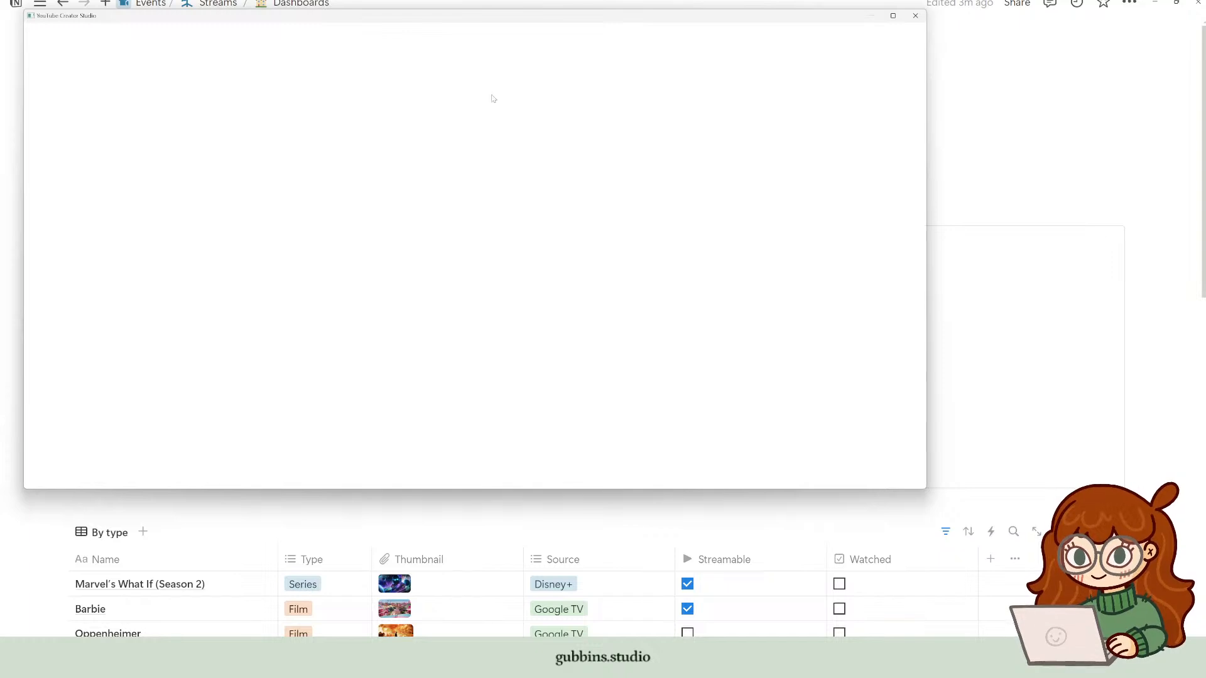
Step: Move the blank YouTube Creator Studio window off the page so the Dashboards content is uncovered
left_click_drag(405, 17, 1205, 217)
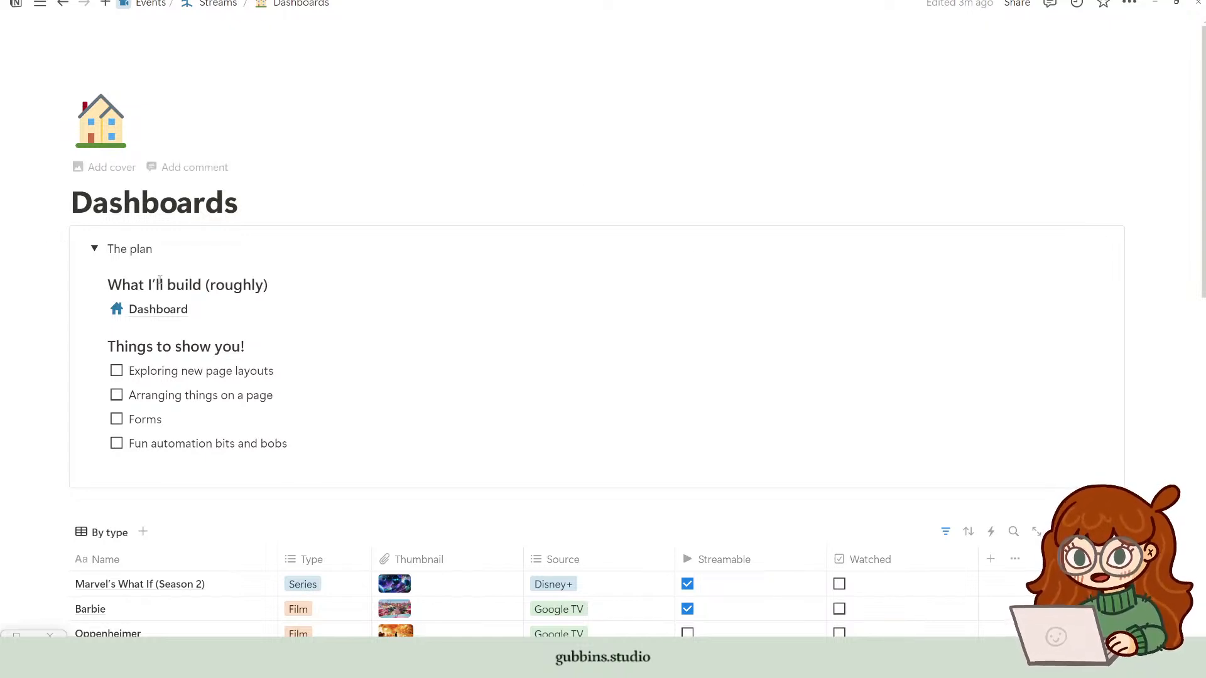
mouse_move(145, 310)
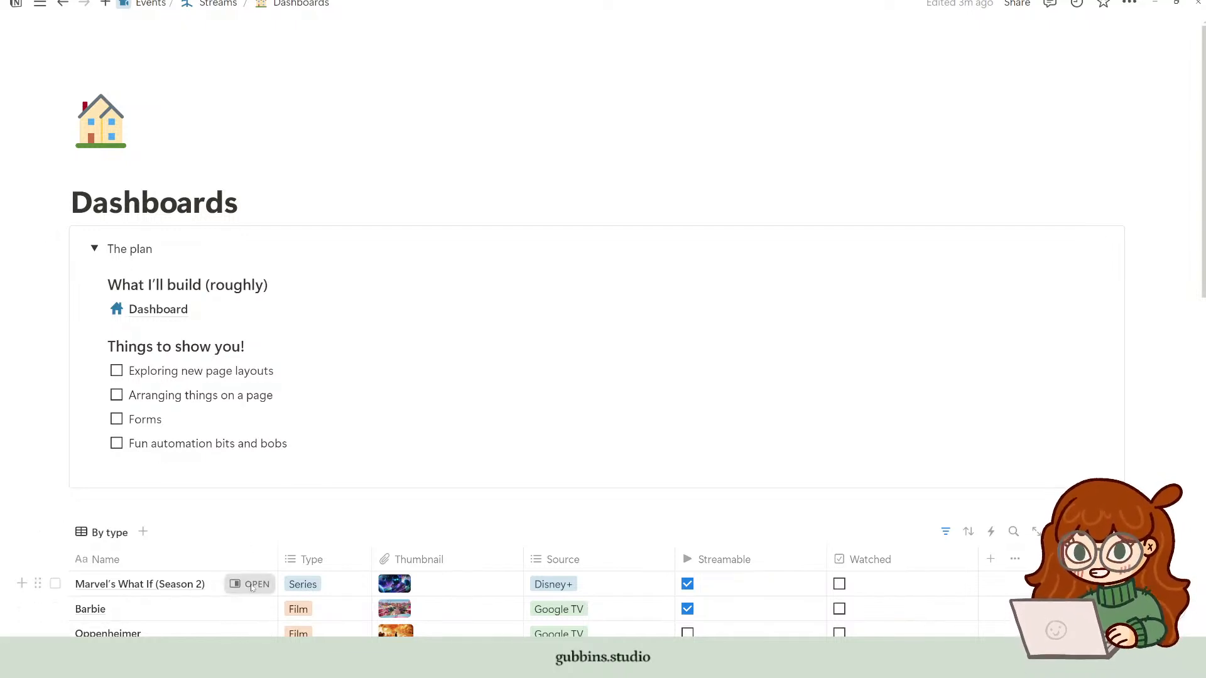
Step: Open the Marvel's What If (Season 2) entry to view its properties, and close it again
left_click(251, 584)
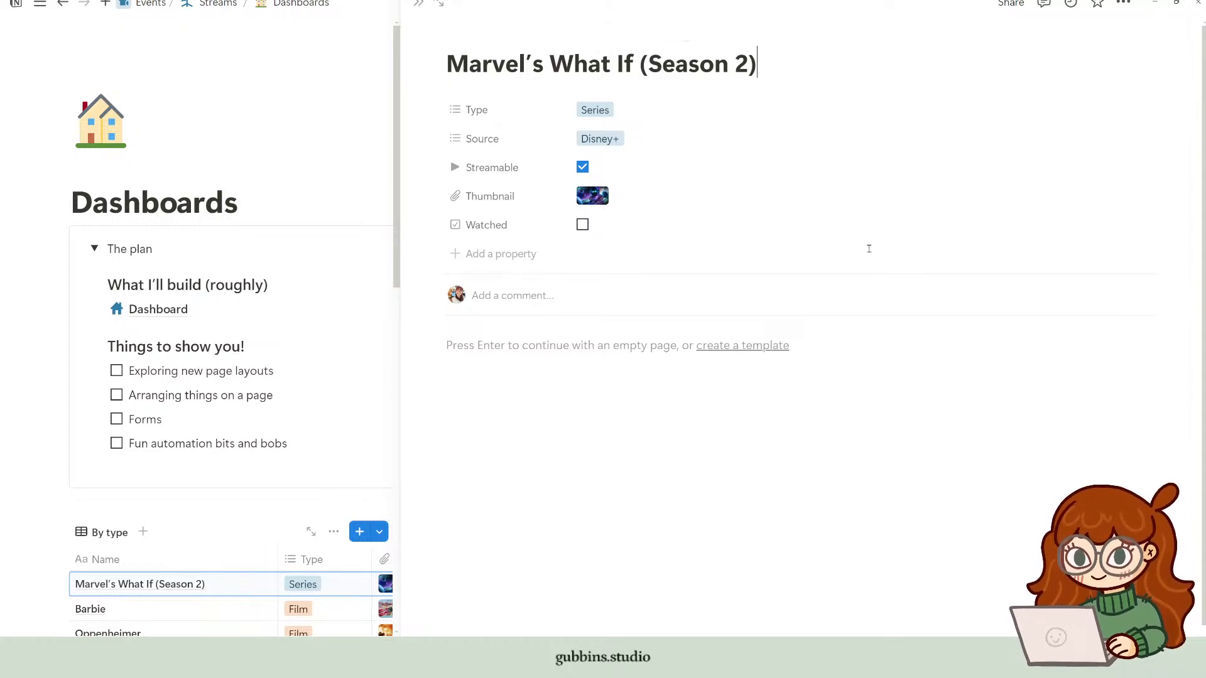
left_click(271, 201)
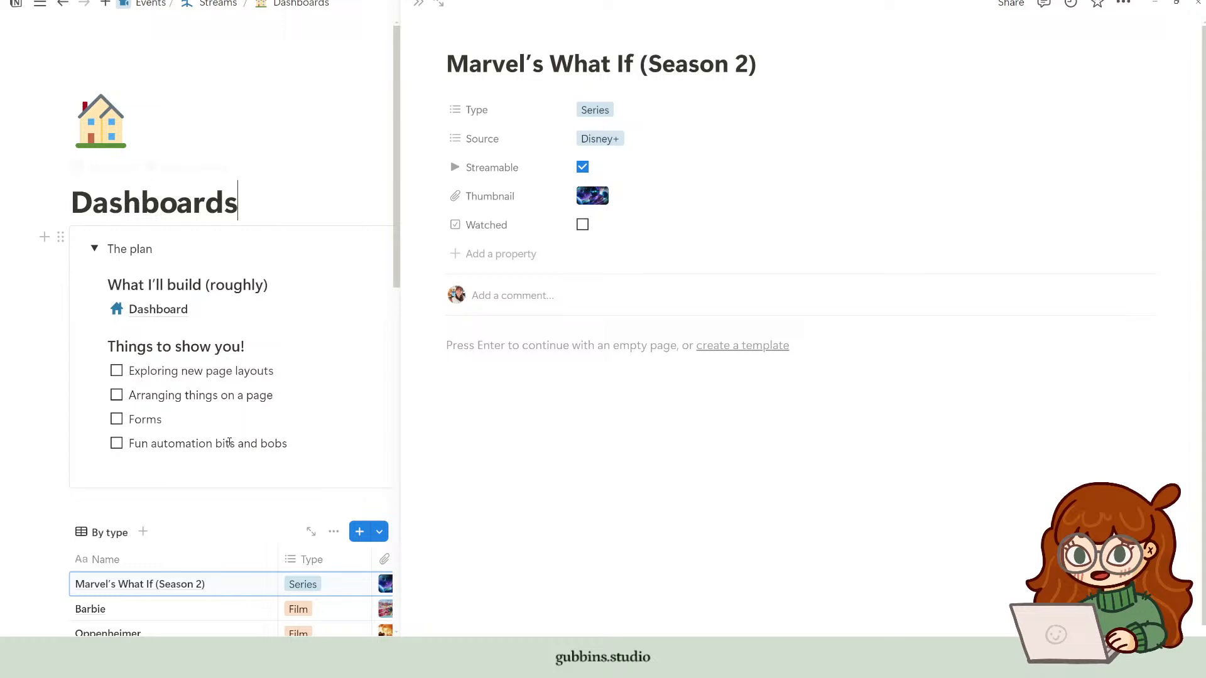
left_click(419, 5)
Step: Examine the plan section and the sample watchlist and task databases on the Dashboards page
scroll(440, 402, "down", 2)
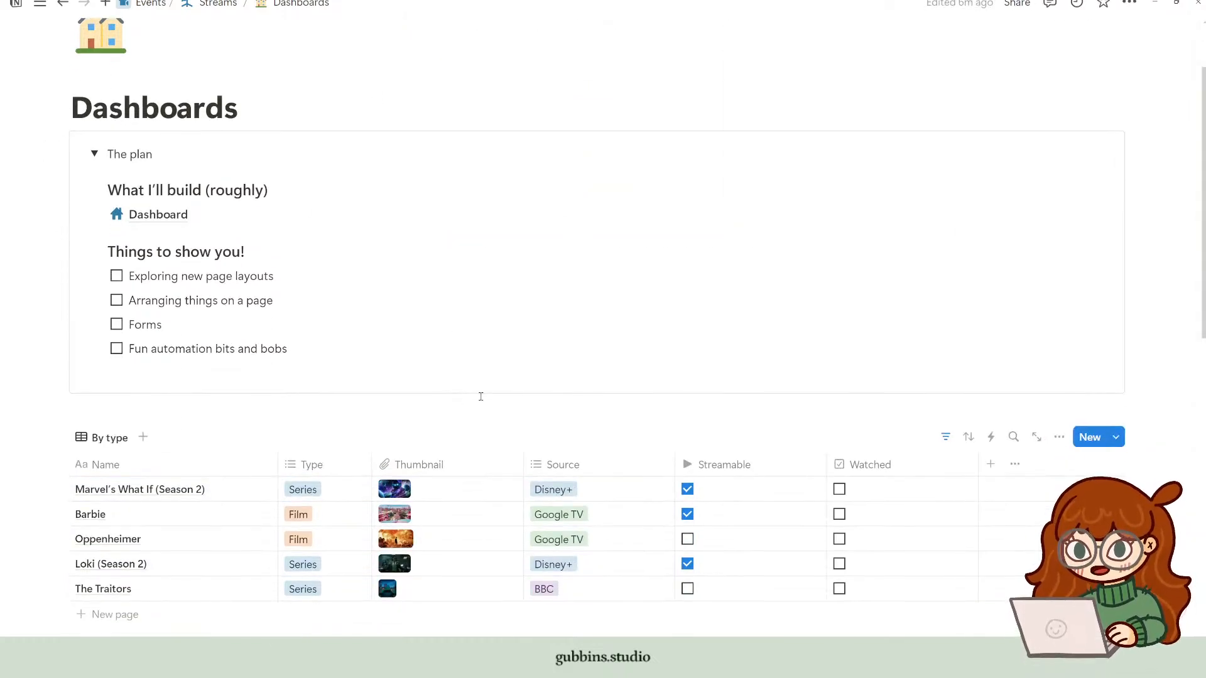
scroll(266, 437, "up", 2)
scroll(392, 409, "down", 3)
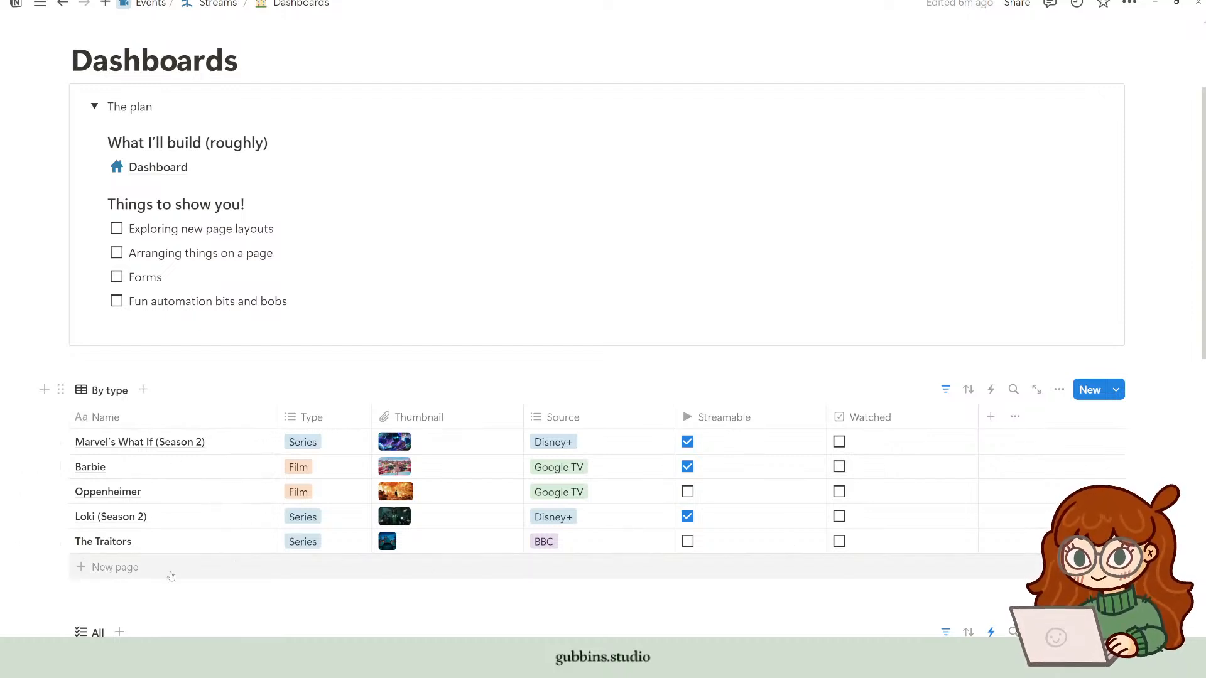
scroll(762, 370, "down", 3)
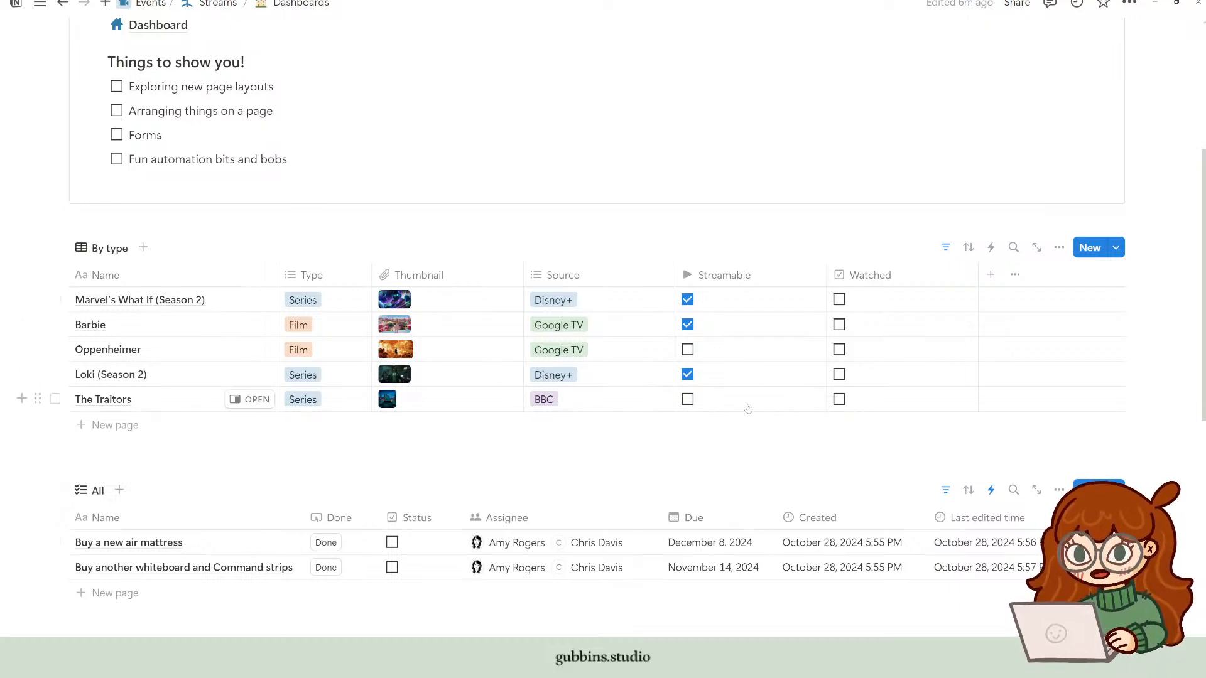
scroll(794, 403, "up", 2)
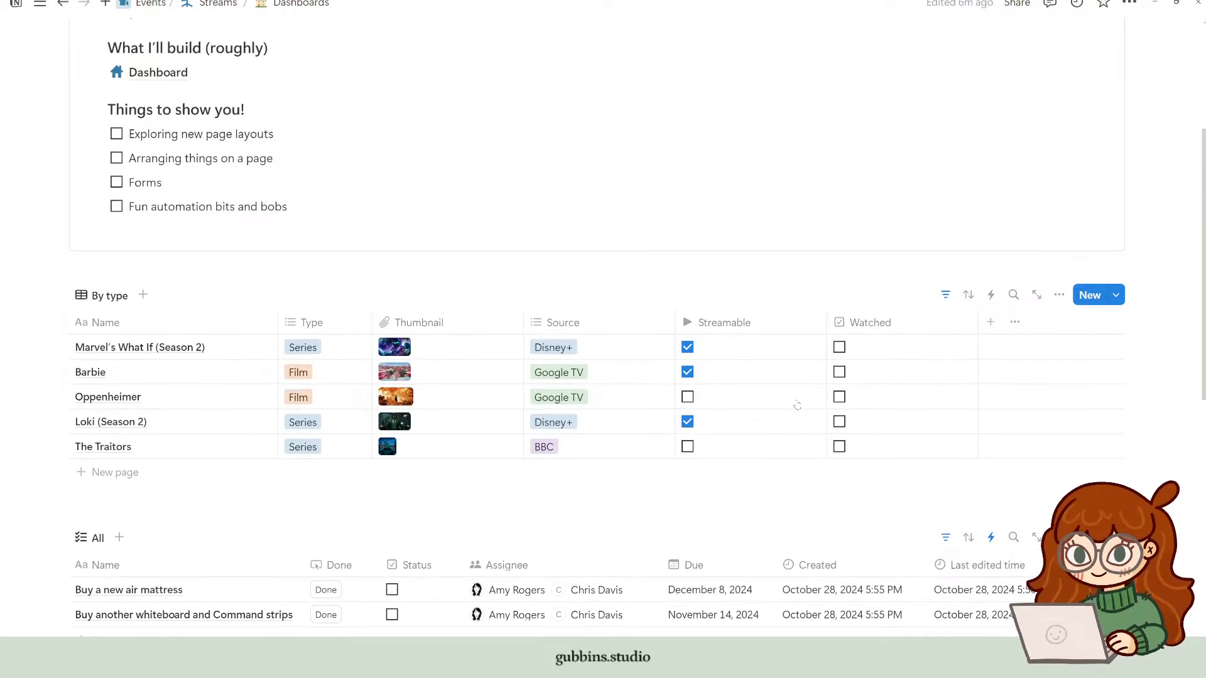
scroll(268, 319, "up", 3)
scroll(227, 350, "down", 1)
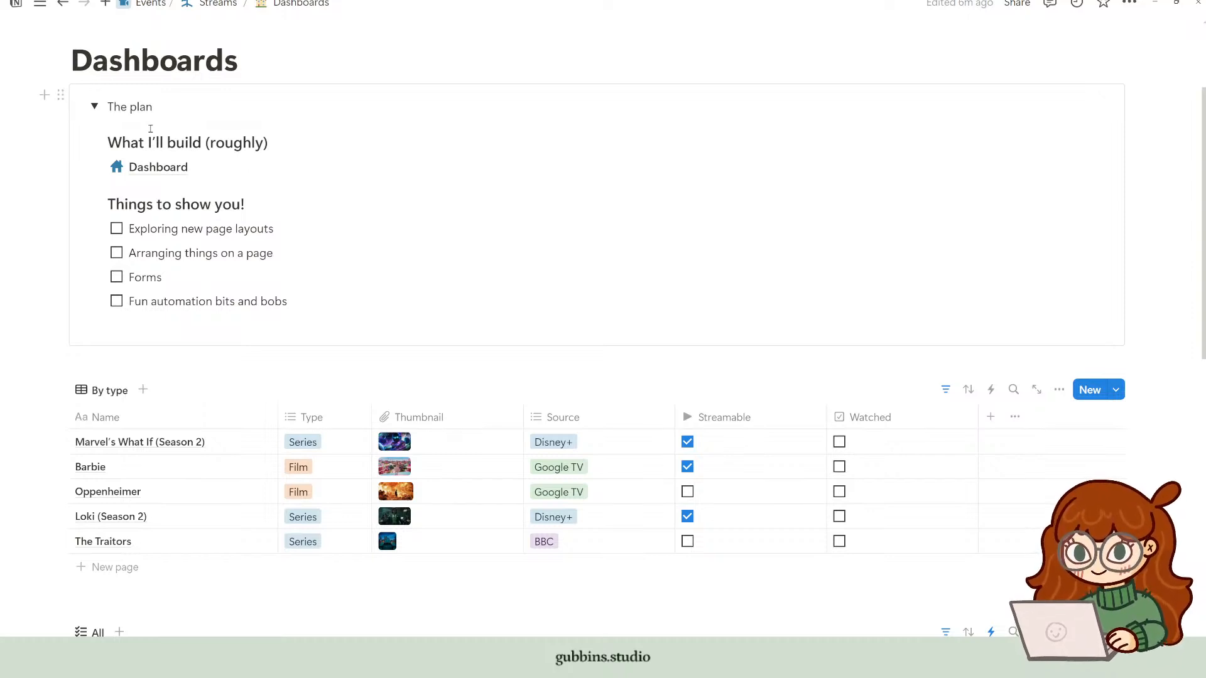
Step: Open the example Dashboard page, review its to-do, chore tracker and watchlist sections, and return to the Dashboards page
left_click(180, 169)
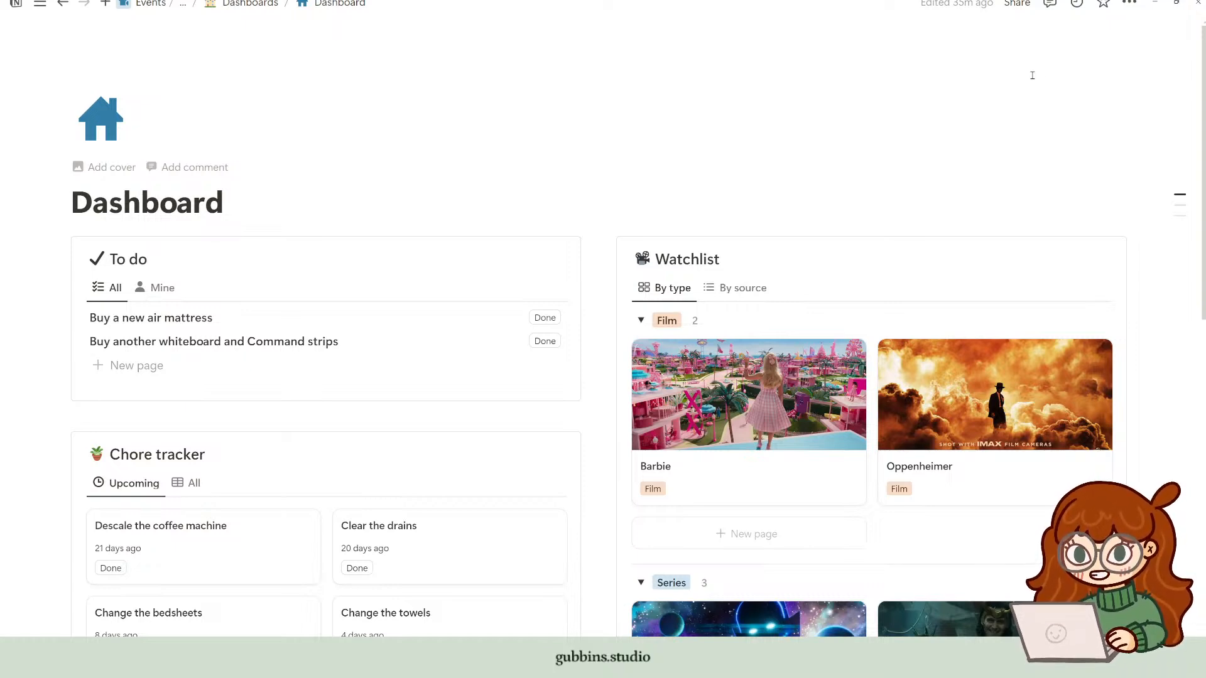
scroll(1041, 396, "down", 5)
scroll(927, 245, "up", 4)
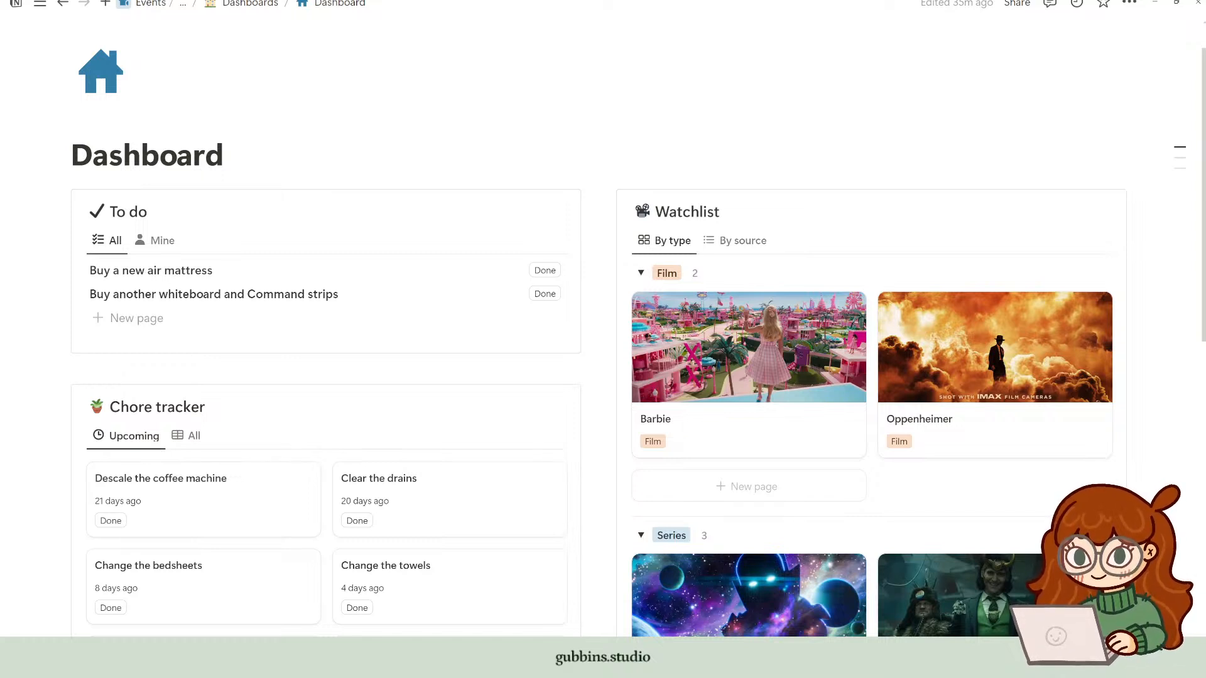
left_click(250, 4)
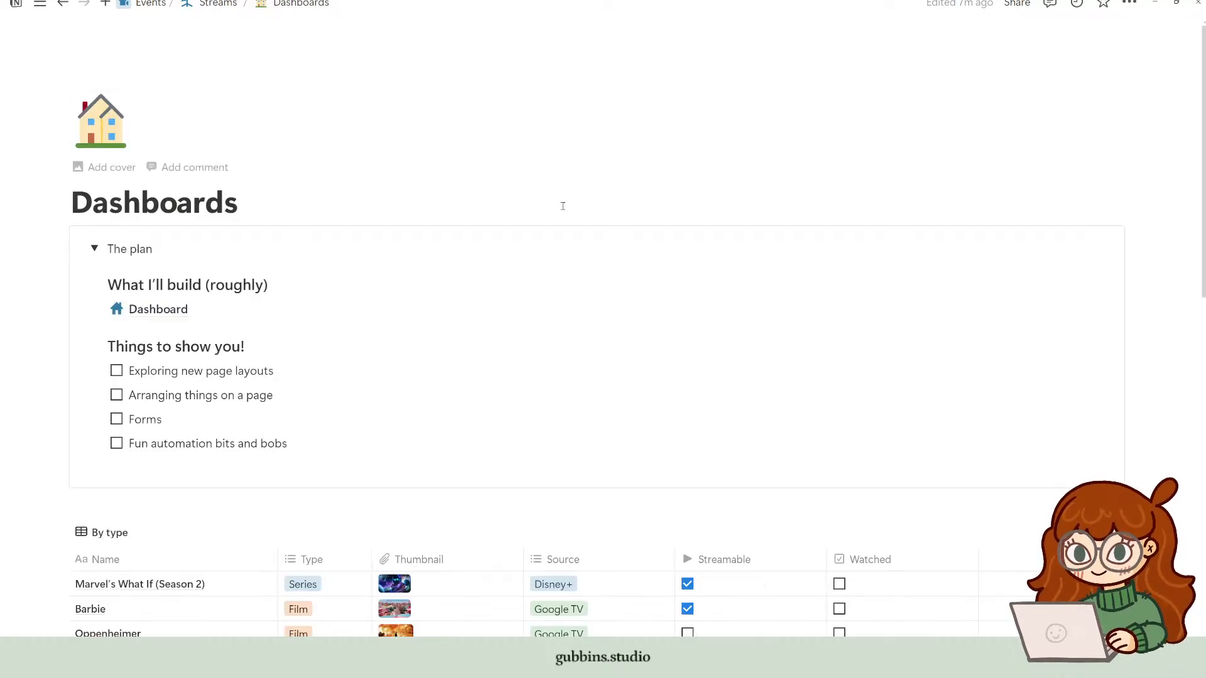
Step: Review the plan toggle's contents and the databases beneath it, leaving the plan collapsed
scroll(622, 251, "down", 1)
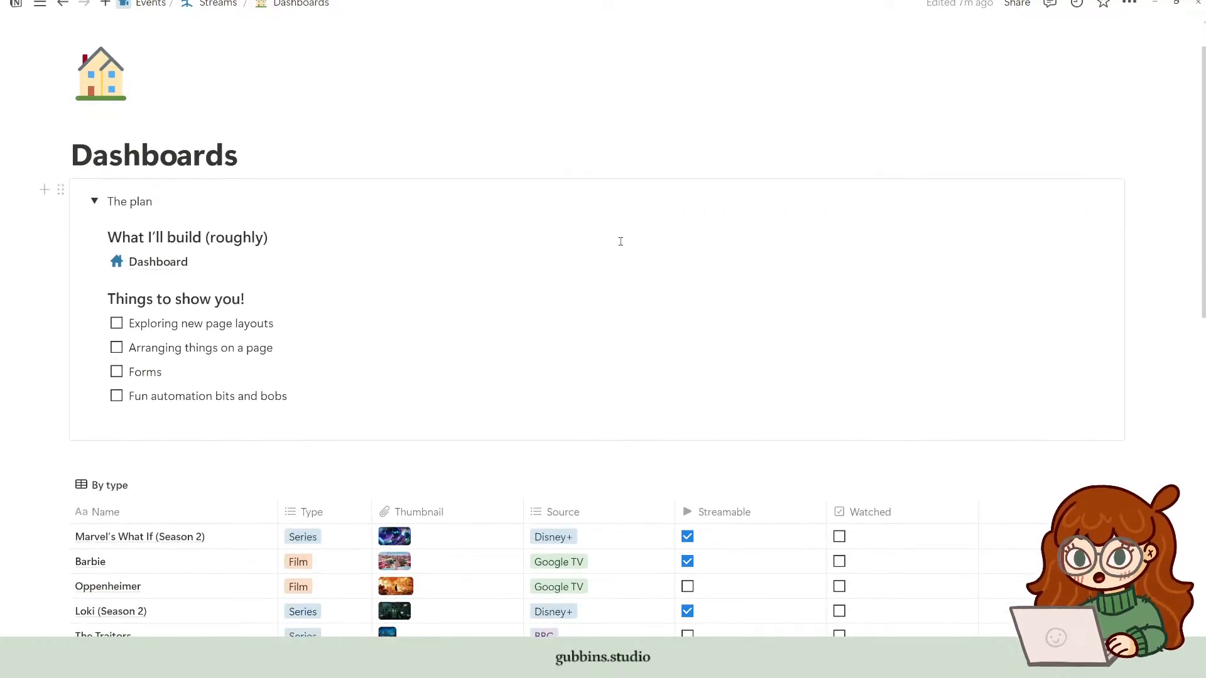
left_click(94, 202)
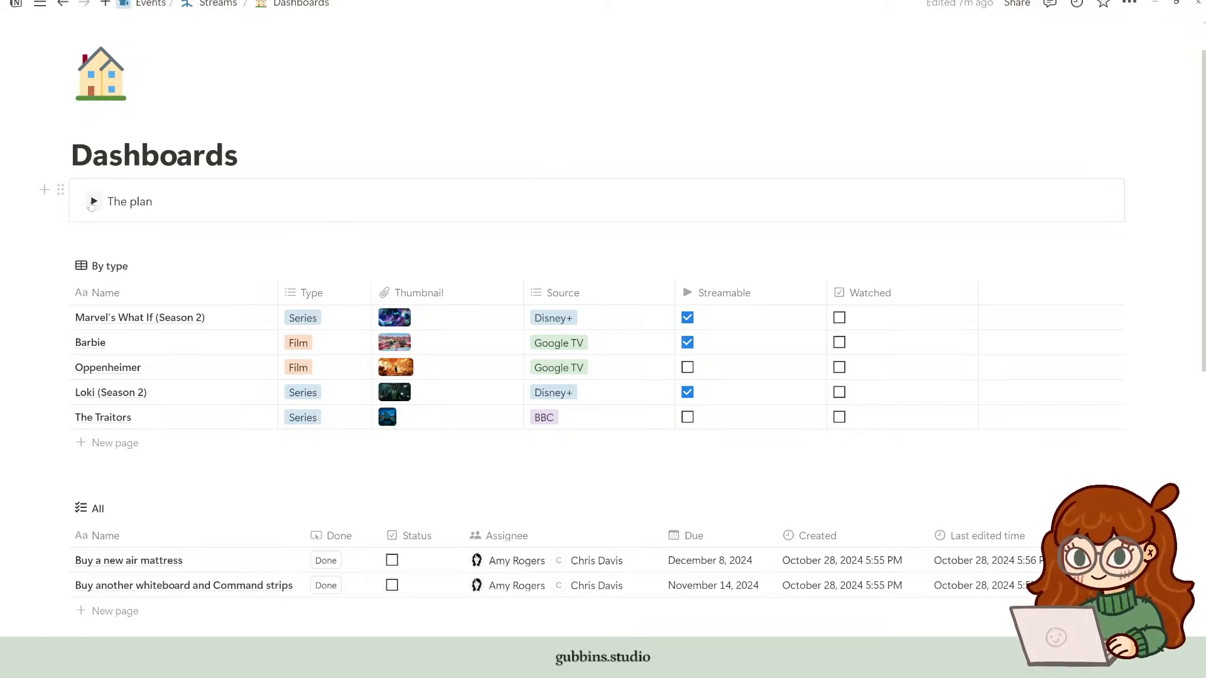
scroll(91, 204, "up", 1)
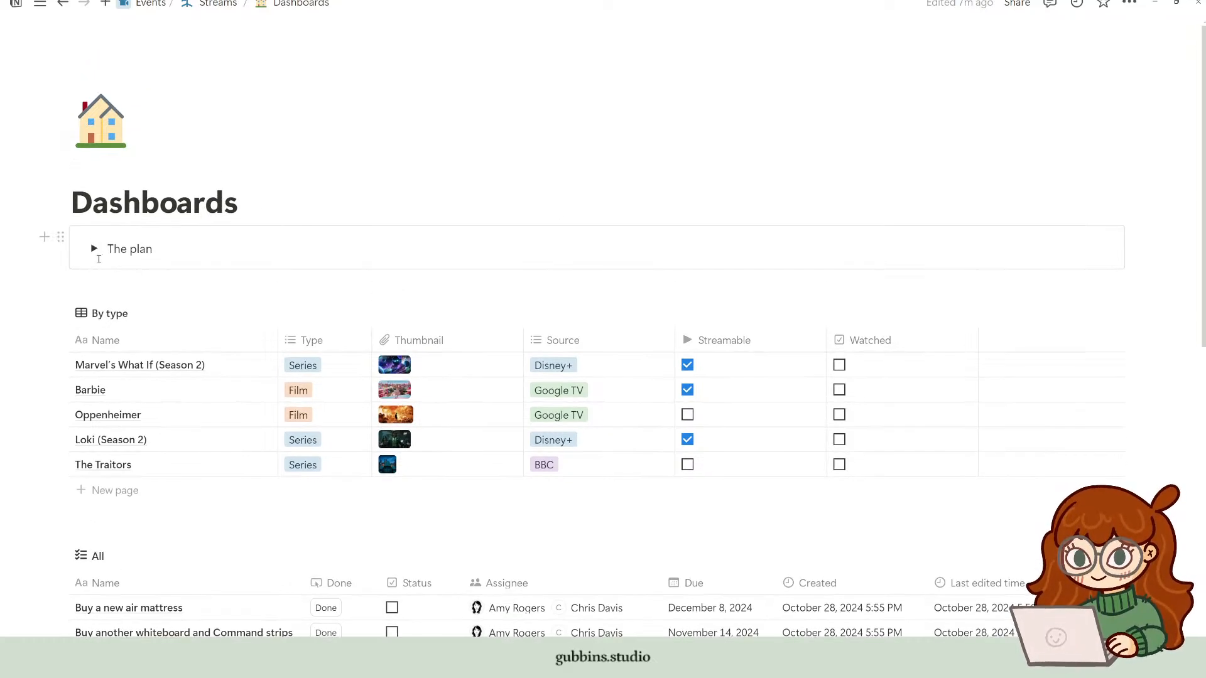
left_click(94, 250)
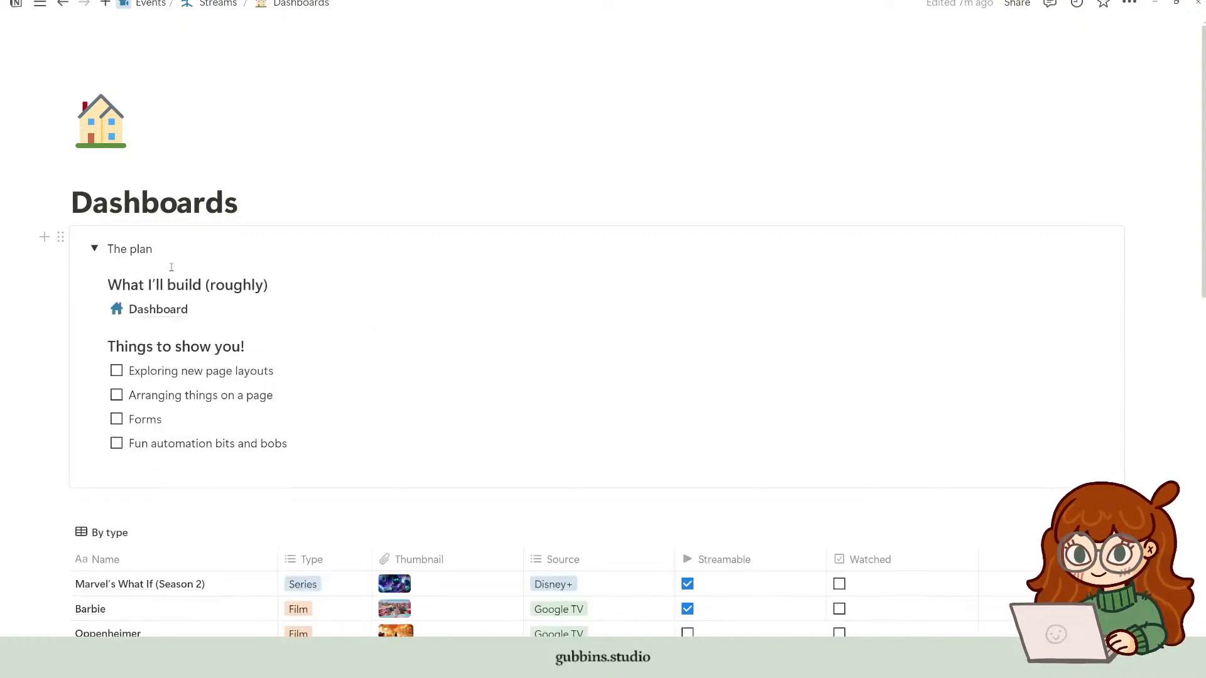
left_click(95, 249)
scroll(320, 461, "down", 5)
scroll(319, 461, "up", 8)
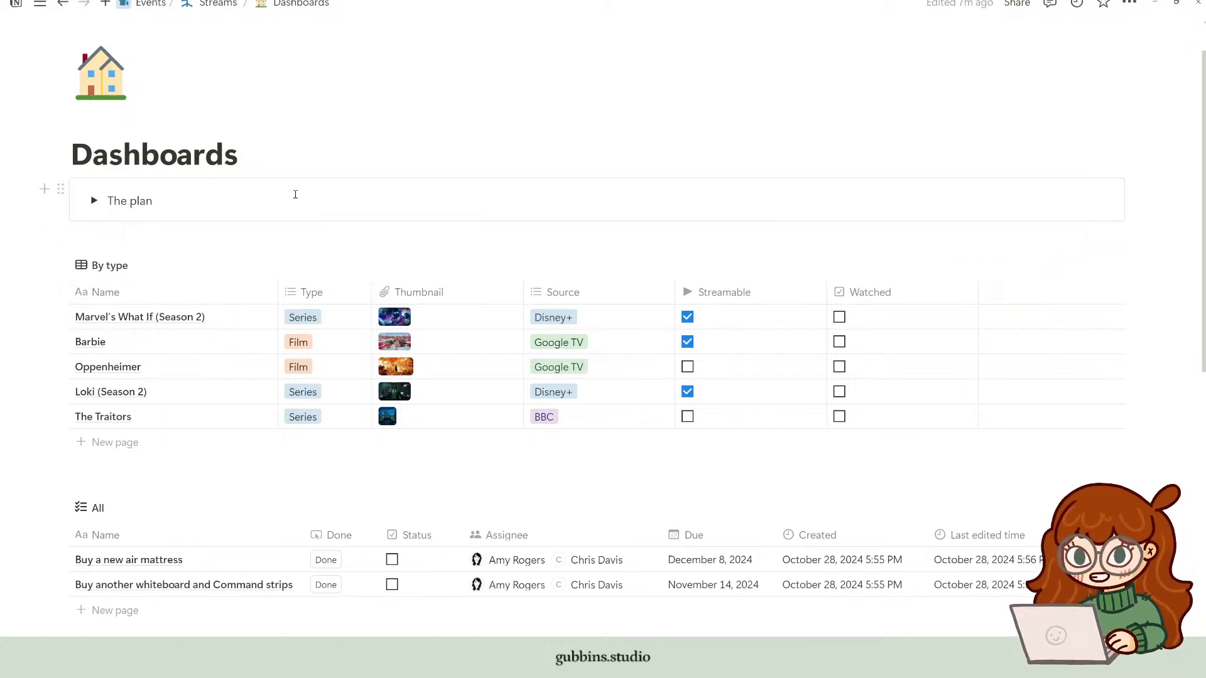
left_click(94, 201)
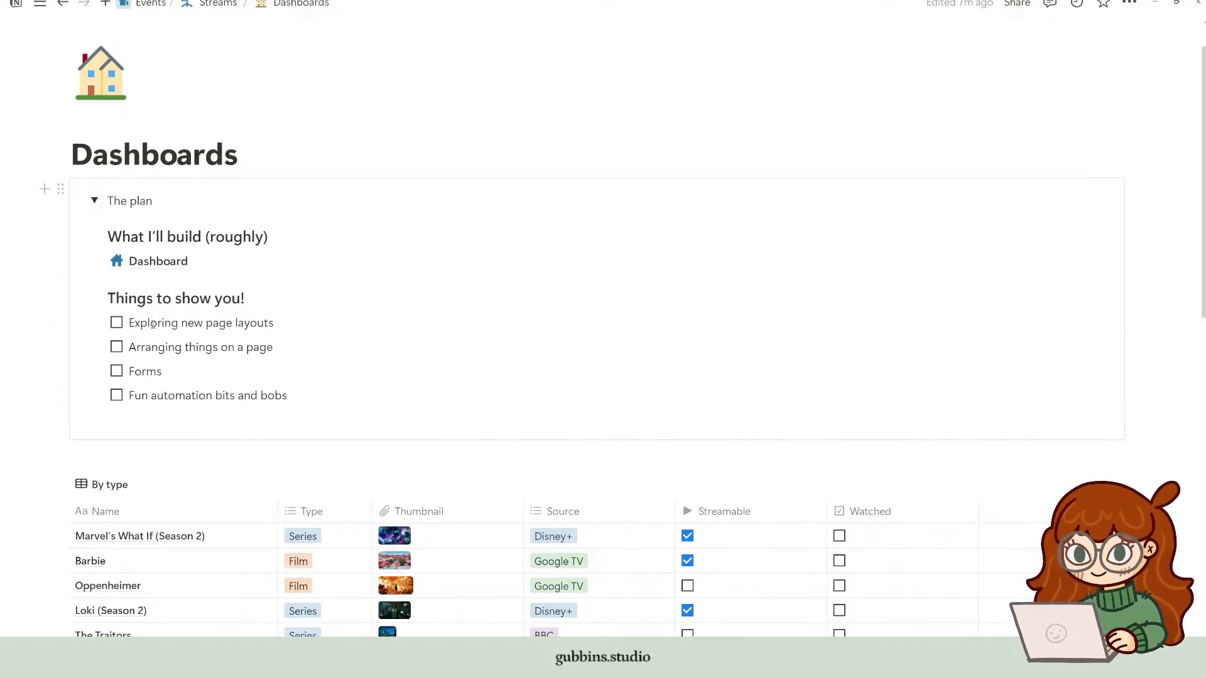
left_click(94, 201)
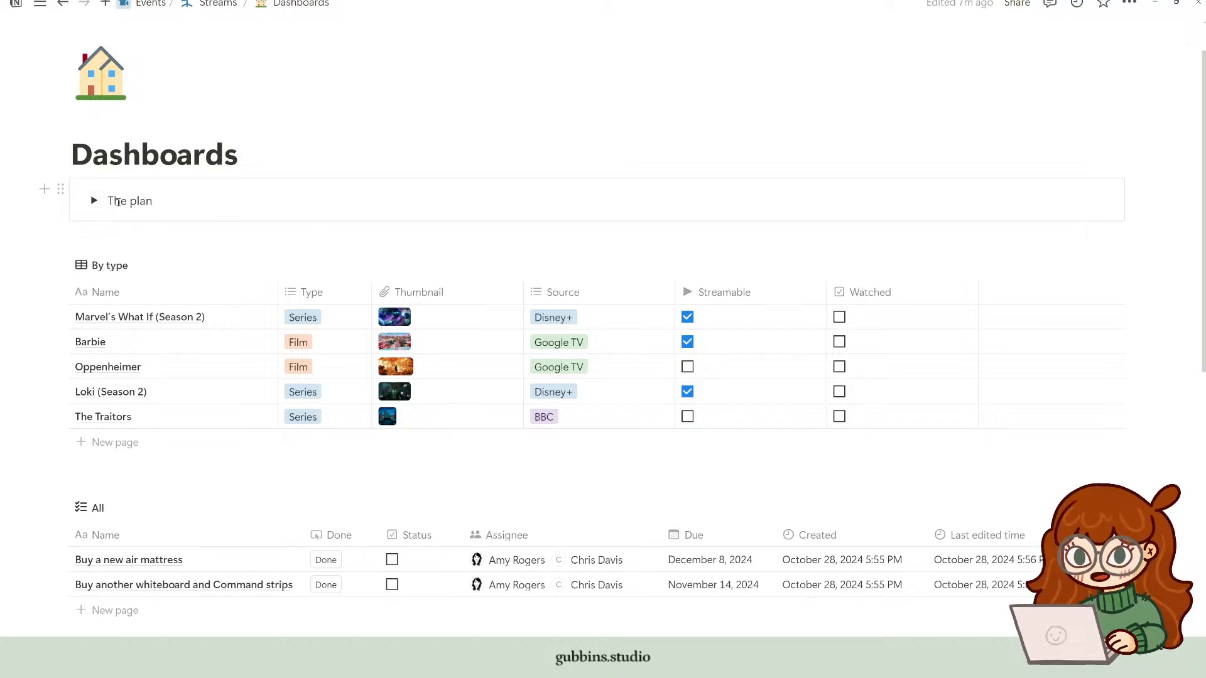
left_click(94, 201)
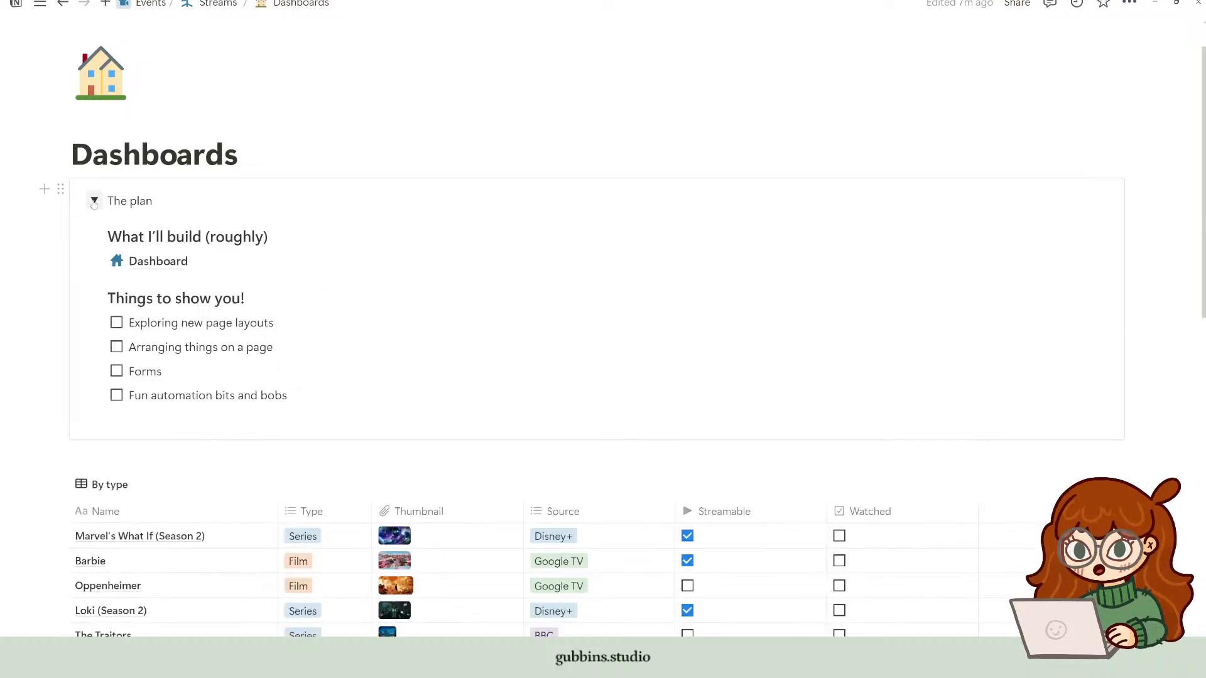
left_click(93, 201)
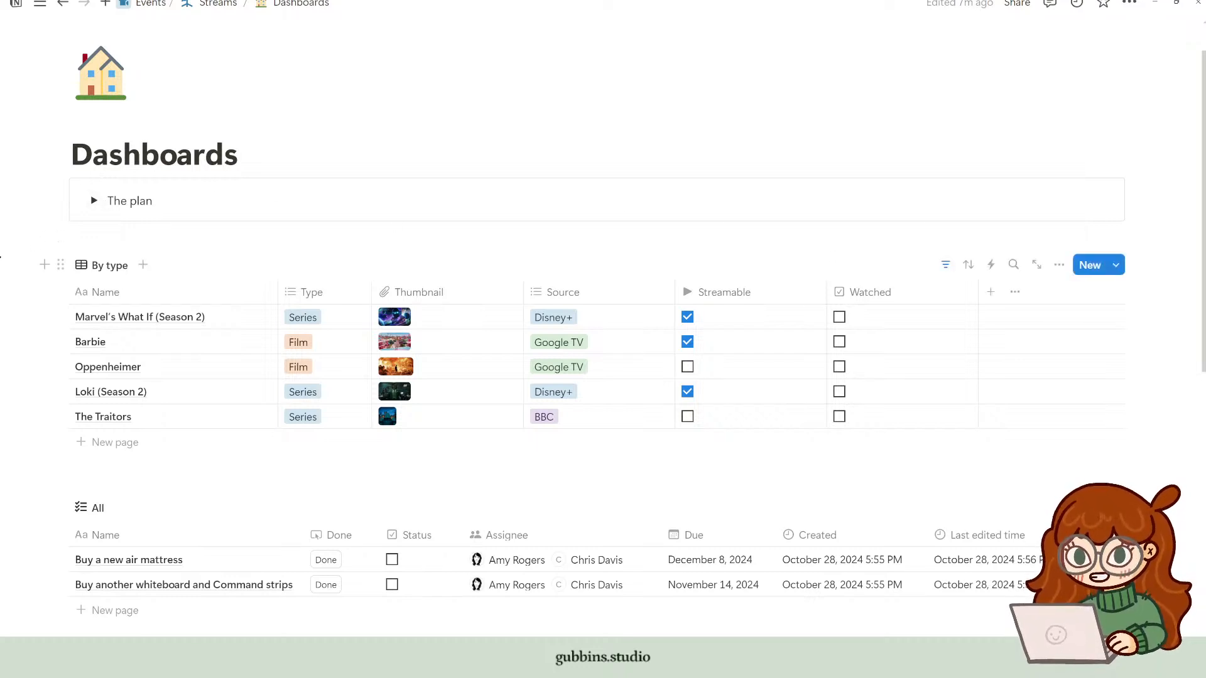
Step: Insert an empty callout block between the plan and the By type table, with blank lines around it
mouse_move(88, 242)
left_click(165, 238)
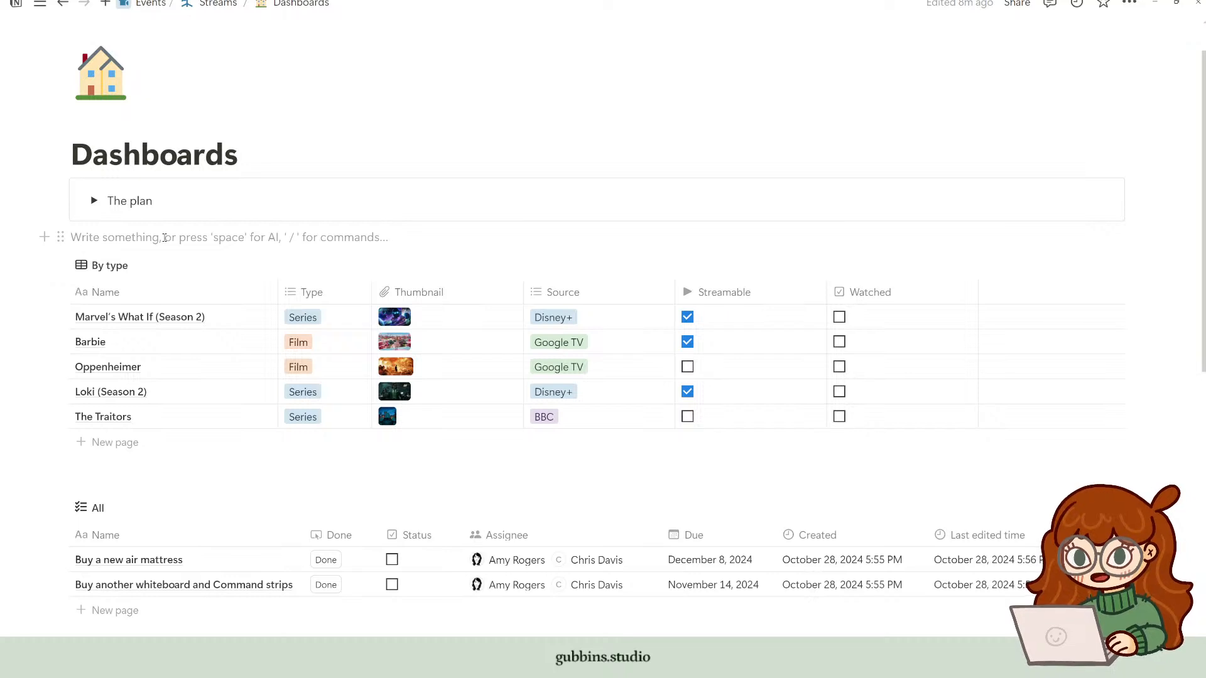
key("Return")
key("Return")
key("Up")
type("/ca")
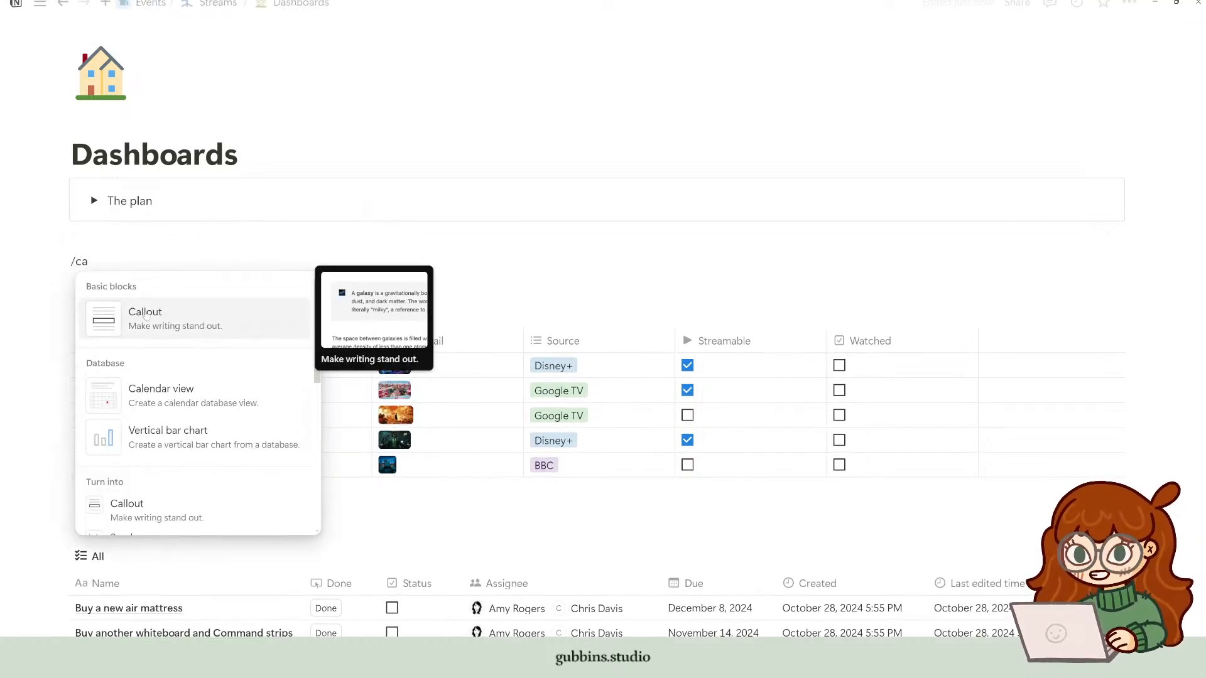
left_click(230, 320)
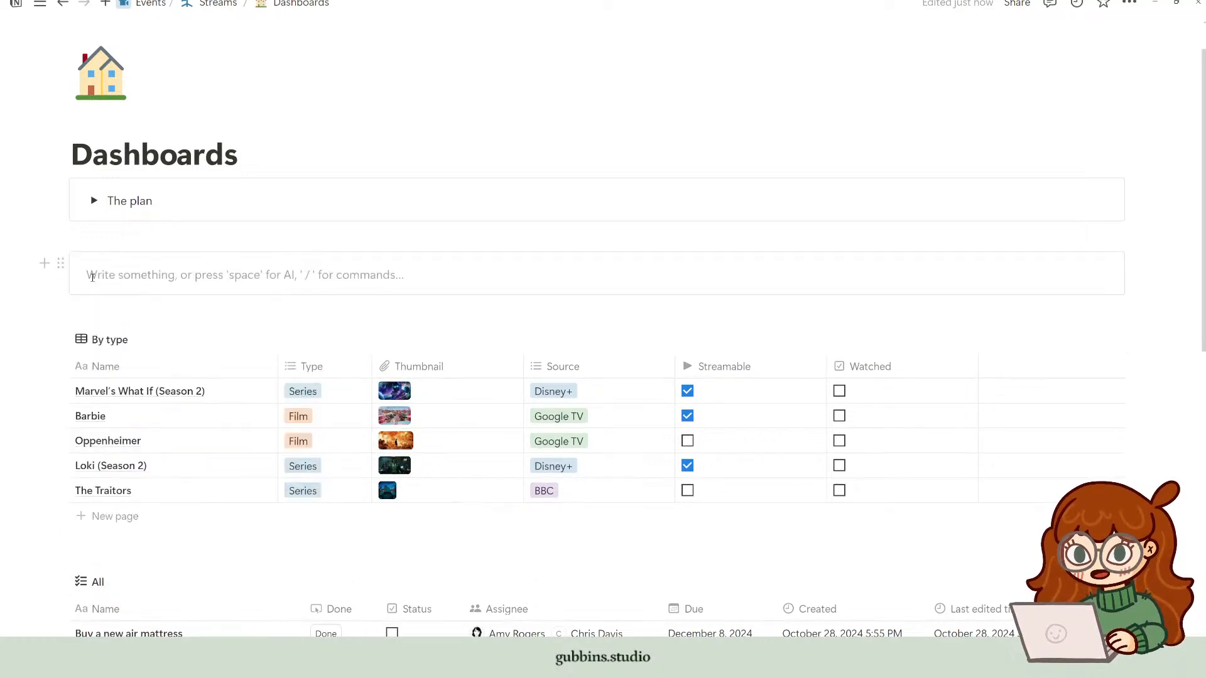
Step: Give the new callout the house emoji as its icon and remove the icon again
left_click(60, 263)
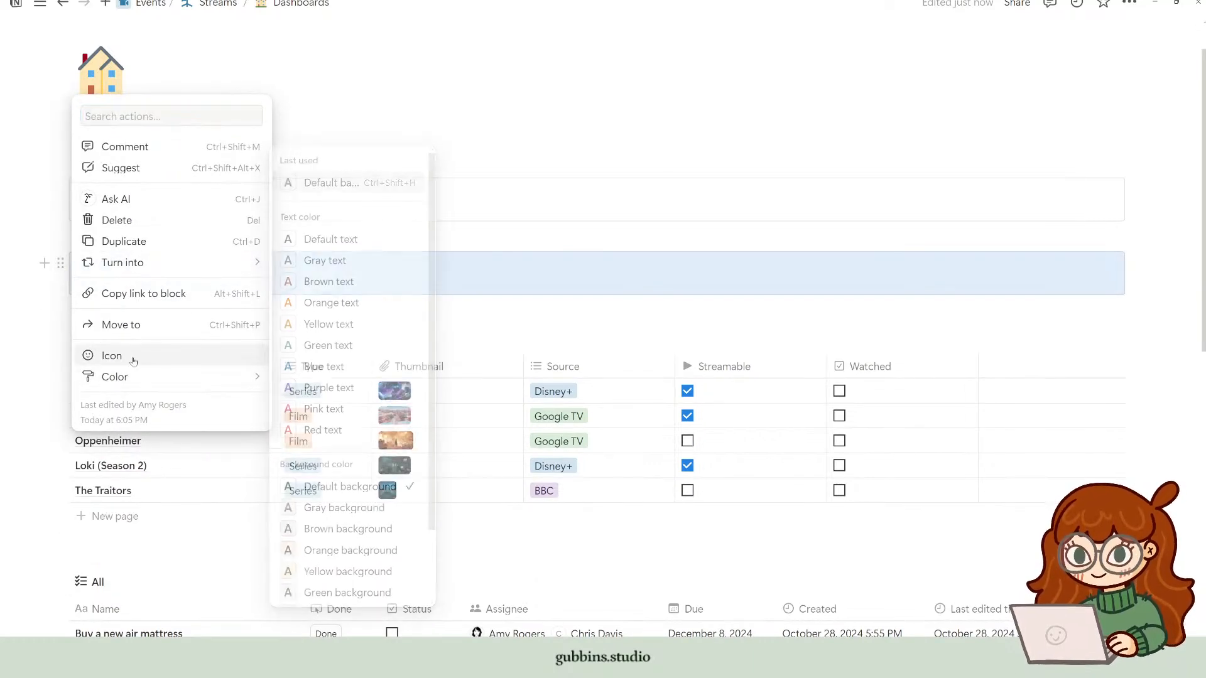
left_click(96, 267)
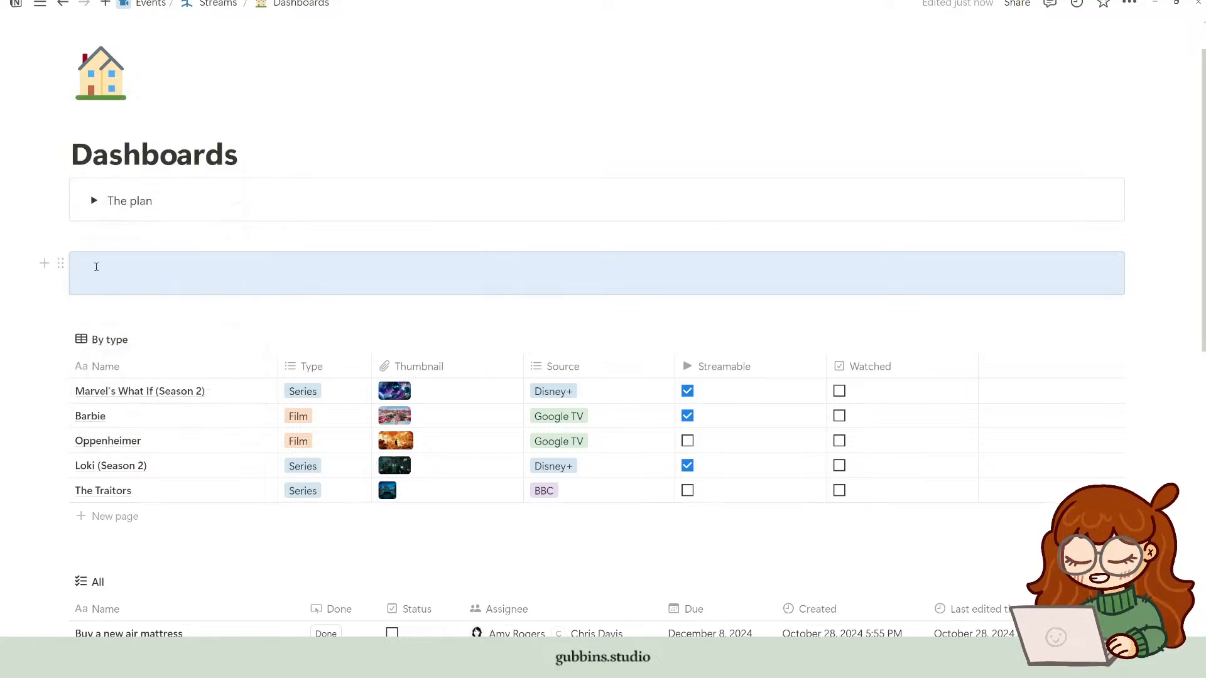
left_click(61, 262)
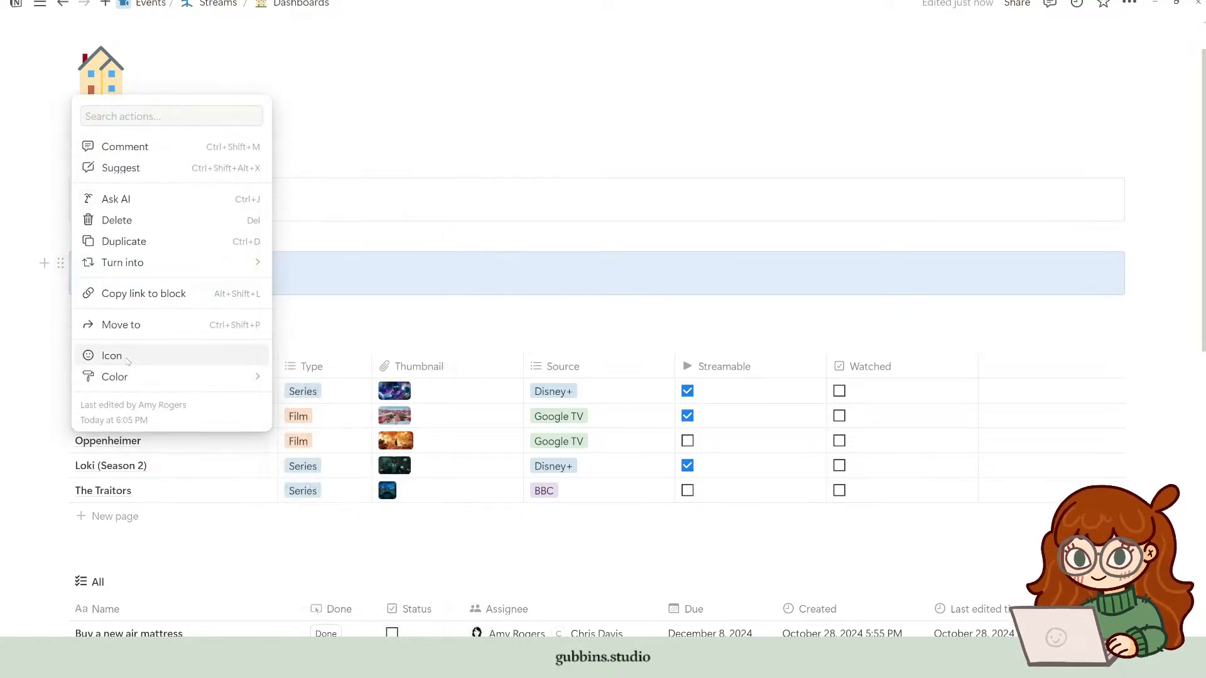
left_click(126, 360)
left_click(26, 383)
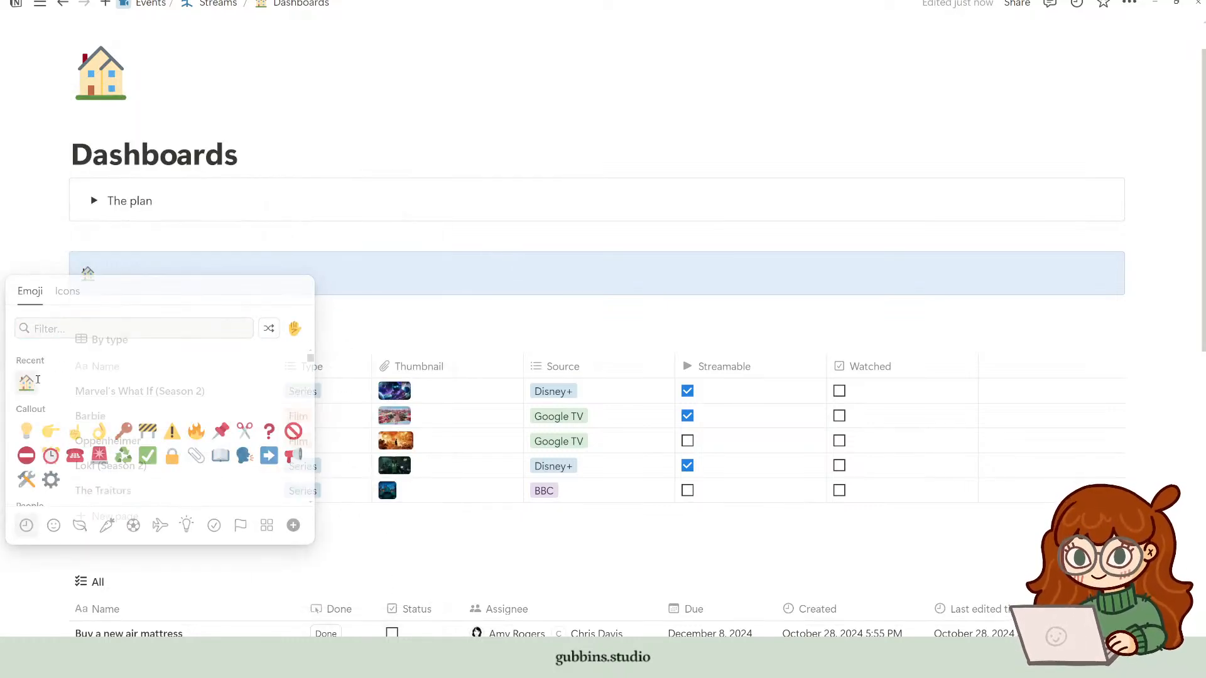
left_click(191, 277)
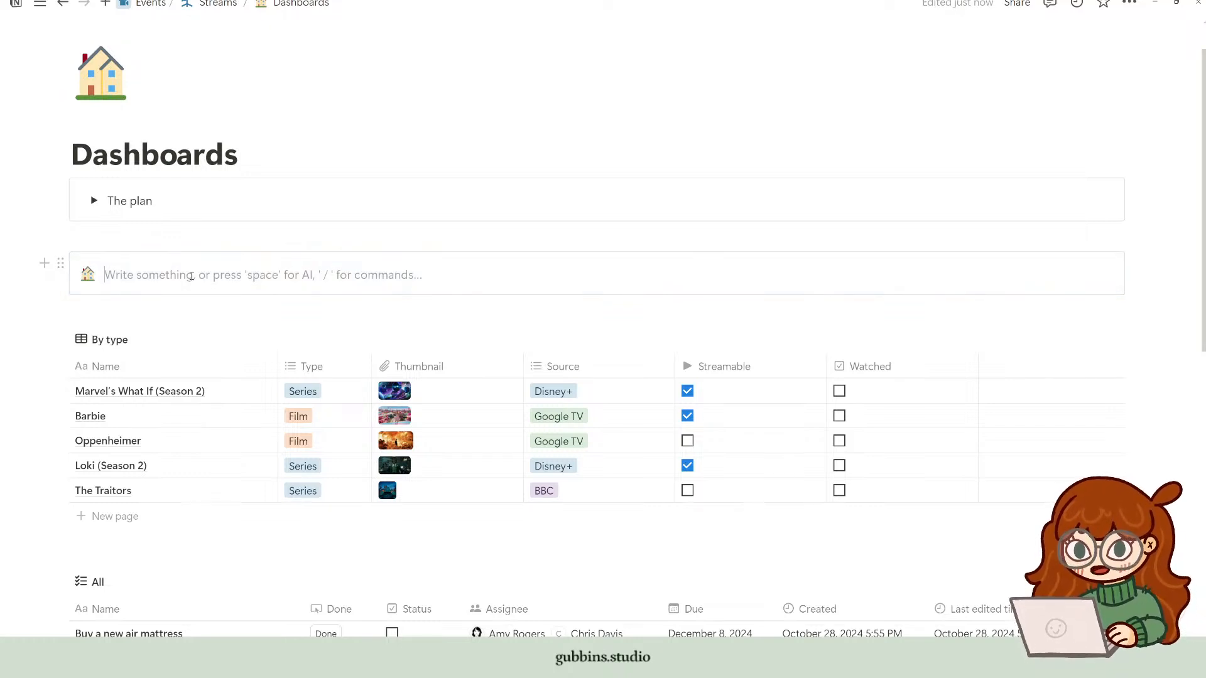
left_click(86, 274)
left_click(284, 301)
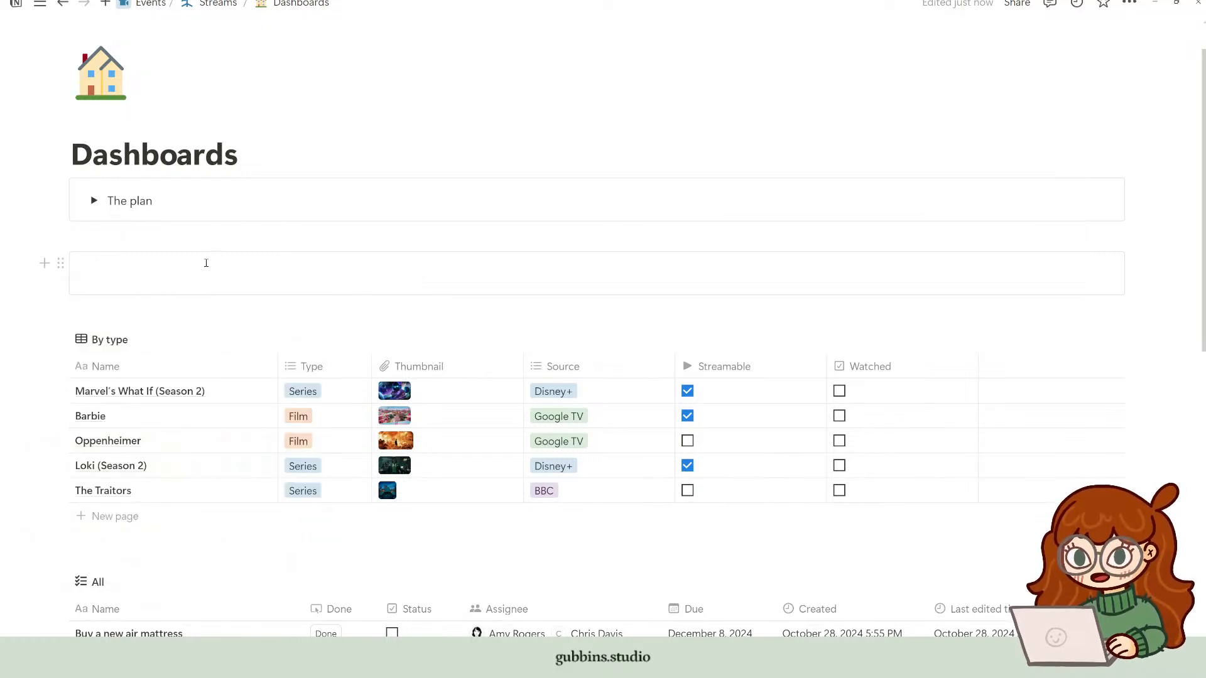
Step: Duplicate the empty callout block so a second one sits directly beneath it
left_click(61, 262)
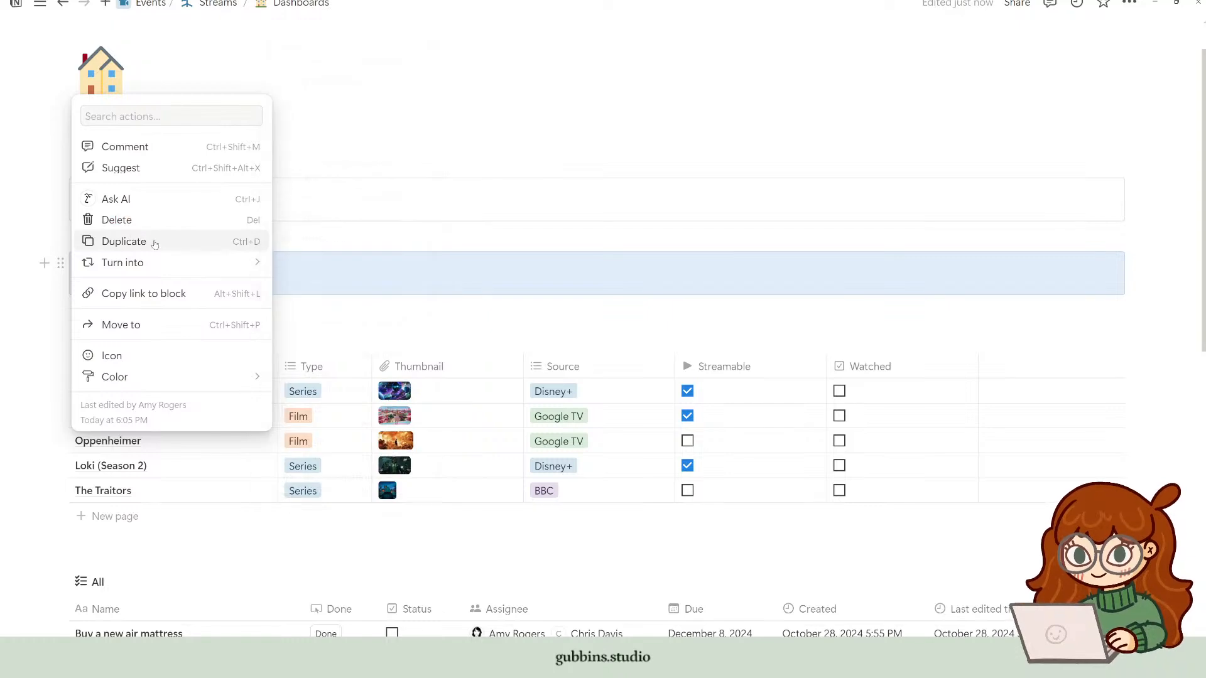
left_click(154, 242)
left_click(491, 288)
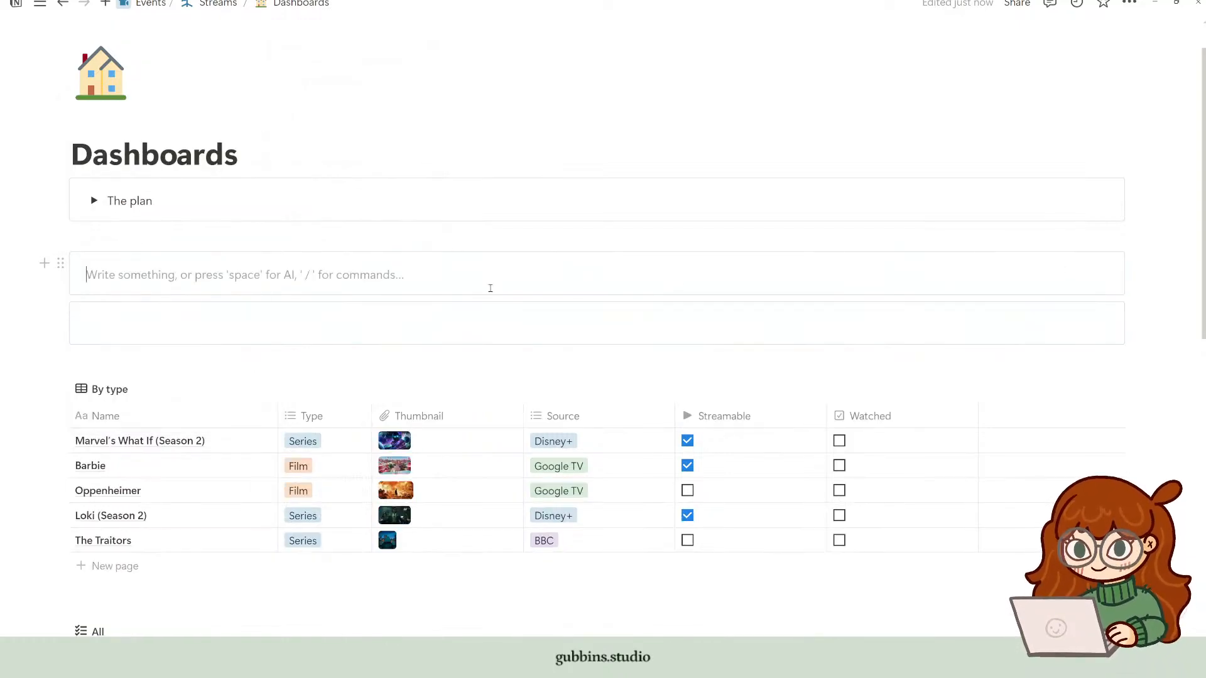
Step: Set the upper empty callout's background color to orange
left_click(61, 263)
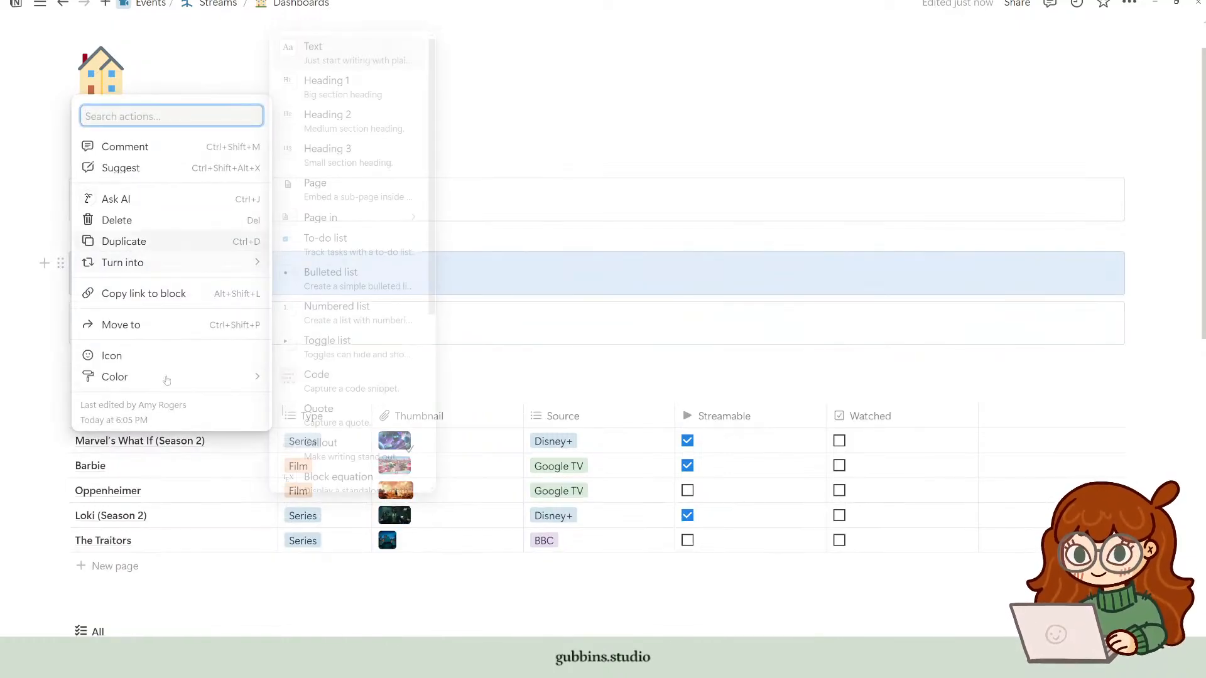
mouse_move(146, 387)
scroll(349, 547, "down", 1)
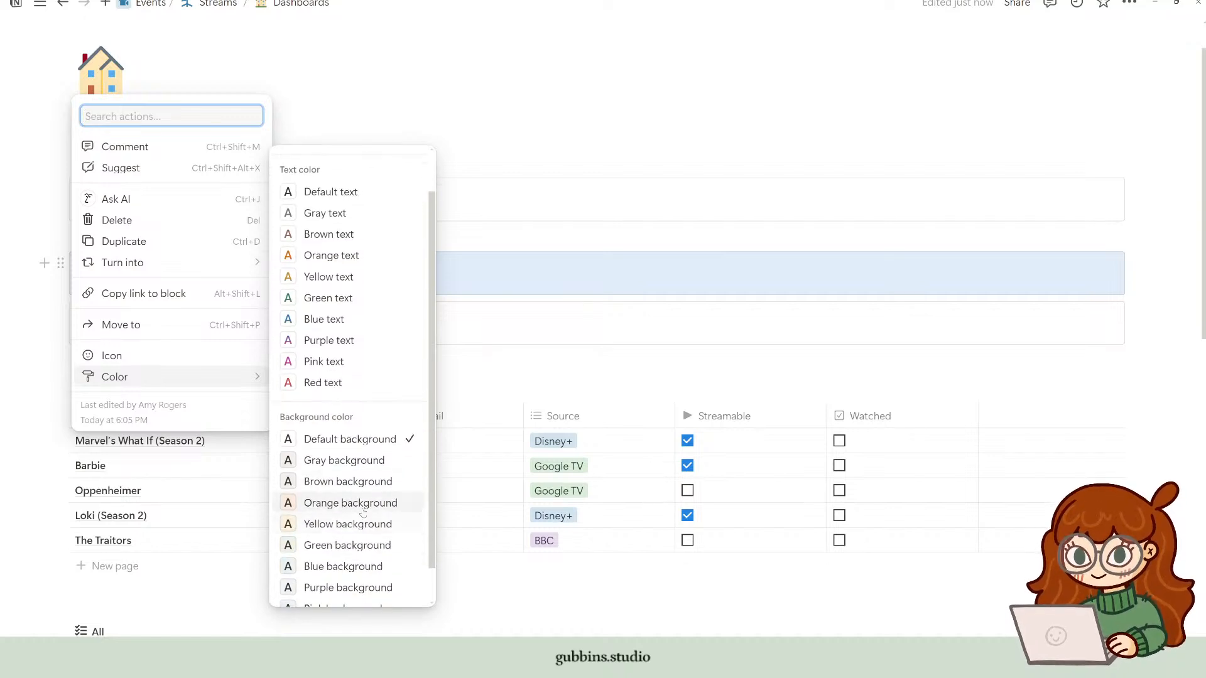
left_click(344, 461)
left_click(996, 320)
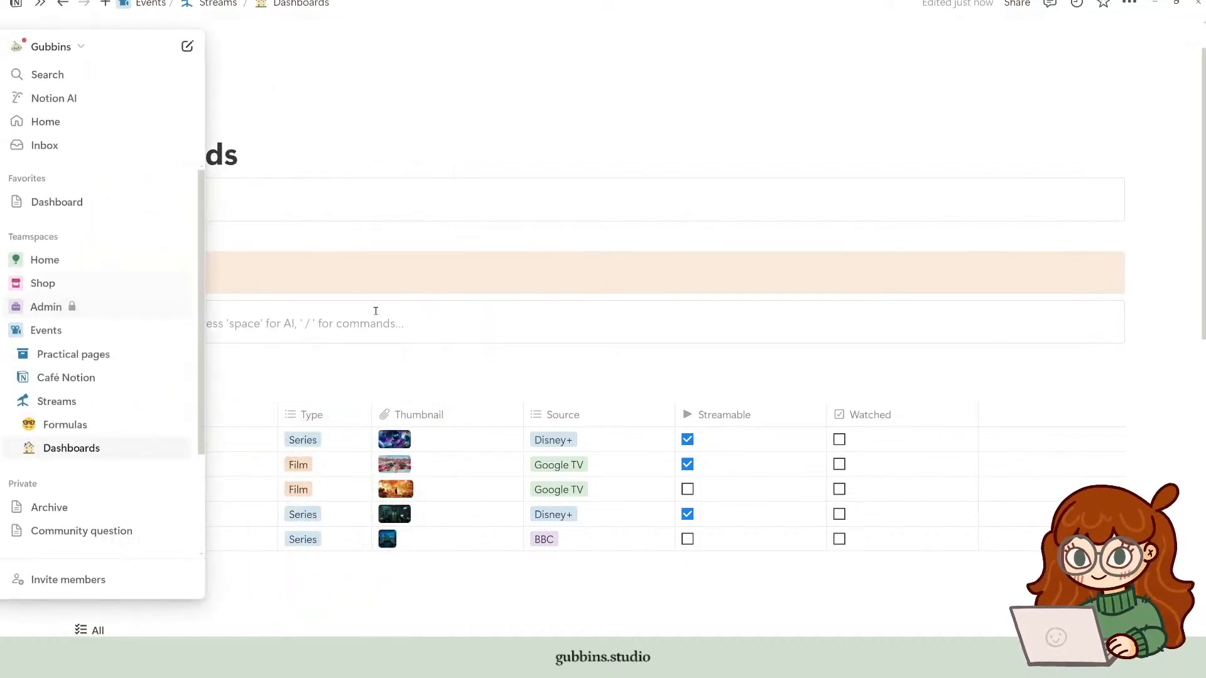
Step: Set the lower empty callout's background color to yellow
left_click(60, 312)
mouse_move(114, 425)
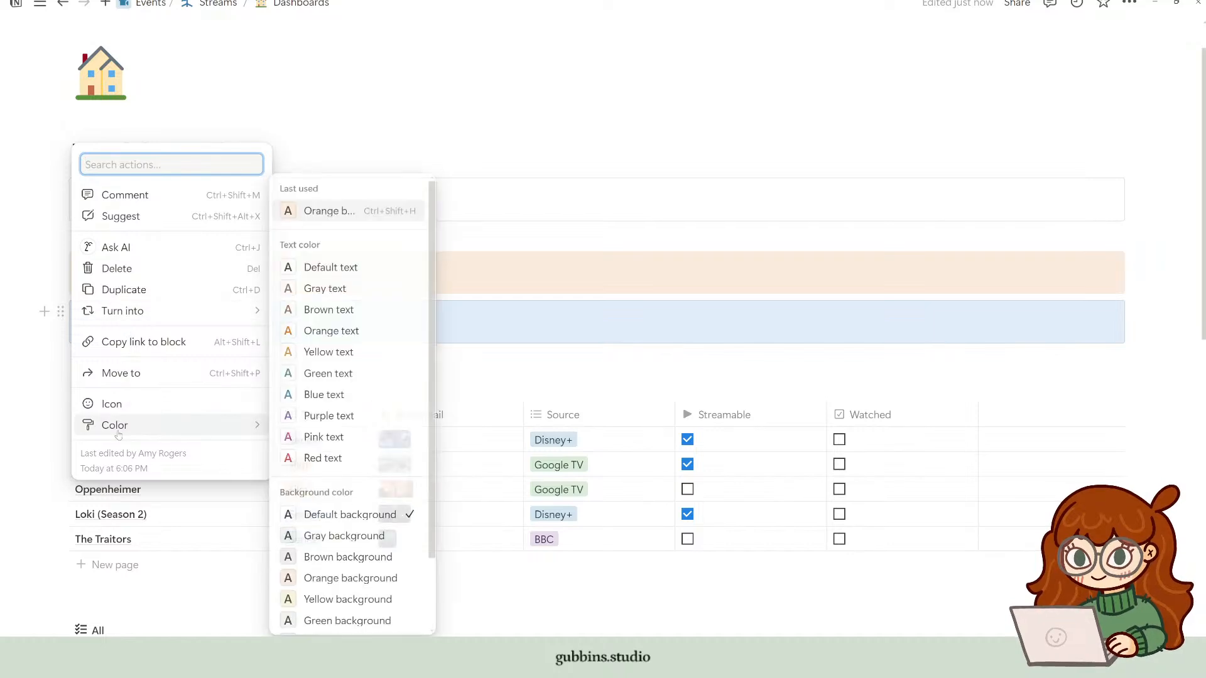
left_click(348, 621)
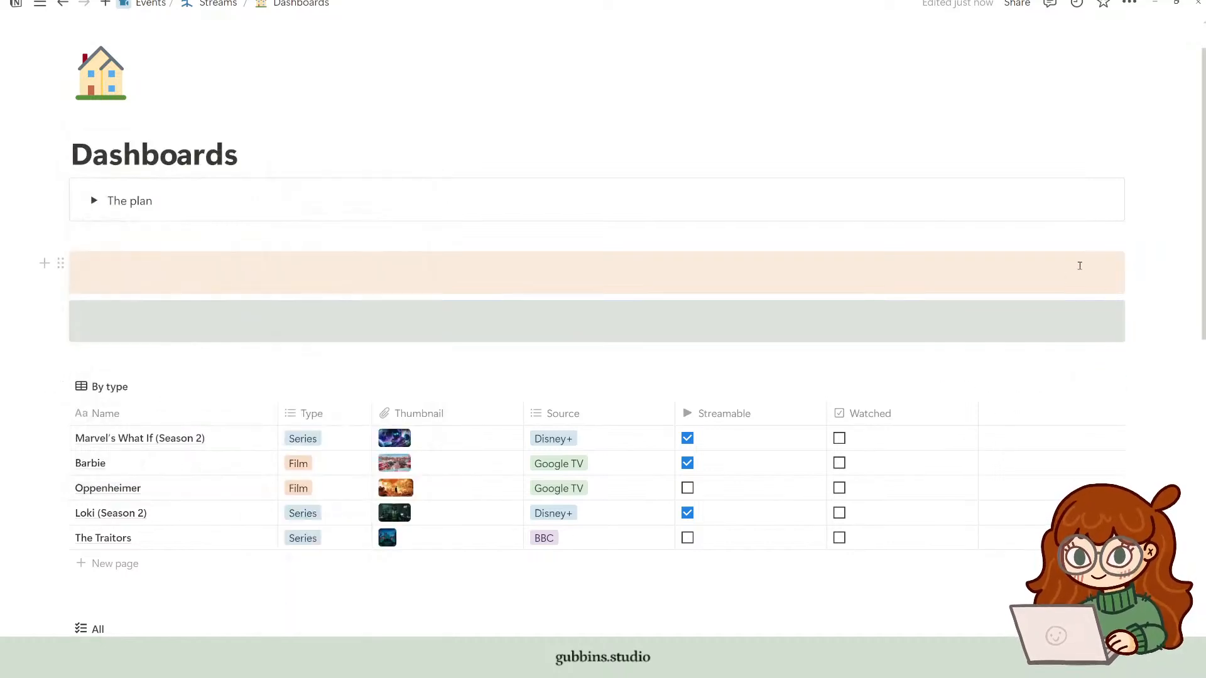
left_click(162, 282)
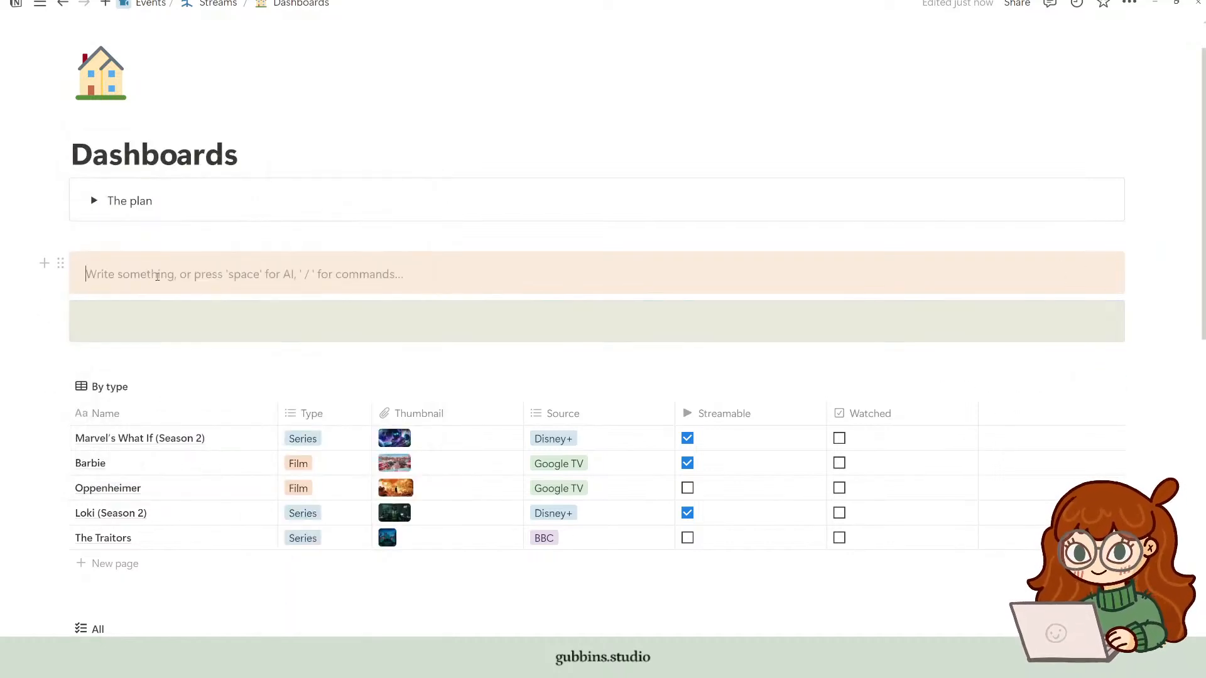
Step: Expand the plan toggle, view the example Dashboard page's column layout, and return to the Dashboards page
left_click(95, 201)
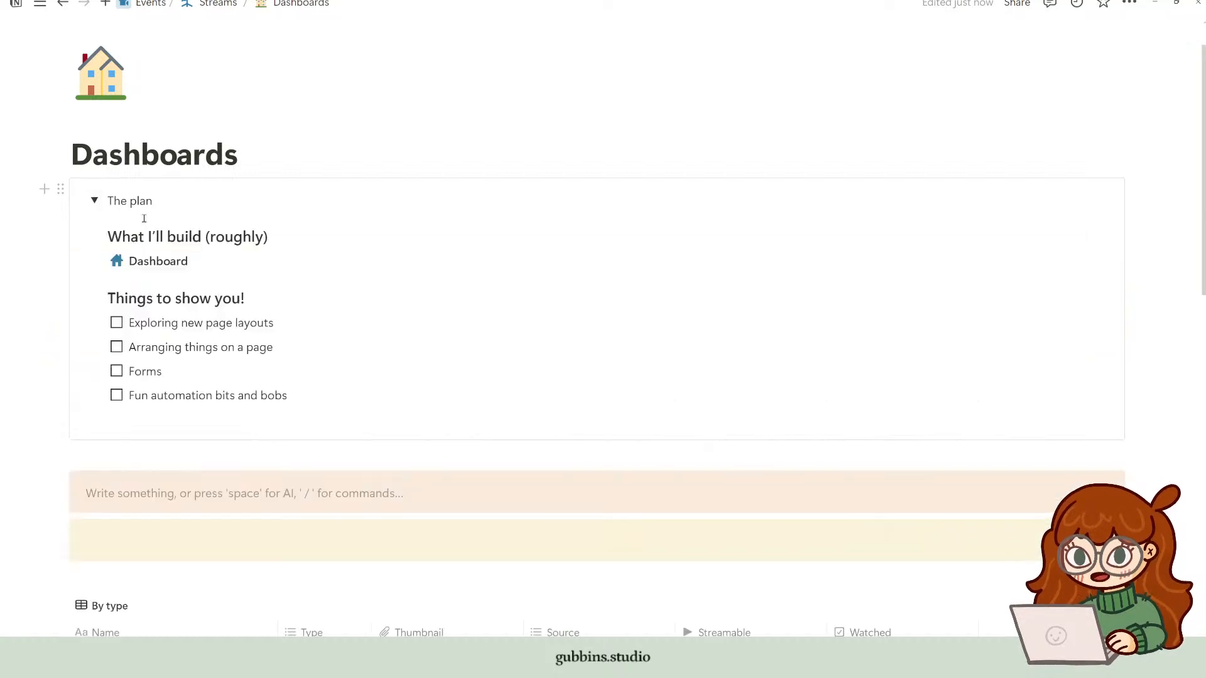
left_click(141, 262)
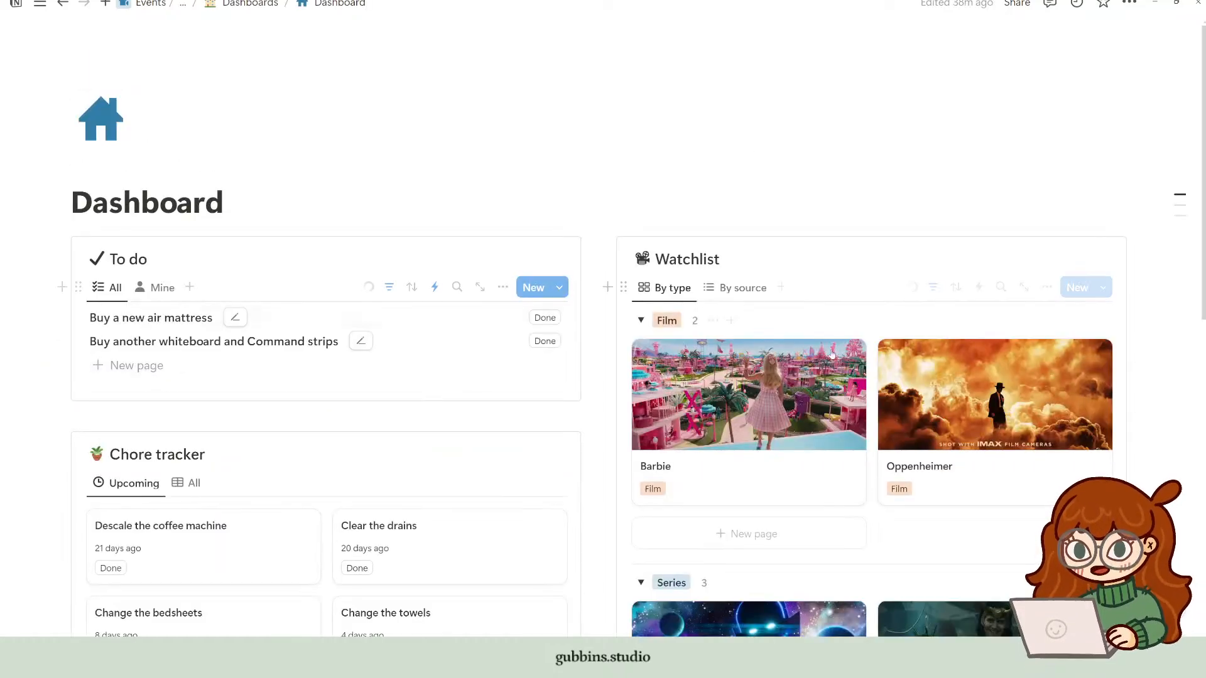
left_click(257, 5)
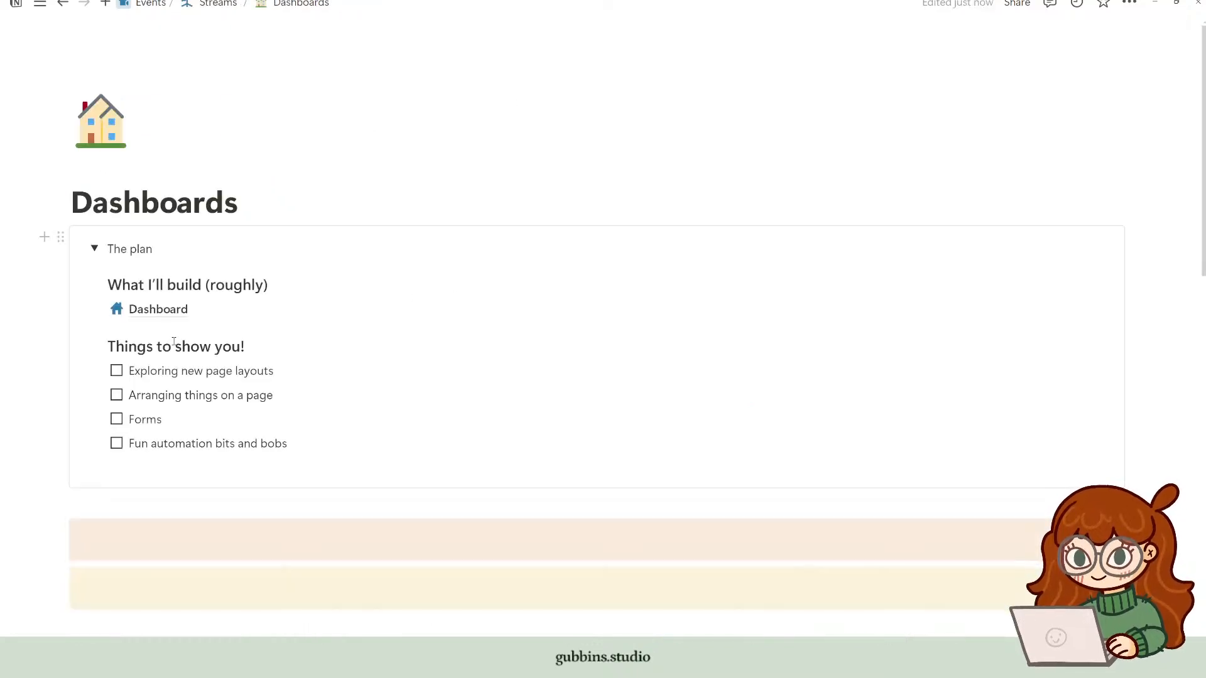
Step: Arrange the two empty callouts side by side in two columns, orange on the left and yellow on the right
scroll(93, 352, "down", 4)
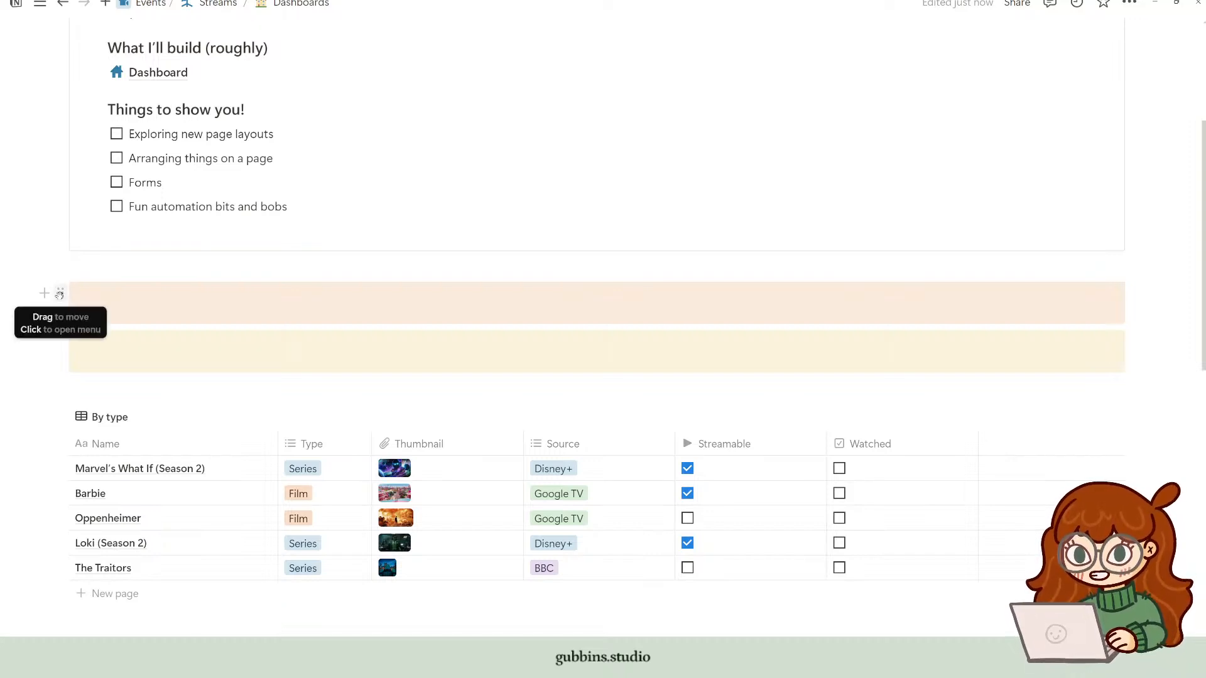
left_click_drag(60, 293, 38, 356)
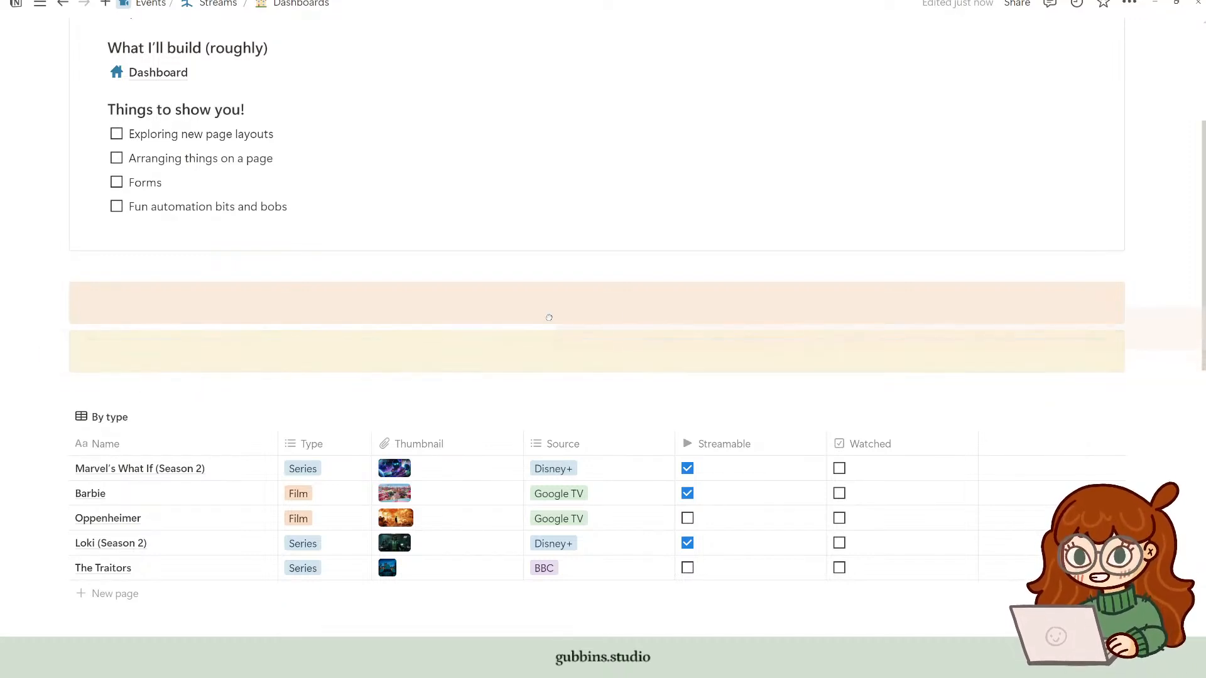
left_click_drag(550, 318, 49, 350)
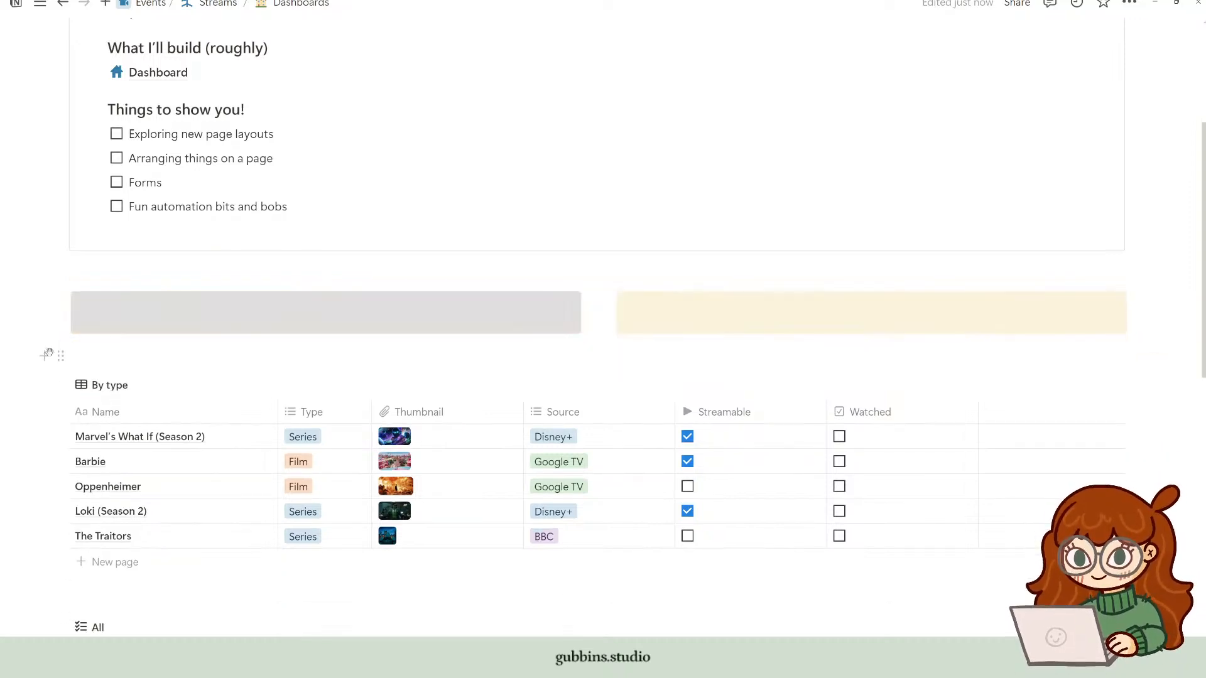
left_click(990, 306)
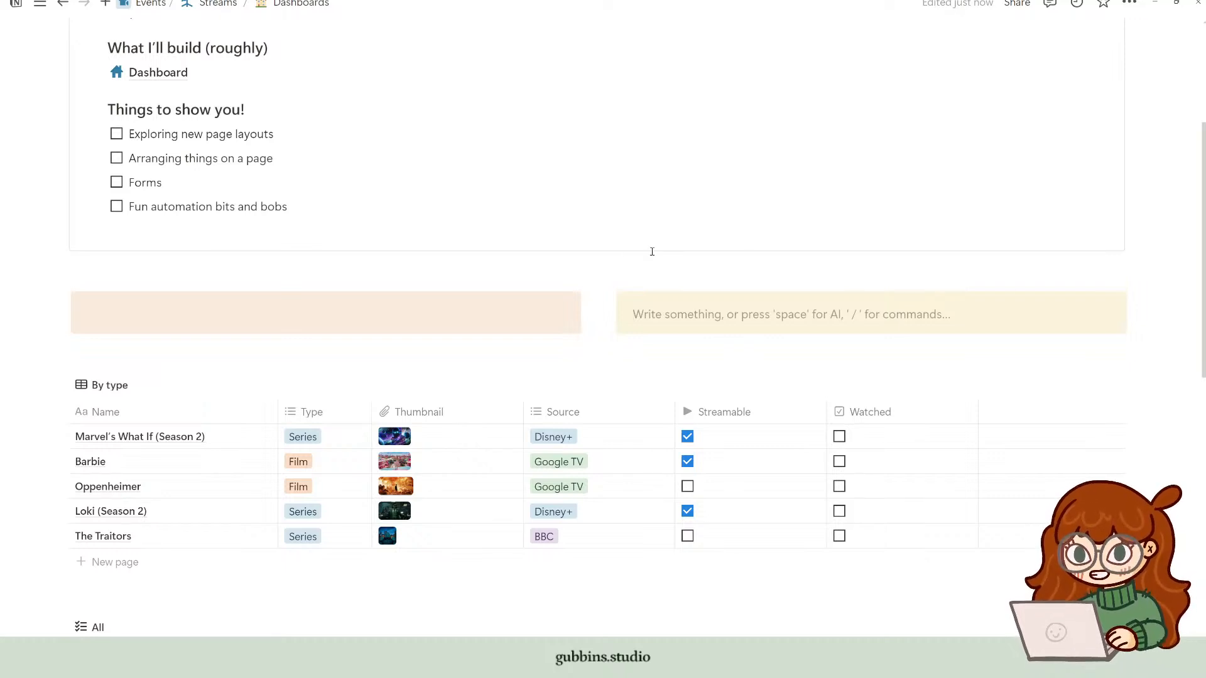
Step: Resize the two columns so the orange callout's column is narrower than the yellow callout's column
scroll(620, 256, "up", 3)
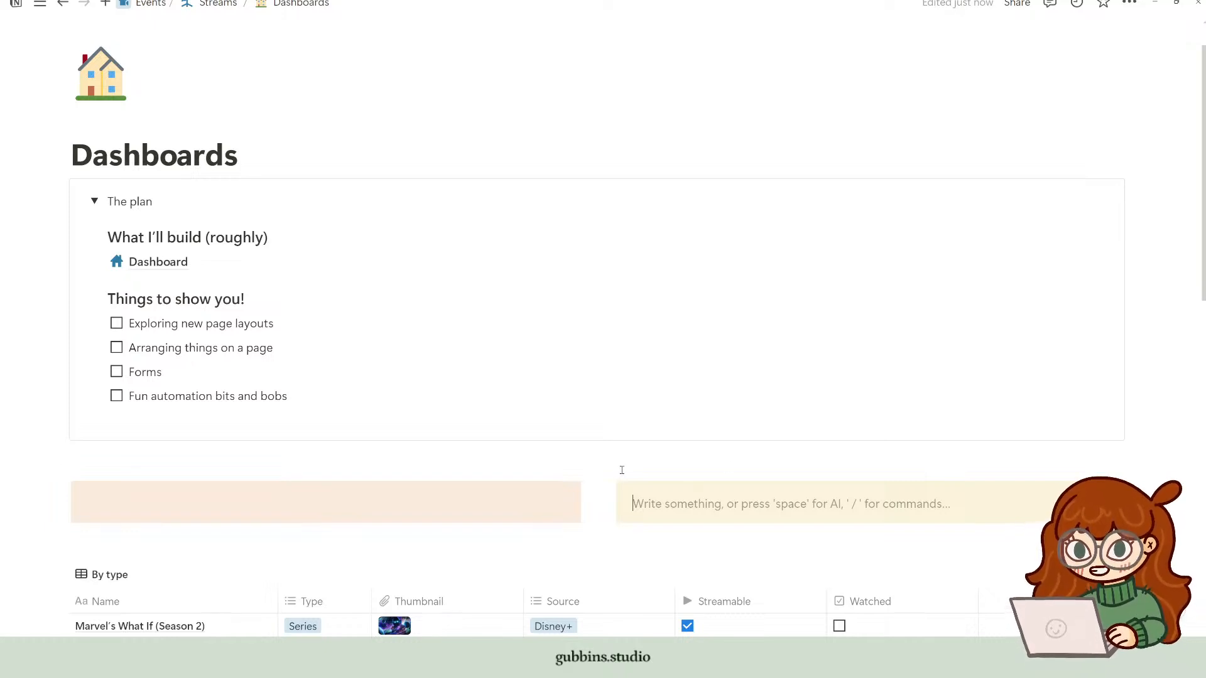
left_click_drag(596, 520, 625, 522)
left_click_drag(462, 533, 548, 529)
scroll(840, 358, "down", 2)
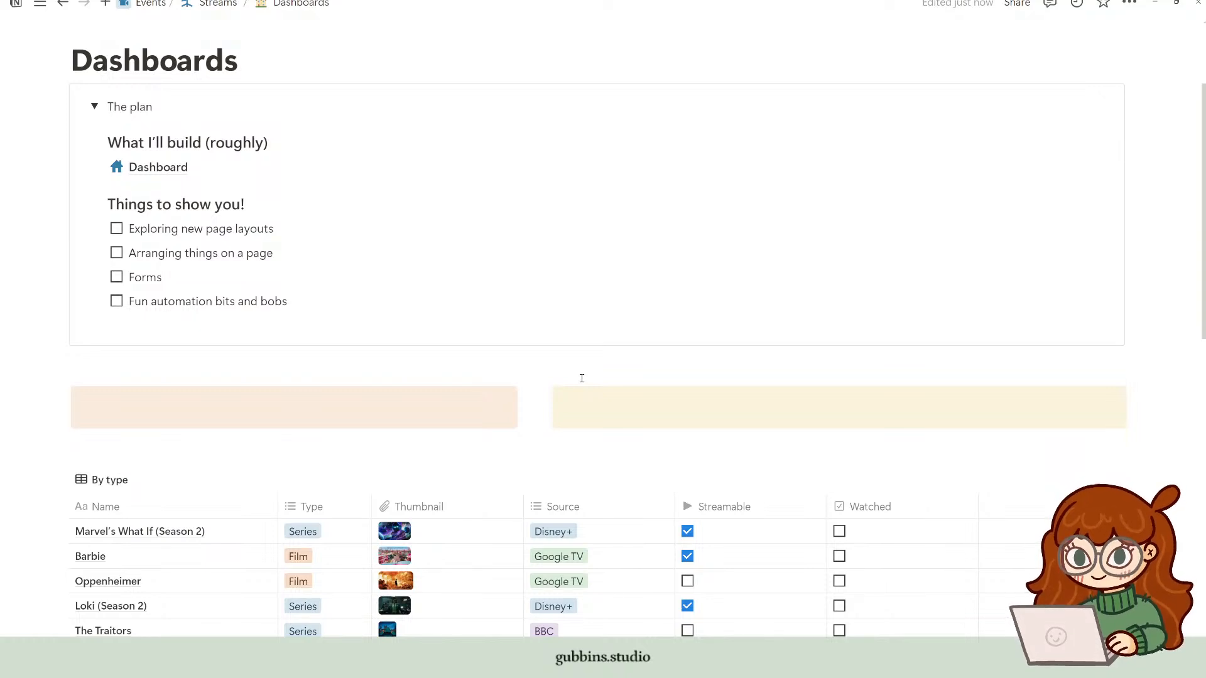
scroll(767, 342, "down", 2)
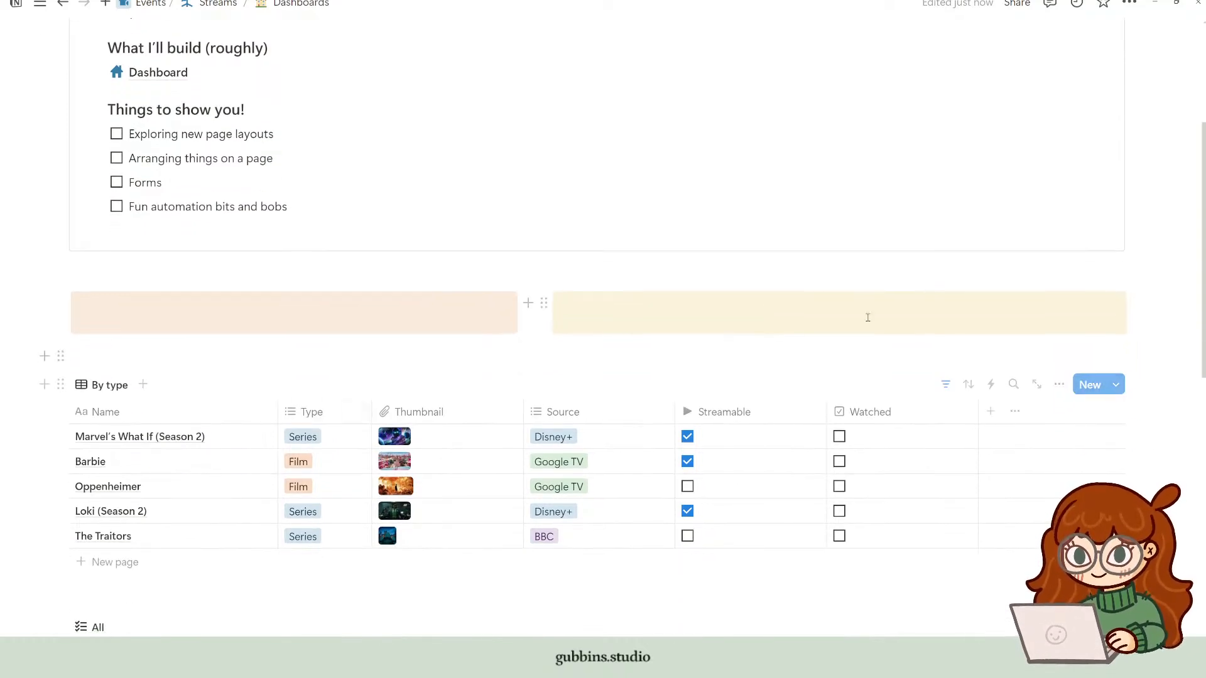
Step: Reopen the example Dashboard page to examine how its To do, Chore tracker and Watchlist sections are stacked, and return to Dashboards
scroll(251, 261, "up", 2)
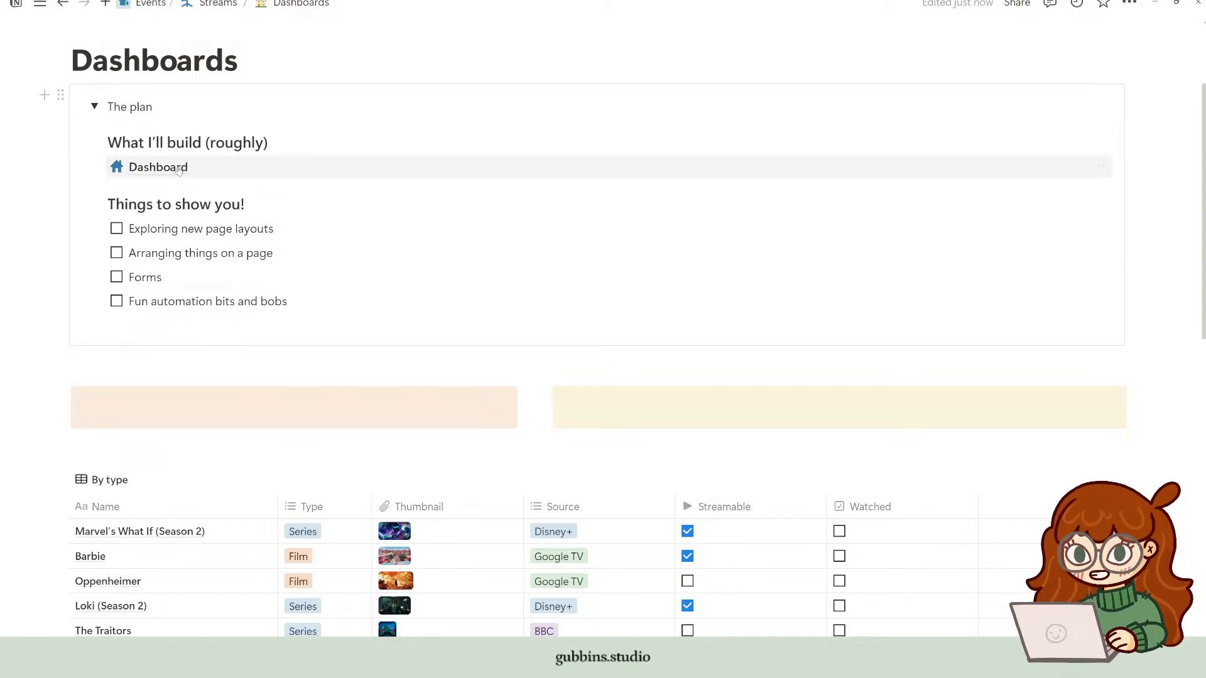
left_click(572, 165)
scroll(384, 279, "down", 2)
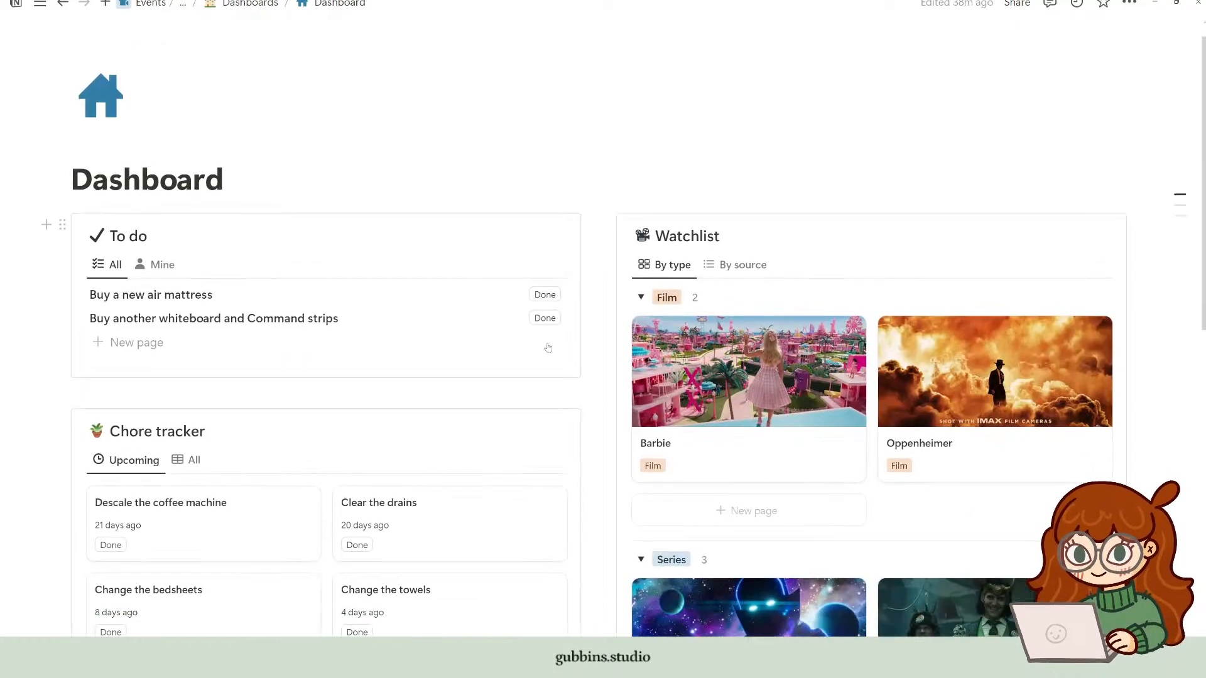
scroll(358, 249, "down", 2)
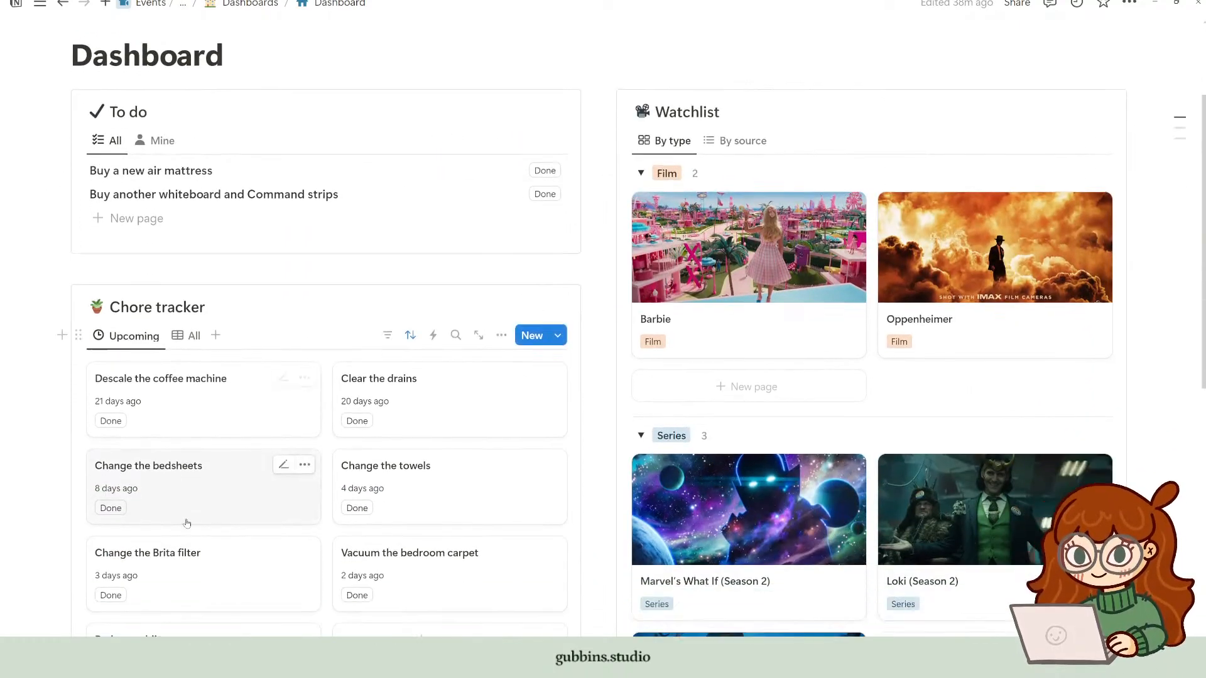
scroll(324, 223, "up", 3)
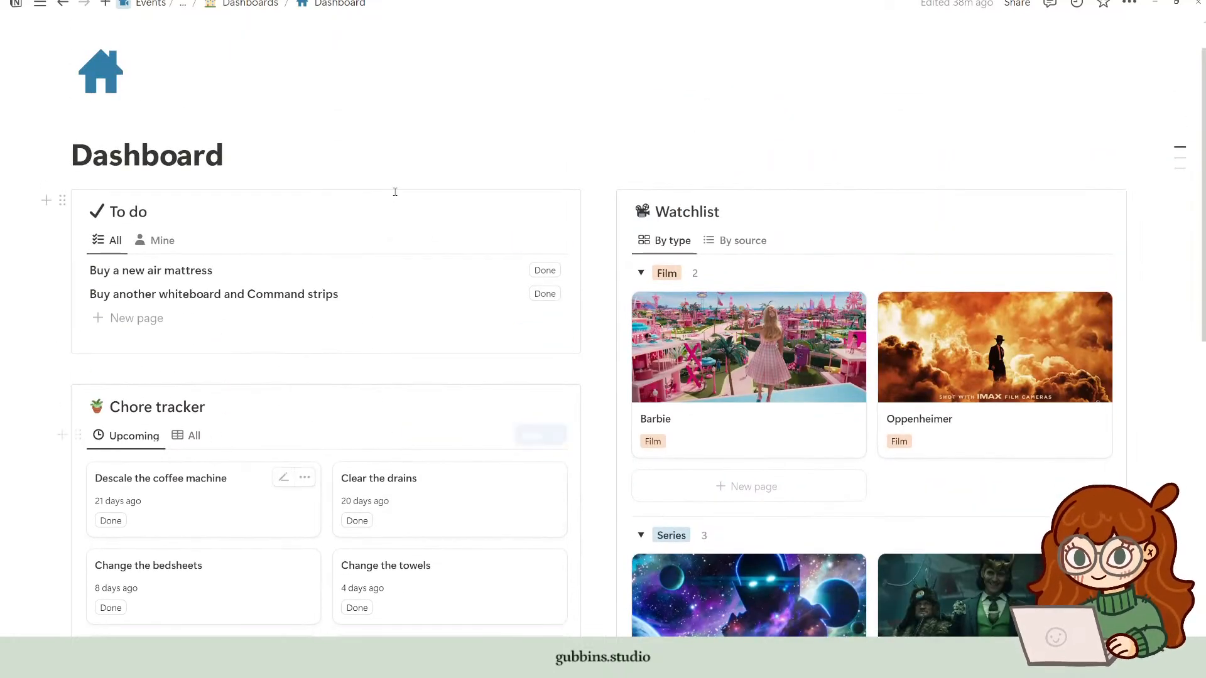
left_click(250, 4)
Step: Duplicate the orange callout within its column and set the lower copy's background color to green
scroll(118, 355, "down", 3)
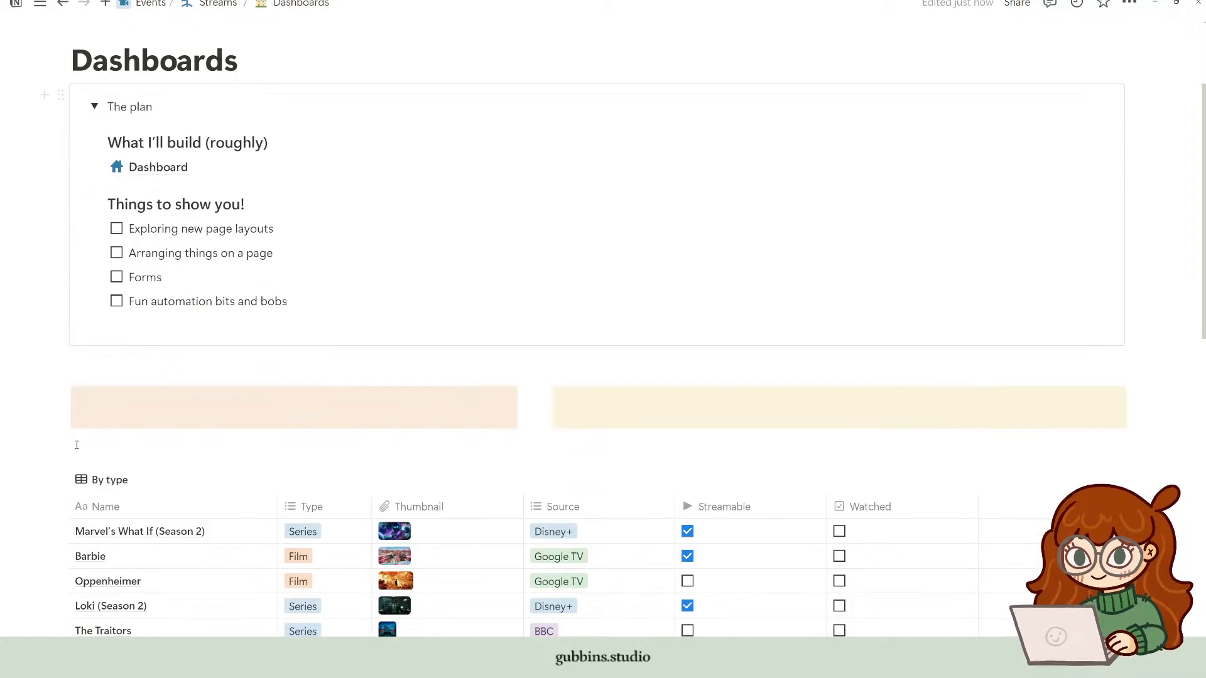
left_click(65, 399)
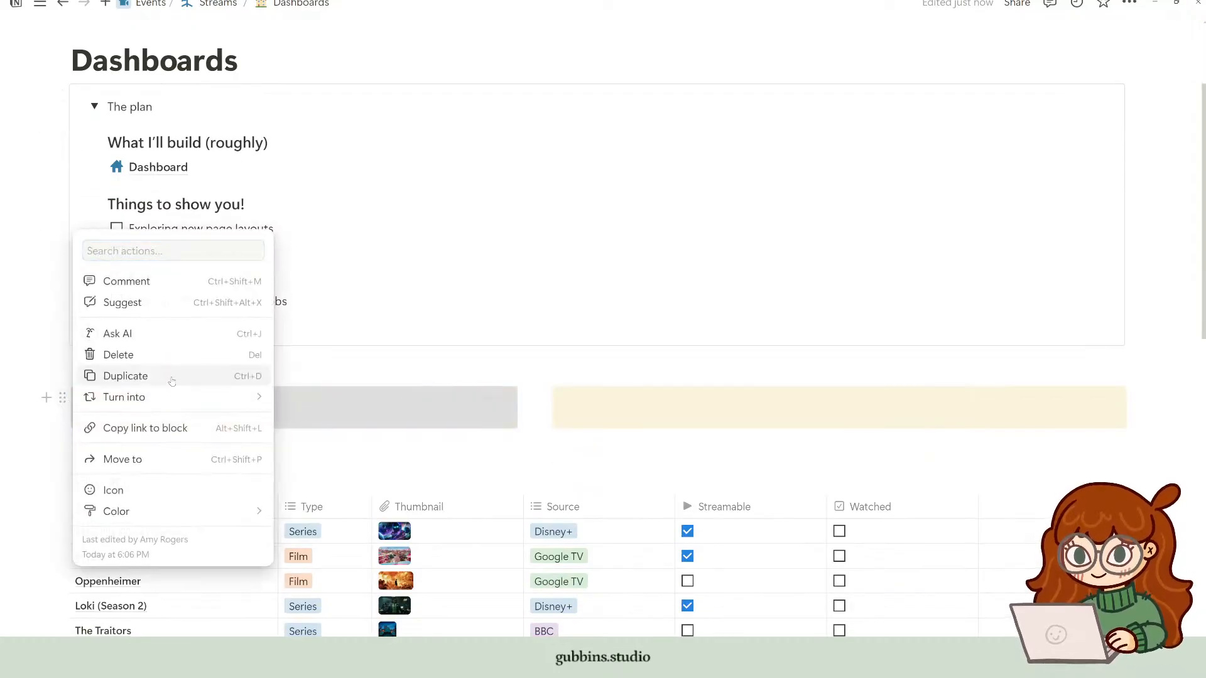
left_click(170, 375)
left_click(62, 401)
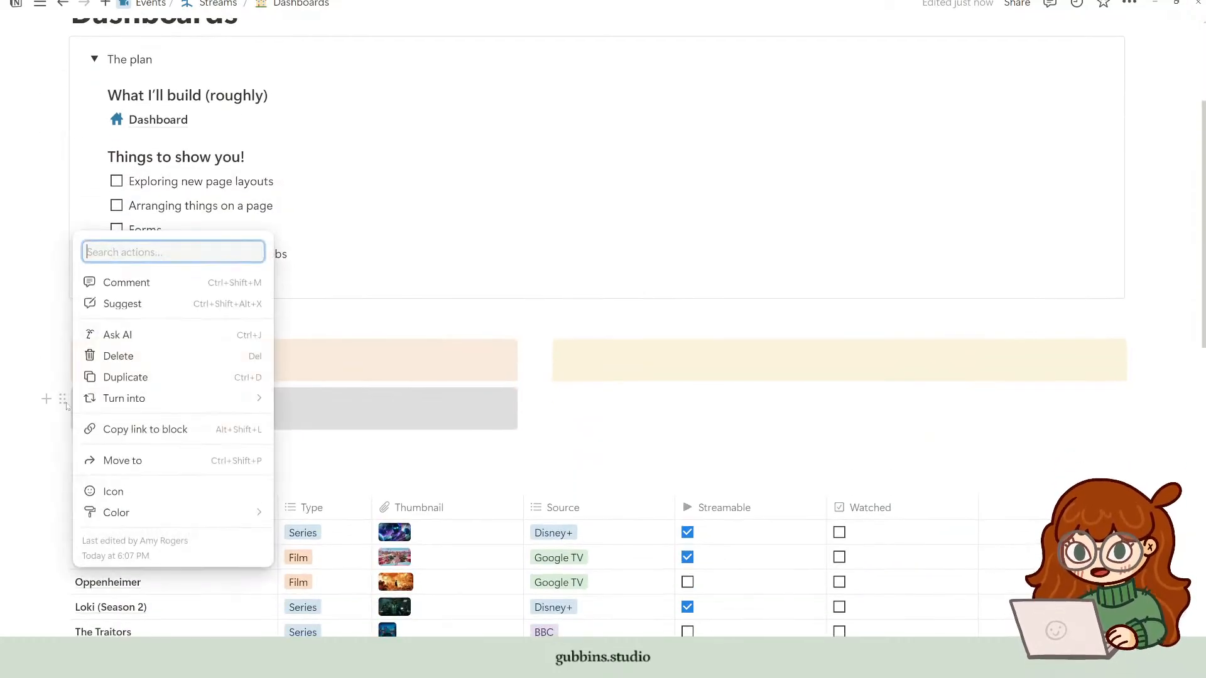
mouse_move(157, 513)
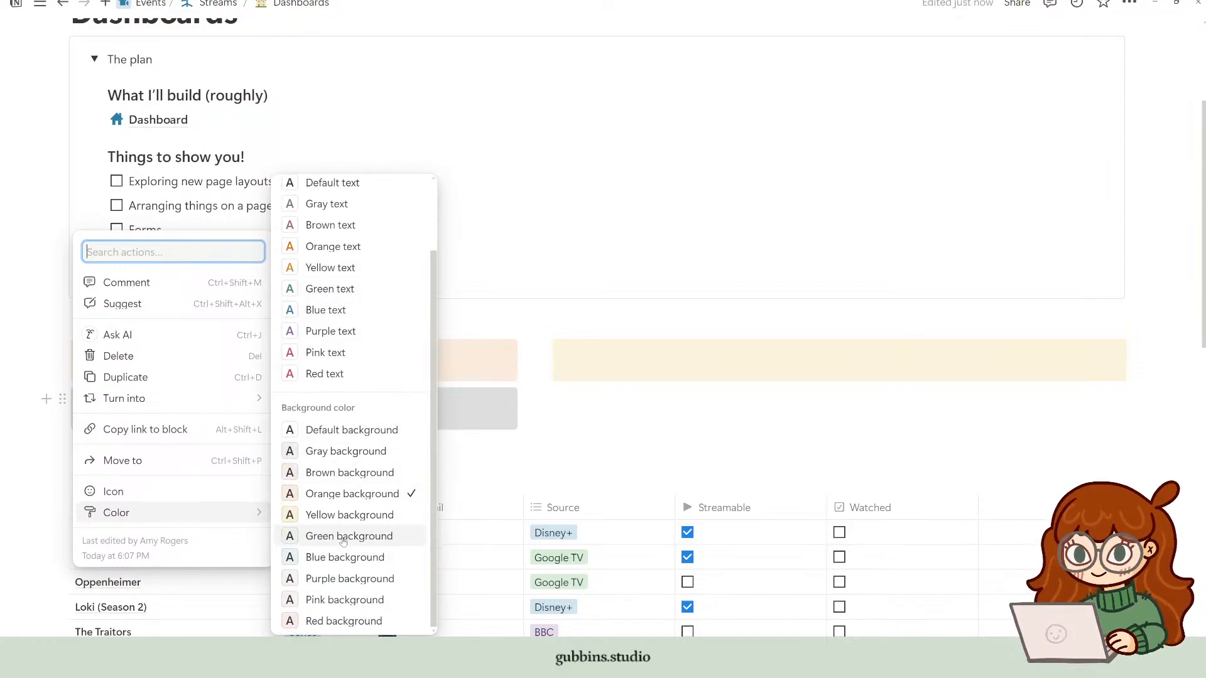
left_click(349, 556)
left_click(834, 354)
Step: Move the By type table into the yellow callout and remove the blank line beneath it
scroll(835, 355, "down", 2)
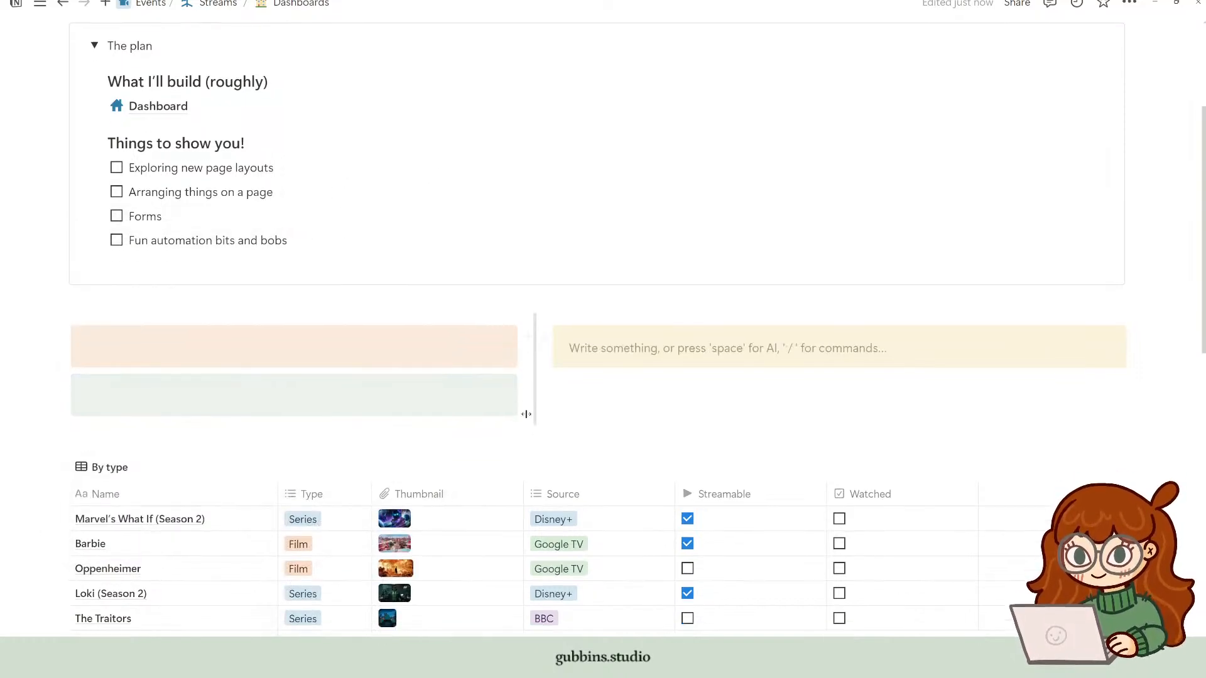
left_click_drag(62, 386, 592, 257)
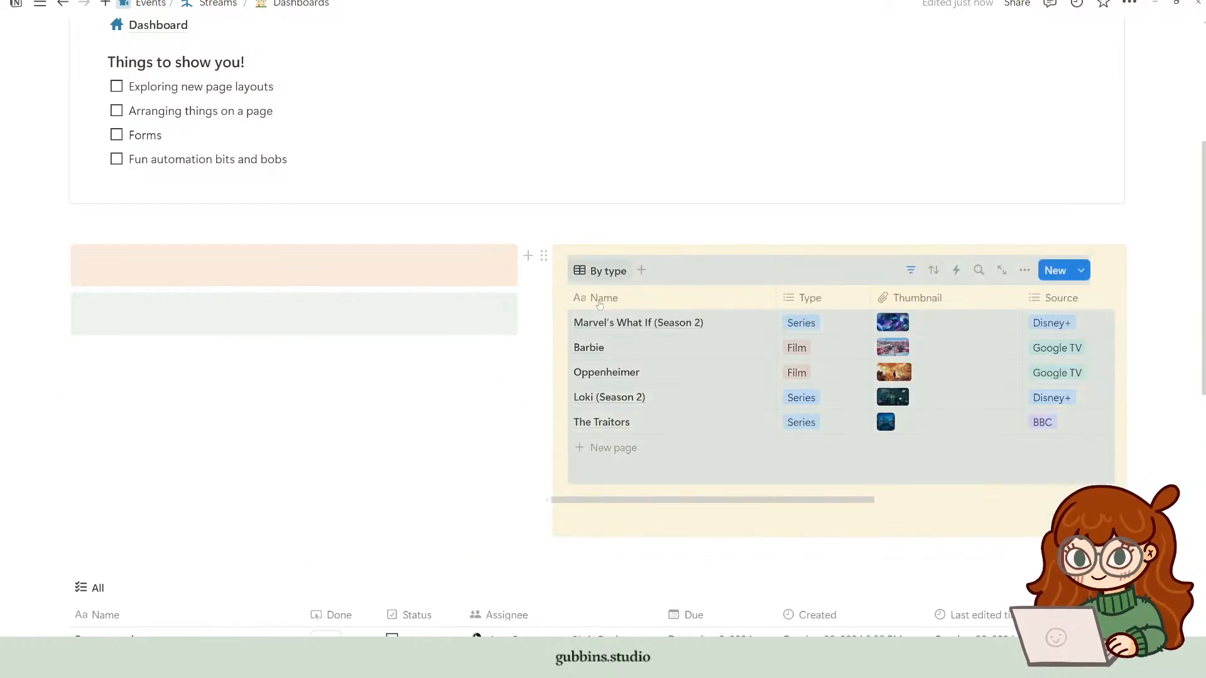
left_click(667, 519)
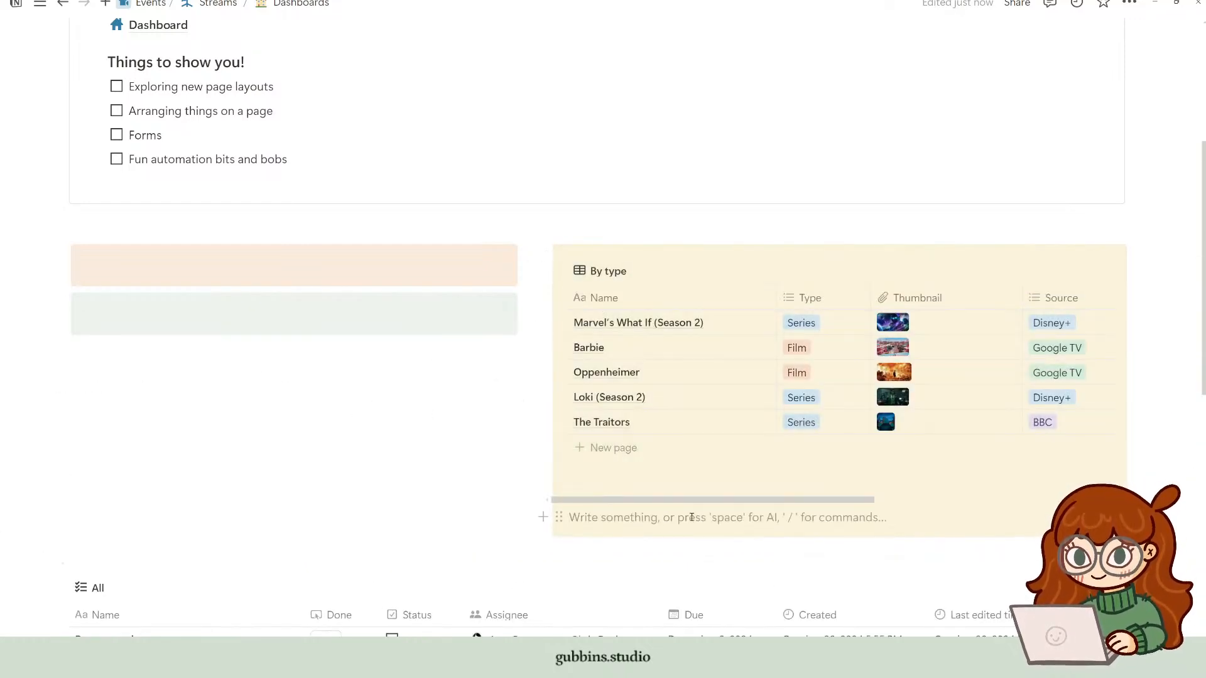
key("BackSpace")
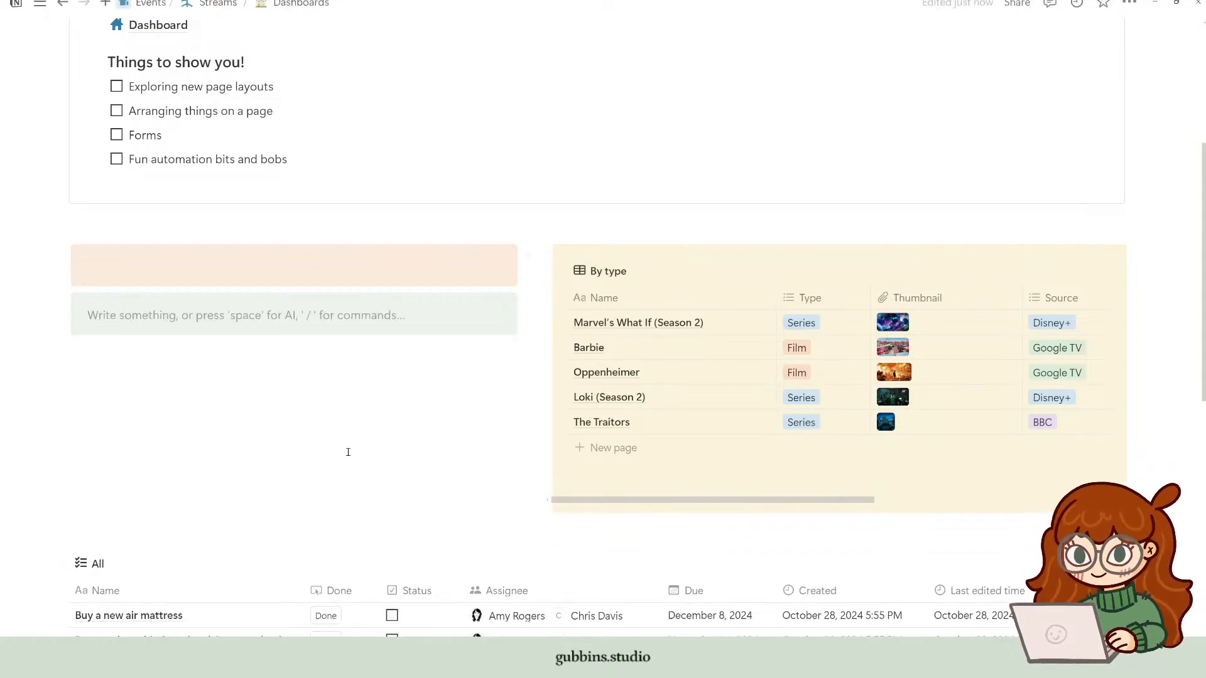
Step: Move the to-do table into the orange callout and the chores table into the green callout
scroll(272, 480, "down", 2)
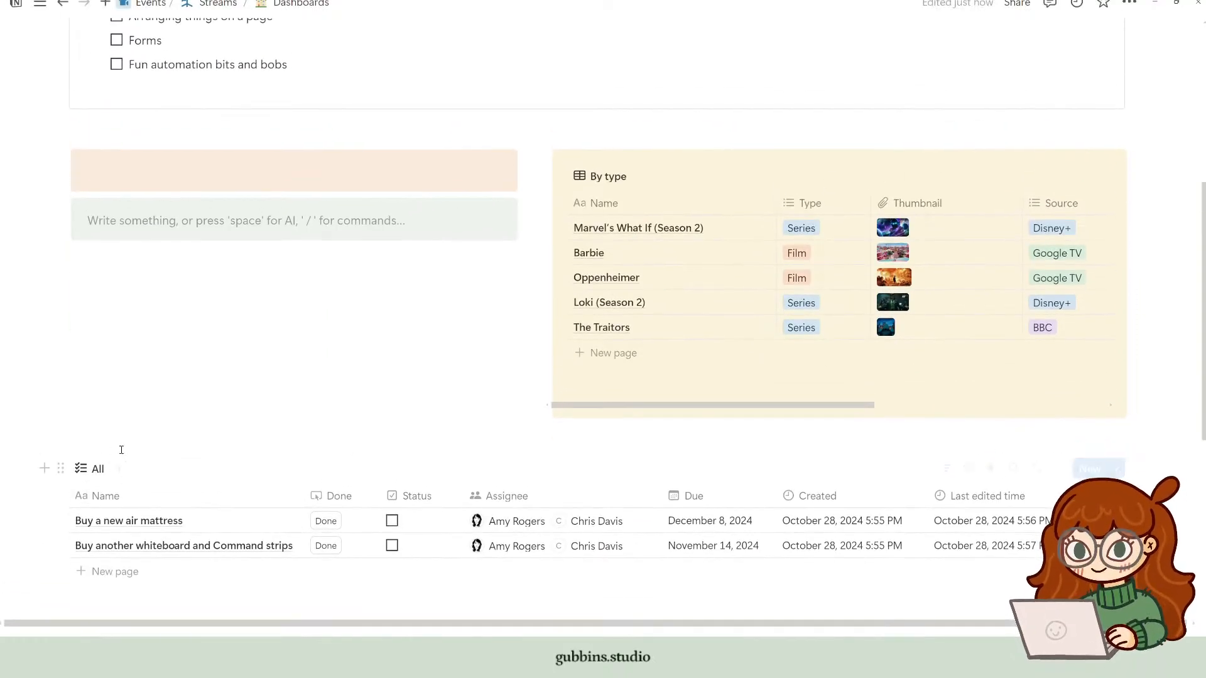
left_click_drag(59, 470, 268, 254)
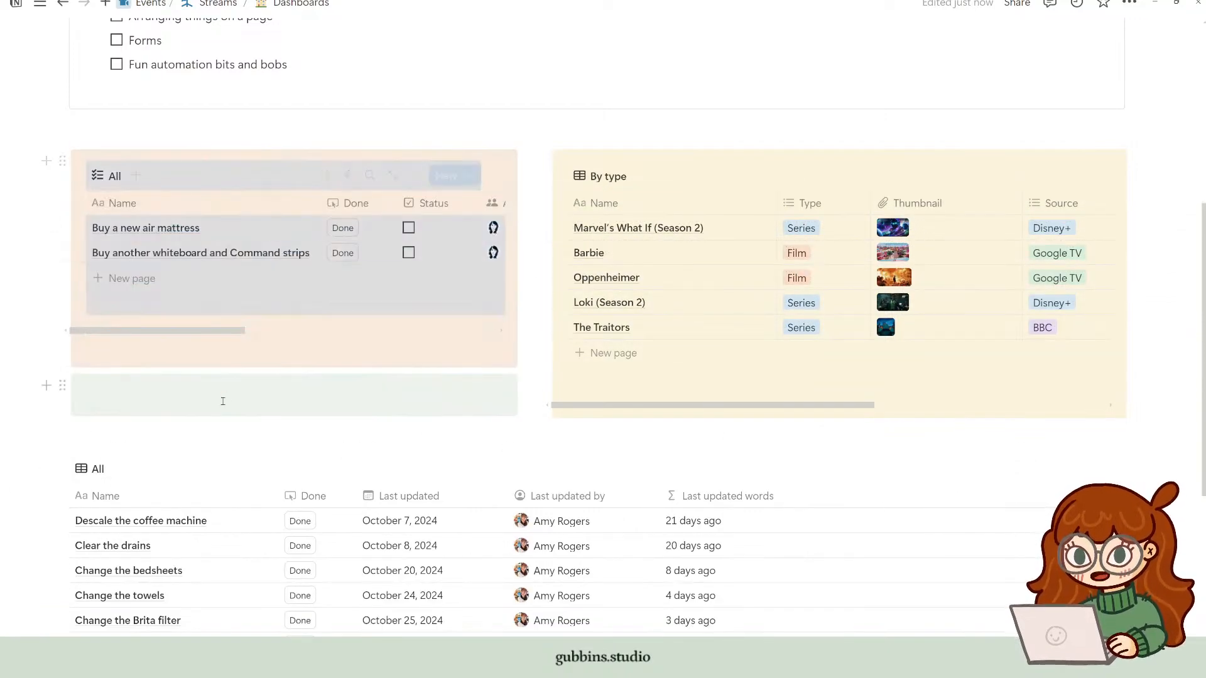
scroll(40, 447, "down", 1)
left_click_drag(61, 420, 135, 346)
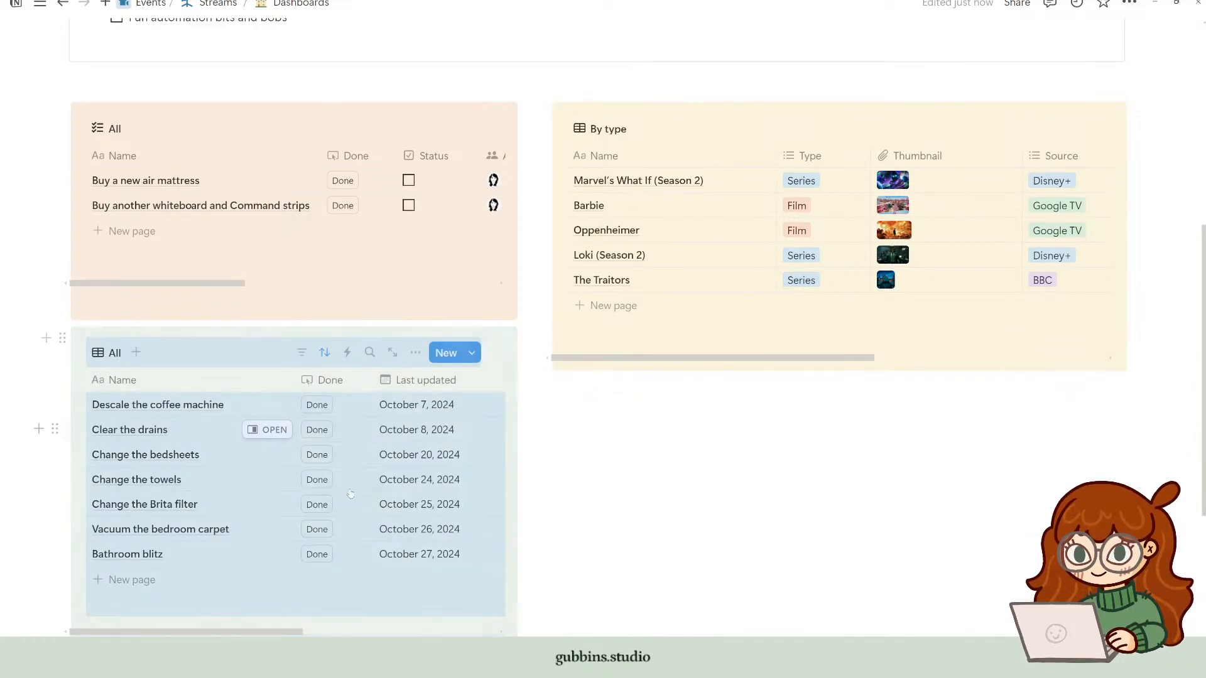
Step: Remove the leftover blank lines beneath the tables inside the orange and green callouts
left_click(141, 302)
key("BackSpace")
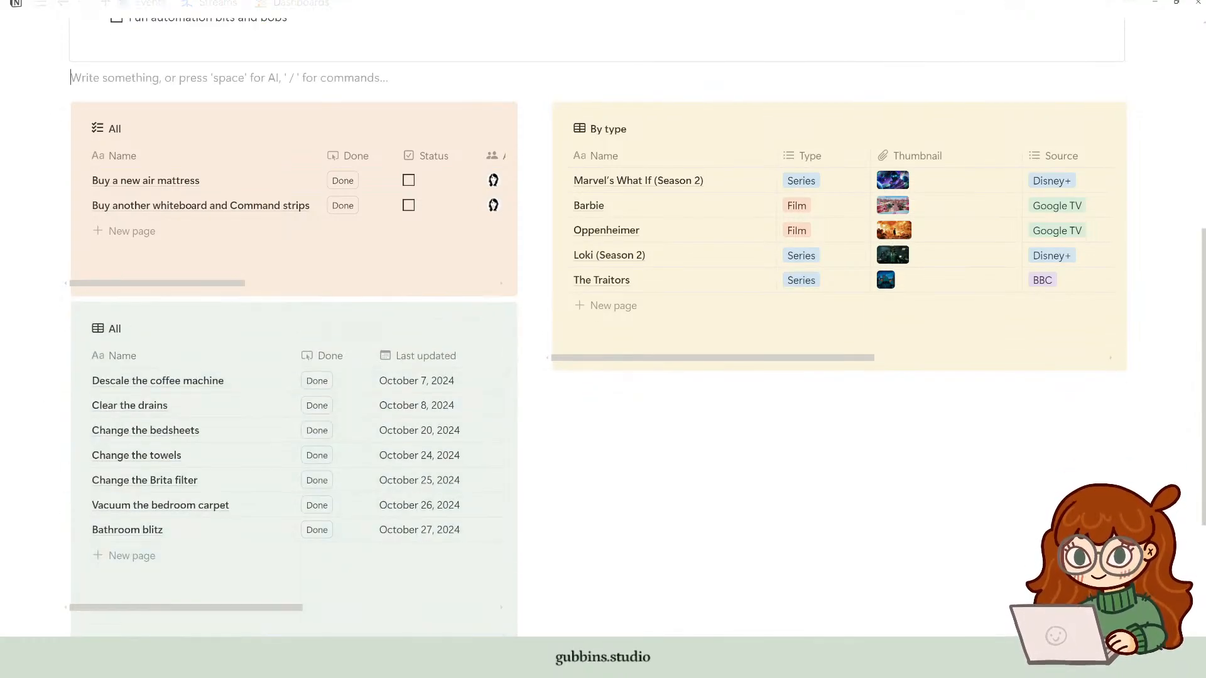
scroll(111, 622, "down", 3)
left_click(218, 593)
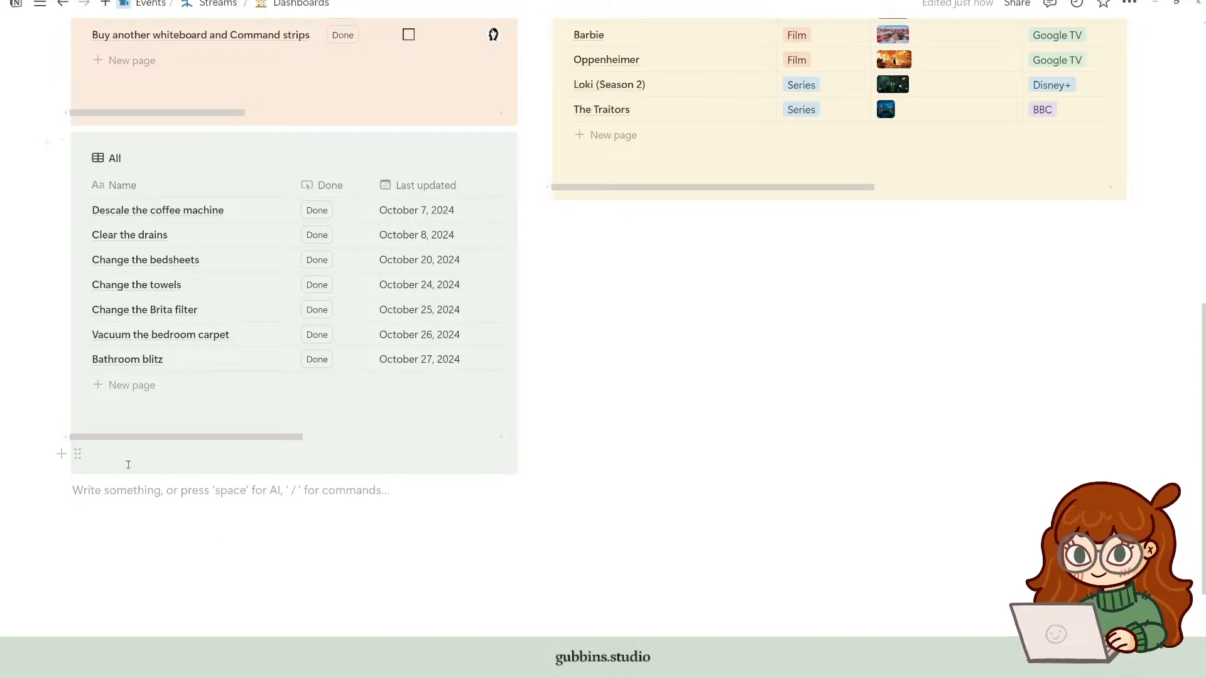
left_click(128, 465)
key("BackSpace")
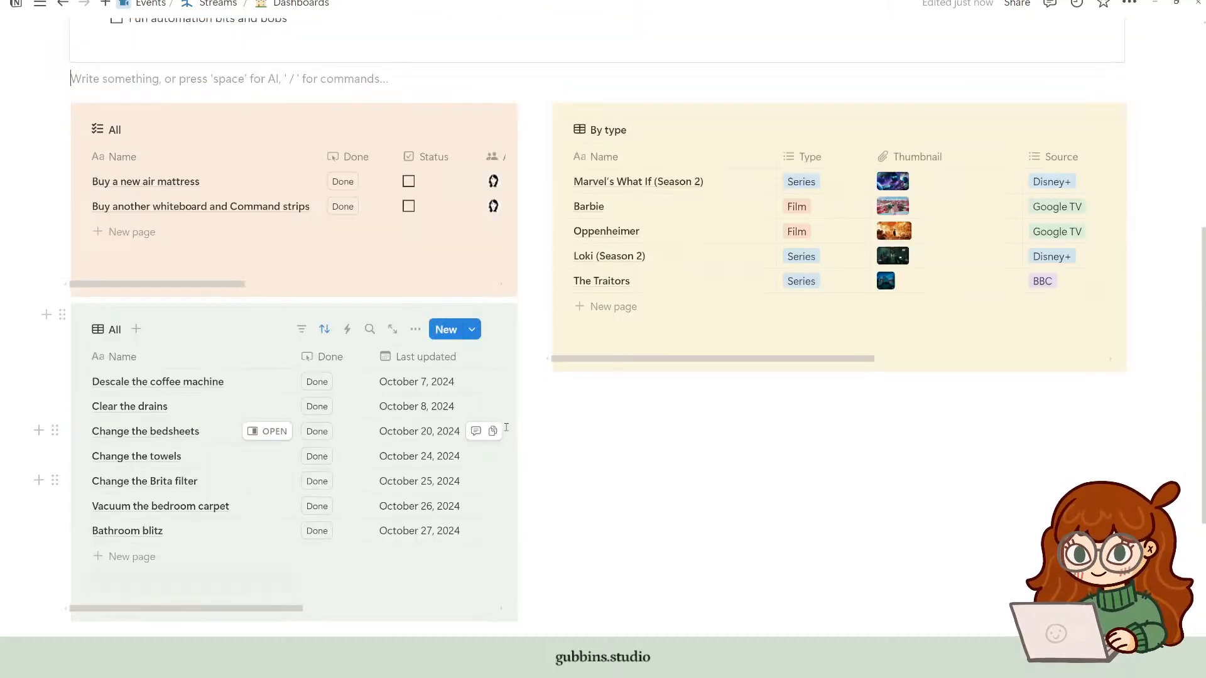
Step: Insert a blank text line between the orange and green callouts to space them apart
scroll(646, 459, "up", 2)
scroll(511, 323, "up", 2)
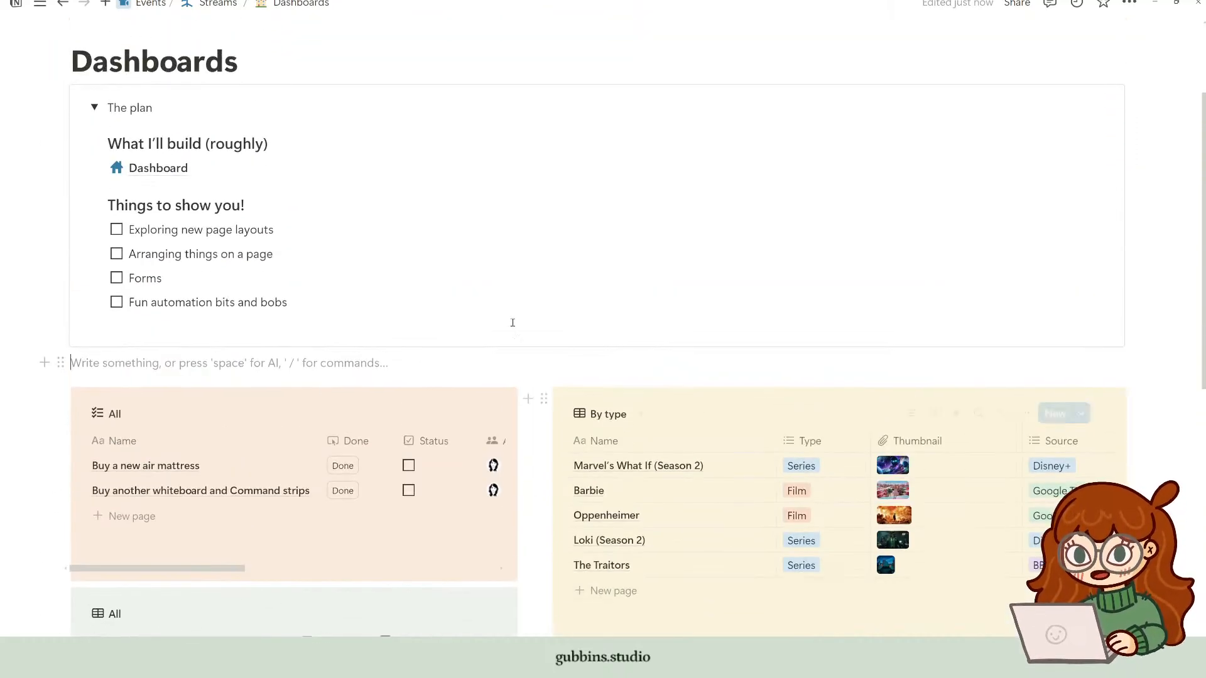
scroll(431, 399, "down", 3)
scroll(437, 301, "down", 2)
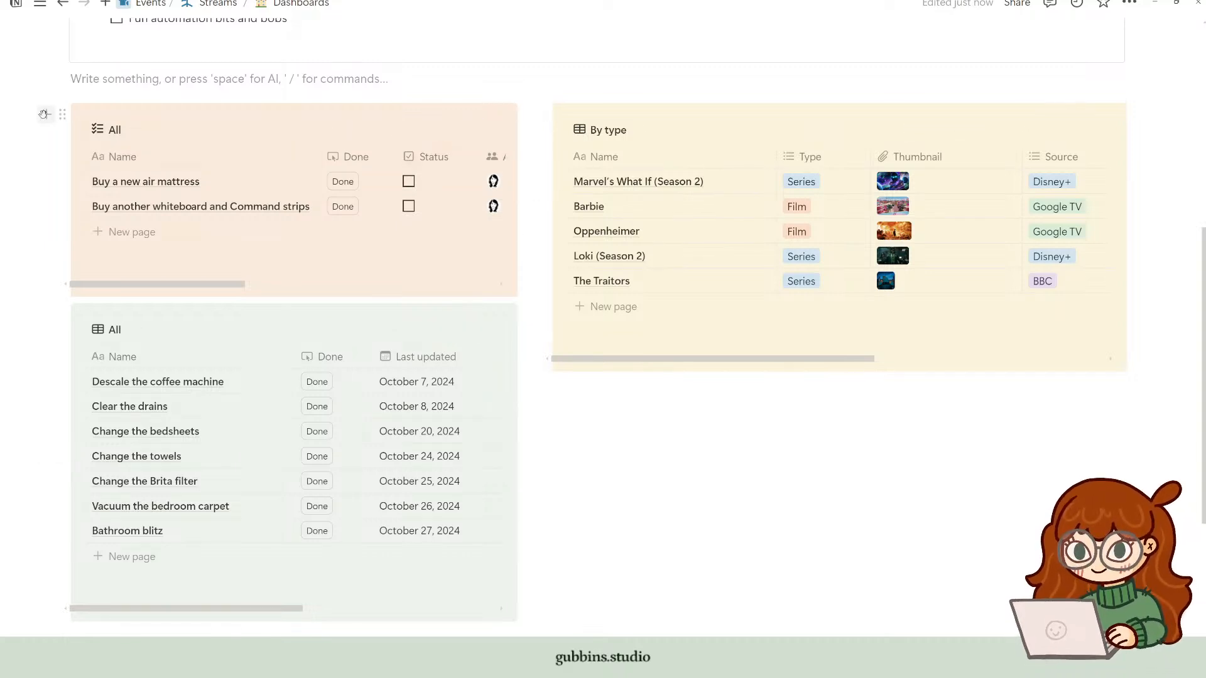
left_click(44, 114)
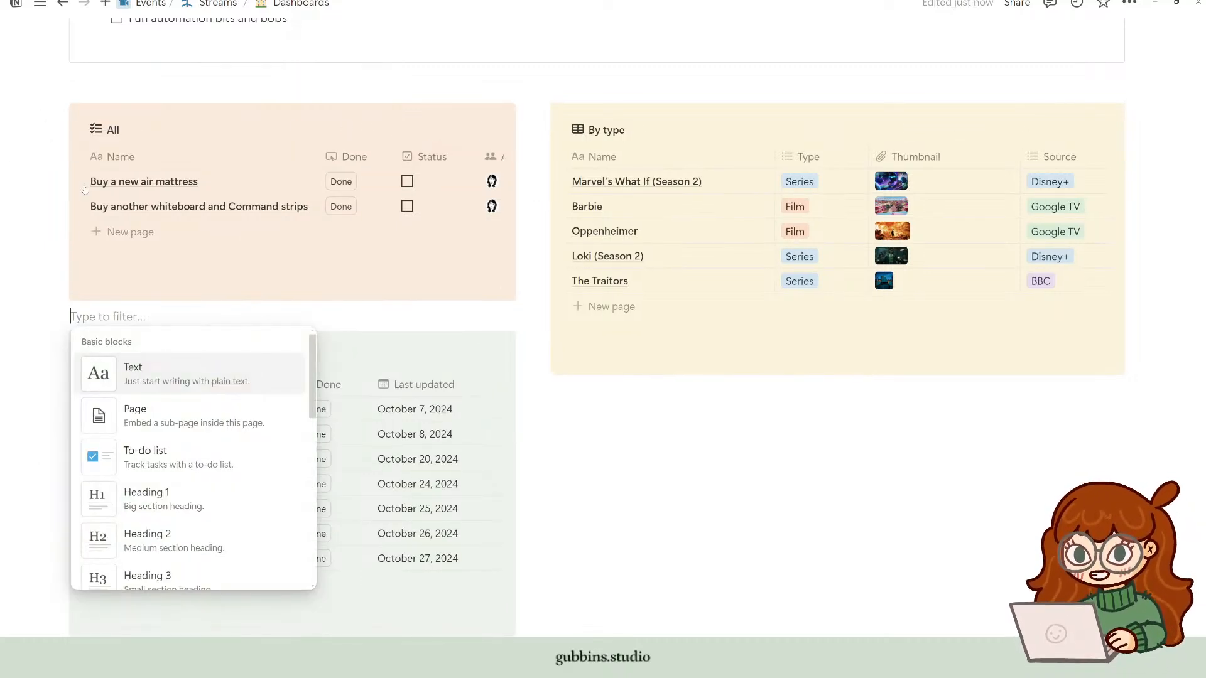
left_click(616, 461)
left_click(625, 458)
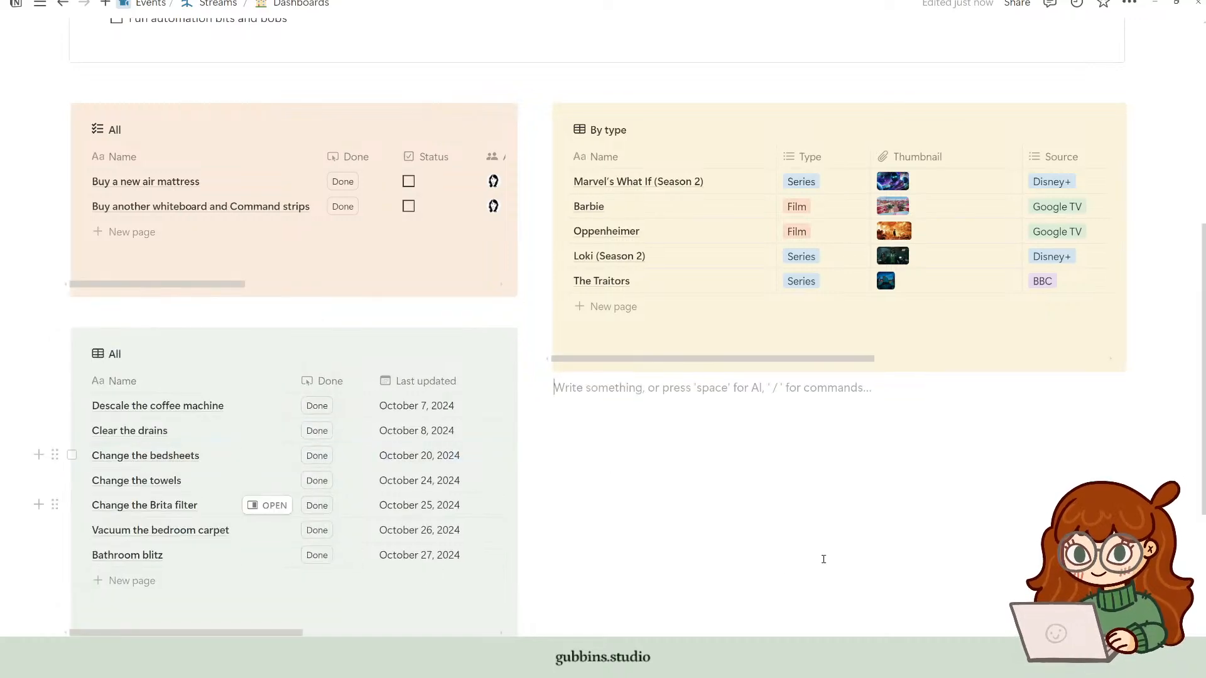
scroll(657, 484, "down", 2)
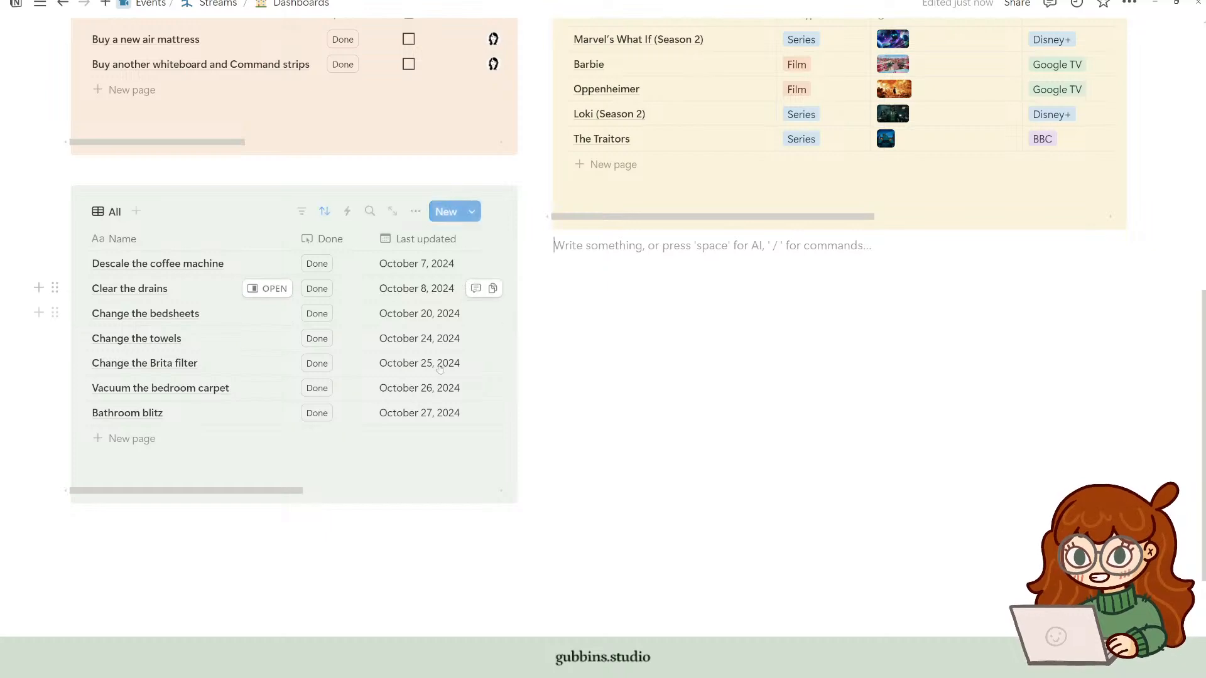
scroll(314, 390, "up", 4)
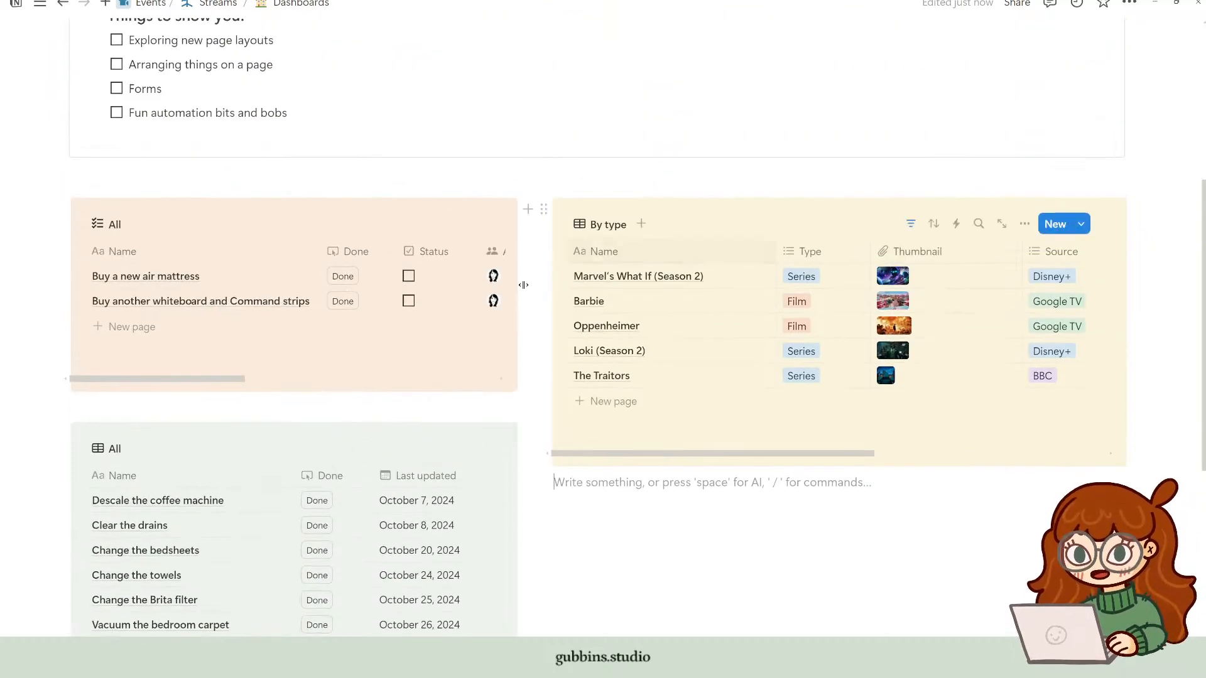
scroll(861, 300, "up", 1)
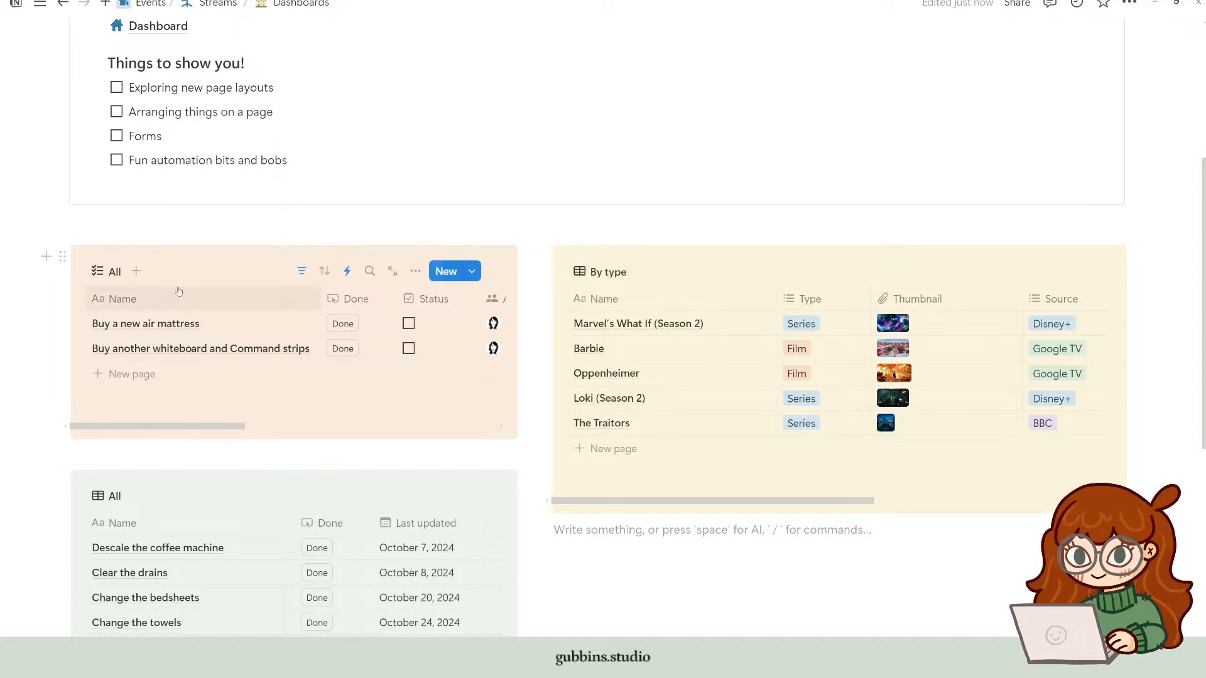
scroll(157, 351, "up", 2)
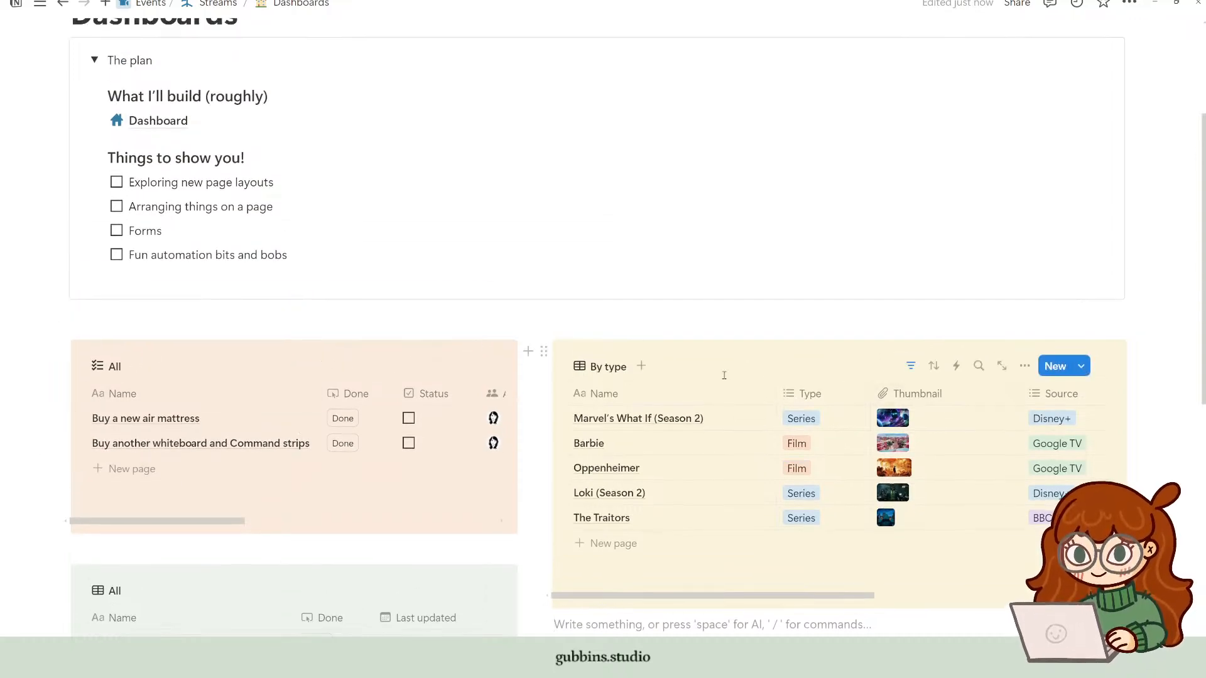
Step: Switch the By type watchlist view to a Gallery layout with Thumbnail as the card preview
scroll(540, 424, "down", 4)
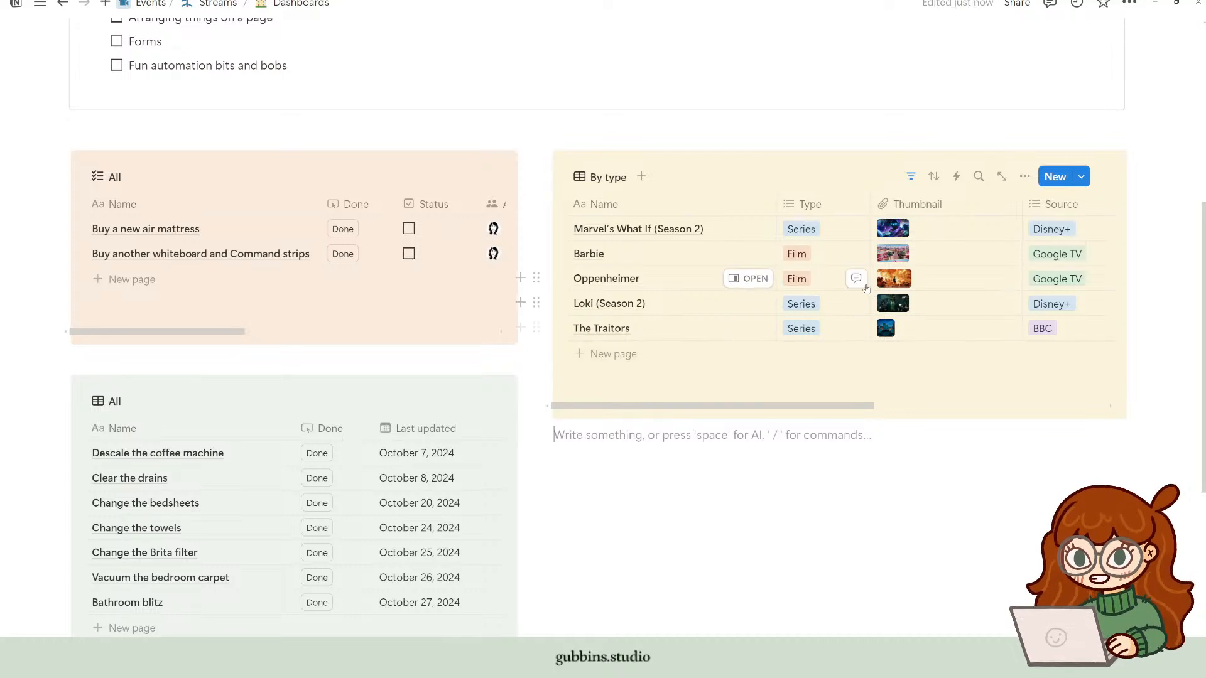
left_click(1031, 180)
left_click(1115, 301)
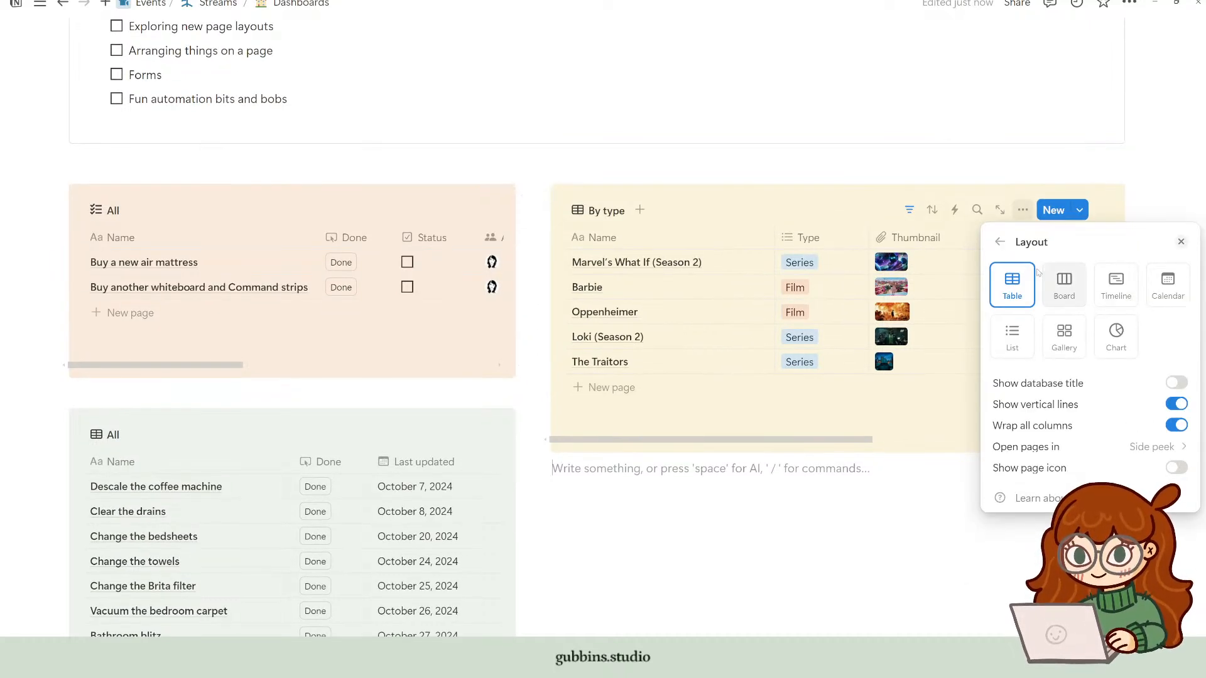
left_click(1064, 337)
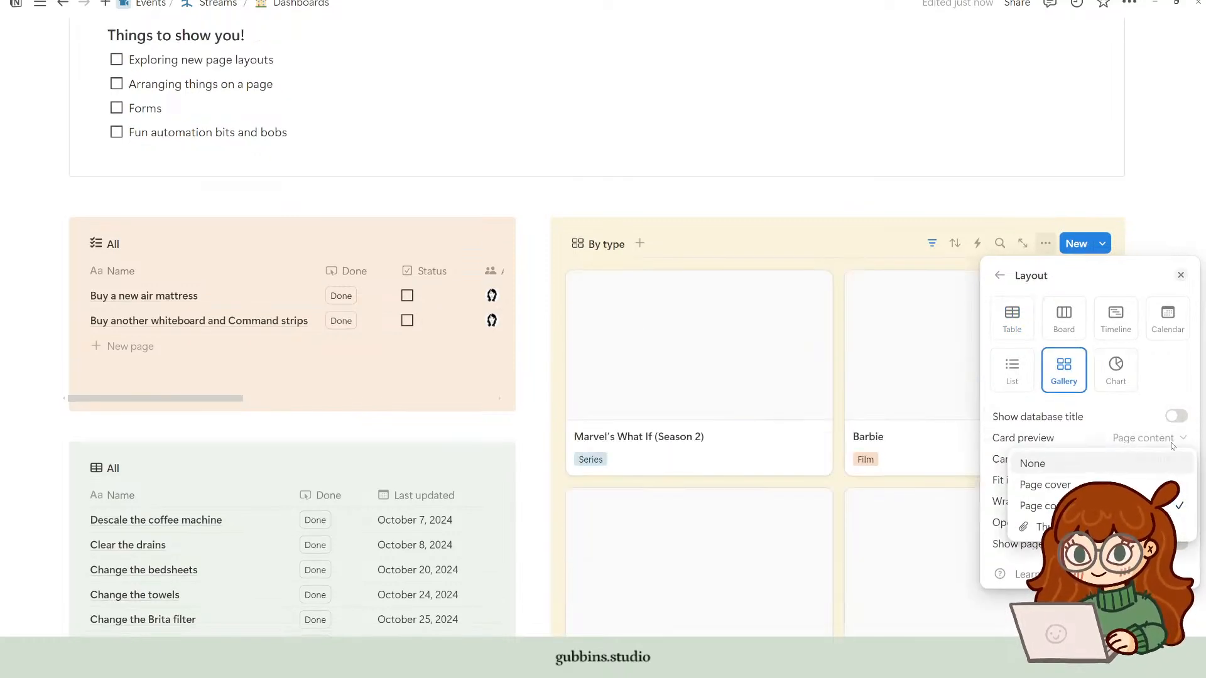
left_click(1043, 526)
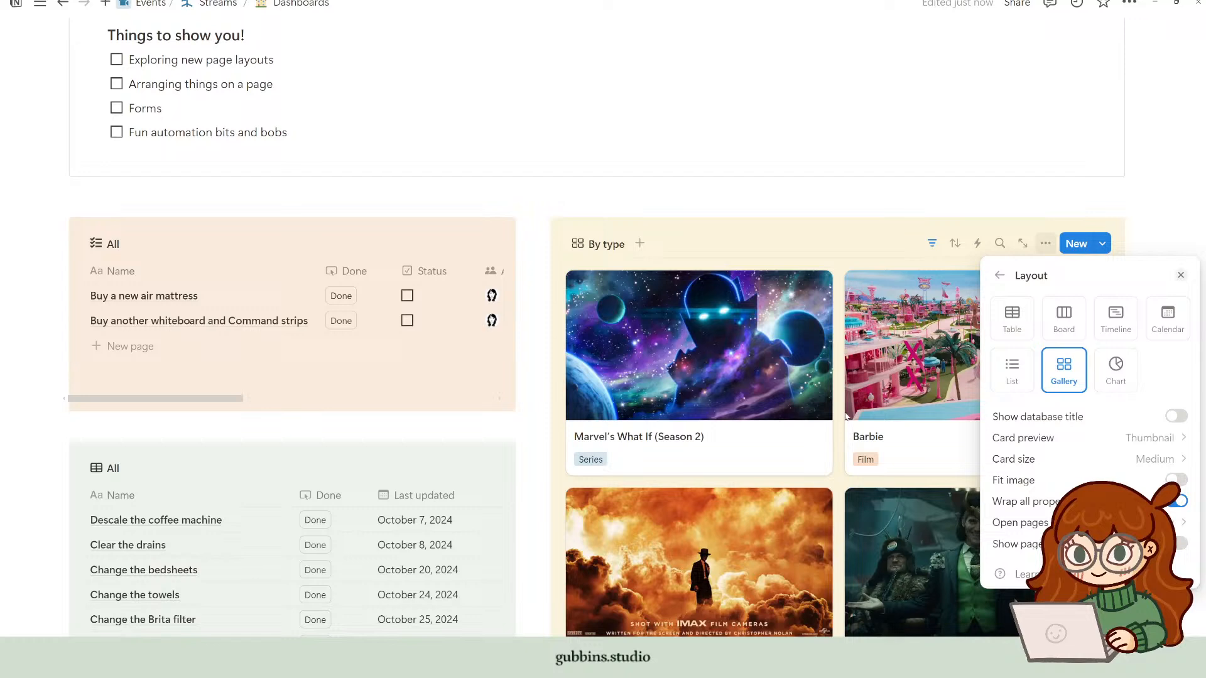
left_click(1179, 222)
Step: Set the card size of the By type watchlist gallery to Small
scroll(1156, 157, "down", 2)
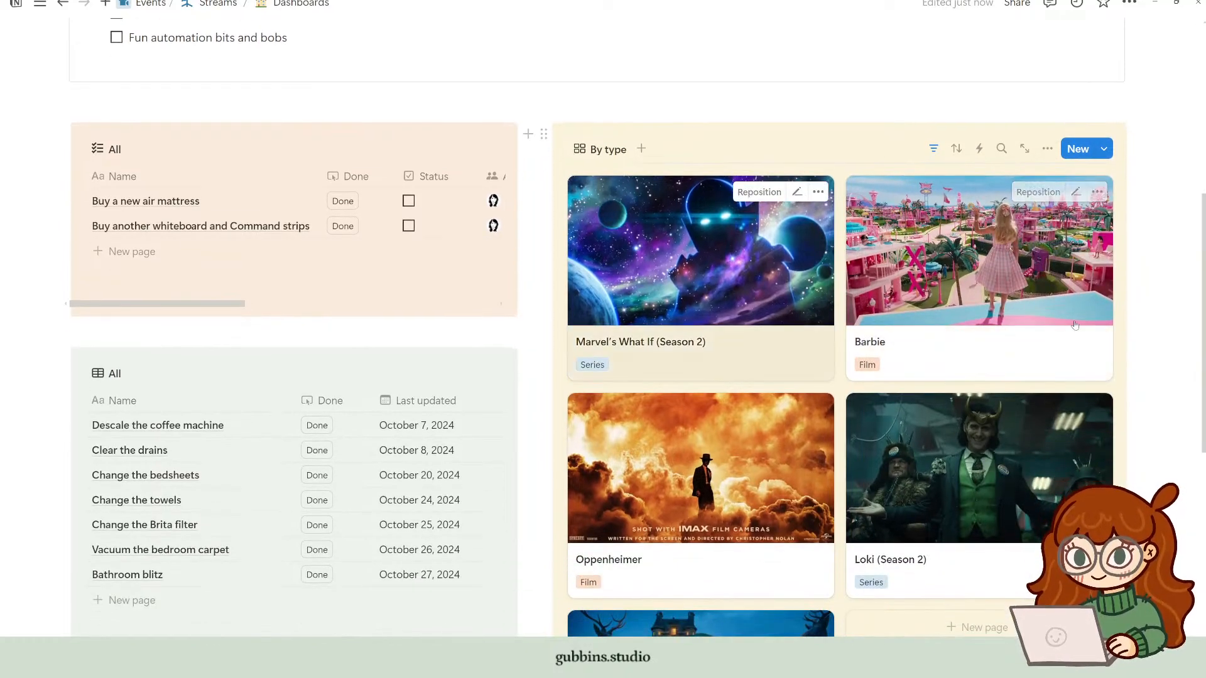
scroll(816, 220, "down", 1)
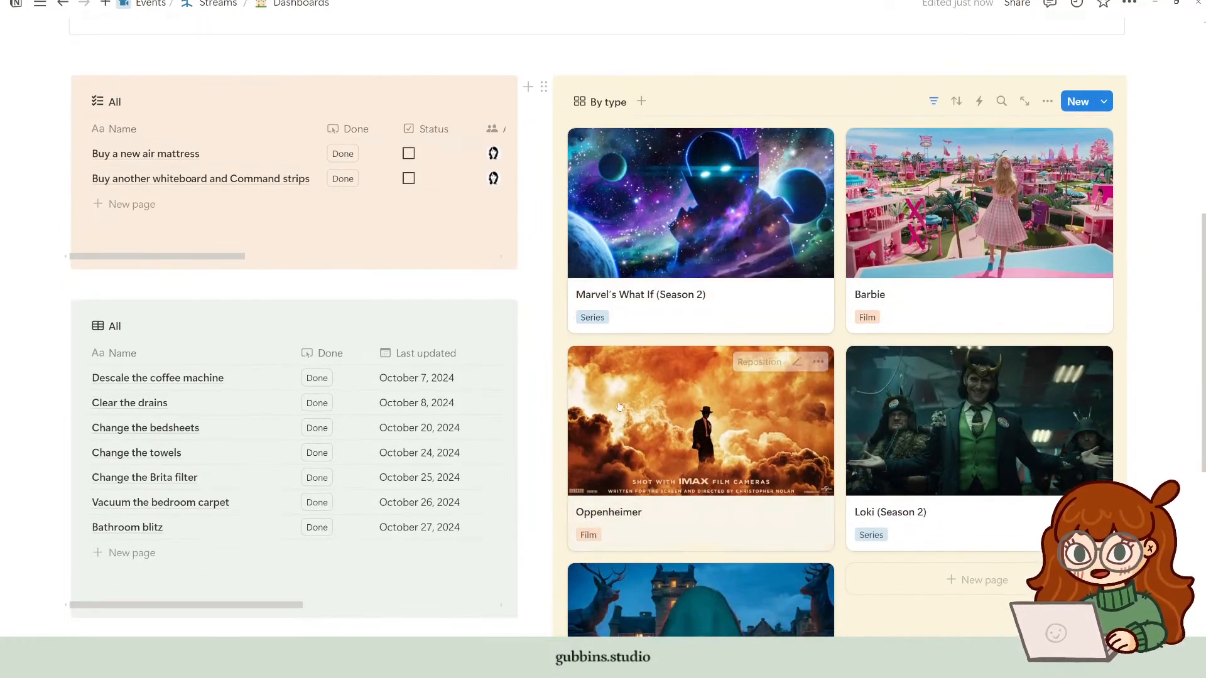
scroll(721, 493, "down", 4)
scroll(721, 493, "up", 5)
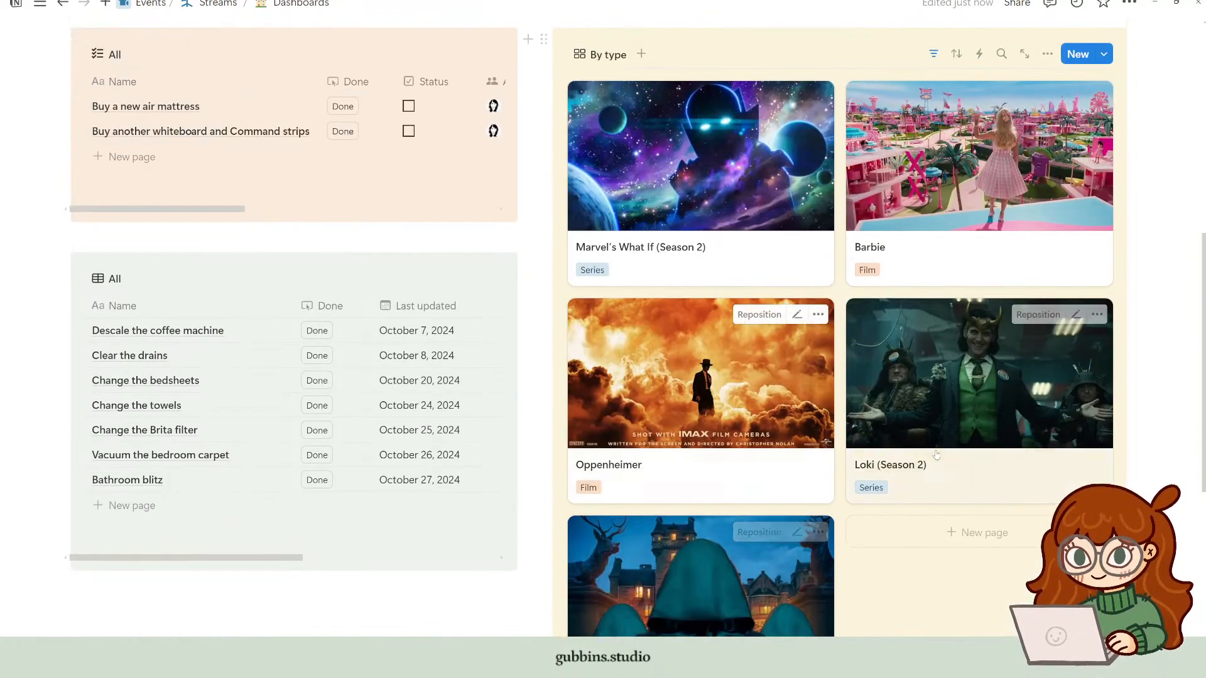
left_click(1047, 197)
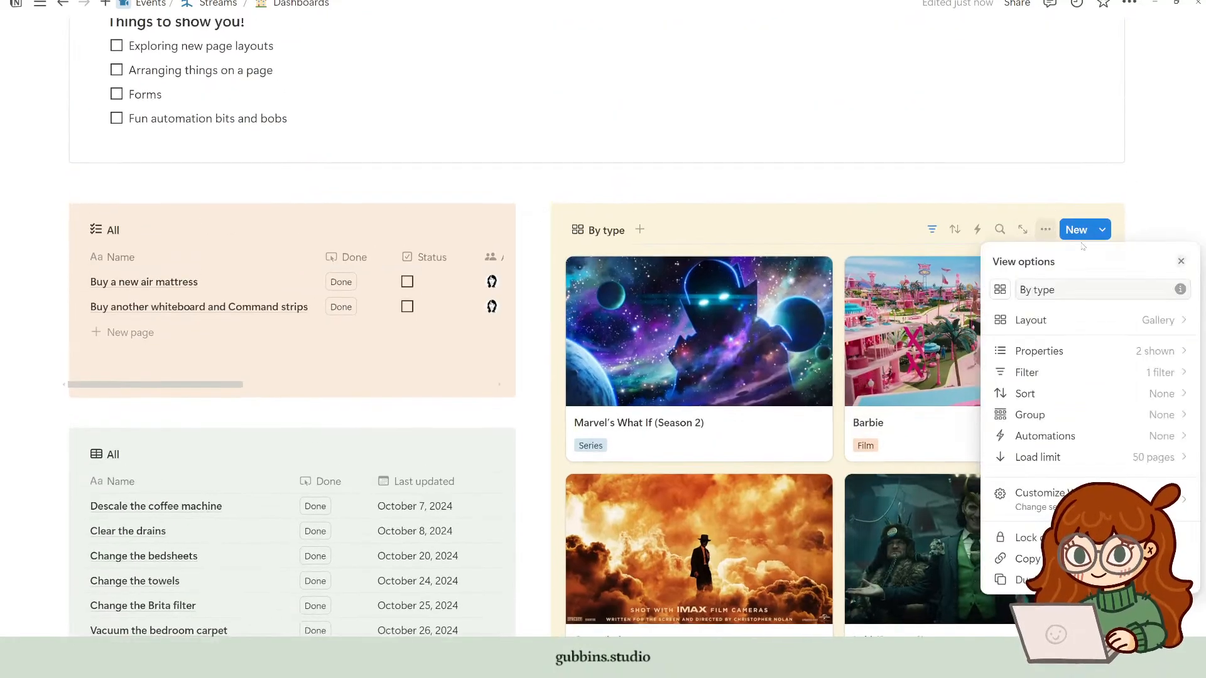
left_click(1129, 322)
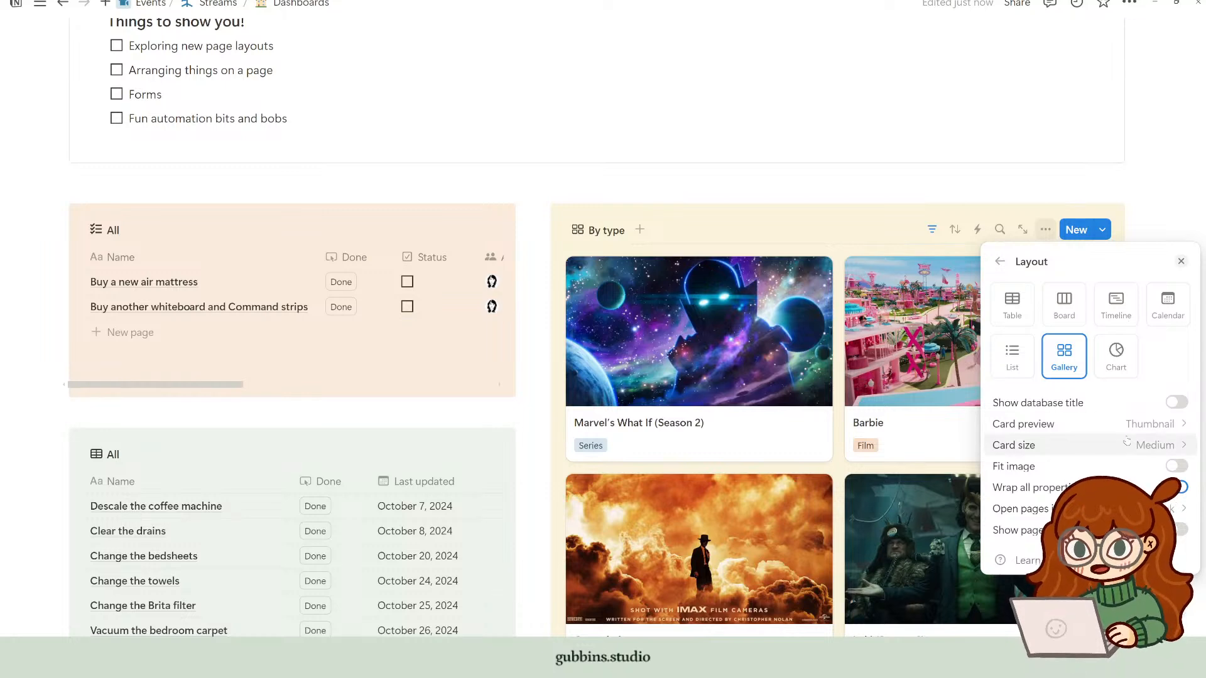
left_click(1058, 474)
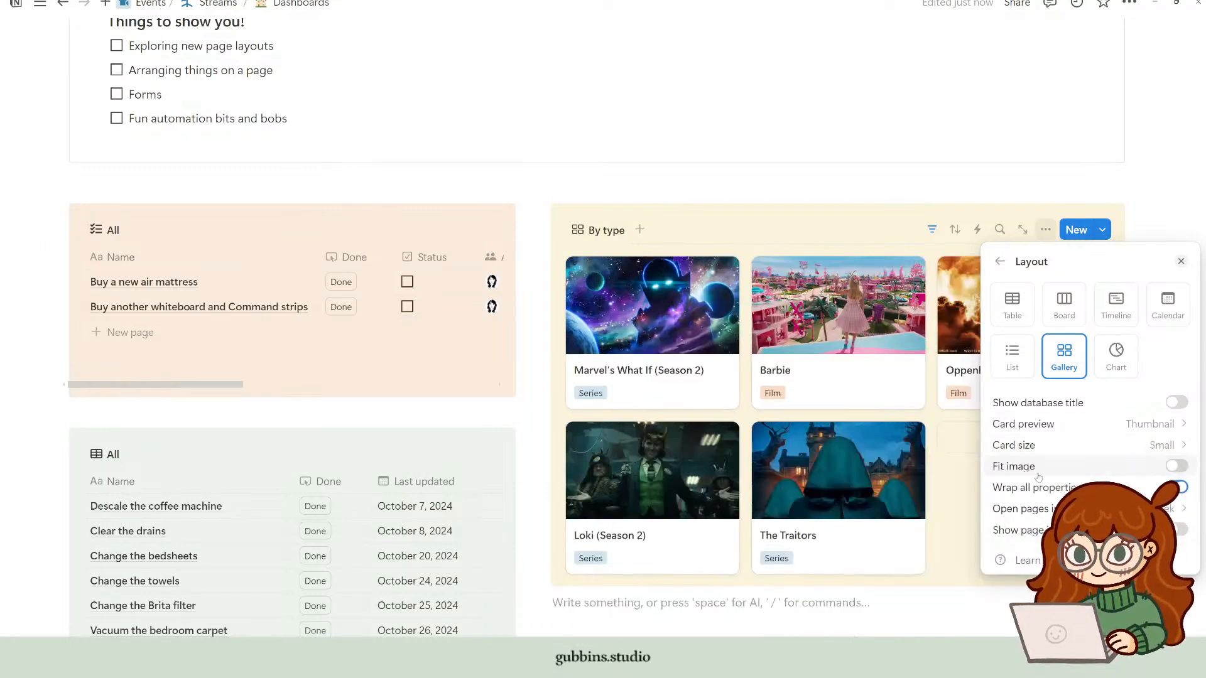
left_click(1164, 182)
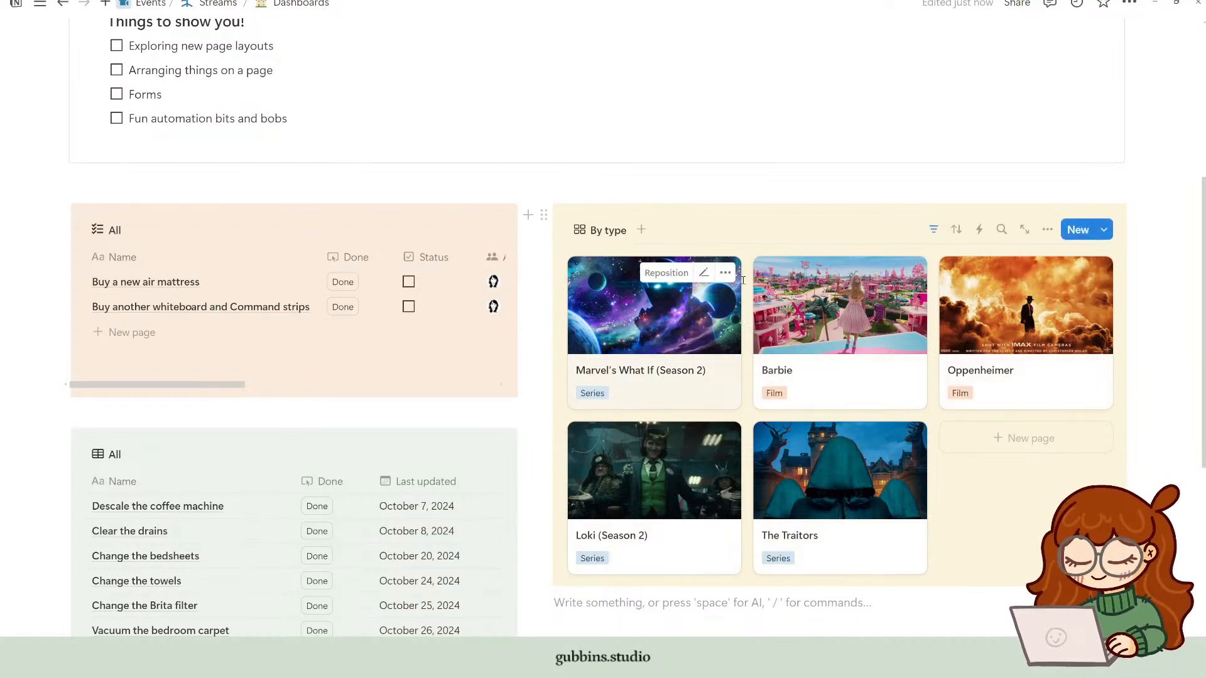
Step: Group the By type watchlist gallery by the Type property
left_click(1047, 230)
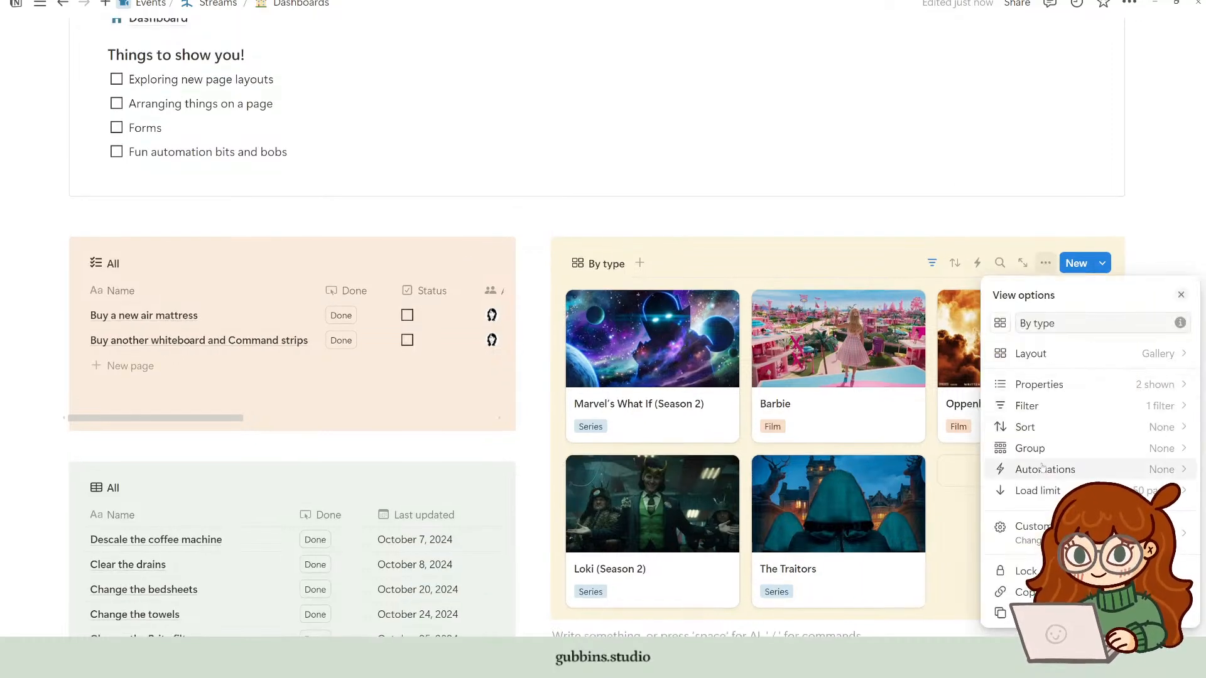
left_click(1093, 447)
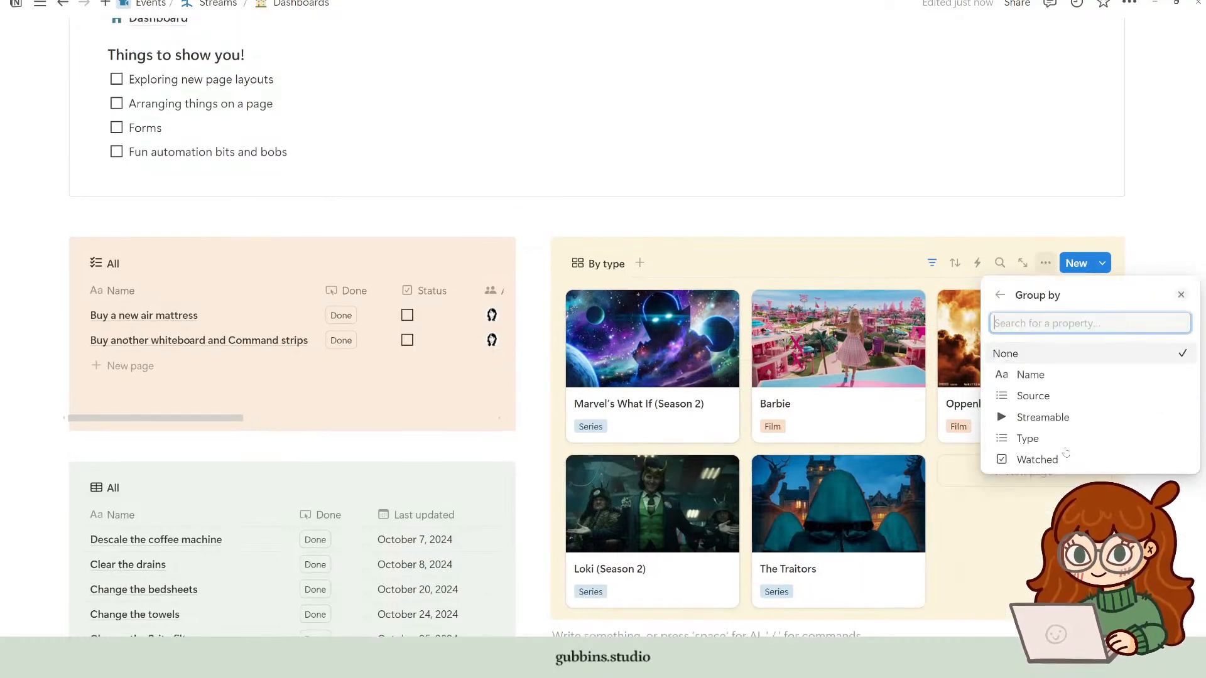
left_click(1028, 439)
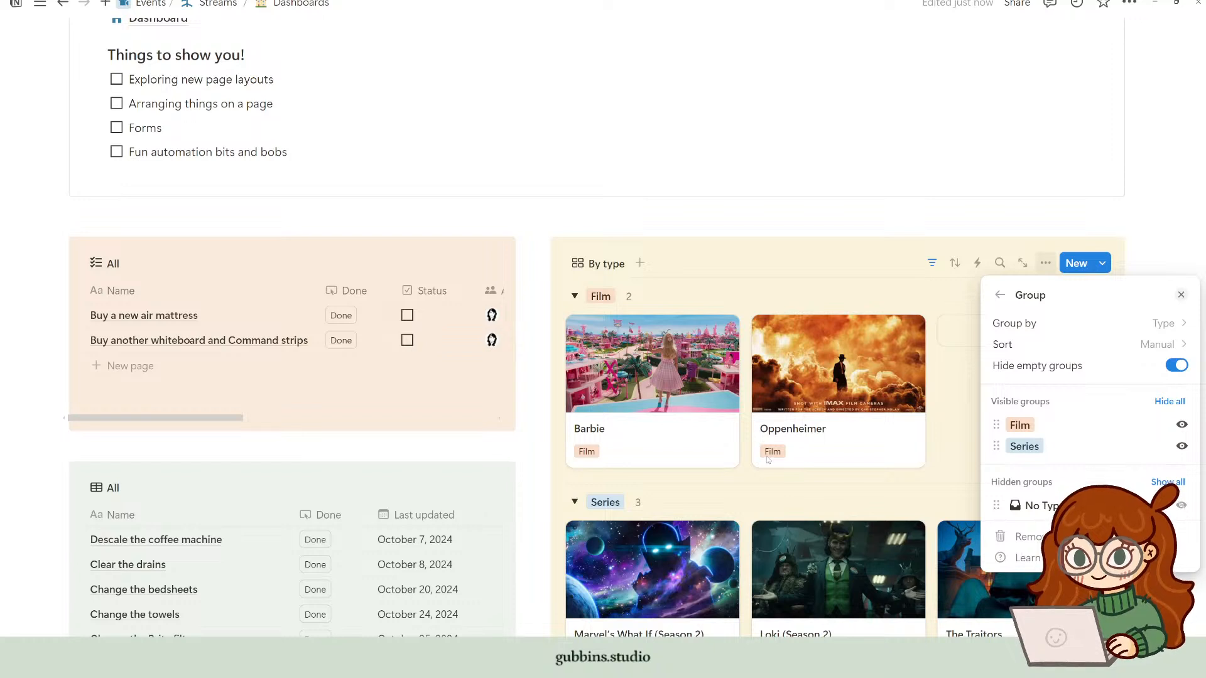
left_click(1000, 296)
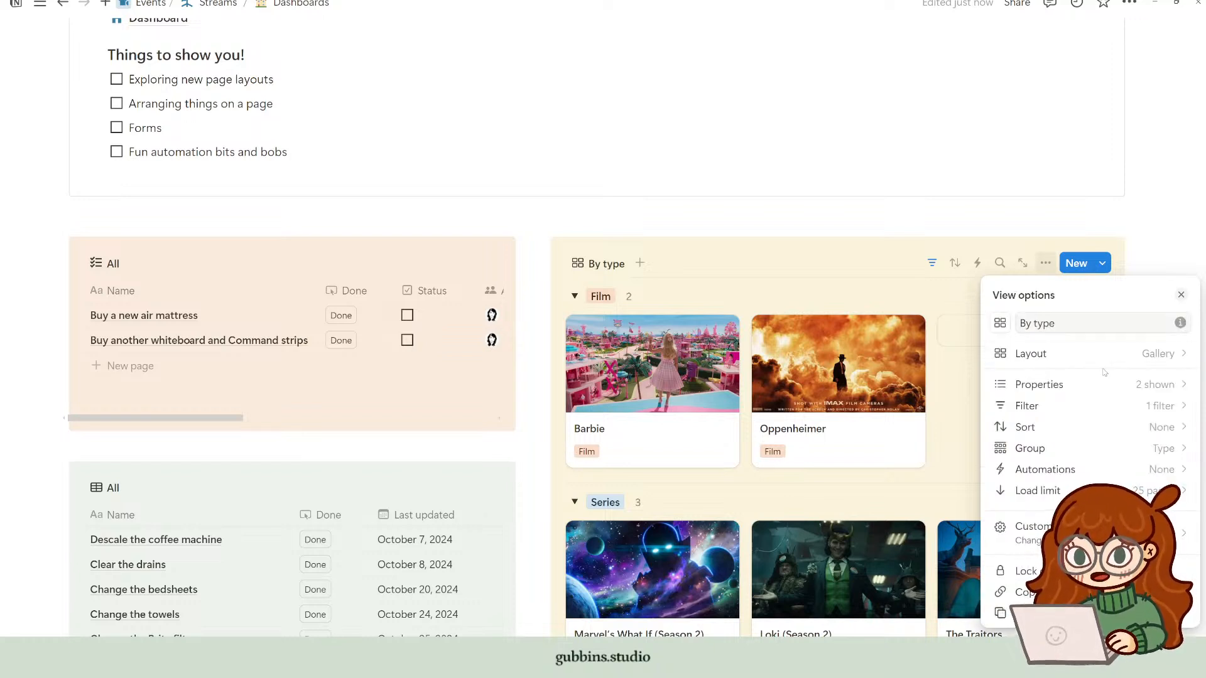
Step: Hide the Type property on the watchlist gallery cards and show Source instead
left_click(1152, 384)
left_click(1165, 400)
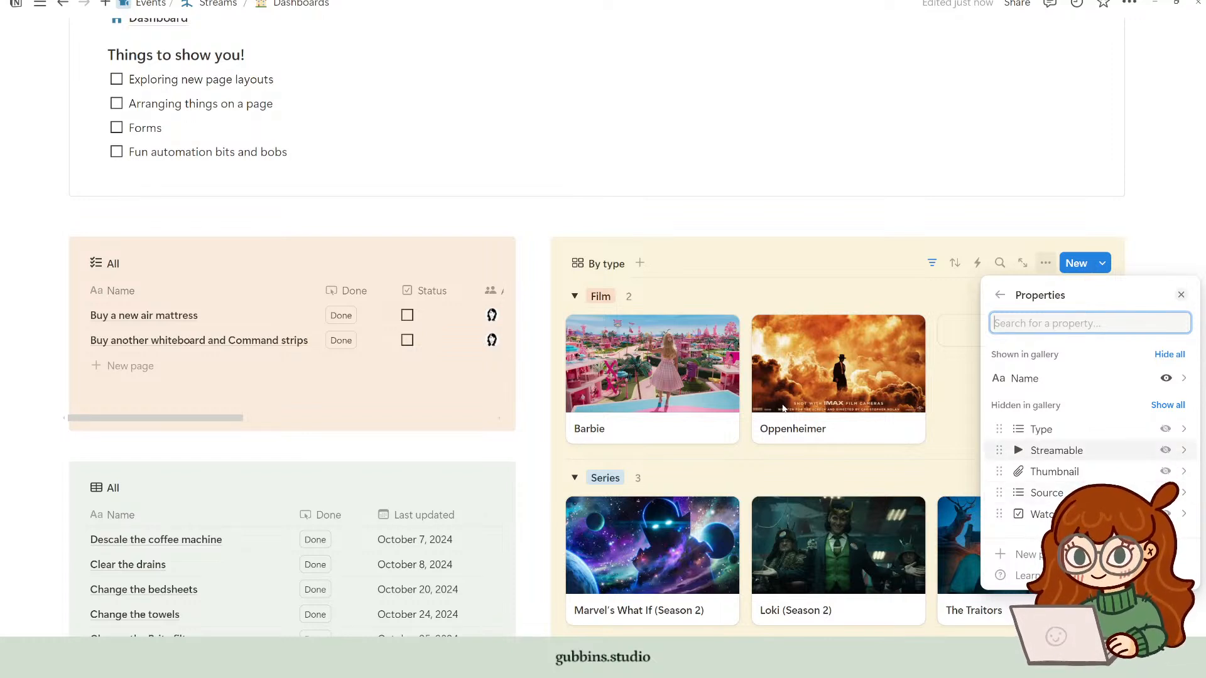
left_click(1166, 492)
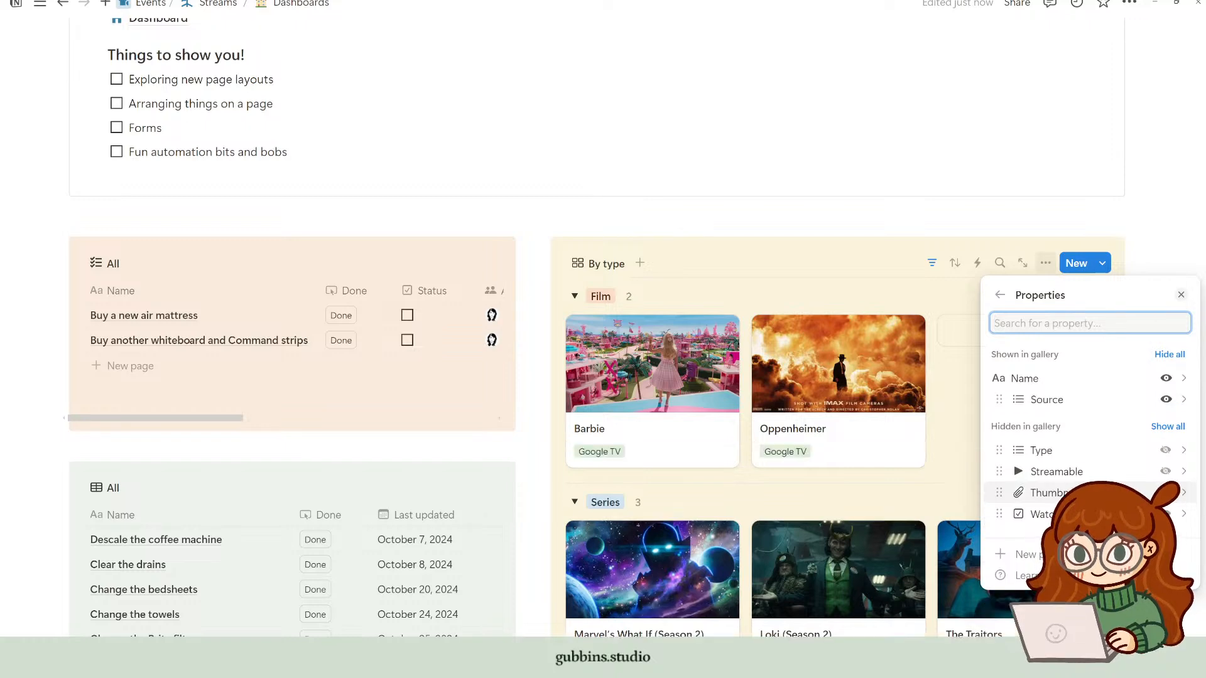
left_click(915, 356)
Step: Review the grouped watchlist gallery alongside the to-do and chores tables in their colored callouts
scroll(914, 357, "down", 4)
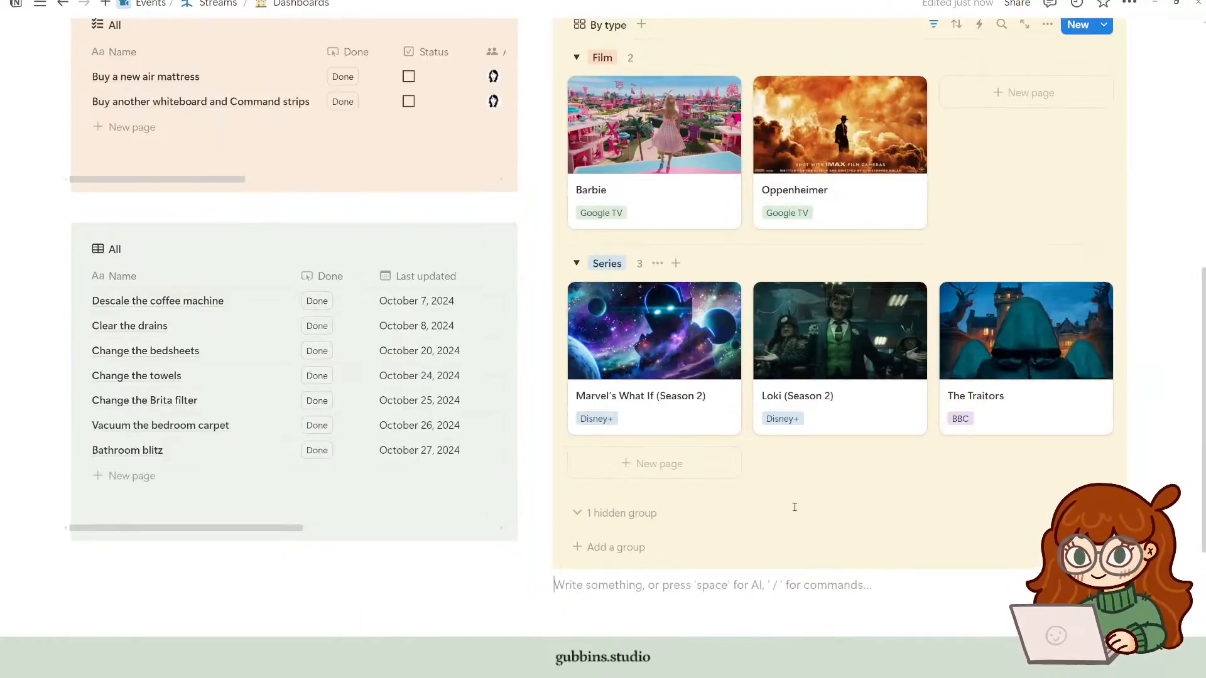
scroll(795, 508, "up", 2)
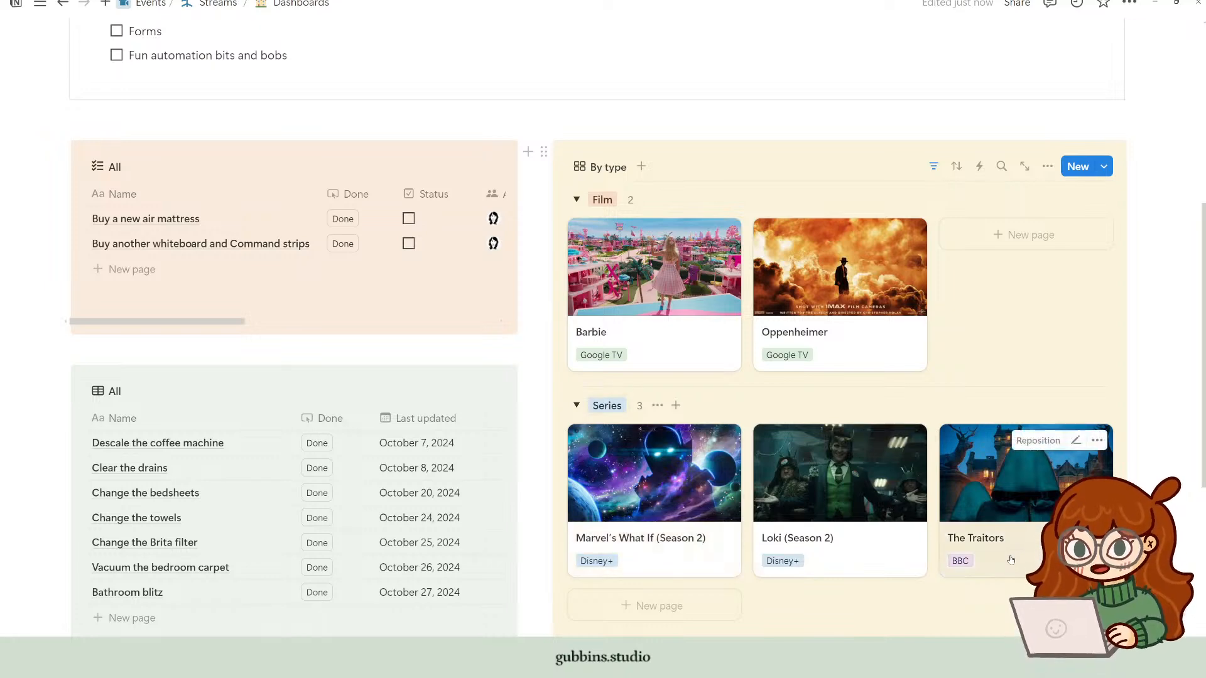
scroll(691, 477, "up", 1)
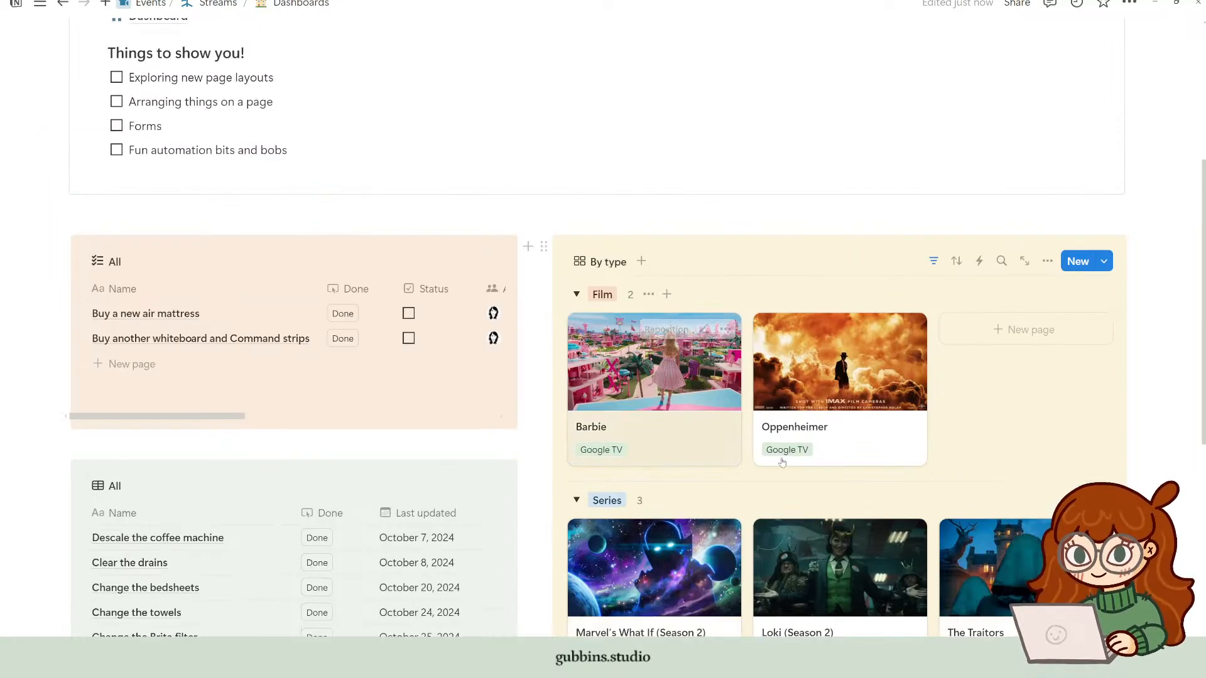
scroll(1011, 373, "down", 4)
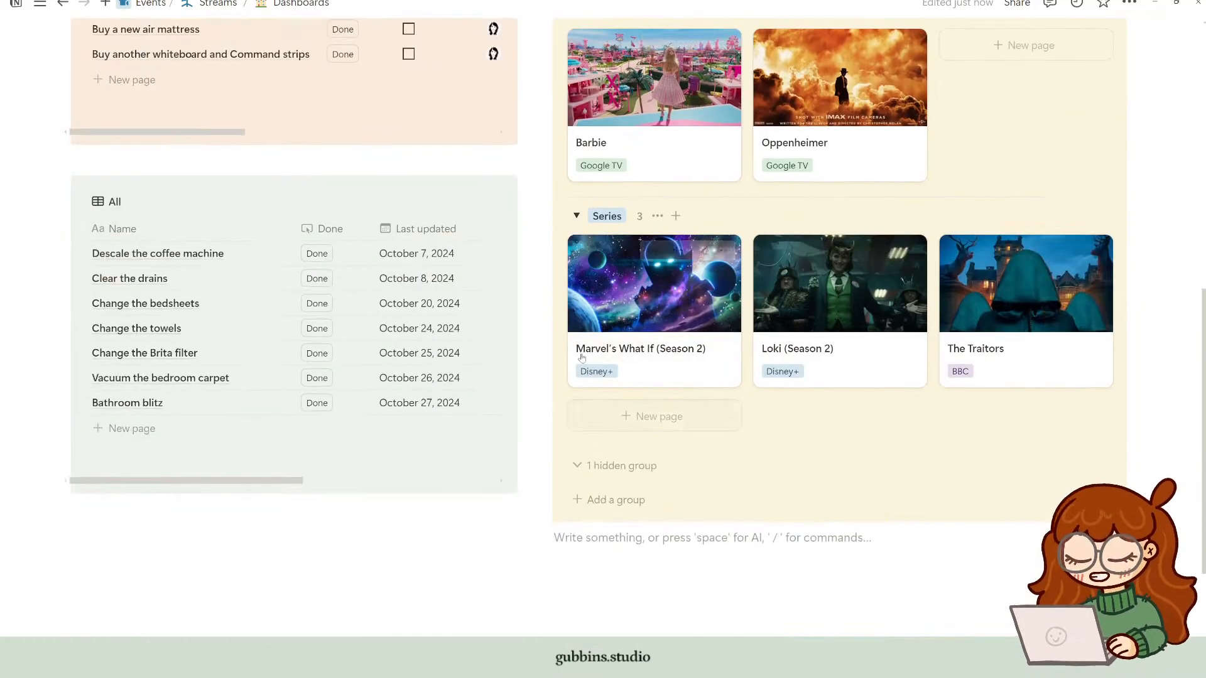
scroll(932, 316, "up", 4)
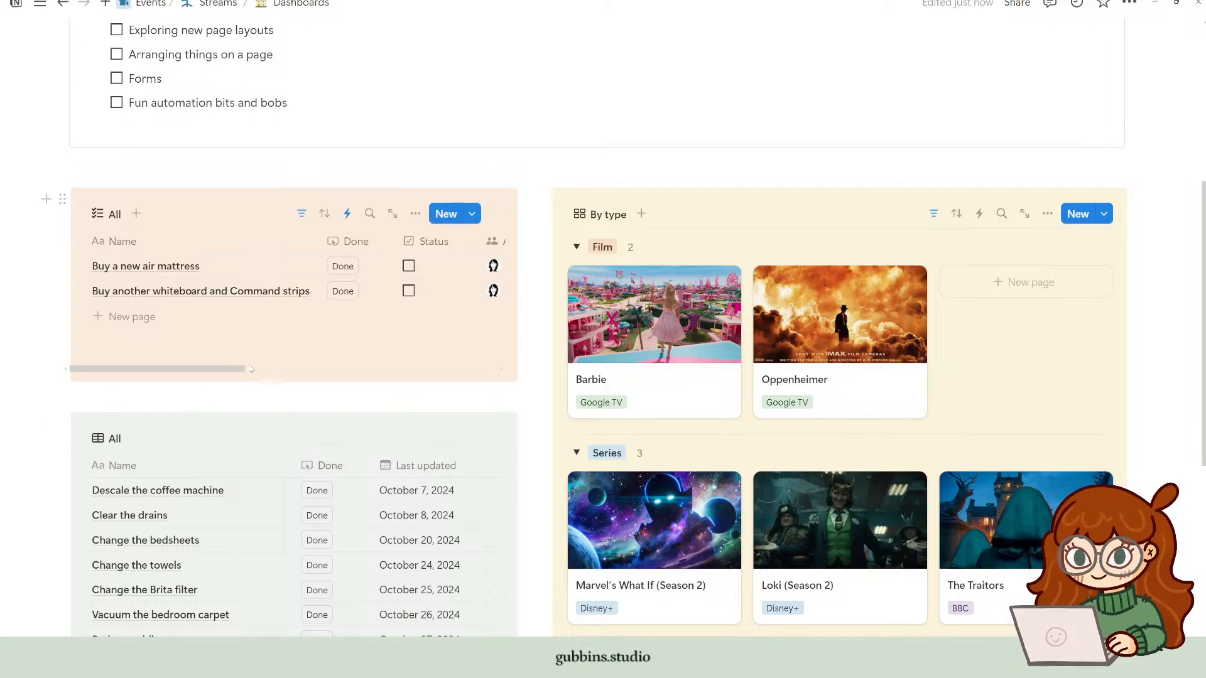
scroll(269, 325, "down", 2)
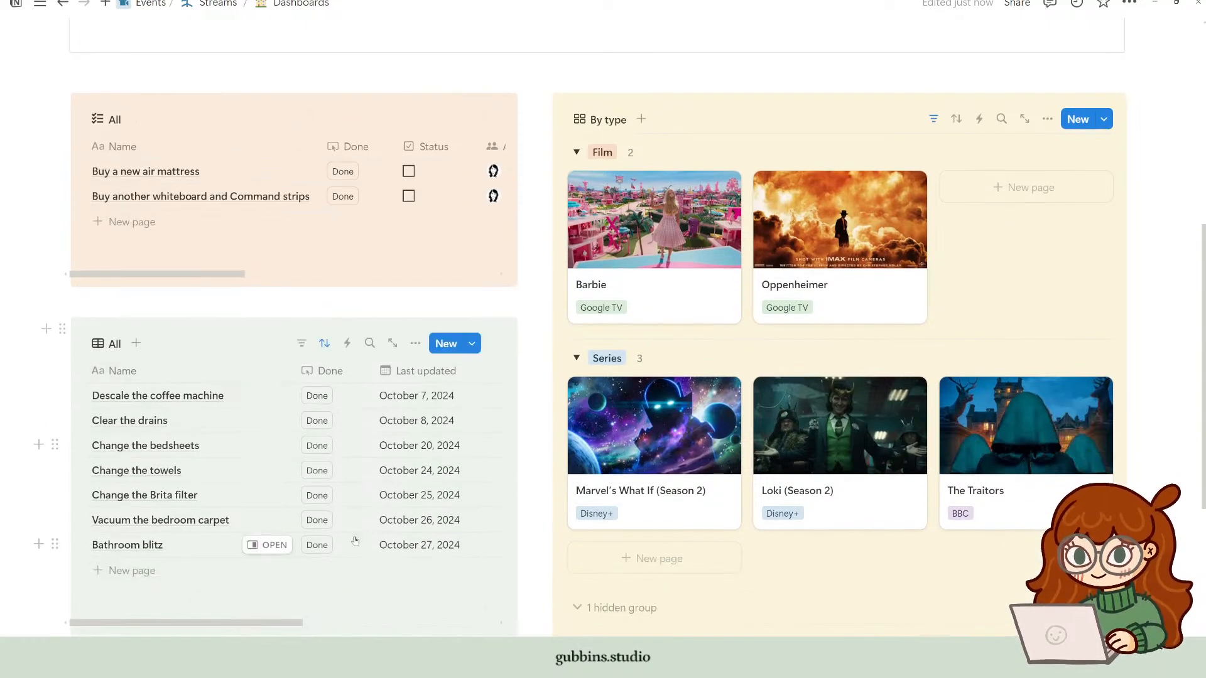
scroll(325, 565, "up", 2)
scroll(325, 275, "up", 2)
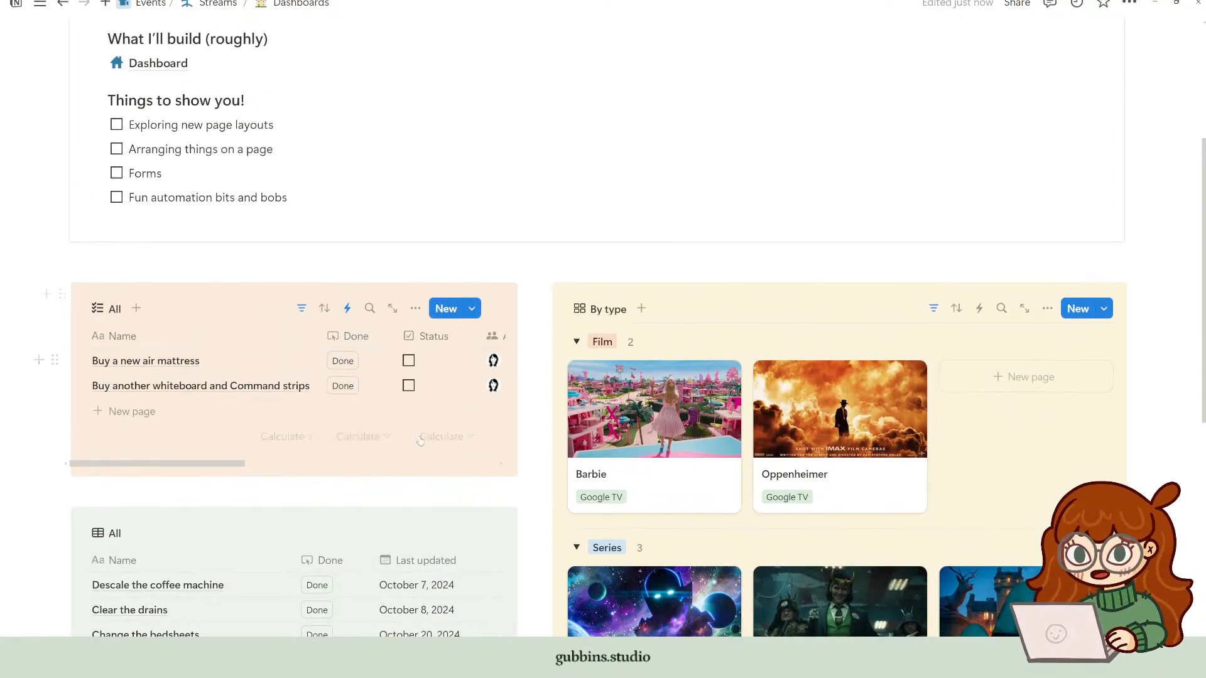
Step: Examine the off-screen columns of the to-do table in the orange callout and the automation behind its Done button
left_click_drag(198, 466, 288, 463)
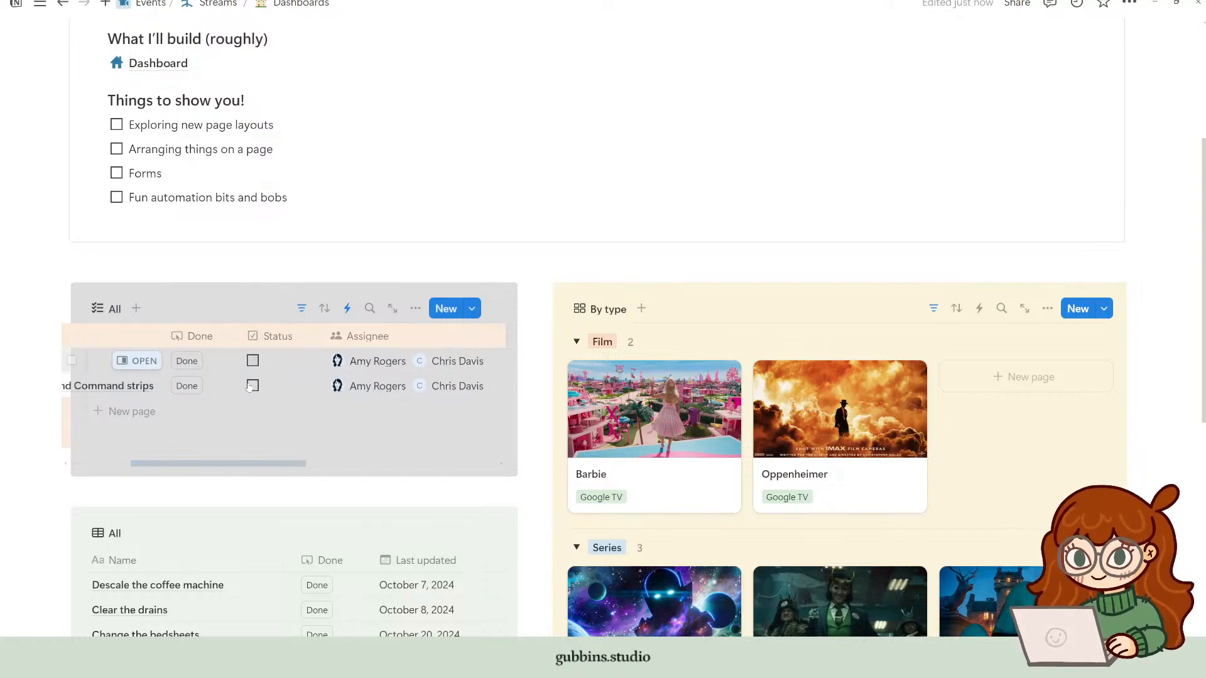
left_click_drag(257, 464, 423, 463)
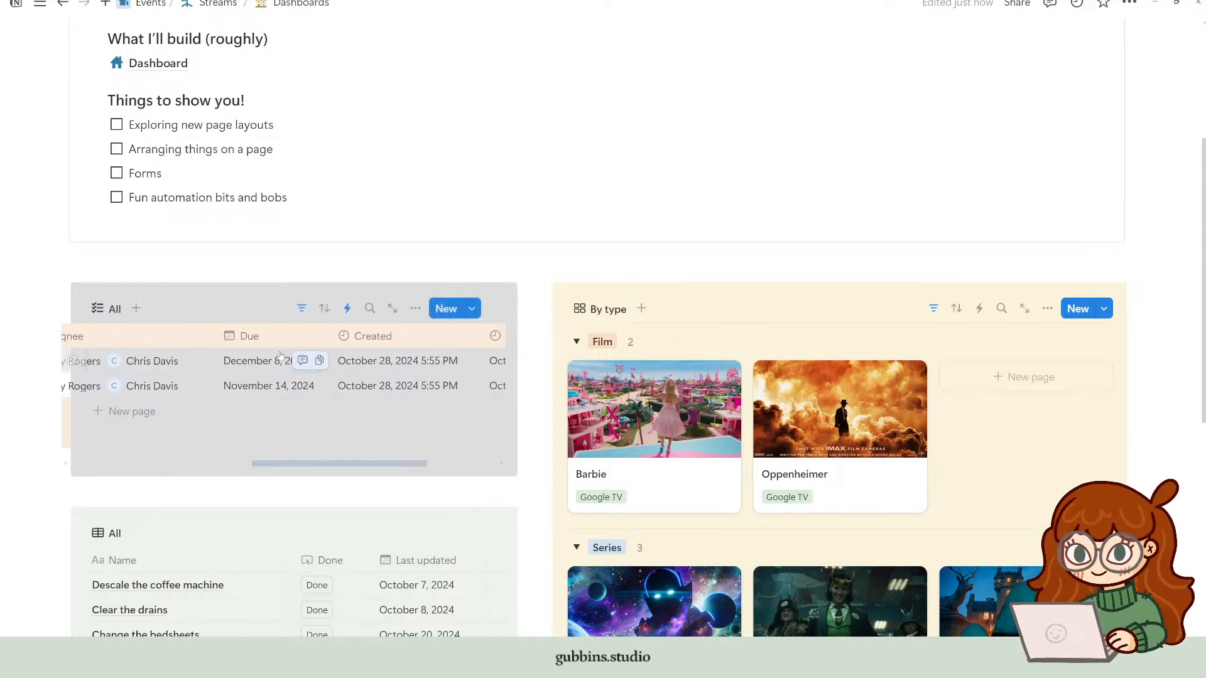
left_click_drag(343, 468, 158, 473)
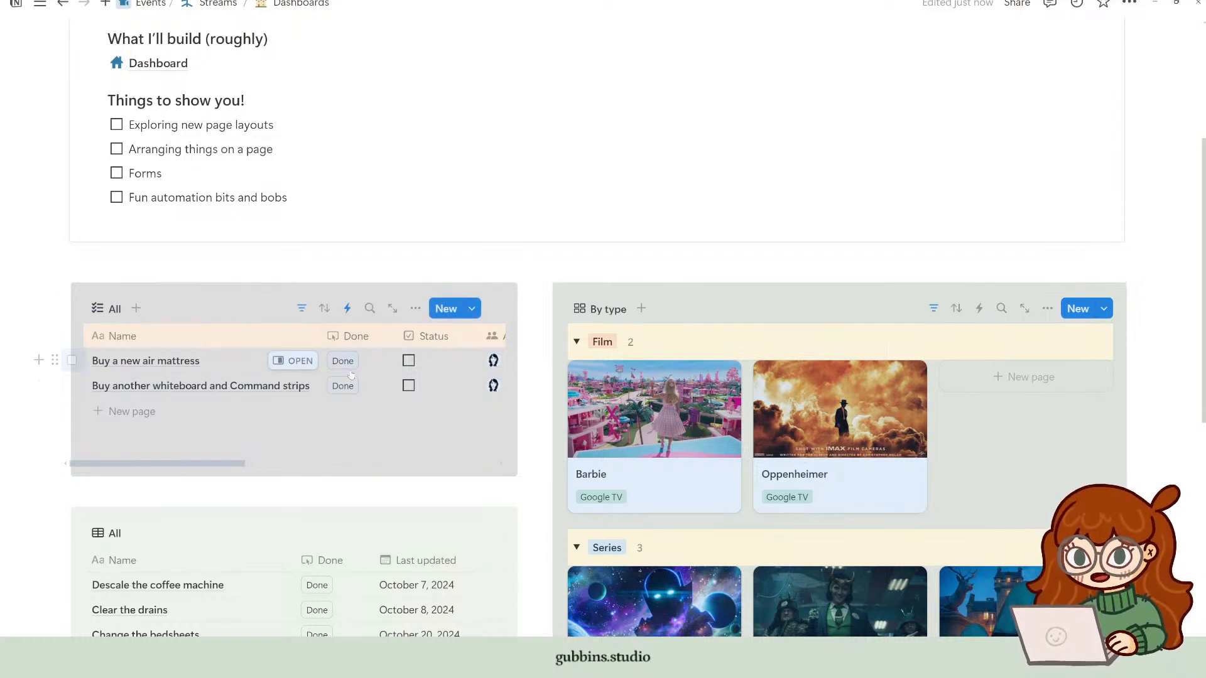
left_click(365, 345)
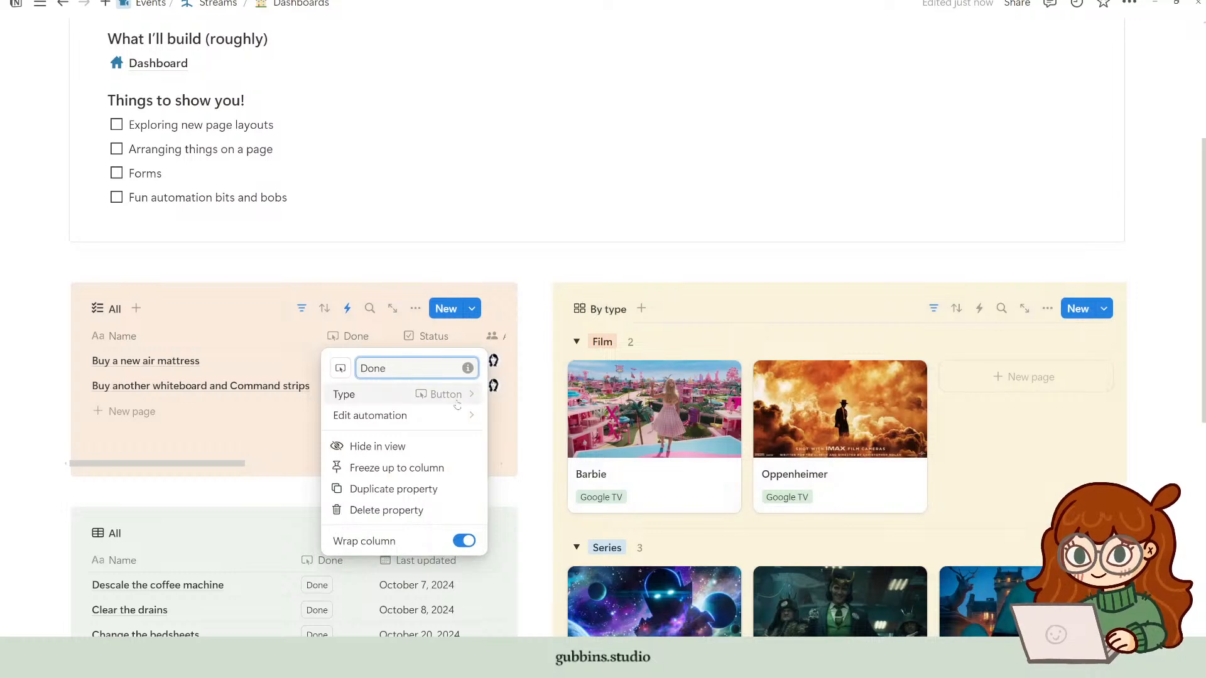
left_click(402, 414)
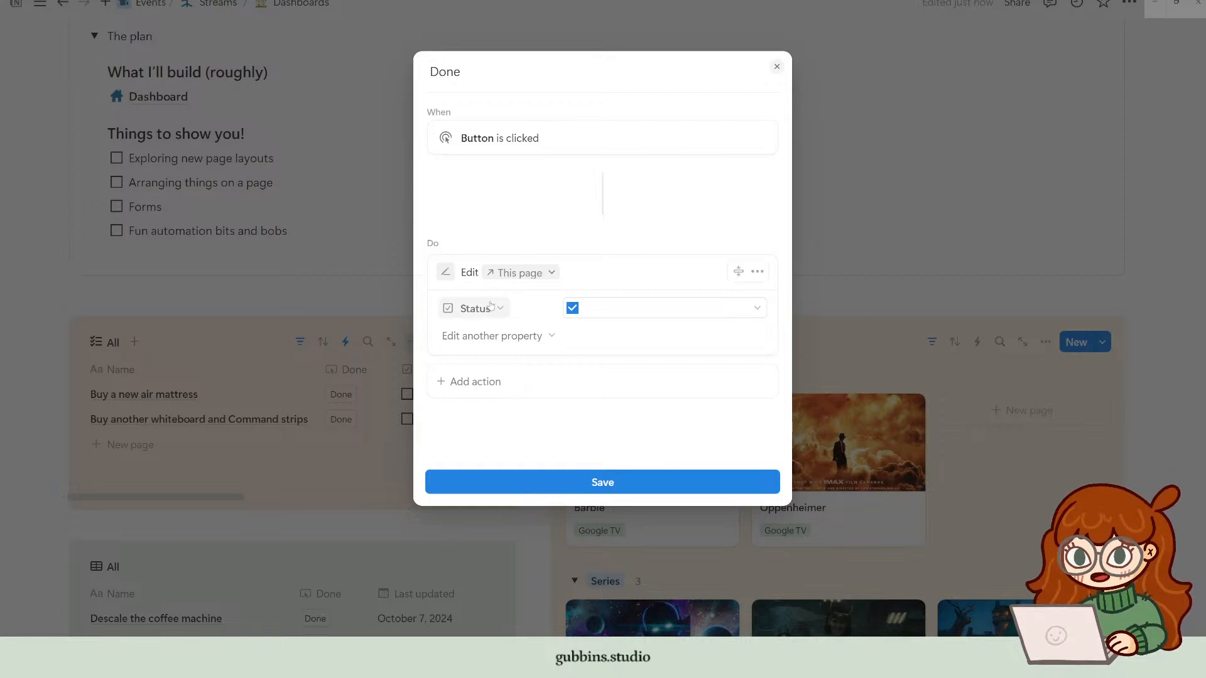
left_click(598, 485)
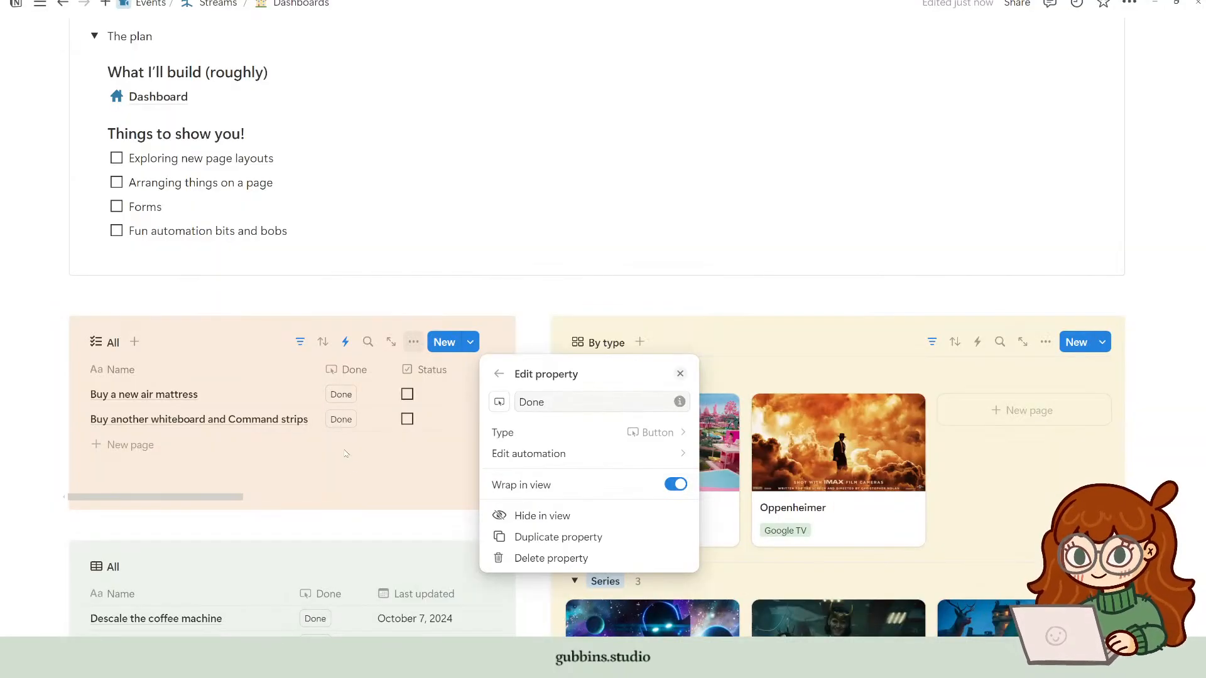
left_click(373, 484)
Step: Open the example Dashboard page linked in the plan
left_click(177, 96)
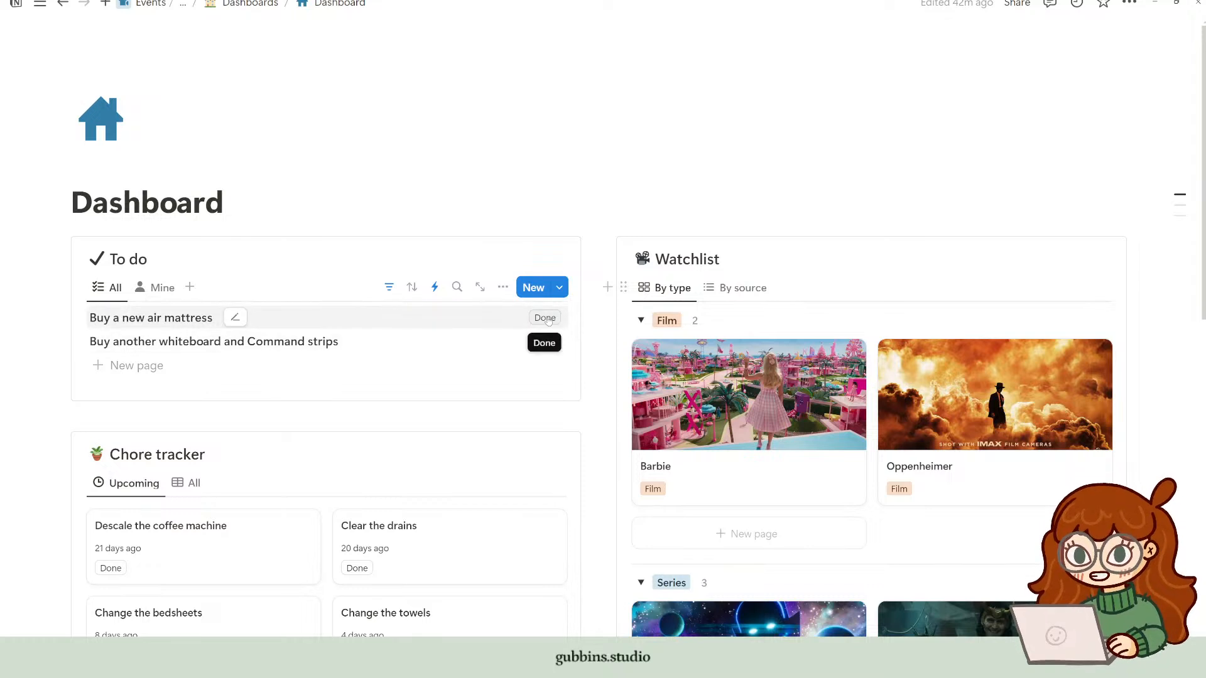
Step: Return to the Dashboards page, switch the to-do view in the orange callout to List layout and open its property visibility settings
left_click(260, 4)
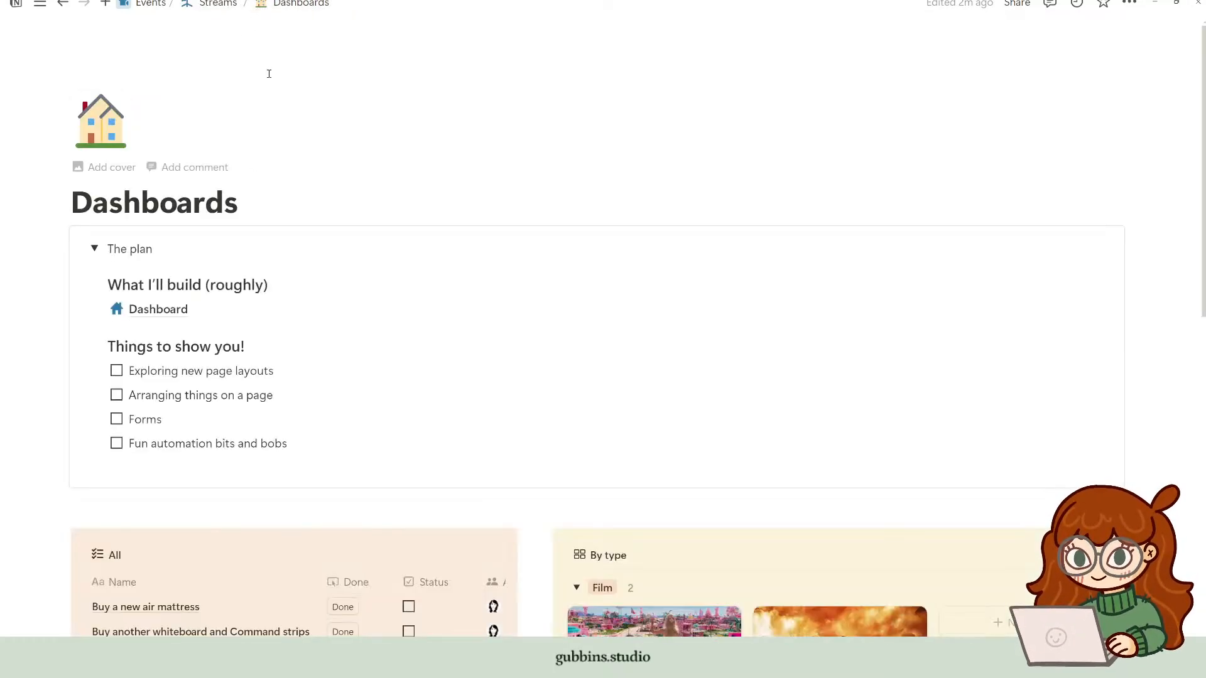
scroll(301, 283, "down", 5)
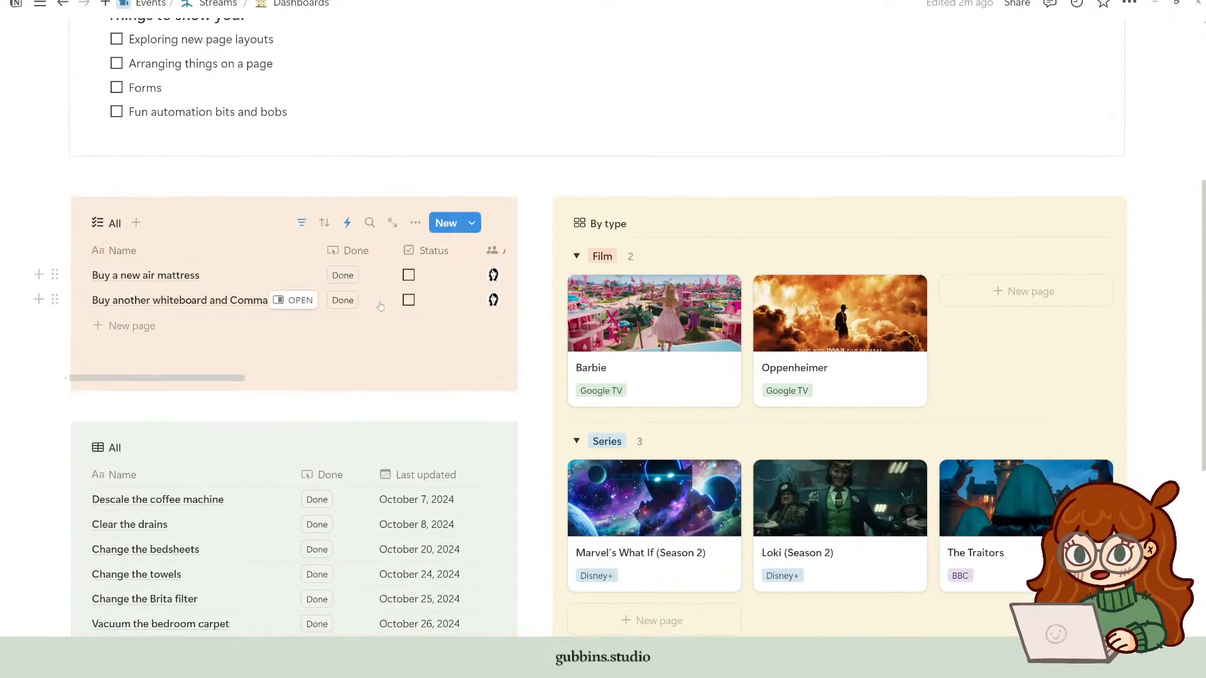
scroll(378, 310, "up", 1)
scroll(378, 311, "up", 2)
left_click(414, 320)
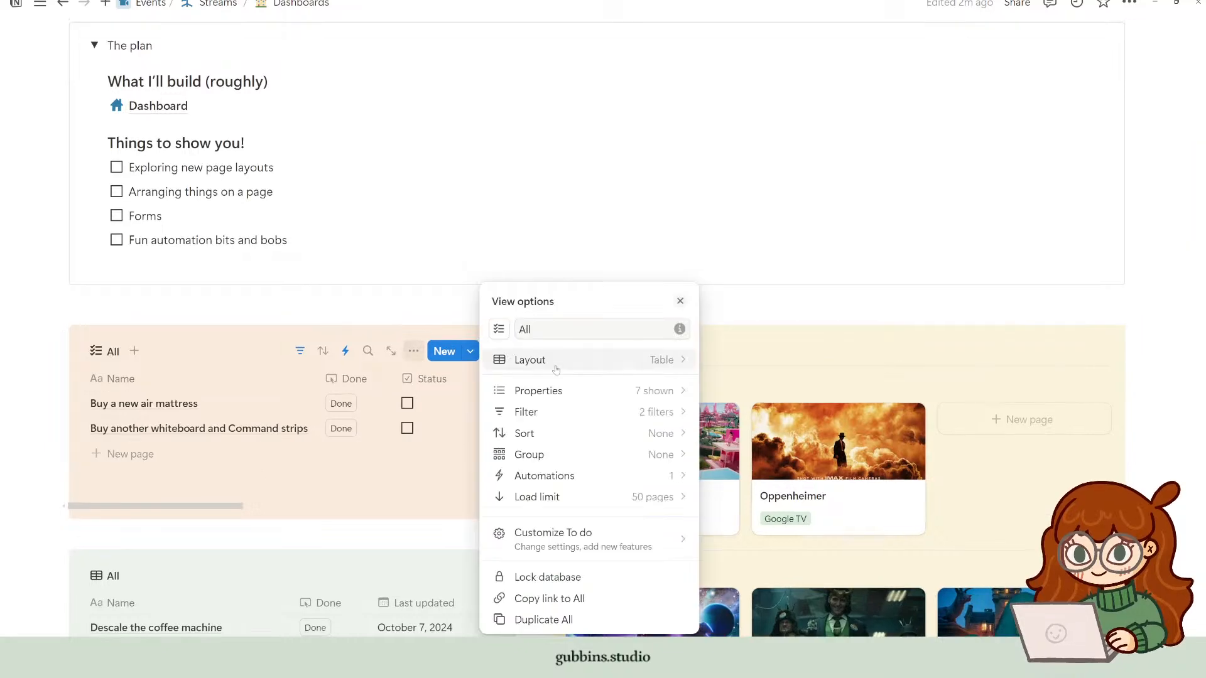
left_click(653, 361)
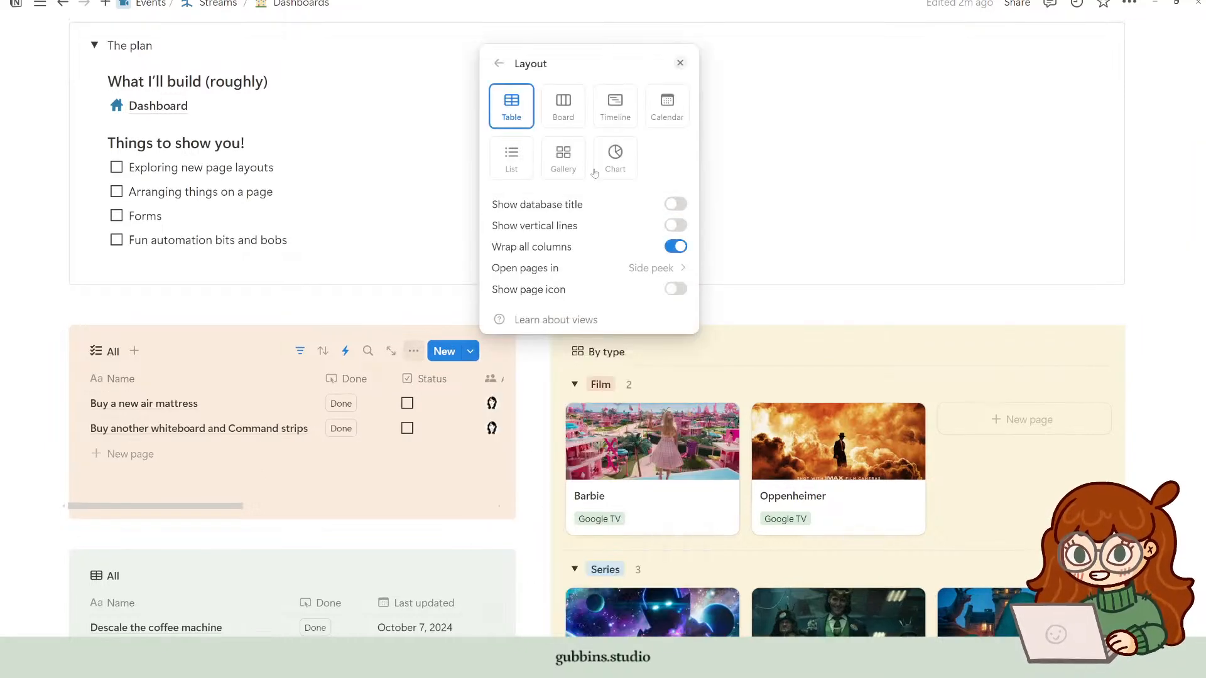
left_click(512, 169)
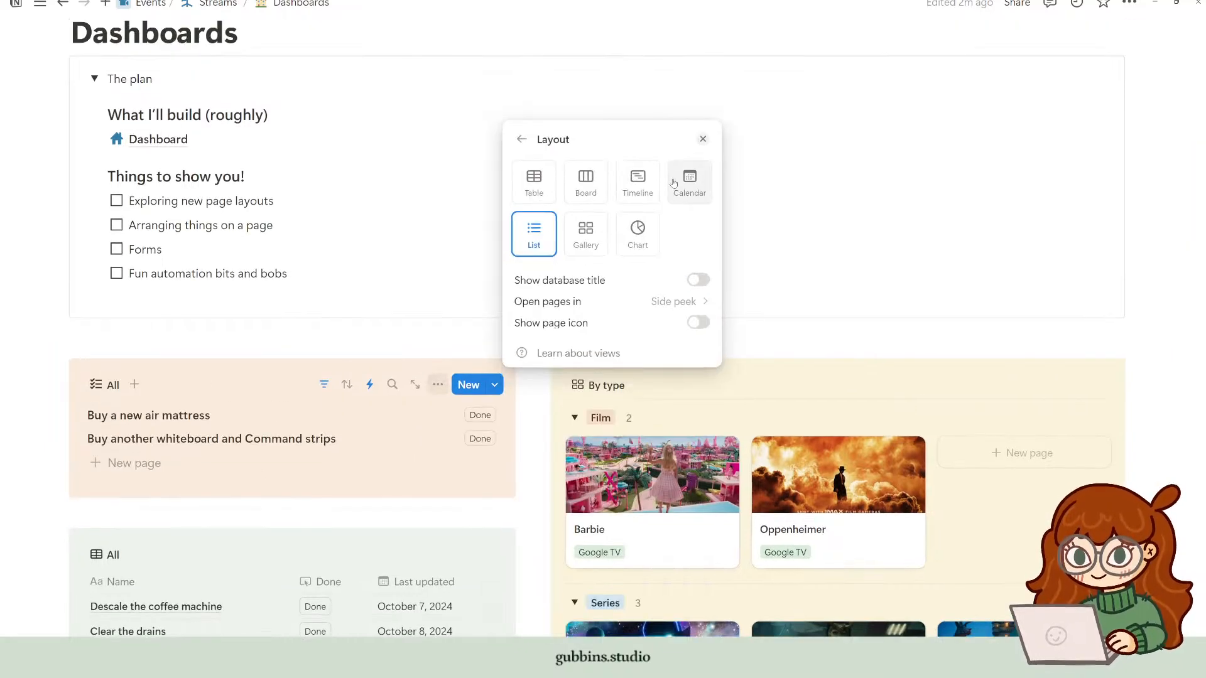
left_click(521, 140)
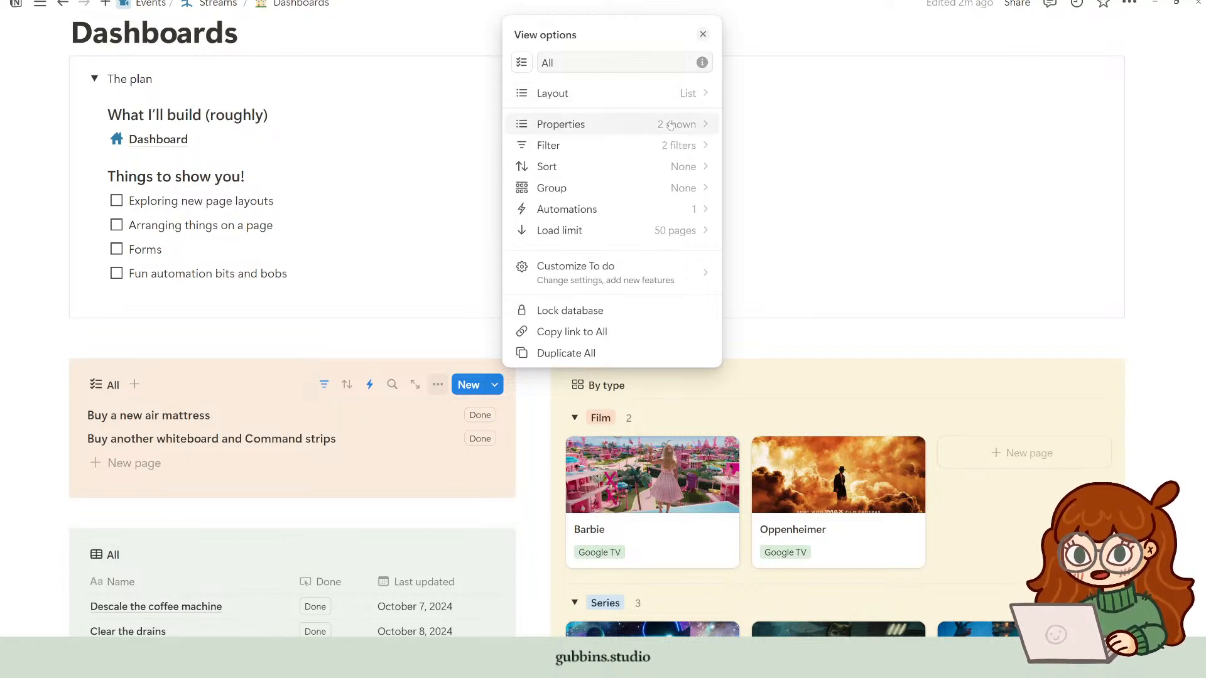
left_click(665, 125)
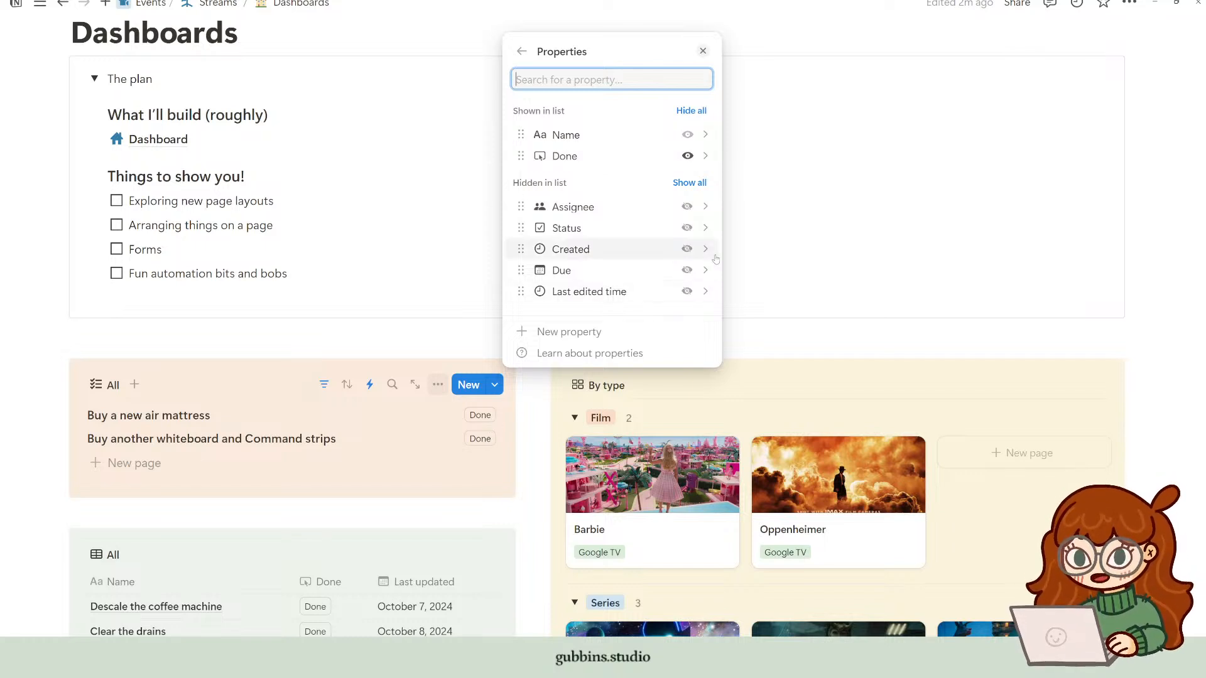
Step: Try the Status checkbox in place of the Done button in the to-do list and revert to showing only Done
left_click(687, 228)
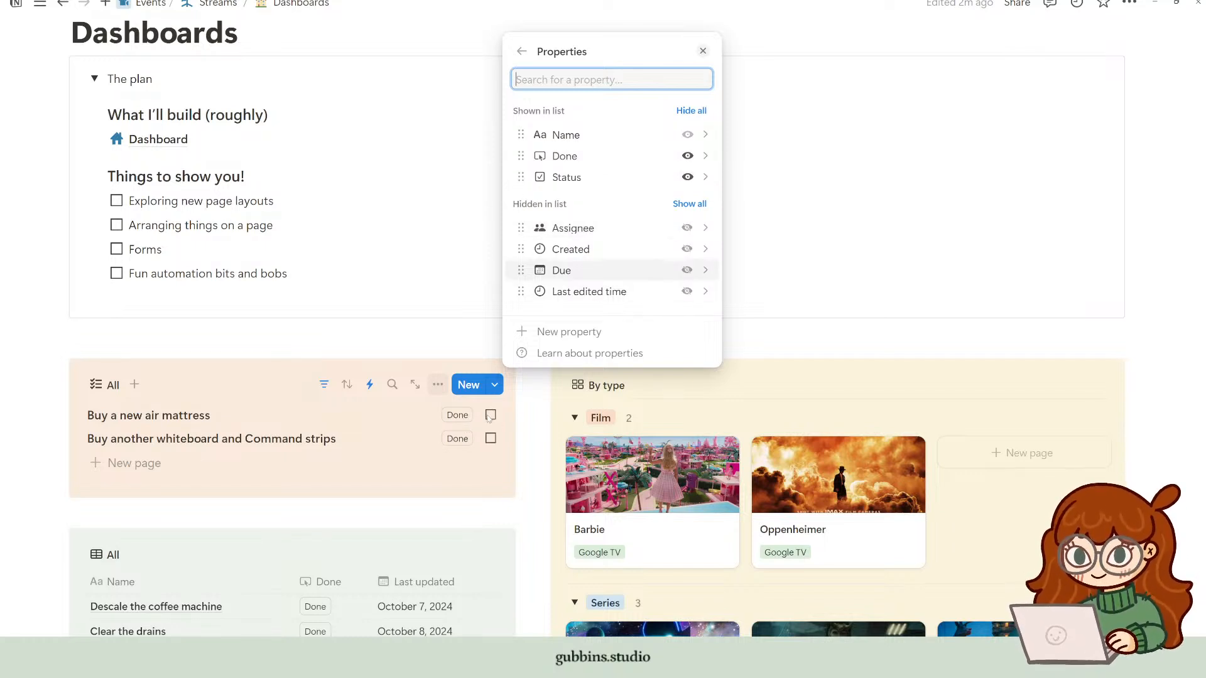
left_click(688, 155)
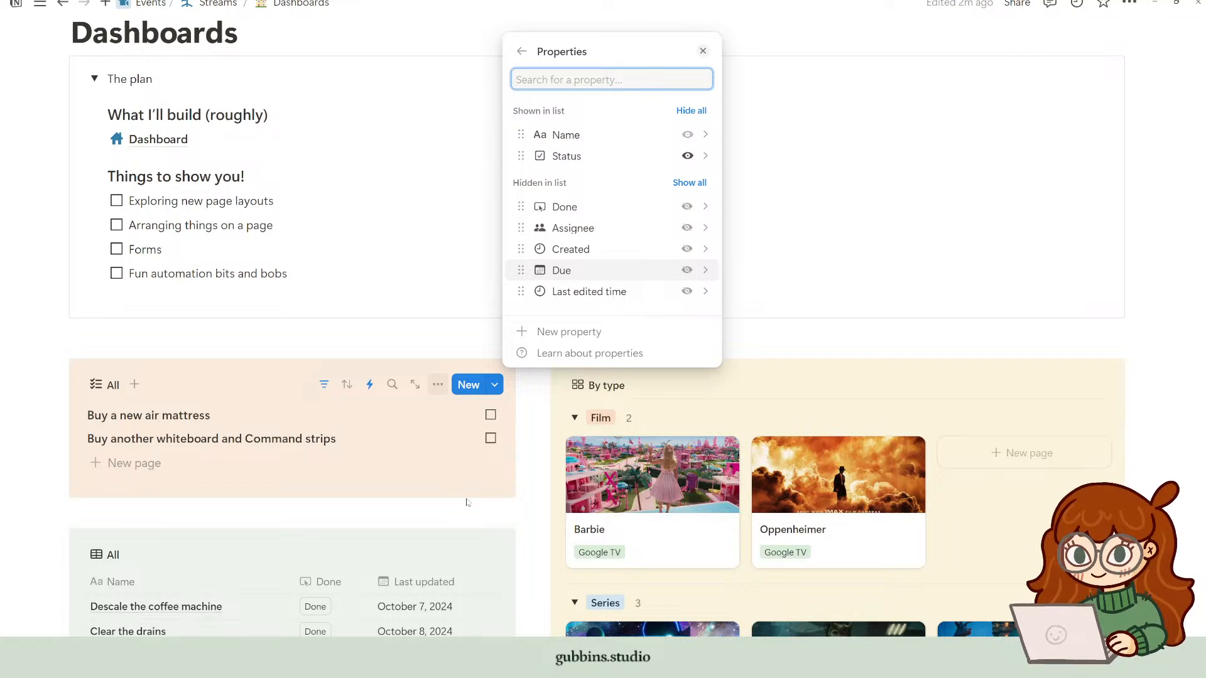
left_click(687, 207)
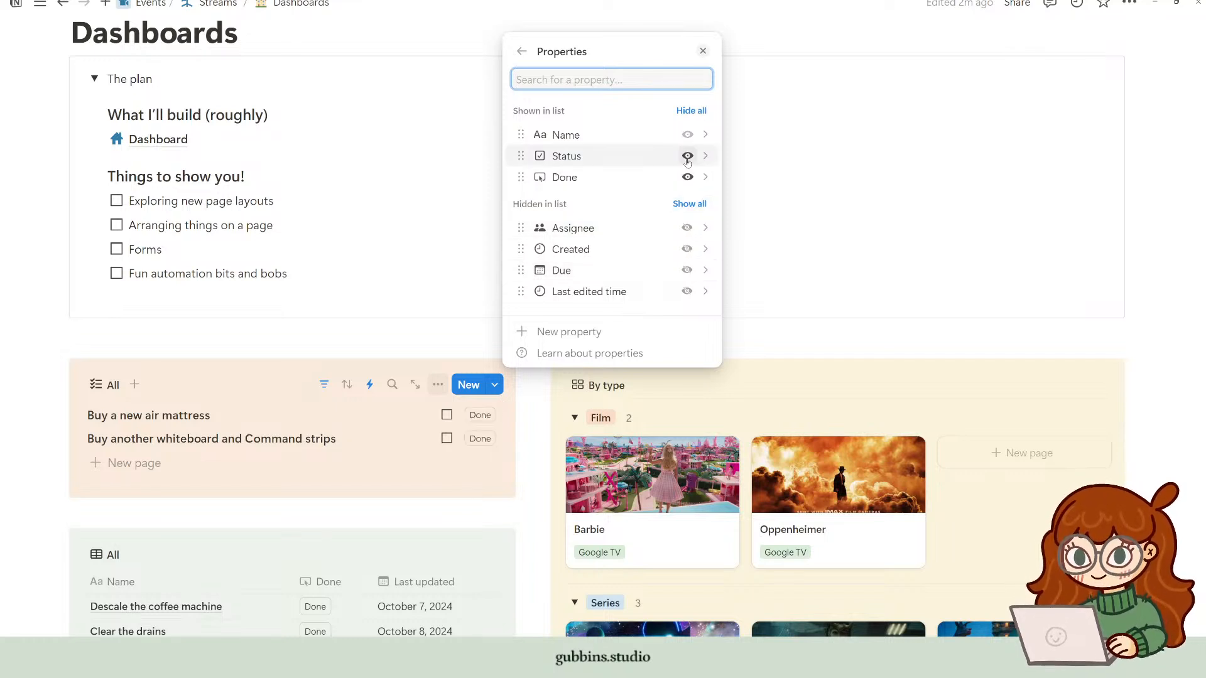
left_click(688, 156)
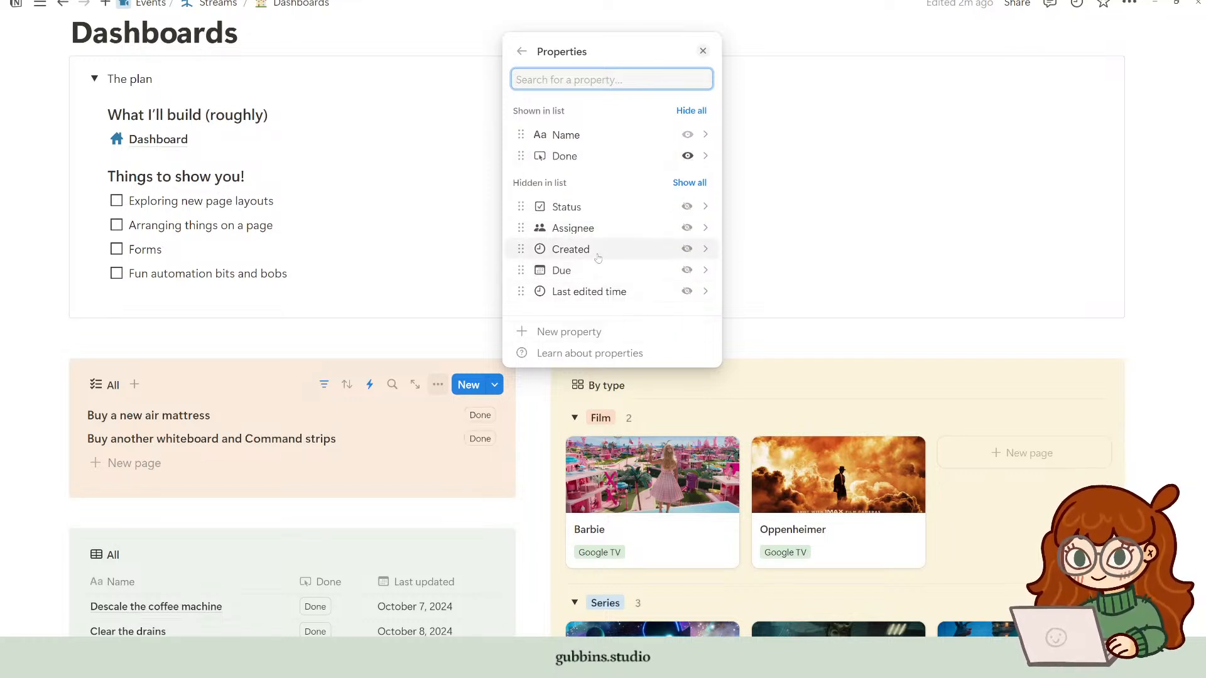
Step: Show the Assignee property in the to-do list and place it before the Done button
left_click(688, 228)
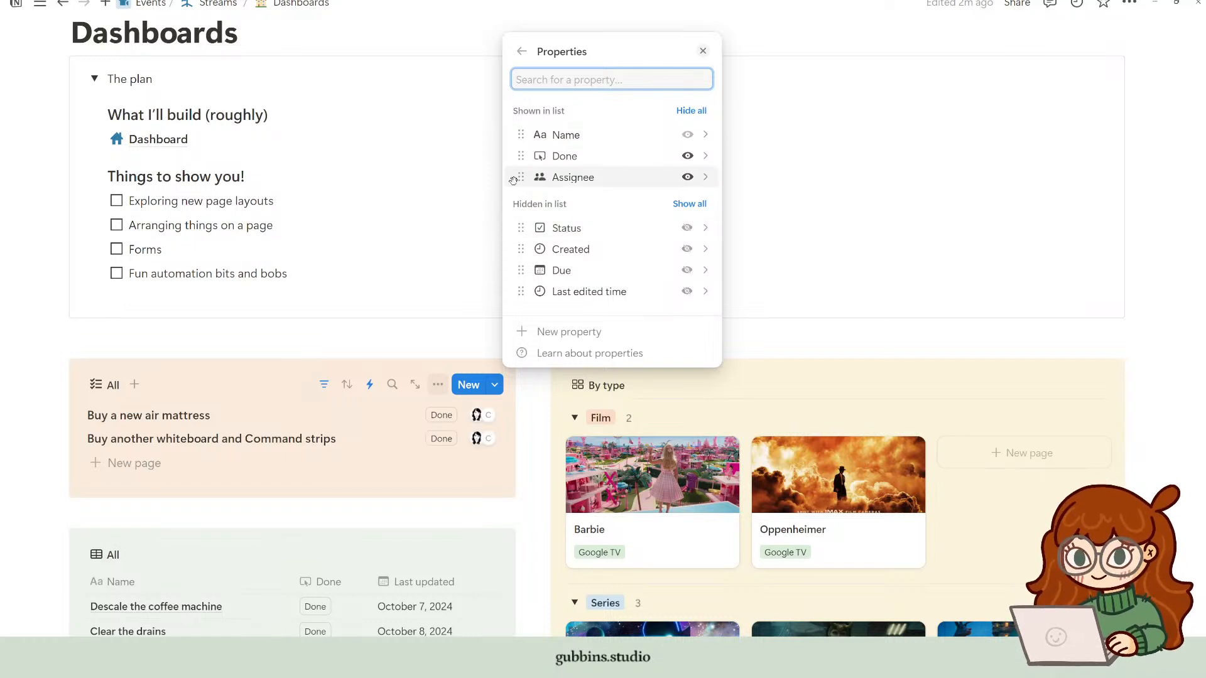
left_click_drag(513, 181, 513, 157)
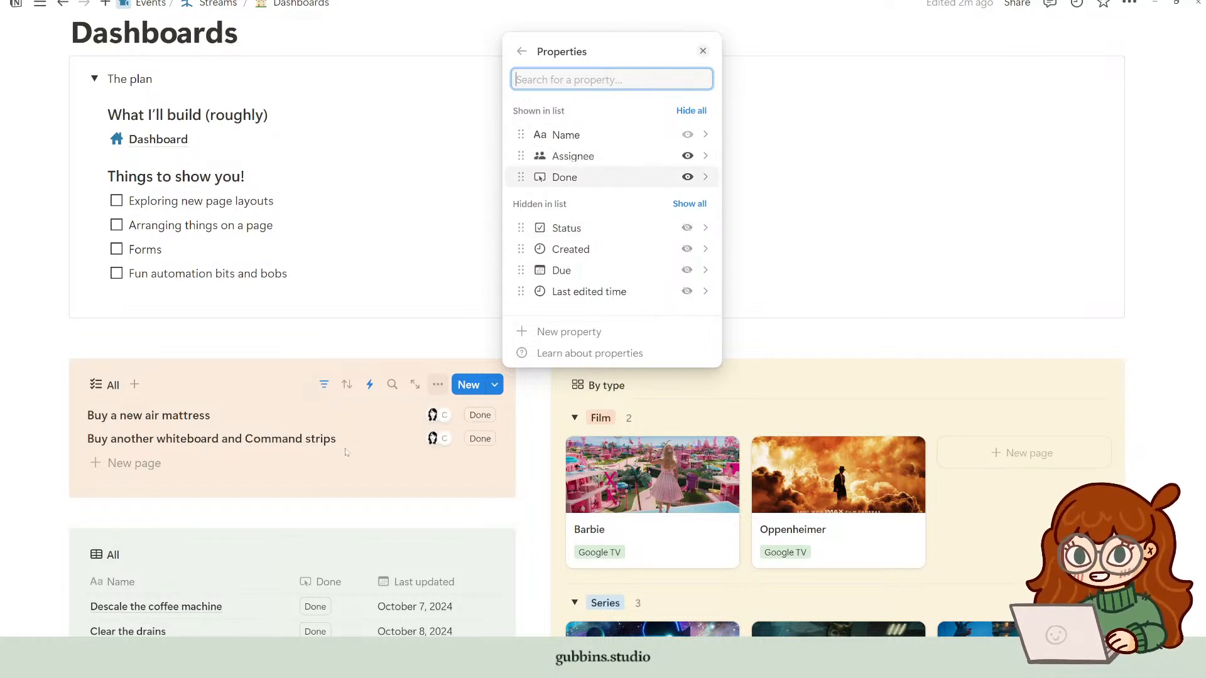
left_click(346, 452)
Step: Remove the first of the two assignees from the "Buy another whiteboard and Command strips" task
left_click(433, 438)
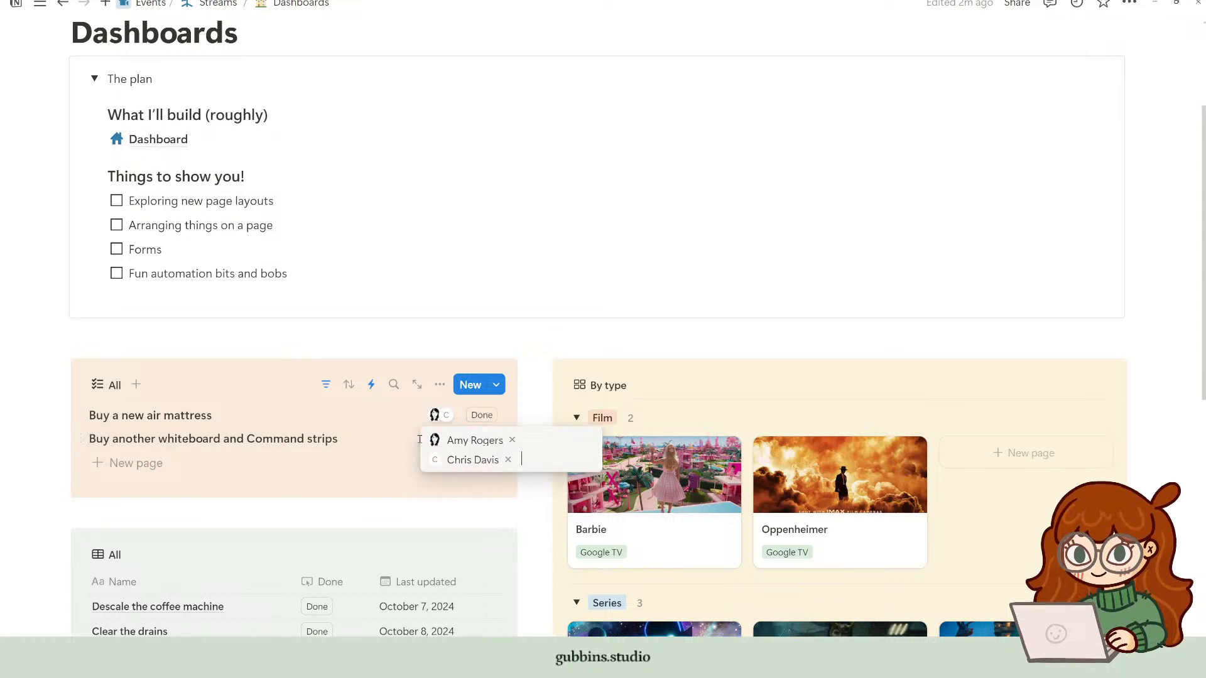
left_click(512, 441)
left_click(542, 384)
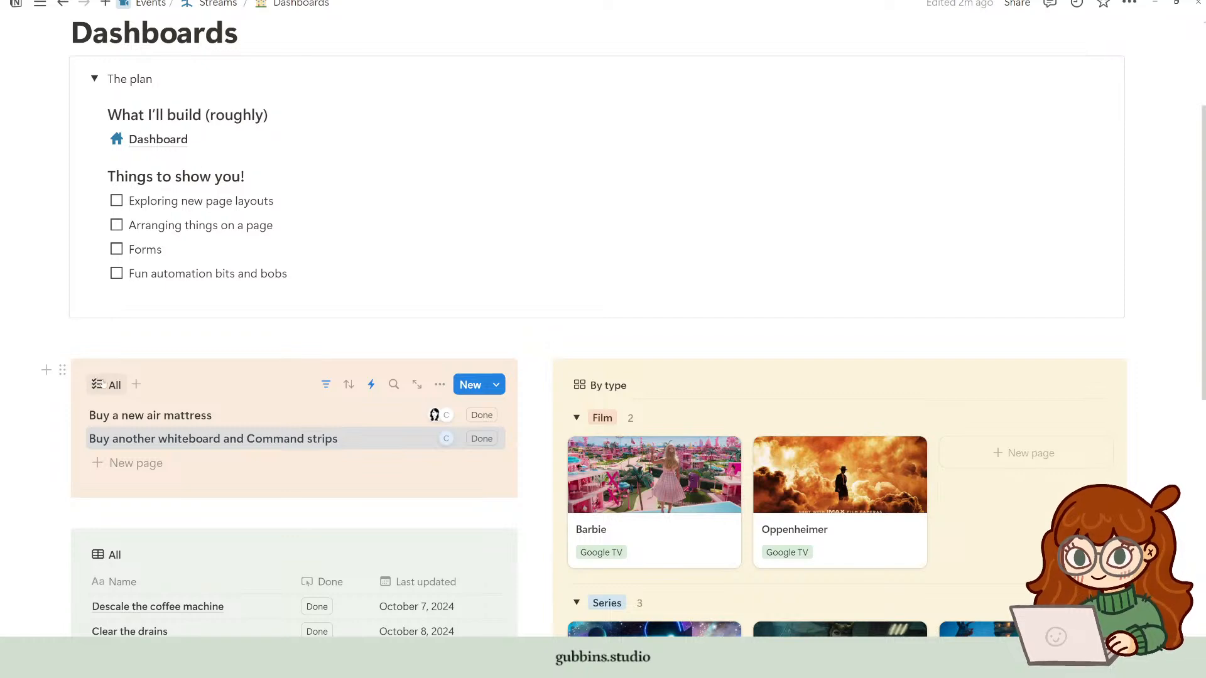
Step: Duplicate the to-do list's All view and name the copy "My tasks"
scroll(102, 384, "down", 2)
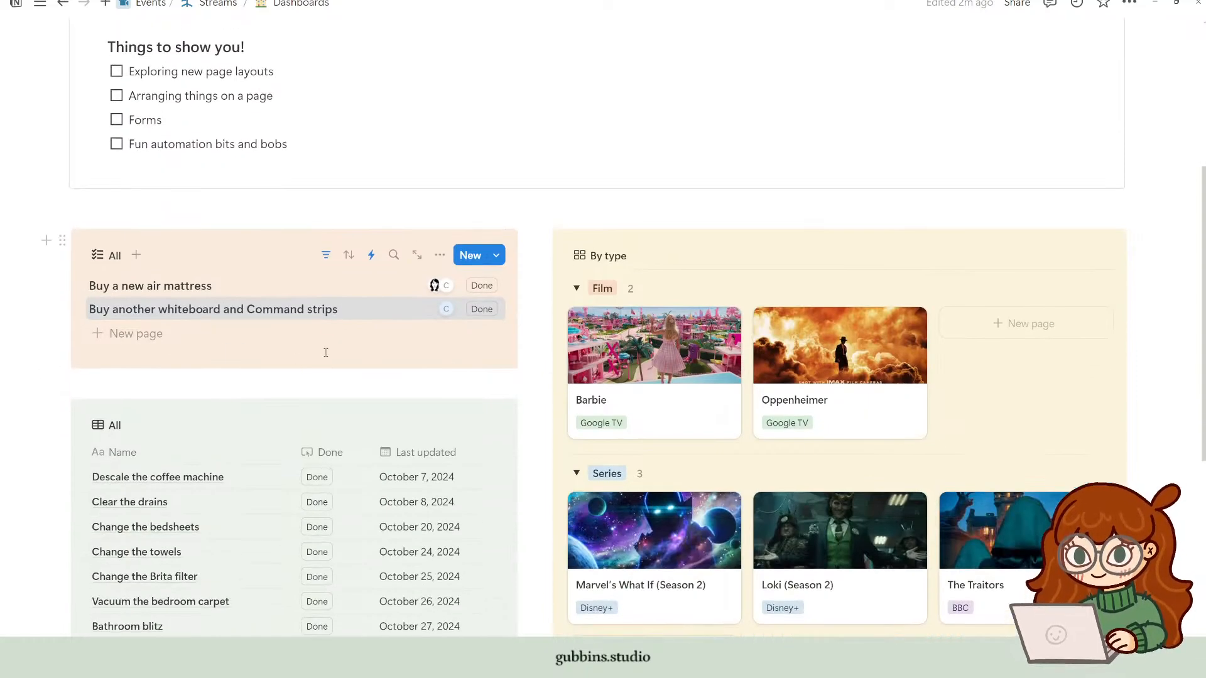
scroll(326, 352, "up", 1)
mouse_move(434, 320)
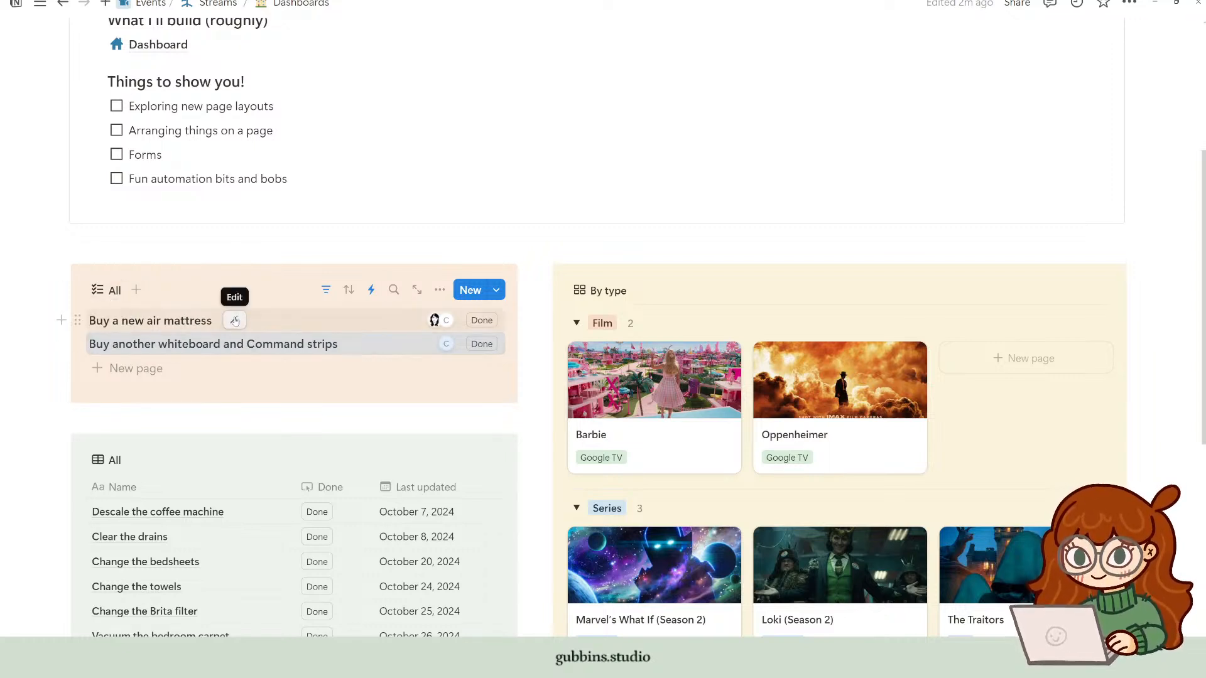
left_click(111, 293)
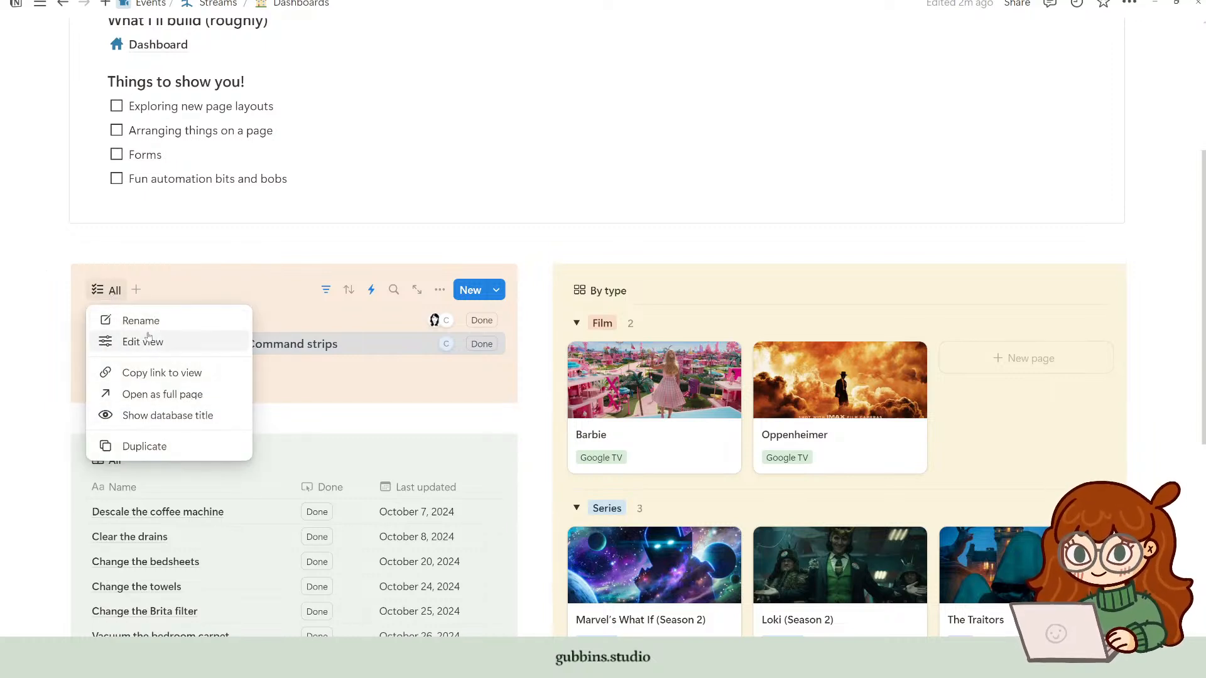
left_click(160, 293)
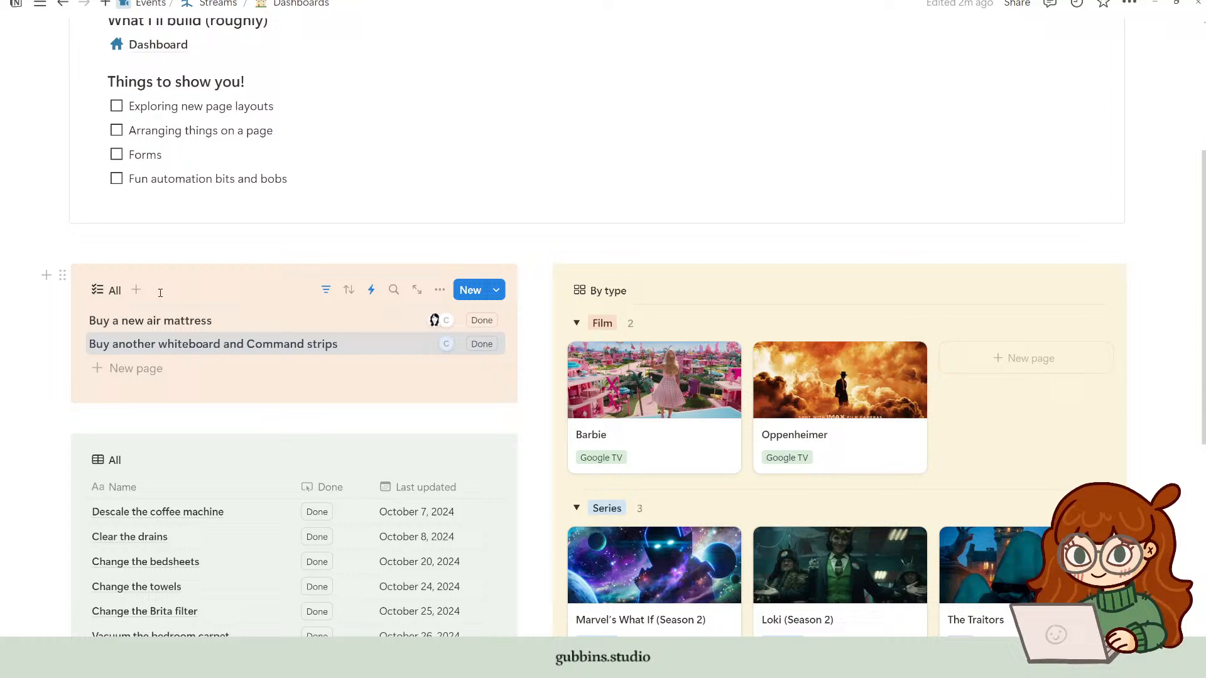
left_click(115, 292)
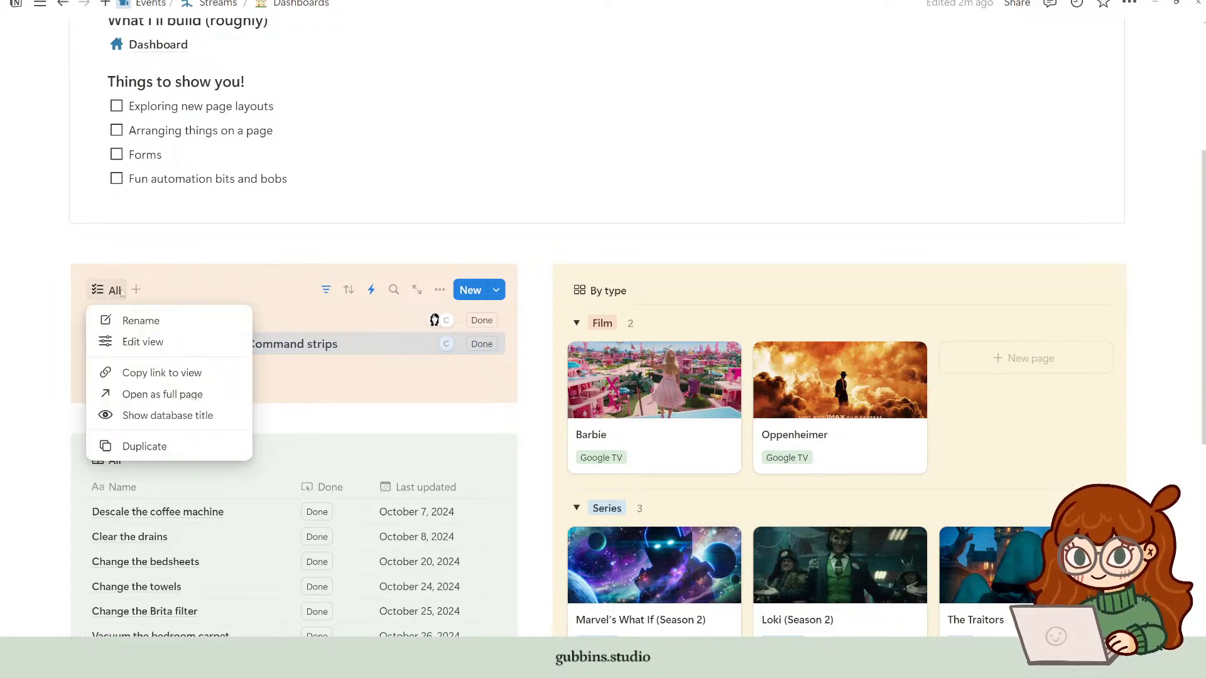
left_click(142, 445)
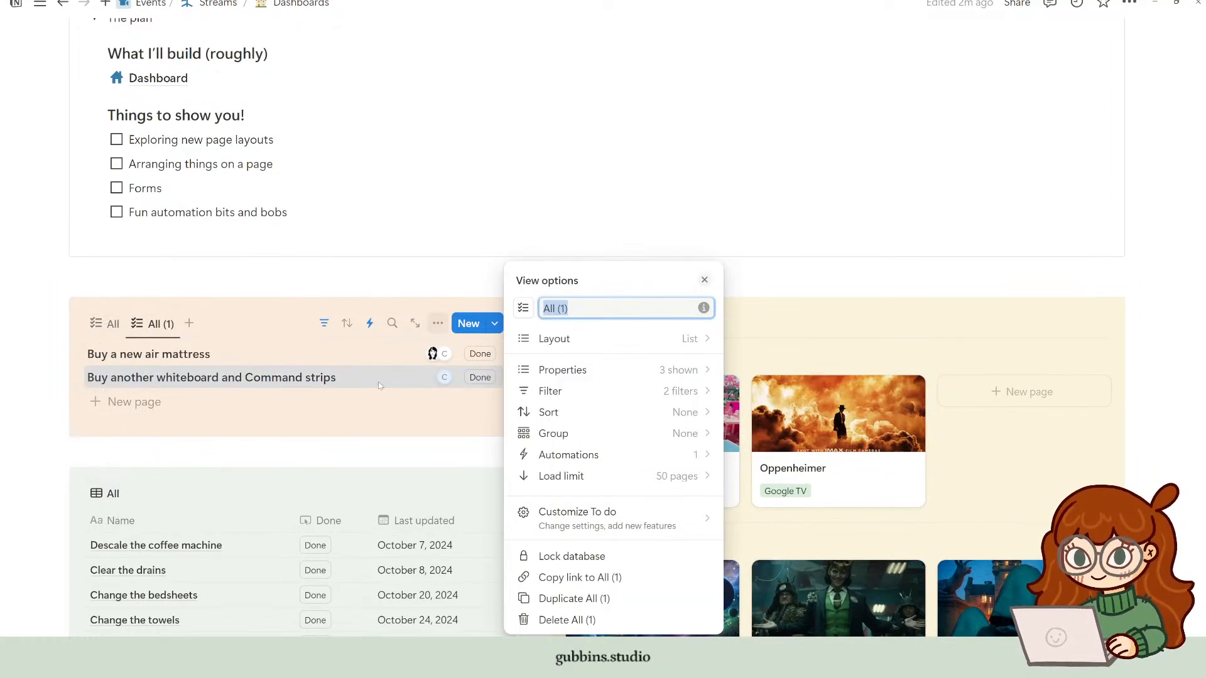
type("My tasks")
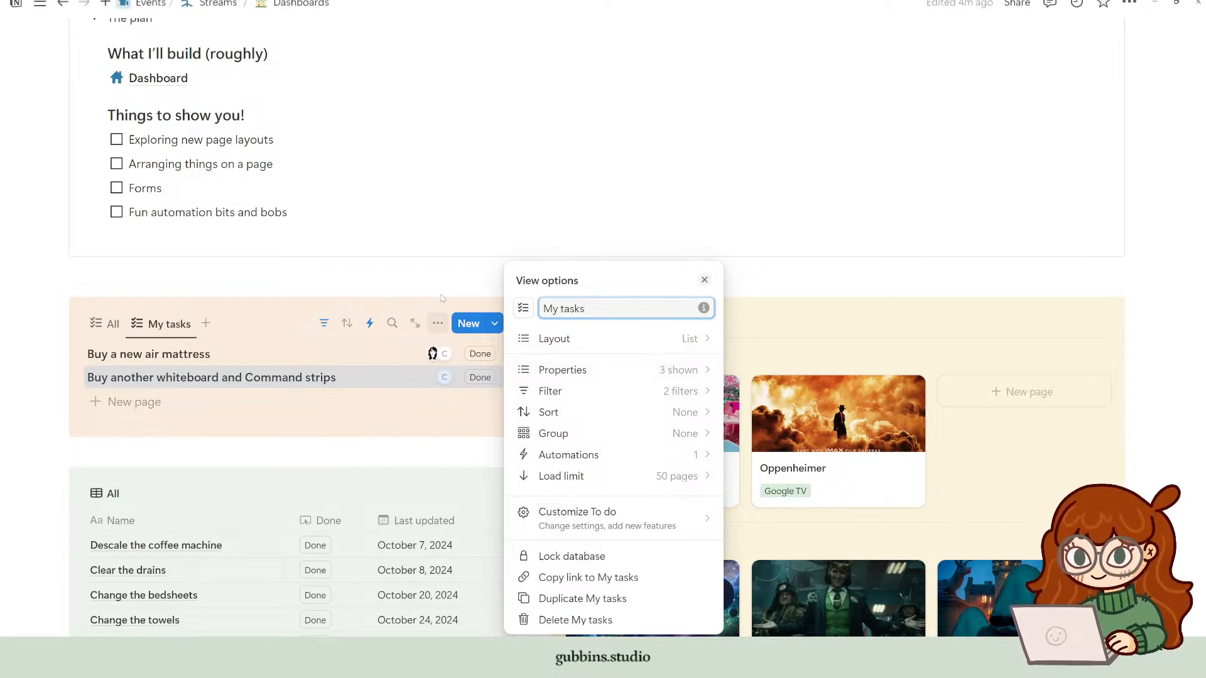
key("Escape")
Step: Set the My tasks view's Assignee filter to only Me, save it for everyone and delete the stray blank task
left_click(326, 324)
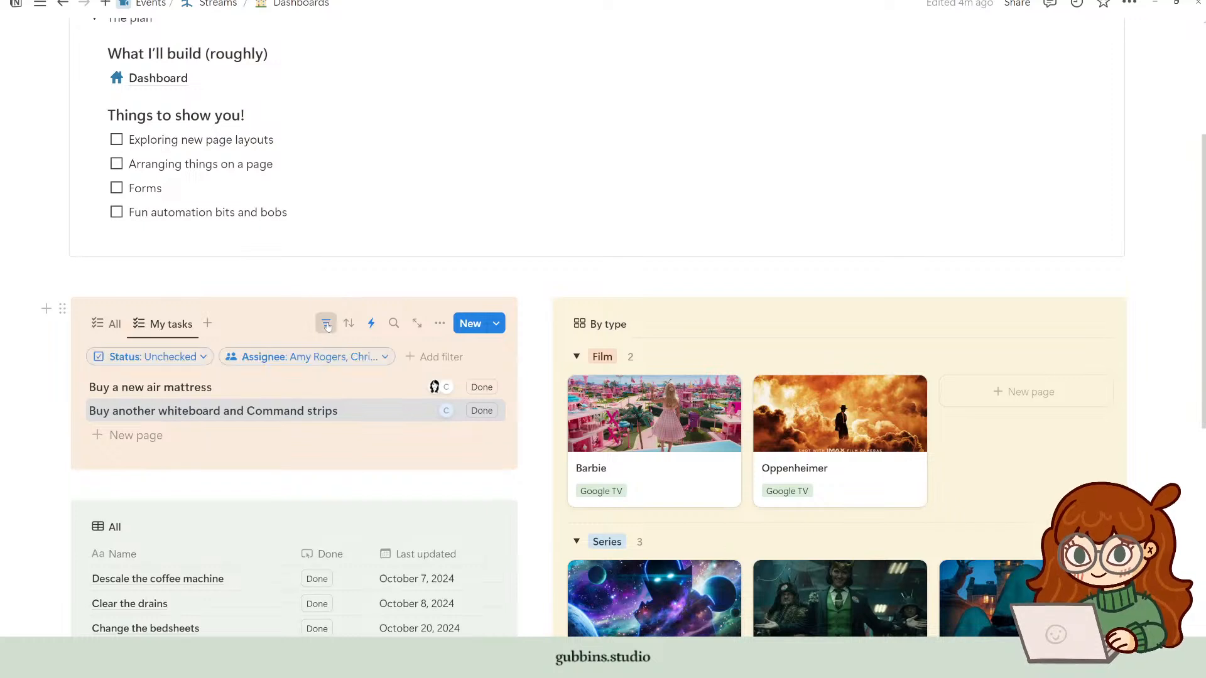
left_click(319, 358)
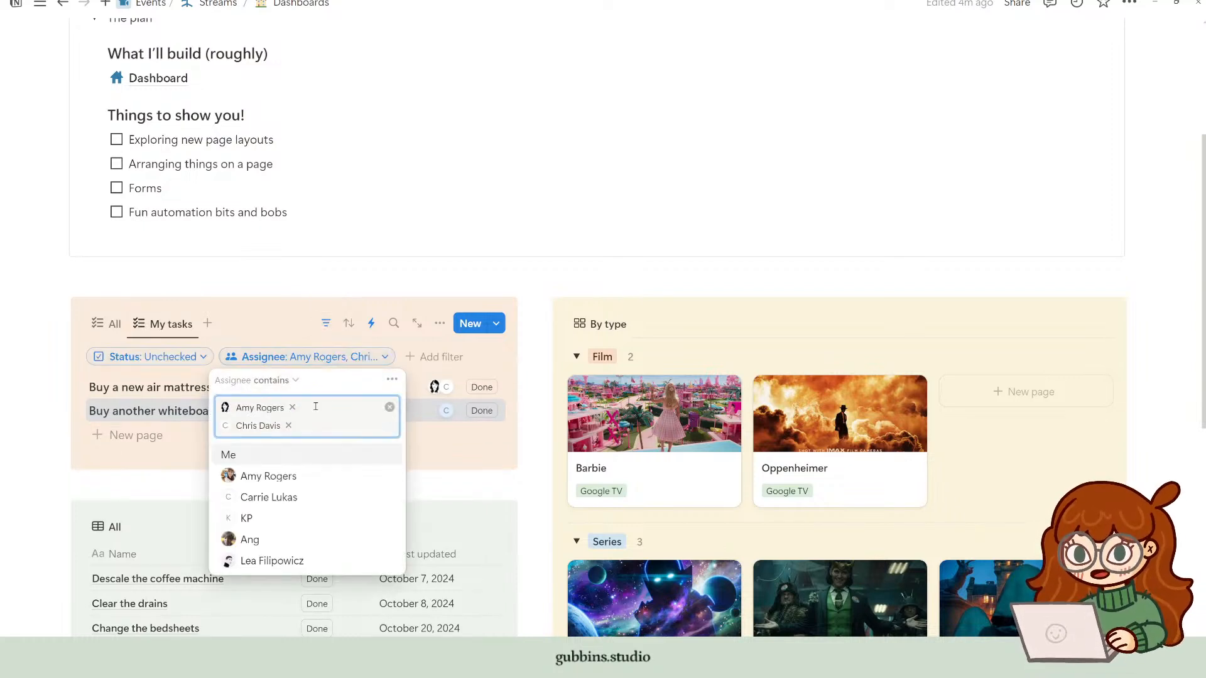
left_click(289, 426)
left_click(292, 408)
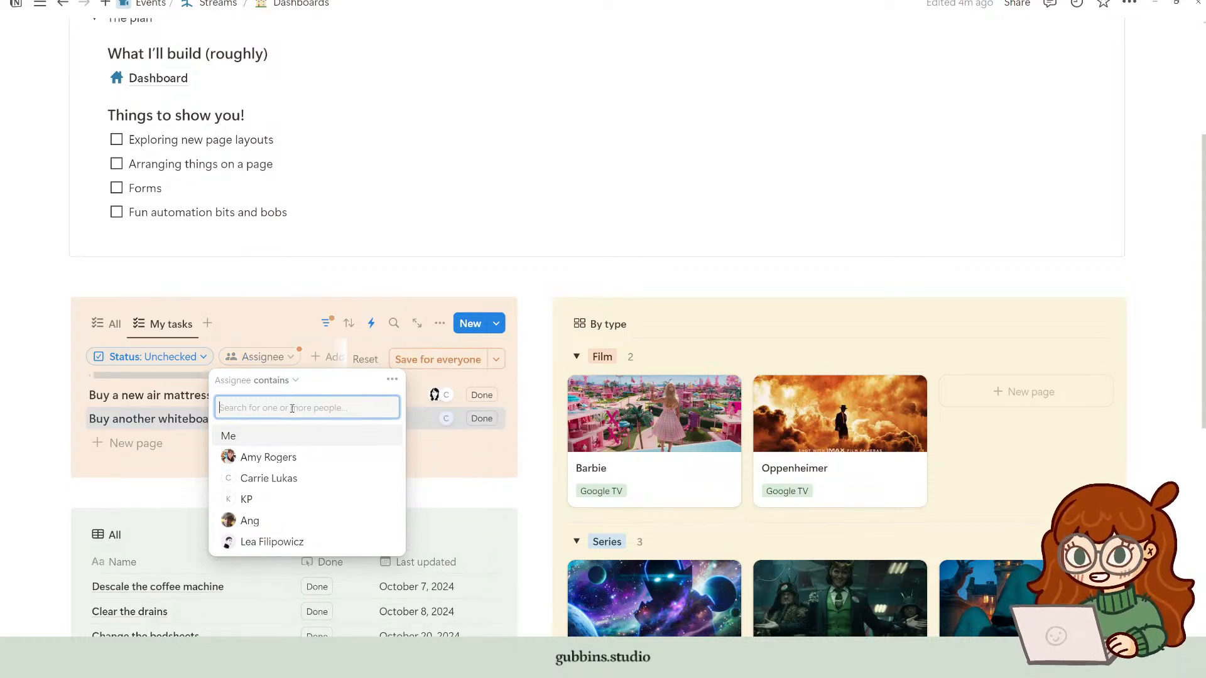
left_click(243, 438)
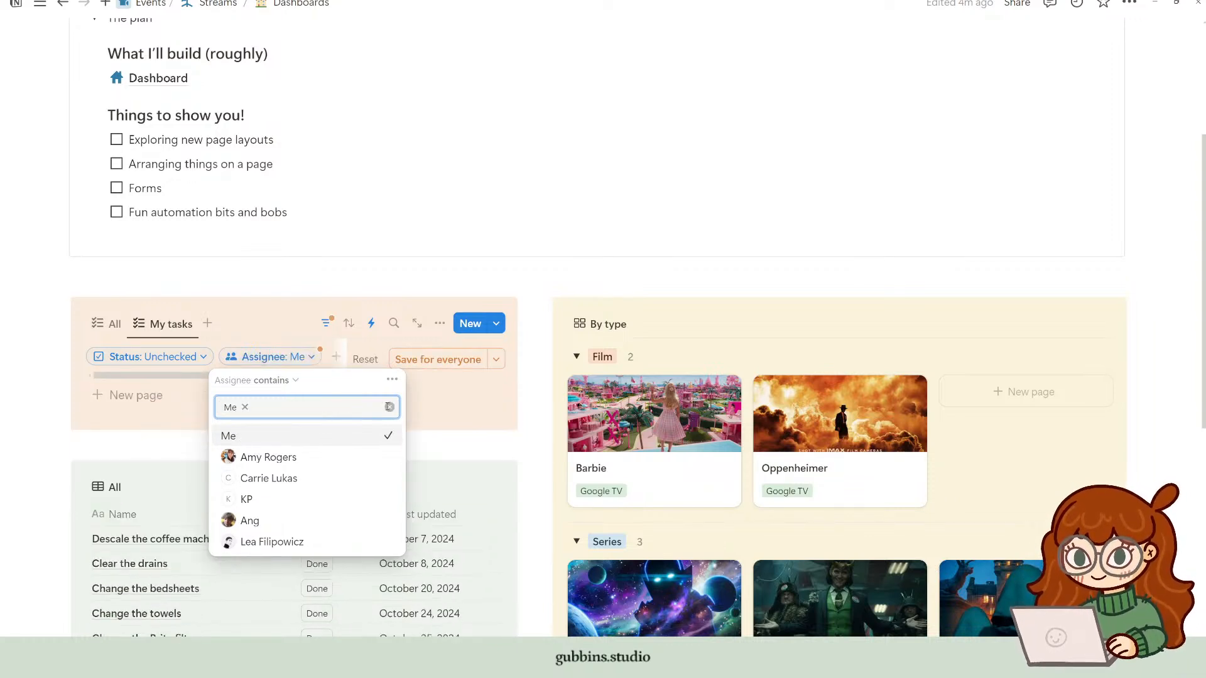
left_click(443, 402)
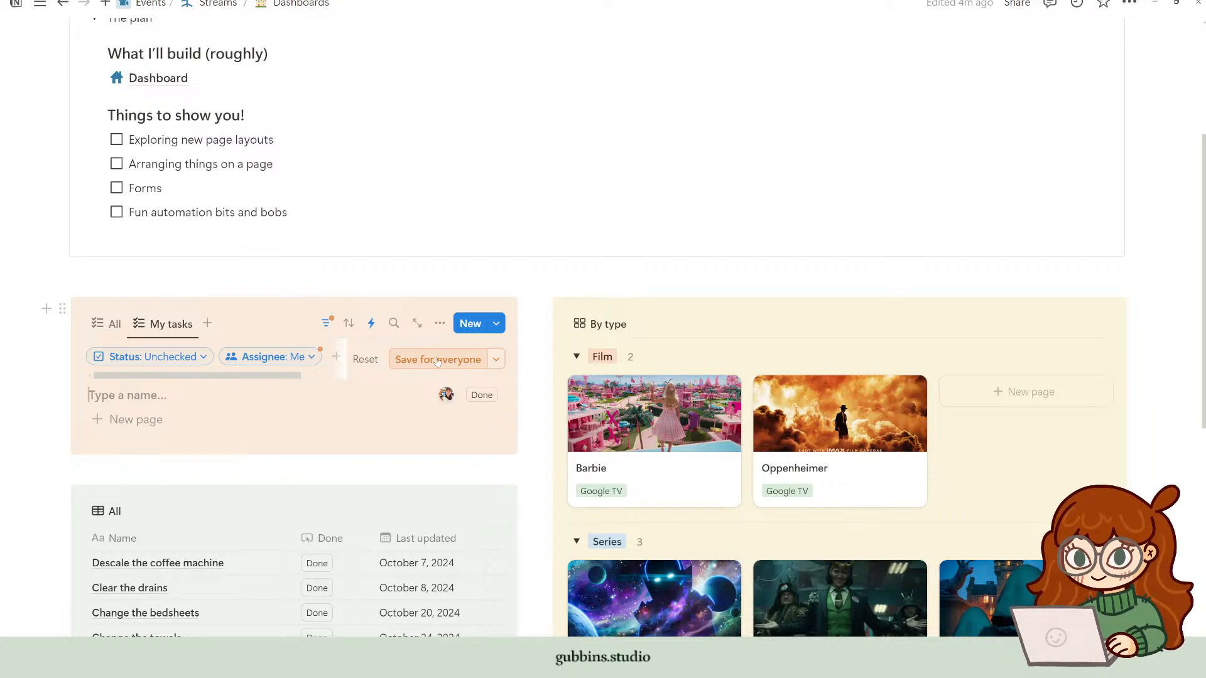
left_click(439, 359)
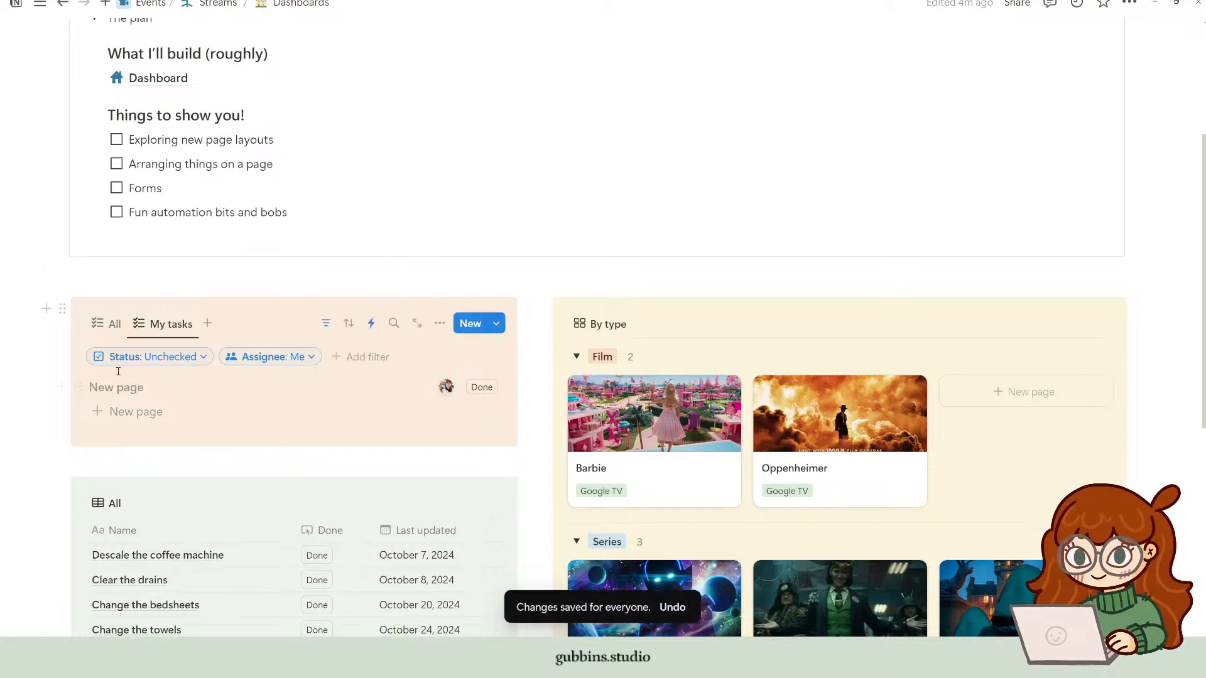
left_click(77, 387)
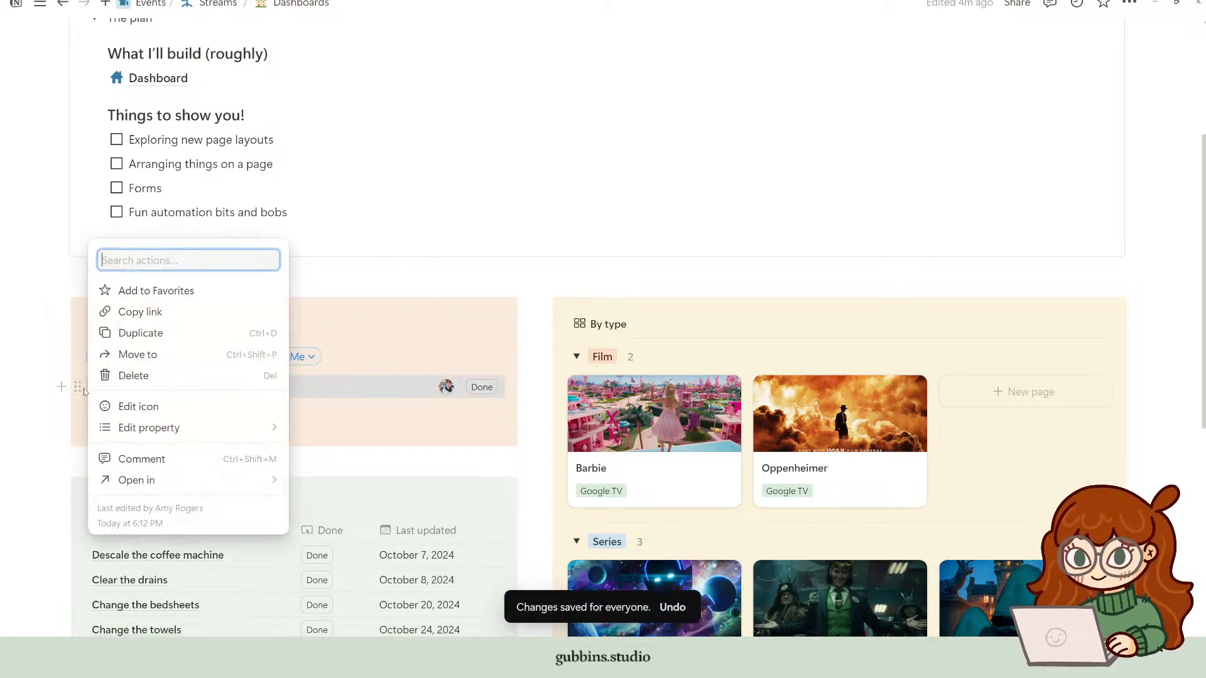
left_click(133, 376)
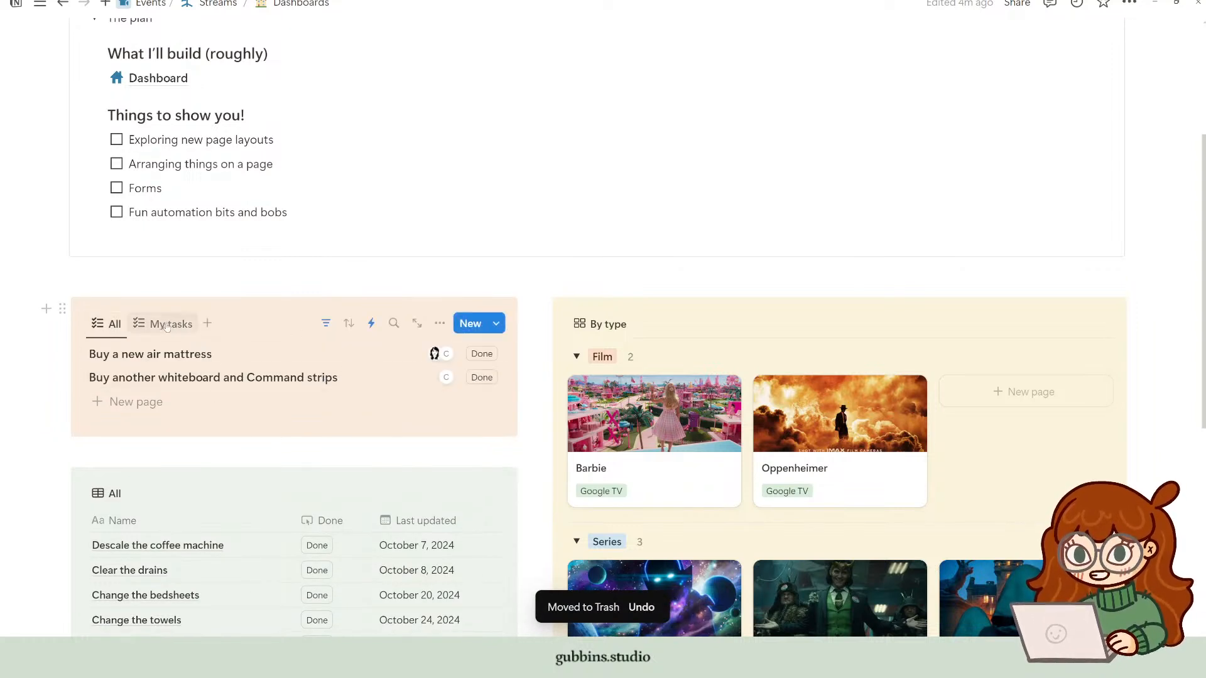
Step: Replace Me in the My tasks view's Assignee filter with the workspace member whose first name is searched for
left_click(167, 325)
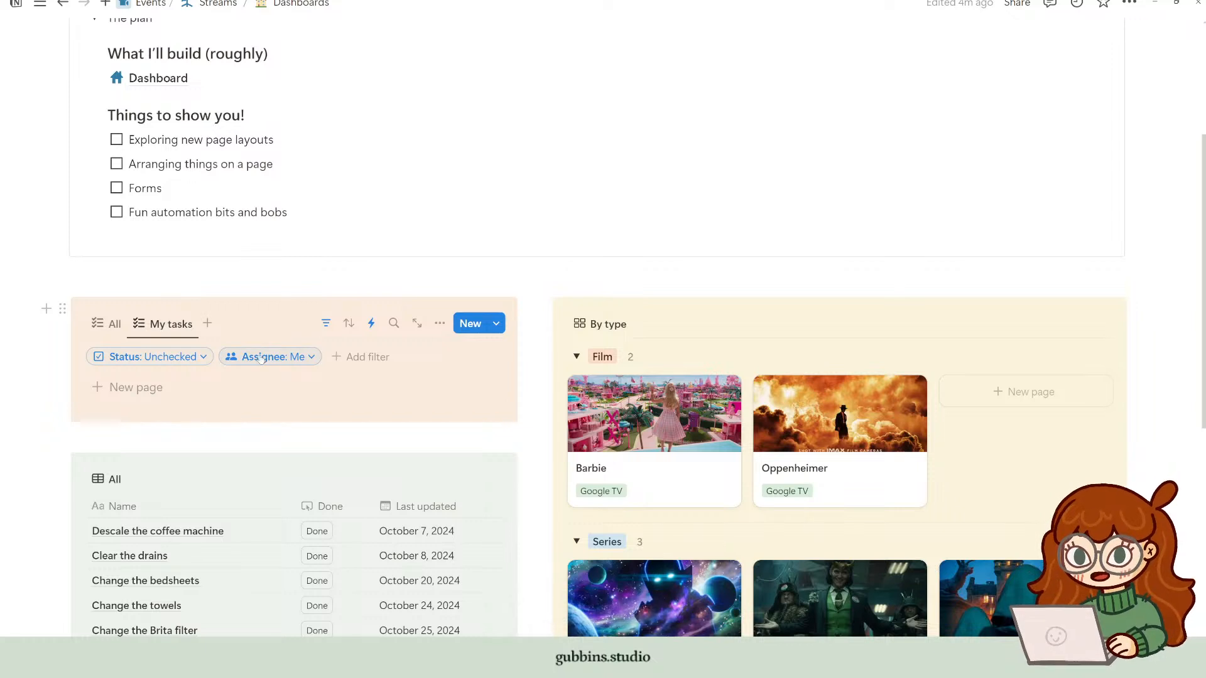
left_click(288, 358)
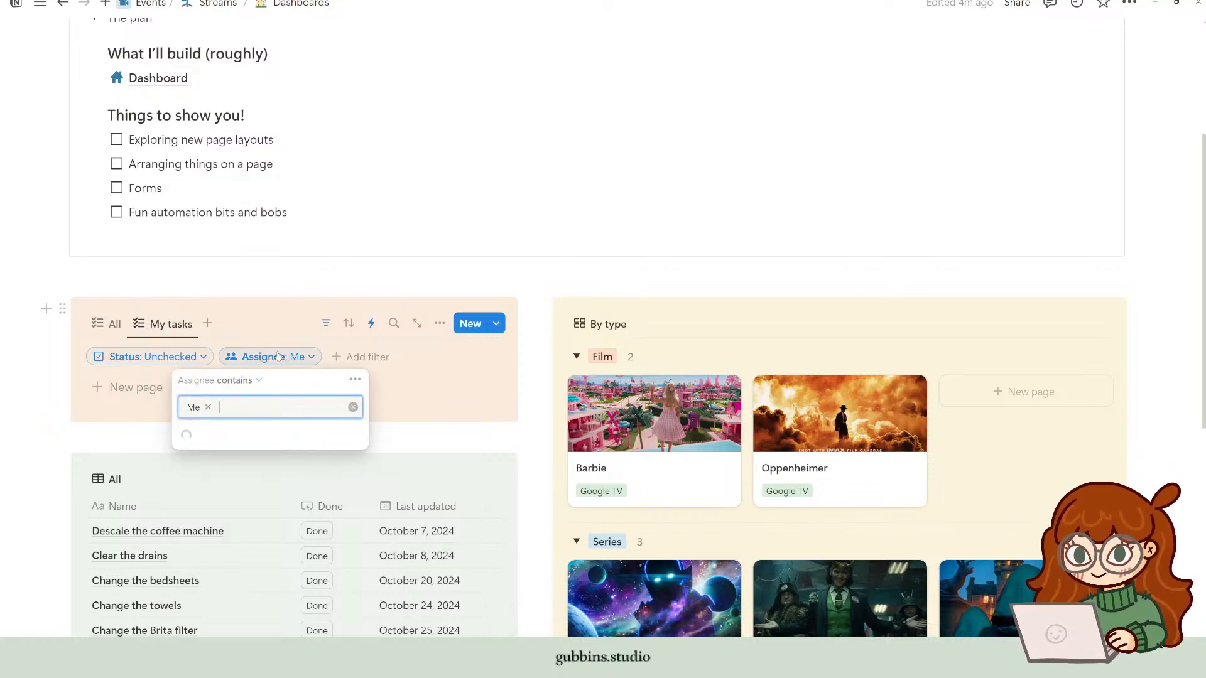
left_click(209, 408)
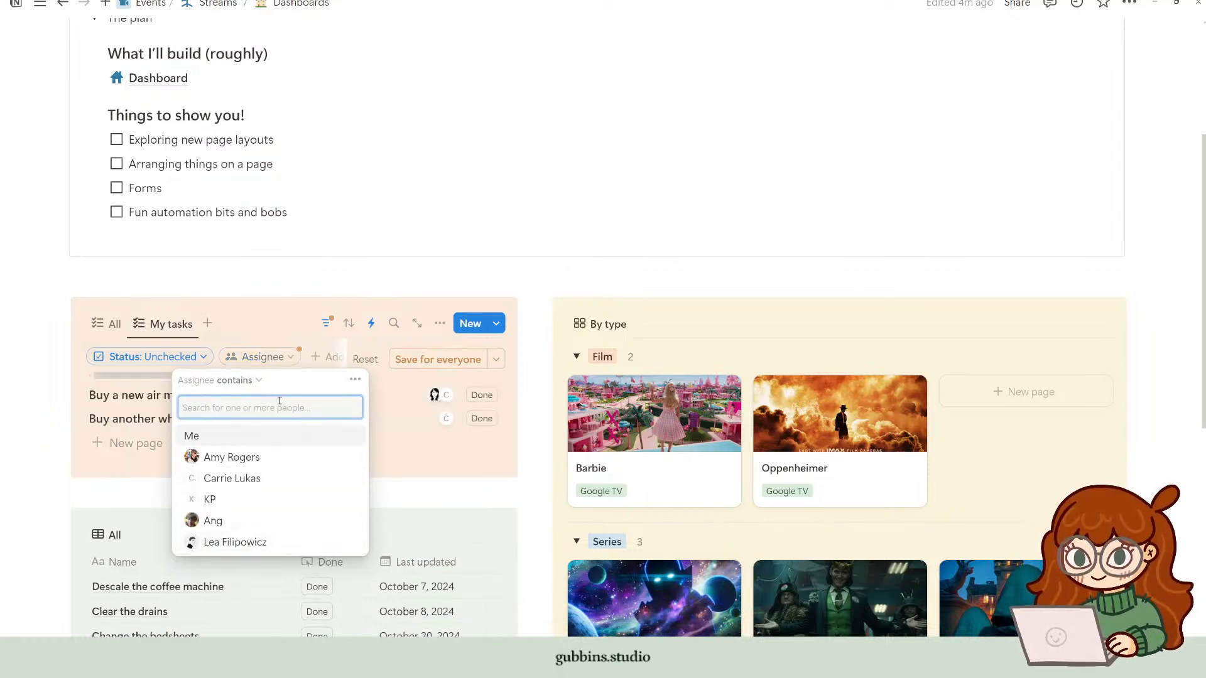
type("amy")
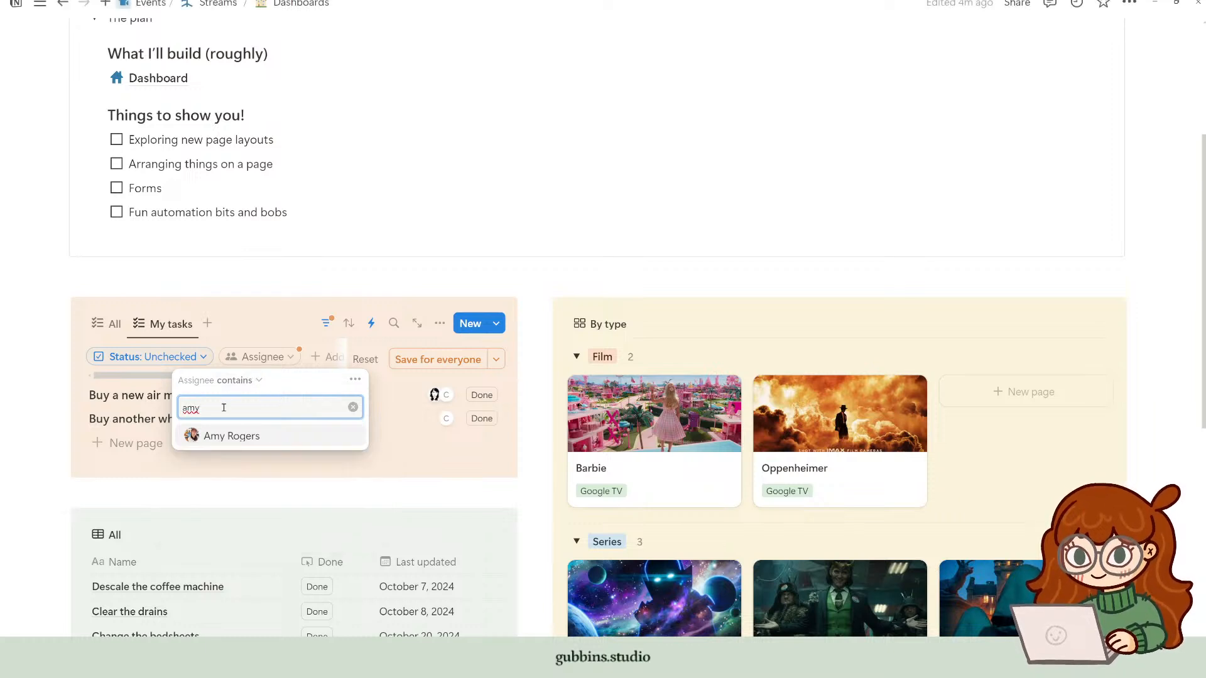
left_click(223, 438)
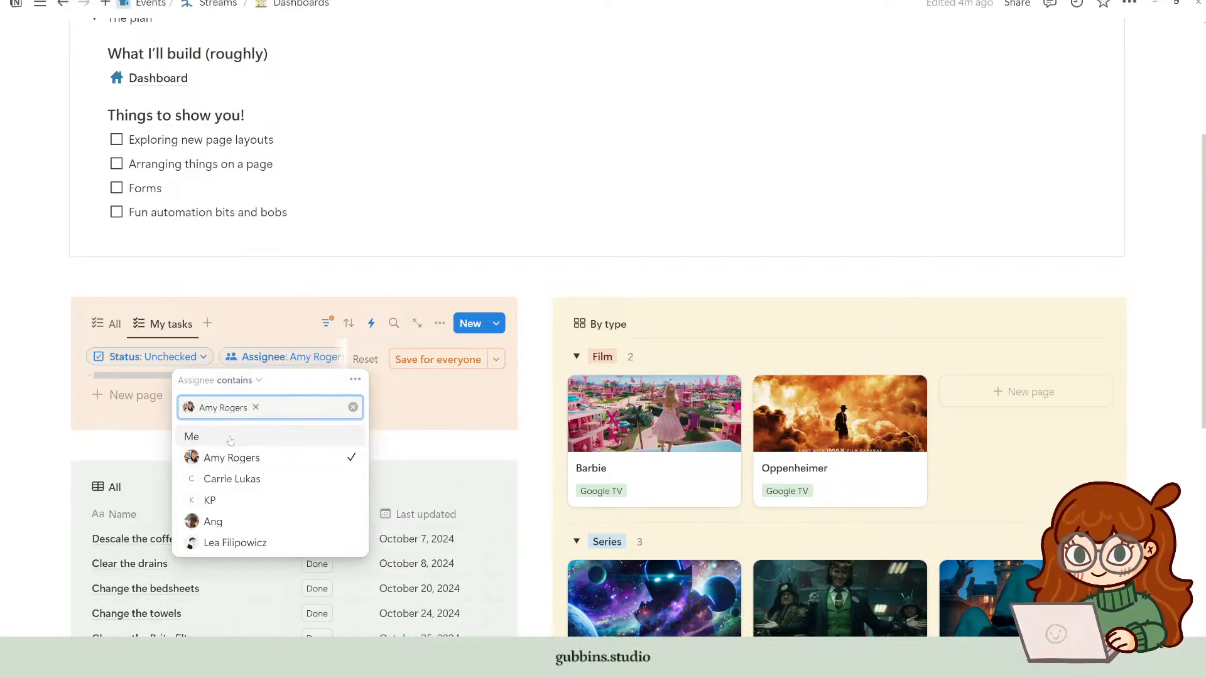
Step: Clear the My tasks view's Assignee filter and replace the first assignee of the "Buy a new air mattress" task with your own account
left_click(354, 408)
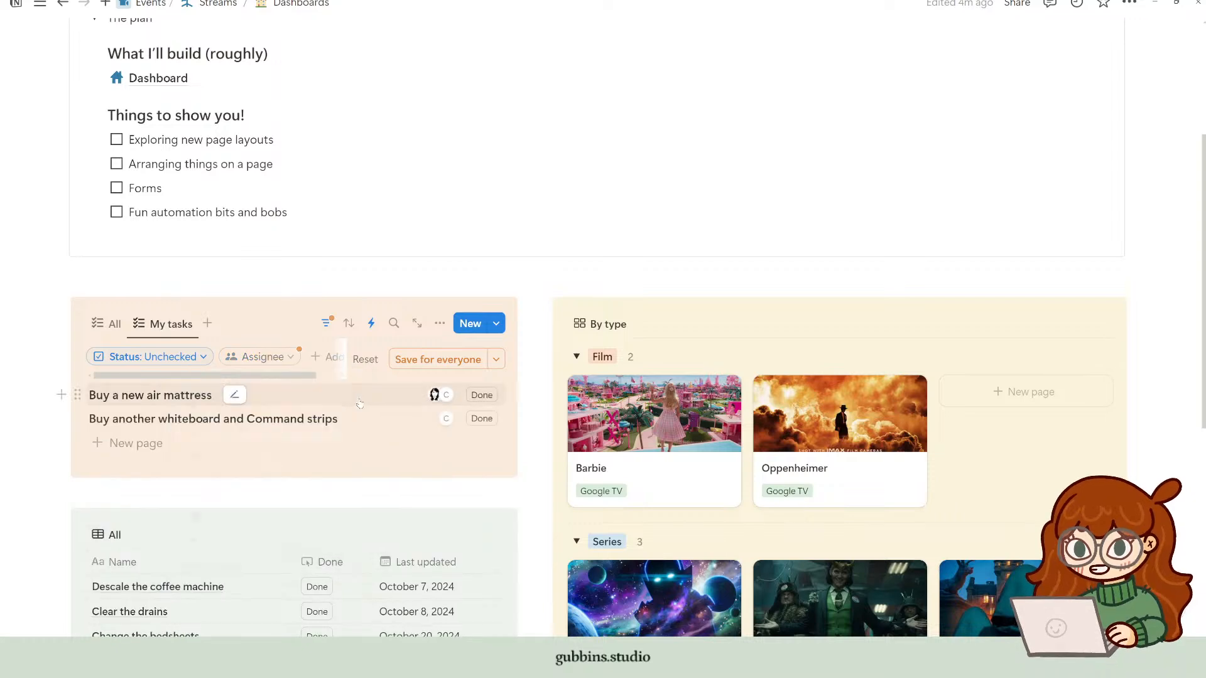
left_click(110, 324)
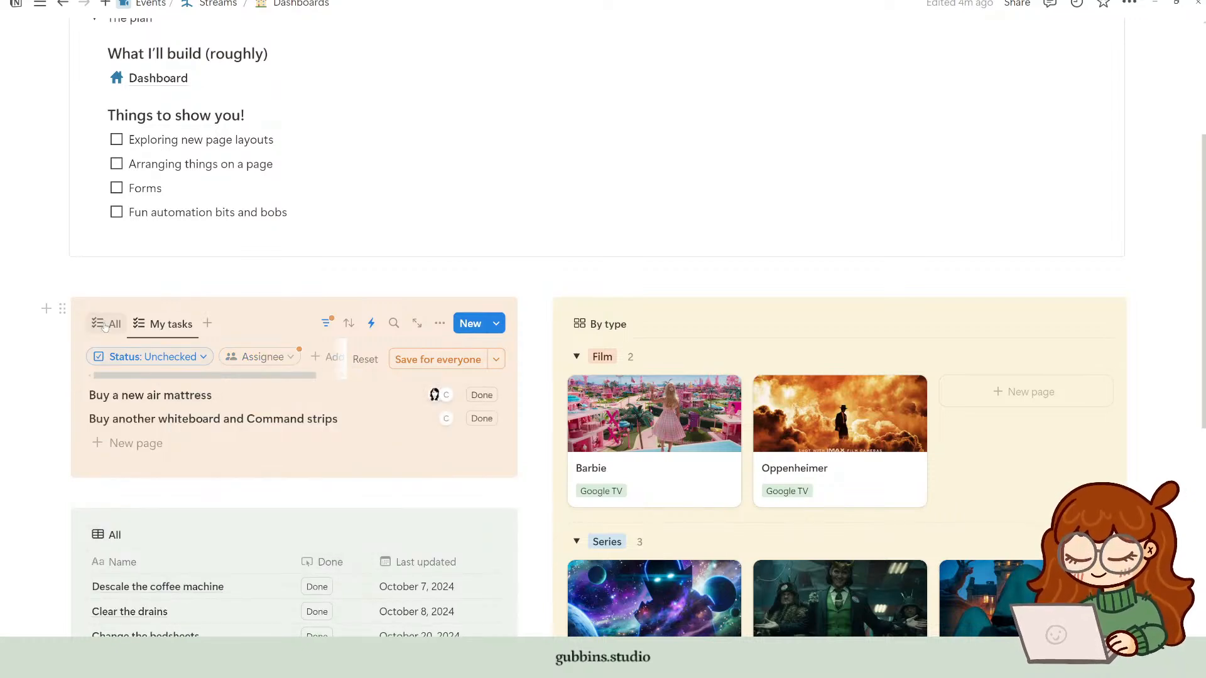
left_click(415, 356)
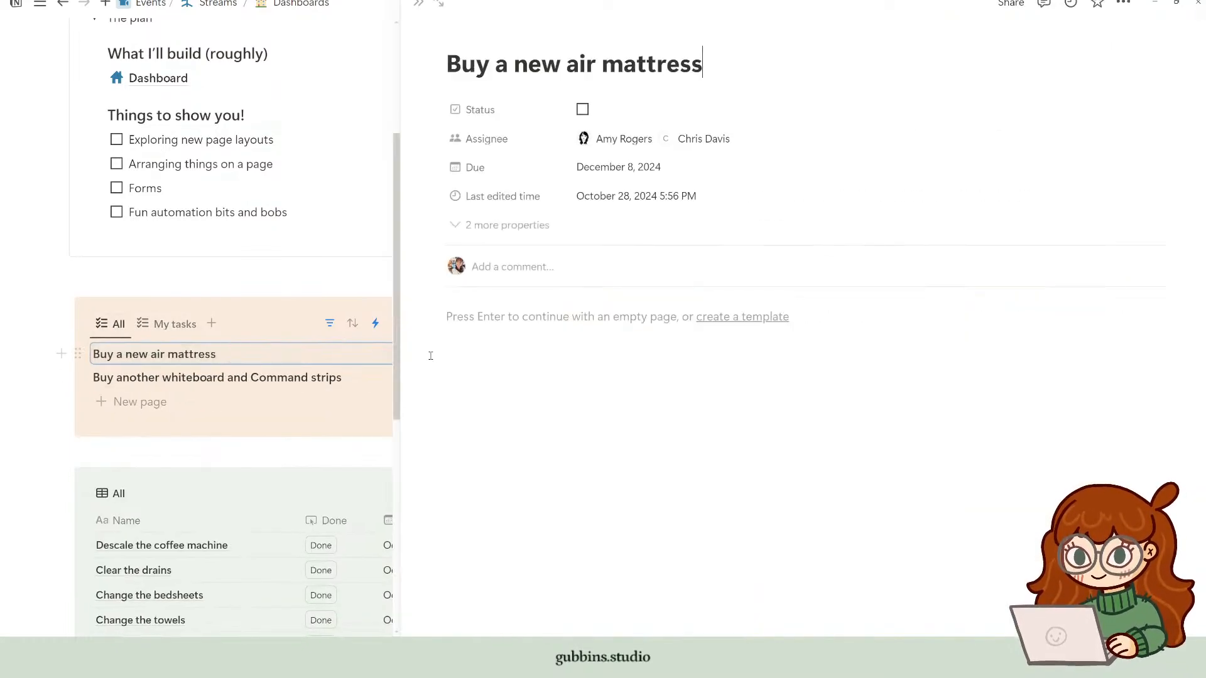
left_click(633, 143)
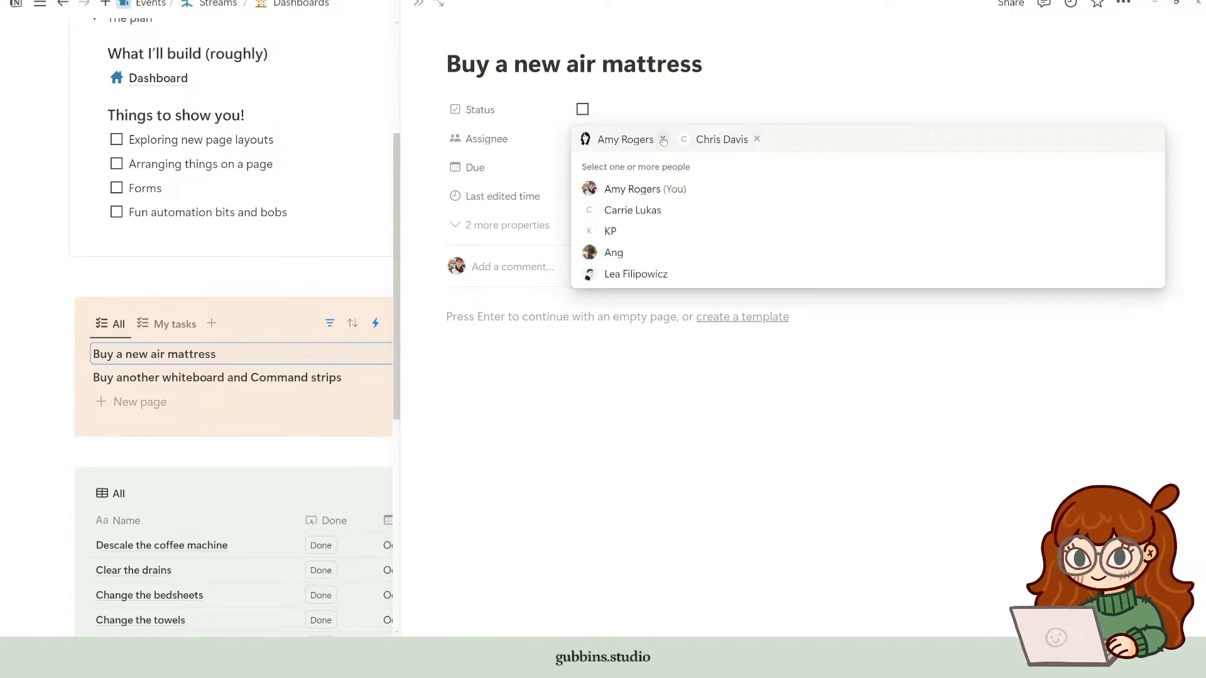
left_click(662, 139)
left_click(626, 188)
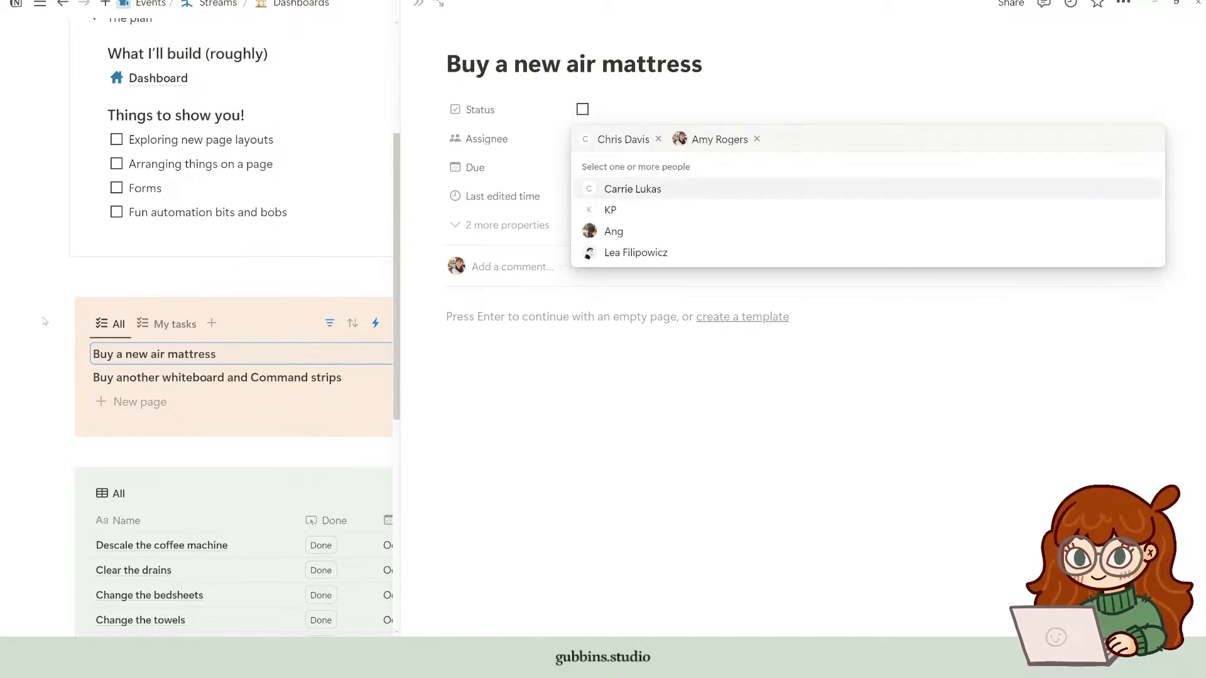
left_click(195, 327)
left_click(258, 276)
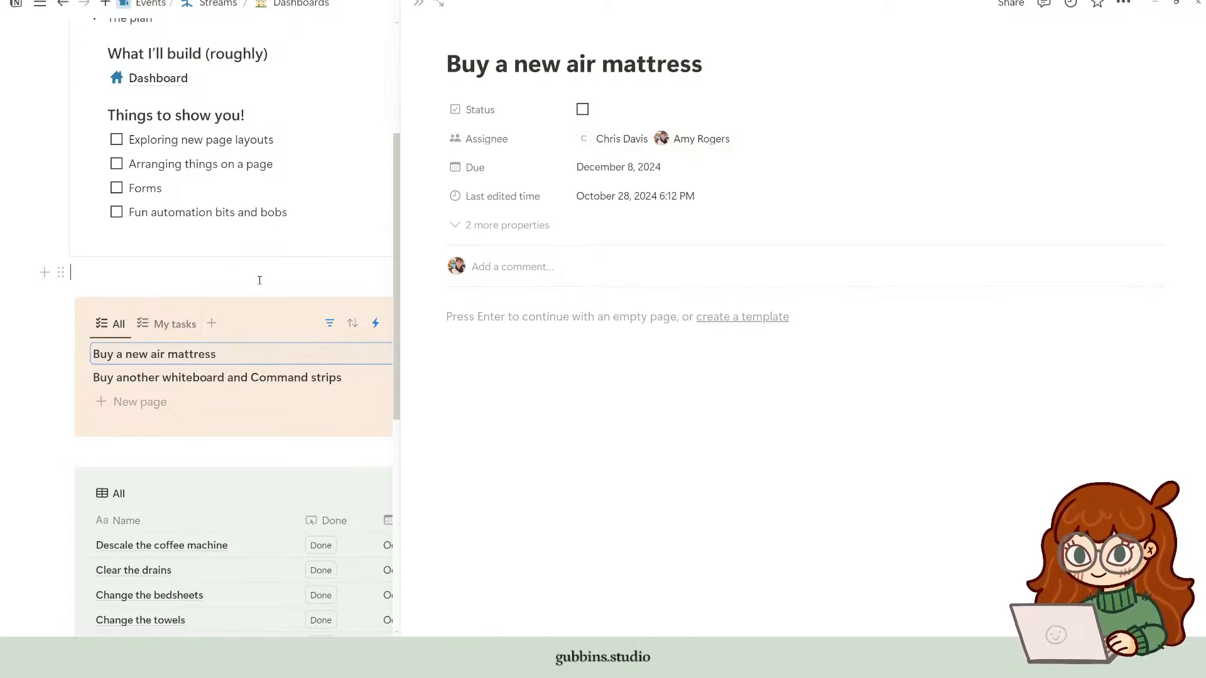
left_click(416, 7)
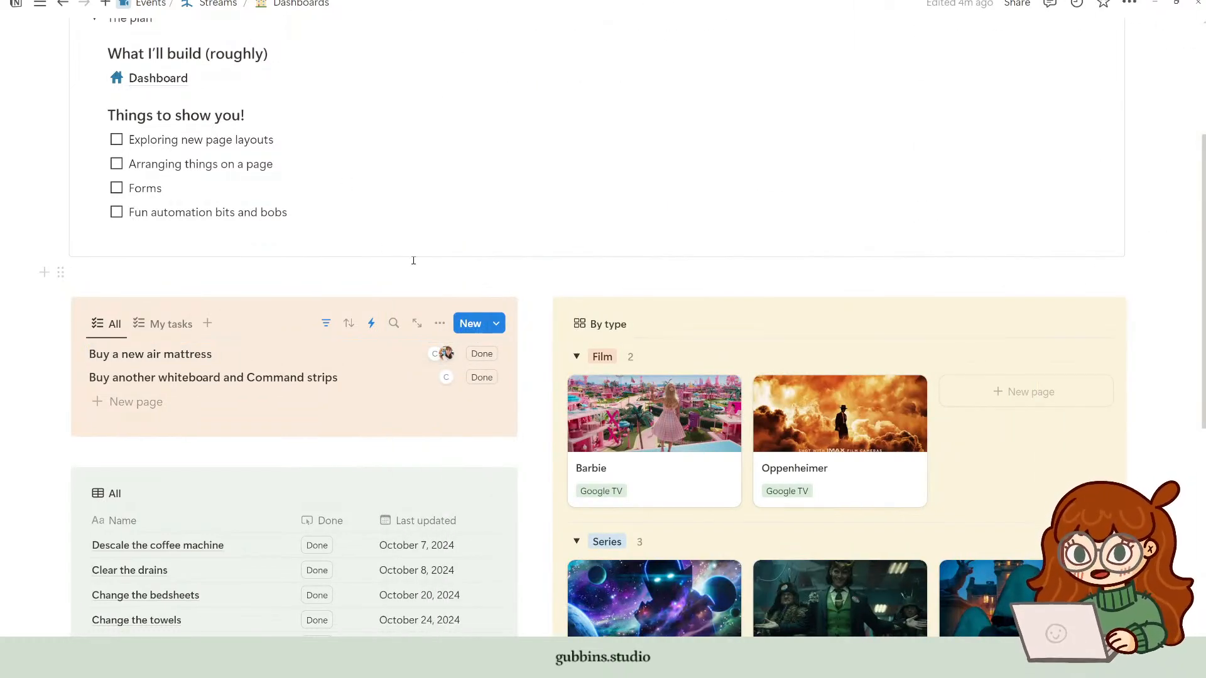
Step: Set the My tasks view's Assignee filter to Me
left_click(160, 325)
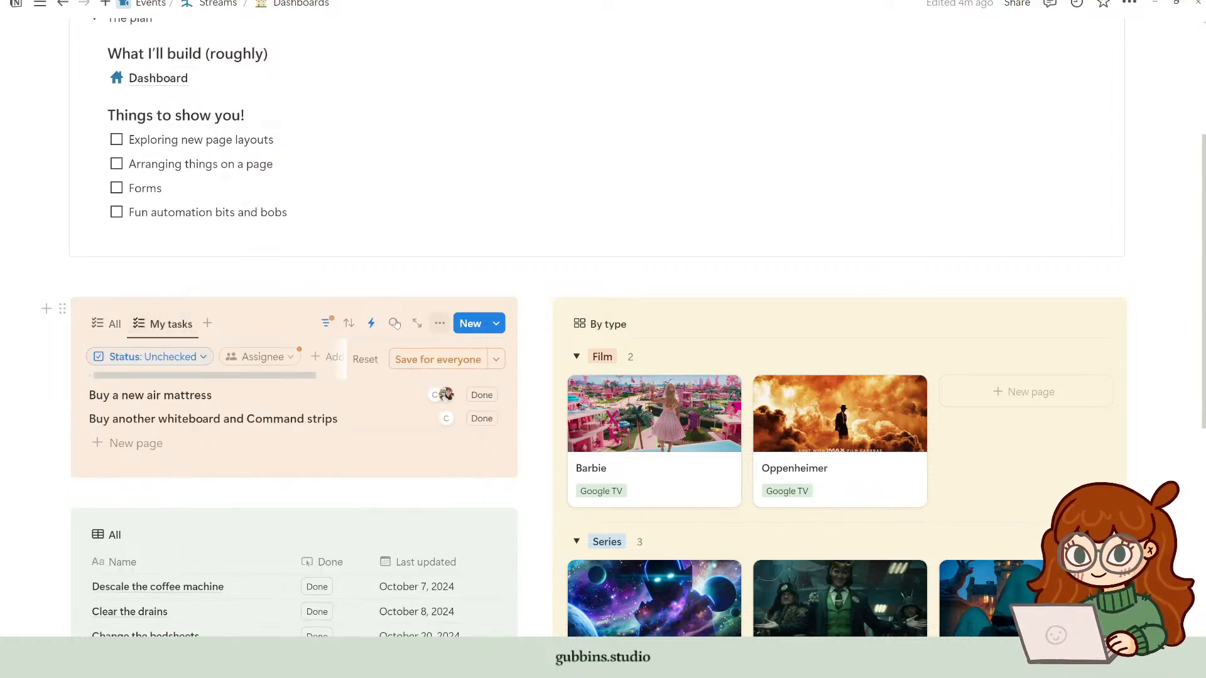
left_click(290, 357)
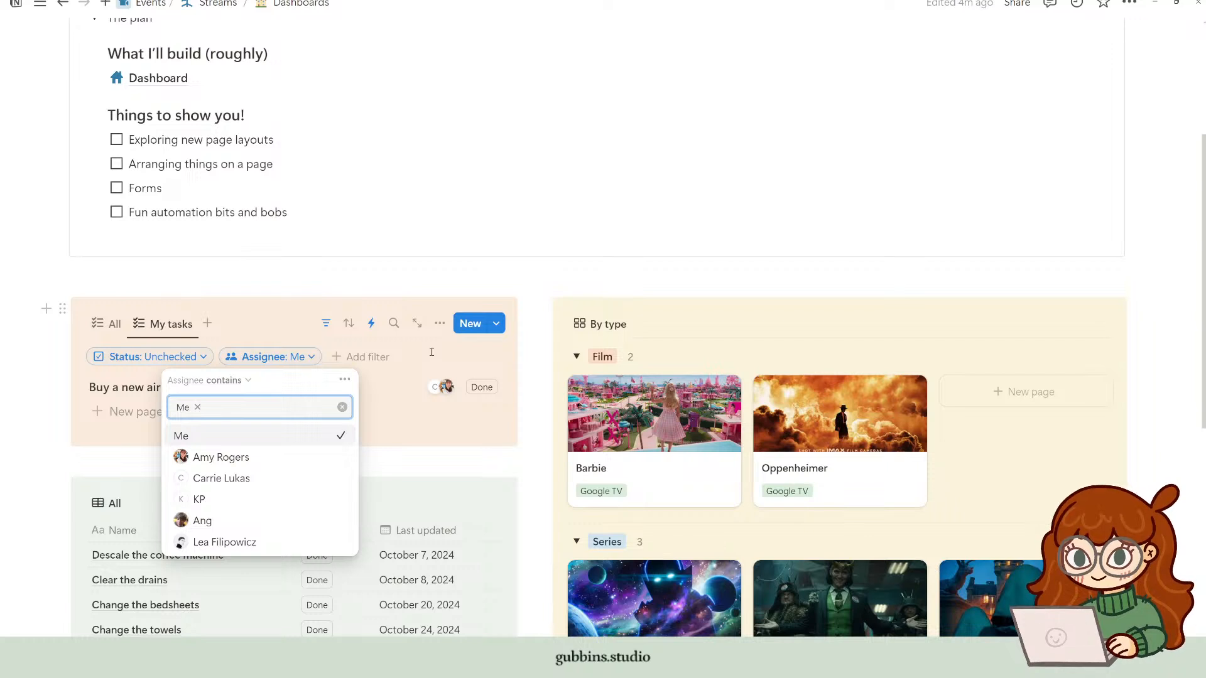
left_click(432, 352)
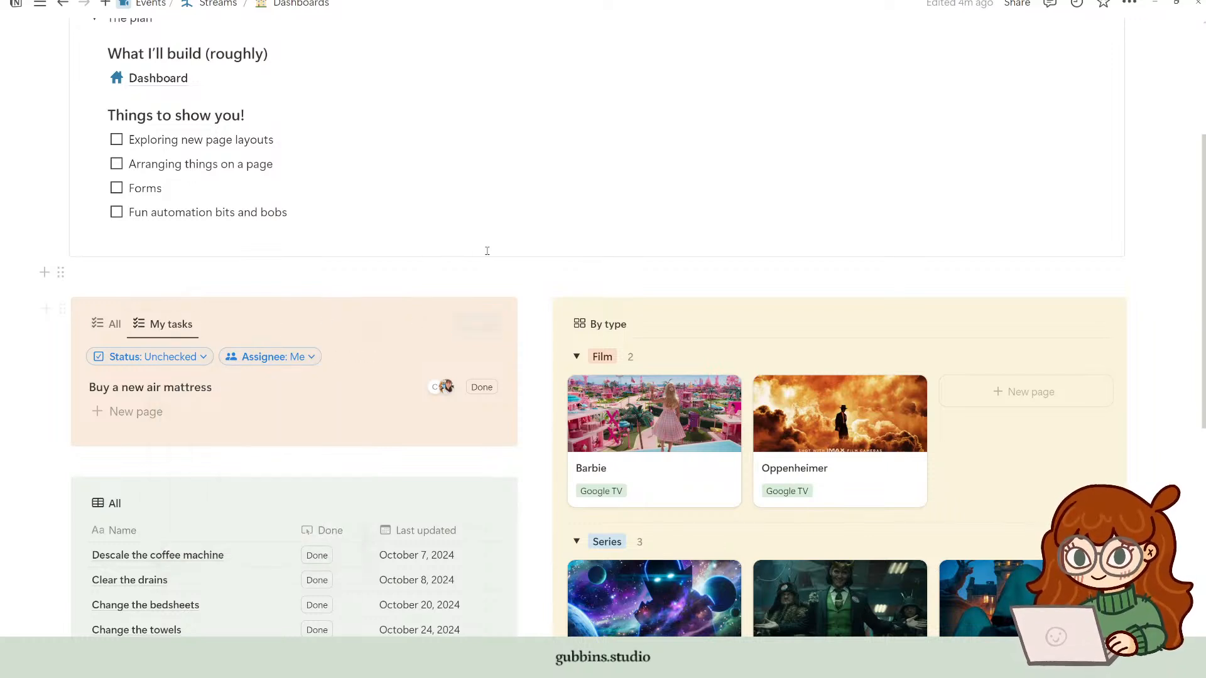
Step: Compare the to-do list's All and My tasks views and hide the filter bar in My tasks
left_click(107, 324)
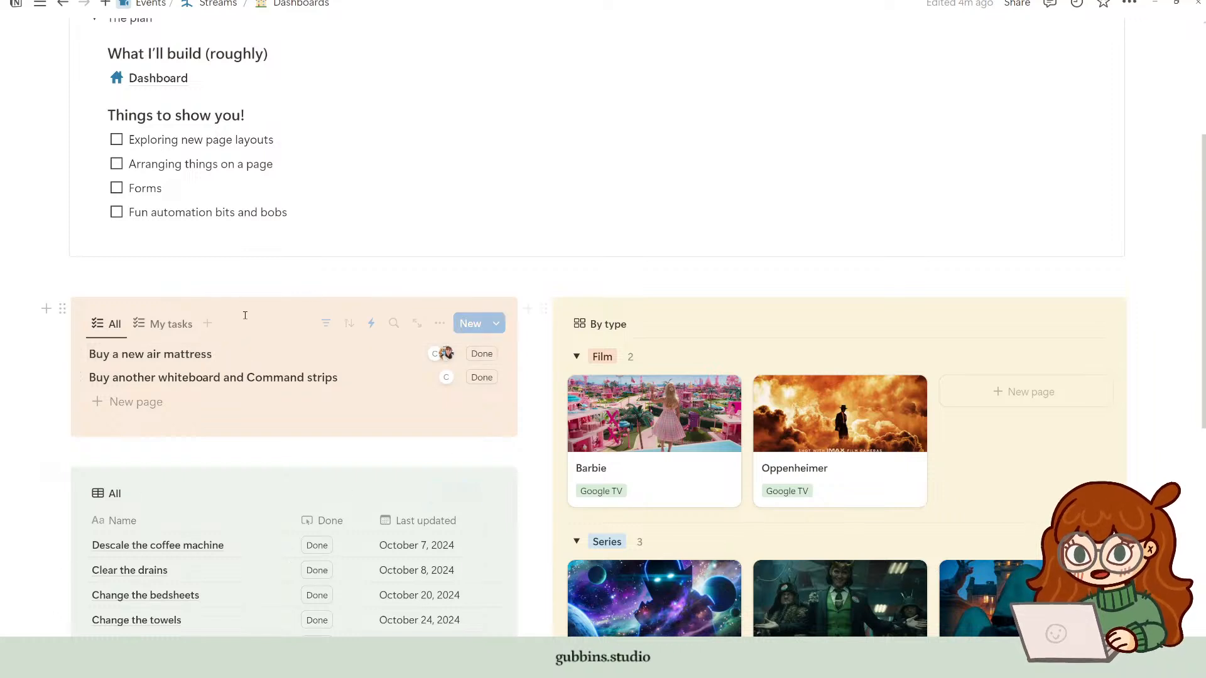
left_click(146, 324)
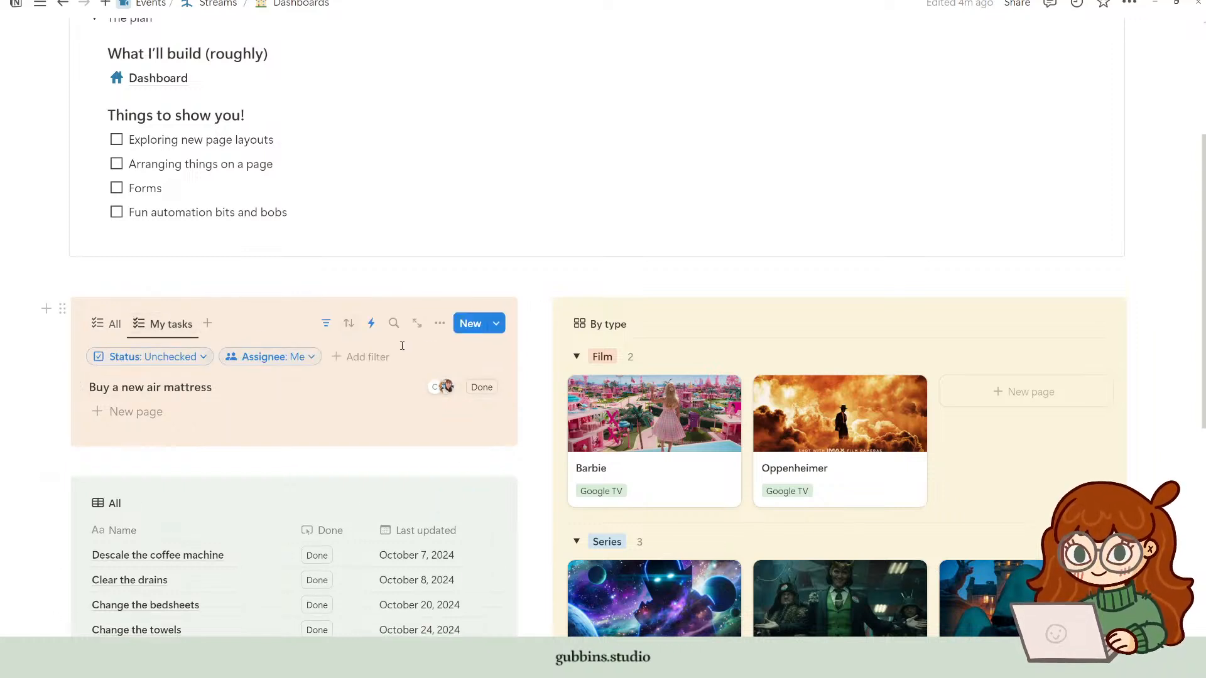
left_click(325, 323)
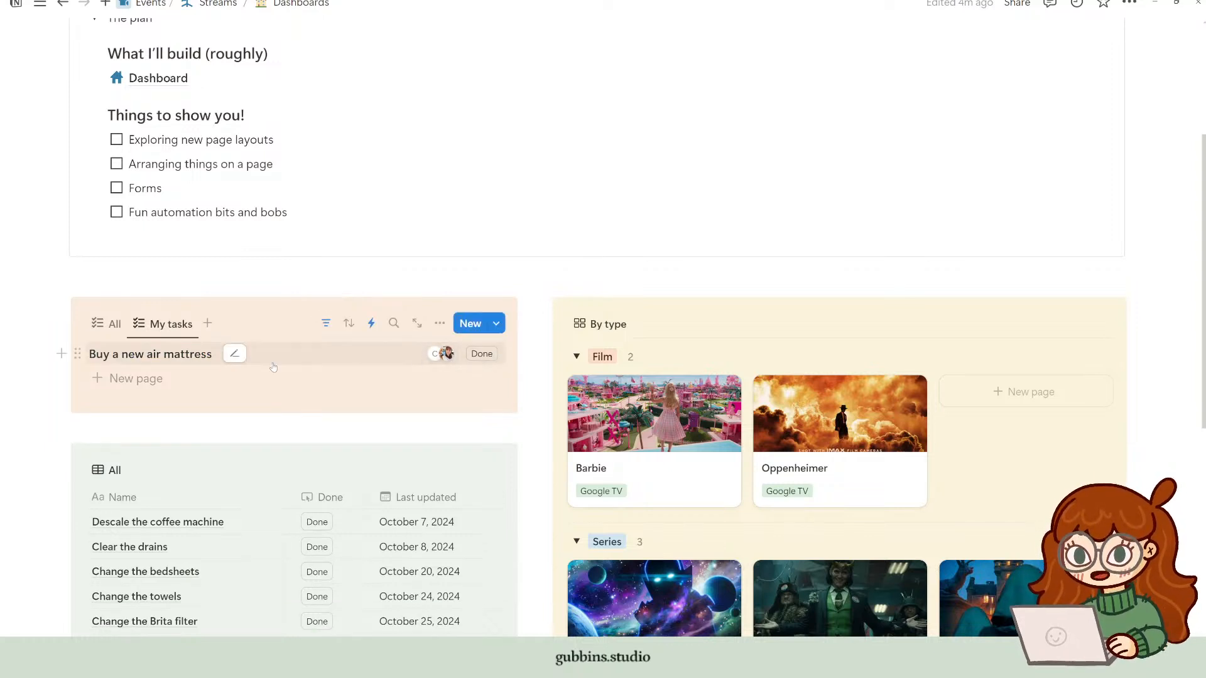
left_click(108, 324)
left_click(160, 332)
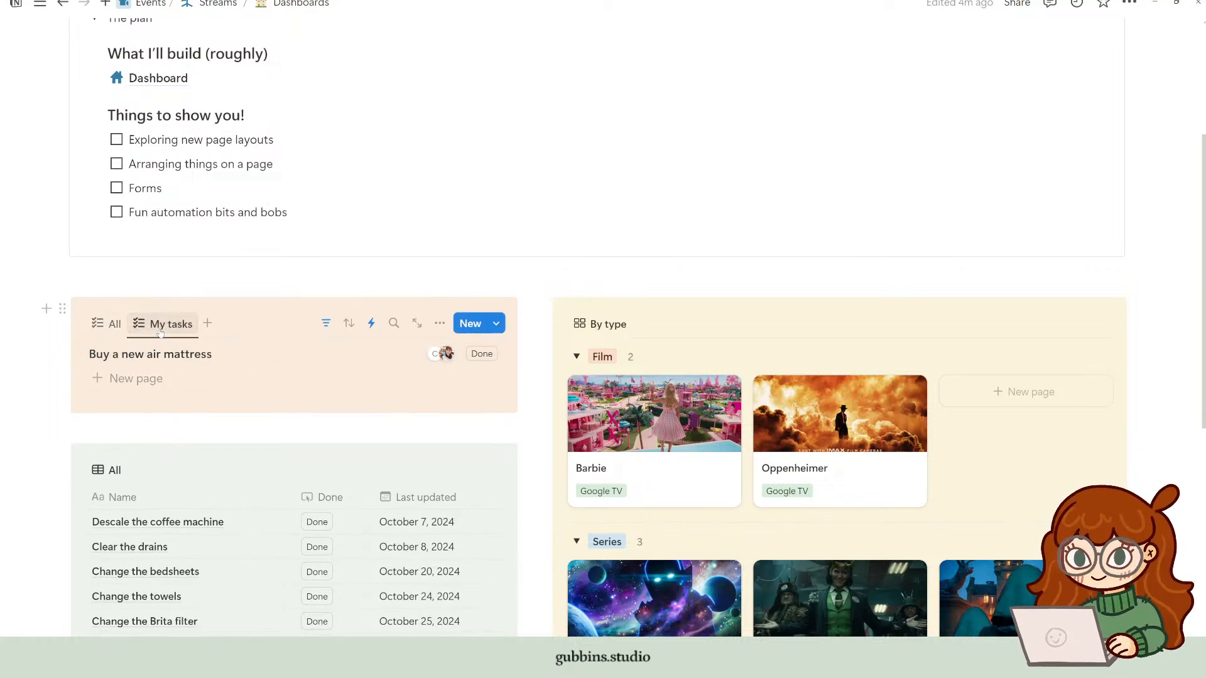
Step: Examine the chore tracker's Upcoming view on the example Dashboard page and return to the Dashboards page
scroll(485, 279, "up", 3)
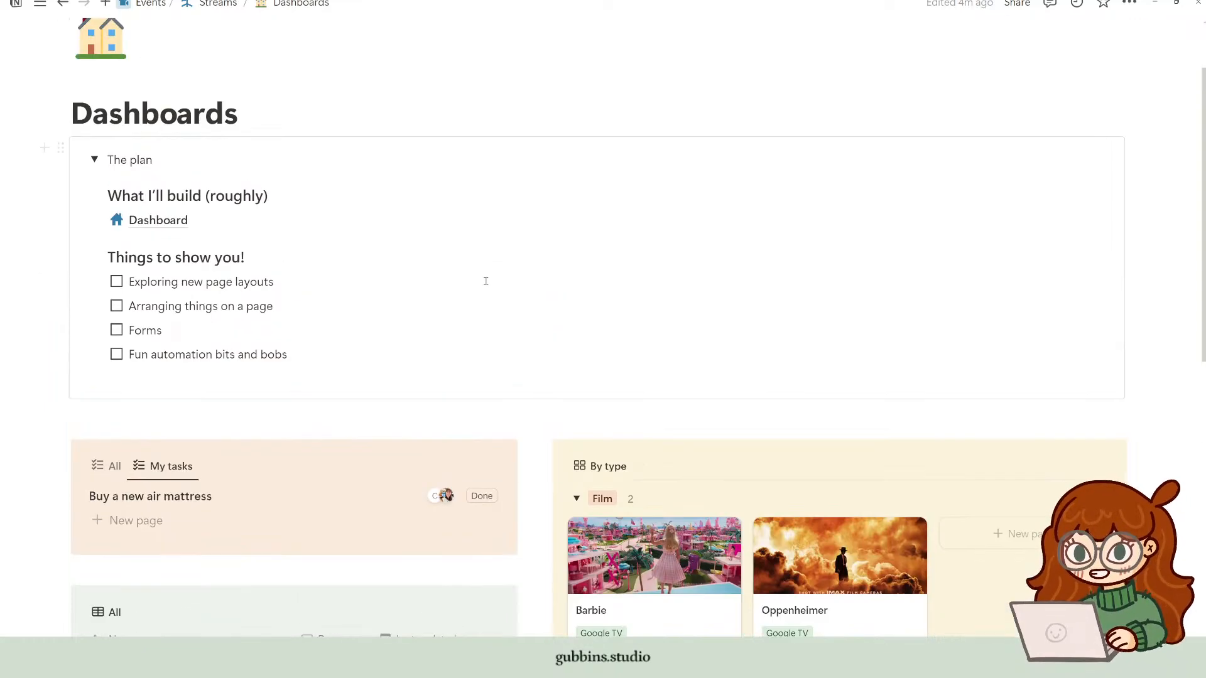
left_click(159, 220)
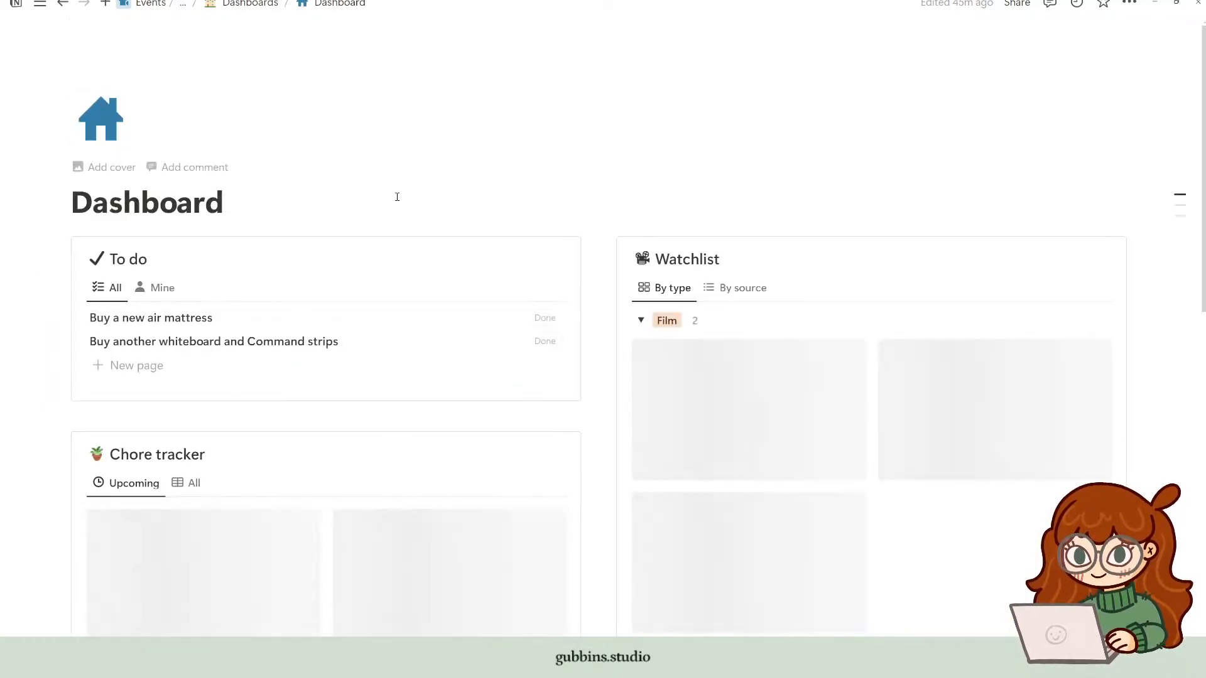
scroll(448, 278, "down", 2)
scroll(445, 319, "down", 2)
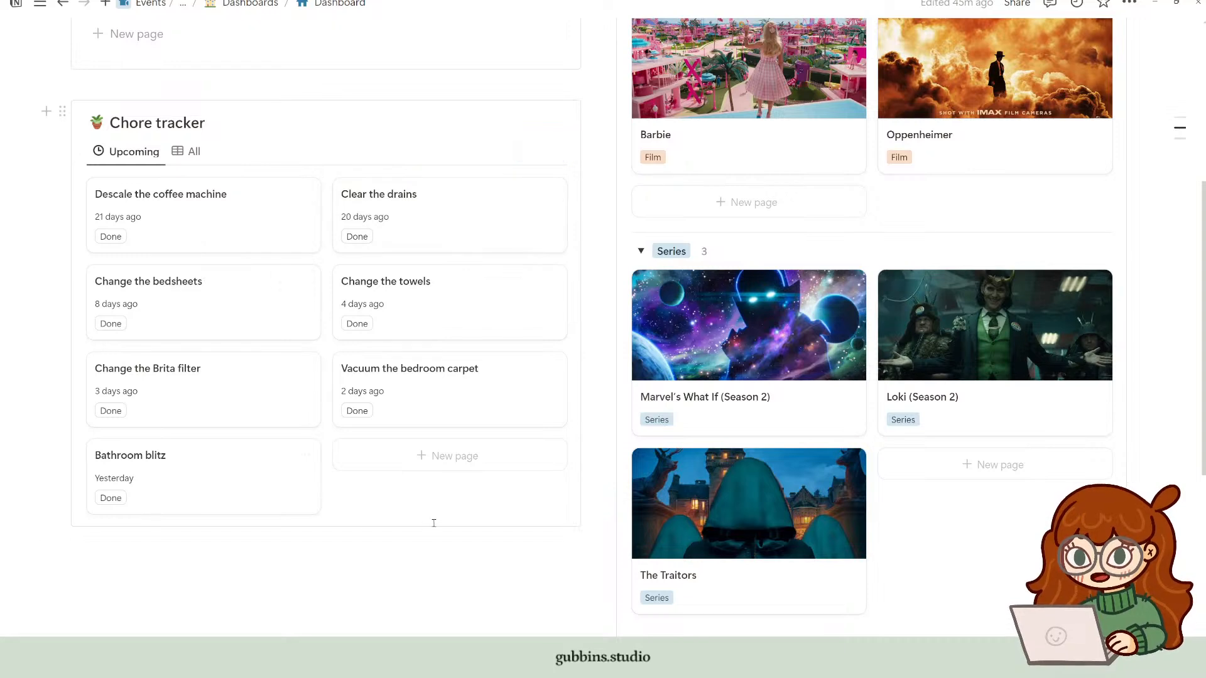
scroll(434, 524, "up", 3)
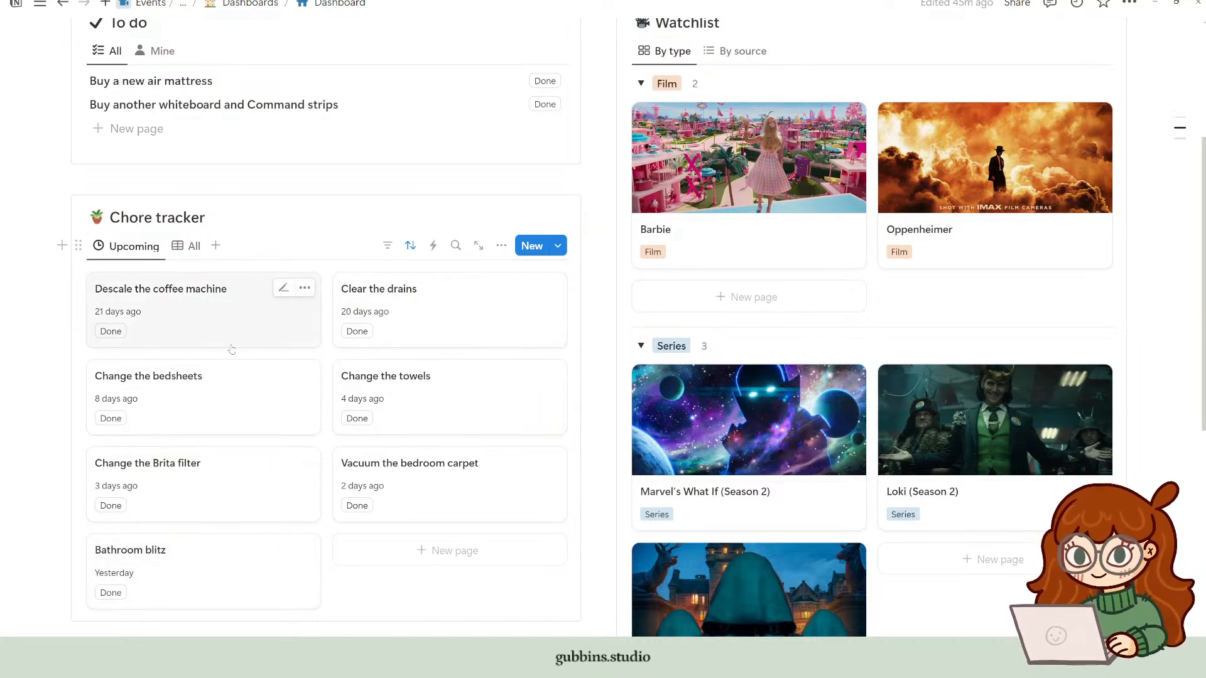
scroll(239, 429, "up", 4)
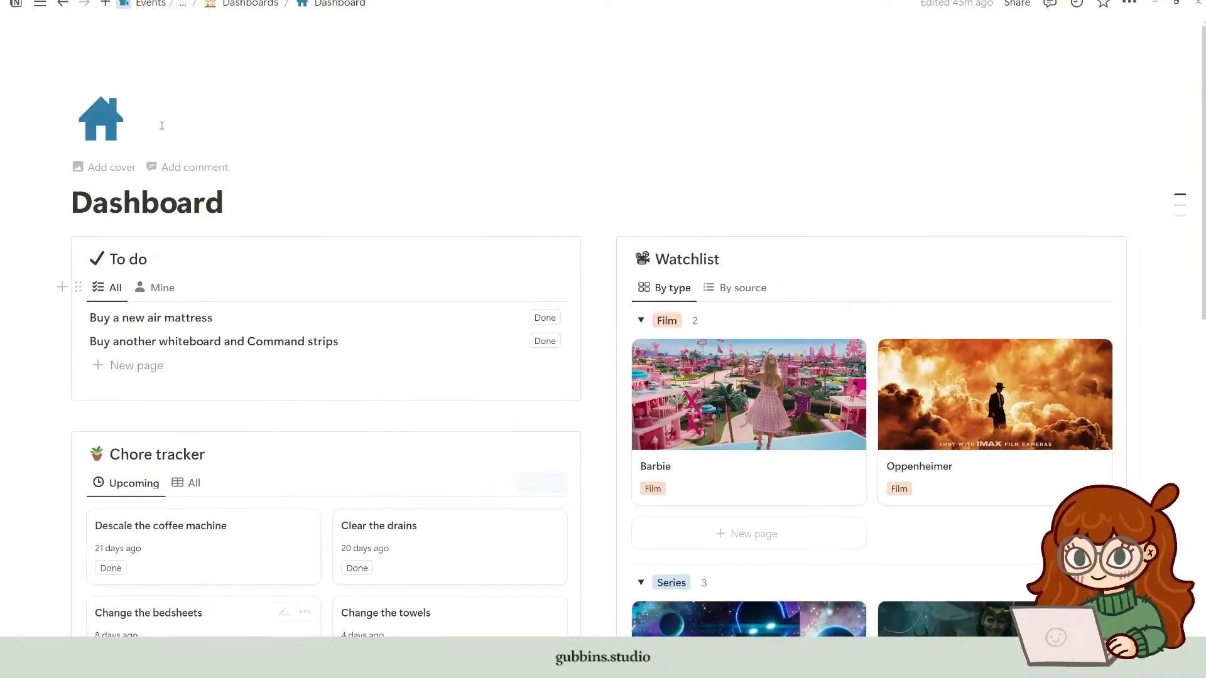
left_click(238, 9)
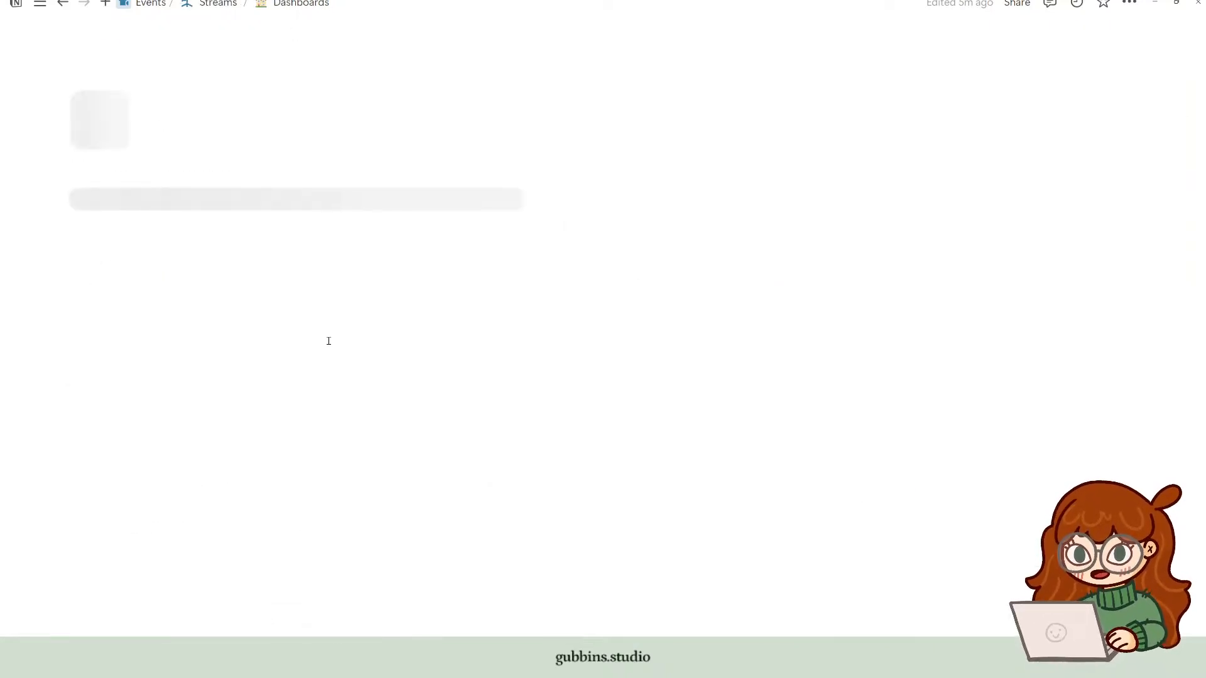
Step: Examine the chores table's remaining columns and the formula behind its Last updated words property
scroll(236, 459, "down", 3)
scroll(235, 459, "down", 4)
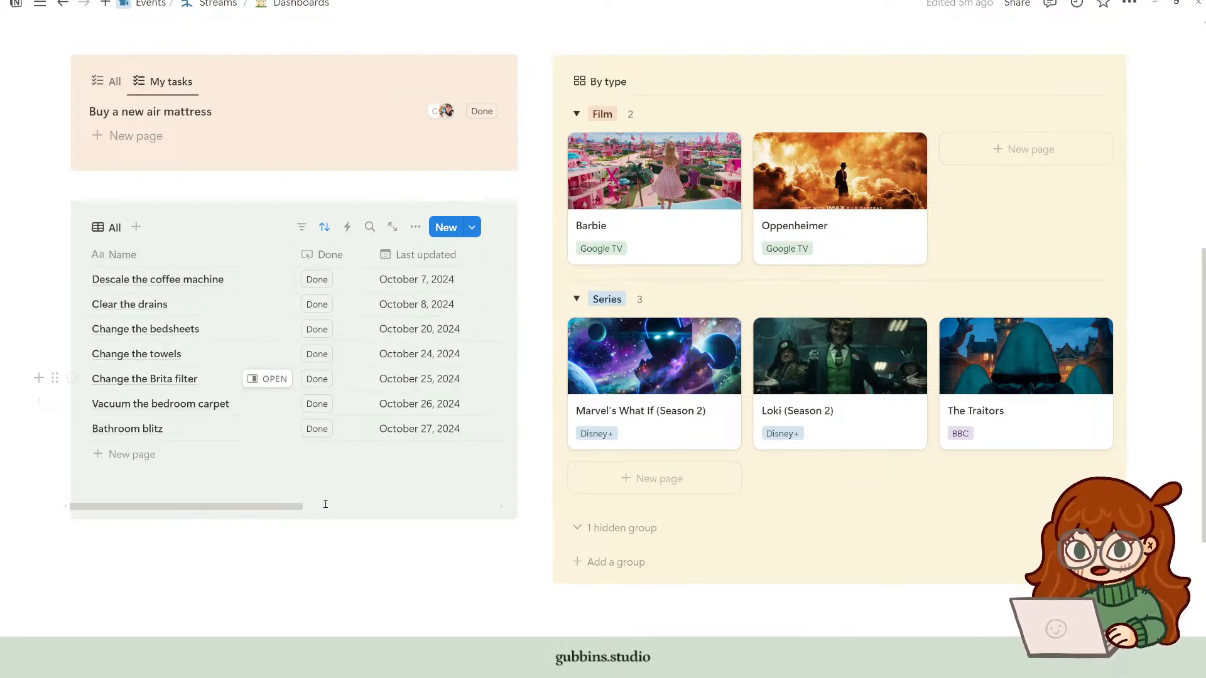
left_click_drag(282, 510, 398, 510)
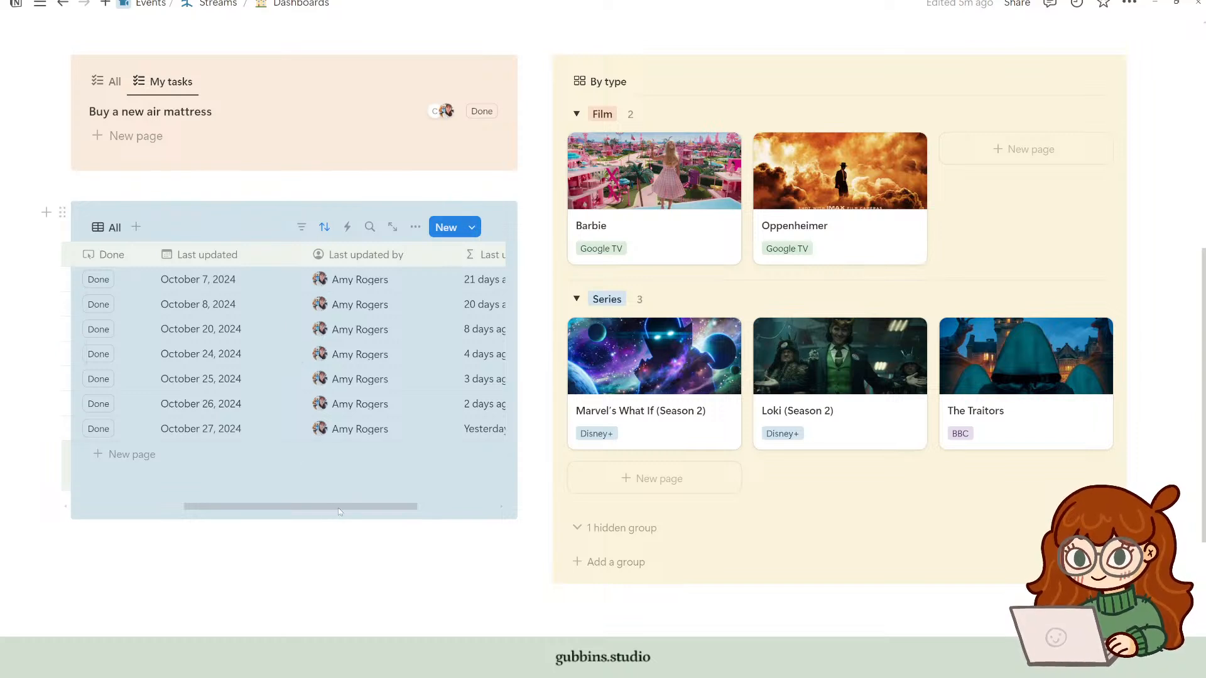
left_click_drag(337, 507, 388, 508)
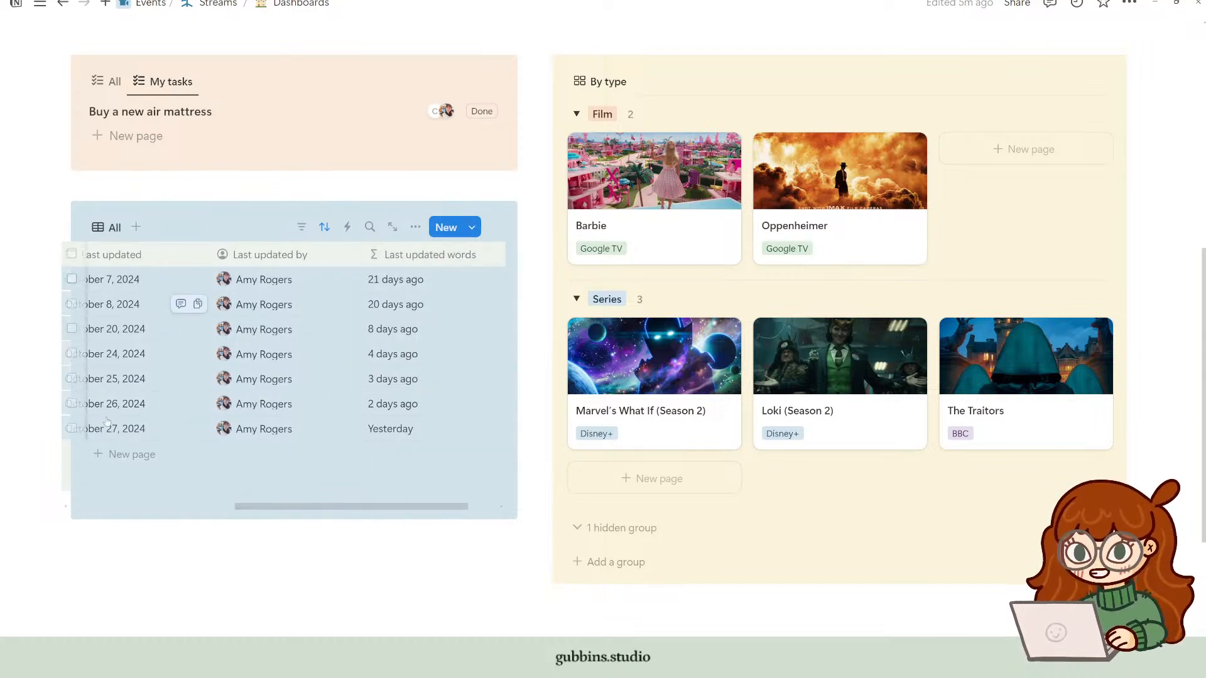
left_click(413, 255)
left_click(413, 313)
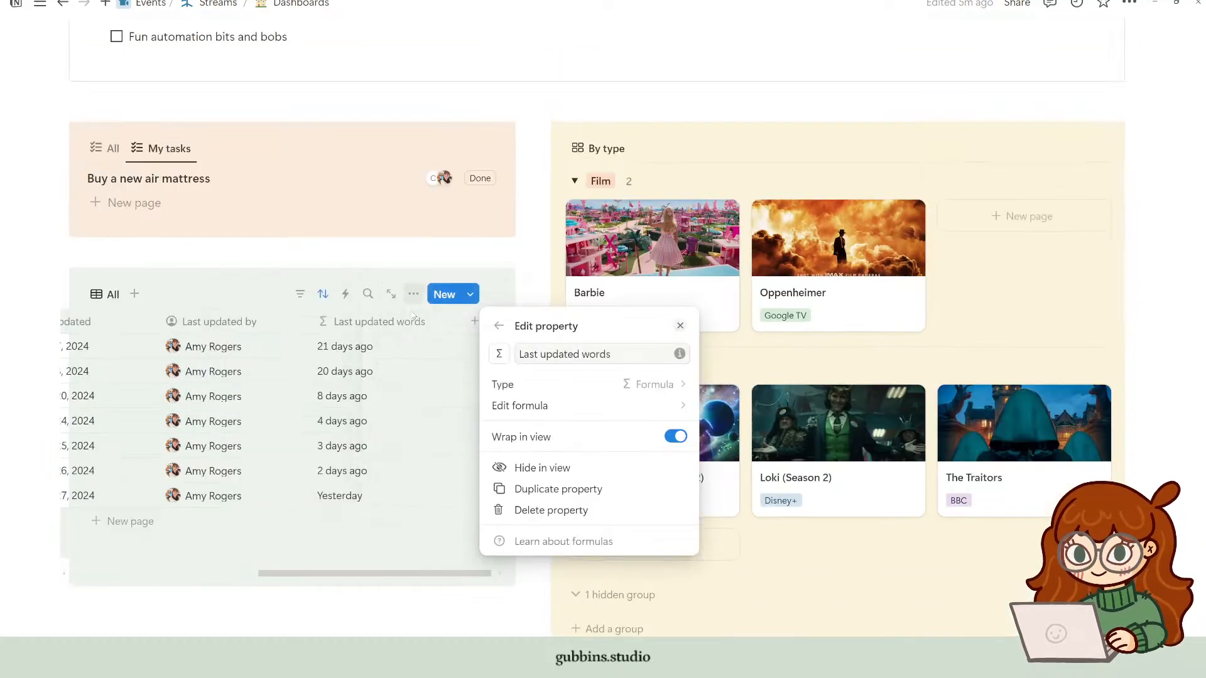
left_click(563, 405)
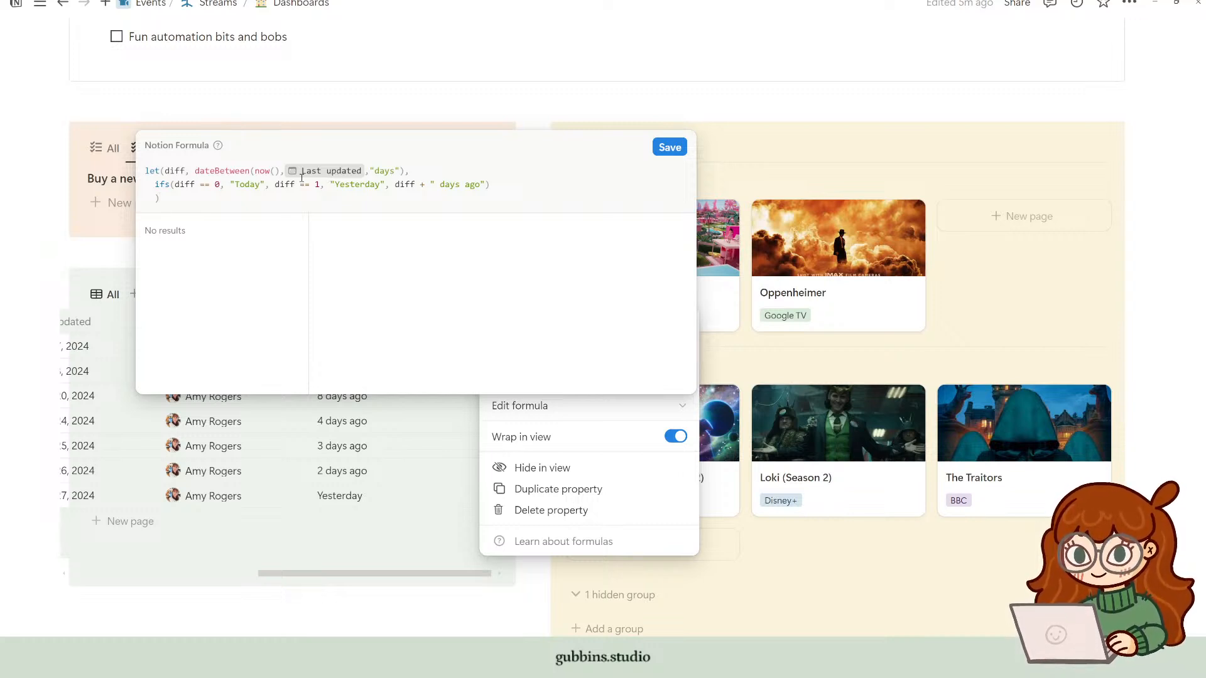
left_click(670, 149)
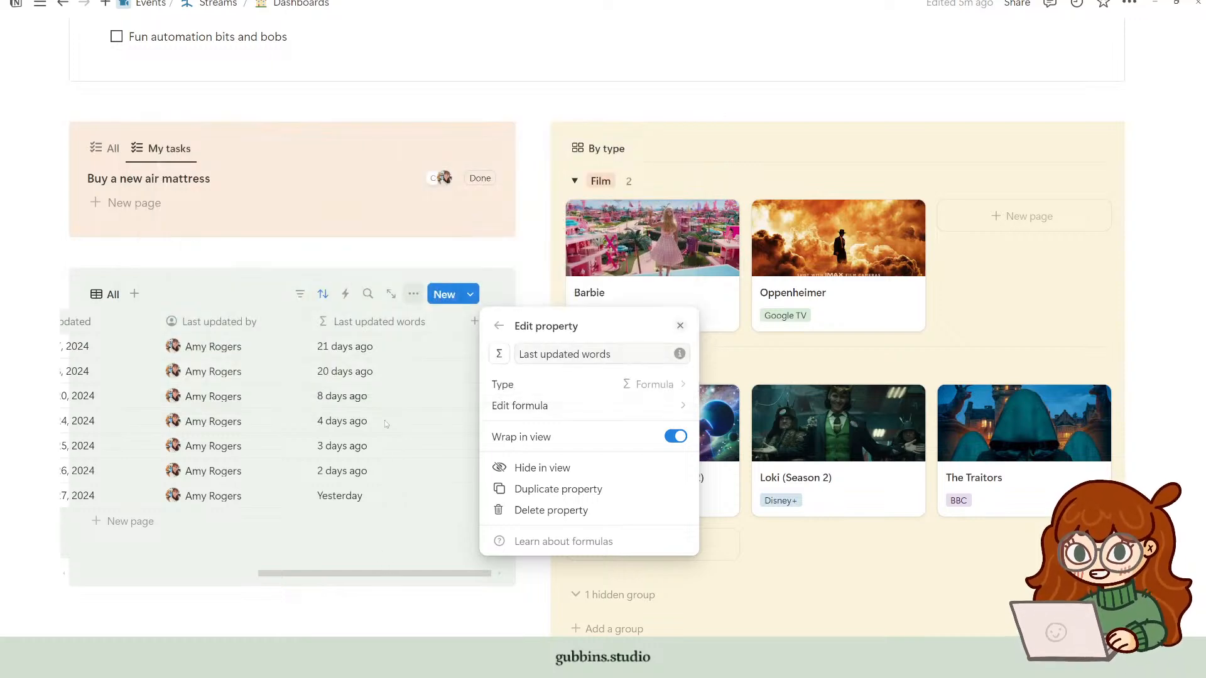
left_click(390, 569)
mouse_move(429, 576)
left_mouse_down()
mouse_move(315, 590)
mouse_move(416, 575)
left_mouse_up()
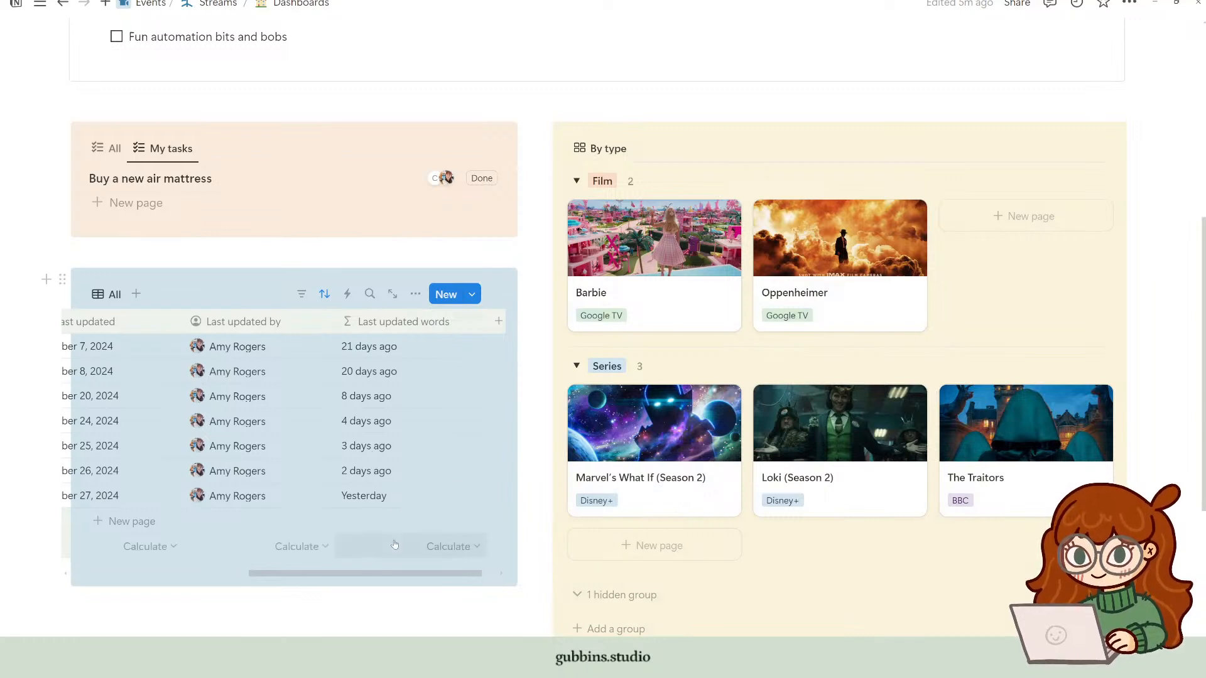
left_click_drag(419, 574, 230, 576)
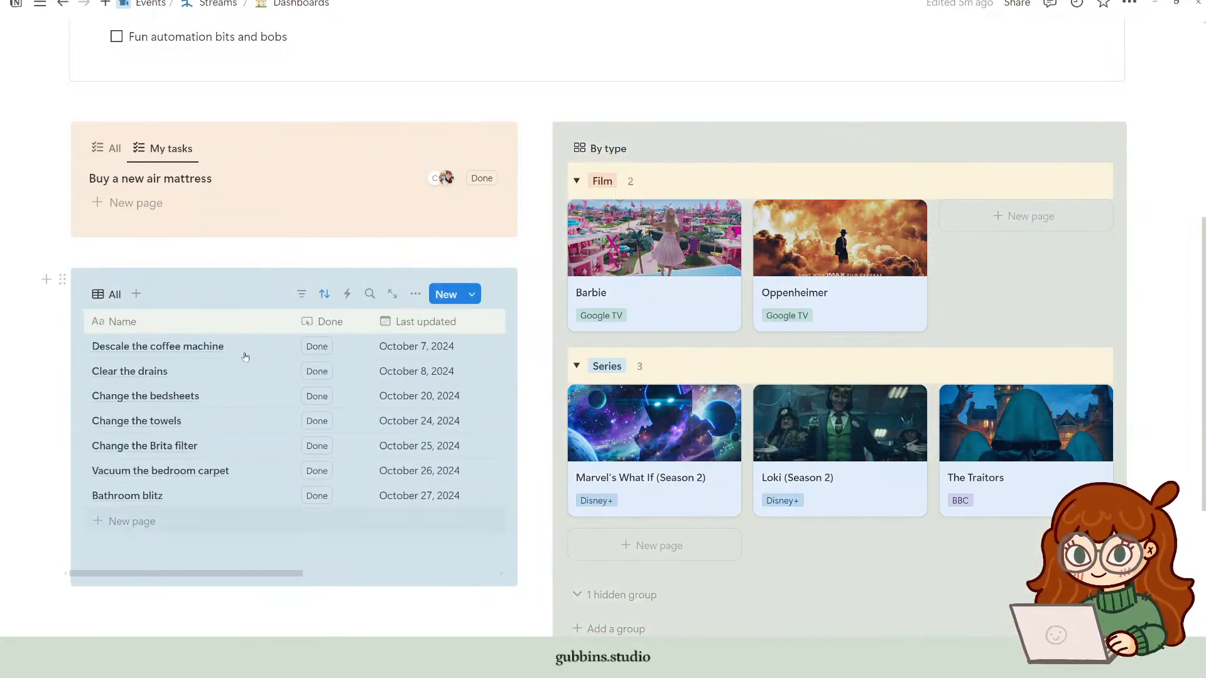
left_click(390, 598)
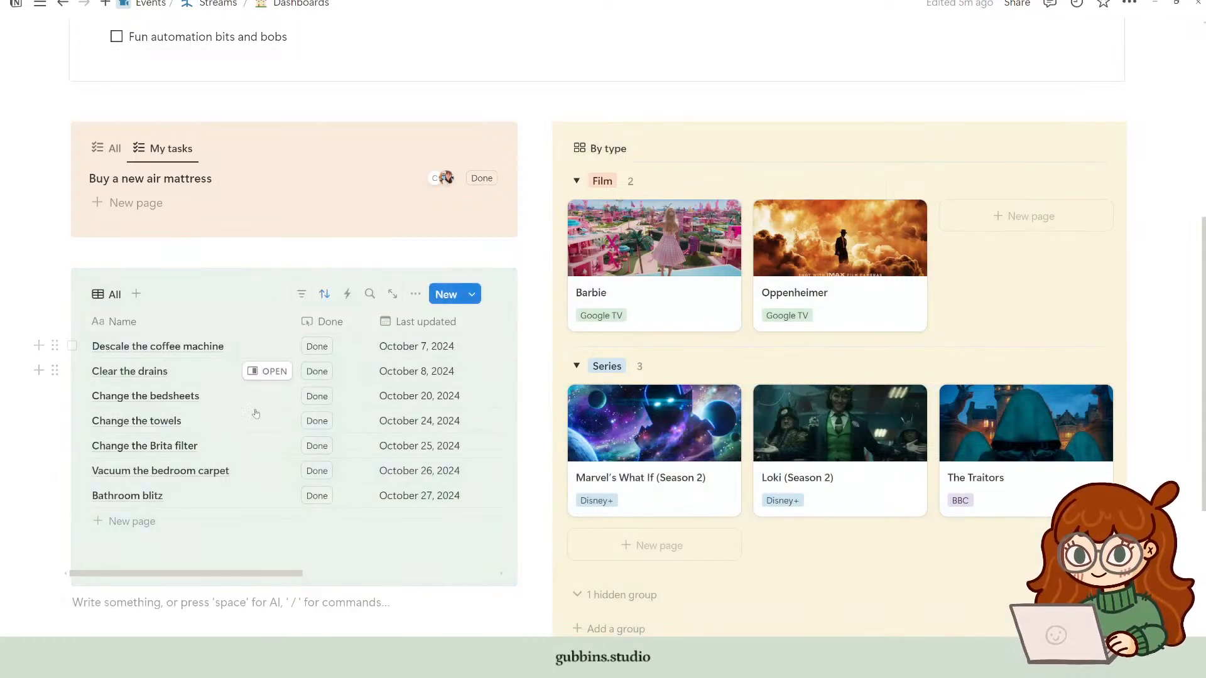
Step: Switch the chores database's All view to a Gallery layout with Card preview set to None
left_click(415, 295)
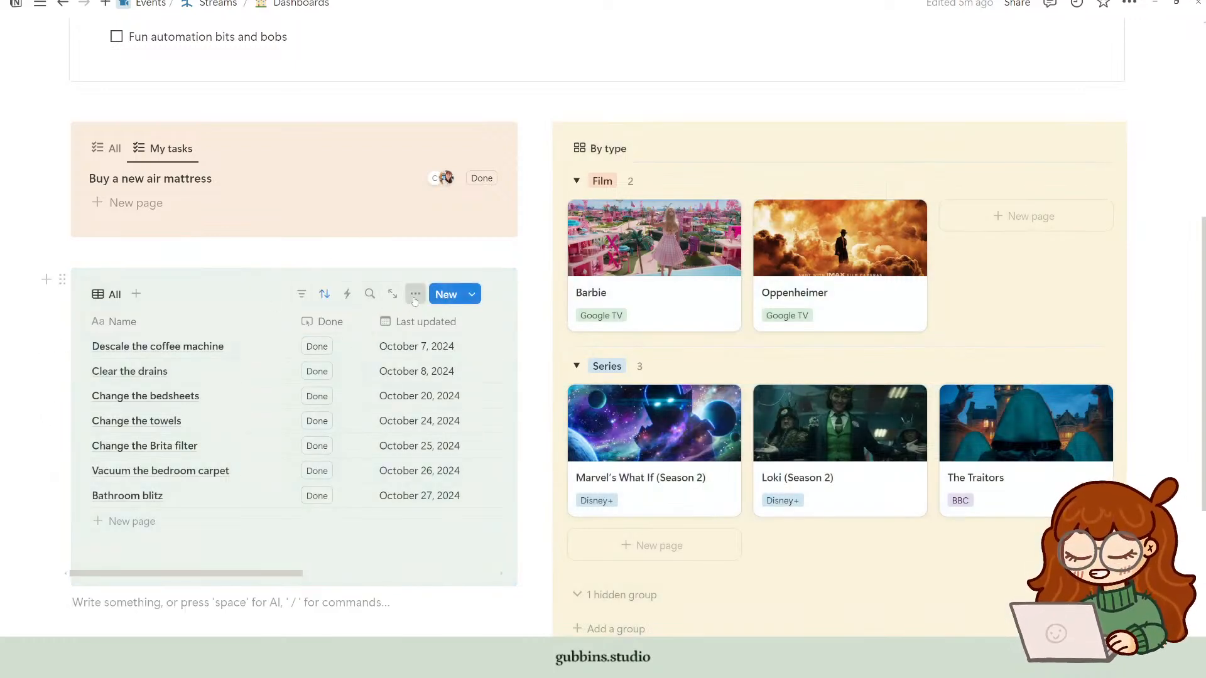
left_click(600, 361)
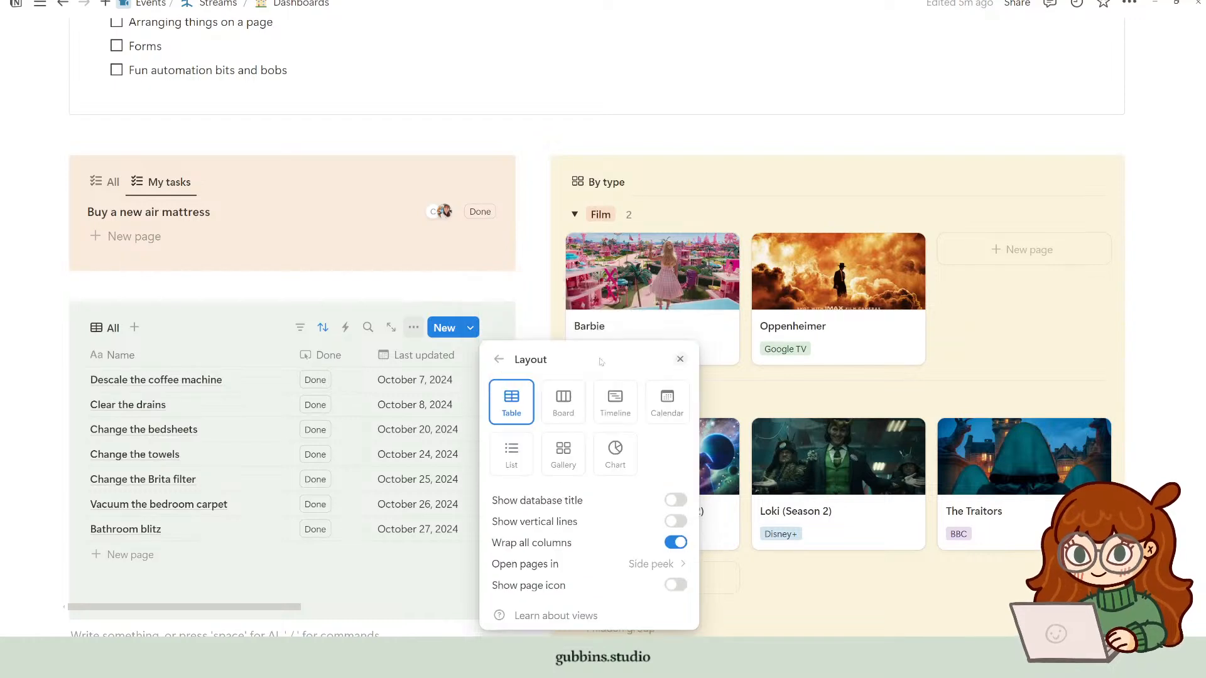
left_click(568, 461)
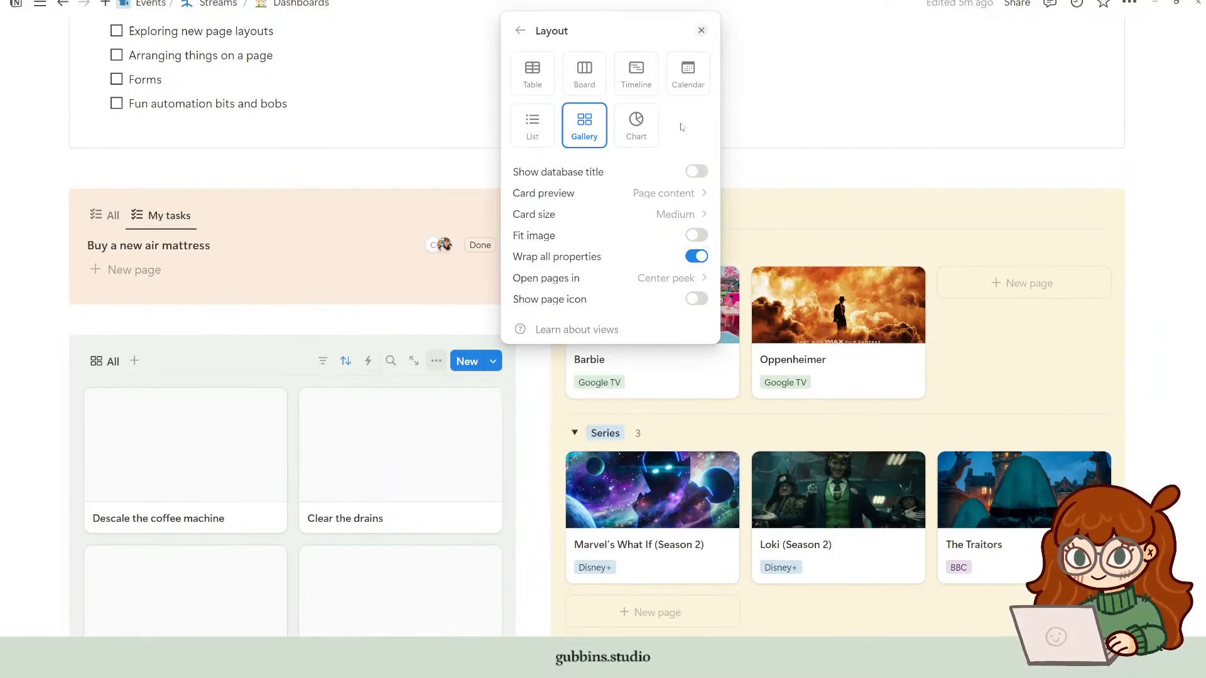
left_click(695, 194)
left_click(575, 219)
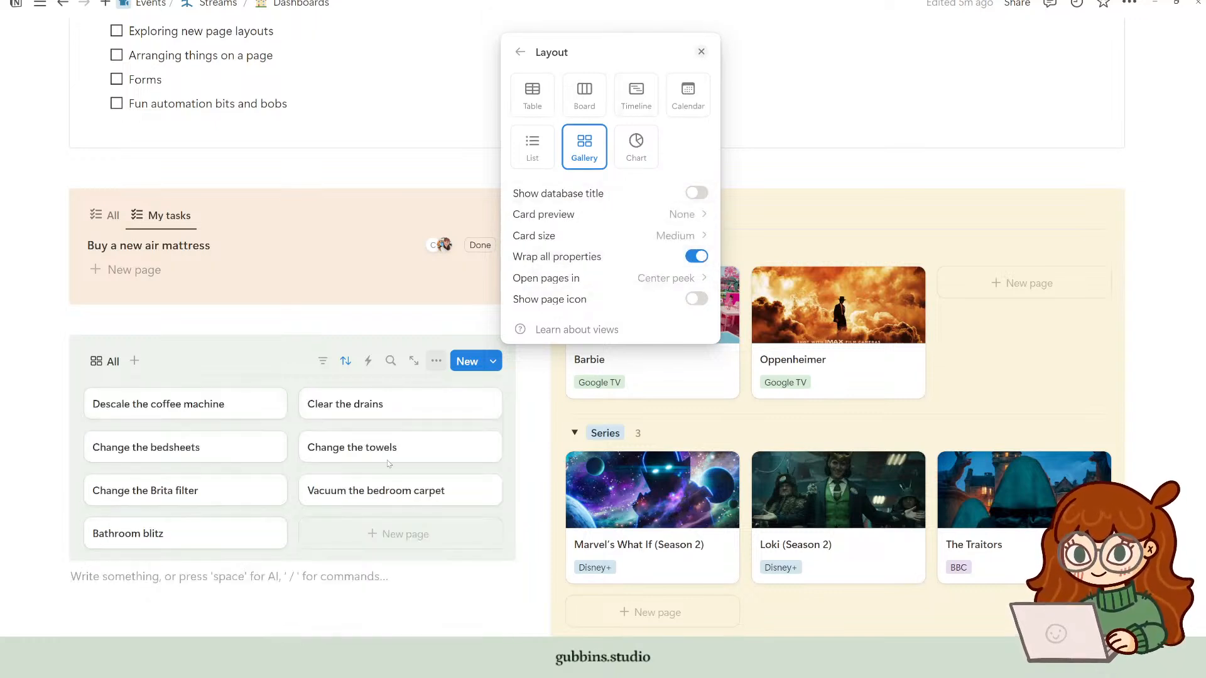
Step: Show the Last updated words and Done properties on the cards of the chores gallery
left_click(520, 52)
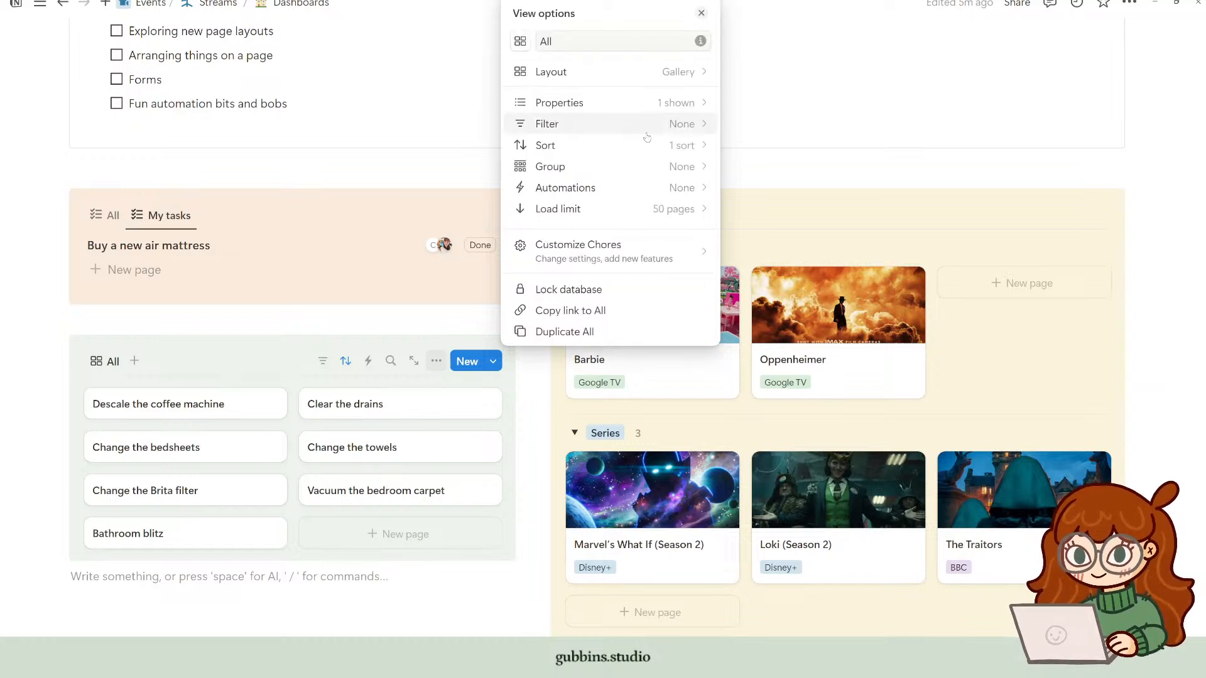
left_click(691, 104)
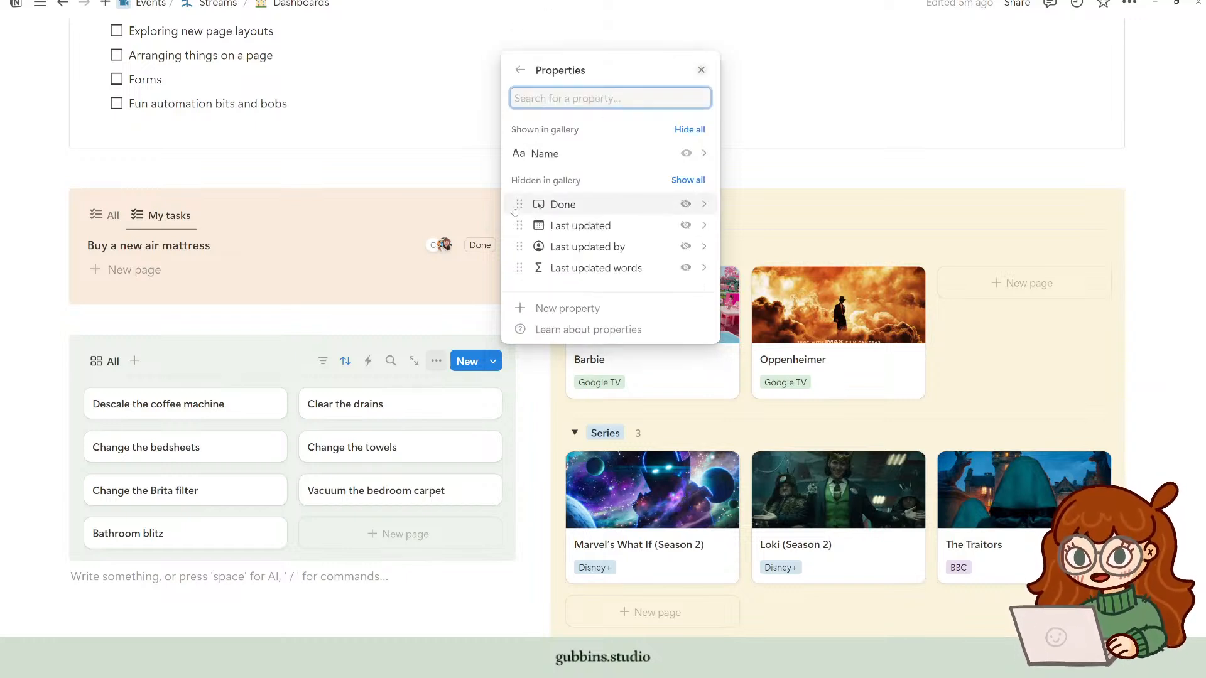
left_click(686, 268)
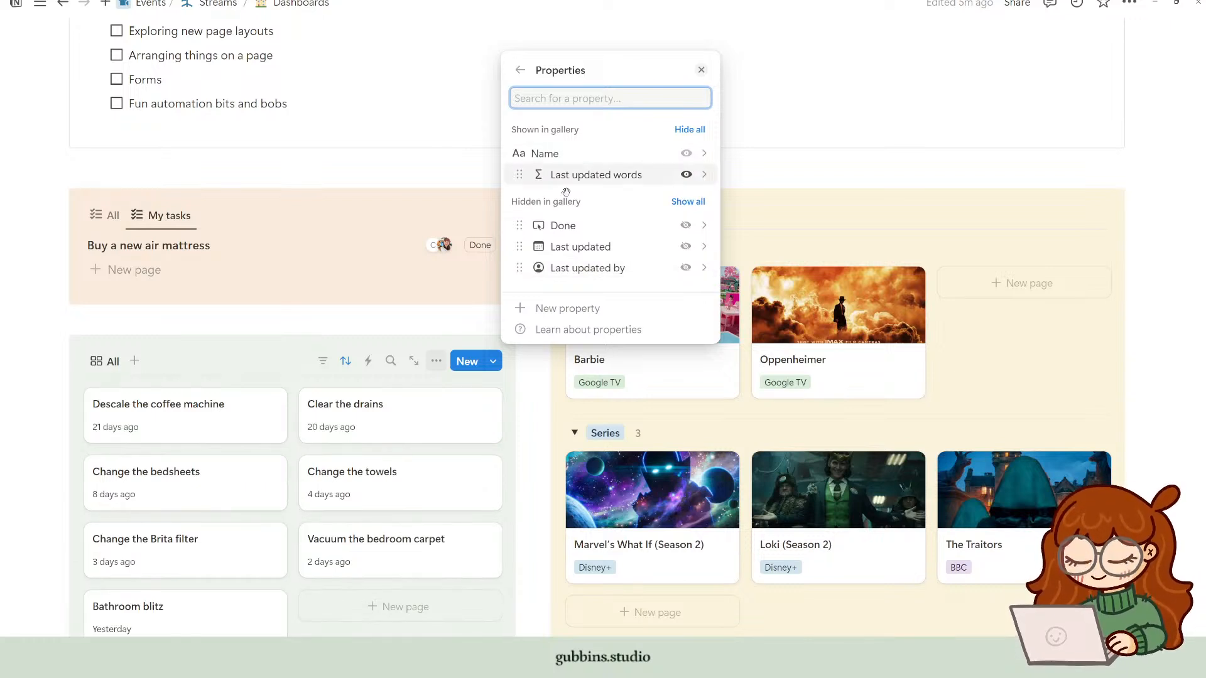
left_click(686, 225)
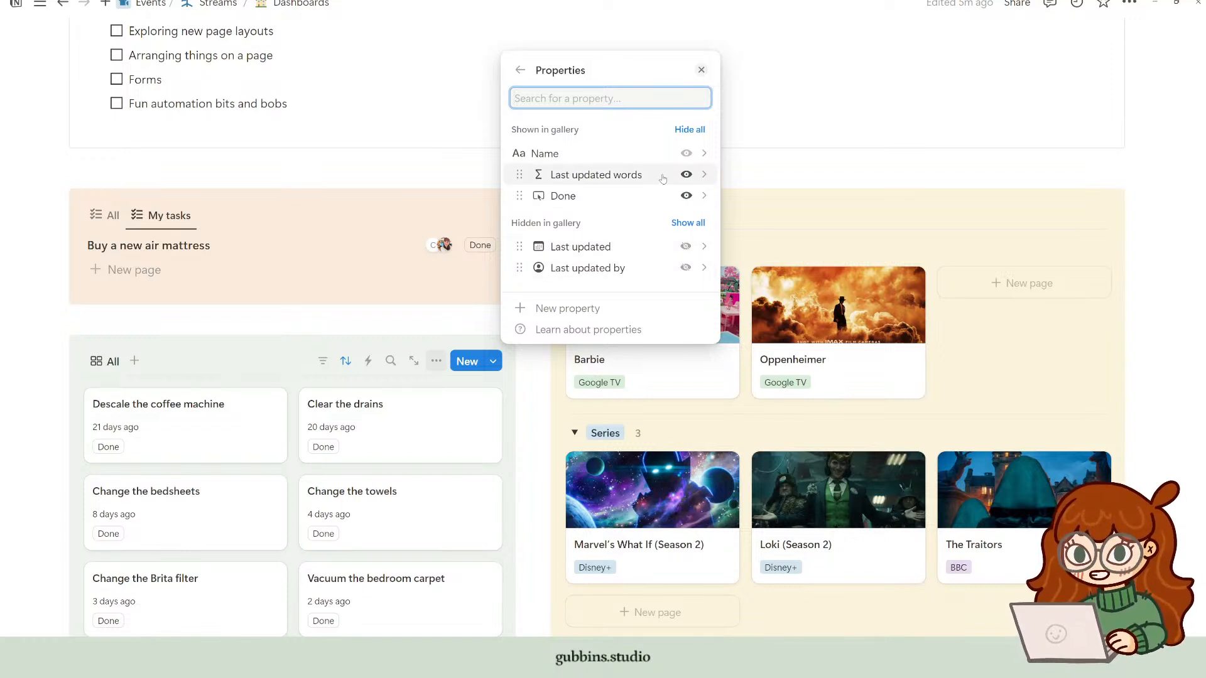
Step: Replace Last updated words with the Last updated date on the chore cards and place it above Done
left_click(686, 174)
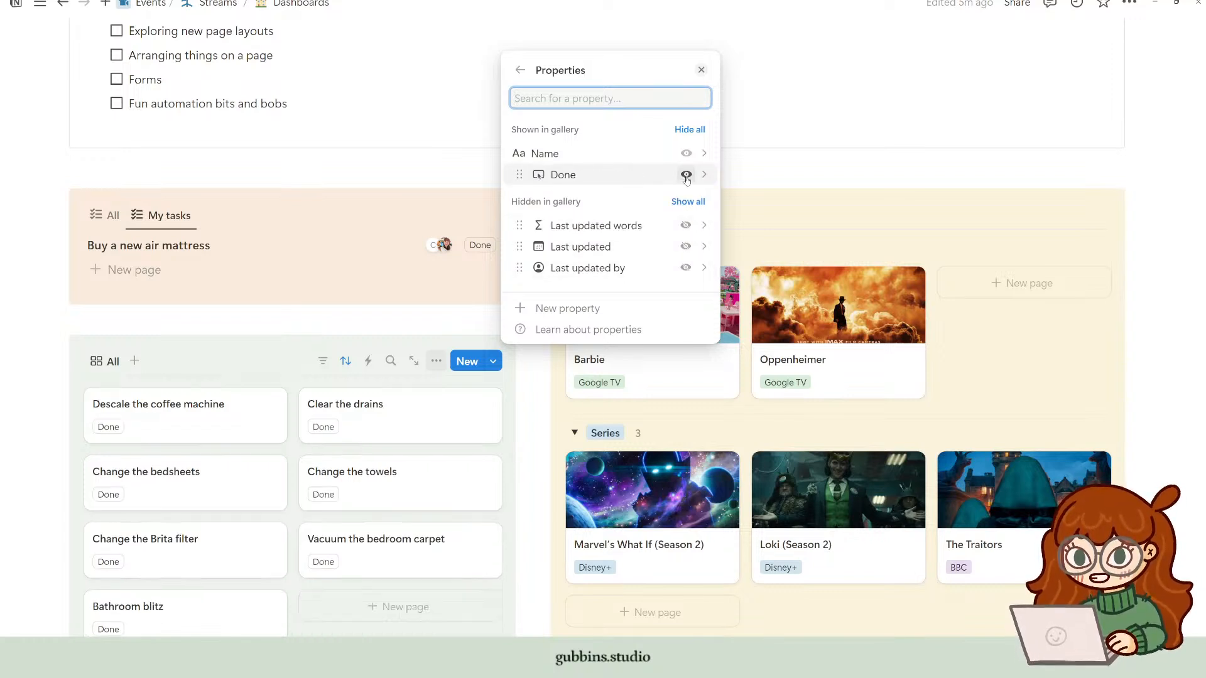
left_click(686, 248)
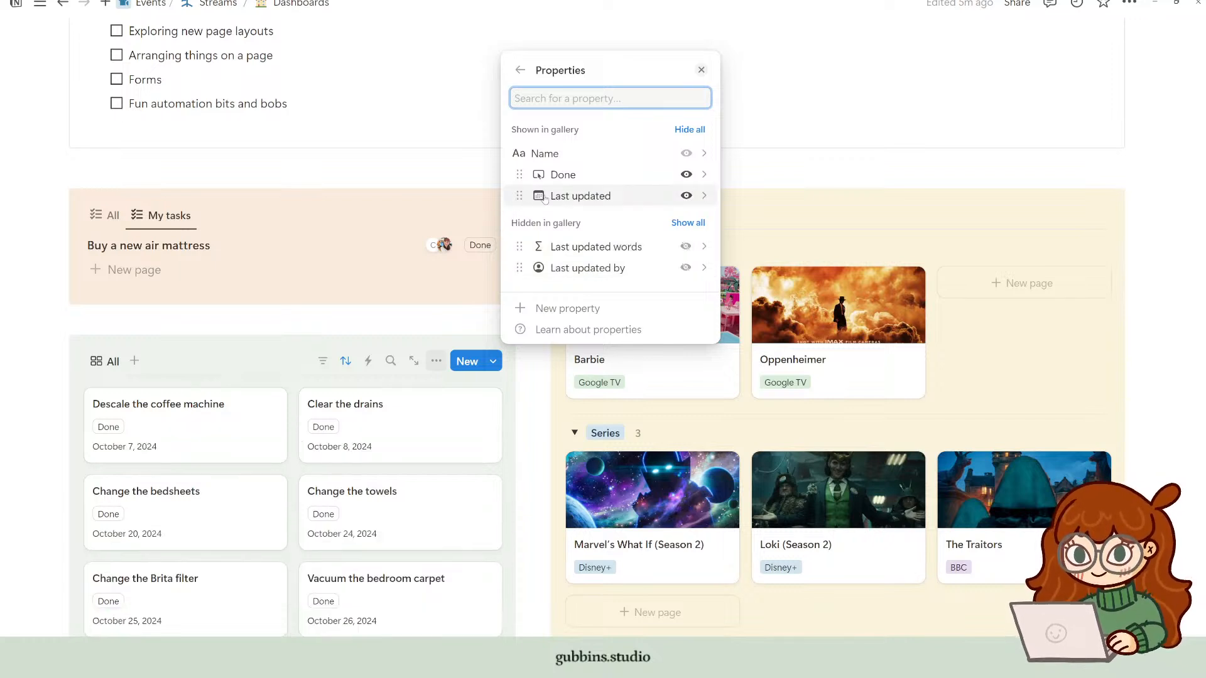
left_click_drag(520, 196, 519, 174)
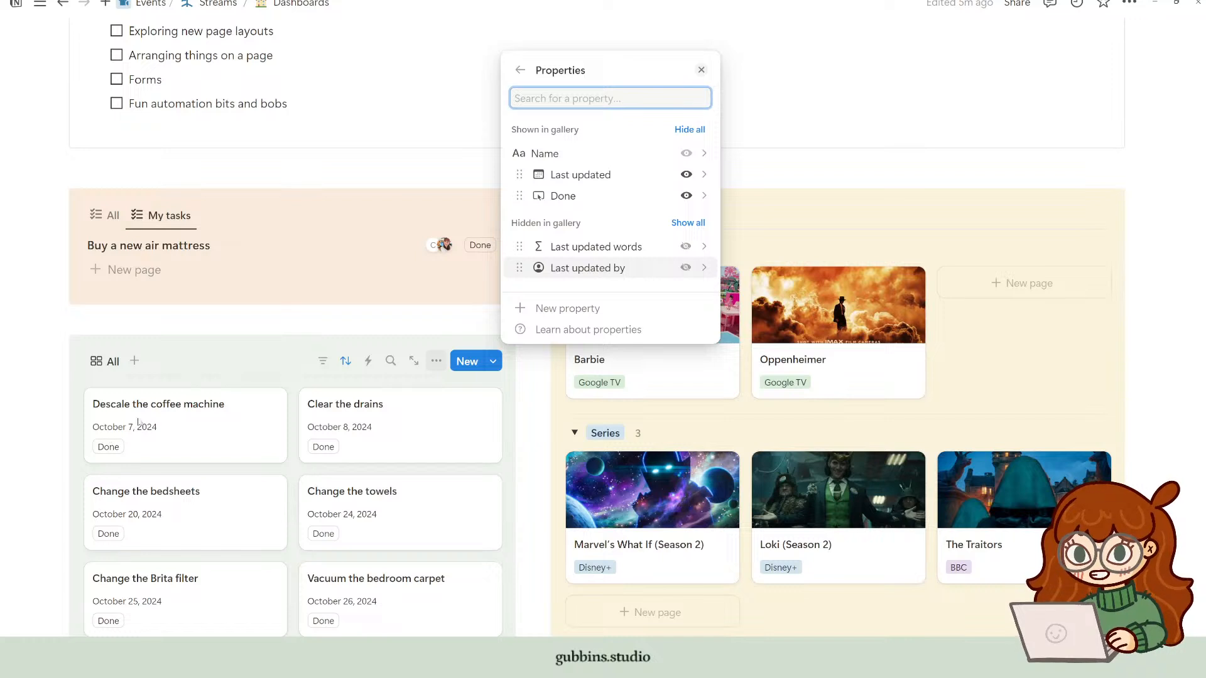
Step: Hide the Last updated date on the chore cards and show Last updated words above Done instead
left_click(687, 175)
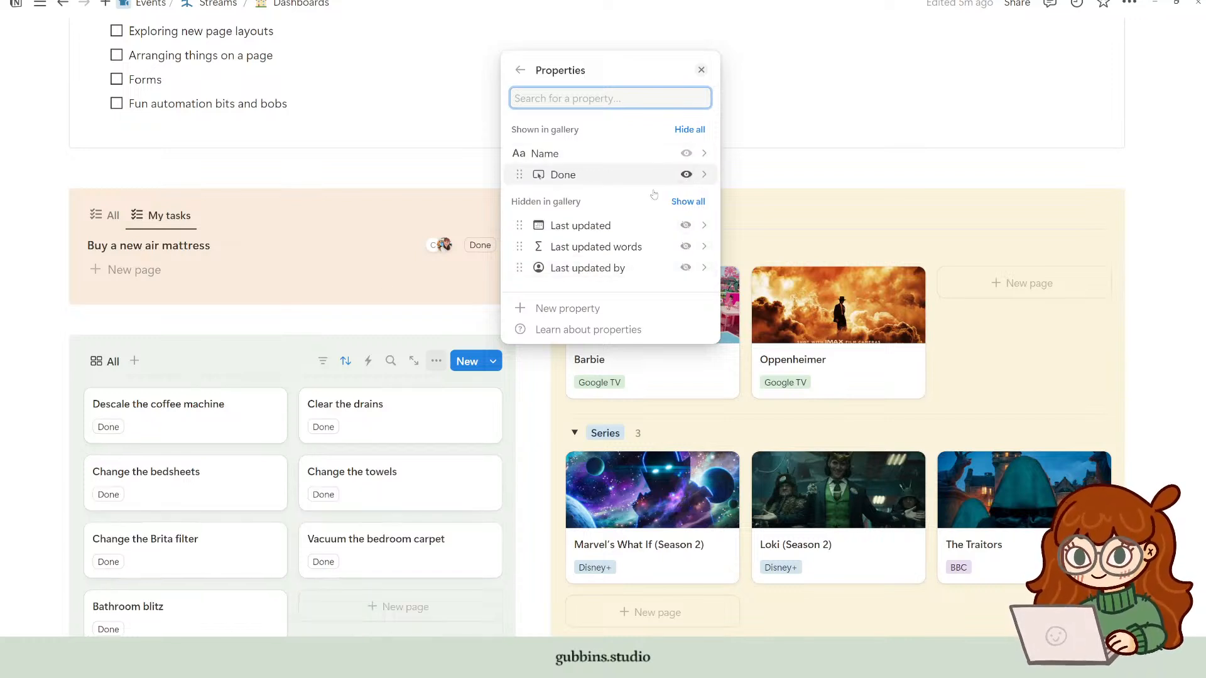
left_click(685, 247)
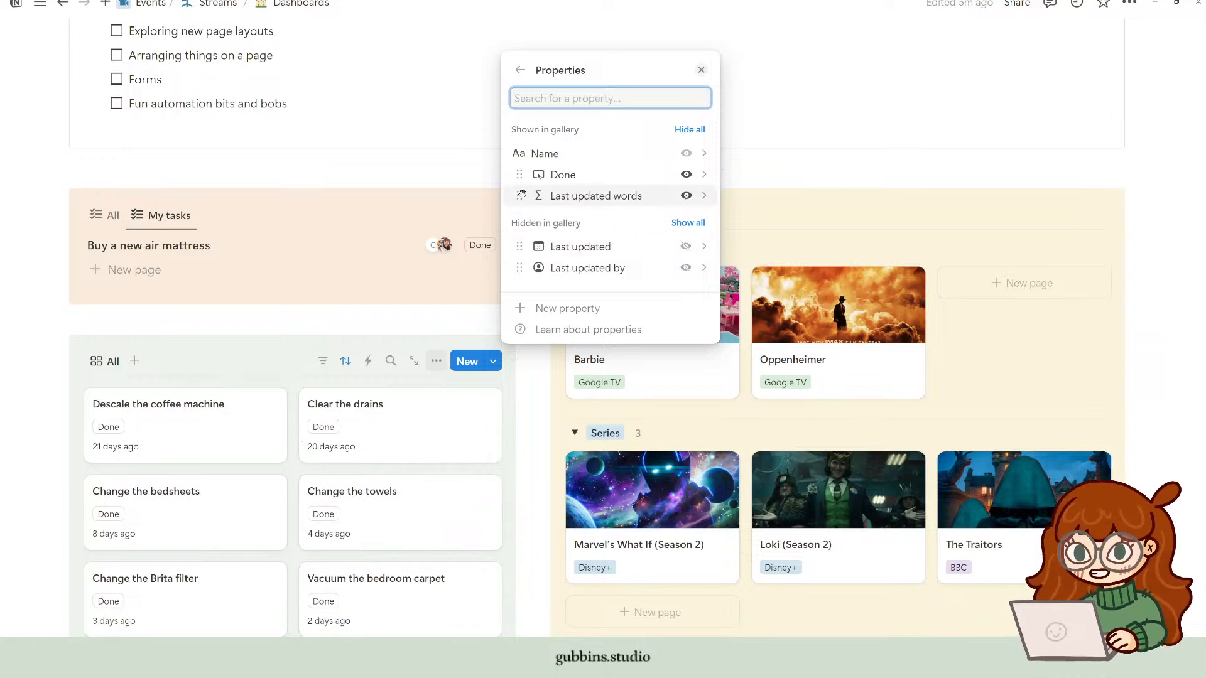
left_click_drag(520, 195, 522, 174)
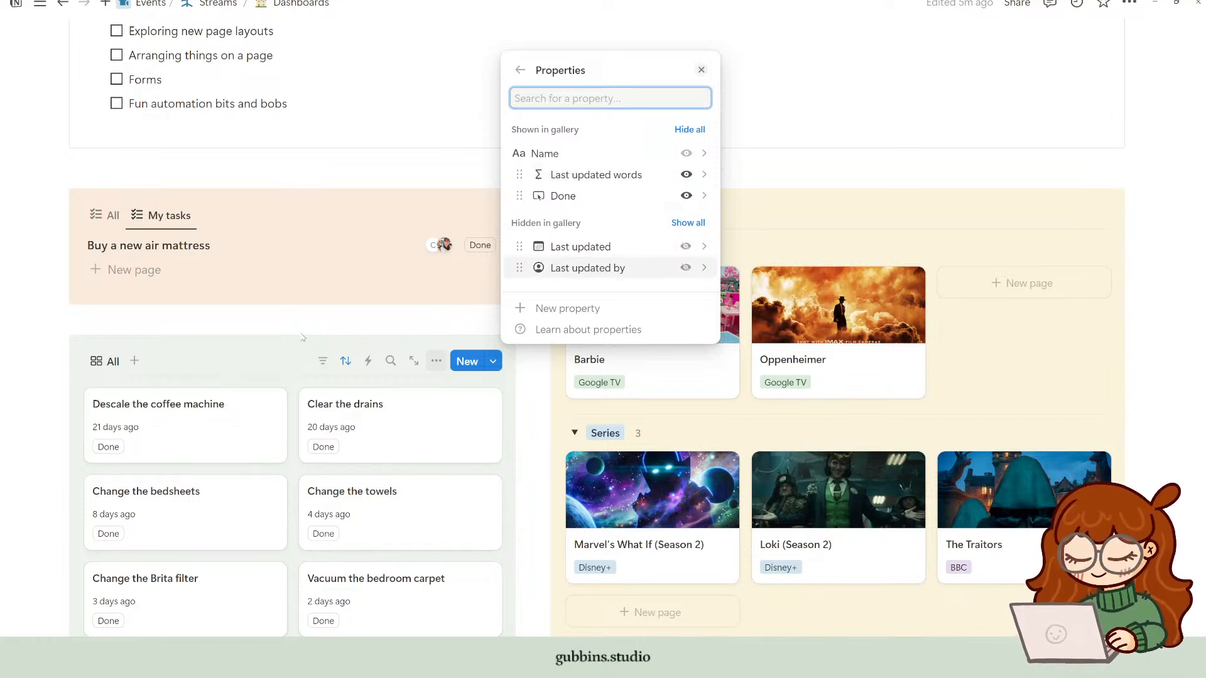
left_click(702, 69)
Step: Inspect the automation behind the Done button on the Clear the drains chore page, leaving its settings as they are
scroll(377, 465, "down", 3)
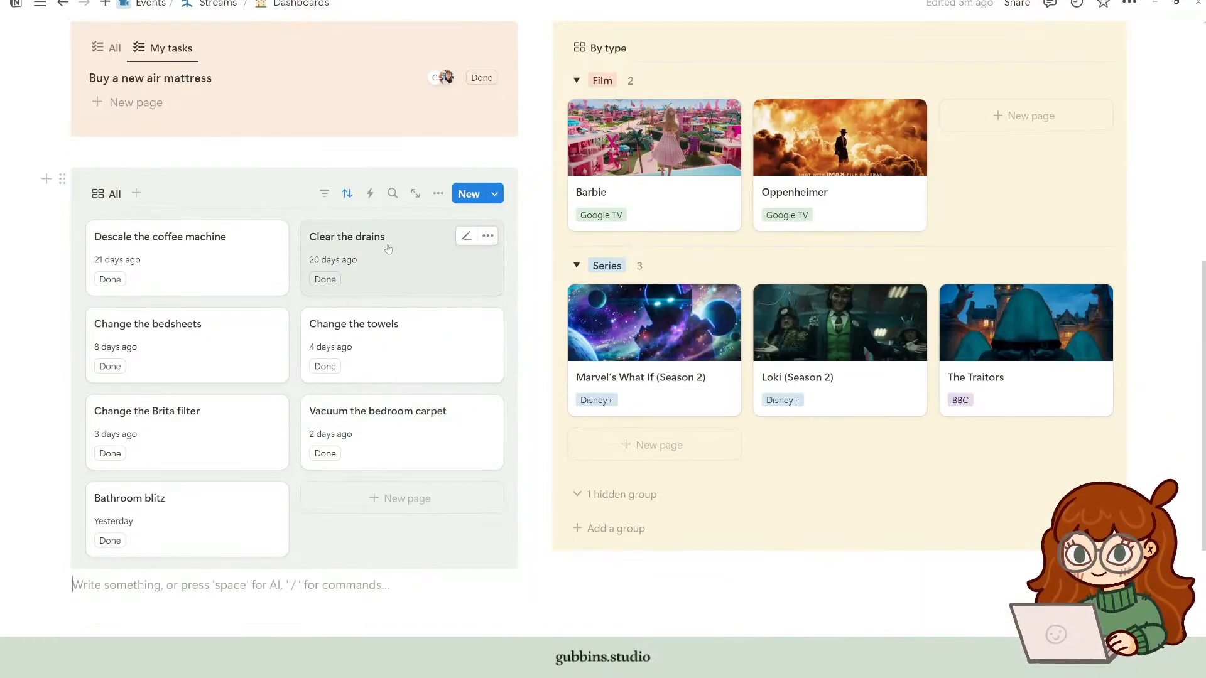
left_click(420, 258)
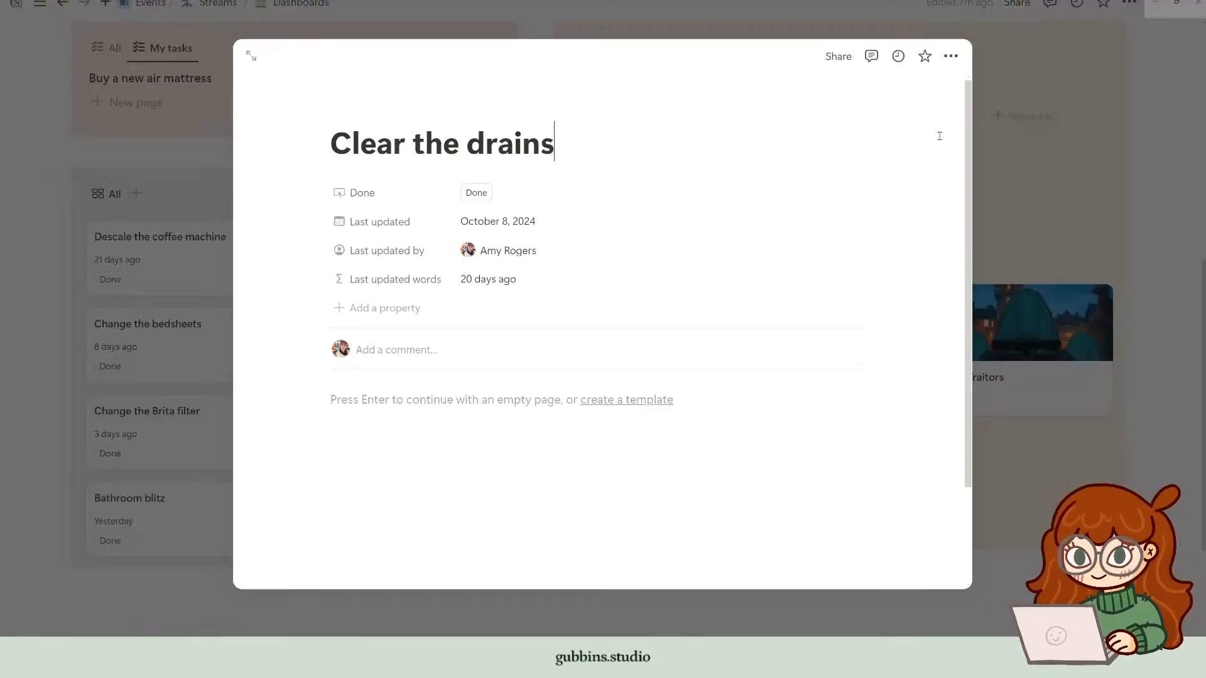
left_click(369, 192)
left_click(399, 245)
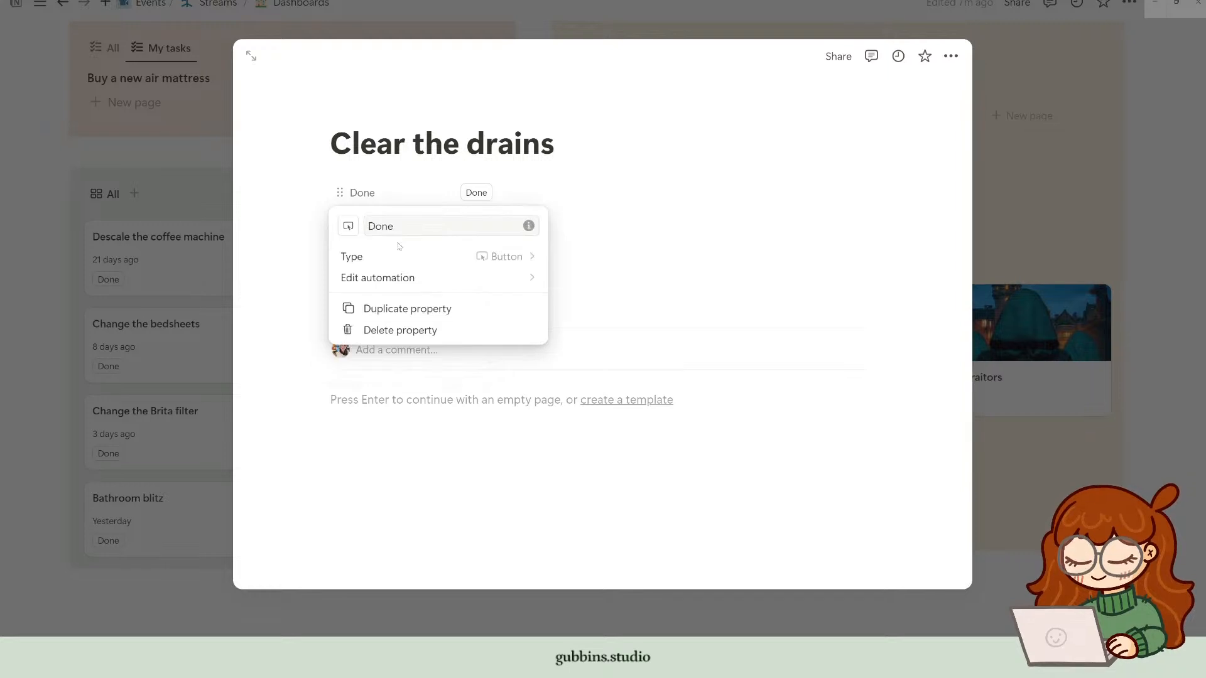
left_click(454, 279)
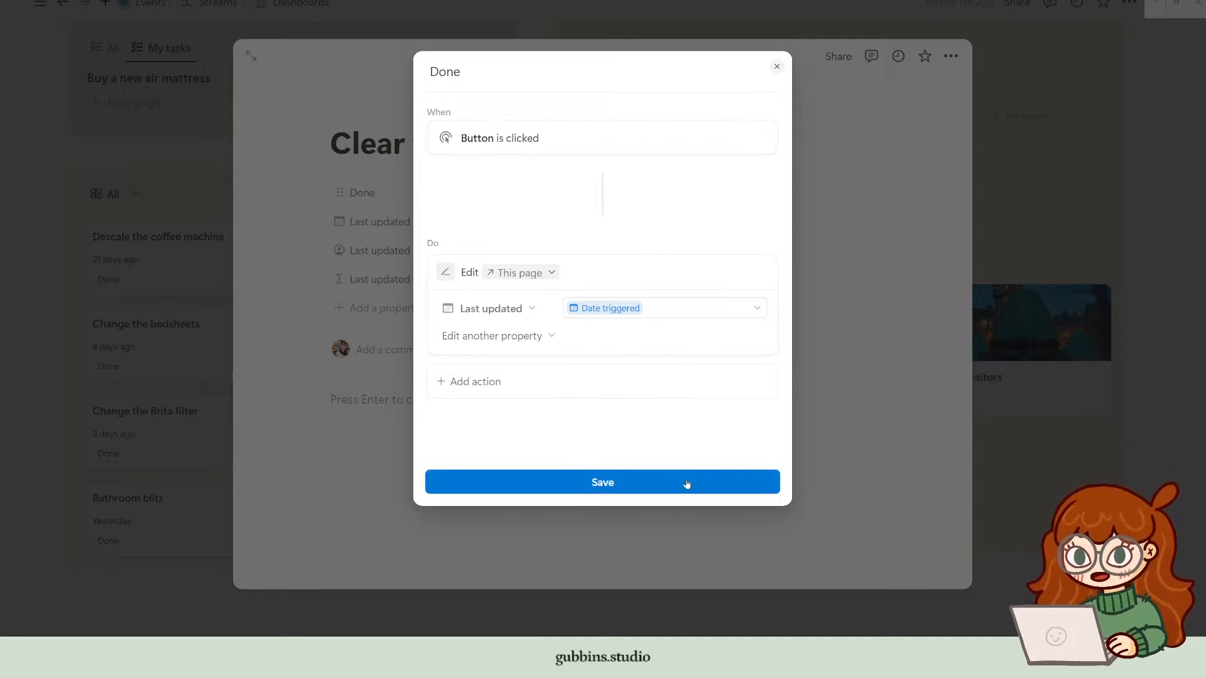
left_click(653, 487)
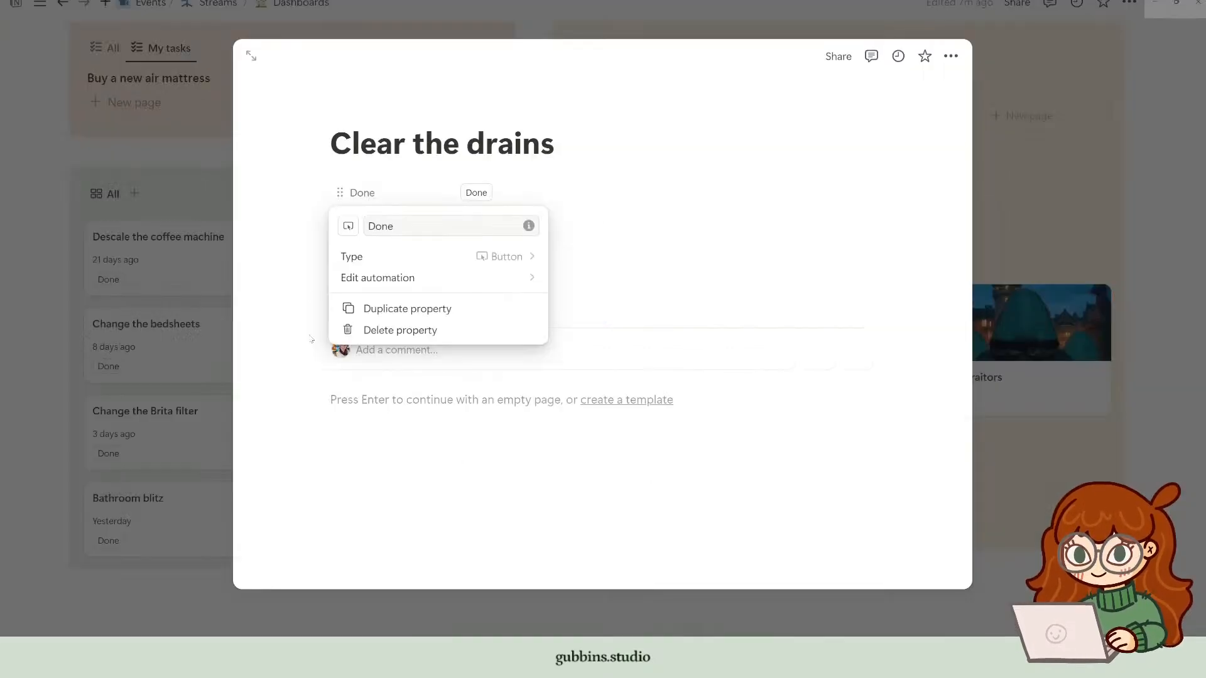
left_click(1047, 120)
left_click(1015, 202)
Step: Mark the Clear the drains chore as done from its gallery card
scroll(392, 397, "up", 5)
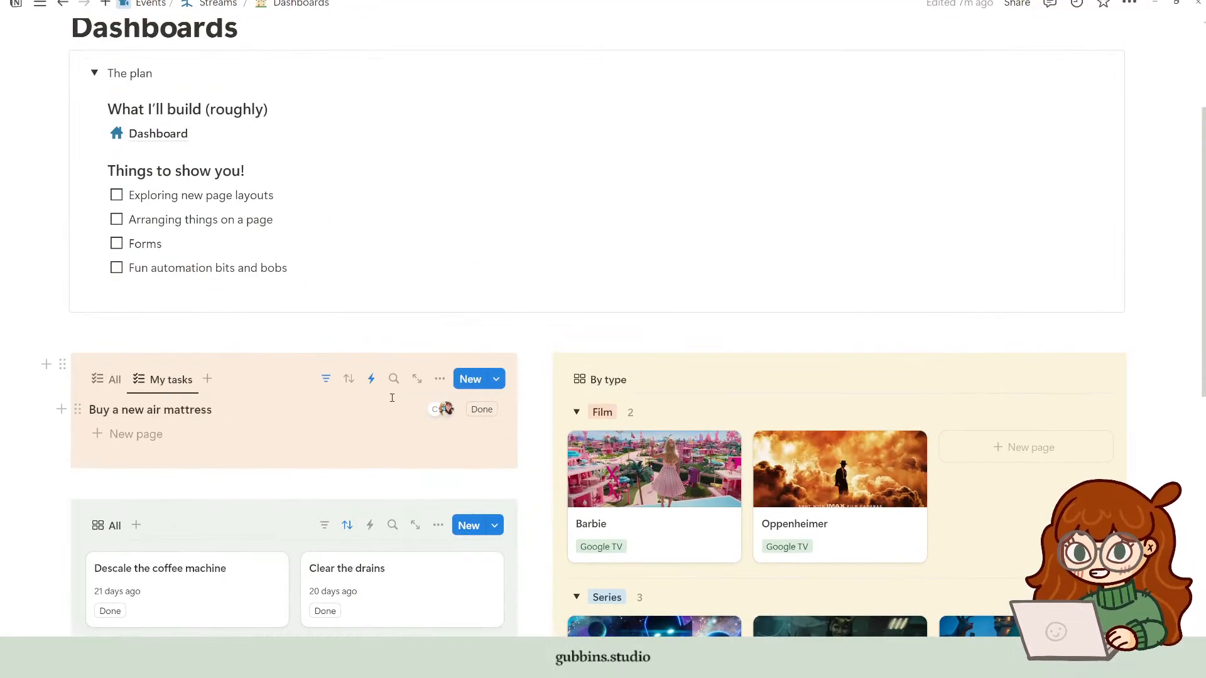
scroll(392, 397, "down", 5)
scroll(391, 451, "up", 3)
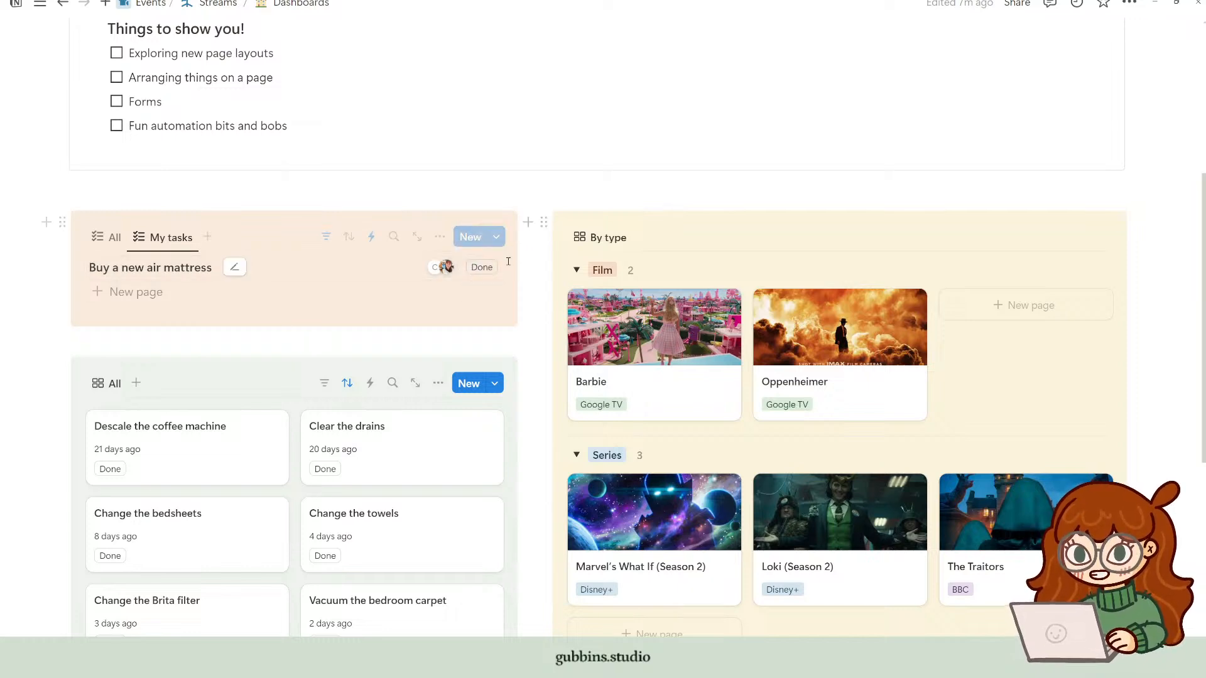
scroll(131, 406, "down", 3)
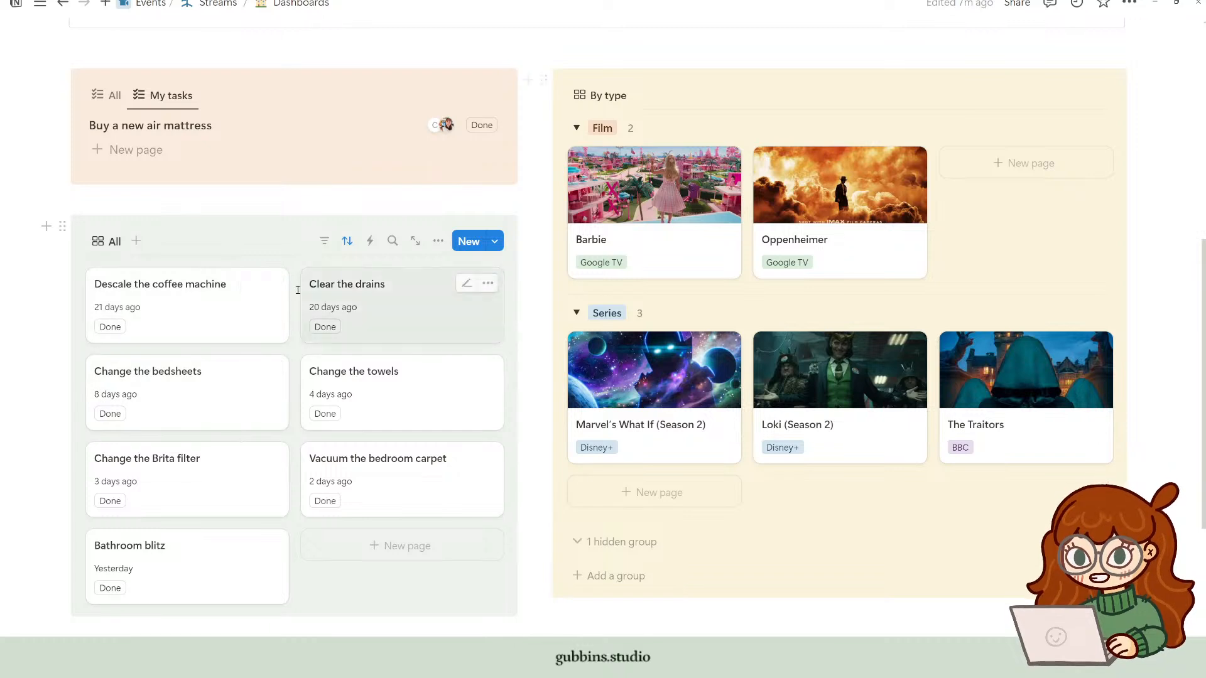
left_click(325, 327)
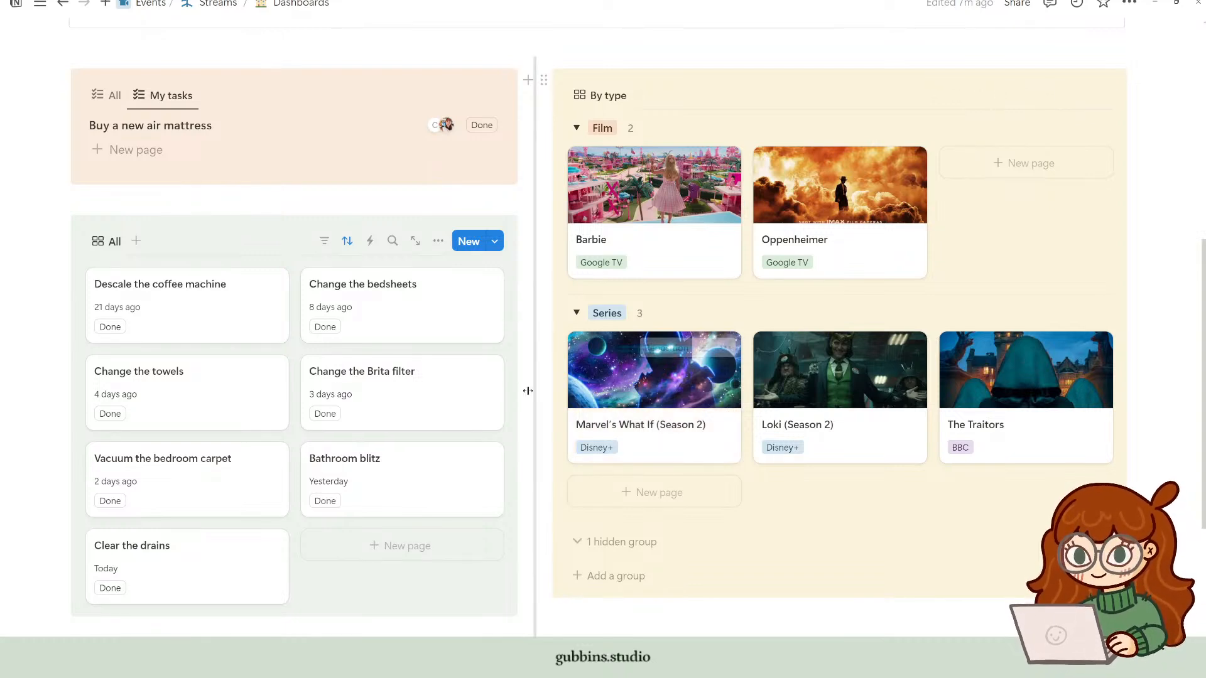
Step: Compare the finished callouts with the example Dashboard page and return to the Dashboards page
scroll(534, 399, "up", 3)
scroll(533, 398, "up", 4)
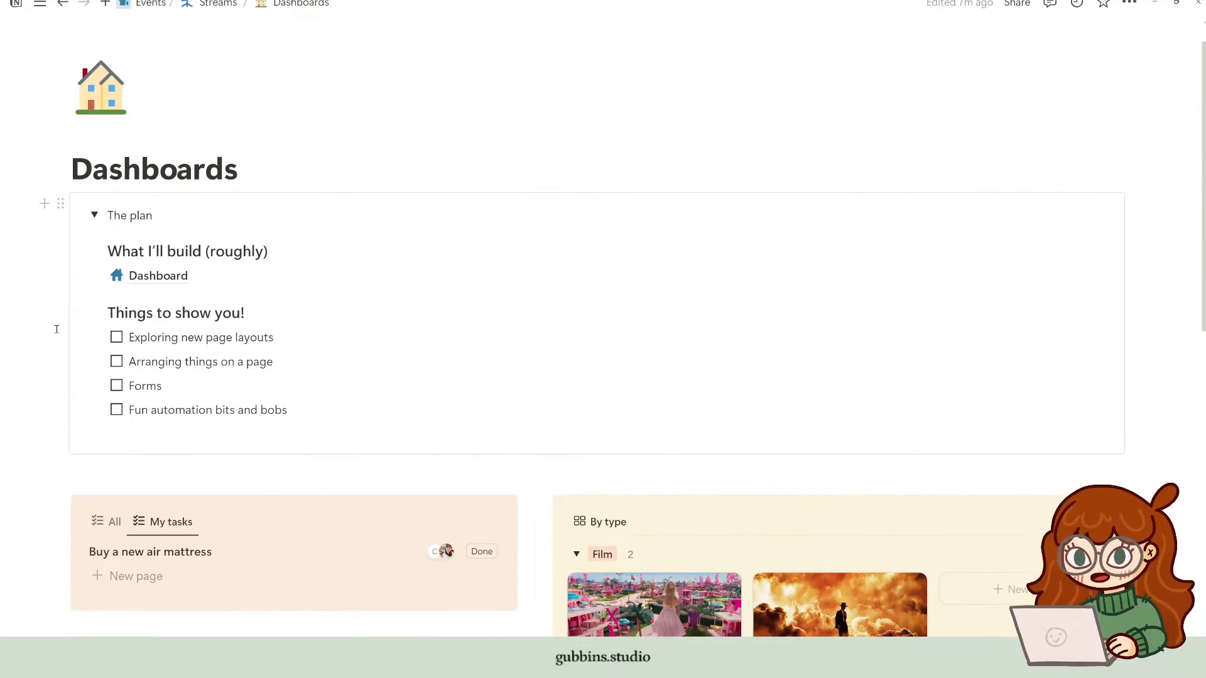
scroll(454, 348, "down", 6)
scroll(390, 287, "up", 4)
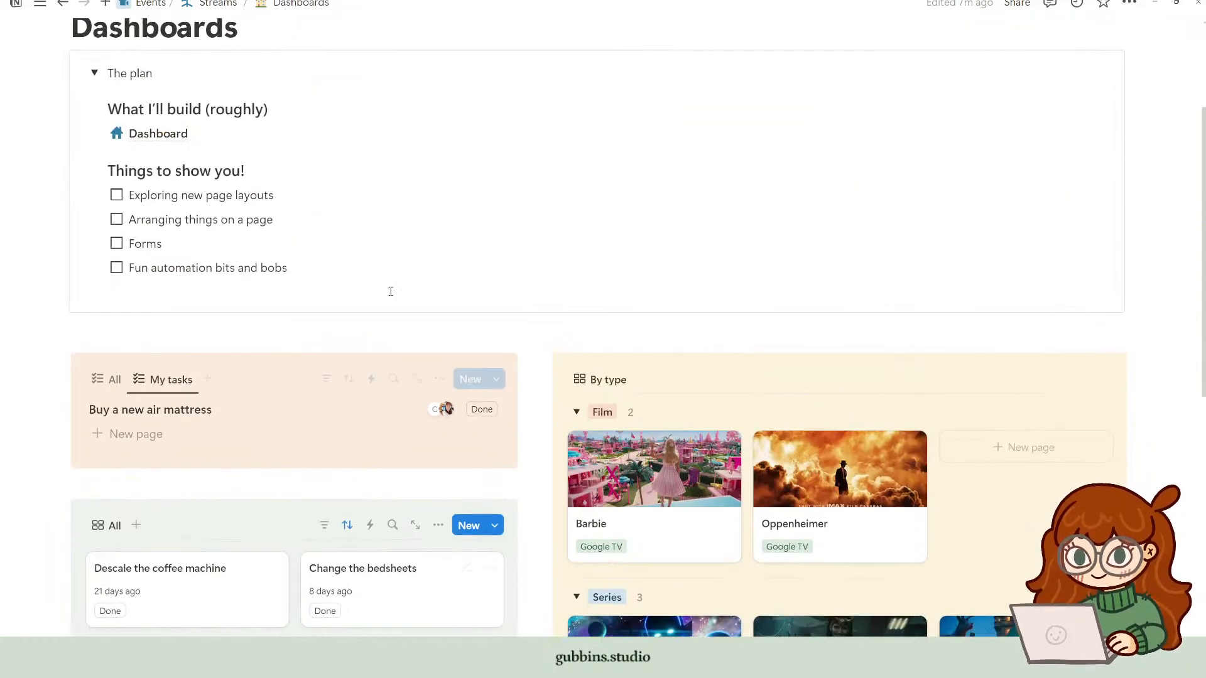
left_click(180, 141)
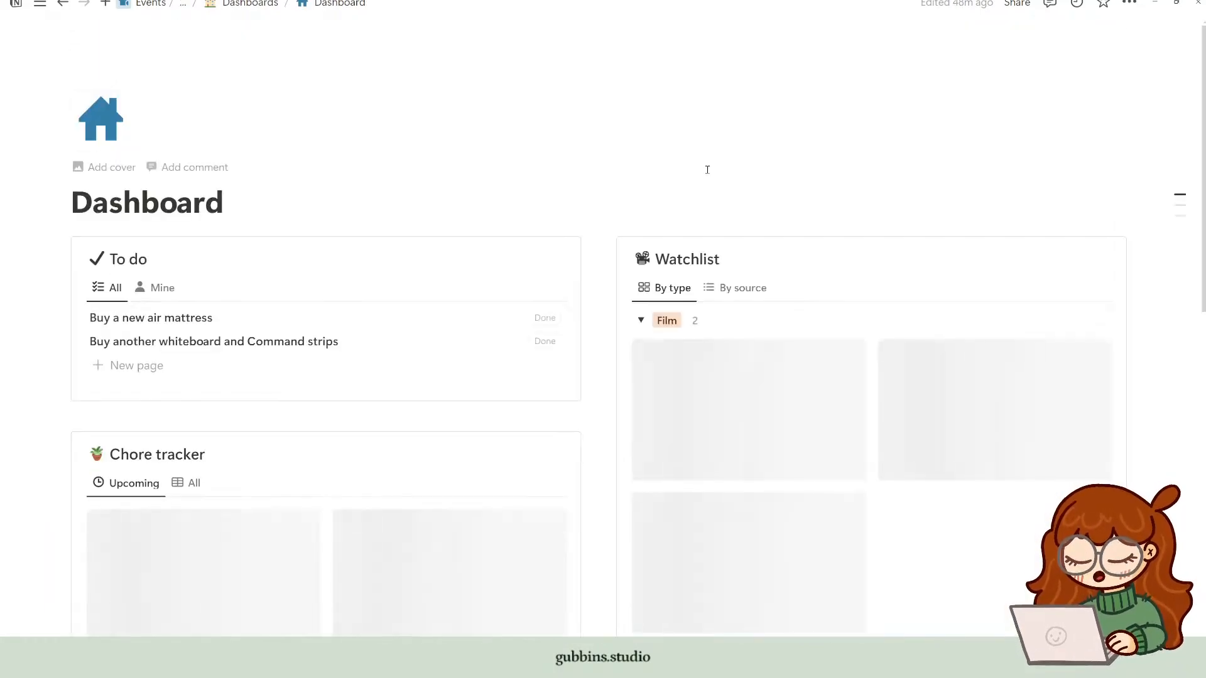
scroll(688, 288, "down", 7)
scroll(754, 377, "up", 7)
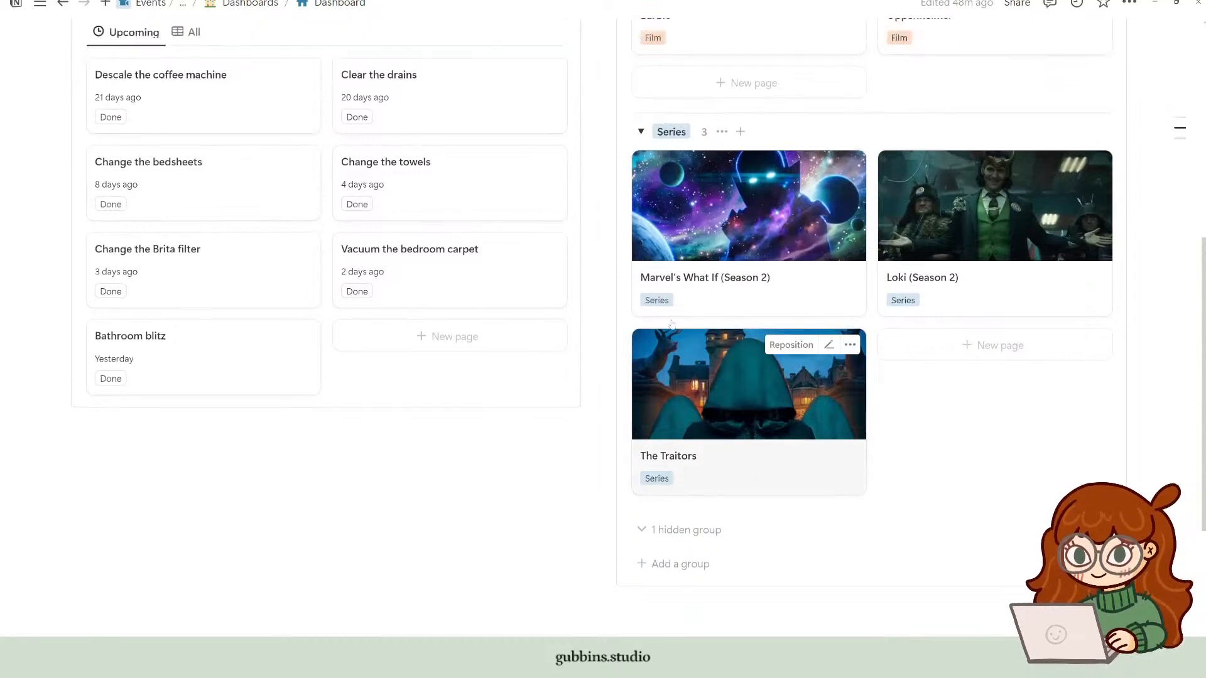
left_click(250, 3)
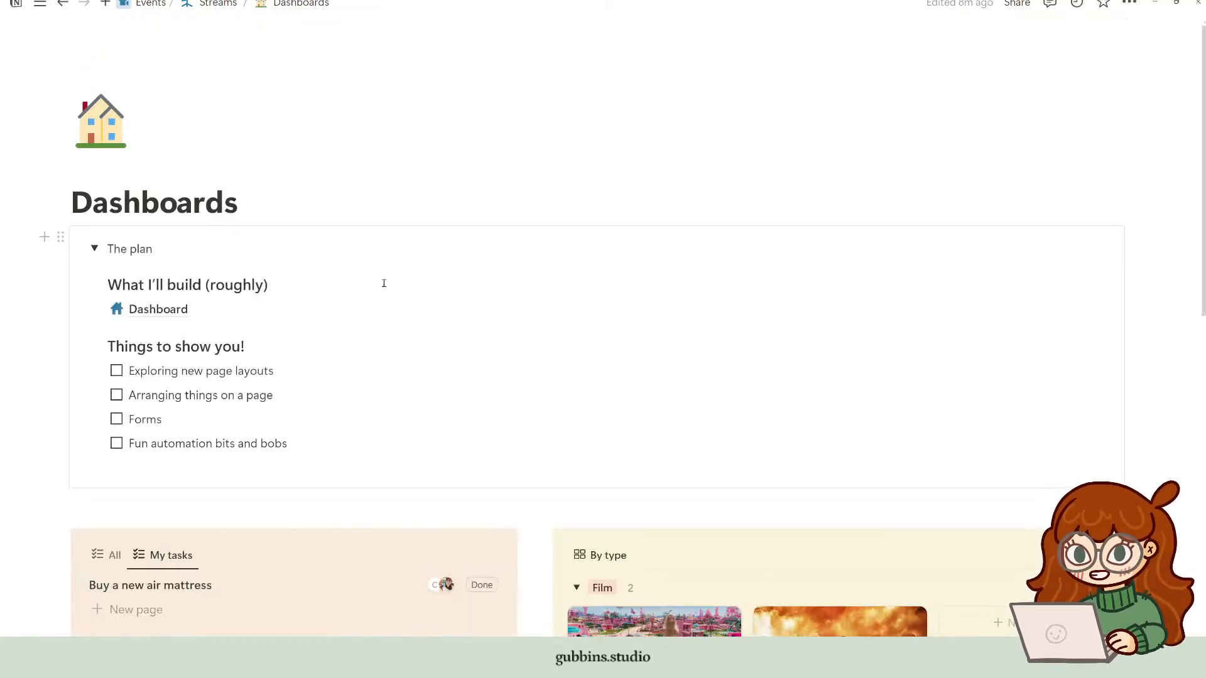
Step: Check off "Arranging things on a page" in the plan's "Things to show you!" list
scroll(281, 290, "down", 3)
left_click(117, 206)
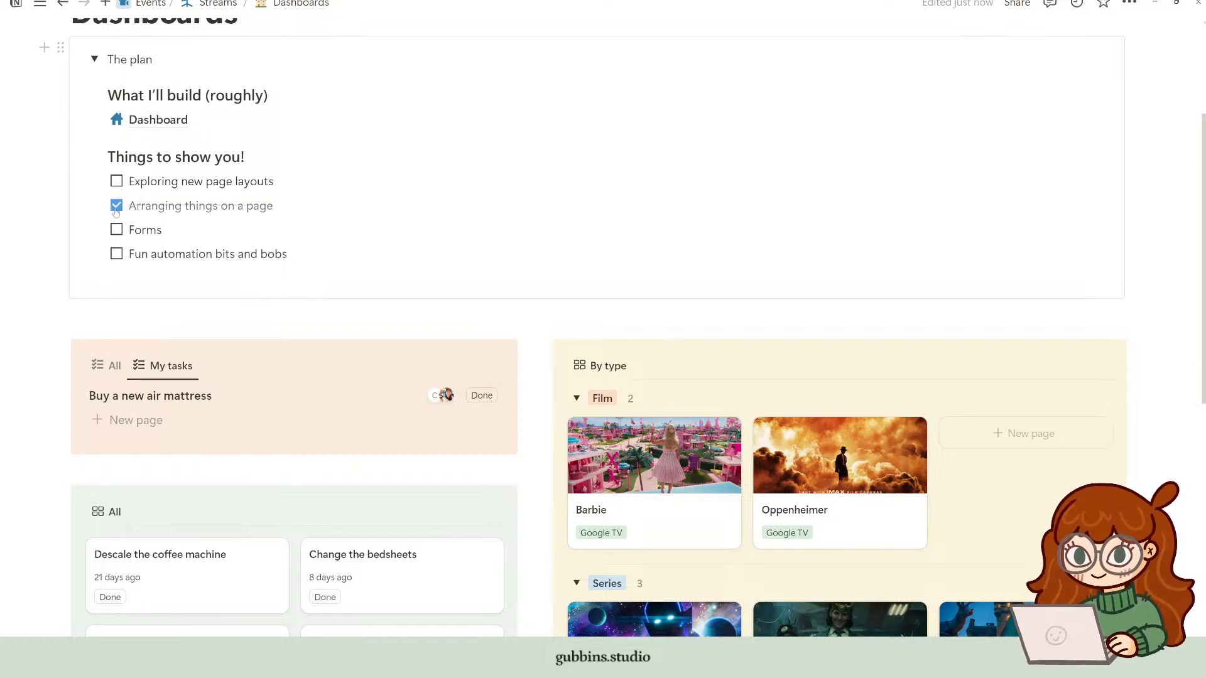
scroll(204, 247, "down", 1)
scroll(203, 247, "up", 2)
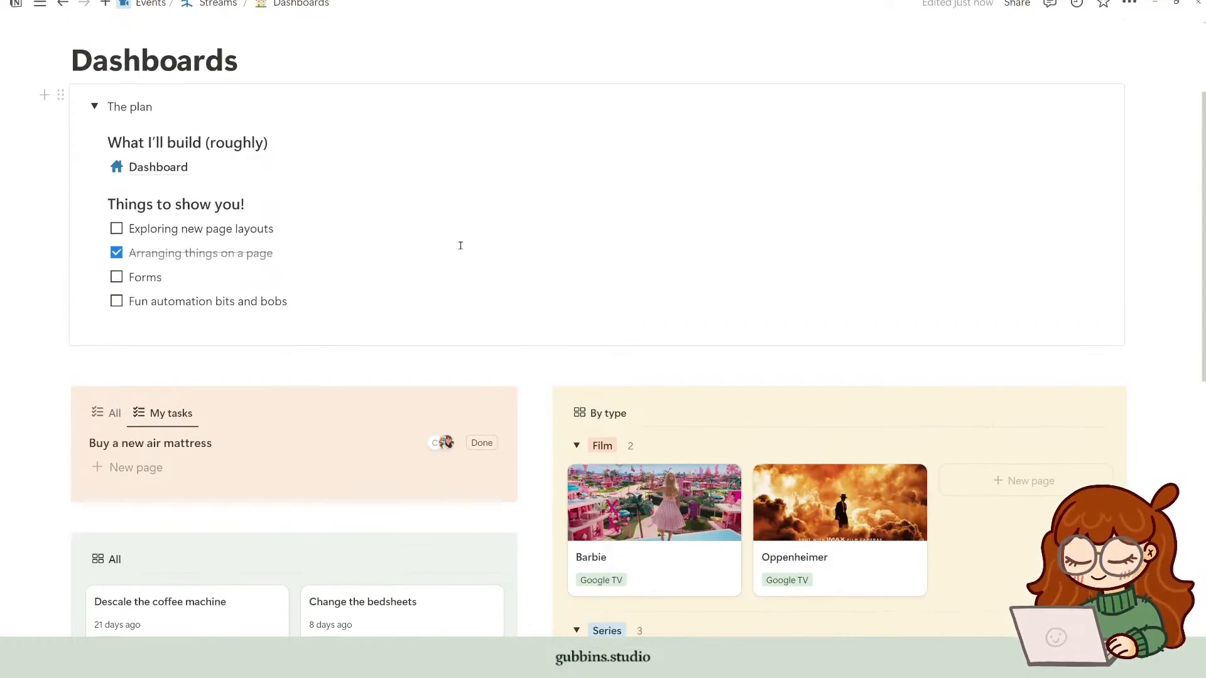
Step: Duplicate the blank line between the to-do and chores callouts and move the copy to the end of the chores callout
scroll(599, 320, "down", 6)
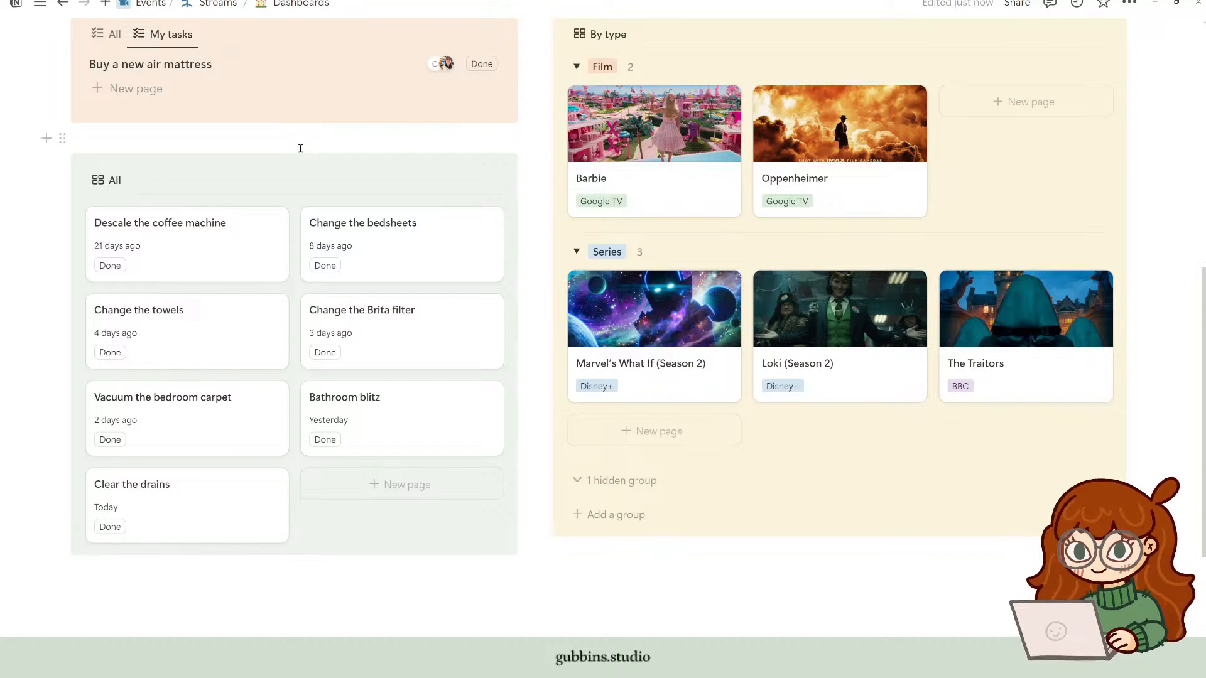
left_click(115, 136)
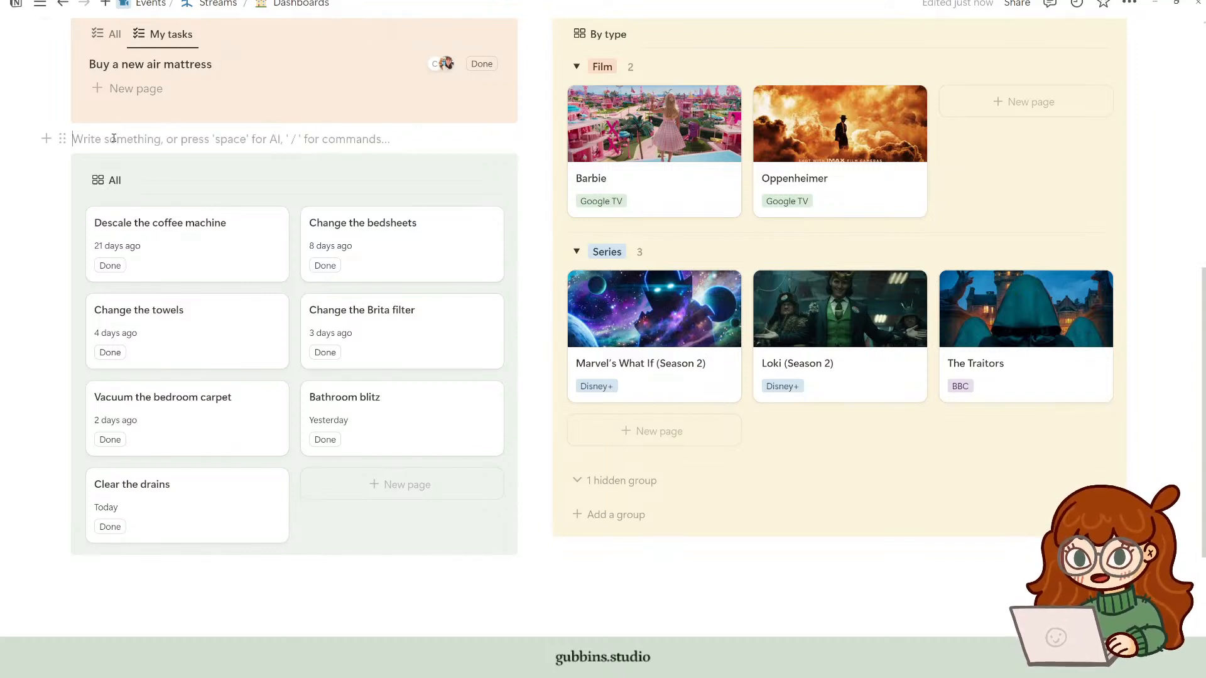
key("ctrl+d")
left_click_drag(63, 164, 136, 575)
left_click(688, 581)
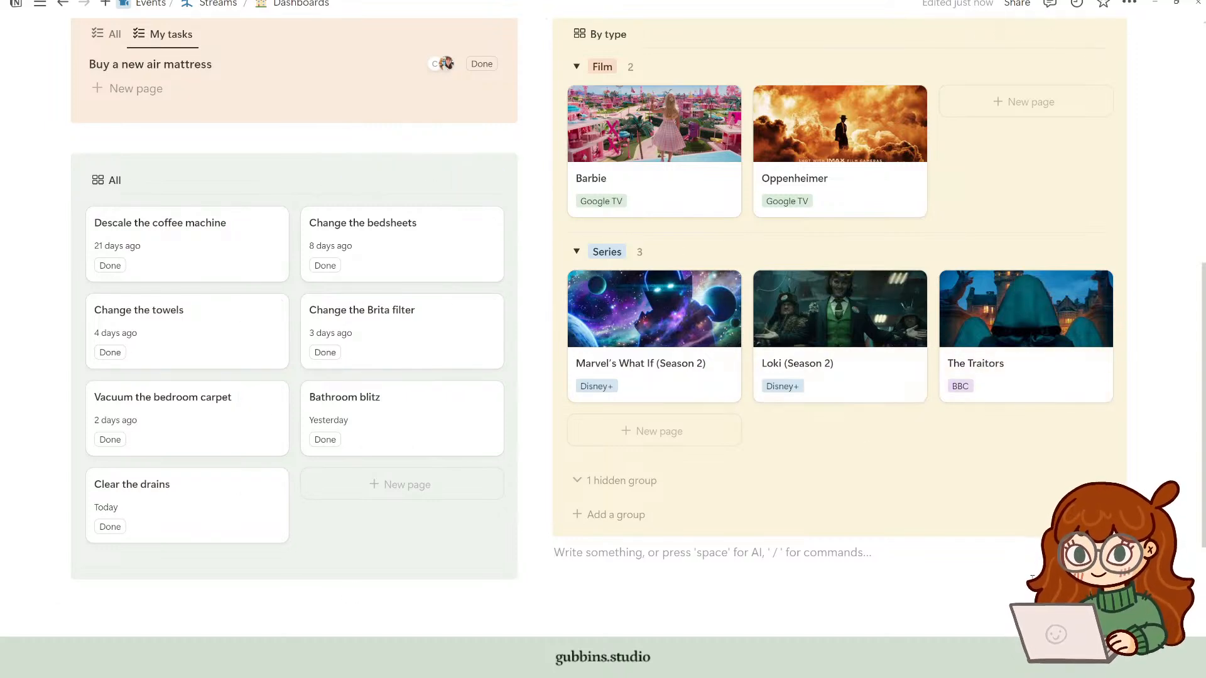
Step: Open the "Buy a new air mattress" task as a full page and expand its hidden properties to examine the page layout
scroll(592, 594, "up", 6)
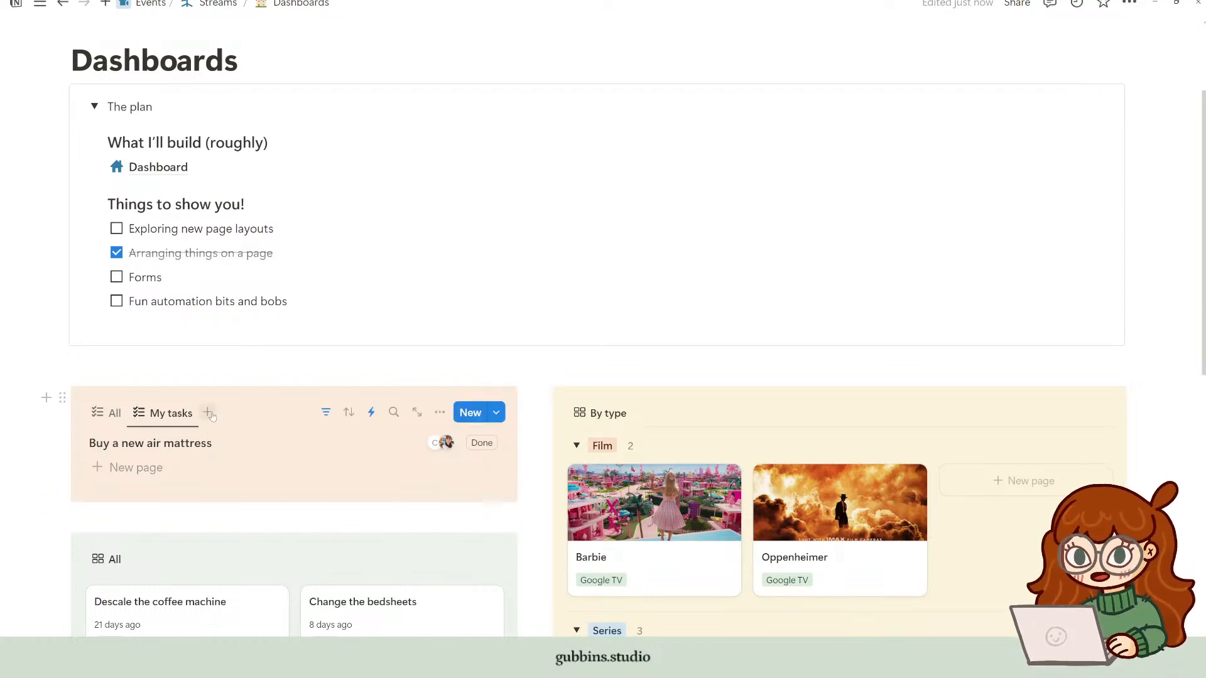
scroll(238, 446, "down", 1)
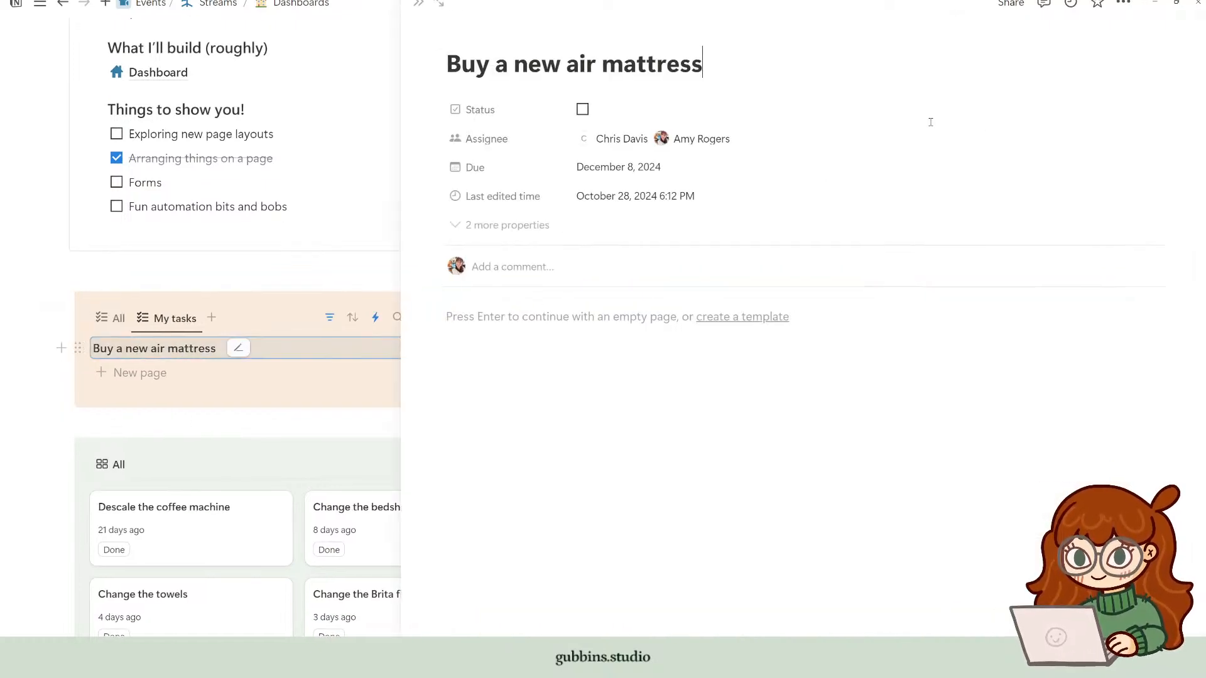
left_click(441, 7)
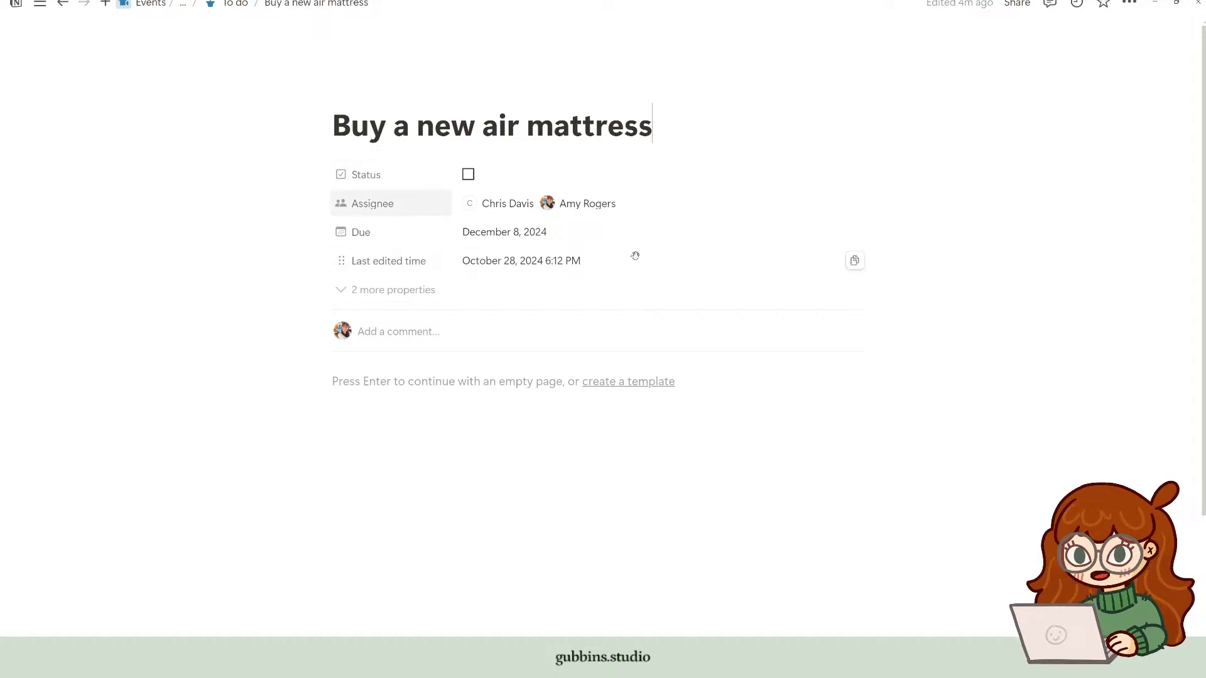
left_click(383, 290)
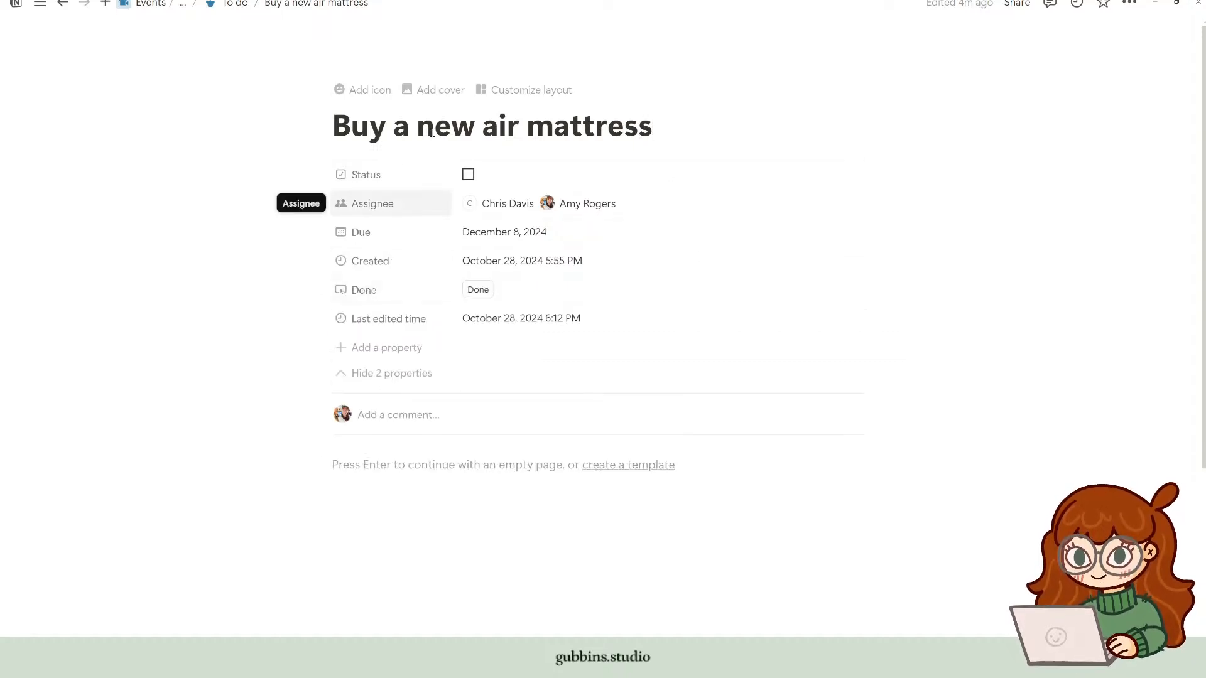
scroll(452, 364, "down", 3)
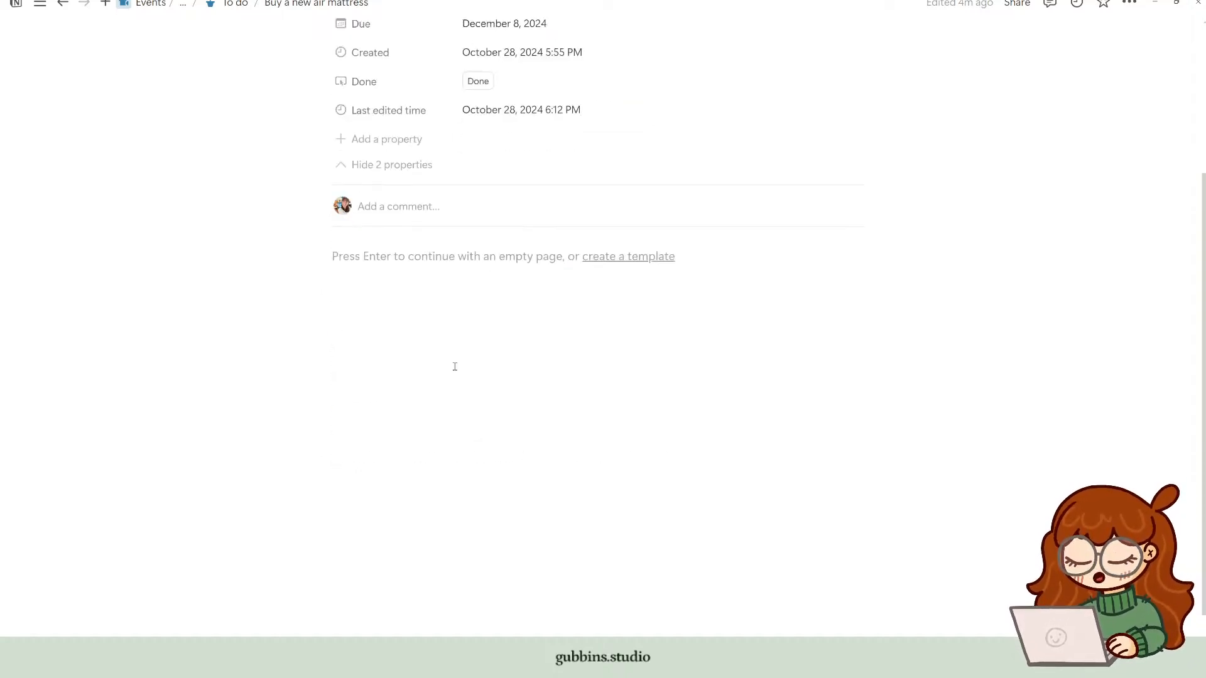
scroll(451, 377, "up", 3)
scroll(395, 406, "down", 3)
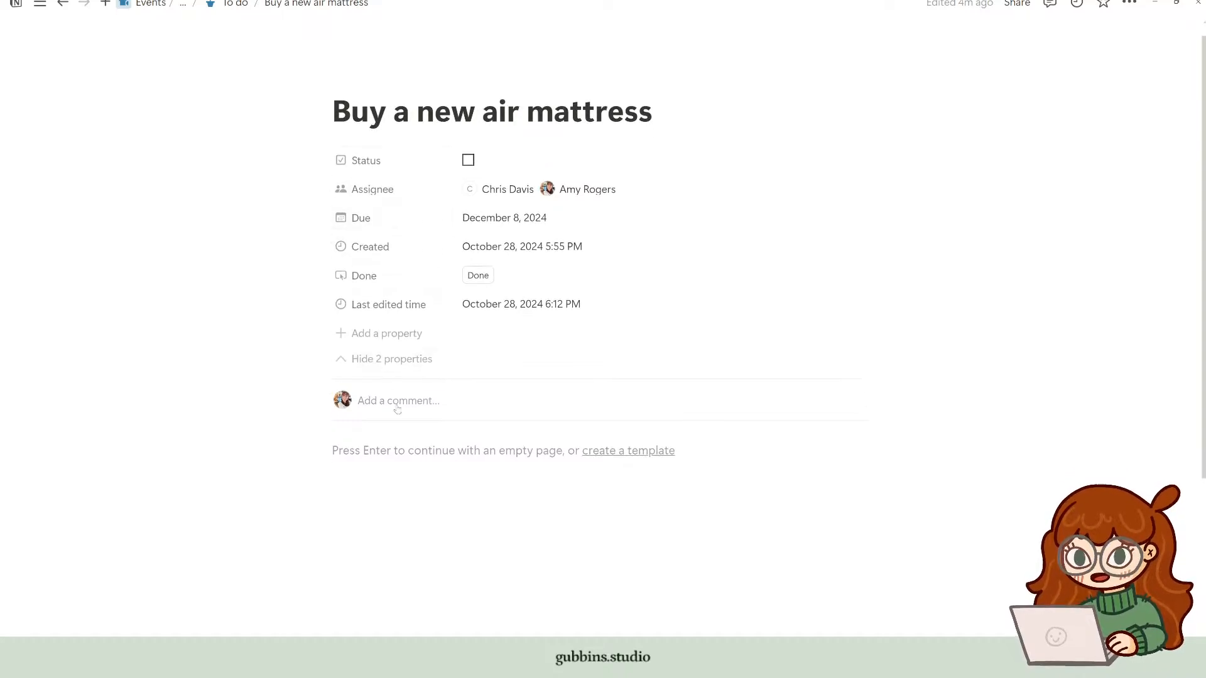
Step: Open the task's layout customization and set Last edited time and Due to Always hide in the property group
scroll(414, 530, "up", 5)
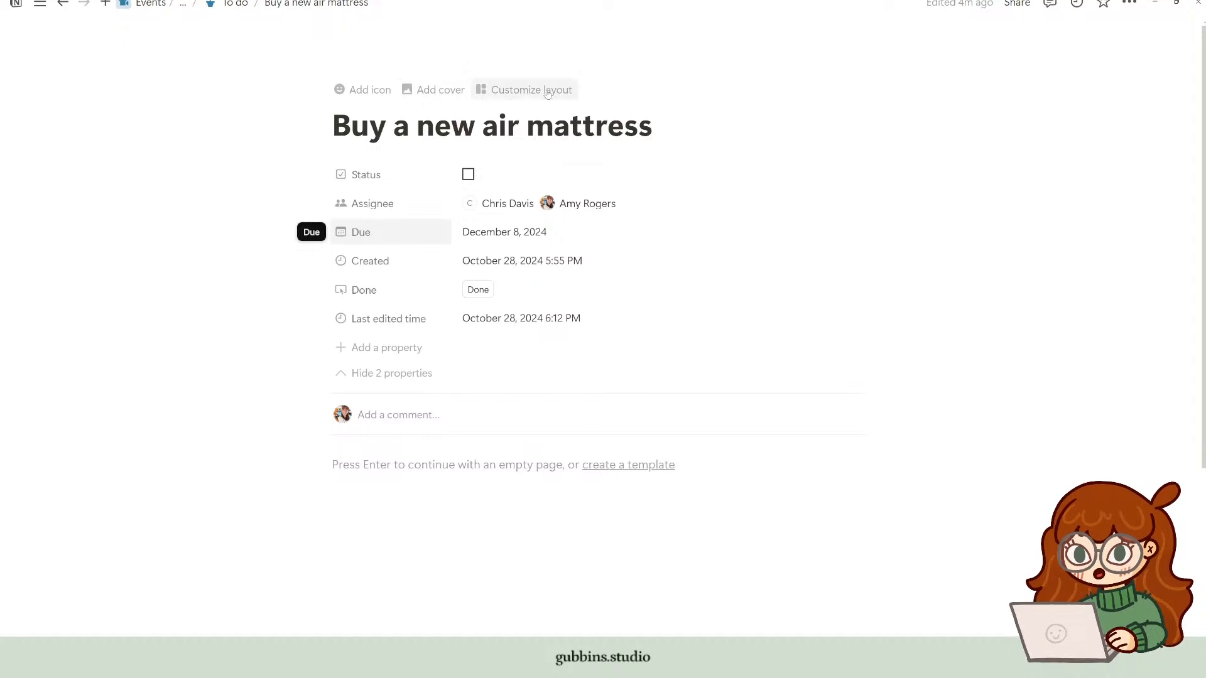
left_click(542, 98)
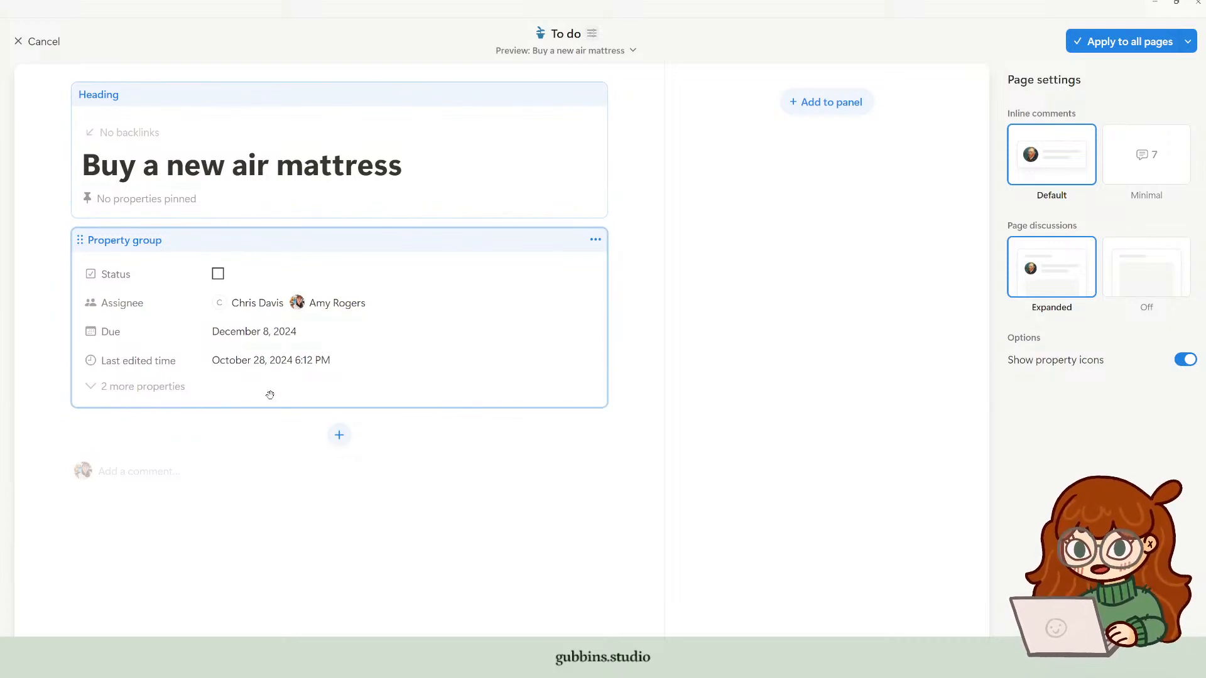
left_click(596, 239)
left_click(278, 242)
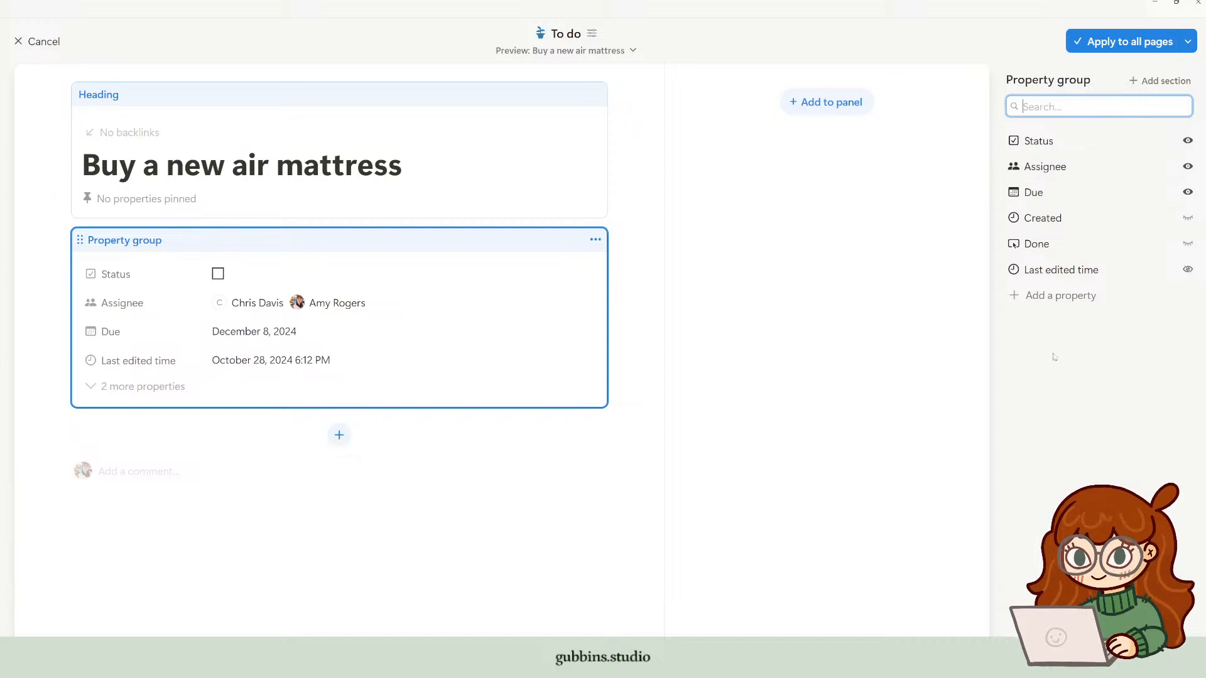
left_click(1189, 271)
left_click(1129, 336)
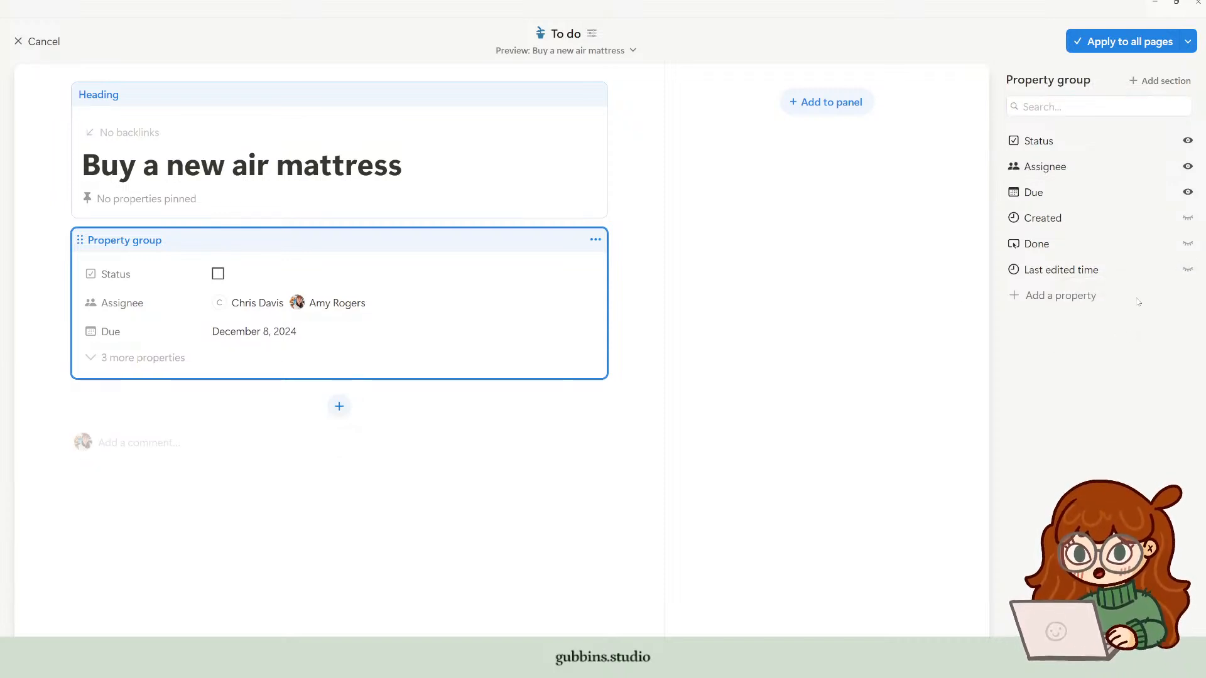
left_click(1188, 193)
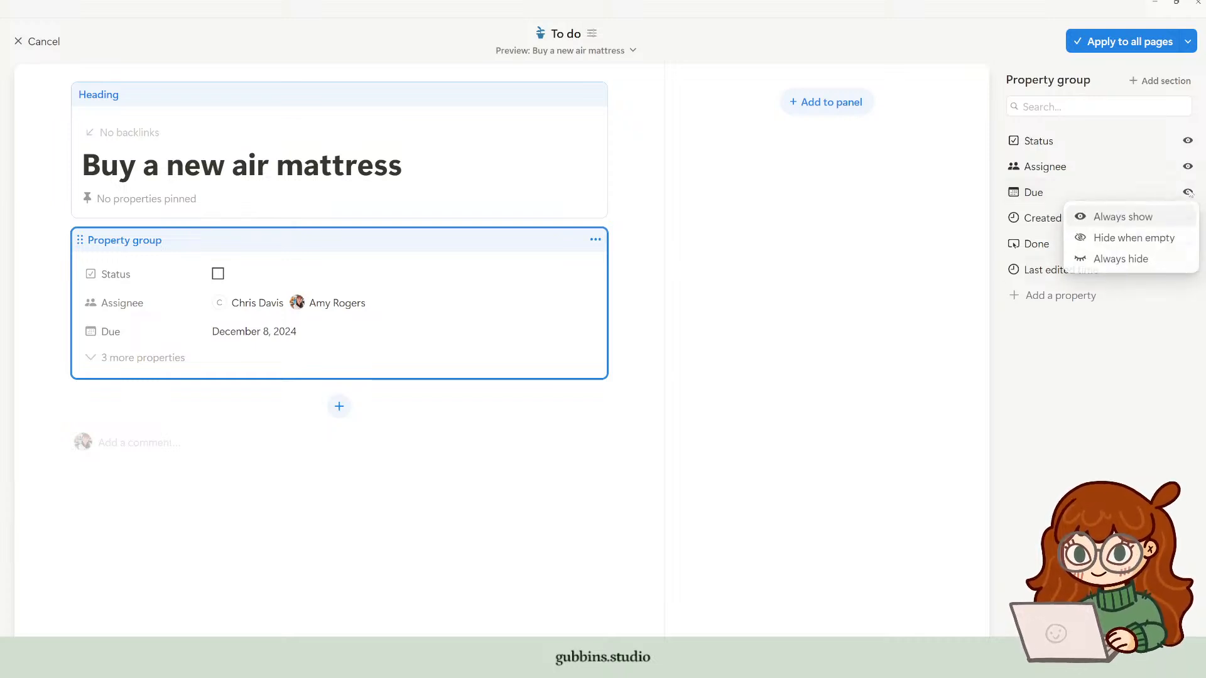
left_click(1121, 258)
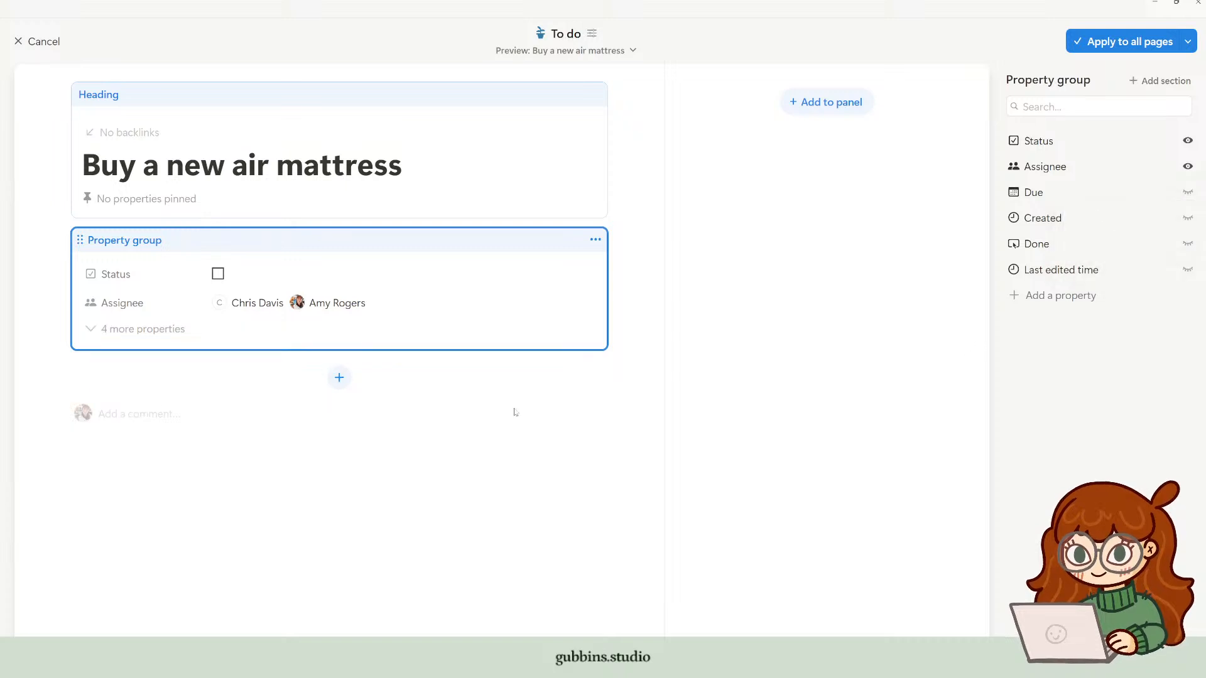
Step: View the property group's move options, then cancel the layout customization and discard all its changes
left_click(595, 241)
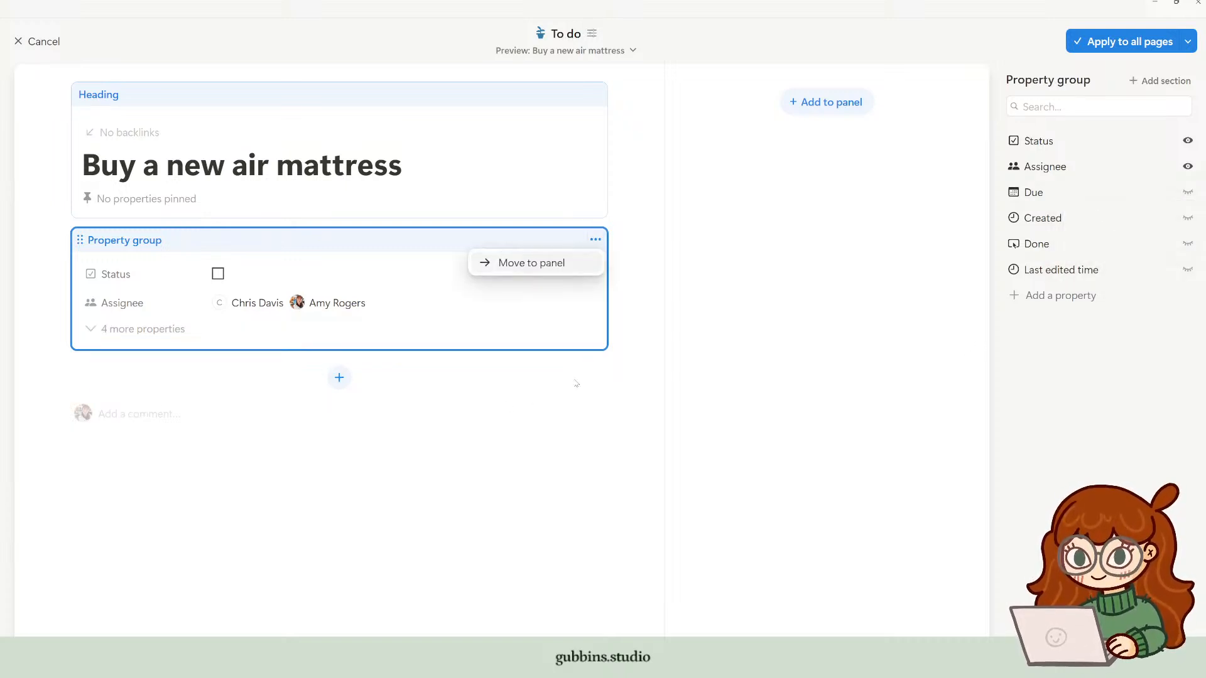
left_click(582, 431)
left_click(29, 32)
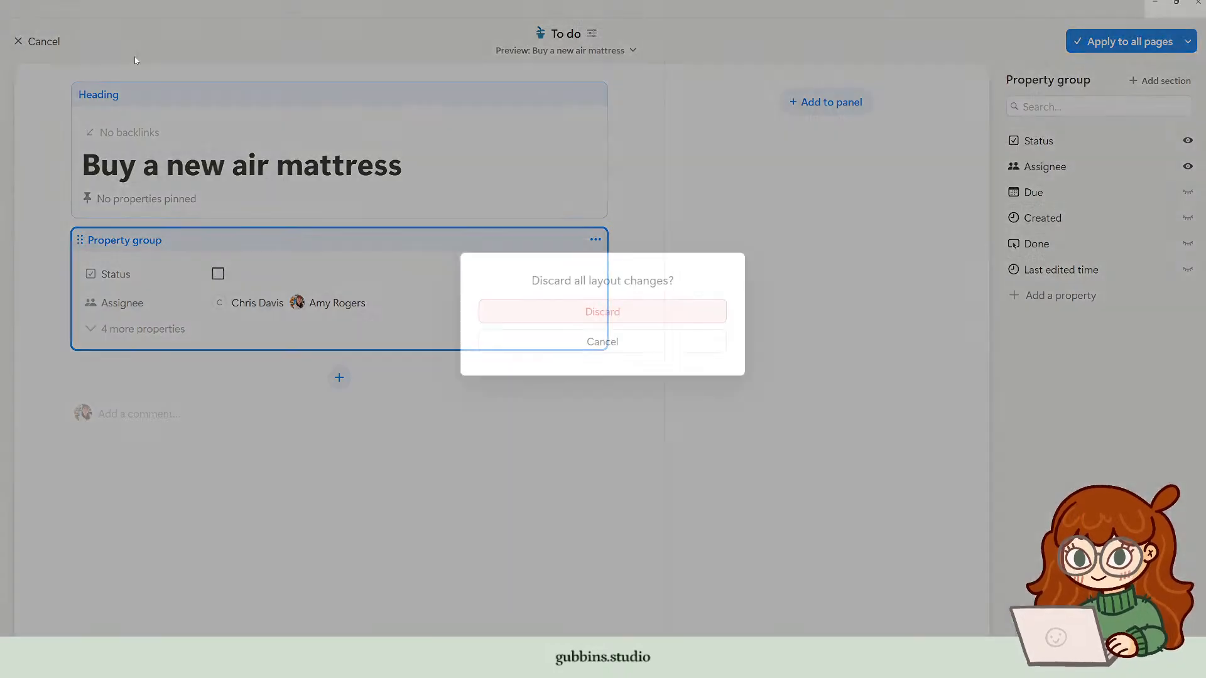
left_click(601, 312)
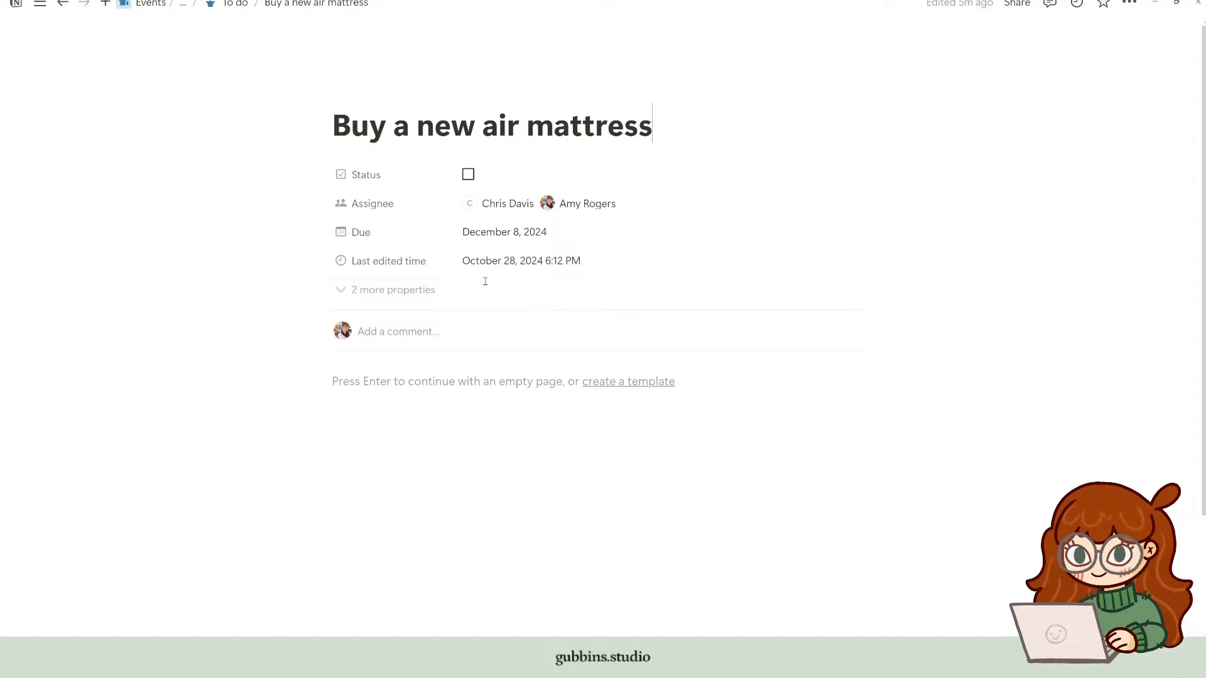
Step: Expand the task's hidden properties, reopen the layout customization and move the property group to the panel
left_click(379, 292)
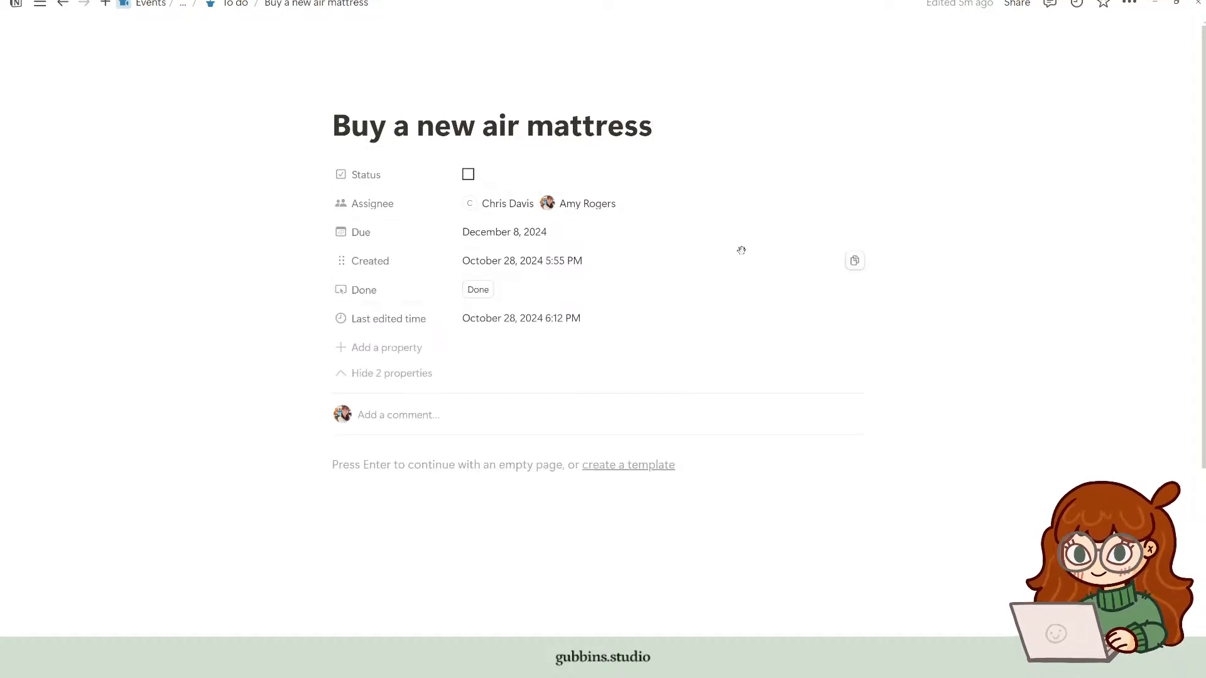
left_click(519, 90)
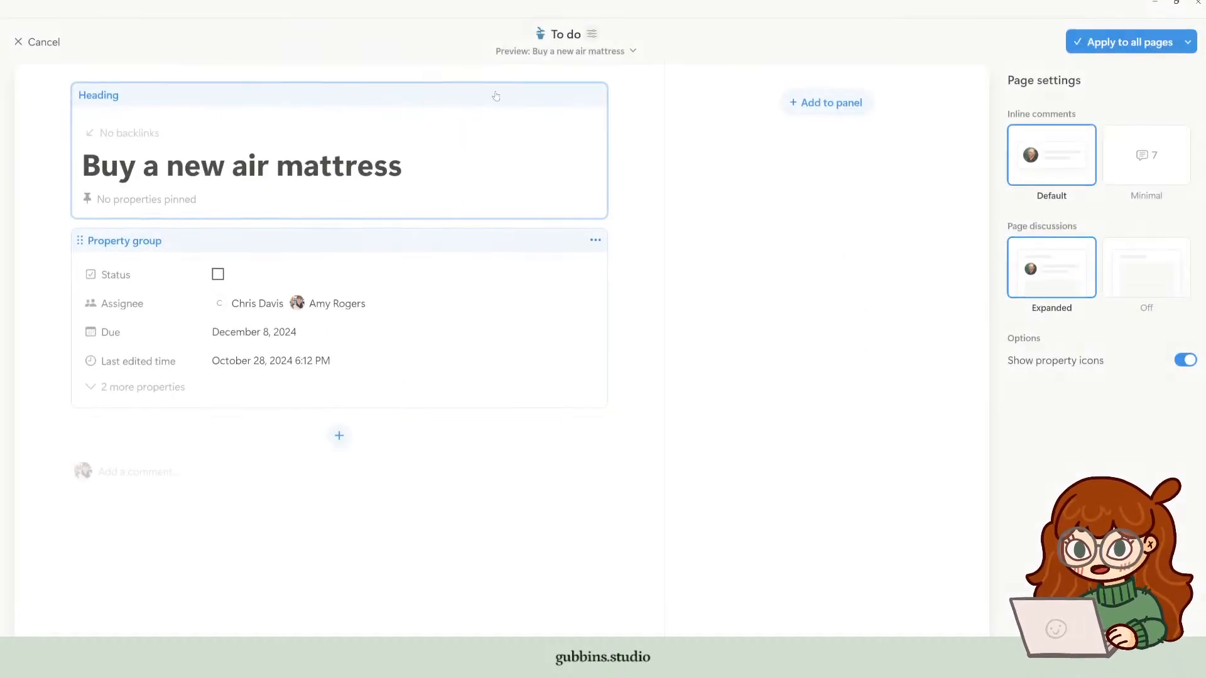
left_click(595, 240)
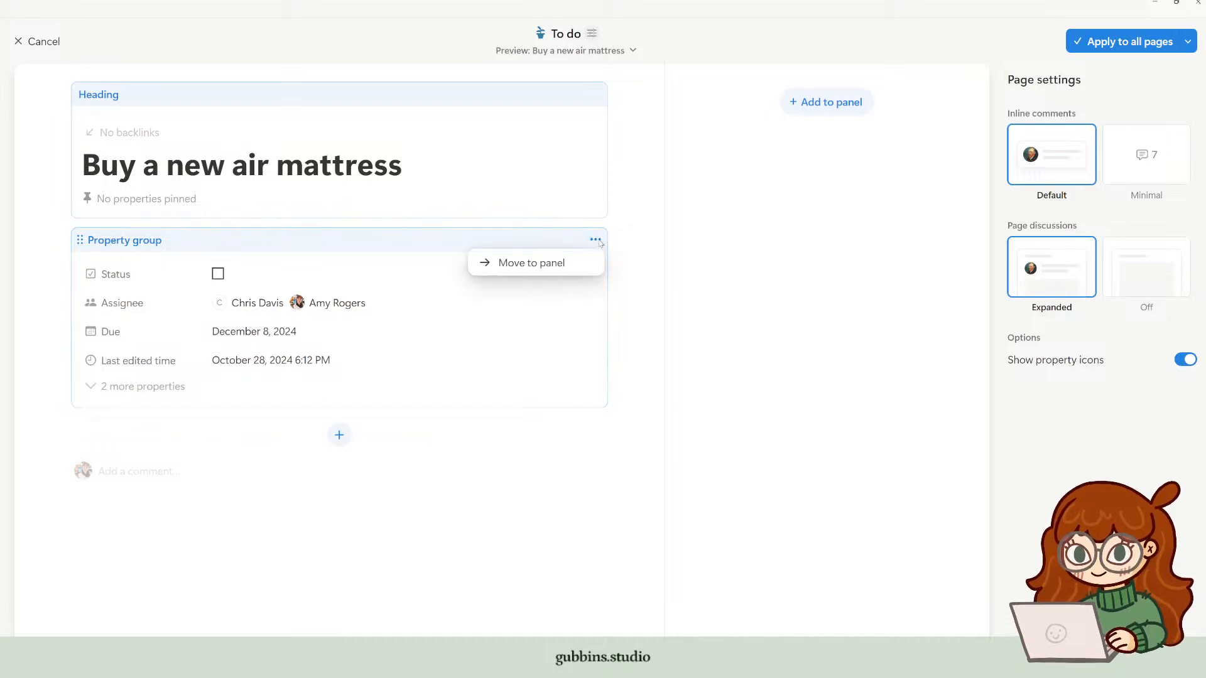
left_click(556, 264)
left_click(938, 443)
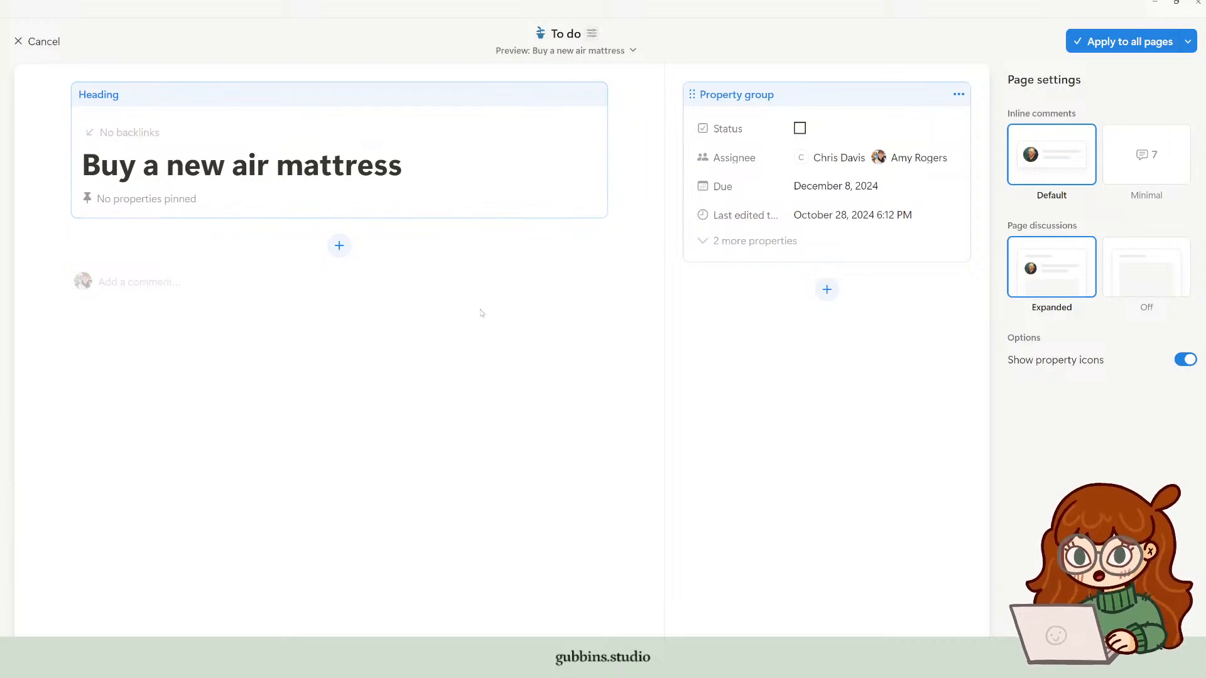
Step: Pin the Assignee and Due properties to the page heading
left_click(140, 206)
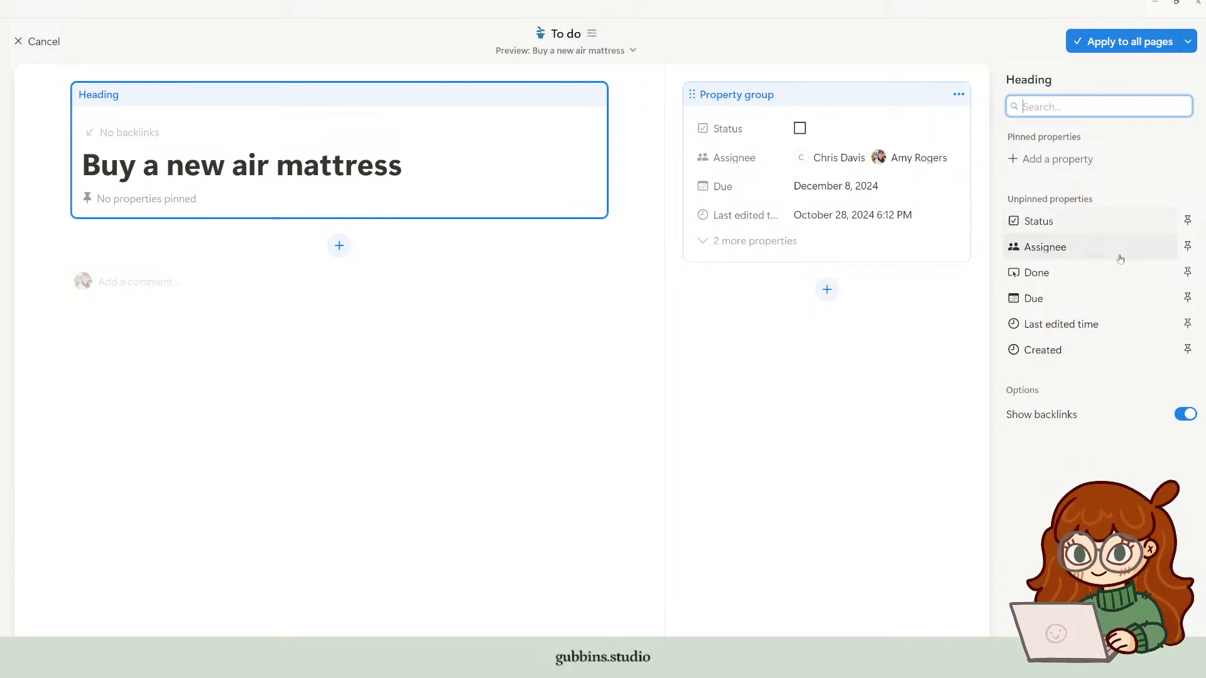
left_click(1187, 246)
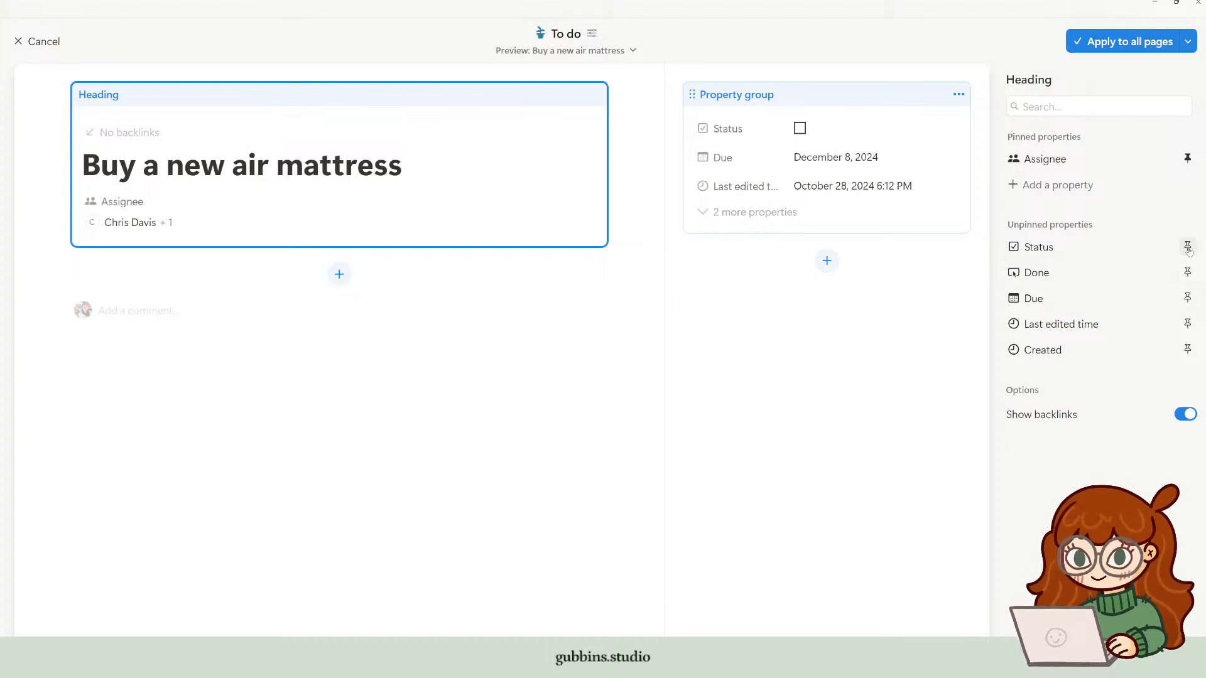
left_click(1187, 298)
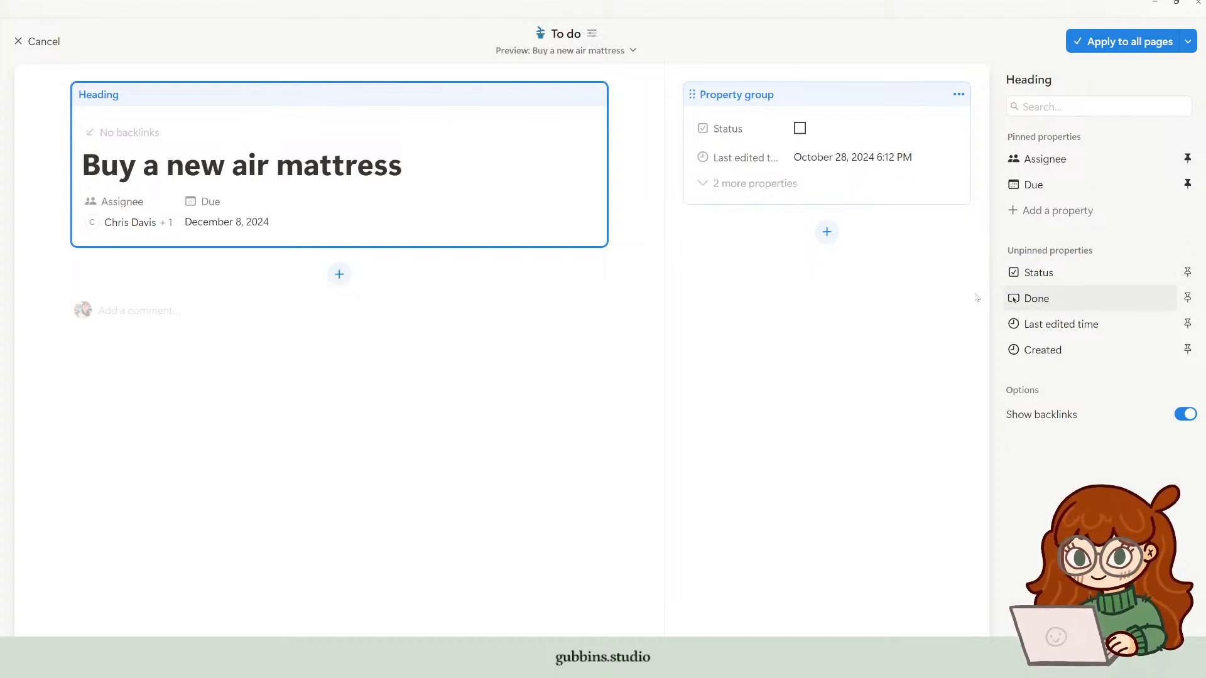
left_click(790, 396)
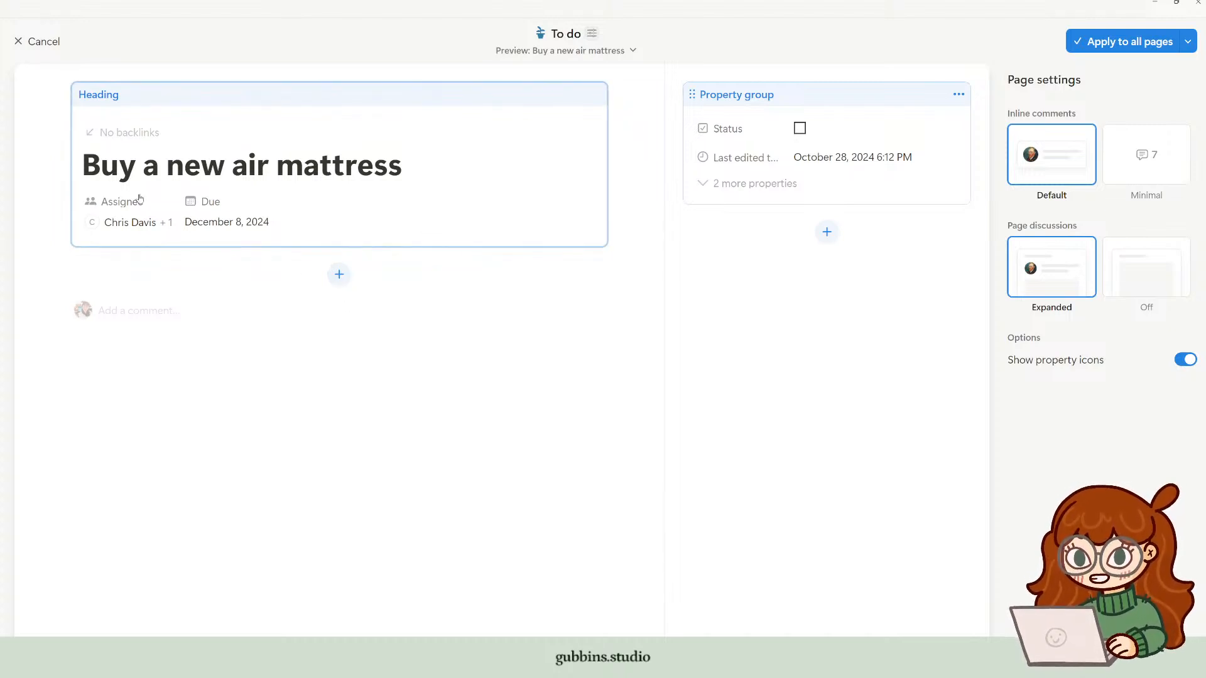
Step: Add the existing Created property as its own section below the heading, then remove it from the layout only
left_click(340, 275)
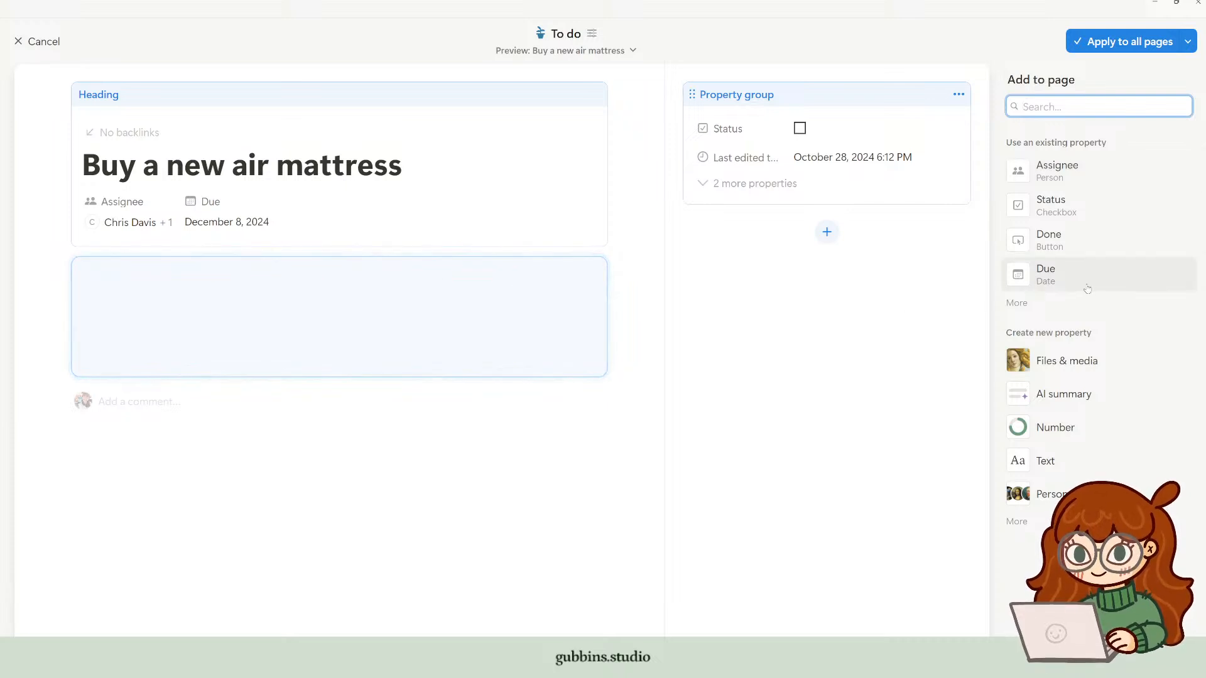
left_click(1019, 305)
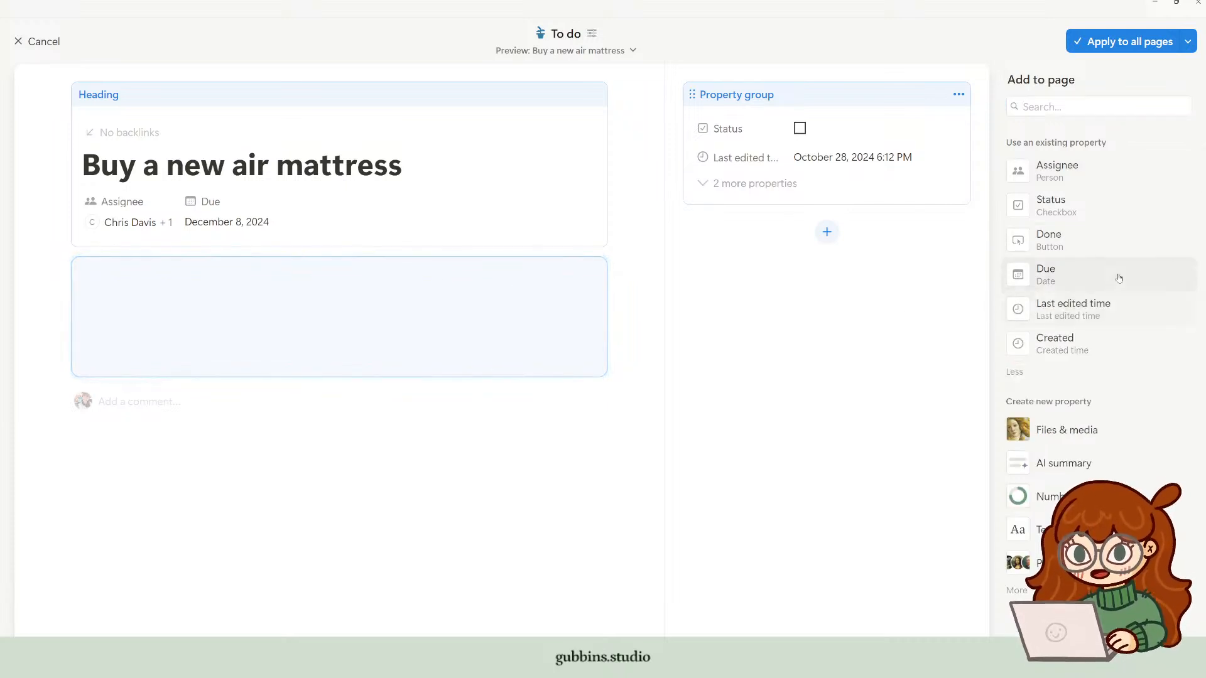
left_click(1062, 345)
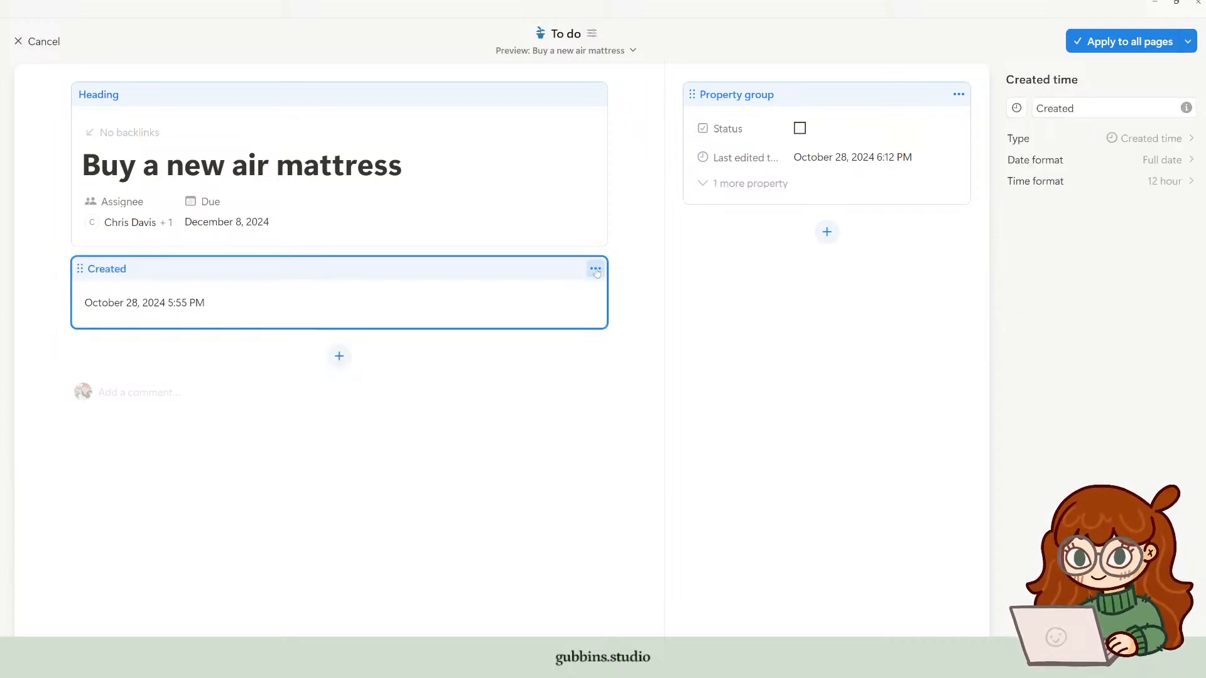
left_click(594, 271)
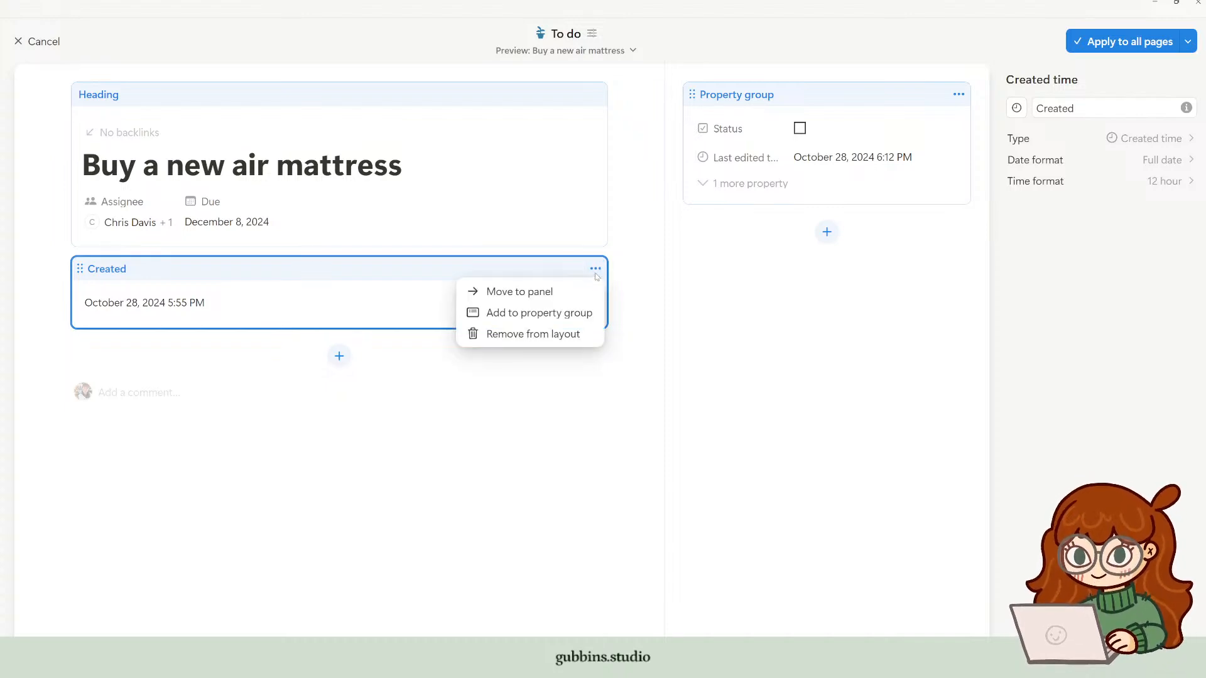
left_click(527, 335)
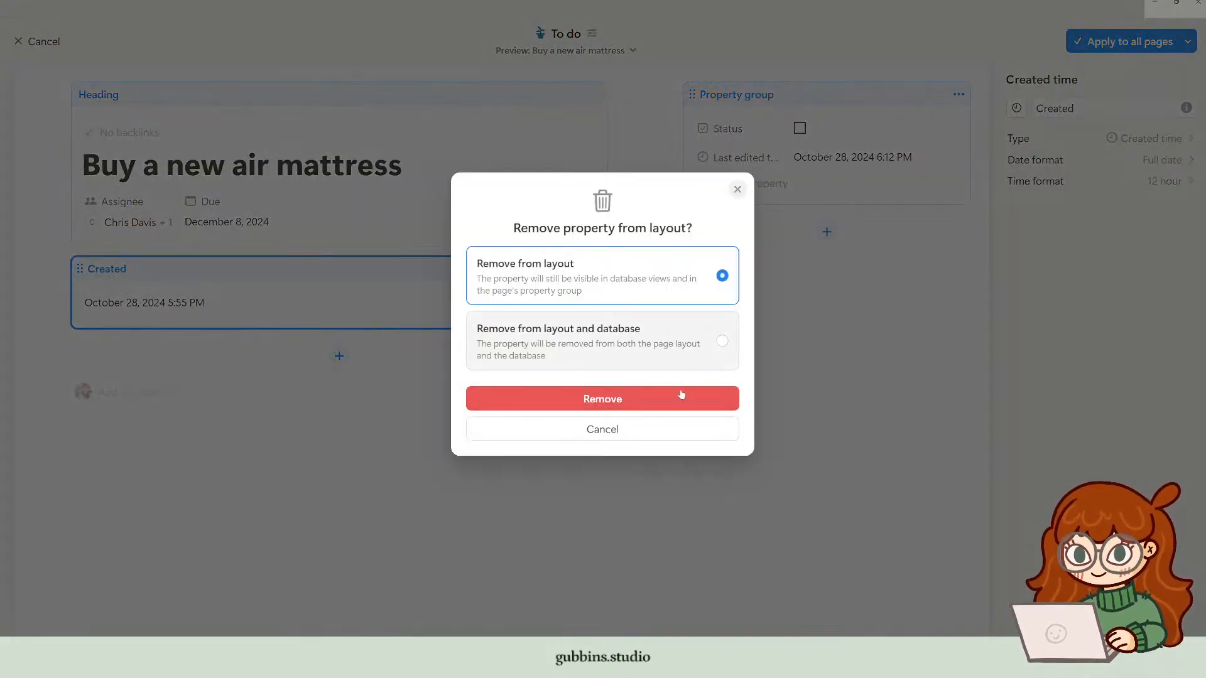
left_click(657, 398)
Step: Add the existing Last edited time property as its own section below the heading
left_click(340, 275)
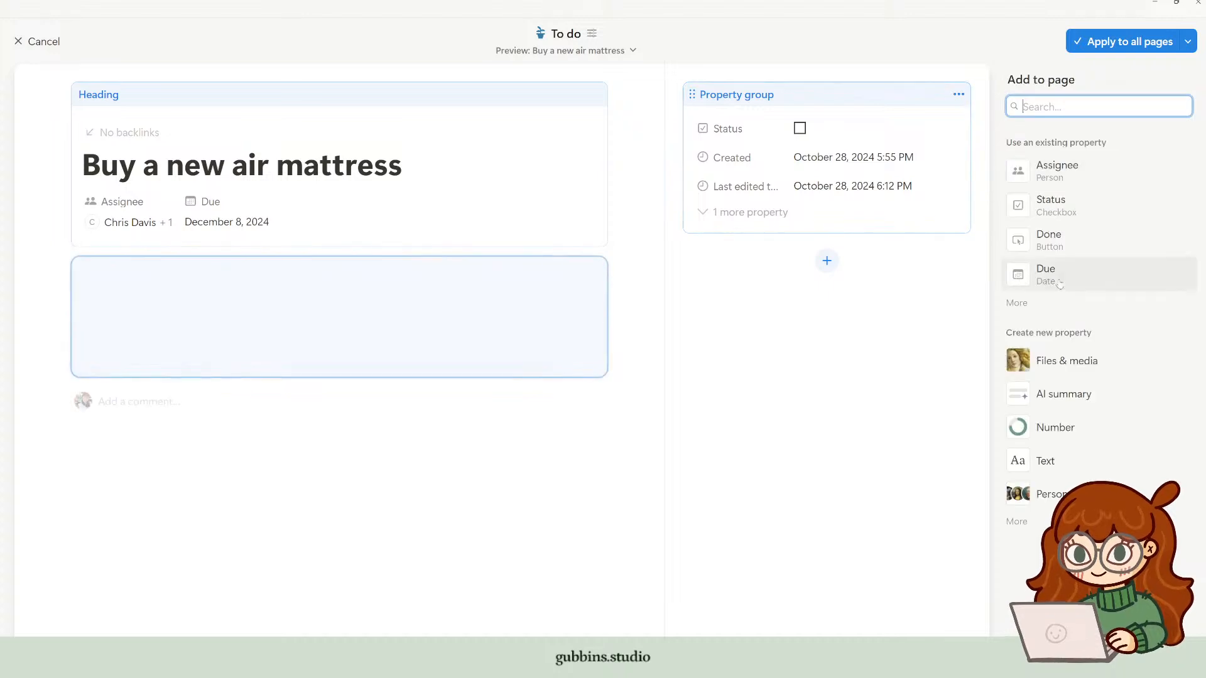
left_click(1031, 304)
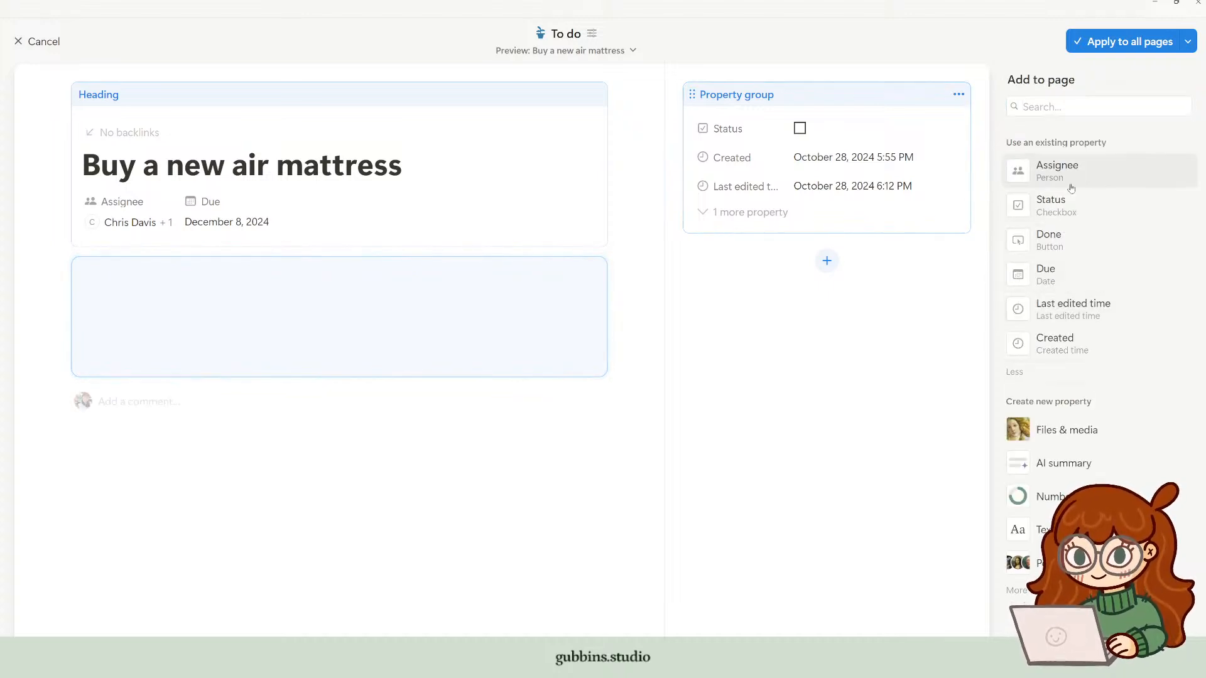
left_click(1074, 309)
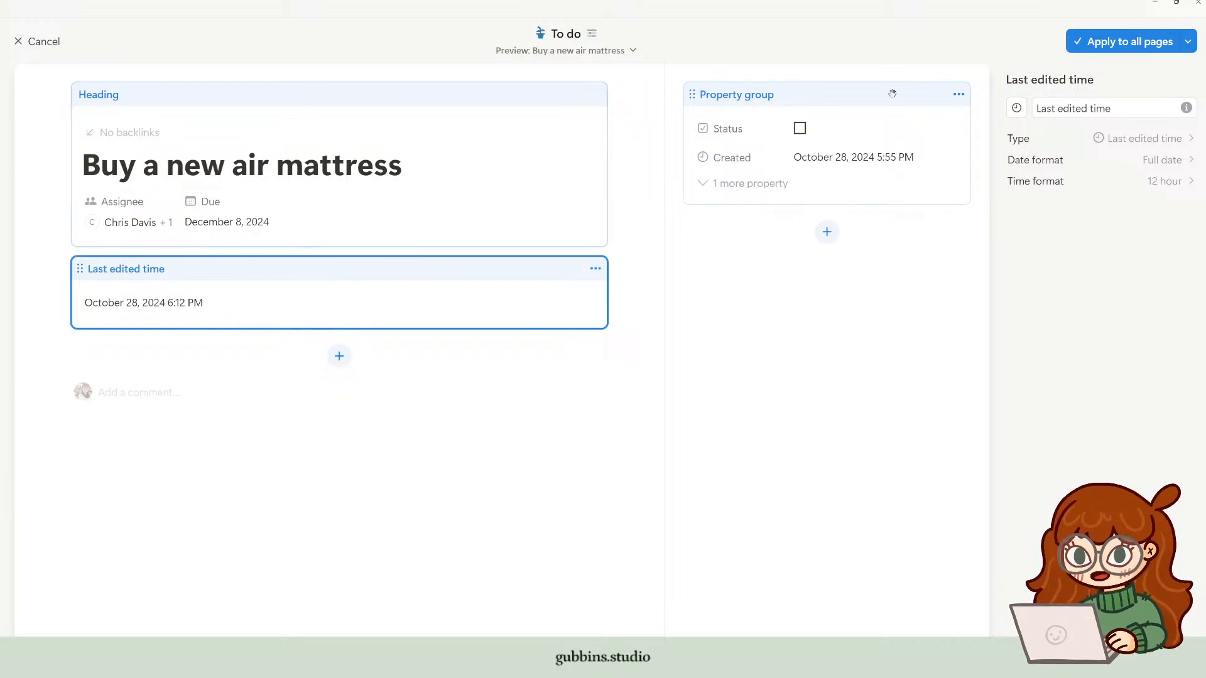
Step: Apply the layout to all pages and show the task's details panel
left_click(1117, 46)
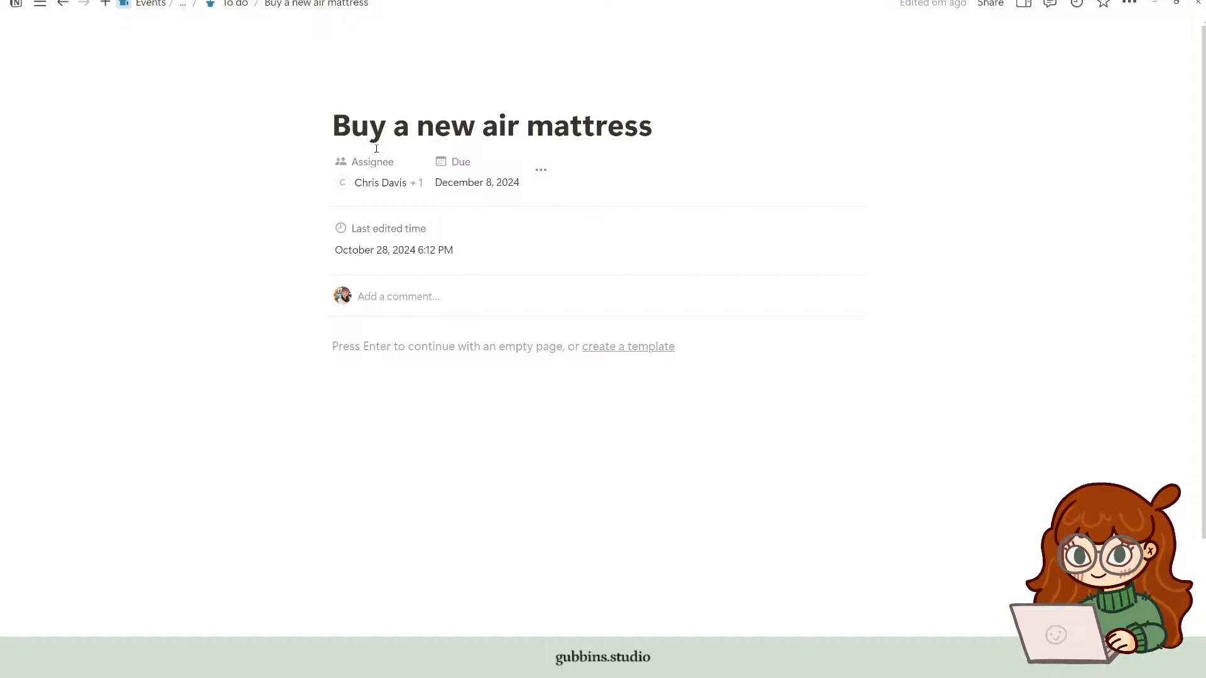
left_click(1024, 4)
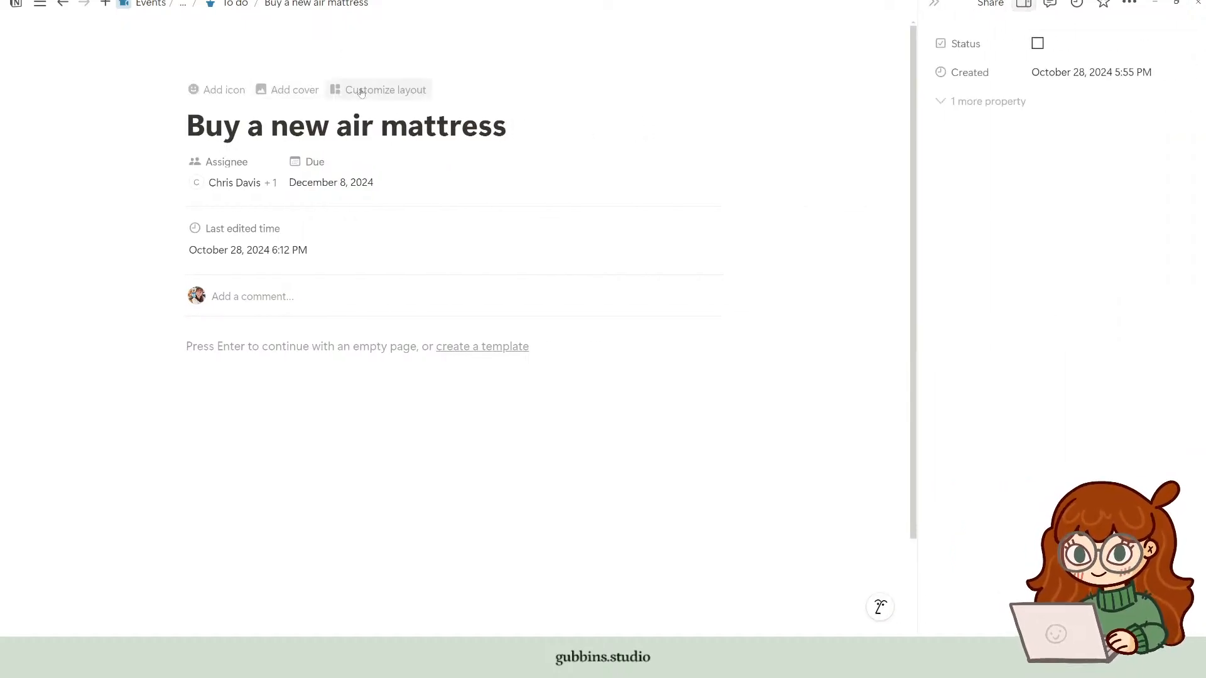
Step: Reopen the layout customization and remove the Last edited time section from the layout only
left_click(360, 90)
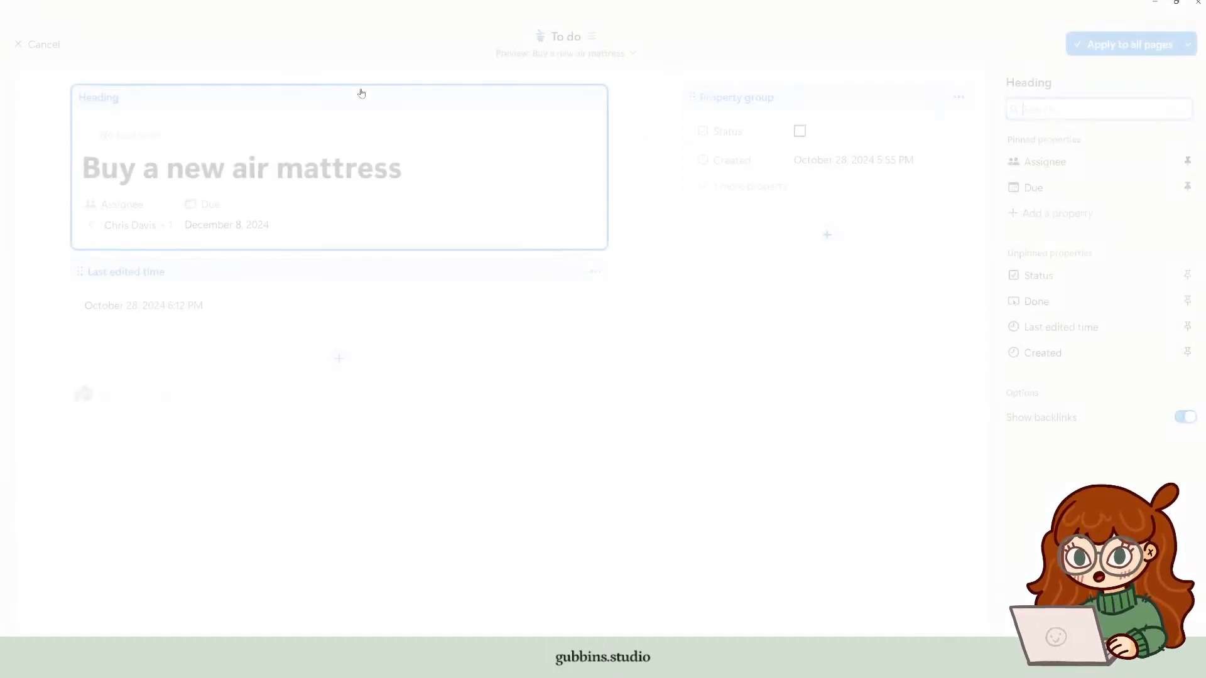
left_click(596, 269)
left_click(529, 337)
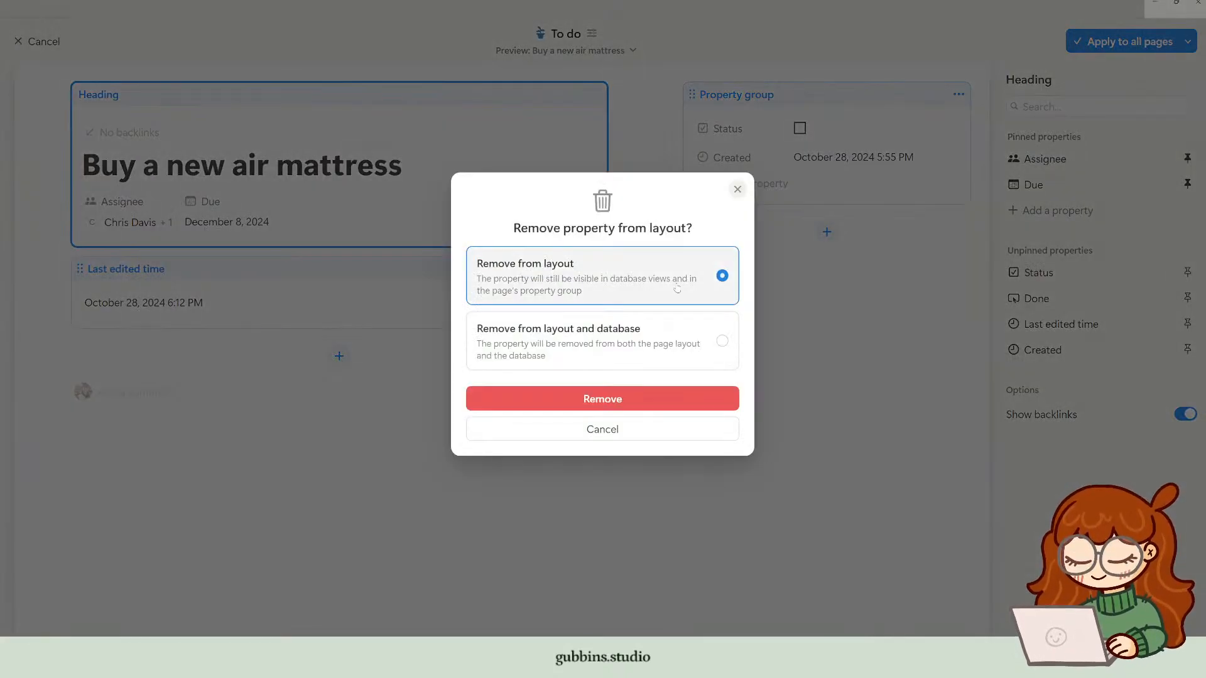
left_click(623, 395)
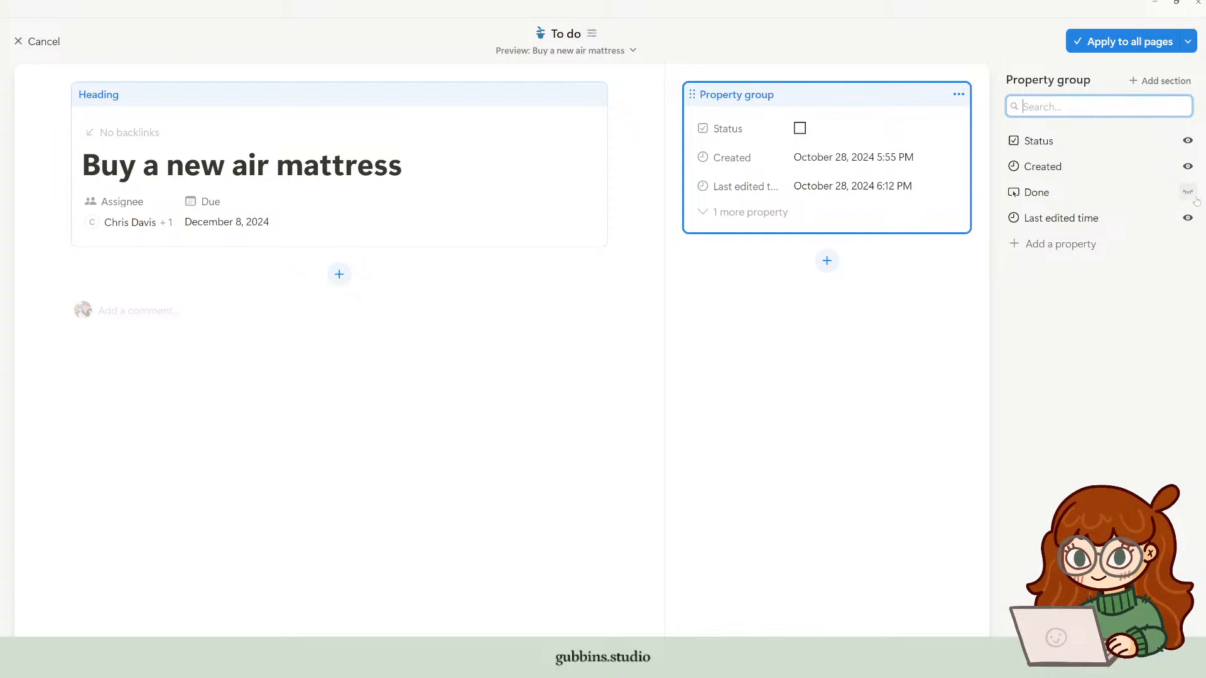
Step: Add the existing Done button property as its own section below the heading
left_click(339, 274)
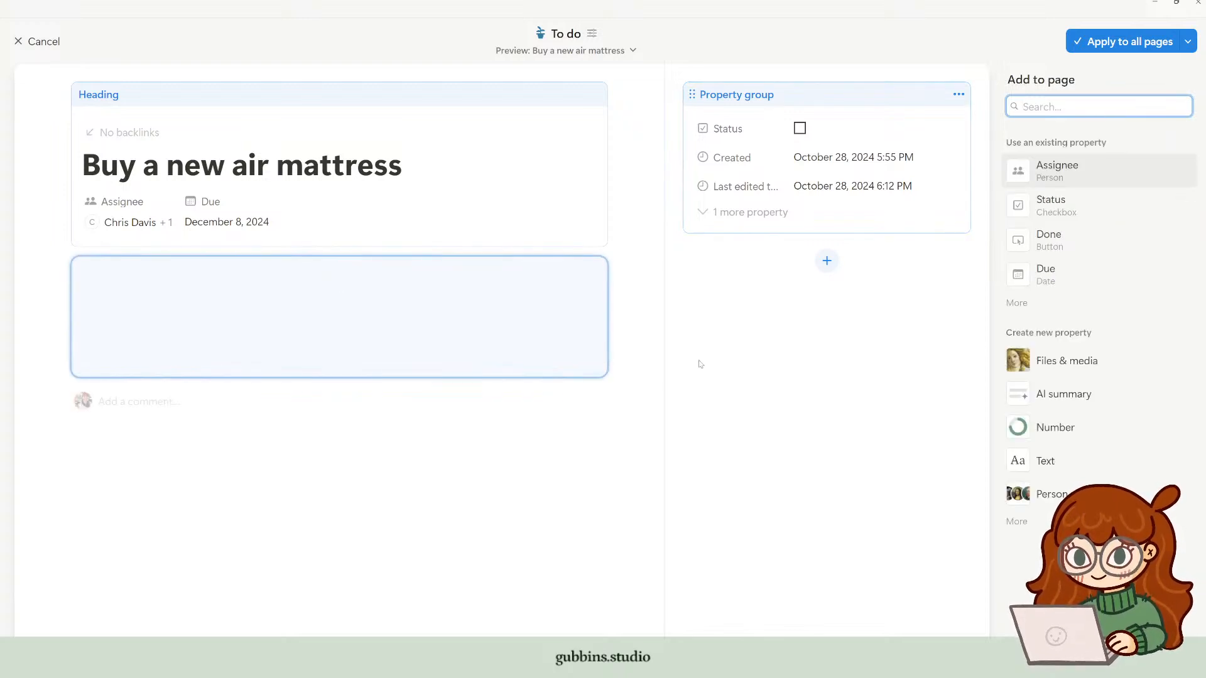
left_click(1016, 245)
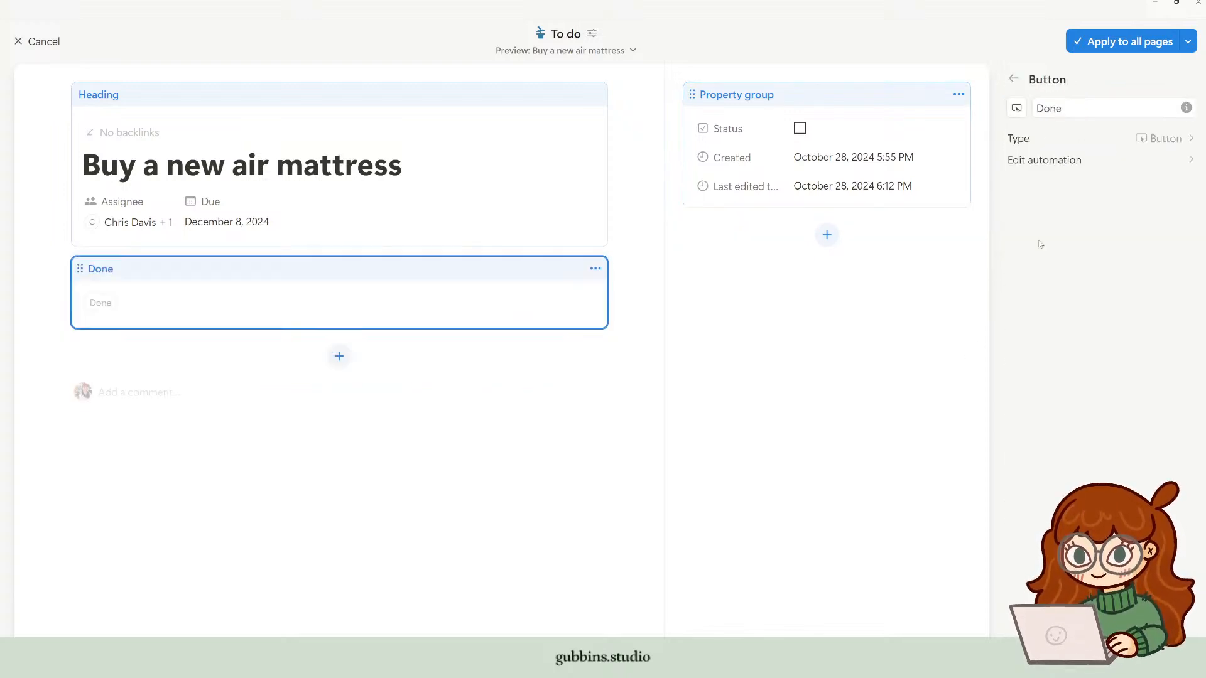
left_click(459, 467)
Step: Set the Status property to Always hide in the panel's property group
left_click(958, 94)
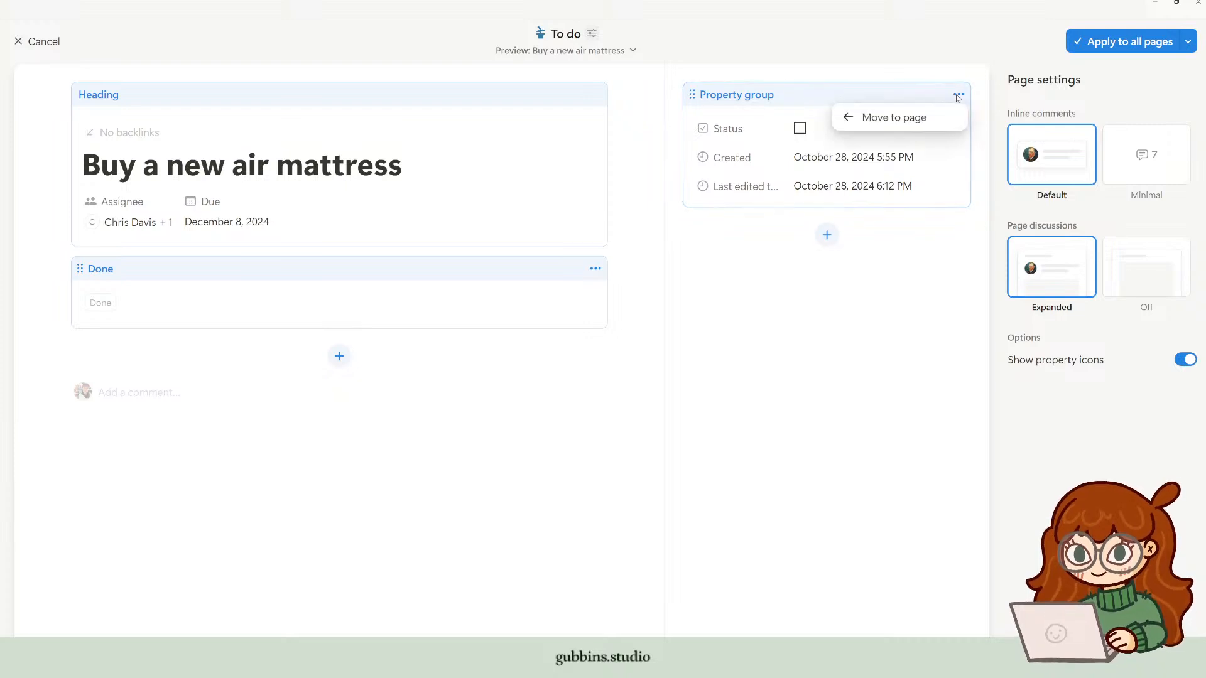
left_click(951, 129)
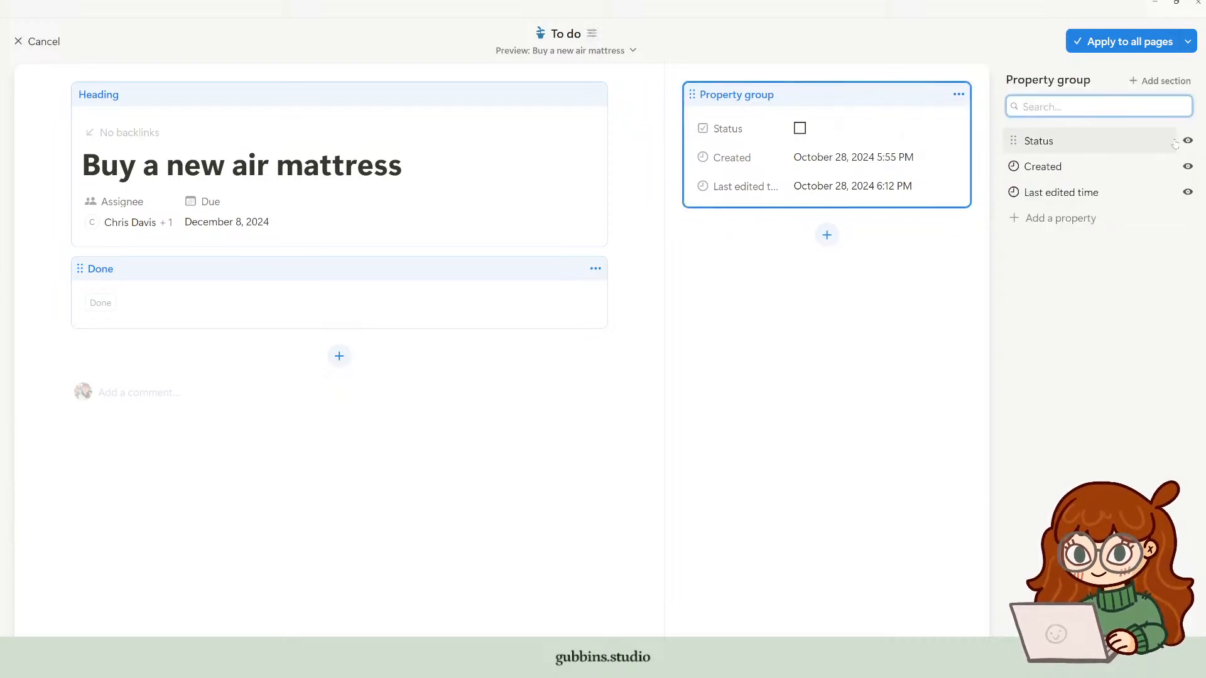
left_click(1188, 140)
left_click(1112, 206)
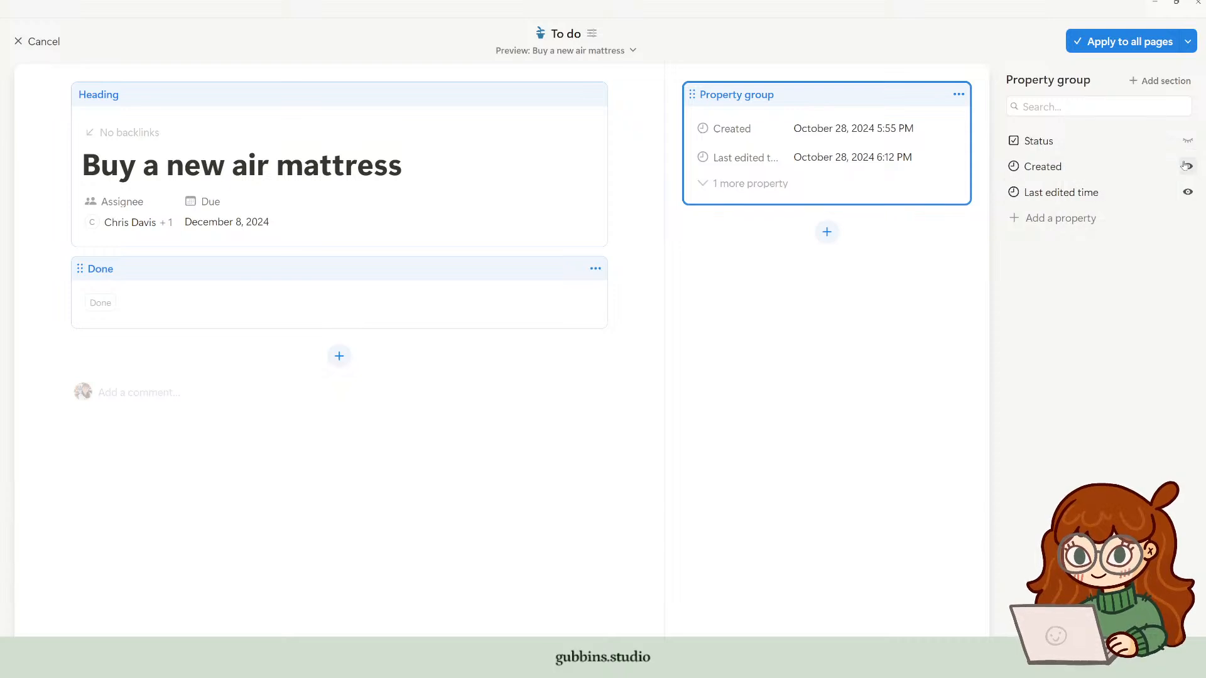
Step: Hide the Created and Last edited time properties in the panel's property group and apply the layout to all pages
left_click(1185, 166)
left_click(1115, 231)
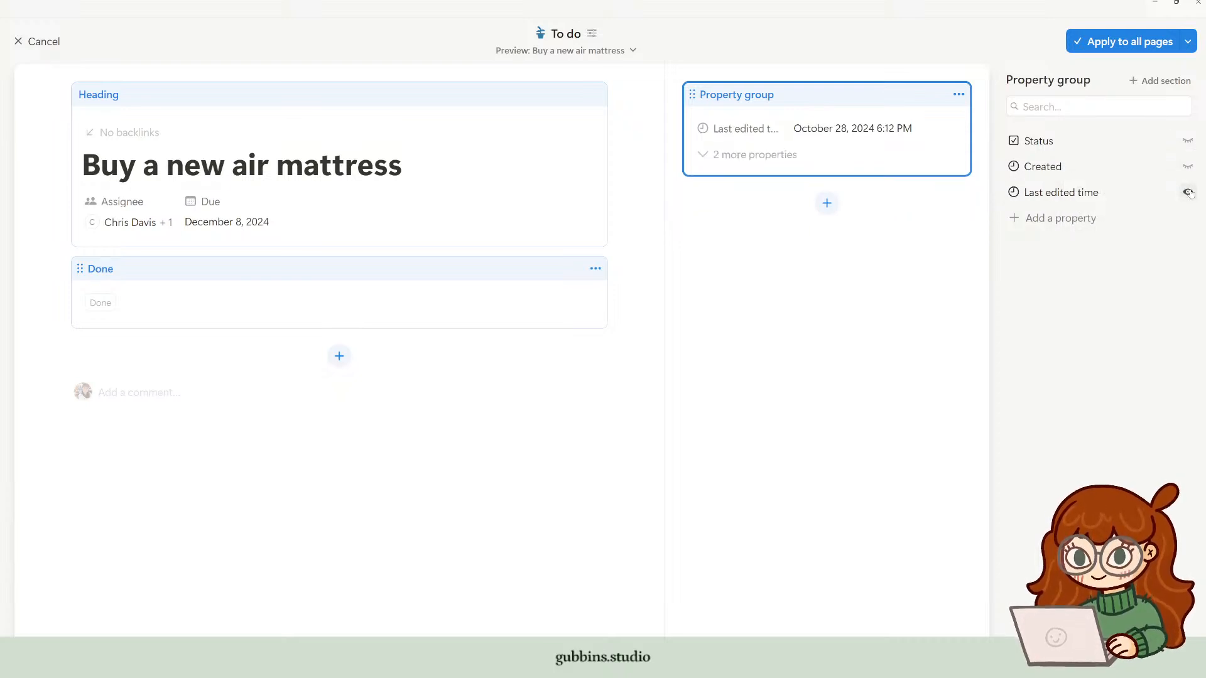
left_click(1188, 192)
left_click(1115, 258)
left_click(833, 340)
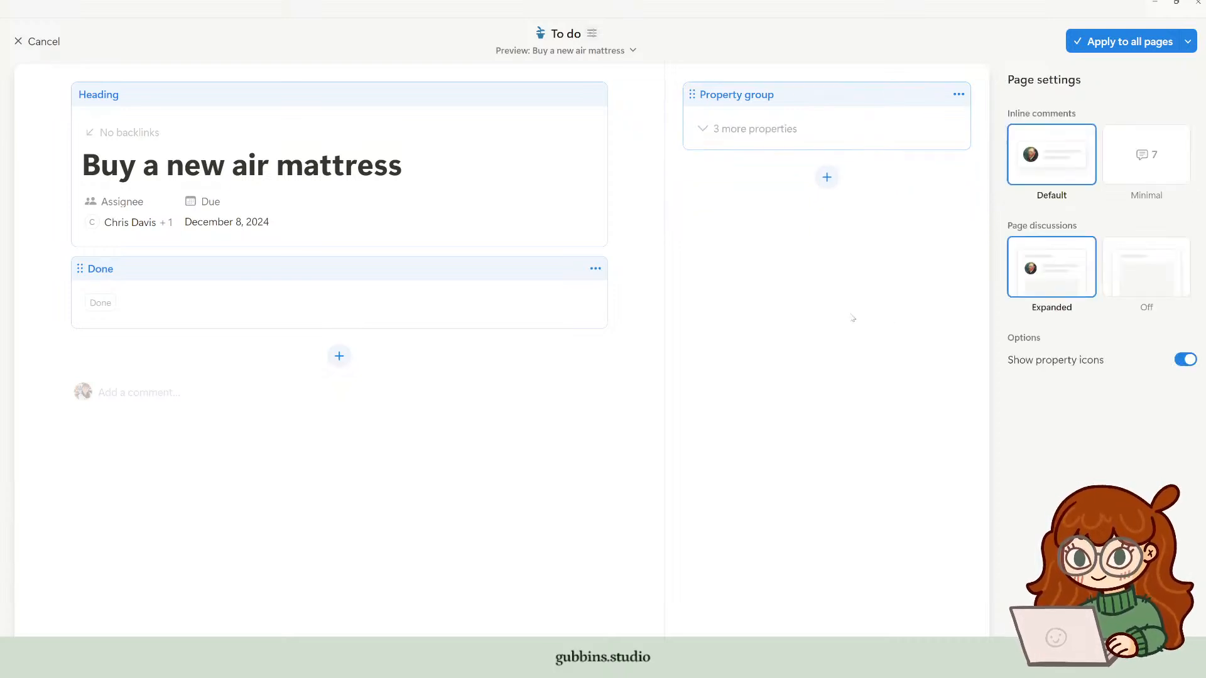
left_click(1107, 42)
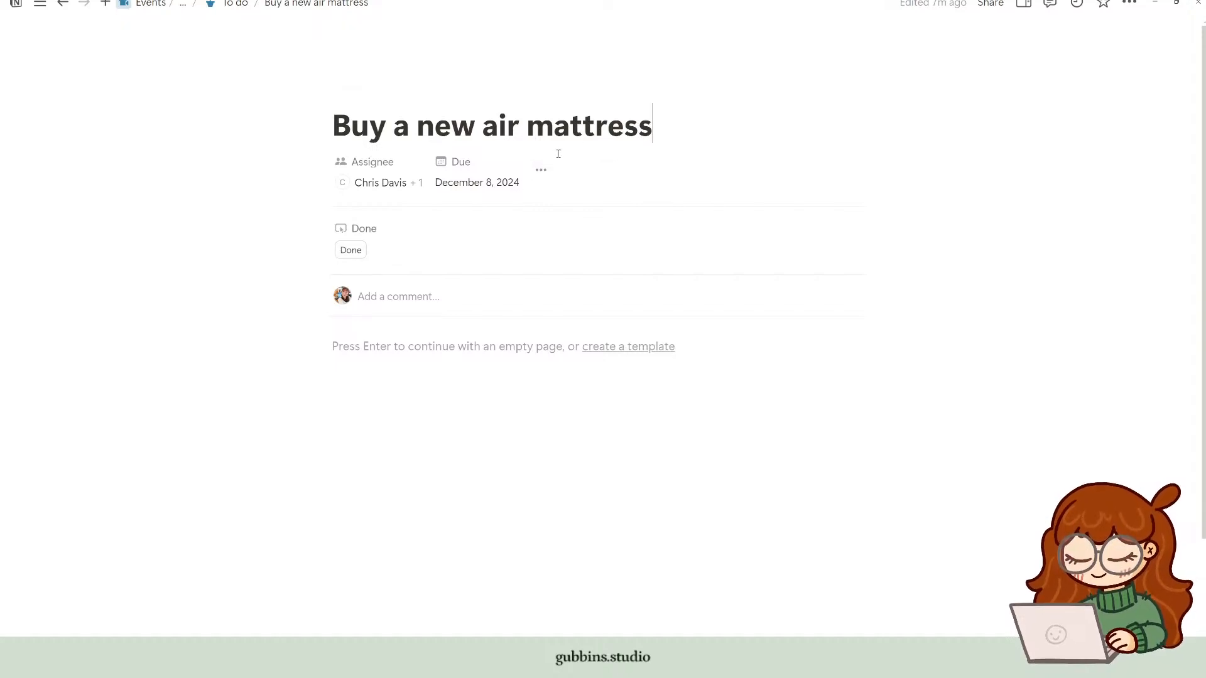
Step: Inspect the hidden properties in the air mattress task's details panel and close the panel
left_click(541, 170)
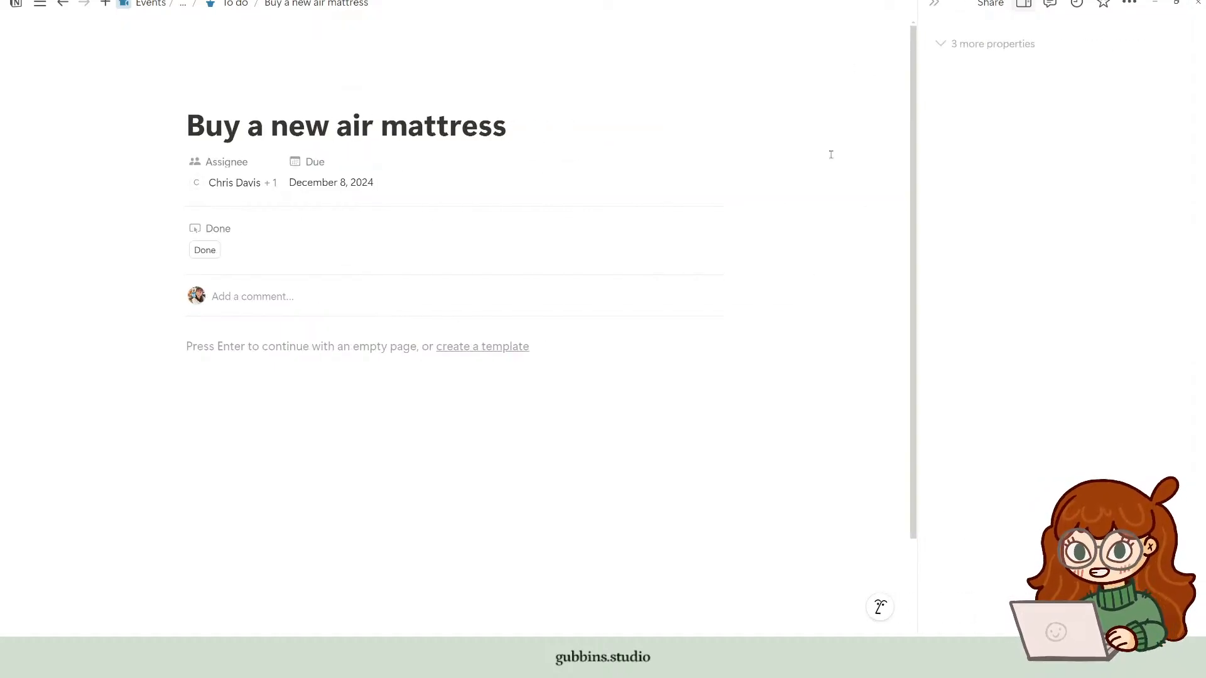
left_click(943, 44)
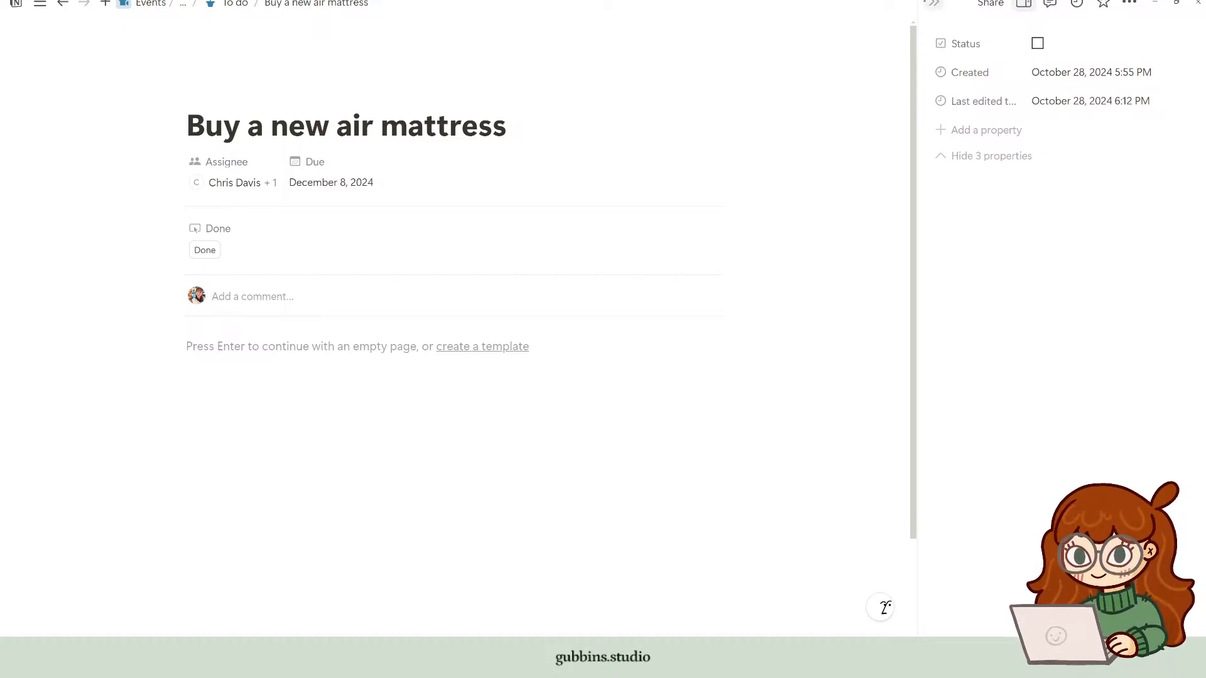
left_click(932, 7)
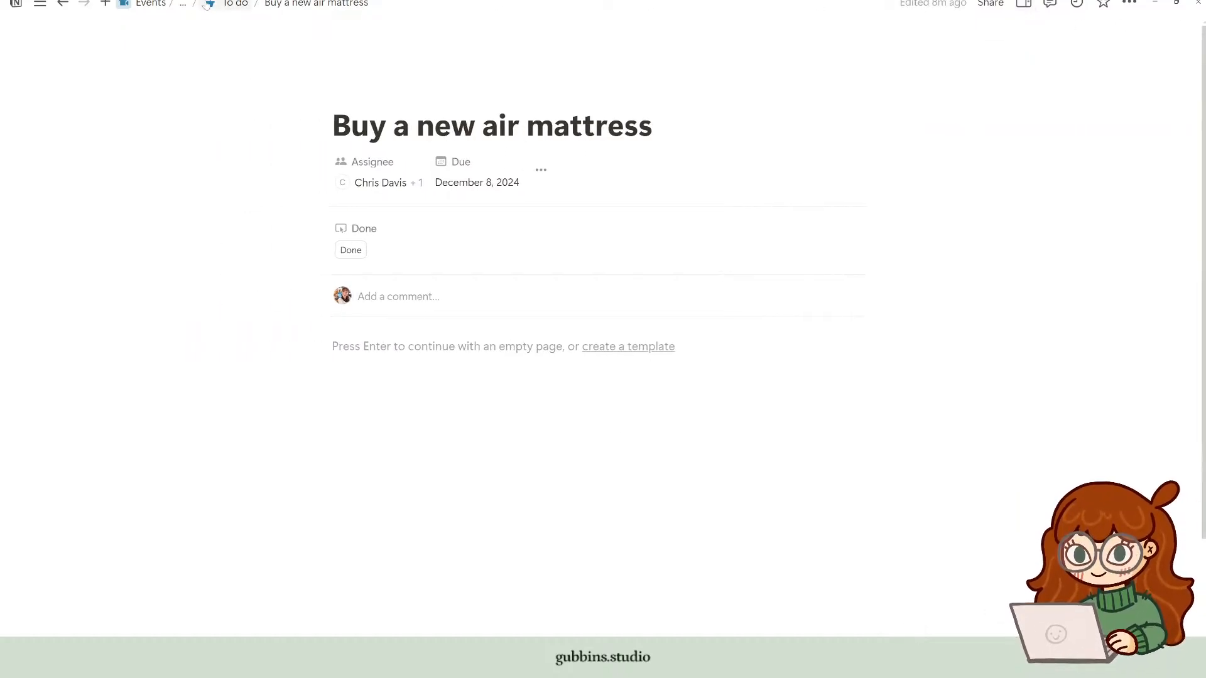
Step: Return to the Dashboards page and open the layout customization for the Barbie entry in the watchlist
left_click(238, 8)
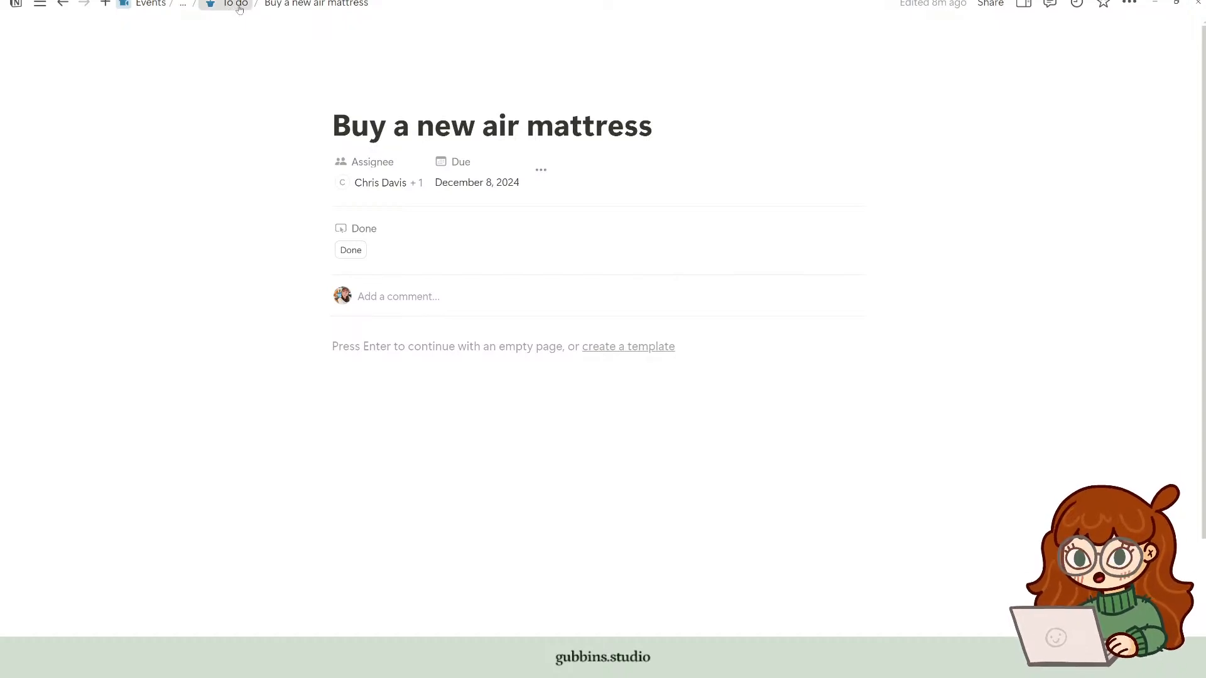
left_click(257, 5)
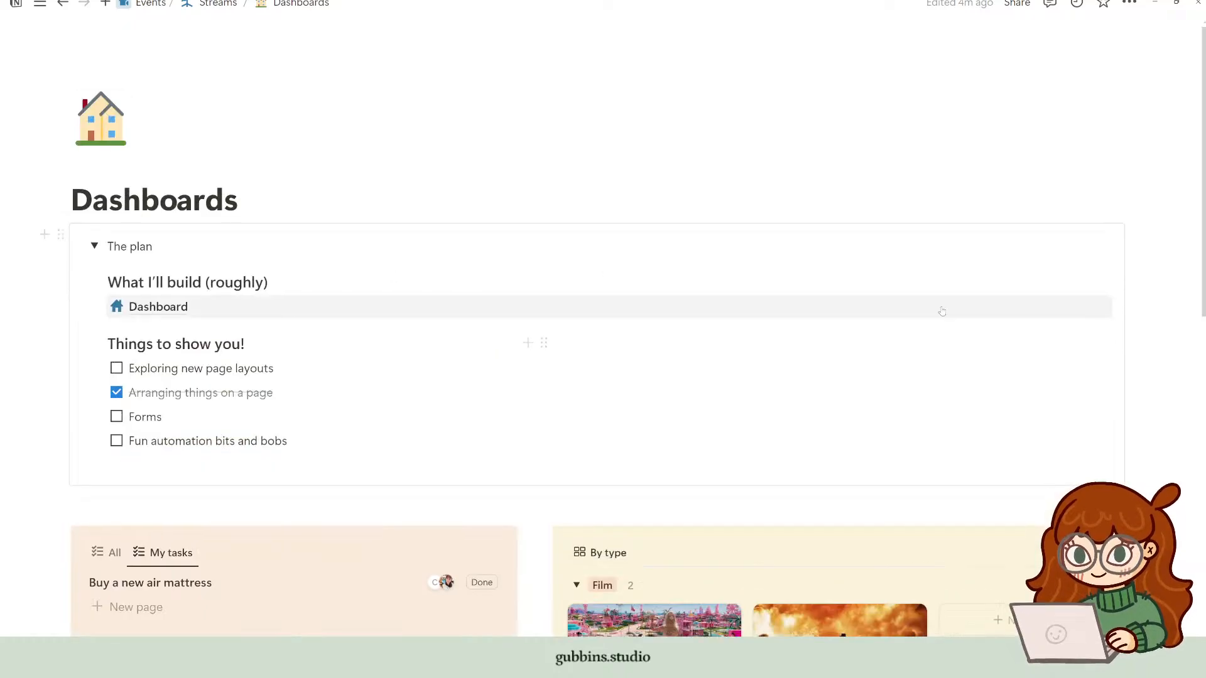
scroll(697, 402, "down", 4)
left_click(701, 409)
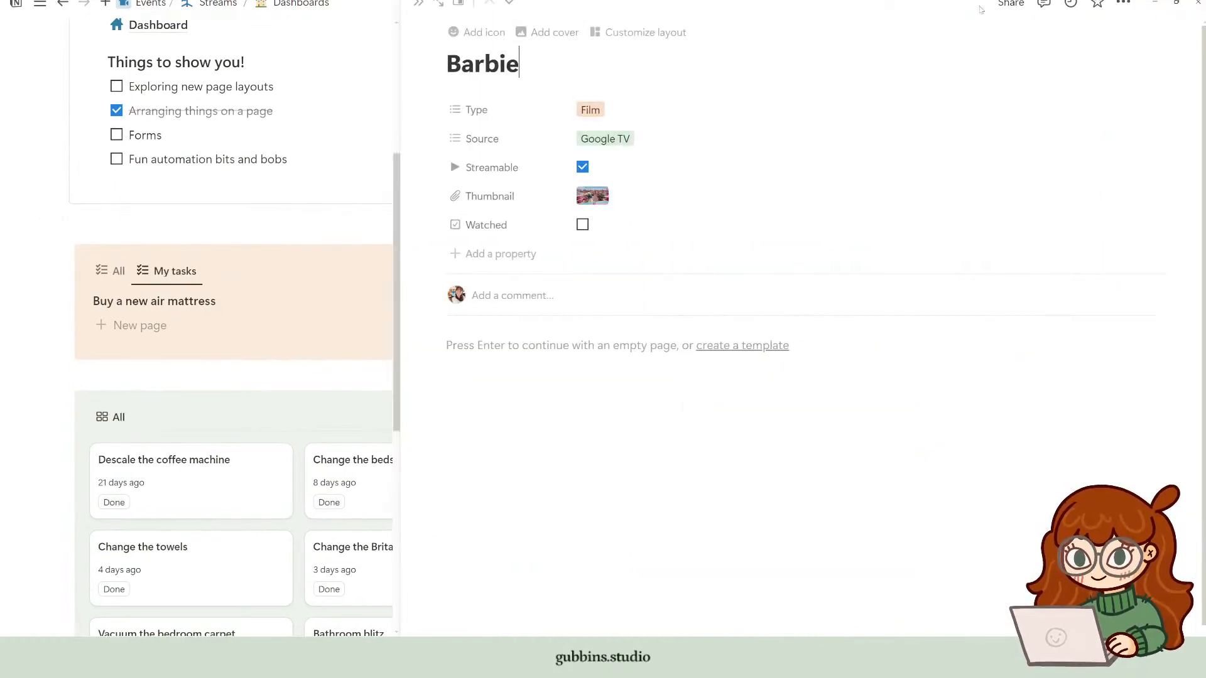
left_click(644, 33)
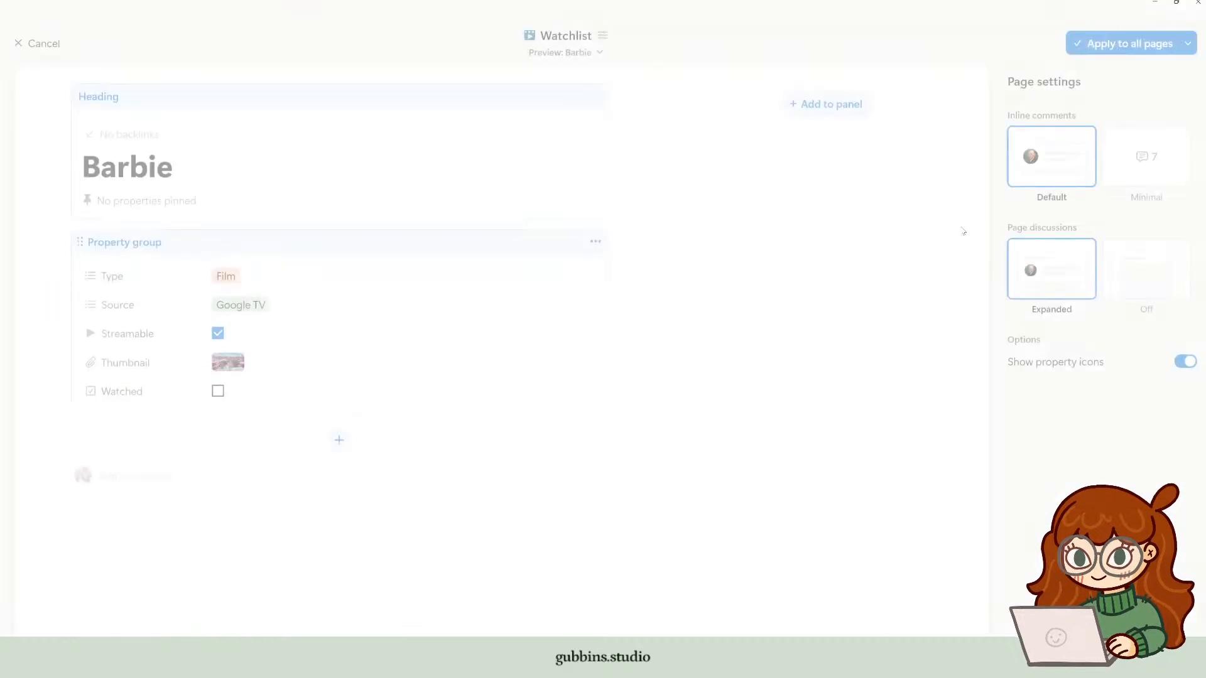
Step: Move the Watchlist layout's property group to the panel
left_click(596, 240)
left_click(555, 264)
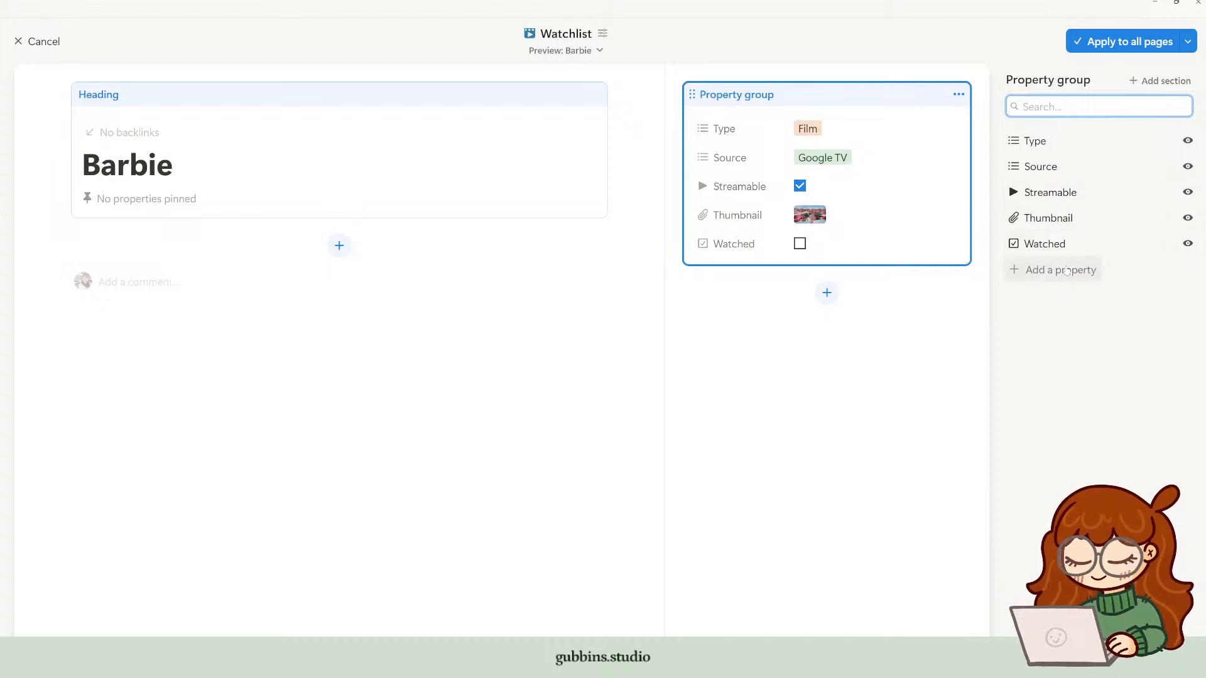
left_click(827, 393)
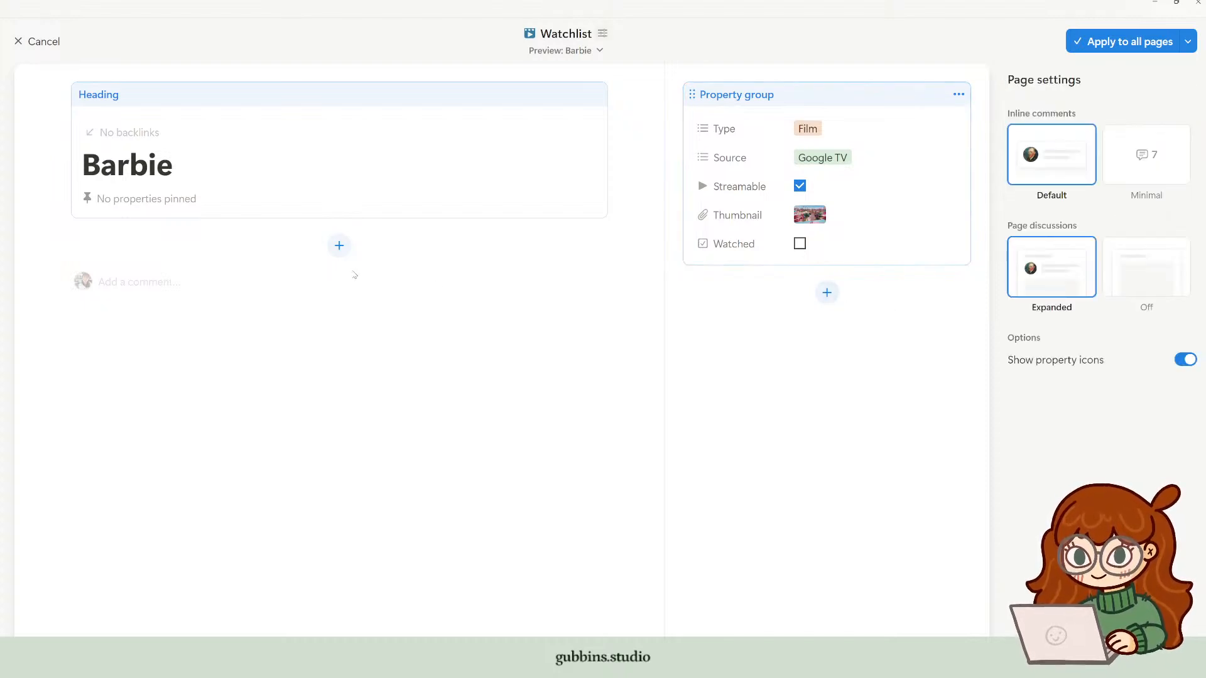
left_click(341, 250)
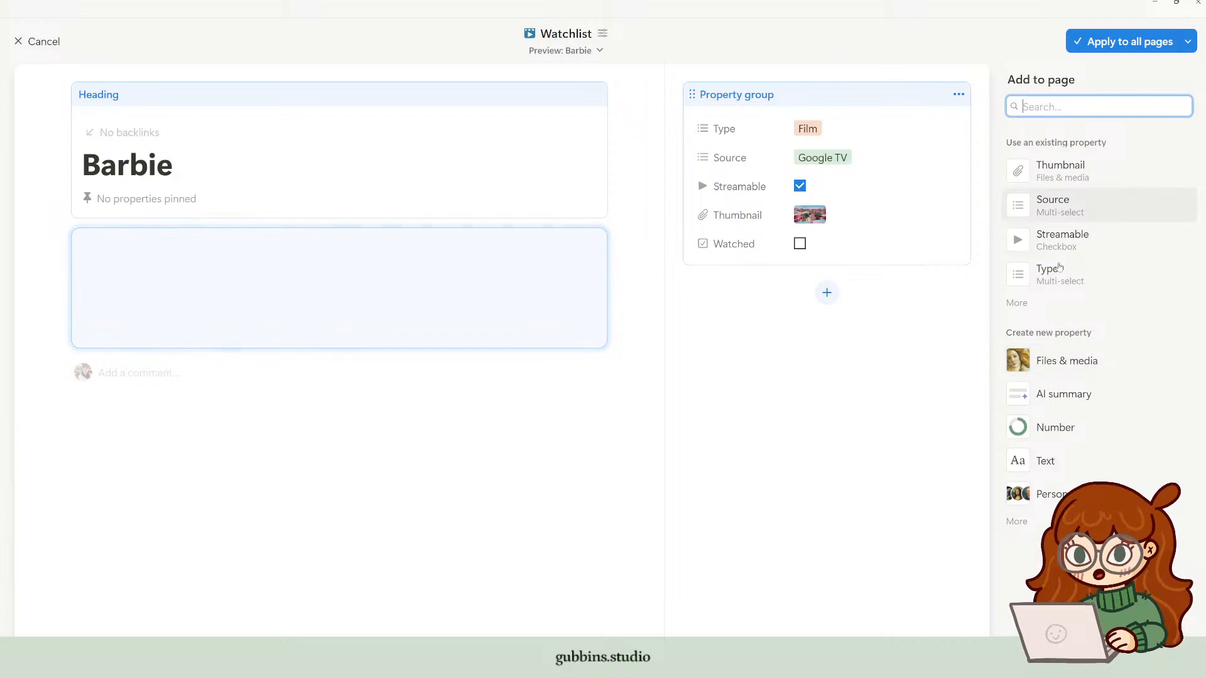
left_click(1061, 170)
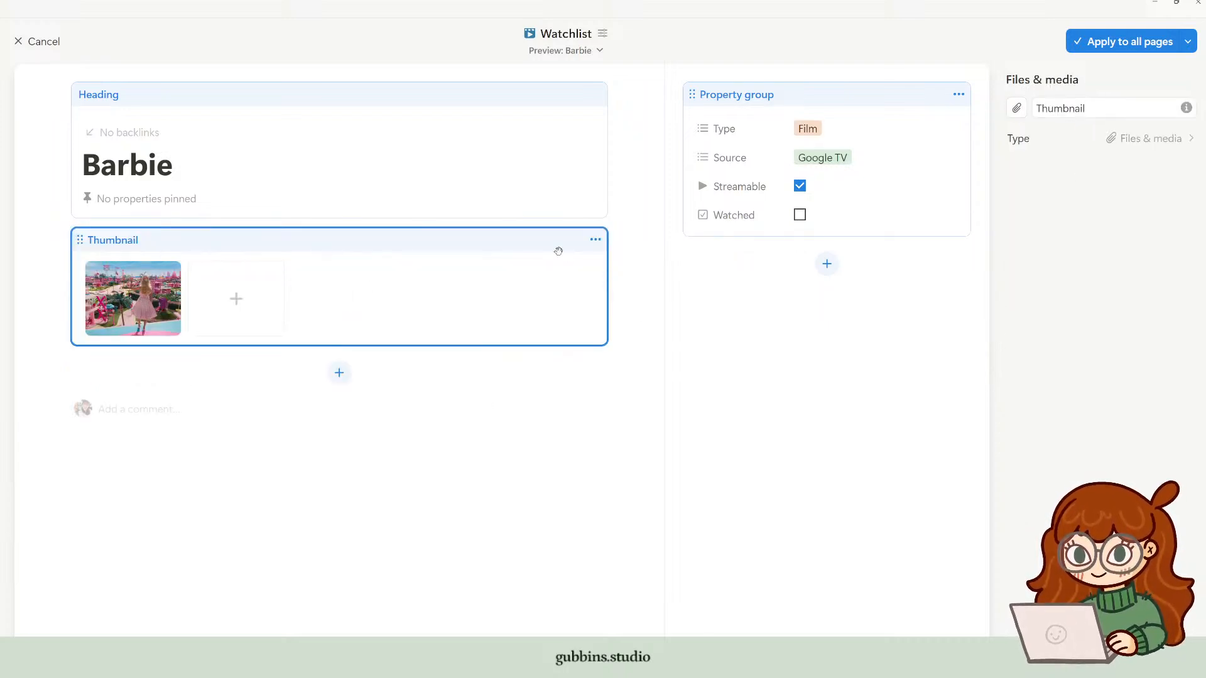
left_click(595, 239)
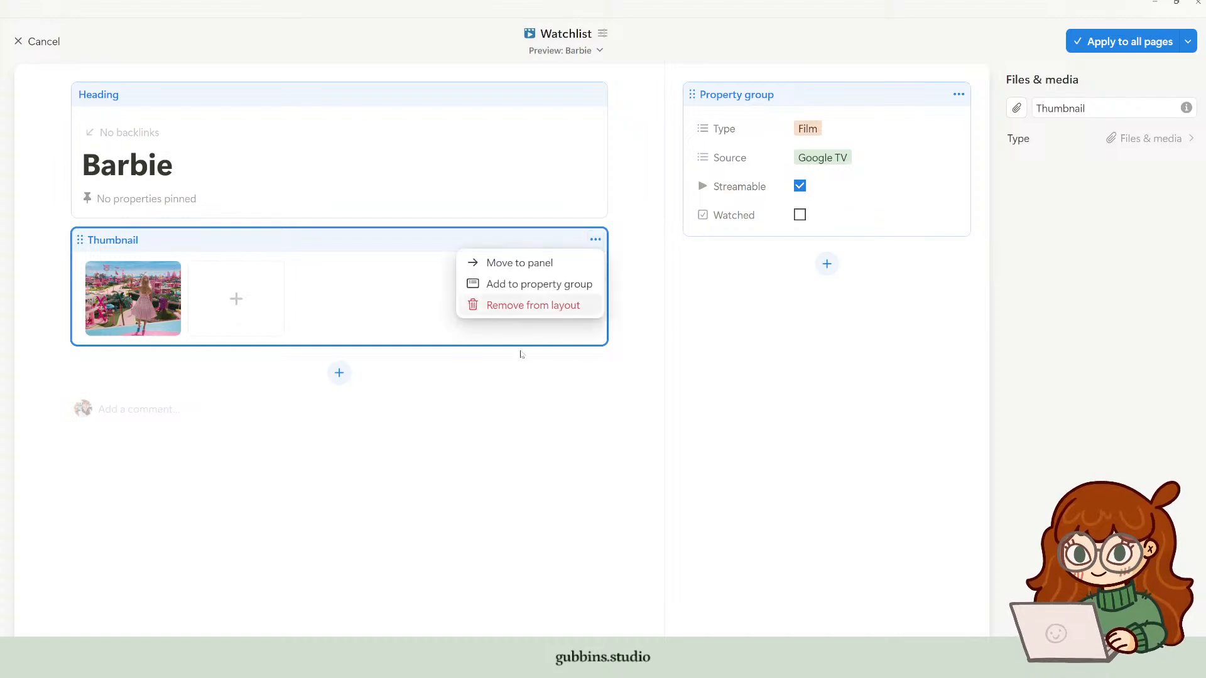
left_click(542, 313)
left_click(586, 402)
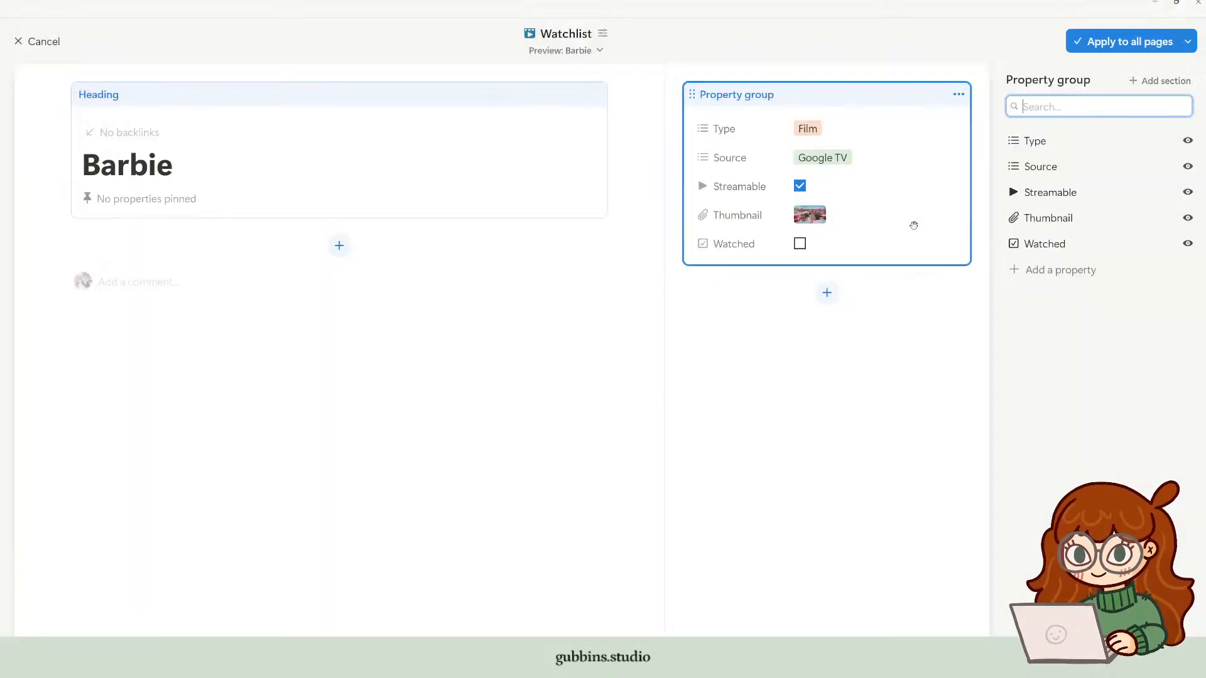
Step: Add the existing Thumbnail property as its own section in the panel and place it above the property group
left_click(829, 292)
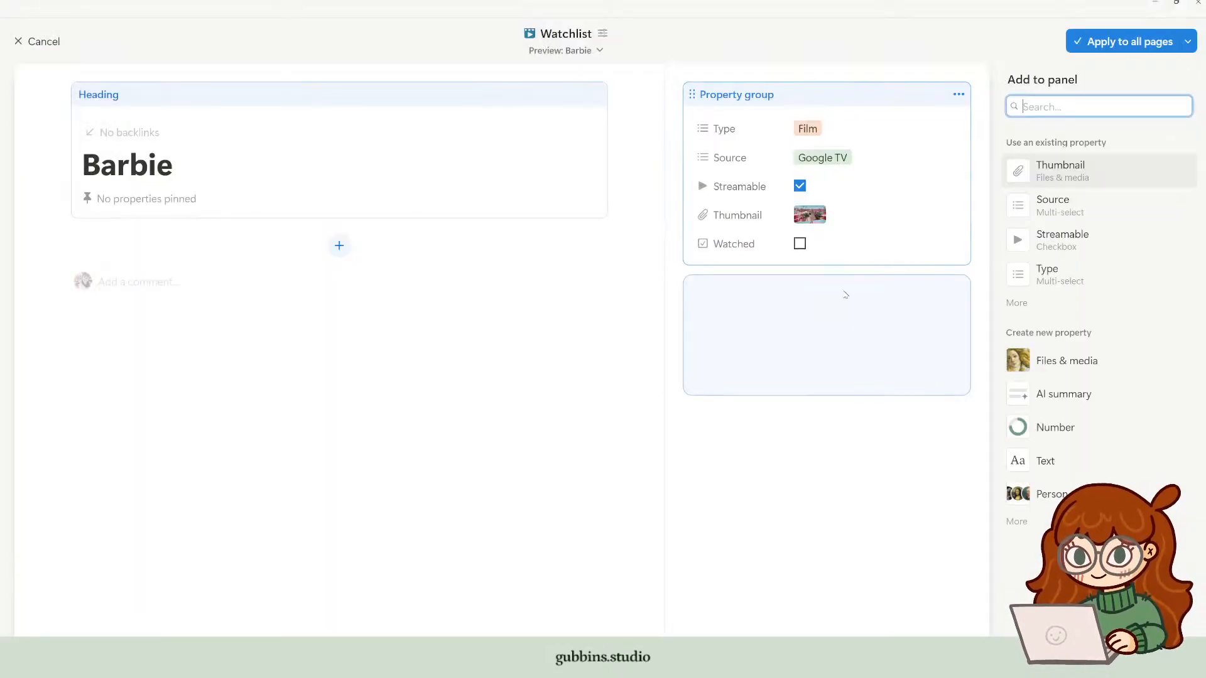
left_click(1075, 176)
left_click_drag(832, 249, 854, 110)
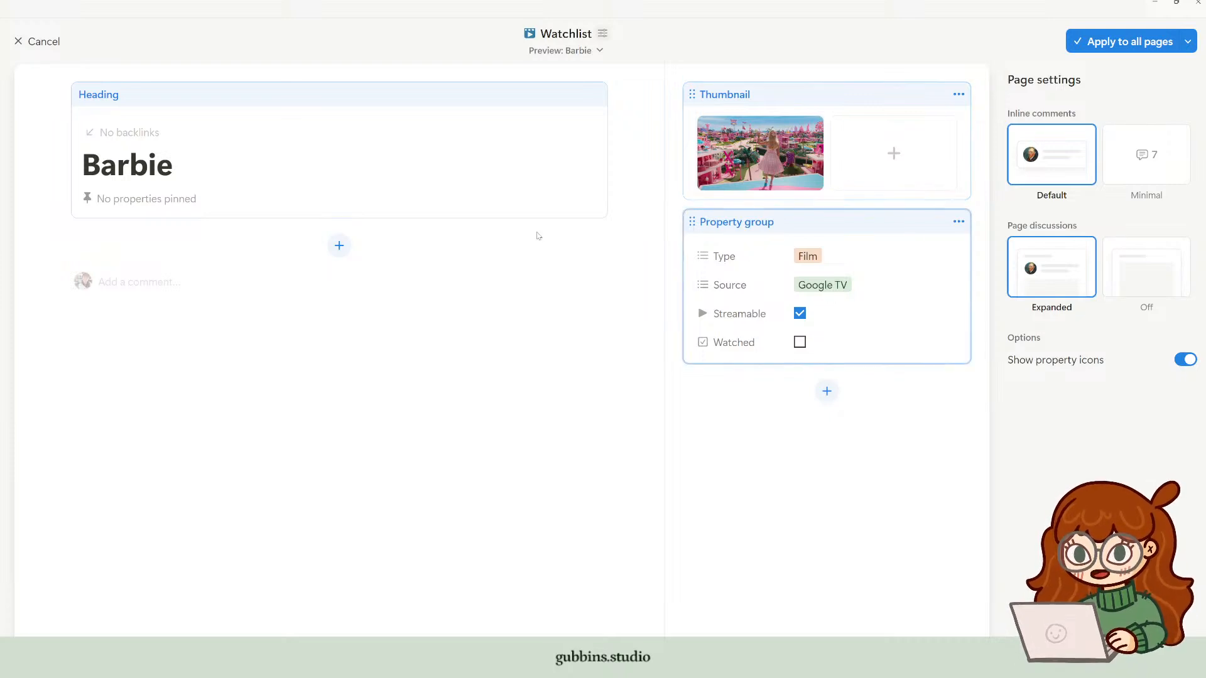
Step: Pin the Type and Source properties to the Watchlist layout's heading
left_click(157, 199)
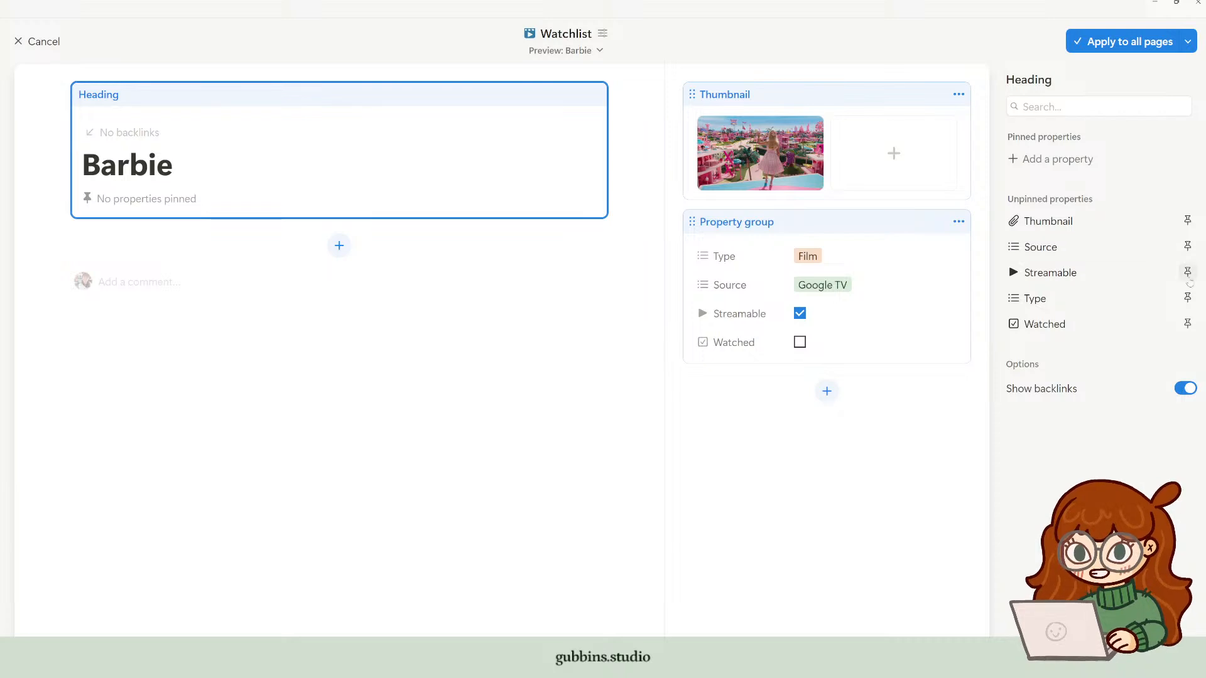
left_click(1188, 298)
left_click(1188, 273)
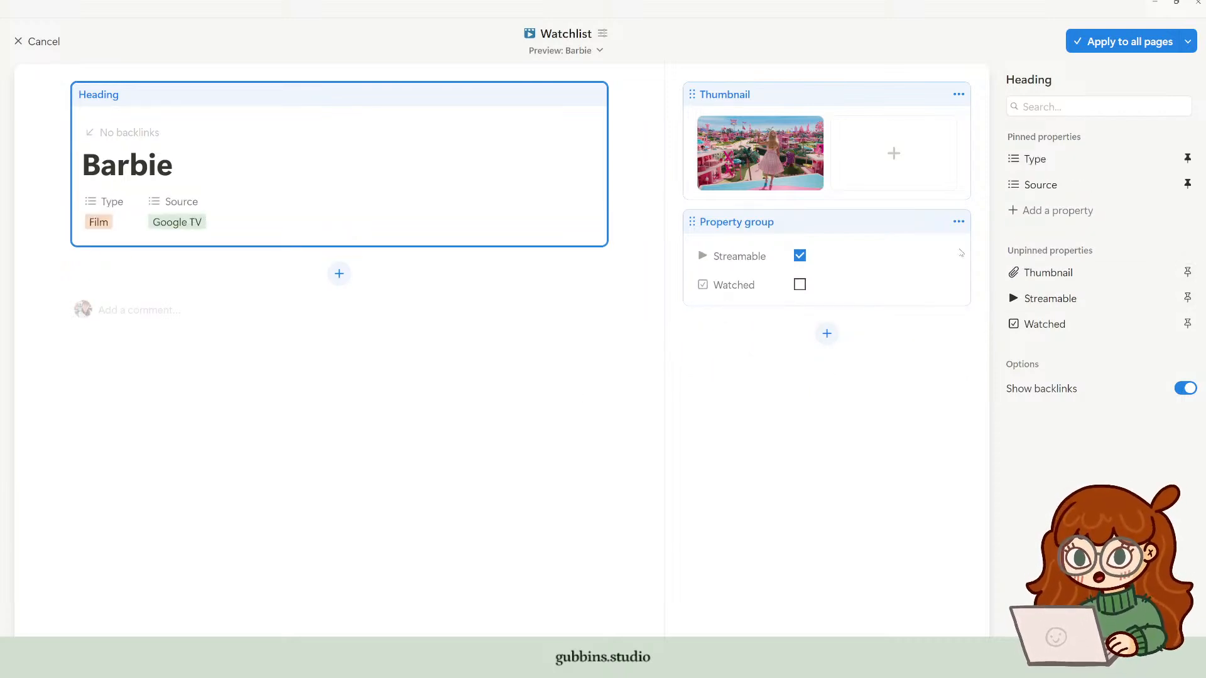
Step: Add a section named Details to the panel's property group
left_click(878, 230)
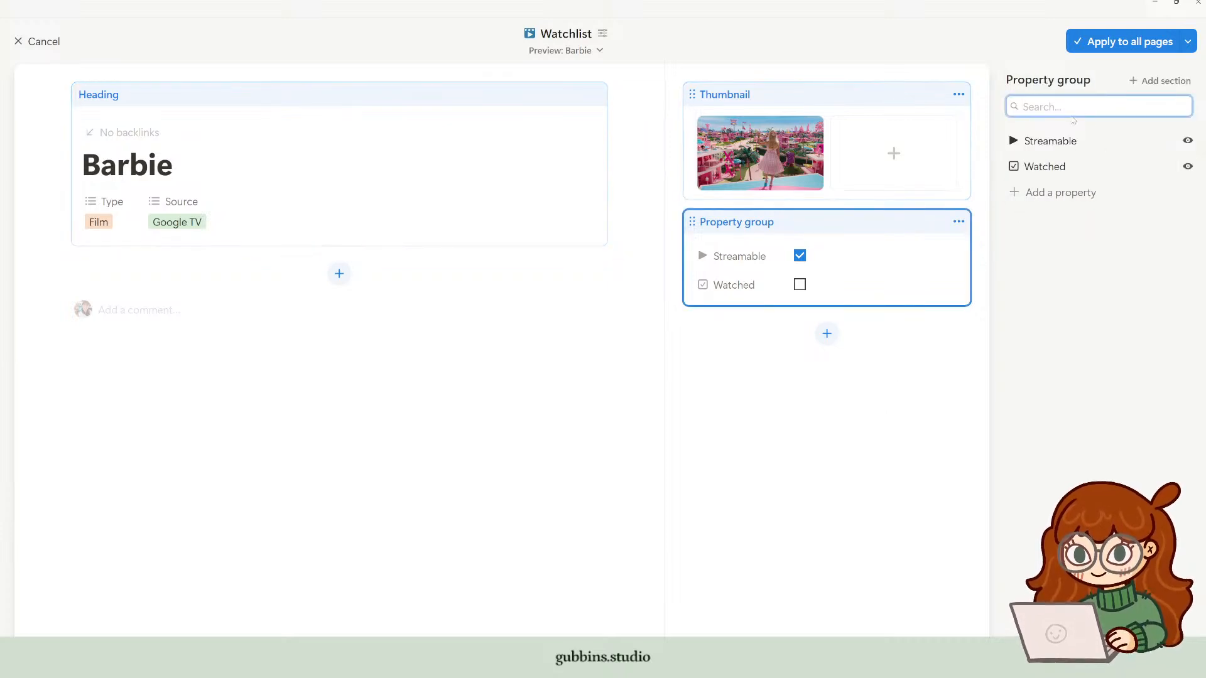
left_click(1160, 80)
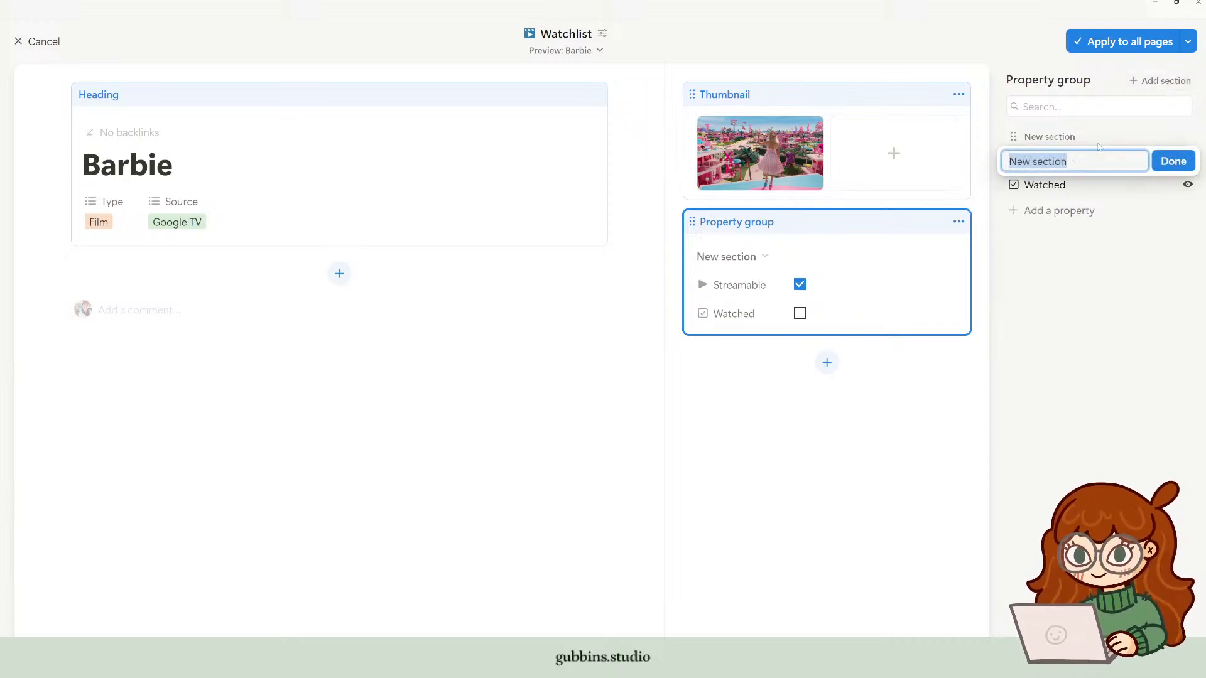
type("Details")
key("Return")
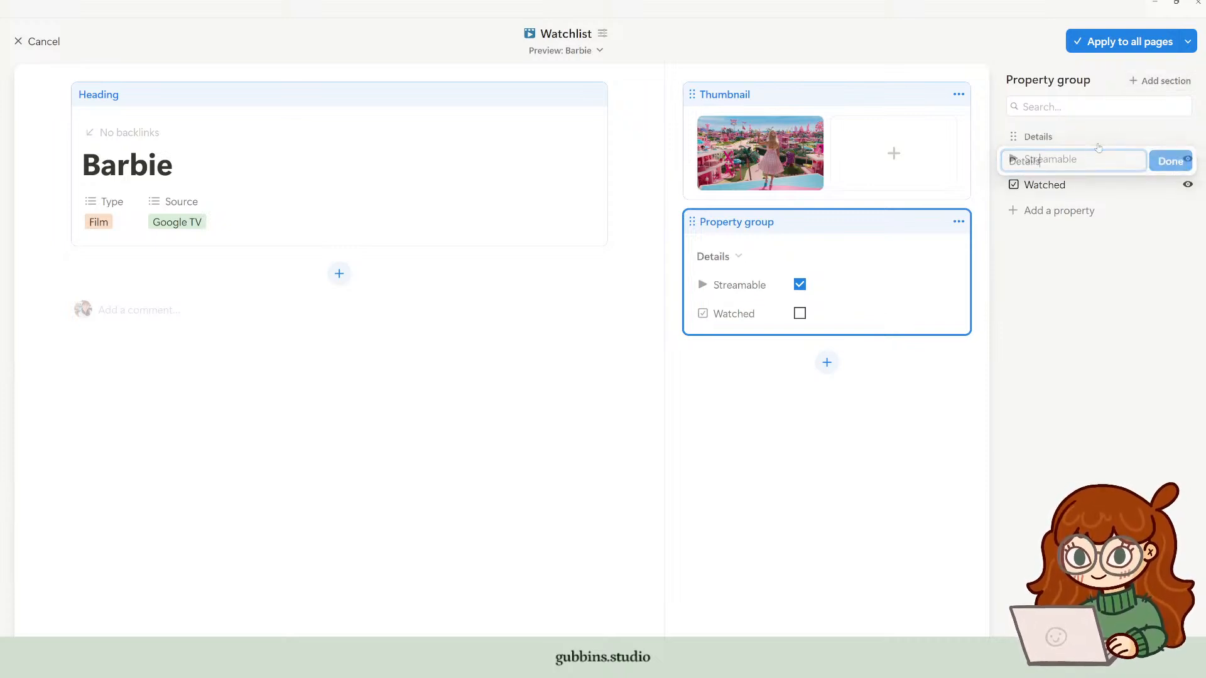
Step: Add a section named Watched to the property group and move the Watched property into it
left_click(1161, 80)
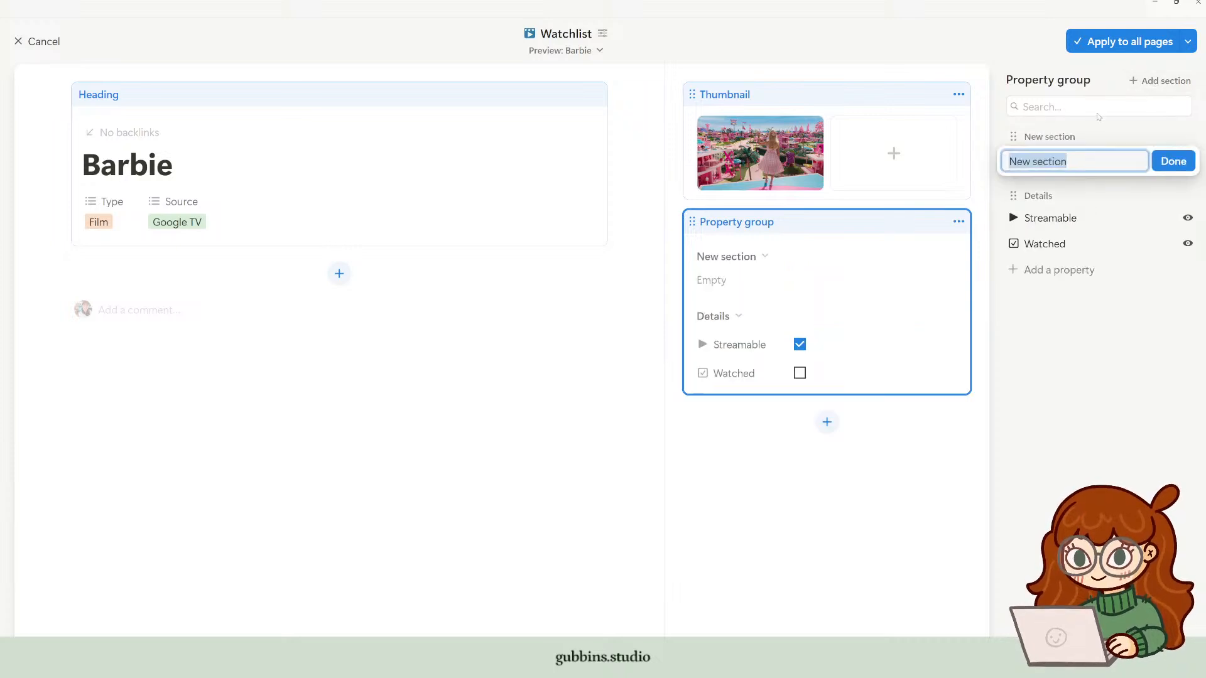
type("Watched")
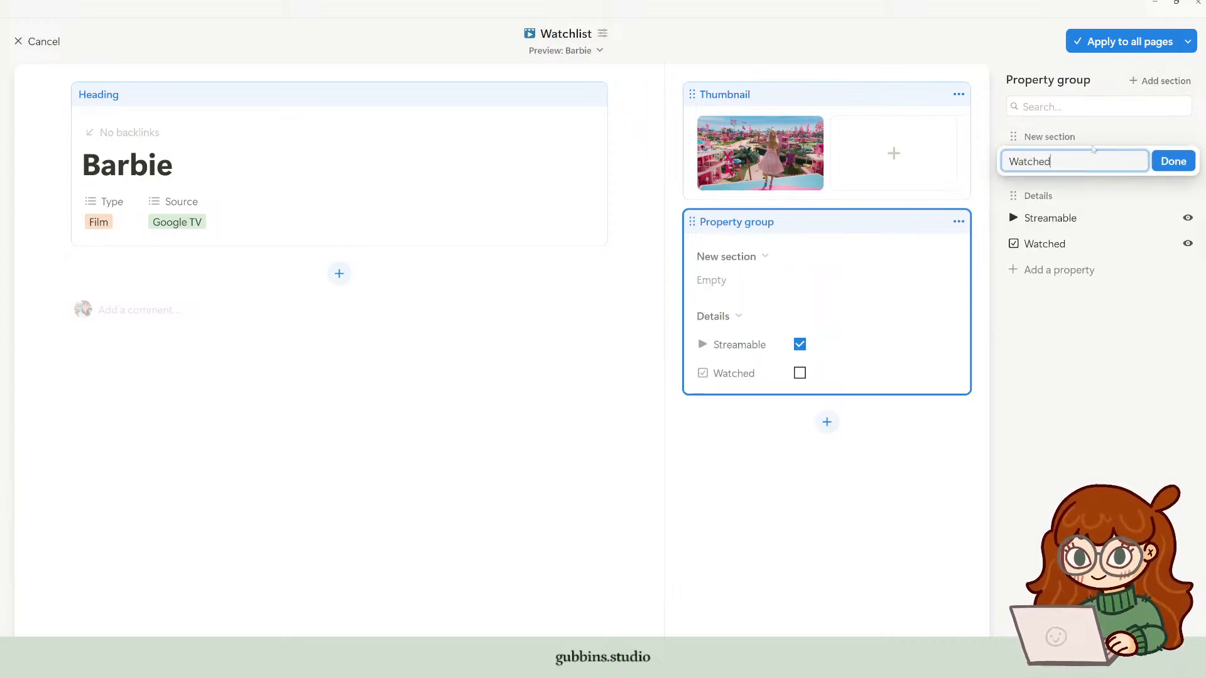
key("Return")
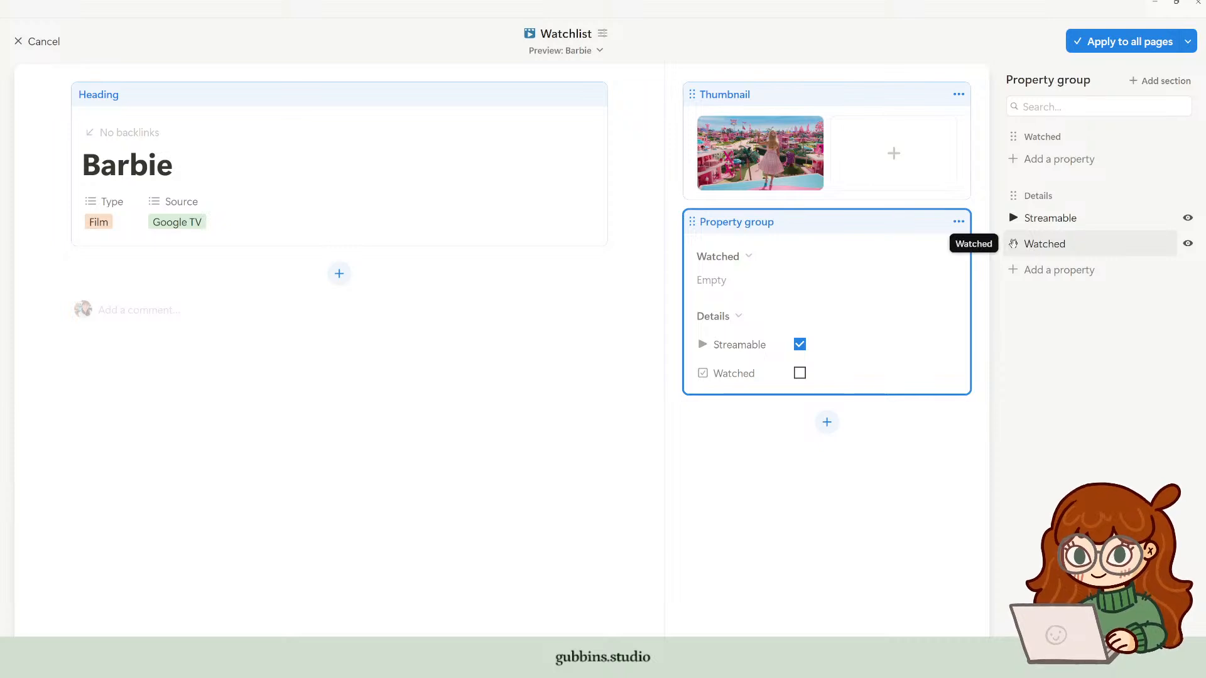
left_click_drag(1014, 243, 1031, 171)
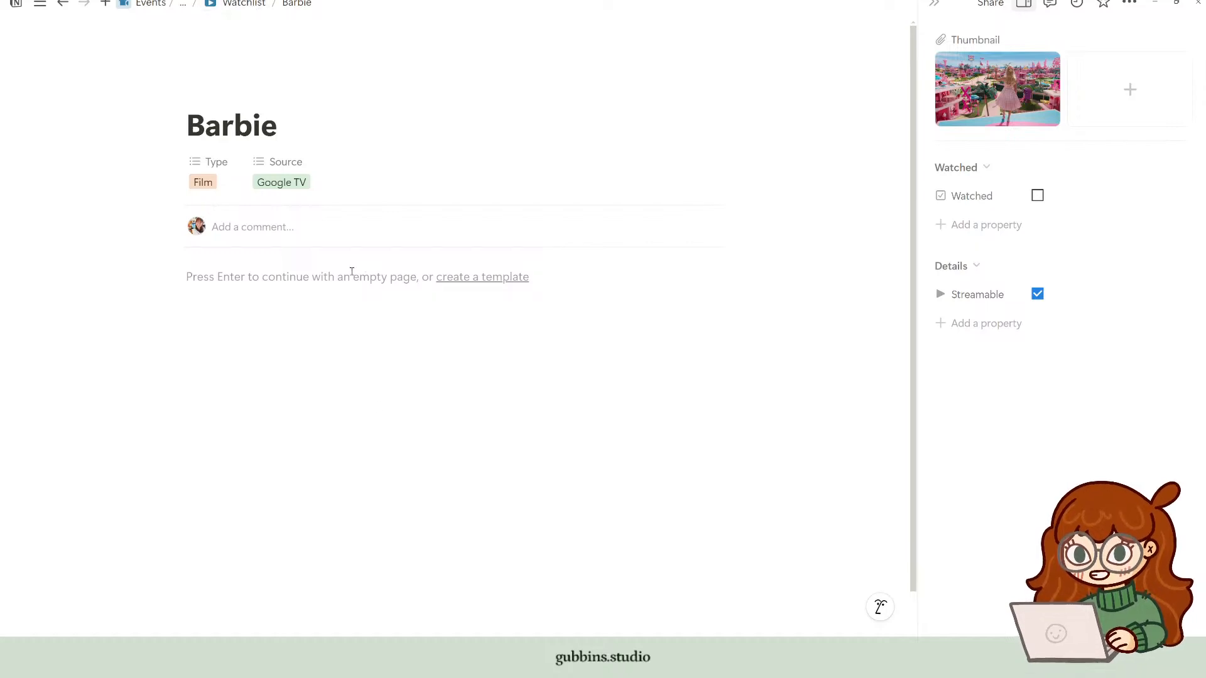
Step: Review the heading settings in the Watchlist layout and leave the customization without applying anything
left_click(391, 95)
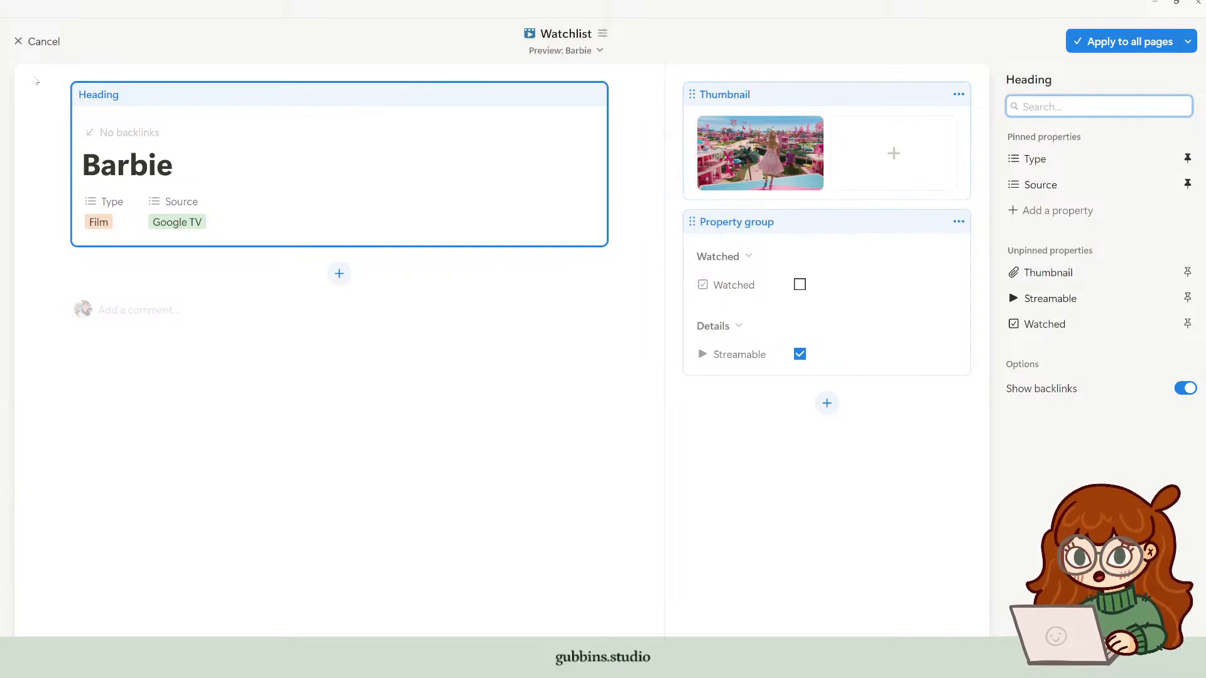
left_click(39, 41)
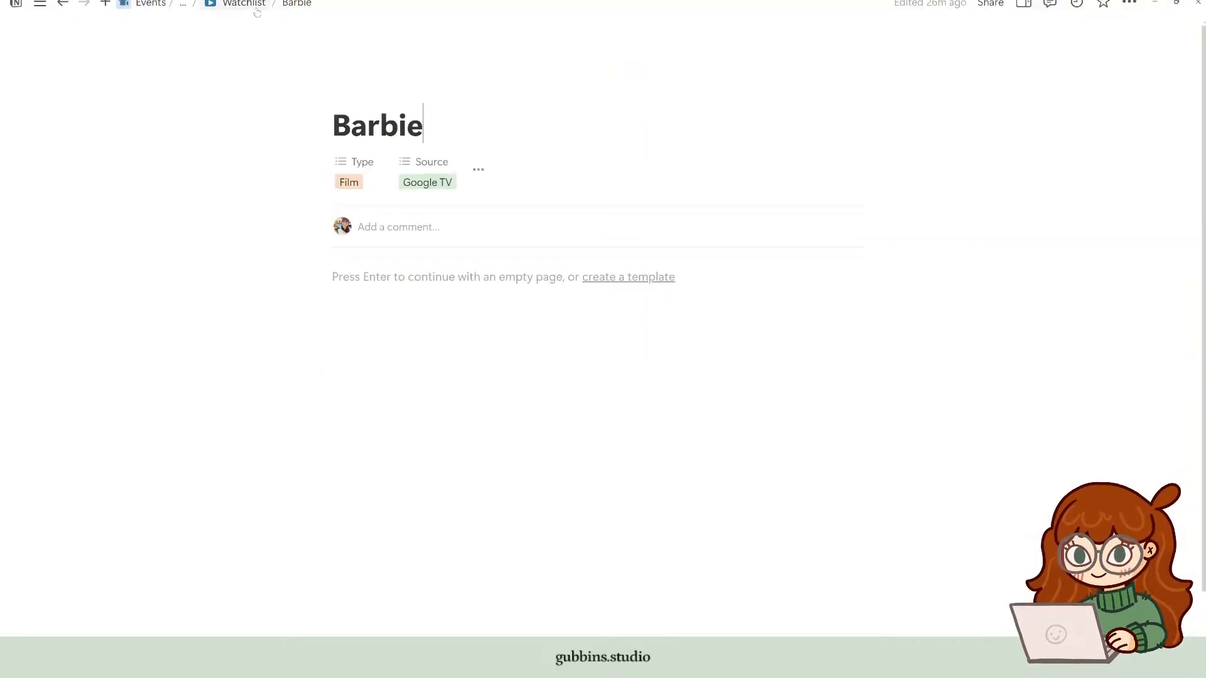
Step: Return to the Dashboards page and check off Exploring new page layouts in the plan
left_click(236, 13)
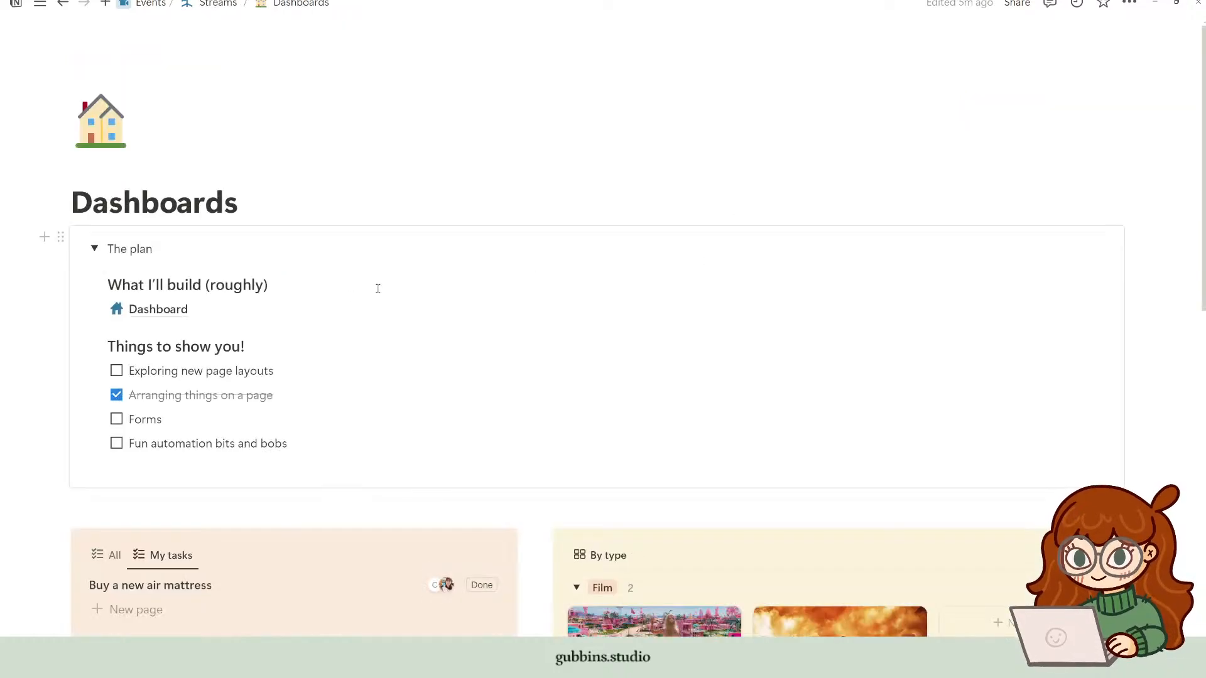
scroll(378, 289, "down", 2)
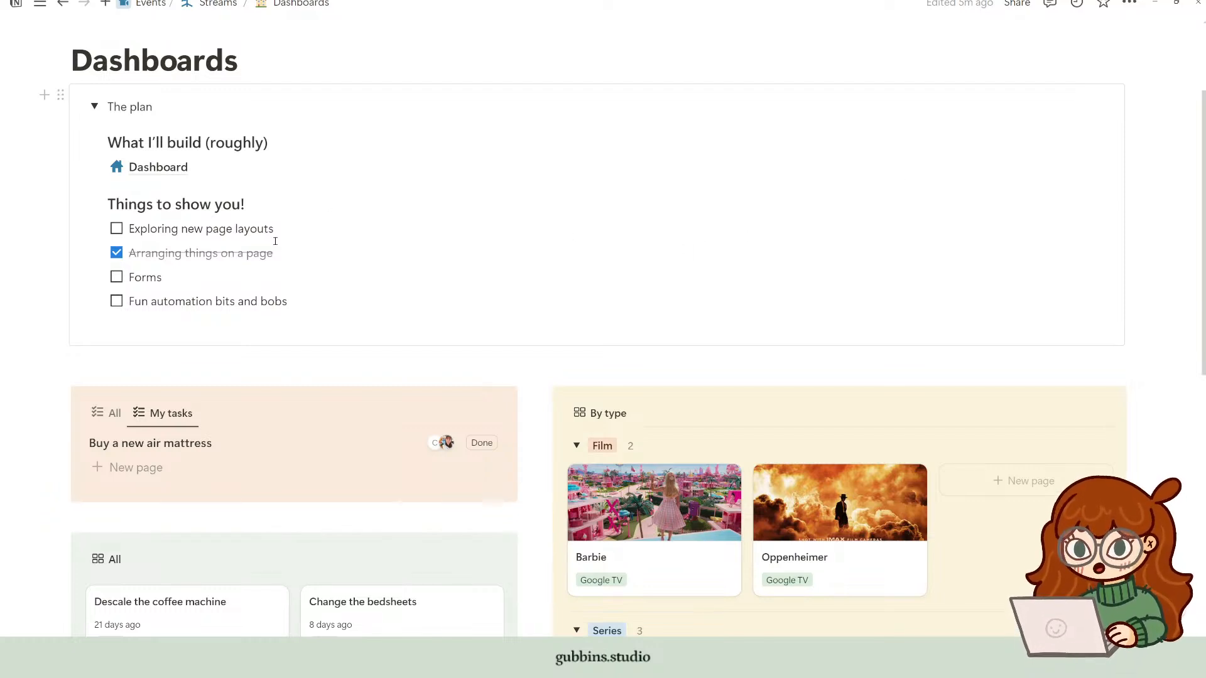
scroll(358, 262, "down", 2)
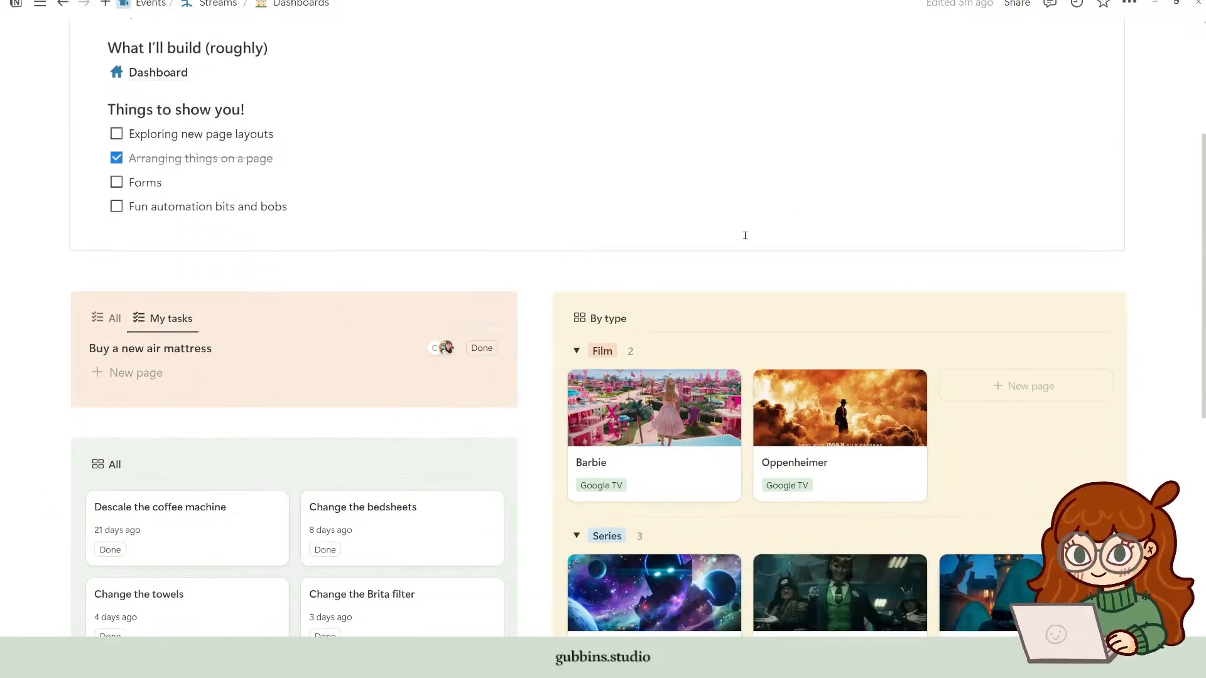
left_click(116, 134)
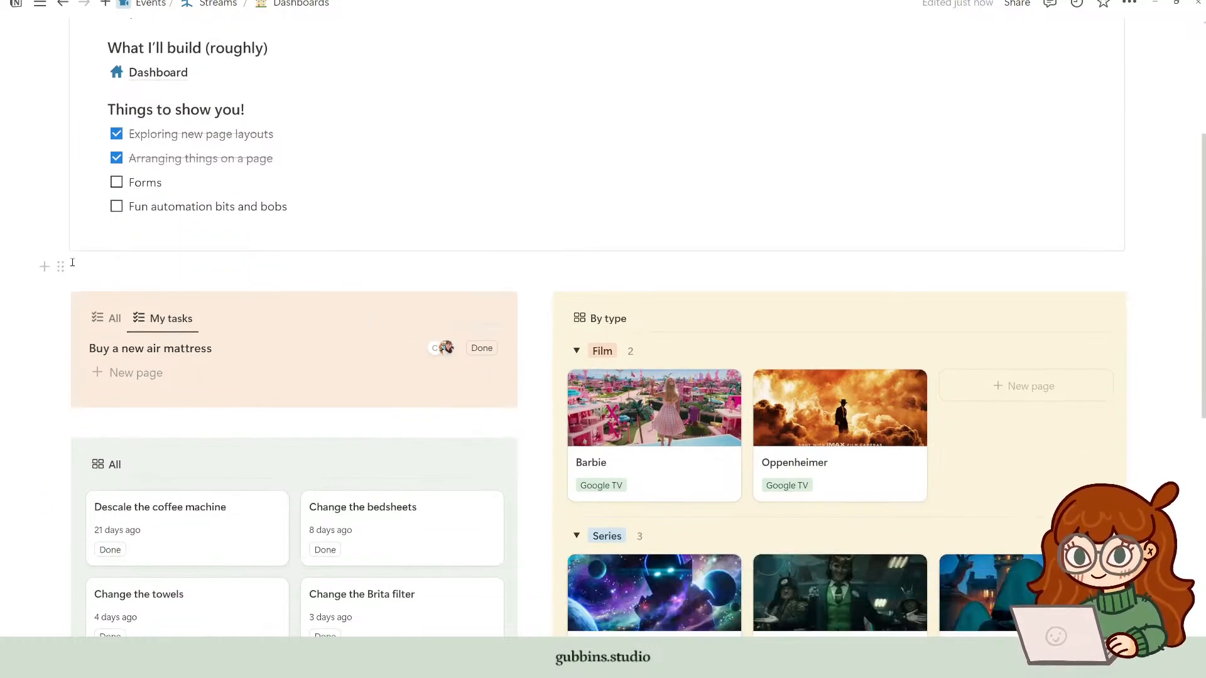
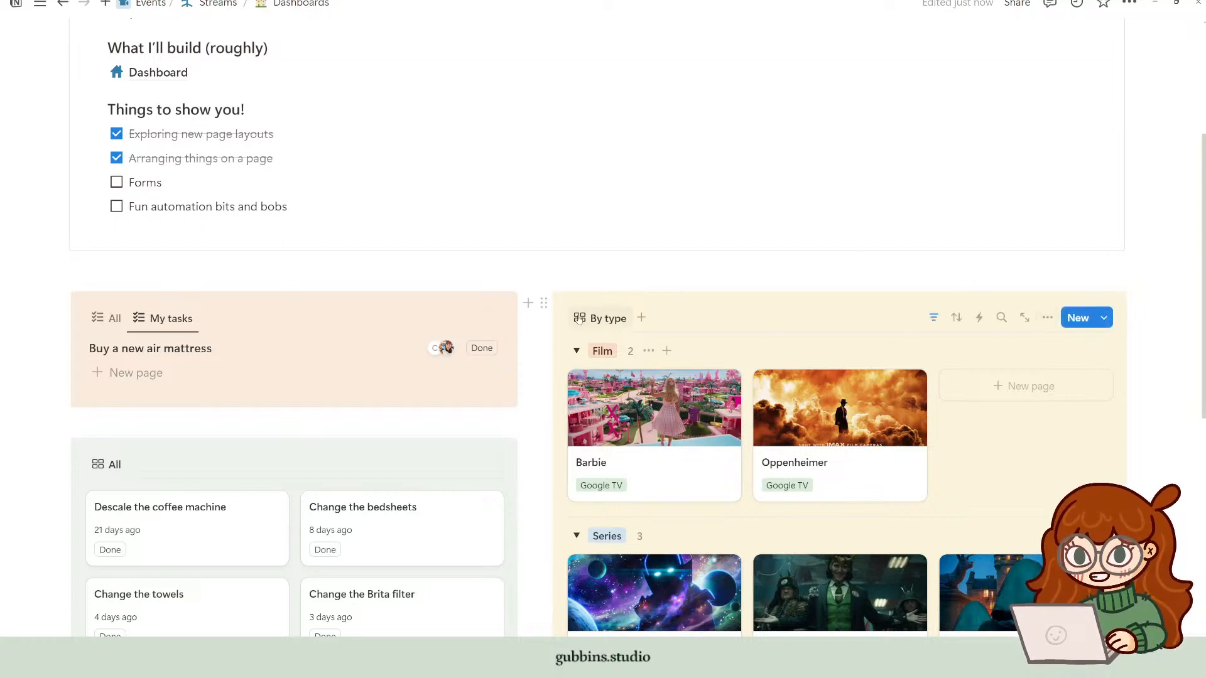
scroll(877, 286, "down", 1)
scroll(835, 421, "down", 3)
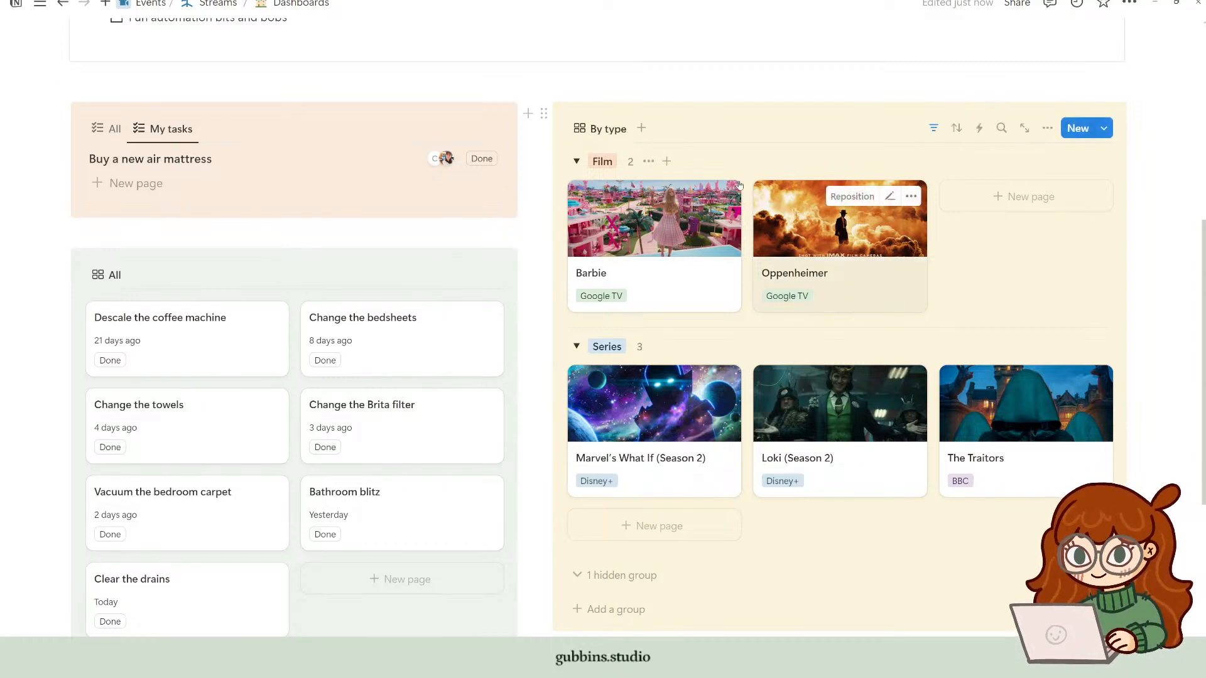
Step: Add a Form view to the Watchlist database, starting from scratch without auto-created questions
left_click(1048, 128)
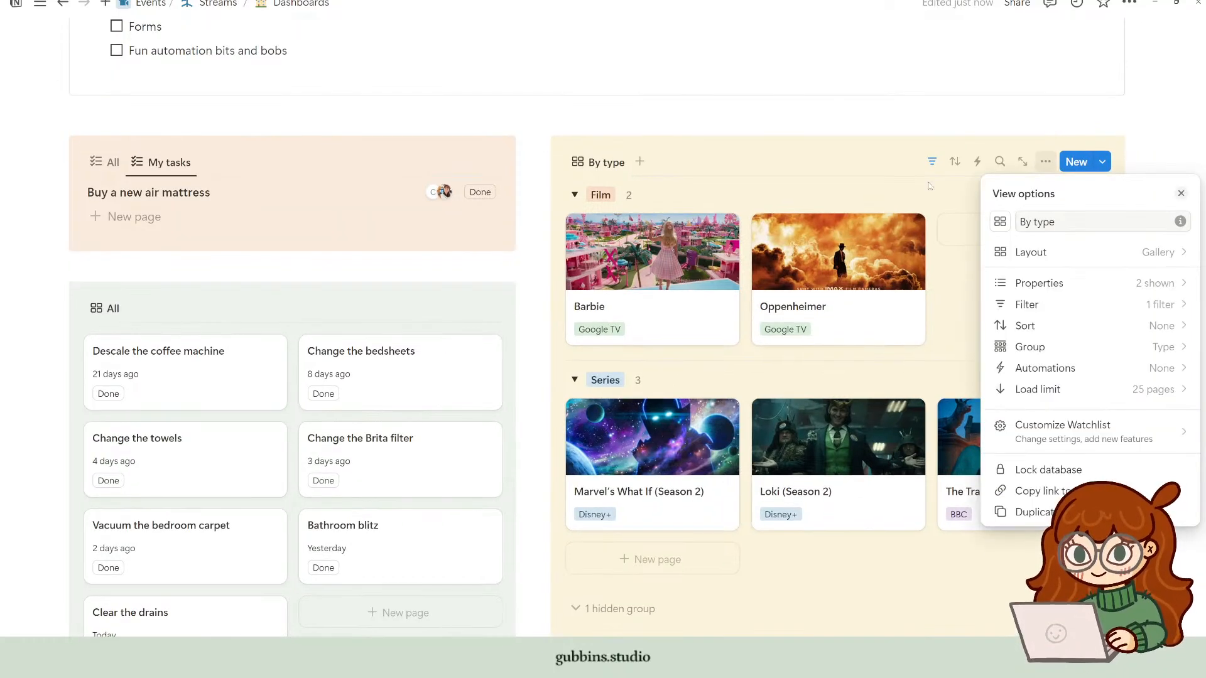
key("Escape")
left_click(641, 163)
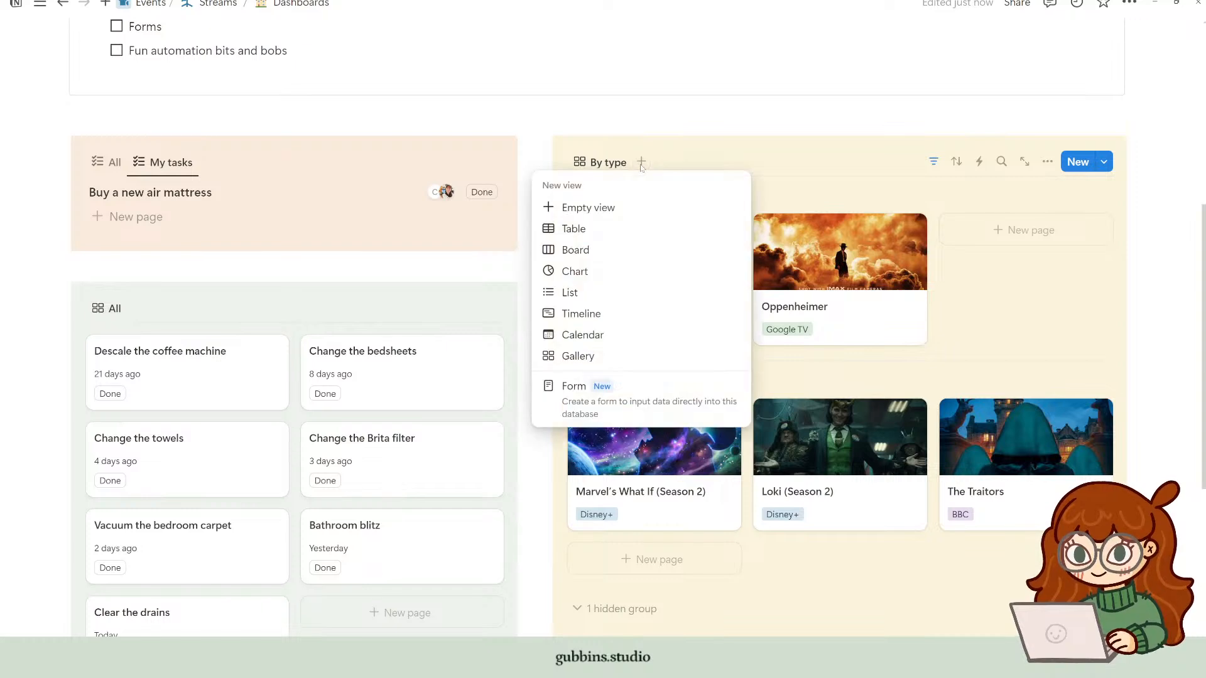
left_click(618, 389)
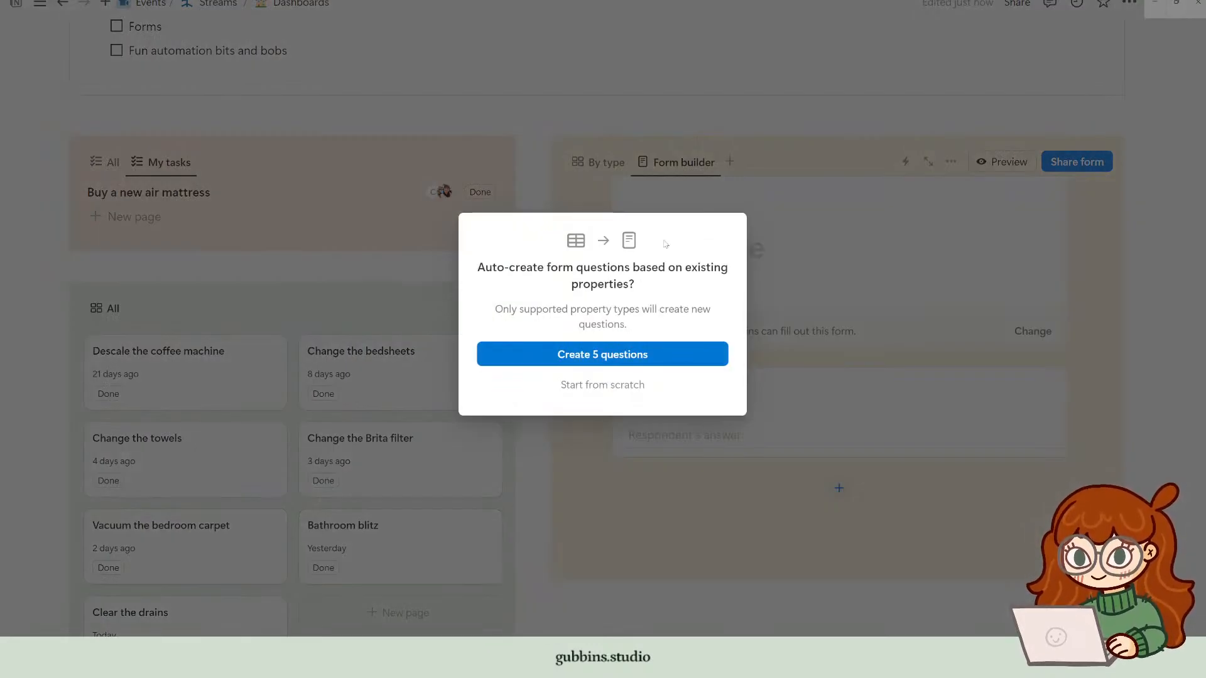
left_click(631, 389)
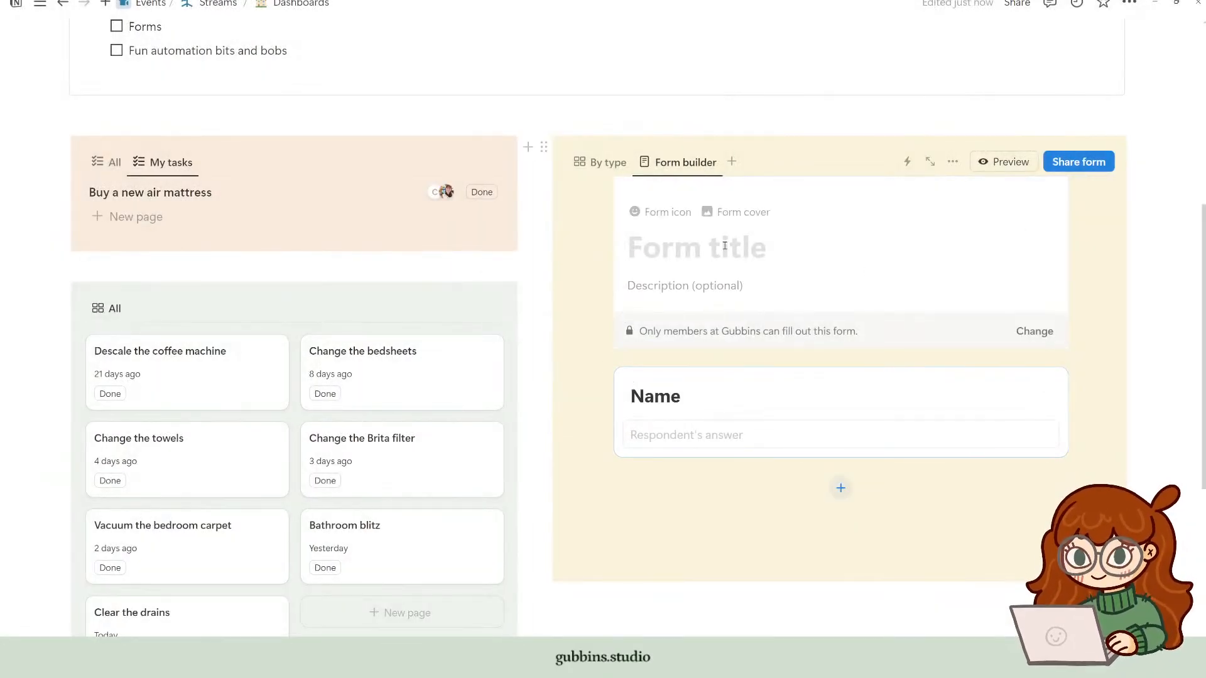
Step: Title the form "Add something to watch"
type("A")
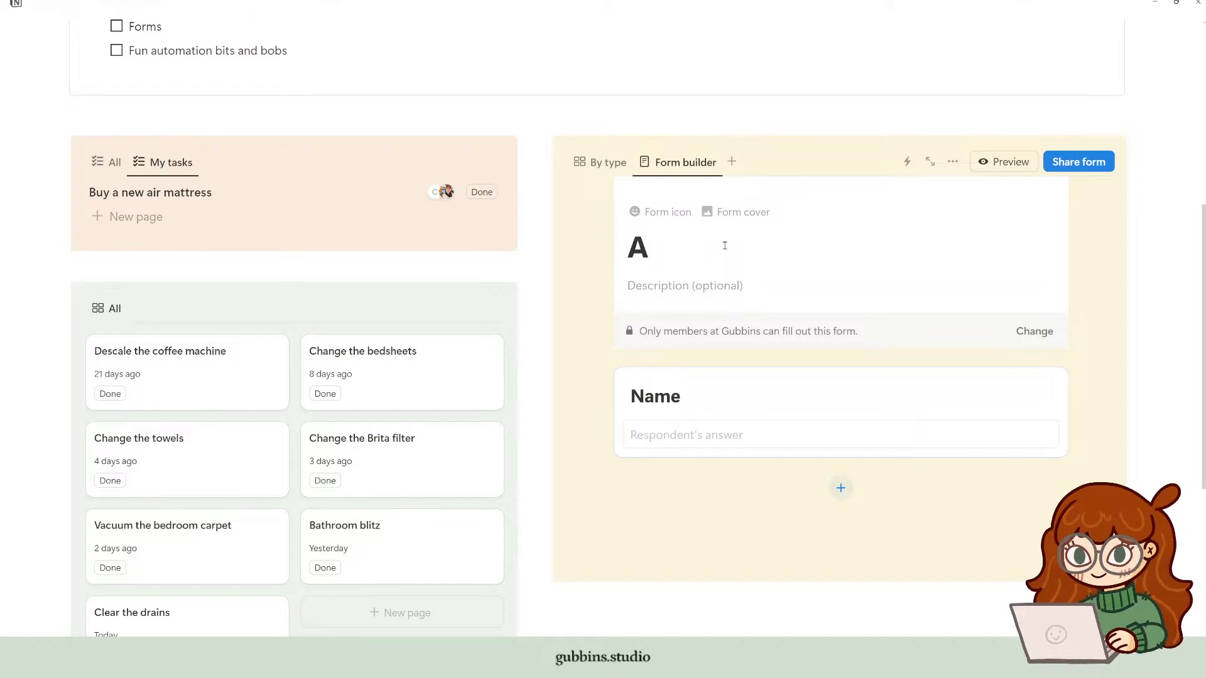
type("dd some")
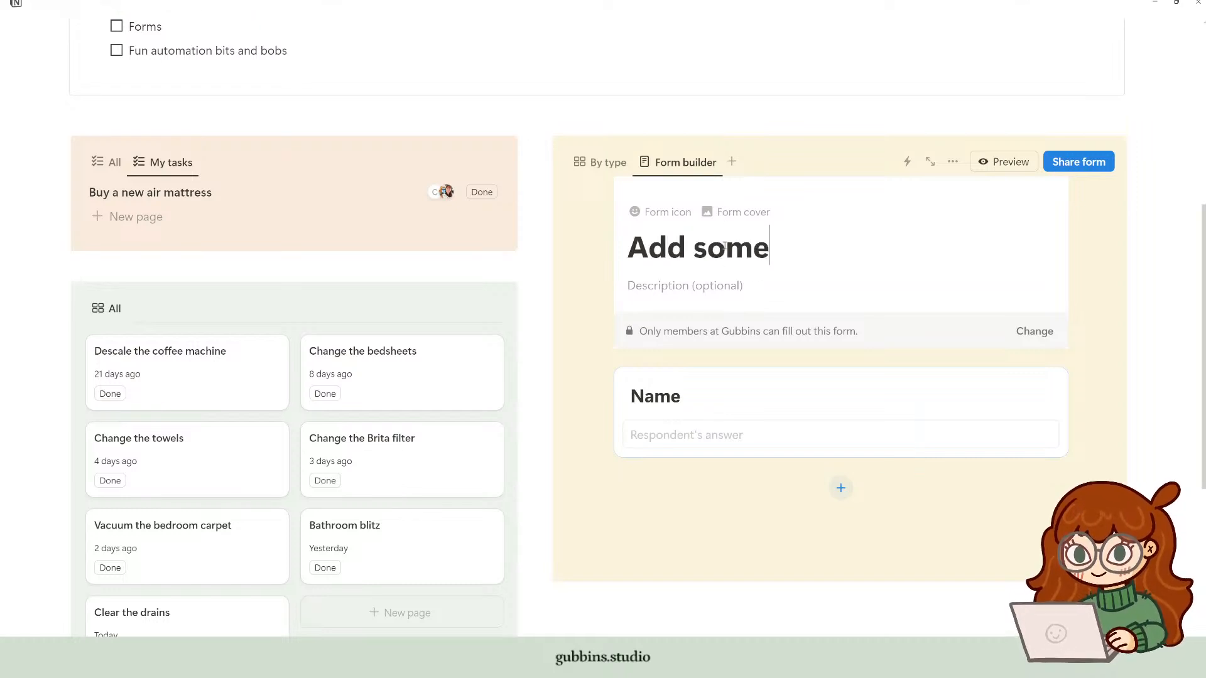
type("thing to watch")
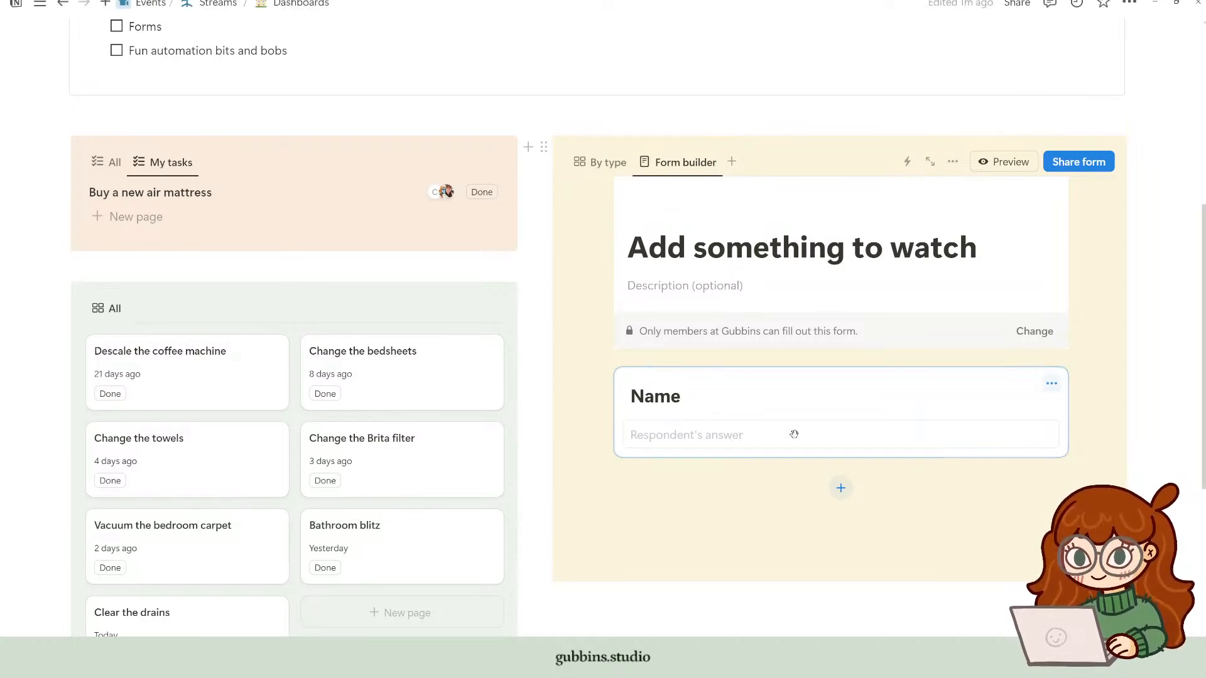
Step: Add a cover to the form and search Unsplash for "films", then keep the default cover image
left_click(736, 214)
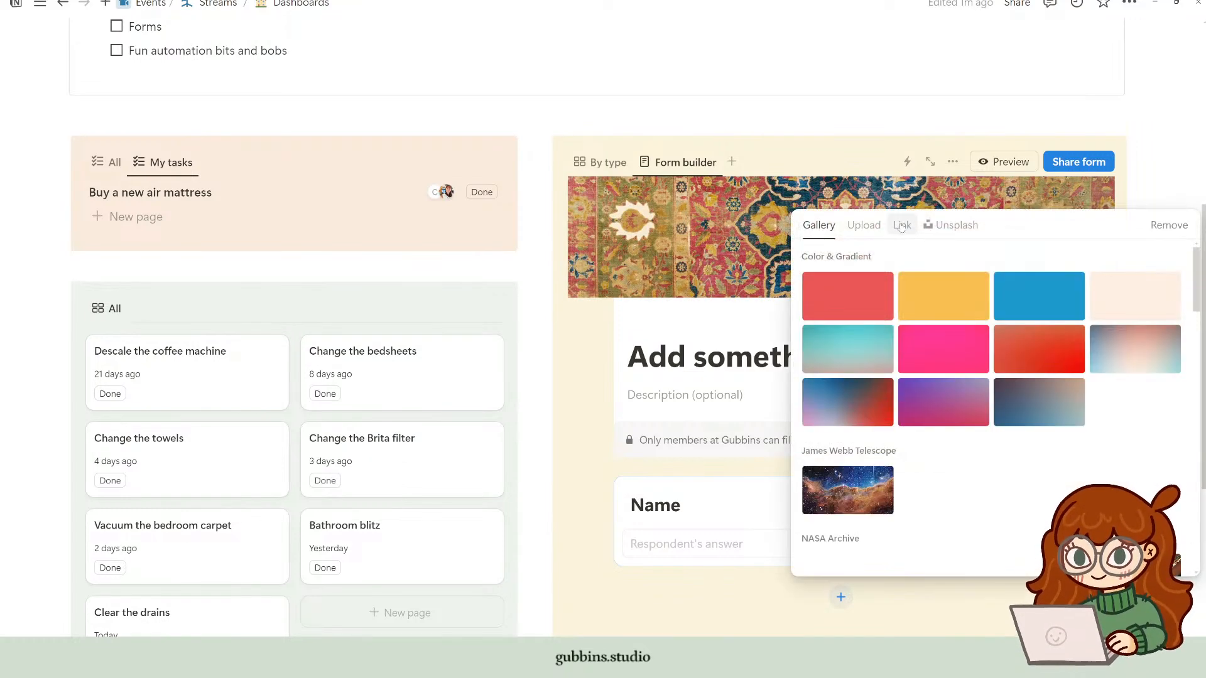
left_click(954, 225)
type("films")
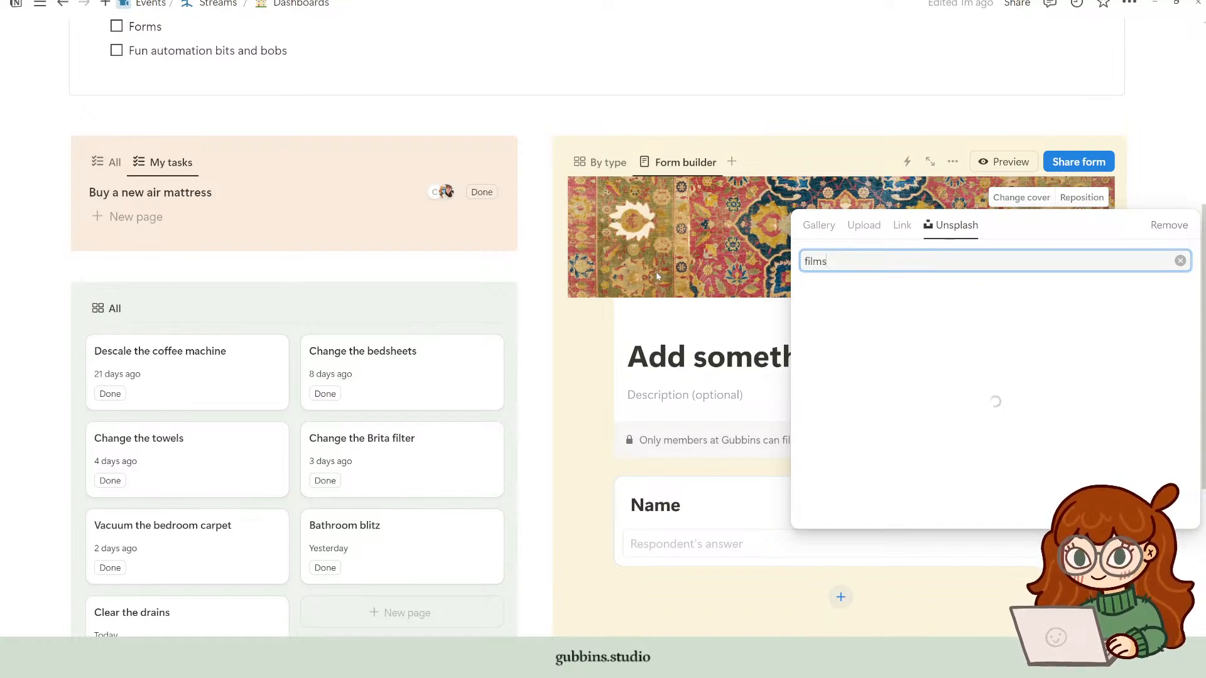
left_click(708, 266)
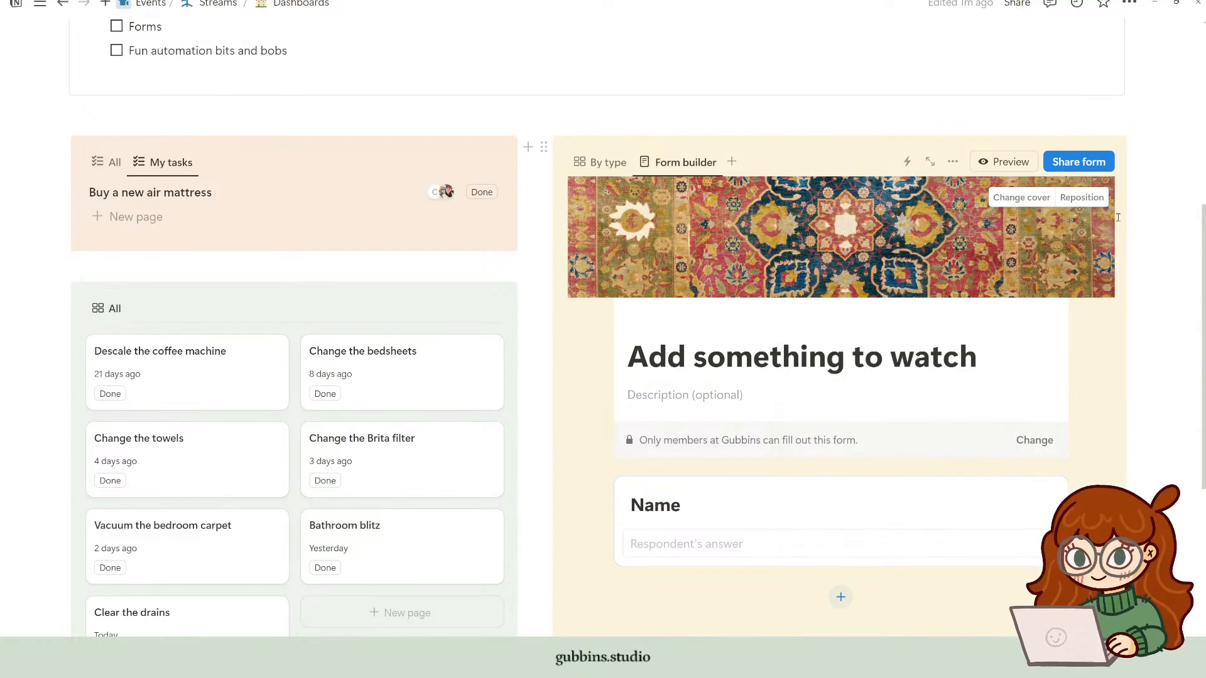
Step: Make the form's Name question required
scroll(691, 351, "down", 3)
right_click(688, 369)
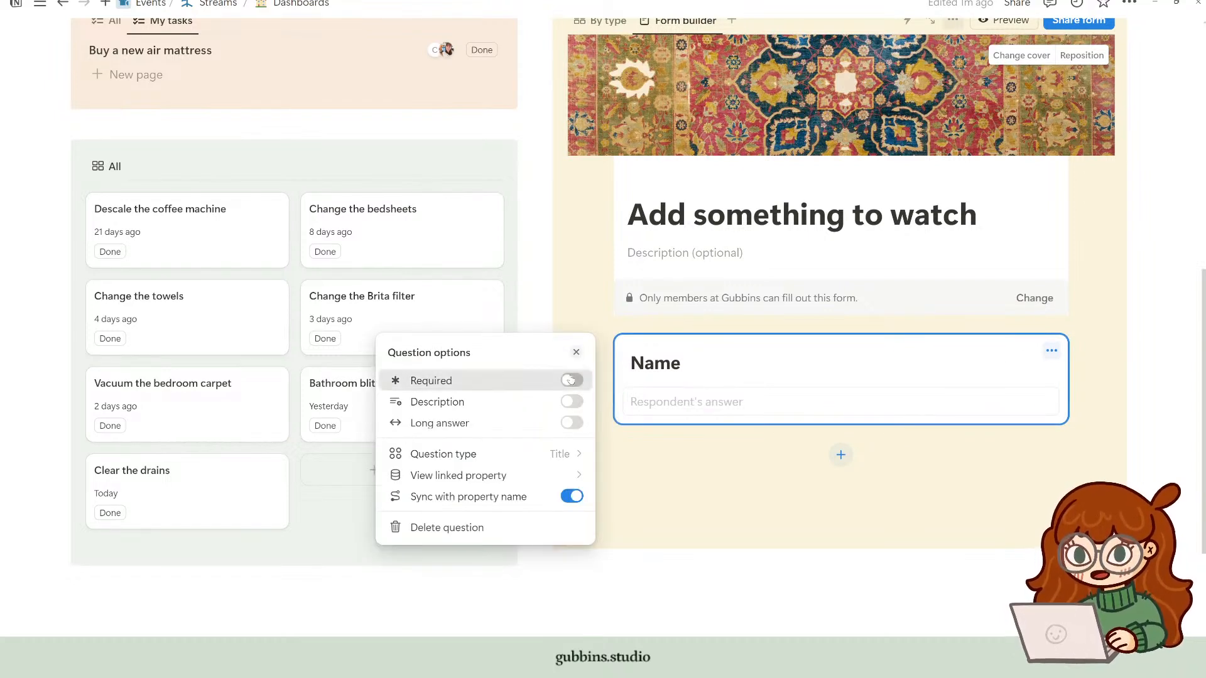
left_click(571, 380)
left_click(658, 367)
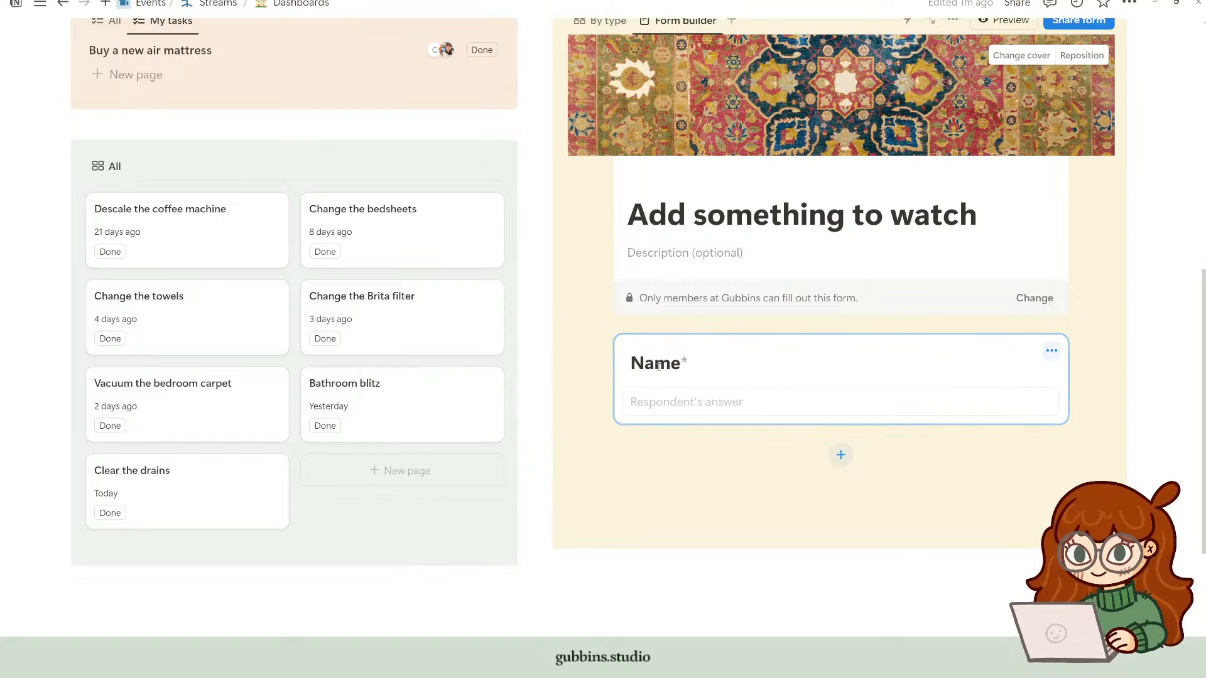
Step: Reword the Name question as "What is the film/show called?"
double_click(671, 366)
type("What is ")
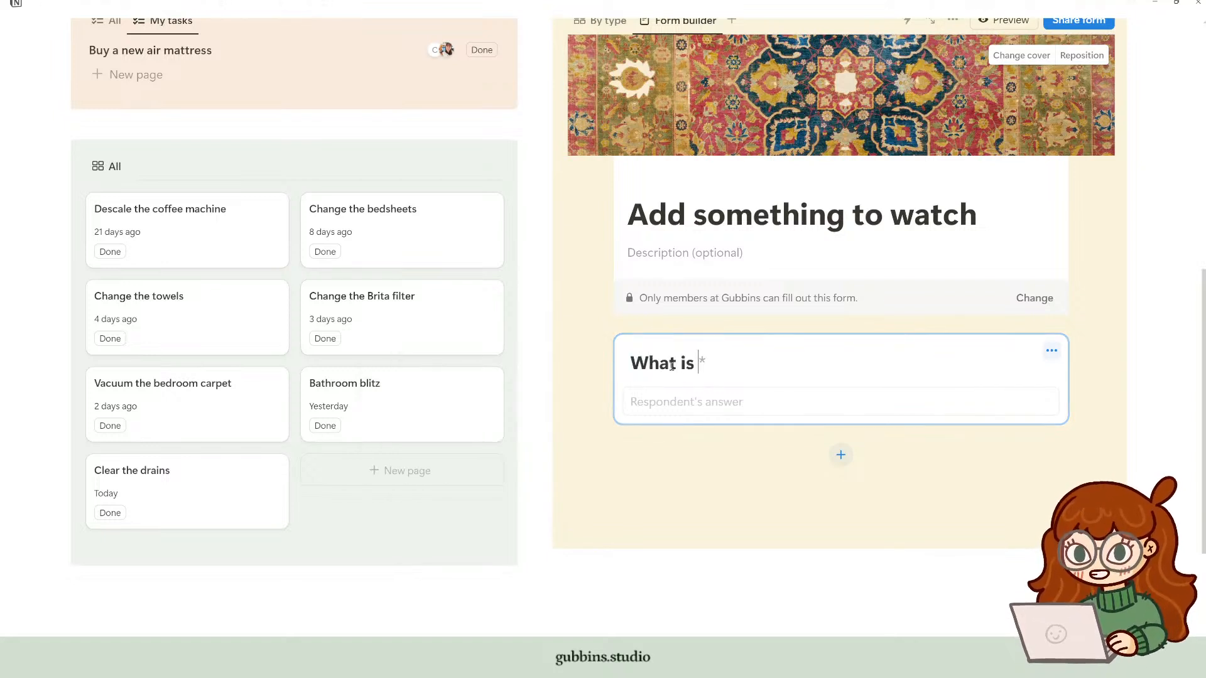
type("the film/sjho")
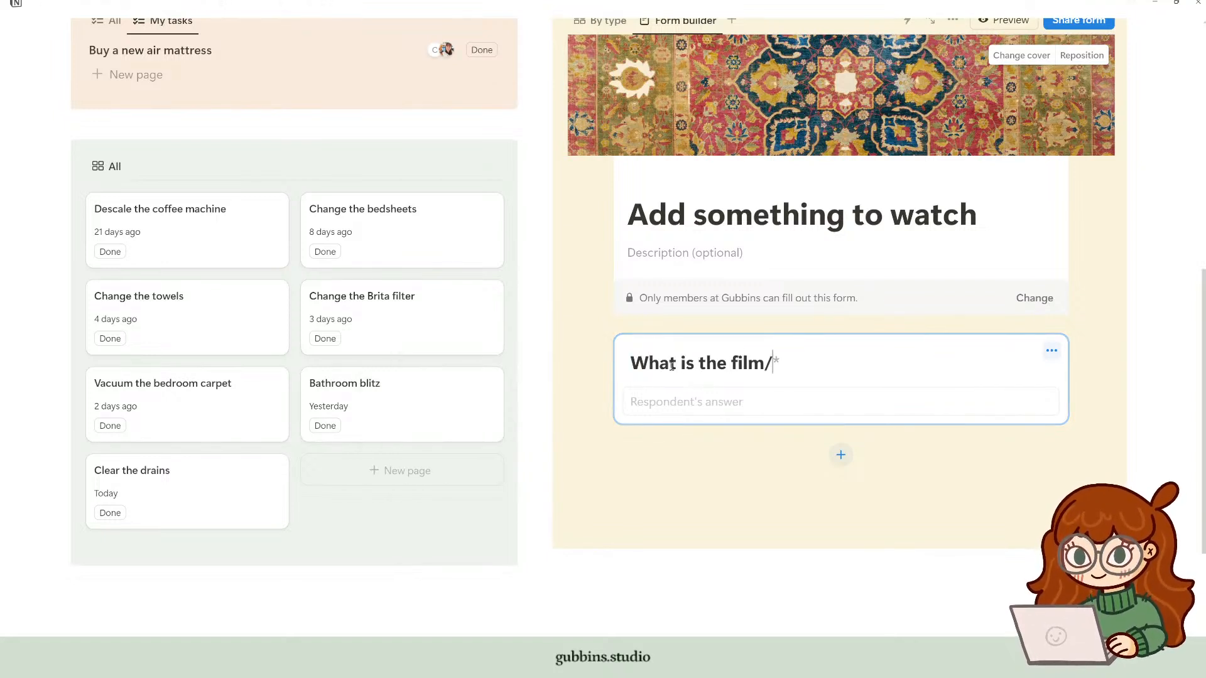
key("BackSpace")
key("BackSpace")
key("BackSpace")
type("how called?")
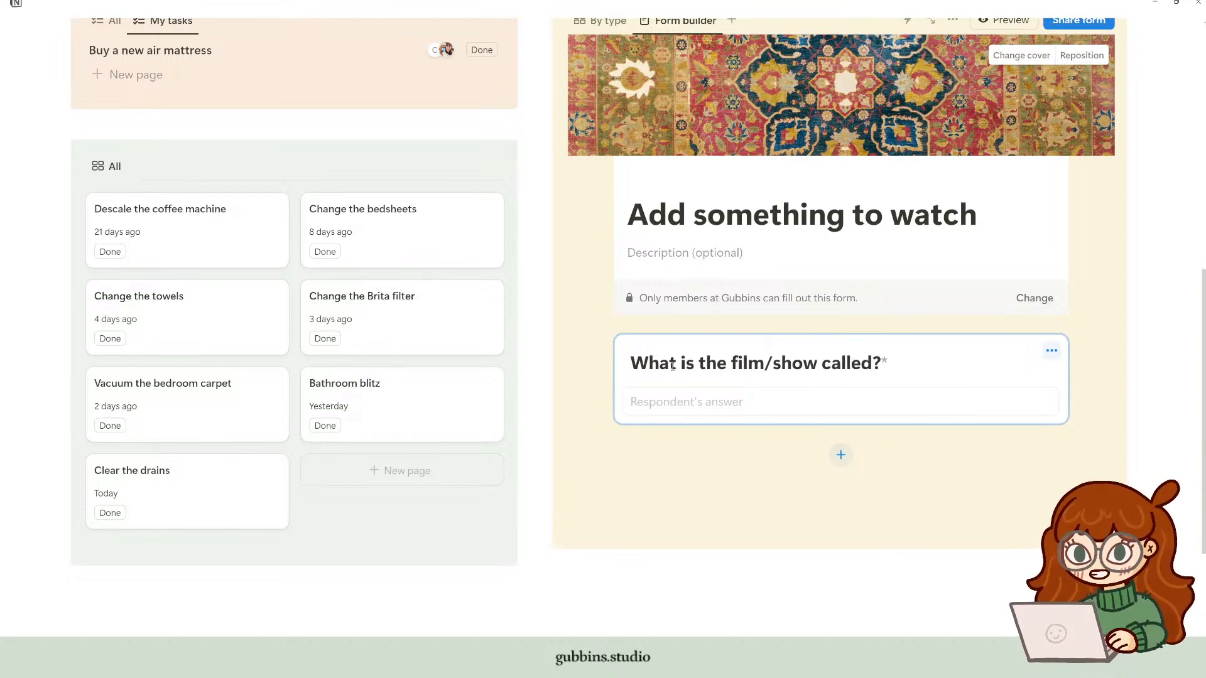
Step: Change the question type of the film/show name question to Text
left_click(753, 404)
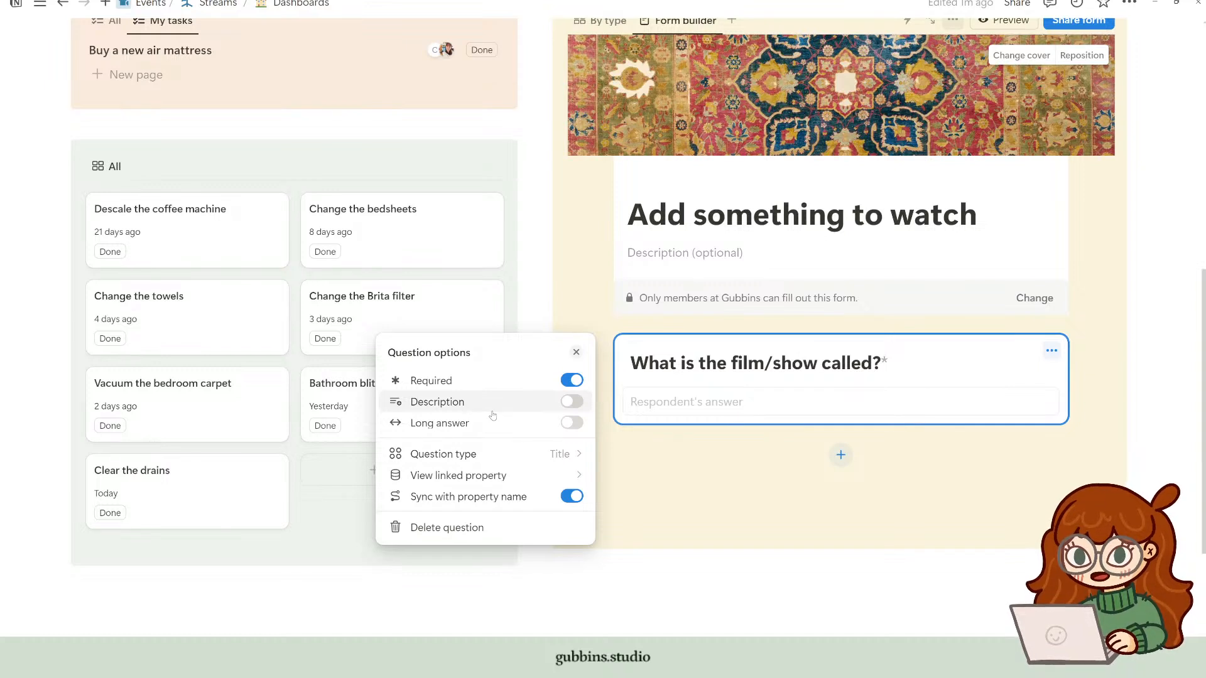
left_click(555, 459)
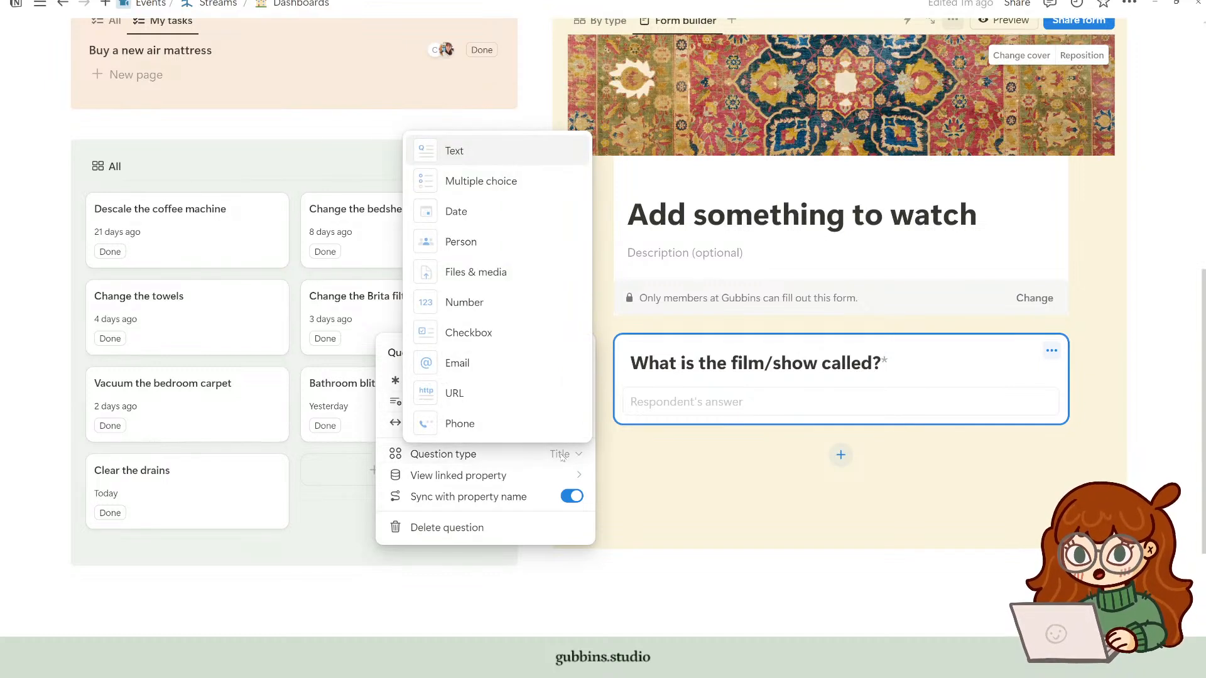
left_click(485, 156)
Step: Inspect the question's linked property and its available types, and close the options without changing the type
left_click(477, 476)
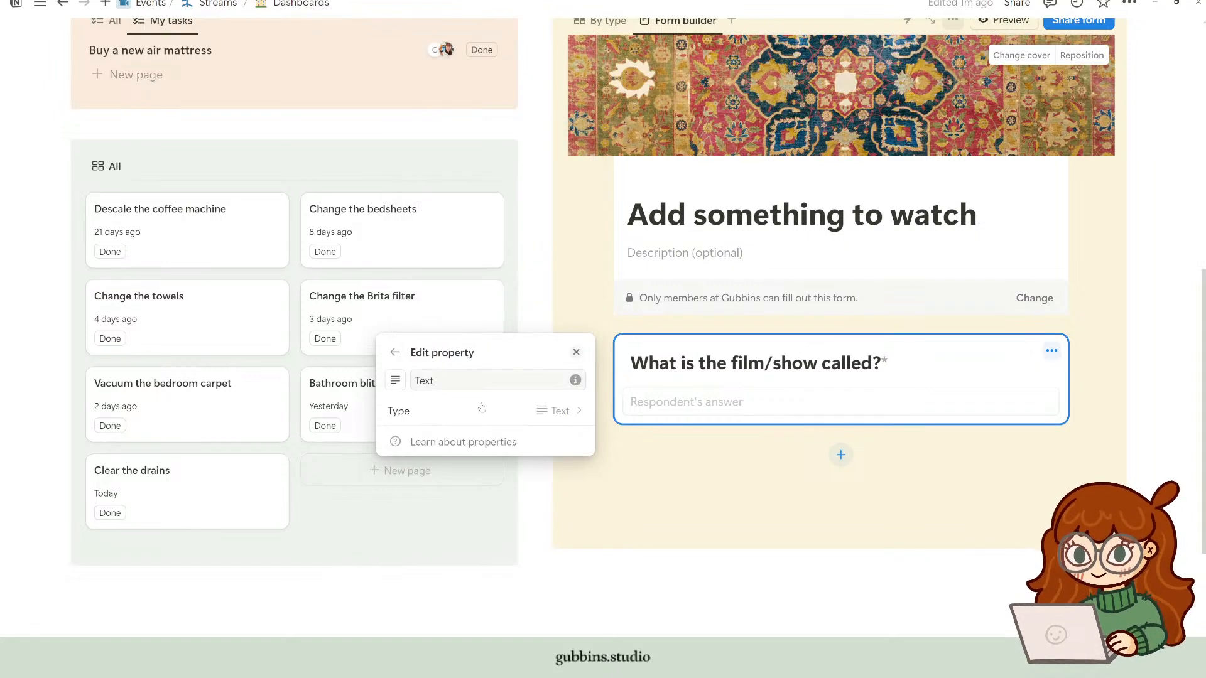
left_click(579, 418)
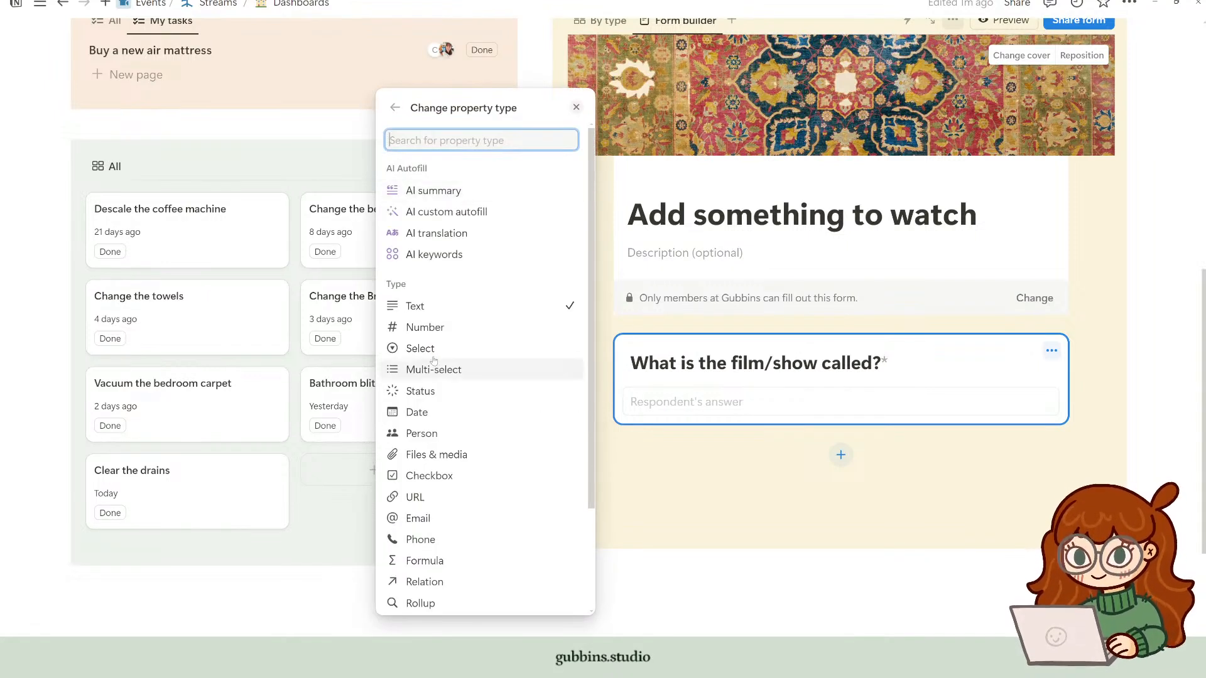
left_click(396, 108)
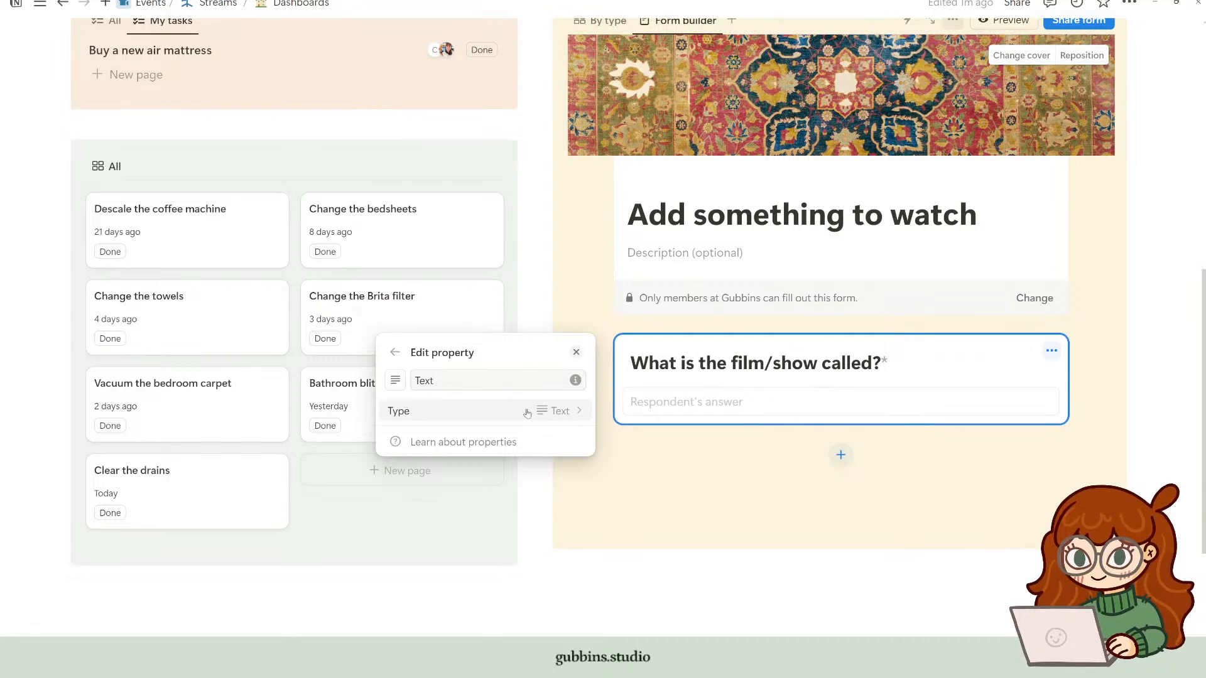
left_click(394, 353)
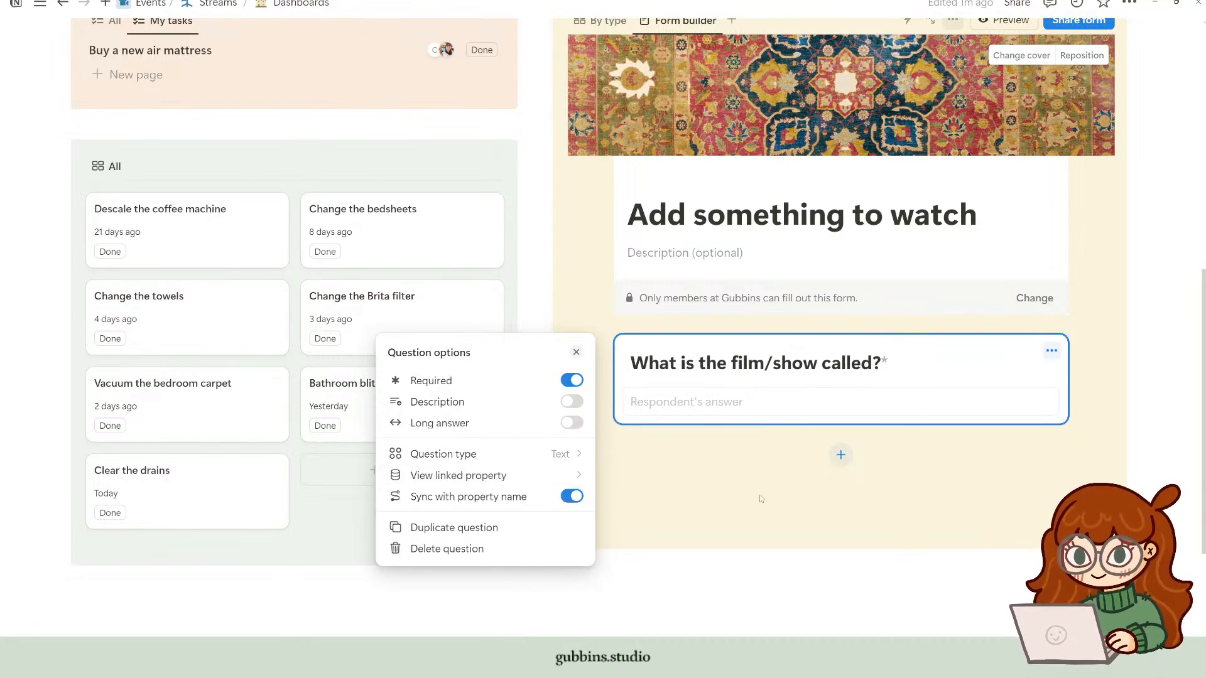
left_click(811, 501)
Step: Check the properties of the Barbie entry in the By type view, and return to the form builder
scroll(751, 500, "up", 5)
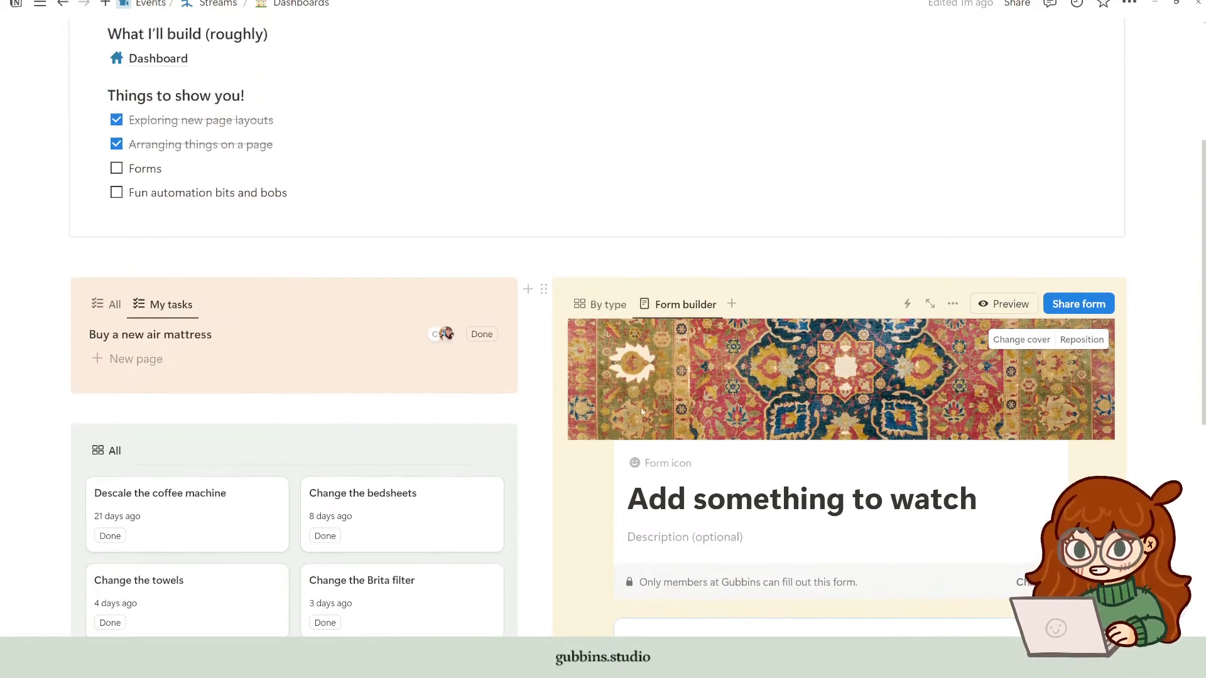
left_click(619, 308)
left_click(691, 439)
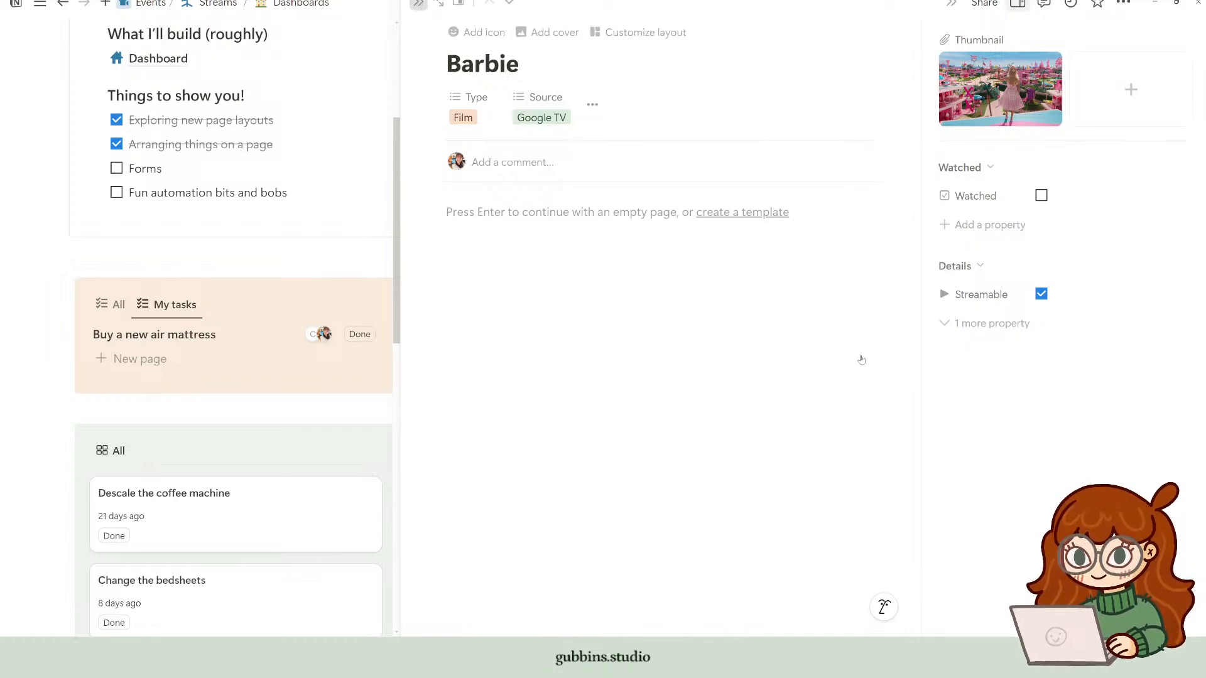
left_click(416, 6)
left_click(698, 300)
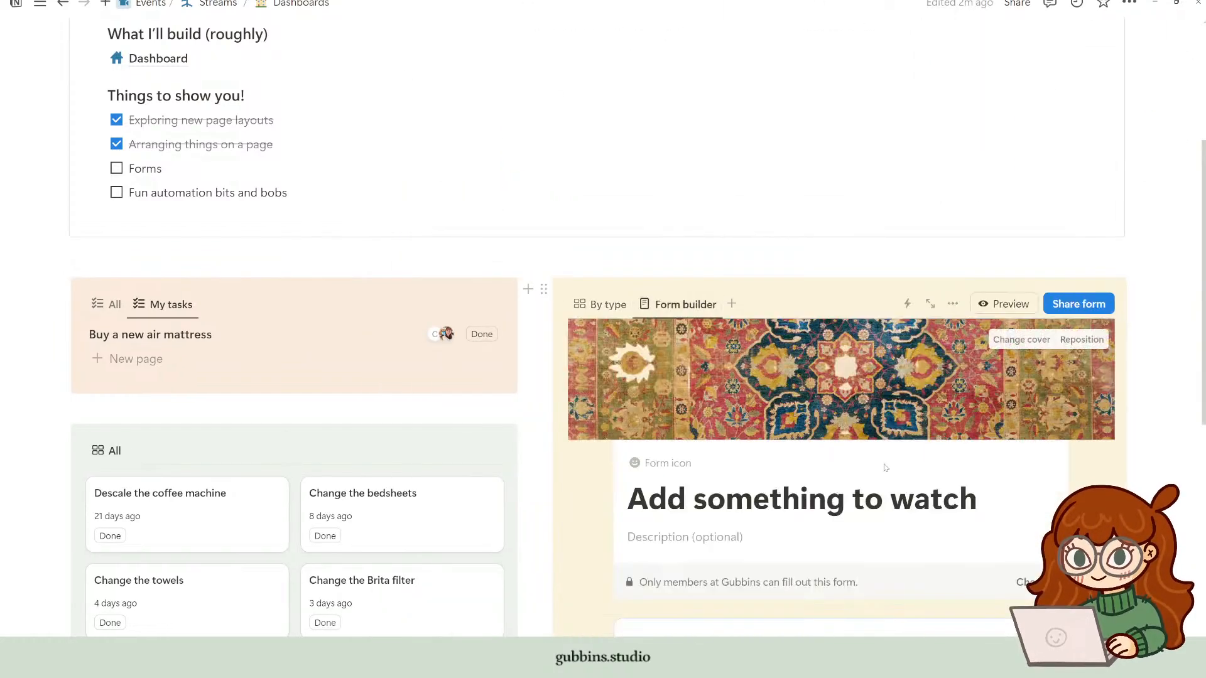
Step: Look through the full list of property types for the name question's linked property again
scroll(905, 383, "down", 5)
left_click(953, 376)
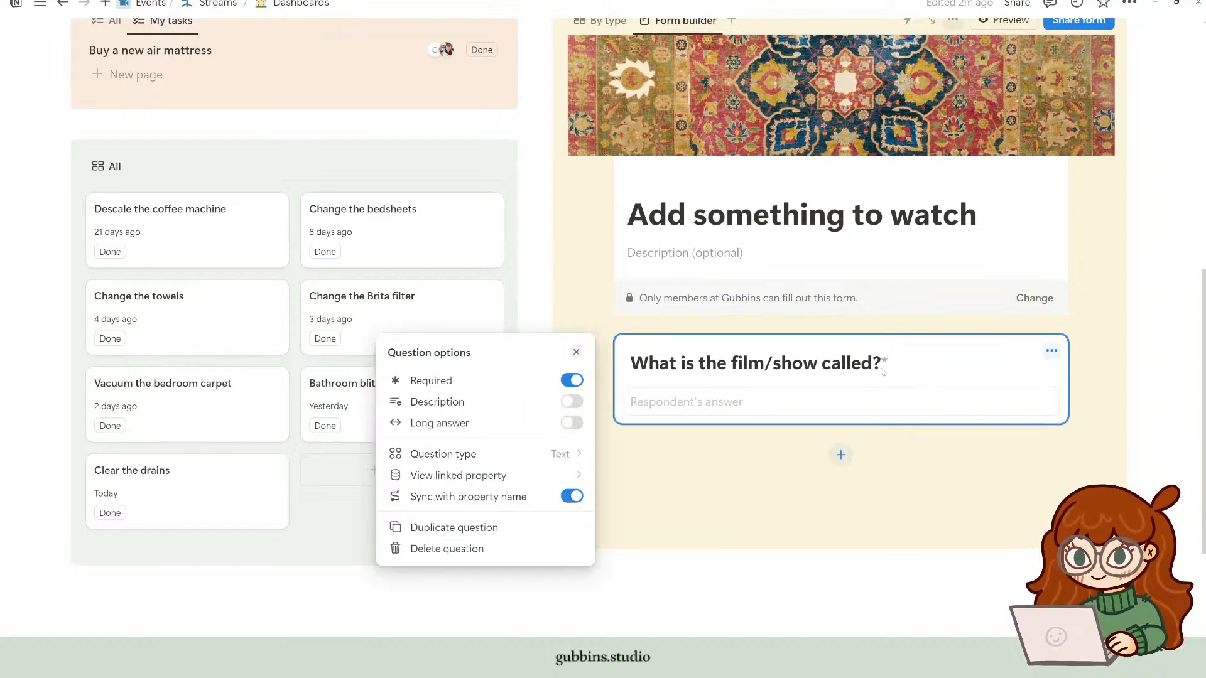
left_click(559, 475)
left_click(571, 410)
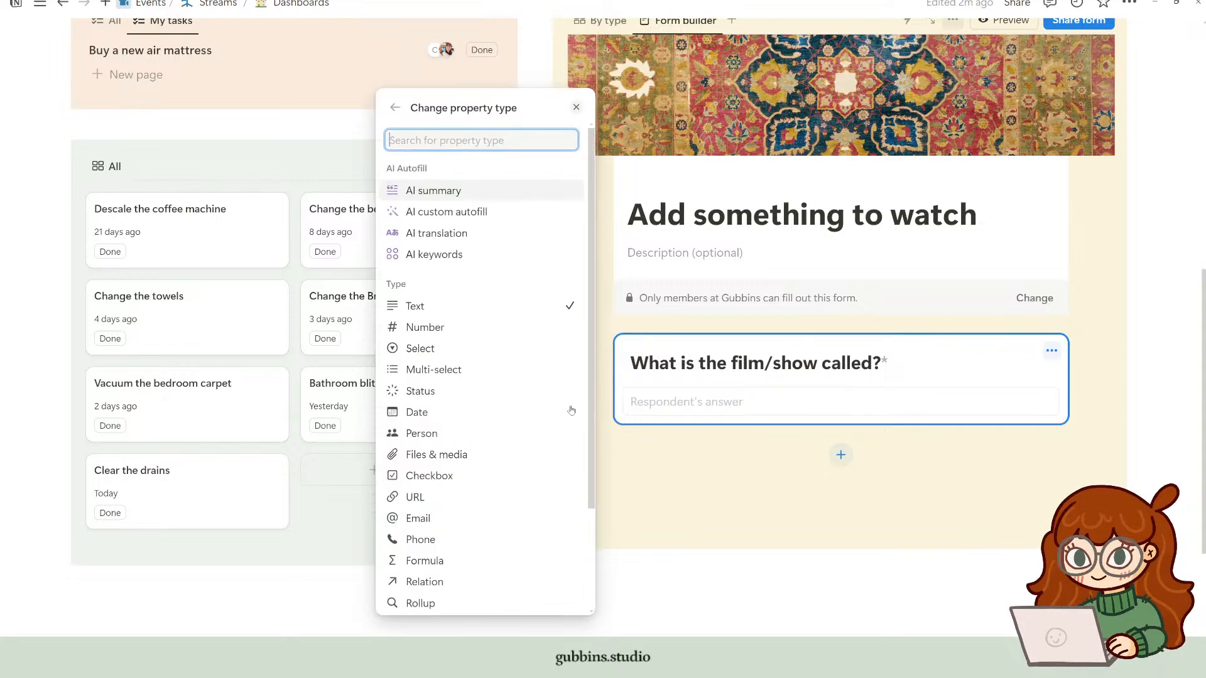
scroll(525, 411, "down", 5)
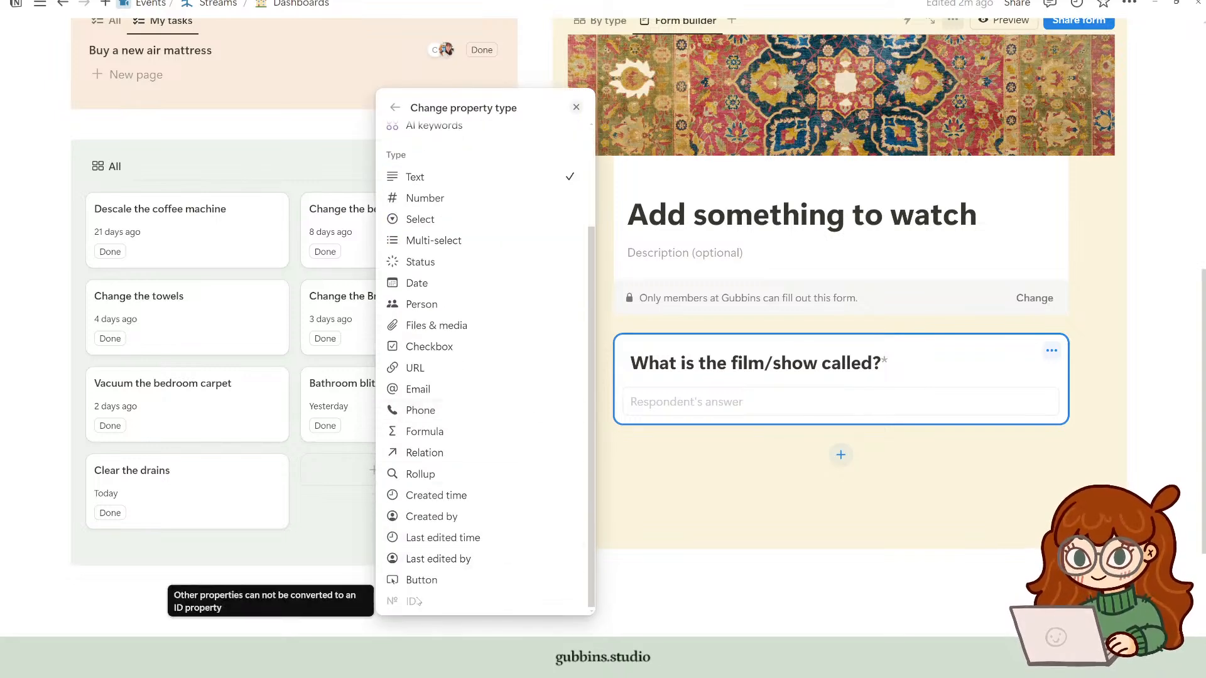
scroll(536, 394, "up", 5)
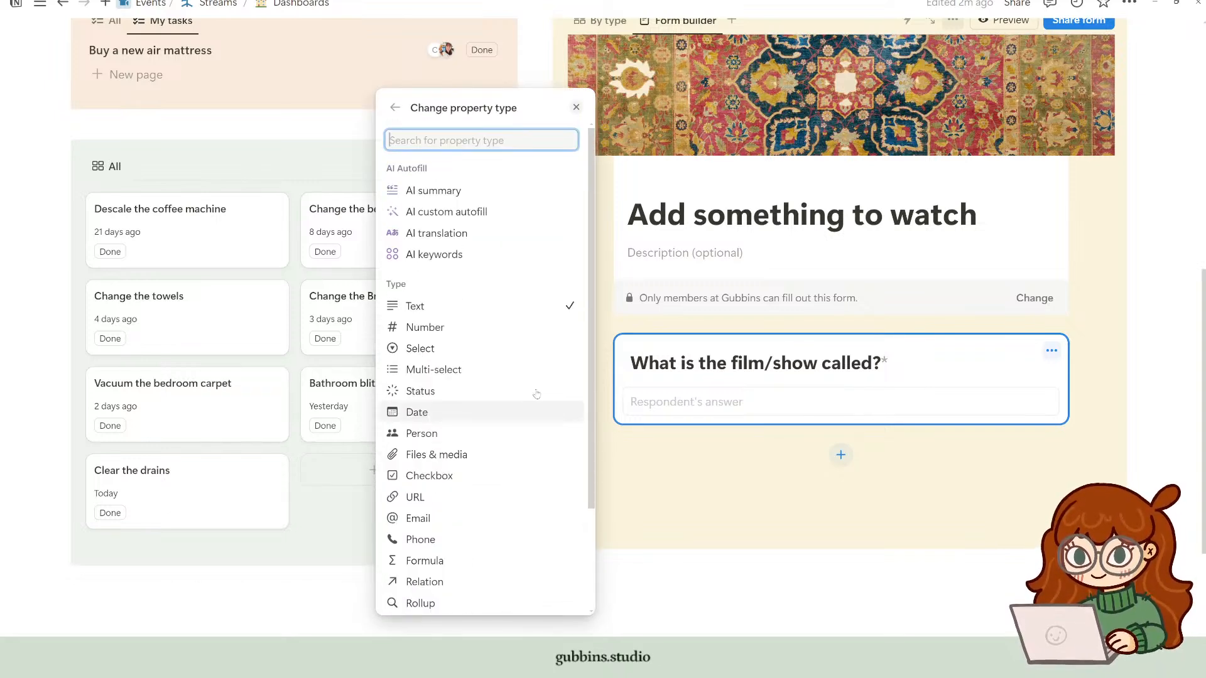
left_click(393, 109)
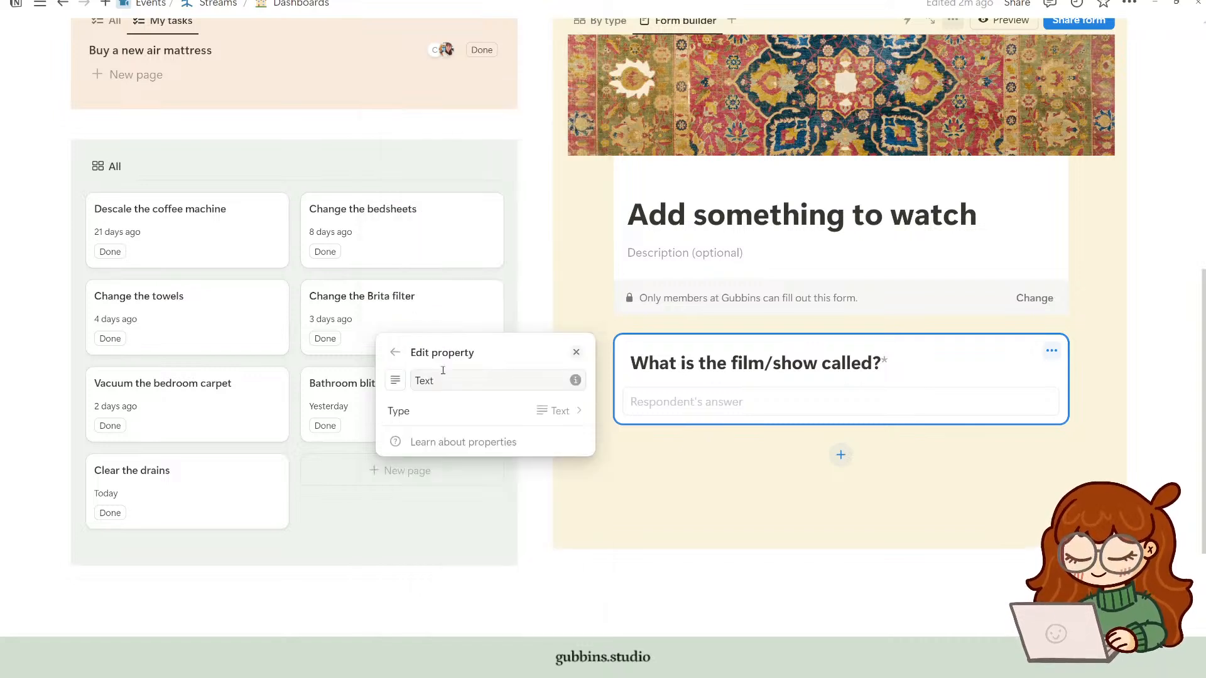
left_click(394, 352)
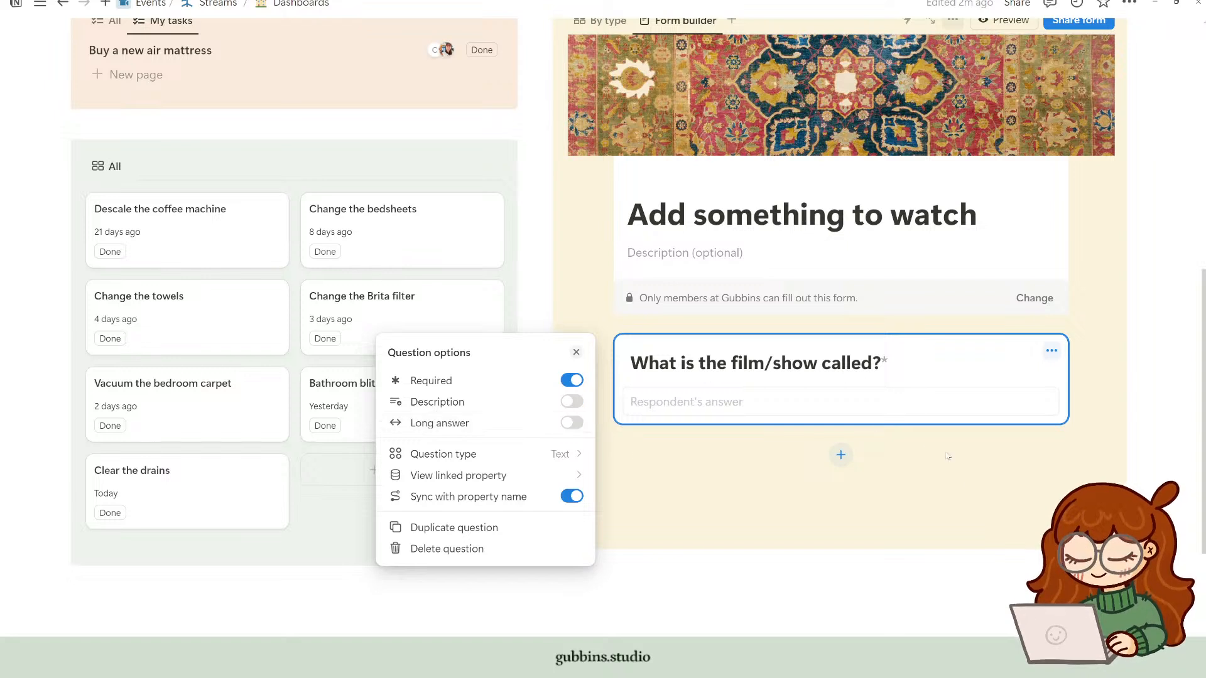
left_click(958, 484)
left_click(840, 454)
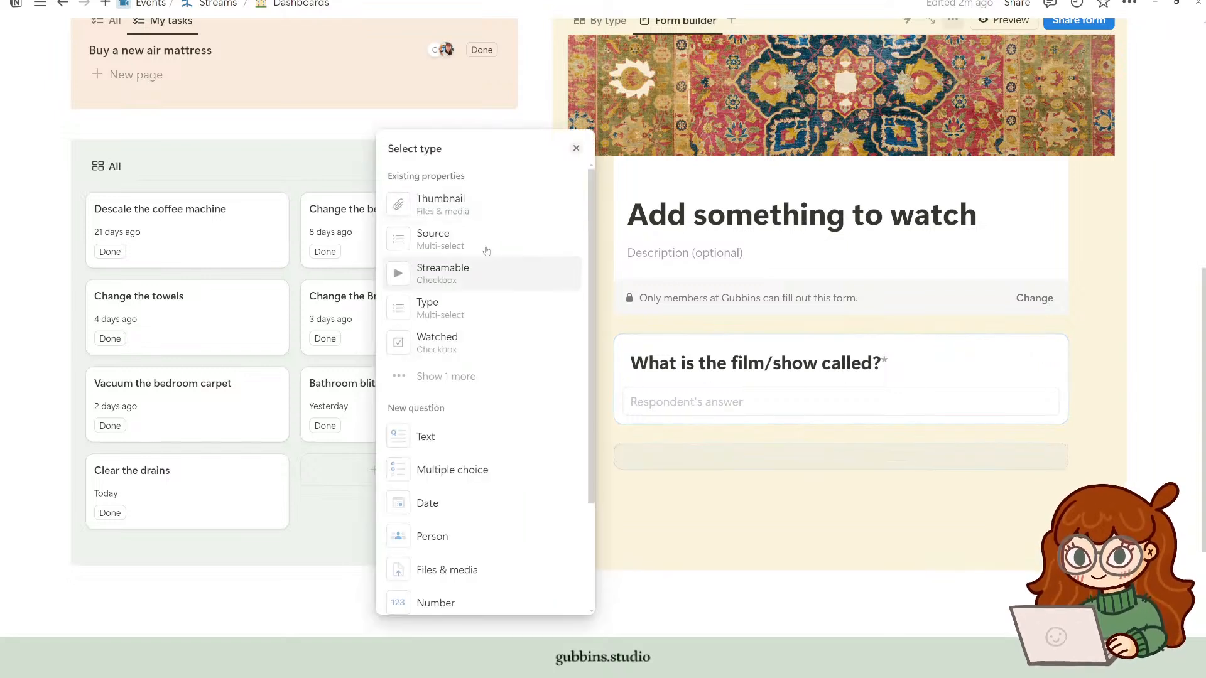
left_click(449, 376)
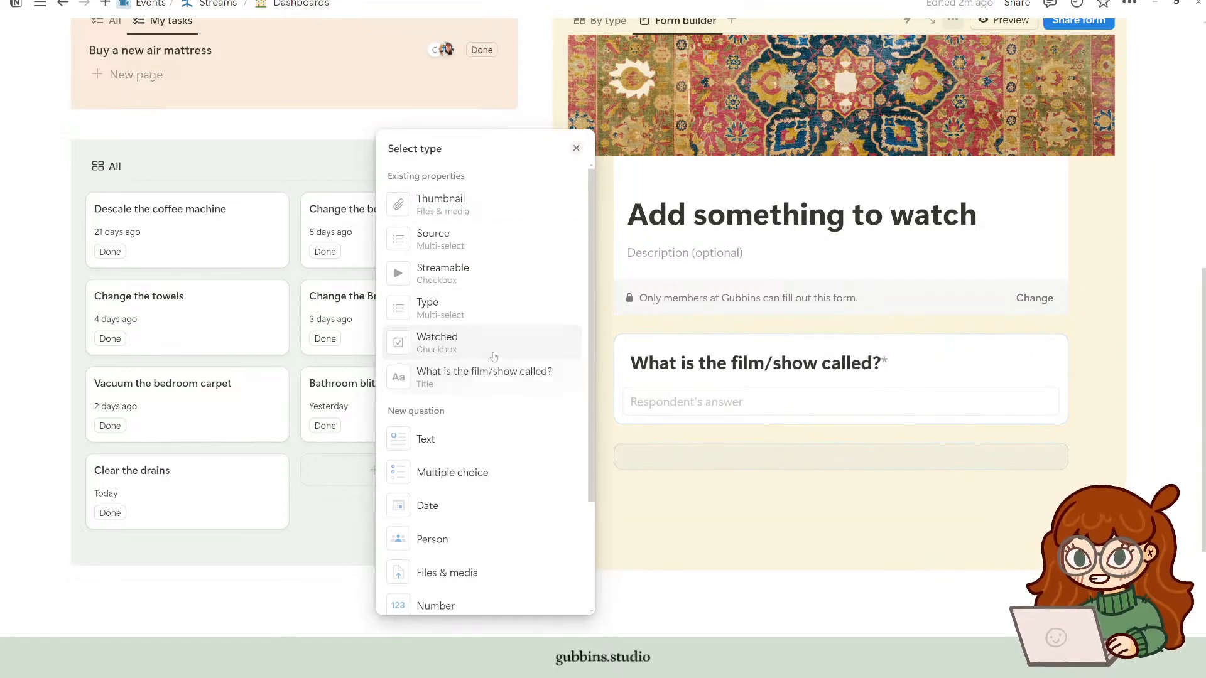
left_click(494, 372)
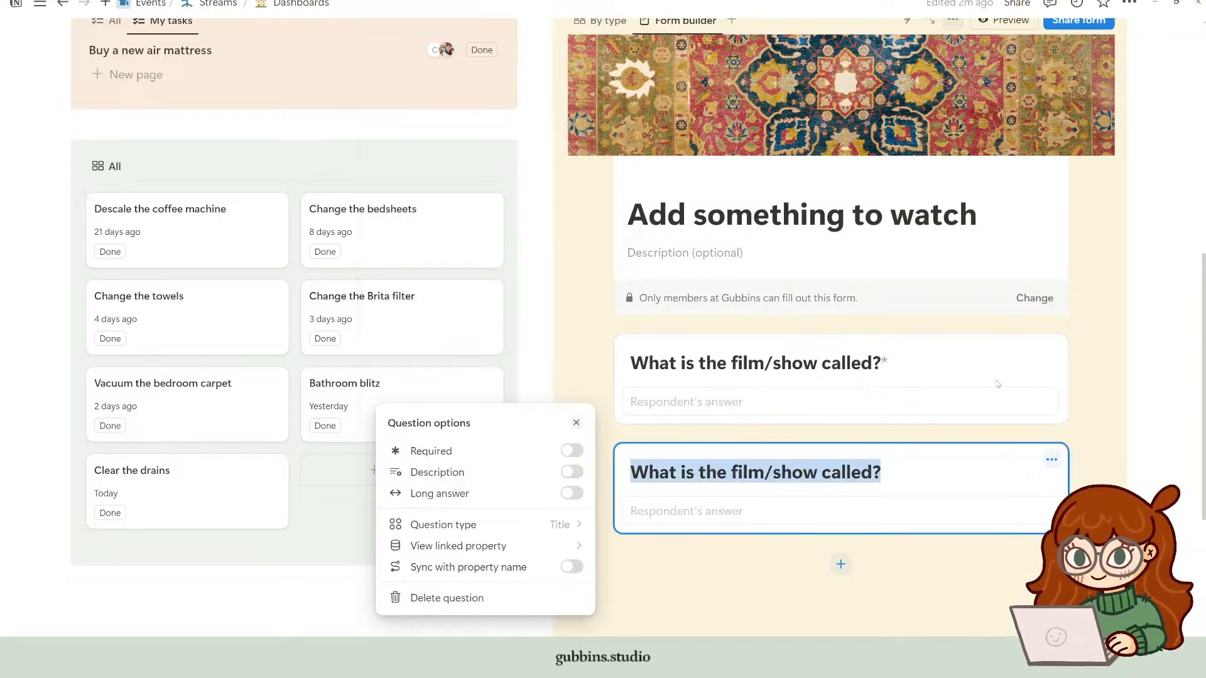
left_click(1052, 461)
left_click(1053, 461)
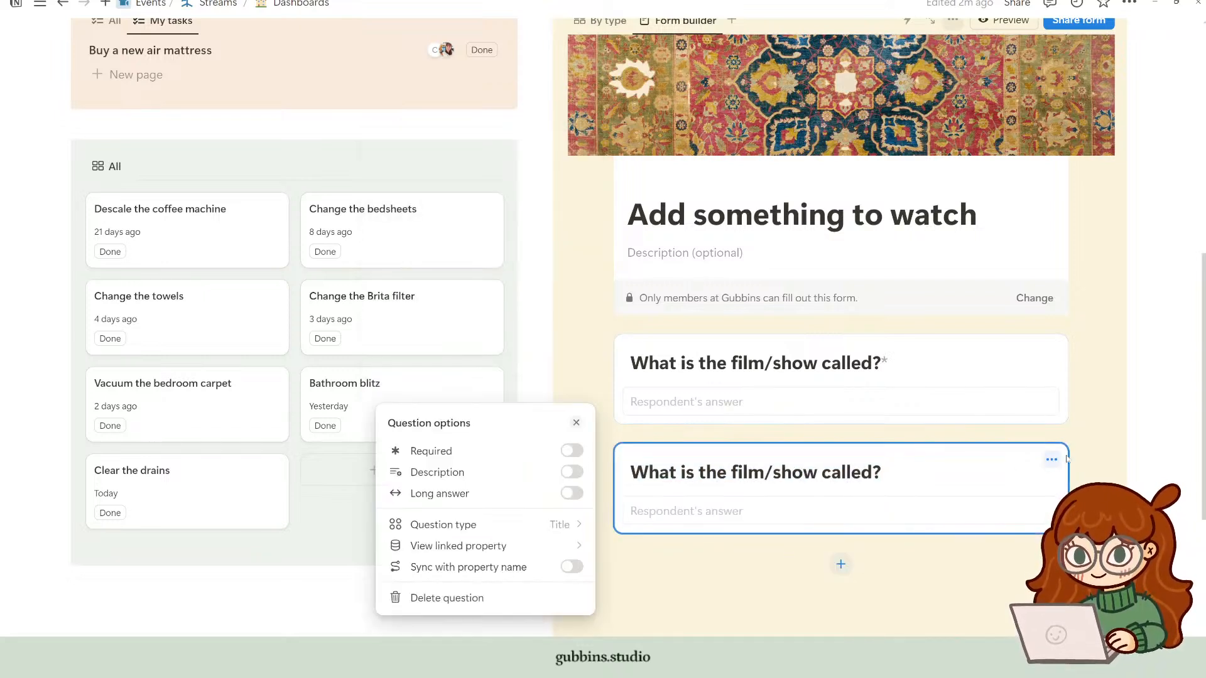
left_click(459, 598)
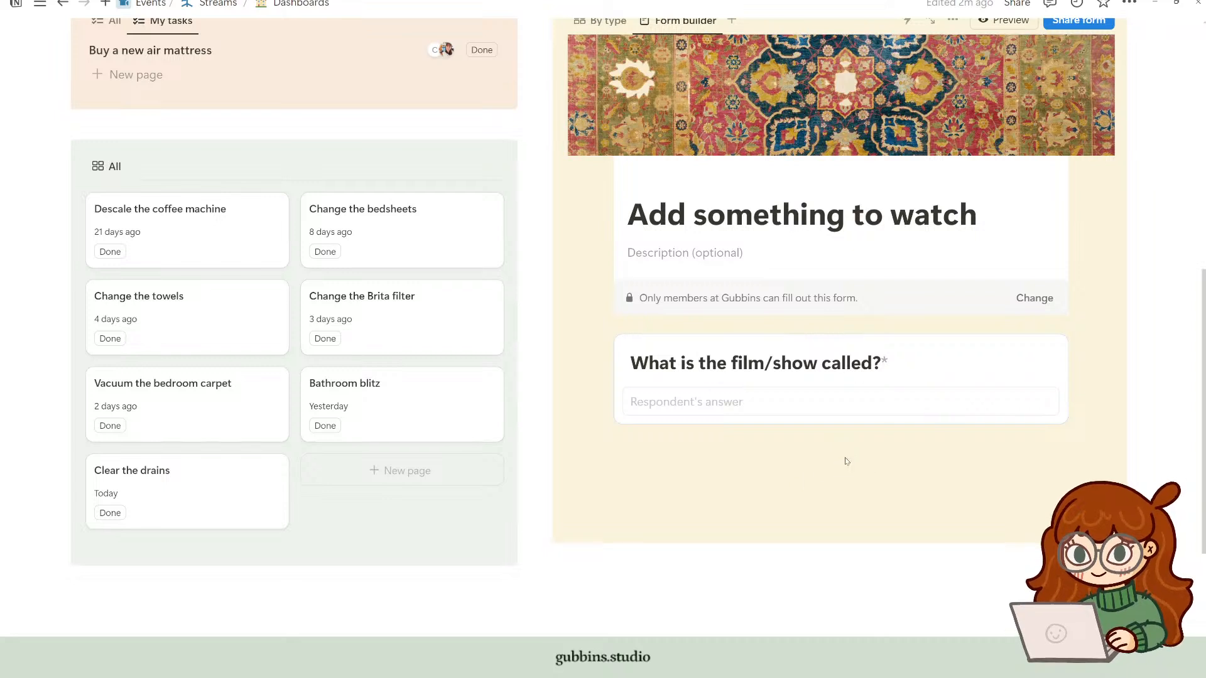
Step: Add a form question from the existing Type property and title it "What is it?"
left_click(841, 455)
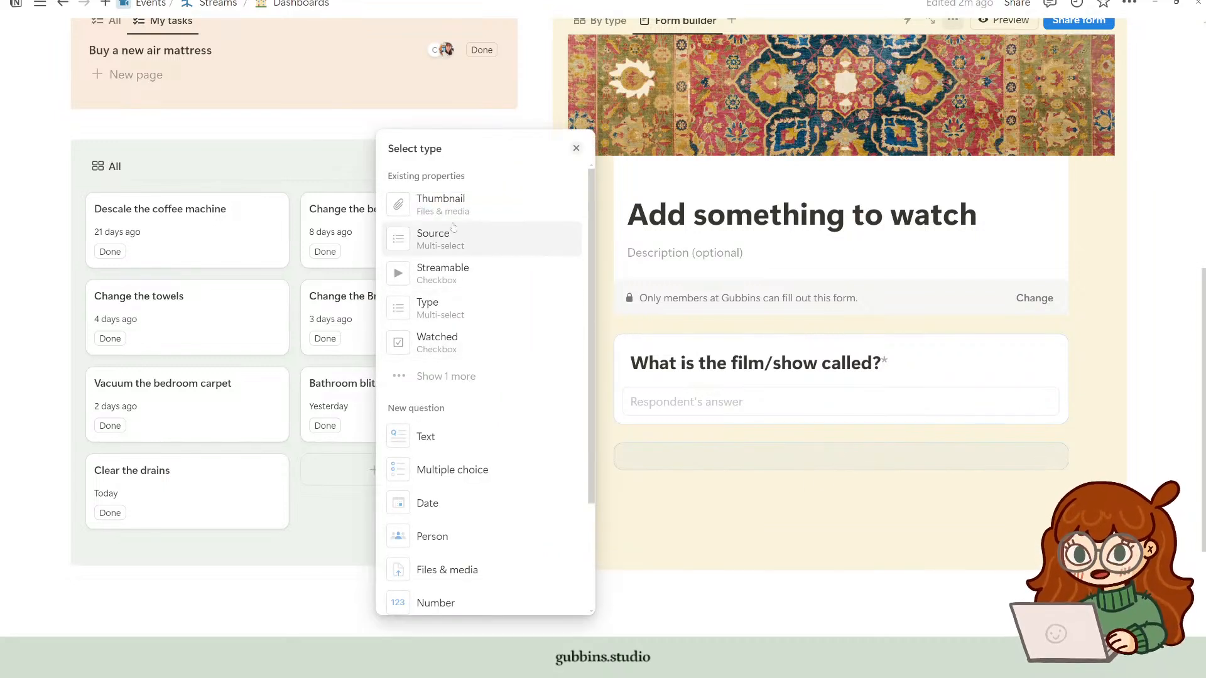
left_click(451, 311)
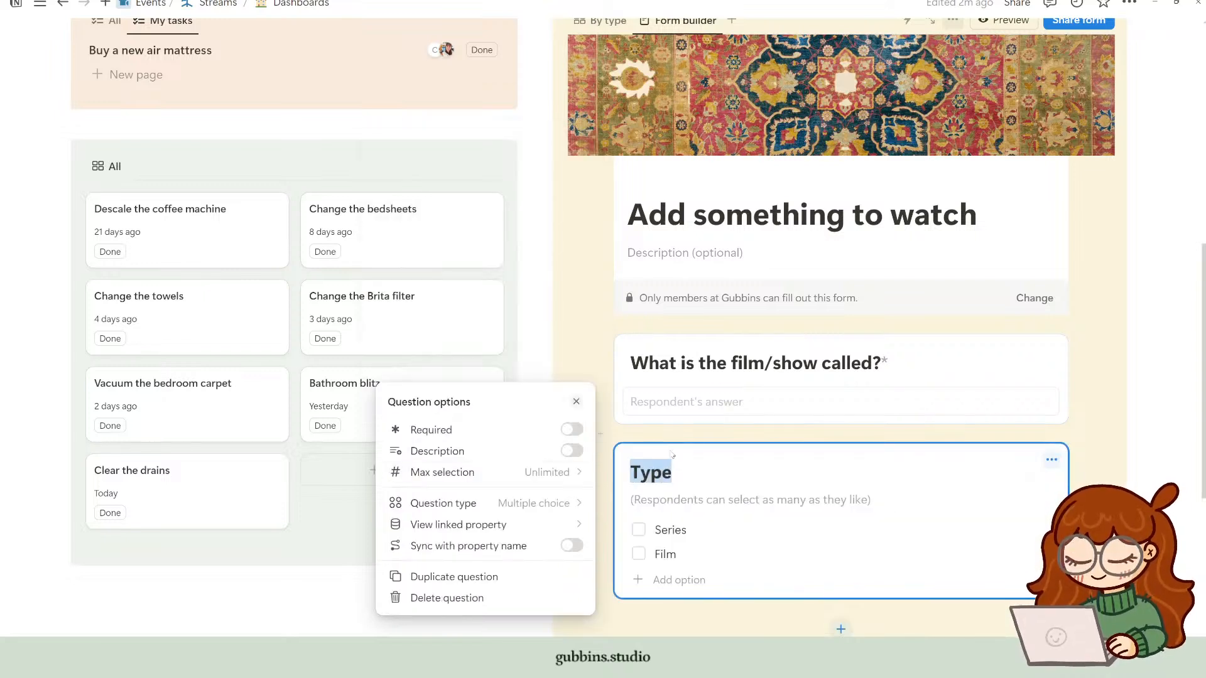
type("What is it?")
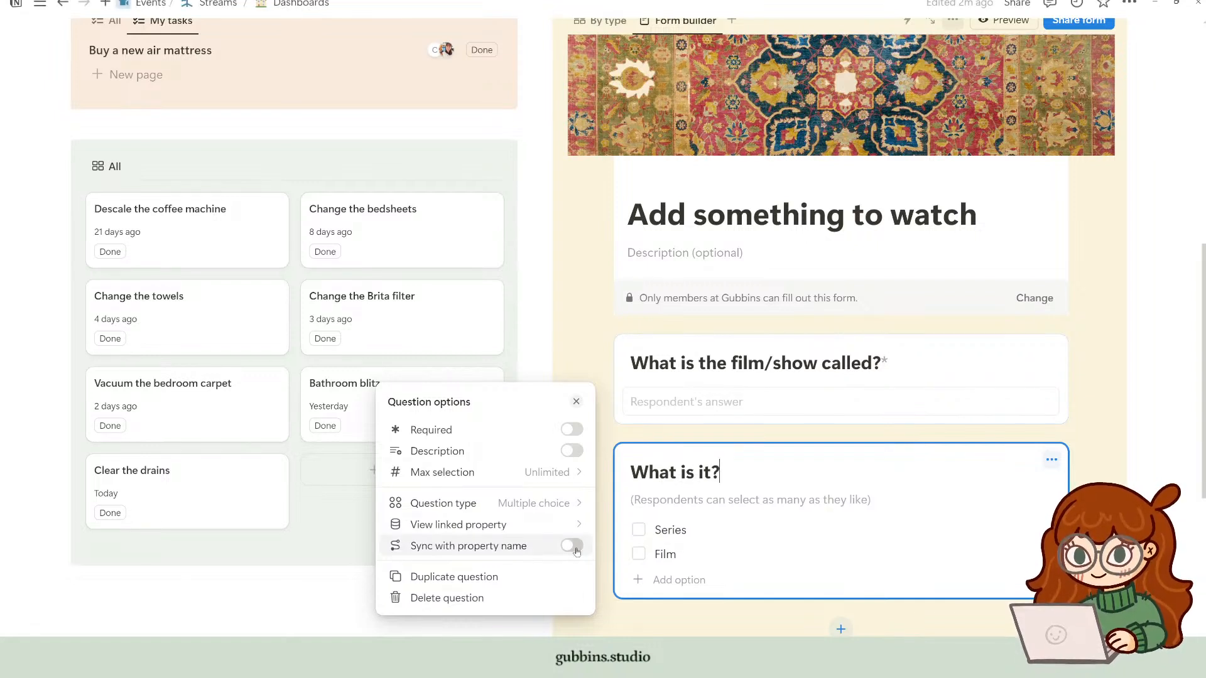
Step: Limit the "What is it?" question to a maximum selection of 1
left_click(512, 478)
left_click(451, 520)
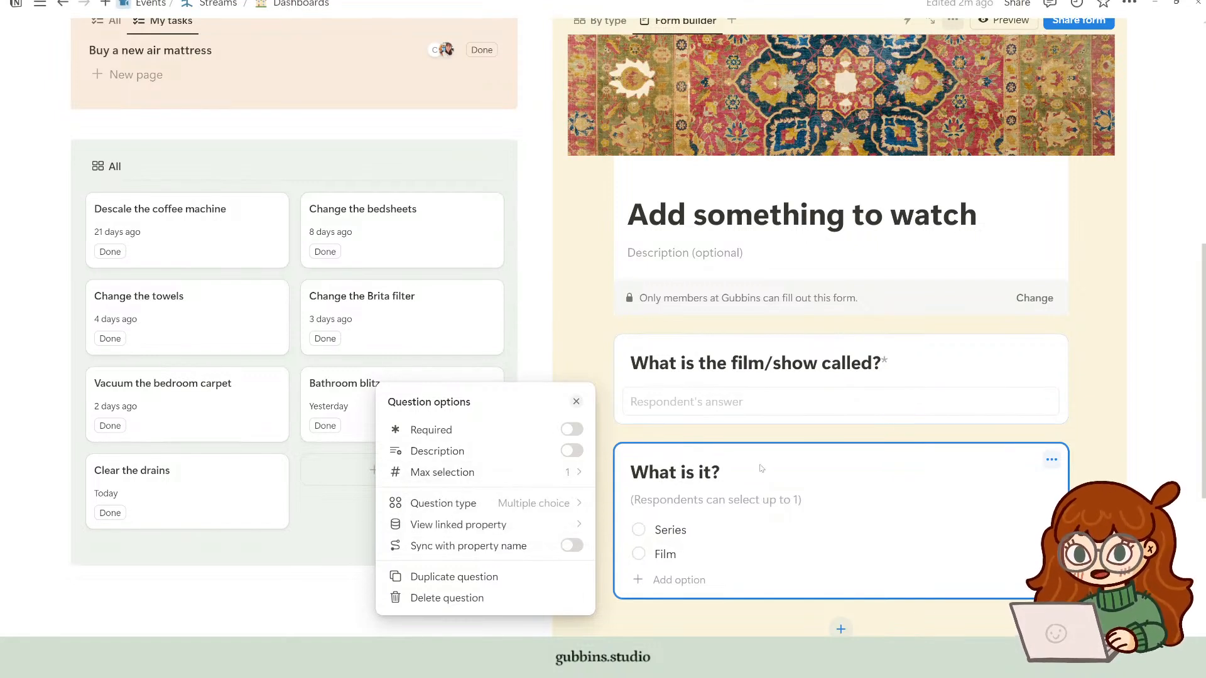
left_click(801, 494)
left_click(725, 506)
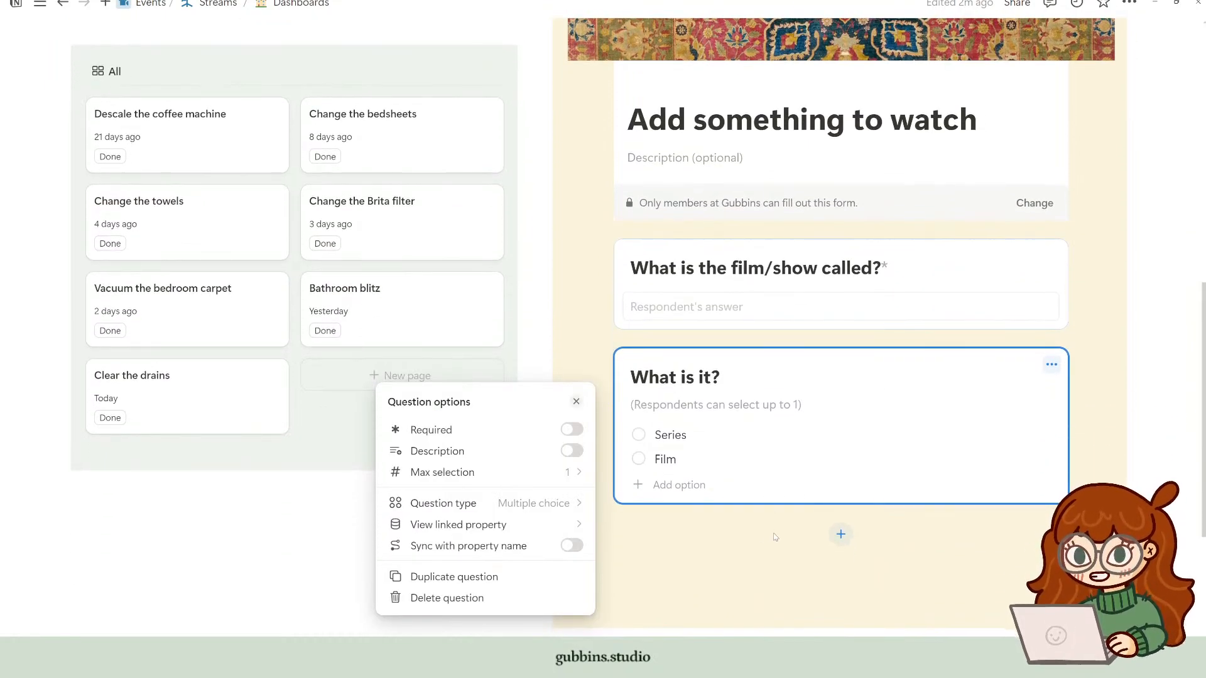
left_click(766, 559)
Step: Add a form question from the existing Source property and title it "Where can I watch it?"
scroll(773, 502, "down", 2)
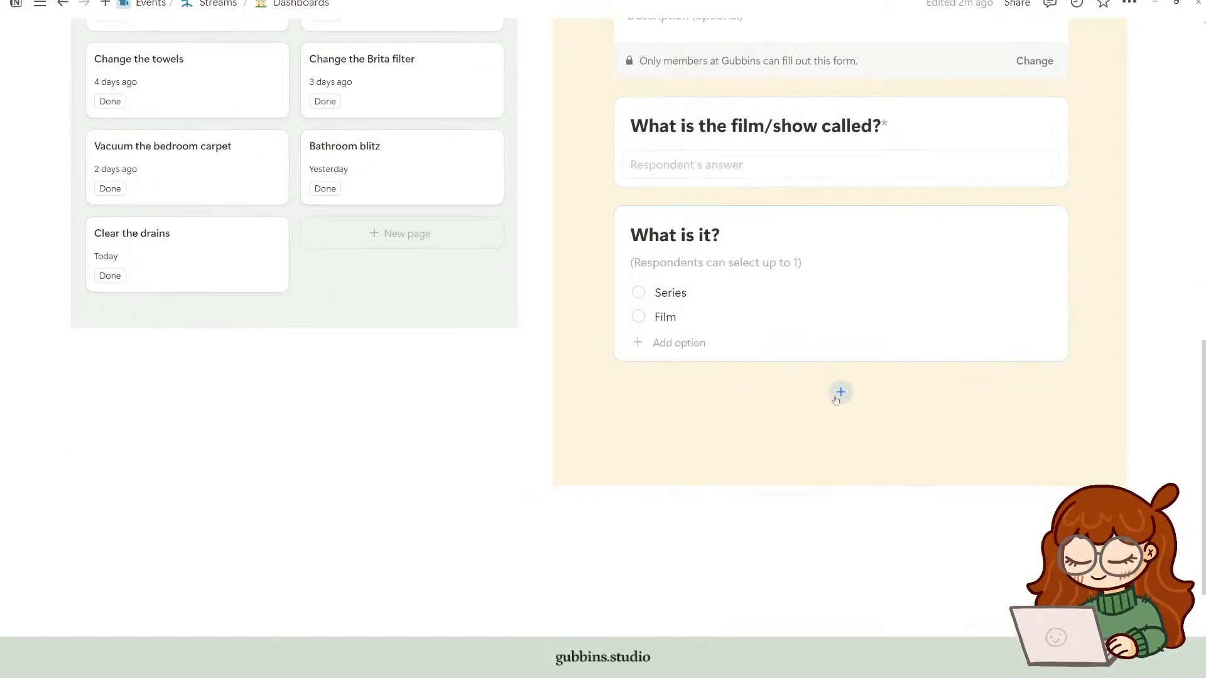
left_click(840, 394)
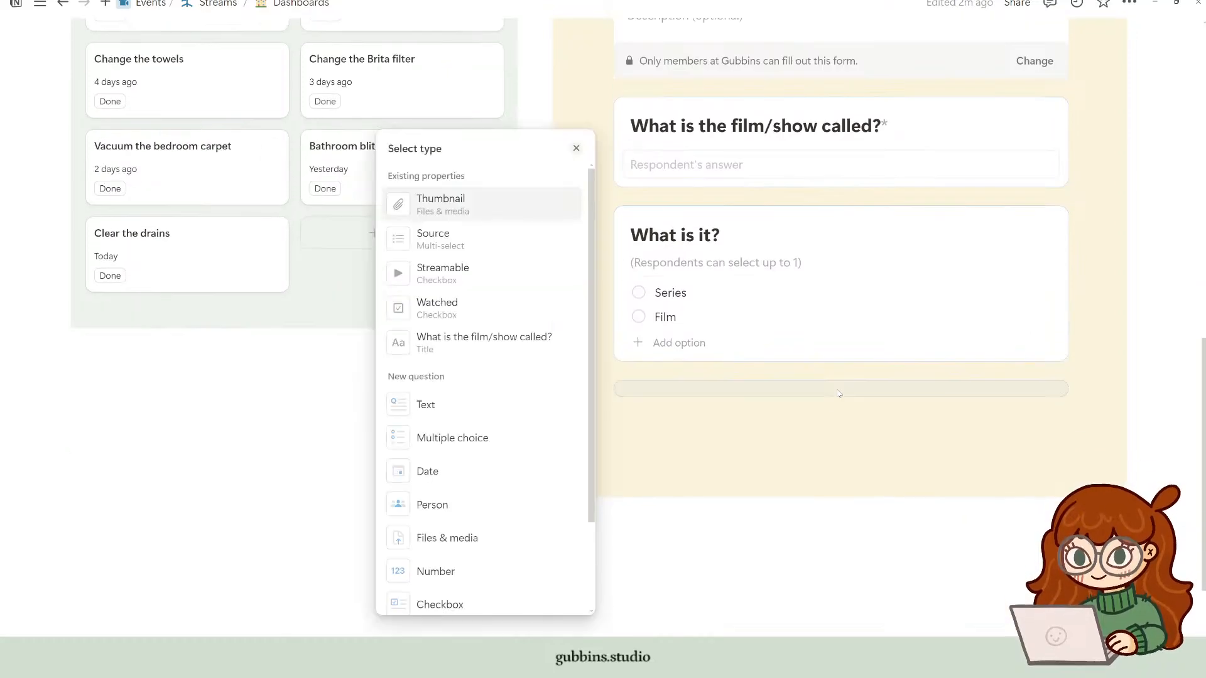
left_click(467, 242)
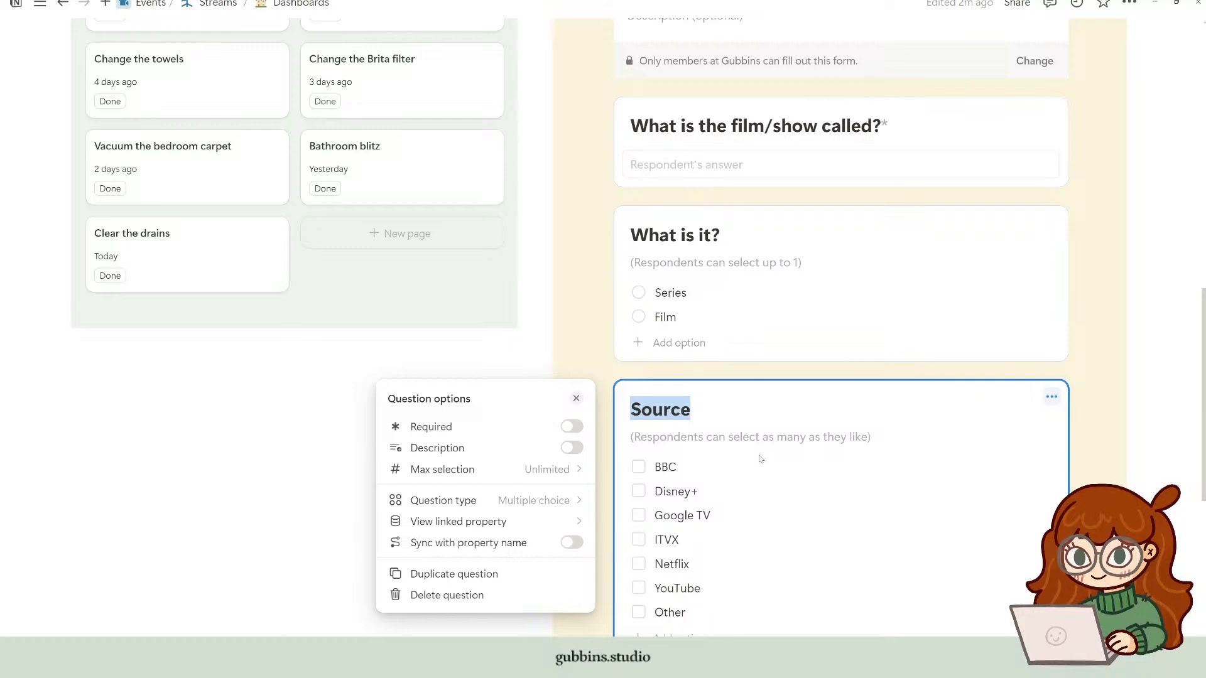
type("Where")
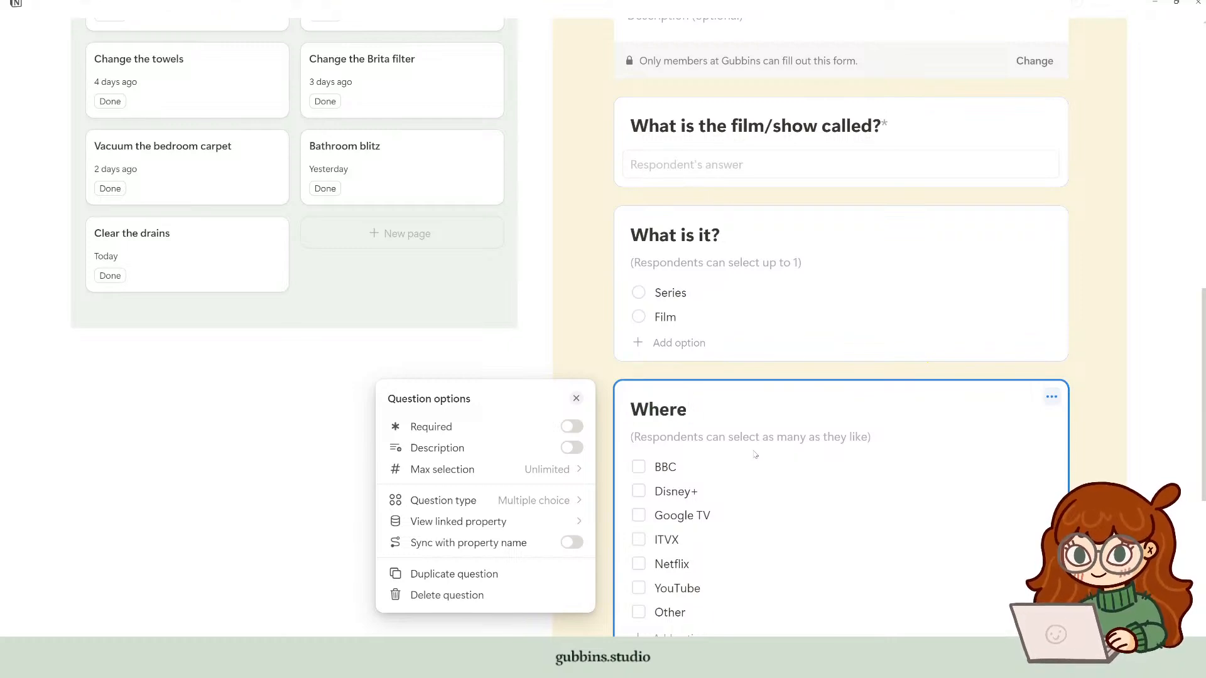
type(" can I watch it?")
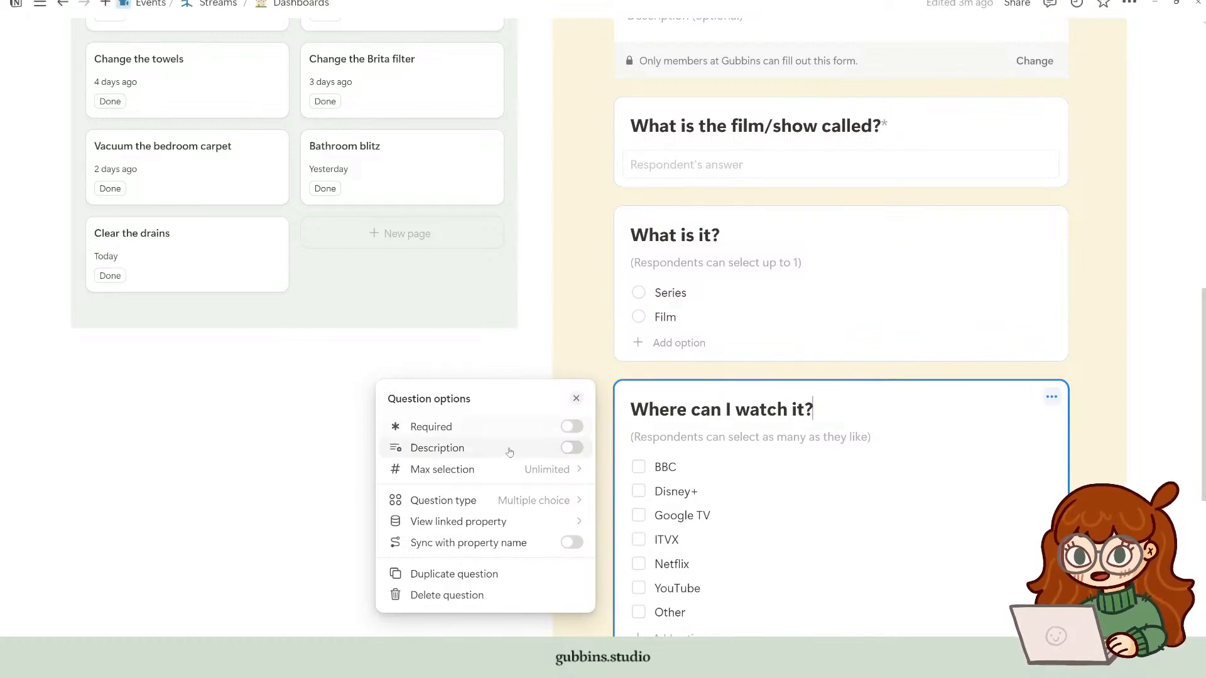
Step: Make both the "Where can I watch it?" and "What is it?" questions required
left_click(571, 427)
left_click(798, 218)
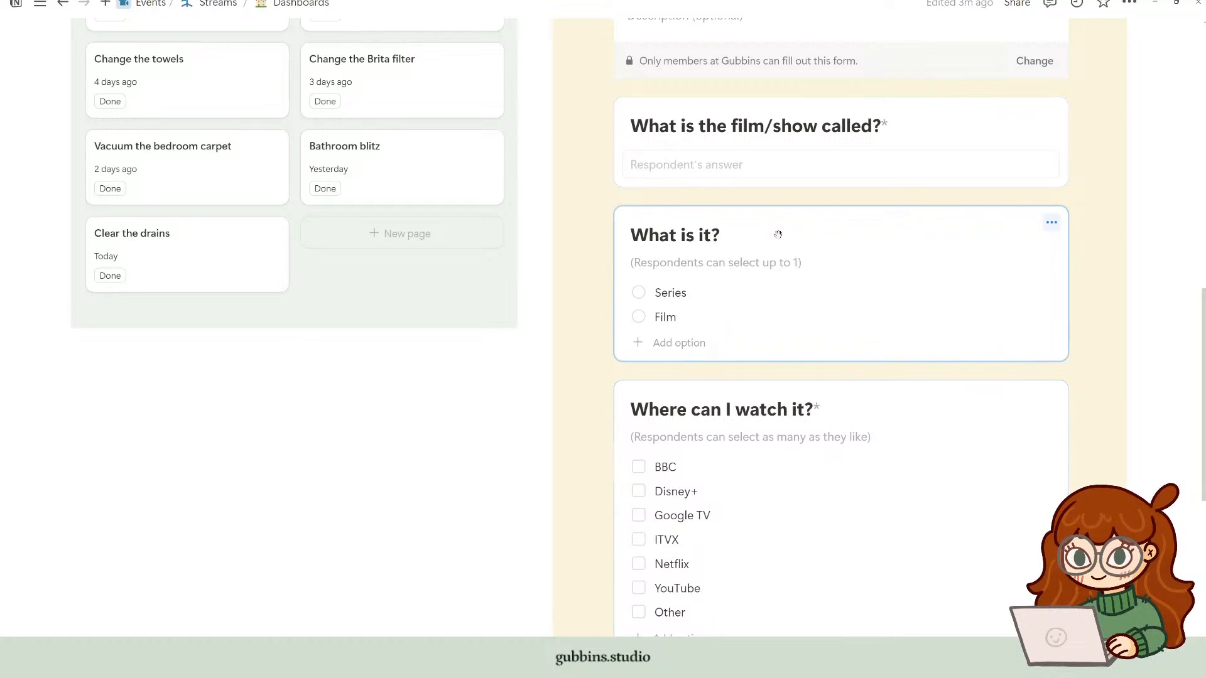
left_click(571, 252)
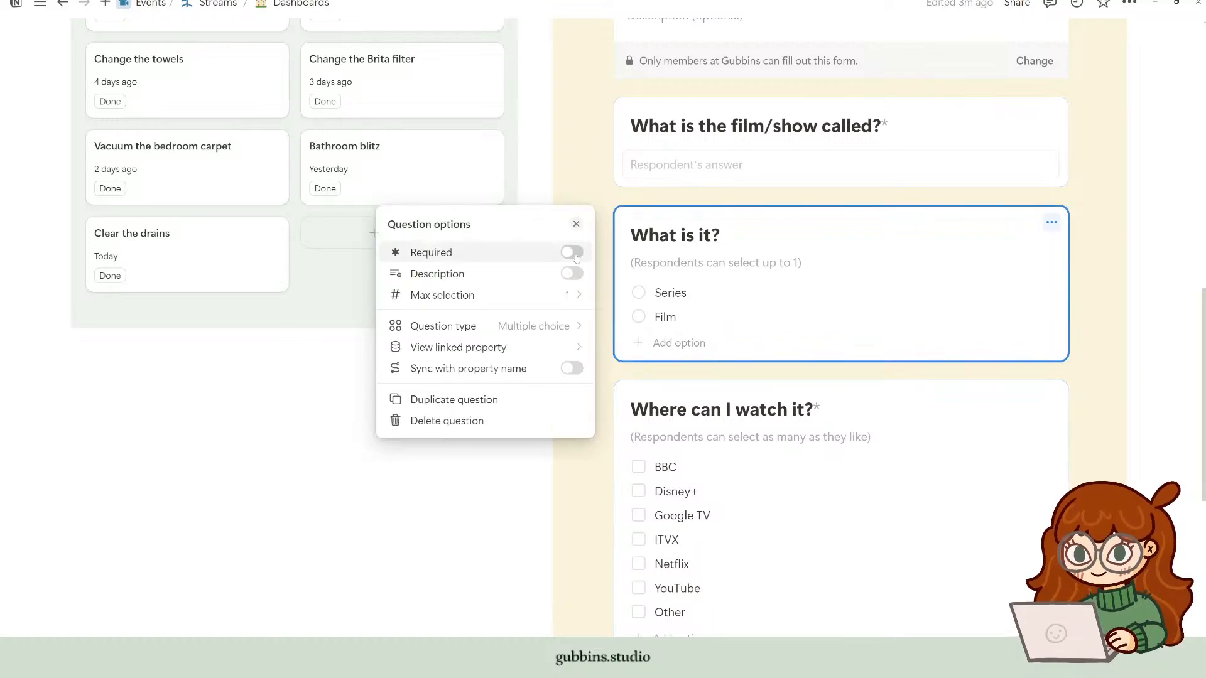
left_click(839, 367)
scroll(816, 415, "down", 5)
left_click(840, 356)
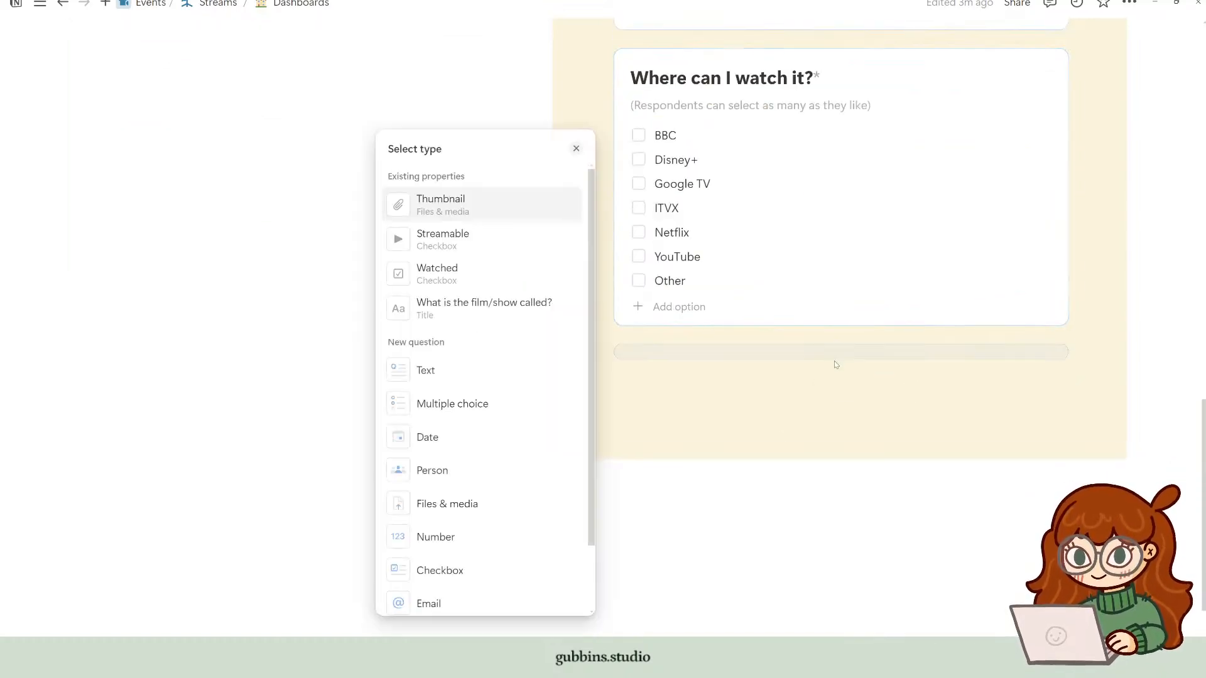
scroll(485, 484, "down", 1)
scroll(478, 459, "up", 1)
scroll(465, 377, "up", 1)
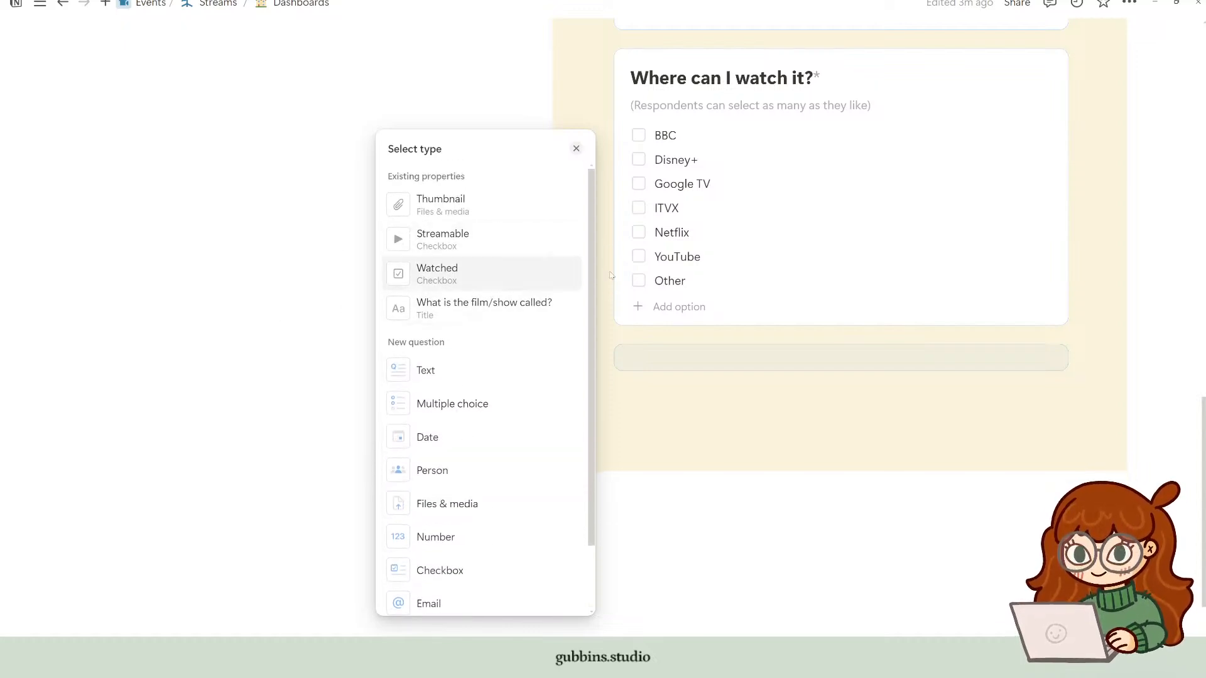
left_click(884, 443)
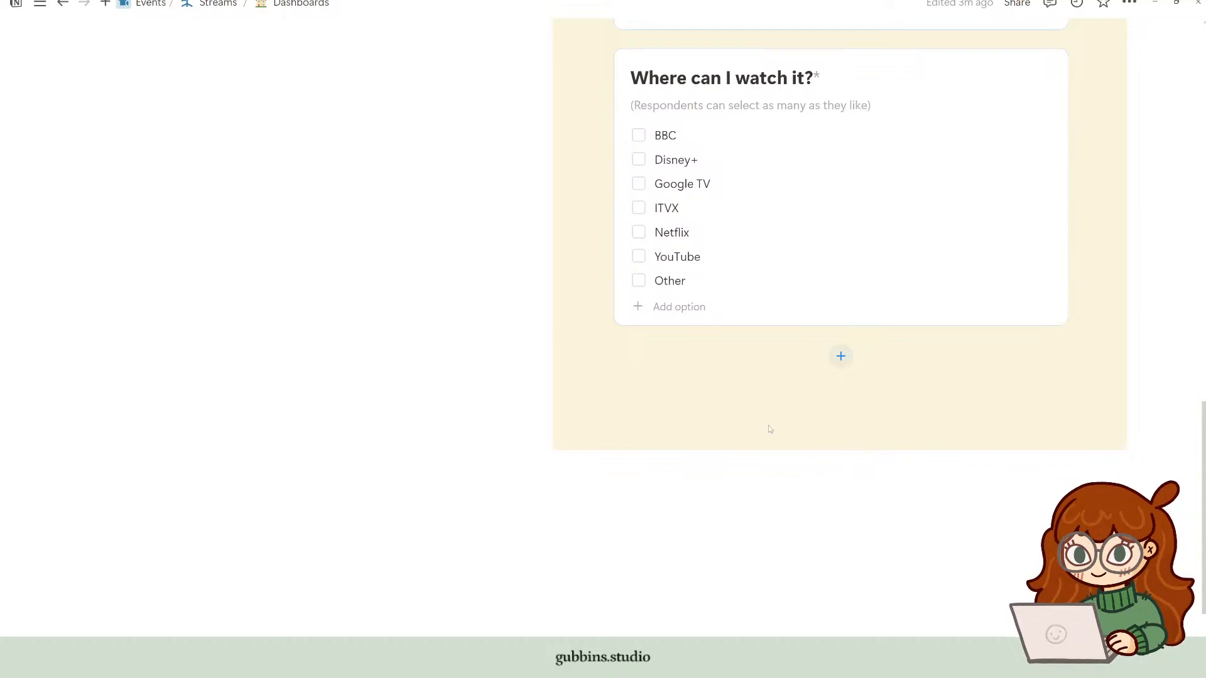
Step: Delete the text-type "What is the film/show called?" question from the form
scroll(770, 427, "up", 10)
left_click(984, 351)
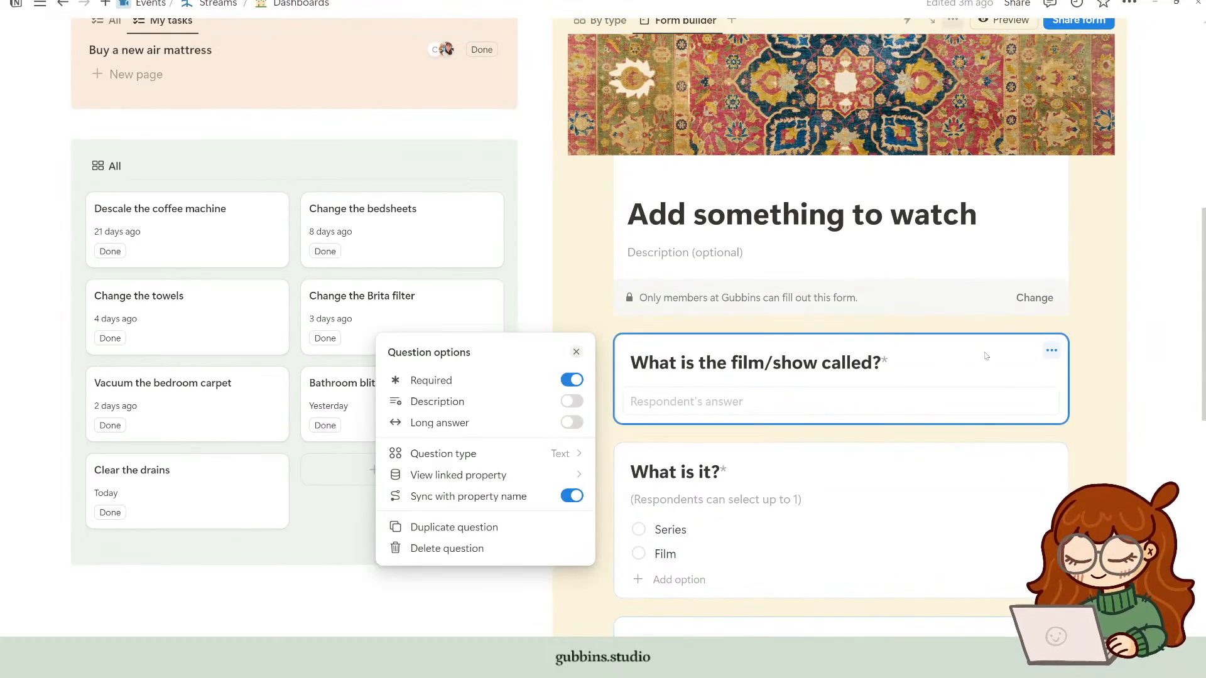
left_click(1059, 356)
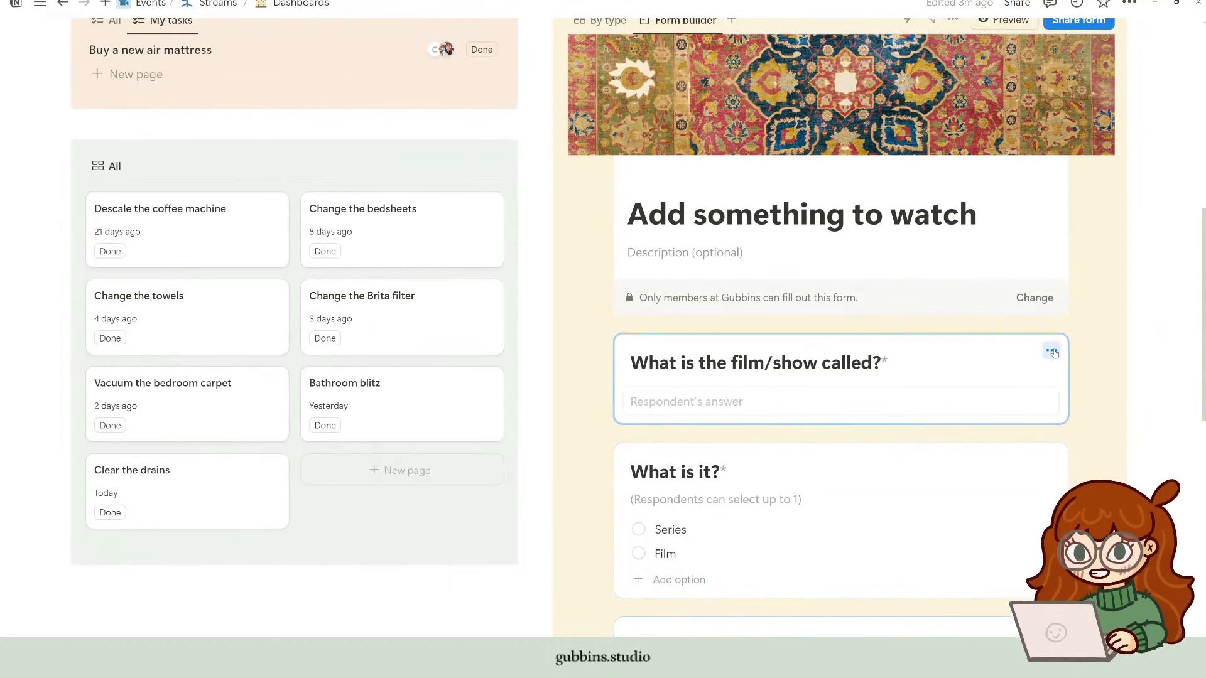
left_click(1051, 350)
left_click(447, 548)
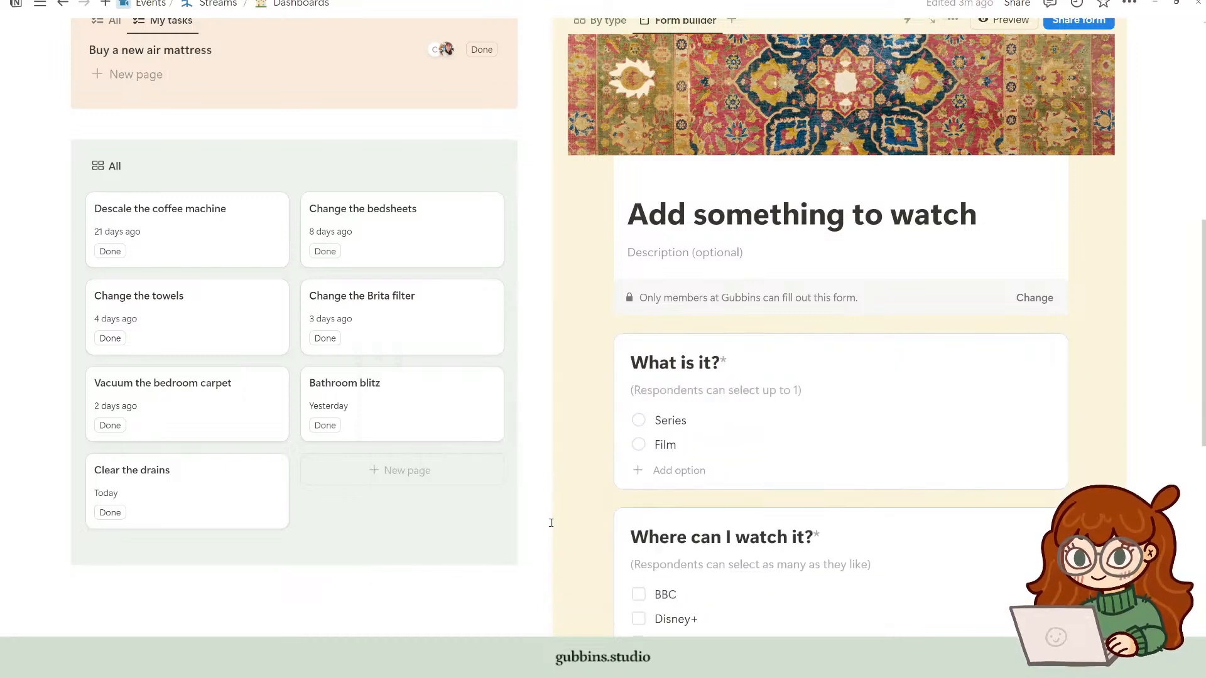
Step: Add a required question from the existing "What is the film/show called?" title property below "Where can I watch it?"
scroll(836, 470, "down", 8)
left_click(840, 341)
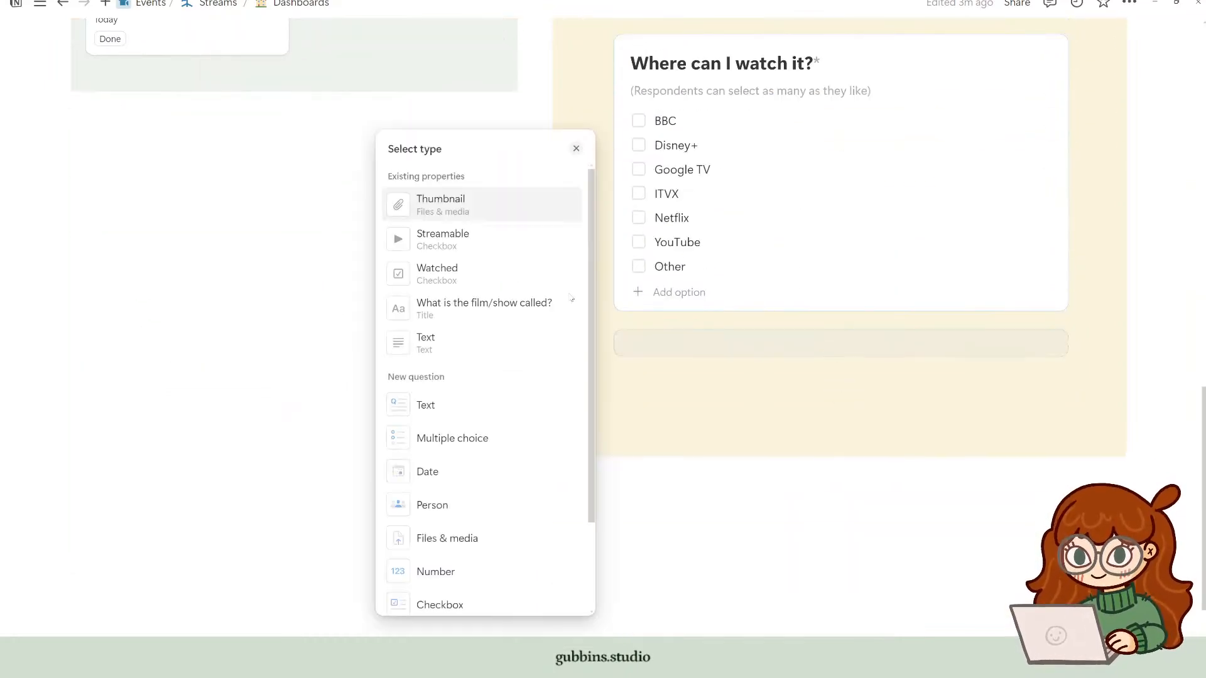
left_click(471, 306)
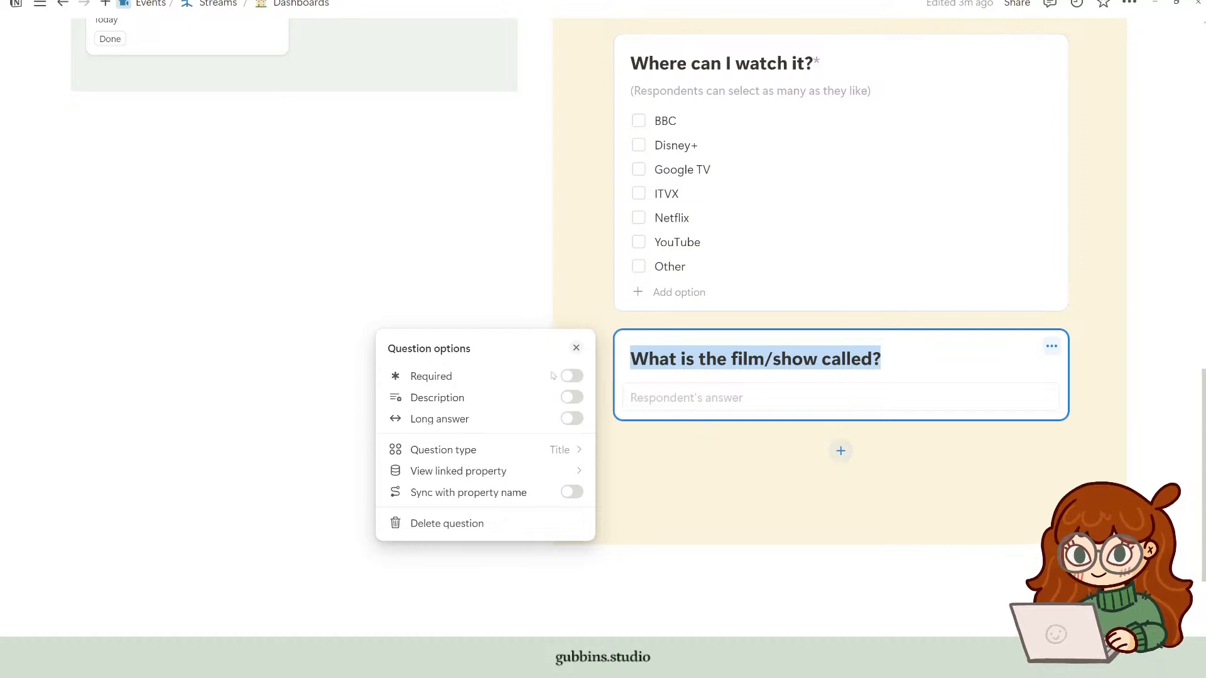
left_click(571, 376)
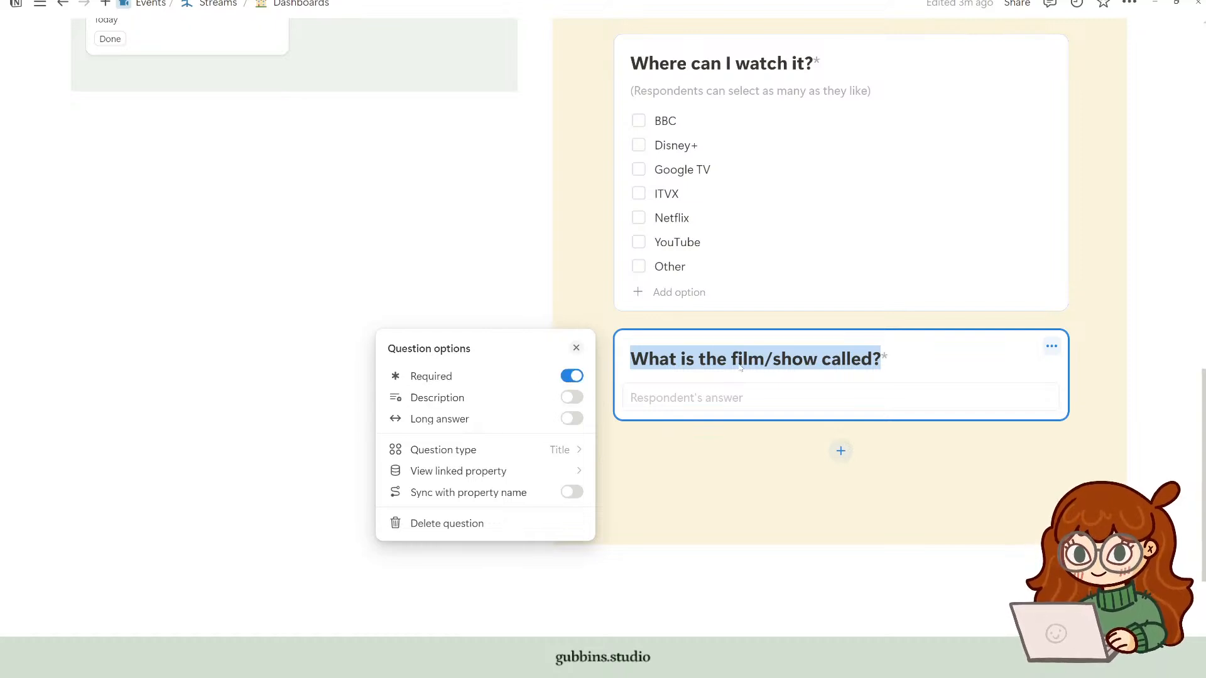
Step: Move the "What is the film/show called?" question to the start of the form, above "What is it?"
left_click(983, 338)
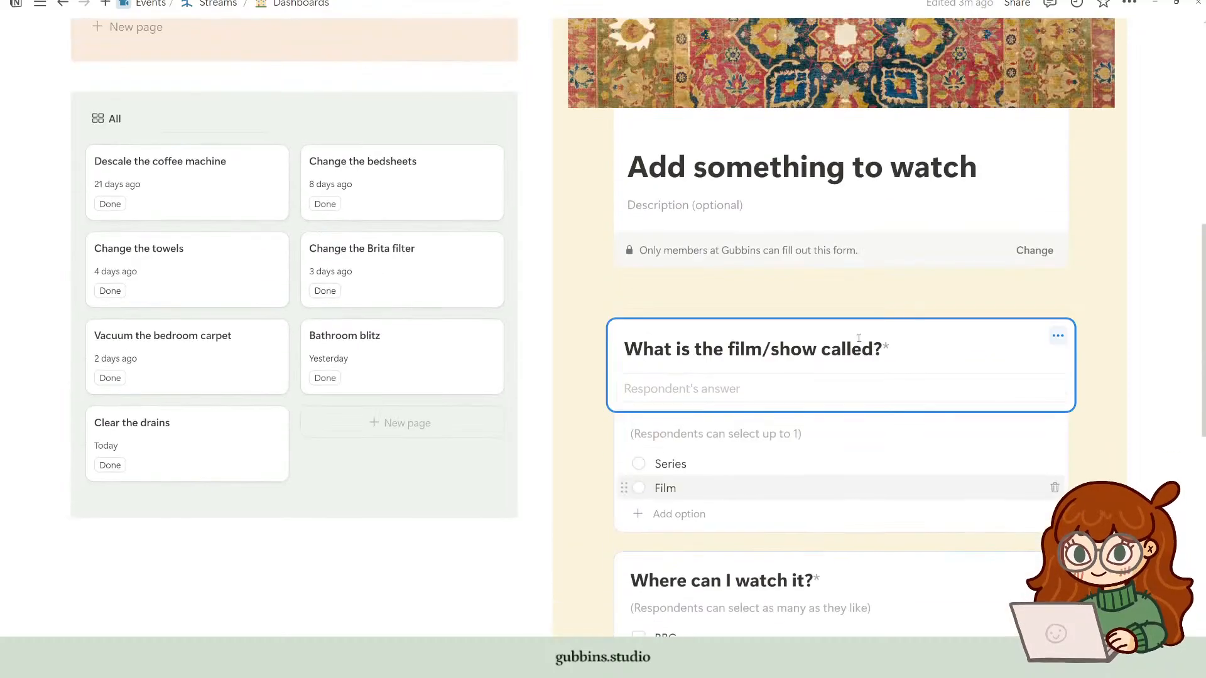
scroll(973, 460, "up", 3)
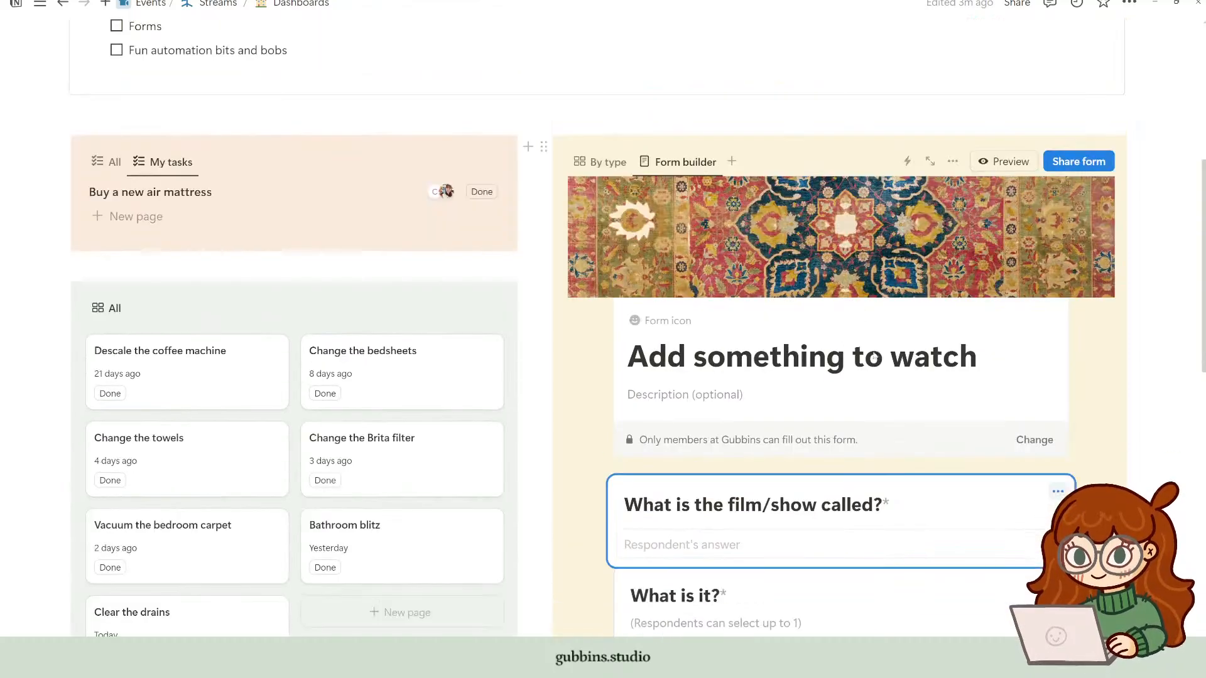
scroll(973, 460, "down", 7)
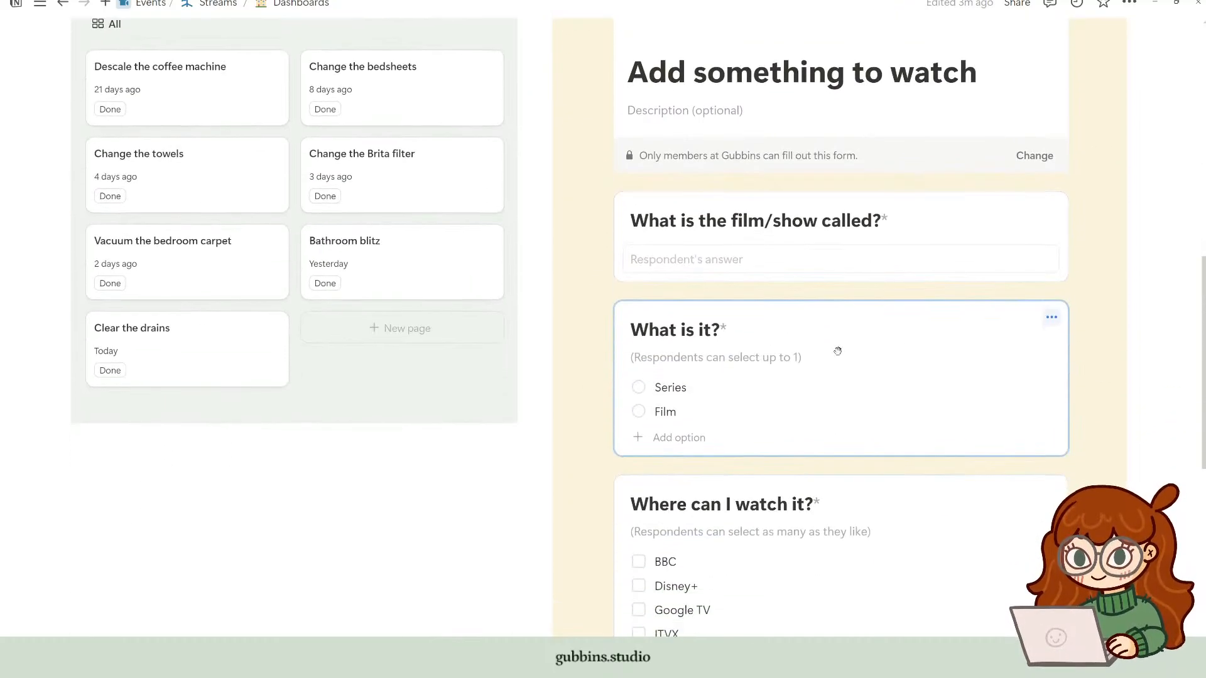
scroll(796, 321, "down", 5)
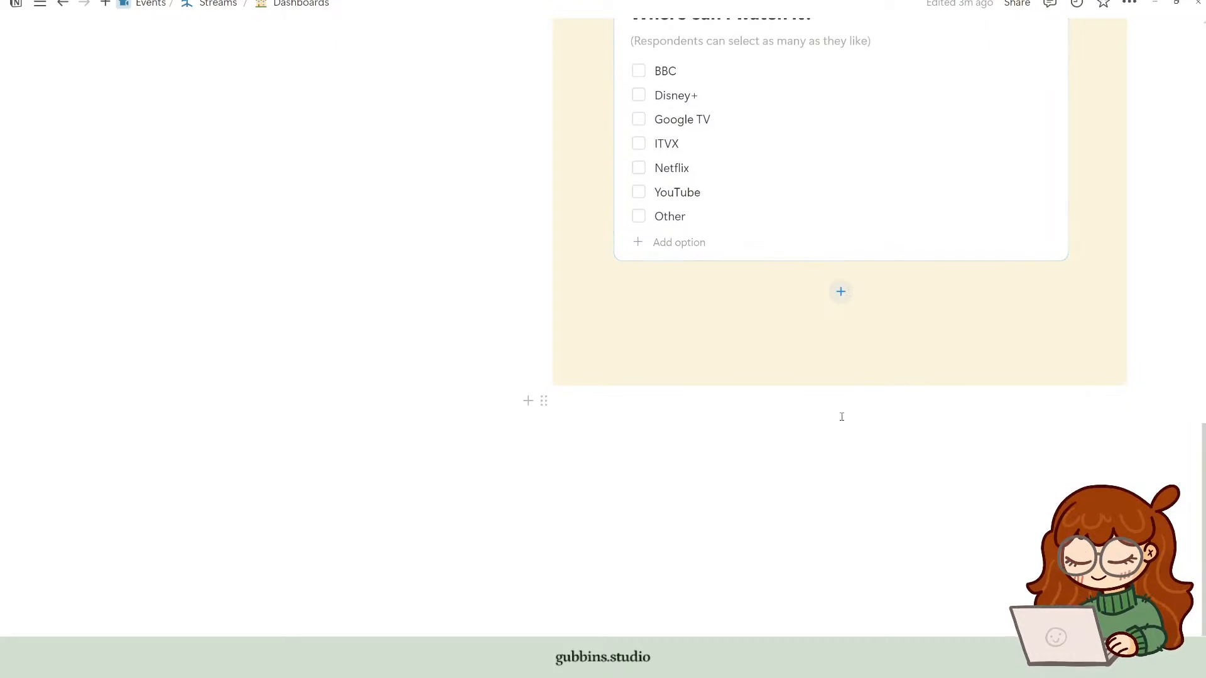
scroll(843, 417, "up", 12)
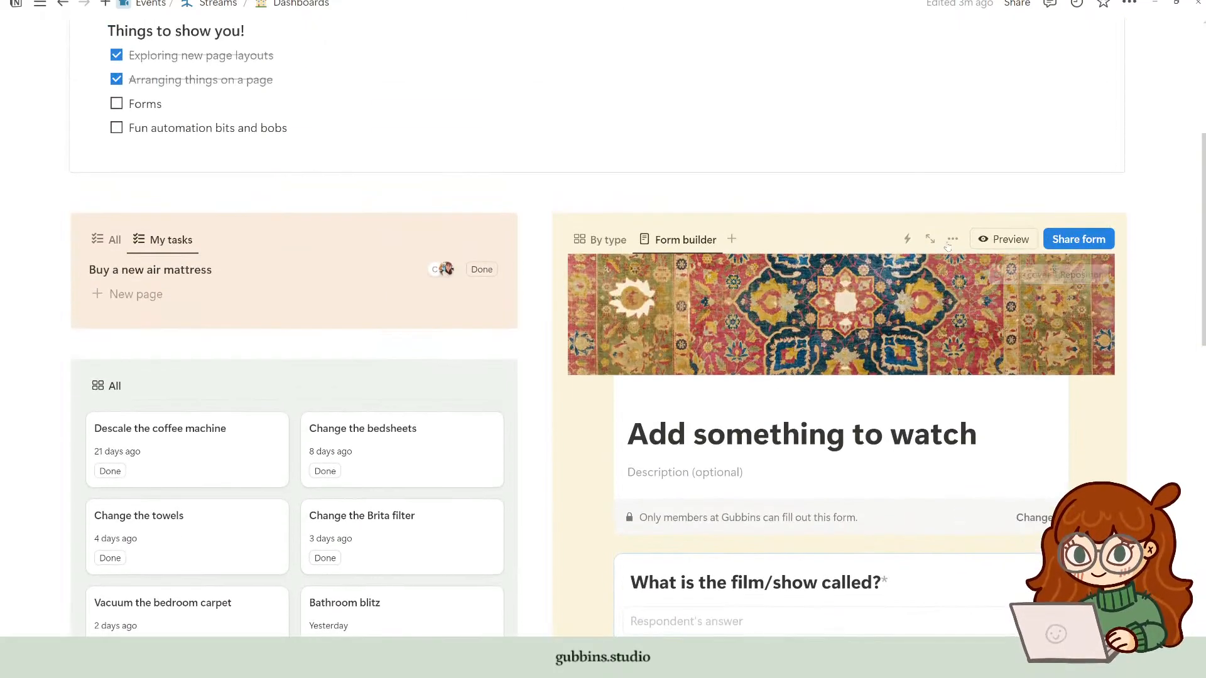
scroll(895, 189, "up", 2)
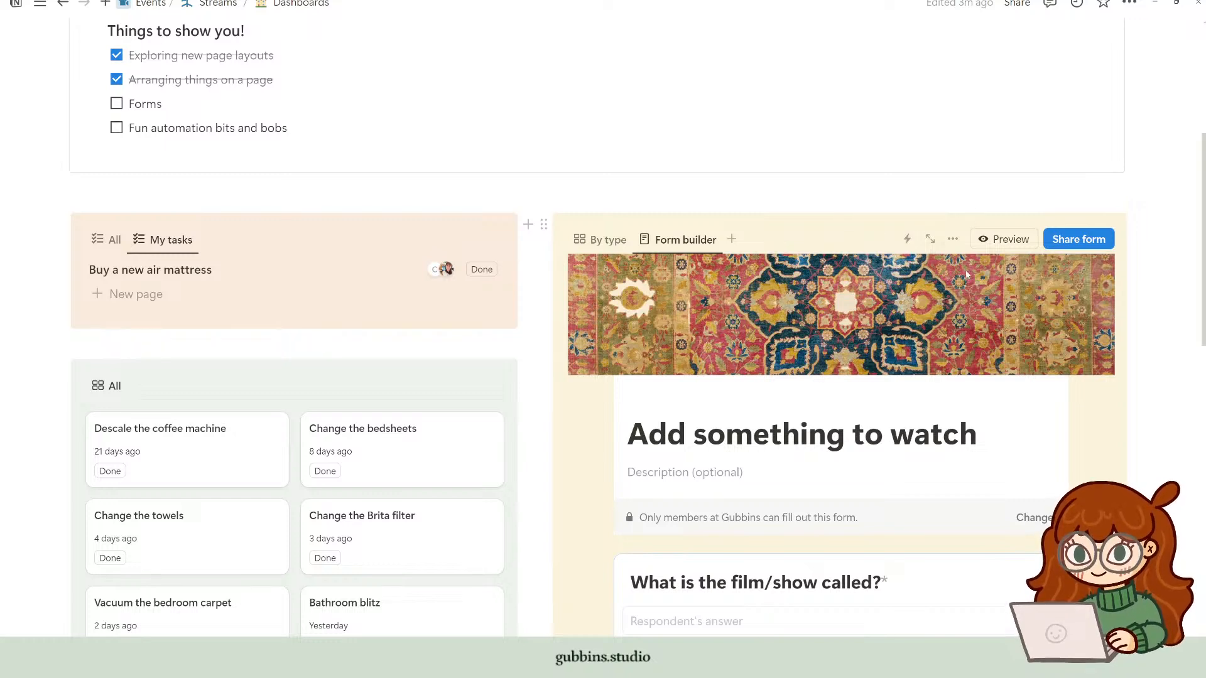
scroll(936, 386, "down", 3)
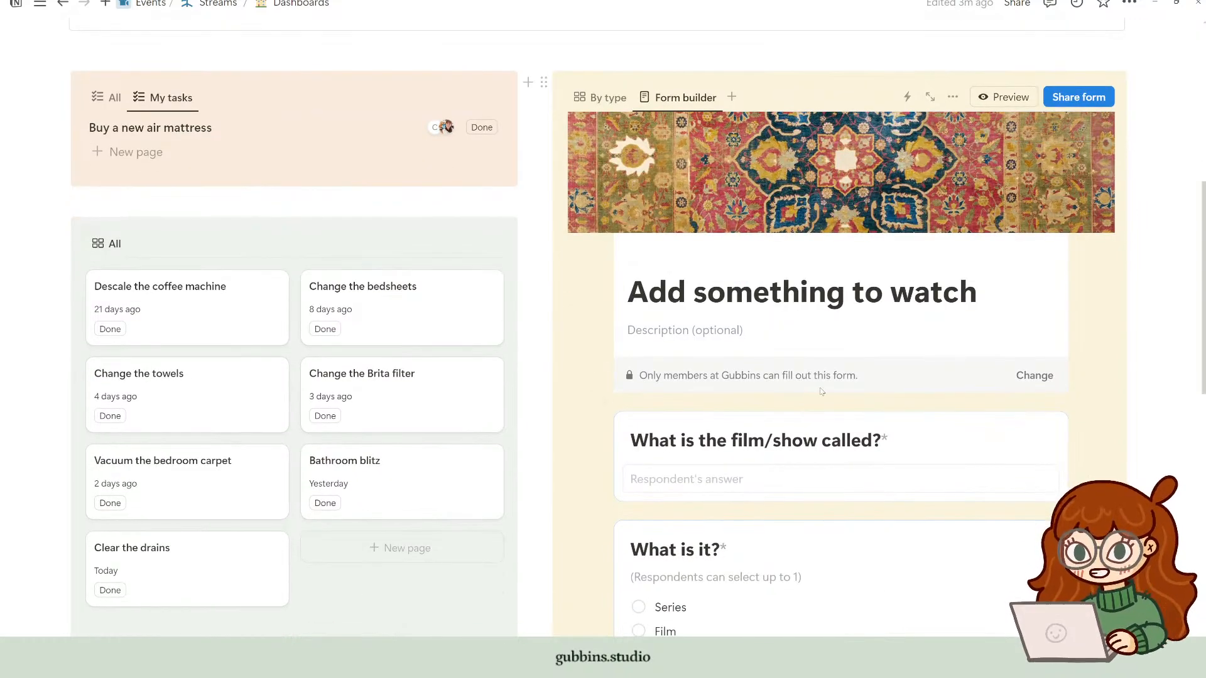
scroll(821, 392, "down", 5)
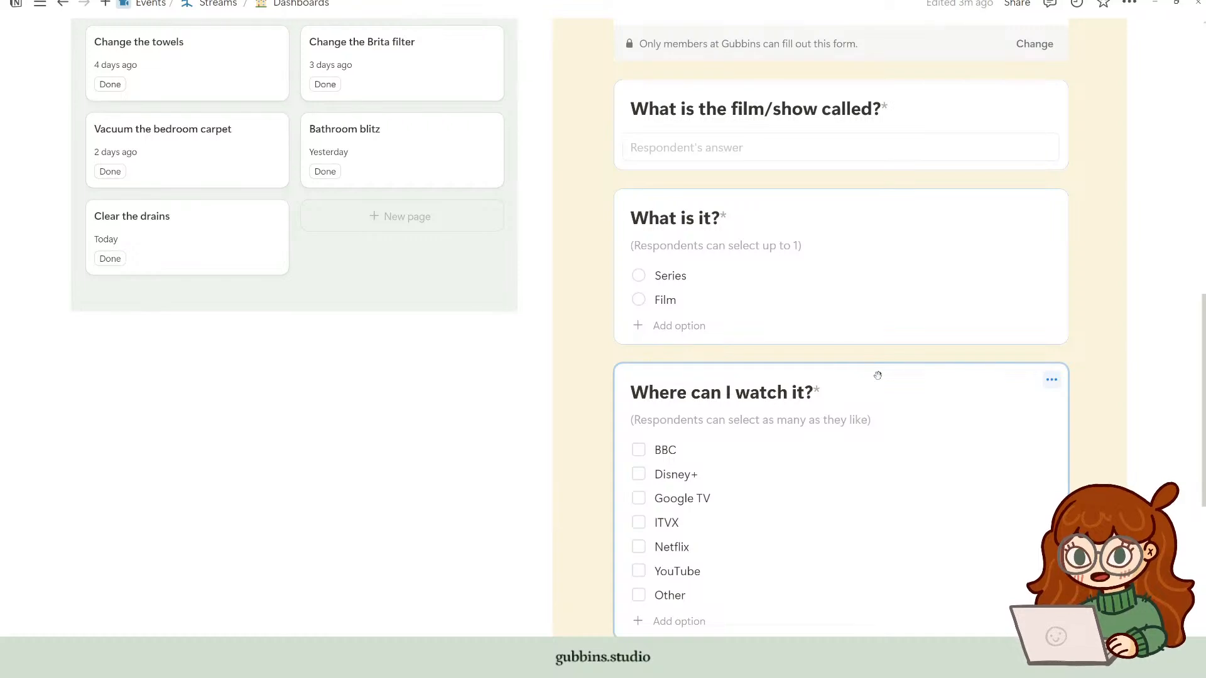
scroll(903, 371, "up", 3)
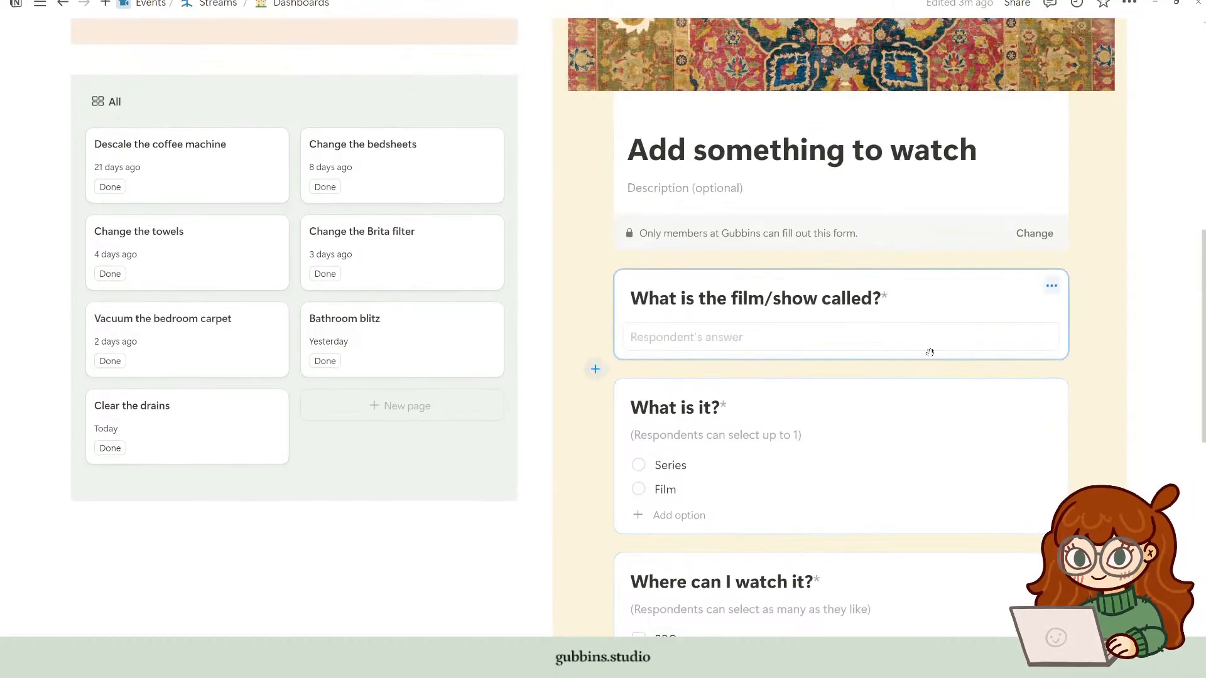
scroll(823, 198, "up", 3)
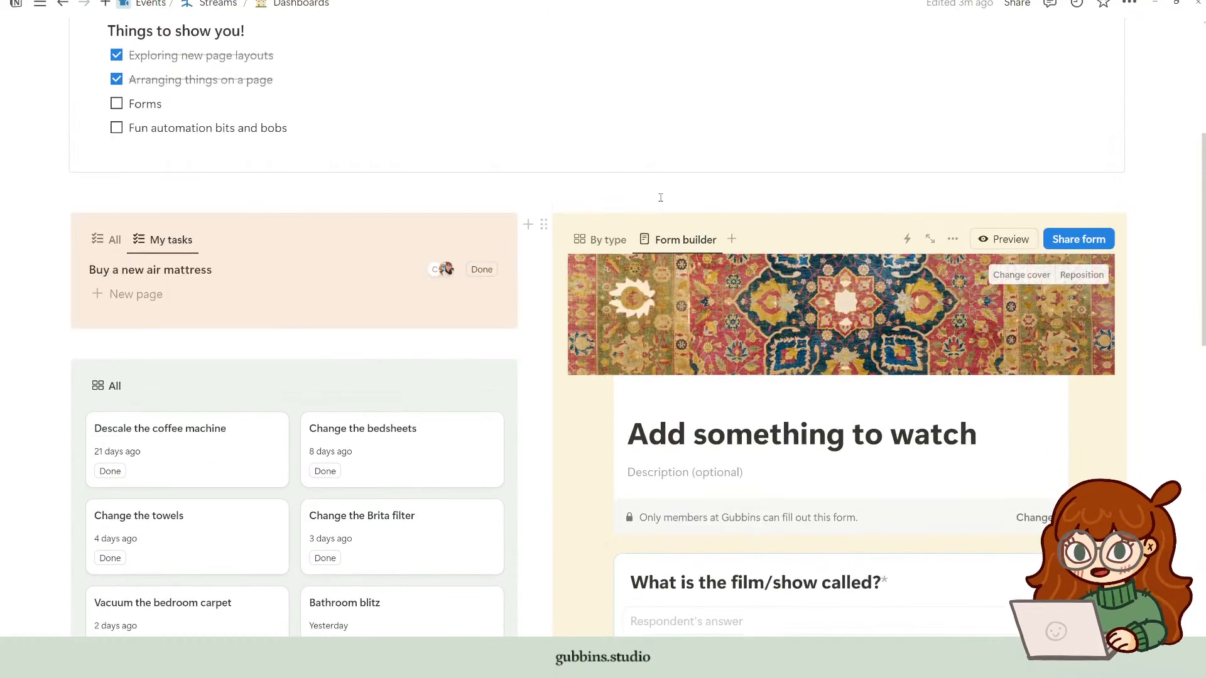
Step: Create a blank page in the Film group of the watchlist's By type view and delete it again
left_click(601, 240)
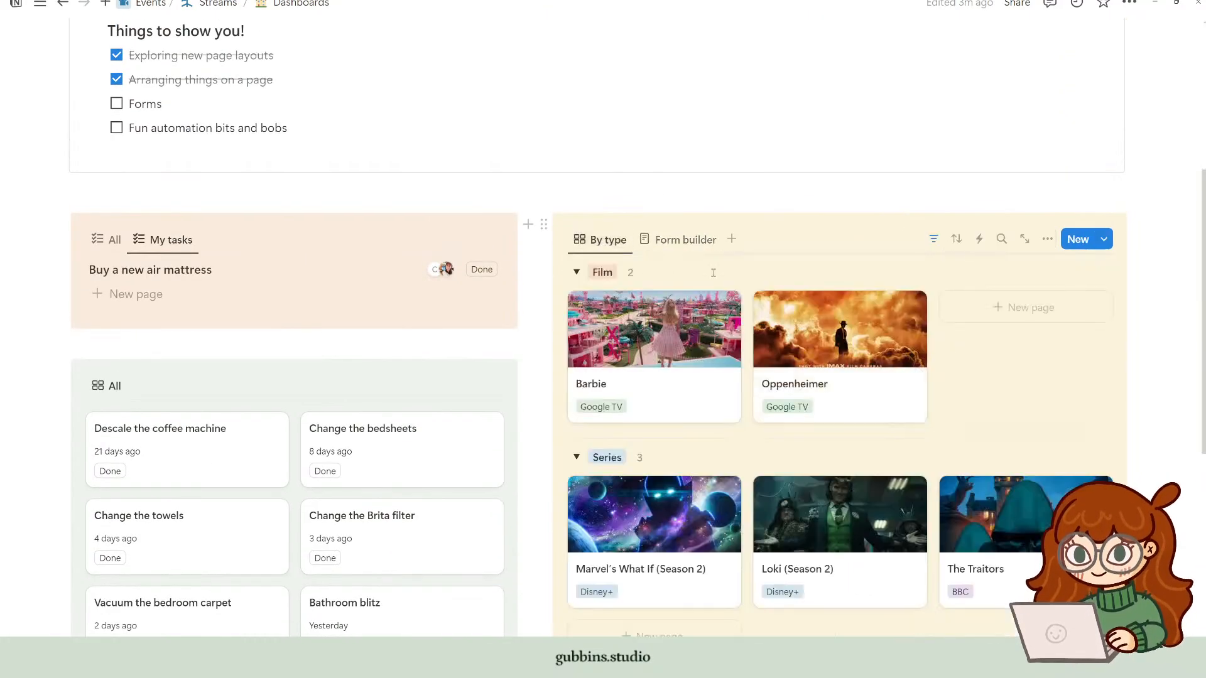
left_click(1008, 313)
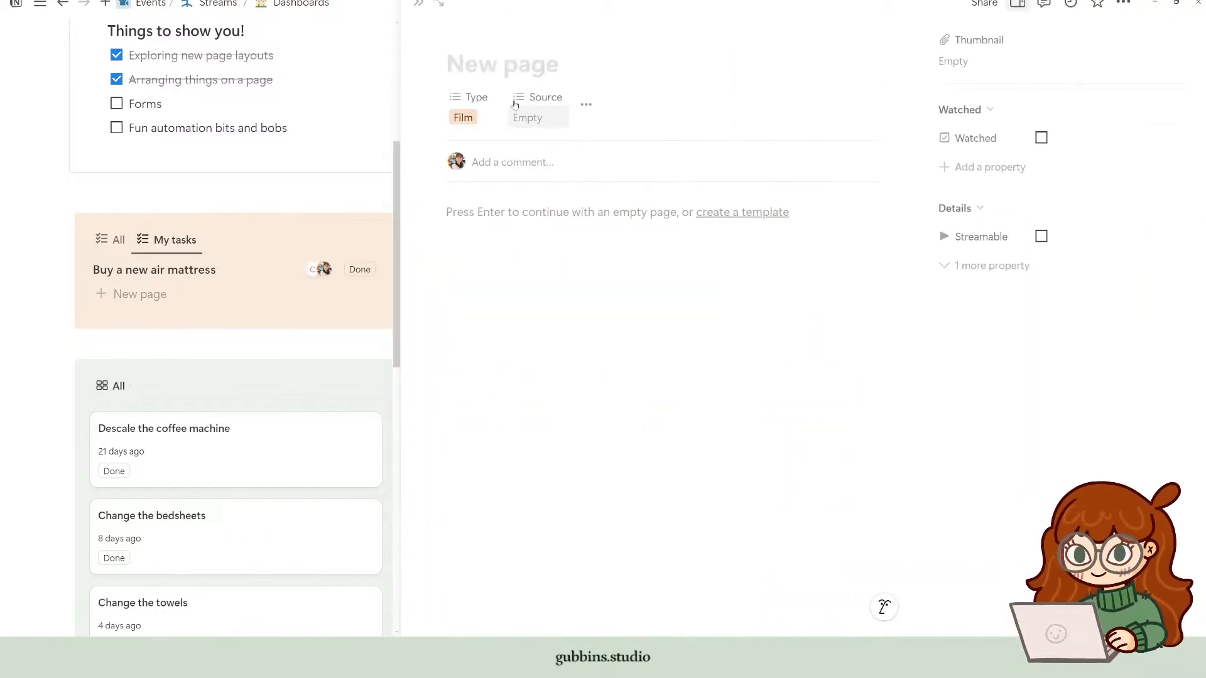
left_click(419, 5)
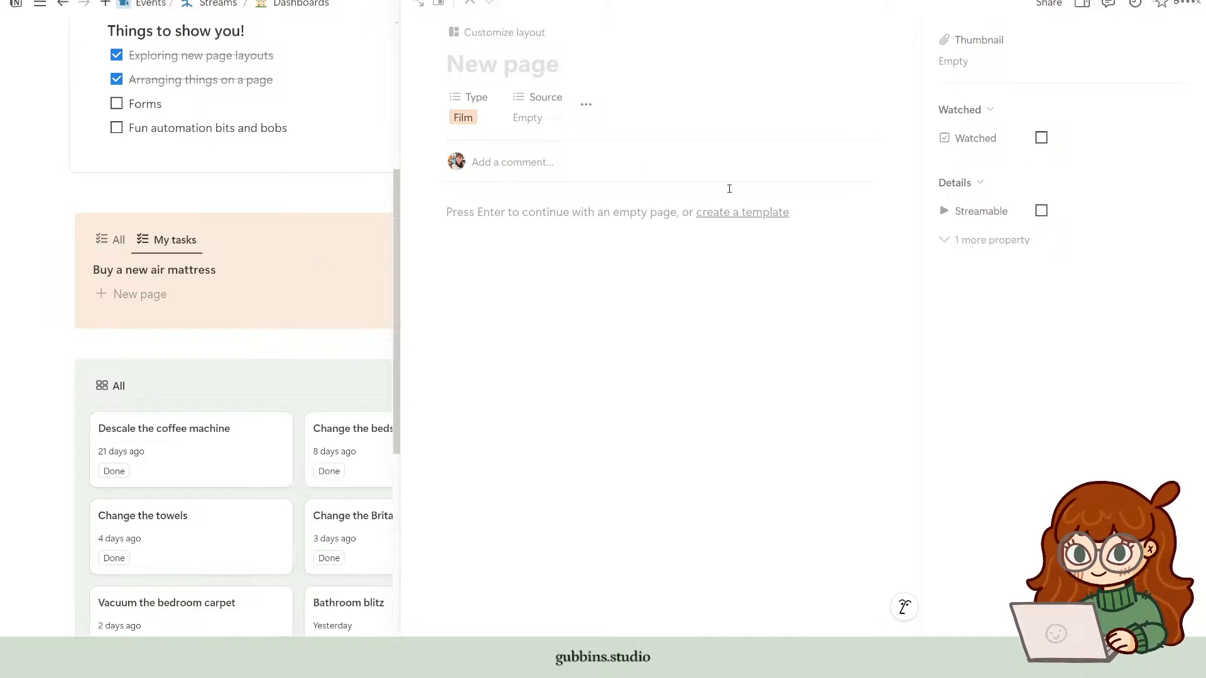
left_click(1097, 307)
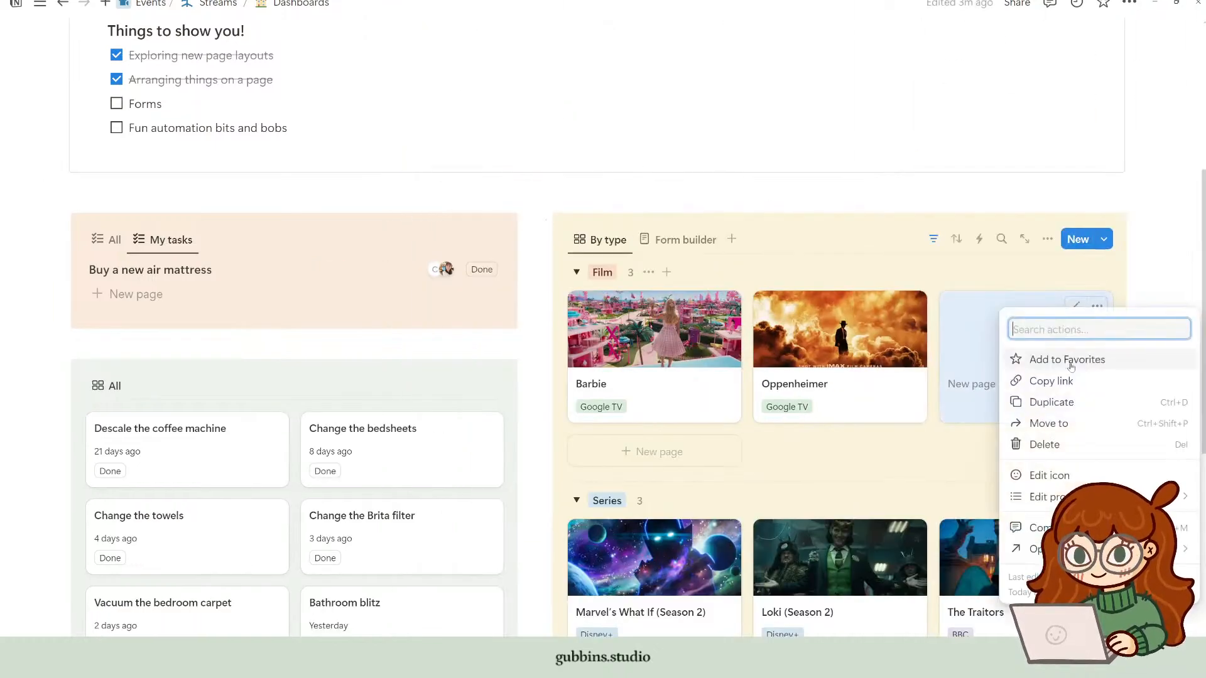
left_click(1043, 366)
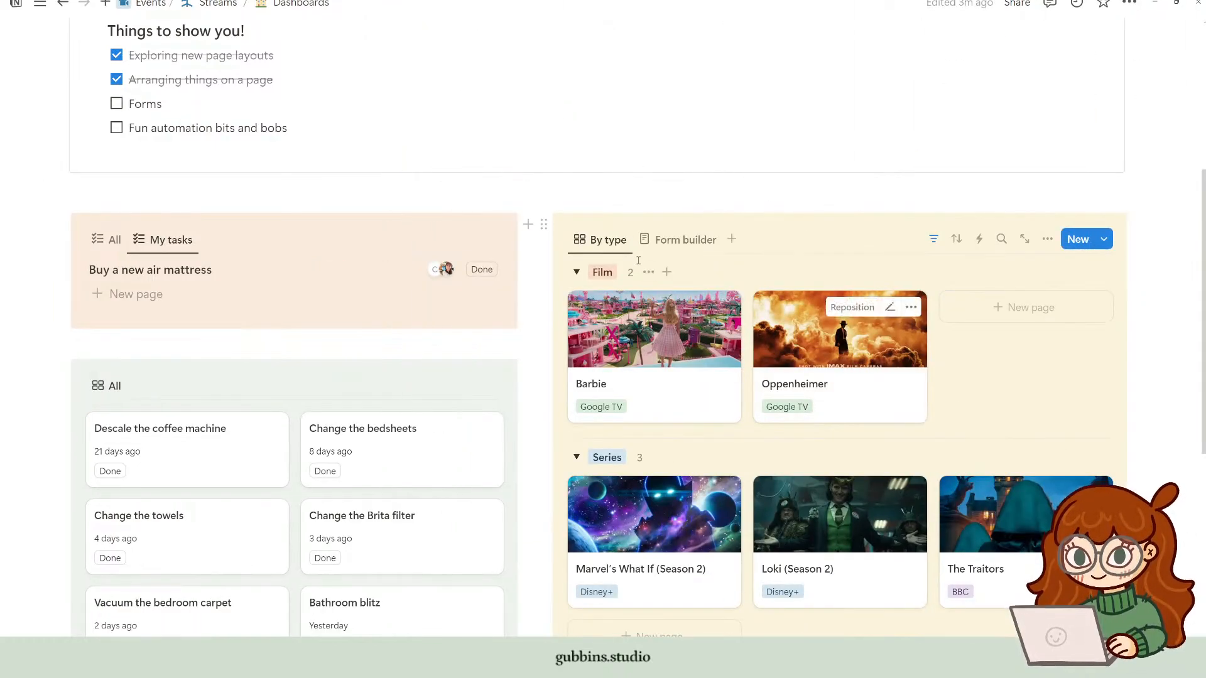
Step: Examine the form's sharing options for who can fill it out and for anonymous responses
left_click(685, 239)
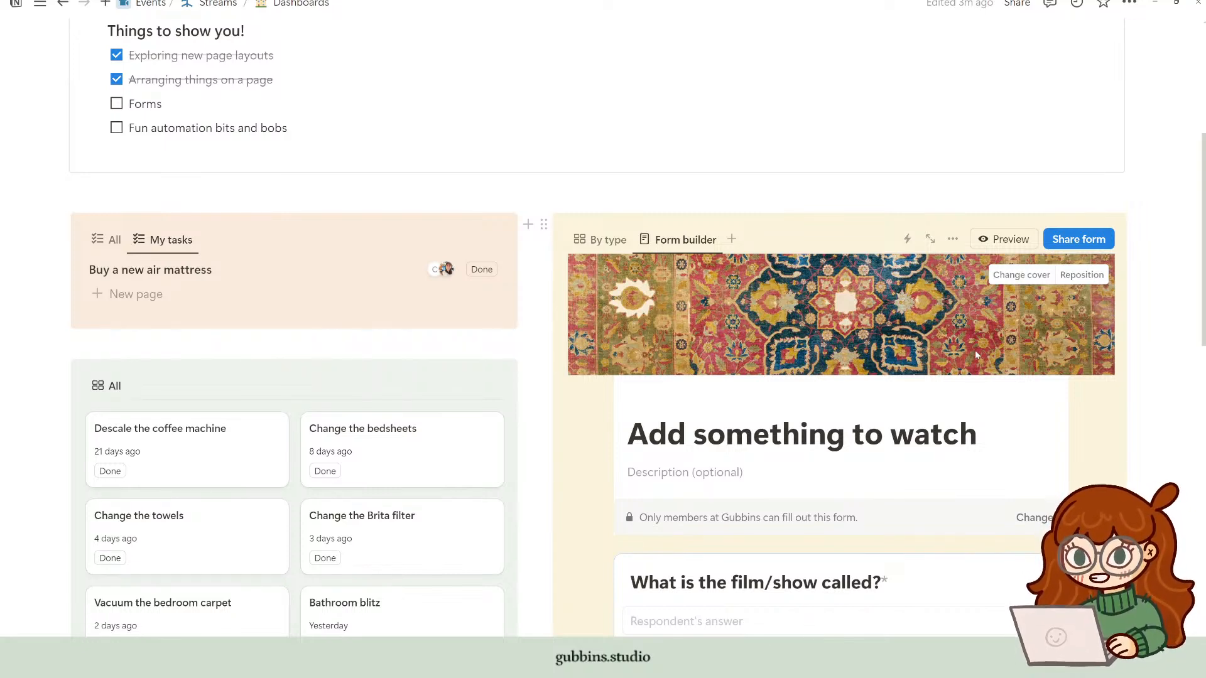
scroll(975, 355, "down", 8)
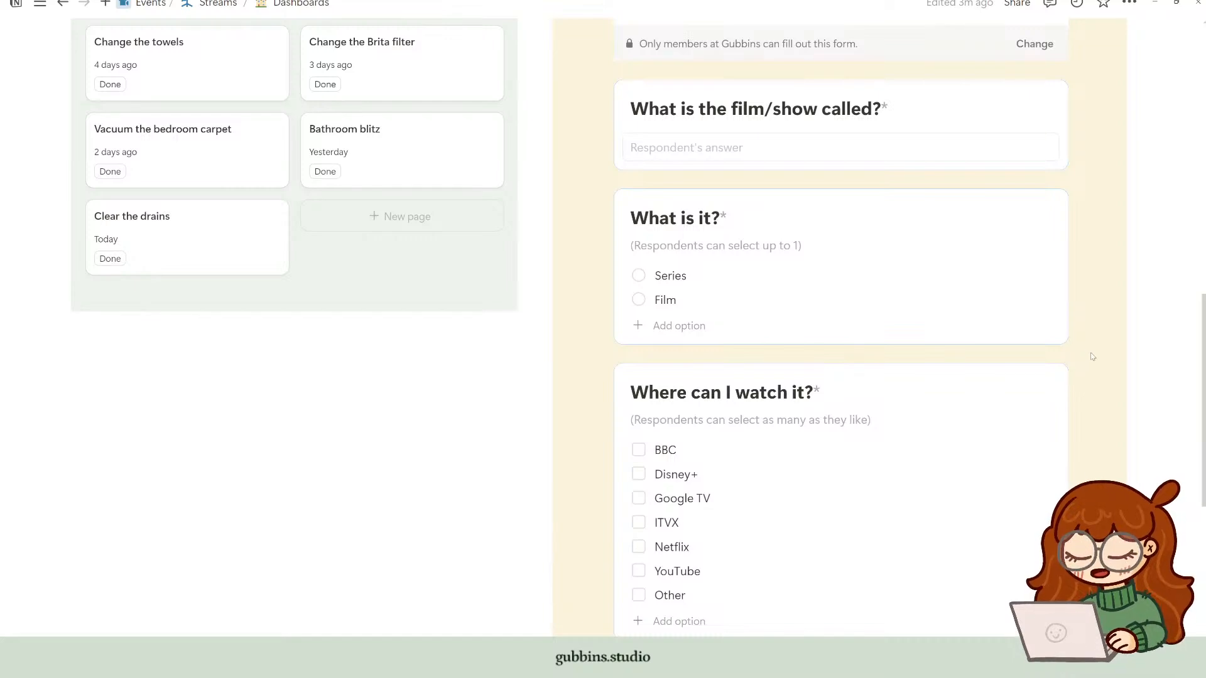
scroll(1090, 352, "down", 5)
scroll(1151, 181, "up", 13)
scroll(1112, 251, "down", 4)
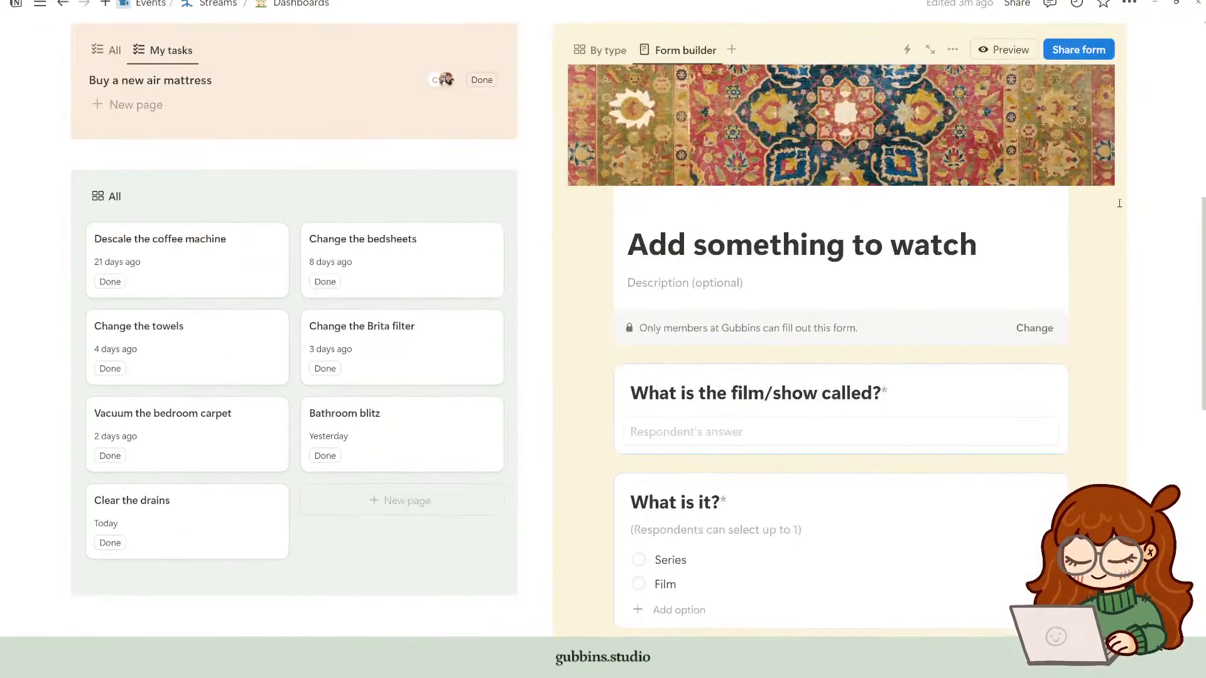
left_click(1092, 52)
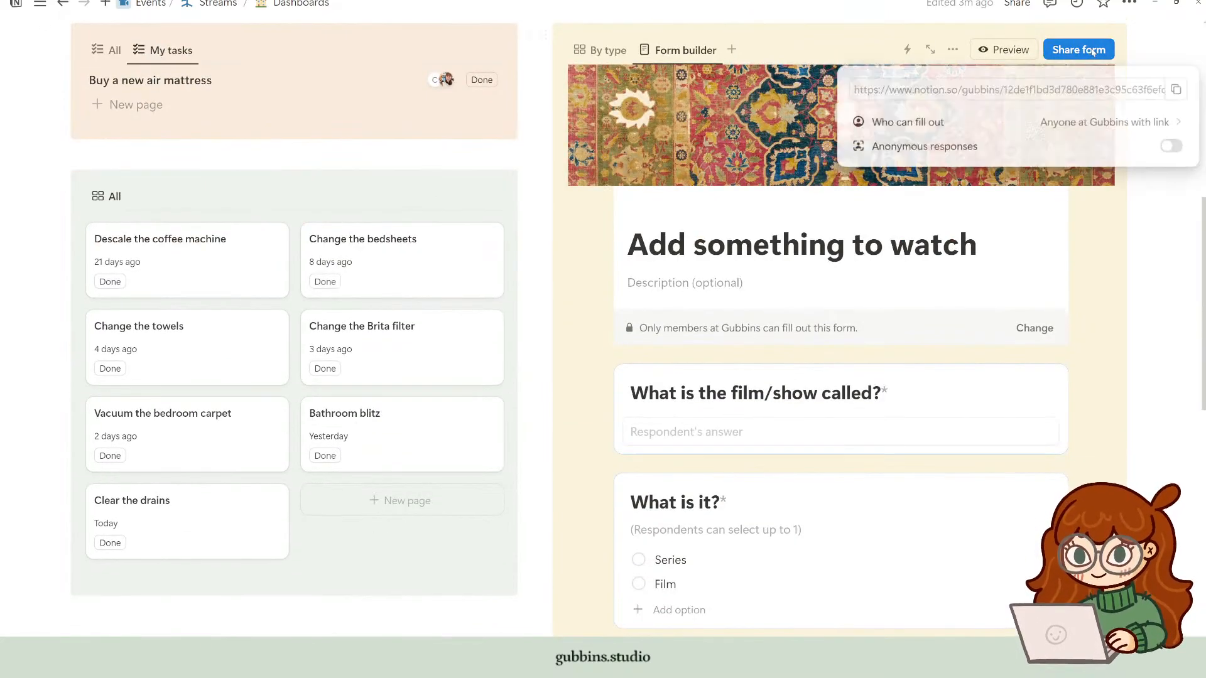
left_click(1134, 123)
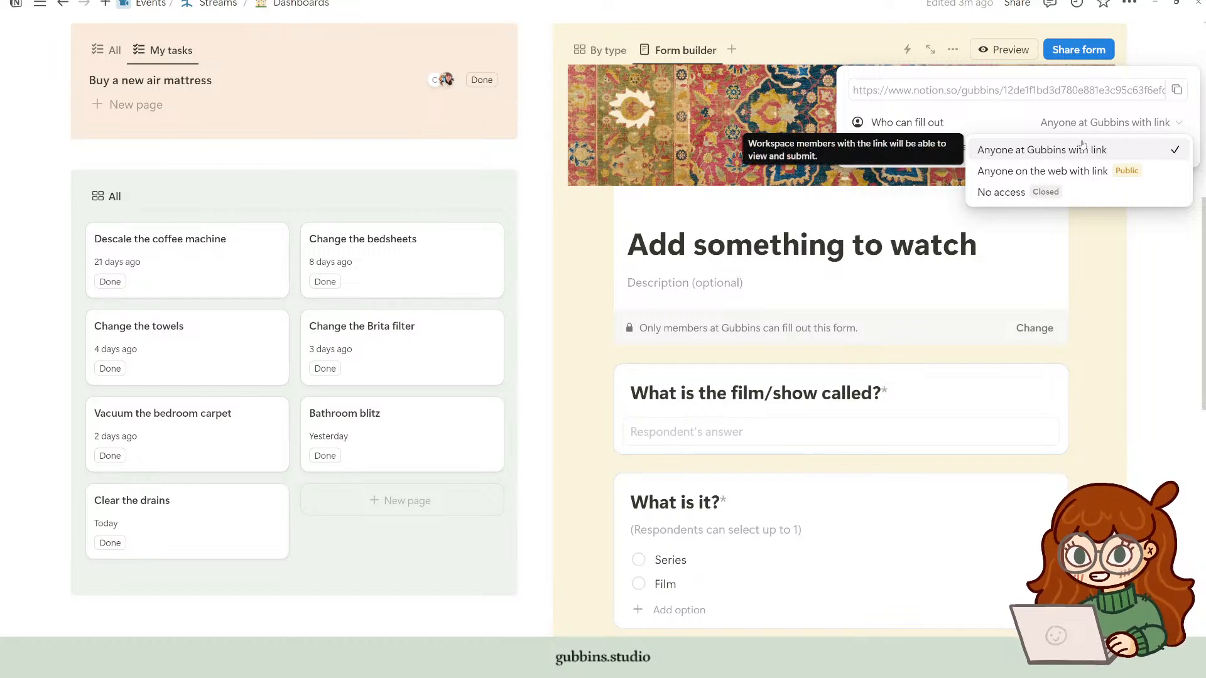
left_click(1133, 123)
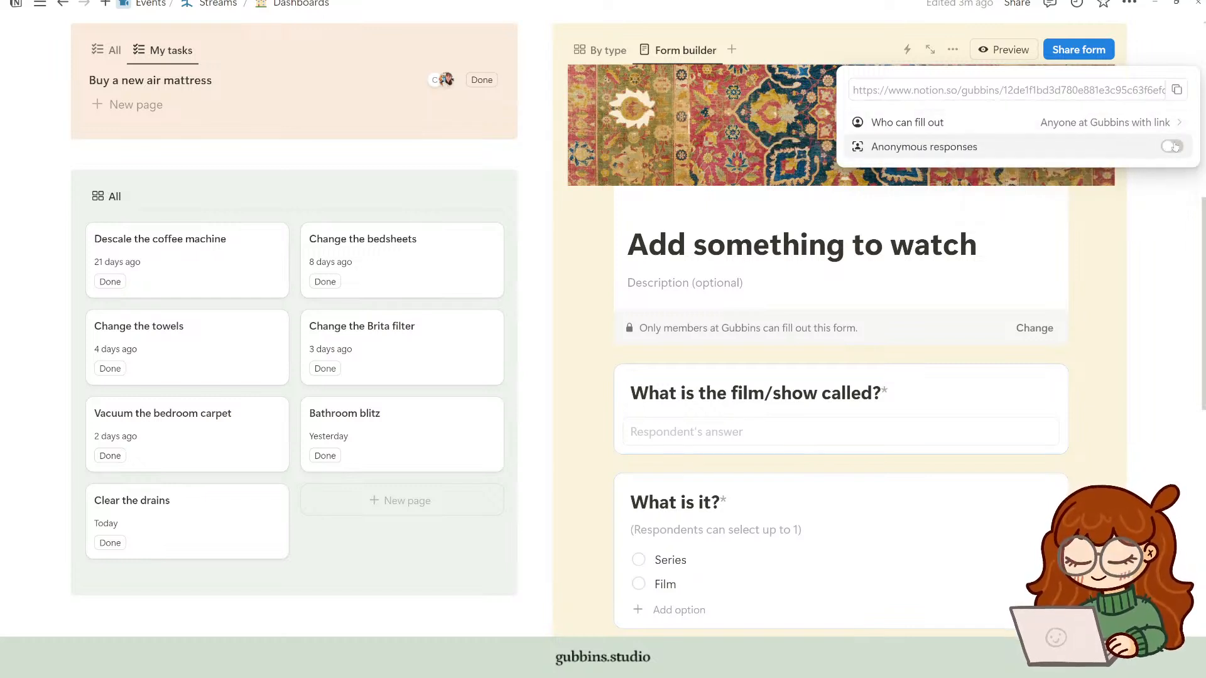
left_click(1146, 265)
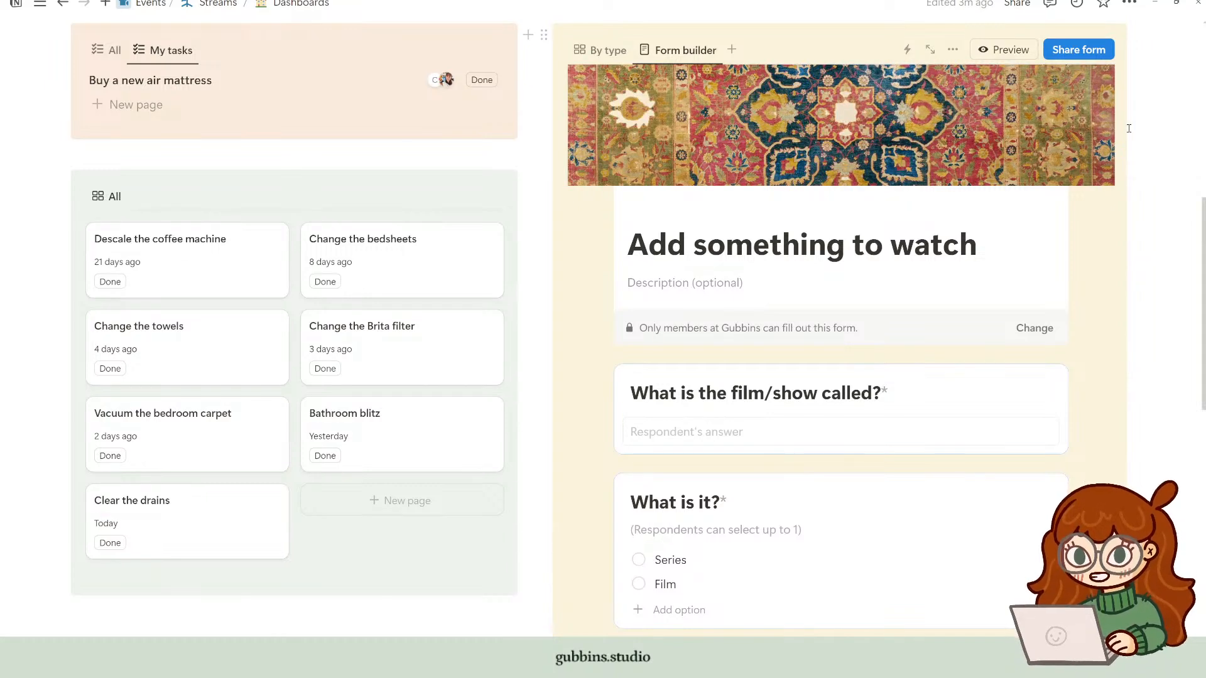
Step: Add a "Who suggested this?" property to the Details section of the Oppenheimer page from the watchlist's By type view
scroll(912, 274, "down", 6)
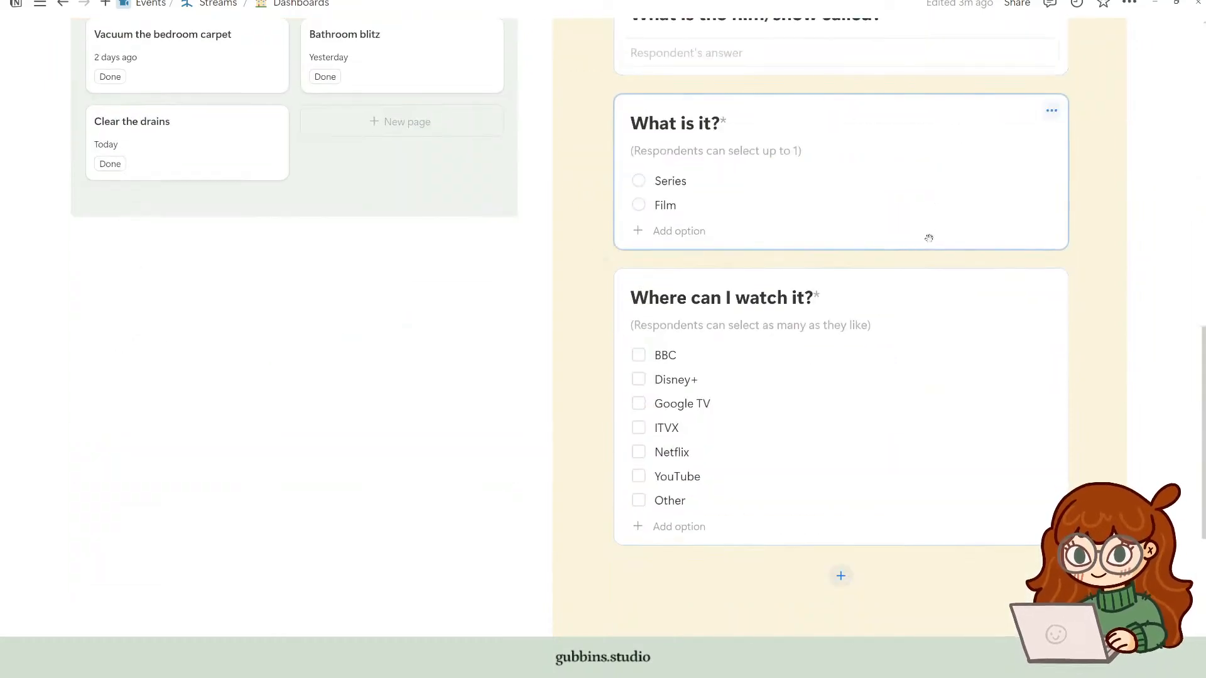
scroll(929, 237, "up", 10)
left_click(605, 288)
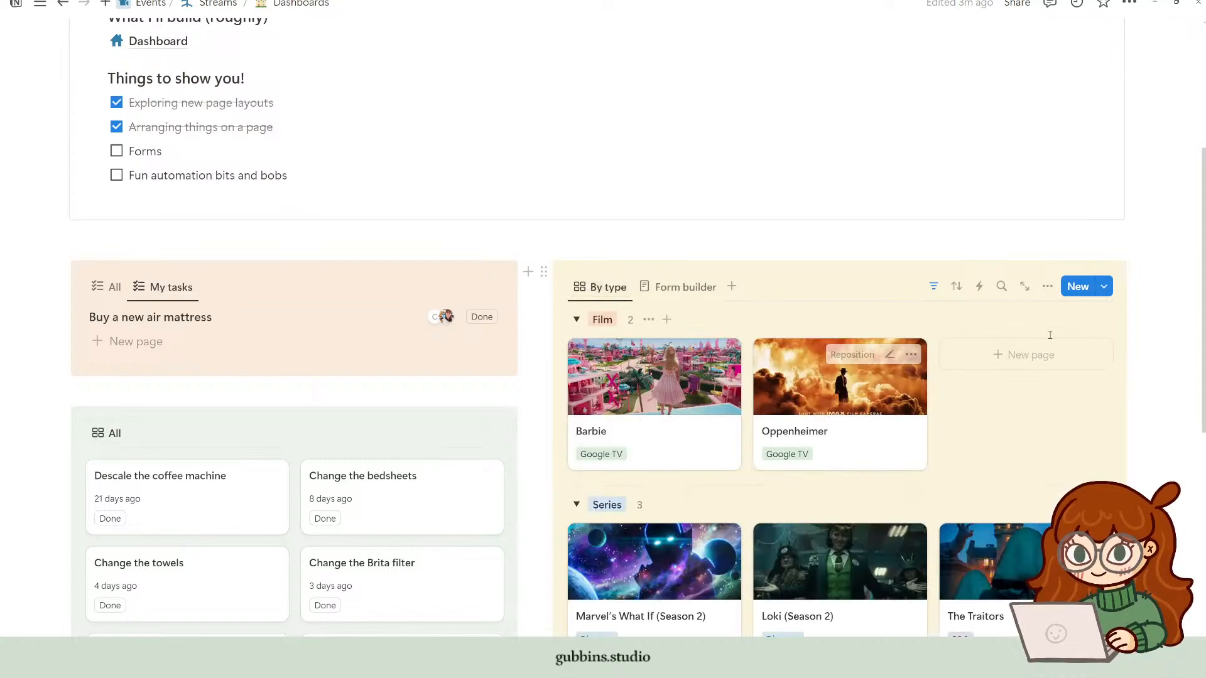
left_click(888, 421)
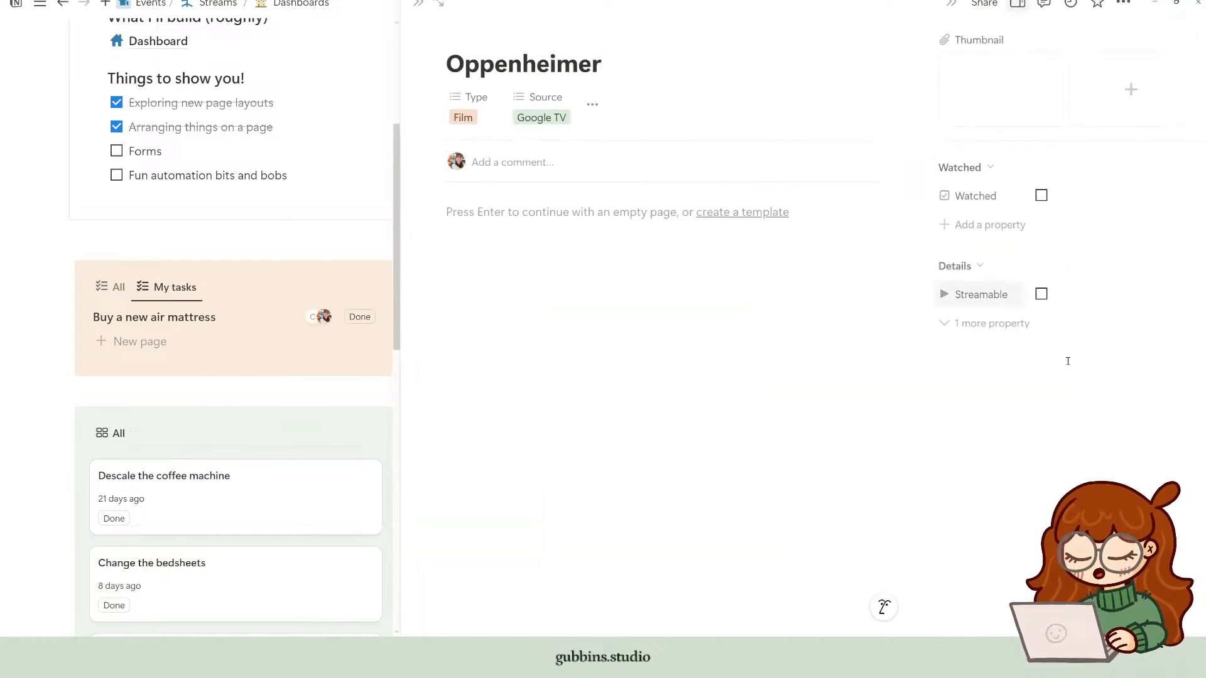
left_click(971, 324)
left_click(953, 355)
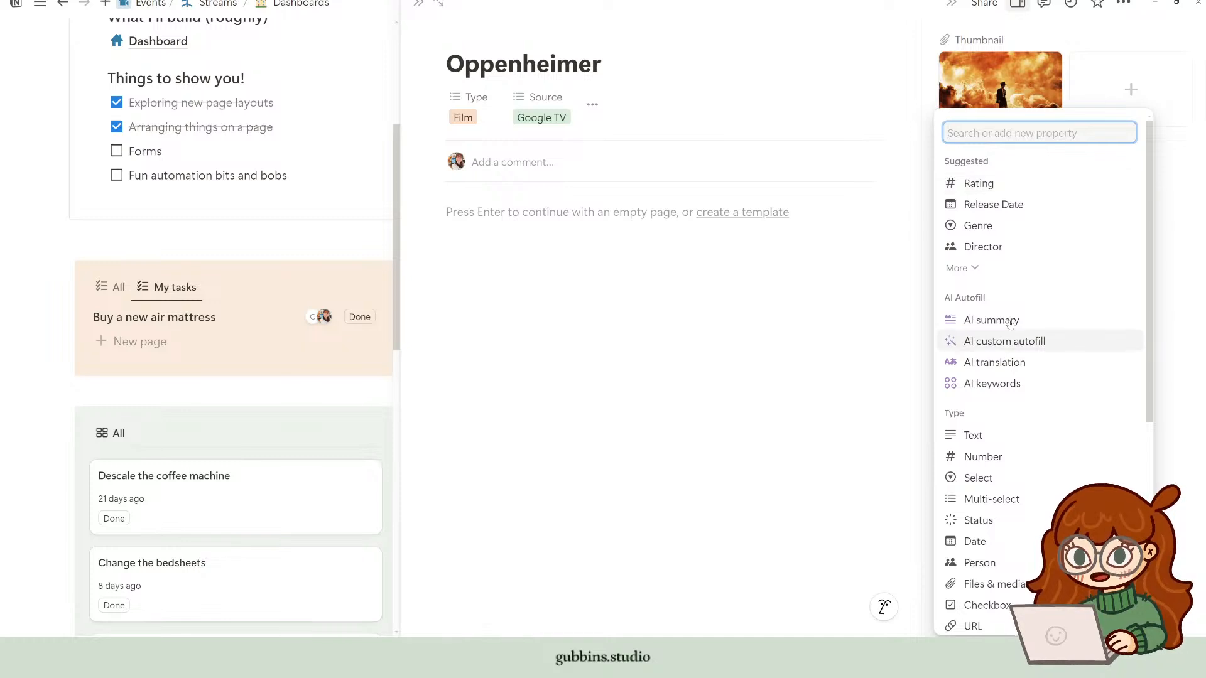
type("Who suggested thi")
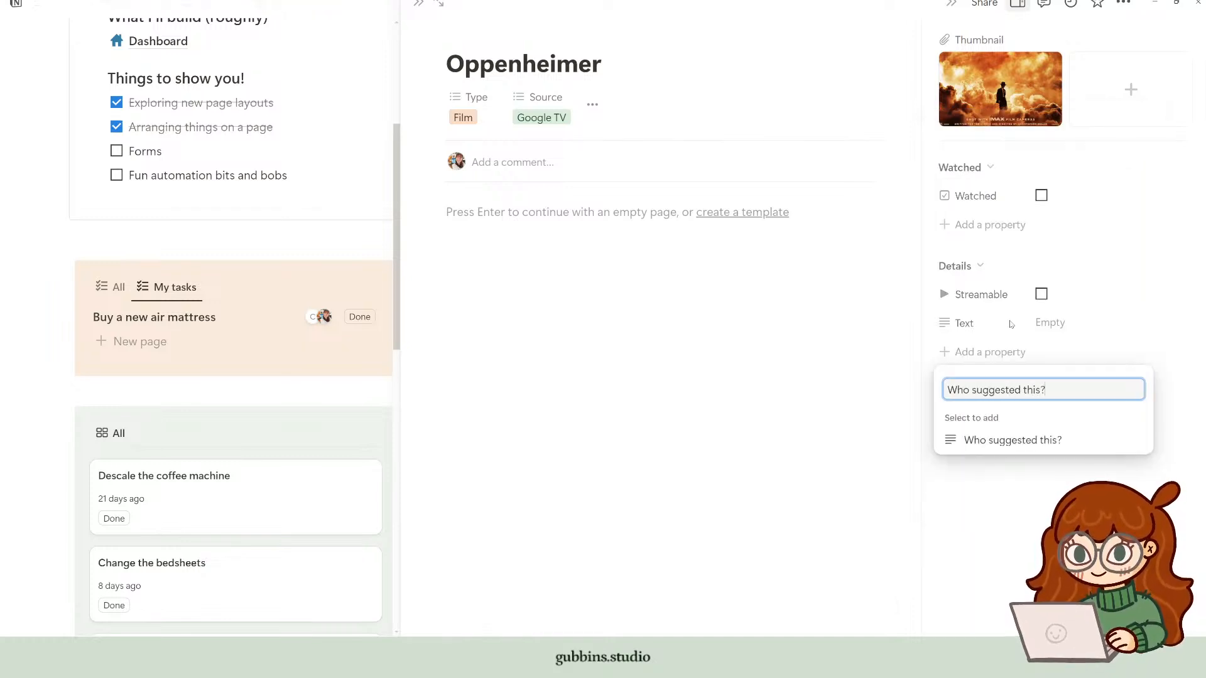
type("s?")
left_click(1030, 440)
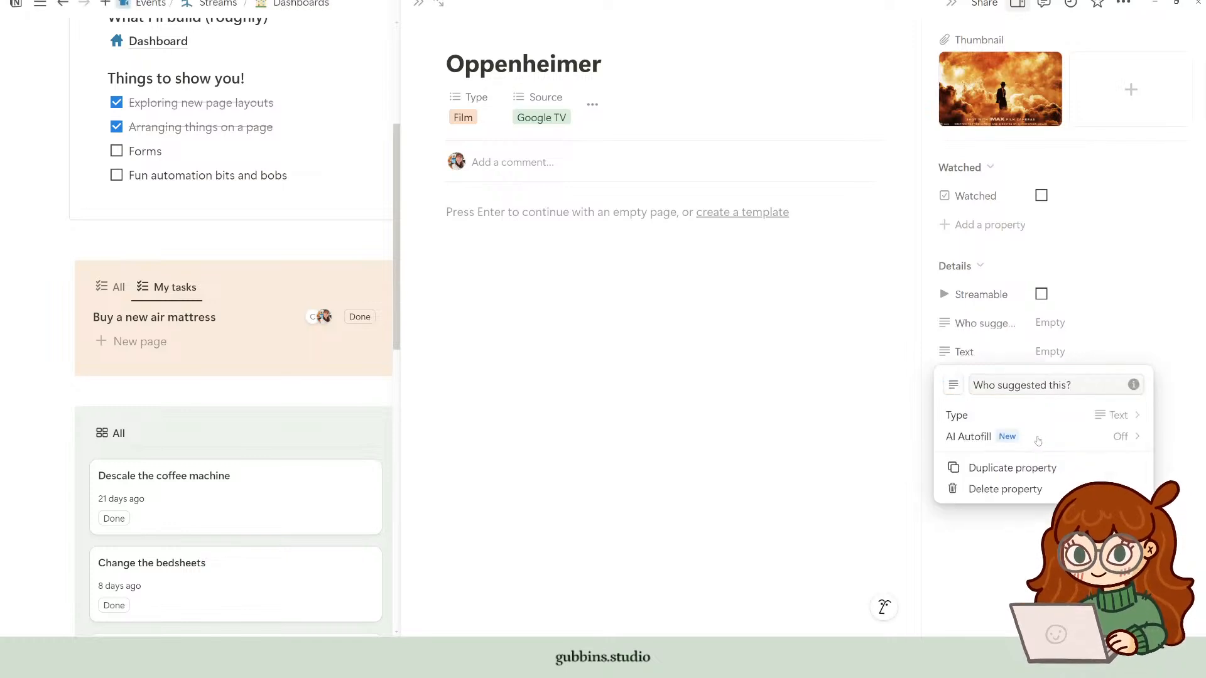
Step: Change the type of the "Who suggested this?" property to Person
left_click(1122, 393)
left_click(1017, 426)
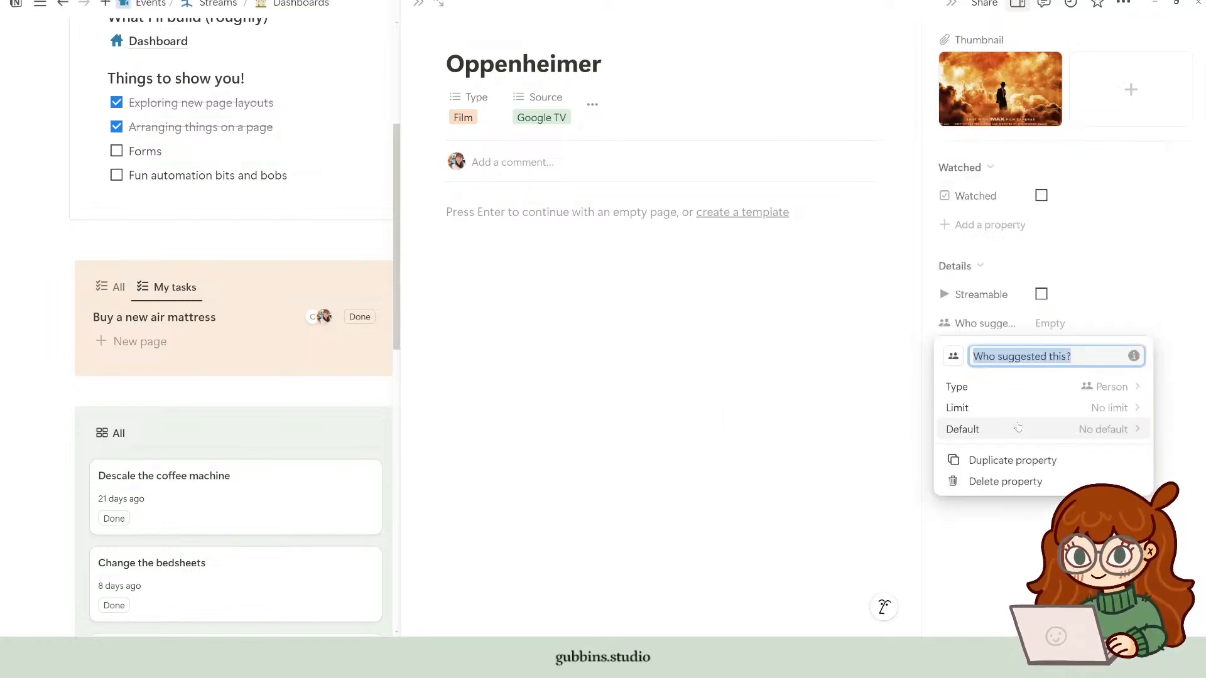
key("Escape")
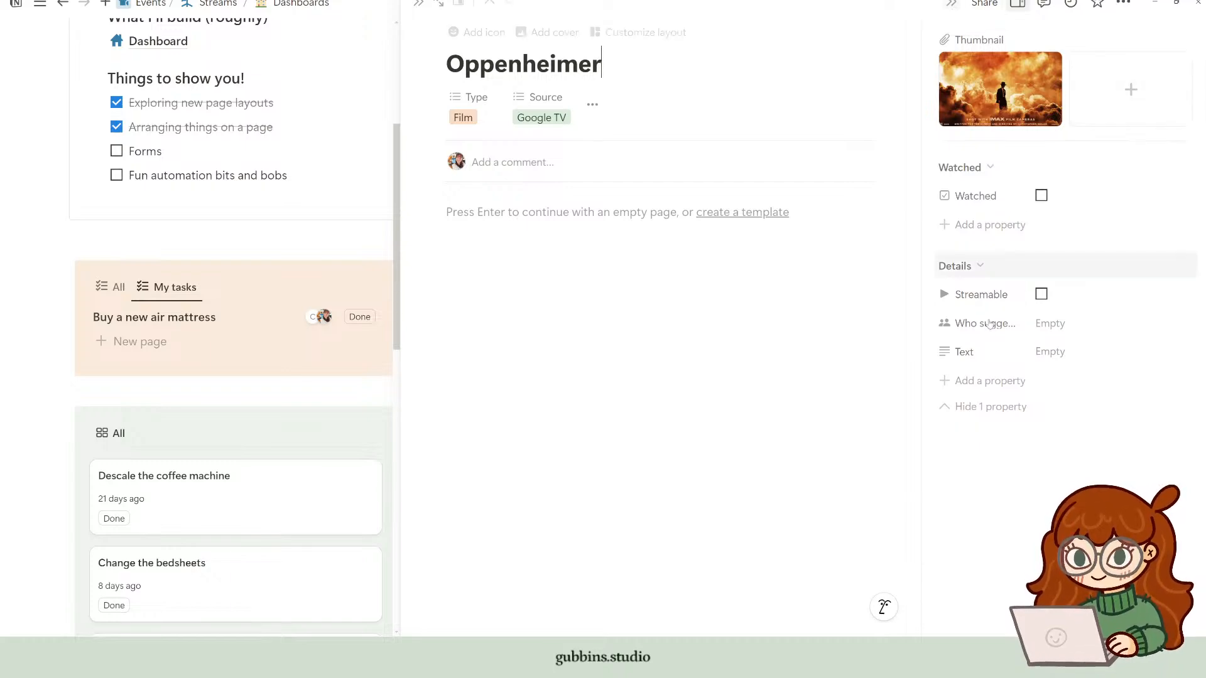
Step: Delete the empty "Text" property from the Details section of the Oppenheimer page and close the page
left_click(964, 352)
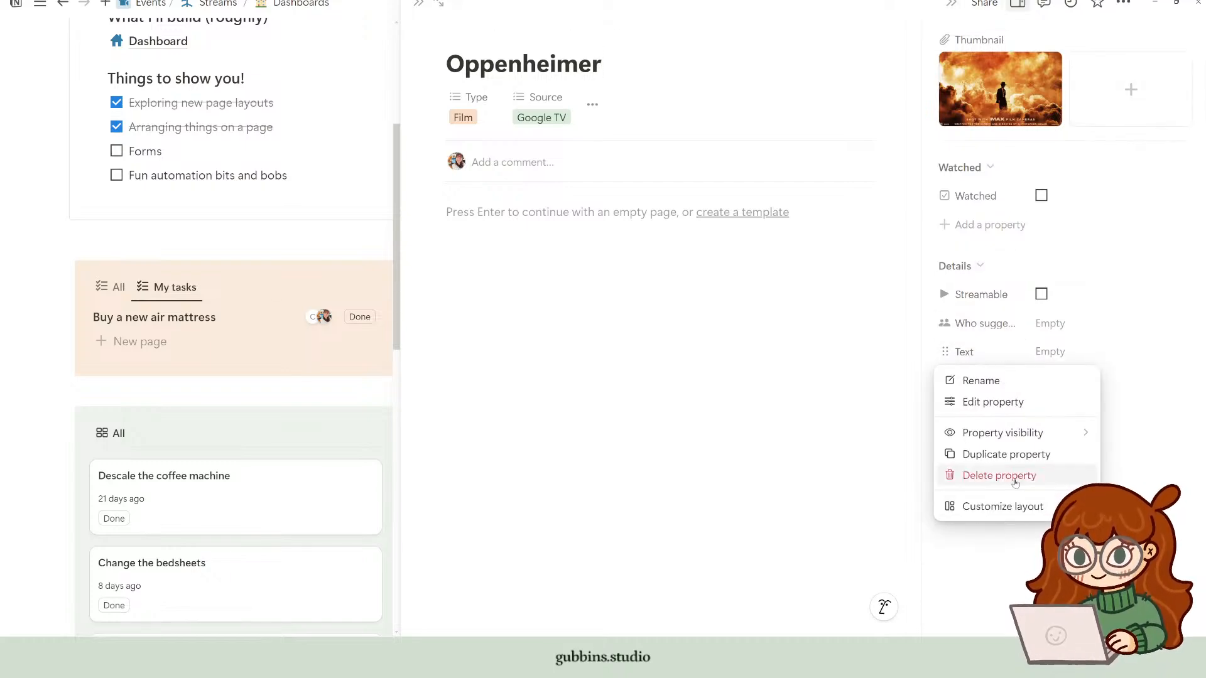
left_click(980, 475)
left_click(628, 328)
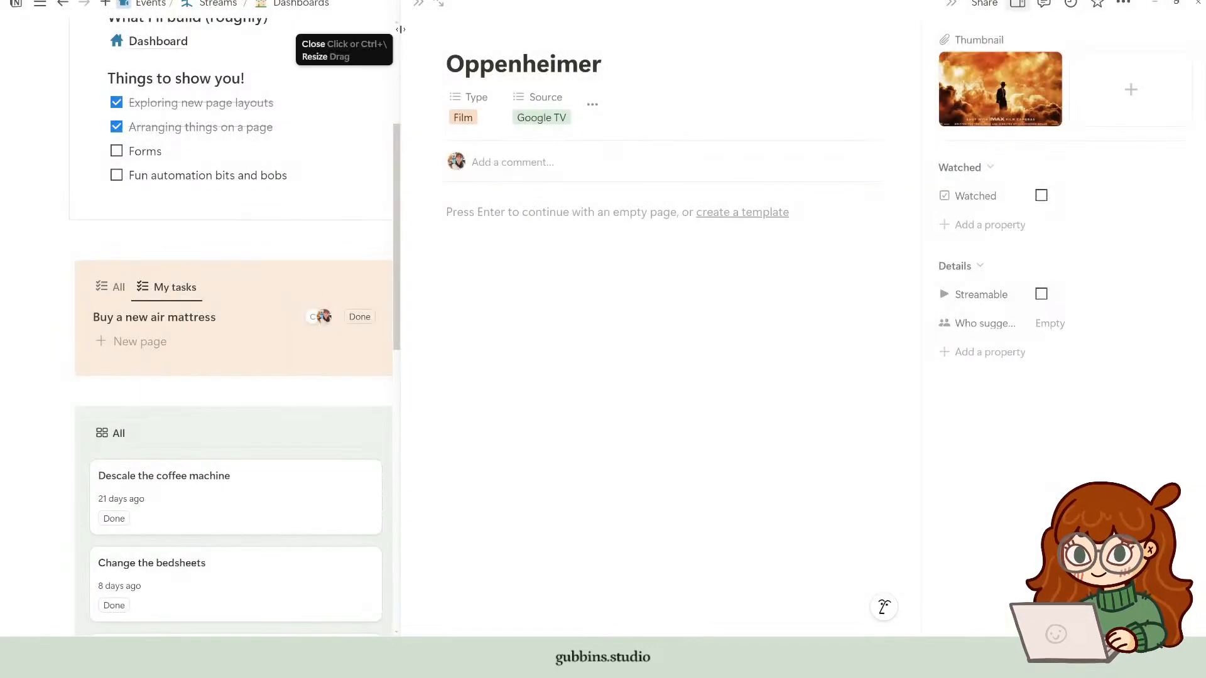
left_click(418, 4)
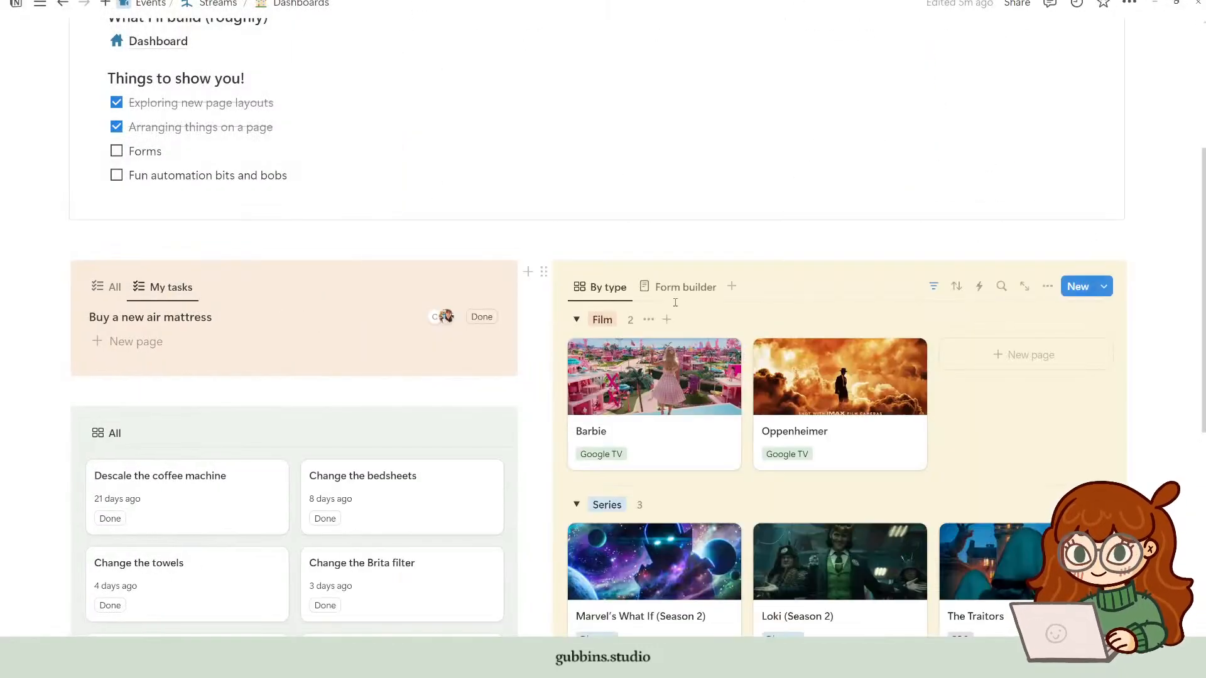
Step: Add a question from the existing "Who suggested this?" property below "Where can I watch it?" in the form
left_click(688, 287)
scroll(967, 374, "down", 7)
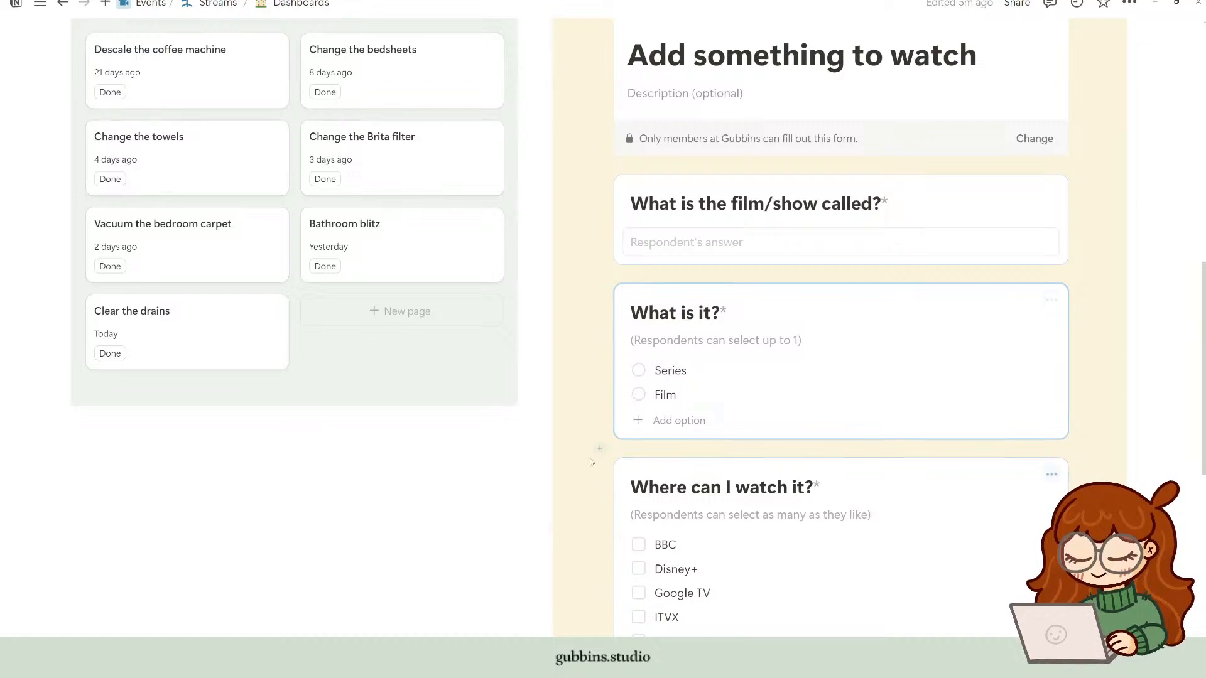
scroll(968, 377, "down", 5)
left_click(845, 433)
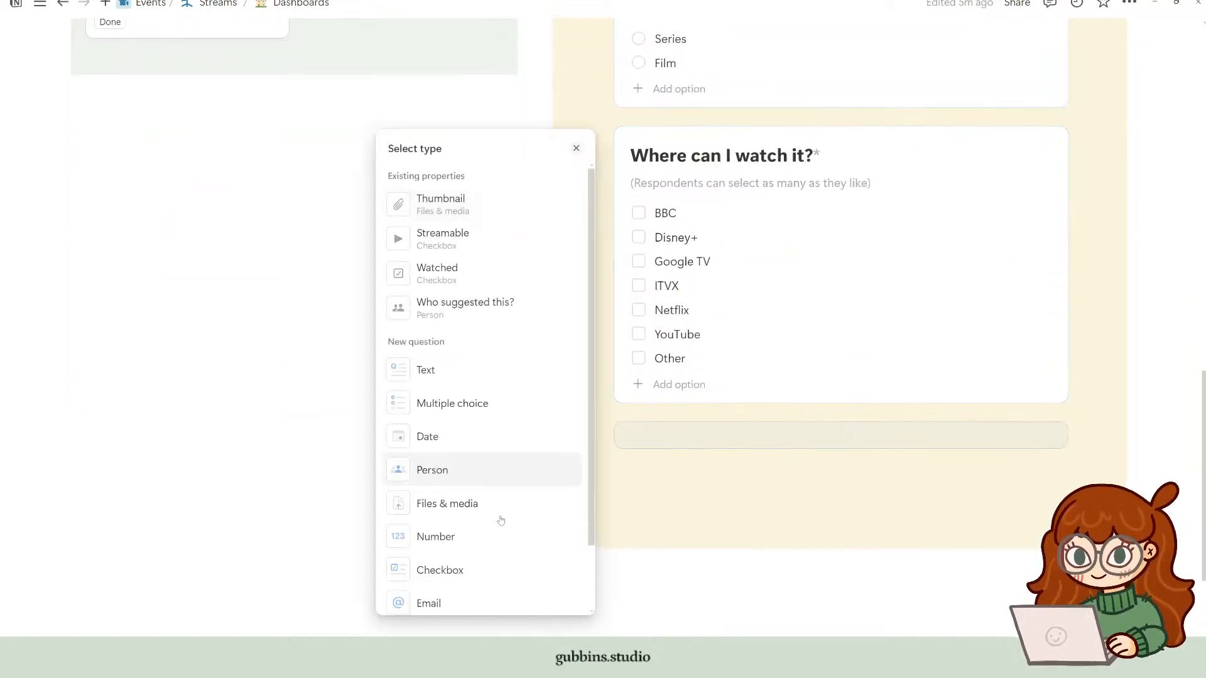
left_click(465, 307)
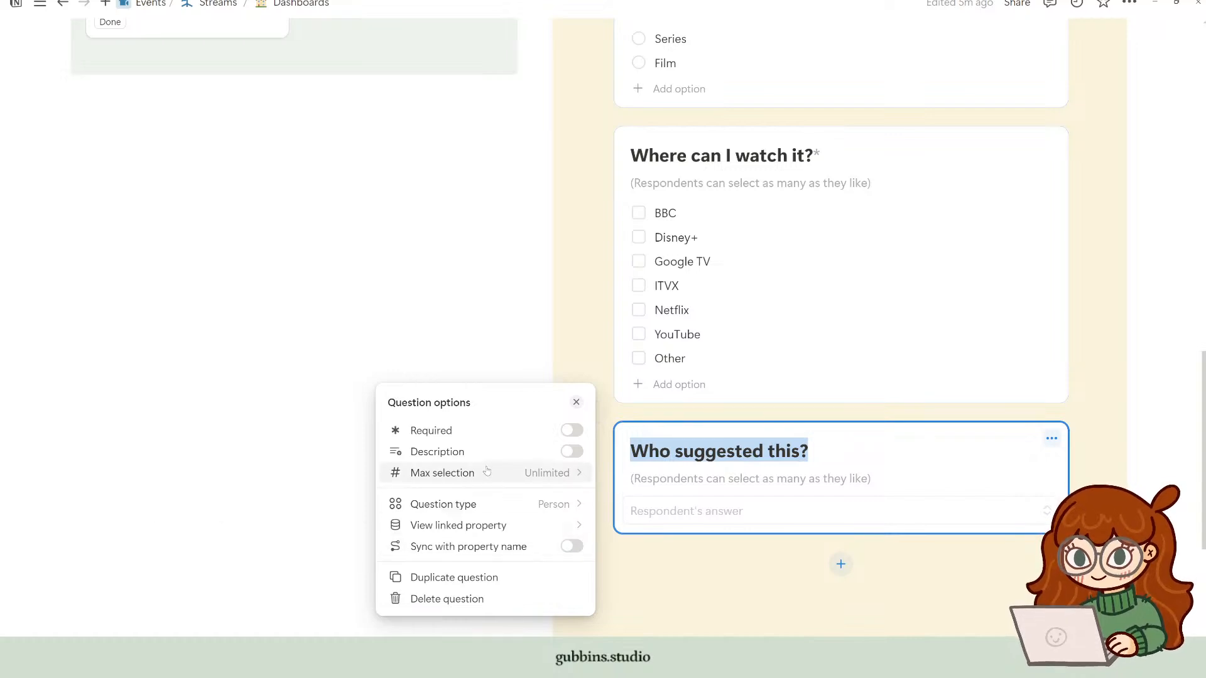
Step: Delete the "Who suggested this?" question from the form
left_click(1051, 439)
left_click(1051, 438)
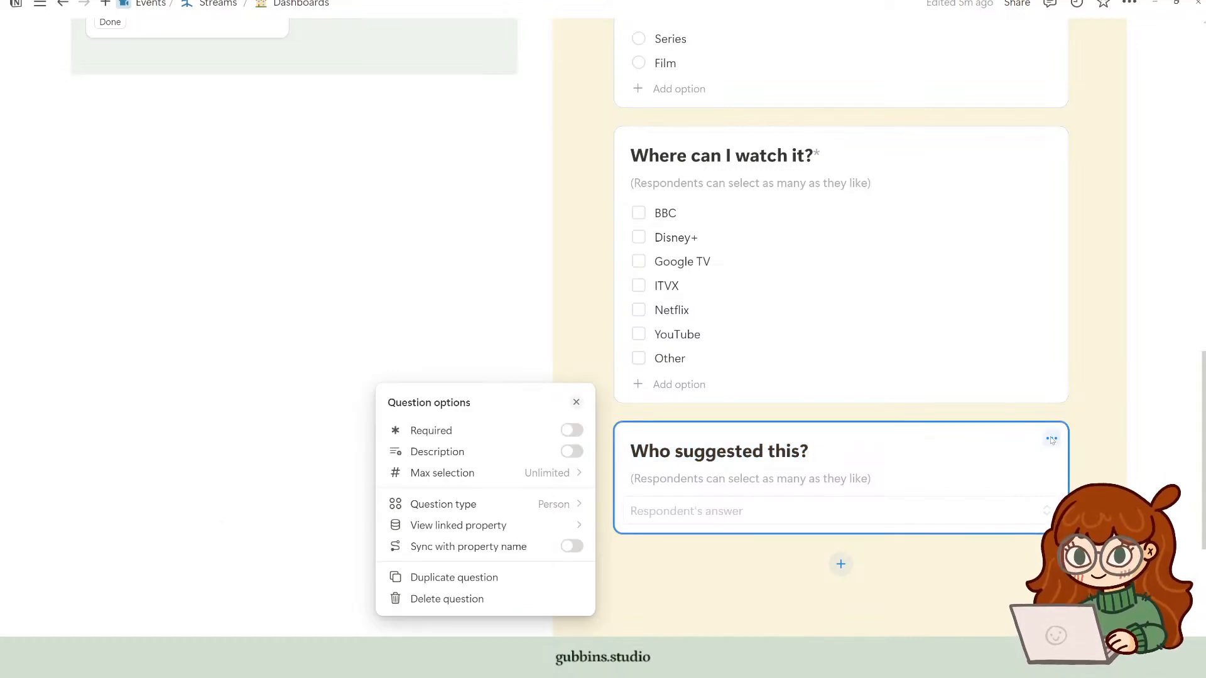
left_click(447, 599)
Step: Examine the available triggers for a new automation on the Watchlist database and leave without creating one
scroll(986, 394, "up", 8)
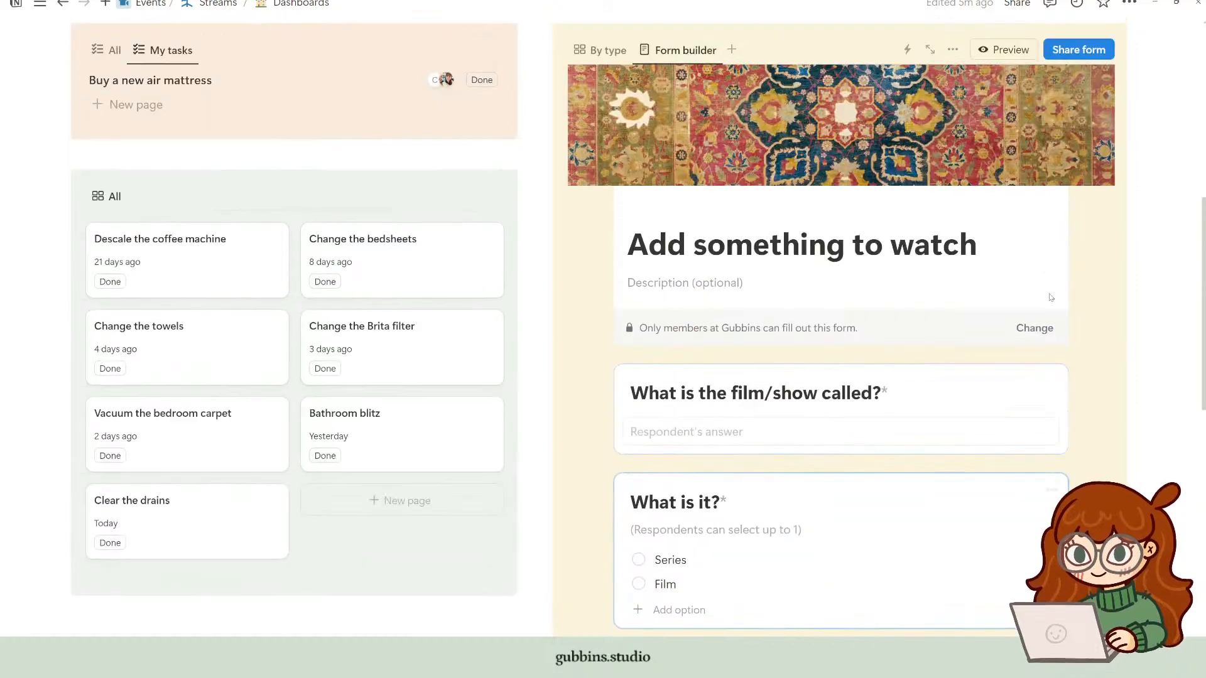
left_click(908, 52)
left_click(573, 157)
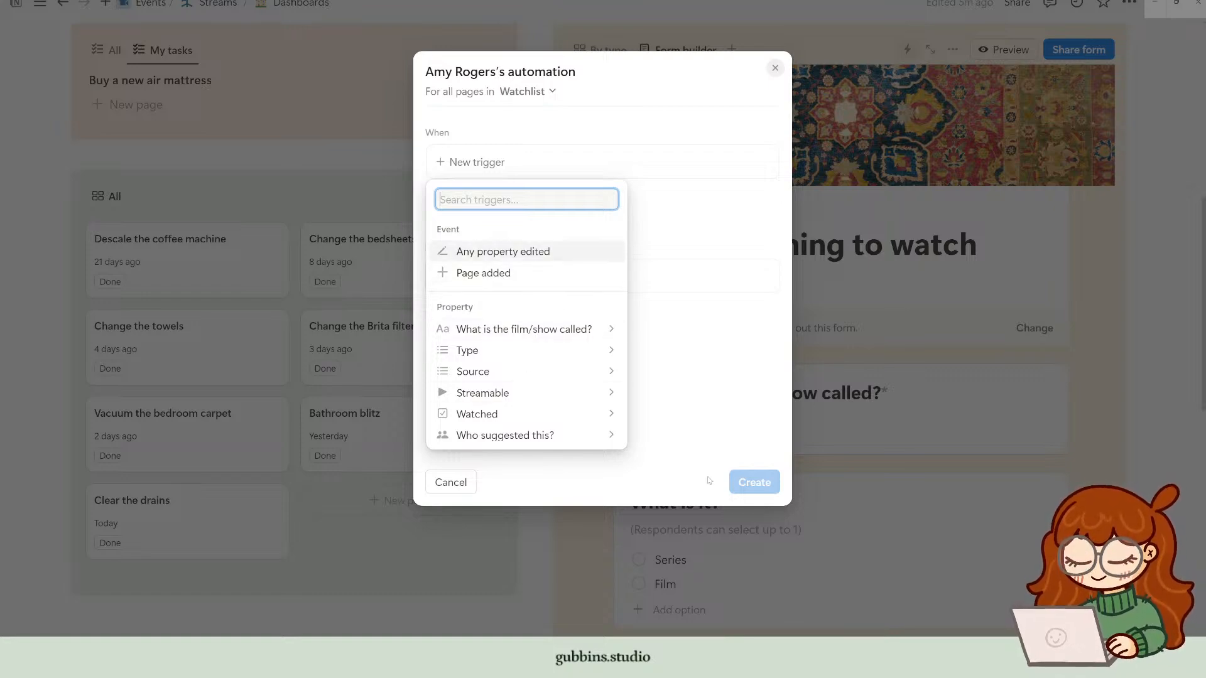
left_click(708, 448)
left_click(776, 69)
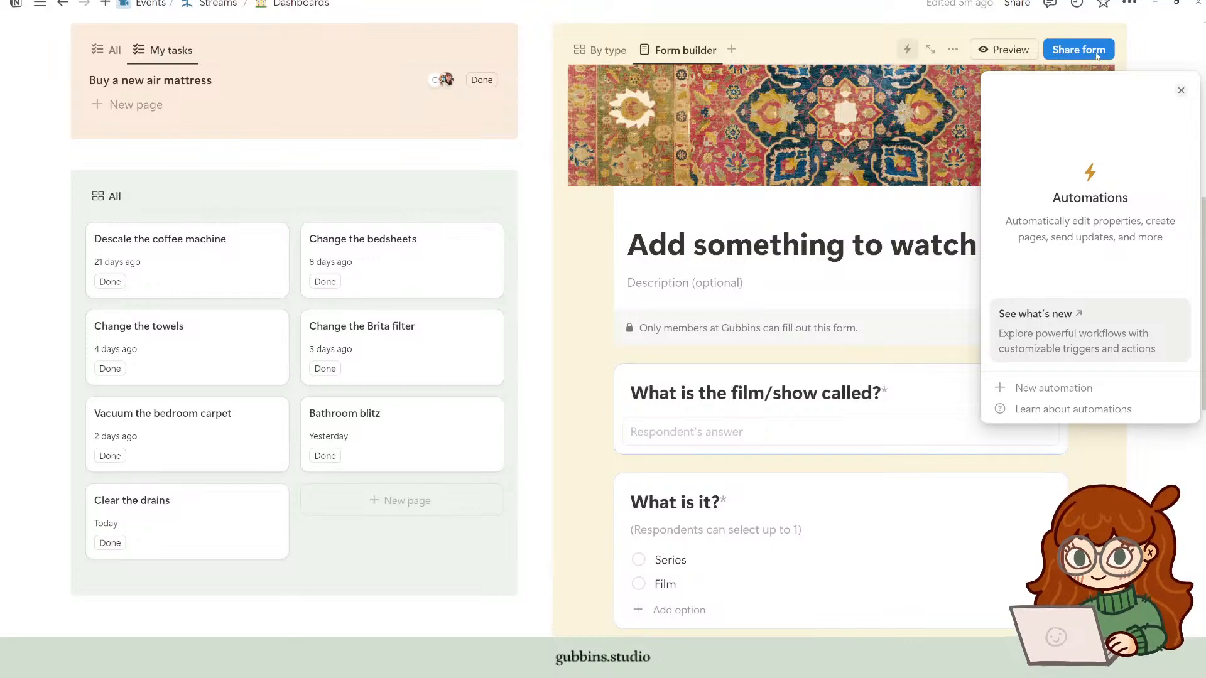
left_click(1181, 90)
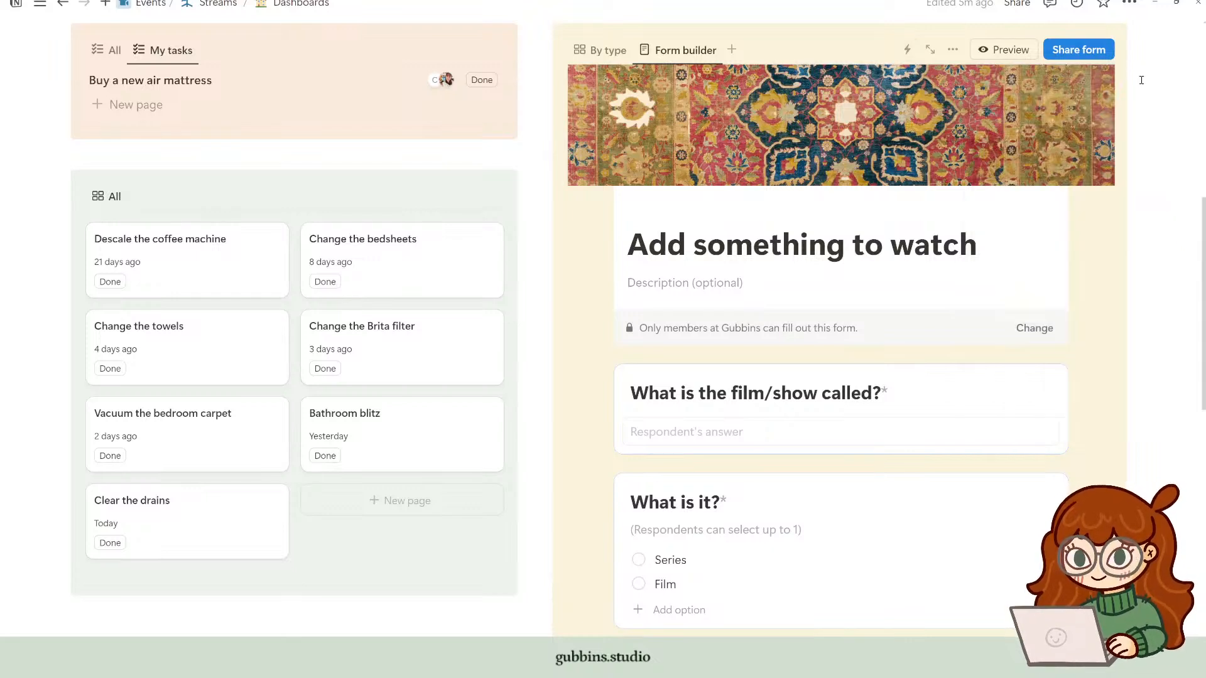
Step: Copy the share link of the "Add something to watch" form
left_click(1101, 54)
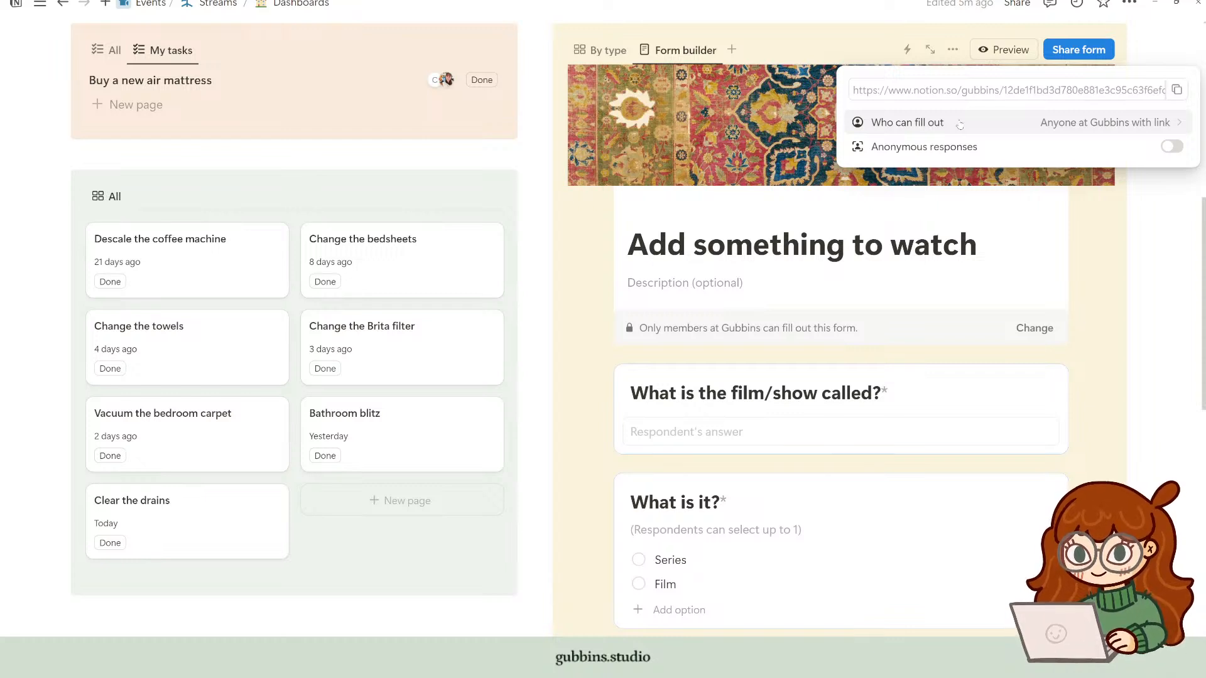
left_click(1177, 90)
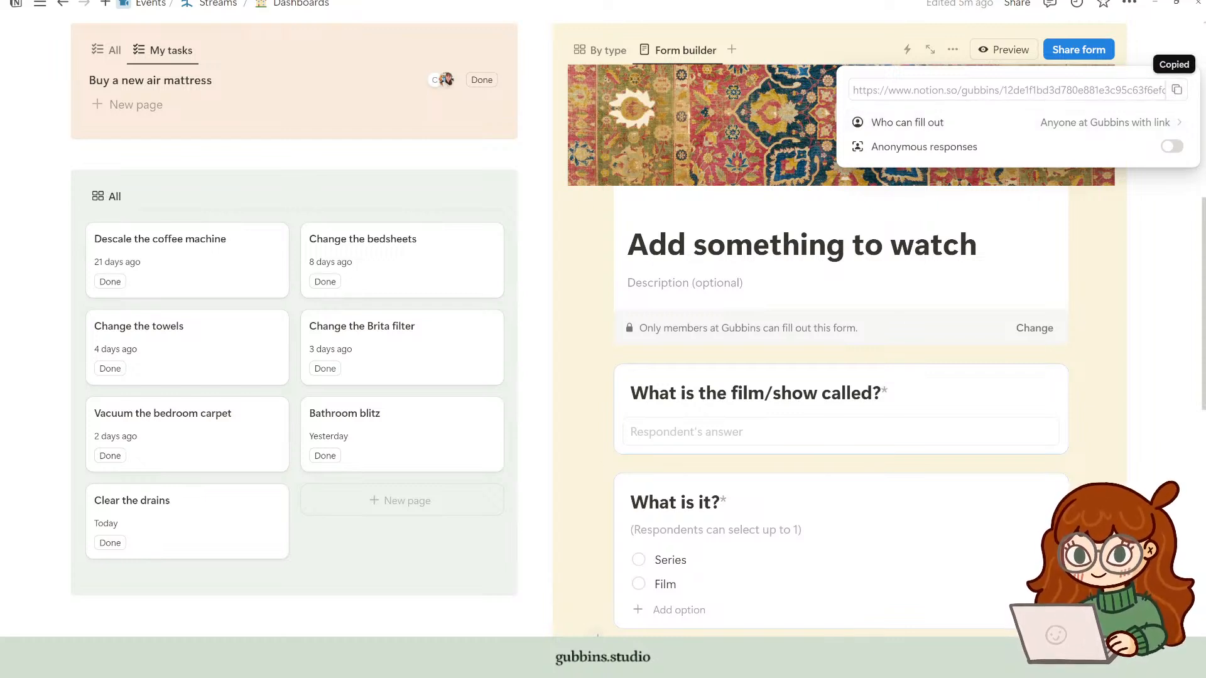
right_click(749, 661)
left_click(606, 639)
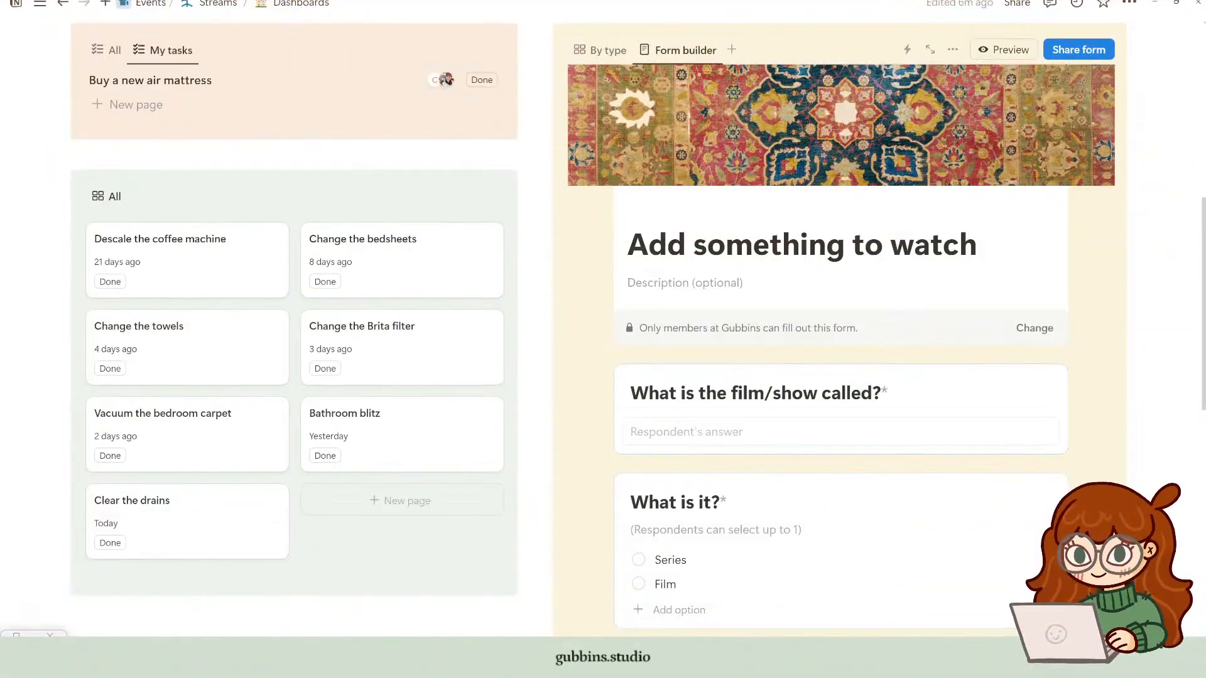
left_click(758, 387)
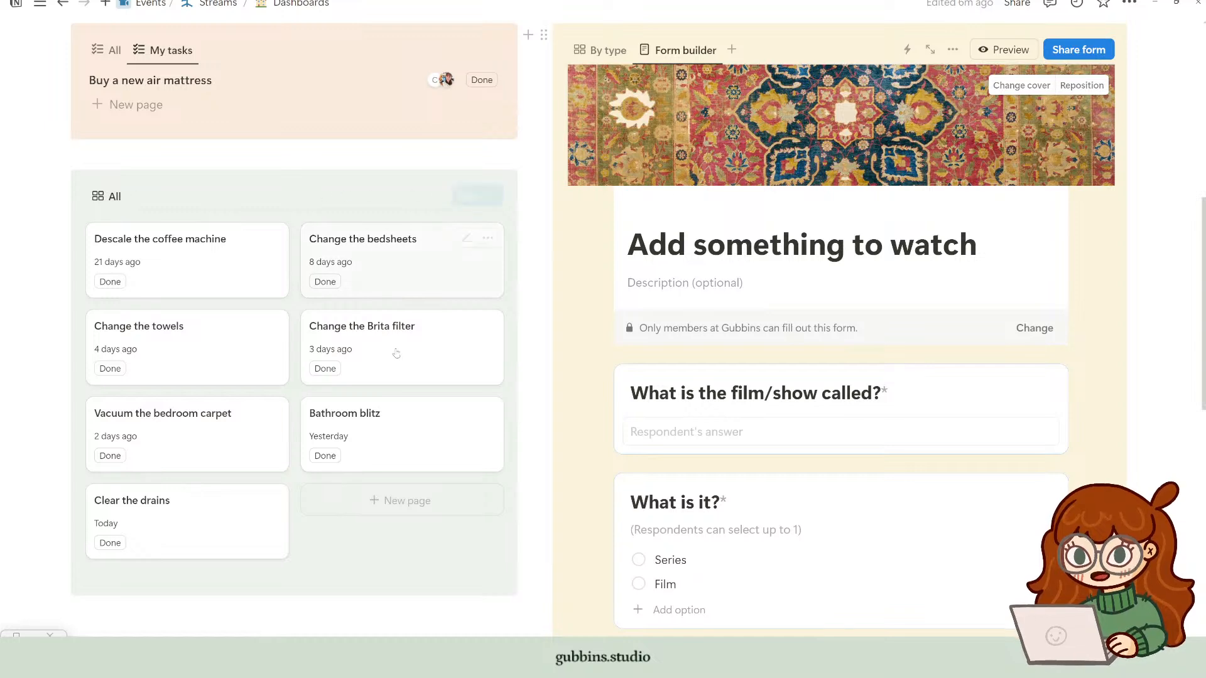
Step: Open a preview of the "Add something to watch" form and look through its questions
scroll(923, 265, "up", 1)
scroll(924, 265, "up", 2)
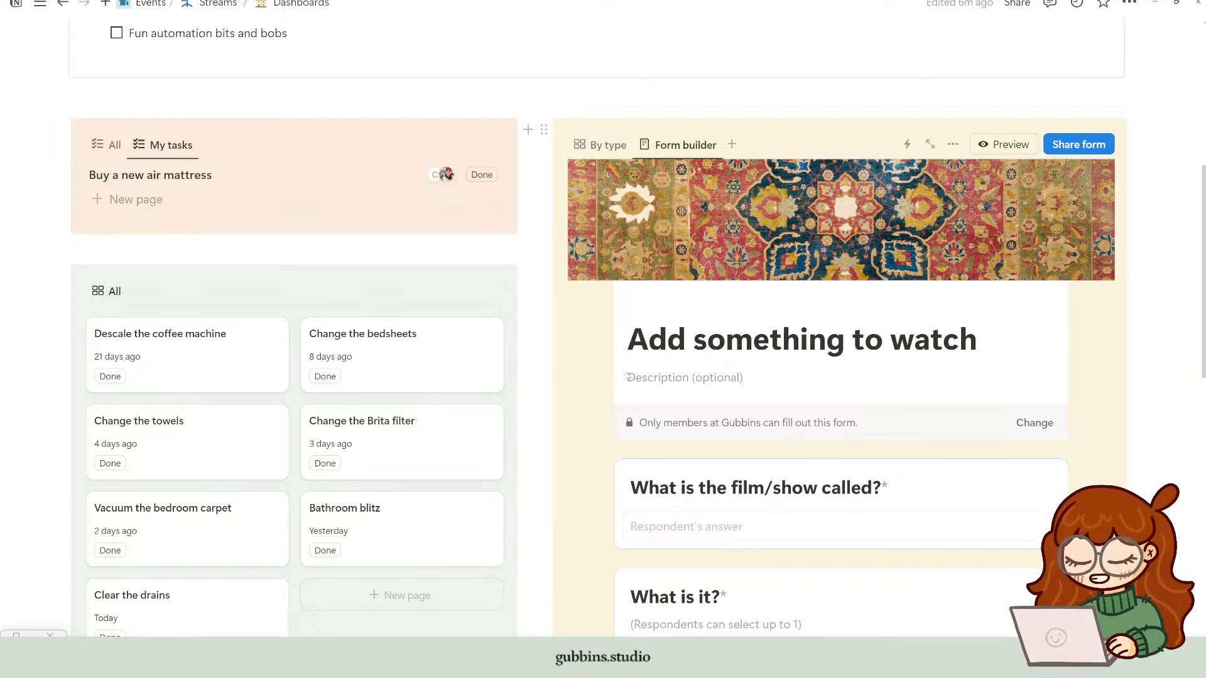
scroll(626, 377, "down", 6)
scroll(628, 352, "up", 2)
scroll(628, 332, "down", 6)
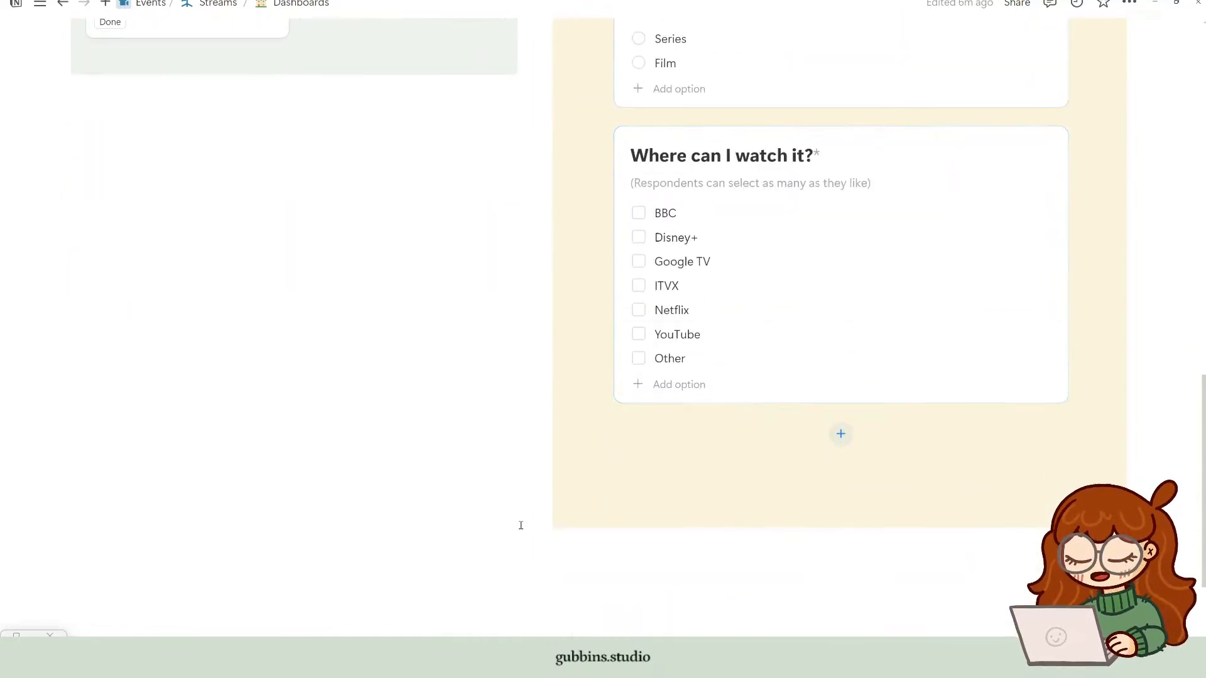
scroll(520, 526, "up", 10)
scroll(999, 375, "up", 2)
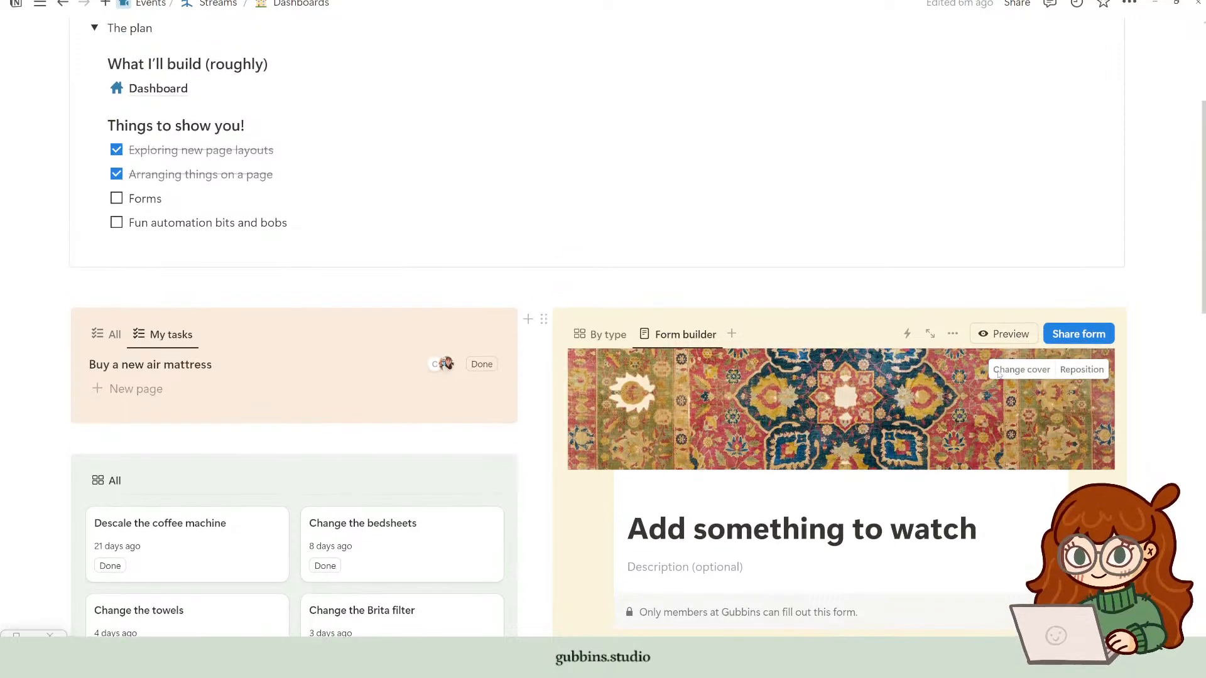
left_click(1005, 333)
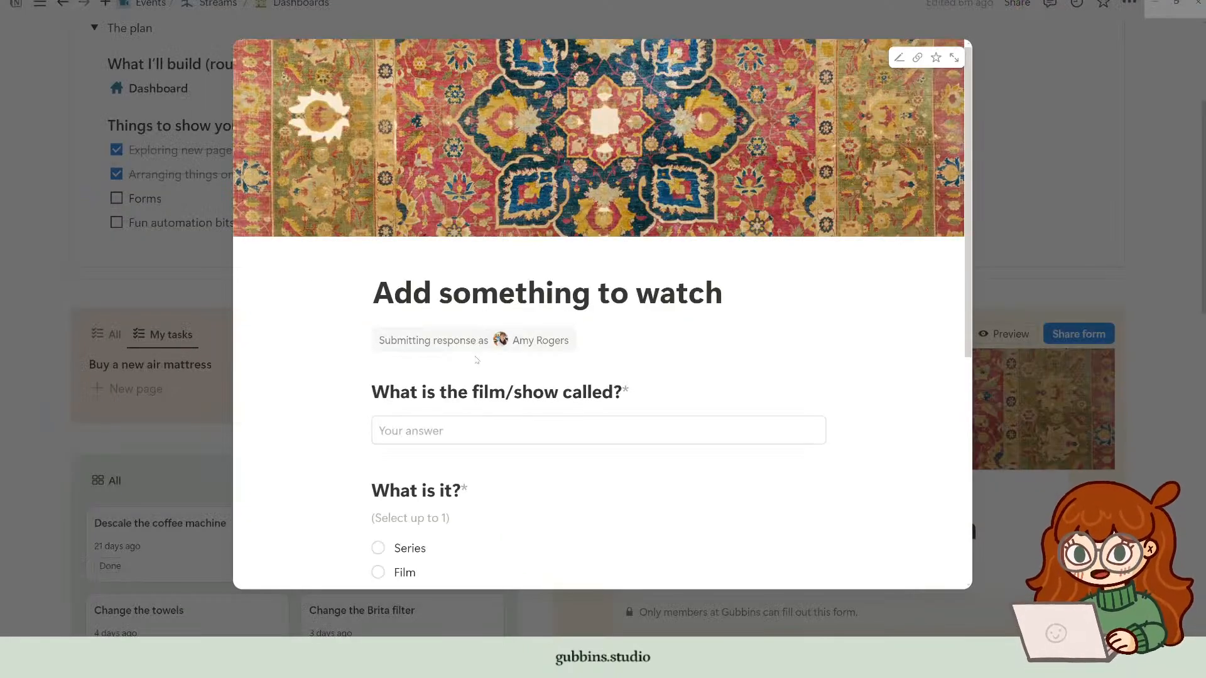
scroll(521, 377, "down", 5)
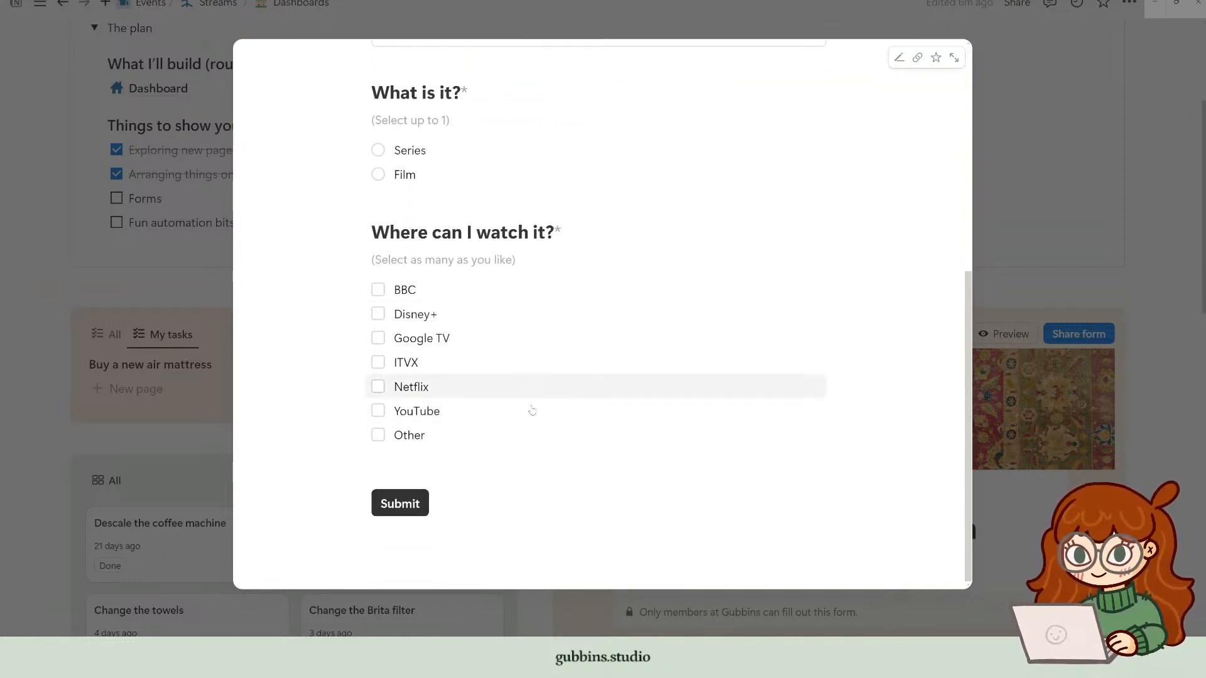
scroll(471, 358, "up", 3)
Step: Submit a form response titled "Testing" as a Film available on Google TV and ITVX, and close the preview
left_click(436, 263)
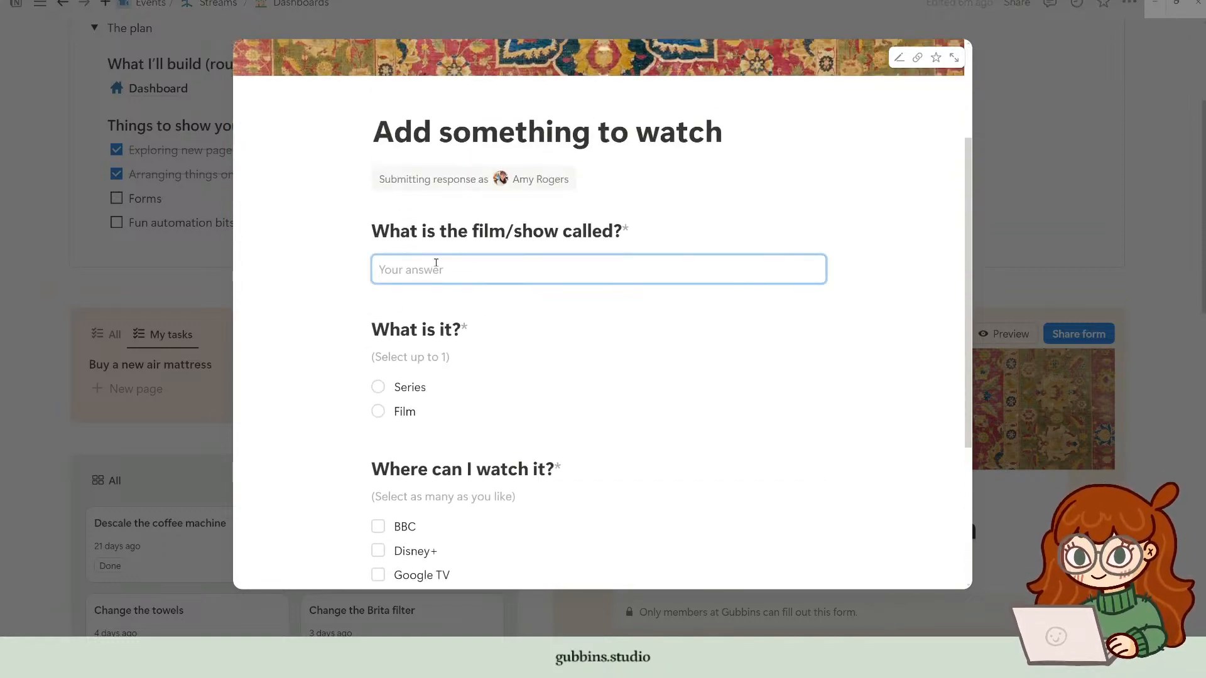
type("Testing")
key("Tab")
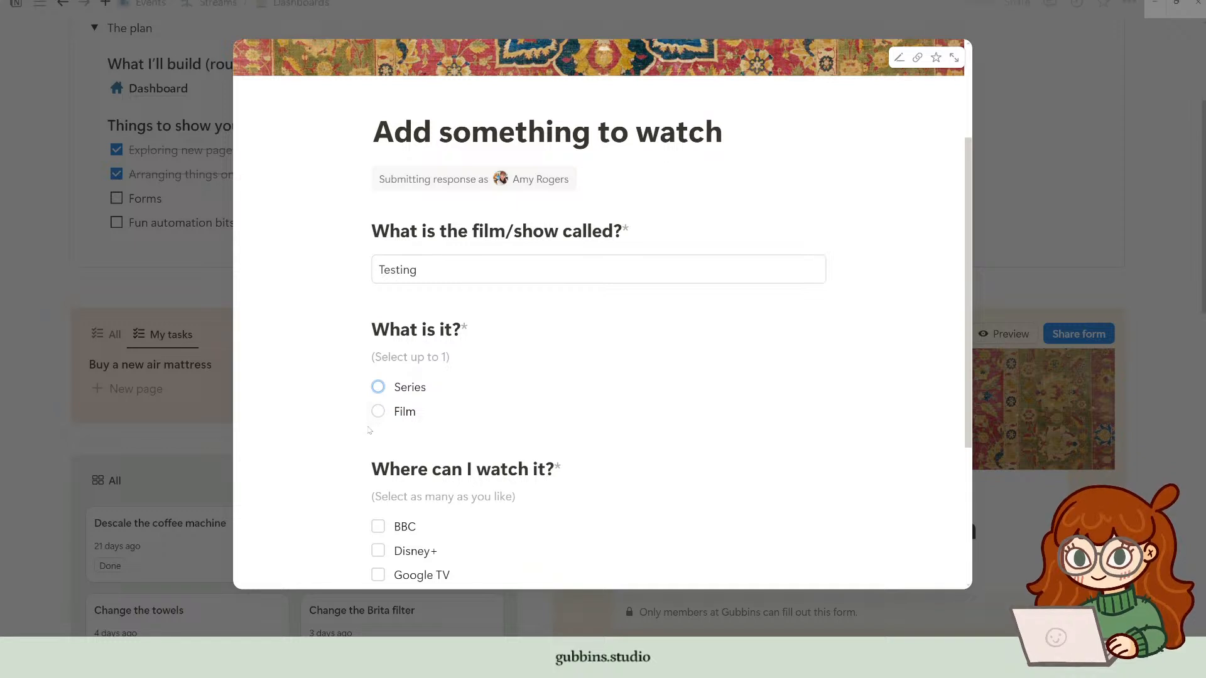
left_click(378, 411)
scroll(378, 388, "down", 4)
left_click(378, 338)
left_click(378, 363)
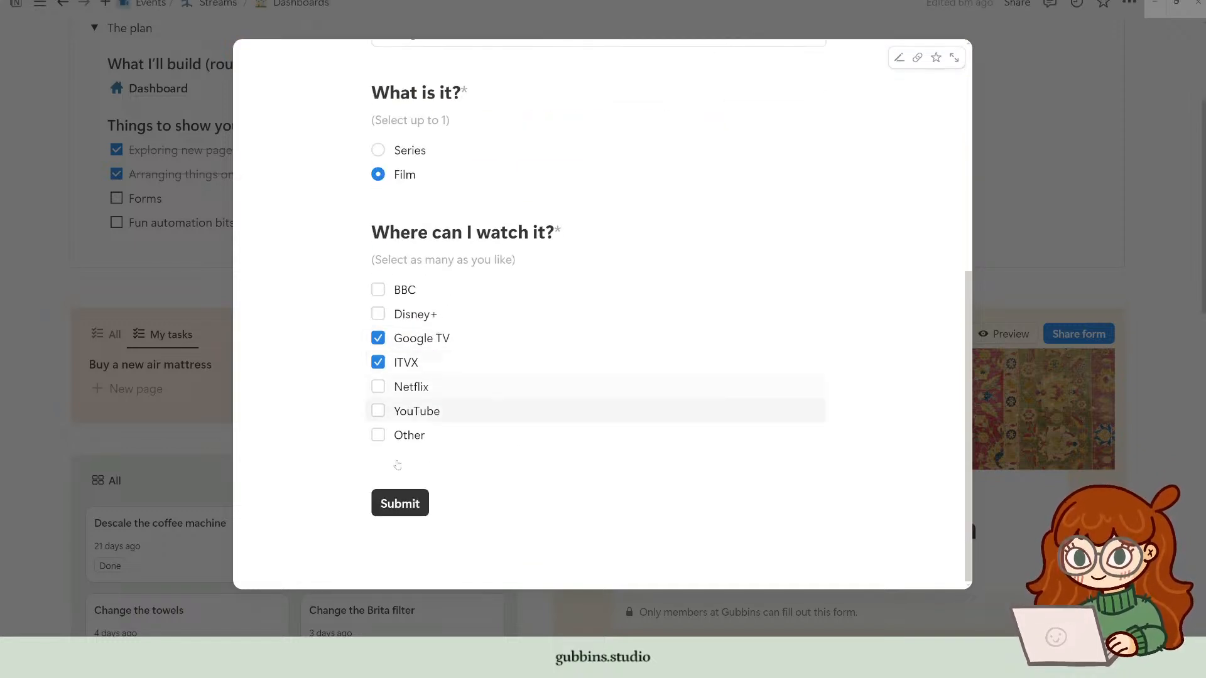
left_click(400, 503)
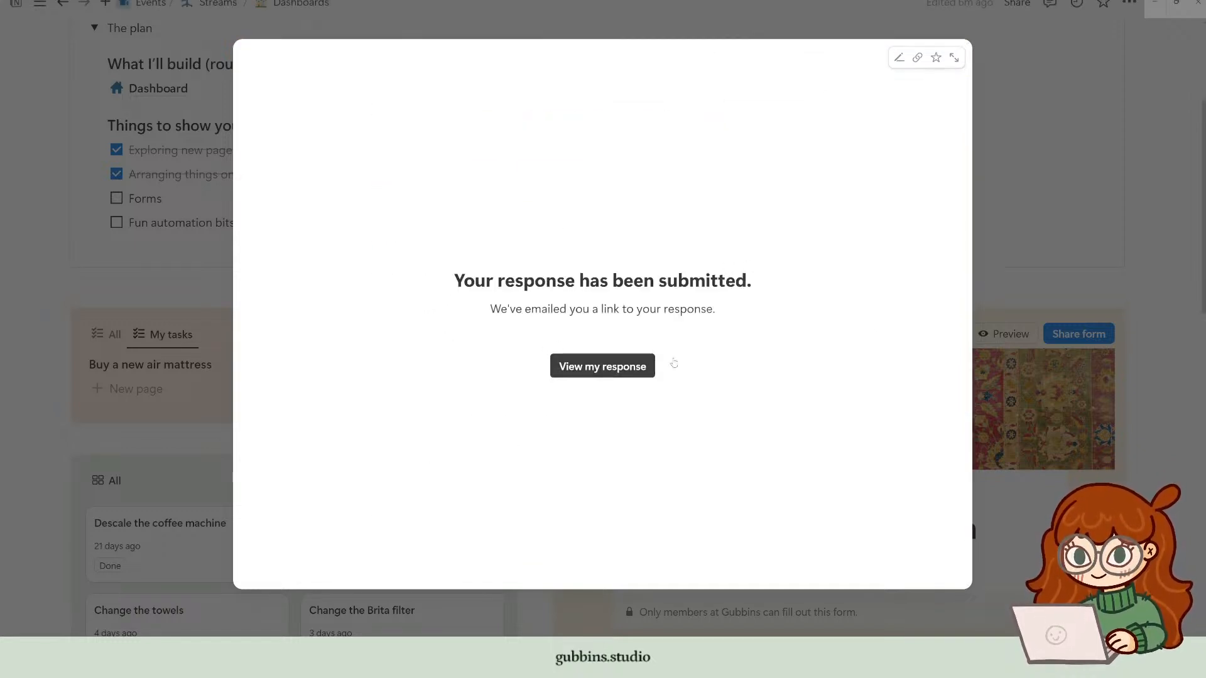
left_click(1061, 266)
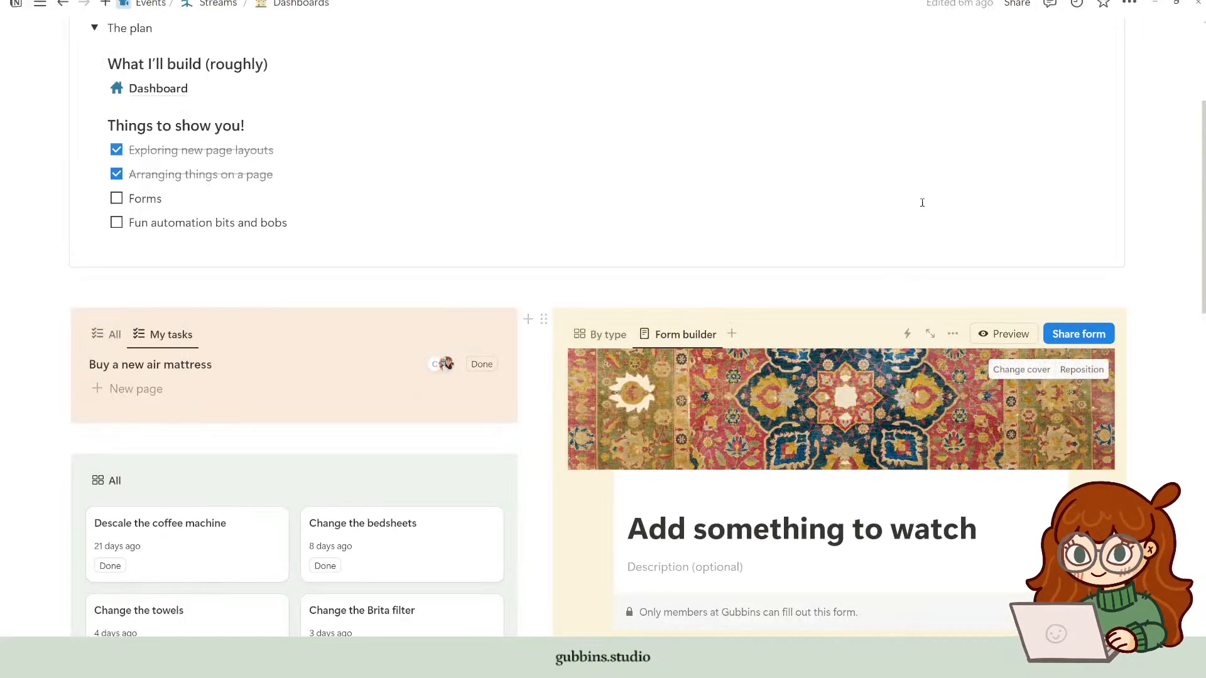
Step: Show the watchlist by type, inspect the properties of the "Testing" film page and close it
left_click(602, 334)
scroll(806, 325, "down", 4)
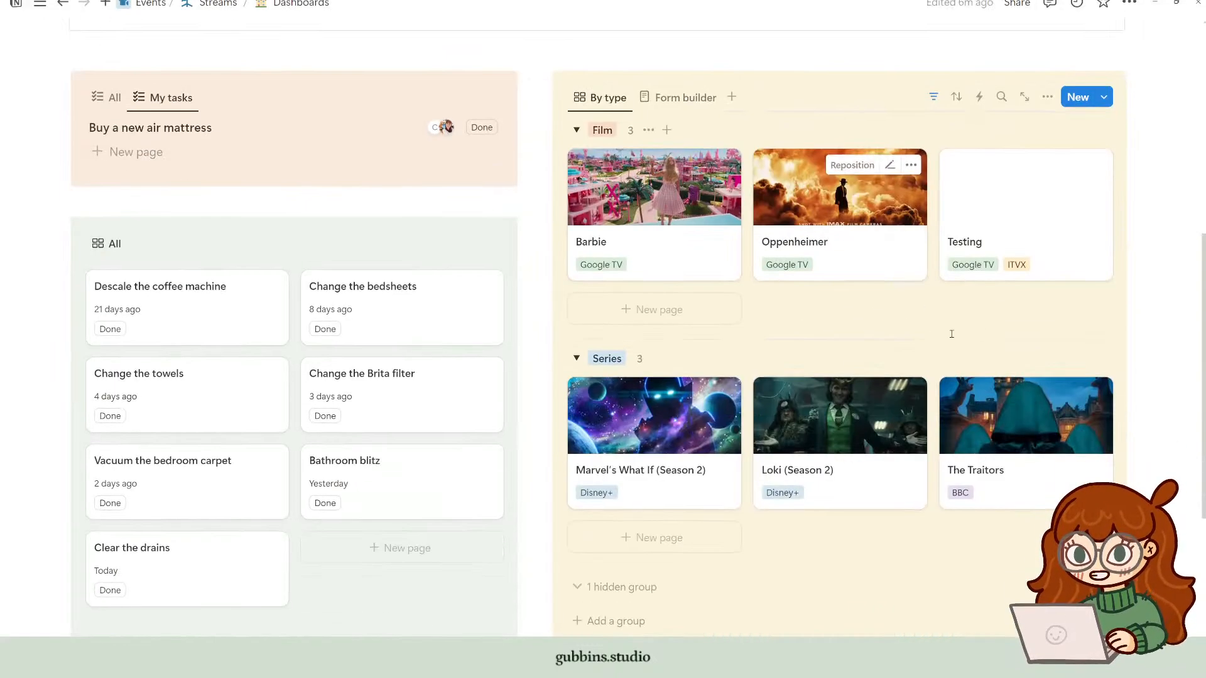
left_click(1017, 216)
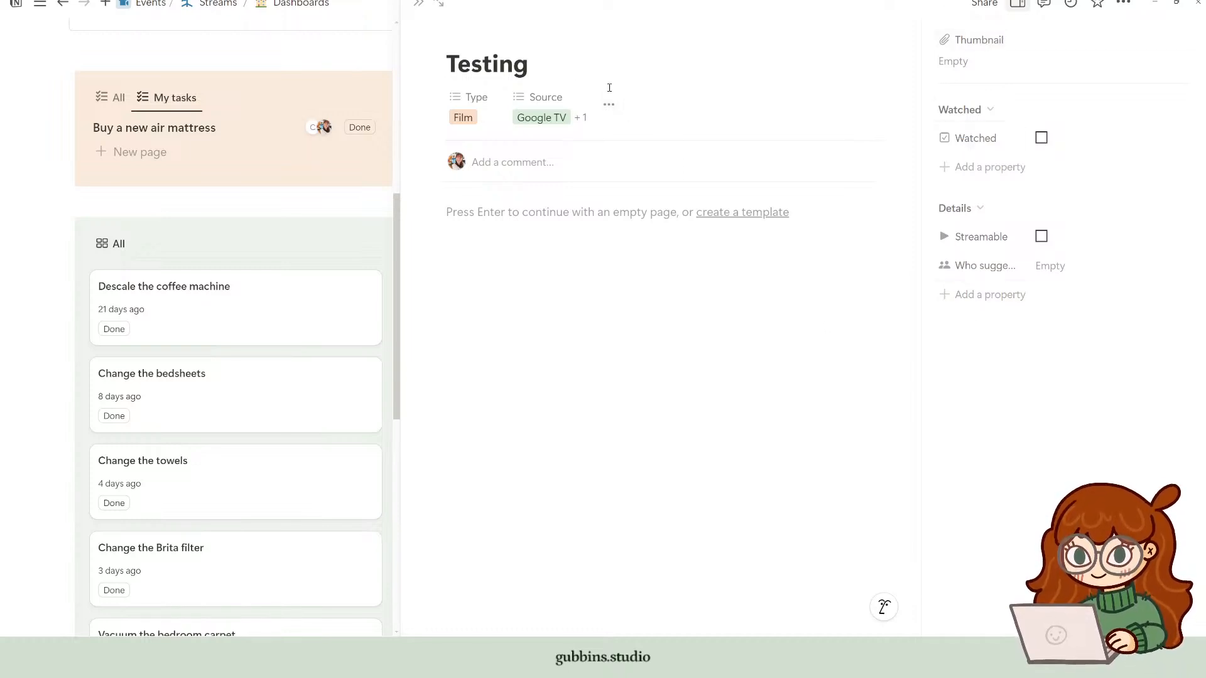
left_click(419, 3)
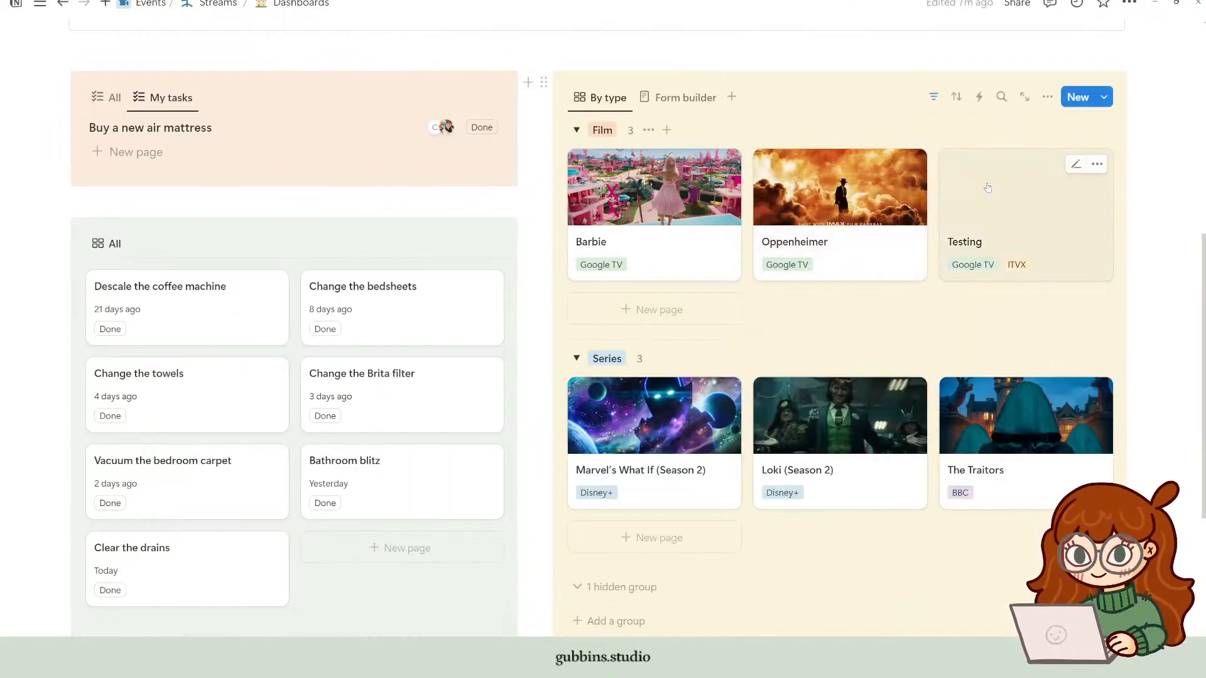
left_click(988, 188)
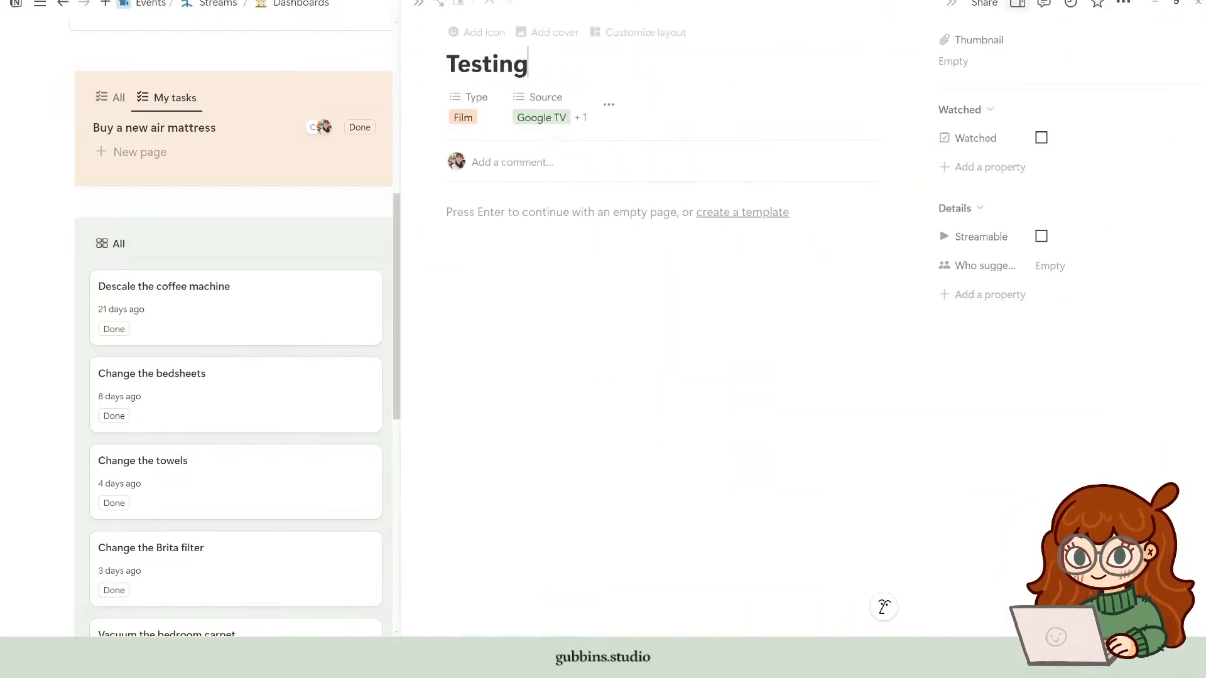
left_click(414, 5)
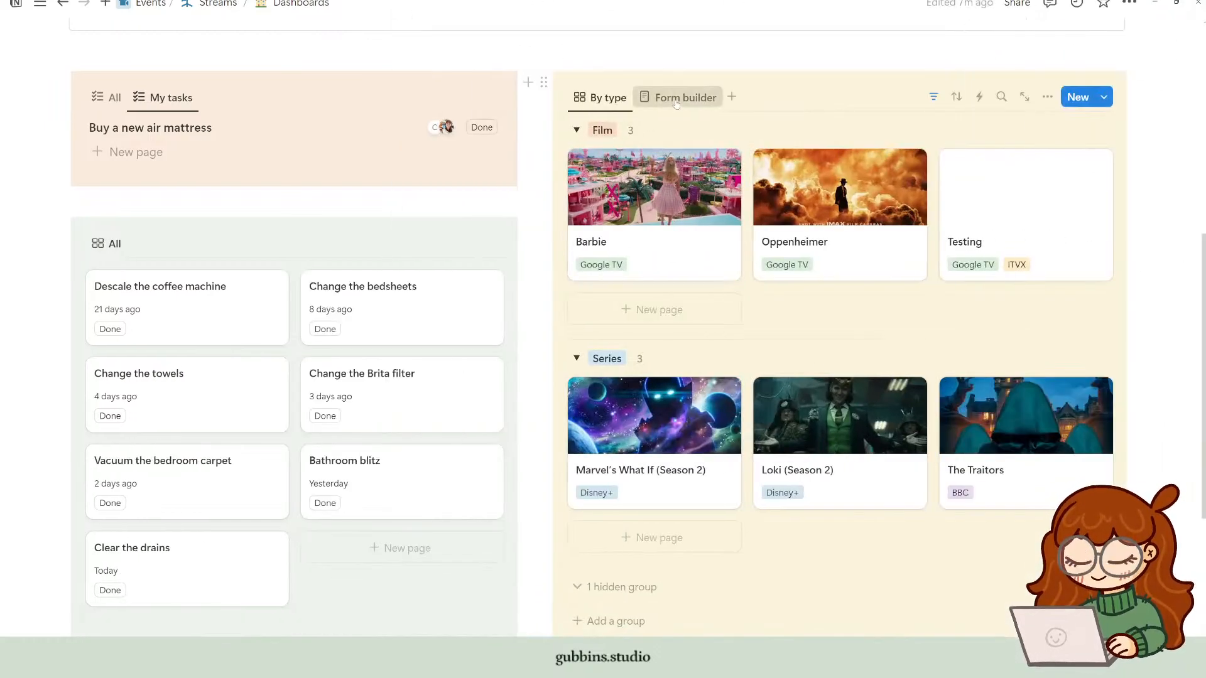
Step: Add the existing "Who suggested this?" property as a question at the end of the form and examine its linked property settings
left_click(676, 101)
scroll(885, 329, "down", 10)
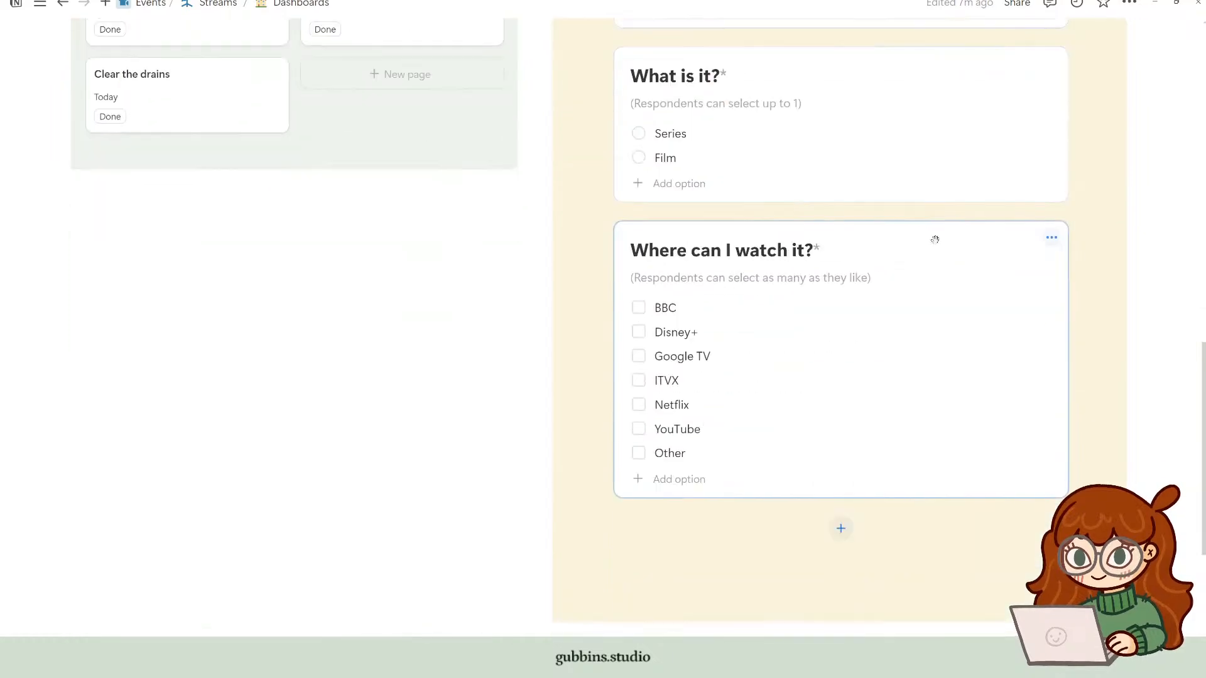
left_click(840, 291)
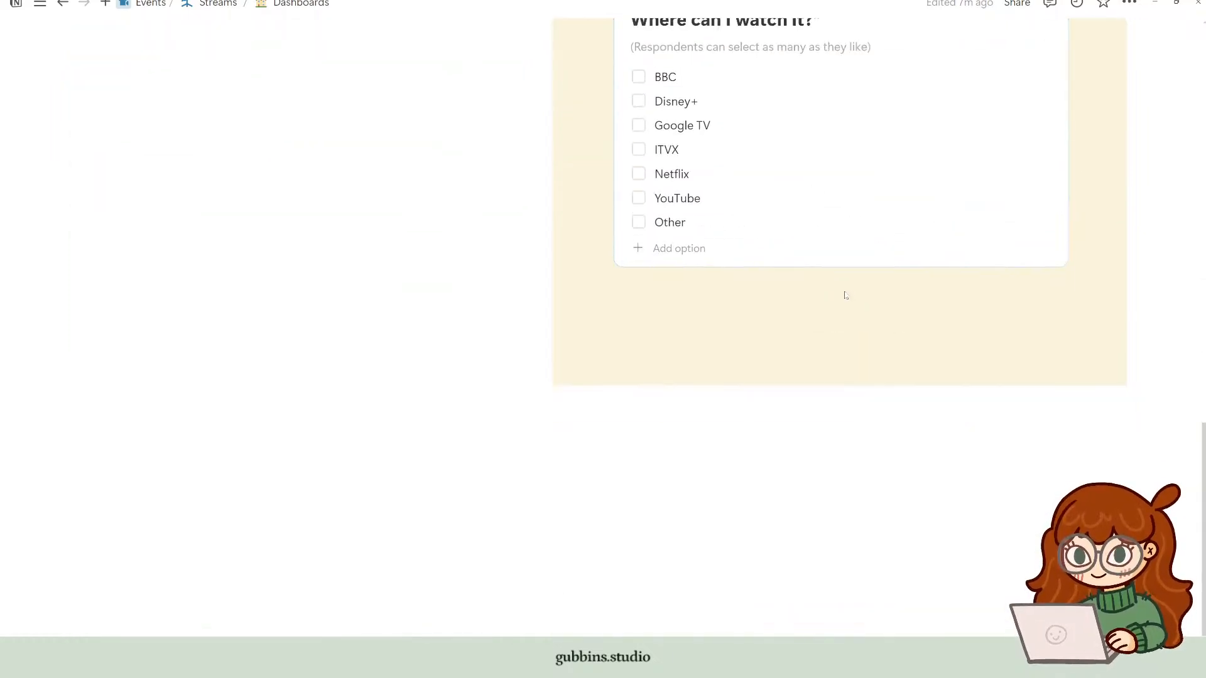
left_click(465, 308)
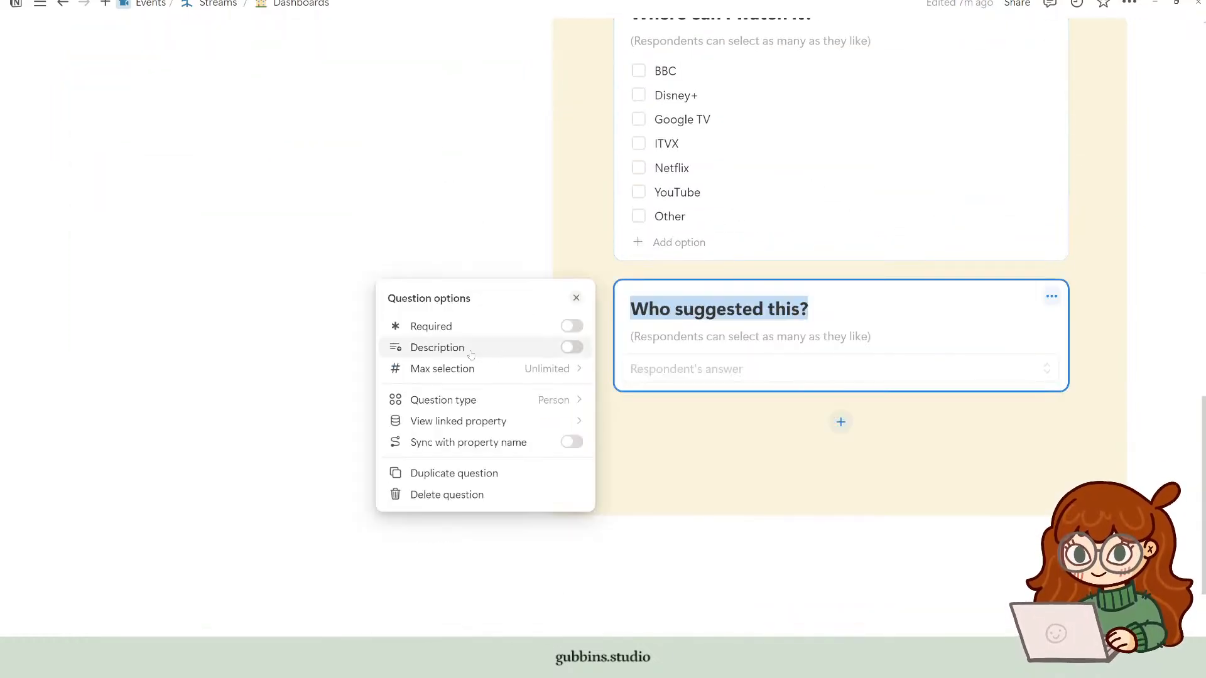
left_click(561, 421)
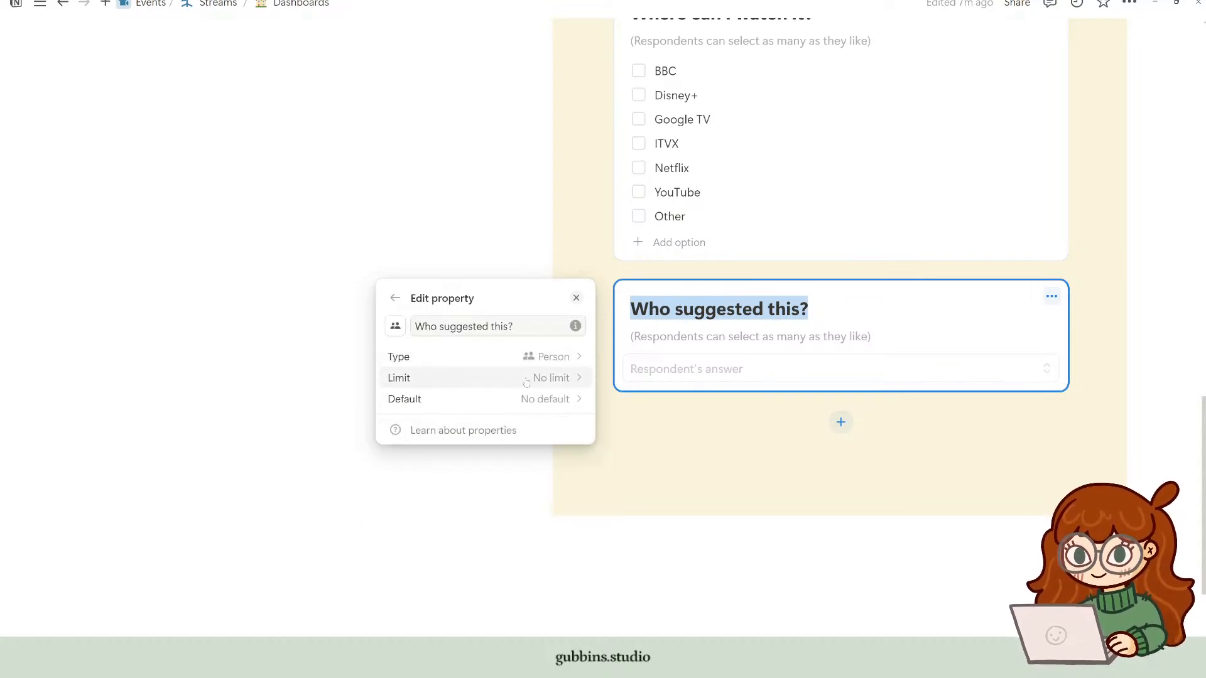
left_click(395, 298)
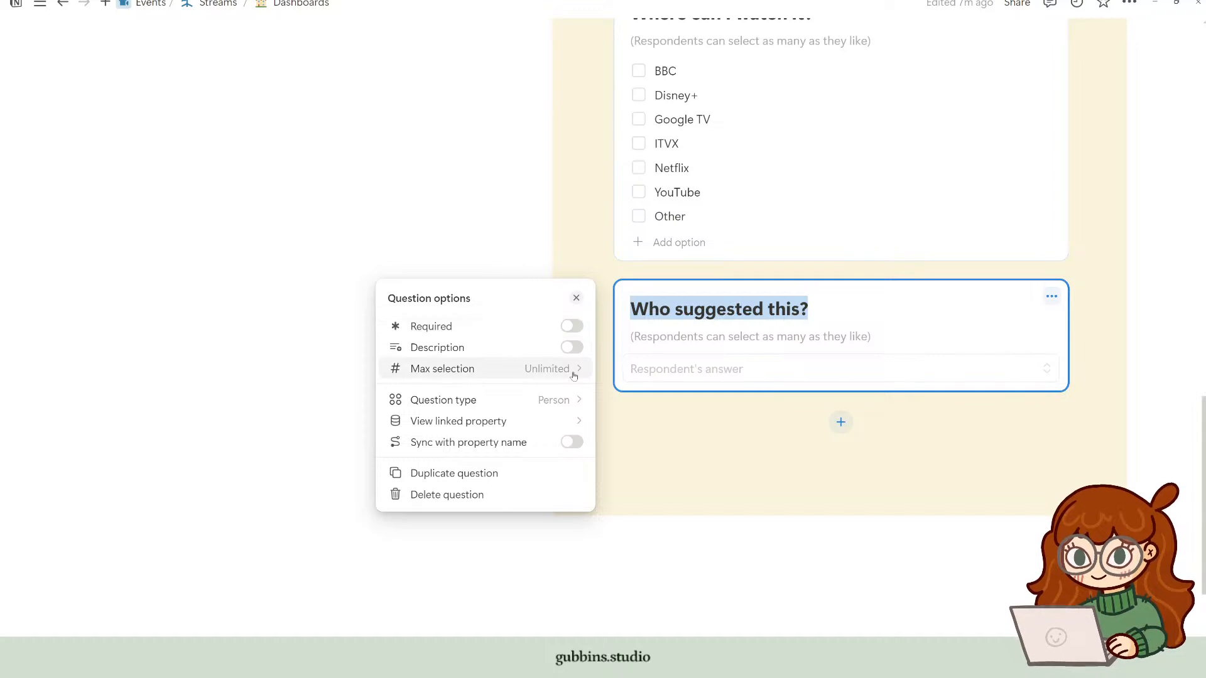
left_click(576, 298)
Step: Delete the "Who suggested this?" question from the form
left_click(1051, 296)
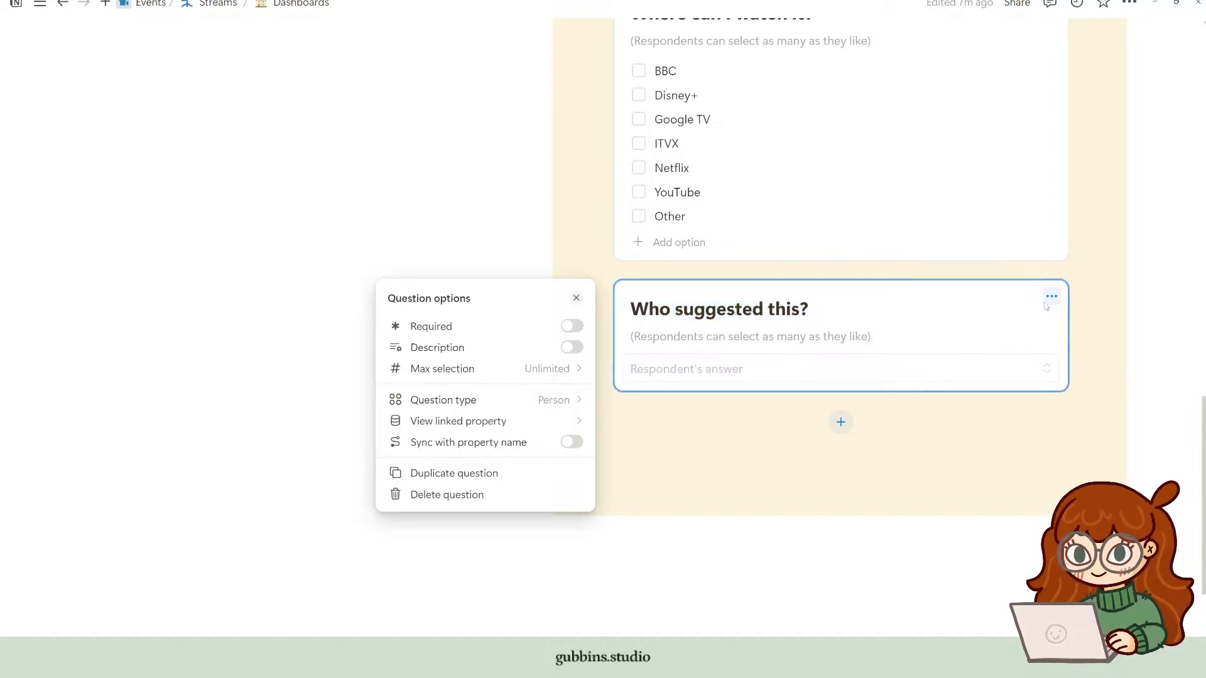
left_click(446, 494)
Step: Start a new Watchlist automation with the Page added trigger and examine the available triggers and actions
scroll(1052, 369, "up", 15)
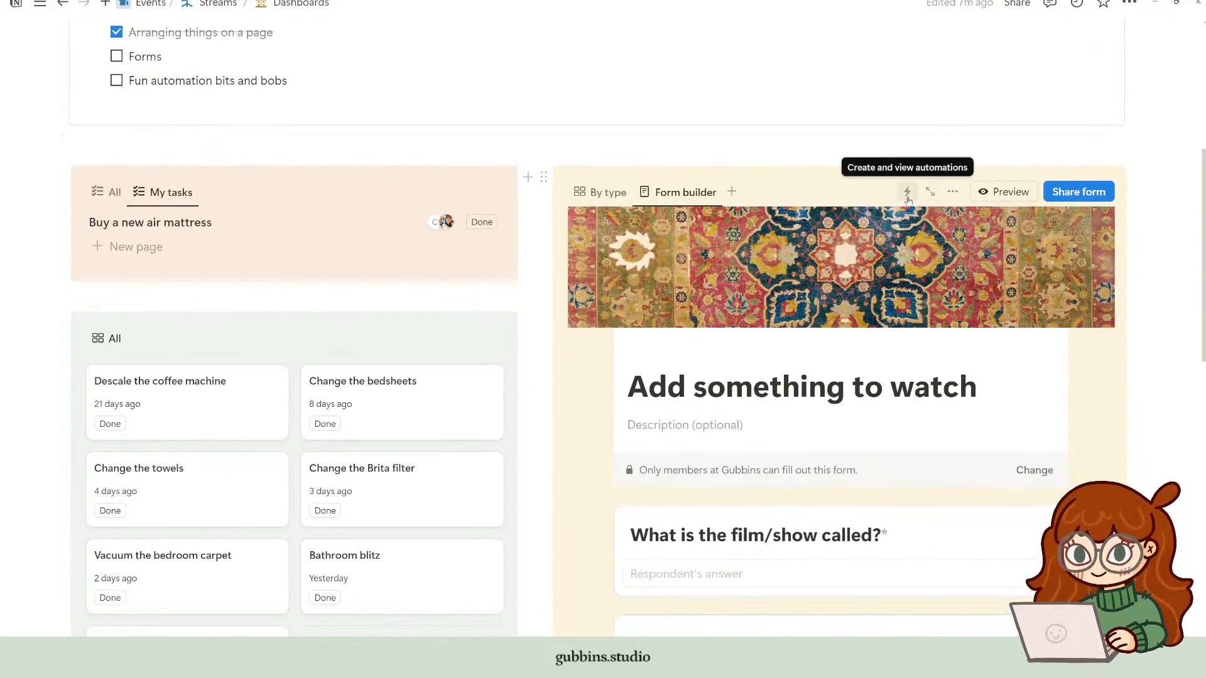
left_click(907, 195)
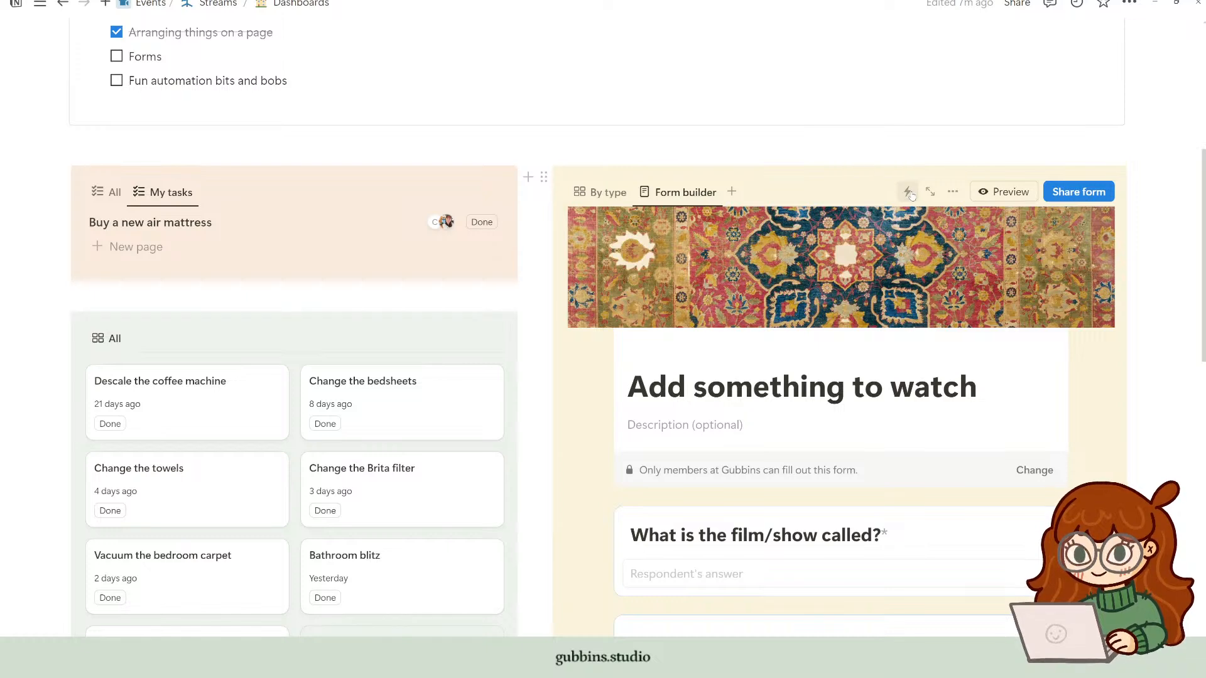
left_click(465, 162)
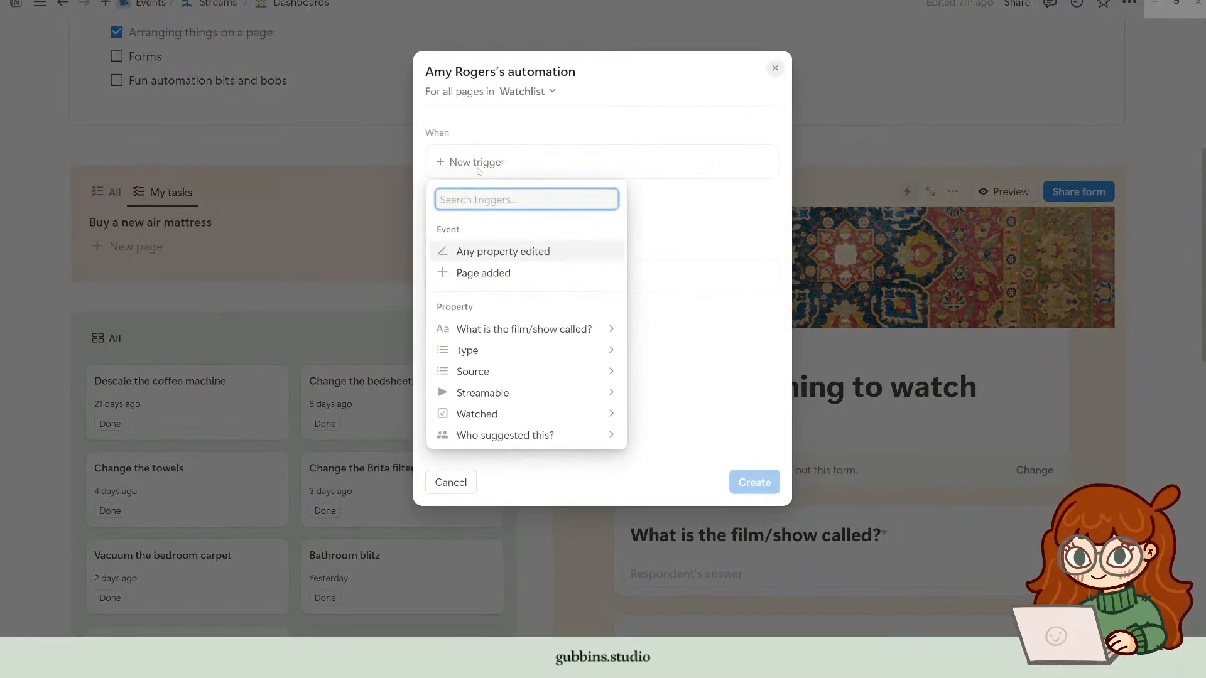
left_click(507, 271)
left_click(471, 204)
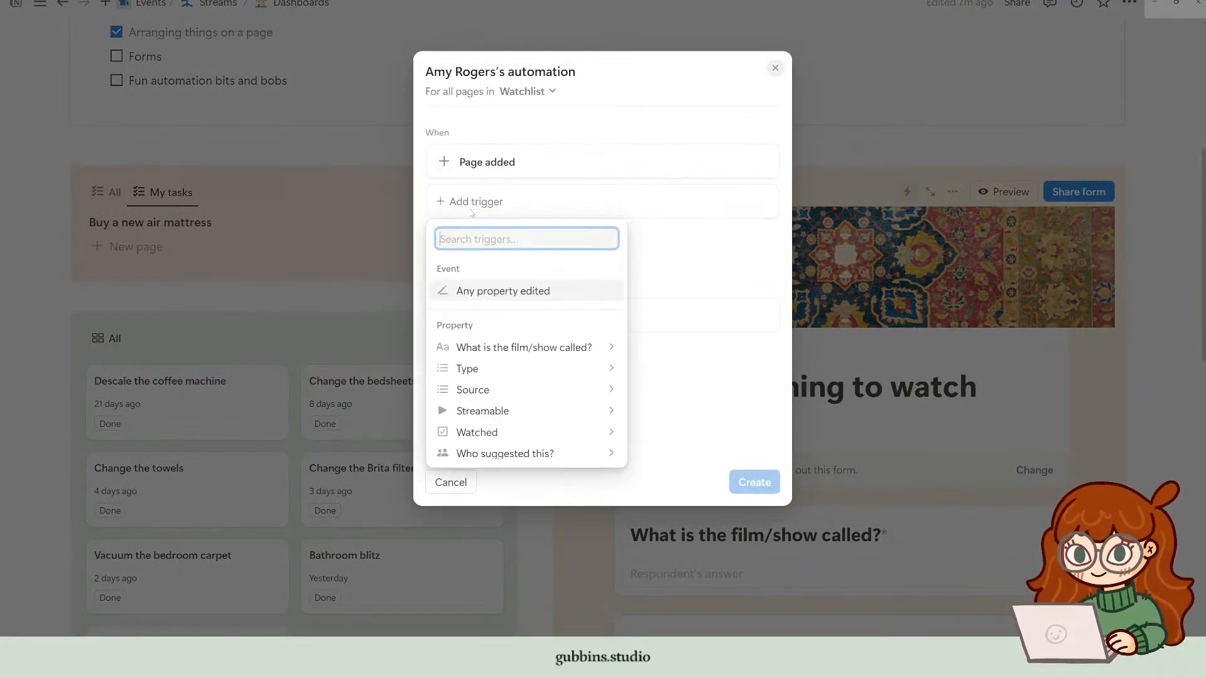
left_click(697, 381)
left_click(628, 316)
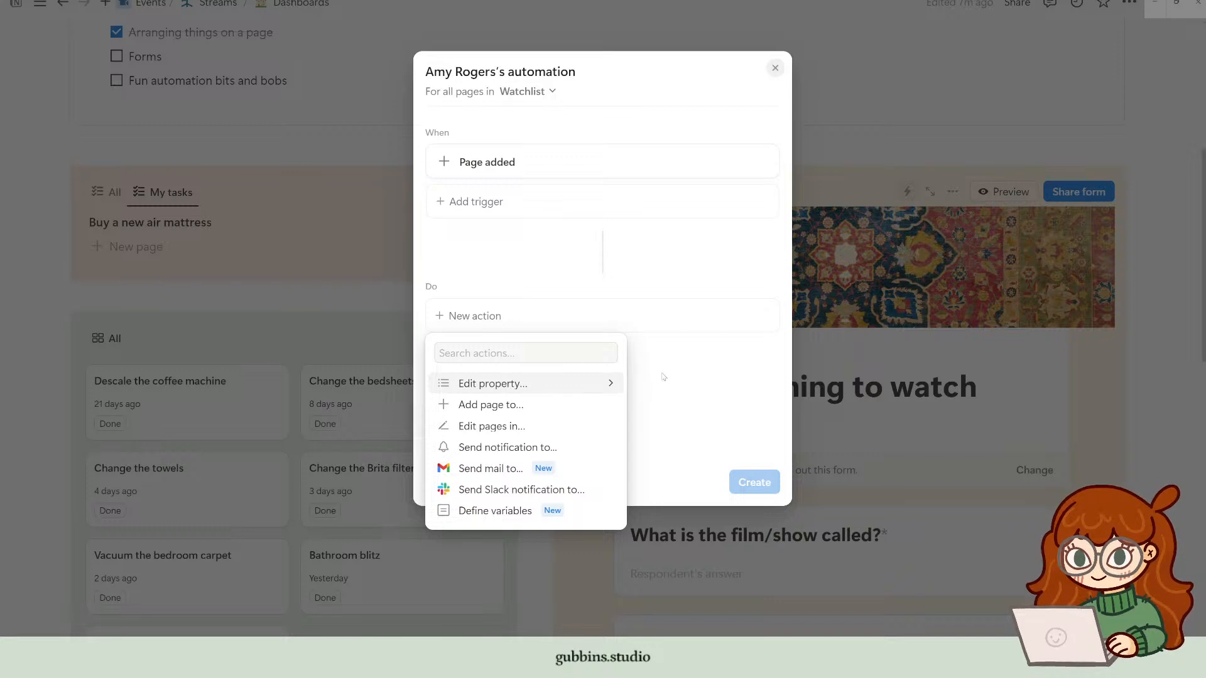
left_click(729, 377)
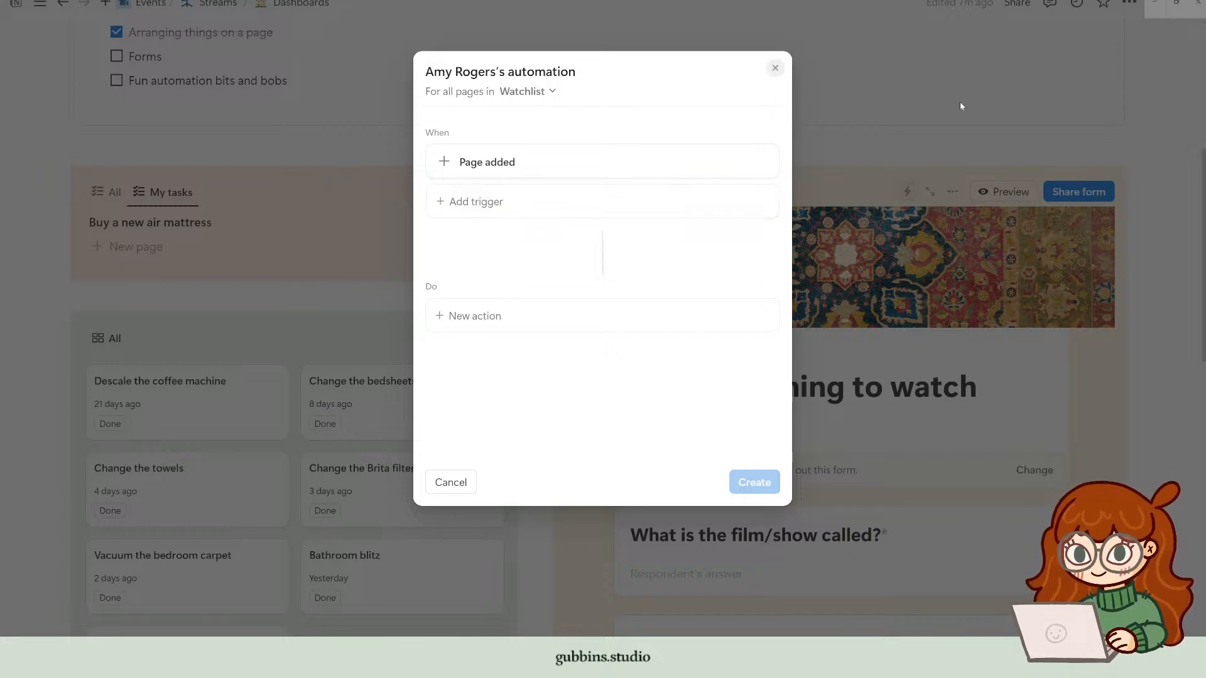
Step: Discard the unfinished Watchlist automation and close the automations overview
left_click(775, 69)
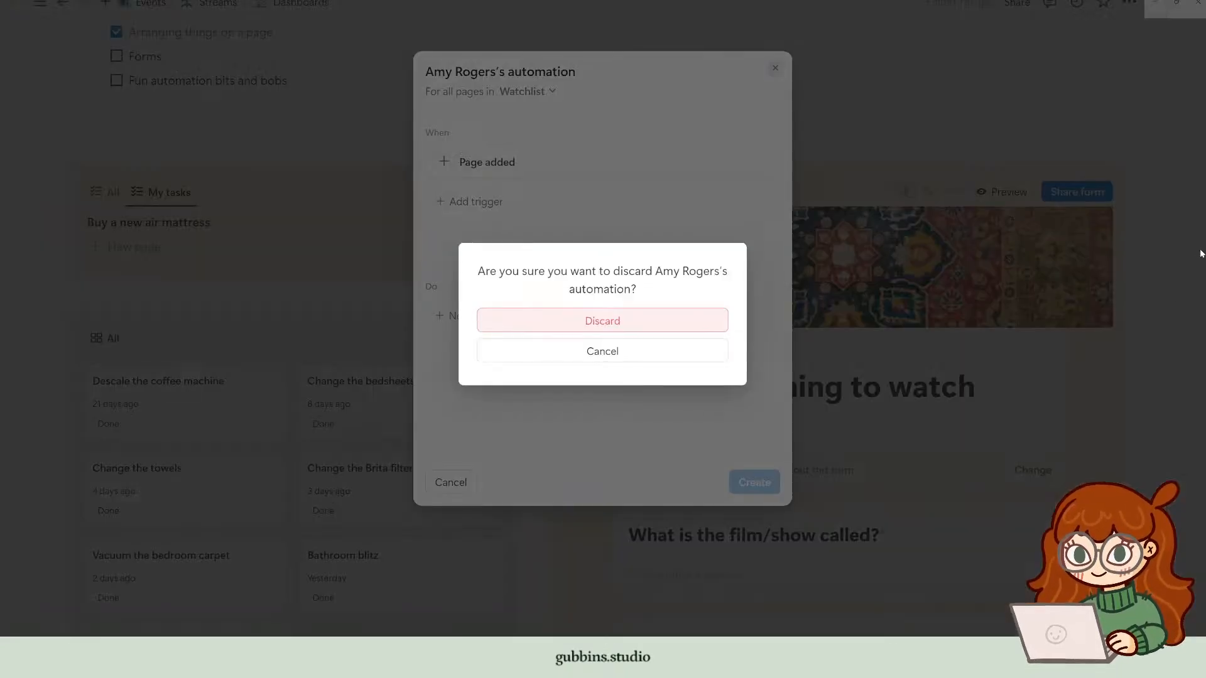
left_click(603, 318)
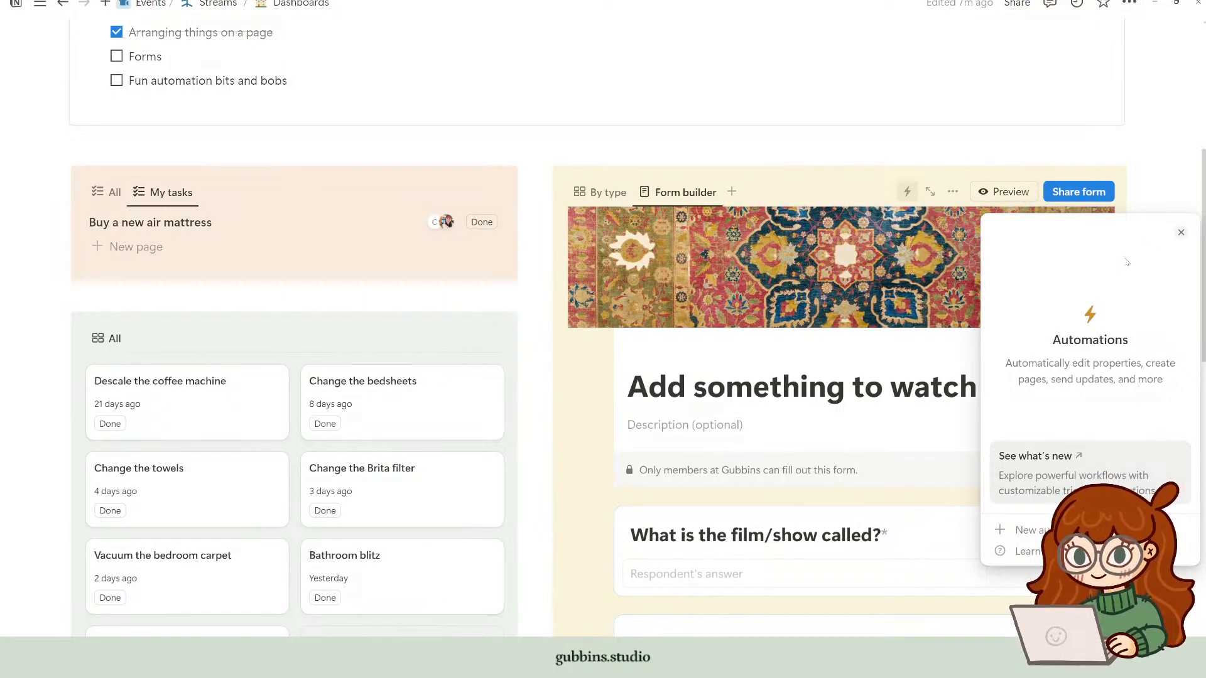
left_click(1181, 232)
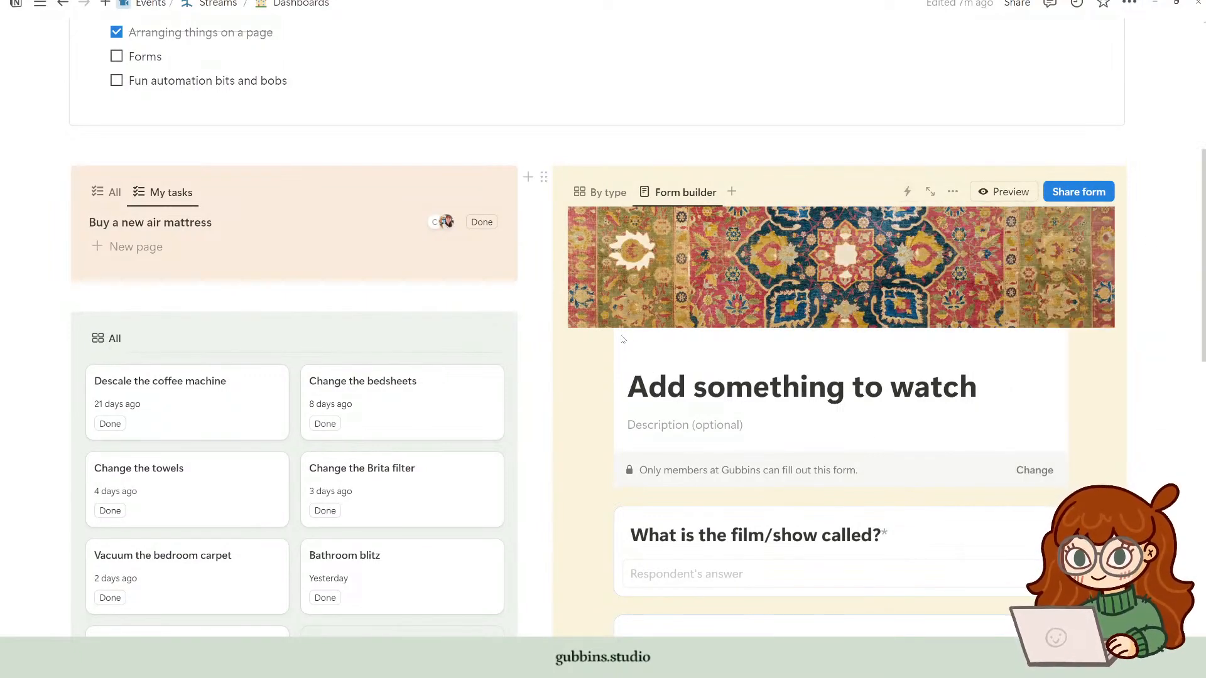
scroll(551, 398, "down", 12)
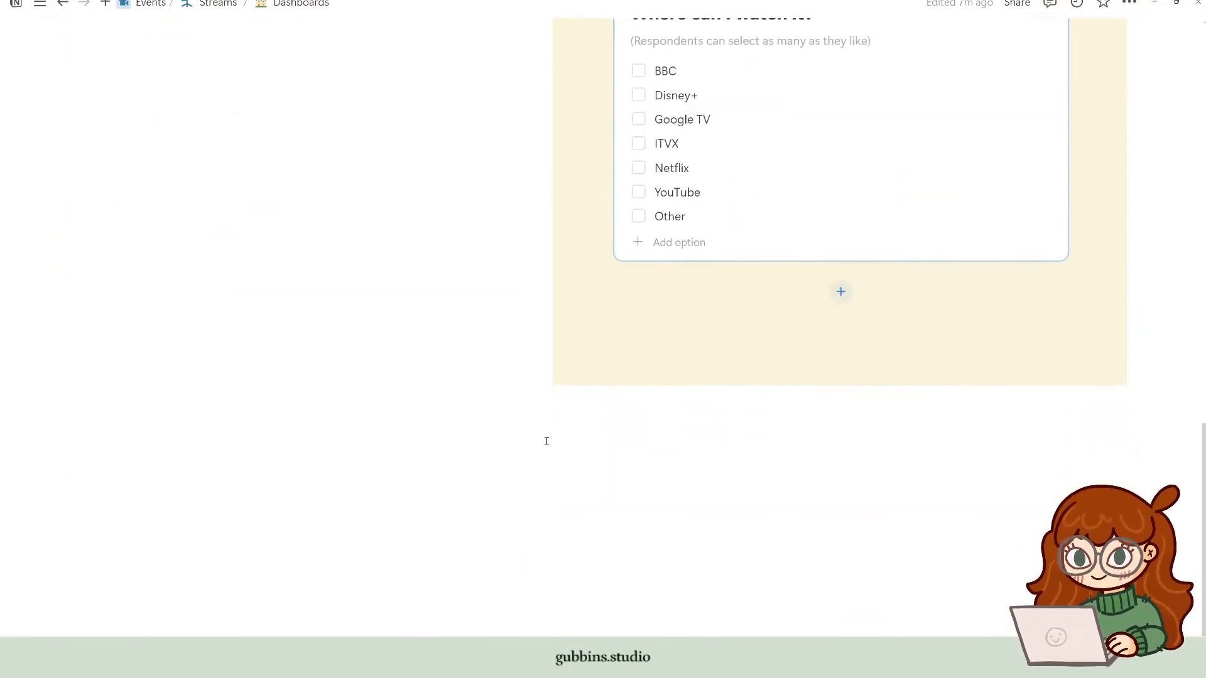
Step: Check off the Forms item in the plan's "Things to show you!" list
scroll(546, 441, "up", 12)
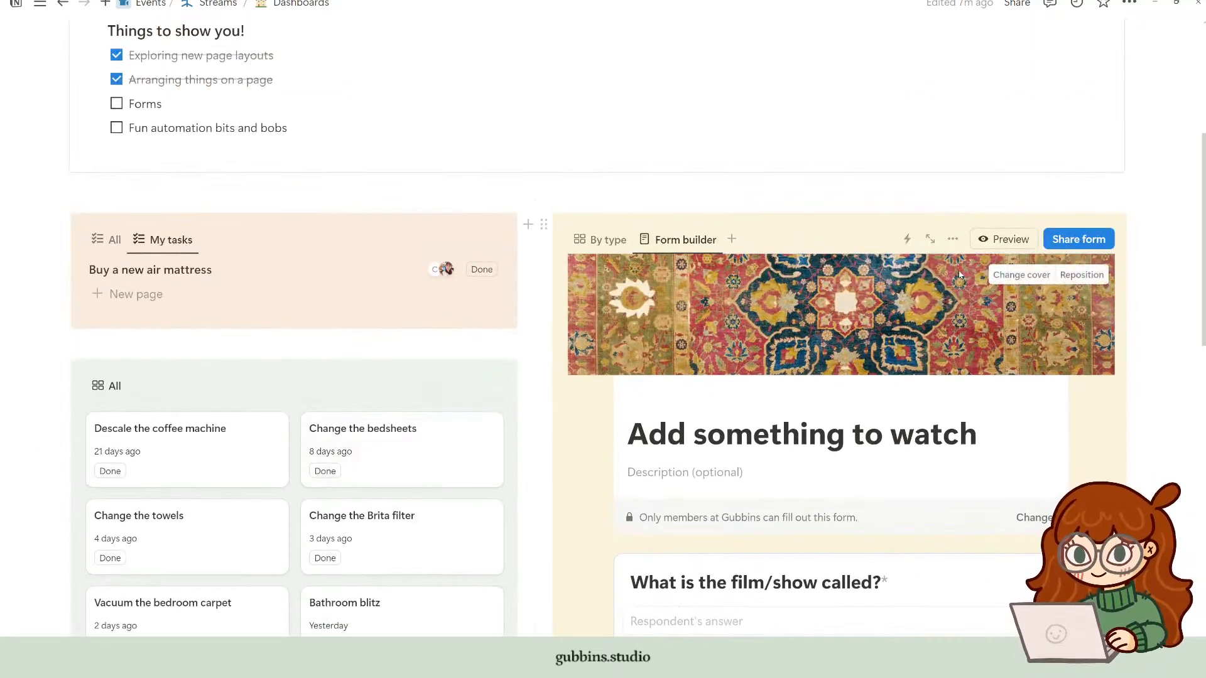
scroll(628, 352, "up", 3)
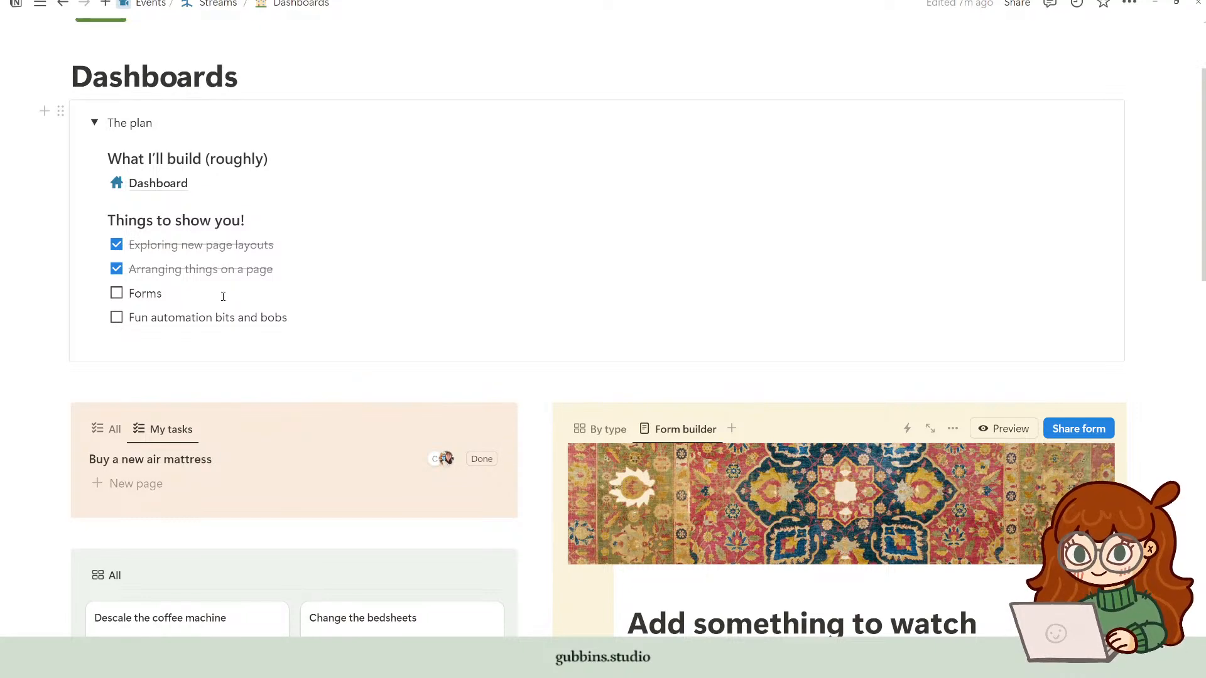
scroll(699, 395, "down", 4)
left_click(116, 56)
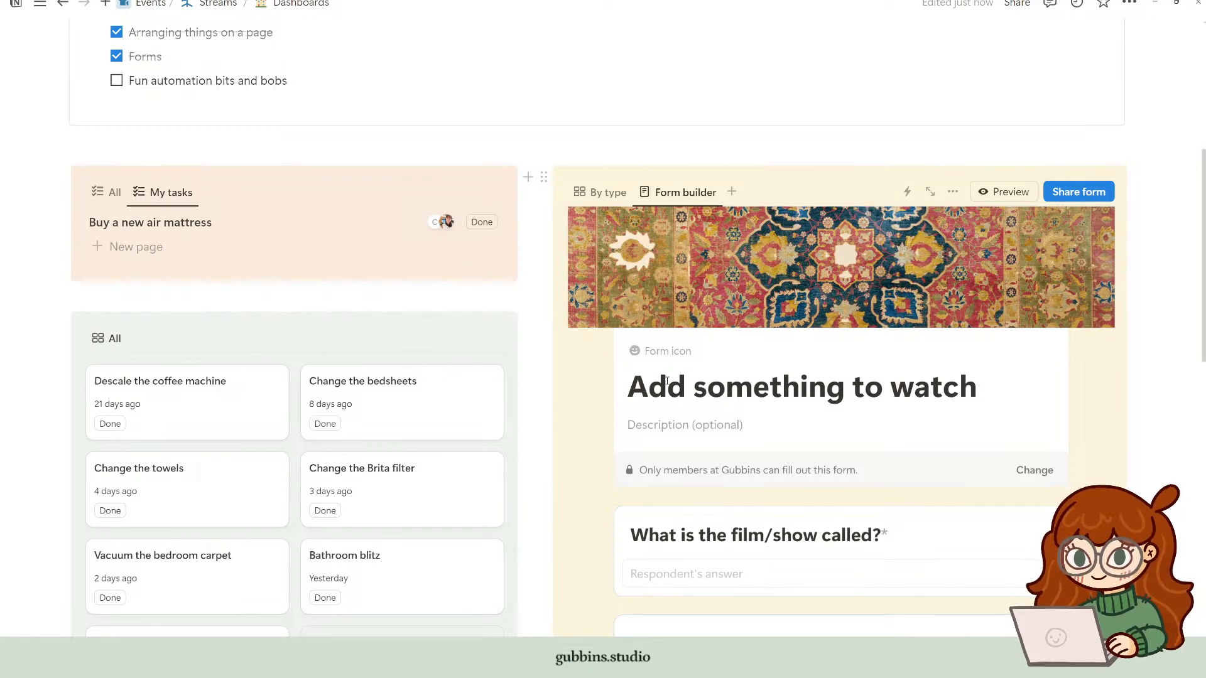
Step: Review the questions of the "Add something to watch" form and switch the watchlist to the By type view
scroll(836, 402, "down", 10)
scroll(1002, 424, "up", 11)
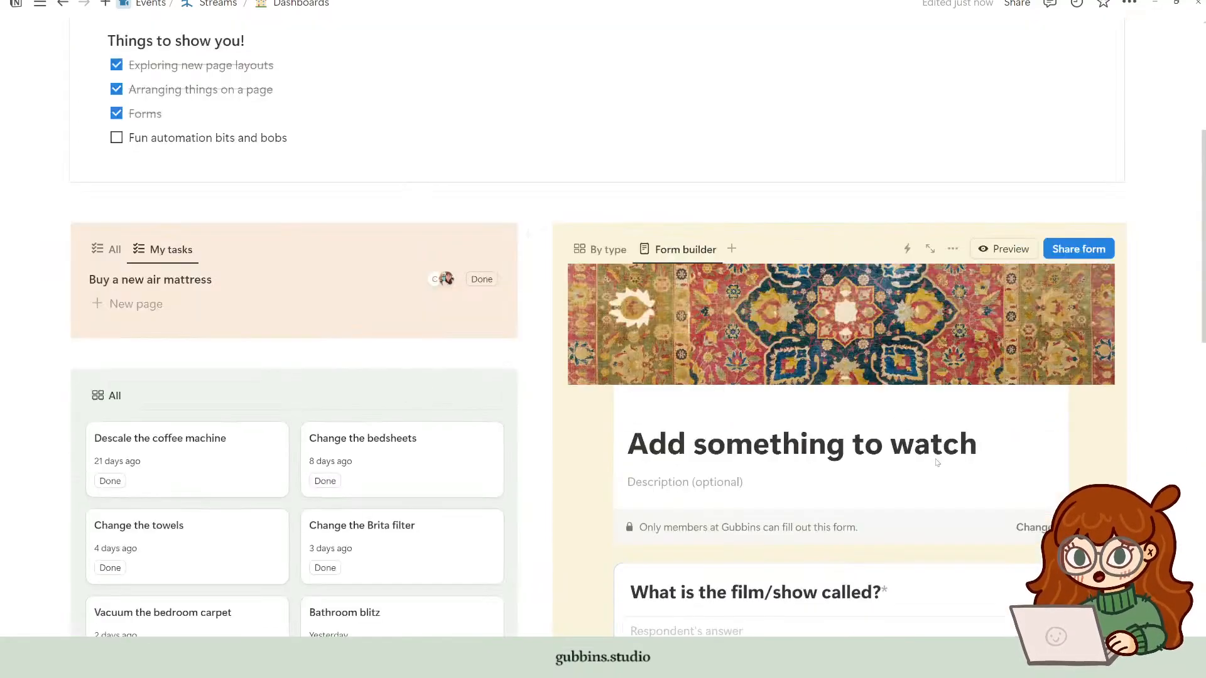
scroll(865, 404, "down", 4)
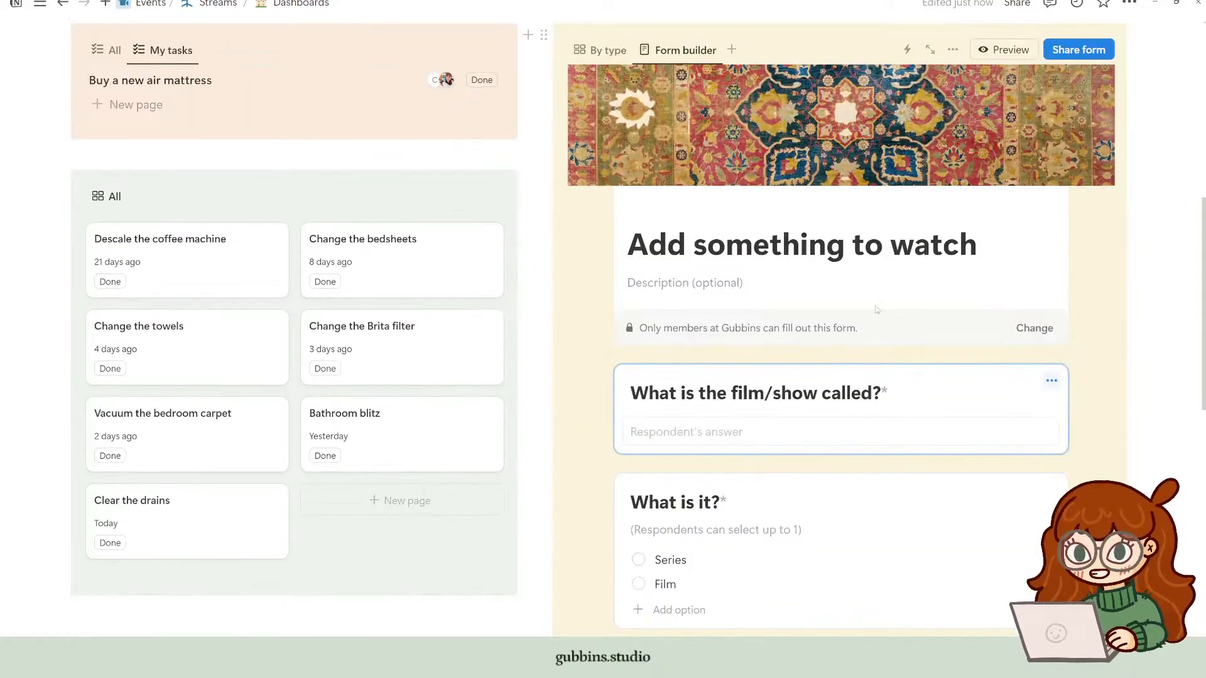
left_click(718, 423)
scroll(718, 424, "down", 4)
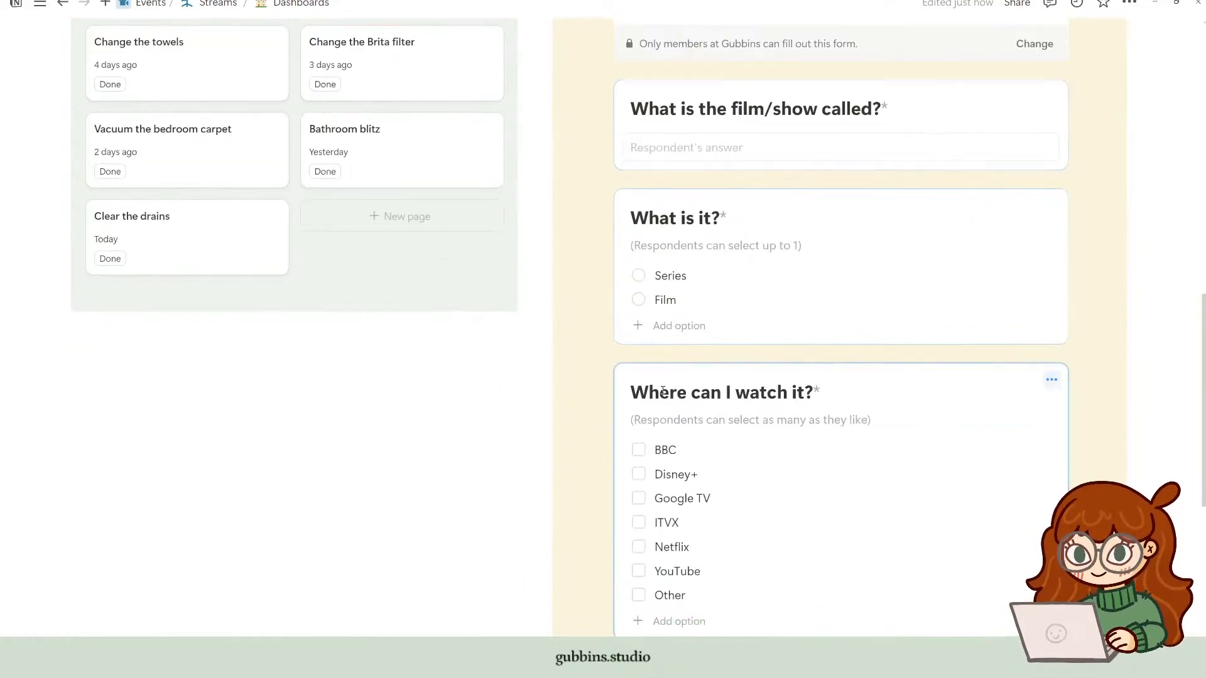
scroll(816, 490, "up", 6)
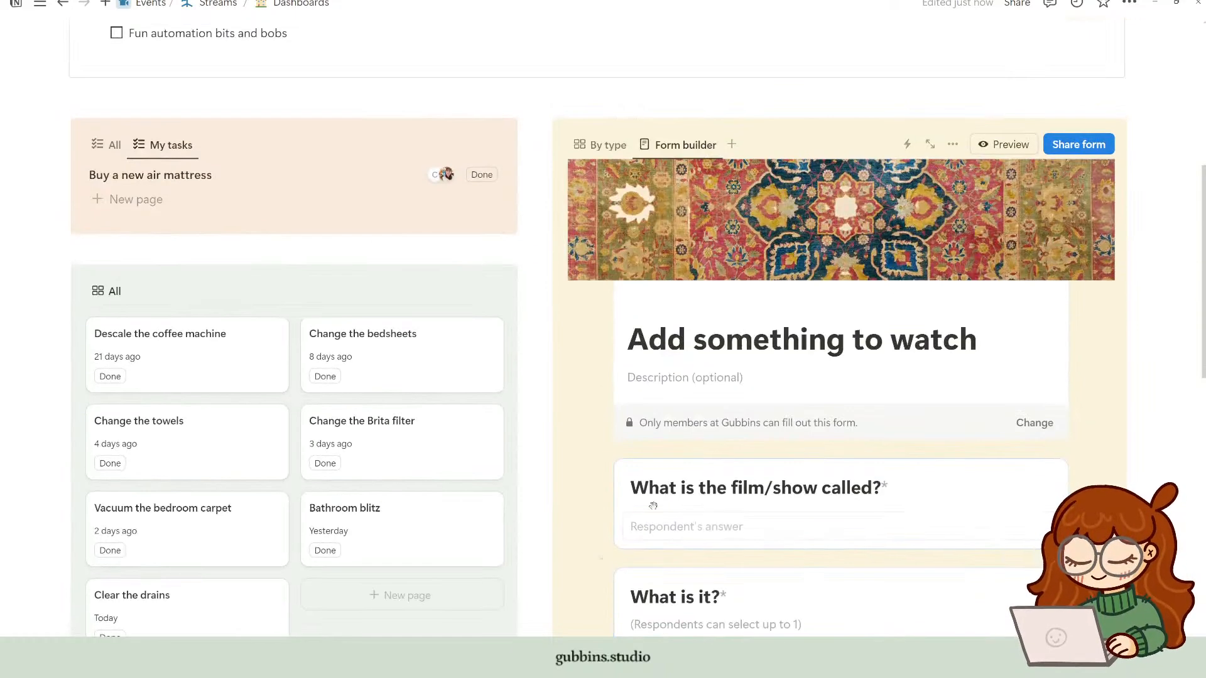
left_click(600, 145)
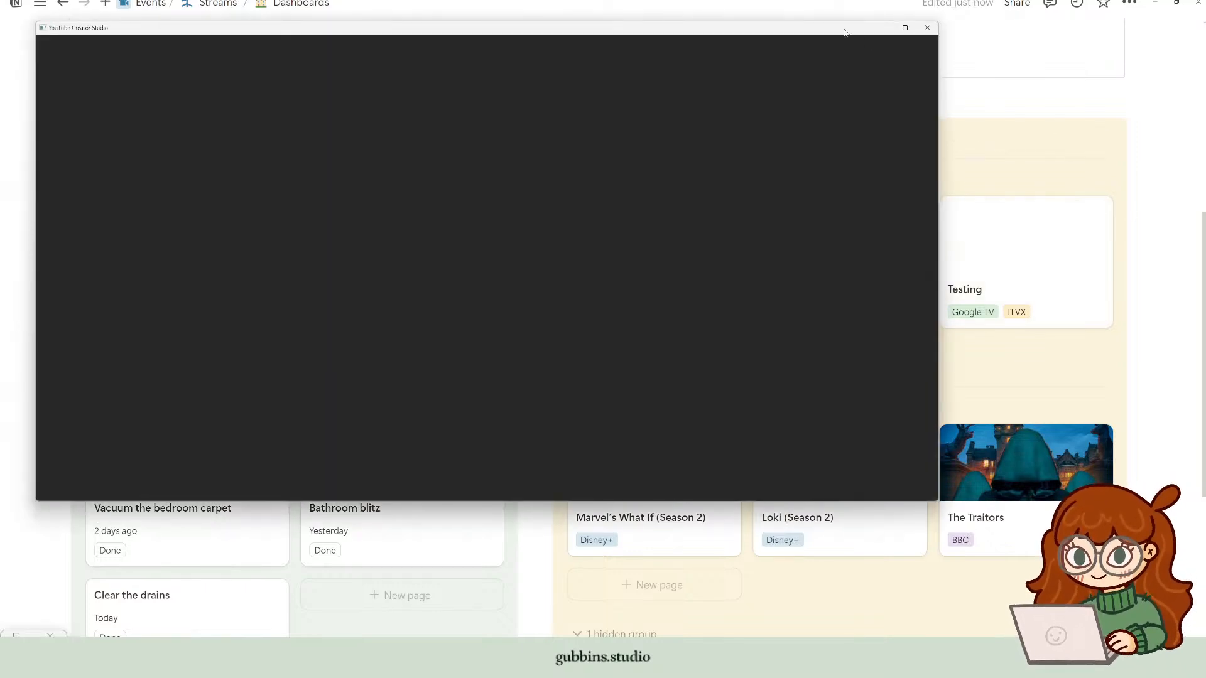
Step: Move the YouTube Studio window away so that it no longer covers the dashboard
left_click_drag(845, 28, 1205, 259)
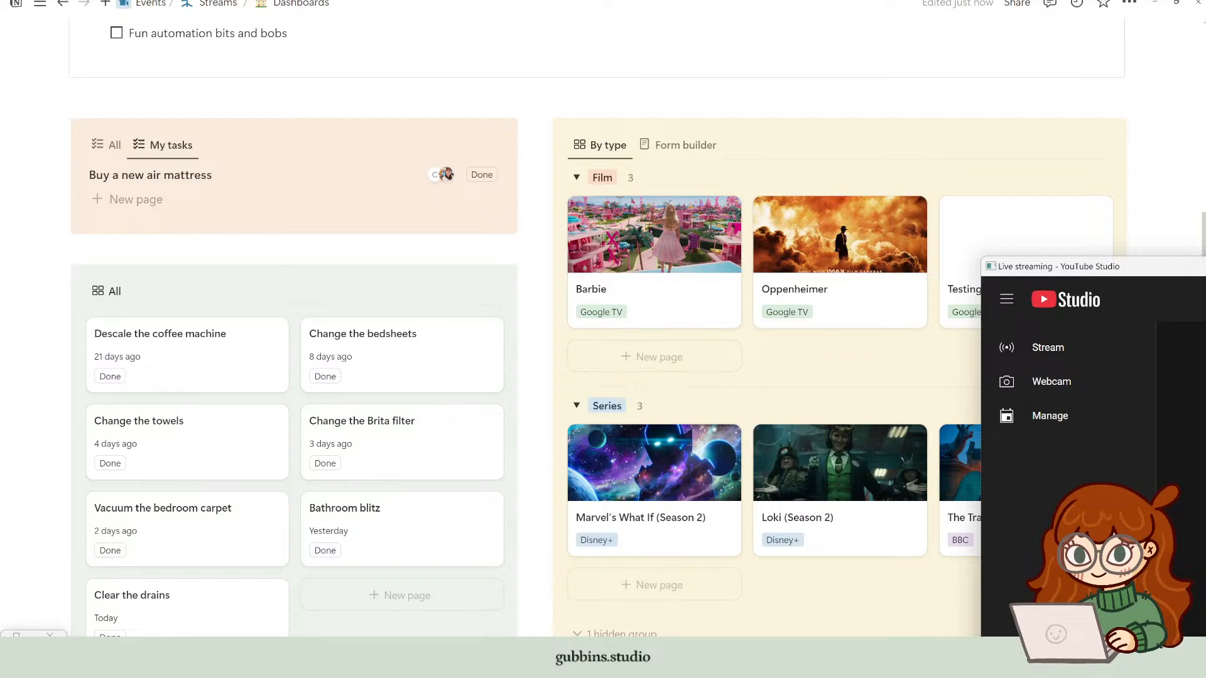
key("super+Up")
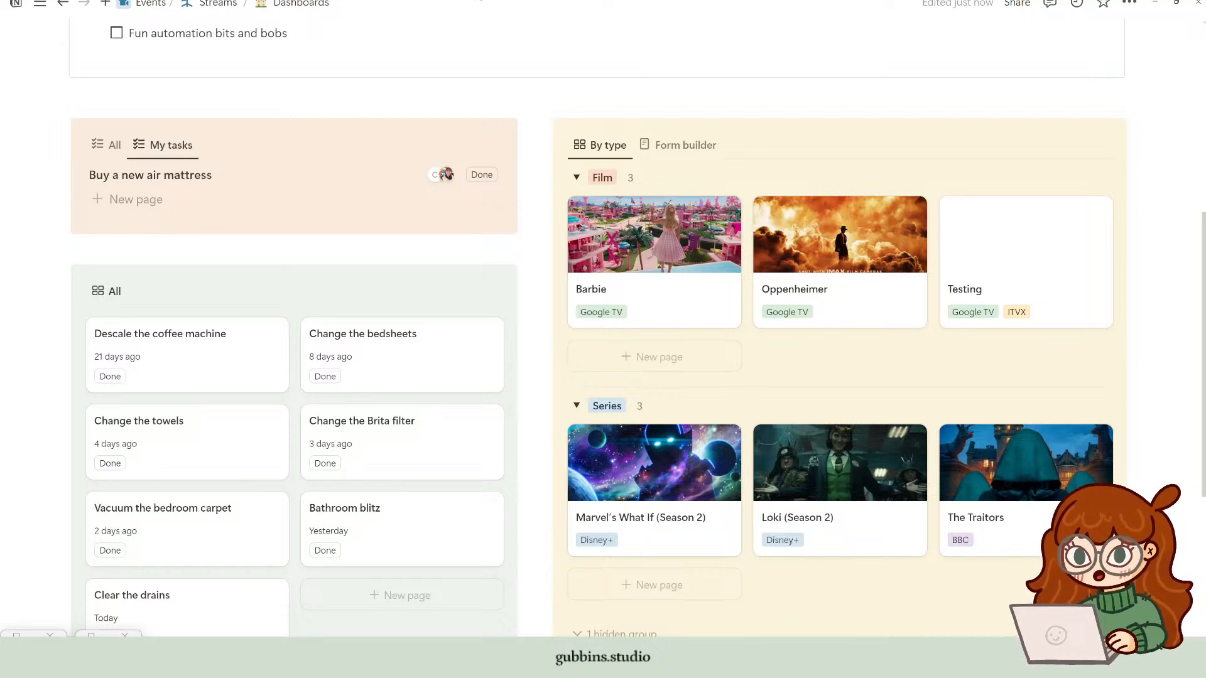
Step: Compare the watchlist's Form builder view with its By type gallery, ending on the By type view
left_click(685, 145)
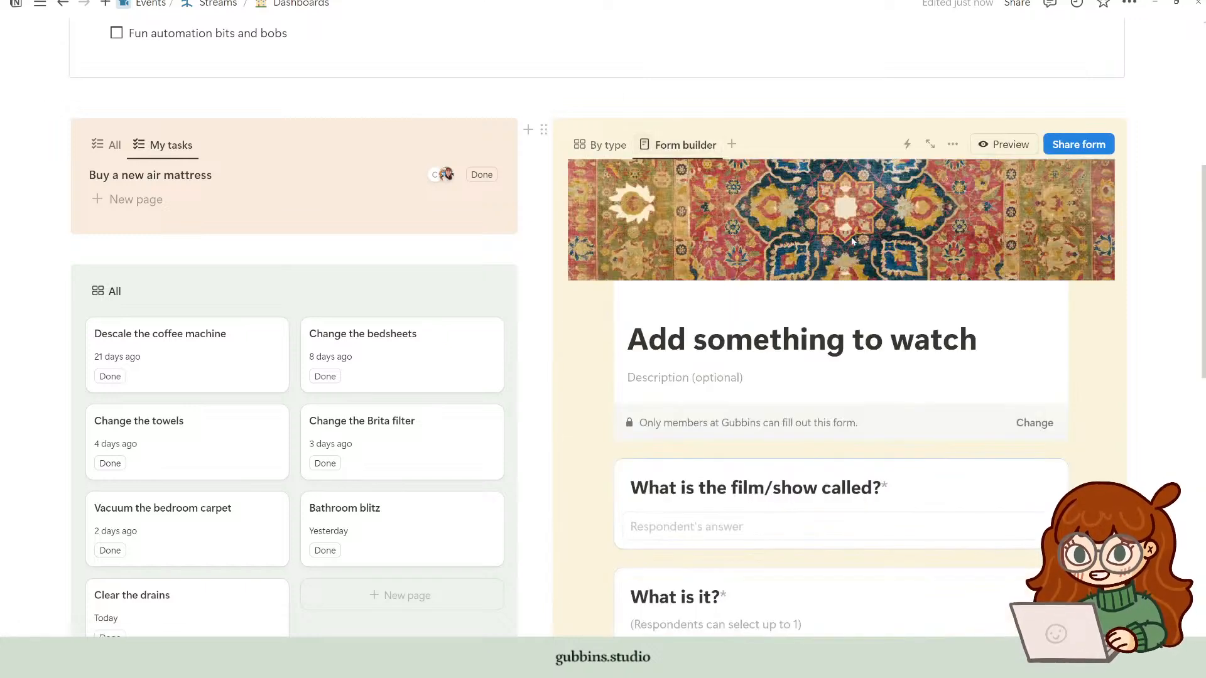
scroll(822, 367, "down", 5)
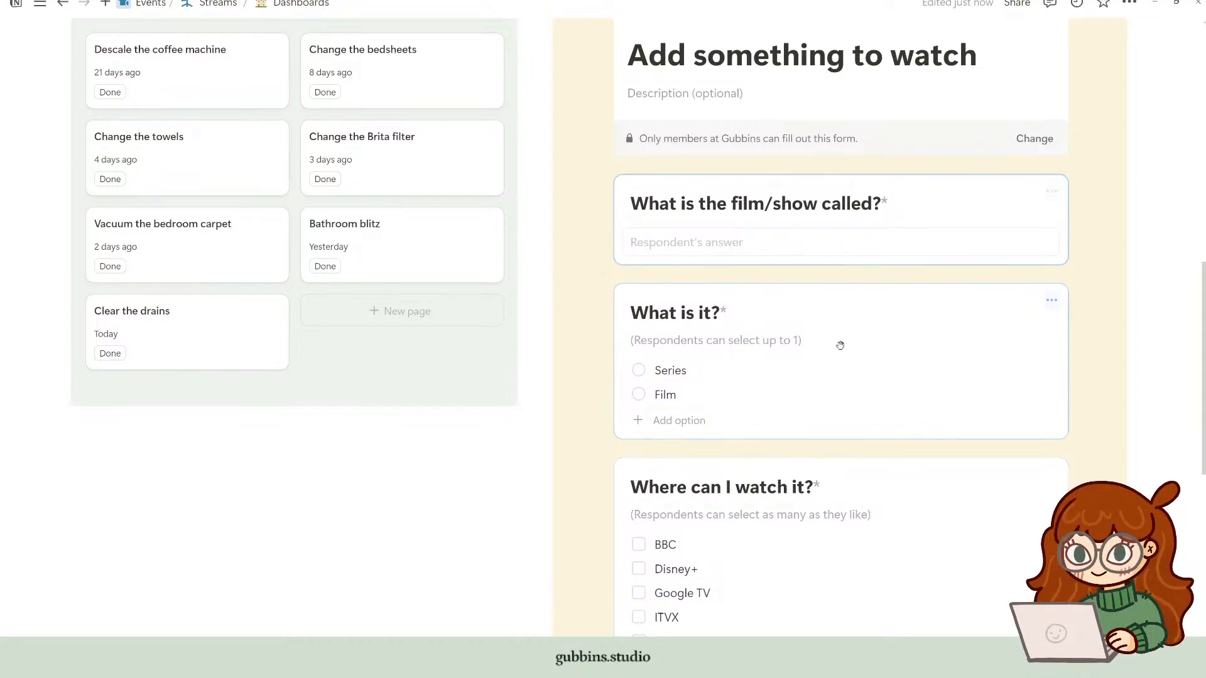
scroll(840, 345, "down", 5)
scroll(827, 342, "up", 10)
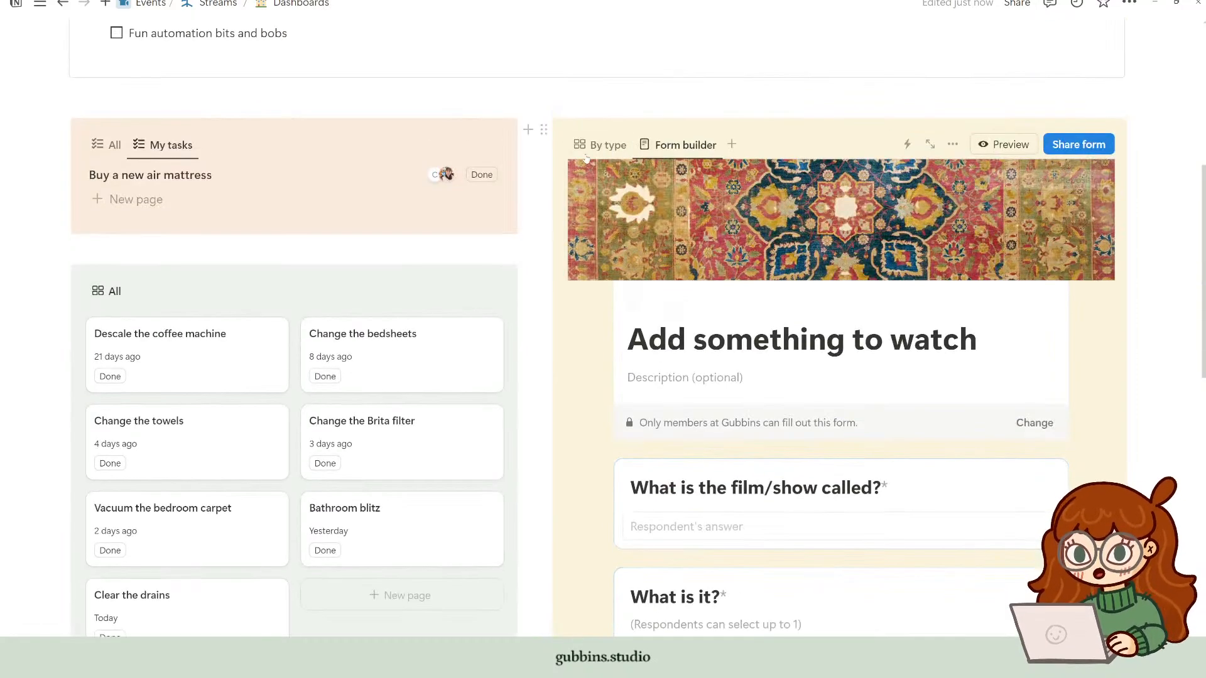
left_click(599, 145)
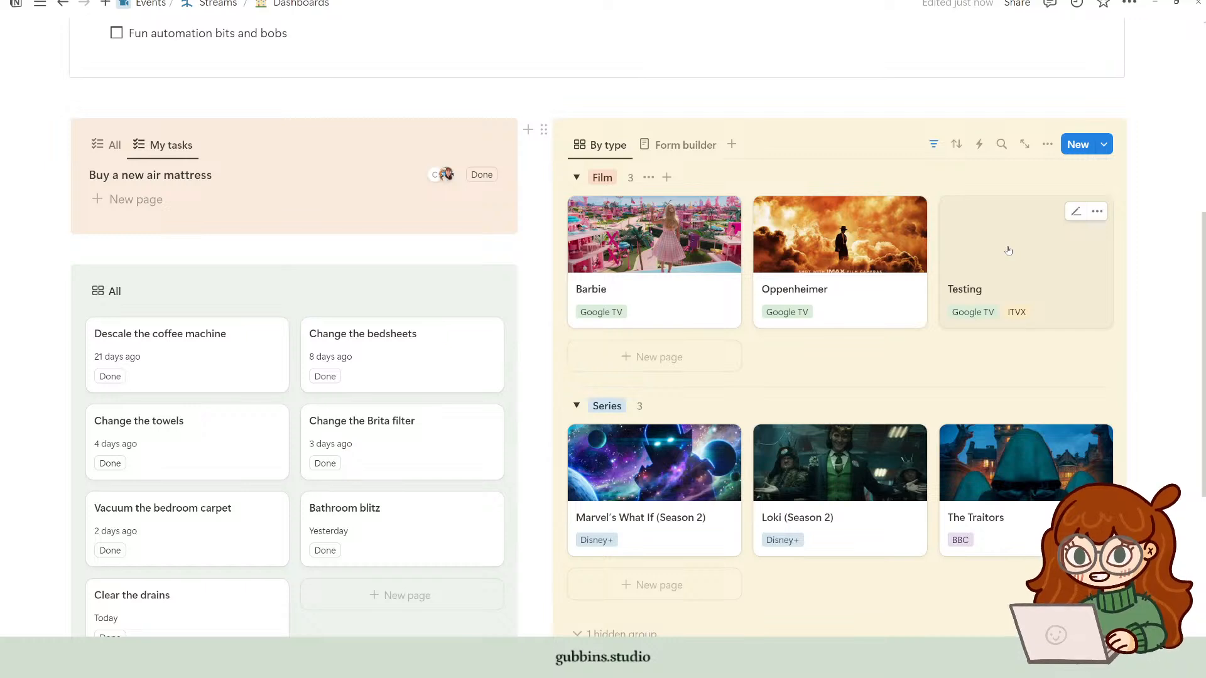
left_click(683, 146)
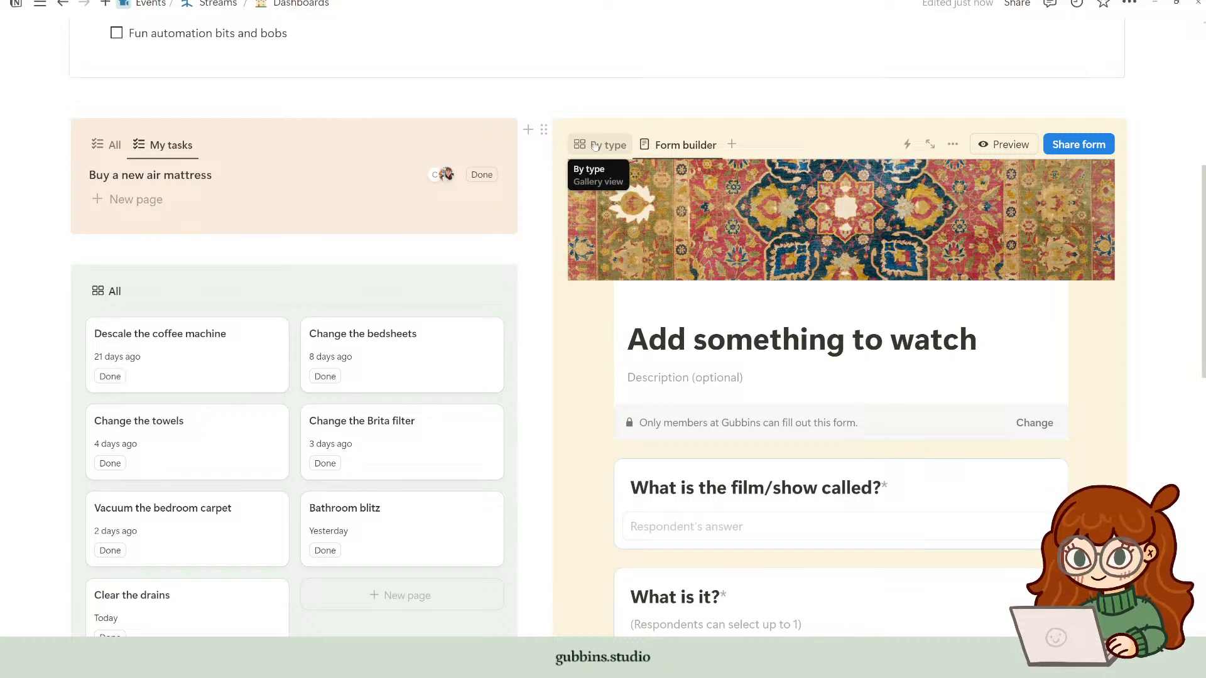
left_click(595, 146)
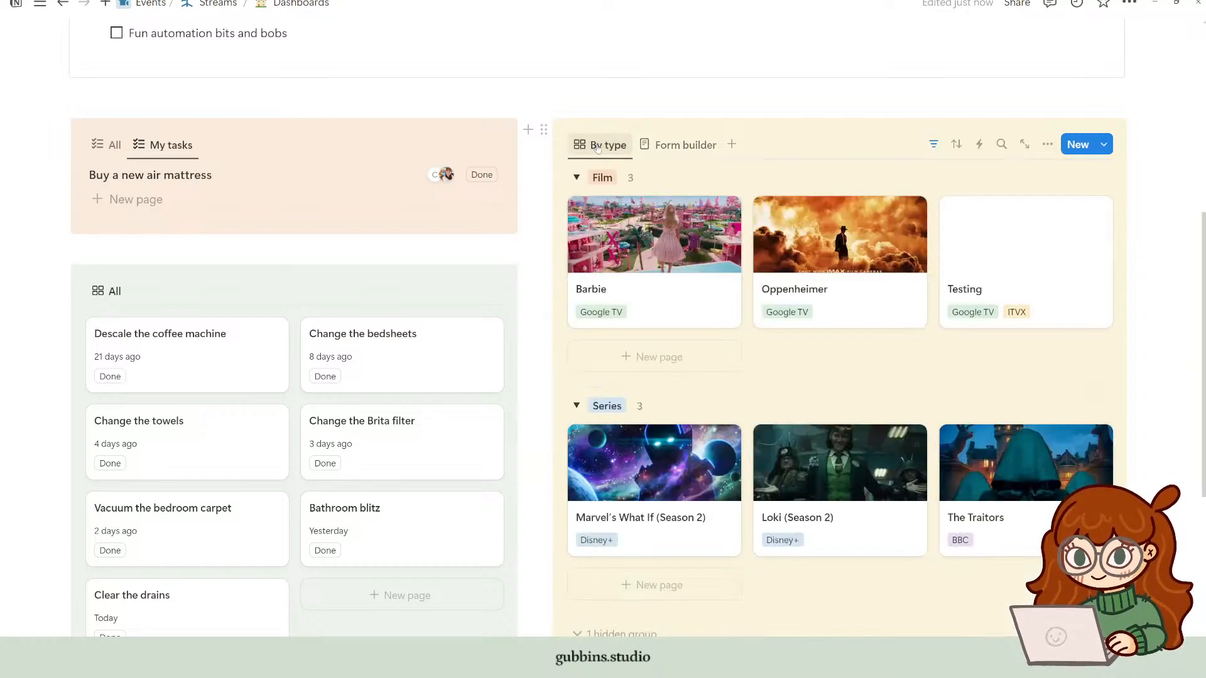
Step: Examine the existing automation of the My tasks database and close the automations overview
scroll(311, 306, "up", 5)
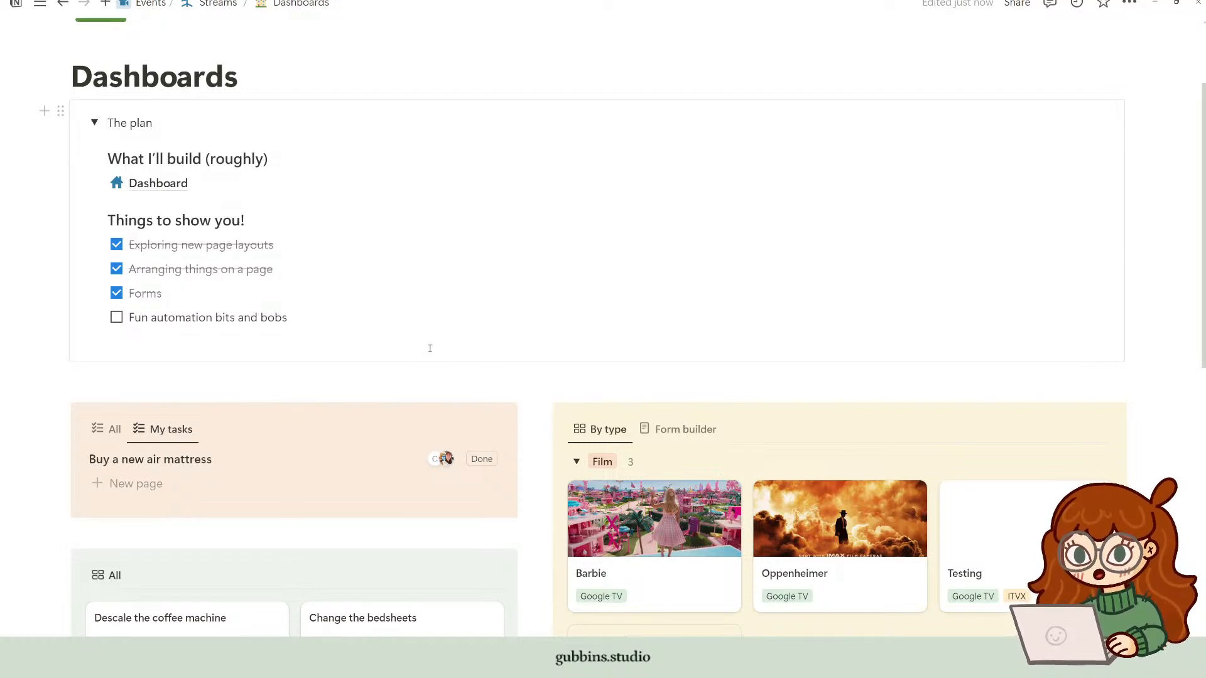
scroll(390, 444, "down", 5)
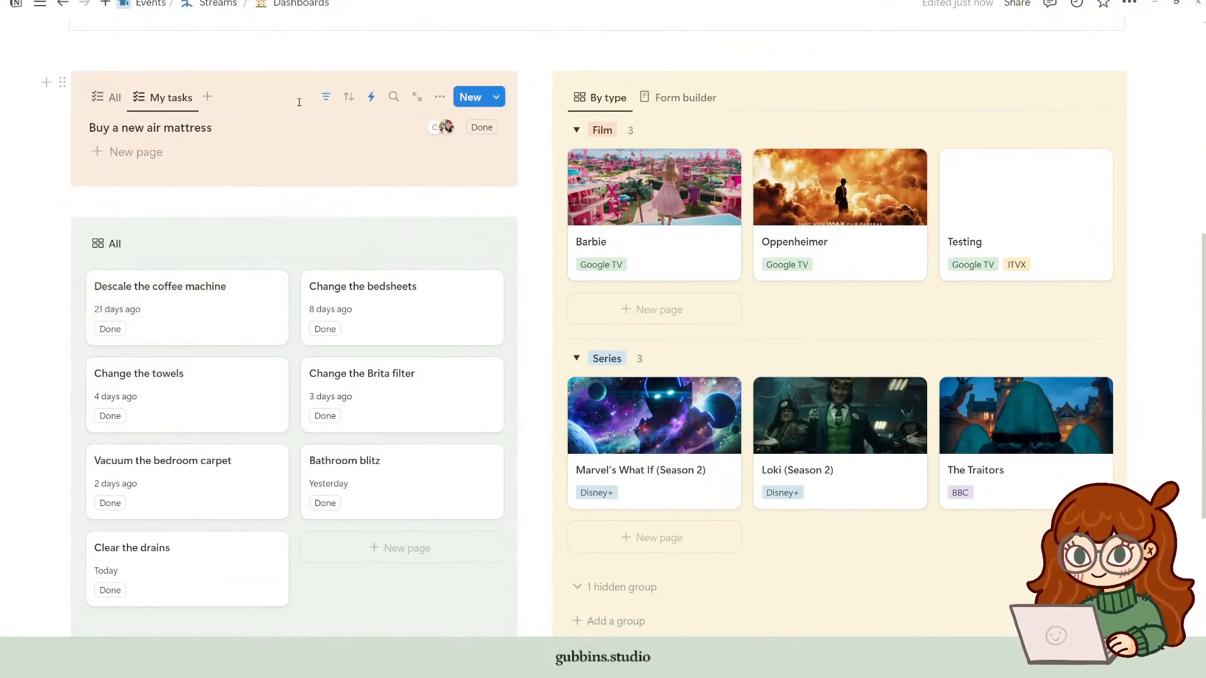
left_click(370, 98)
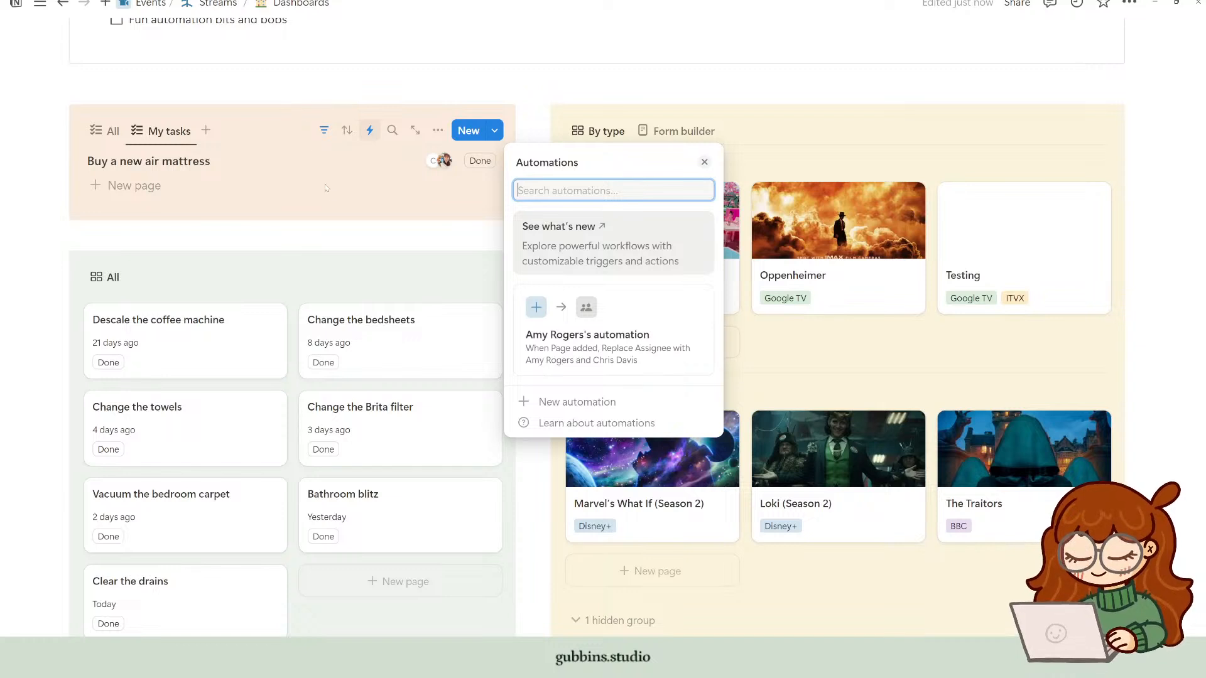
left_click(442, 250)
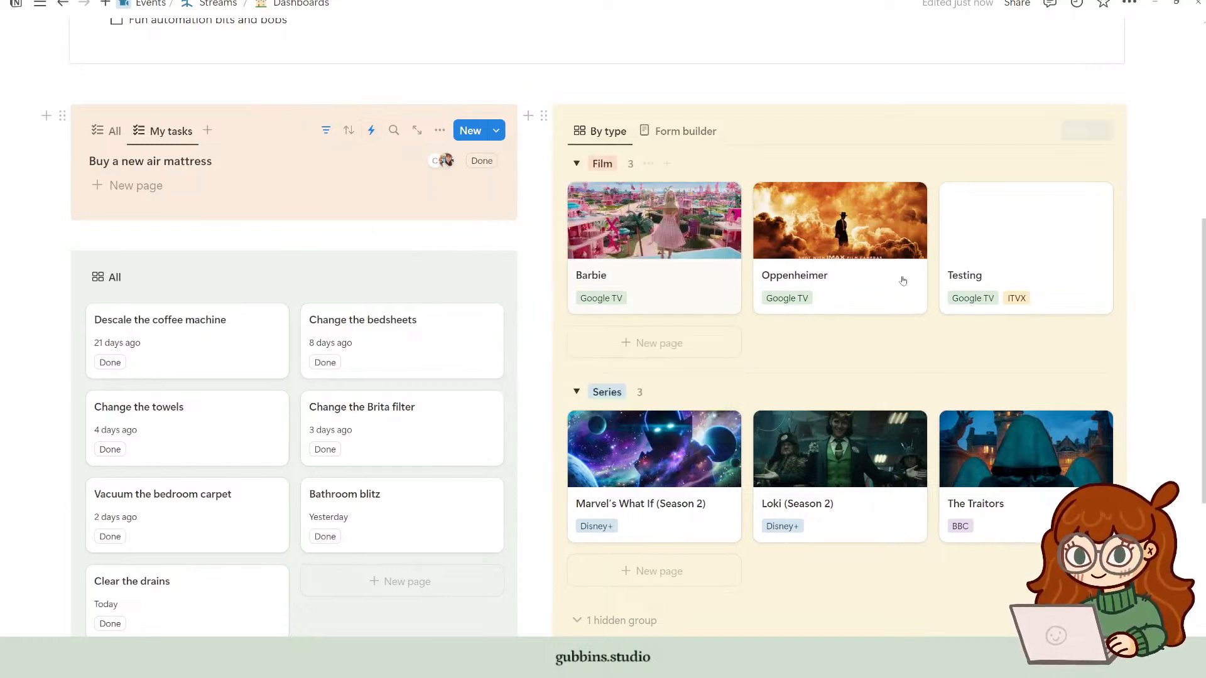
Step: Review the plan checklist and the dashboard's task, chore and watchlist sections
scroll(389, 338, "up", 5)
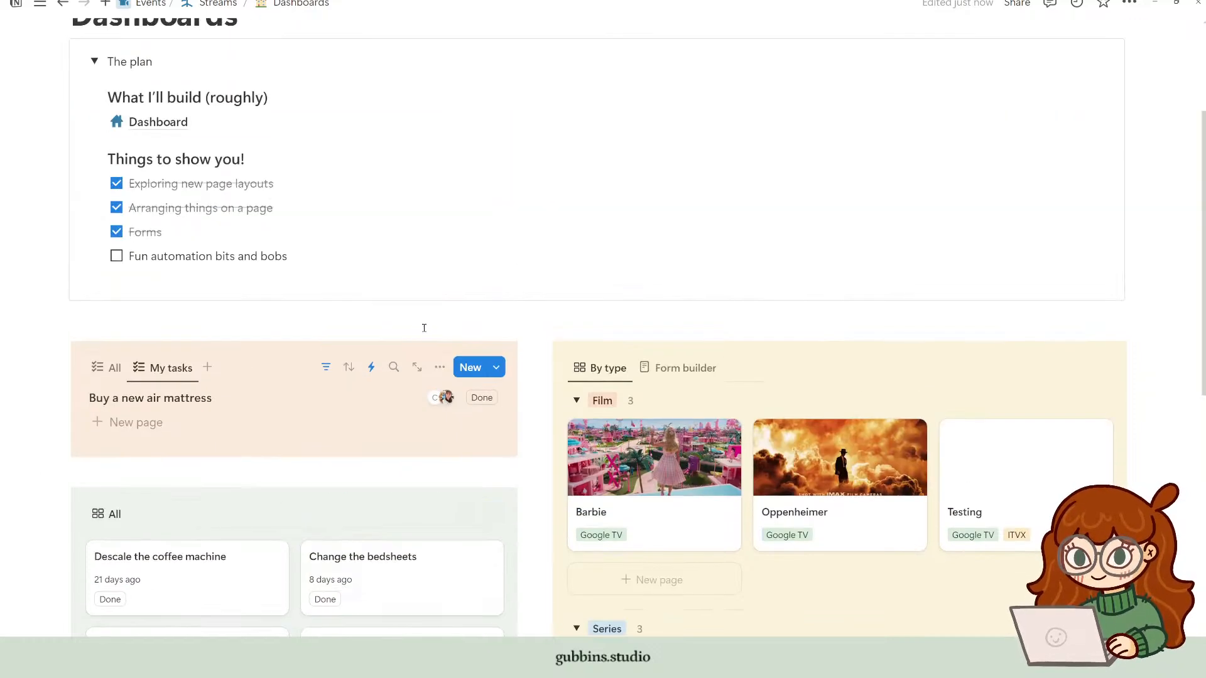
scroll(408, 364, "down", 5)
scroll(416, 377, "down", 2)
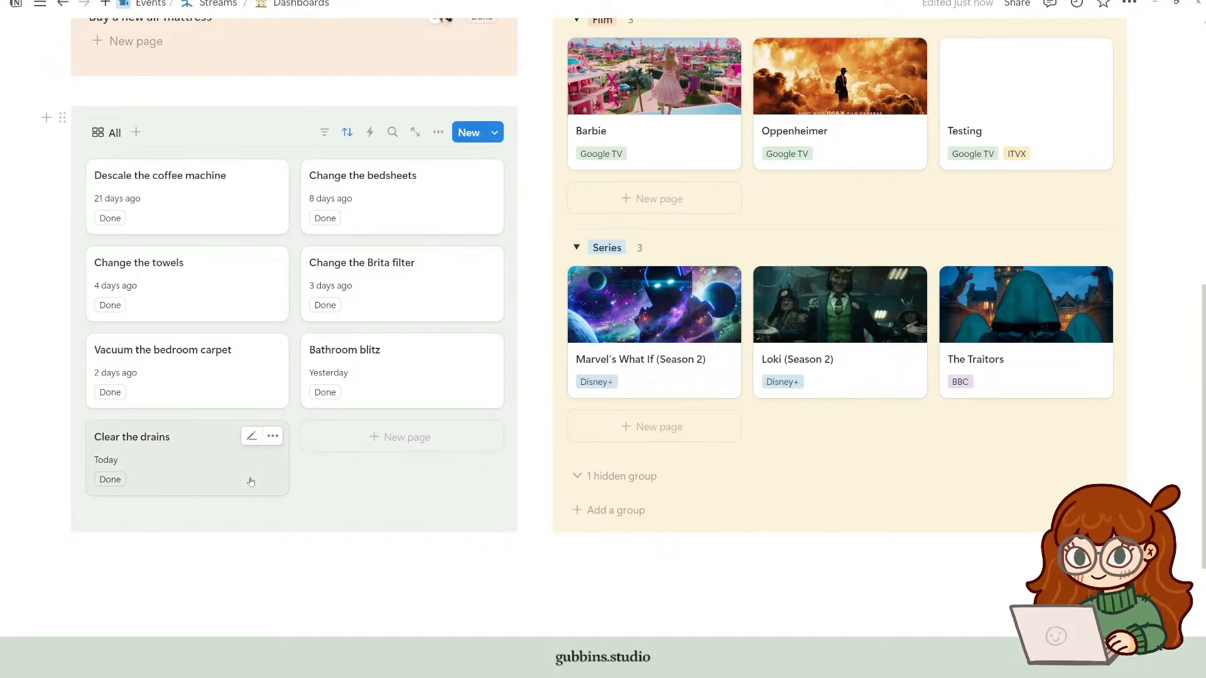
scroll(421, 496, "up", 3)
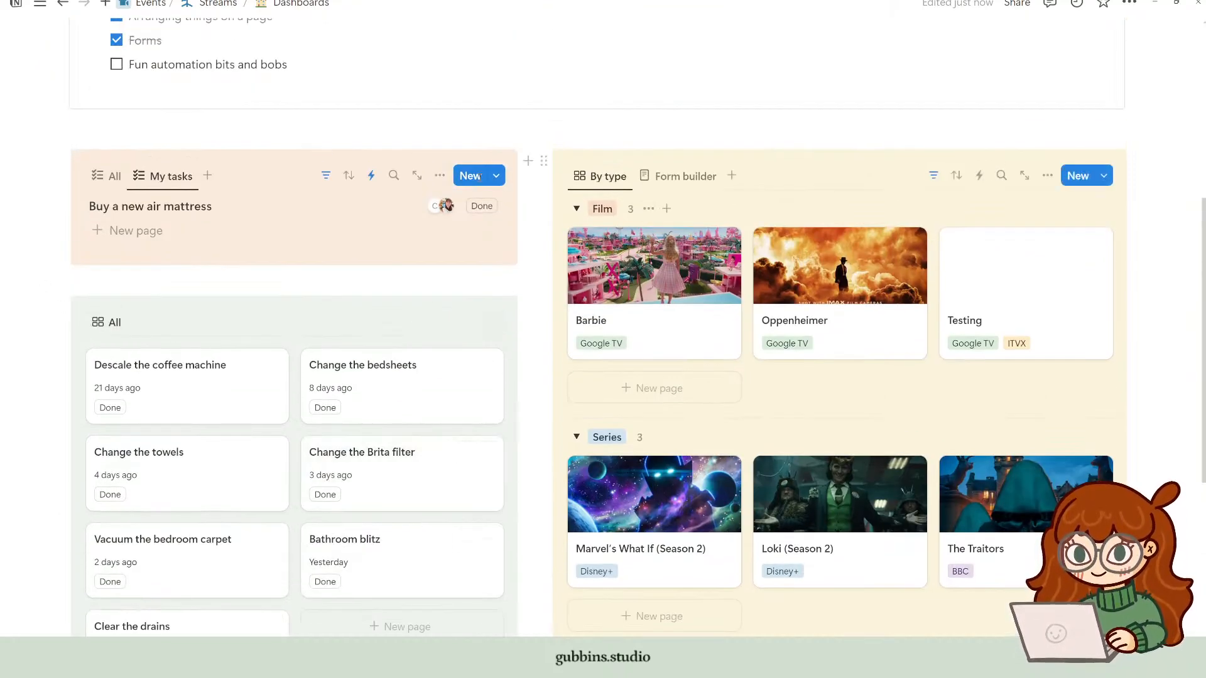
scroll(543, 371, "down", 2)
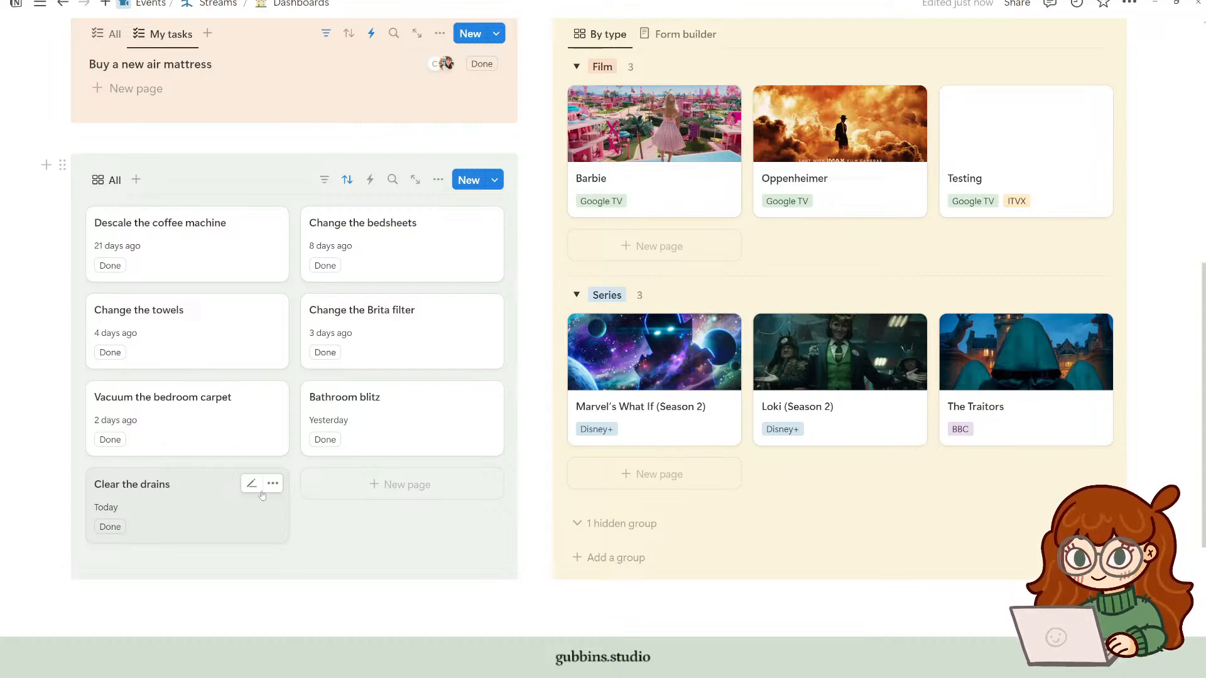
scroll(485, 547, "up", 2)
scroll(486, 546, "down", 1)
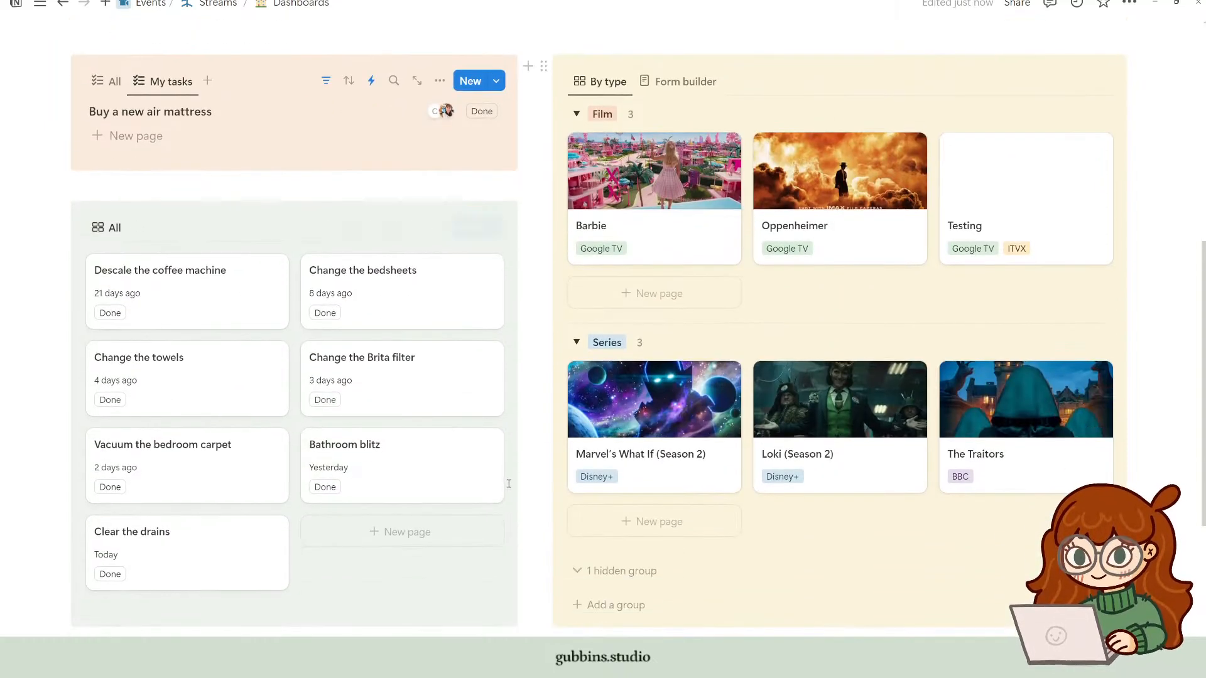
scroll(367, 540, "down", 1)
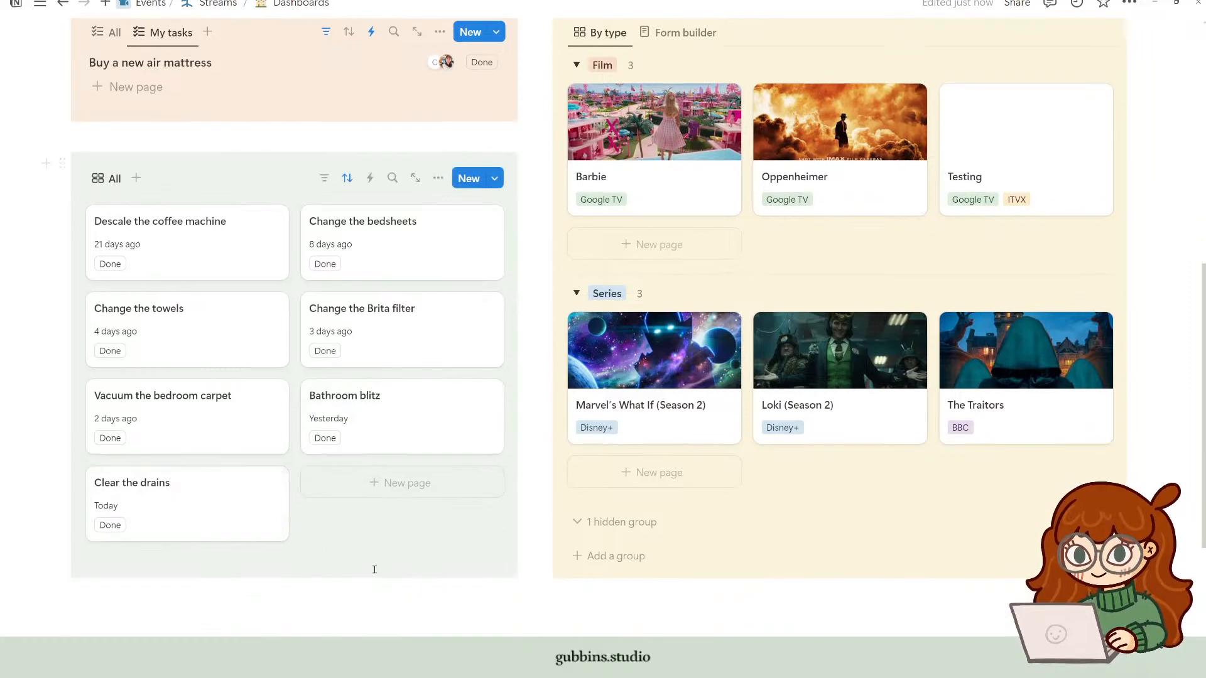
scroll(377, 534, "up", 4)
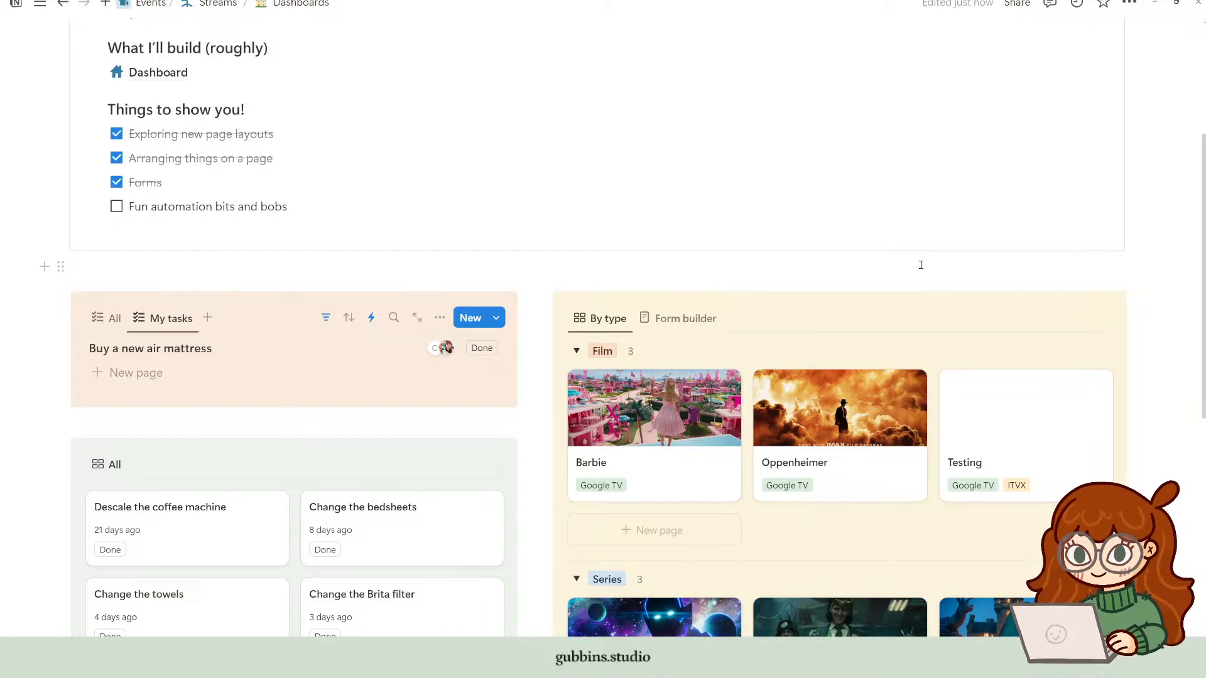
scroll(817, 389, "down", 1)
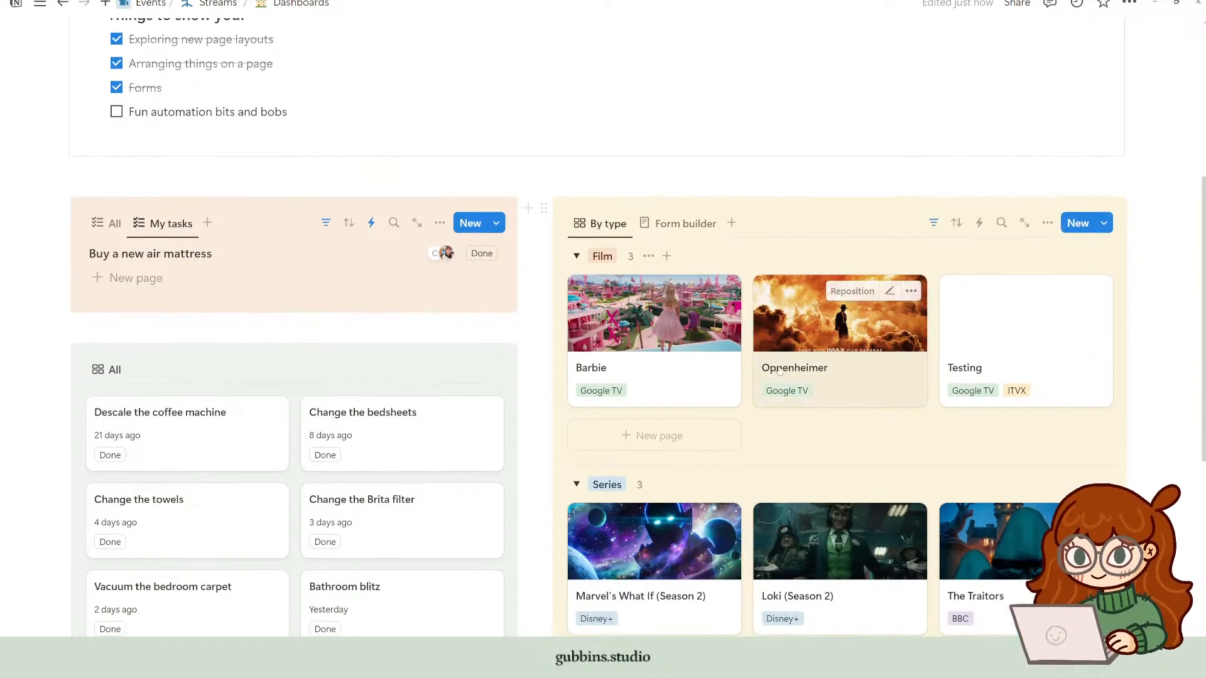
Step: Open the Barbie page's layout for editing and add a section named "Rating" to the property group
left_click(708, 377)
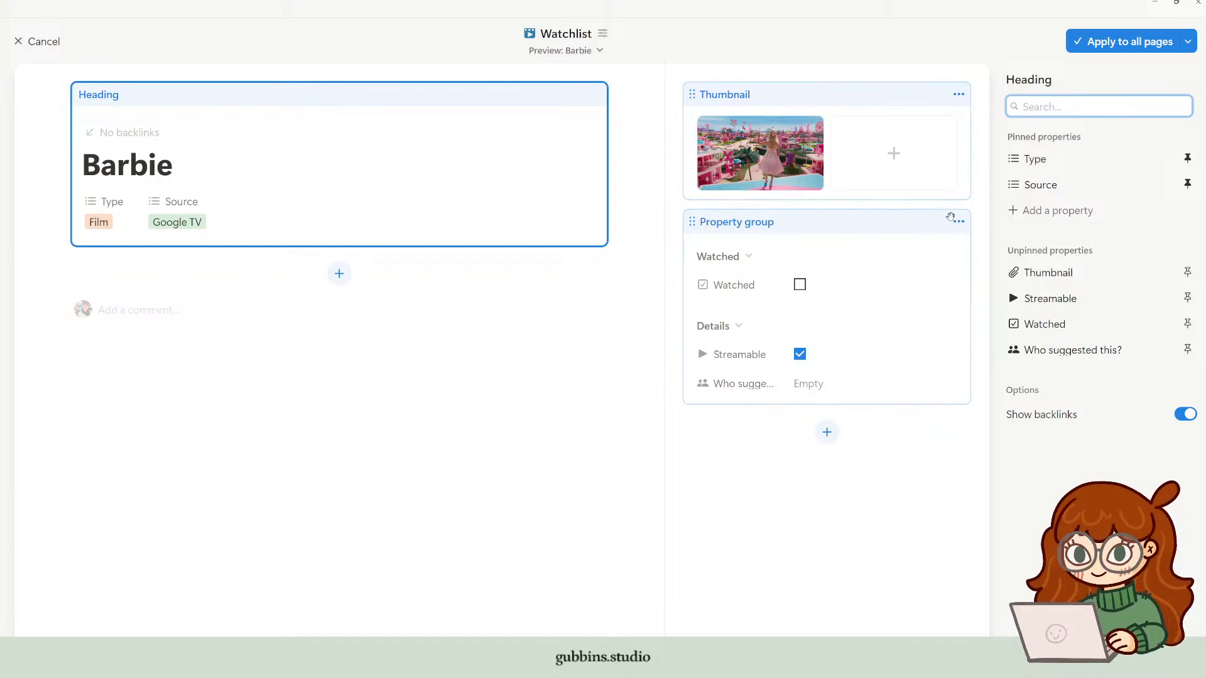
left_click(888, 222)
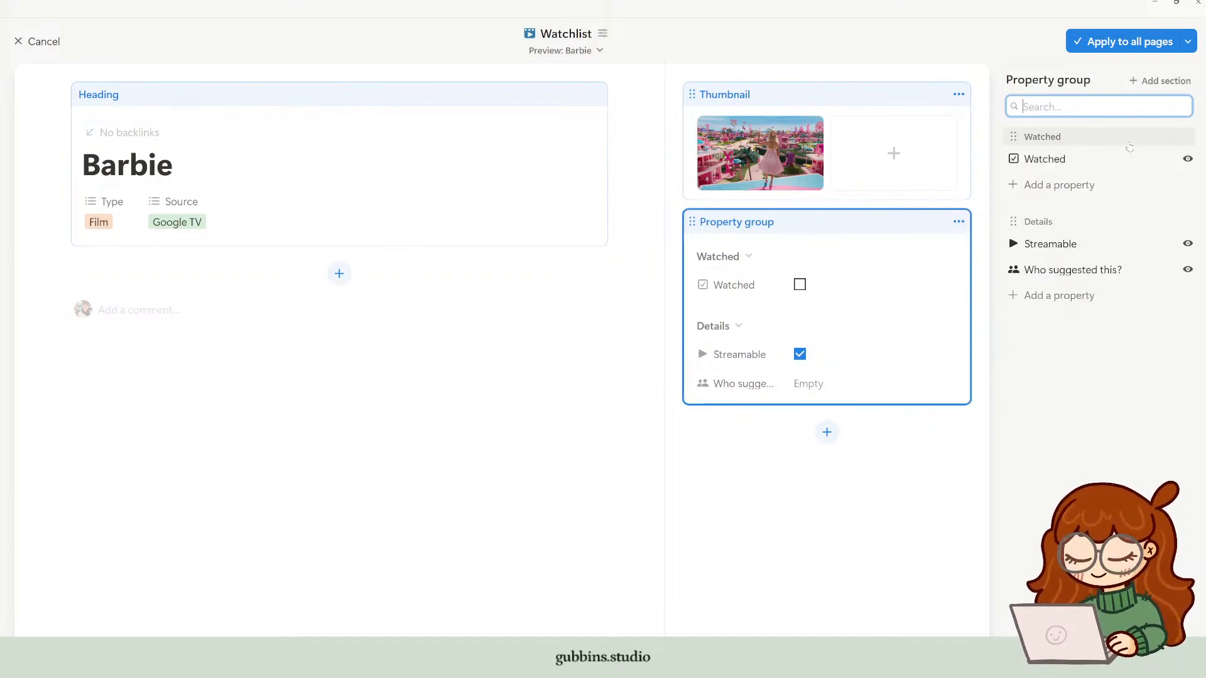
left_click(1159, 80)
type("Rating")
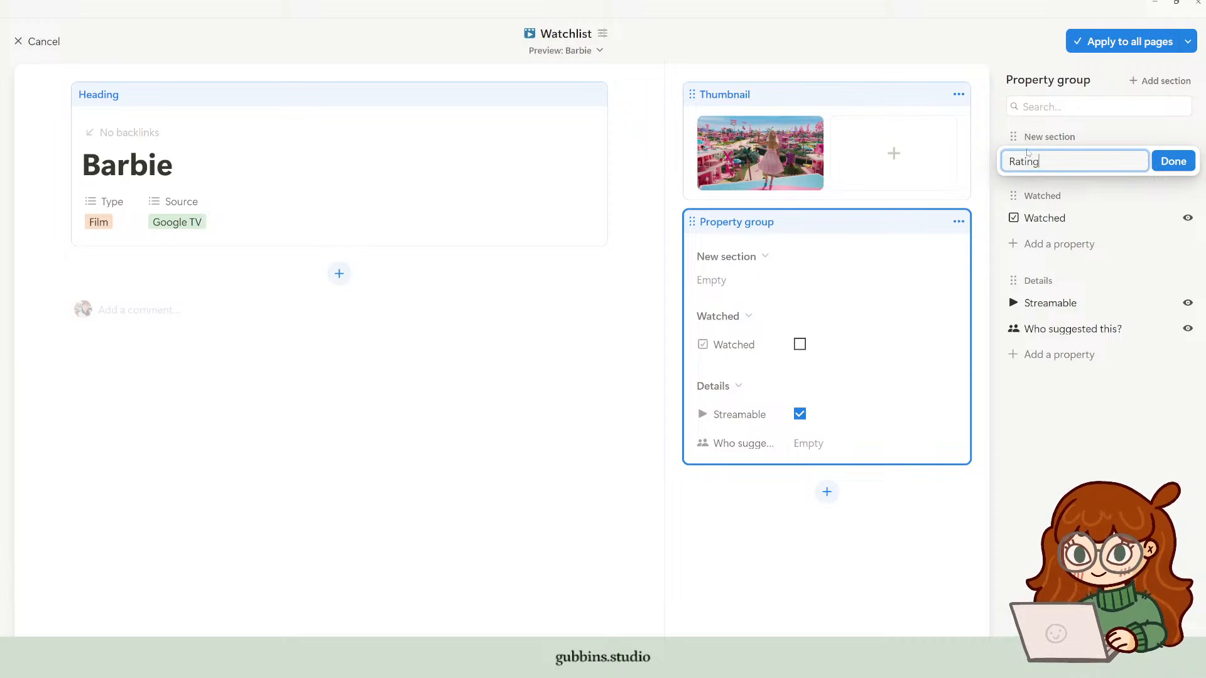
key("Return")
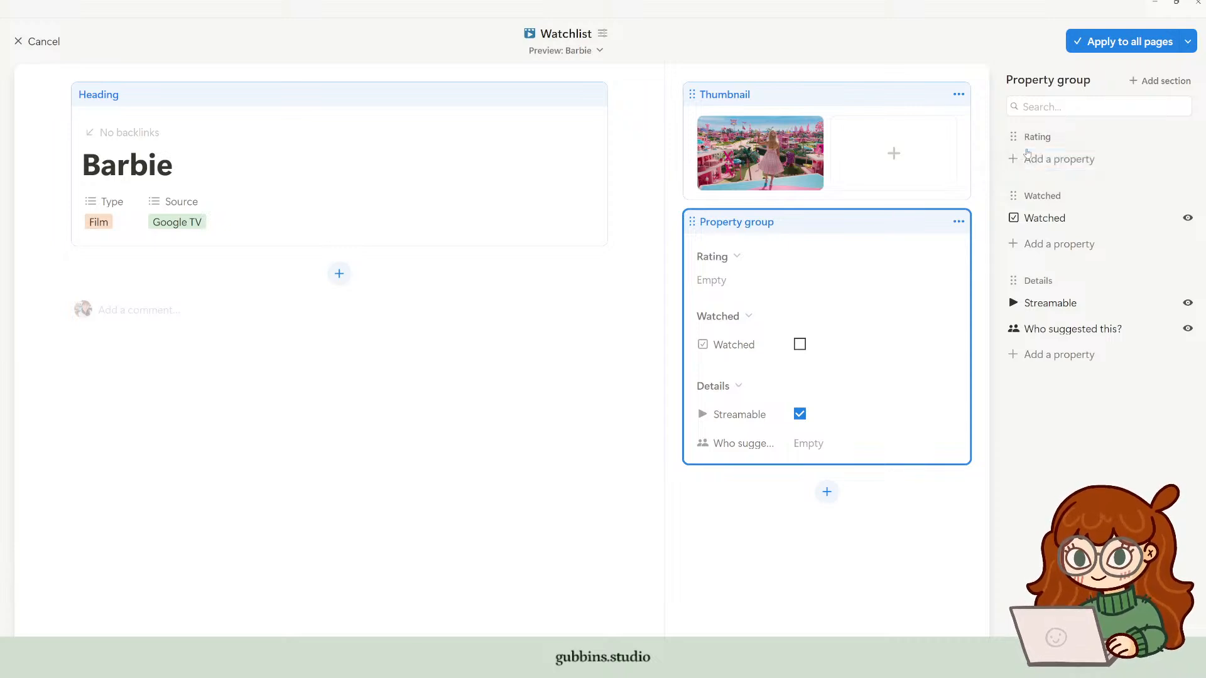
Step: Search the new-property options for a Button type to place in the Rating section
left_click(1030, 158)
scroll(1086, 411, "down", 2)
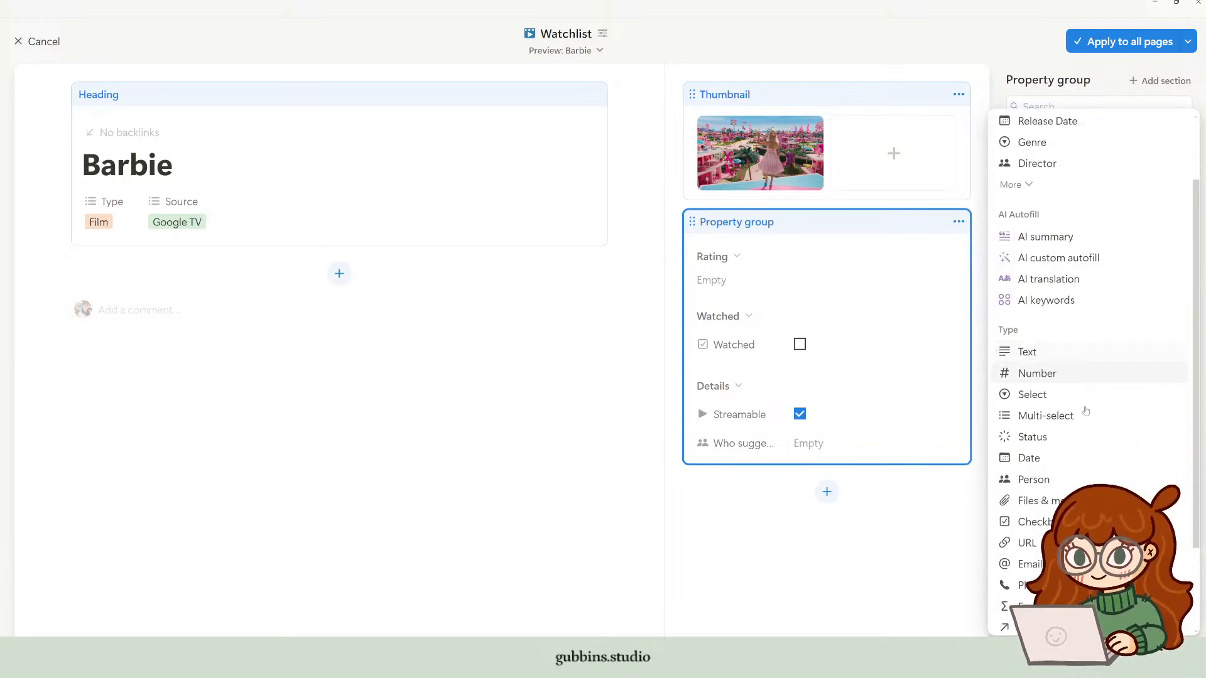
scroll(1086, 411, "down", 3)
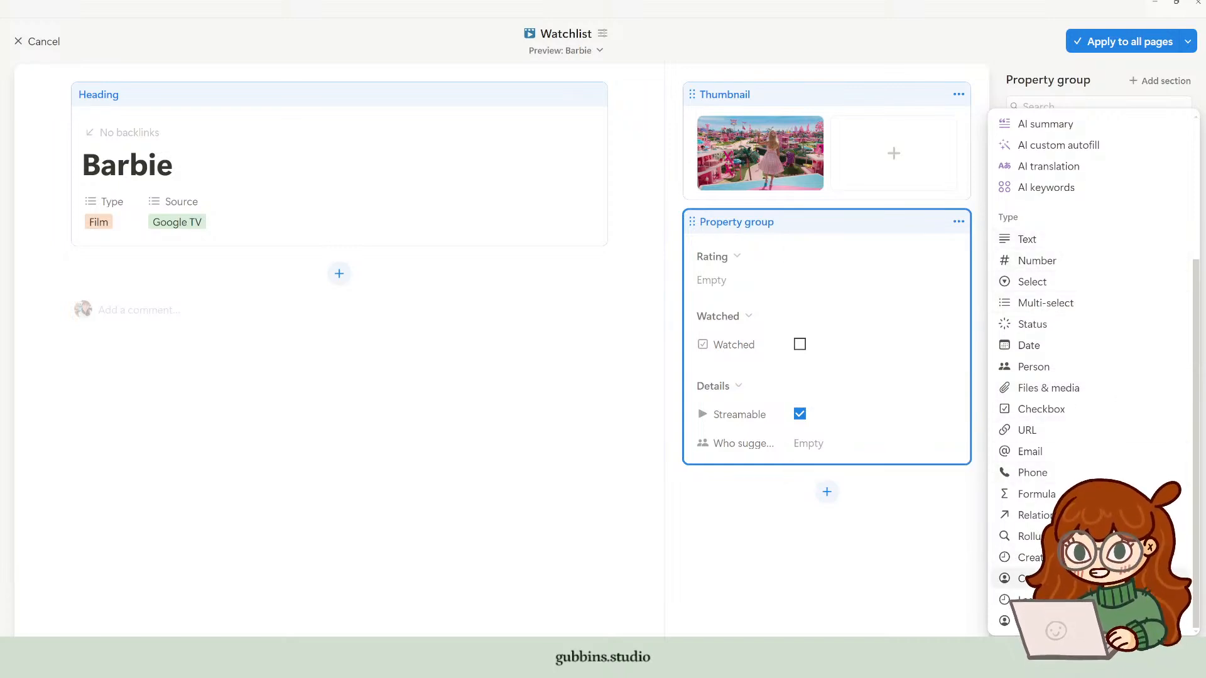
scroll(1072, 272, "up", 3)
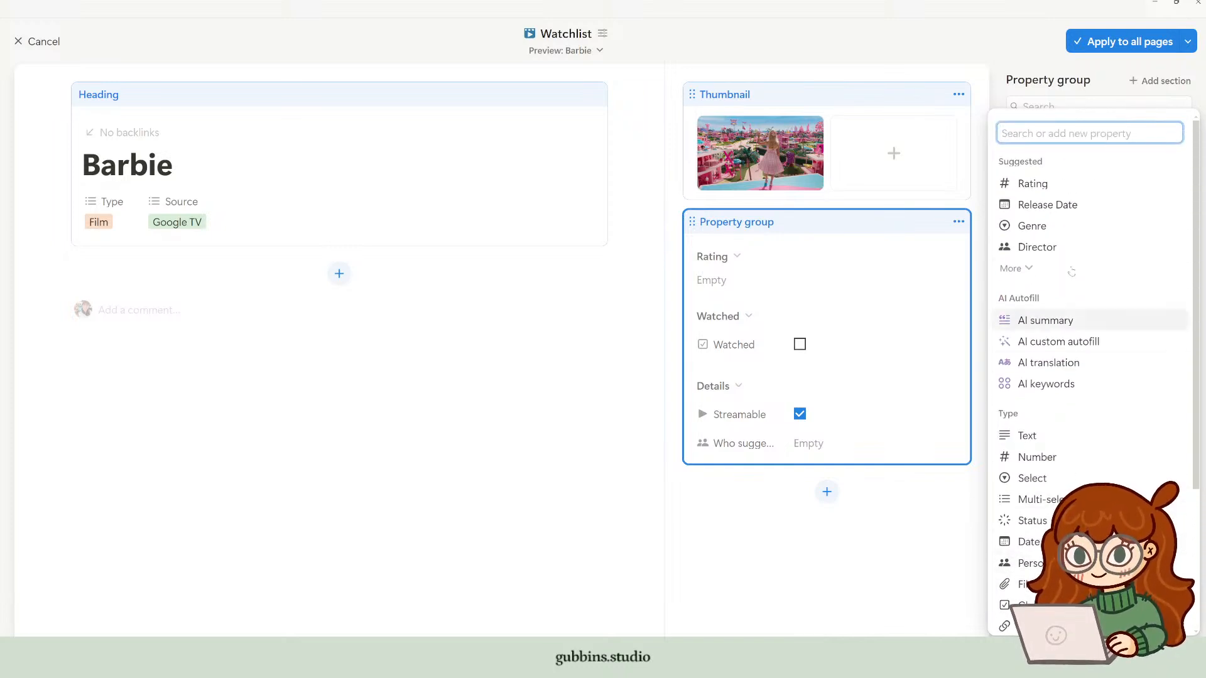
scroll(1068, 352, "down", 3)
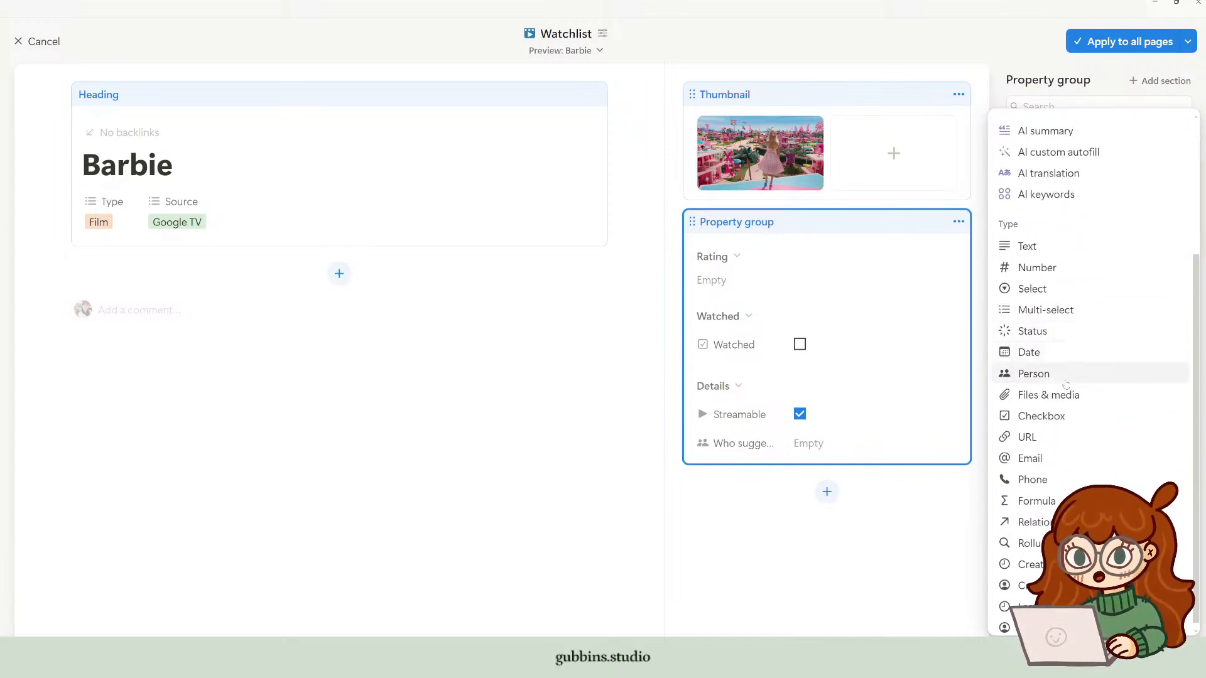
scroll(1068, 603, "down", 1)
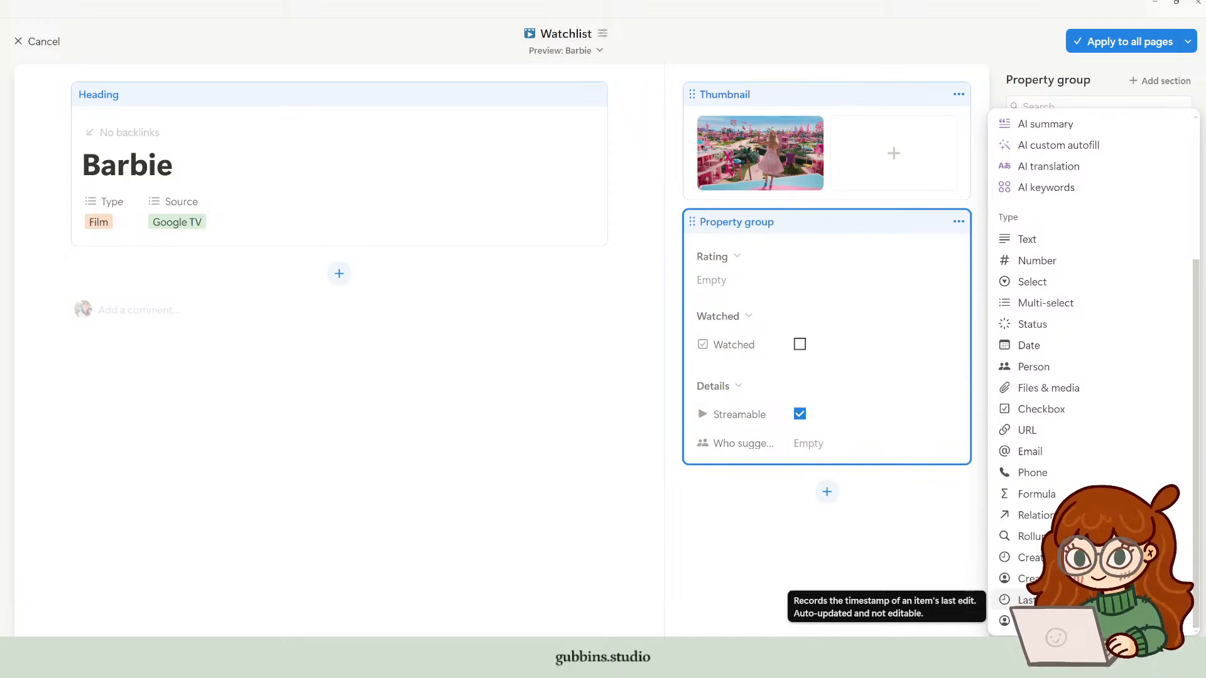
scroll(1074, 377, "up", 3)
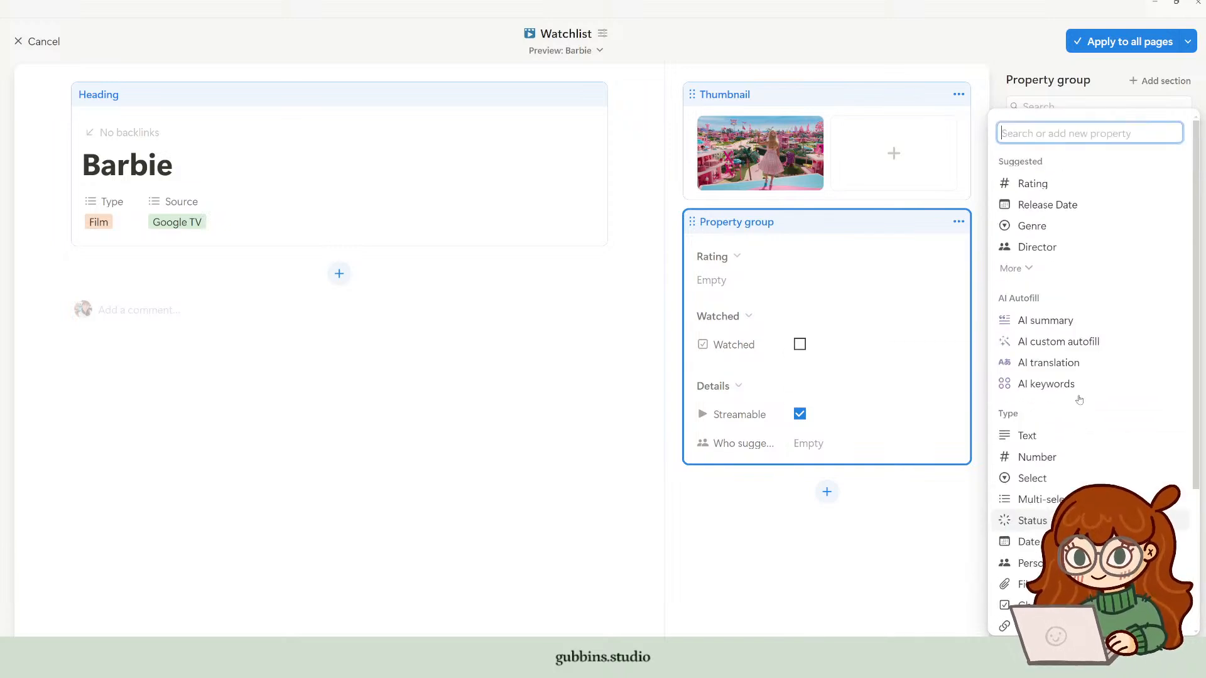
type("ton")
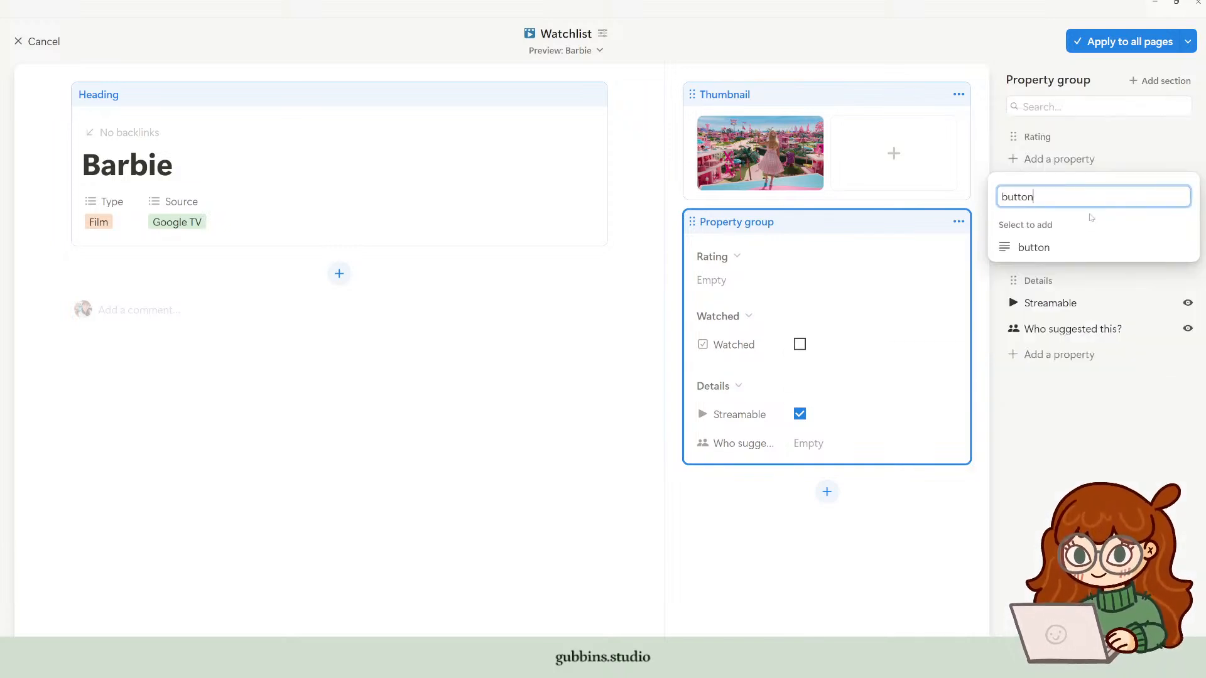
key("ctrl+a")
left_click(1091, 304)
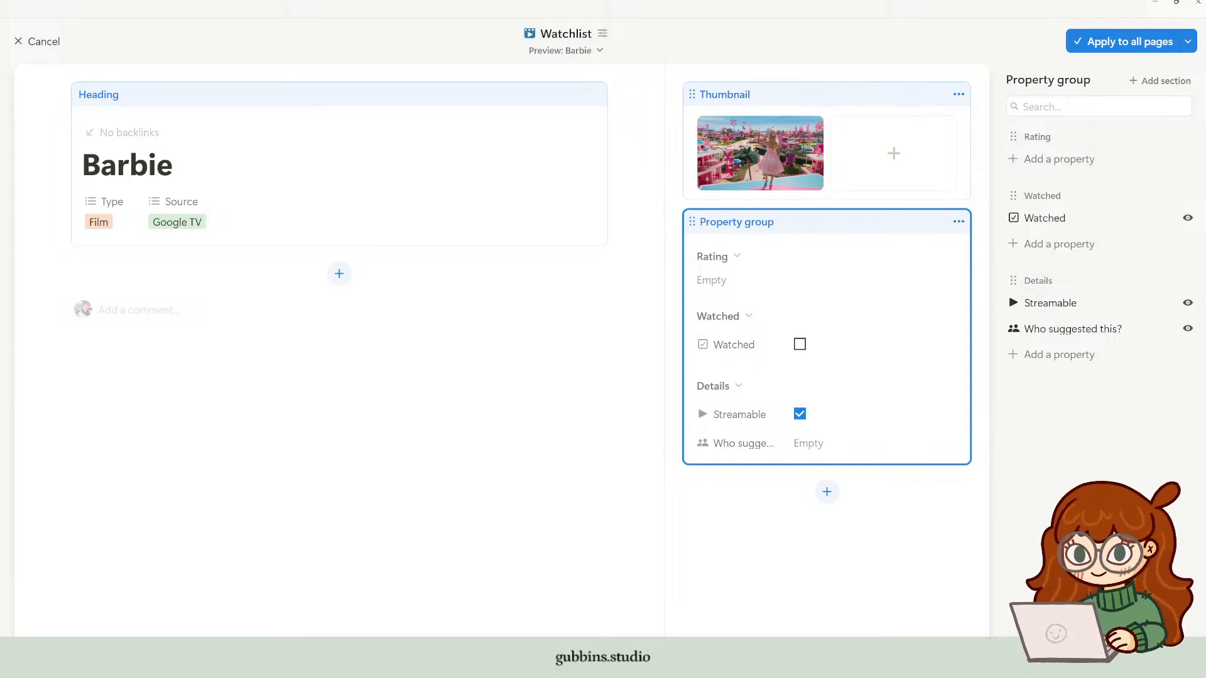
Step: Leave the layout editor and discard all layout changes made to the Barbie page
left_click(494, 426)
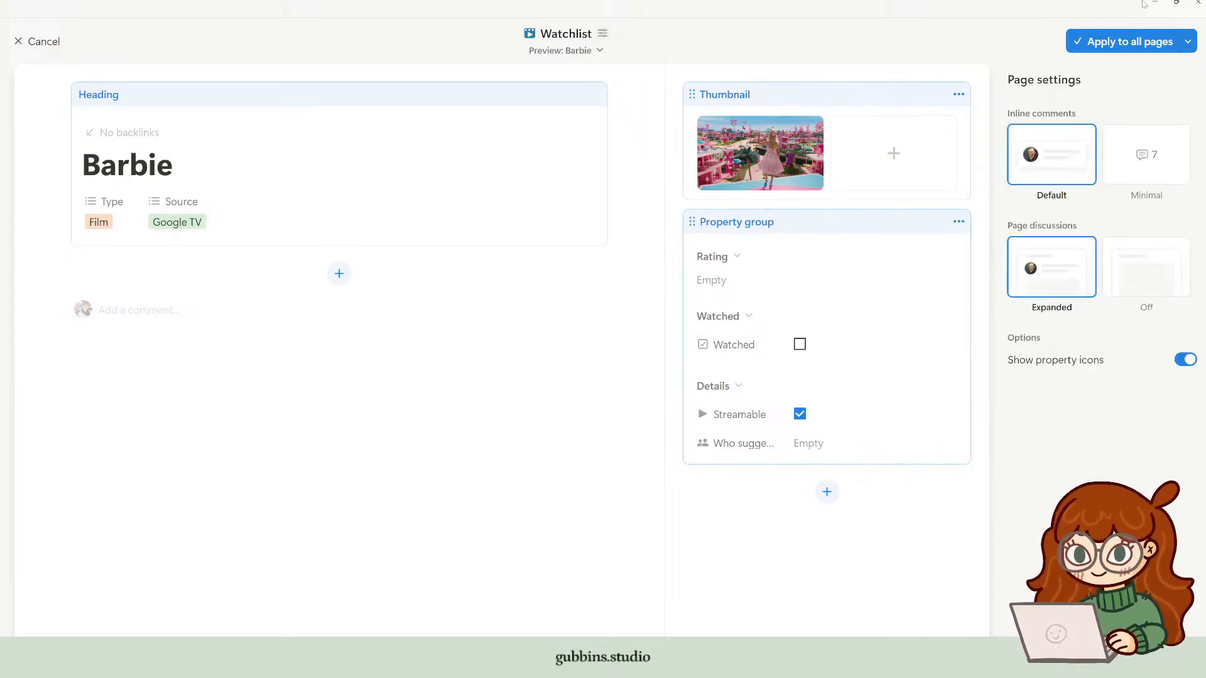
left_click(39, 42)
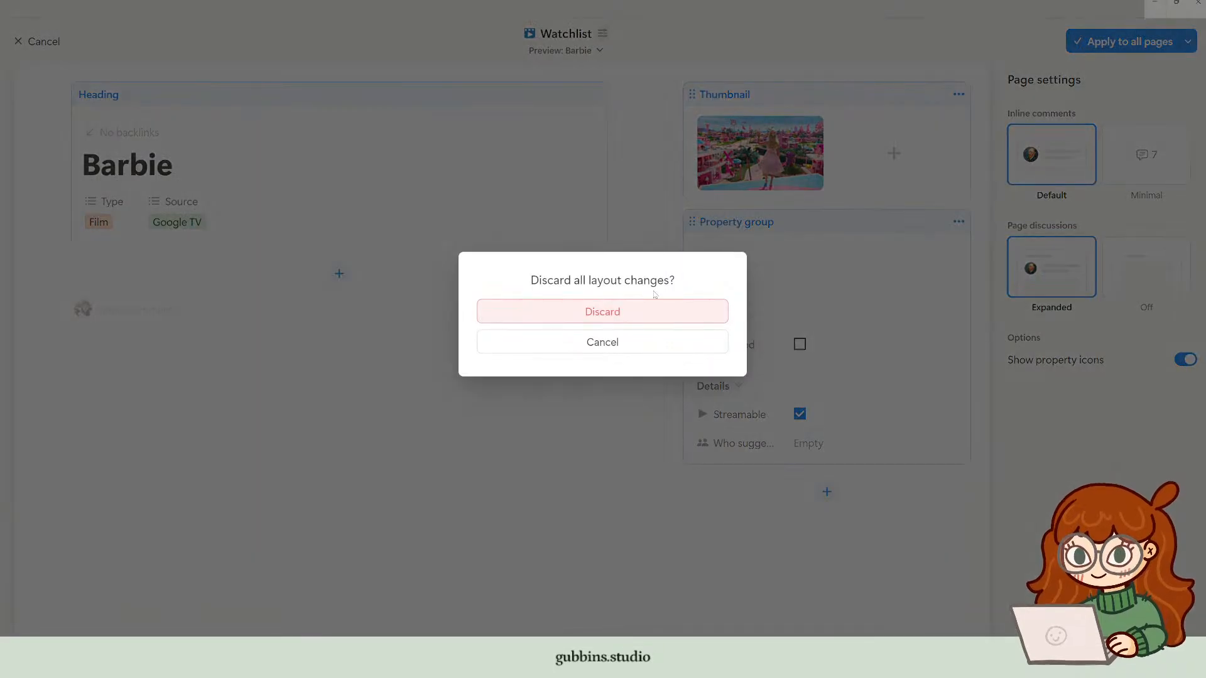
left_click(651, 317)
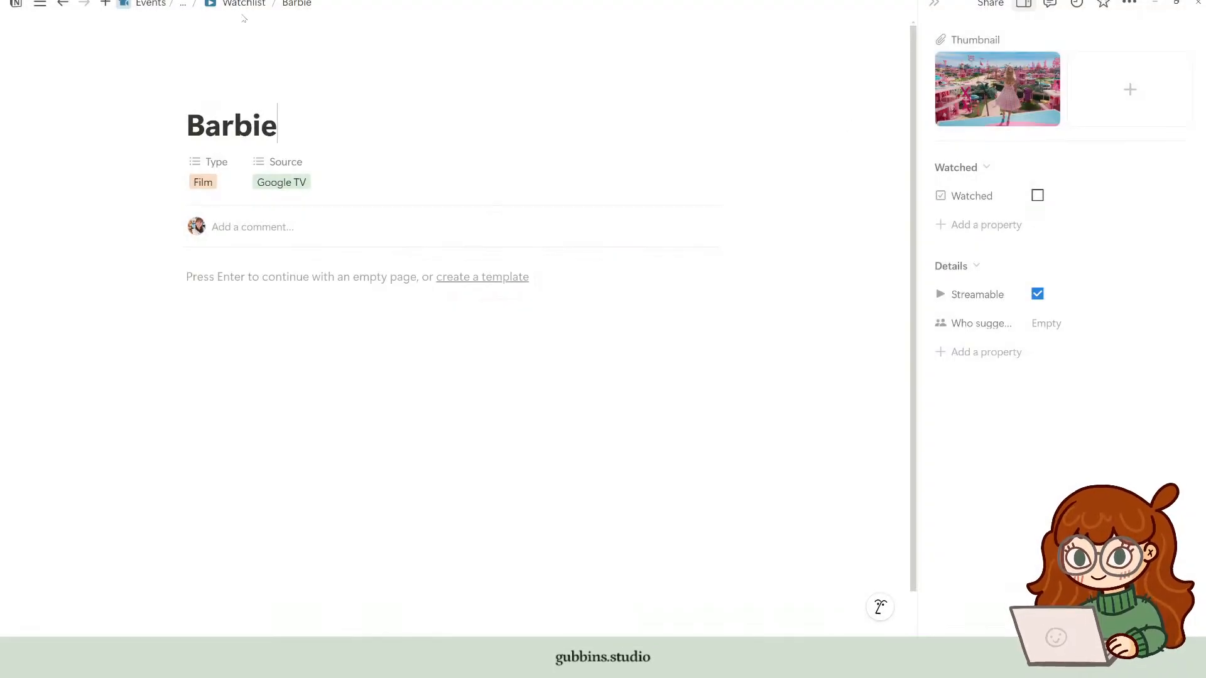
Step: Open the full-page Watchlist database from the Dashboards page and add a Table view to it
left_click(183, 4)
left_click(179, 46)
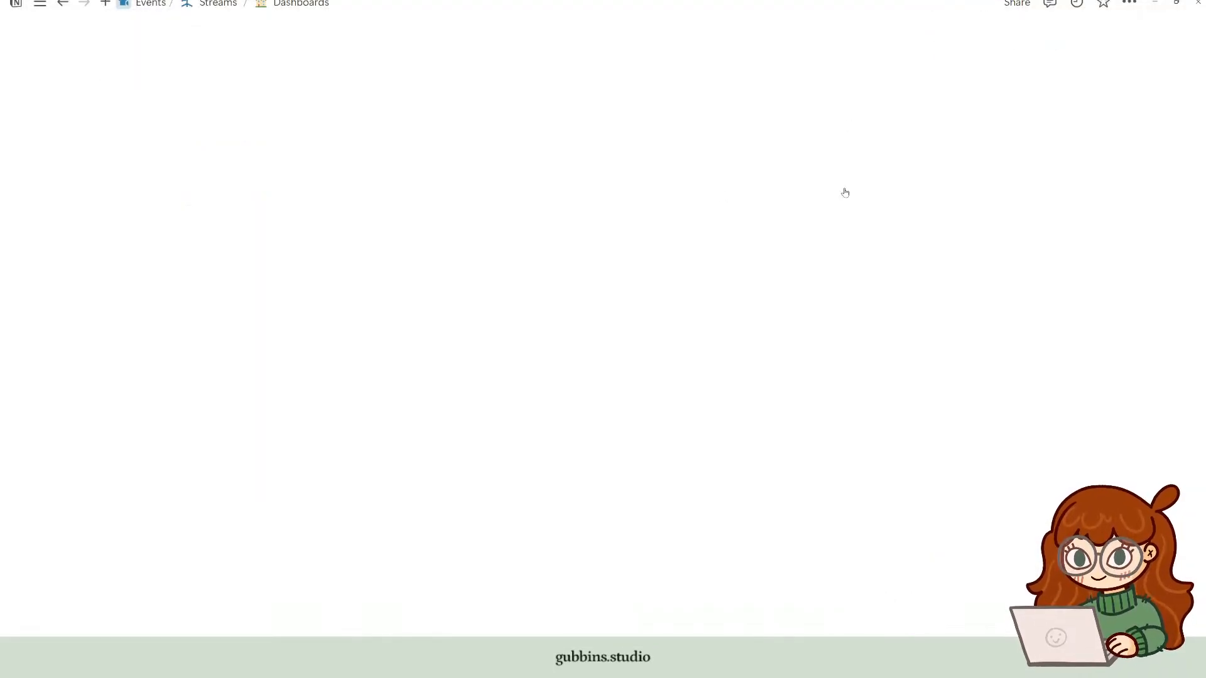
scroll(858, 194, "down", 5)
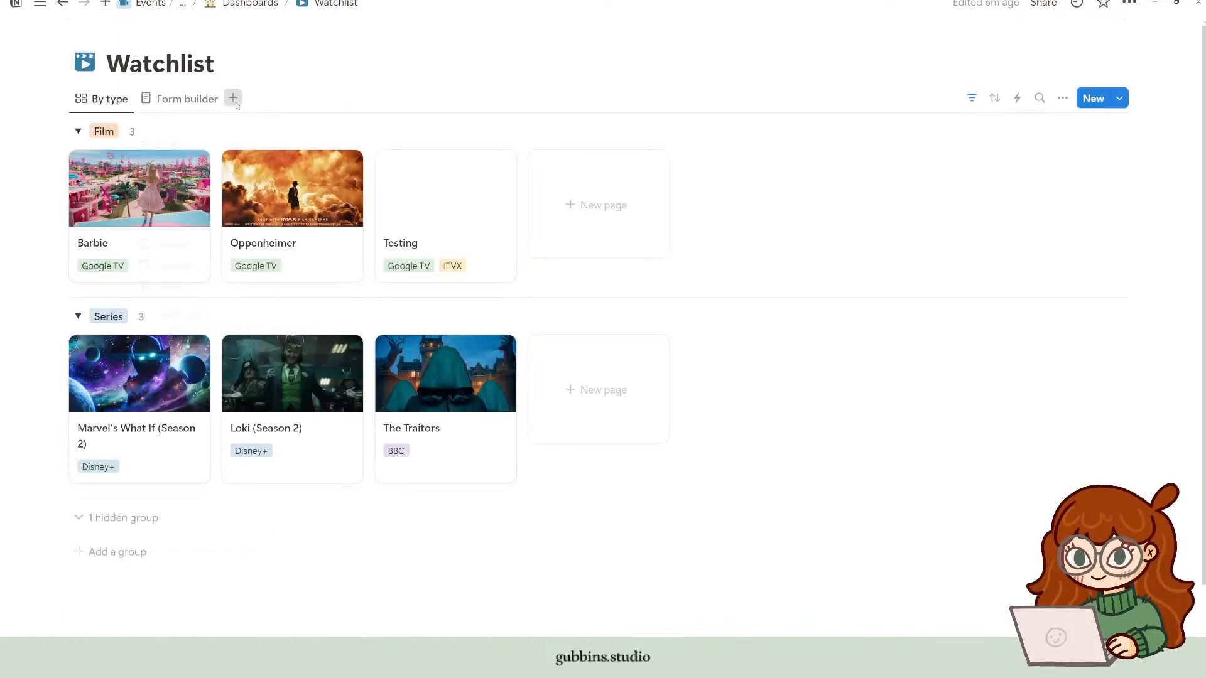
left_click(233, 98)
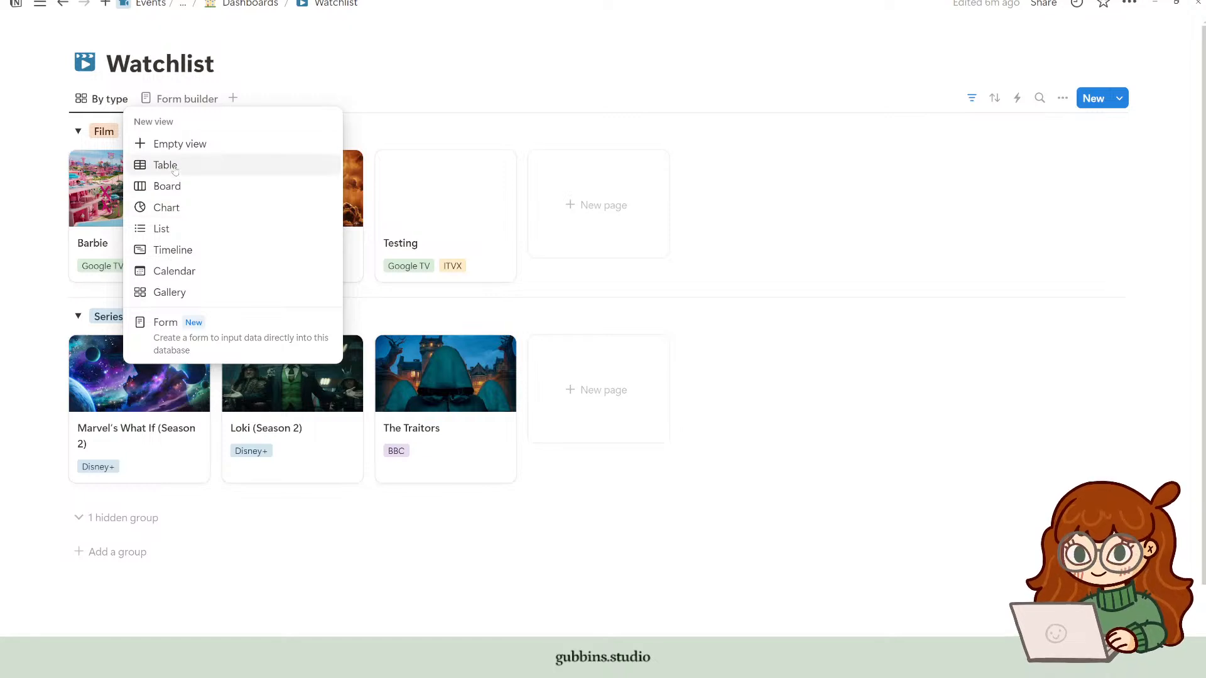
key("Return")
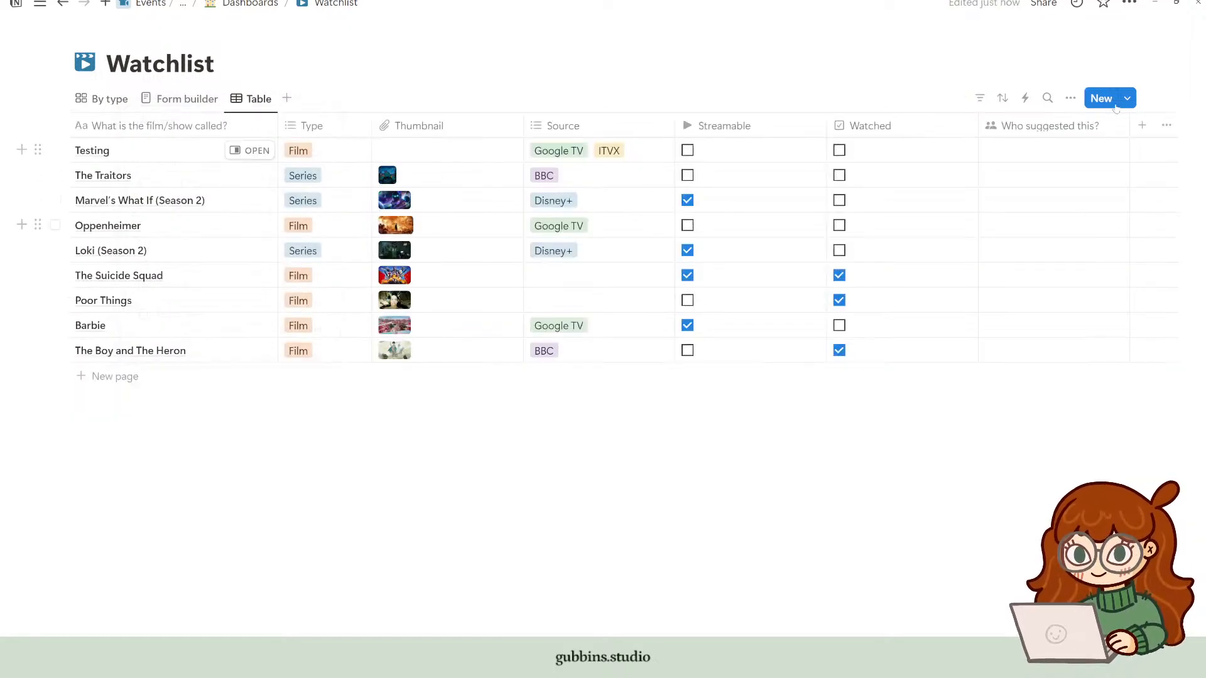
Step: Add a Button property named "Rating okay" to the Watchlist table
left_click(1142, 123)
scroll(1011, 314, "down", 3)
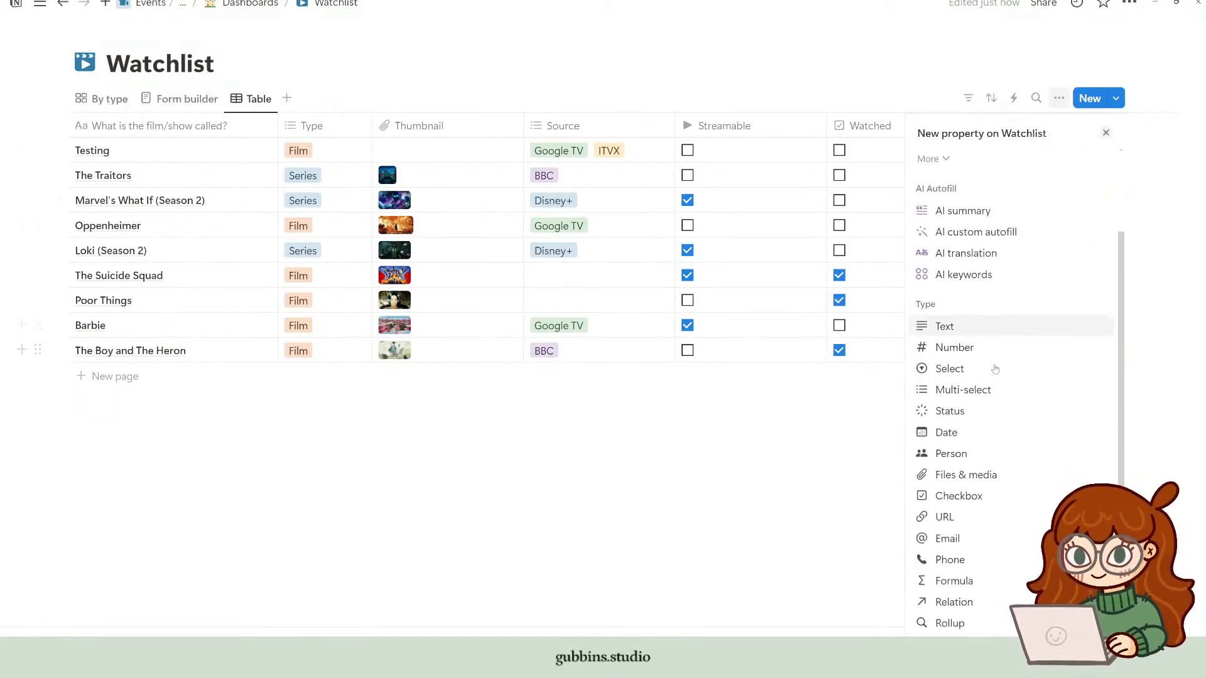
scroll(1011, 363, "down", 3)
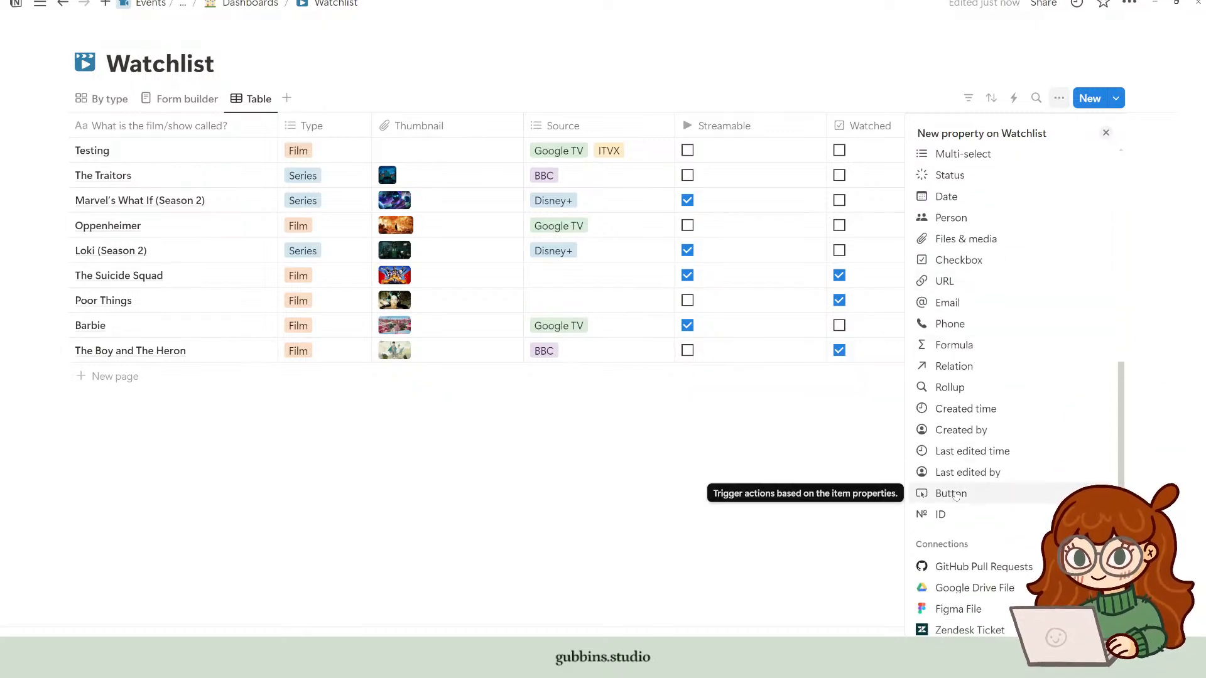
left_click(954, 492)
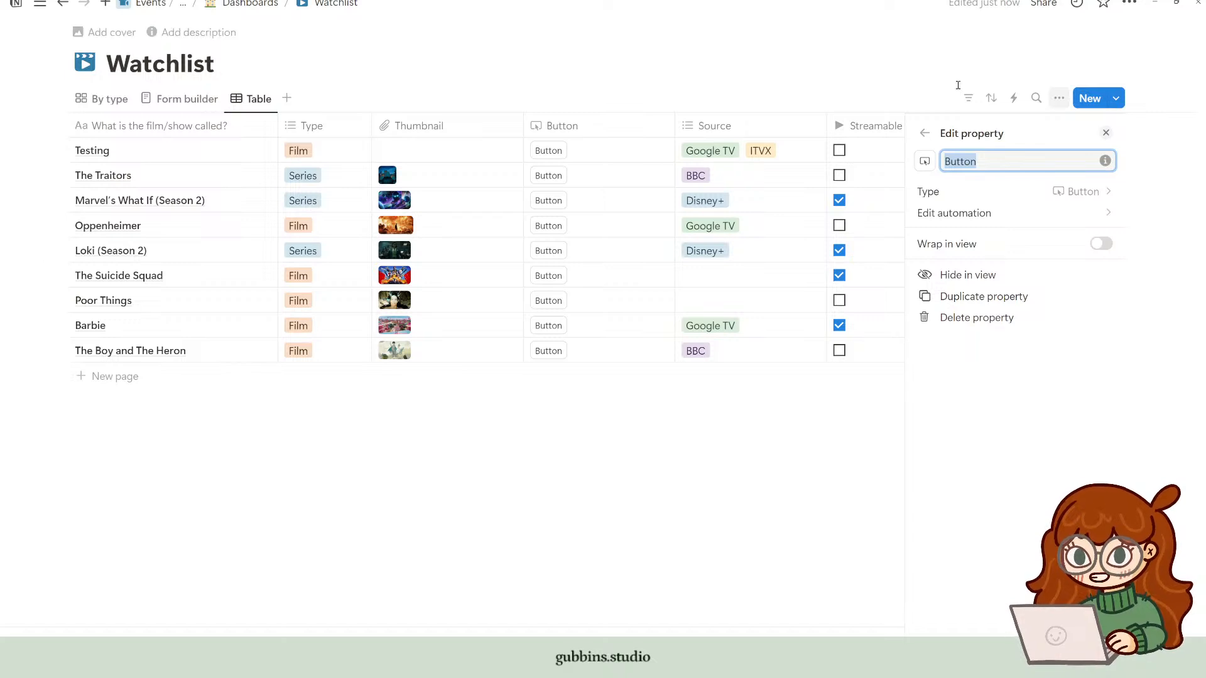
type("Rating")
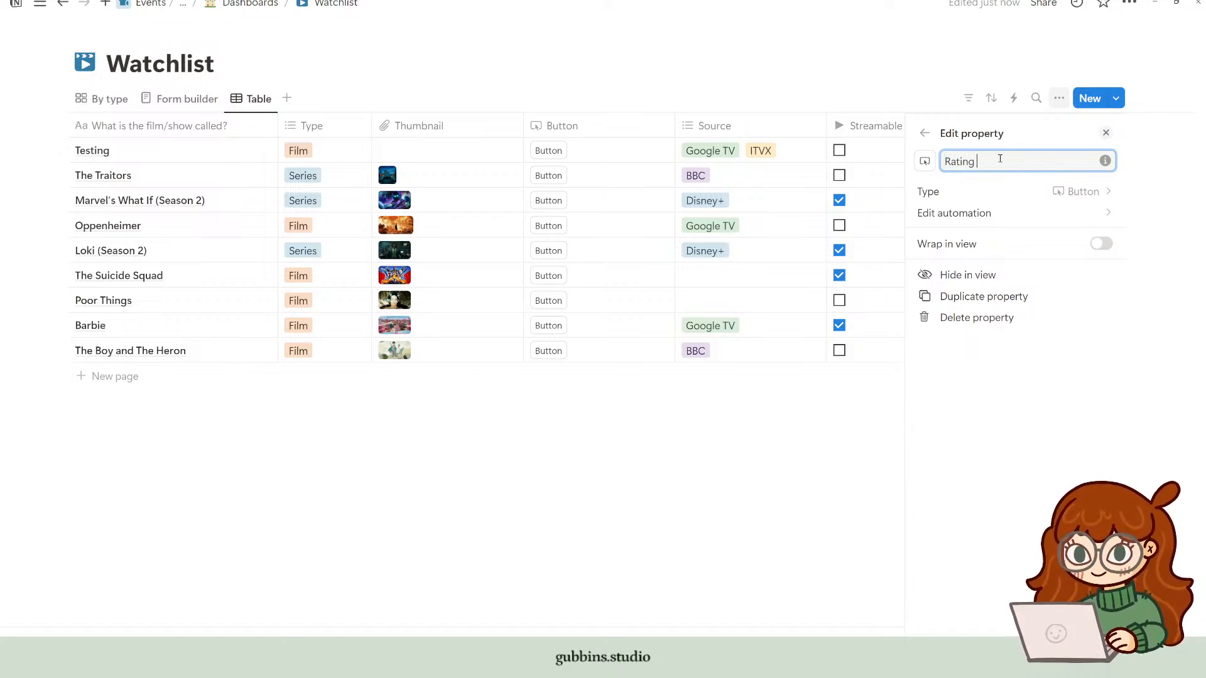
type(" oka")
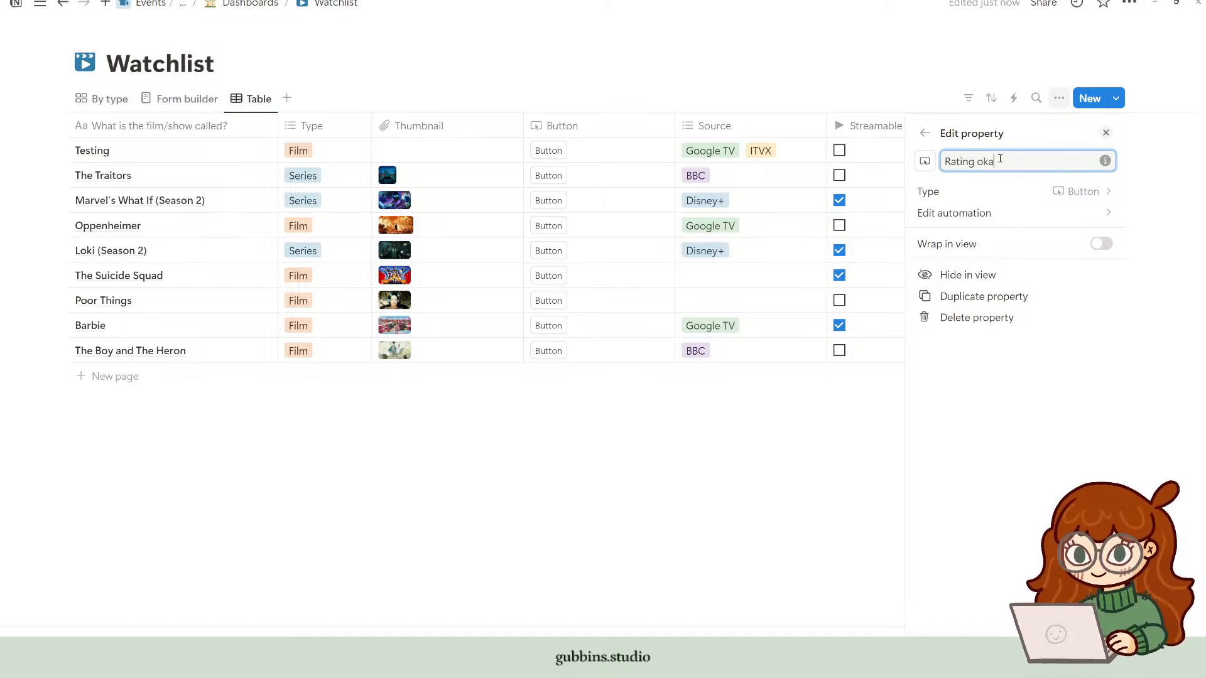
type("y")
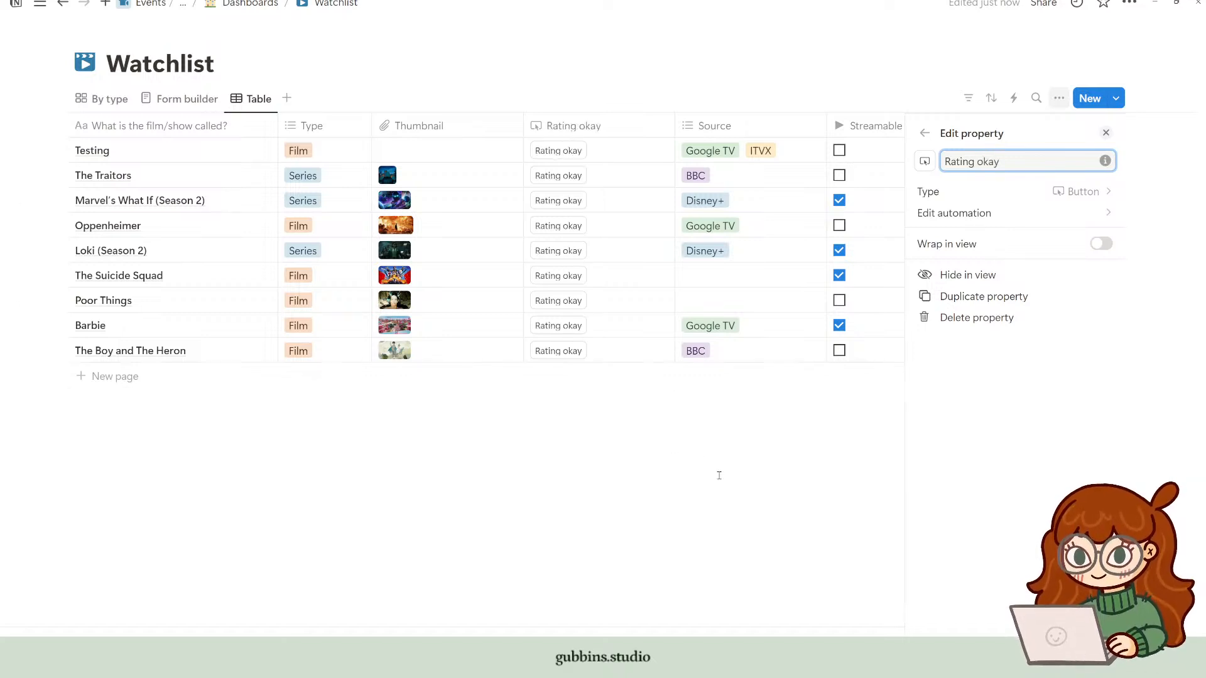
left_click(716, 476)
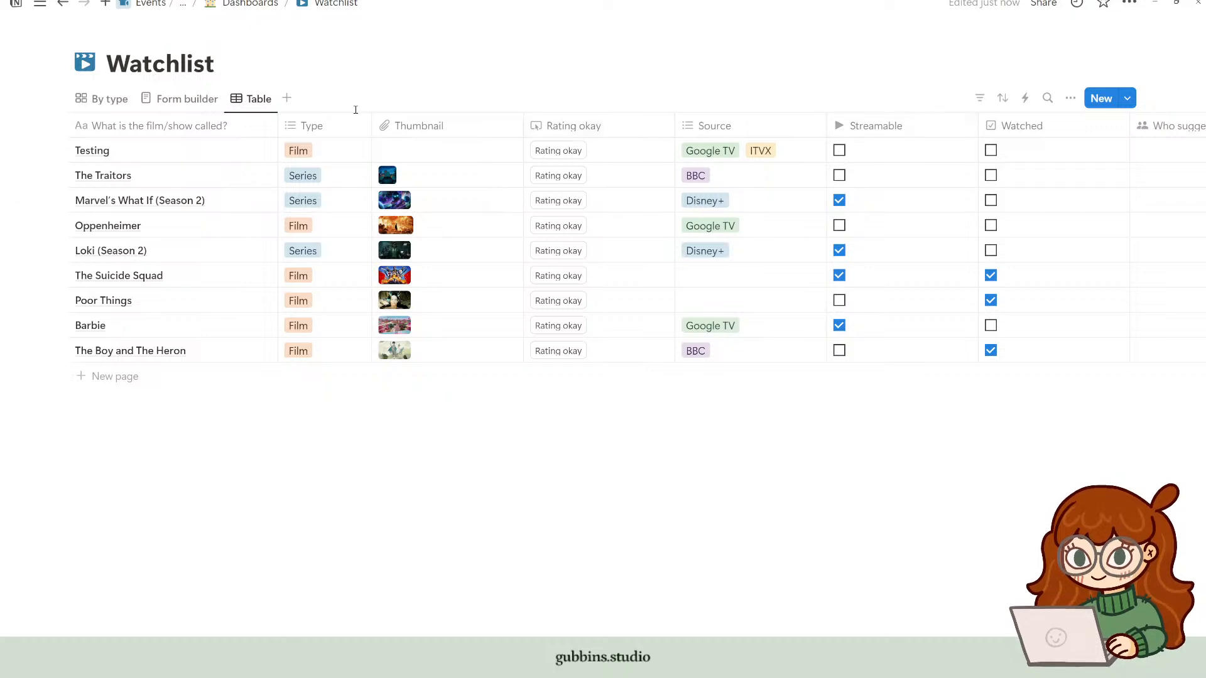
Step: Hide every property in the table except the title and "Rating okay", and narrow the "Rating okay" column
left_click(1071, 98)
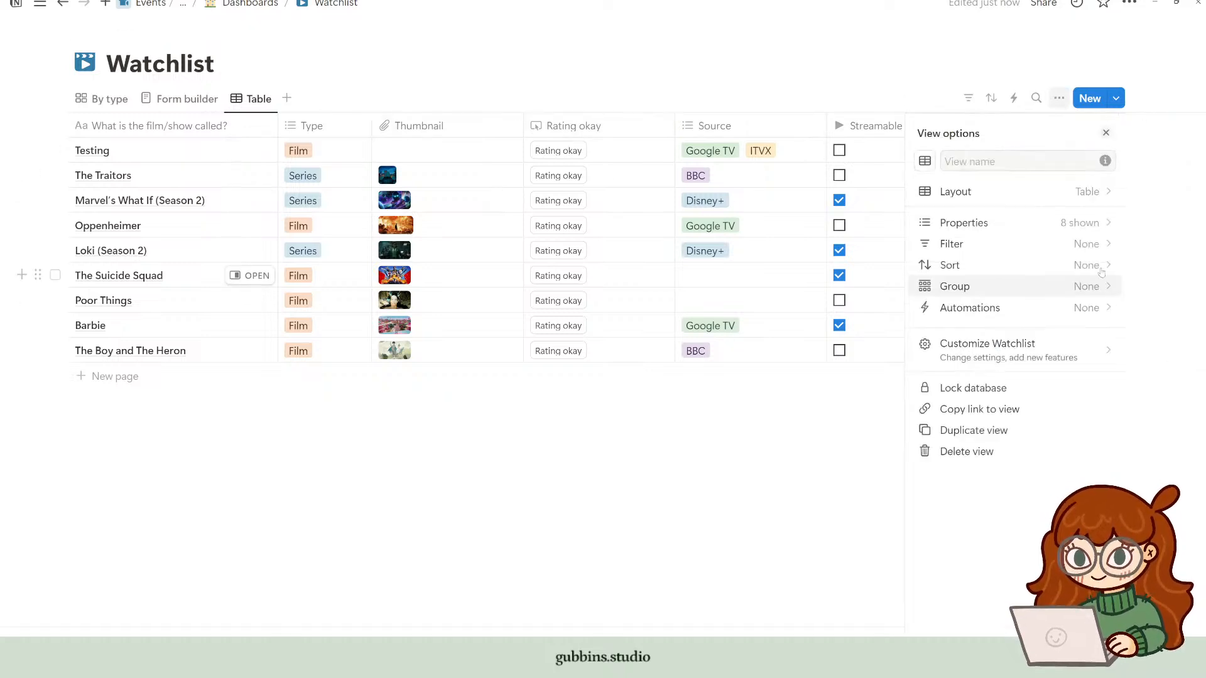
left_click(1093, 224)
left_click(1096, 192)
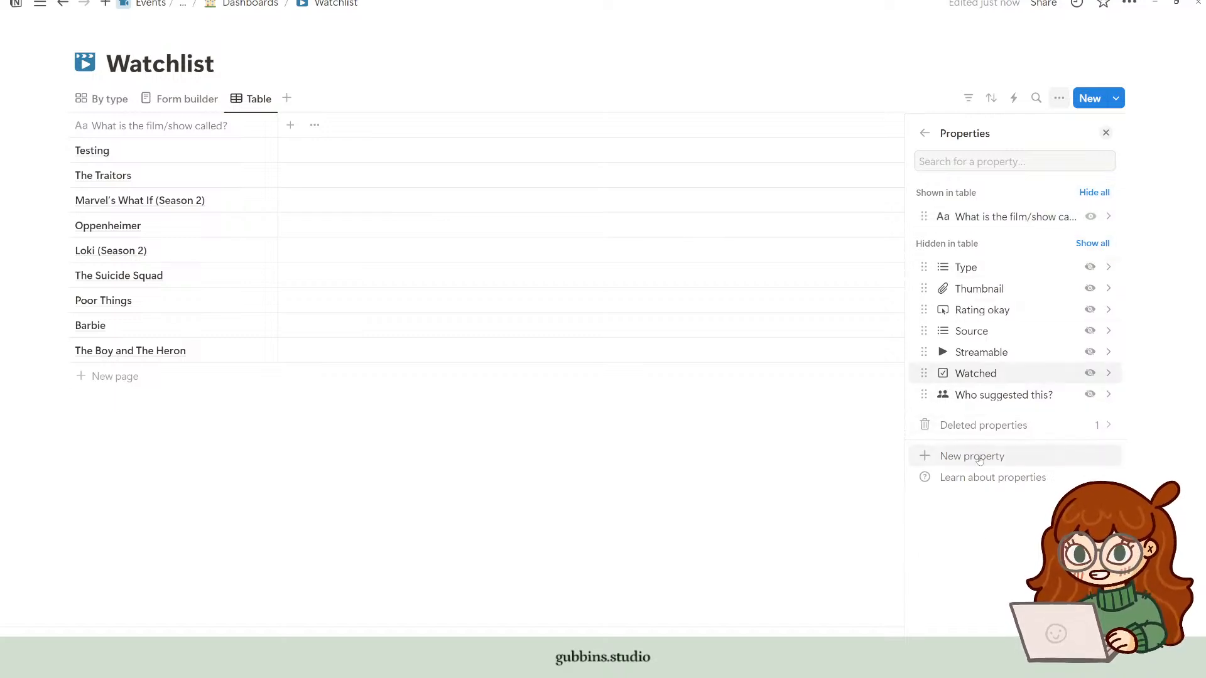
left_click(627, 483)
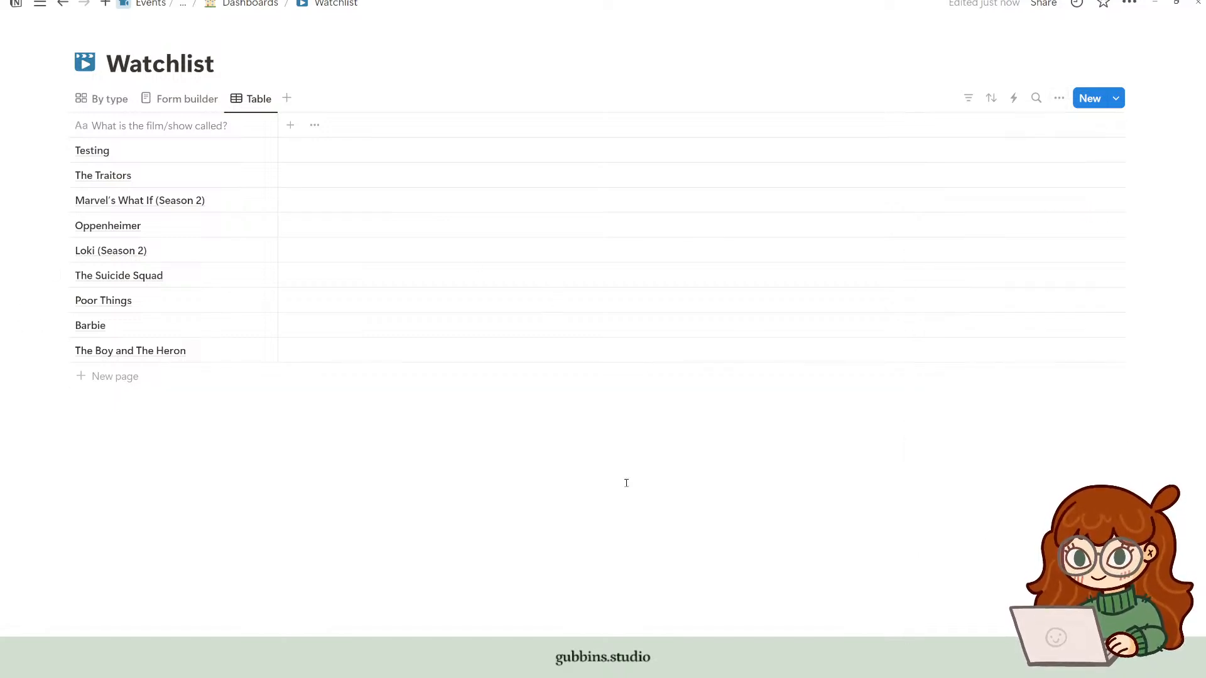
left_click(1070, 98)
left_click(1064, 225)
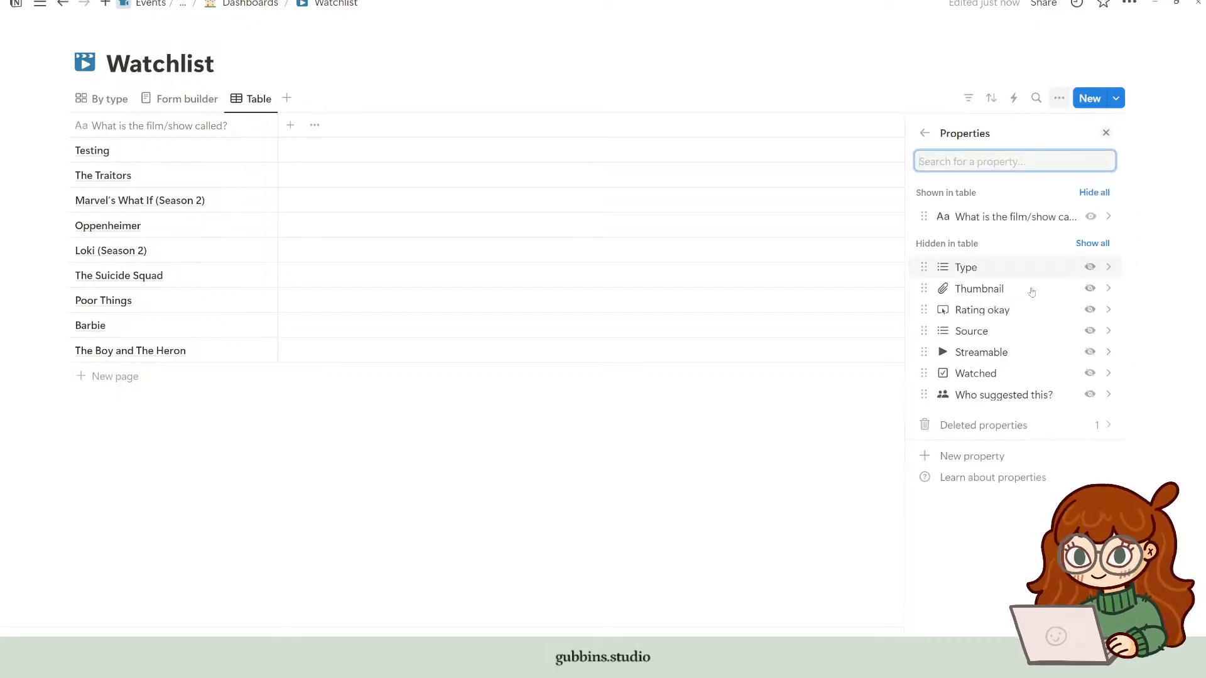
left_click(1091, 309)
left_click(431, 479)
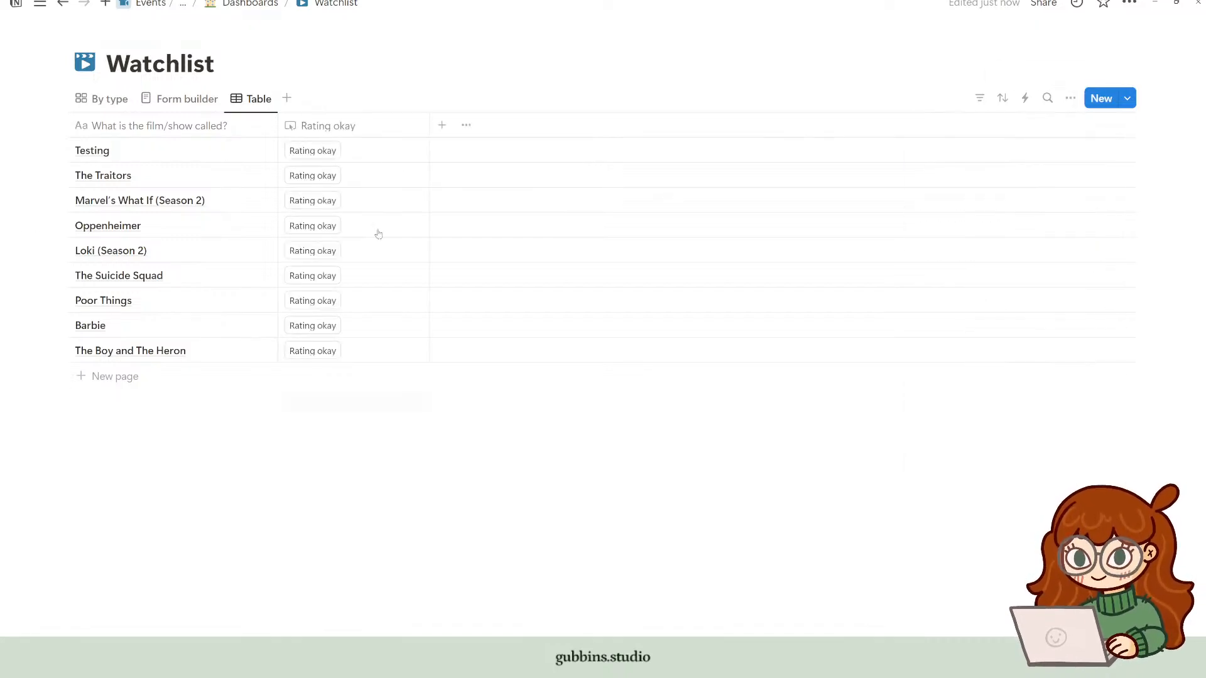
left_click_drag(430, 126, 373, 126)
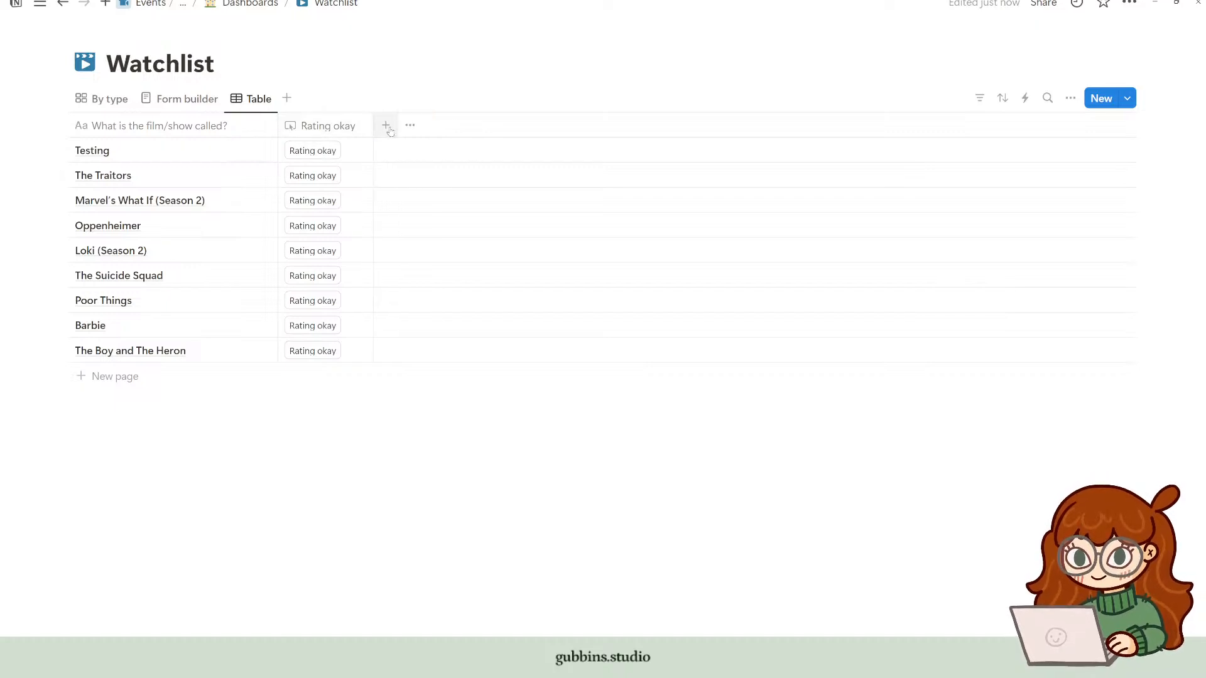
Step: Add a property named "Rating great" to the Watchlist table and change its type to Button
left_click(385, 126)
type("Rating")
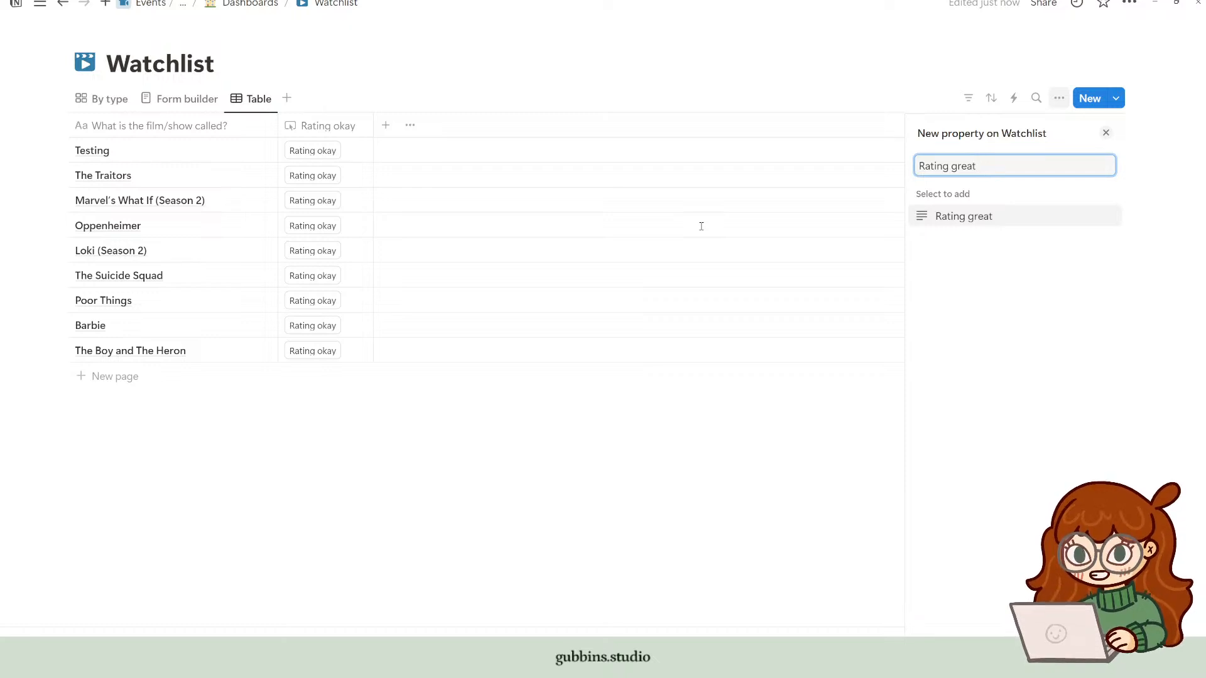
type(" great")
key("Return")
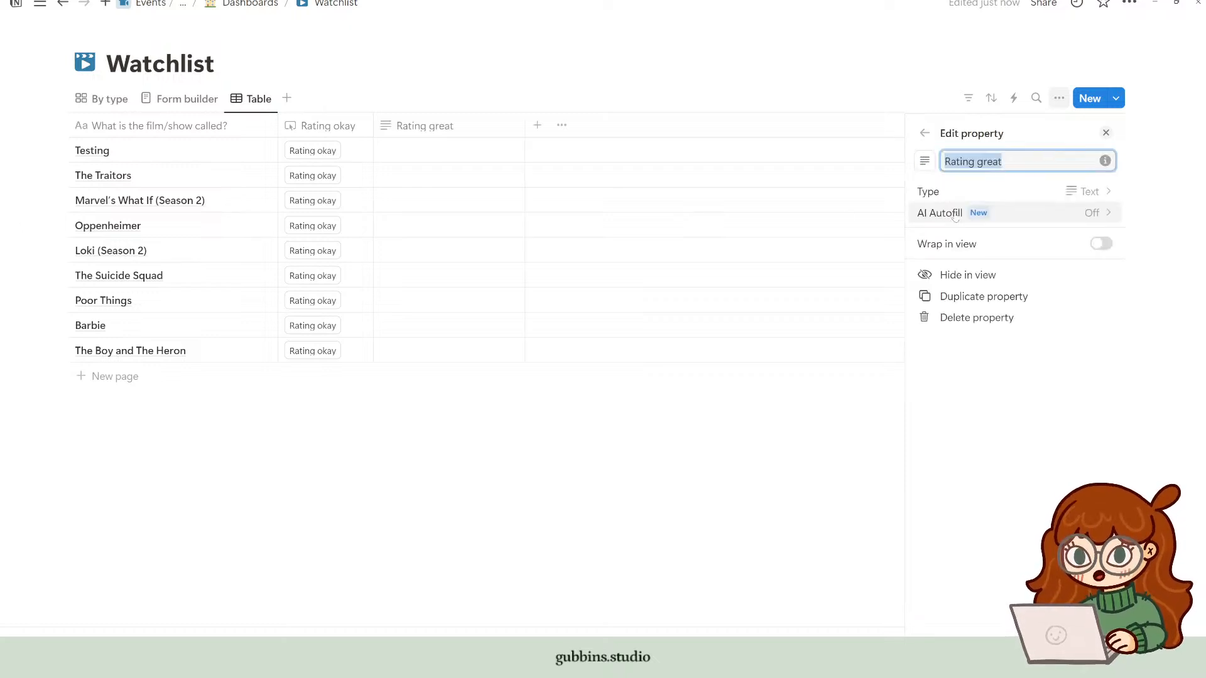
left_click(1096, 195)
scroll(999, 462, "down", 2)
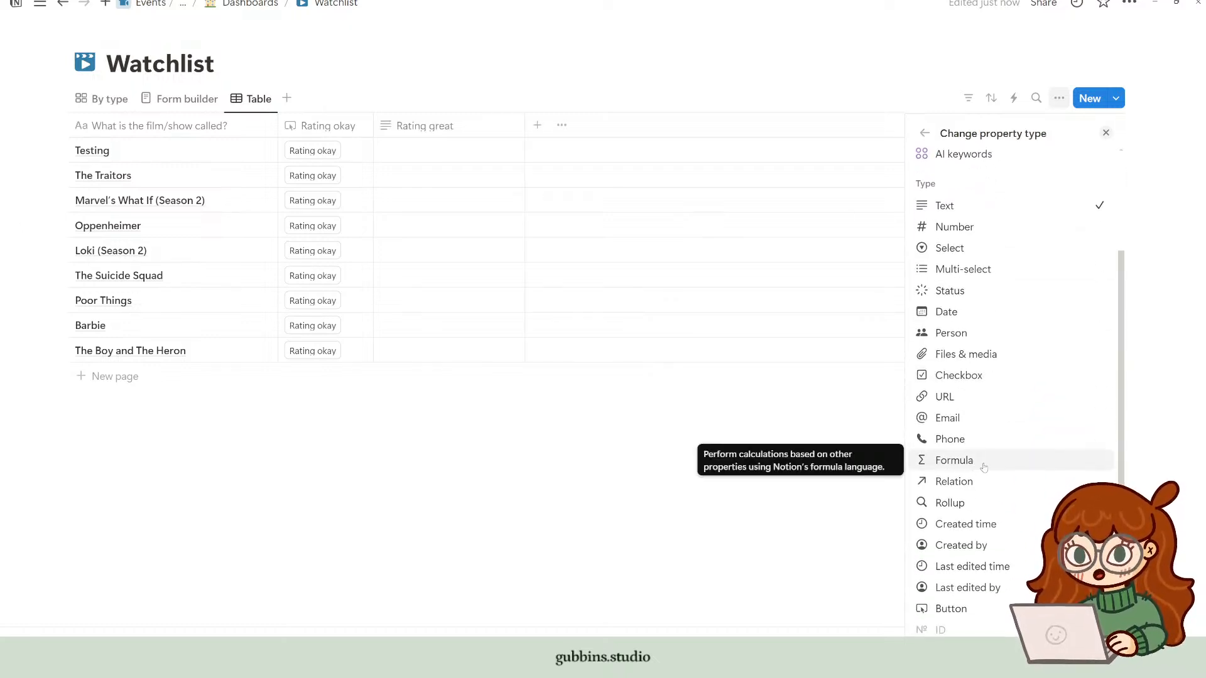
left_click(961, 610)
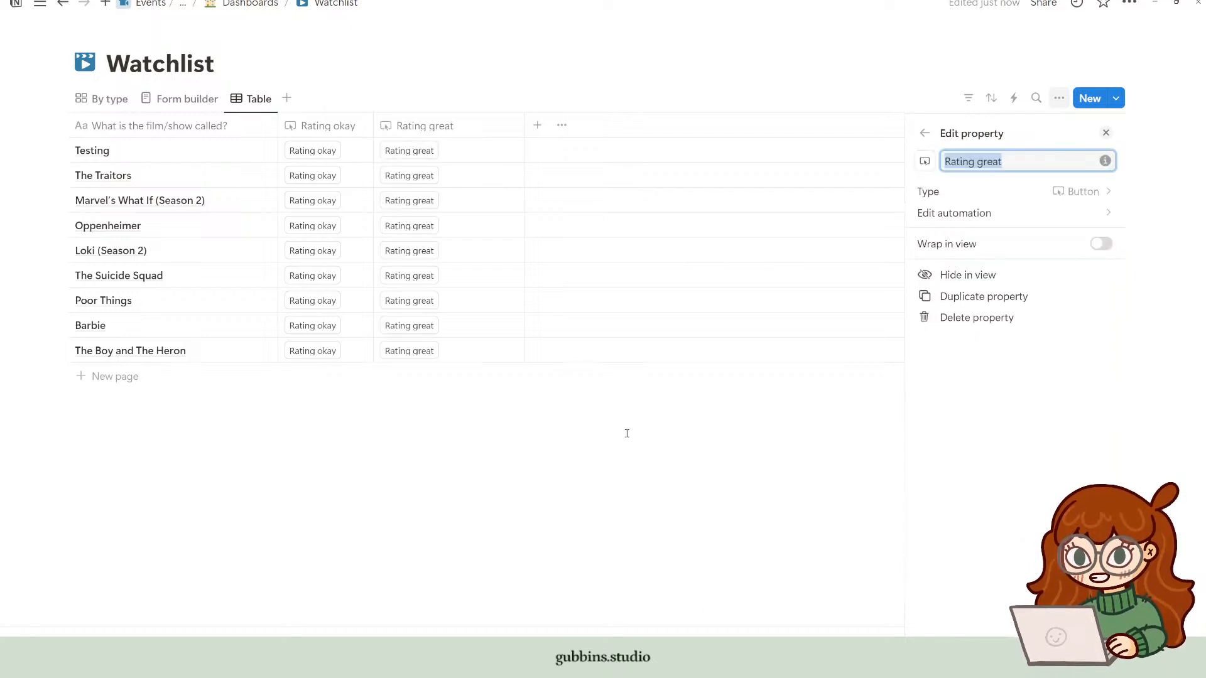
key("Escape")
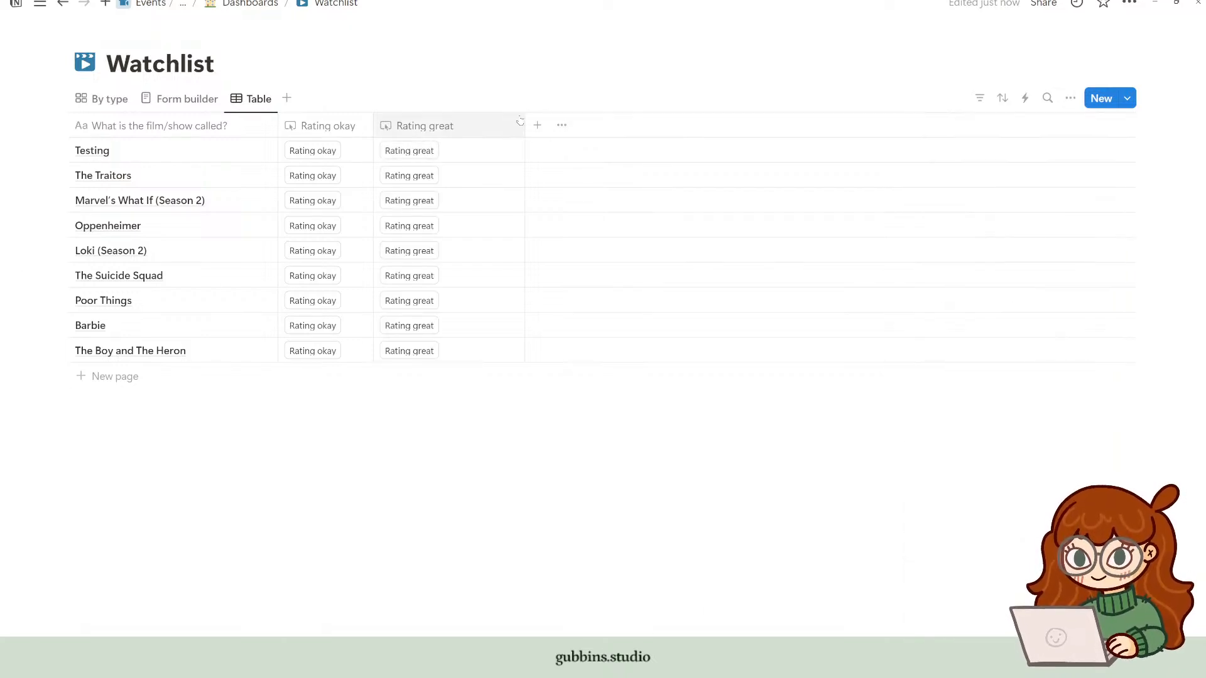
Step: Add a property named "Rating bad" to the Watchlist table and change its type to Button
left_click(538, 129)
type("Rating bad")
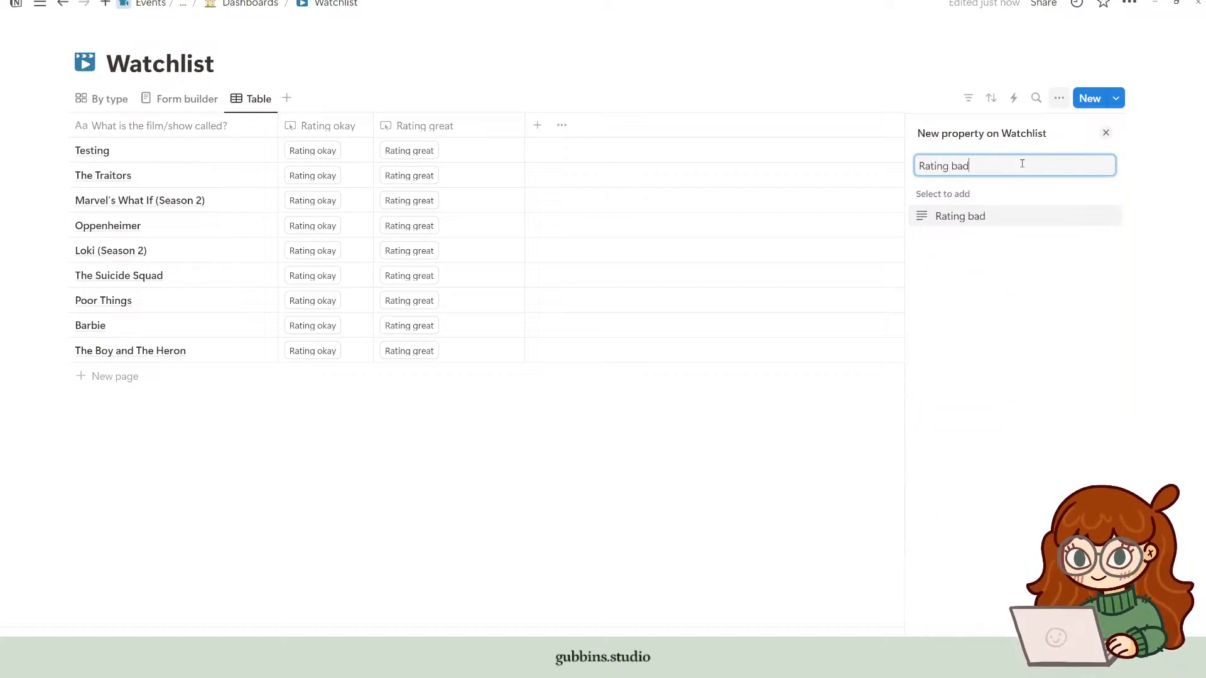
key("Return")
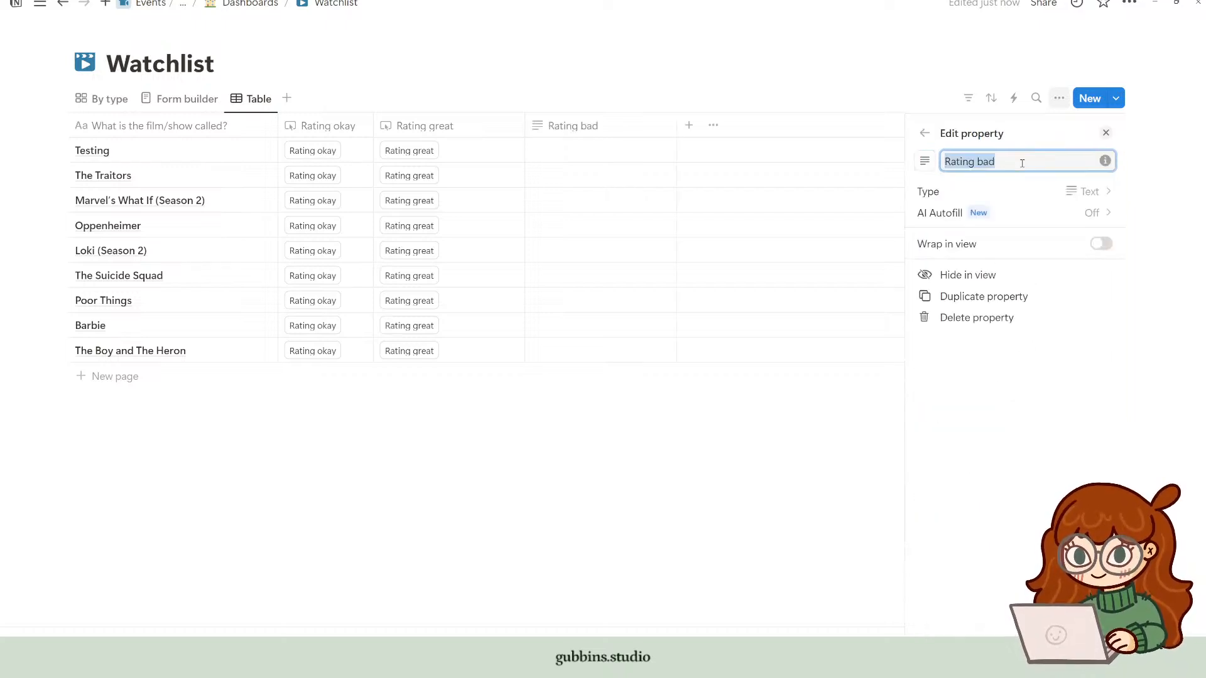
left_click(1090, 192)
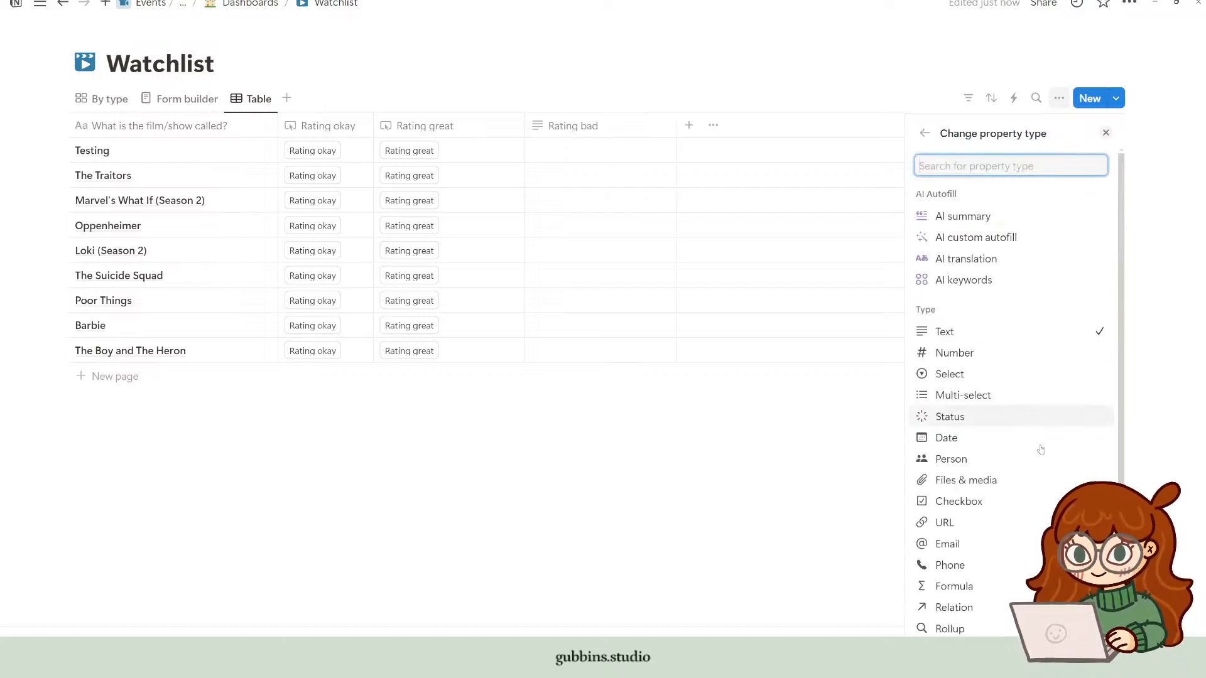
scroll(961, 418, "down", 3)
left_click(954, 609)
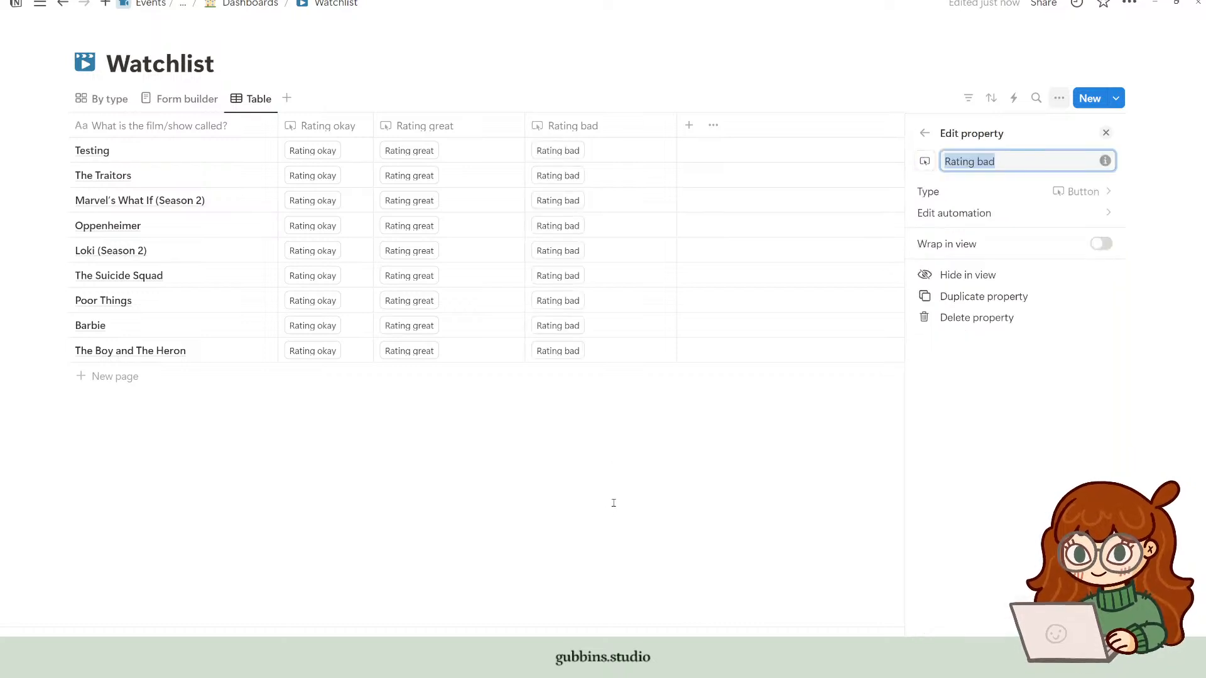
Step: Narrow the "Rating bad" and "Rating great" columns to fit their button labels
mouse_move(555, 128)
left_mouse_down()
mouse_move(491, 127)
mouse_move(565, 129)
left_mouse_up()
left_click_drag(675, 128, 608, 128)
left_click_drag(524, 124, 459, 124)
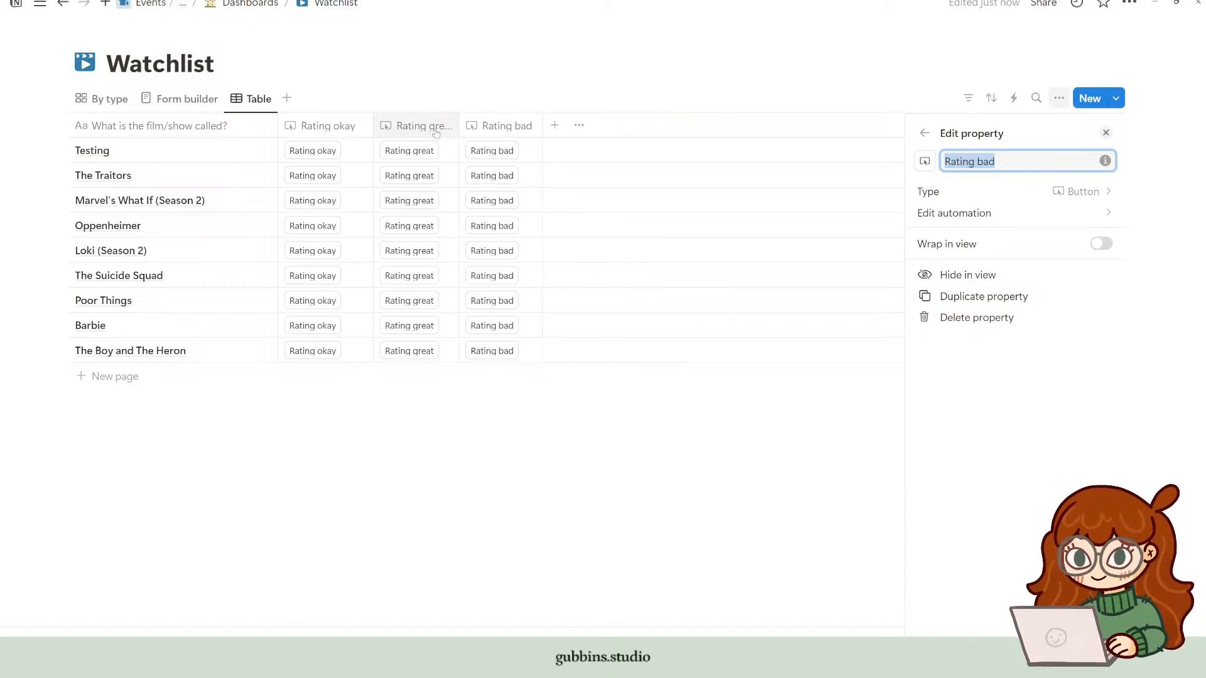
left_click(364, 153)
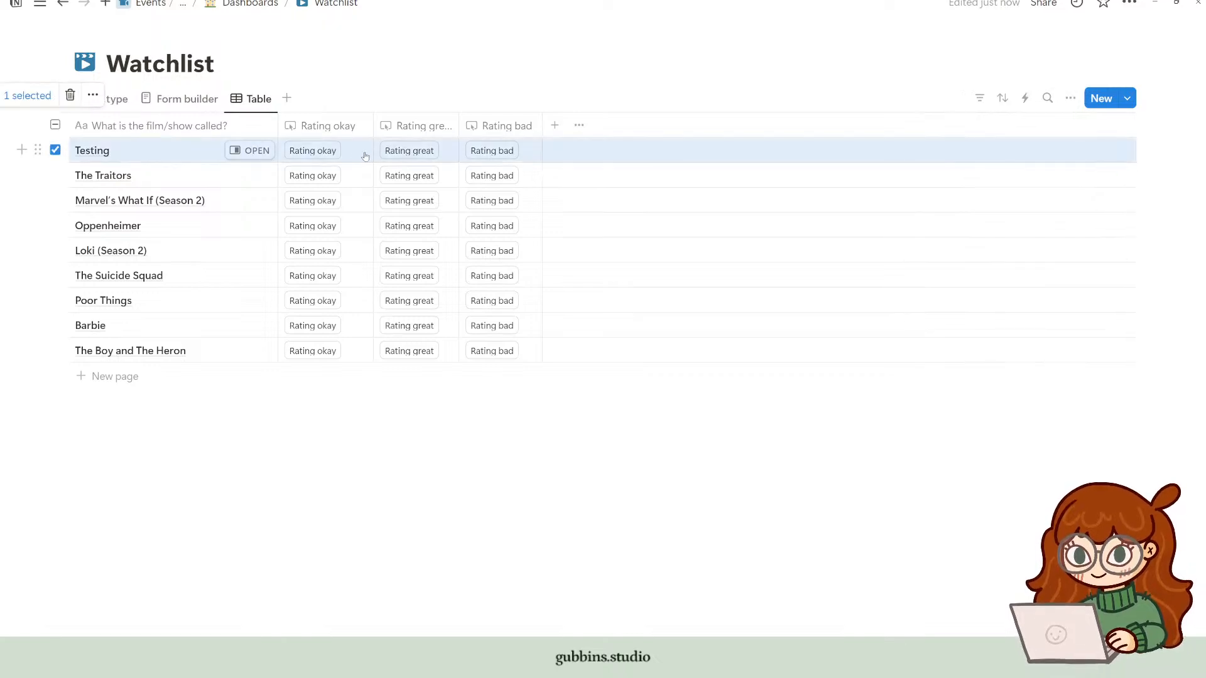
left_click(321, 125)
left_click(340, 202)
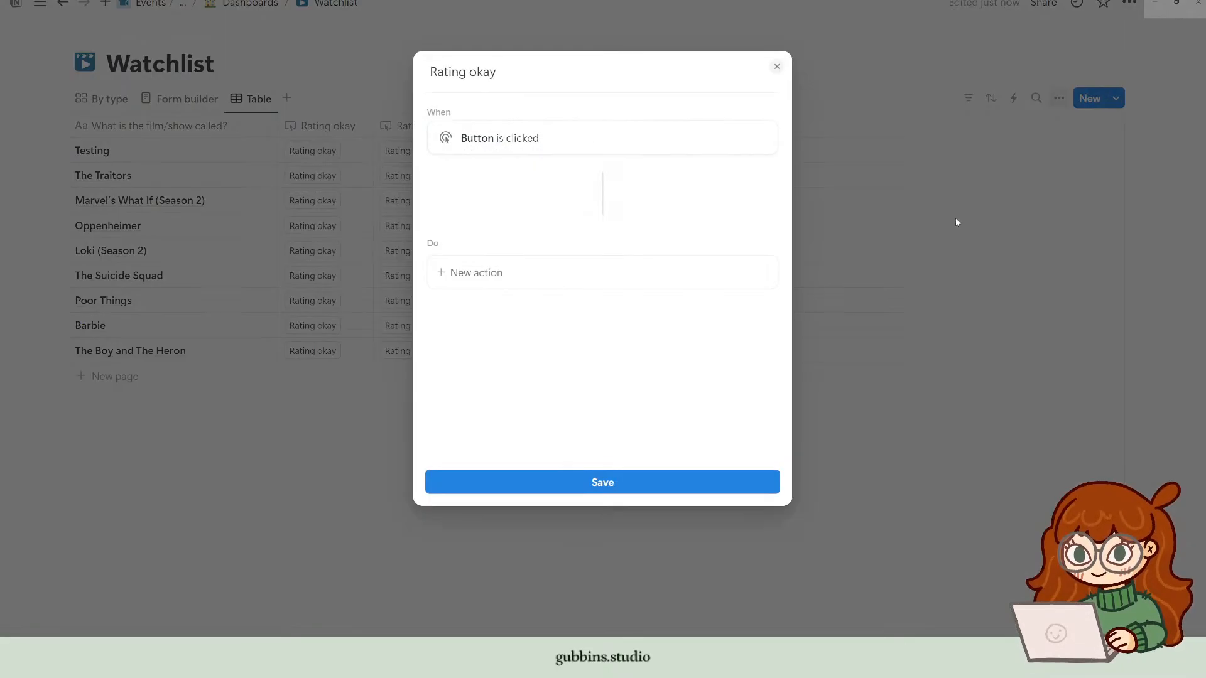
left_click(779, 68)
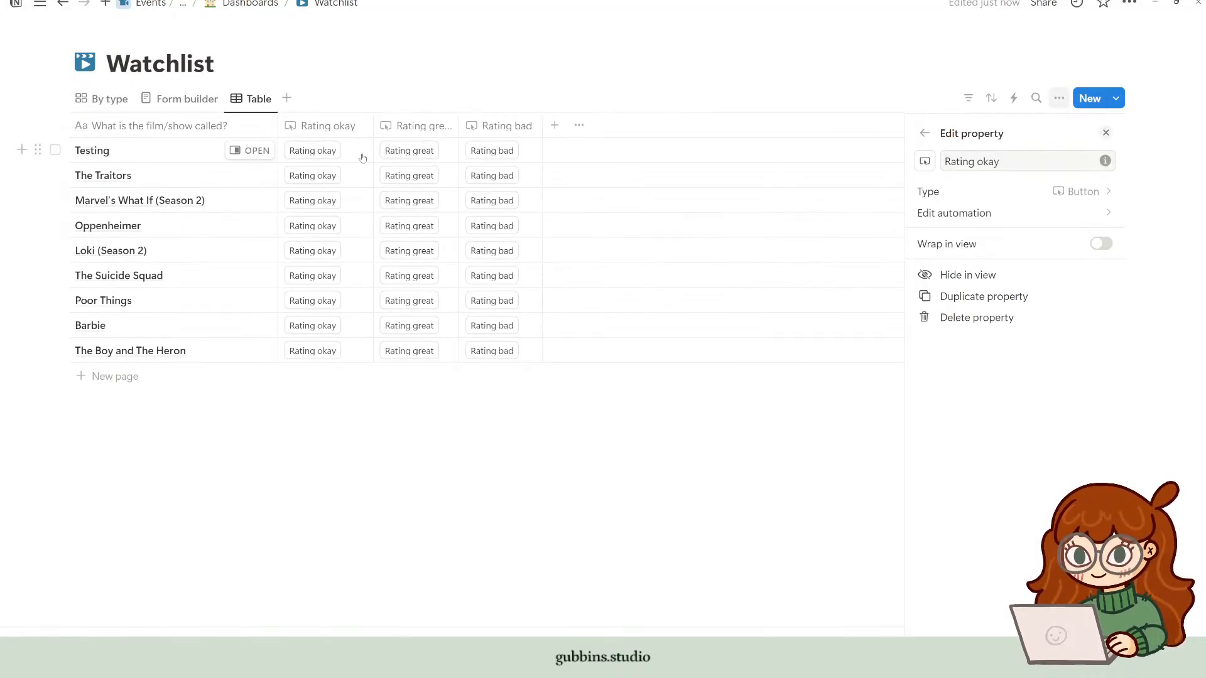
Step: Rename the "Rating okay" property as "Okay" and the "Rating great" property as "Great"
left_click(1024, 160)
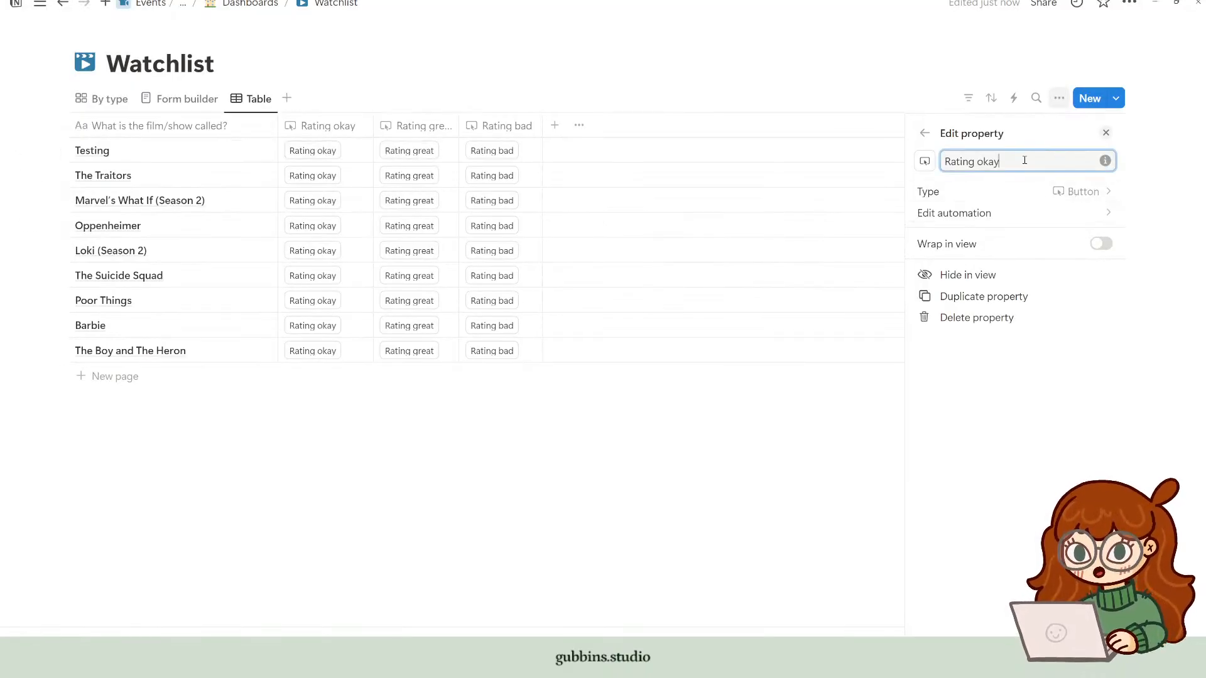
key("ctrl+a")
type("Okay")
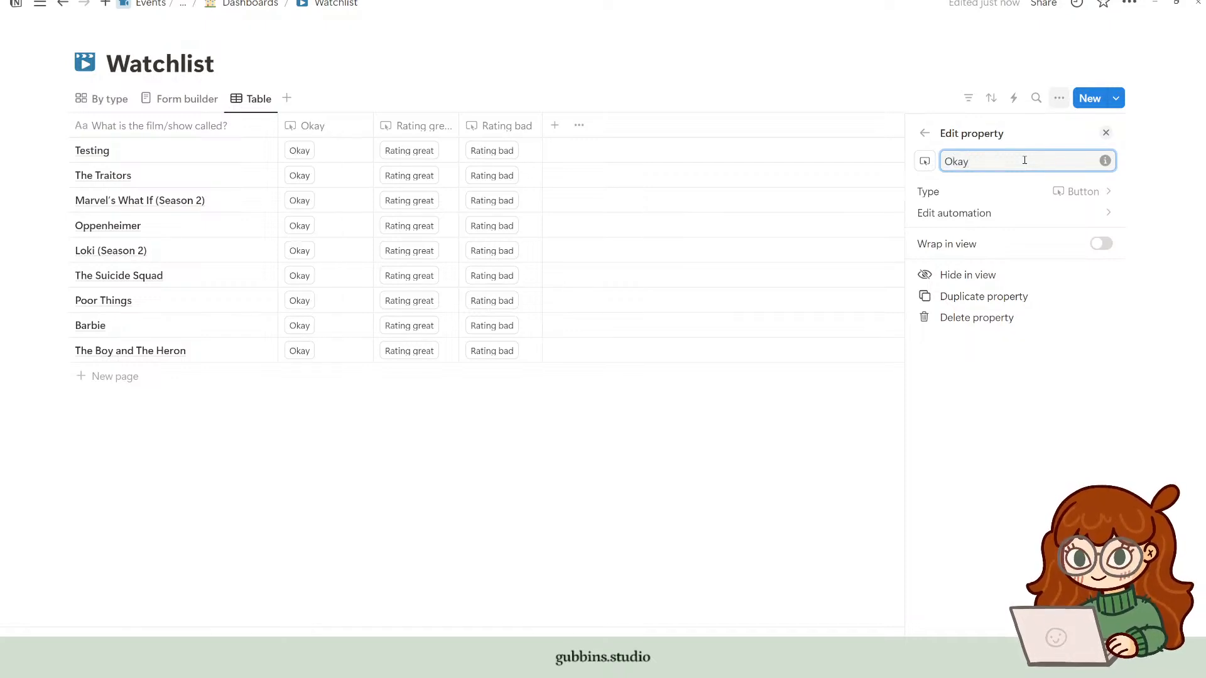
left_click(418, 126)
key("ctrl+a")
type("Great")
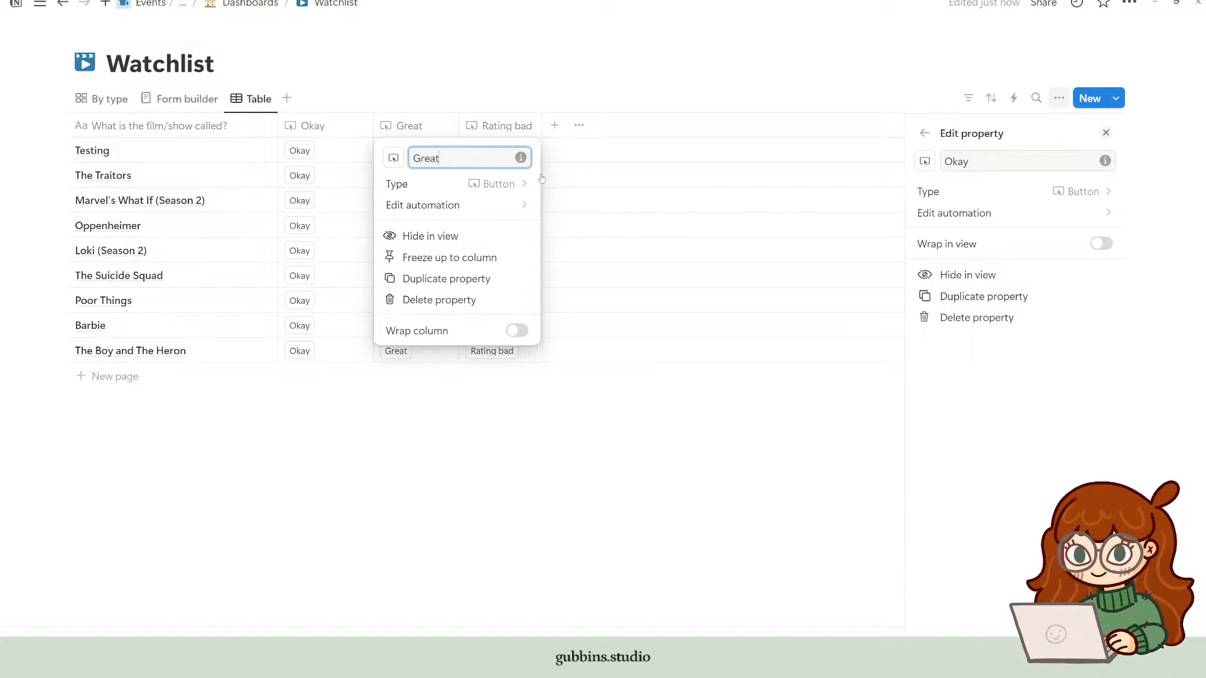
key("Return")
Step: Rename the "Rating bad" button property as "Bad"
left_click(525, 128)
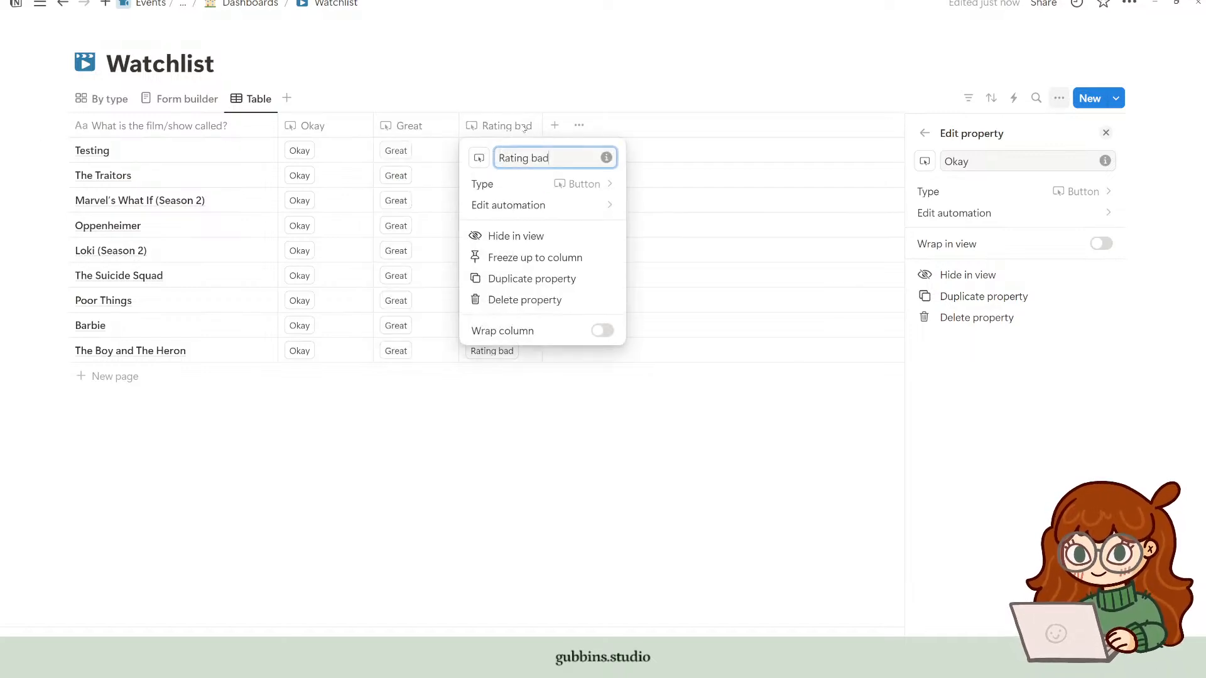
key("ctrl+a")
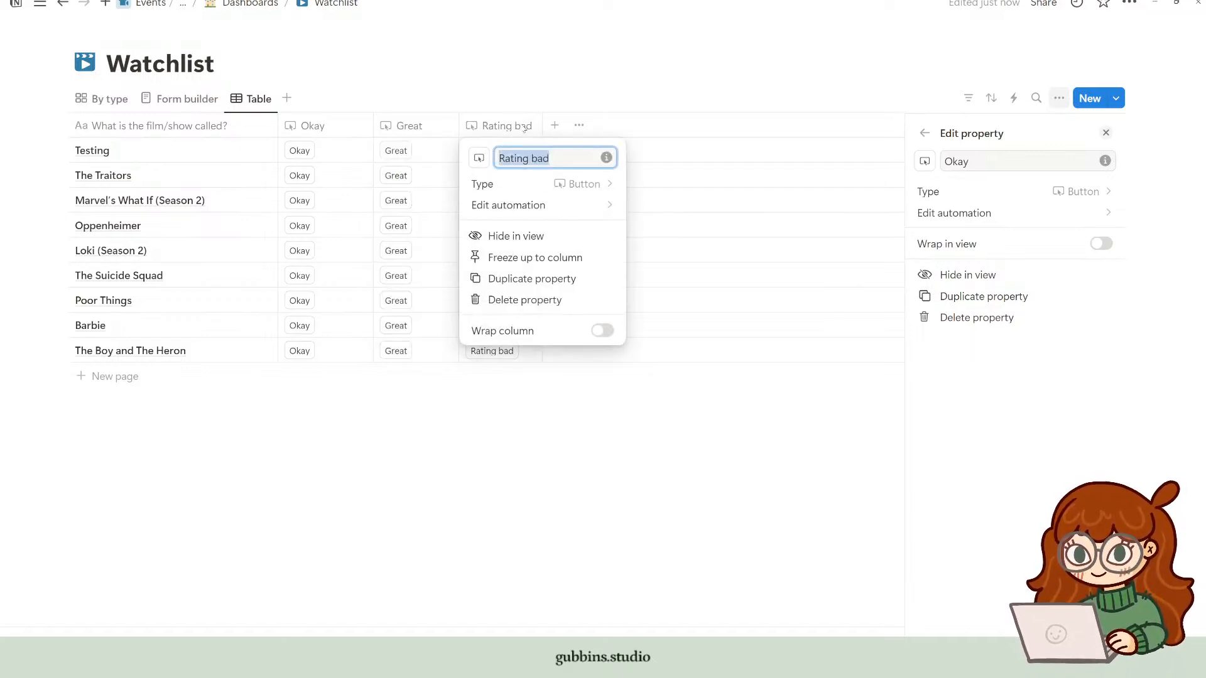
type("Bad")
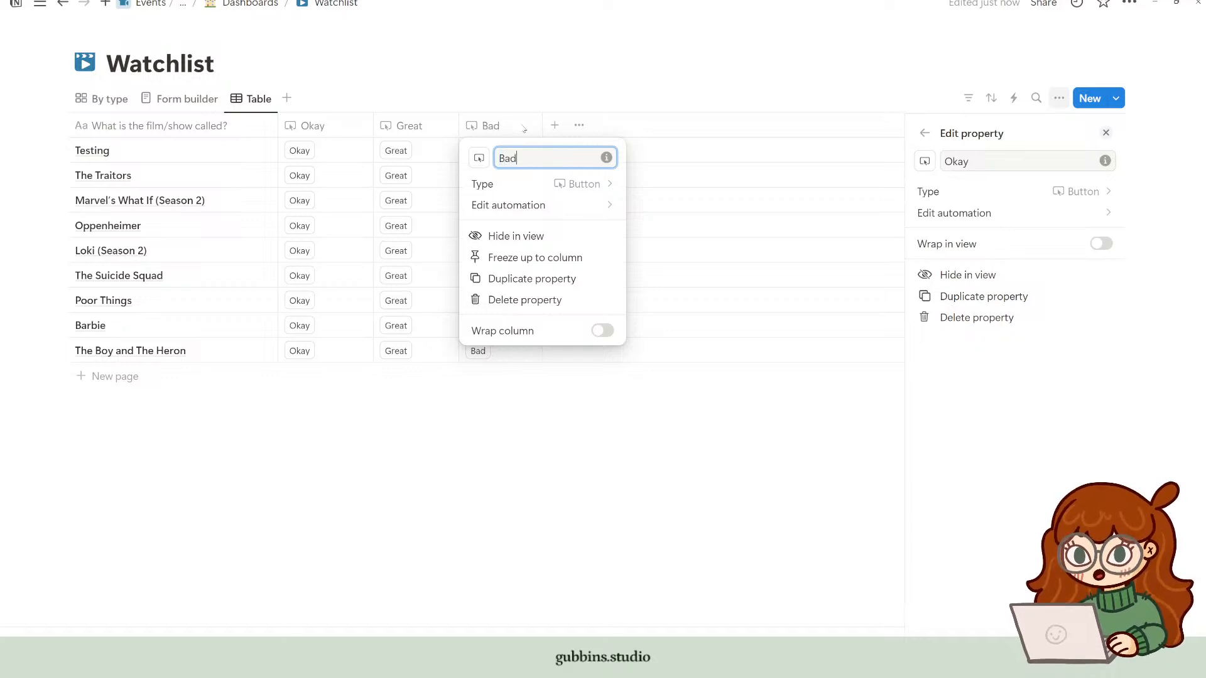
left_click(671, 549)
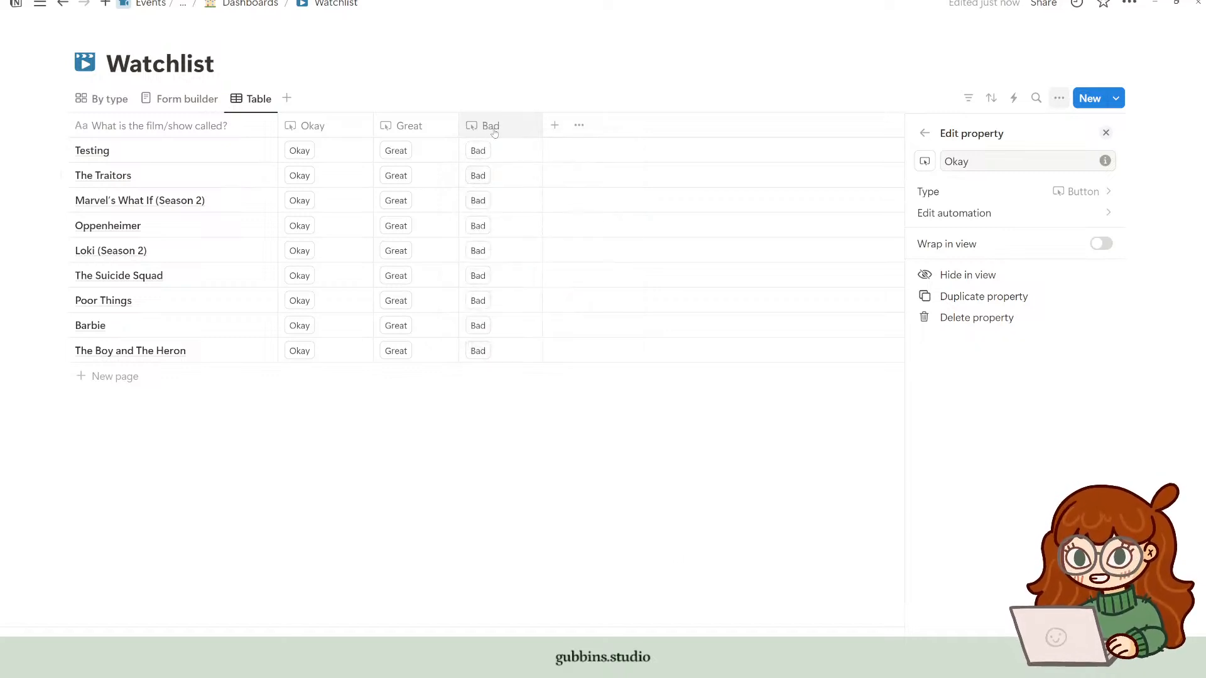
Step: Reorder the button columns as Bad, Okay, Great and narrow them to similar widths
left_click_drag(490, 127, 526, 126)
left_click_drag(411, 126, 354, 125)
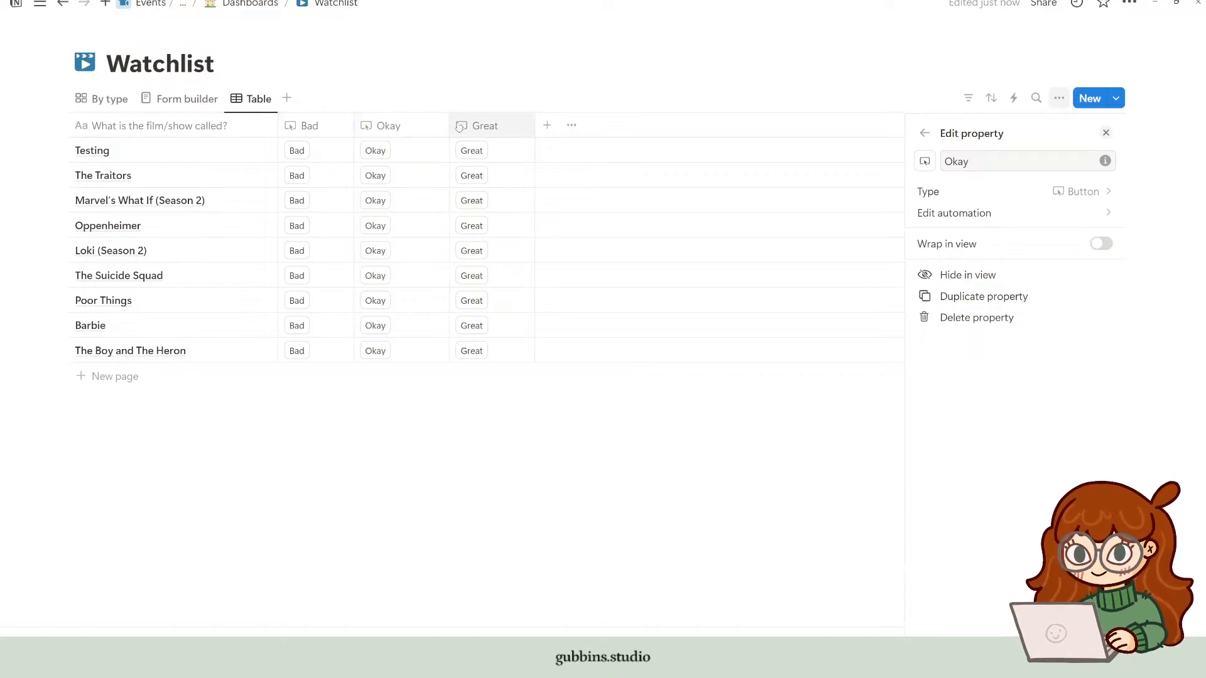
left_click_drag(450, 126, 403, 127)
left_click_drag(516, 125, 507, 126)
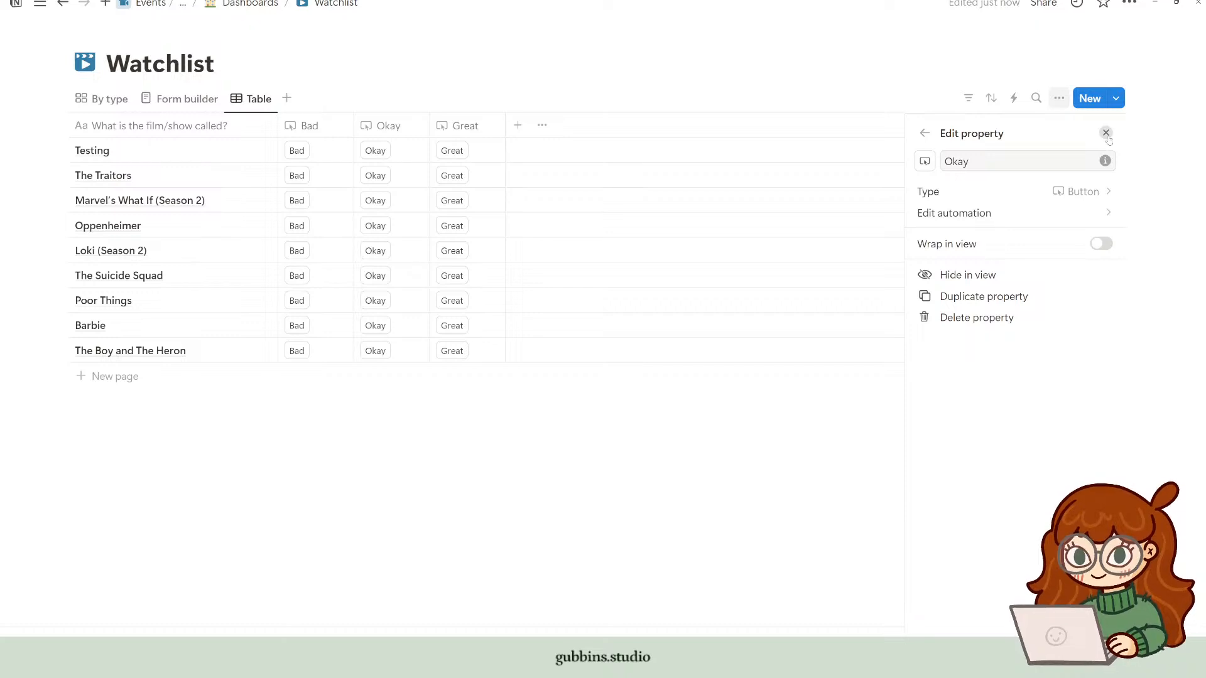
left_click(1106, 132)
Step: Add a Text property named "What did you think?" to the Watchlist table
left_click(518, 125)
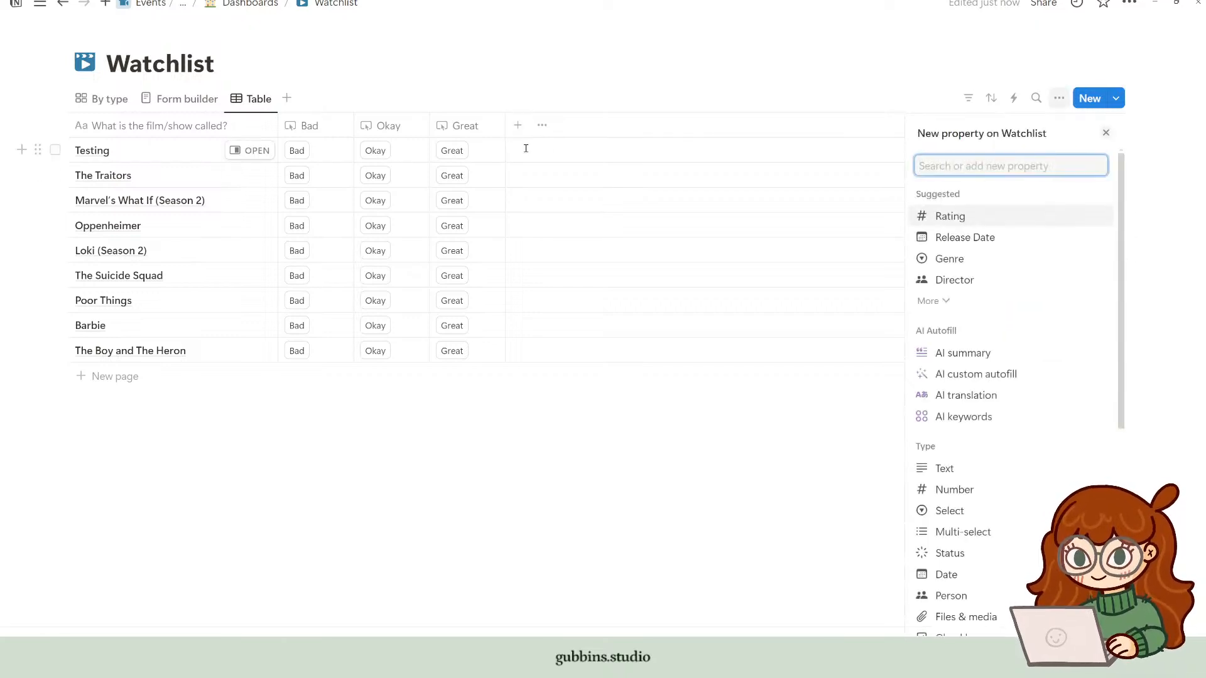
type("What did you think?")
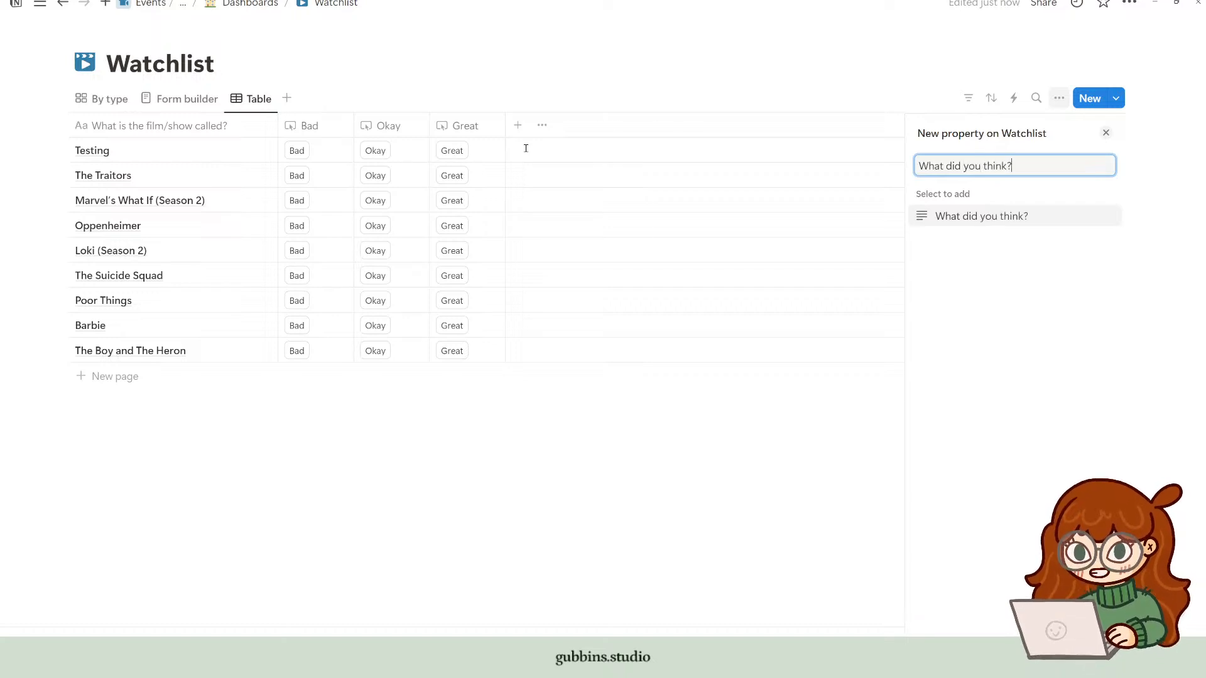
key("Return")
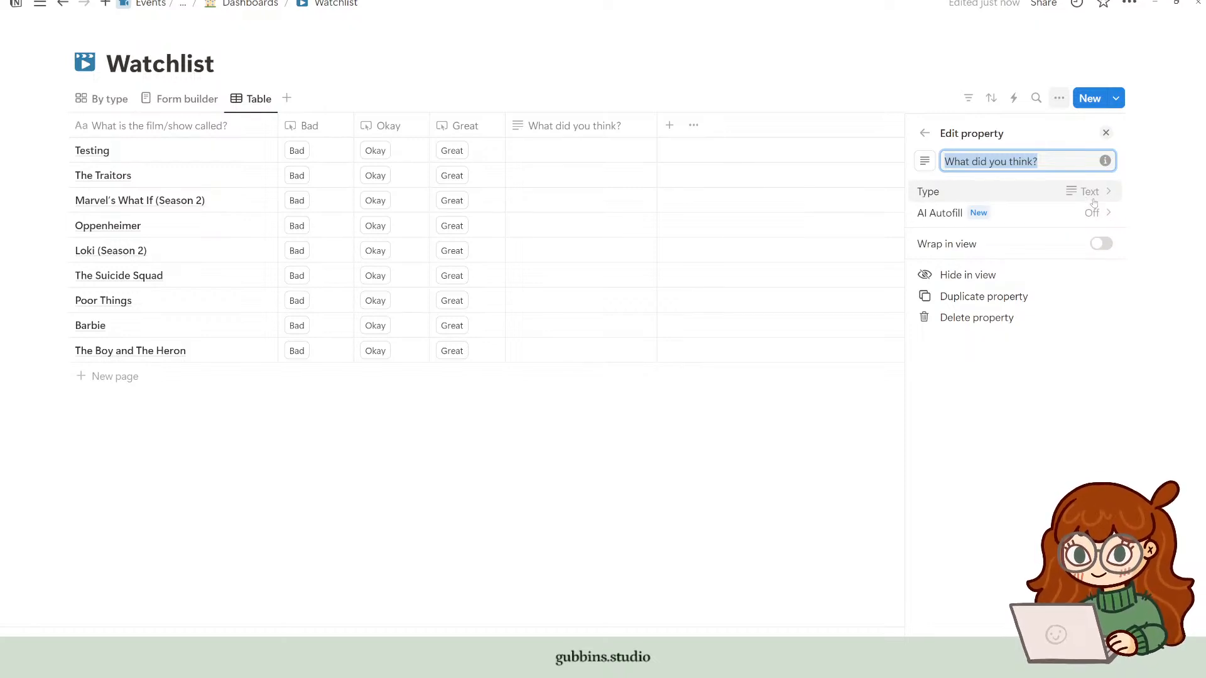
left_click(642, 492)
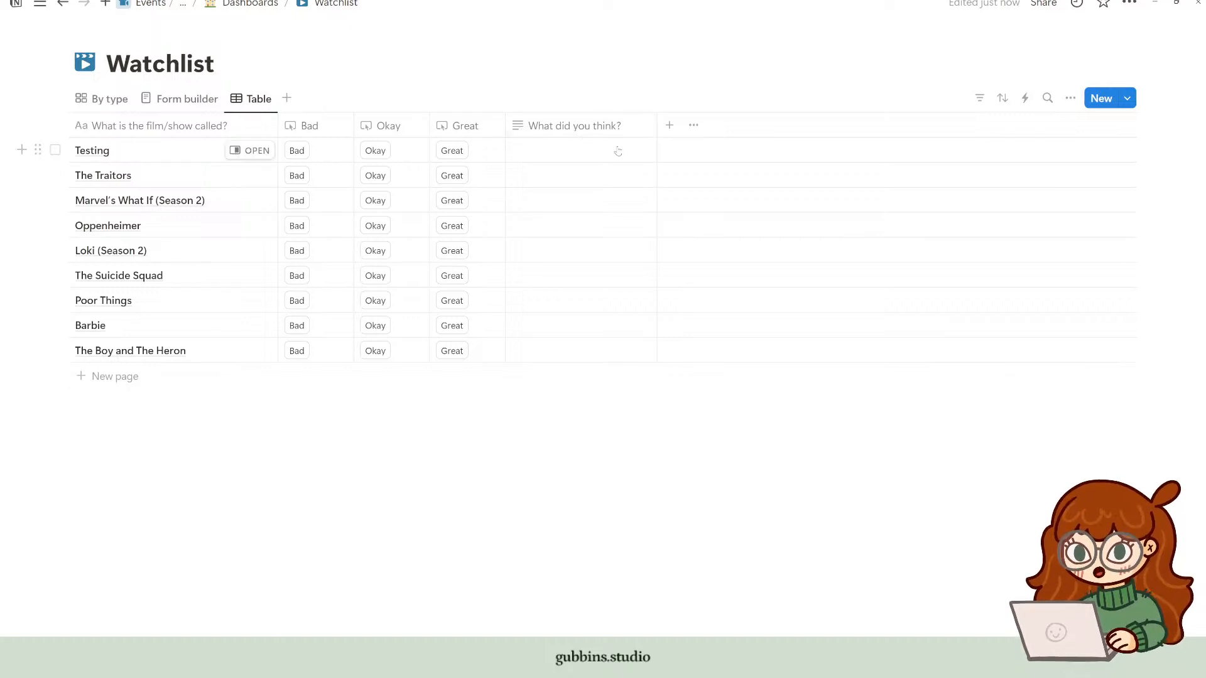
left_click(326, 158)
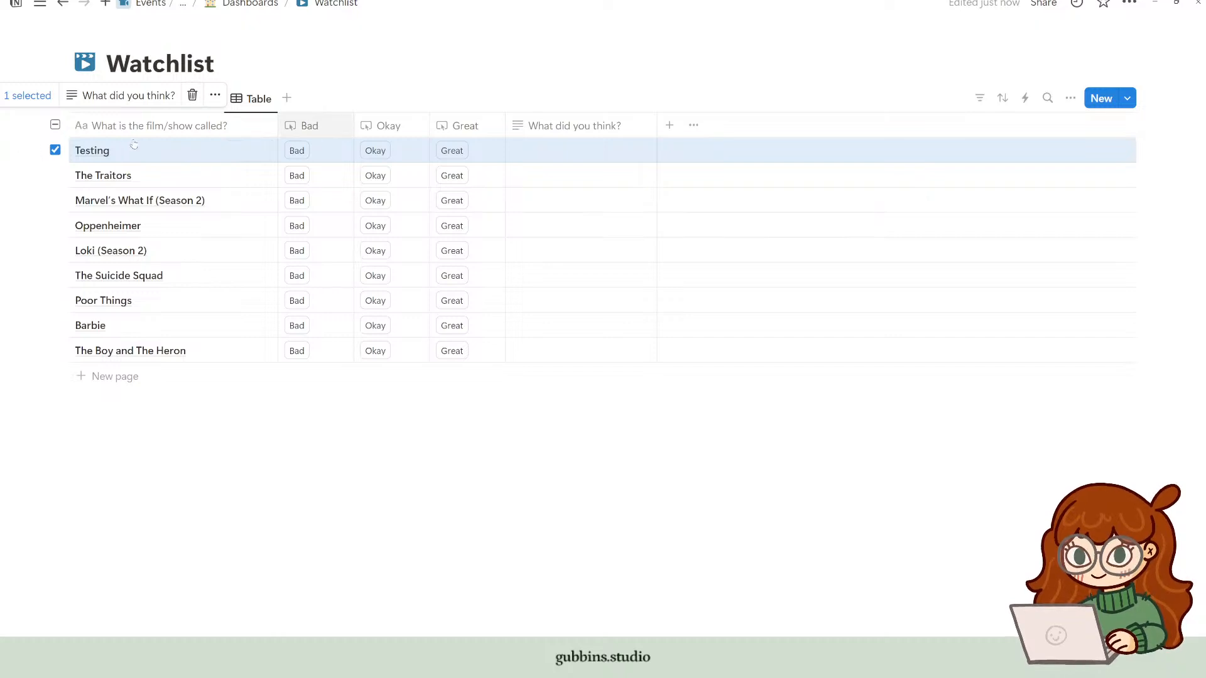
left_click(56, 150)
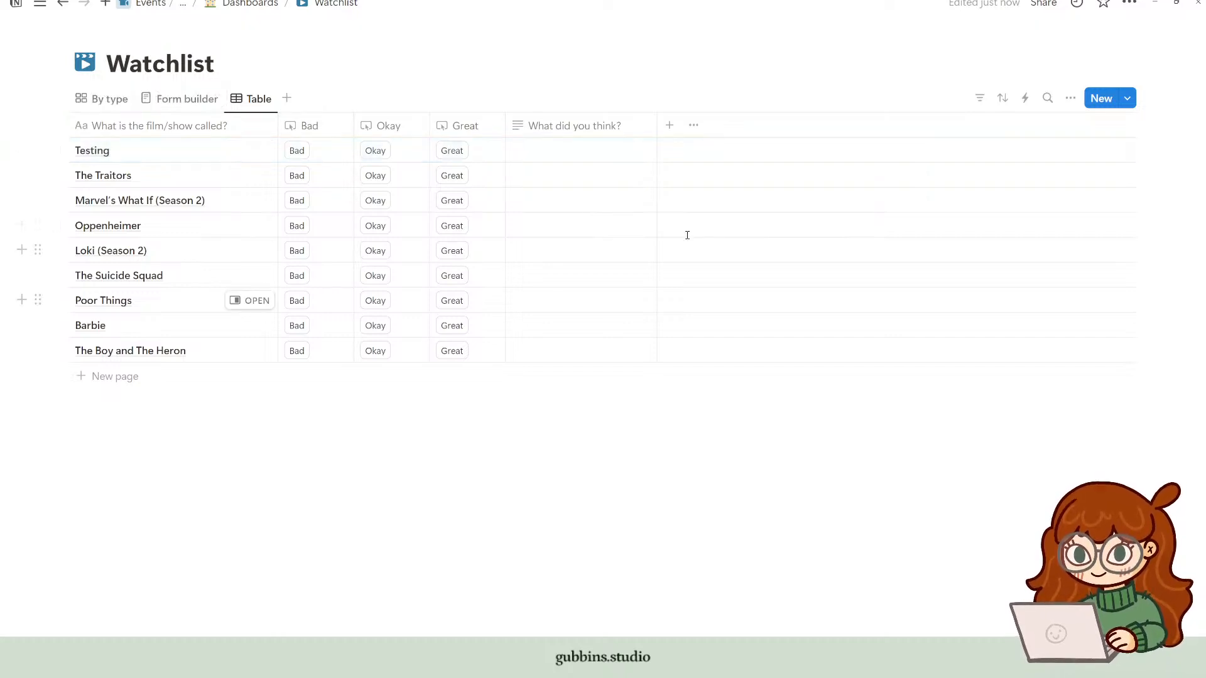
left_click(388, 125)
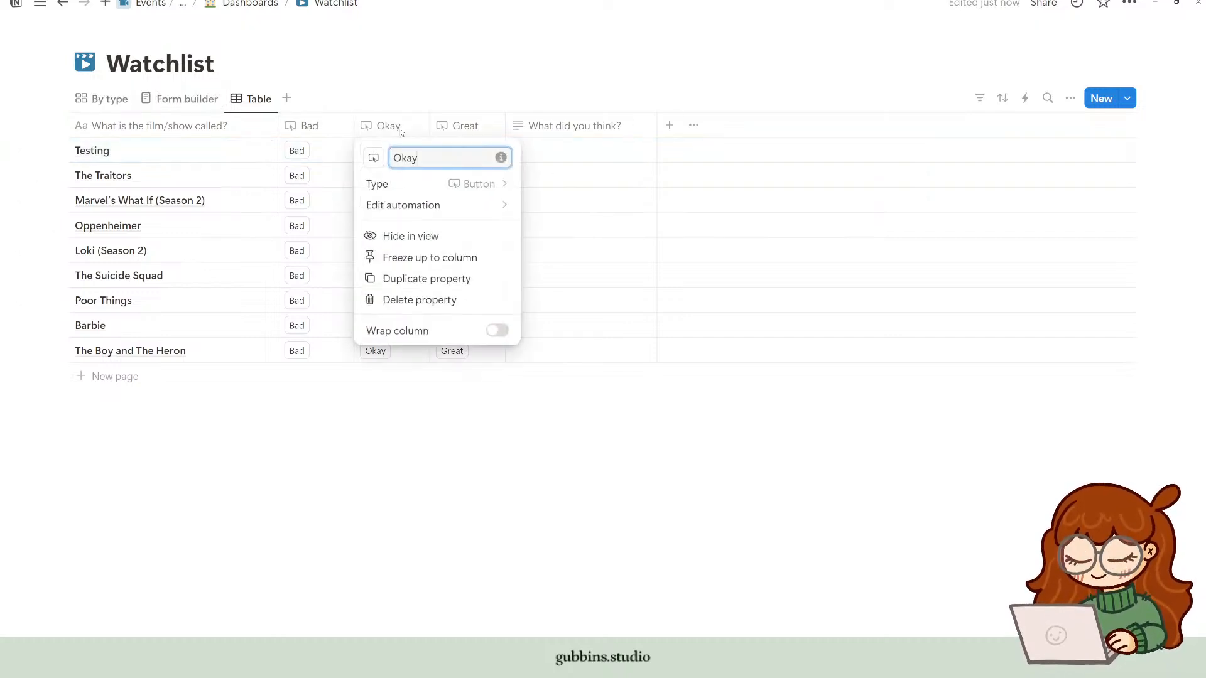
left_click(408, 206)
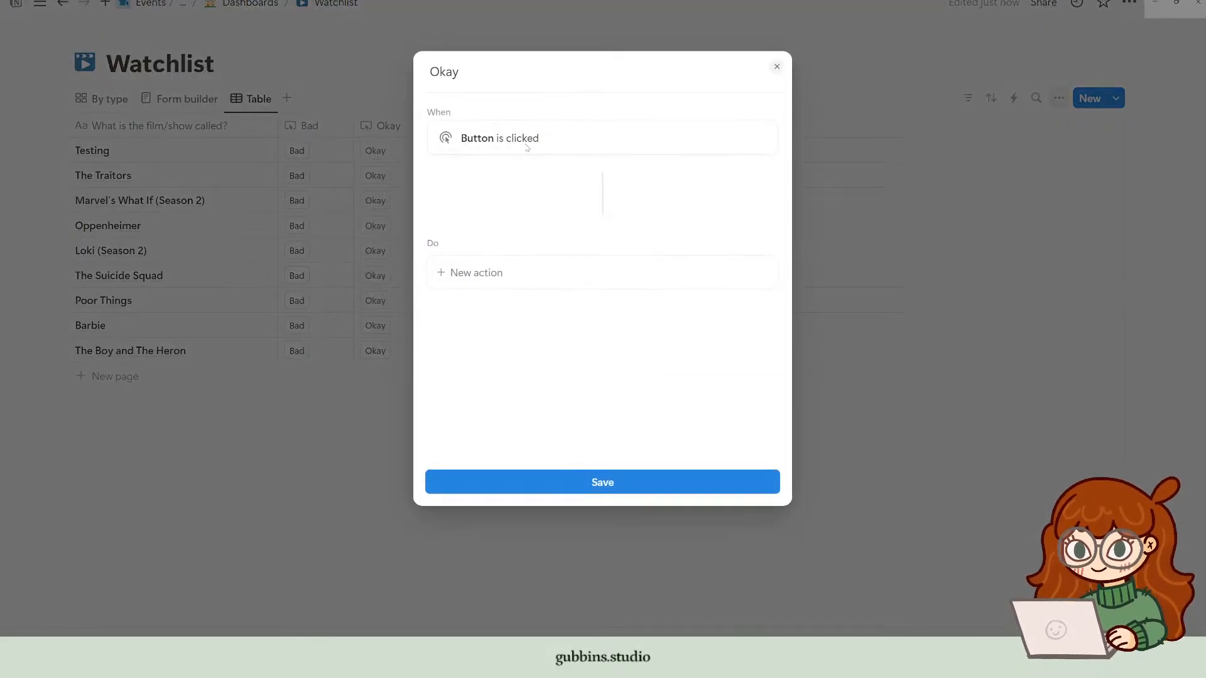
left_click(473, 280)
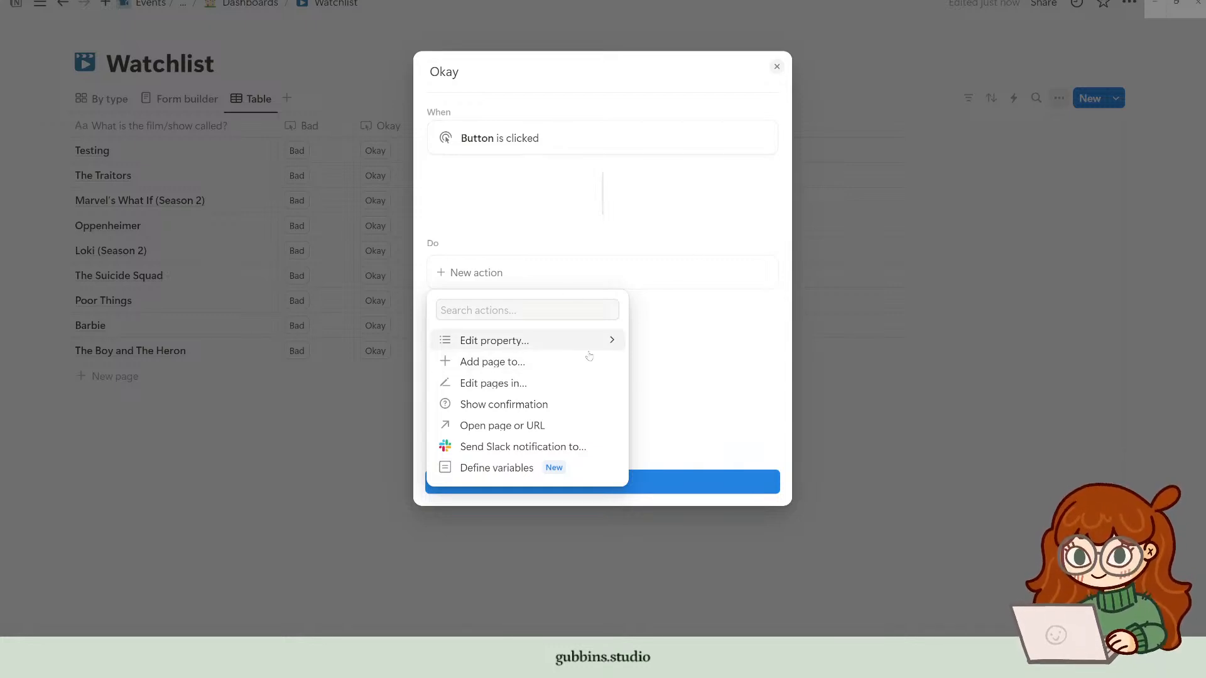
left_click(510, 476)
left_click(503, 311)
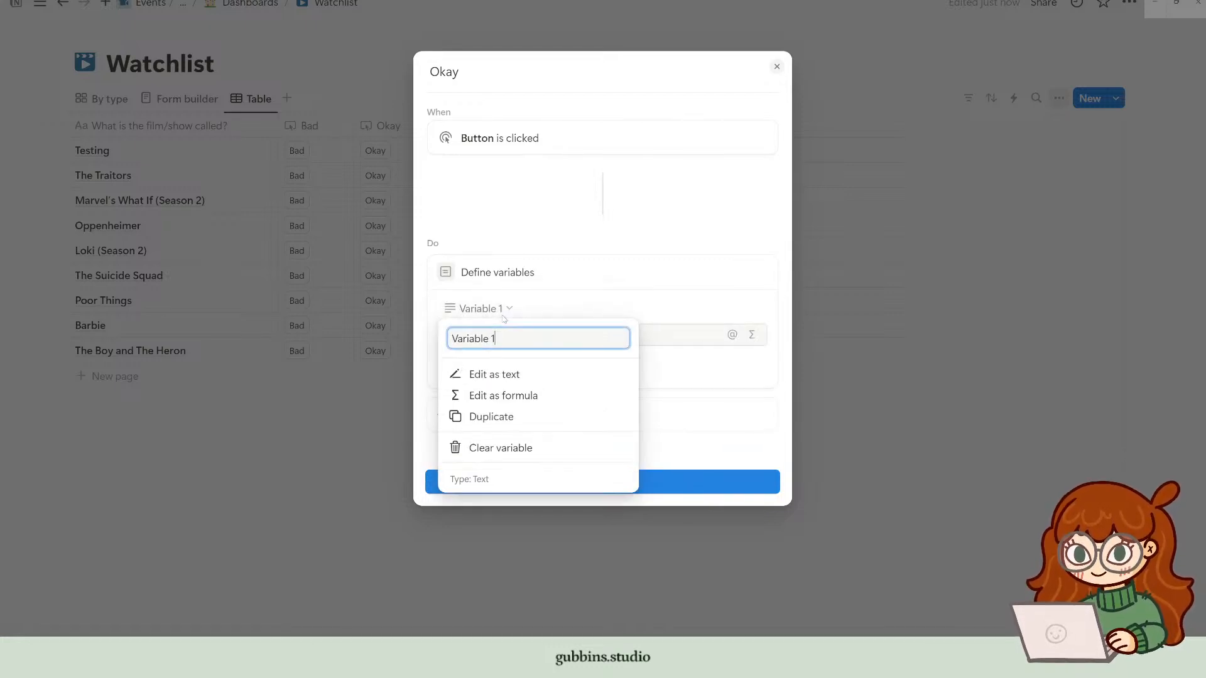
left_click(651, 334)
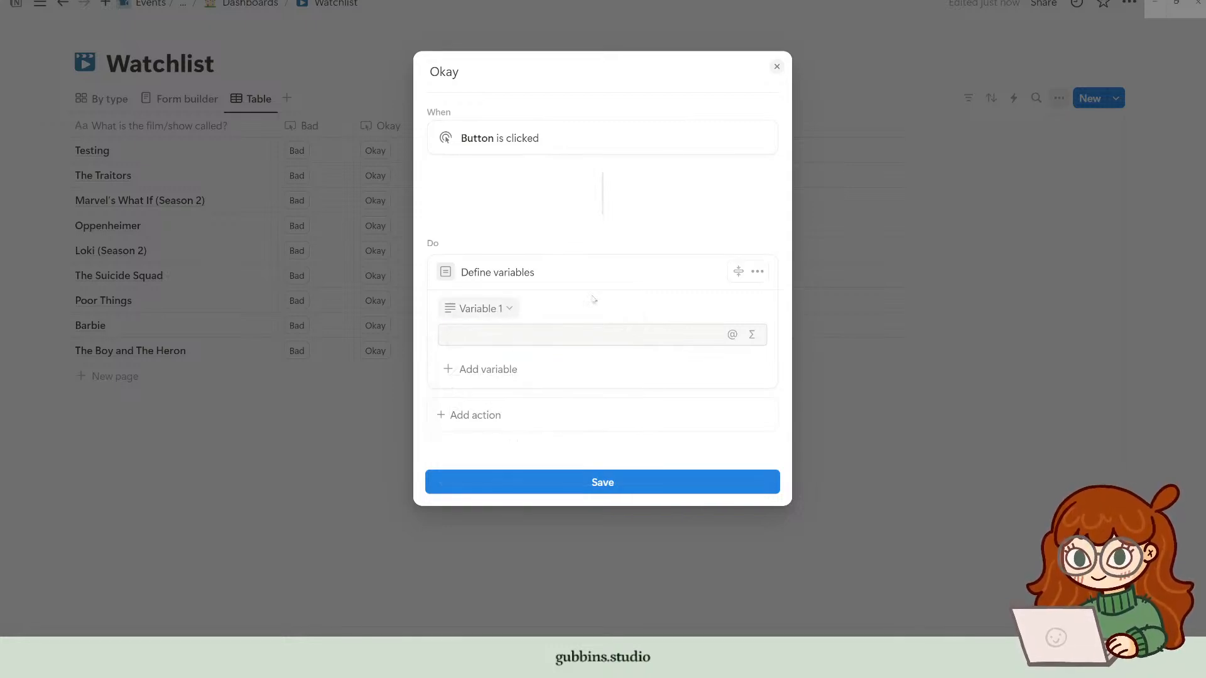
left_click(758, 275)
left_click(737, 405)
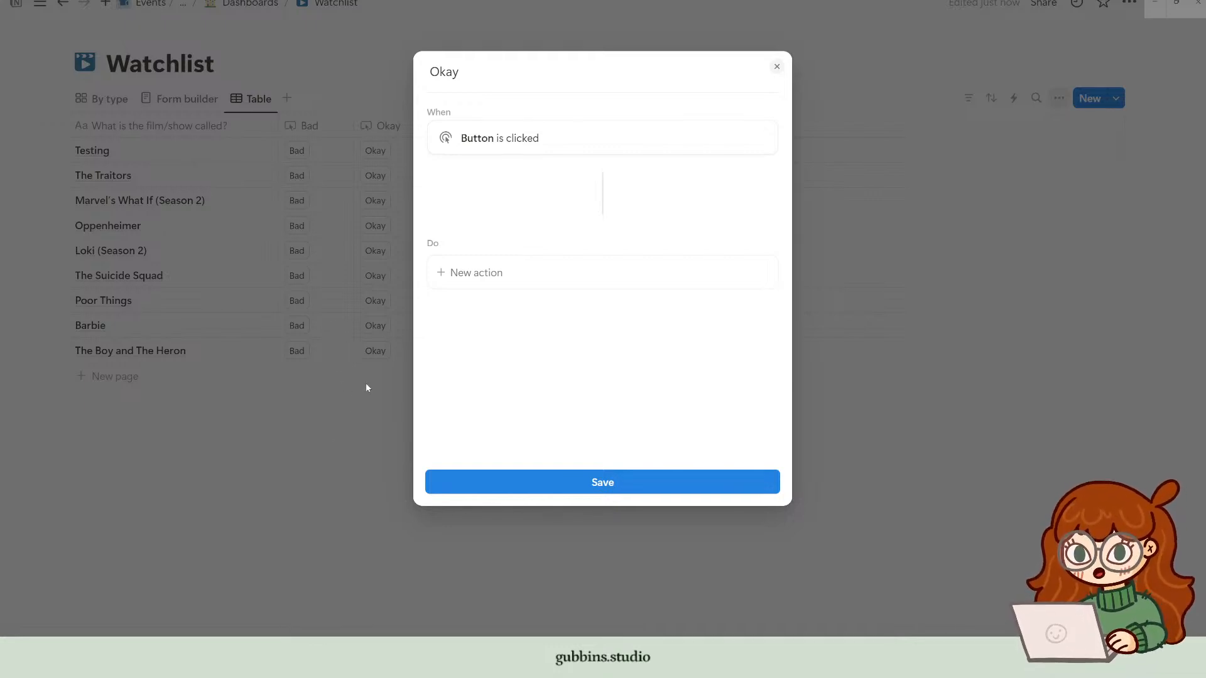
left_click(375, 418)
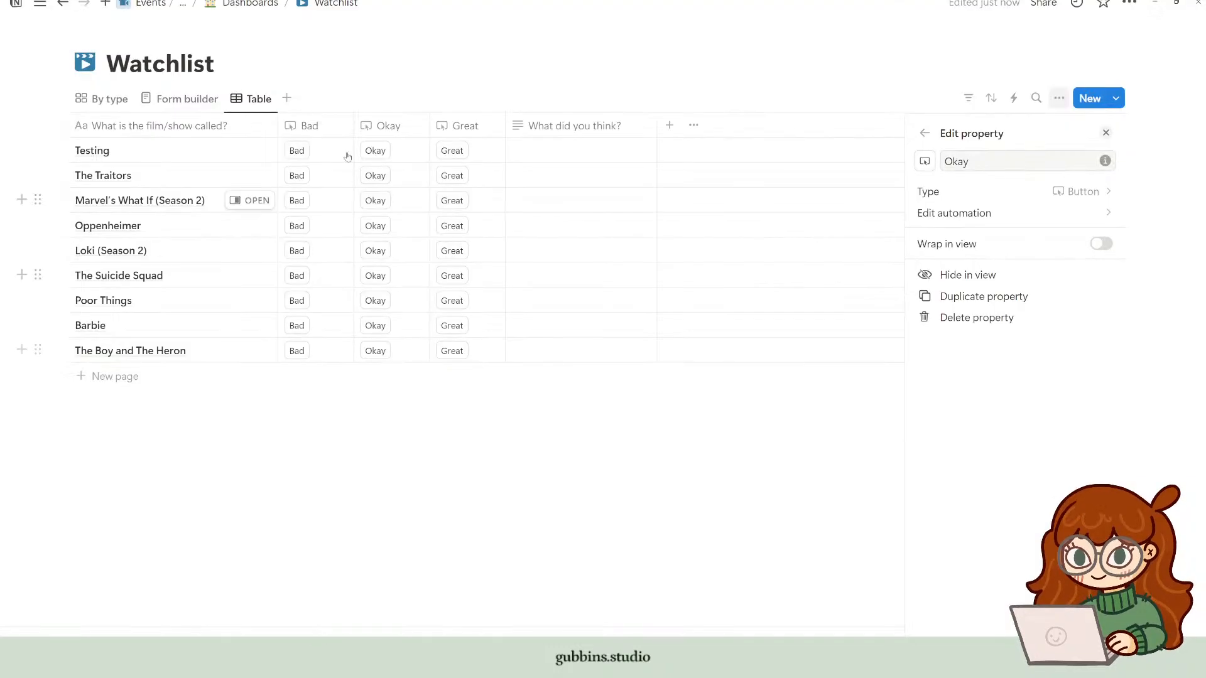
left_click(335, 129)
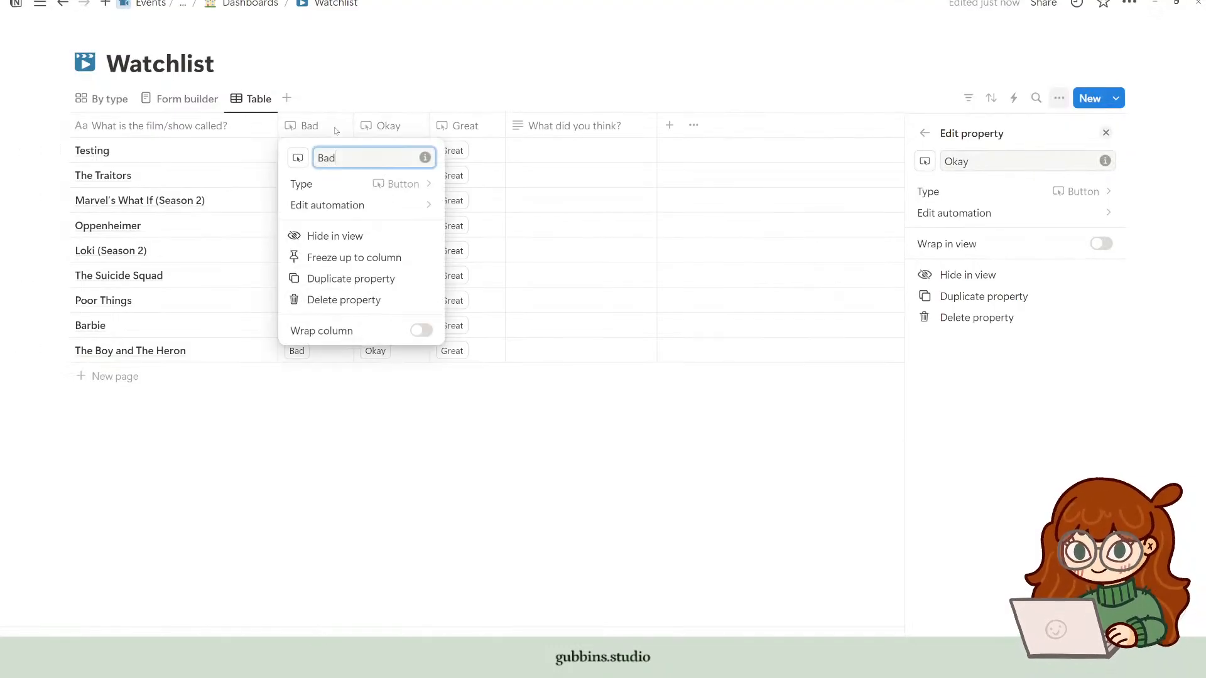
left_click(623, 523)
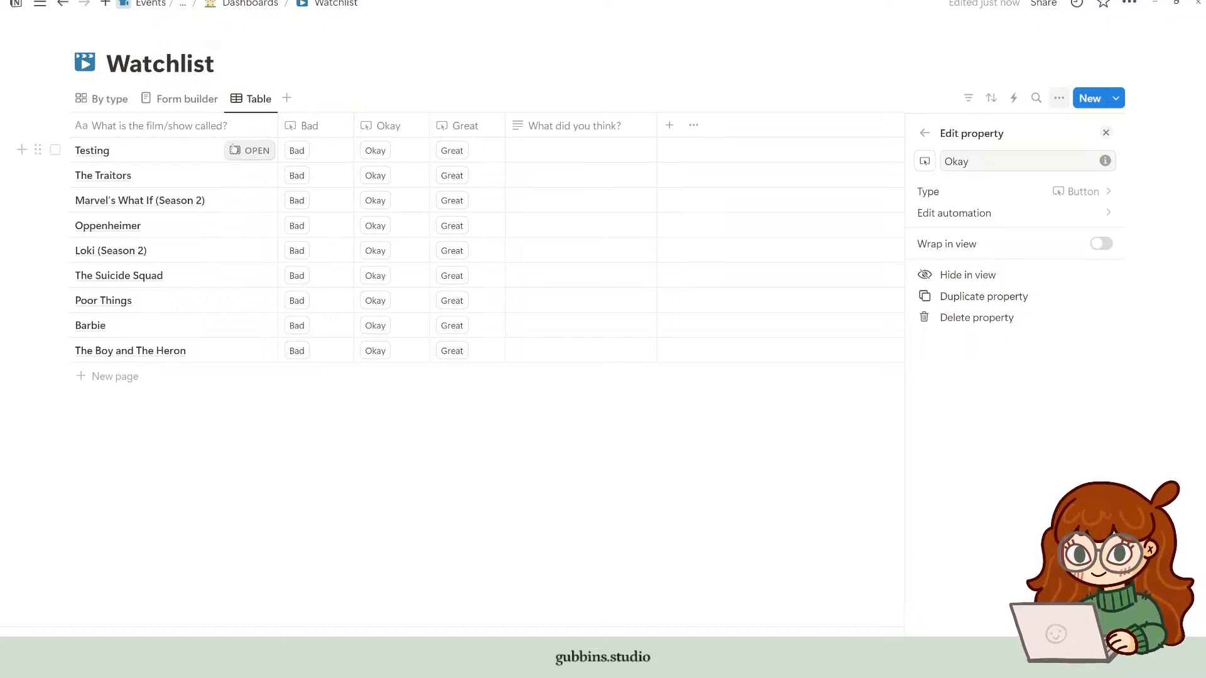
Step: Open the Testing entry as a full page and start customizing its page layout
left_click(247, 152)
left_click(248, 152)
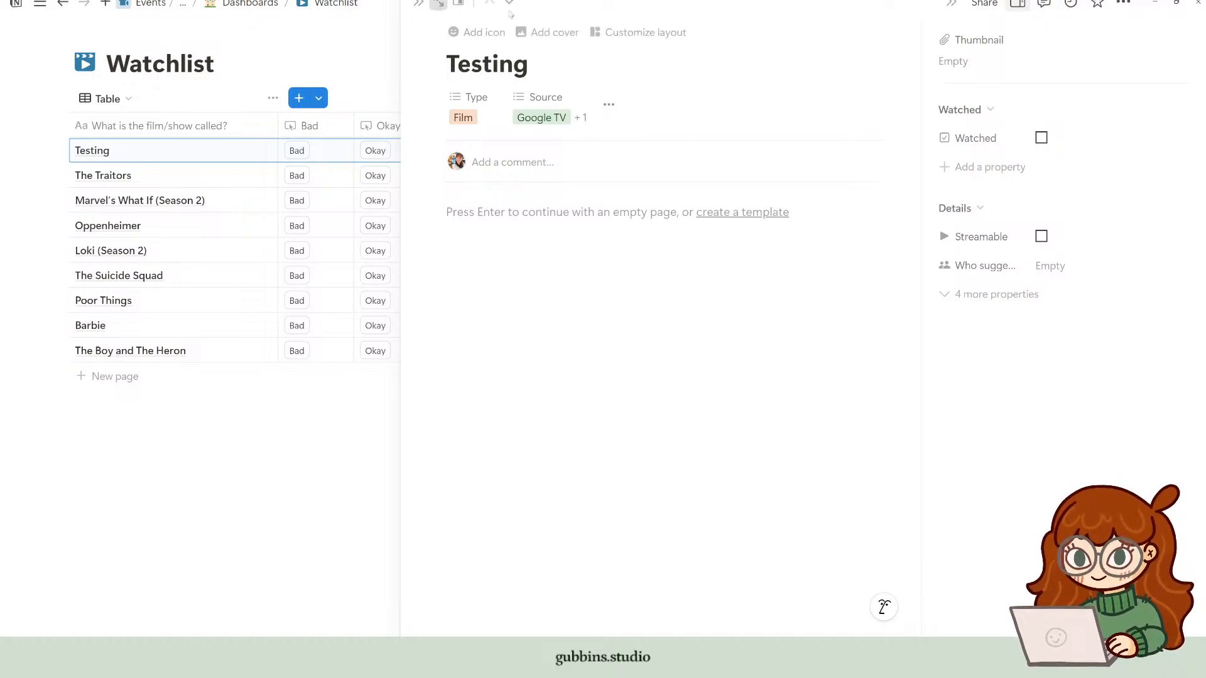
left_click(439, 5)
left_click(369, 90)
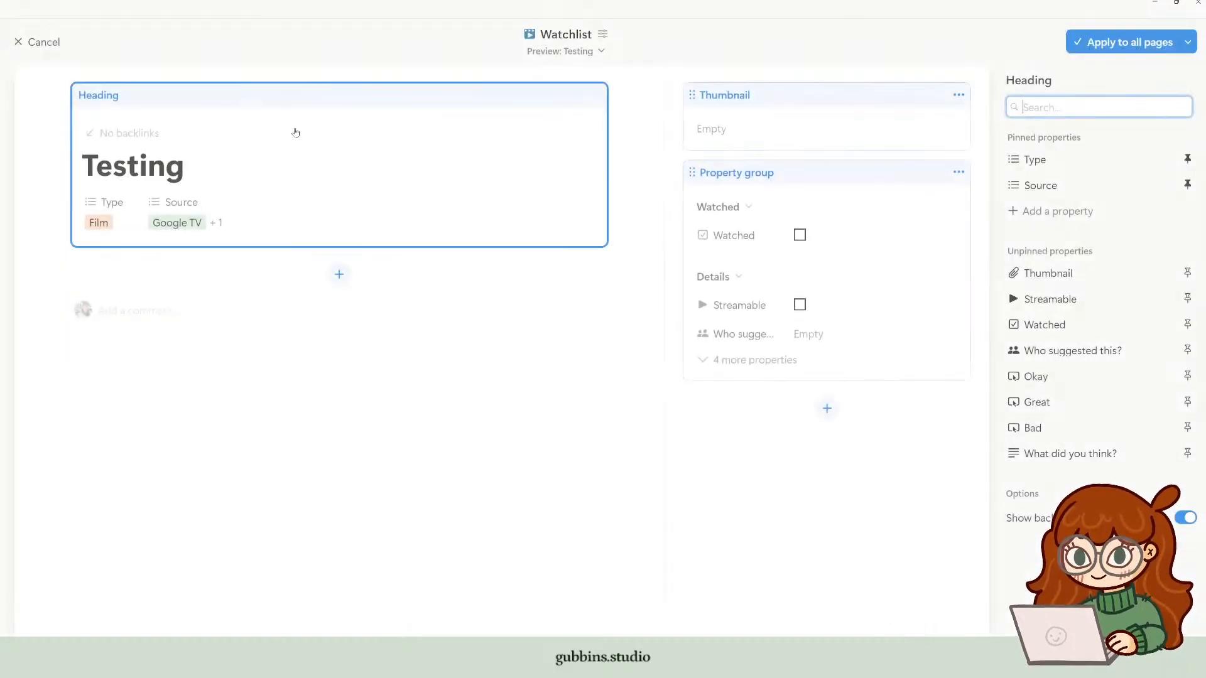
Step: Try adding the Bad button as its own section below the heading in the page layout
left_click(340, 272)
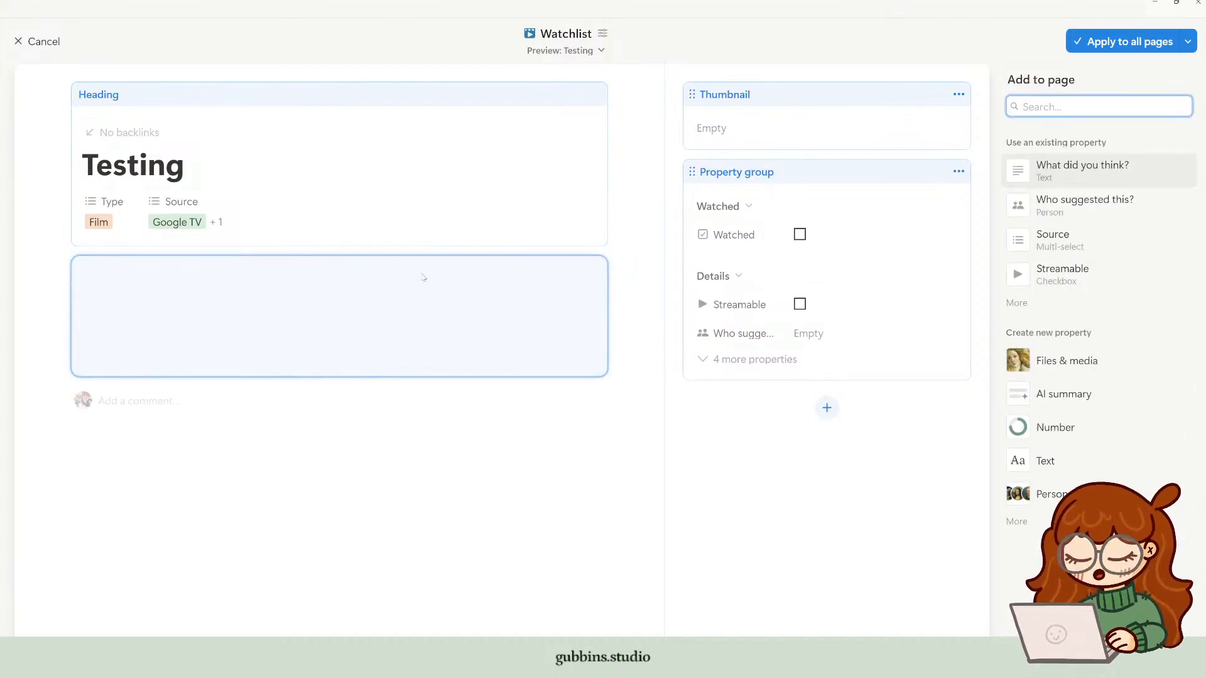
left_click(1016, 303)
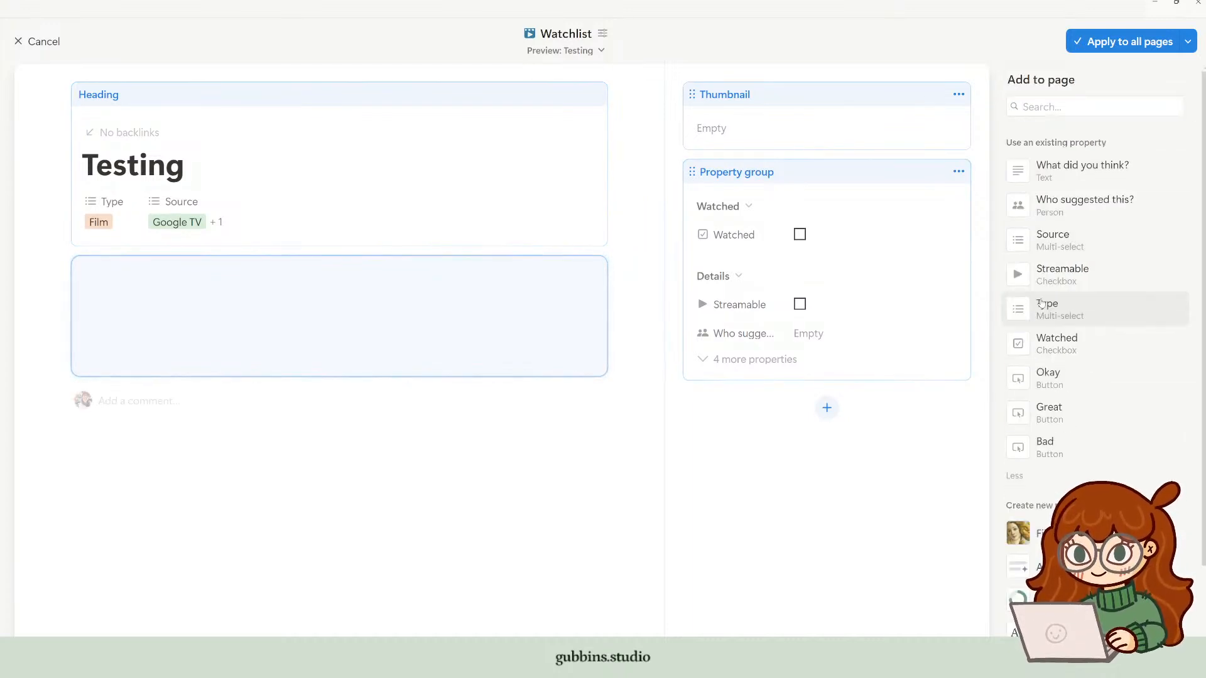
left_click(1045, 448)
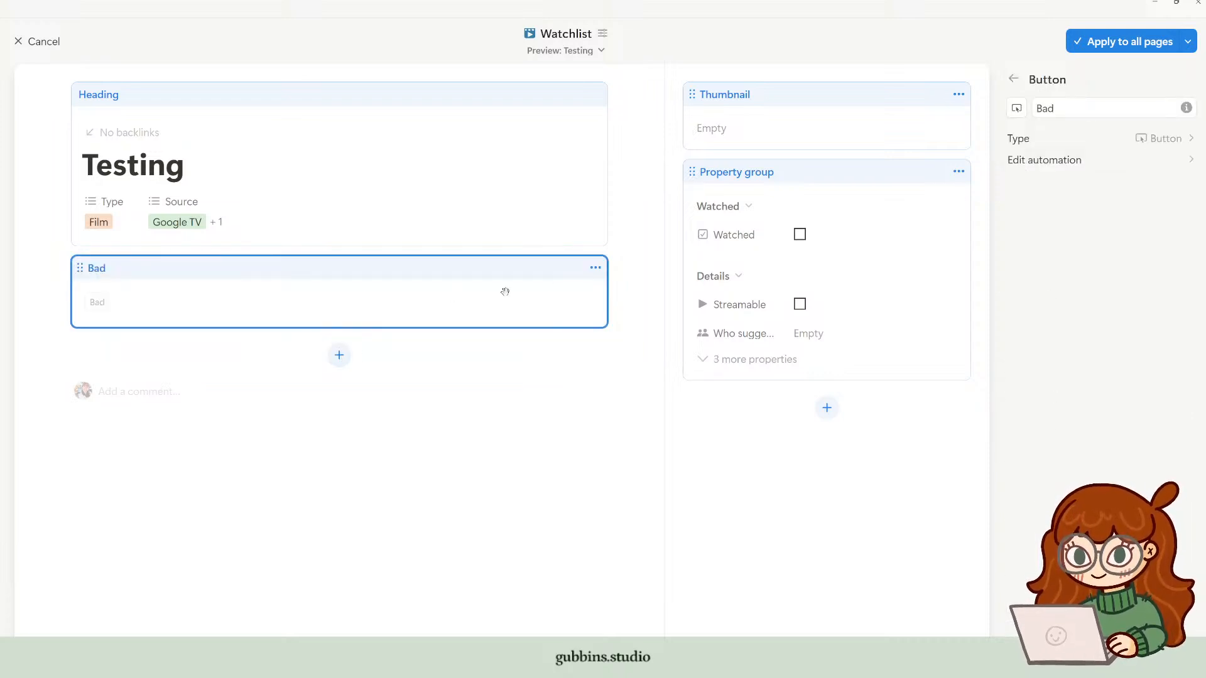
left_click(594, 270)
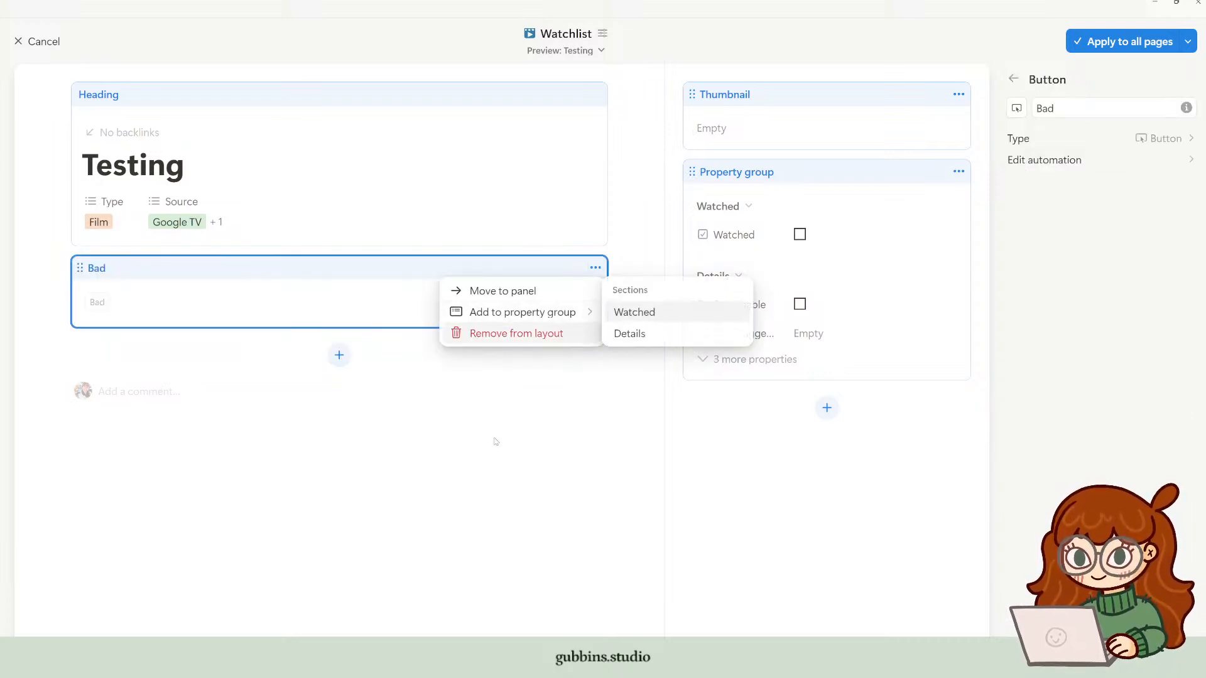
mouse_move(556, 314)
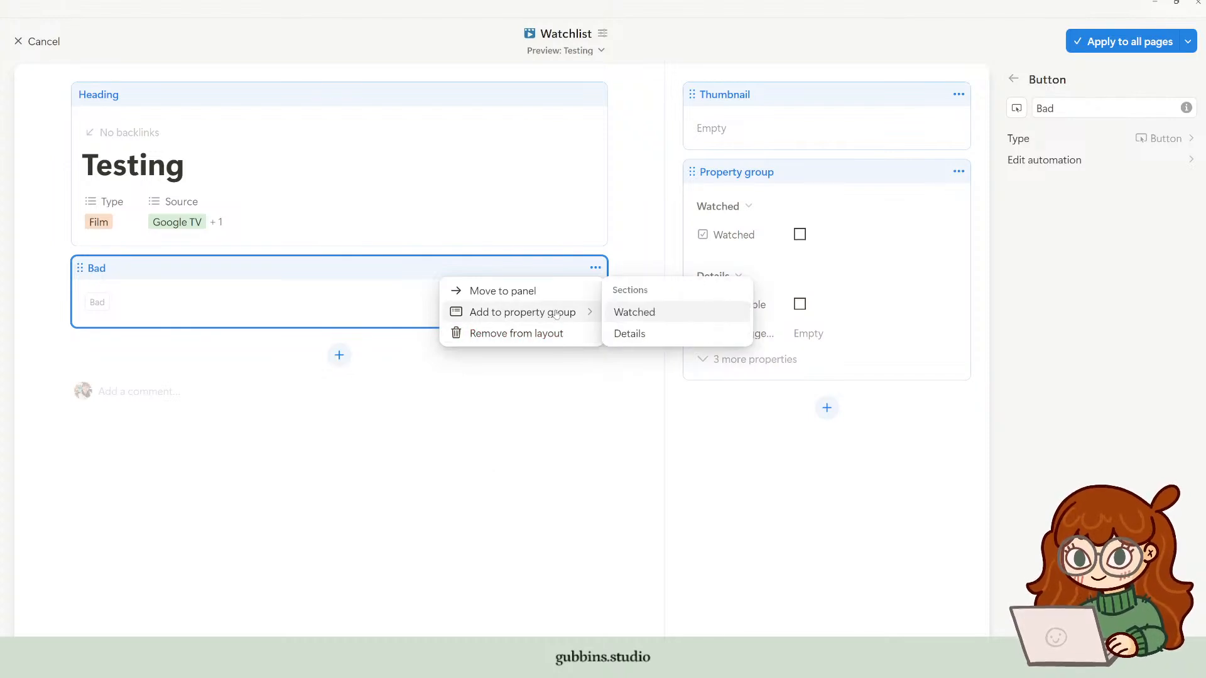
left_click(424, 501)
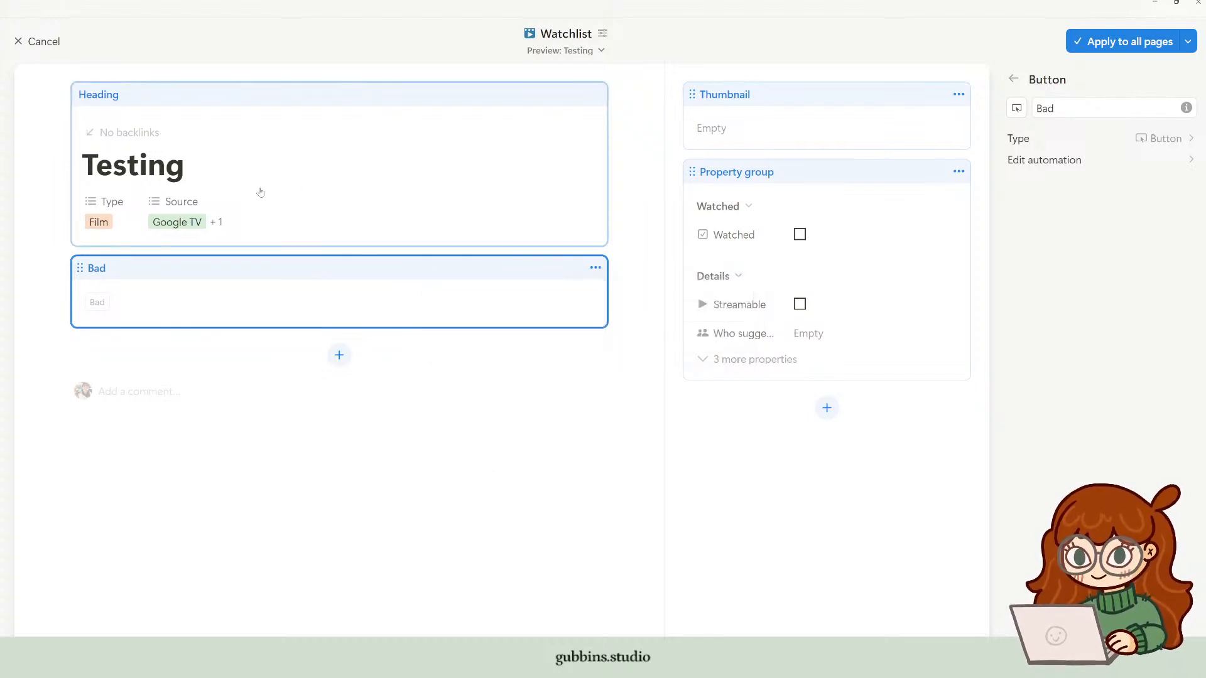
Step: Unpin the Type and Source properties from the page heading
left_click(305, 193)
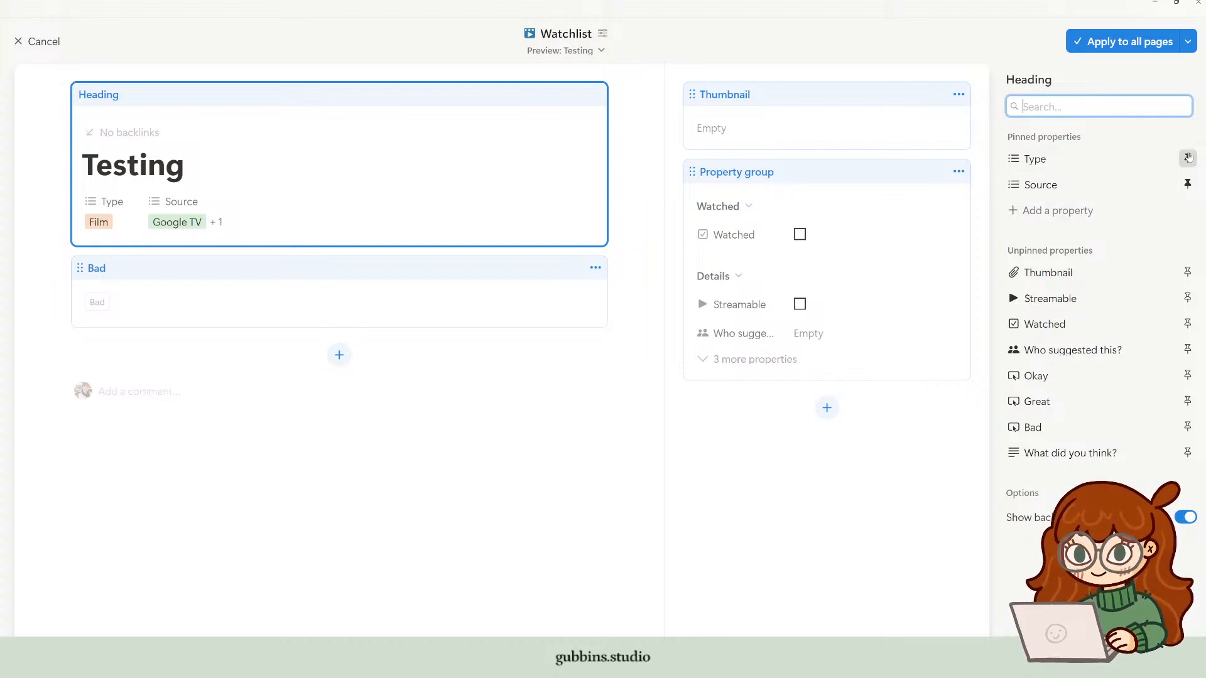
left_click(1187, 158)
left_click(1188, 159)
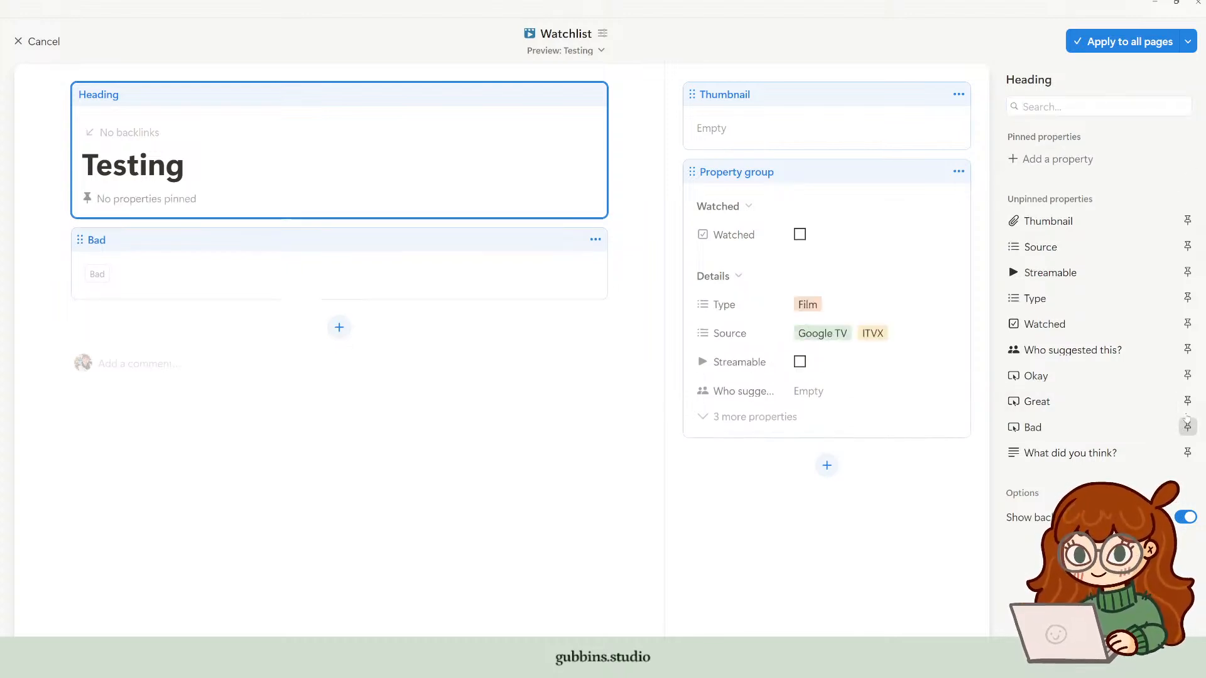
Step: Pin the Bad, Okay and Great buttons to the heading in that order and apply the layout to all pages
left_click(1188, 426)
left_click(1188, 402)
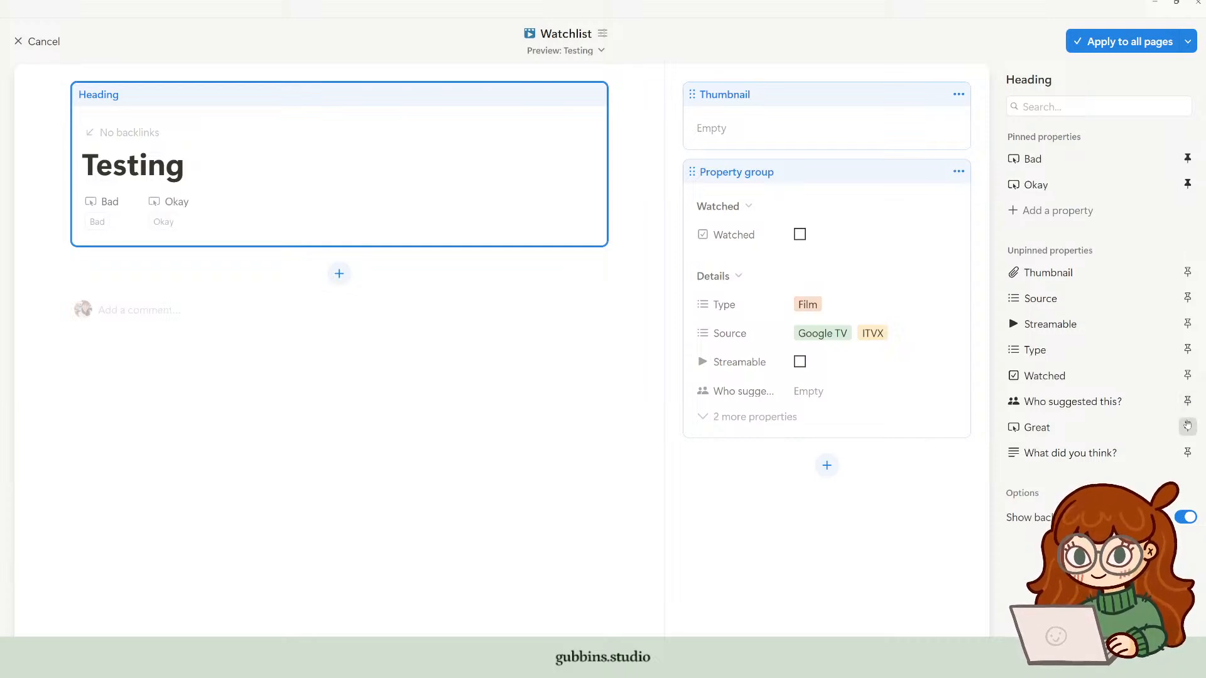
left_click(1188, 426)
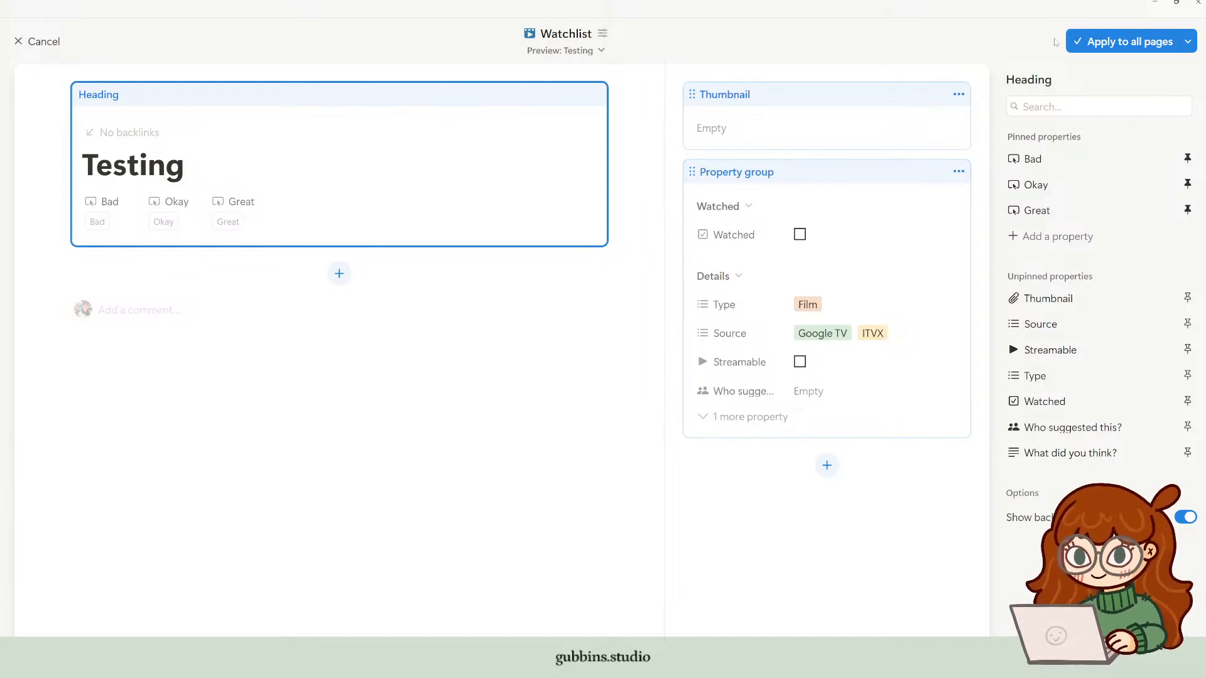
left_click(1109, 41)
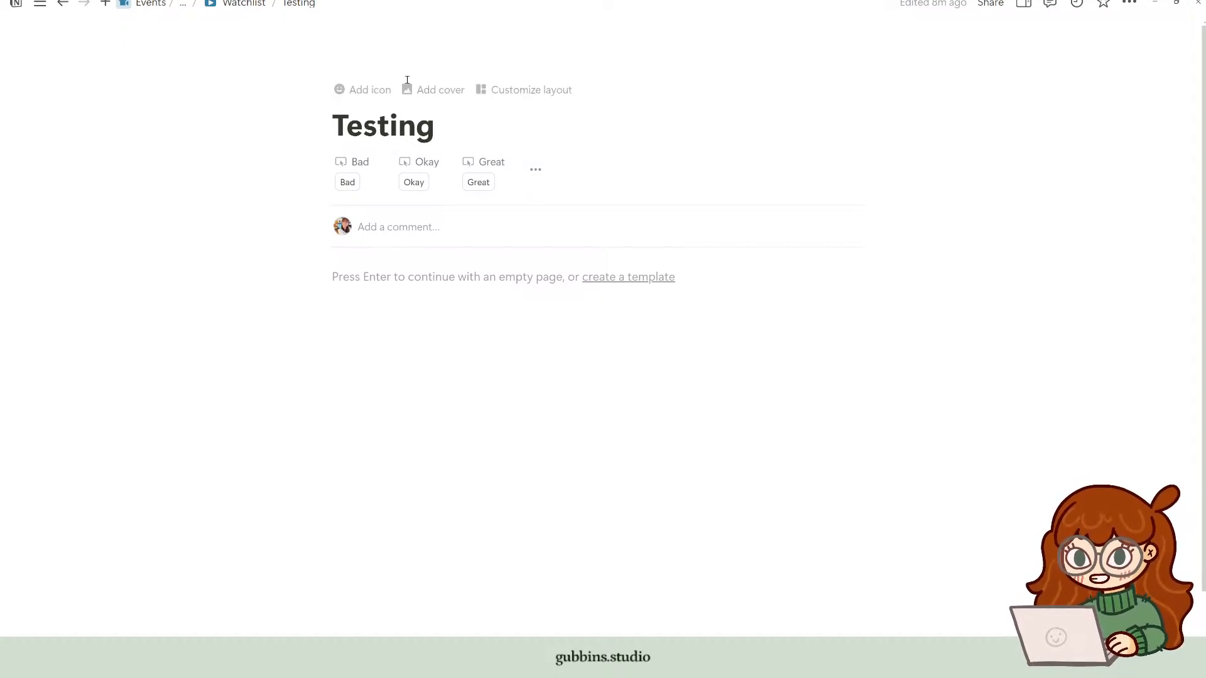
Step: Add "What did you think?" as a section below the heading in the page layout and apply it to all pages
left_click(535, 169)
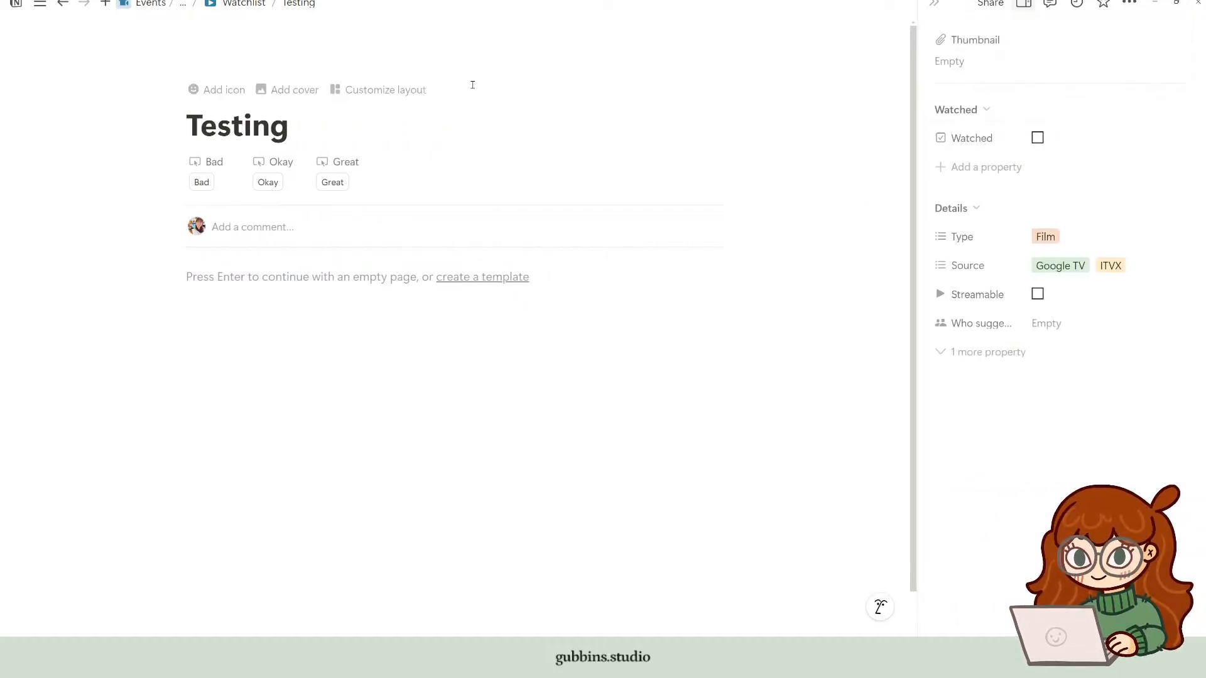
left_click(353, 94)
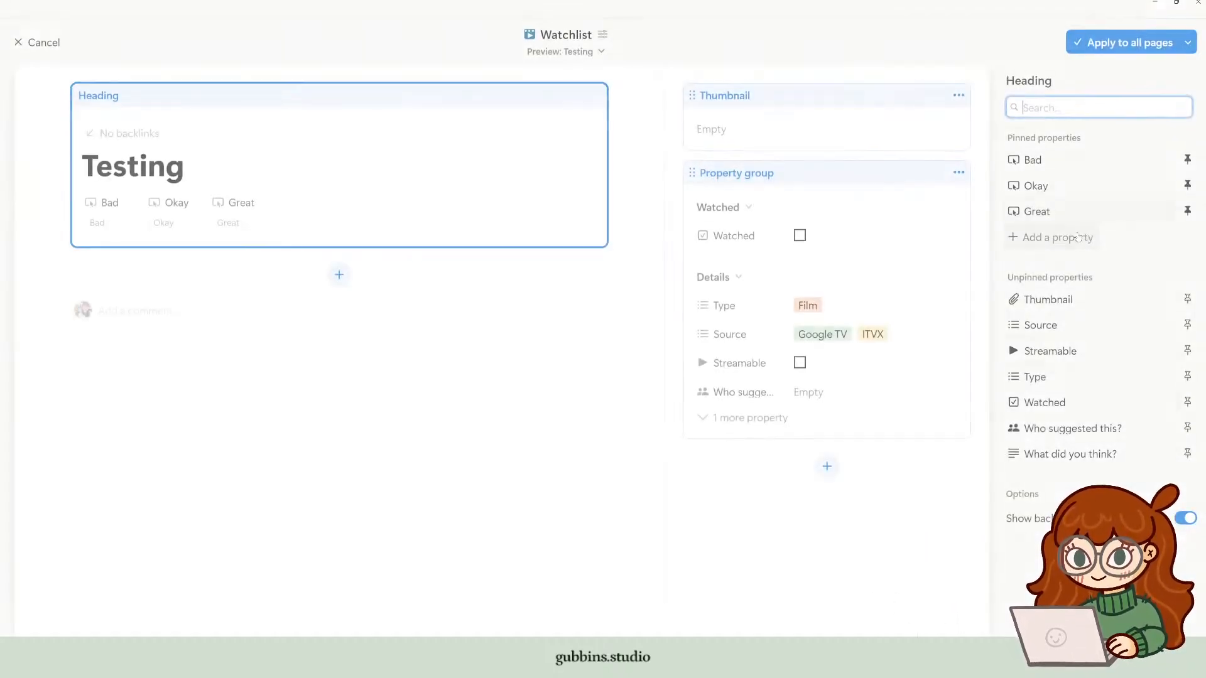
left_click(340, 273)
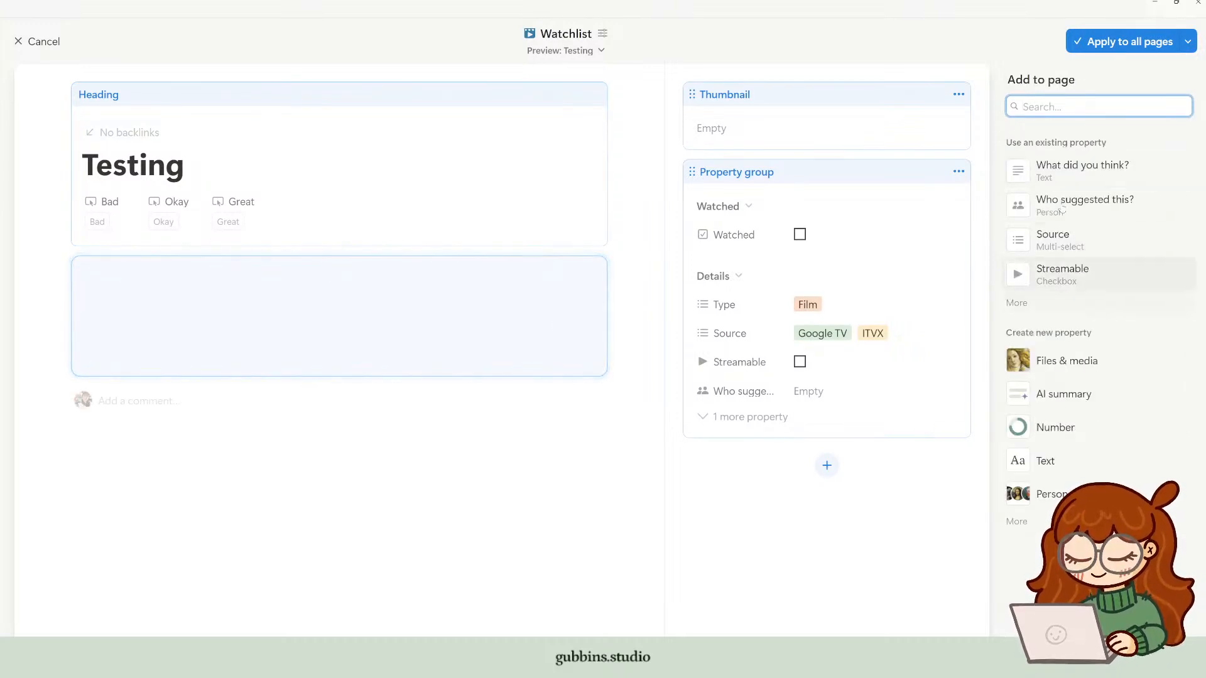
left_click(1082, 175)
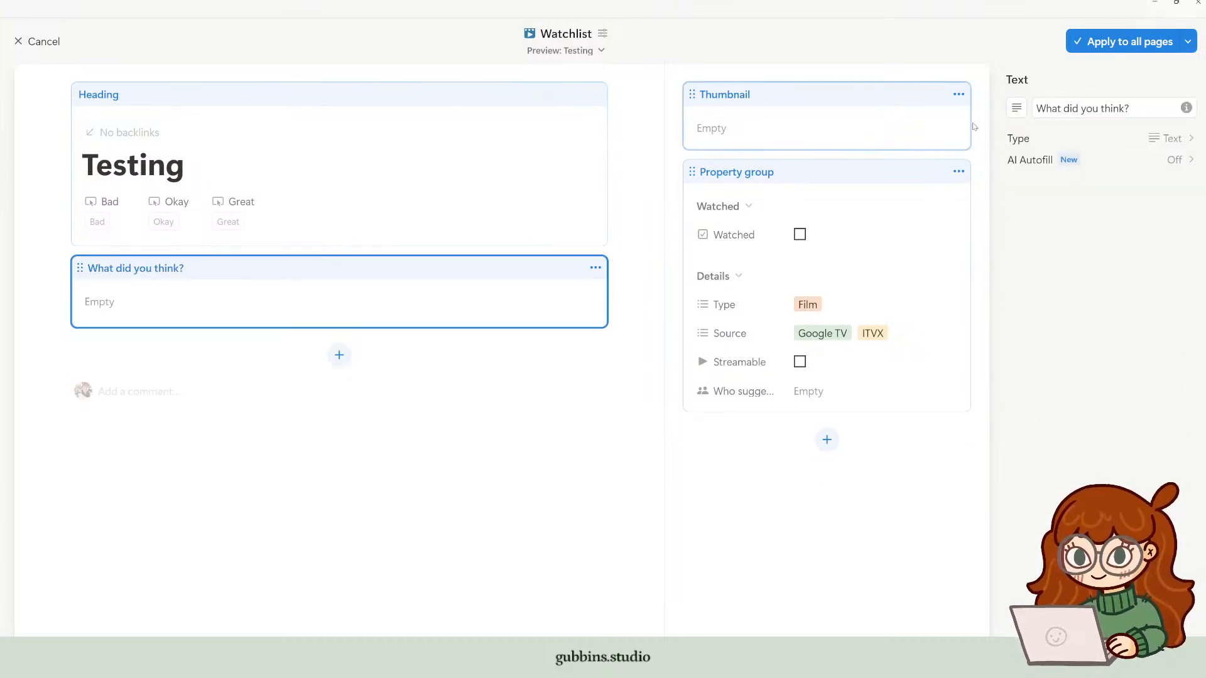
left_click(1124, 42)
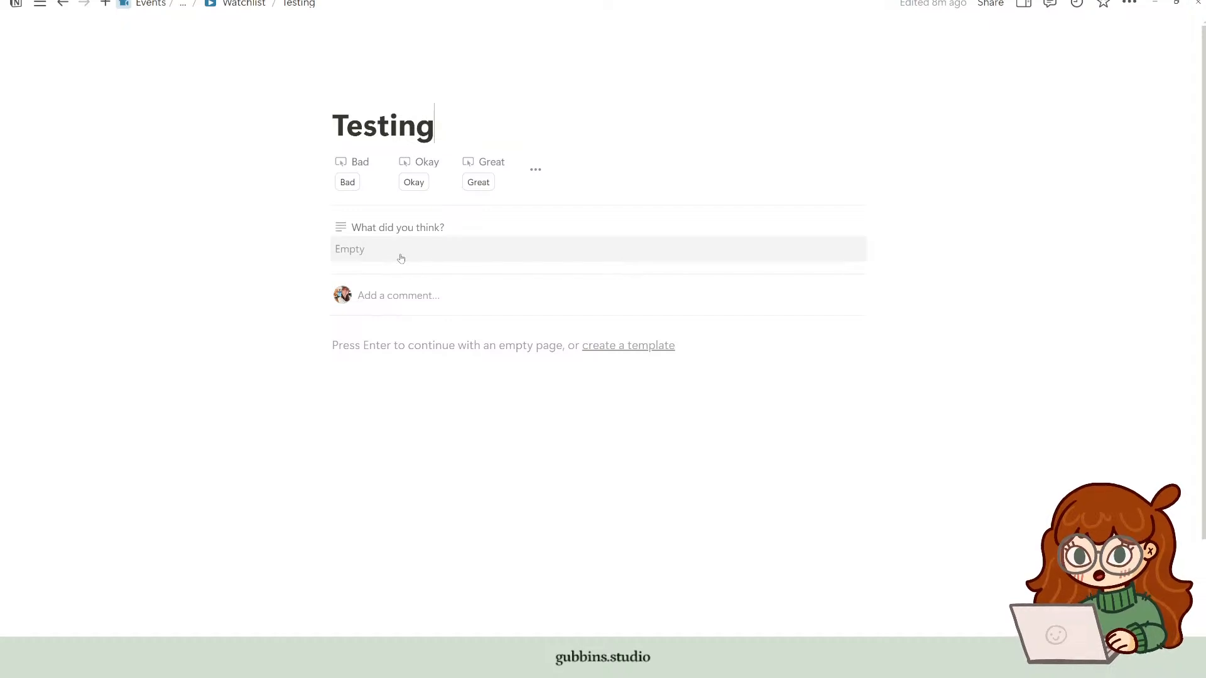
Step: Add an edit-property action targeting "What did you think?" to the Bad button's automation
left_click(358, 162)
left_click(404, 214)
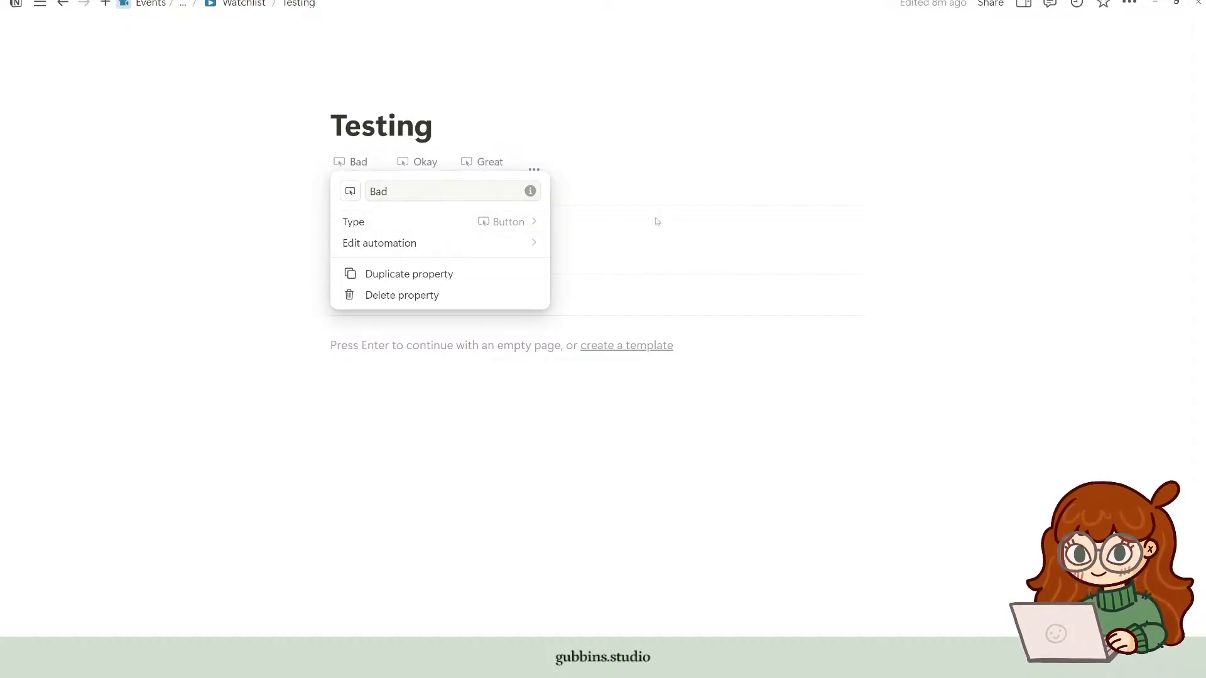
left_click(490, 245)
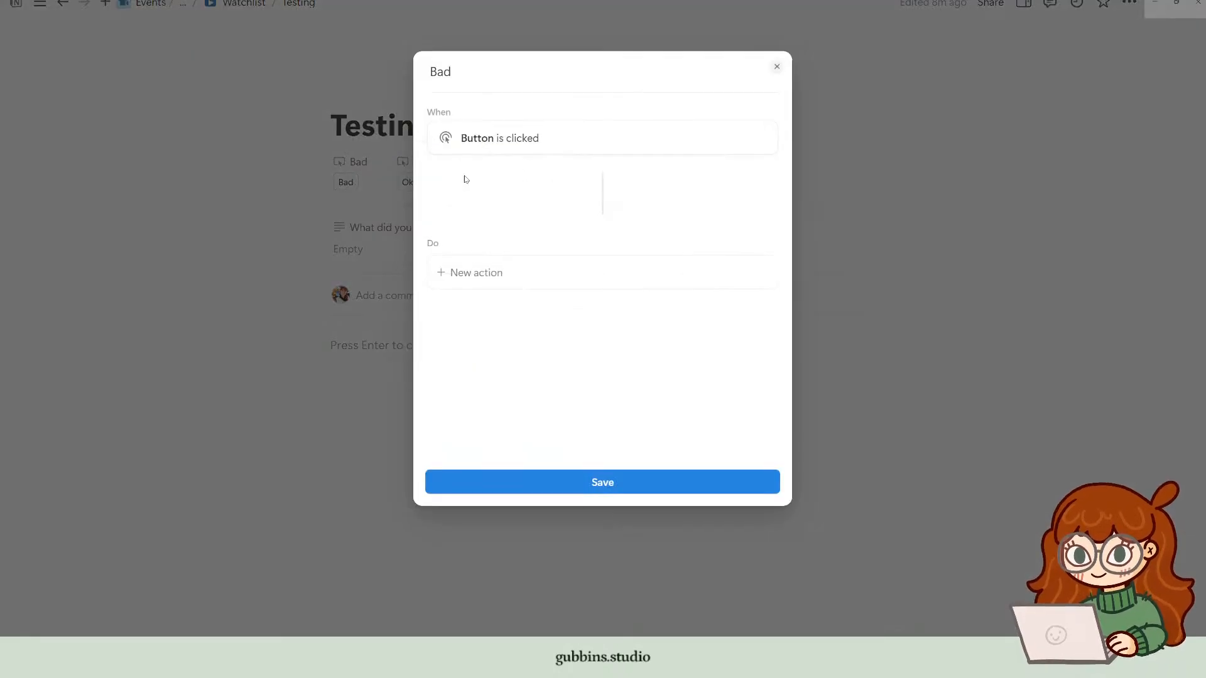
left_click(463, 281)
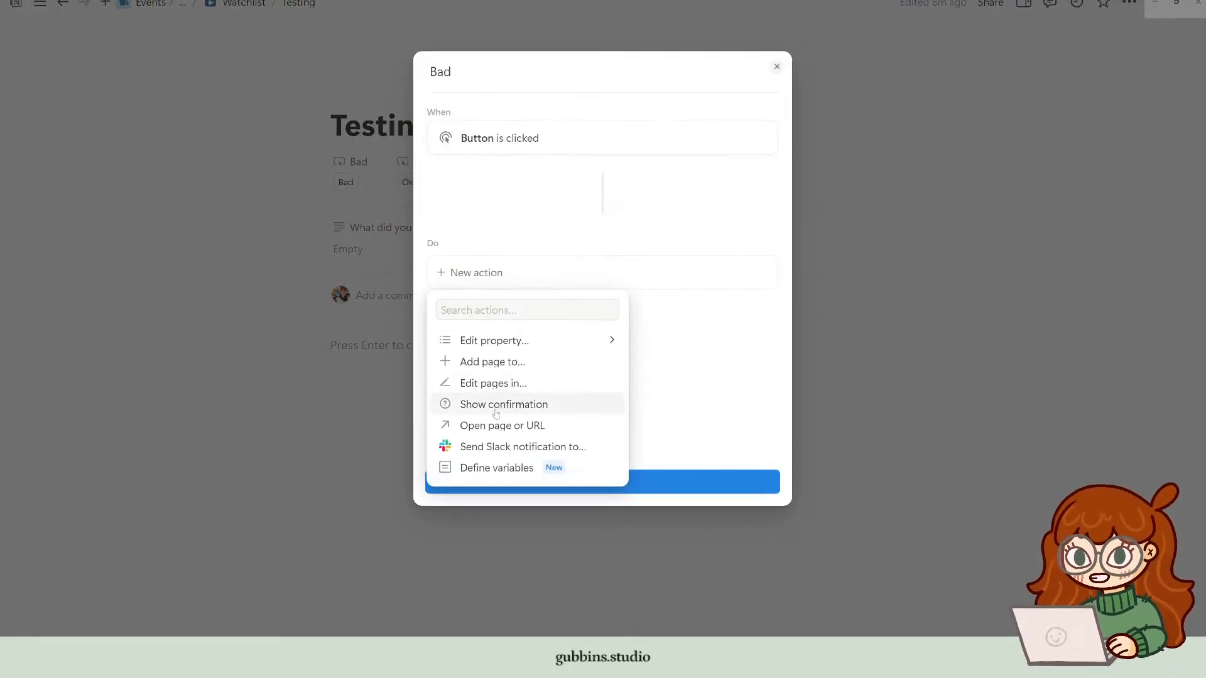
left_click(527, 347)
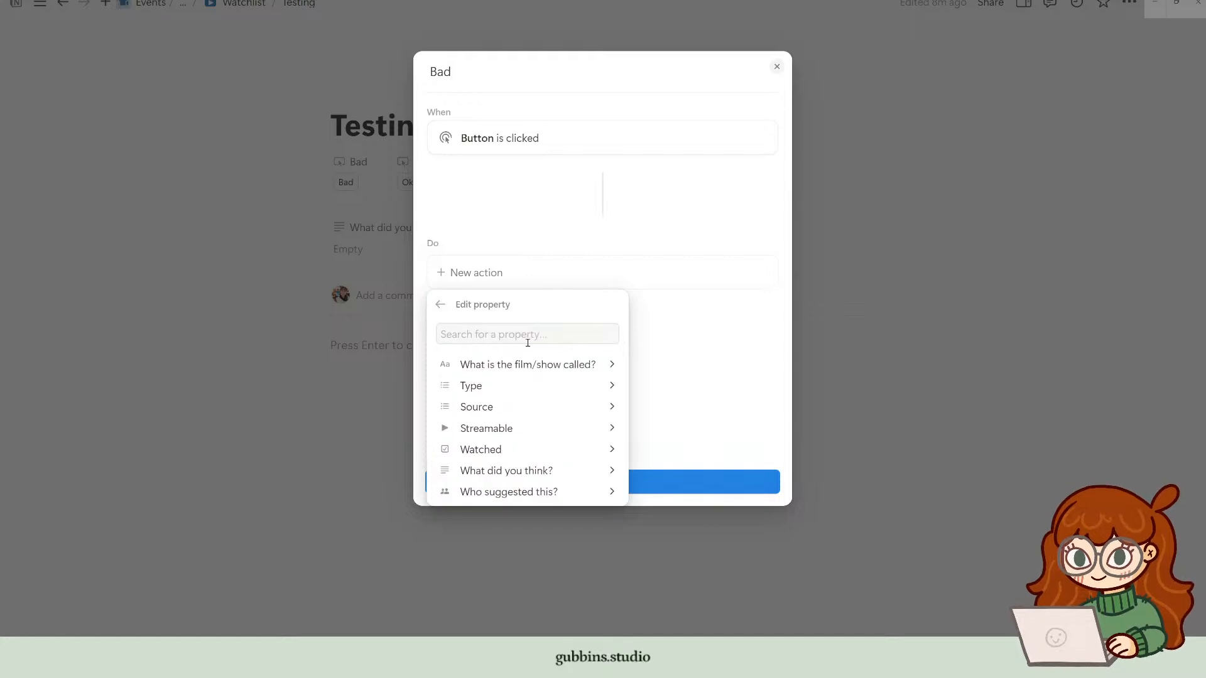
left_click(552, 471)
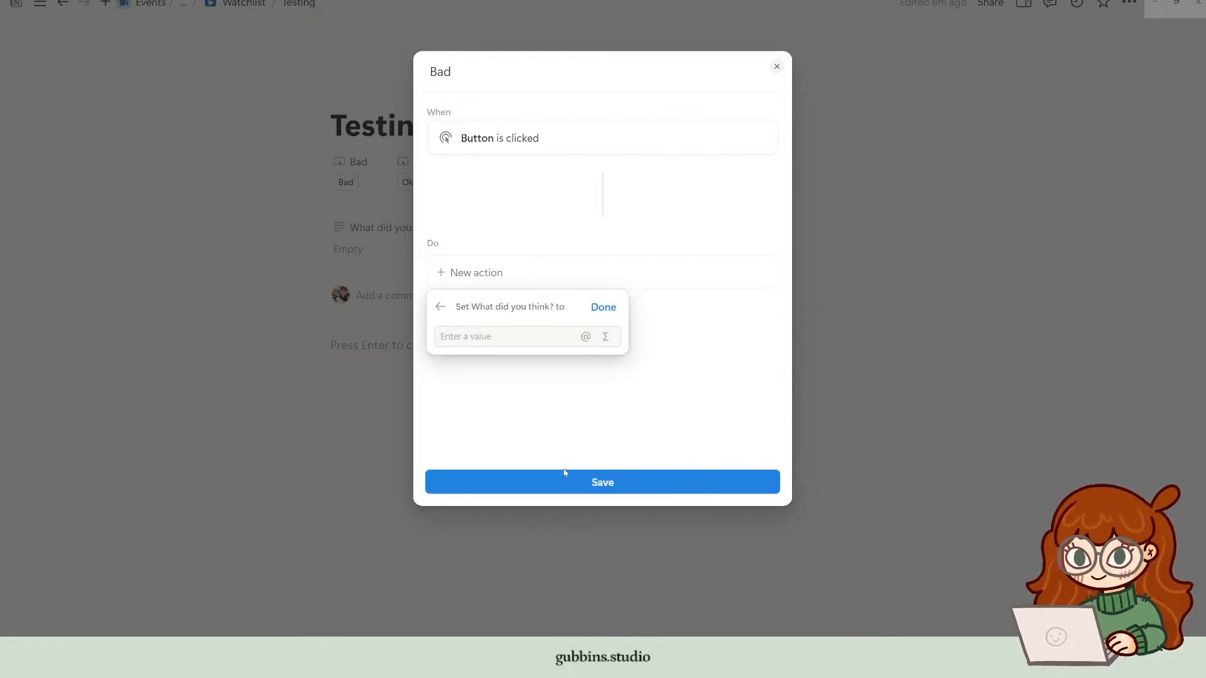
Step: Enter the formula style("Thisi one was rubbish", "r", "red_background") as the value for "What did you think?"
left_click(609, 340)
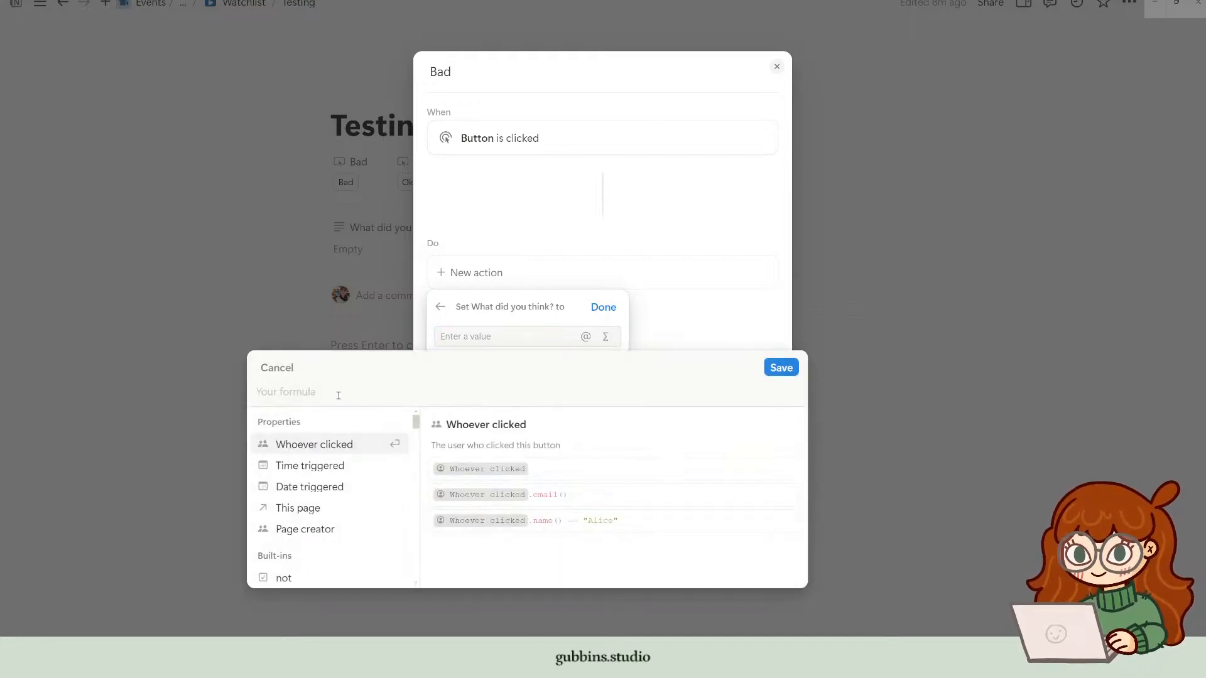
type("style()")
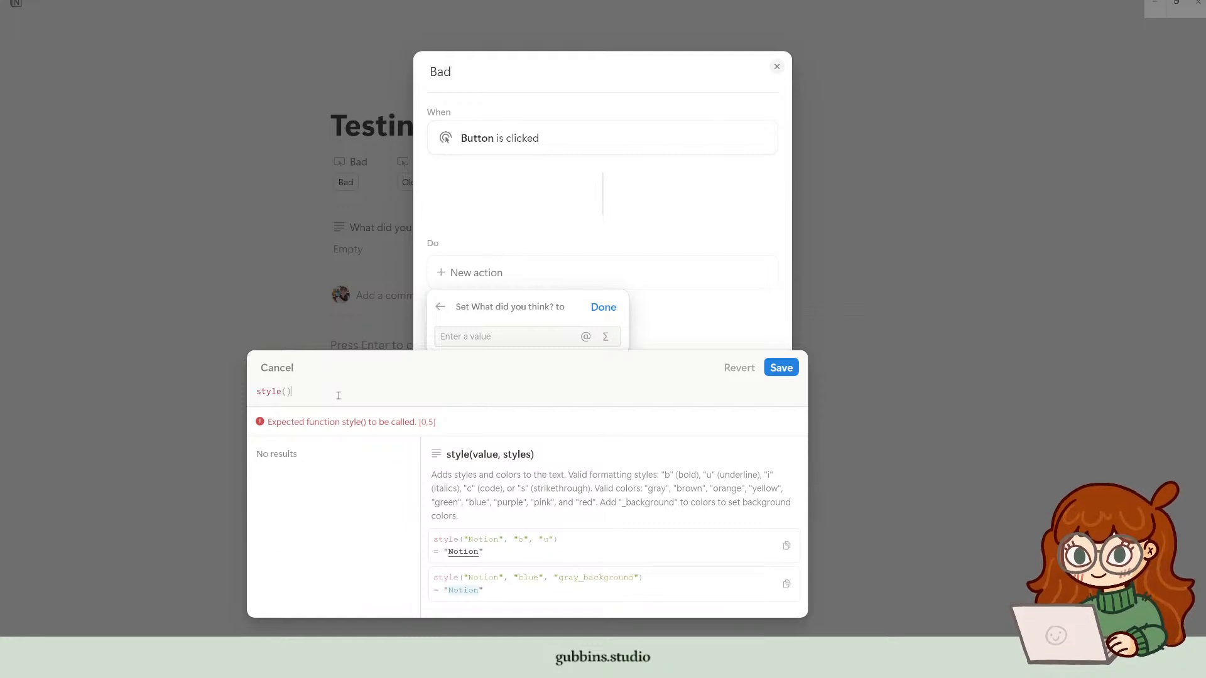
key("Left")
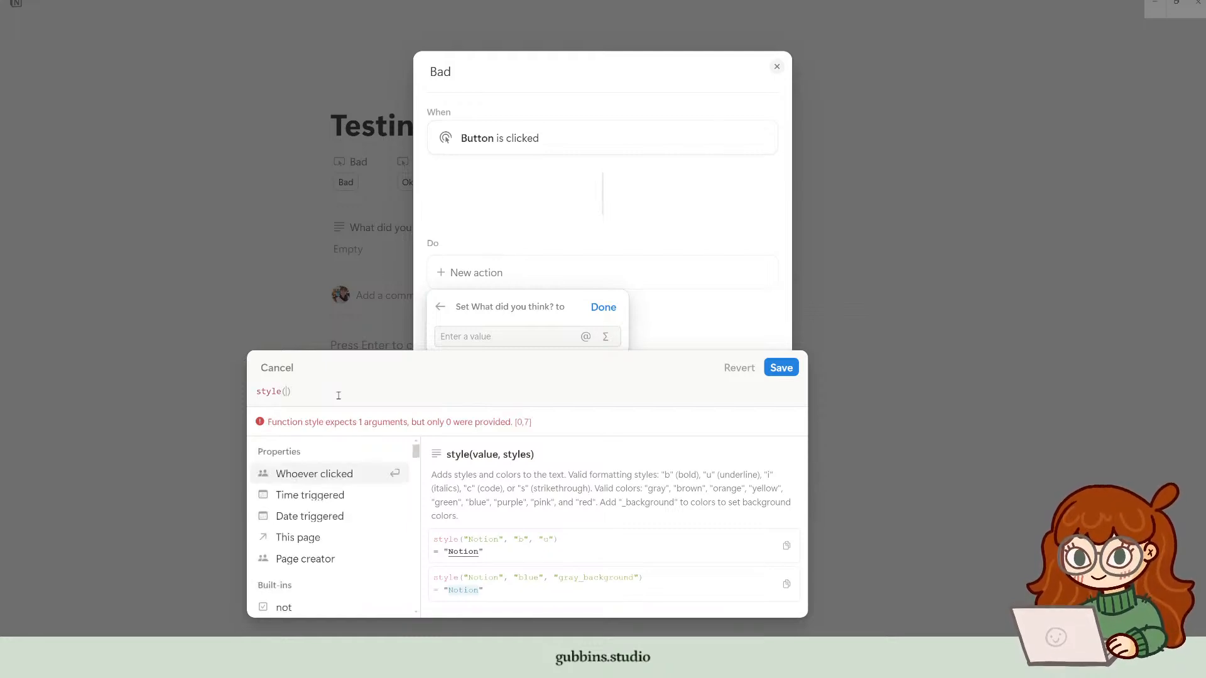
type("\"\"Thisi one w")
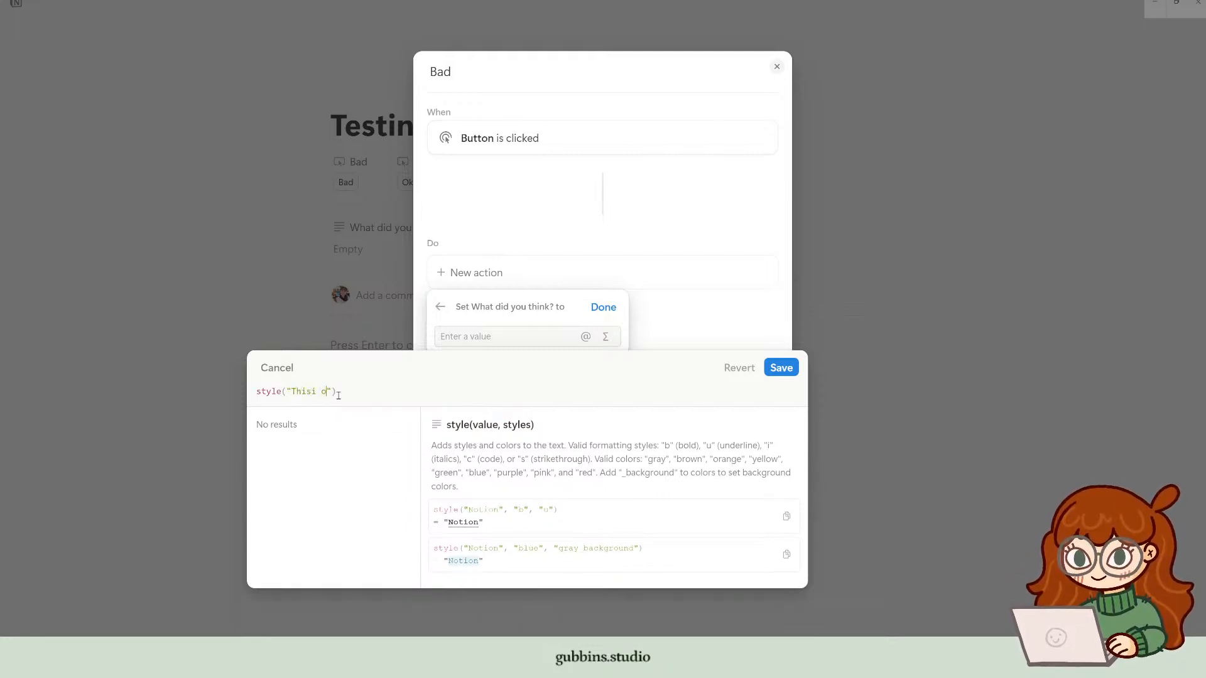
type("as rubbish")
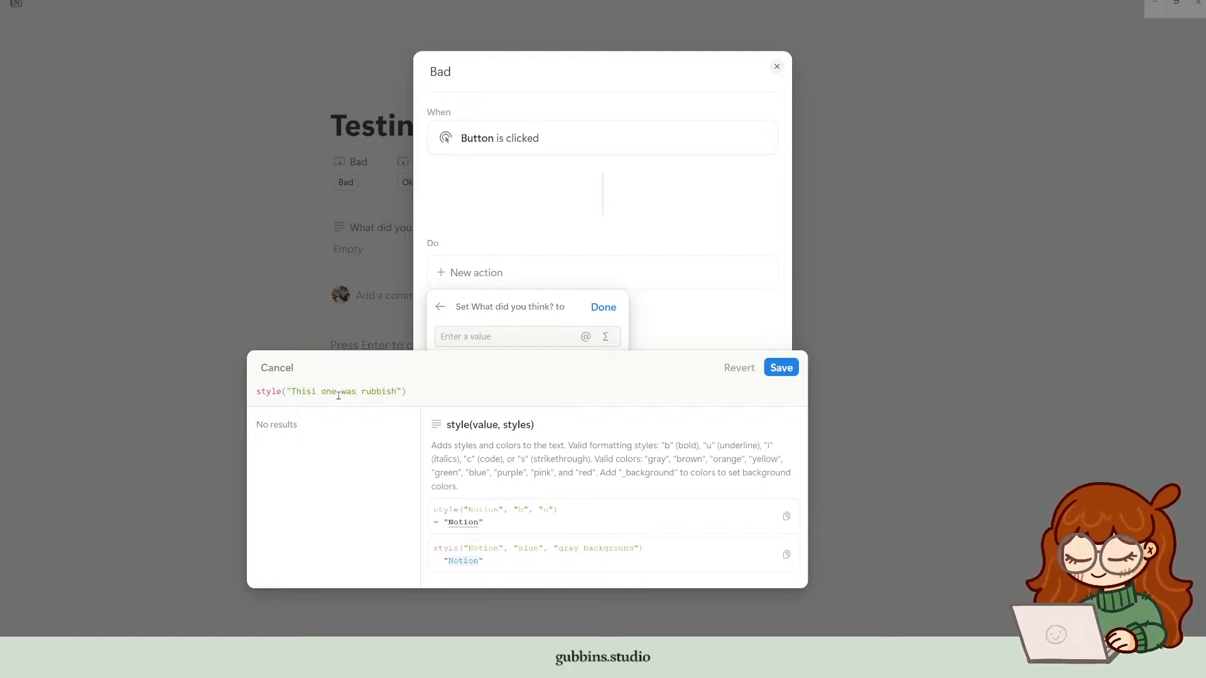
type(", \"r\"")
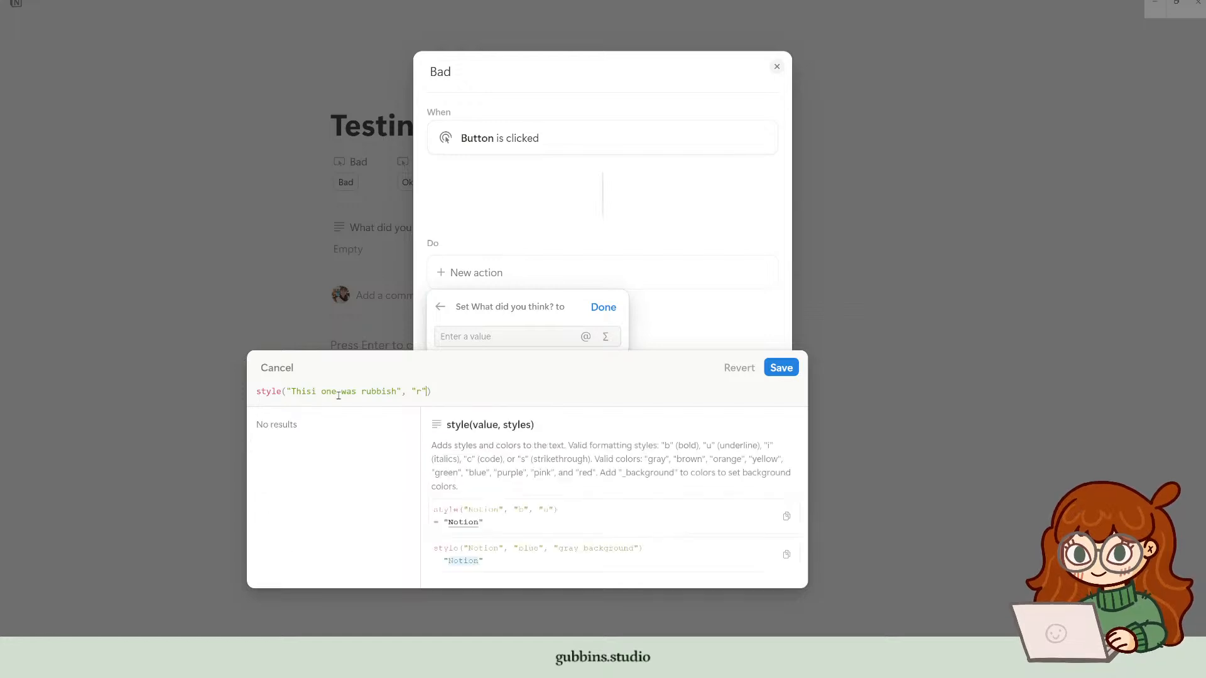
type(", \"")
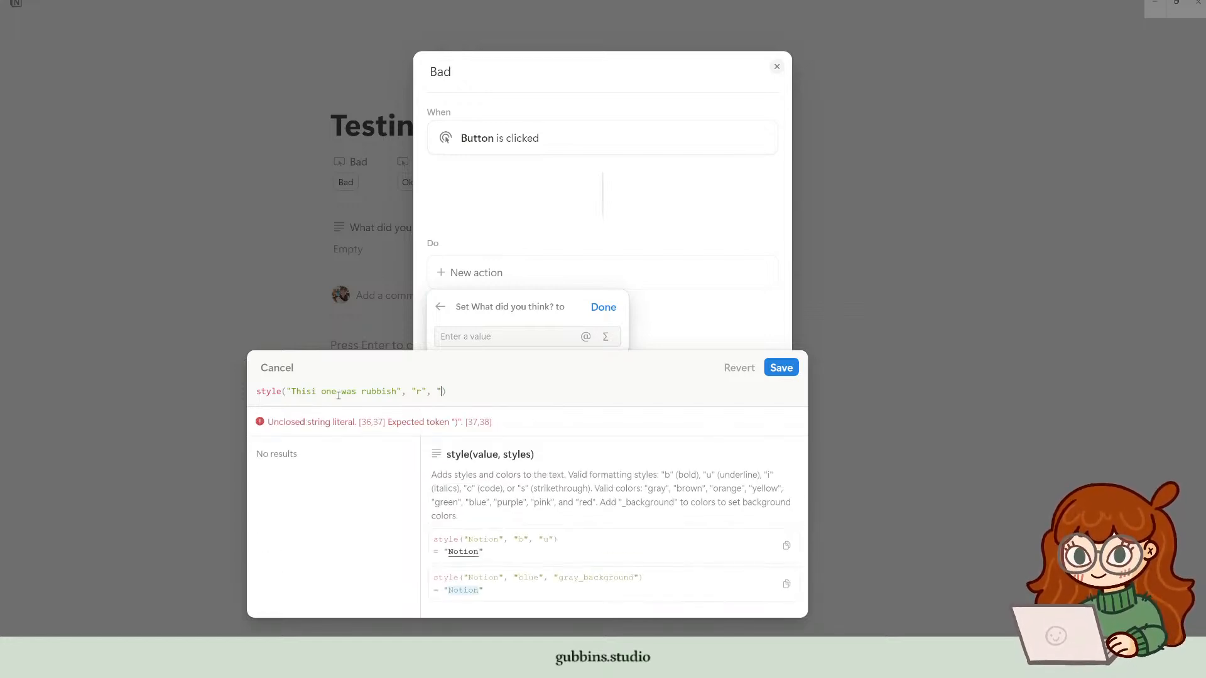
type("r")
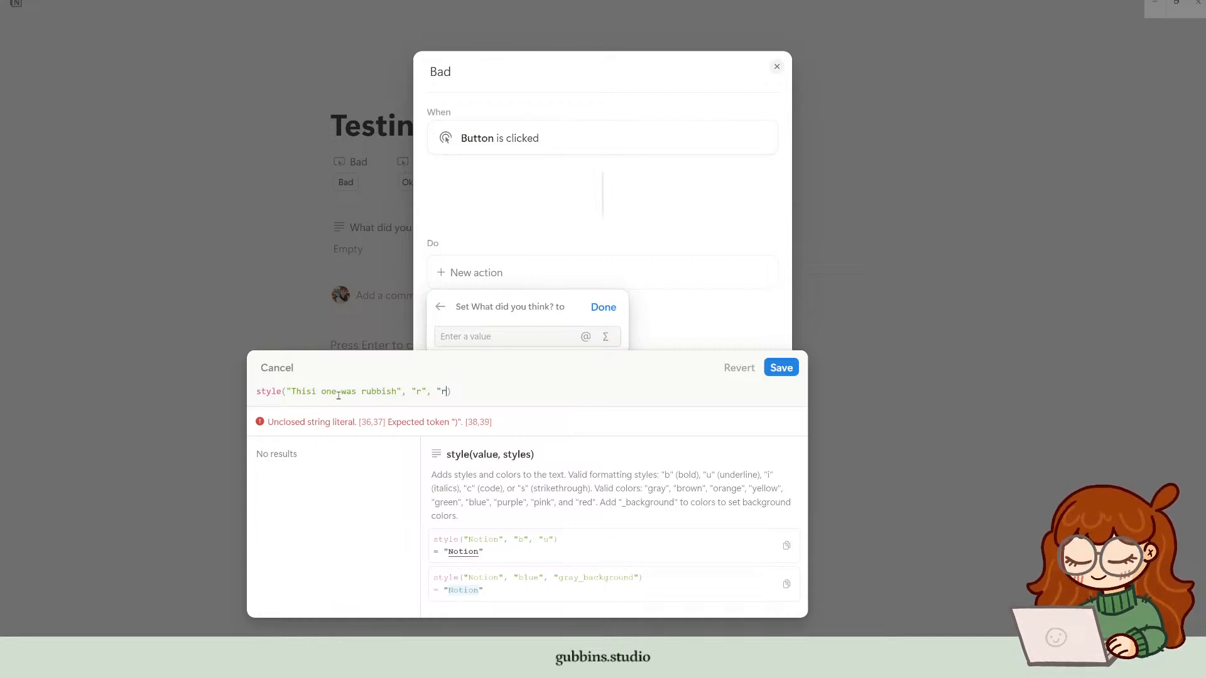
type("ed")
type("_background\"")
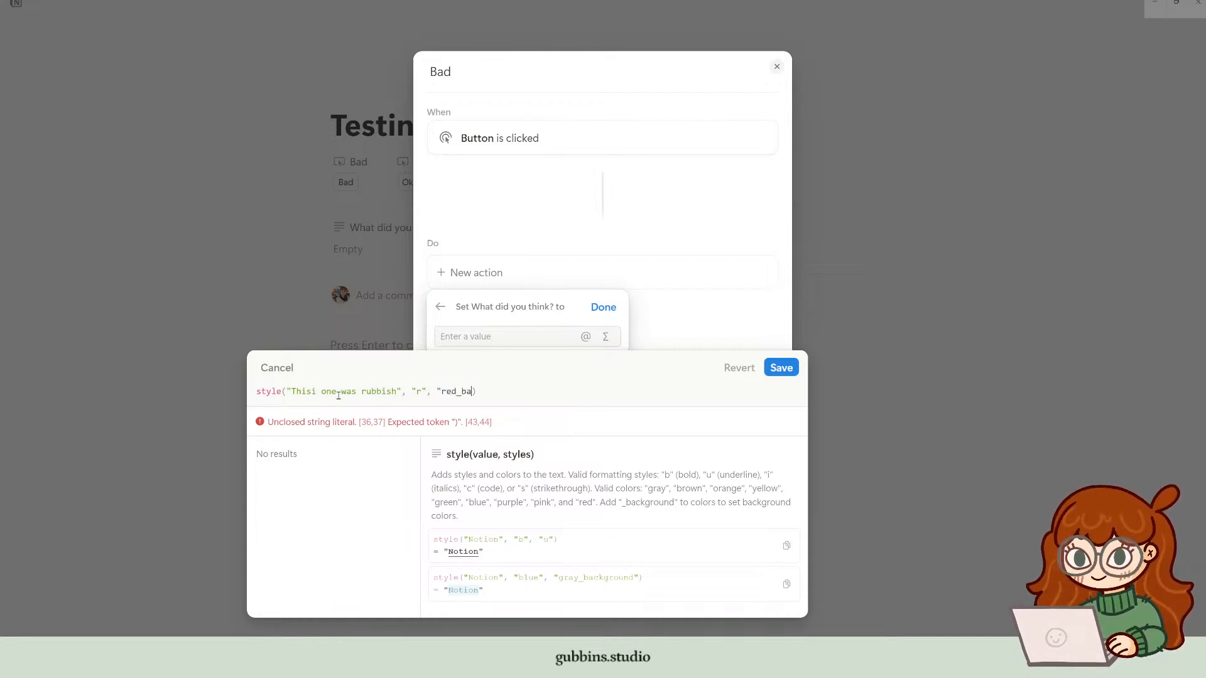
Step: Change the formula's text colour argument to "red" and save the formula
key("ctrl+Left")
key("ctrl+Left")
key("ctrl+Left")
key("ctrl+Left")
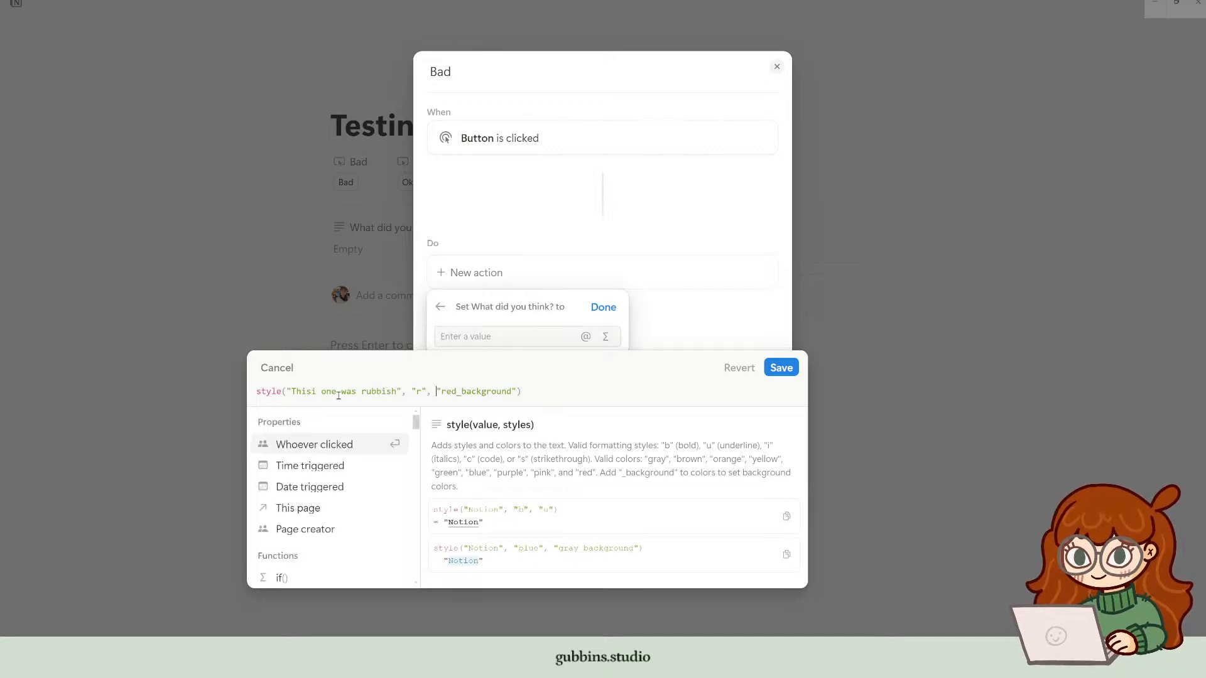
type("ed")
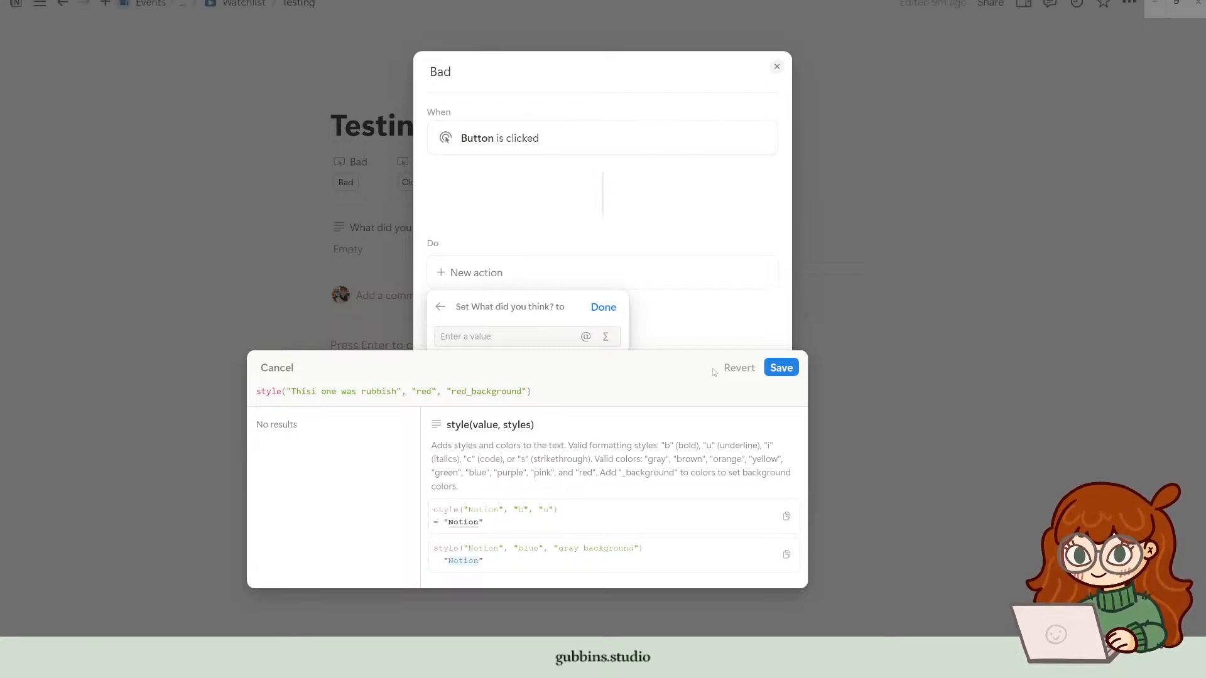
left_click(781, 367)
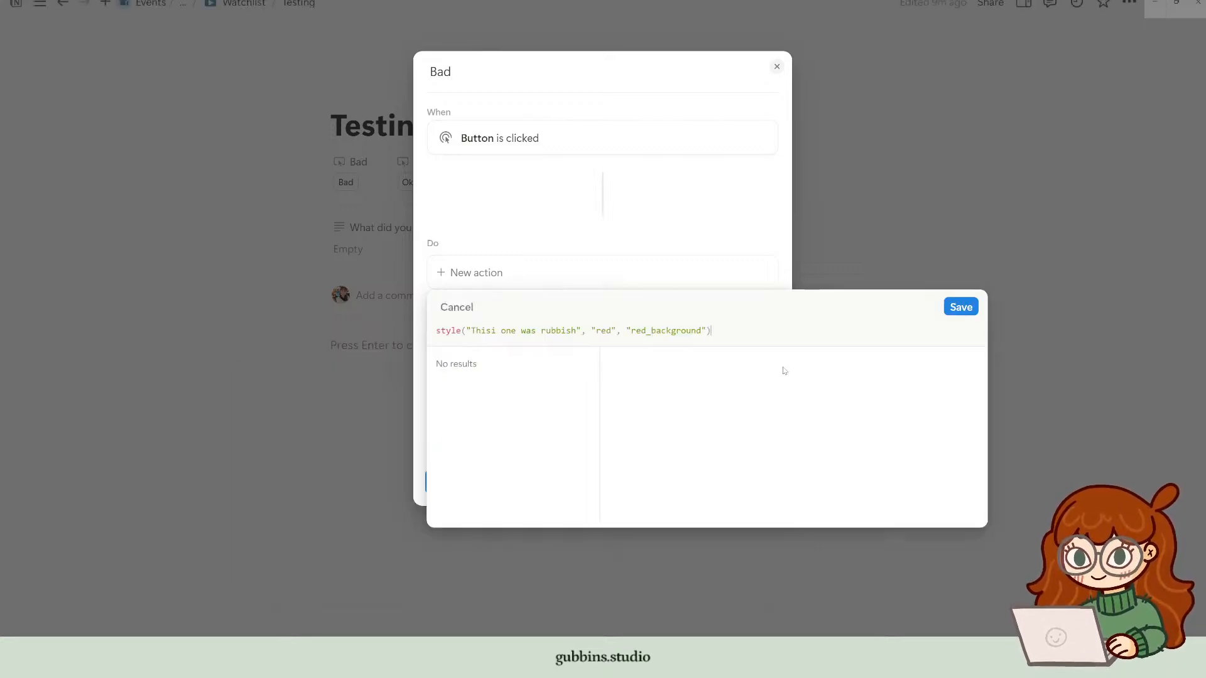
Step: Correct the wording in the Bad button's formula to "This one was rubbish" and save the formula
left_click(483, 332)
key("Delete")
key("Delete")
type("is")
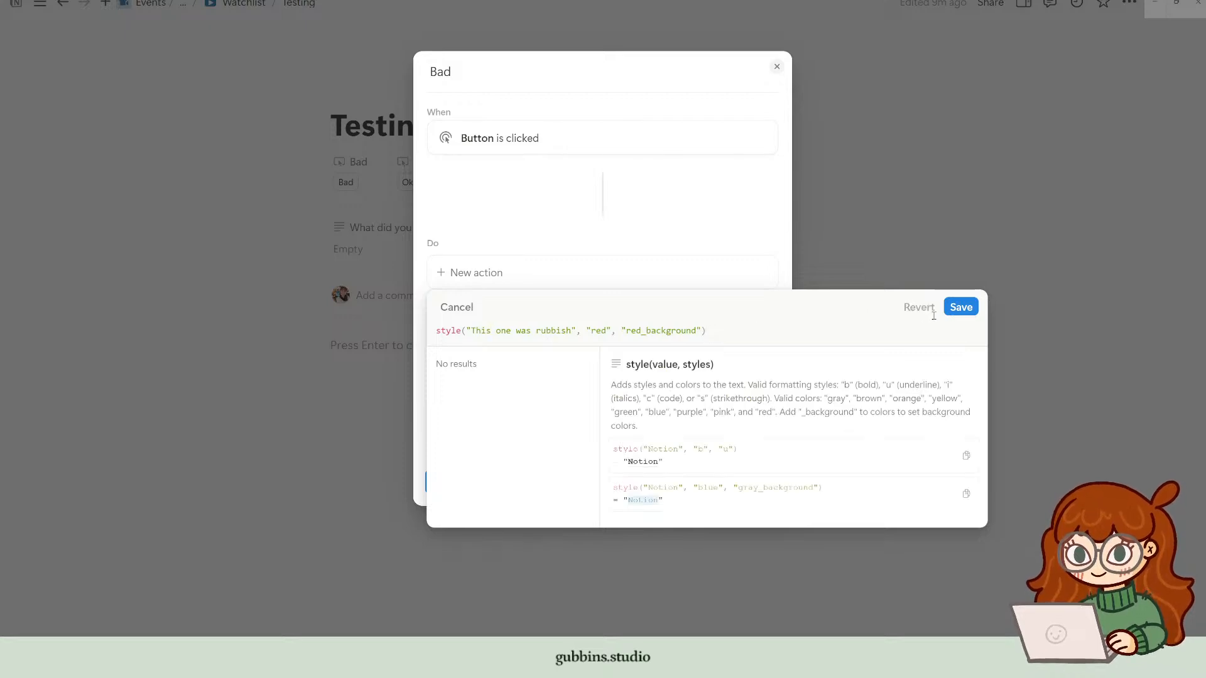
left_click(960, 307)
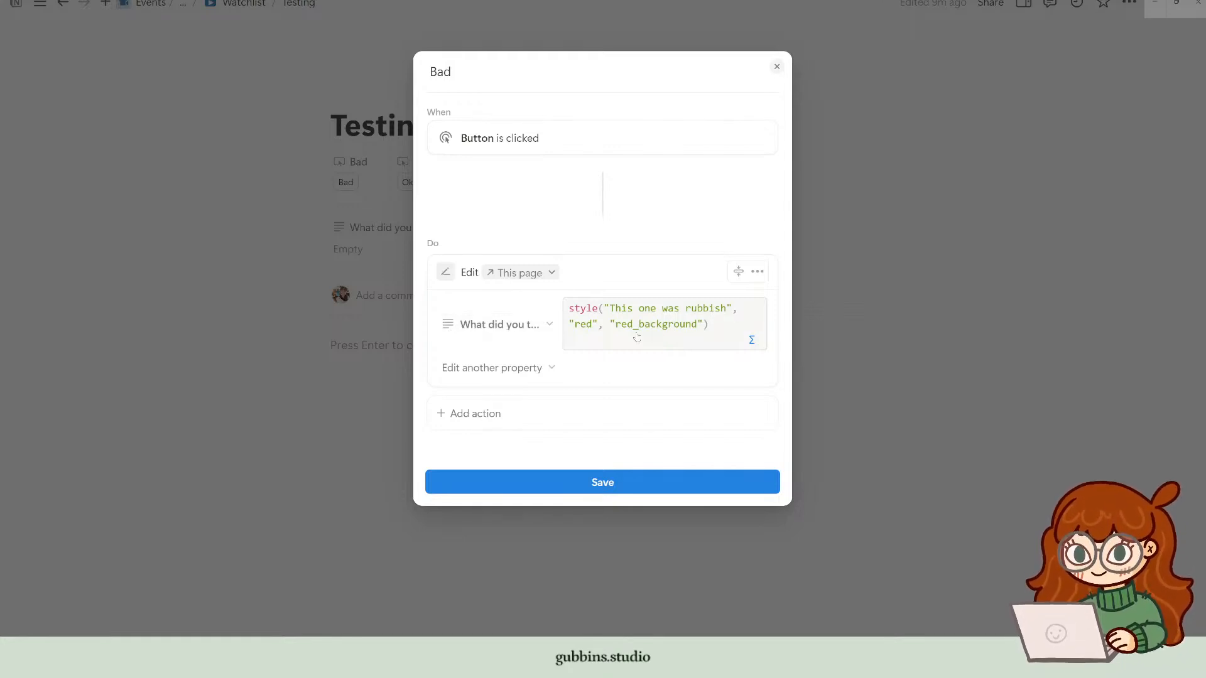
Step: Save the Bad button's automation and run the Bad button on the Testing page
left_click(659, 483)
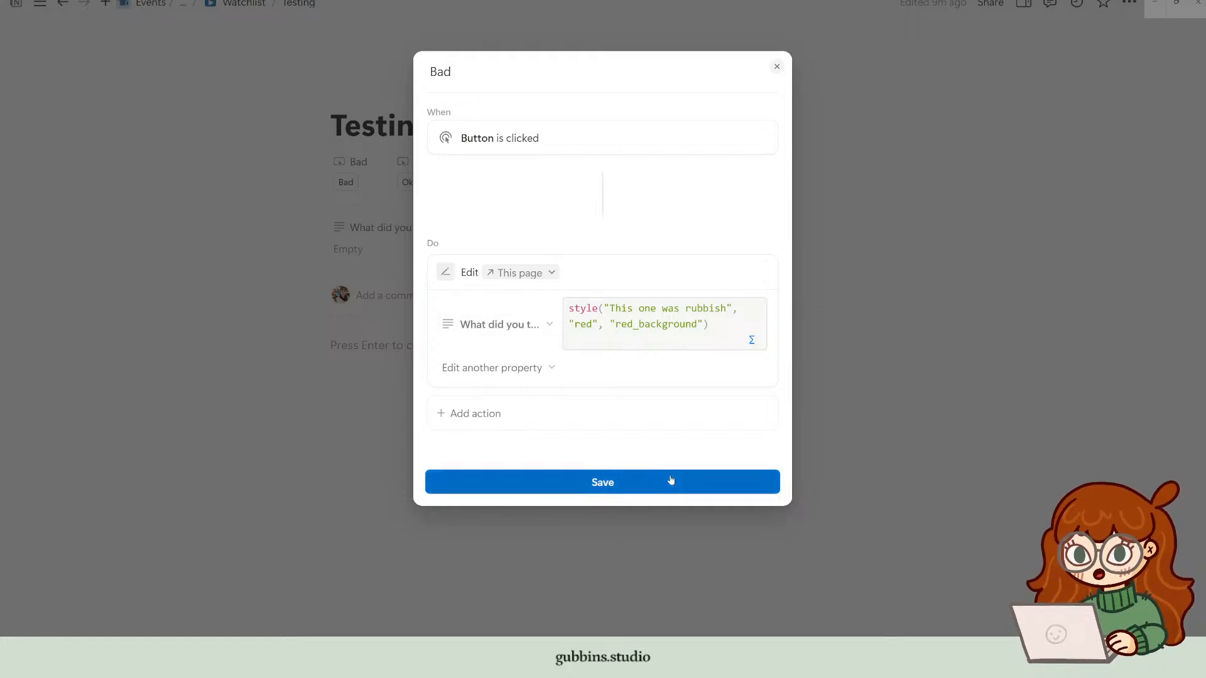
left_click(680, 457)
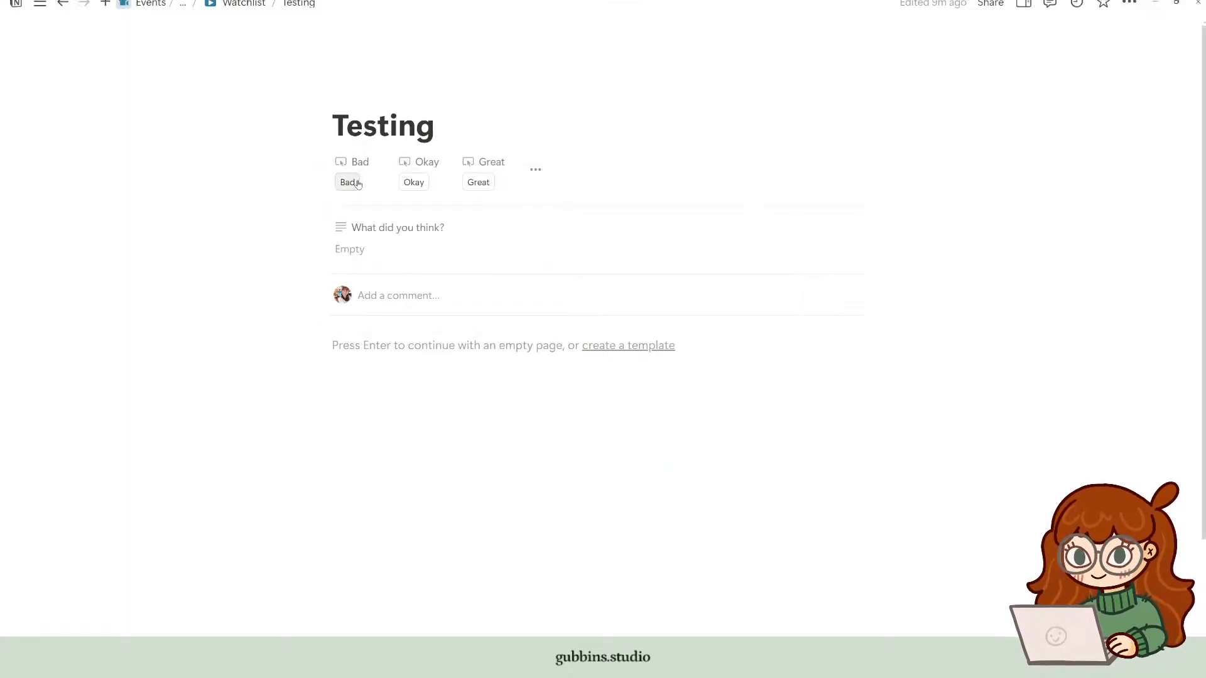
left_click(351, 184)
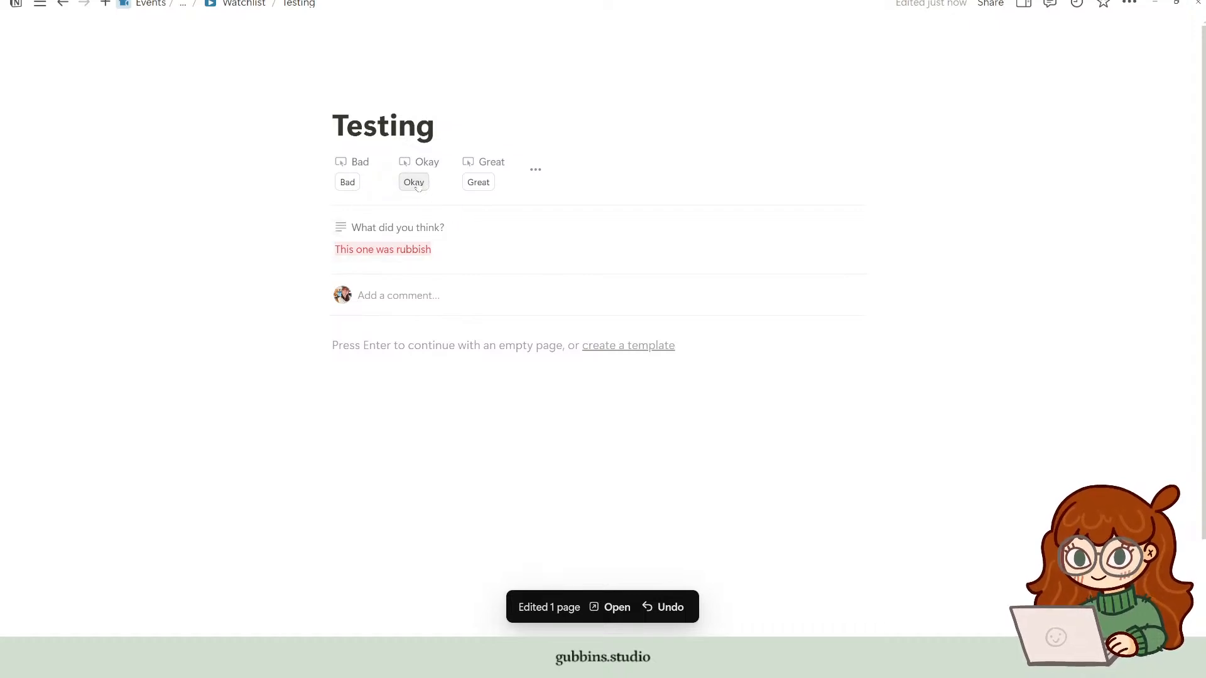
left_click(346, 185)
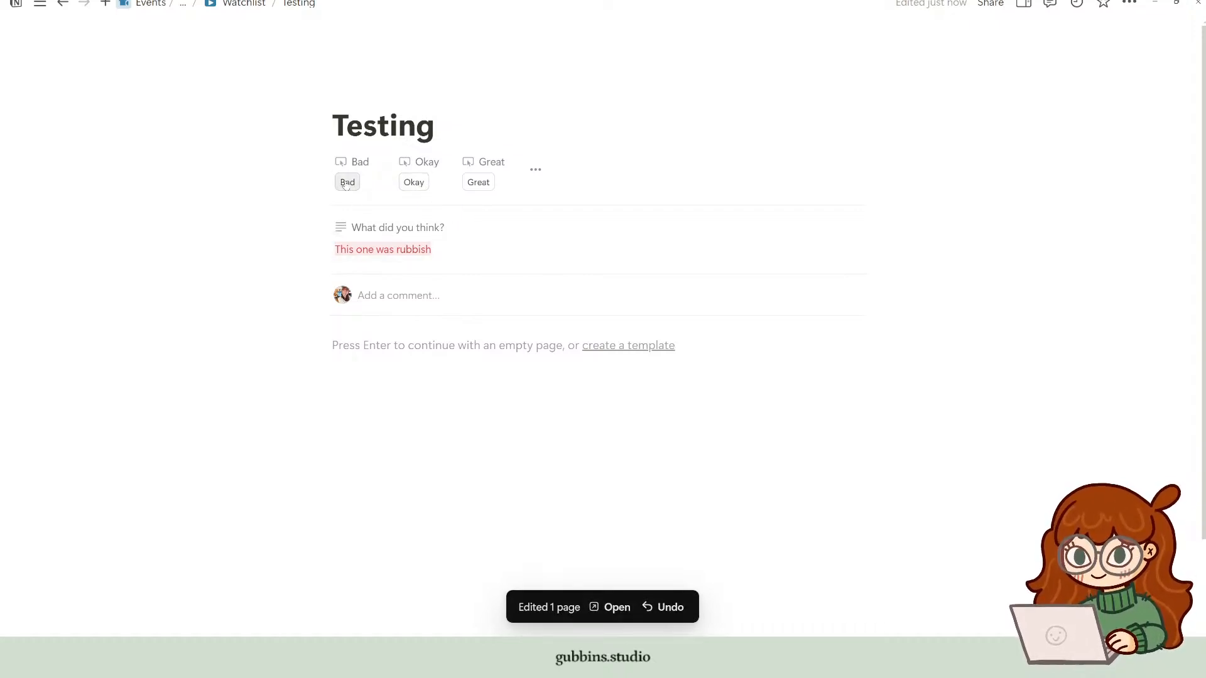
Step: Add an edit-property action targeting "What did you think?" to the Okay button's automation
left_click(418, 163)
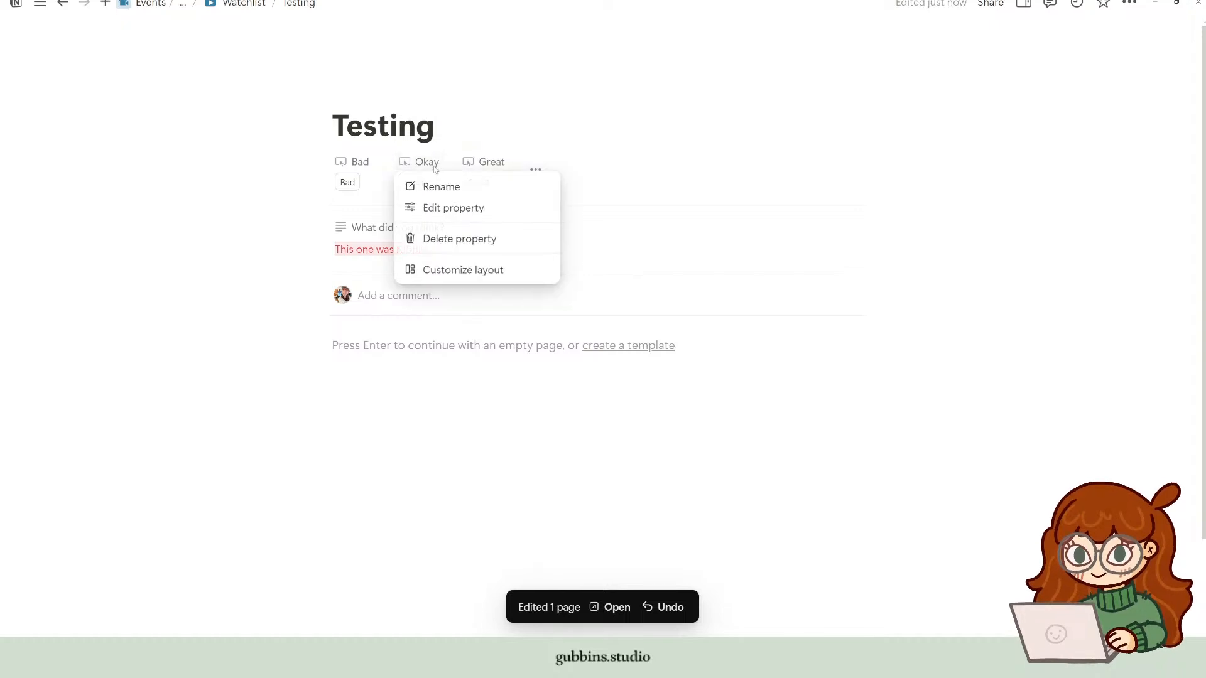
left_click(364, 163)
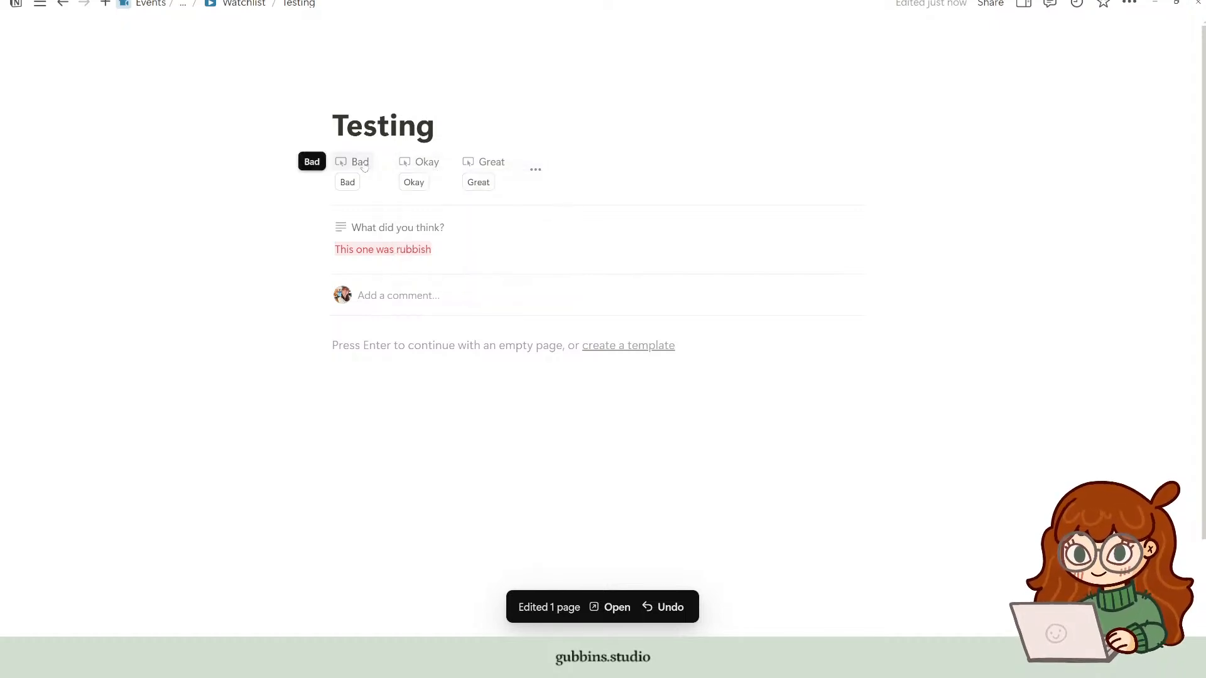
left_click(361, 163)
left_click(442, 163)
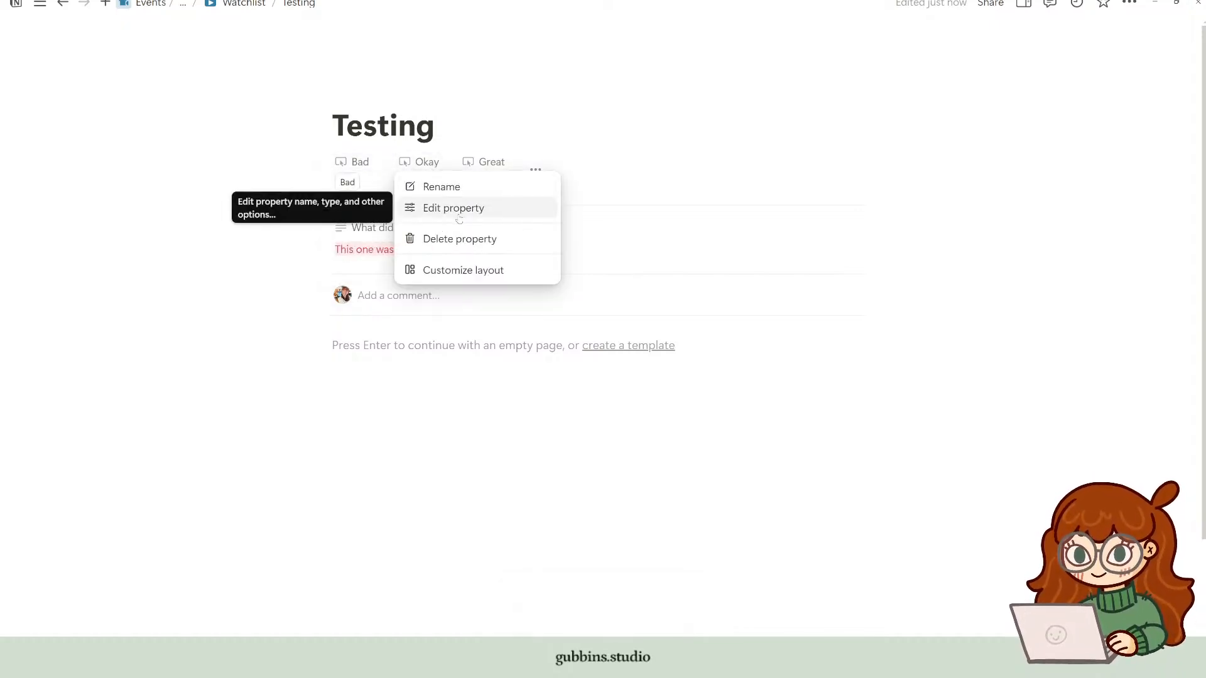
left_click(477, 208)
left_click(520, 240)
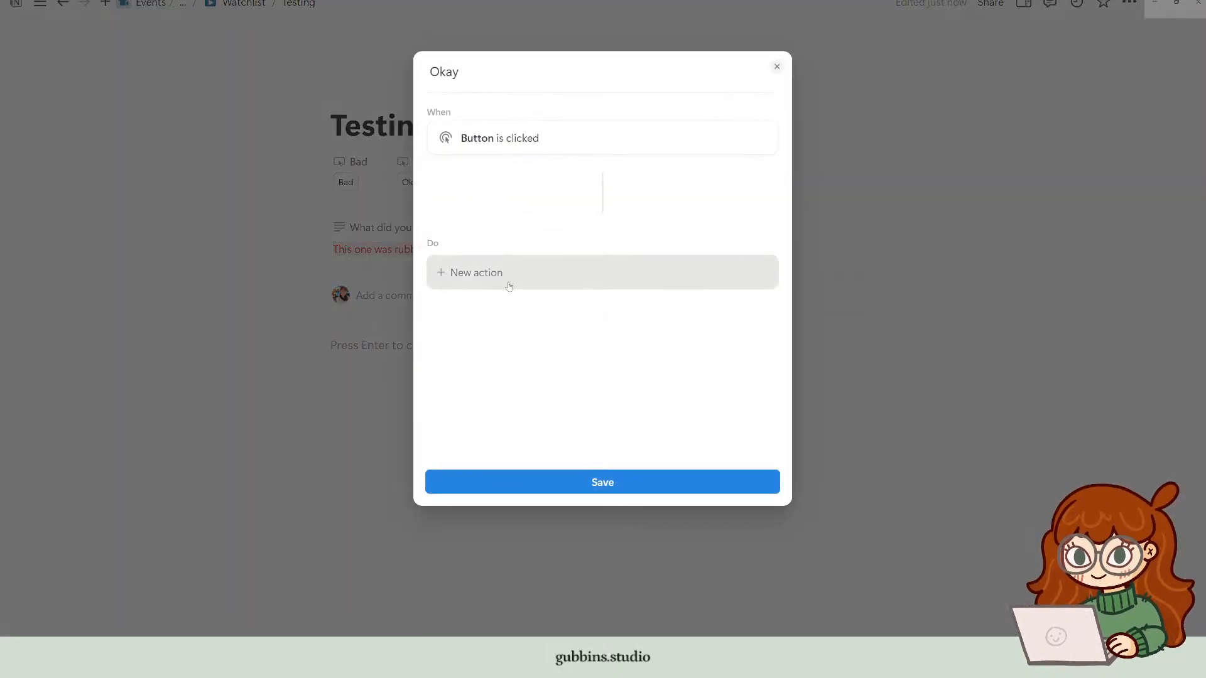
left_click(506, 274)
left_click(565, 342)
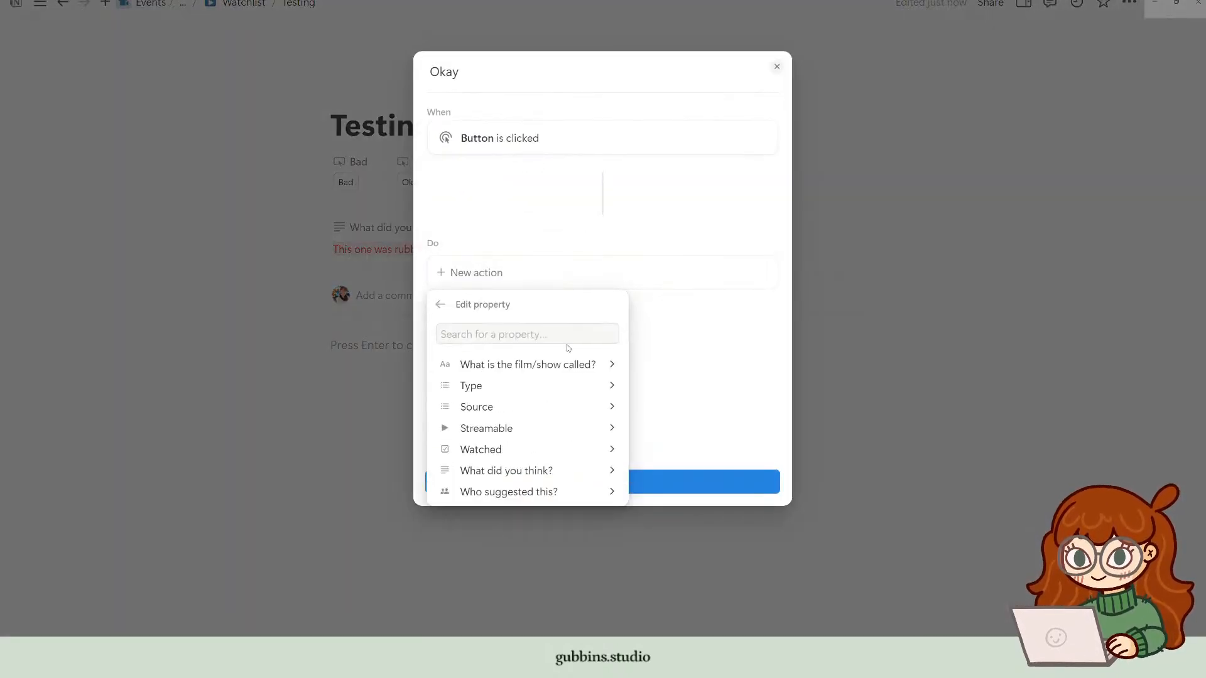
left_click(521, 471)
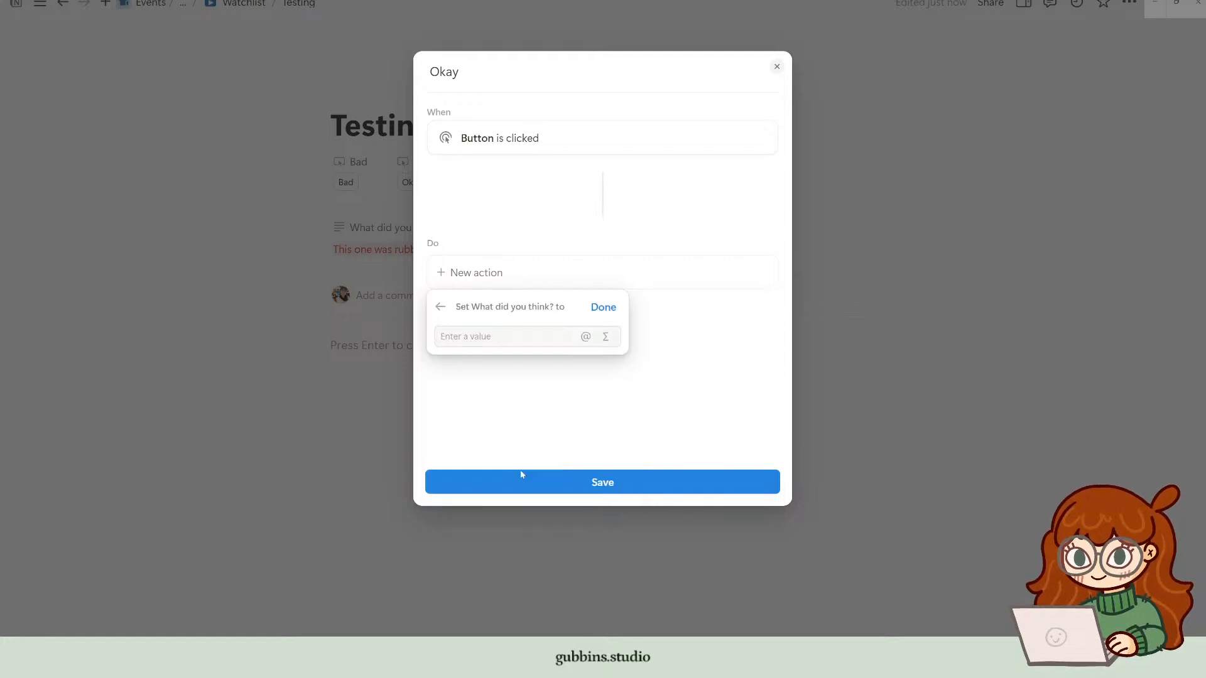
Step: Start a formula for the action's value with This page's "What is the film/show called?" property
left_click(606, 337)
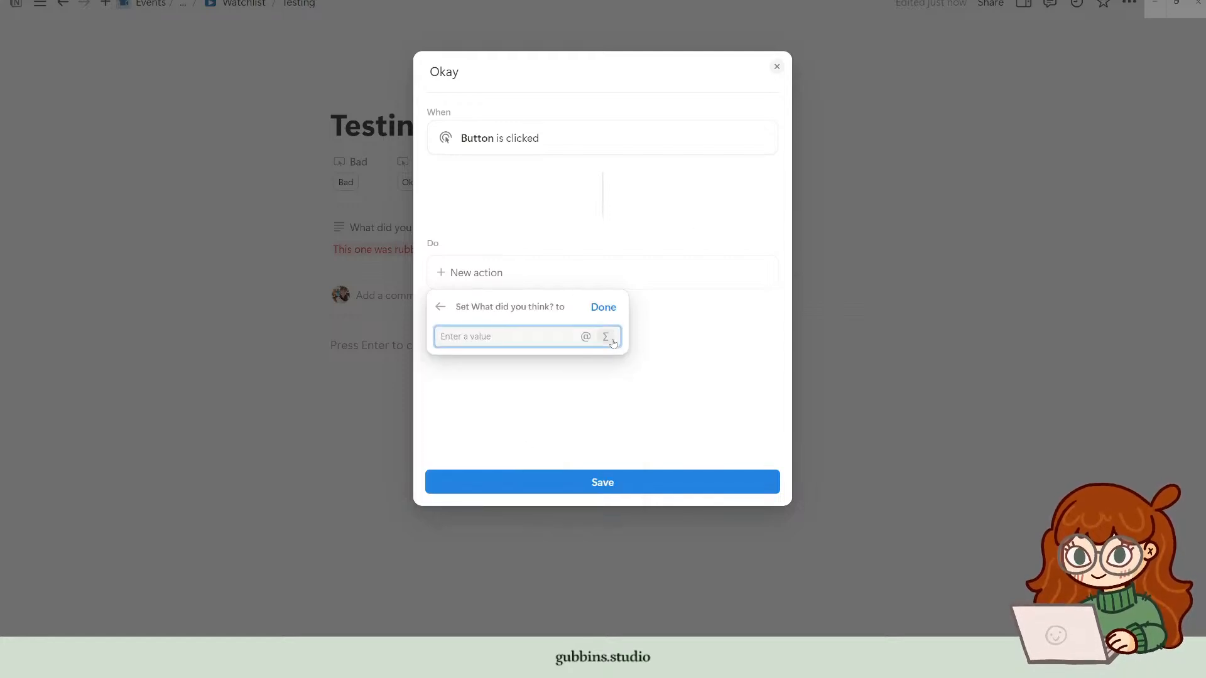
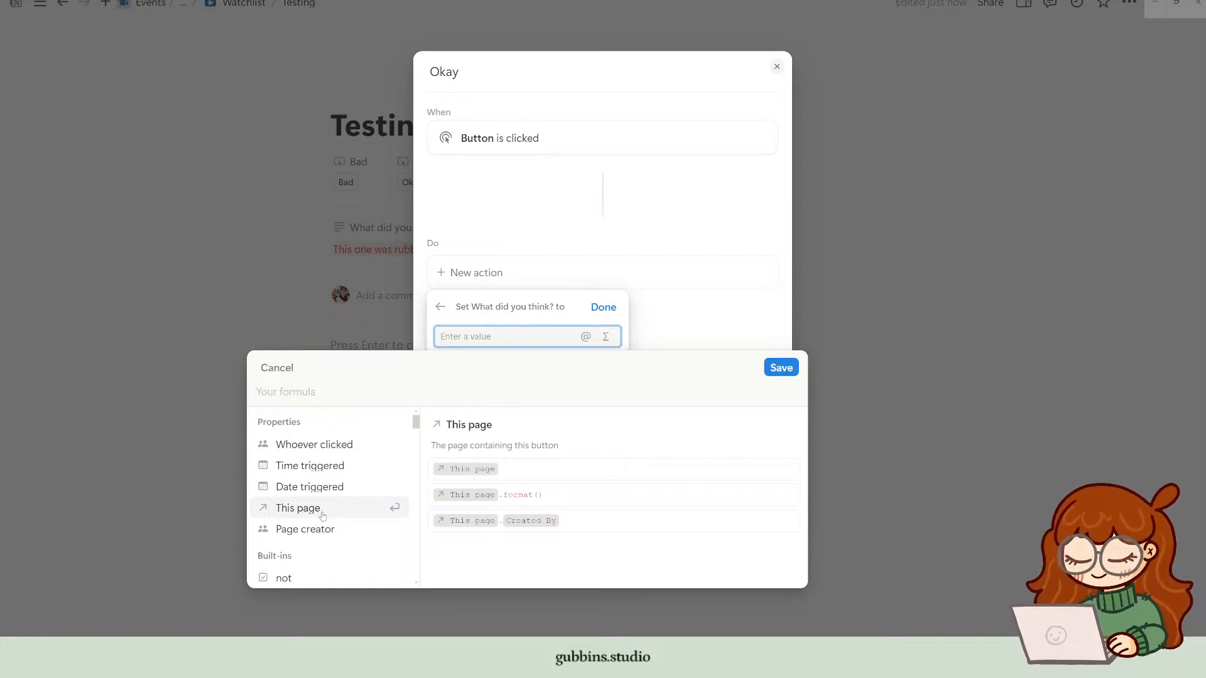
left_click(321, 516)
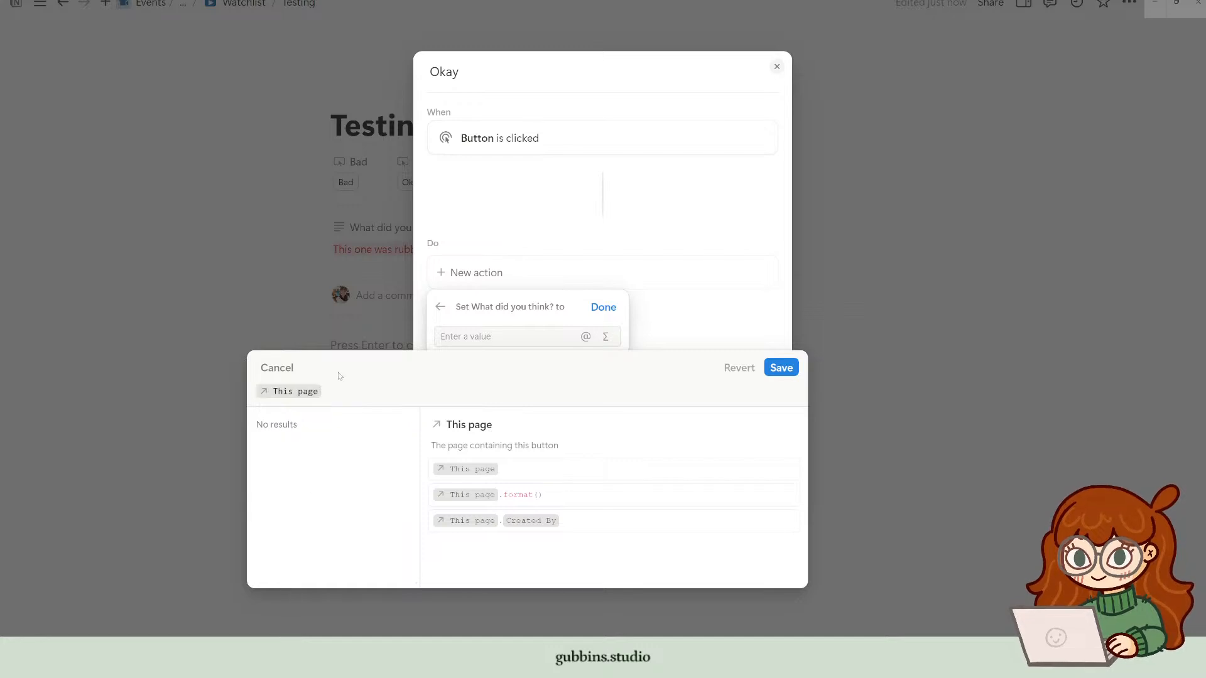
type(".")
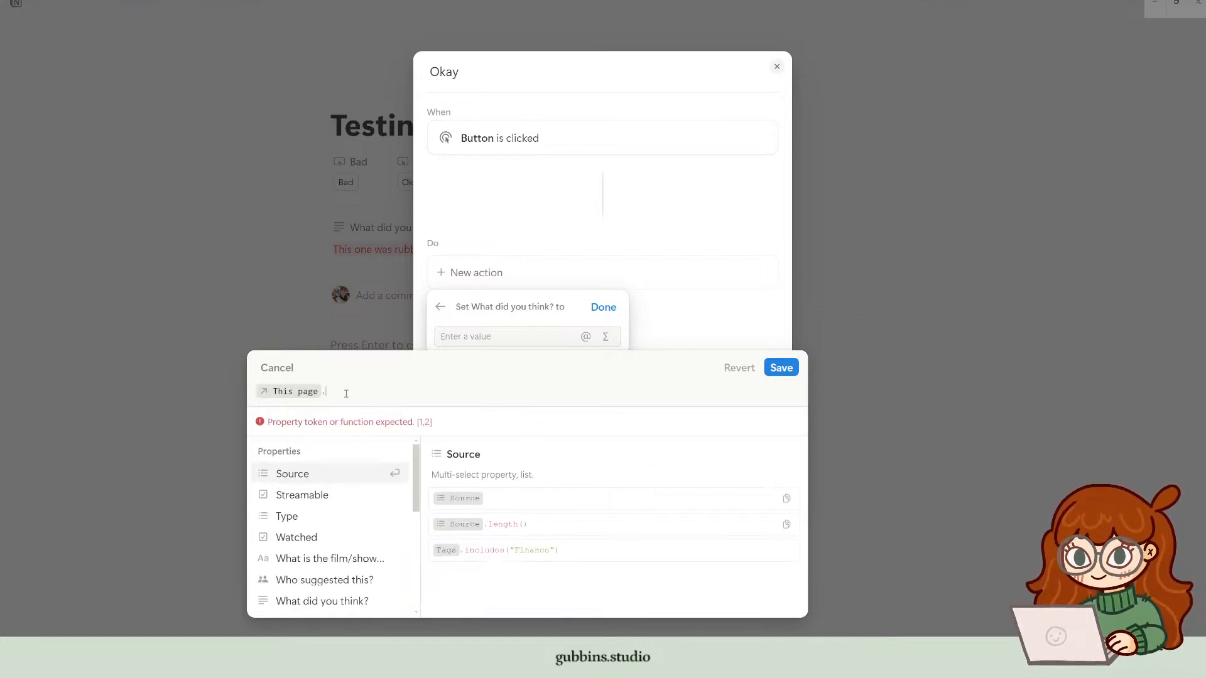
scroll(345, 562, "down", 3)
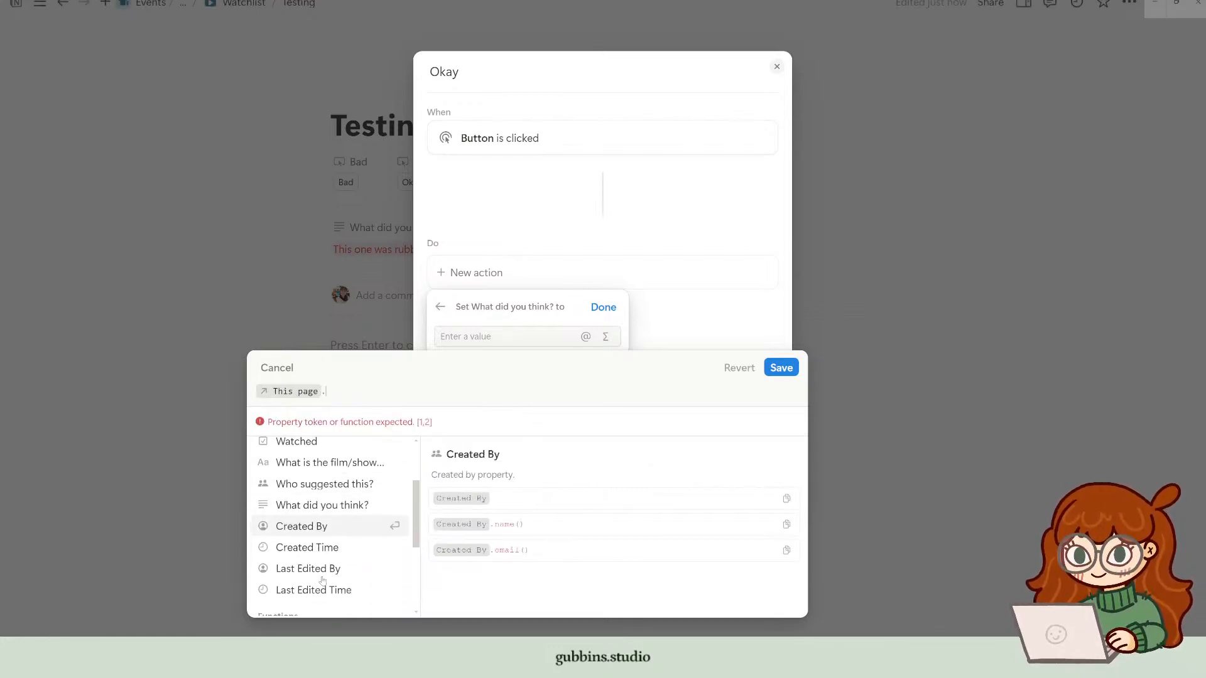
scroll(343, 573, "up", 3)
left_click(326, 559)
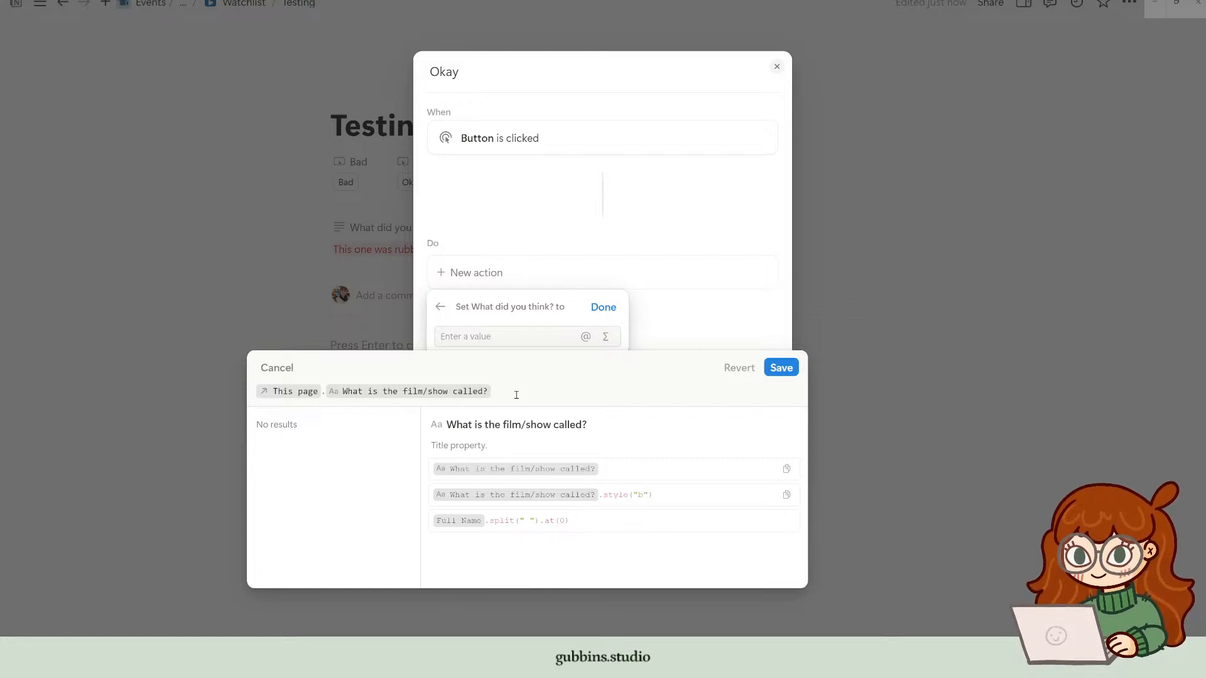
Step: Append + "was great!" to the film title in the formula and begin a colour argument after it
type("+ ")
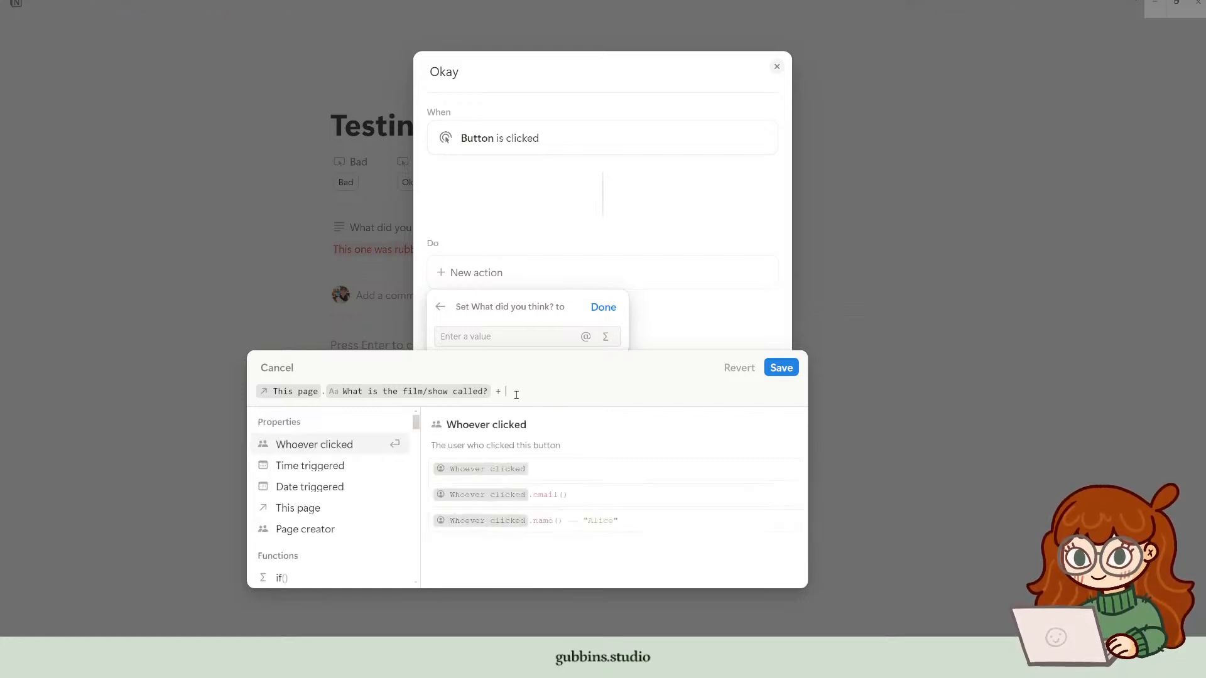
type("\"was ")
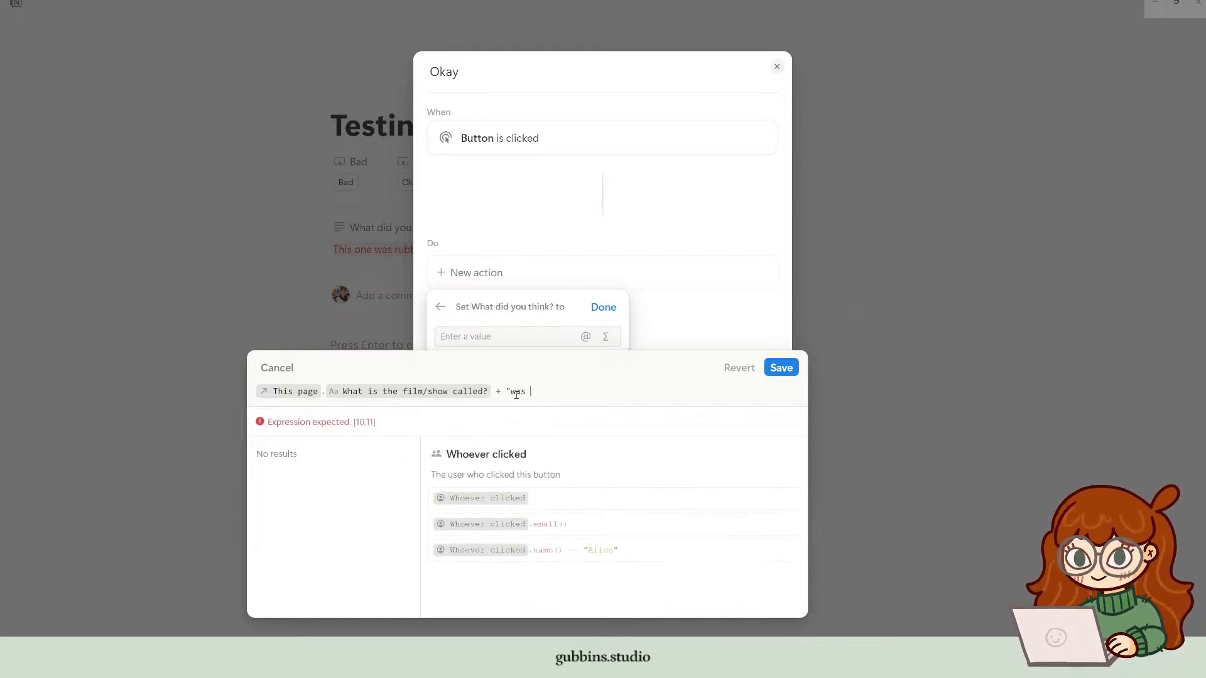
type("great")
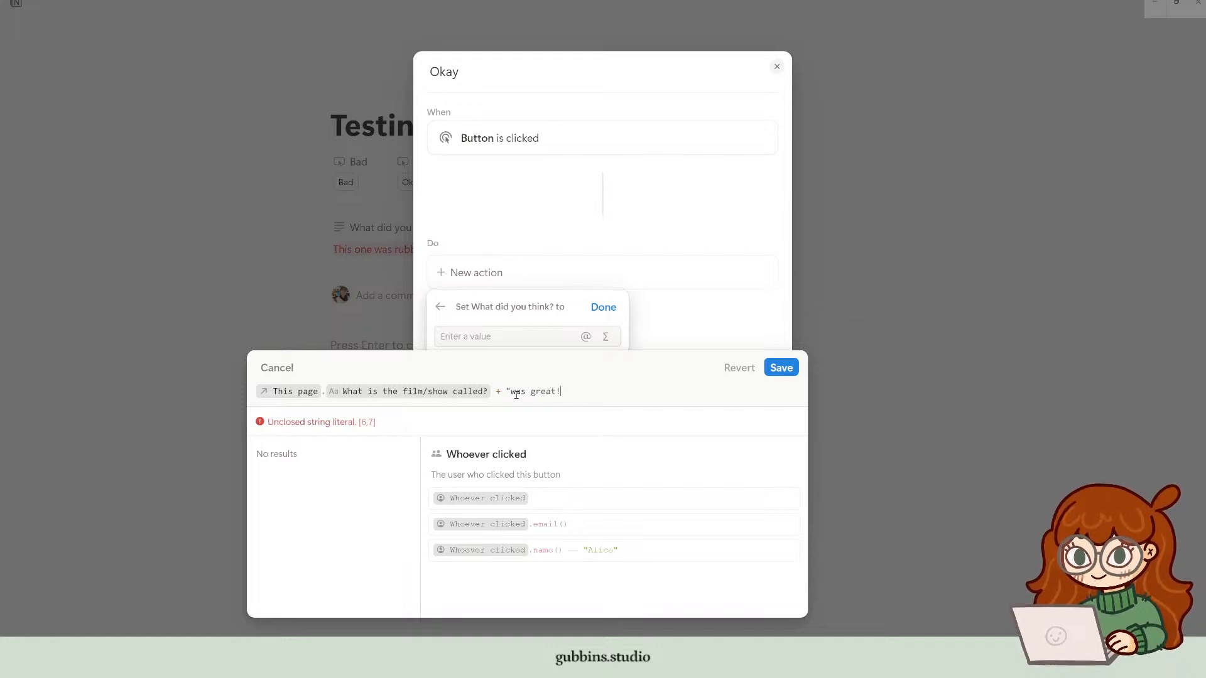
type("!\"")
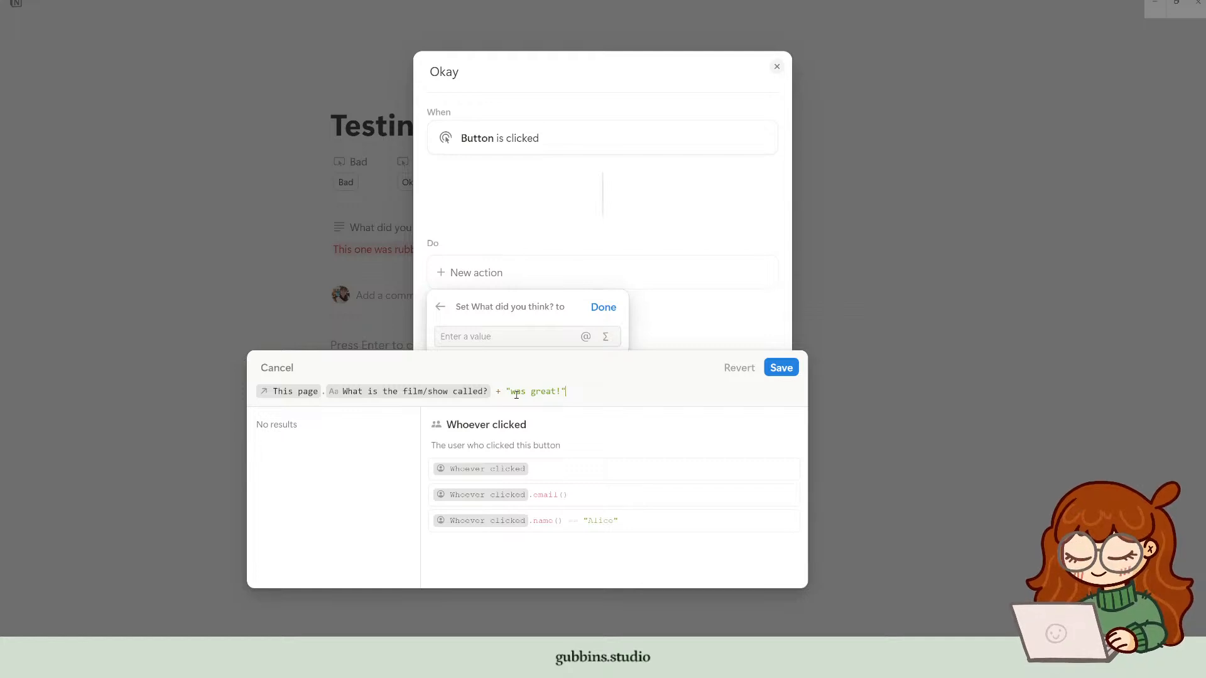
type(", \"gr")
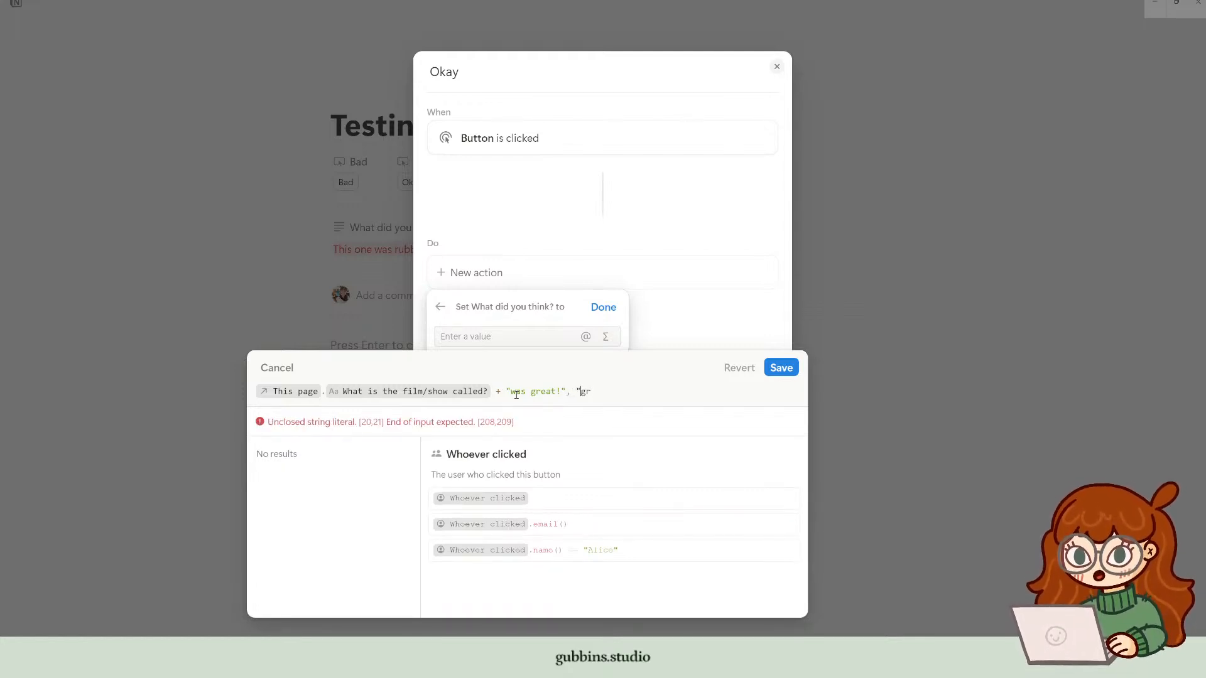
Step: Replace the word "great!" with "okay..." in the formula's appended text
key("BackSpace")
key("BackSpace")
key("BackSpace")
key("BackSpace")
key("BackSpace")
key("BackSpace")
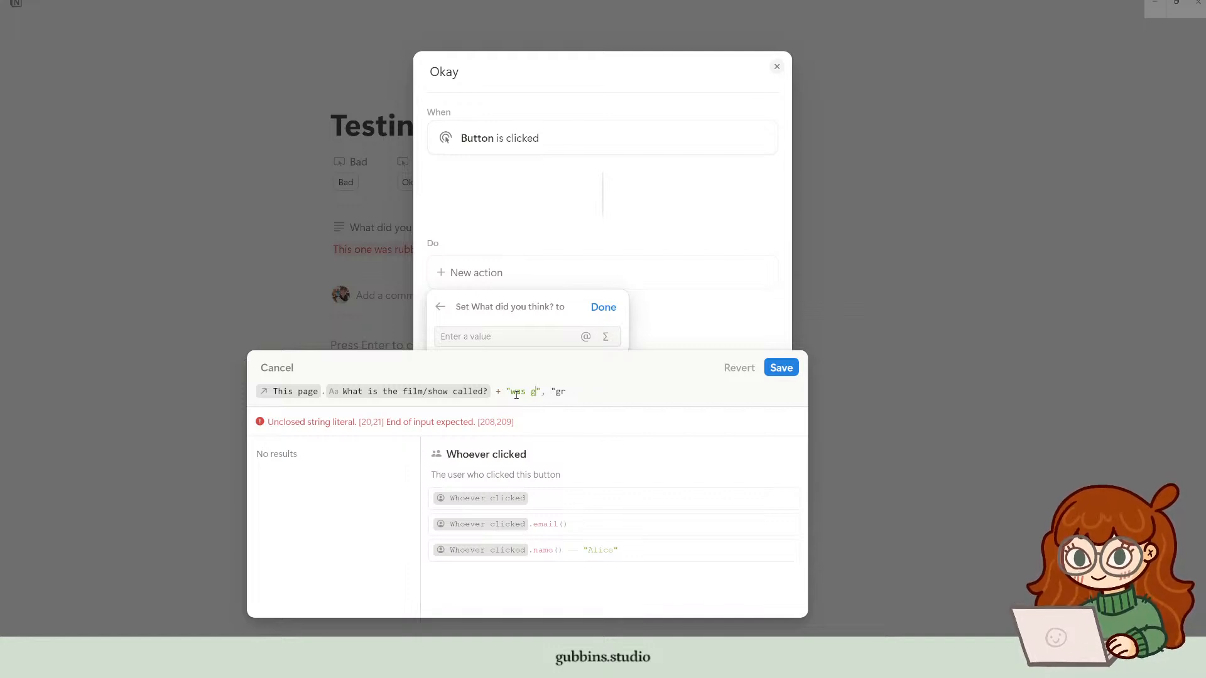
type("okay...")
Step: Replace the partial colour argument with "yellow" and add "yellow_background" with a closing bracket
key("Right")
key("Right")
key("Right")
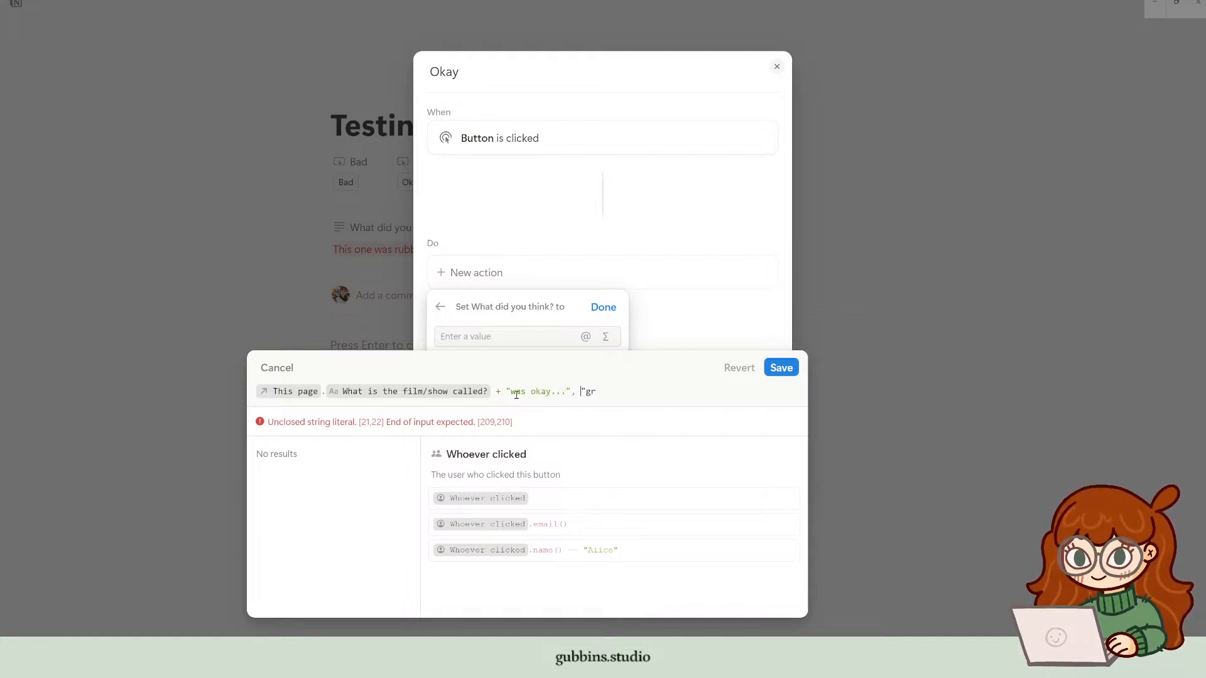
key("BackSpace")
key("BackSpace")
type("yell")
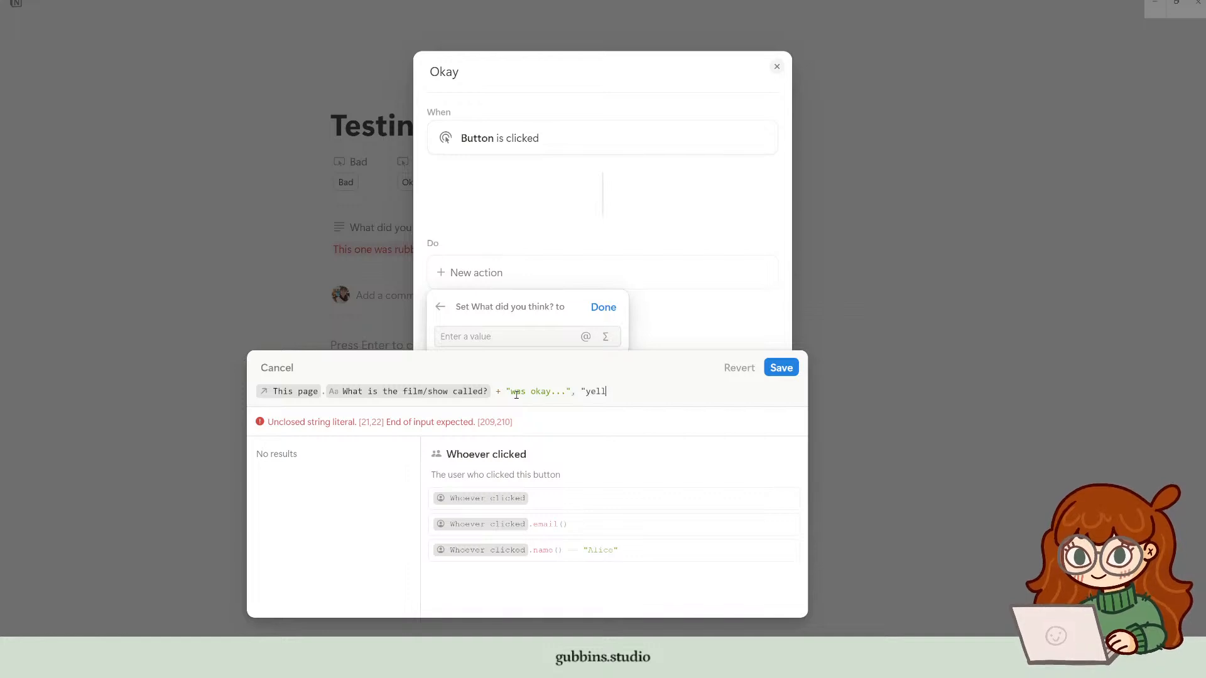
type("ow\", \"")
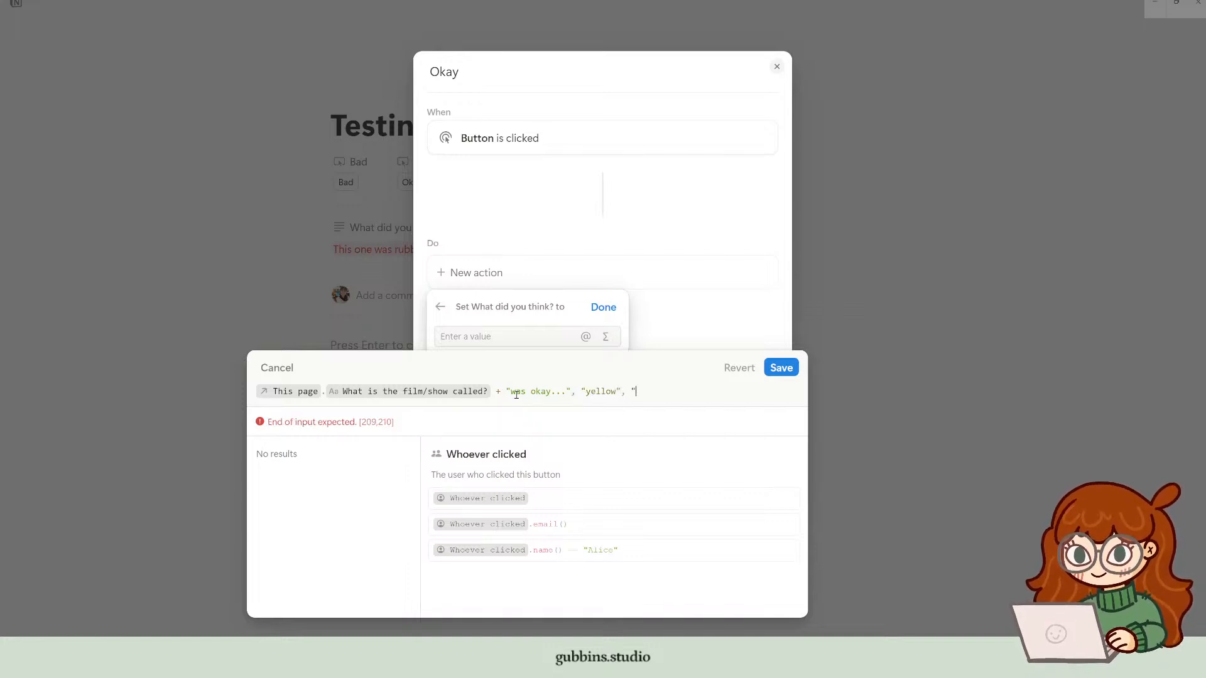
type("yellow")
type("background\"")
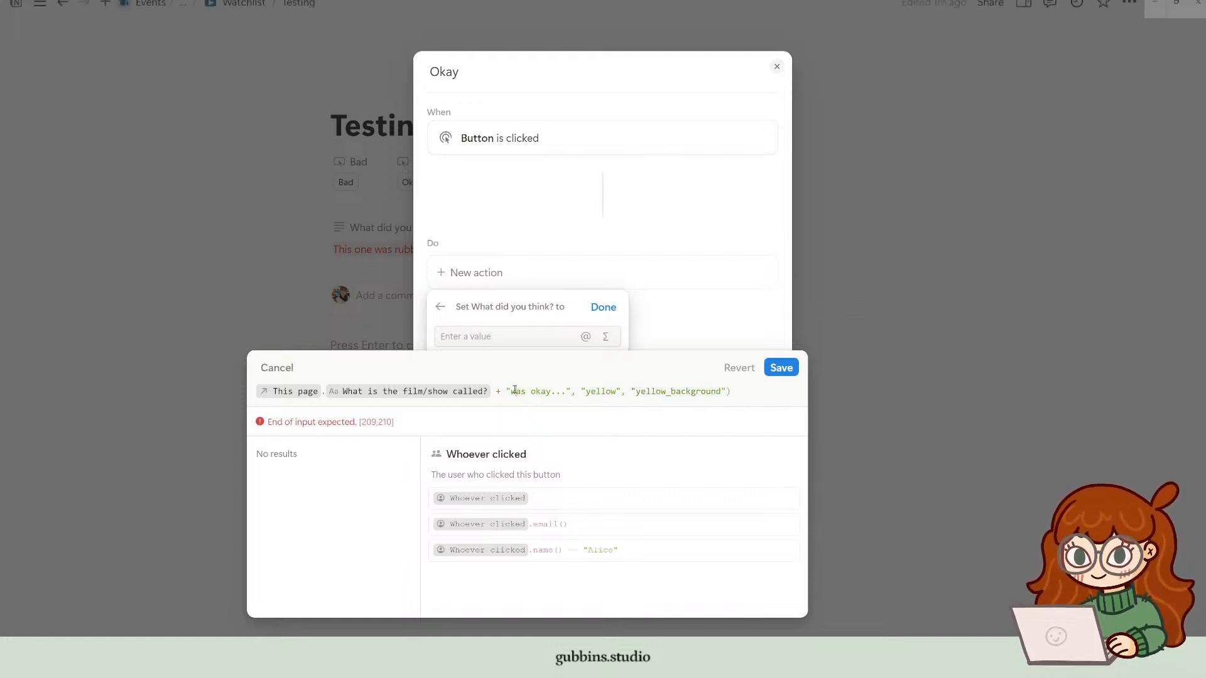
Step: Insert style( at the start of the Okay formula so it wraps the whole expression, and save the formula
key("Left")
key("Left")
key("Left")
key("Left")
key("Left")
key("Left")
key("Left")
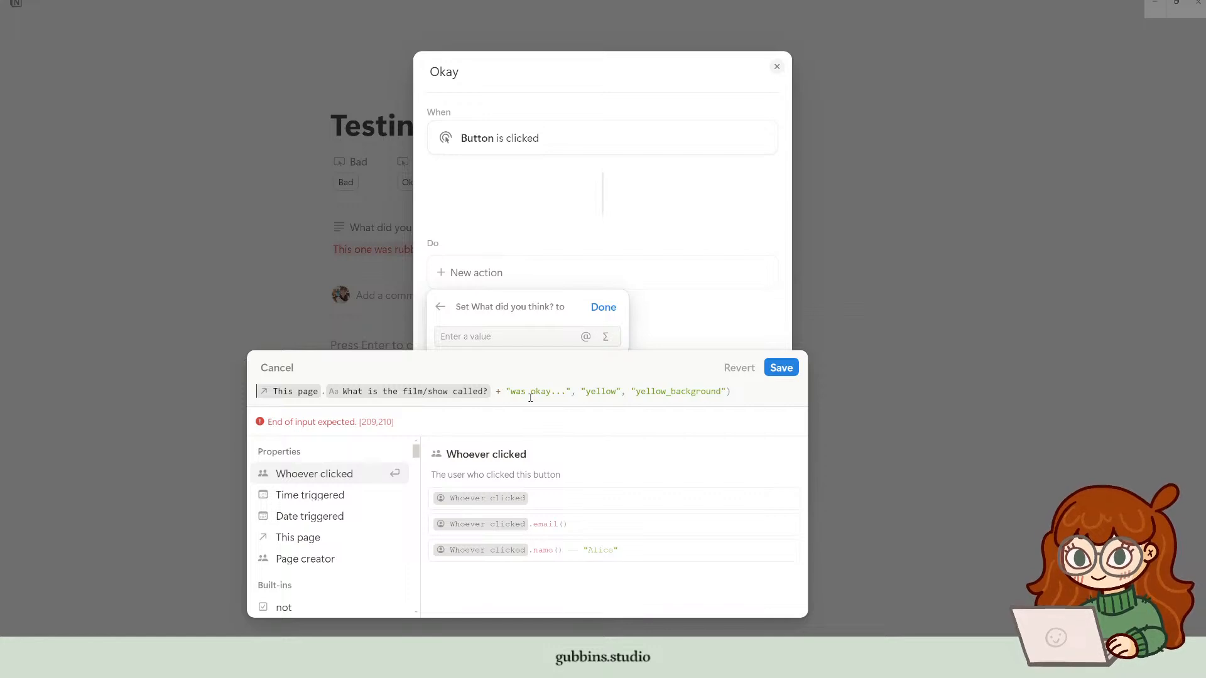
type("style(")
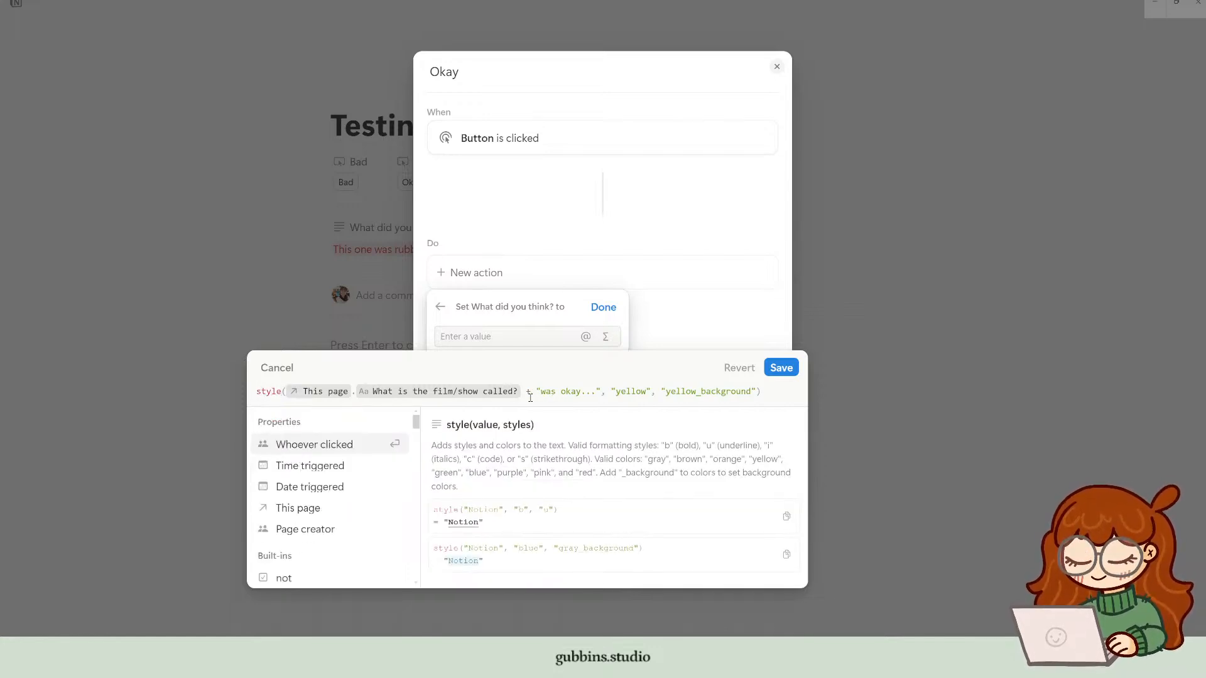
left_click(785, 368)
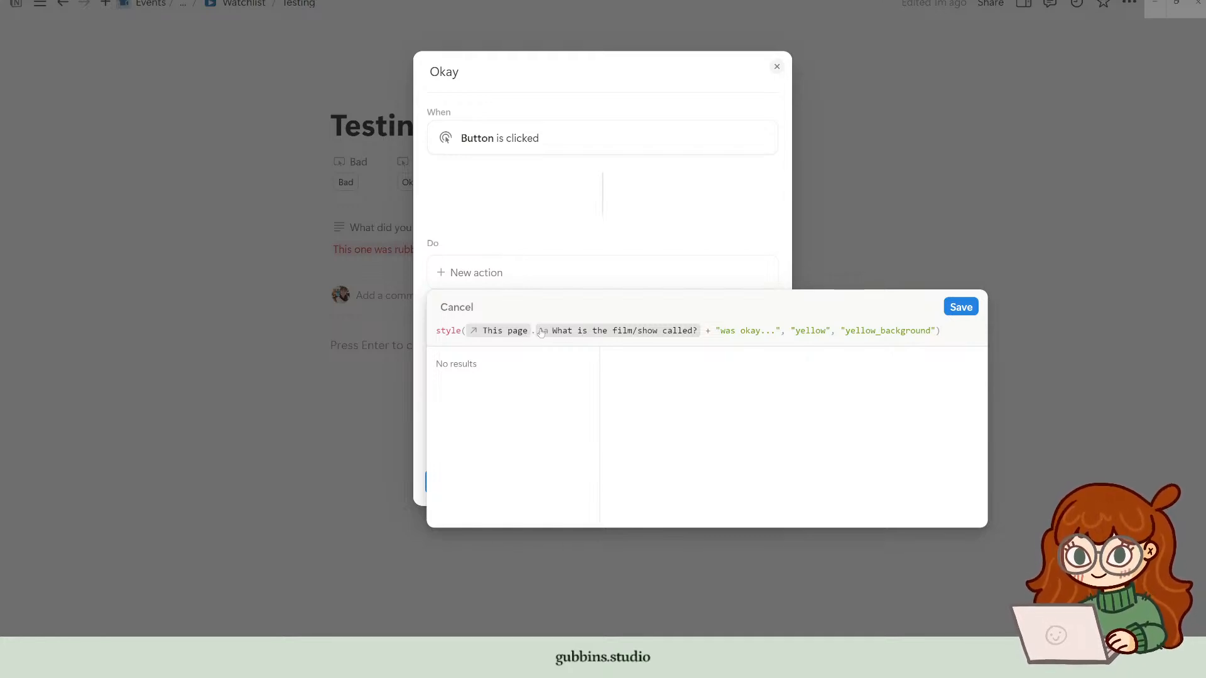
Step: Add a leading space before "was okay..." in the formula, and save both the formula and the Okay automation
left_click(723, 330)
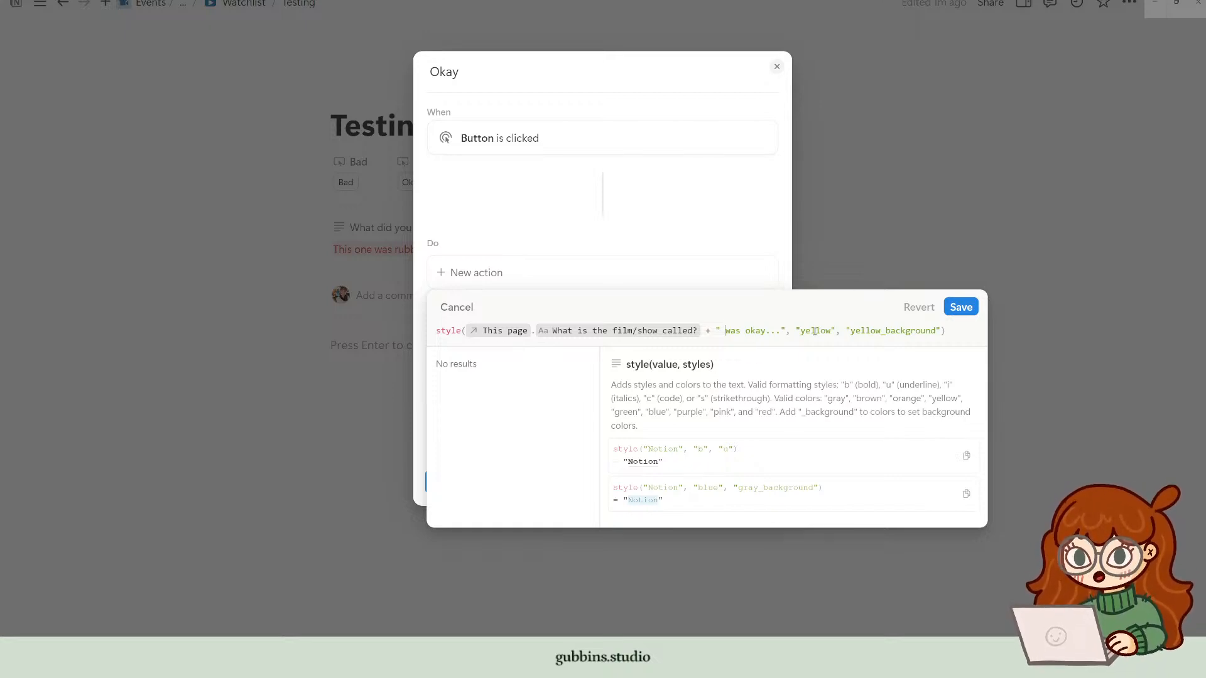
left_click(960, 308)
left_click(624, 495)
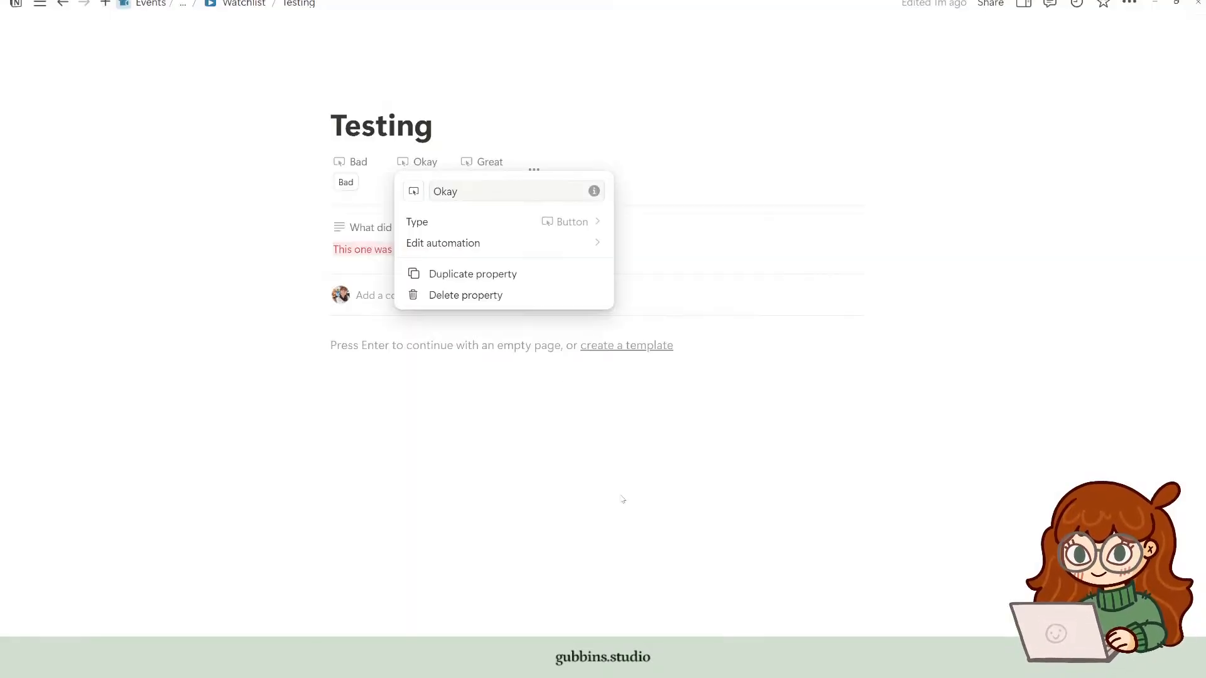
Step: Run the Okay button on the Testing page and return to the Watchlist database
left_click(650, 347)
left_click(416, 183)
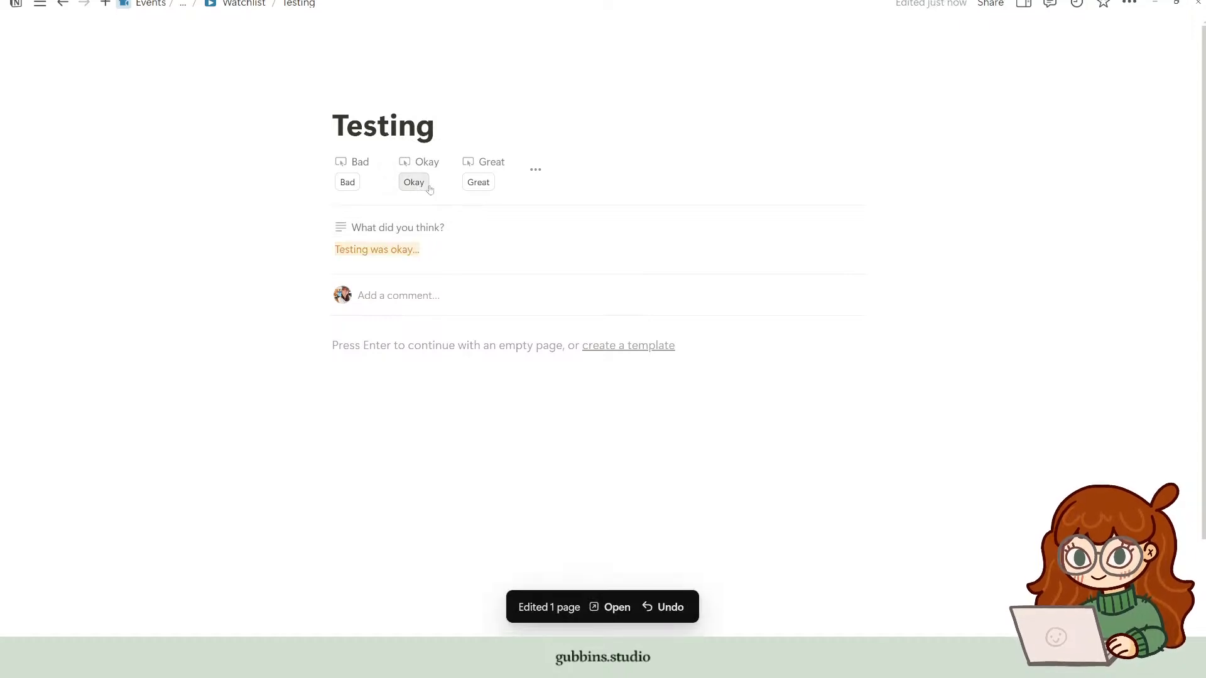
left_click(232, 5)
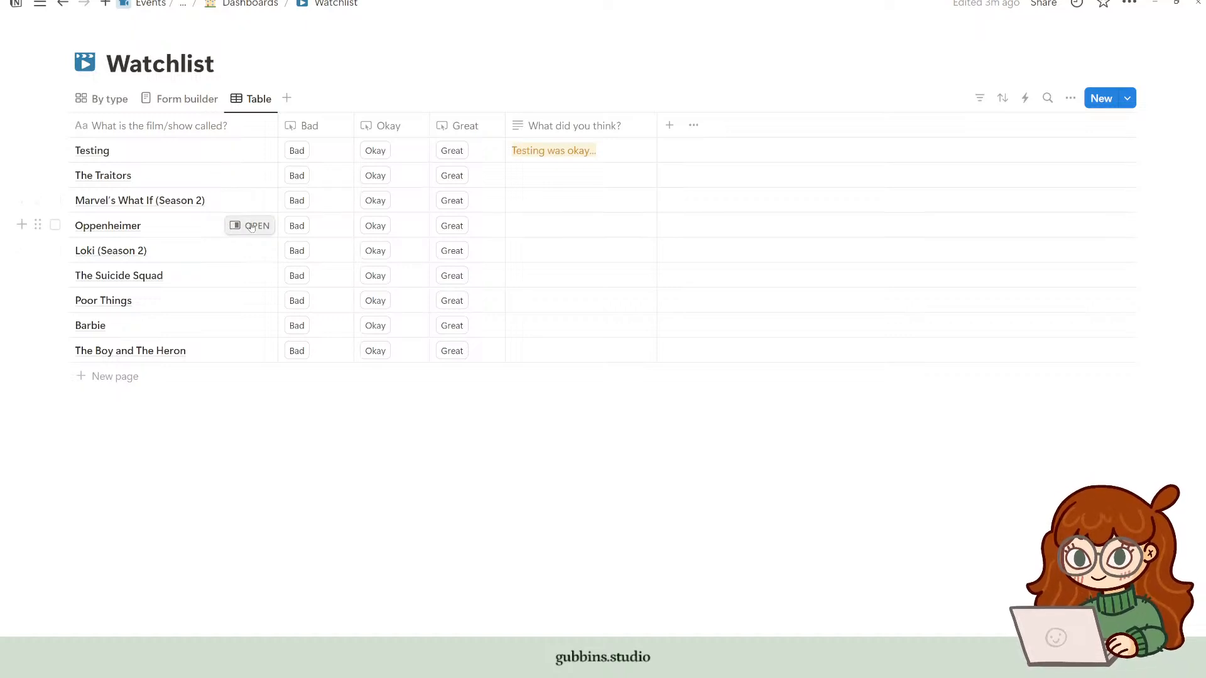
Step: Run the Okay button on the Oppenheimer page and return to the full Watchlist table
left_click(251, 228)
left_click(528, 118)
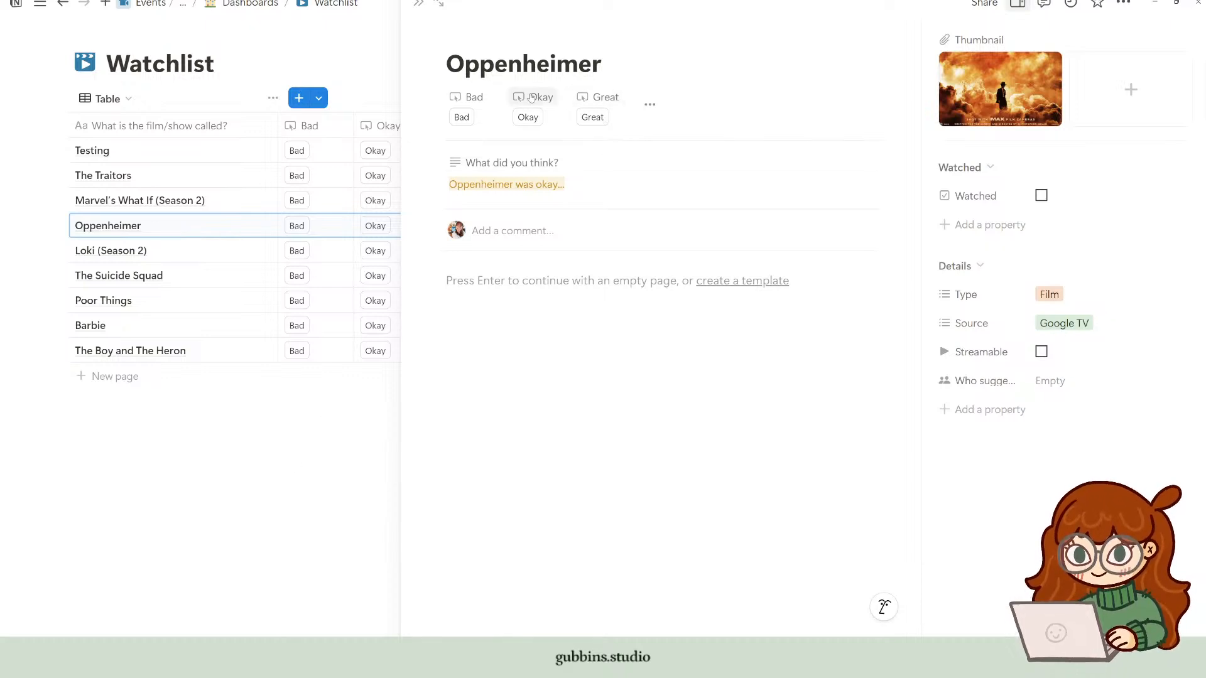
left_click(588, 101)
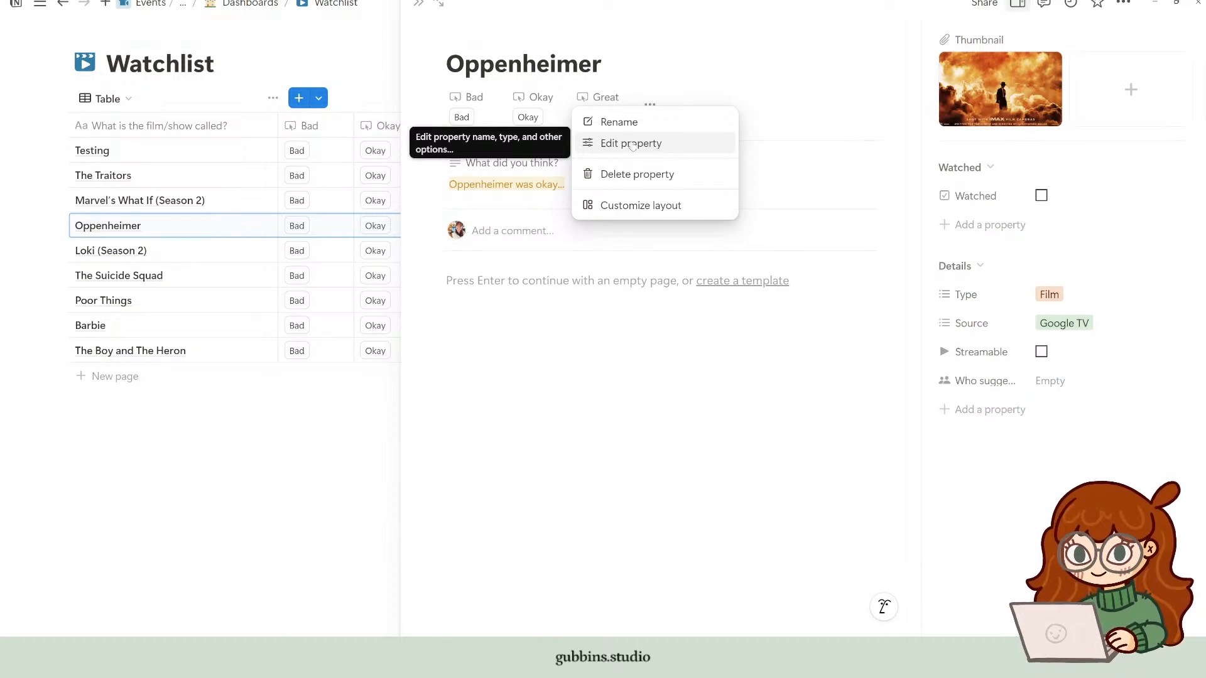
left_click(303, 492)
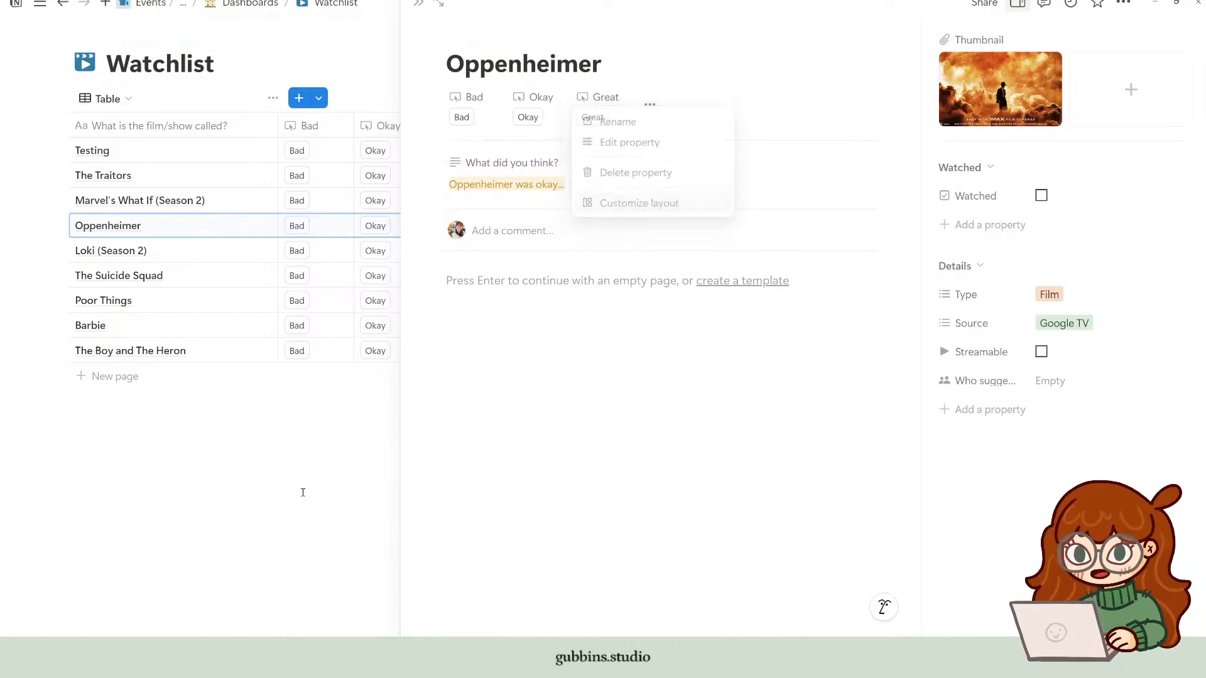
left_click(418, 4)
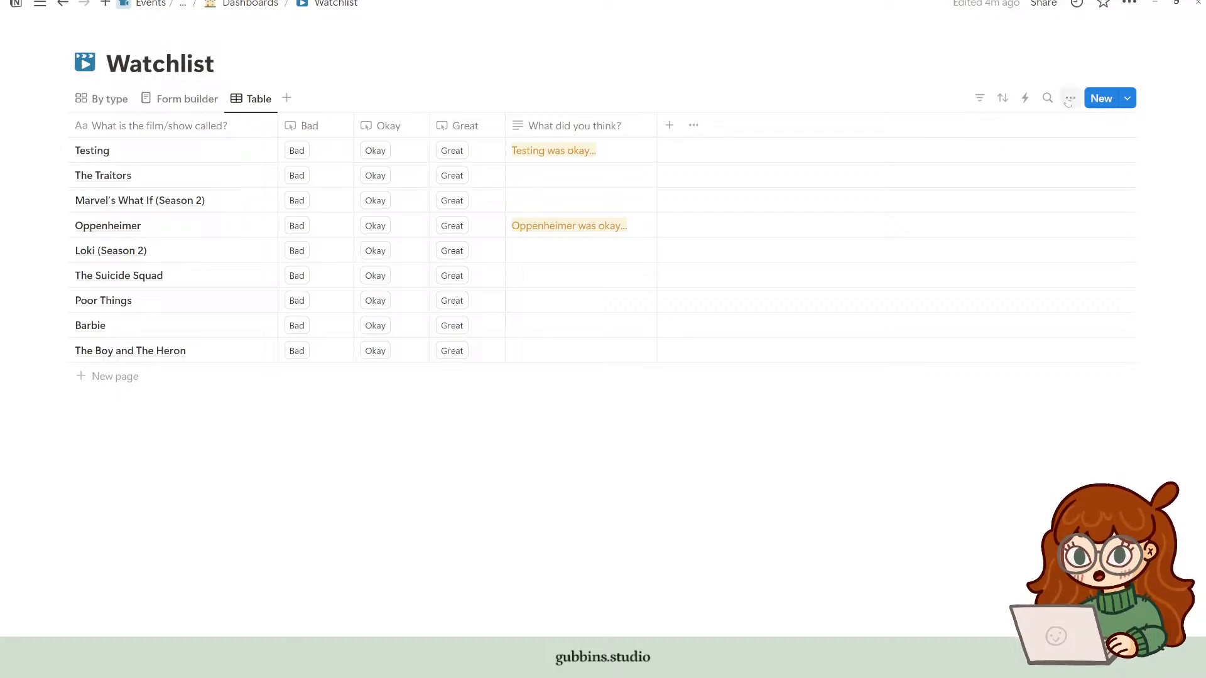
Step: Show the Streamable property as a column in the Watchlist table view
left_click(1068, 101)
left_click(1061, 221)
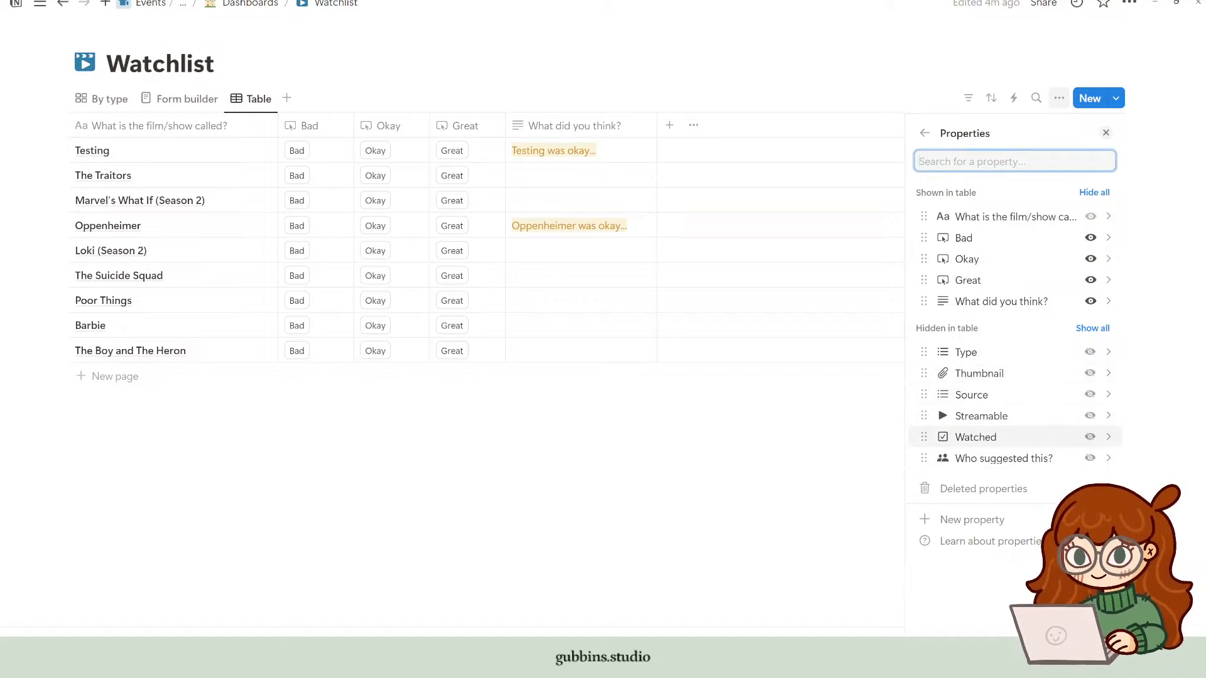
right_click(1100, 626)
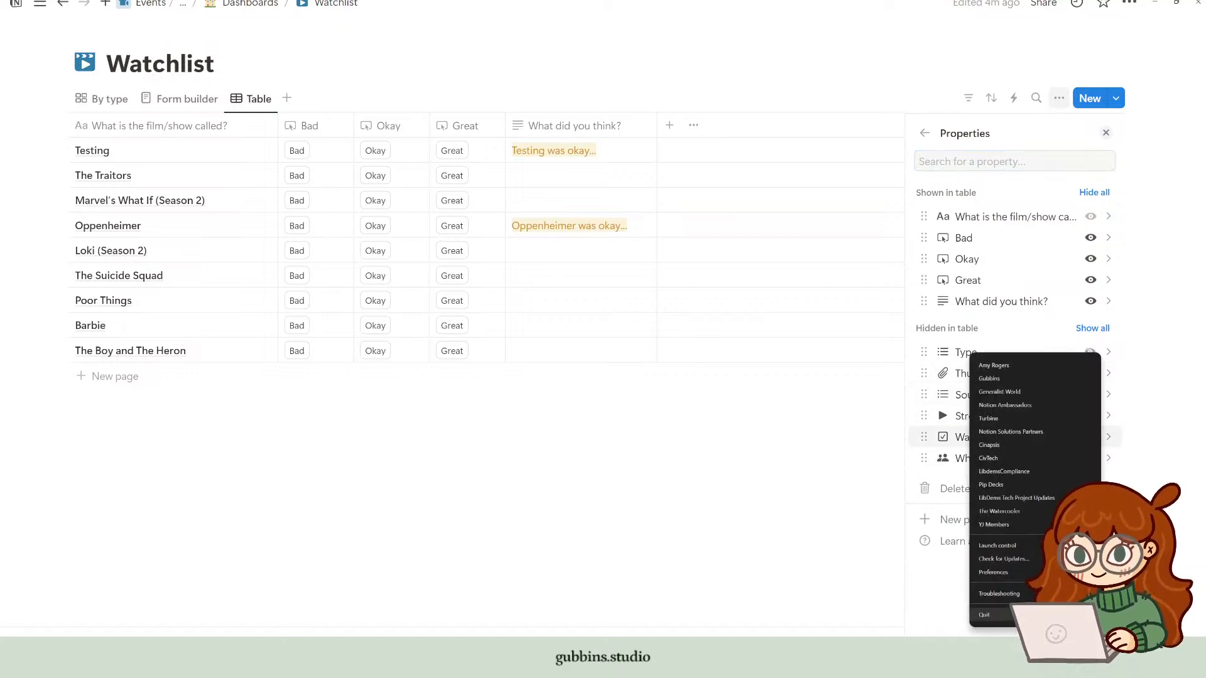
left_click(1115, 587)
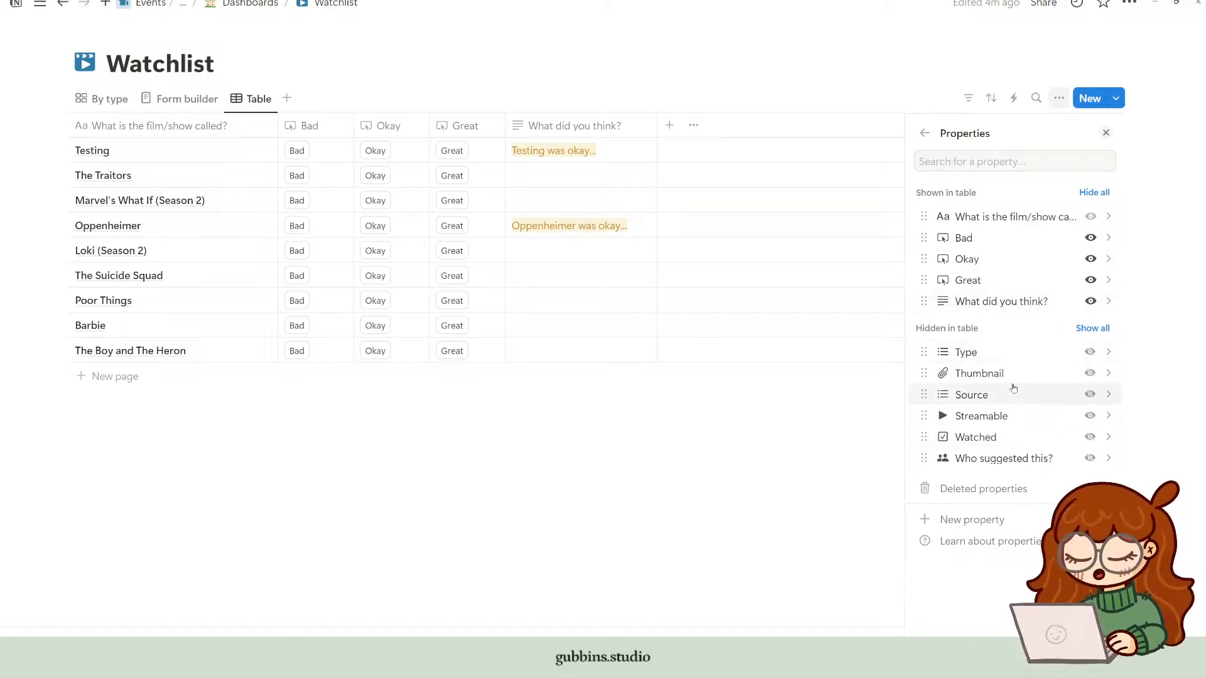
left_click(1090, 416)
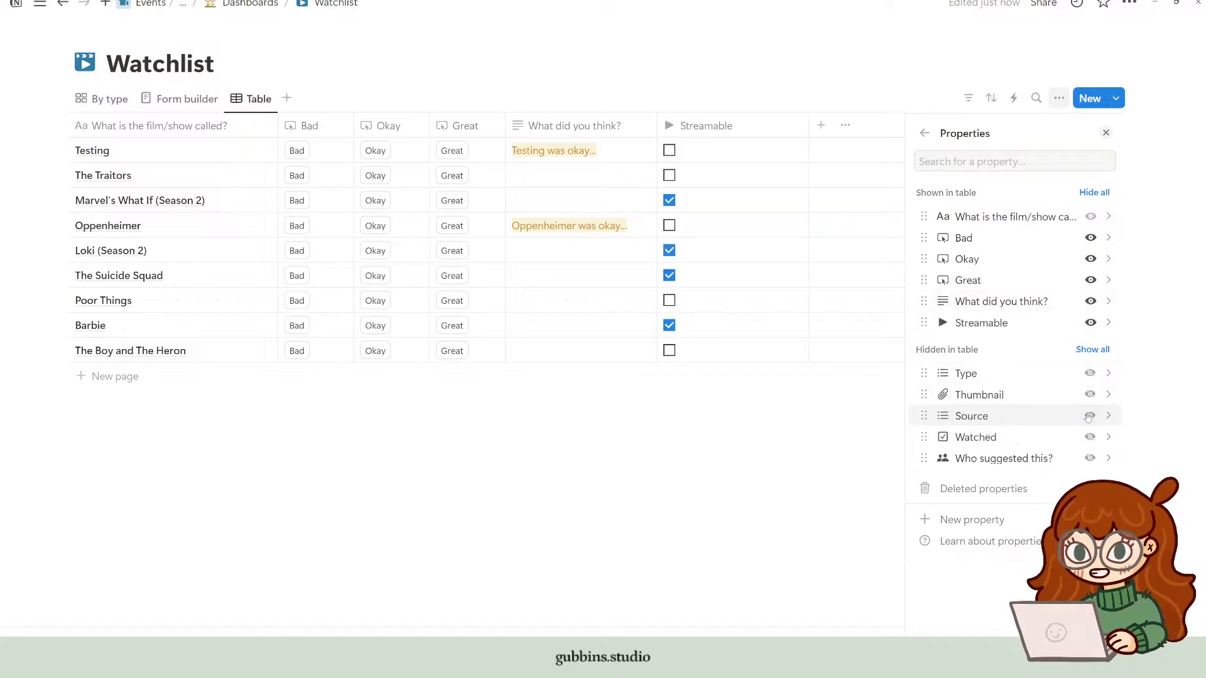
left_click(706, 485)
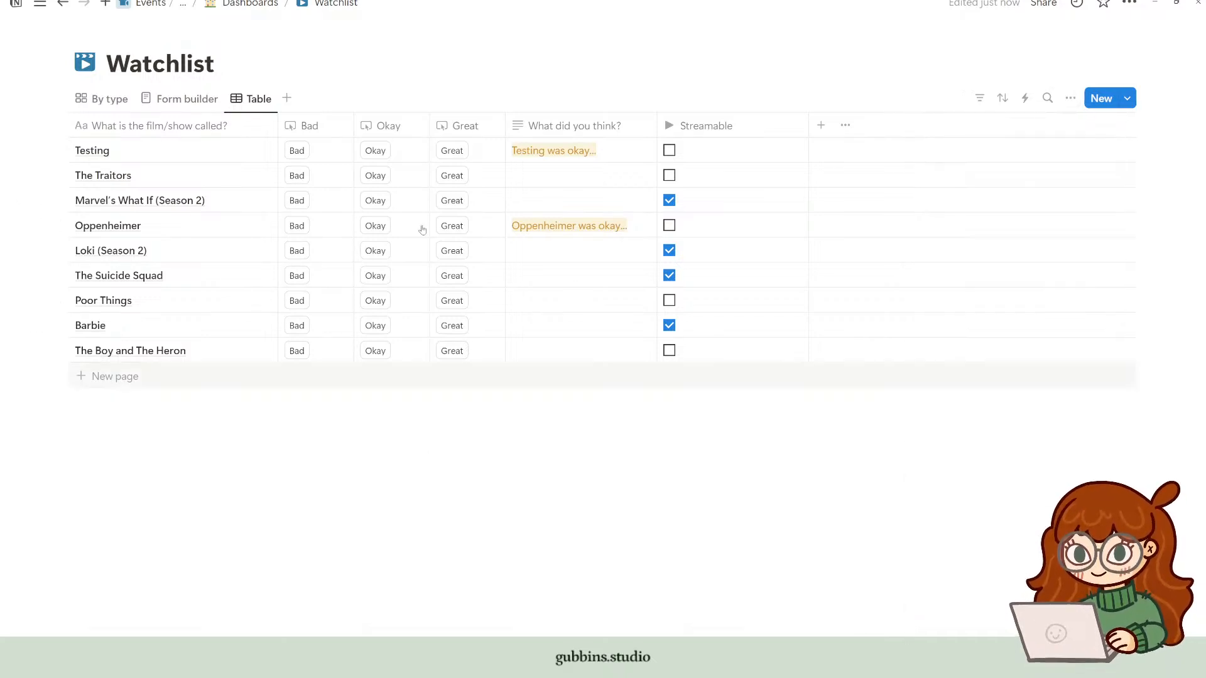
Step: Add an edit-property action for "What did you think?" to the Great button's automation, with a custom formula as its value
left_click(472, 132)
left_click(512, 205)
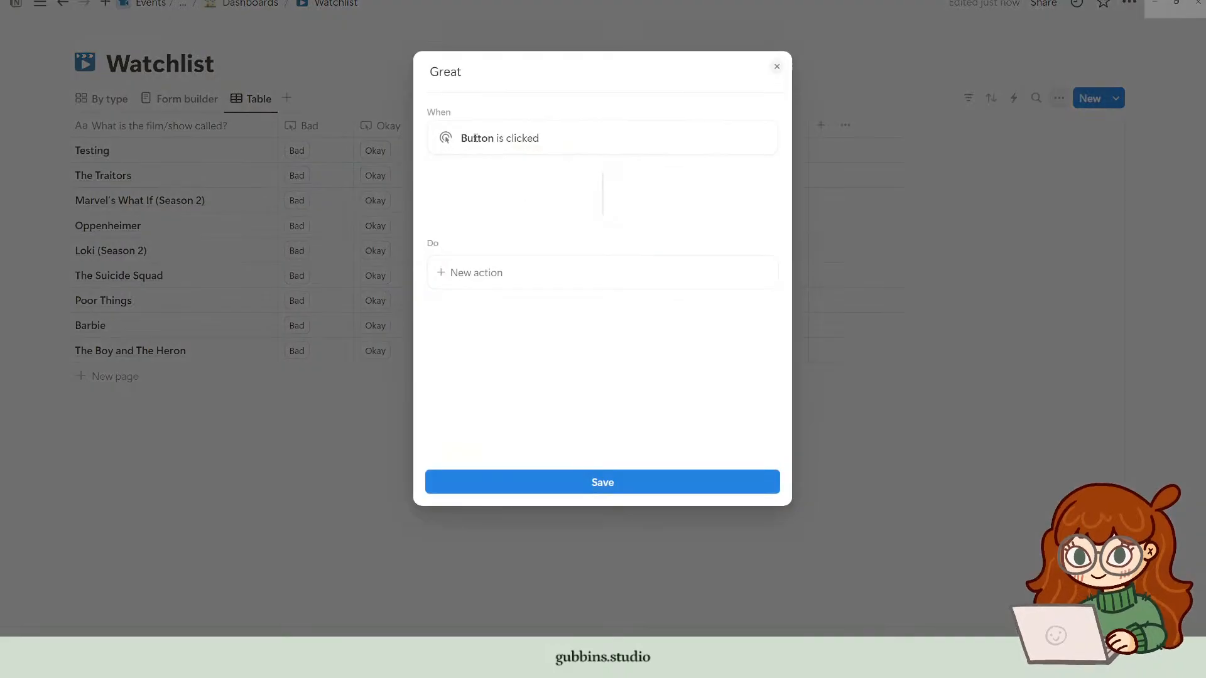
left_click(492, 274)
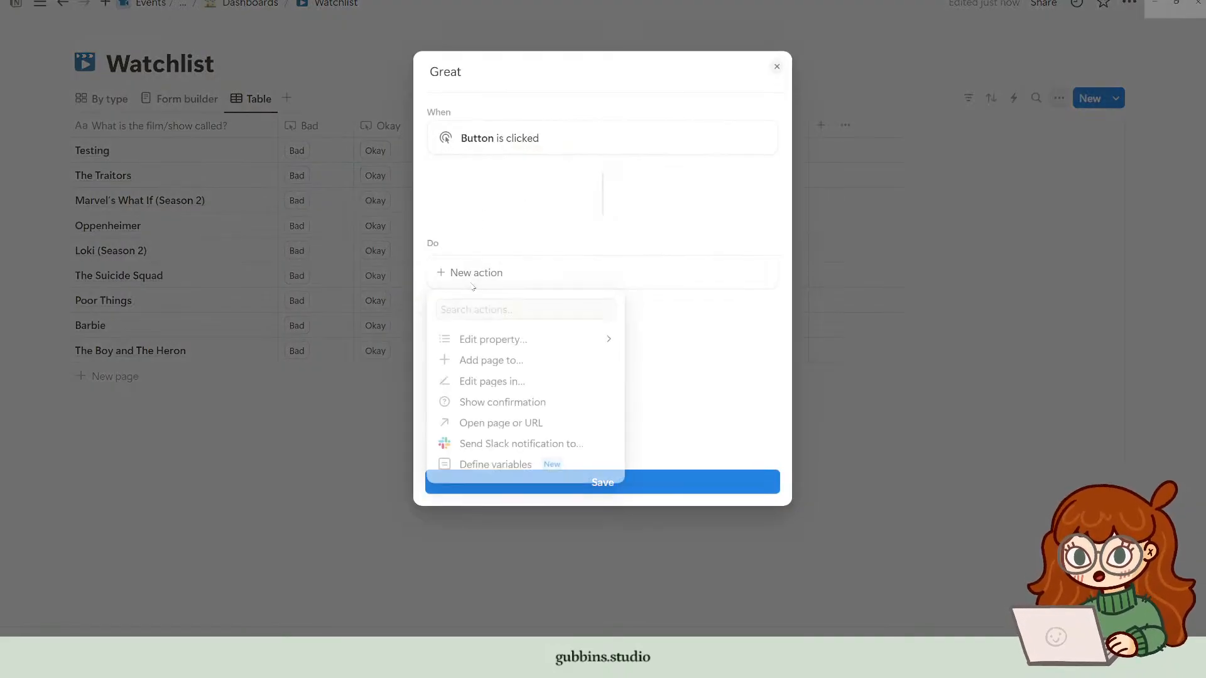
left_click(510, 342)
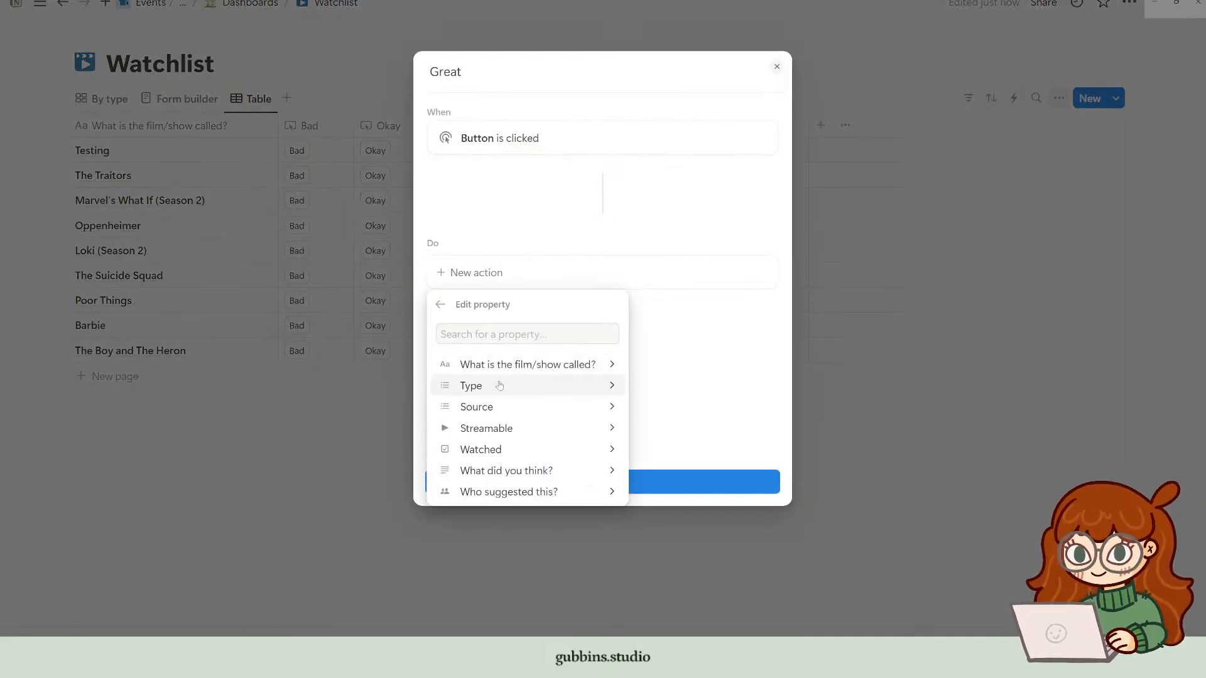
left_click(526, 471)
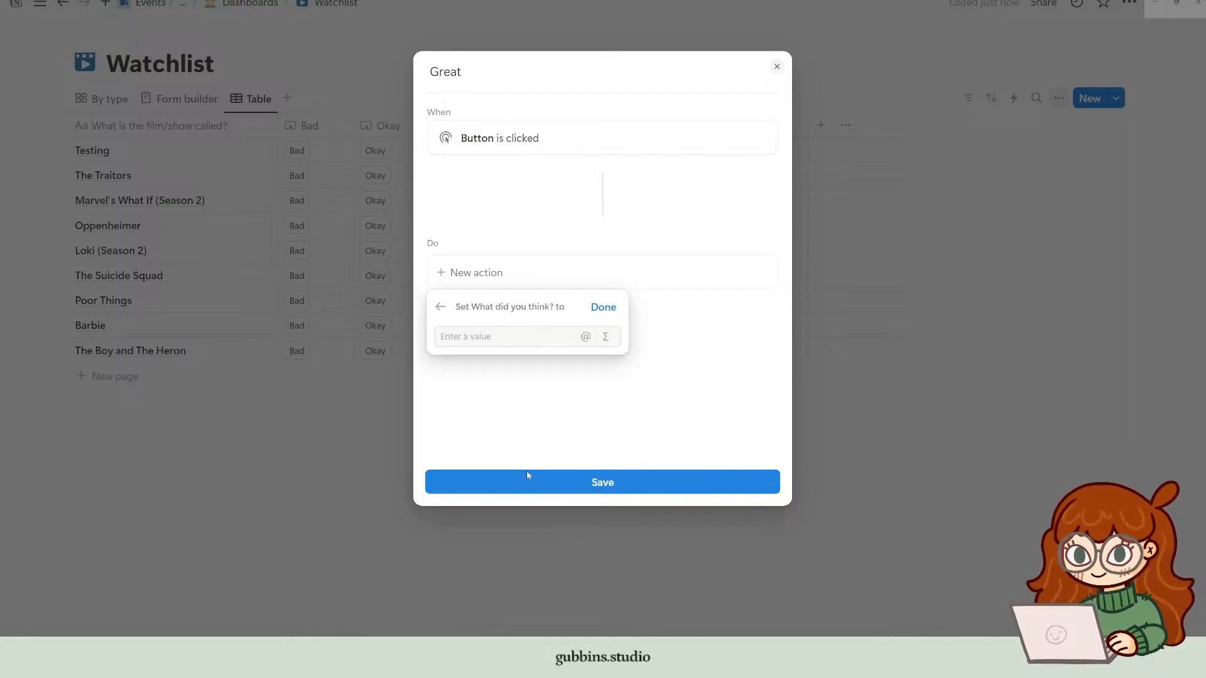
left_click(607, 337)
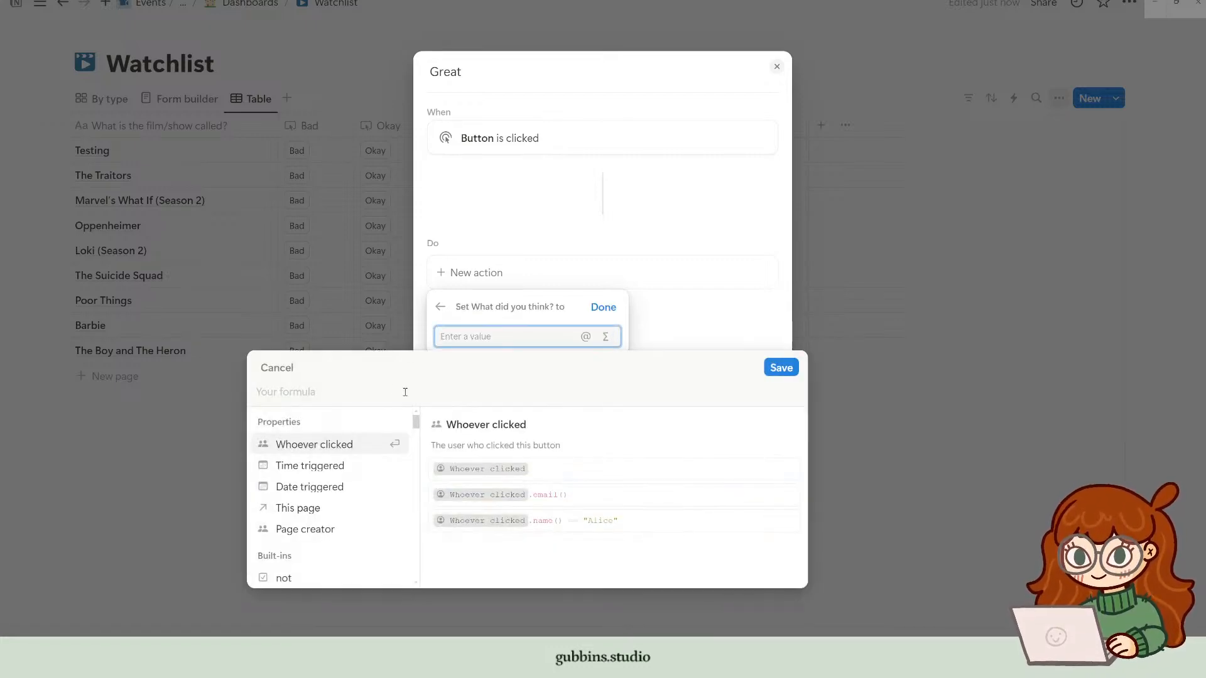
left_click(366, 390)
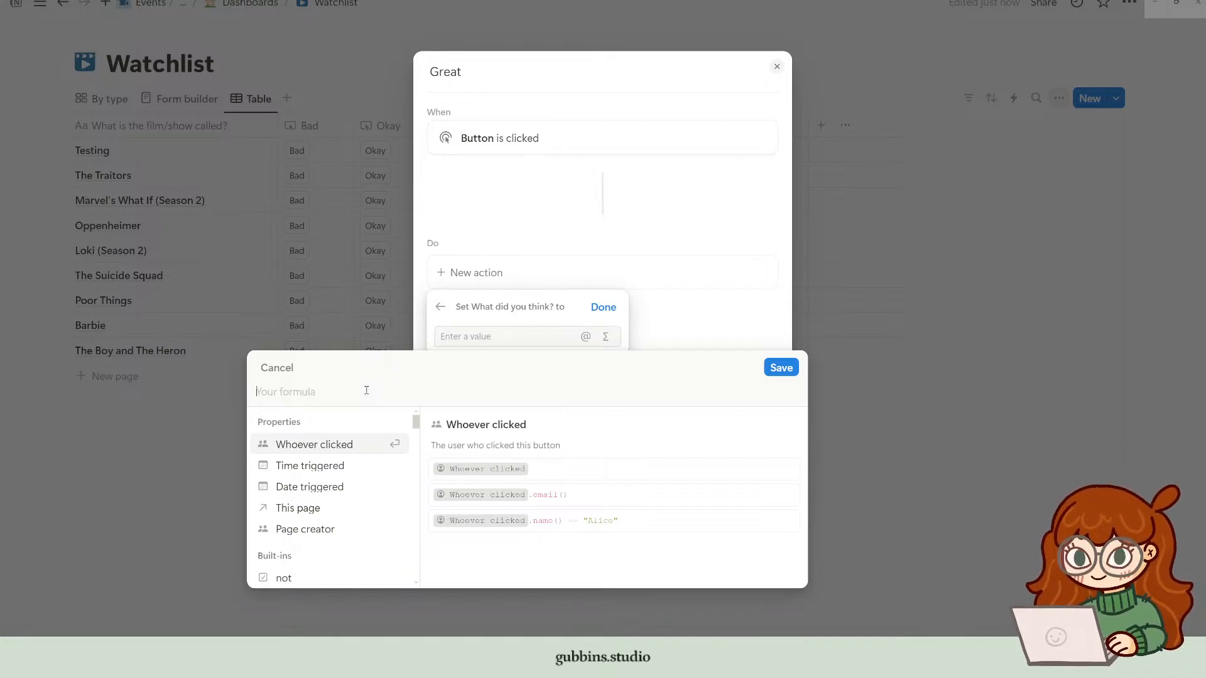
Step: Begin the Great formula with an if() function that uses This page.Streamable as its condition
type("if(")
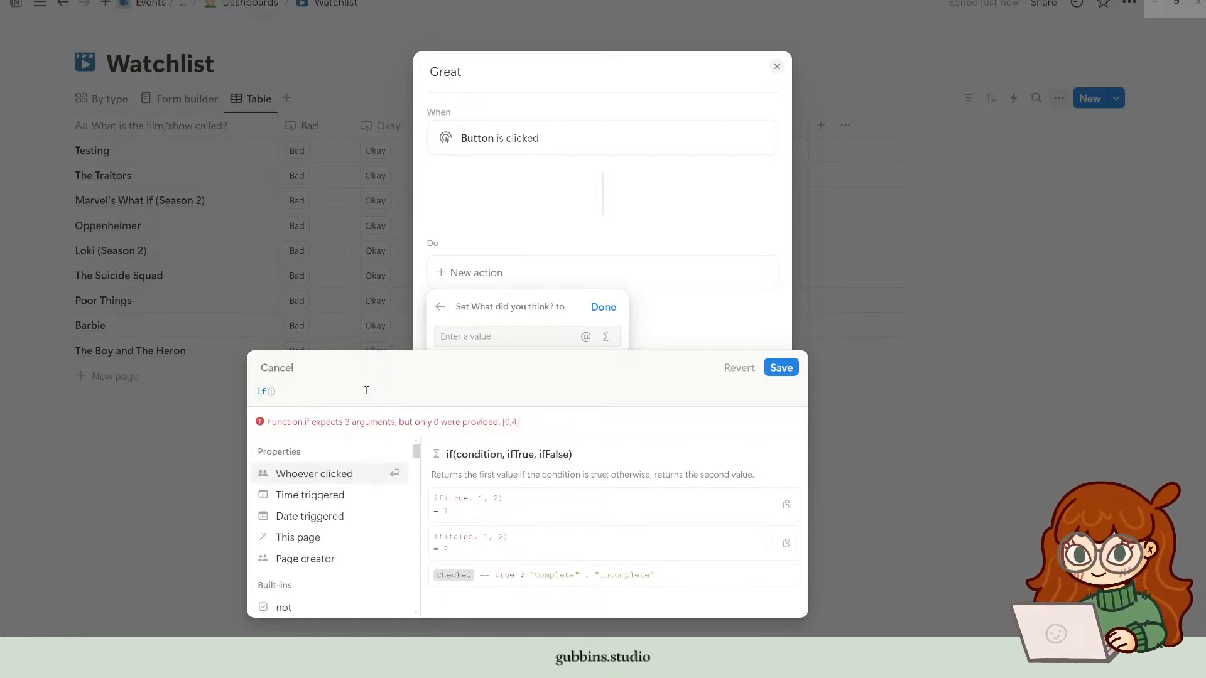
type("s")
key("BackSpace")
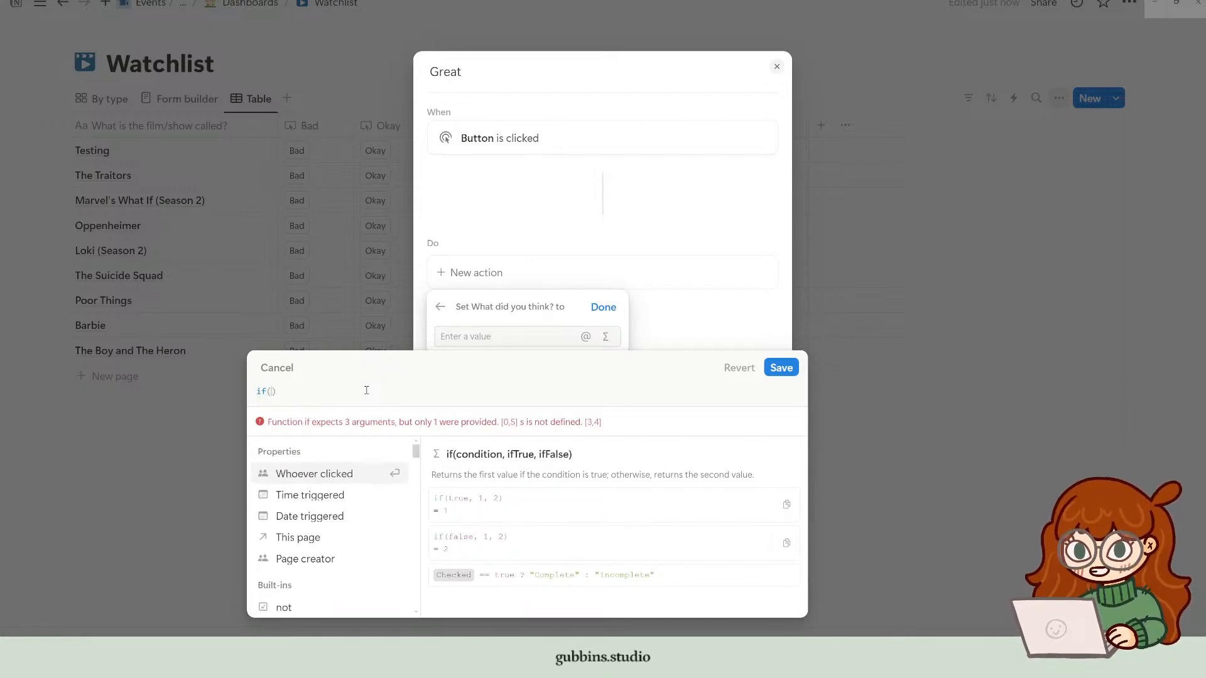
type("this")
key("Return")
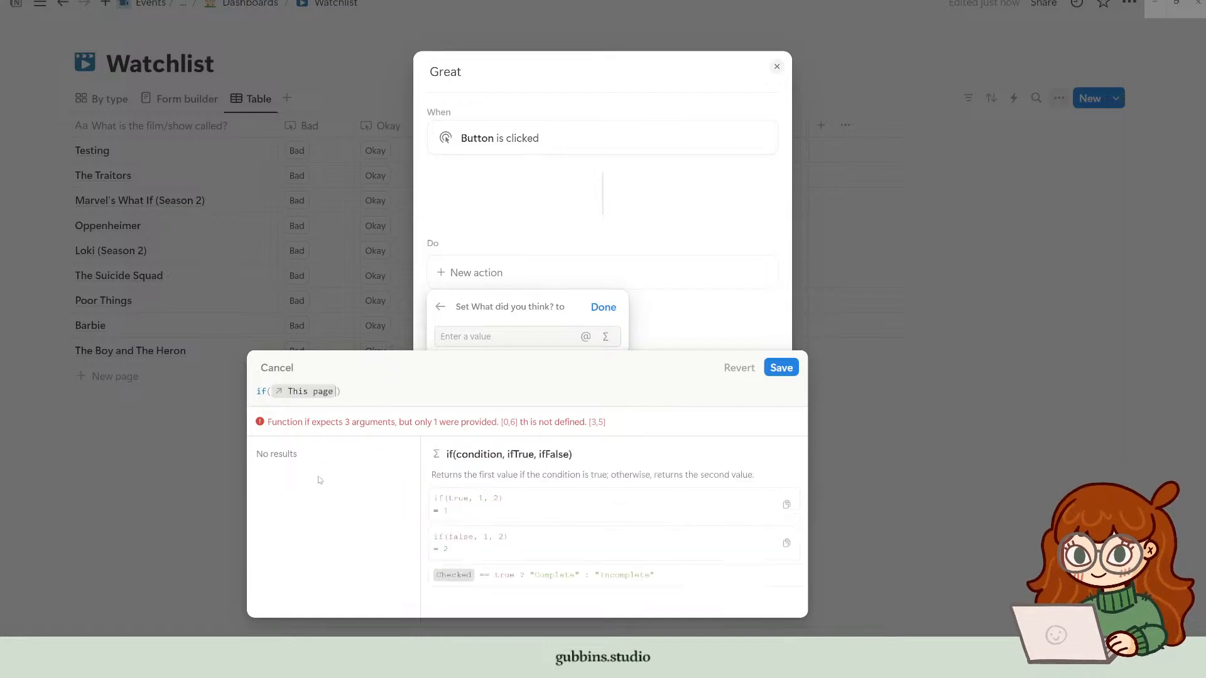
type(".")
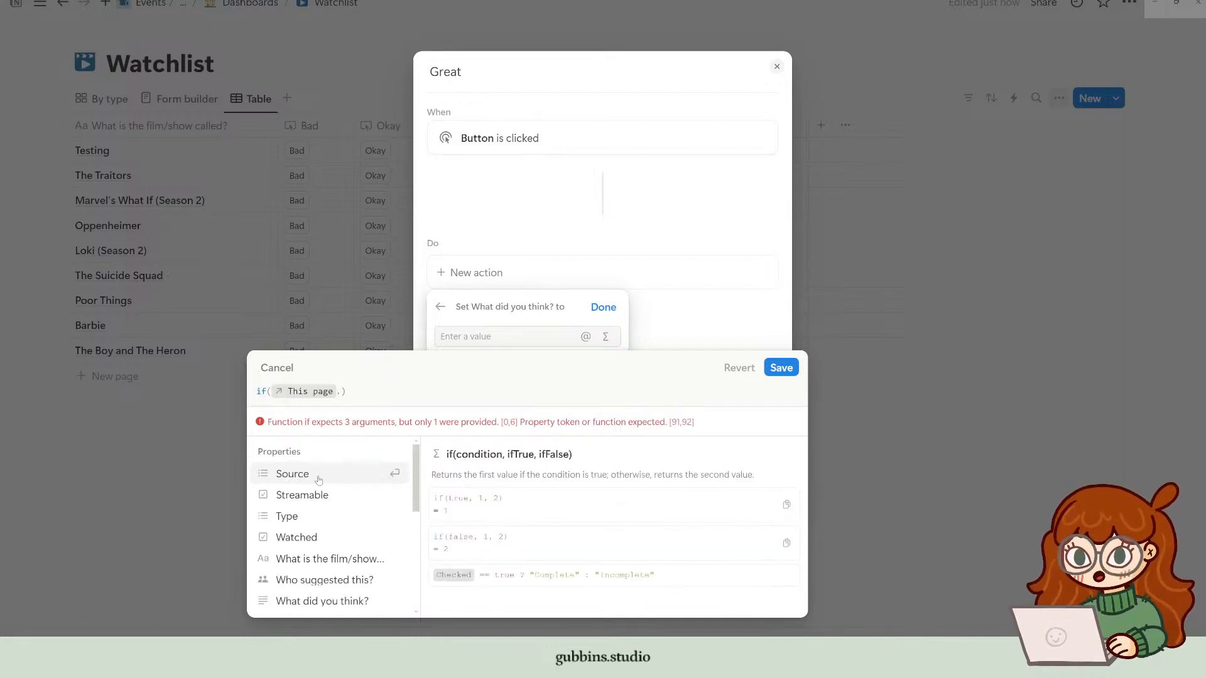
left_click(326, 495)
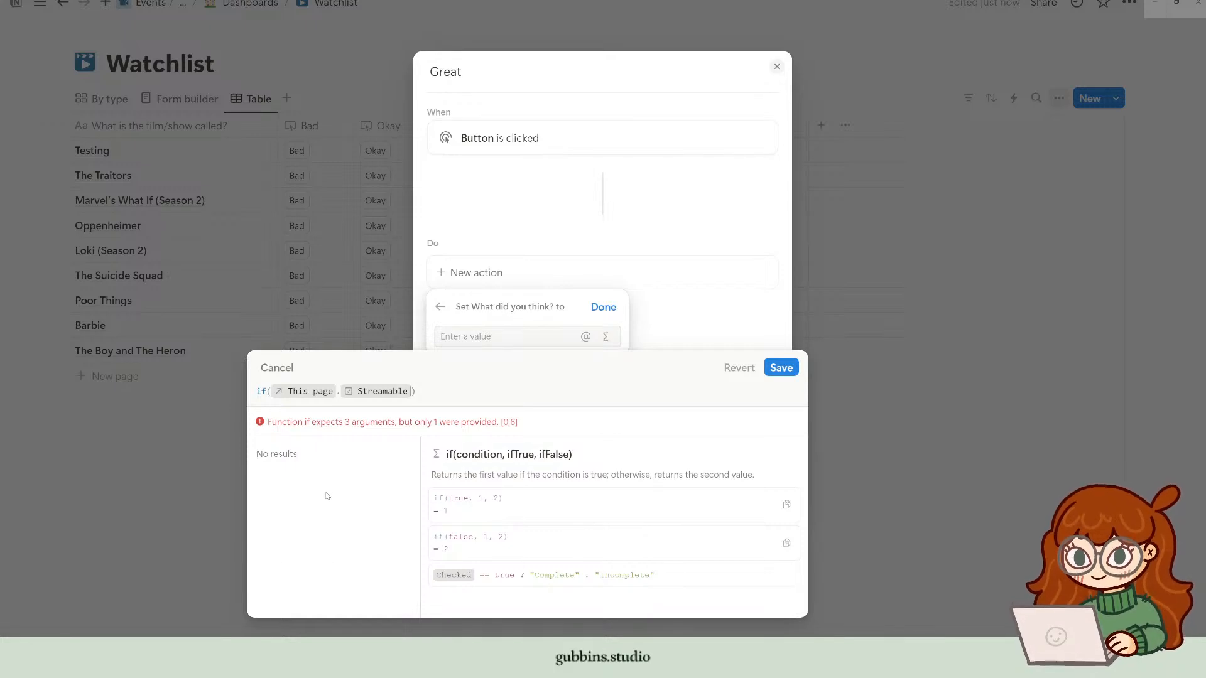
Step: Add "This streamable was great" as the if() function's true result
type(", \"")
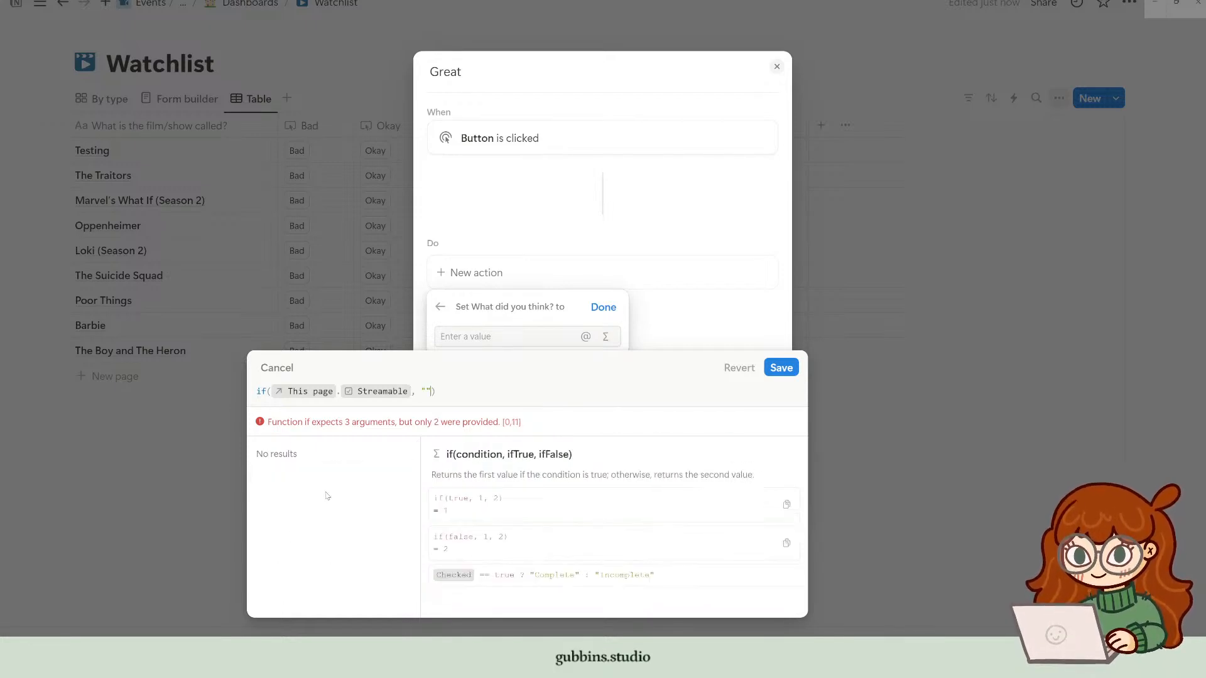
type("This st")
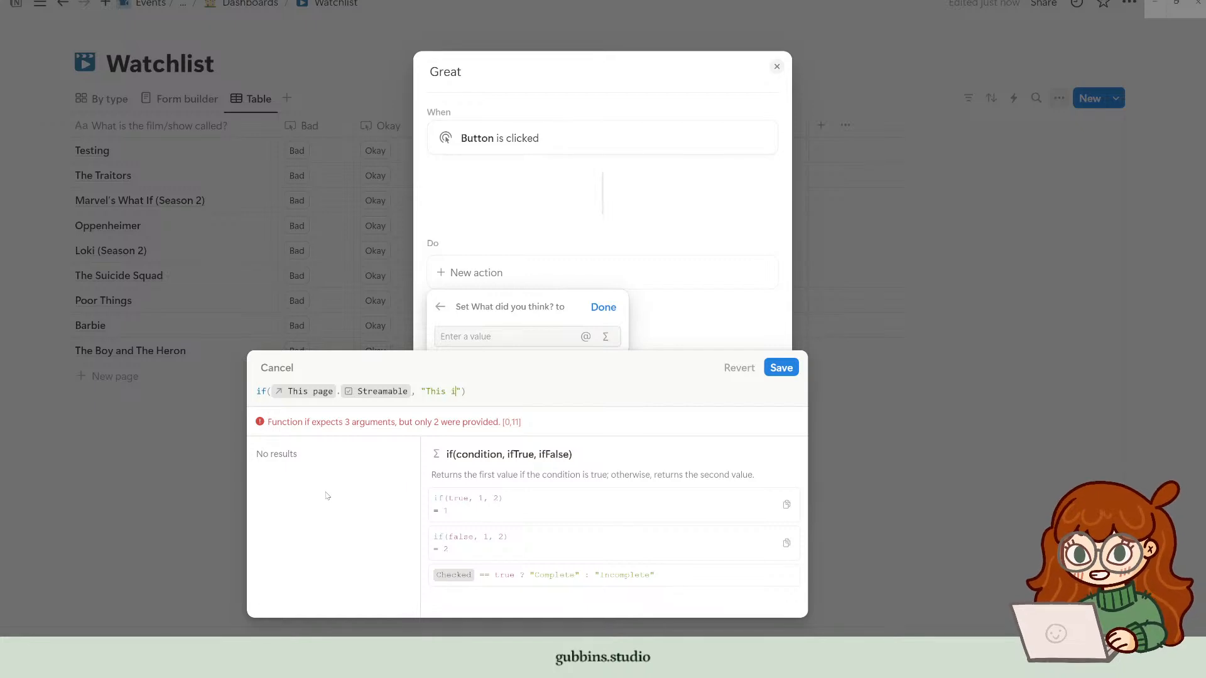
type("ream was gr")
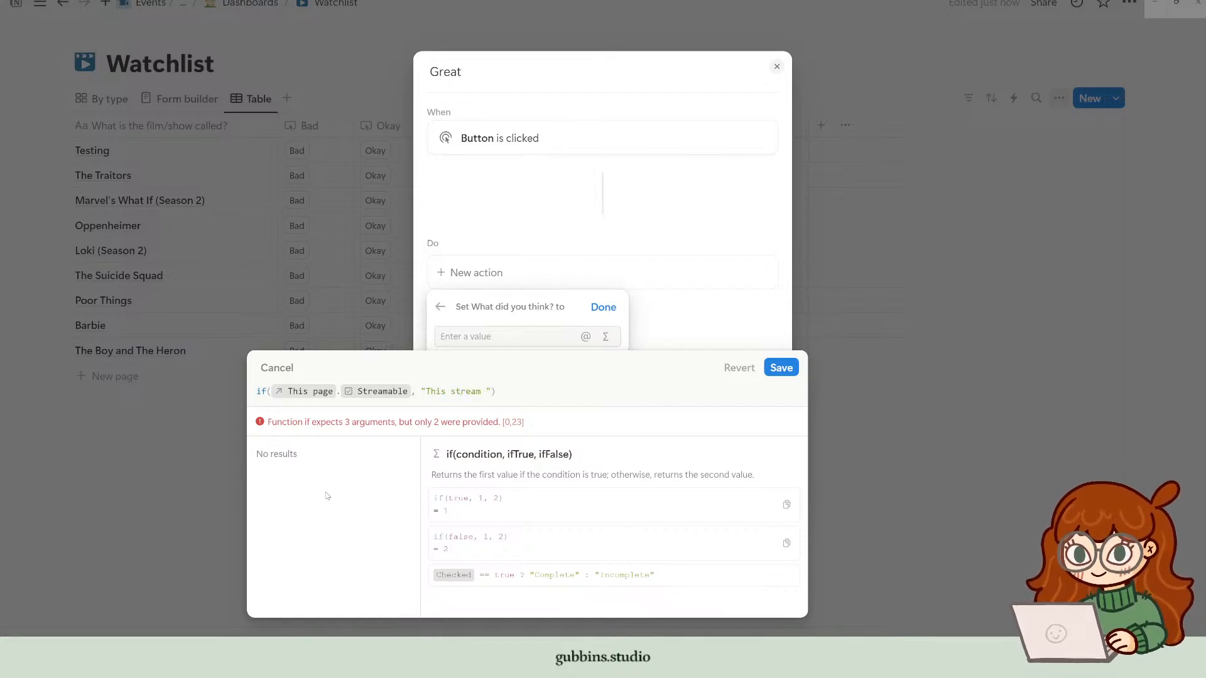
type("eat")
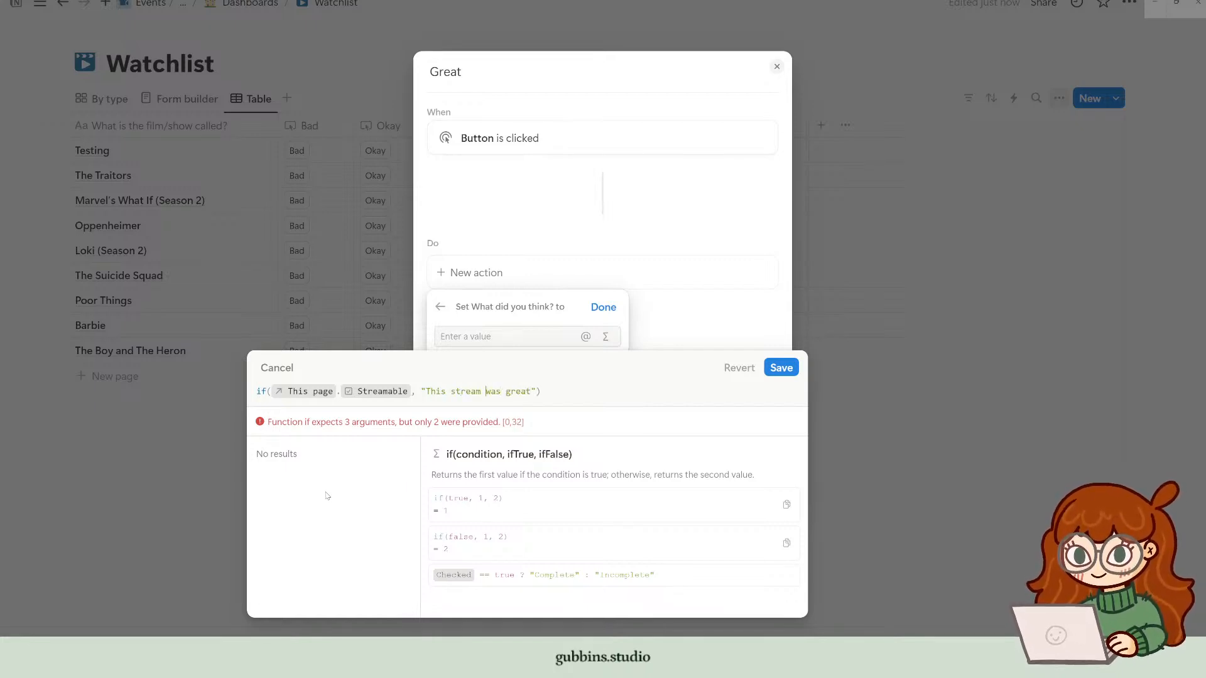
type("able")
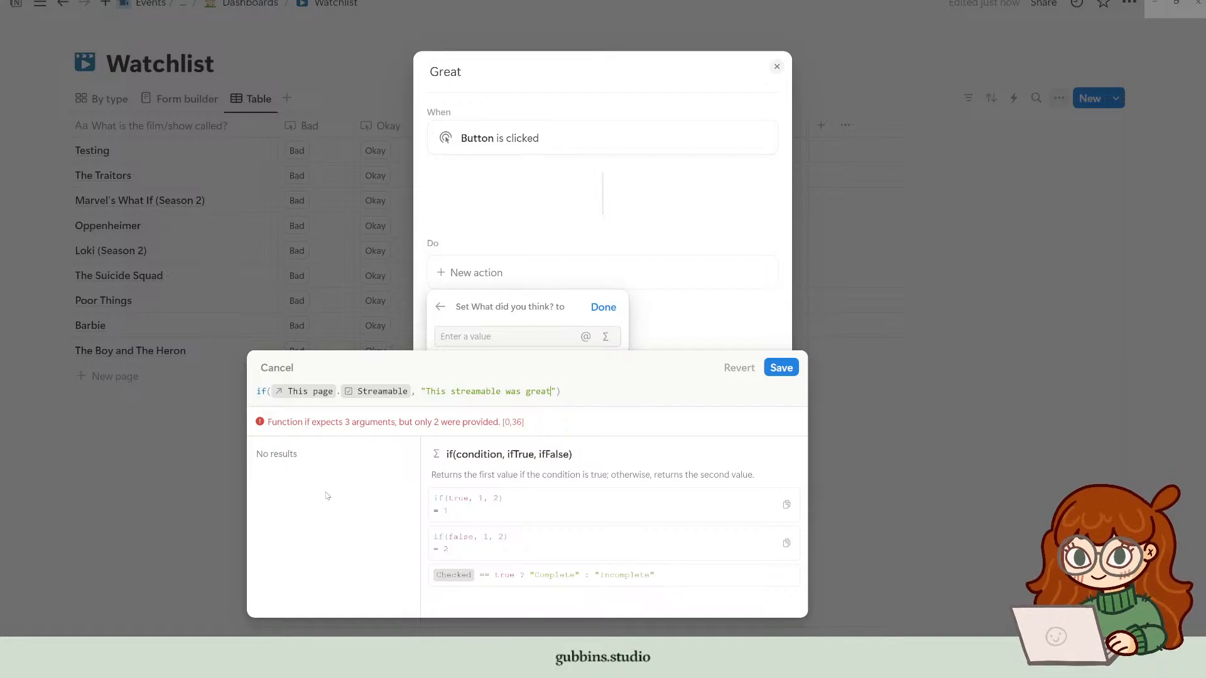
Step: Add "This not streamable was great" as the if() function's false result
type(", \"This")
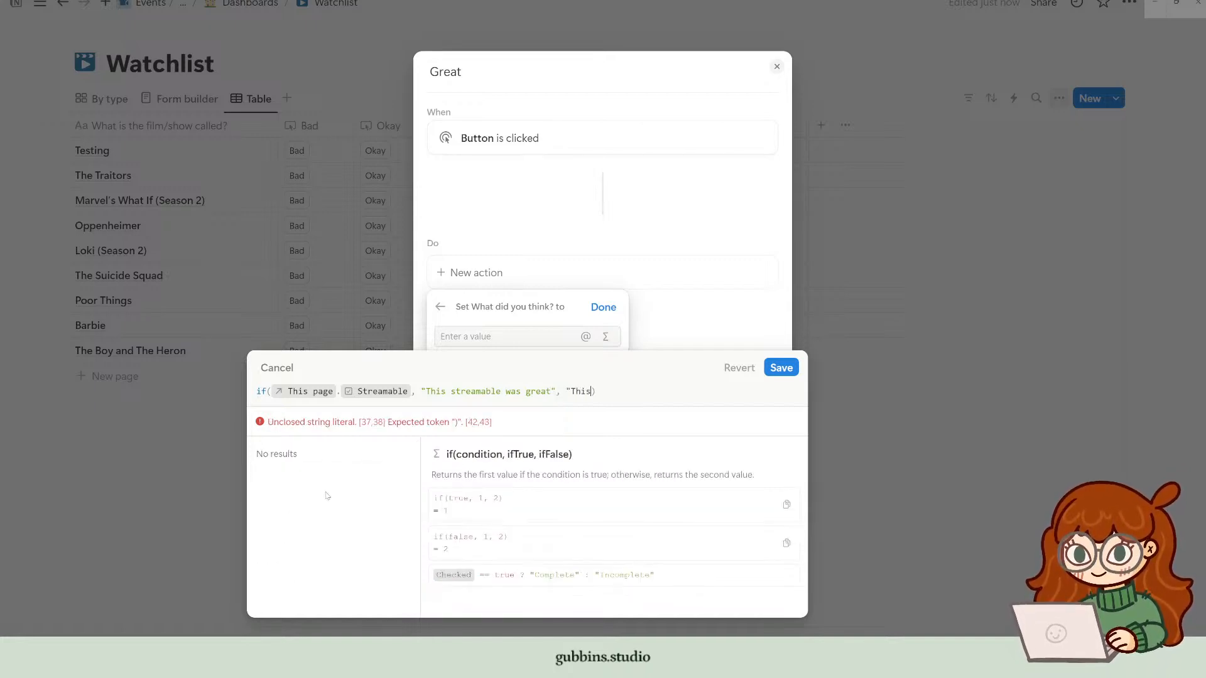
type(" not strea")
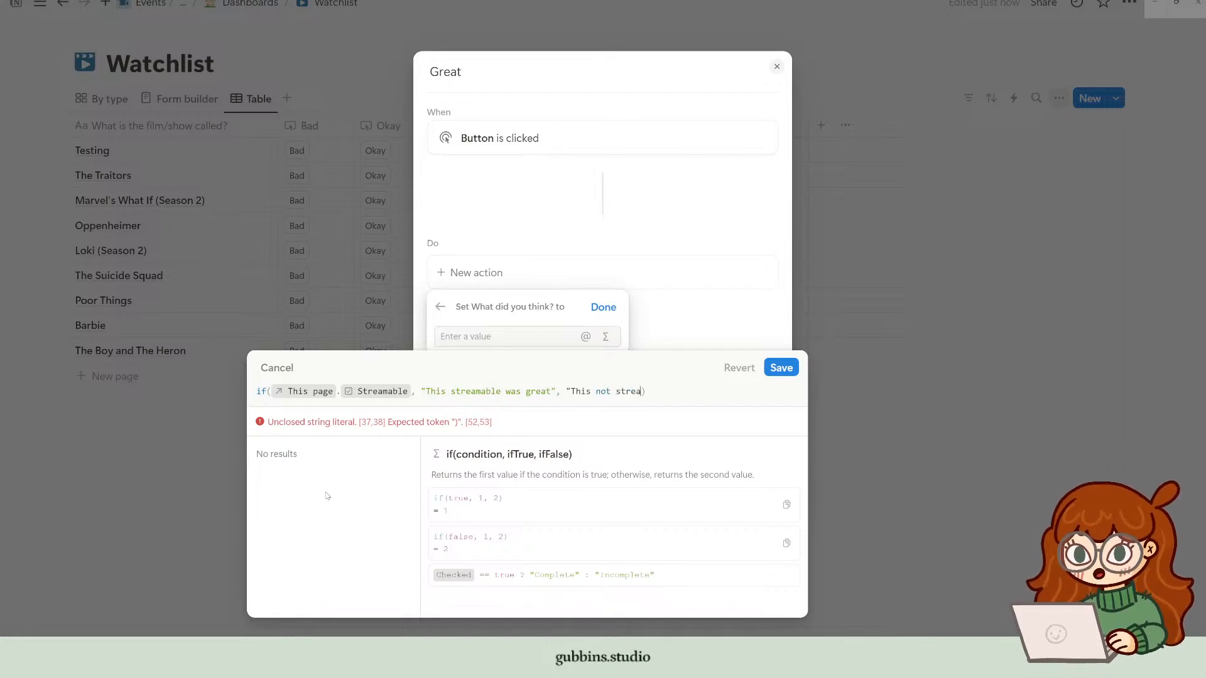
type("mable")
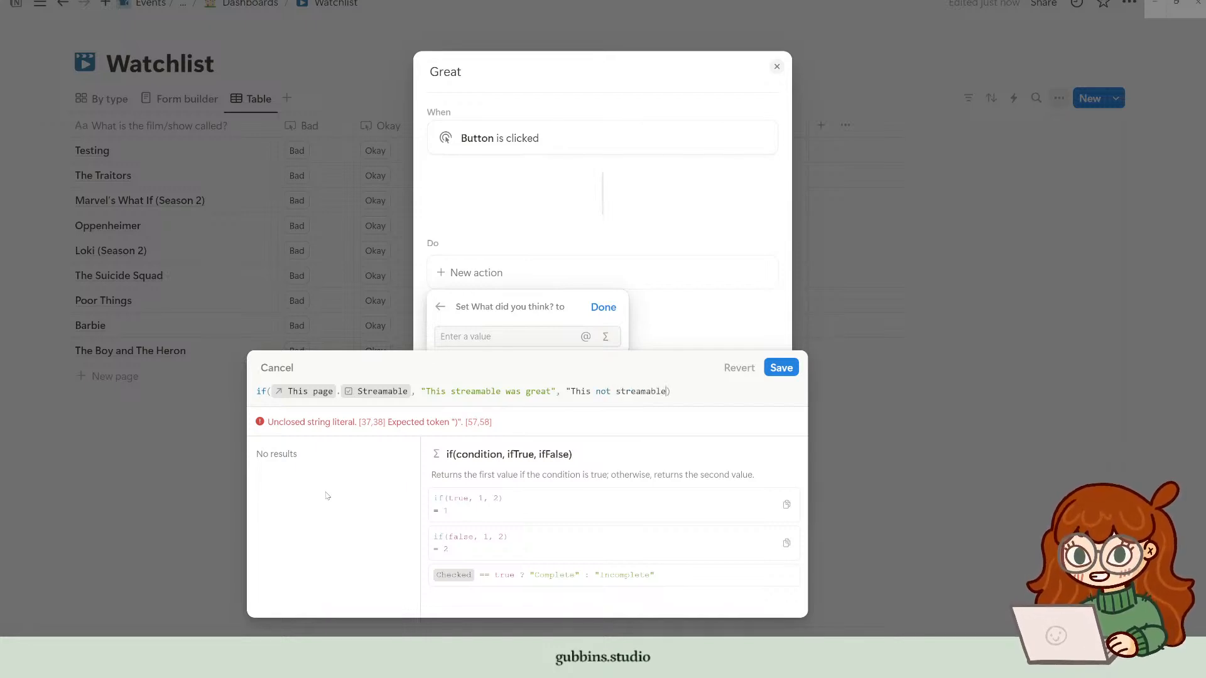
type(" was great\"")
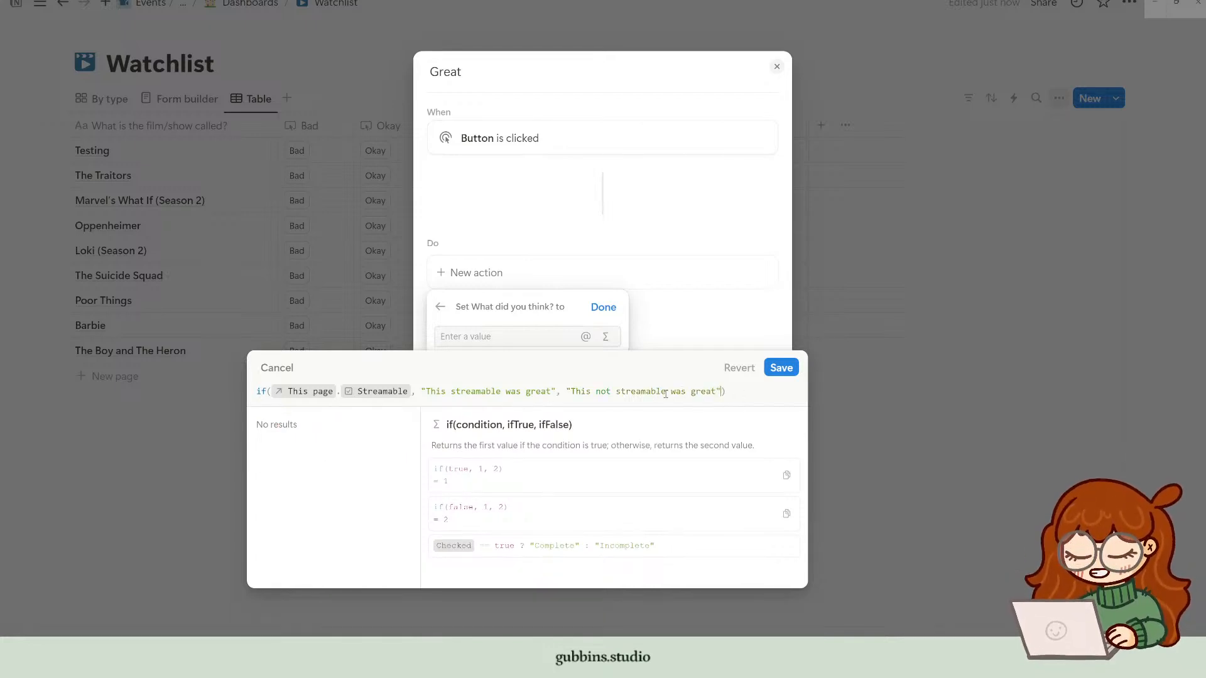
left_click(421, 391)
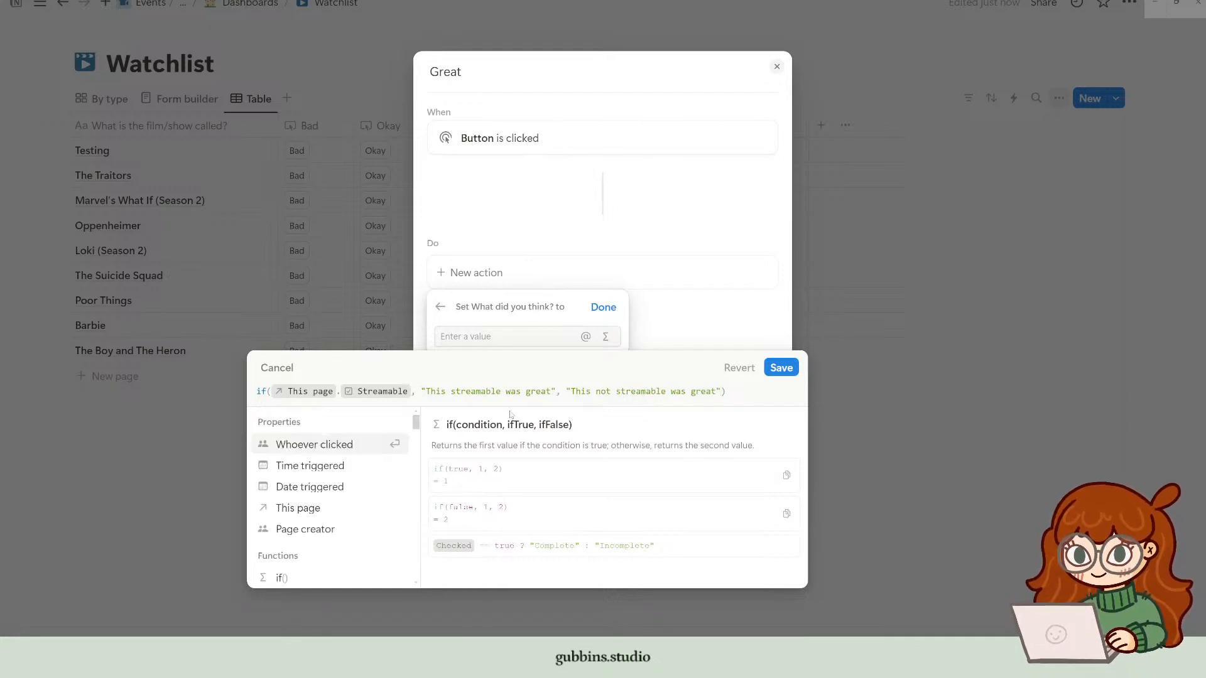
key("Return")
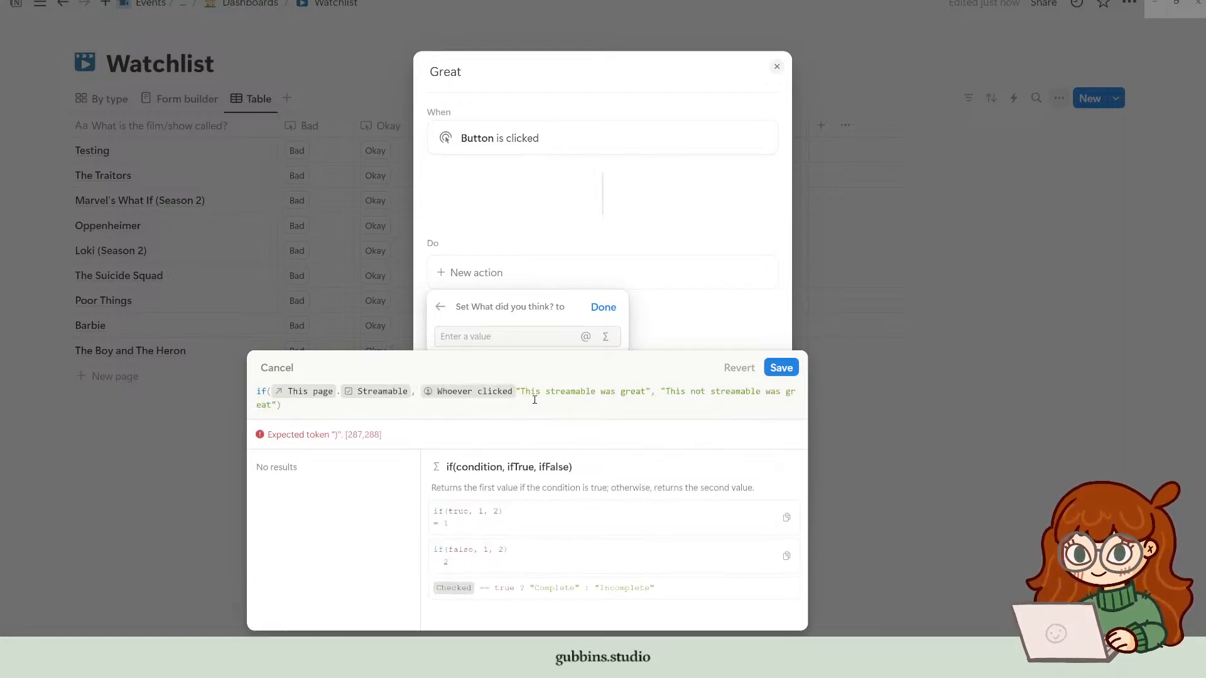
key("ctrl+z")
key("ctrl+z")
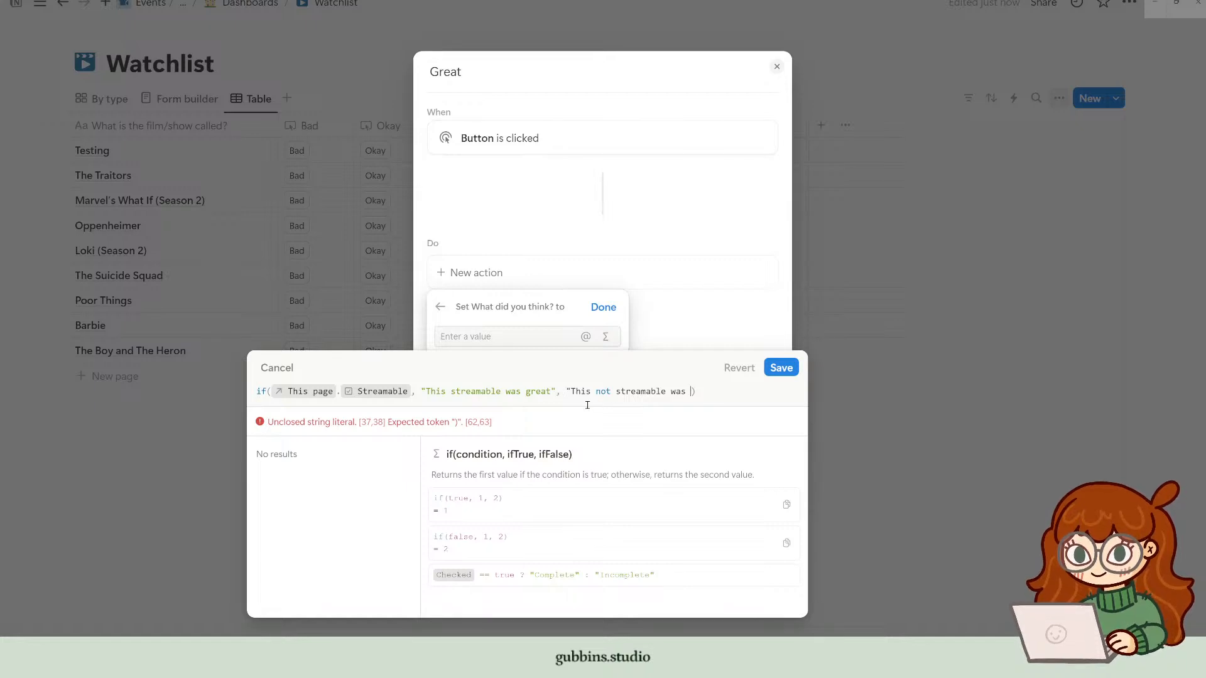
type("tgrea")
key("BackSpace")
key("BackSpace")
key("BackSpace")
key("BackSpace")
key("BackSpace")
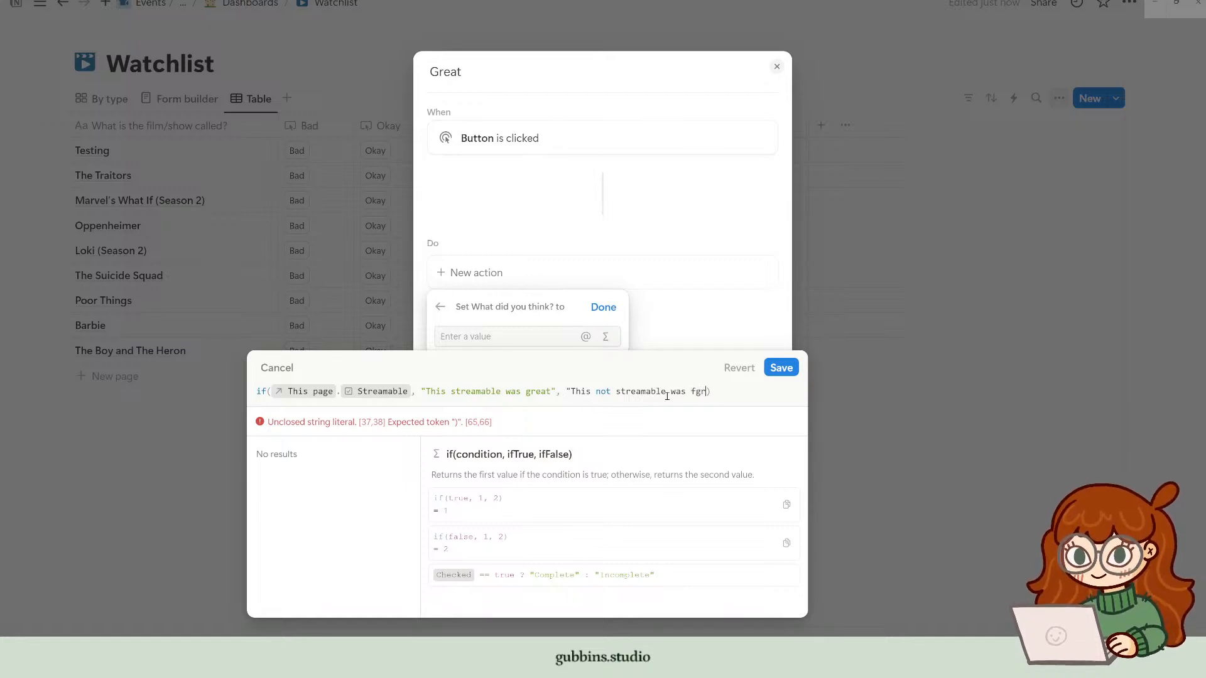
type("great\"")
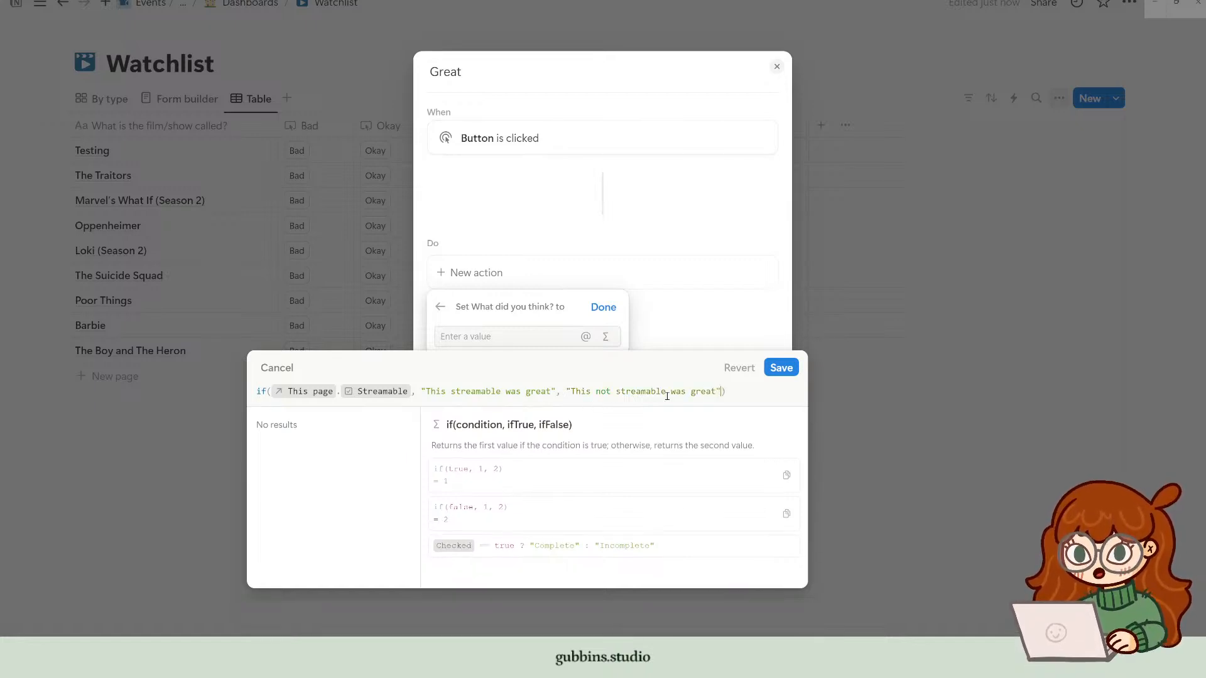
Step: Save the Streamable if-formula as the value for What did you think? and save the Great button's automation
left_click(782, 372)
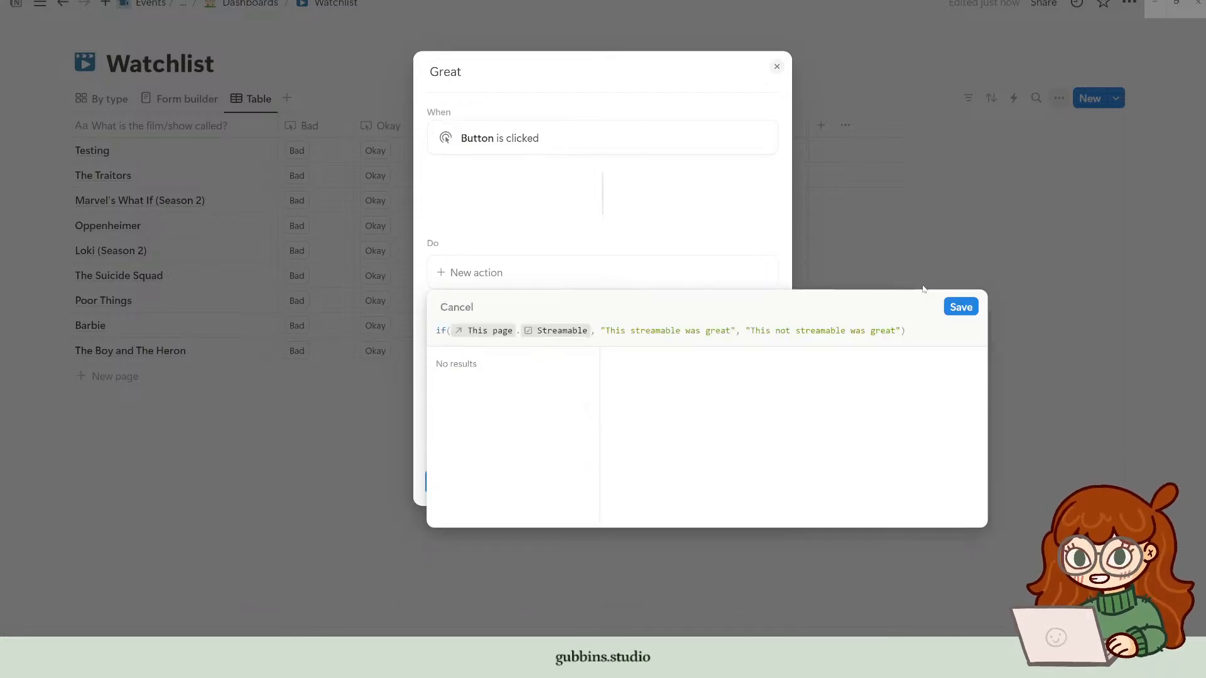
left_click(961, 307)
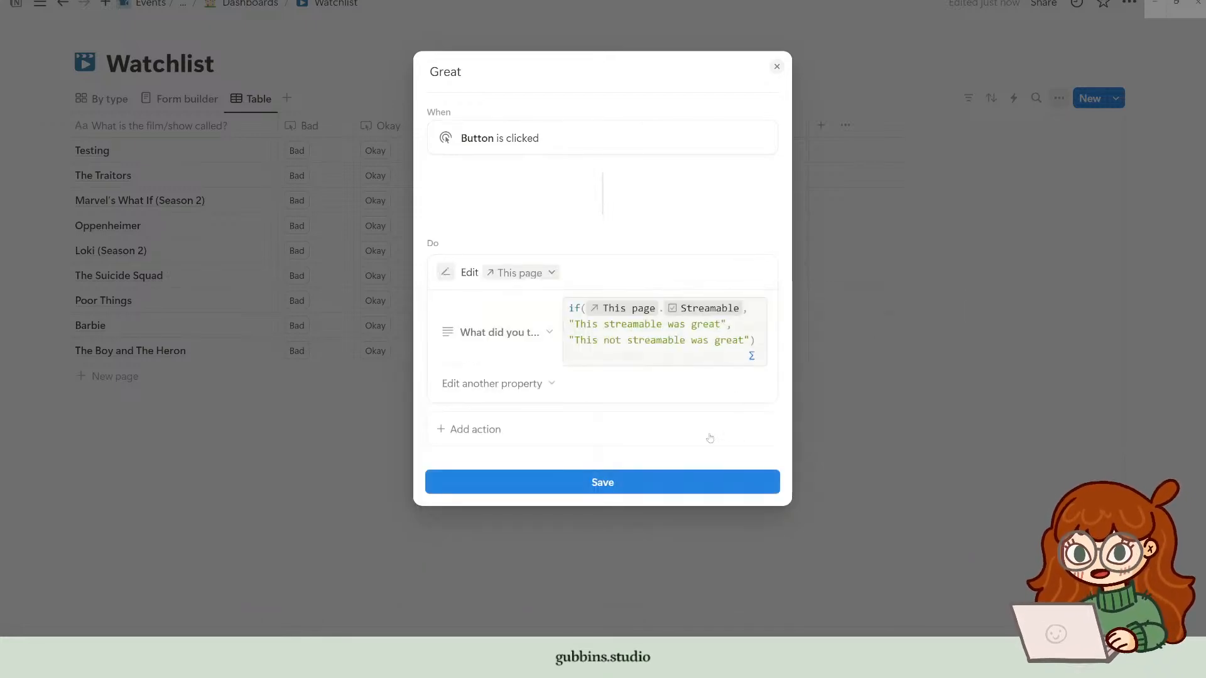
left_click(654, 488)
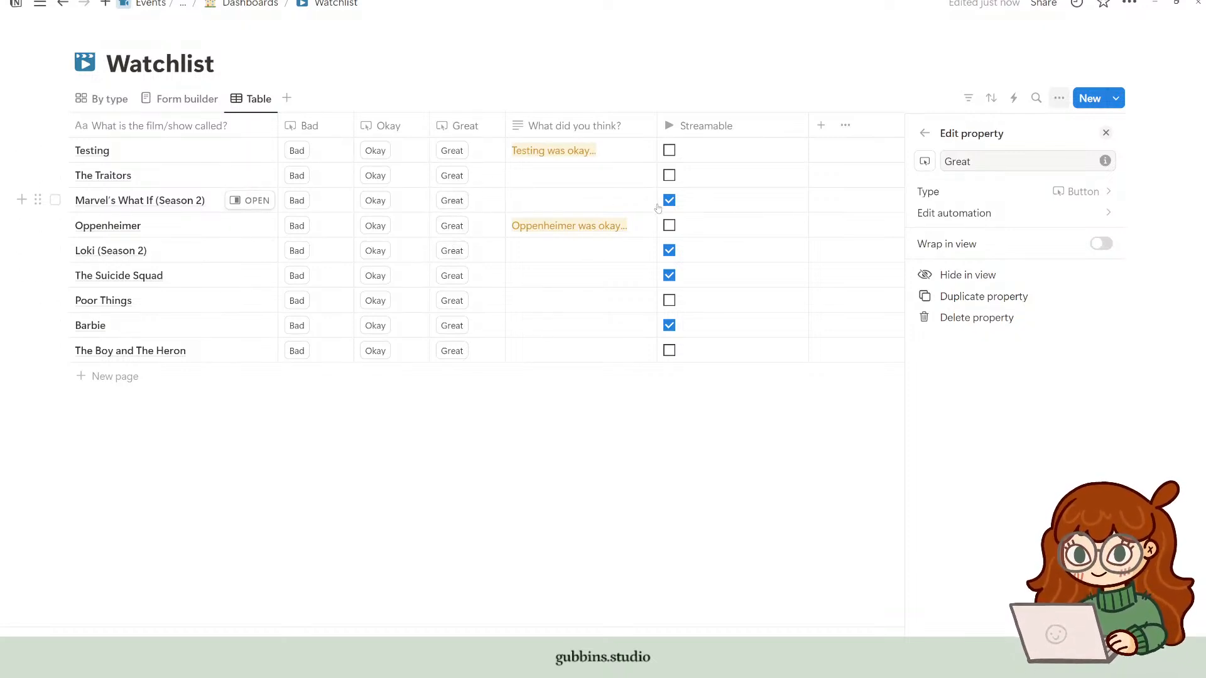
Step: Run the Great button for Marvel's What If (Season 2) and The Traitors, and widen the What did you think? column
left_click(442, 201)
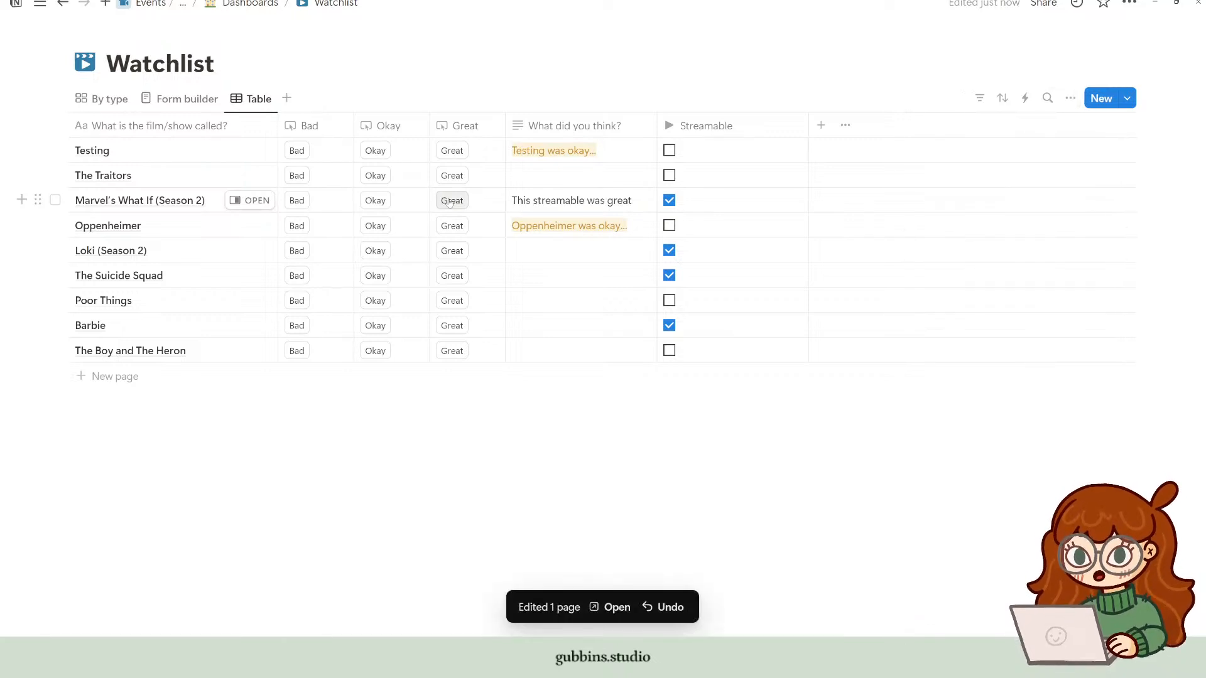
left_click(455, 176)
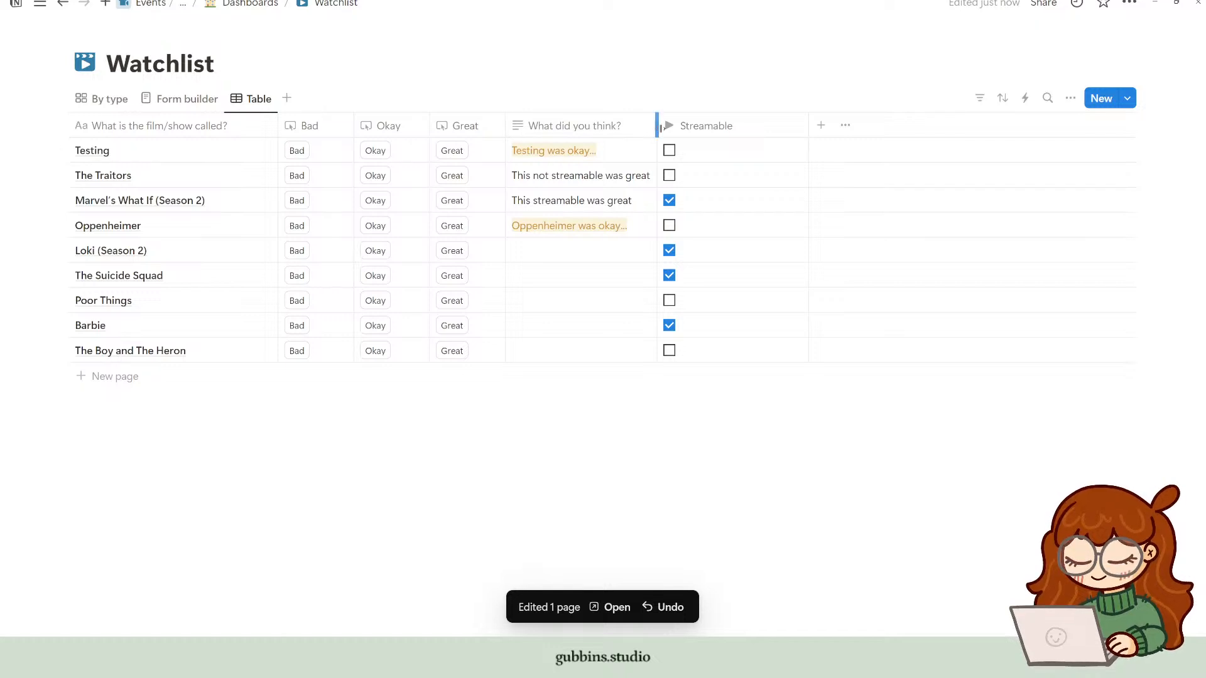
left_click_drag(657, 129, 696, 137)
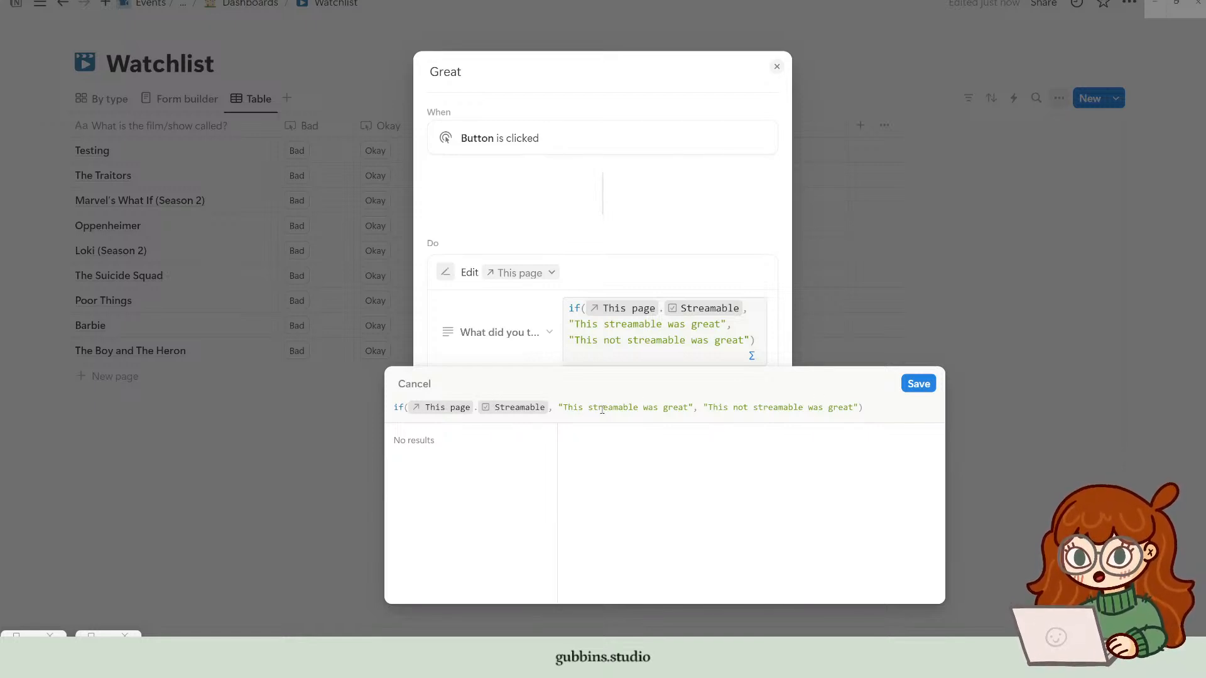
left_click(629, 409)
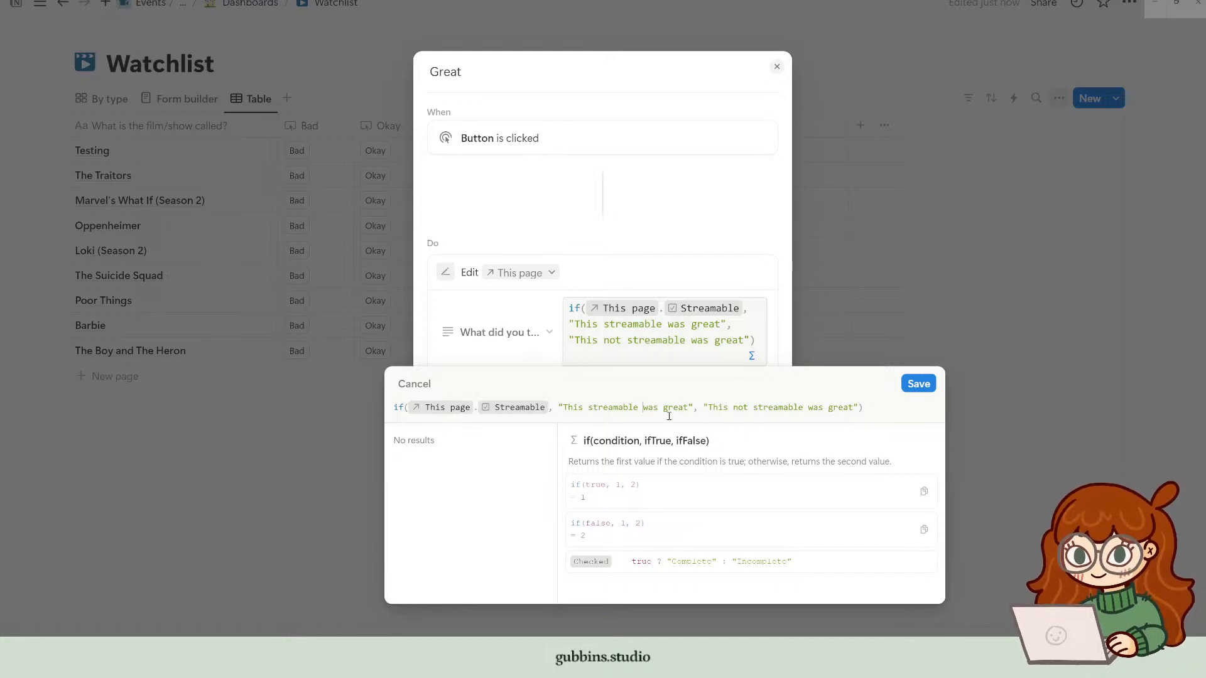
type("this")
key("BackSpace")
key("BackSpace")
key("BackSpace")
key("BackSpace")
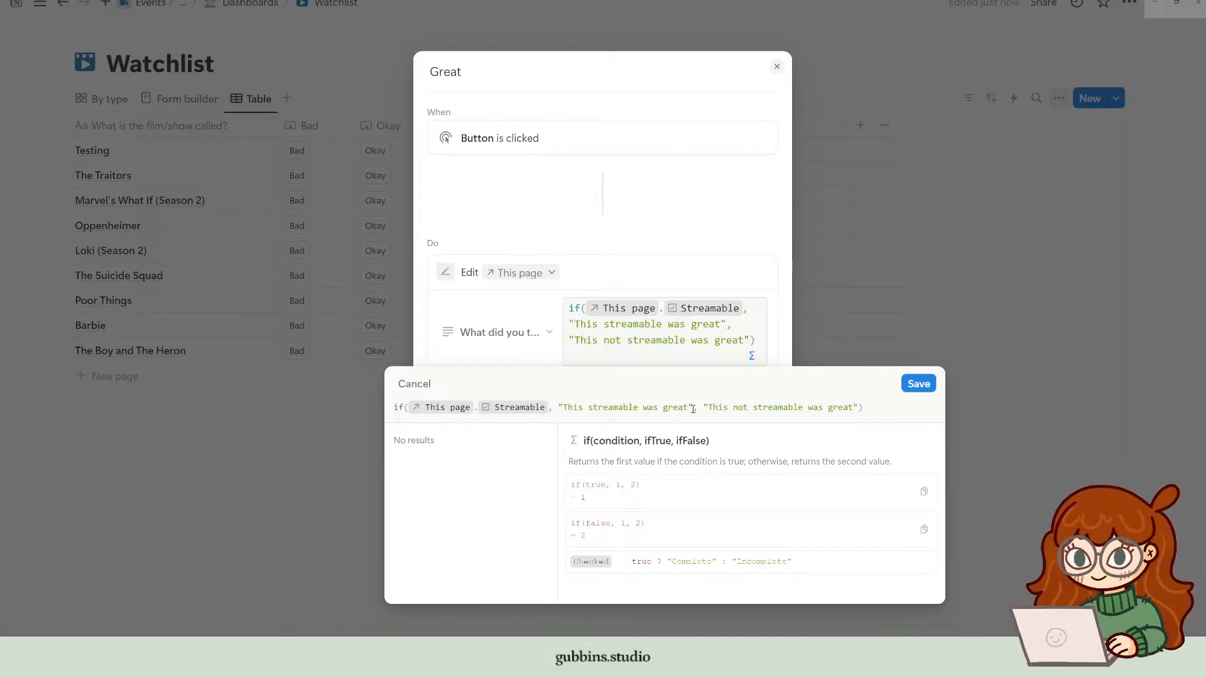
left_click(693, 409)
key("BackSpace")
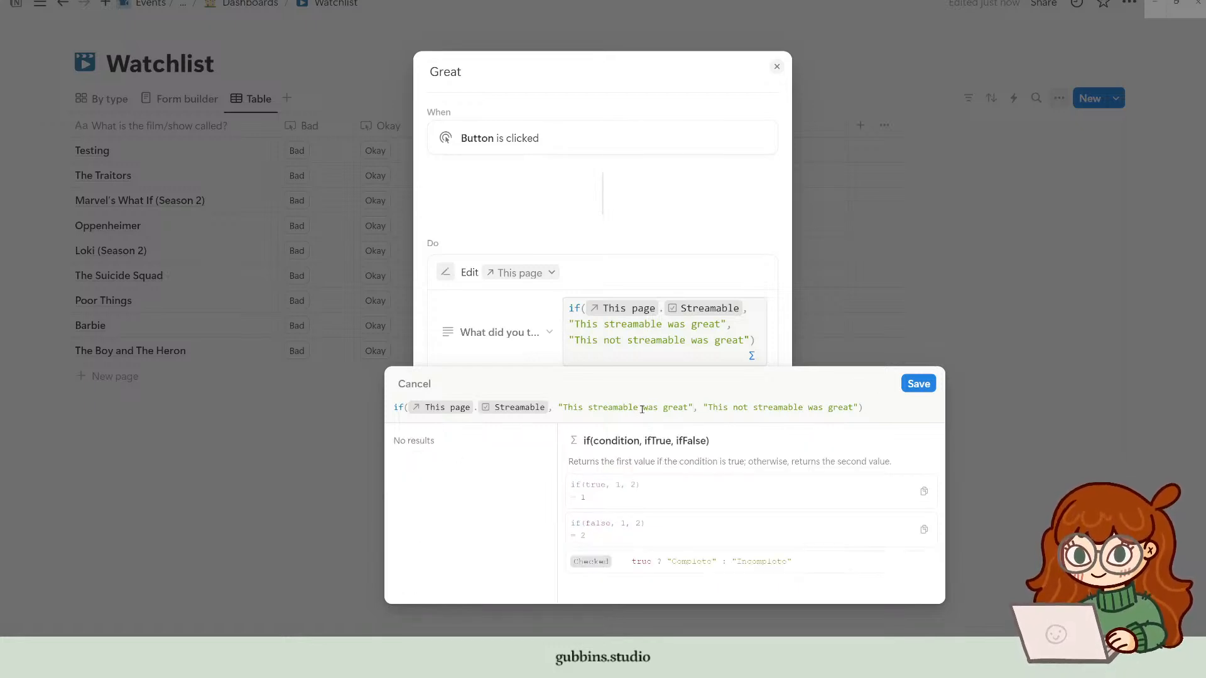
Step: Split the formula's streamable text into "This streamable " and " was great", with a plus sign on each side of the gap
left_click(642, 409)
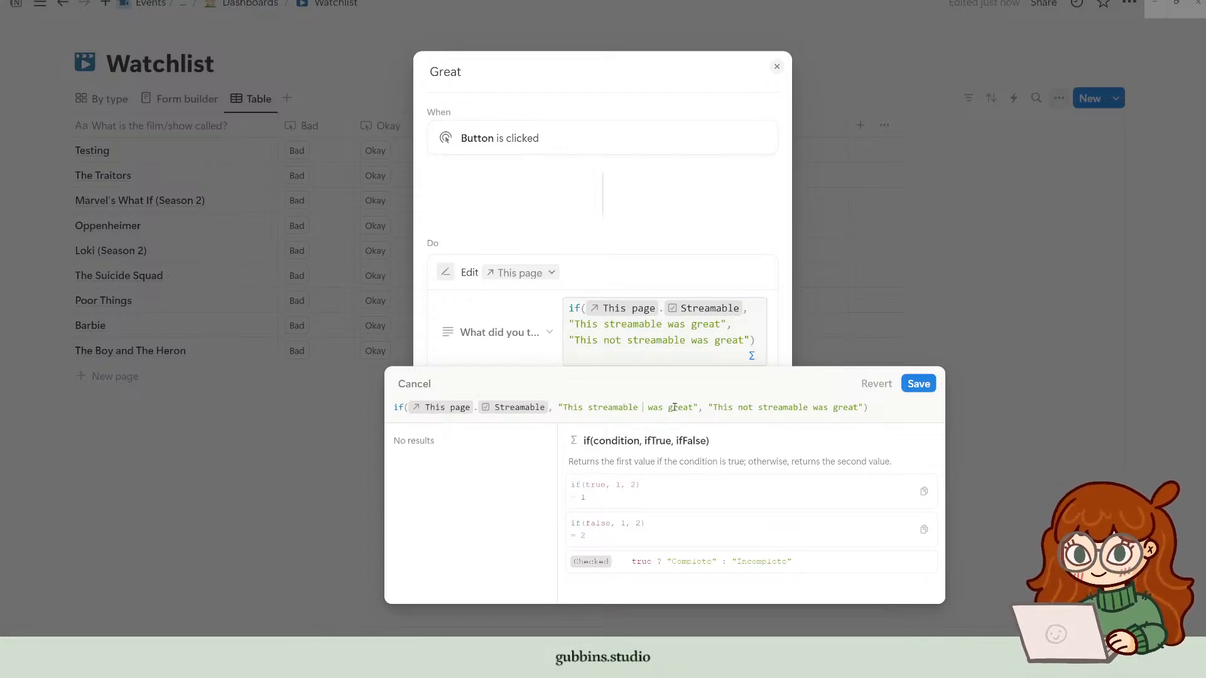
left_click(889, 409)
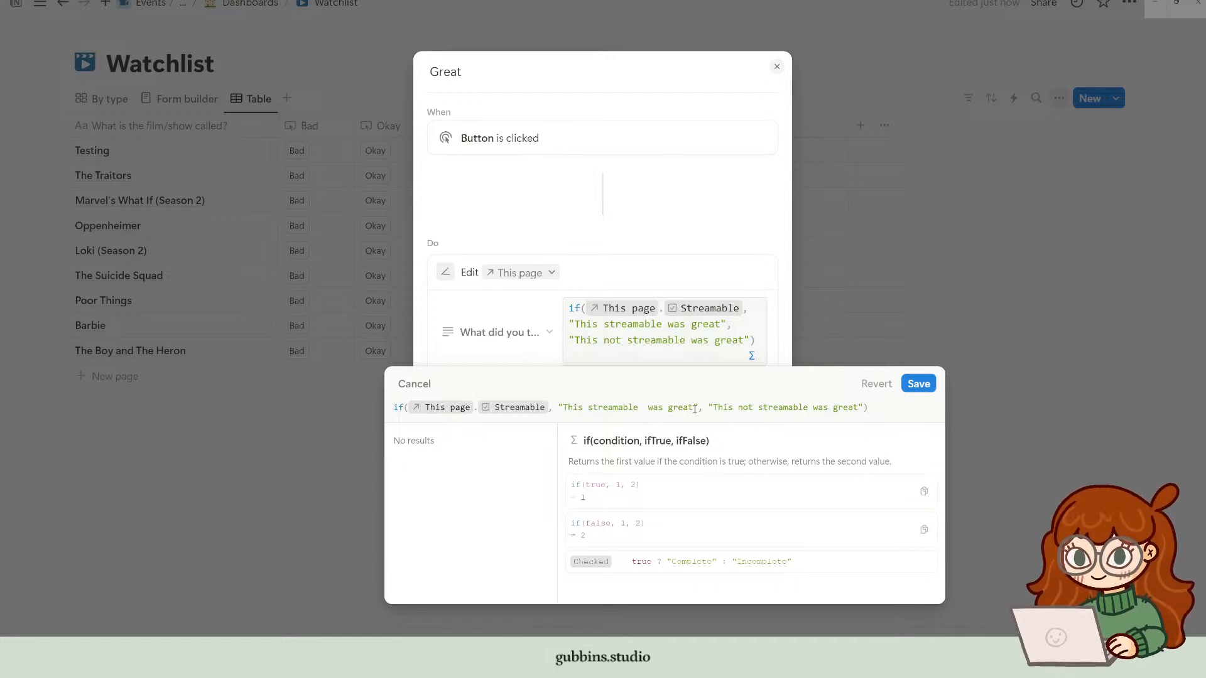
left_click(643, 409)
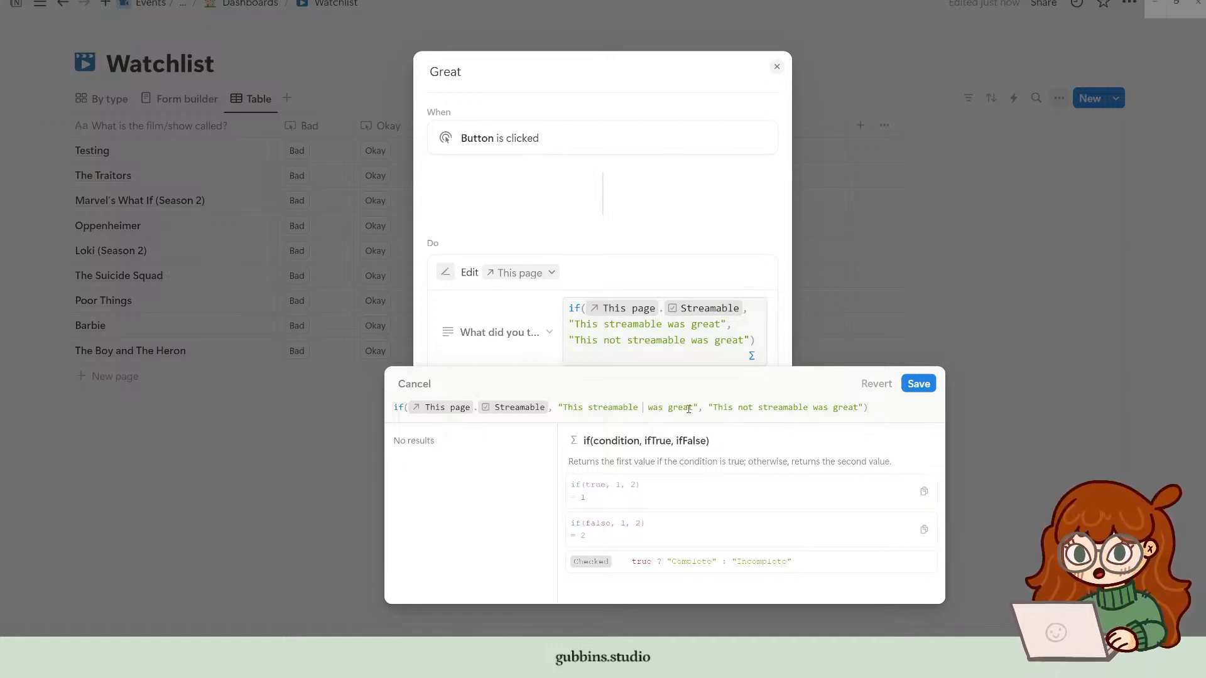
type("\" + ")
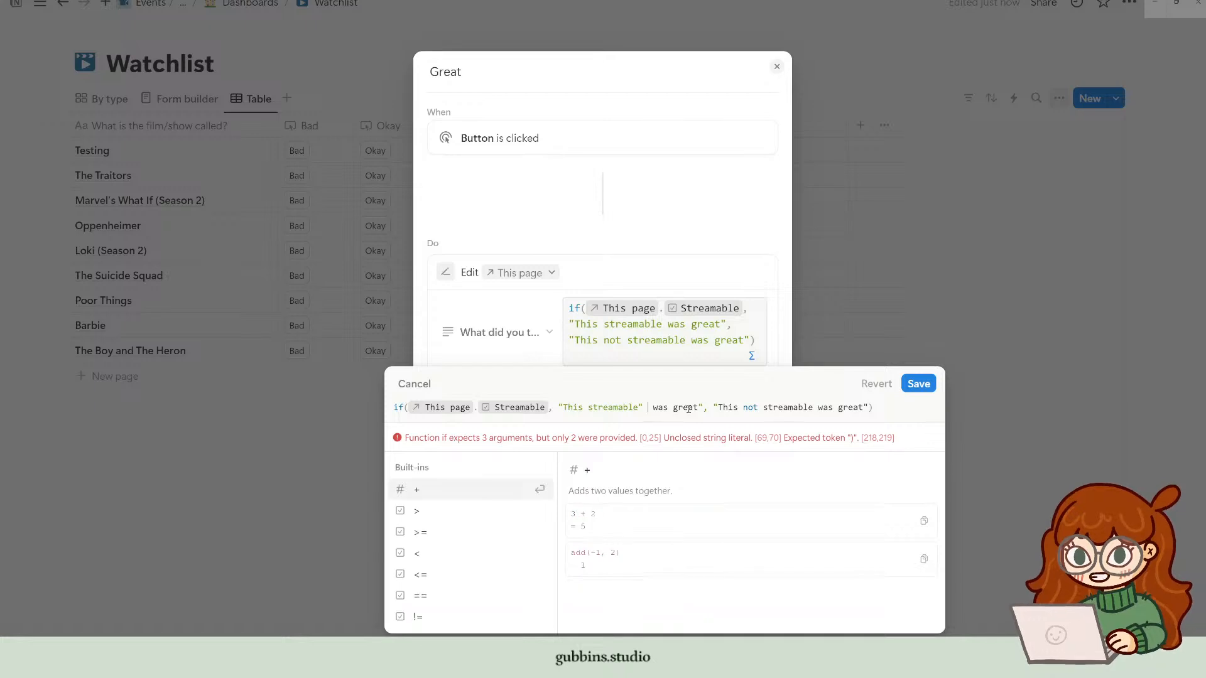
type("\"")
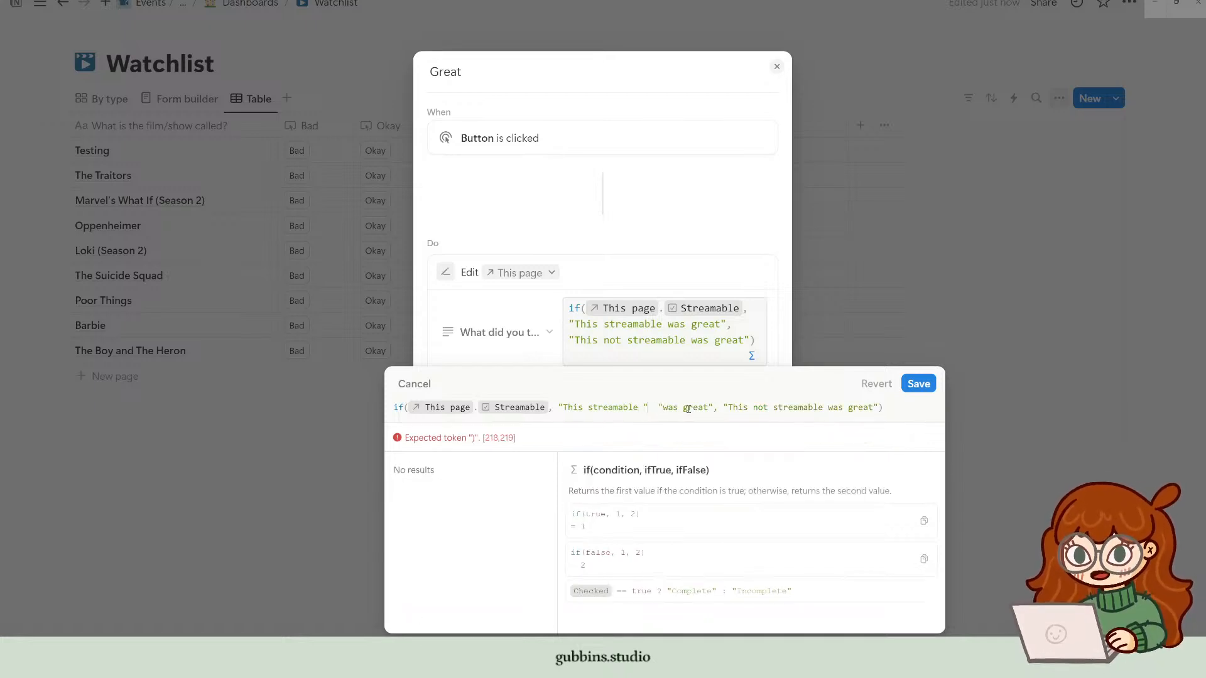
key("Left")
key("Left")
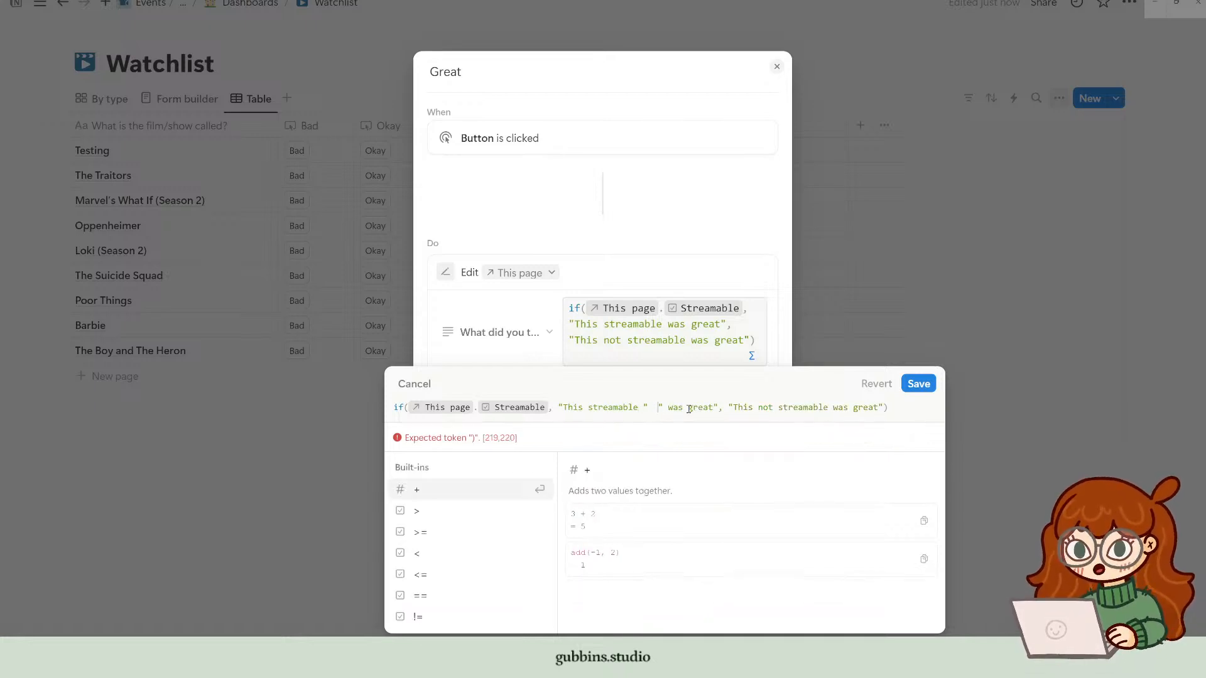
type("+  ")
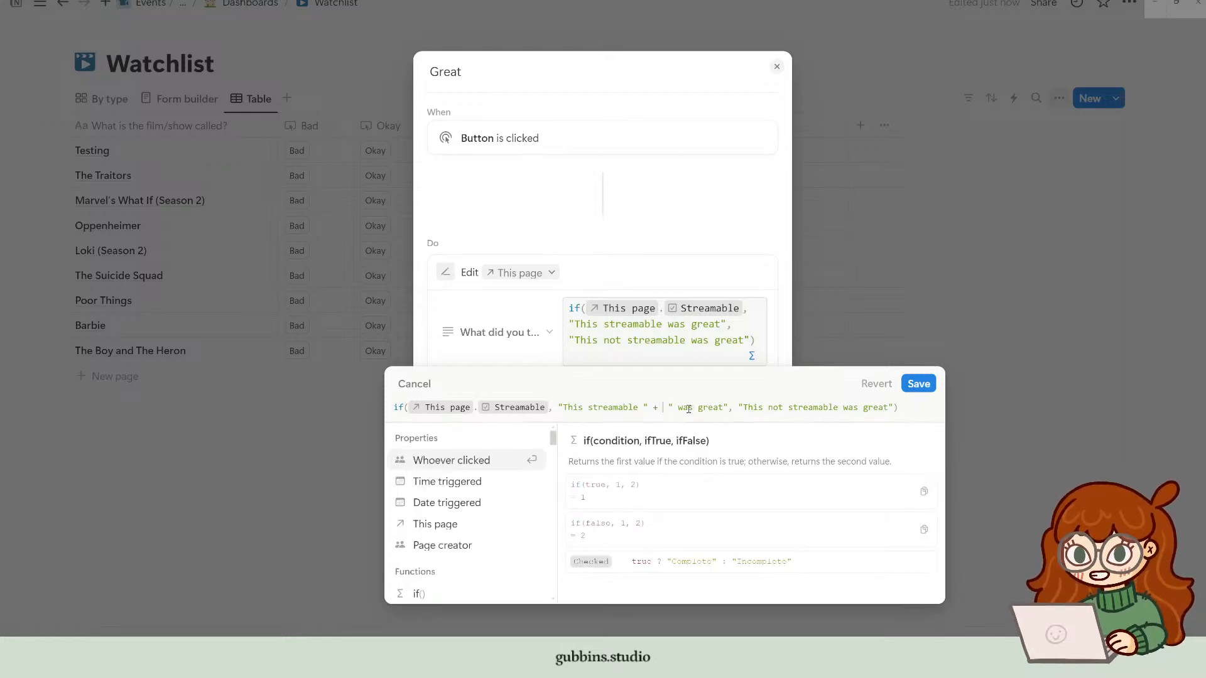
type("+ \"")
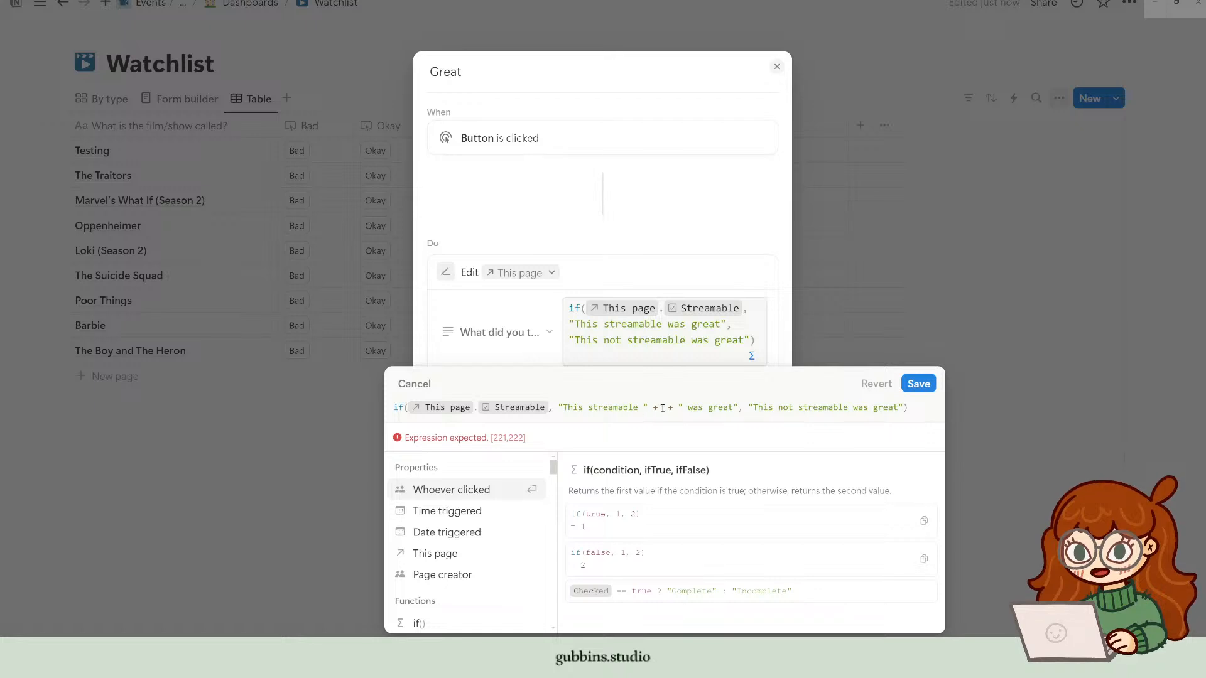
Step: Insert This page's Type property between the two plus signs in the formula's streamable result
left_click(444, 558)
type(".")
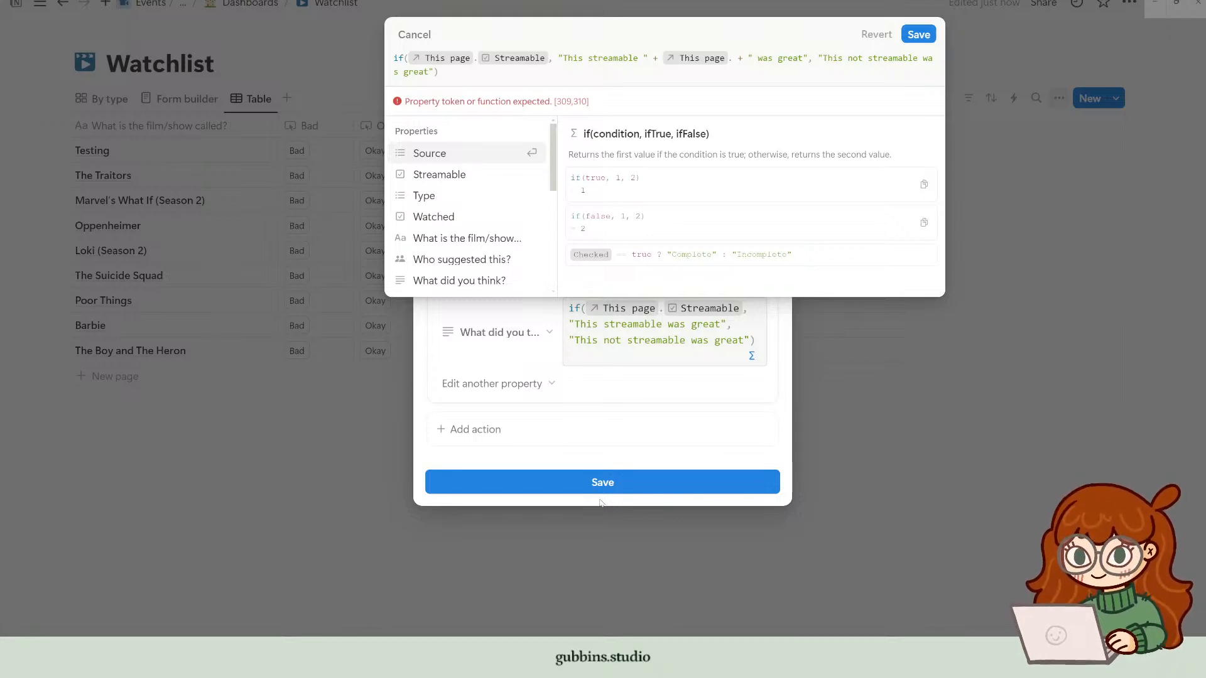
key("Up")
key("Up")
key("Up")
key("Up")
key("Up")
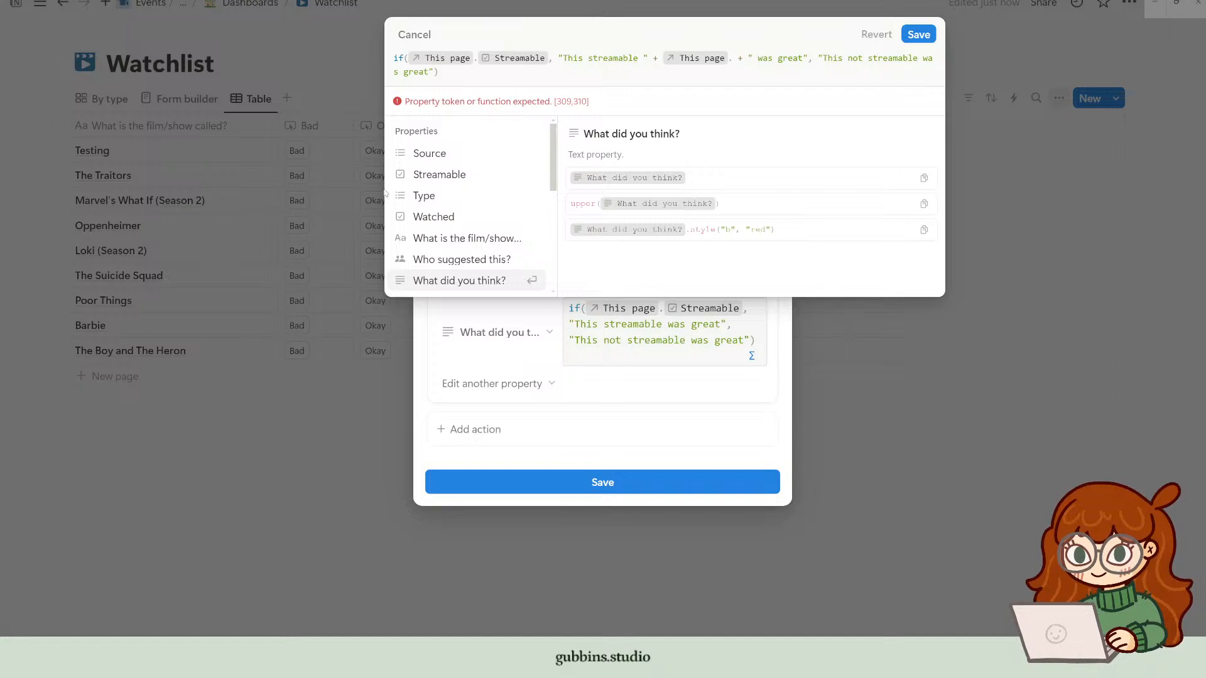
key("Return")
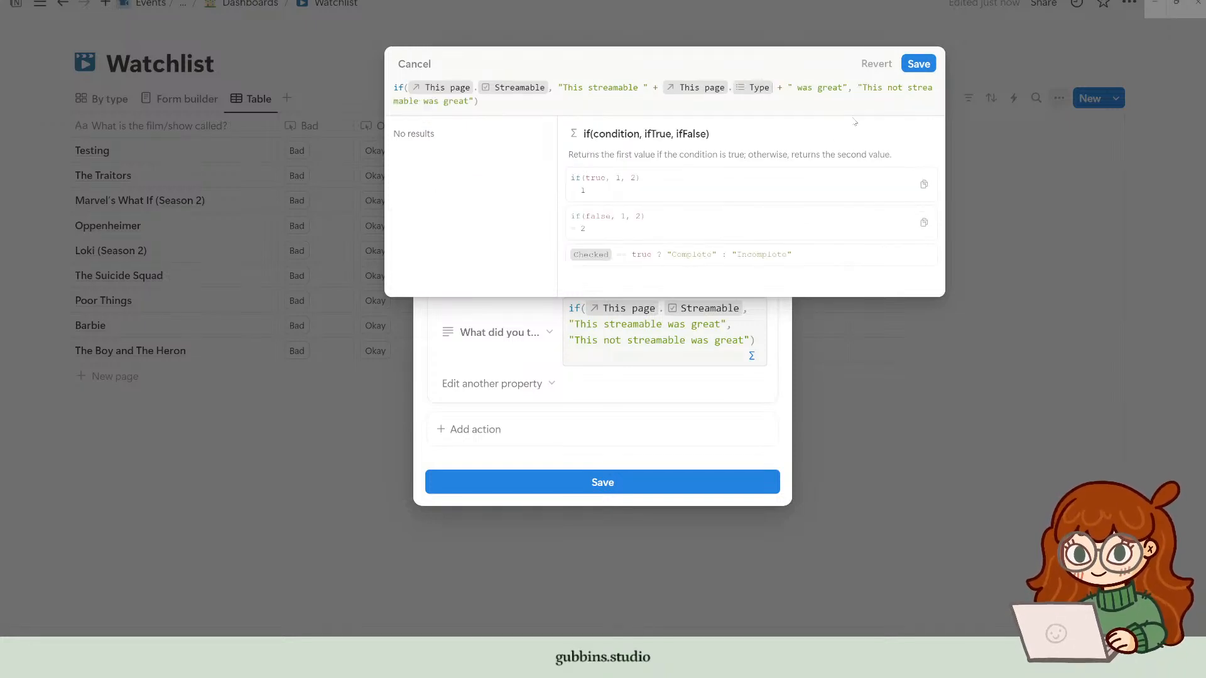
Step: Copy the + This page.Type + expression into the other result, between "This not streamable " and " was great"
key("Right")
key("Right")
key("Right")
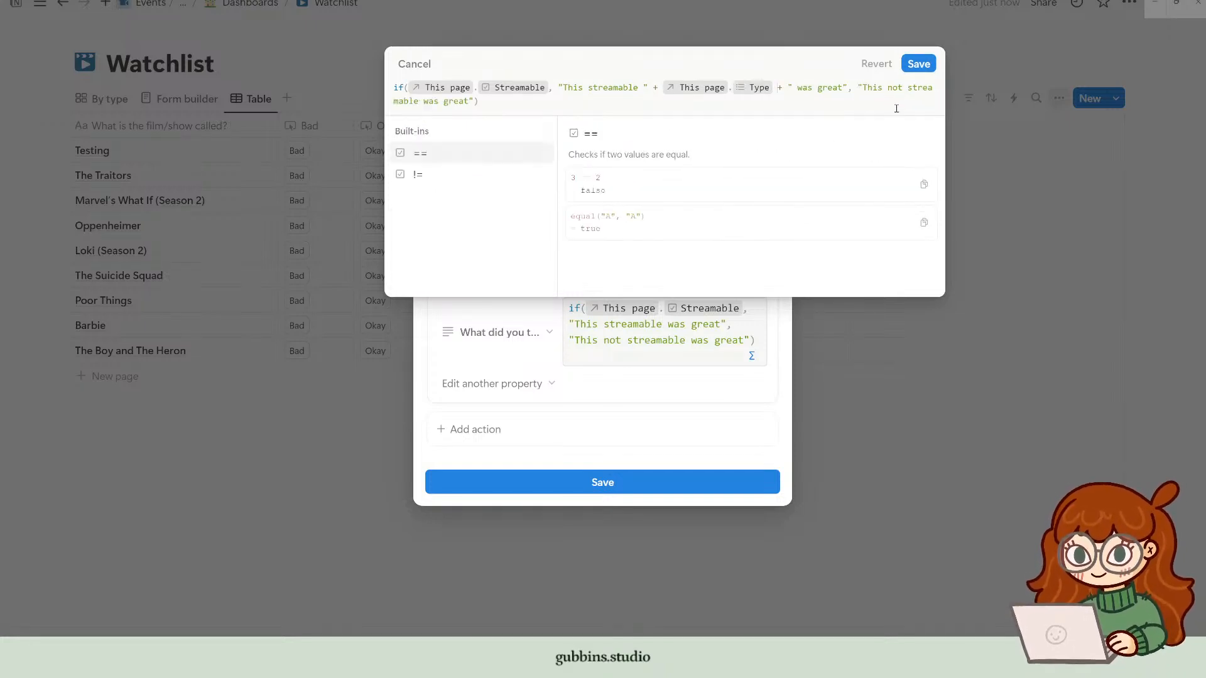
key("shift+Left")
key("shift+Left")
key("shift+Left")
key("shift+Left")
key("shift+Left")
key("shift+Left")
key("shift+Left")
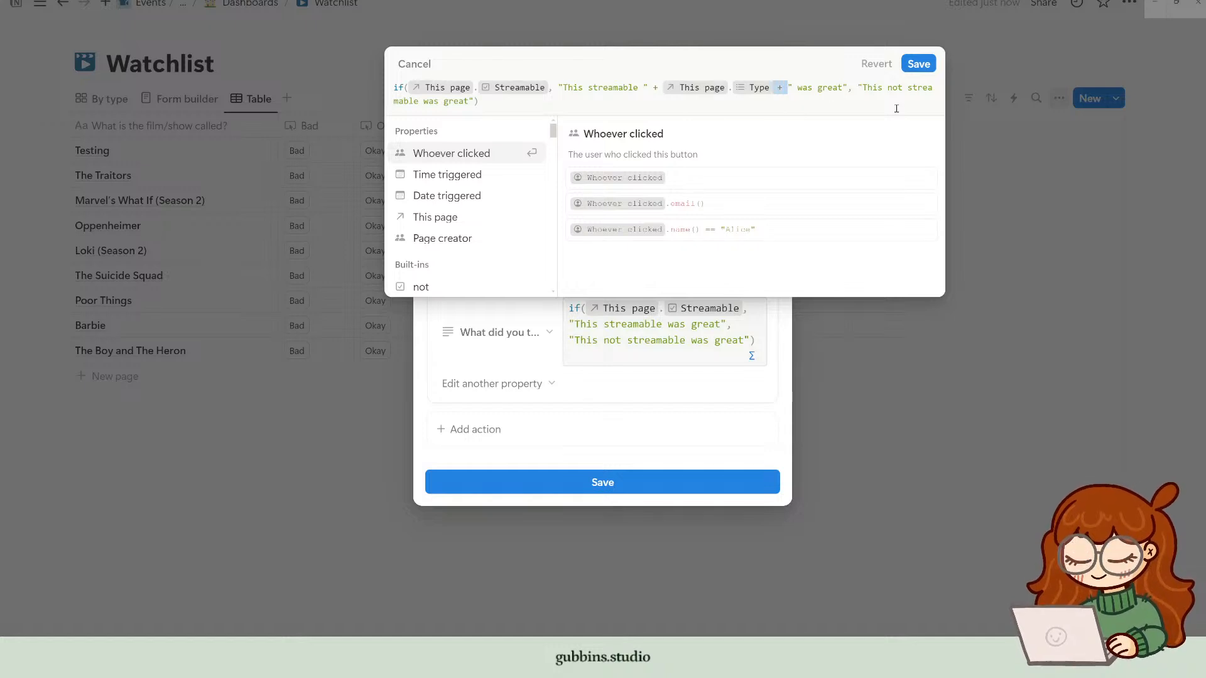
key("shift+Left")
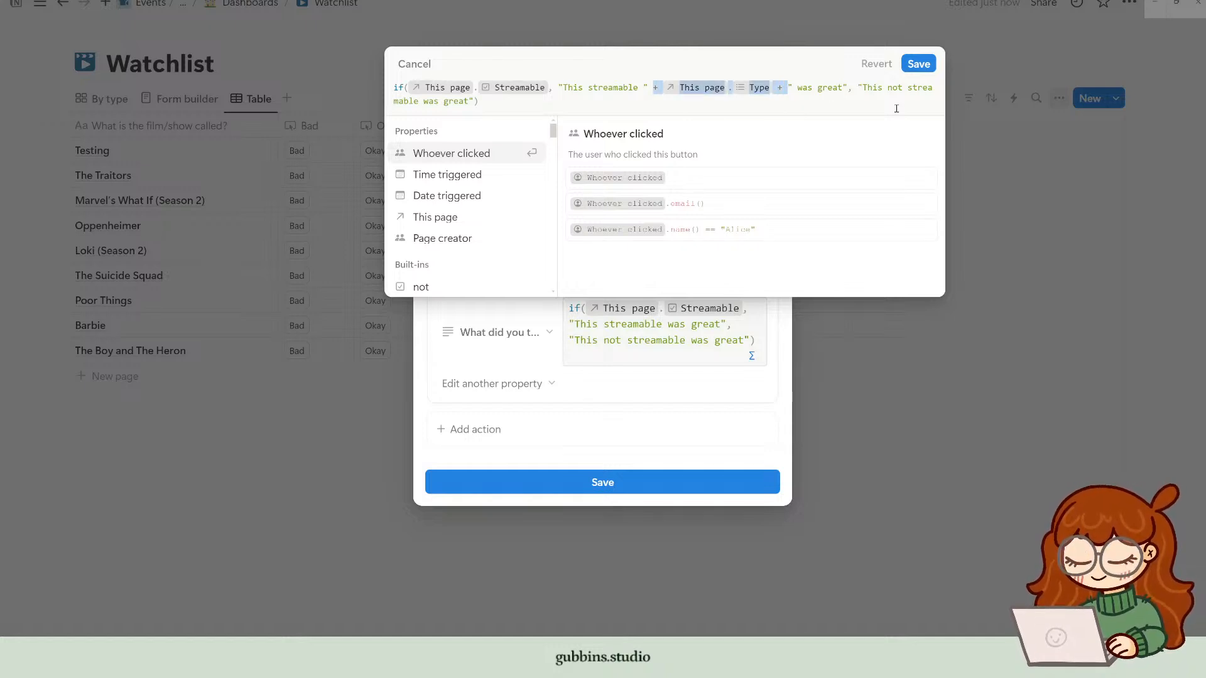
left_click(425, 100)
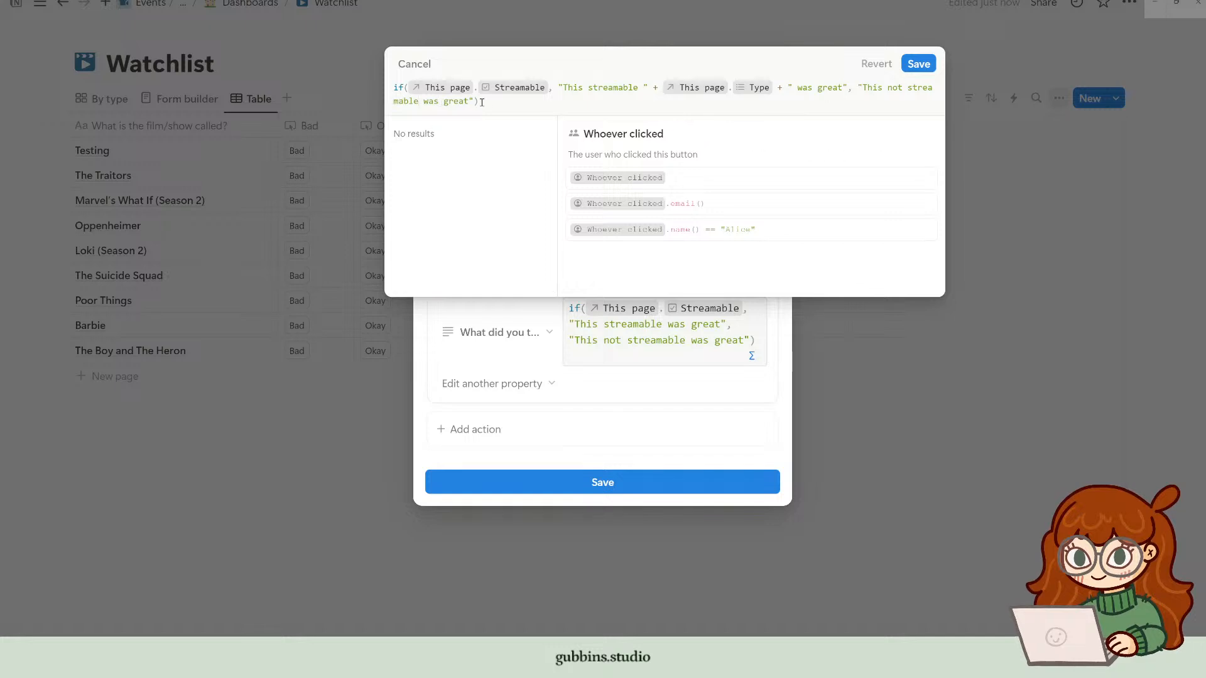
type("\"")
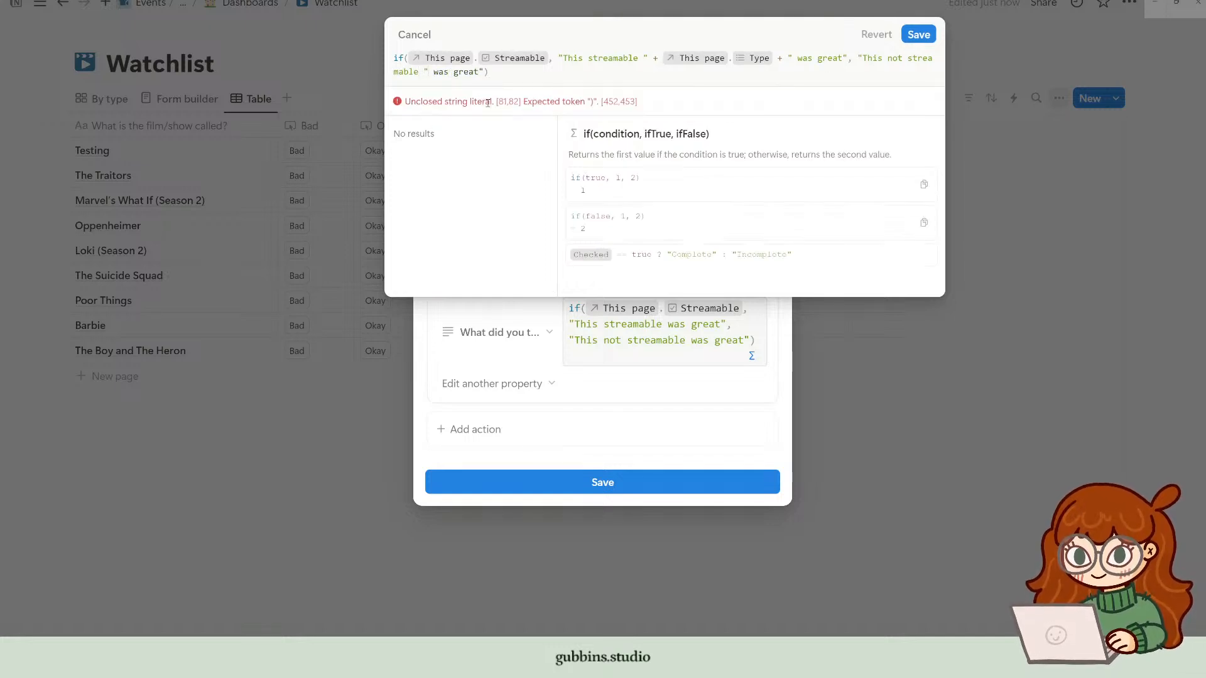
type("+ This page.Type + \"")
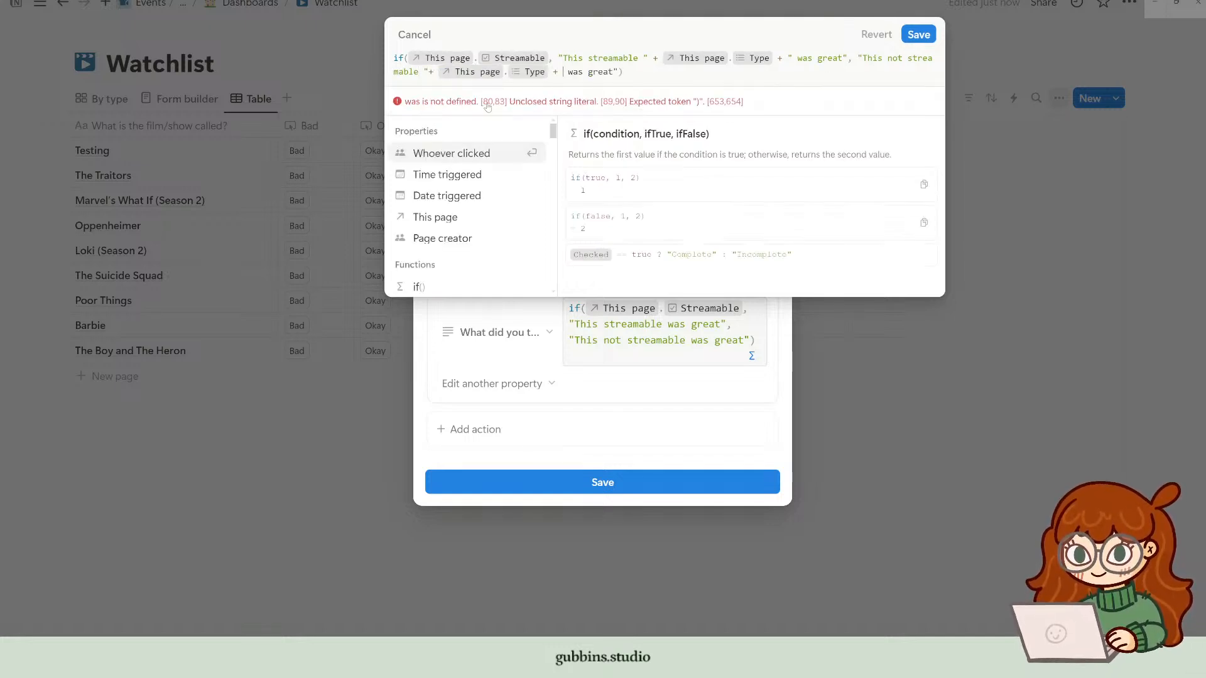
key("Left")
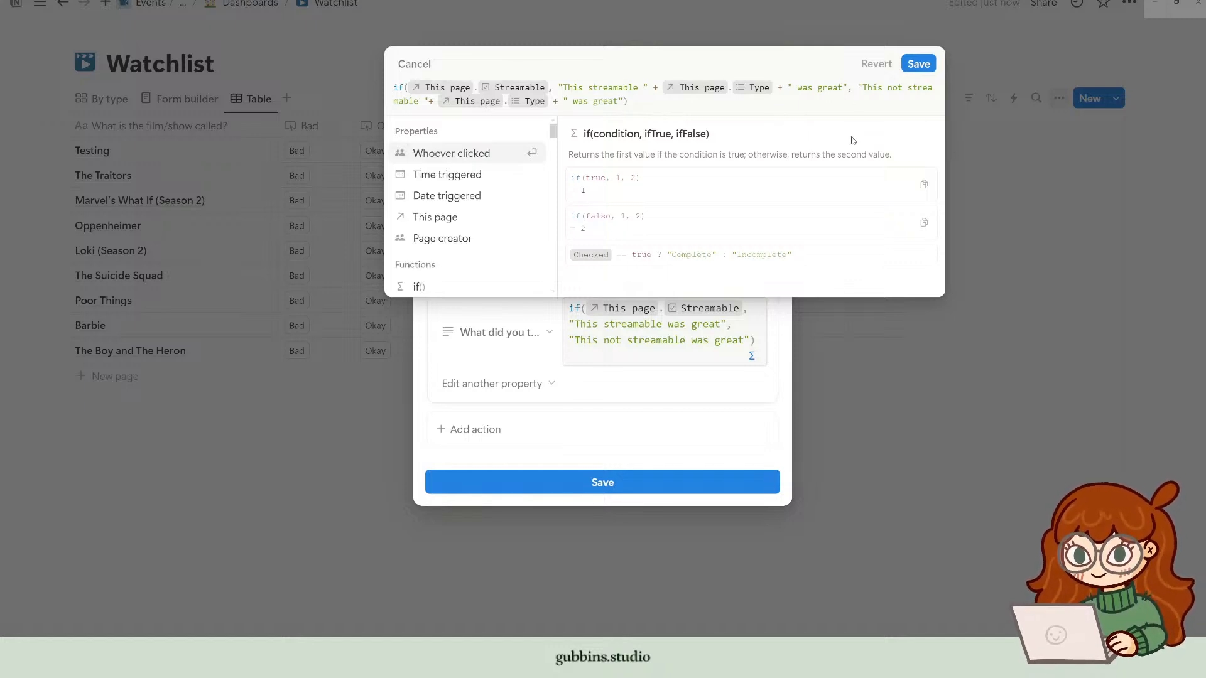
Step: Save the formula and the Great button's automation, and run the button for Loki (Season 2) and Oppenheimer
left_click(918, 65)
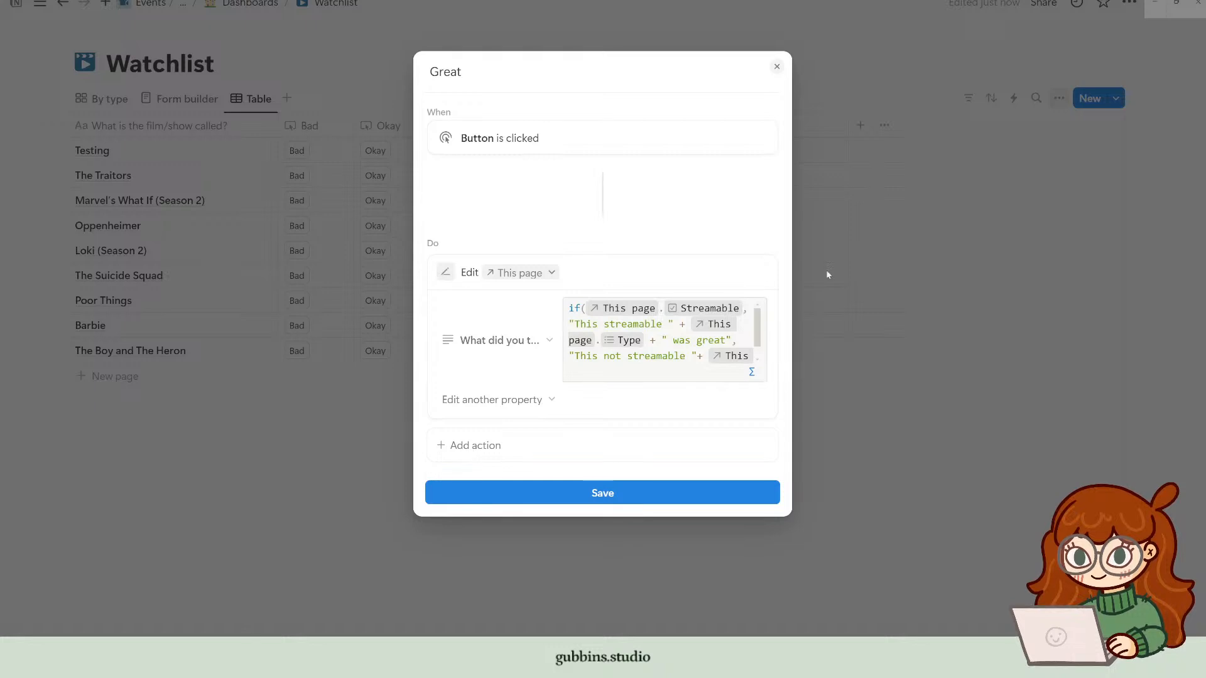
left_click(630, 487)
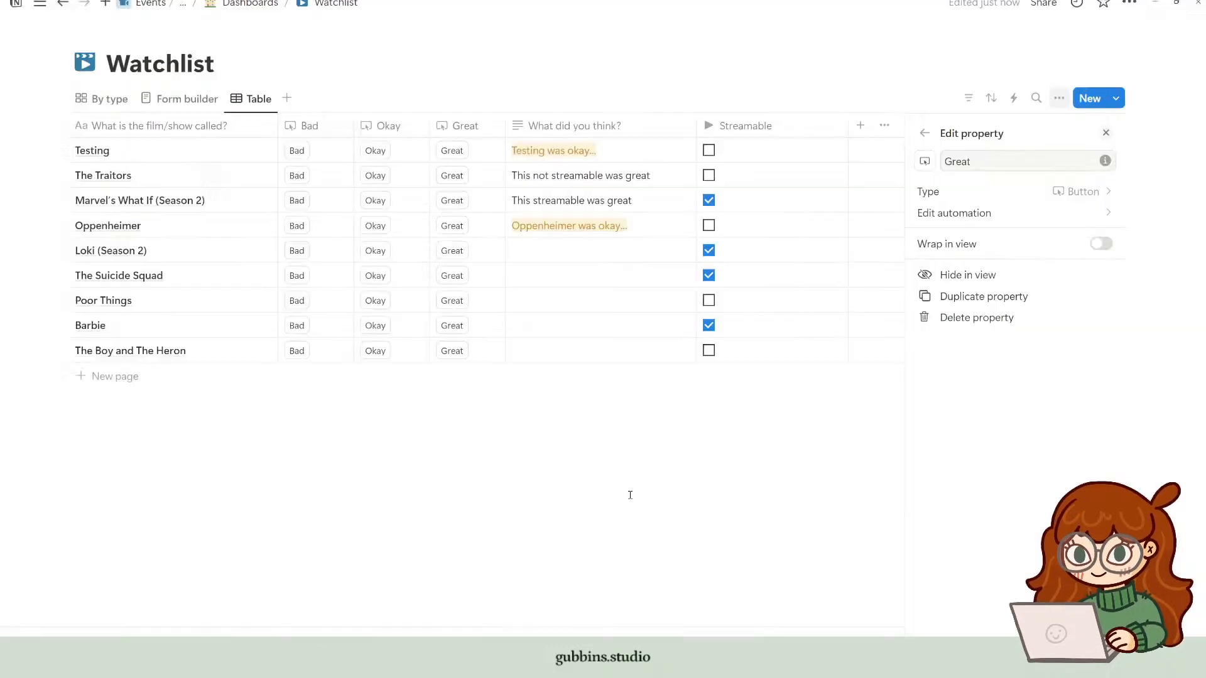
left_click(459, 253)
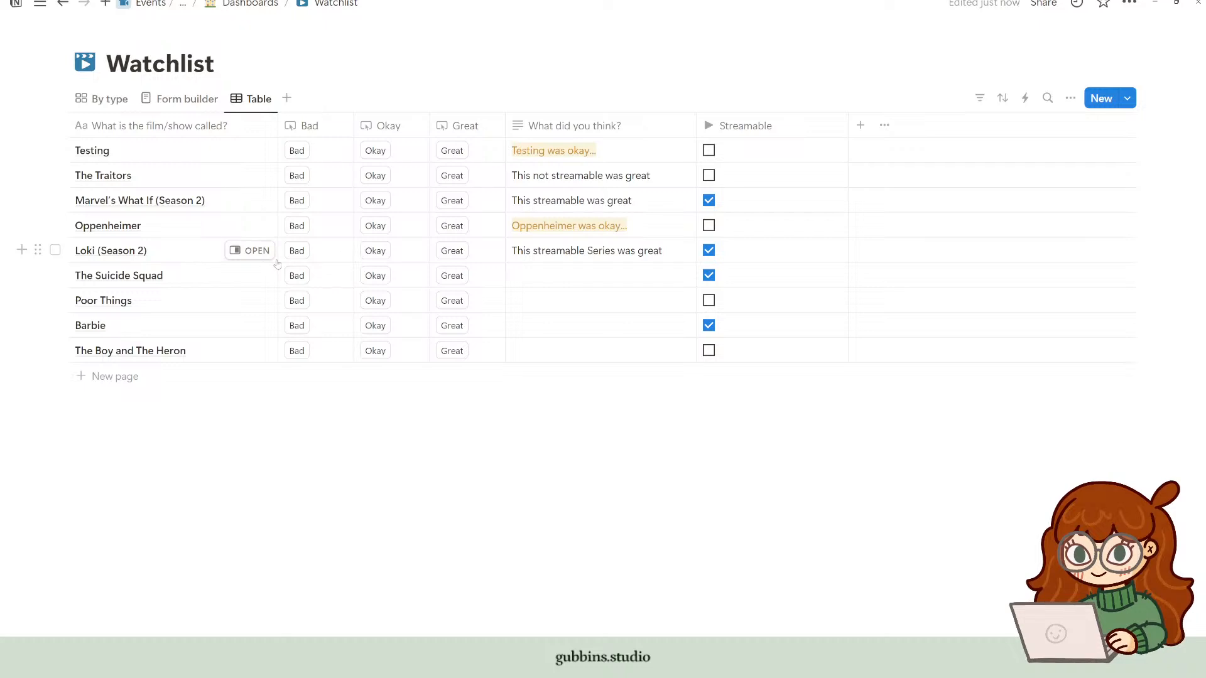
left_click(461, 230)
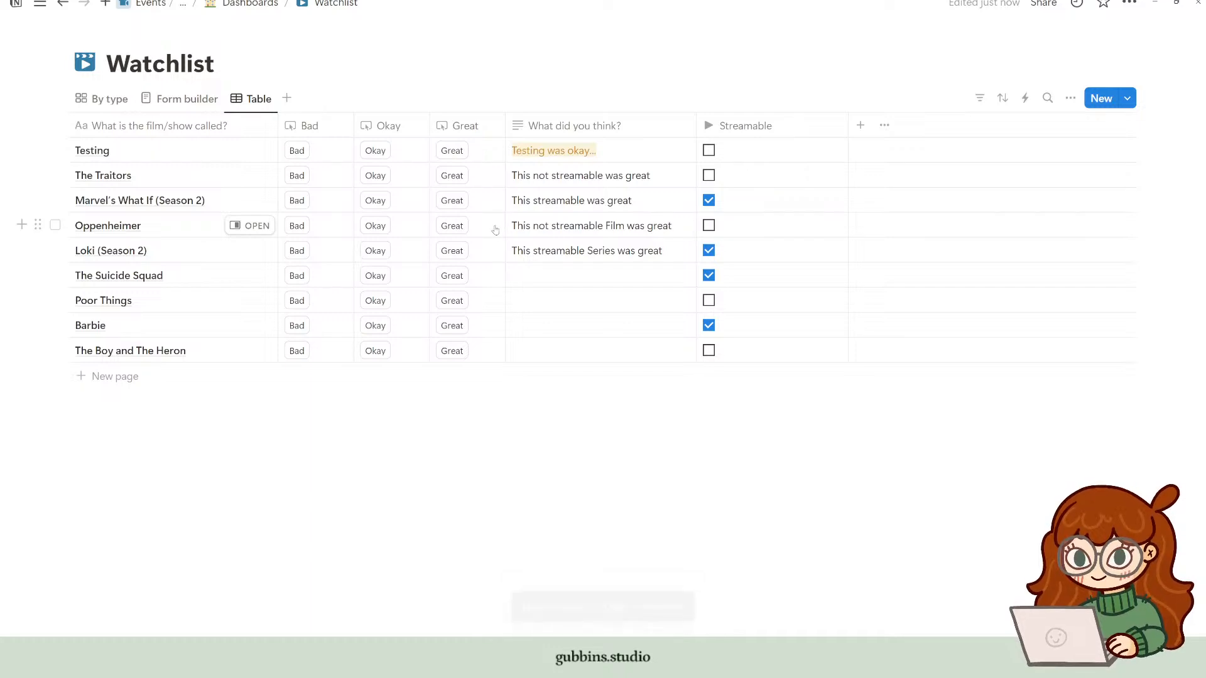
Step: Reopen the Great button's automation and examine its What did you think? formula in the formula editor
left_click(485, 126)
left_click(459, 205)
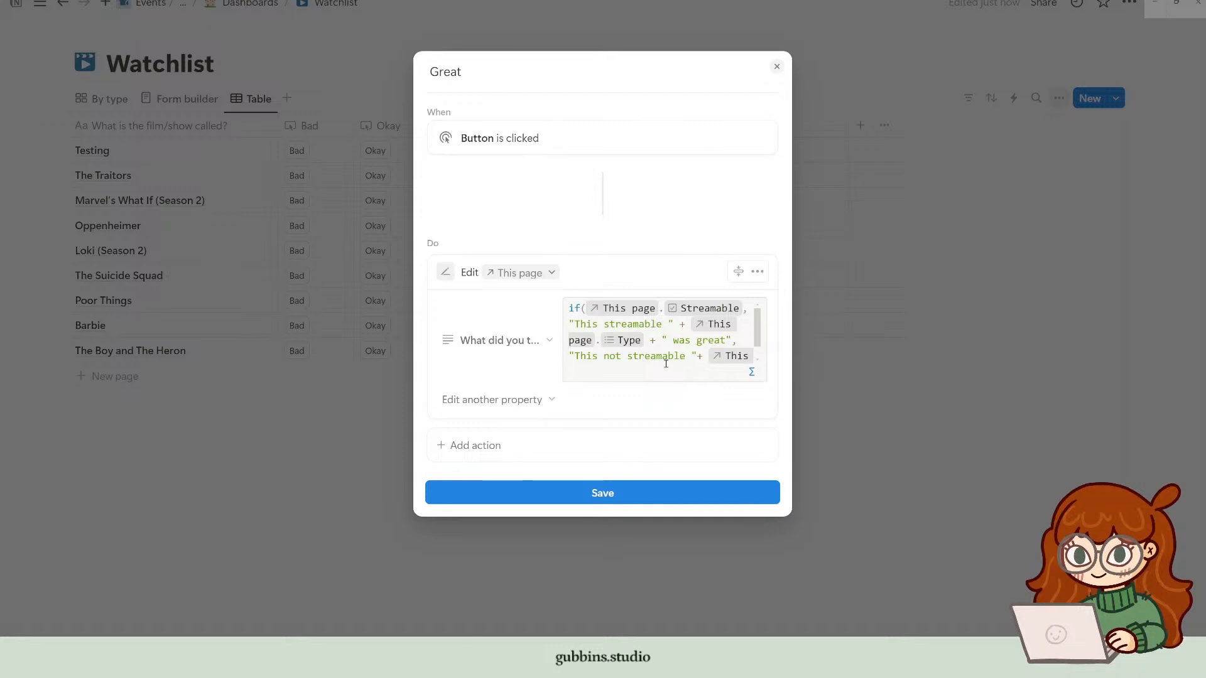
left_click(752, 372)
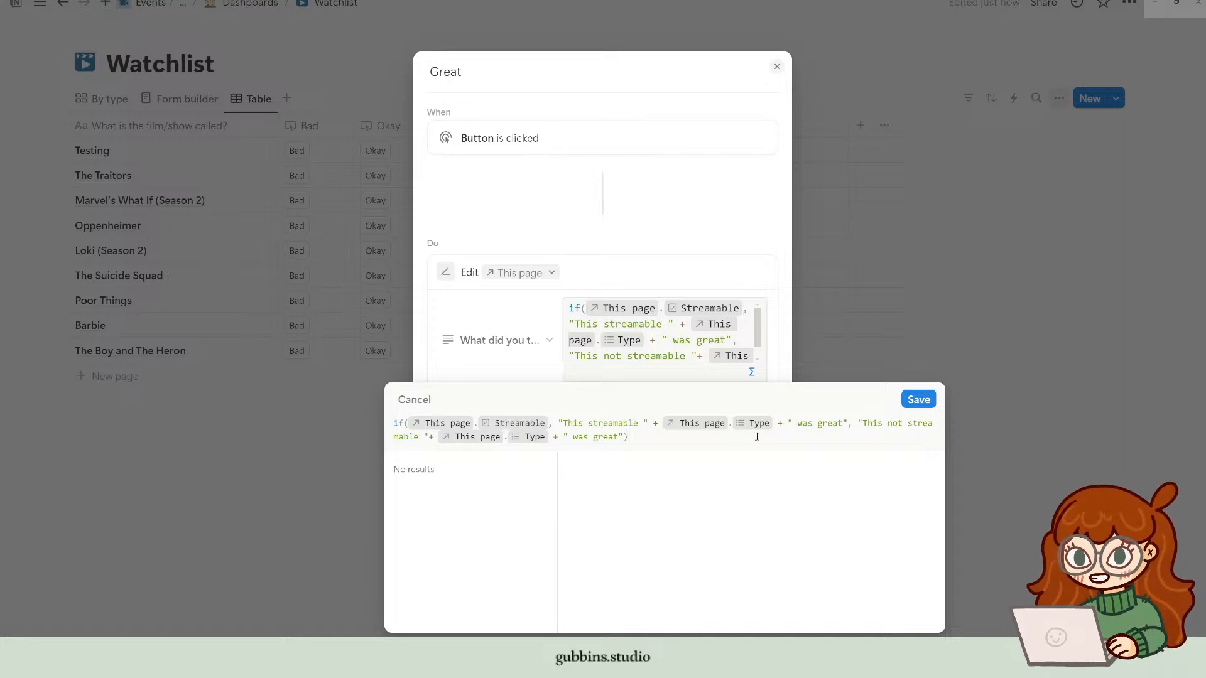
left_click(609, 423)
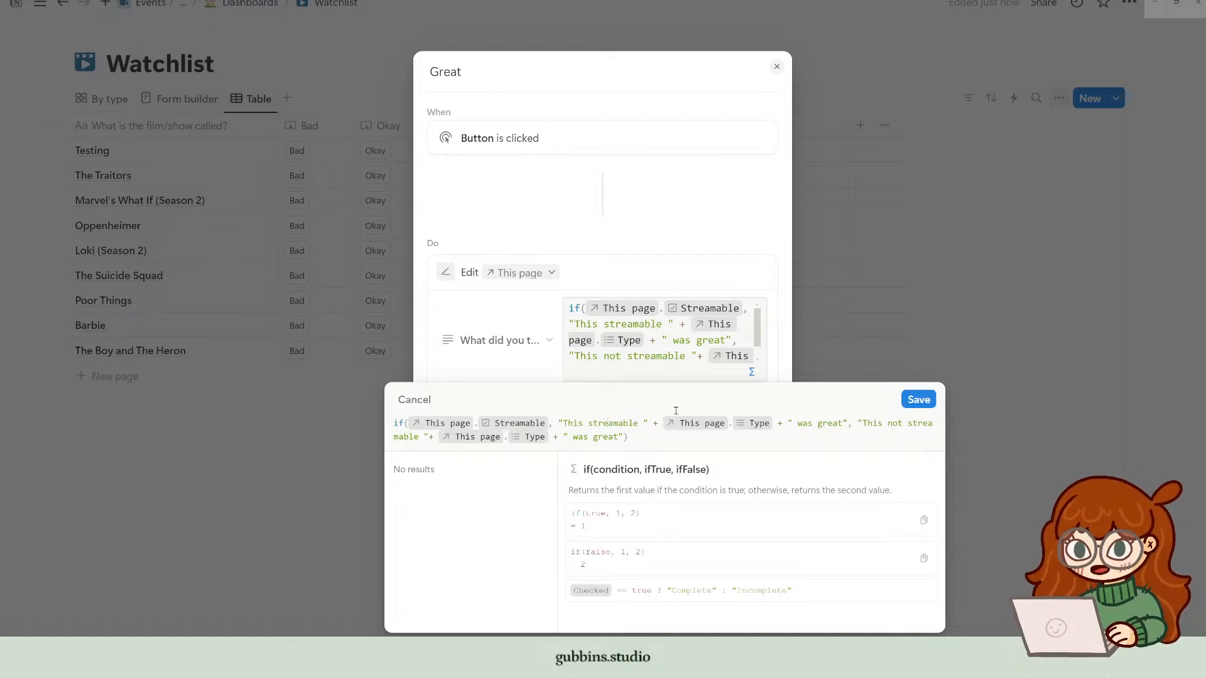
left_click(684, 438)
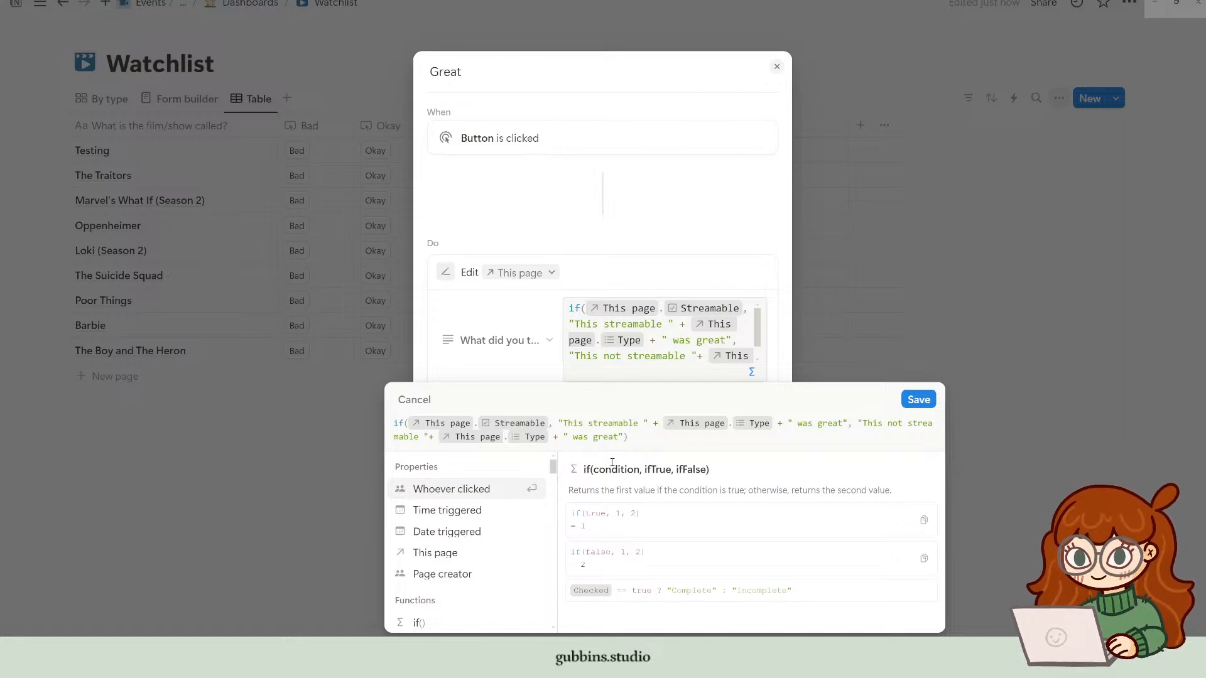
Step: Wrap This page's Type in the lower() function within the formula's streamable result
type("lower(")
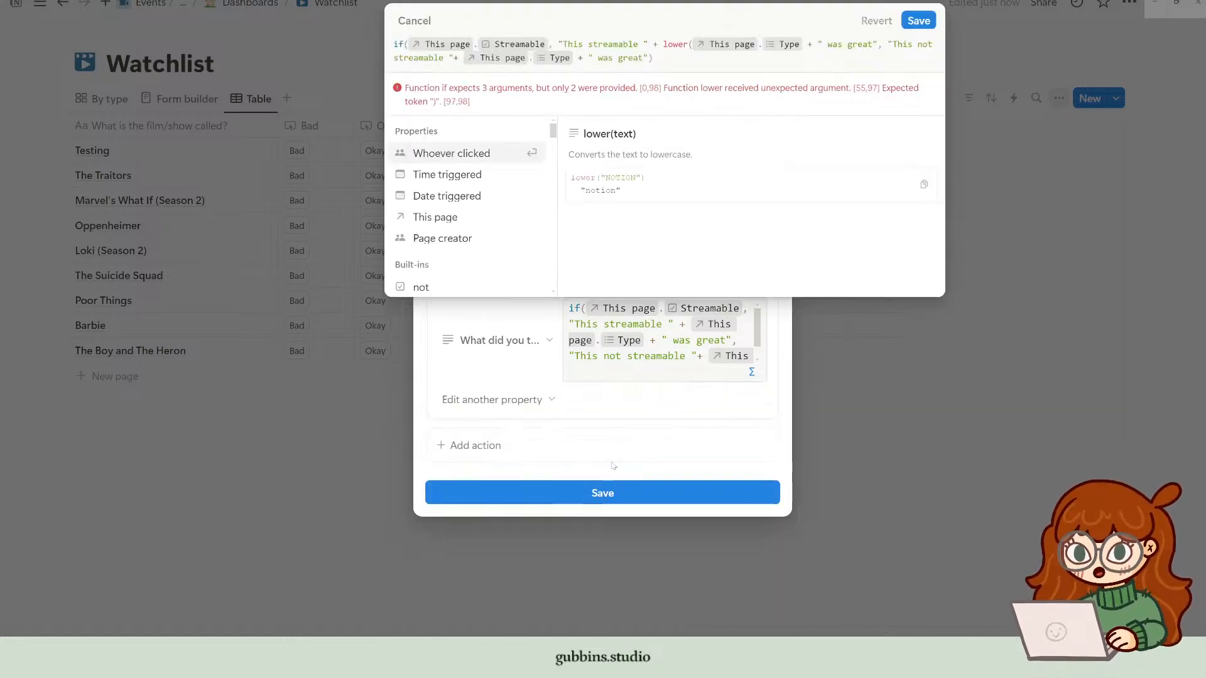
key("Right")
key("Right")
key("Right")
key("Right")
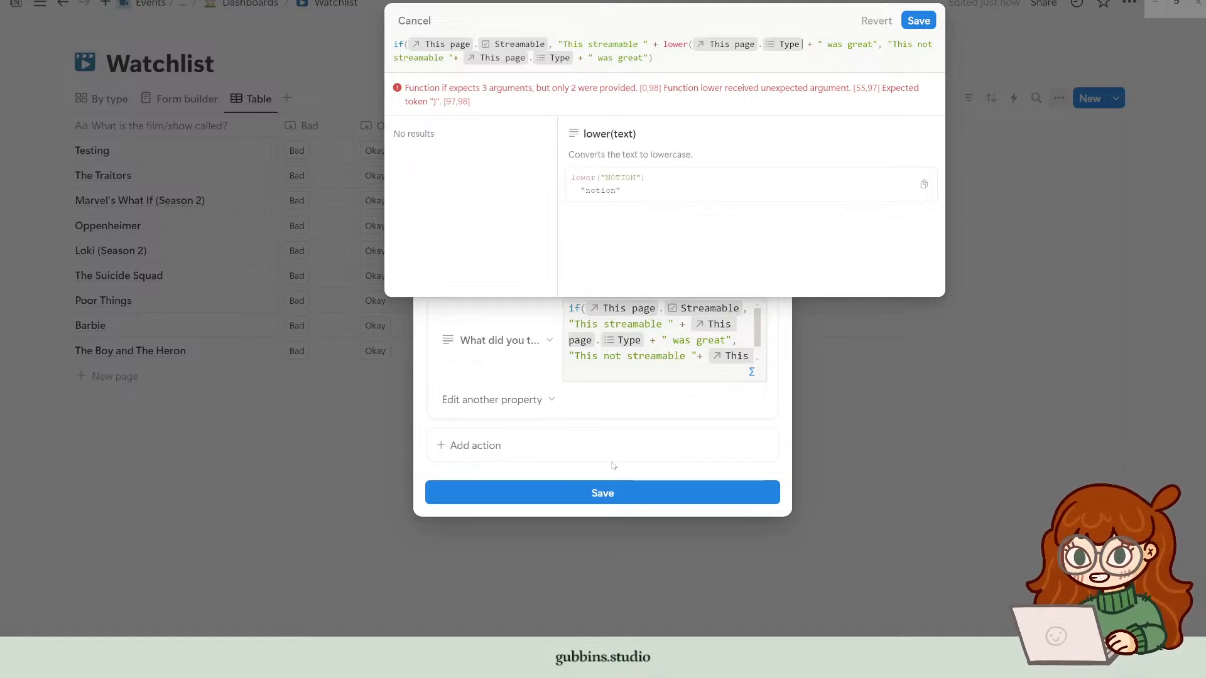
type(")")
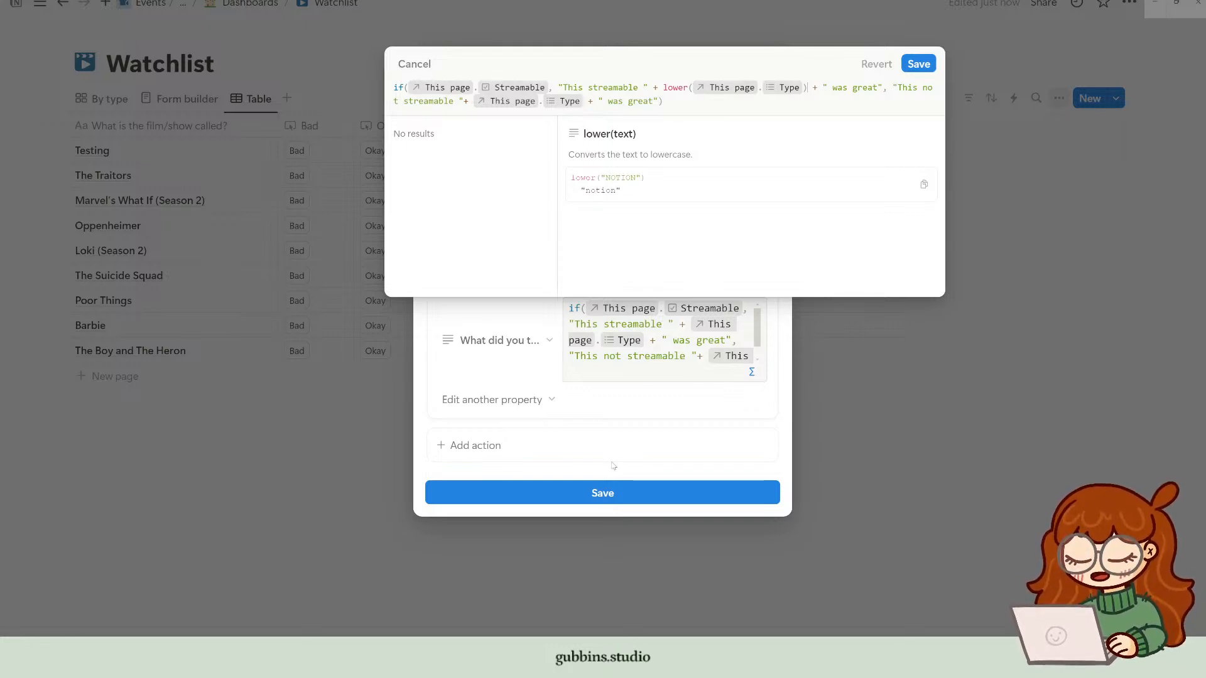
Step: Wrap This page's Type in the lower() function within the "This not streamable " result as well
key("Down")
key("Left")
key("Left")
key("Left")
key("Left")
key("Left")
key("Left")
key("Left")
key("Left")
key("Left")
key("Left")
key("Left")
key("Left")
key("Left")
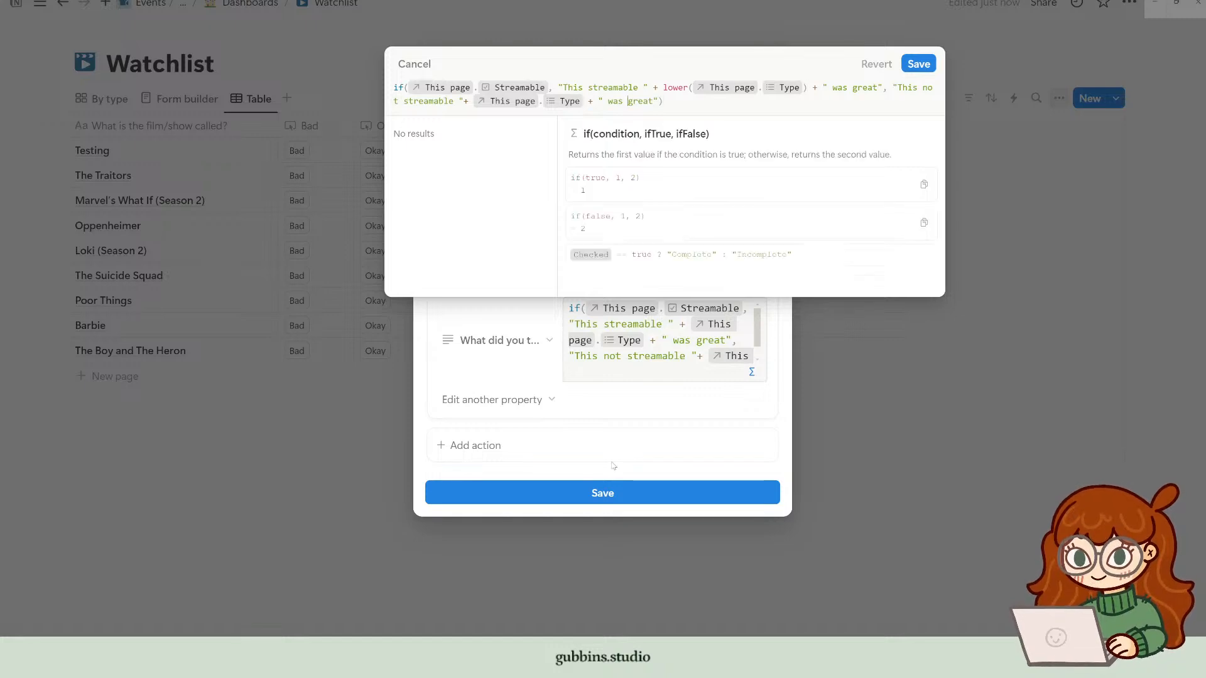
key("Left")
key("Left")
key("Left")
key("Left")
key("Left")
key("Left")
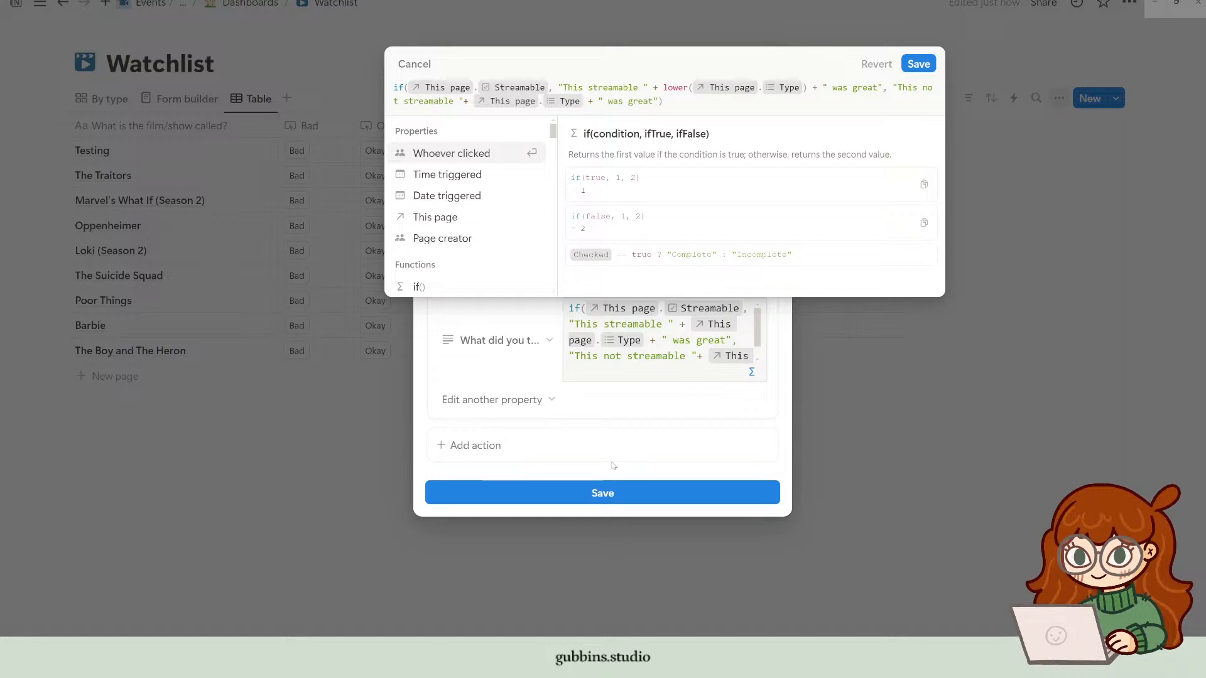
type("lower(")
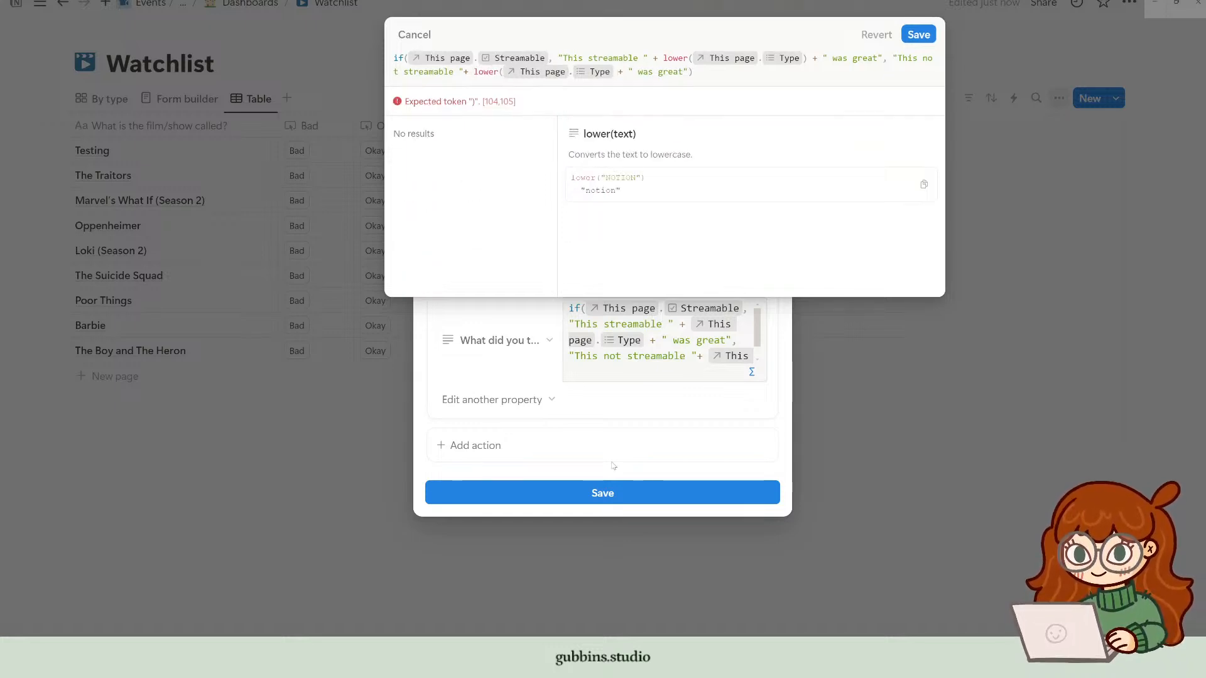
type(")")
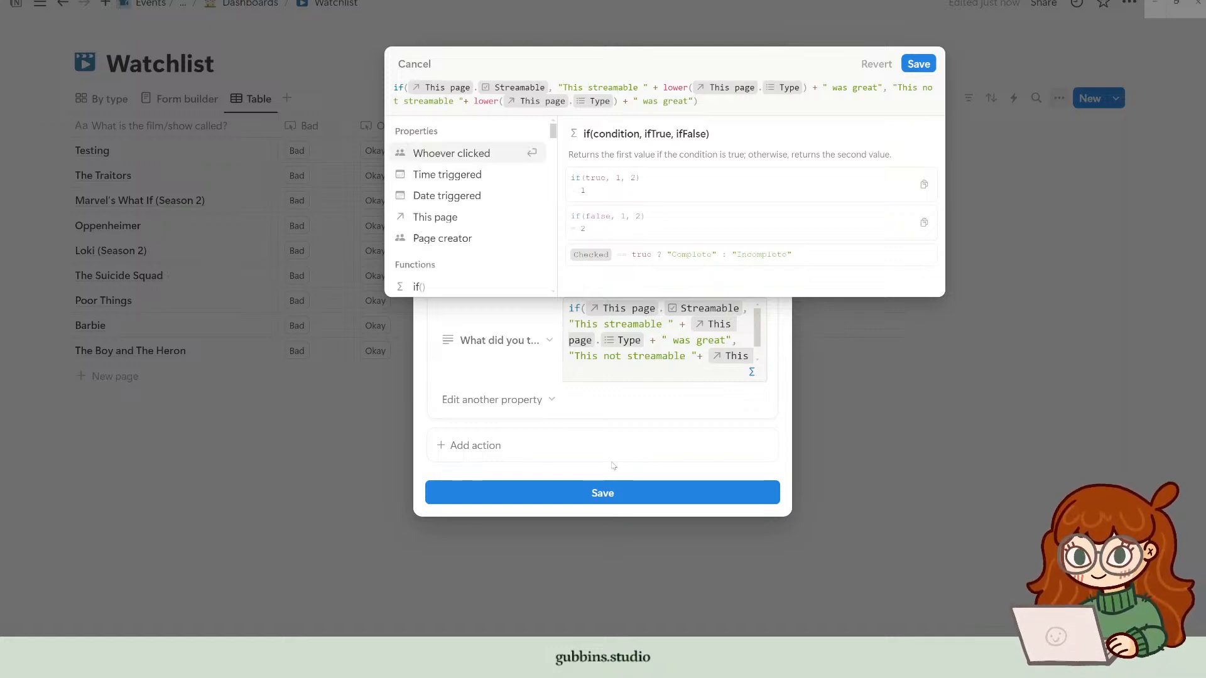
Step: Wrap the entire if() expression in the style() function with the styles "green" and "green_background"
key("Left")
key("Left")
key("Left")
key("Left")
key("Left")
key("Left")
key("Left")
key("Left")
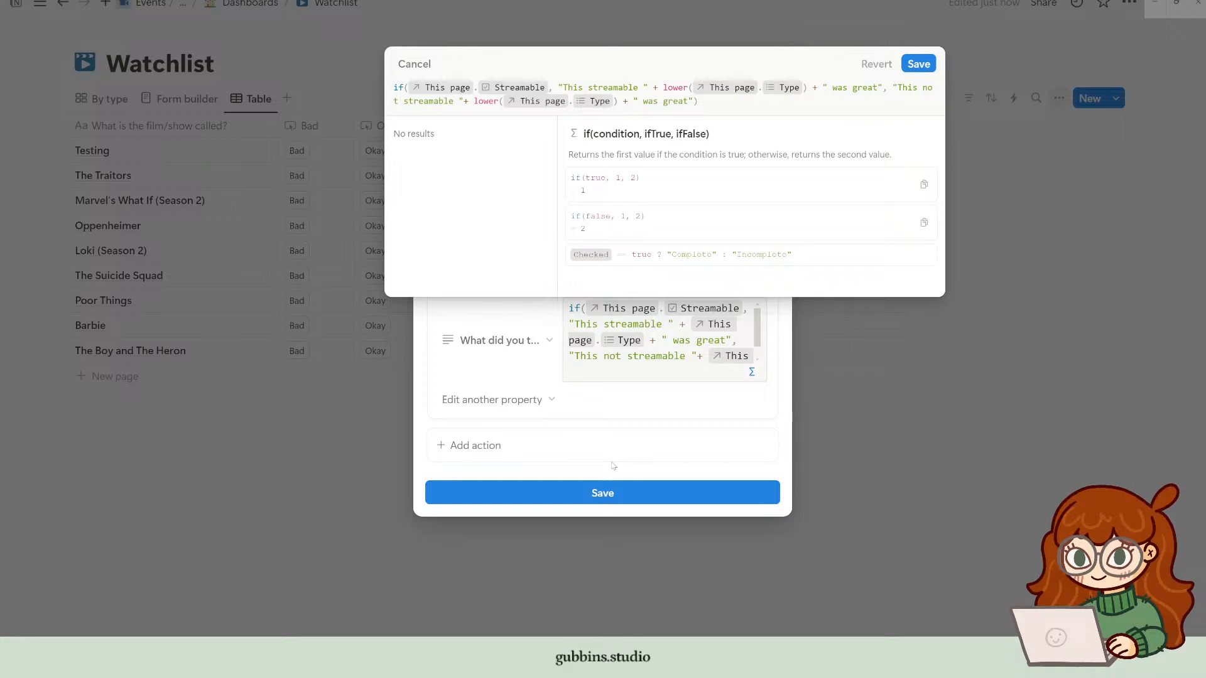
type("style(")
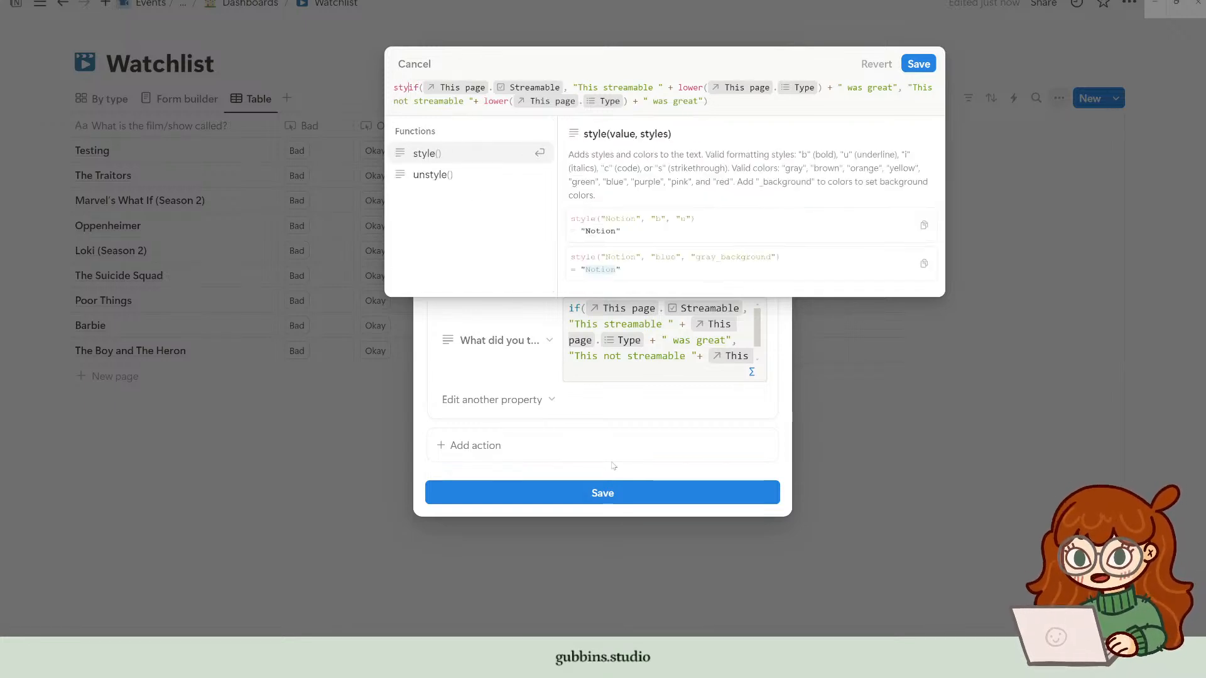
key("Down")
key("Down")
key("Down")
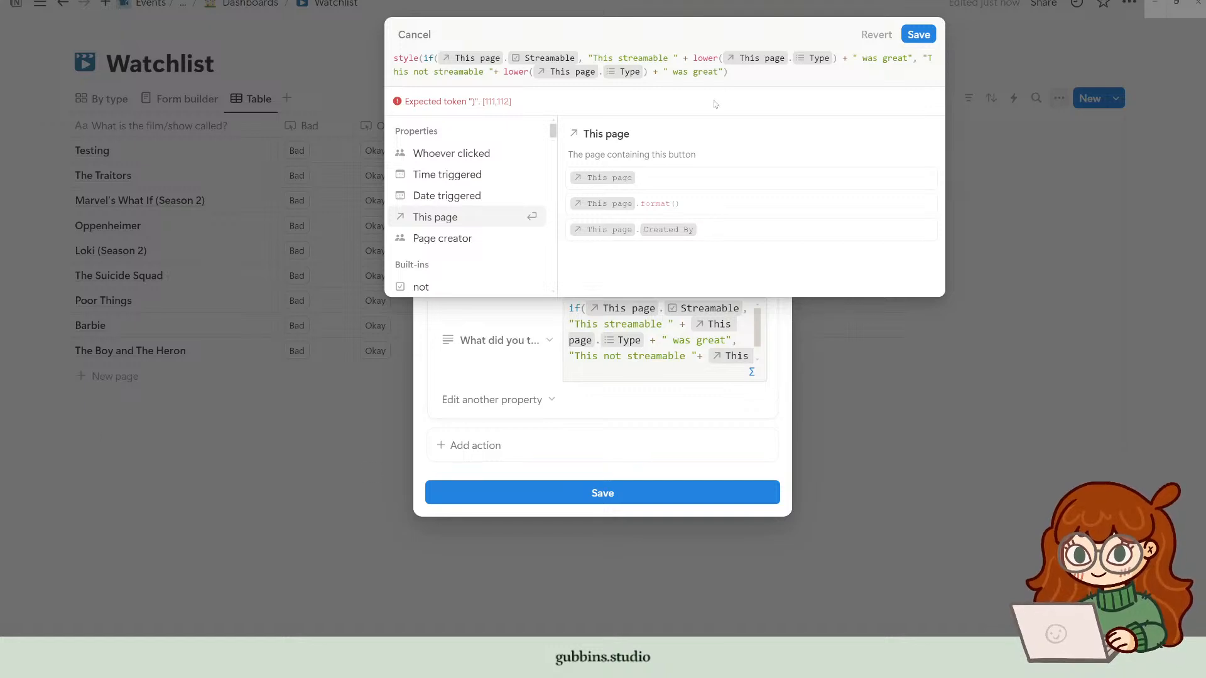
left_click(749, 75)
type(",")
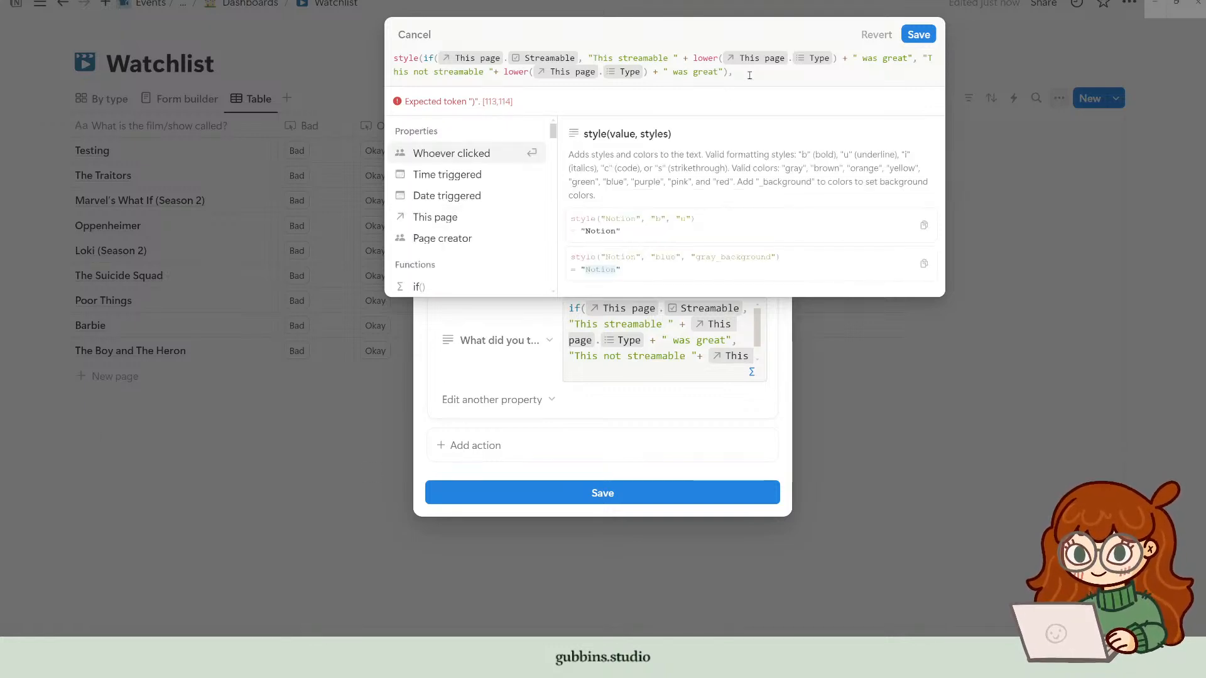
type(" \"green\", \"")
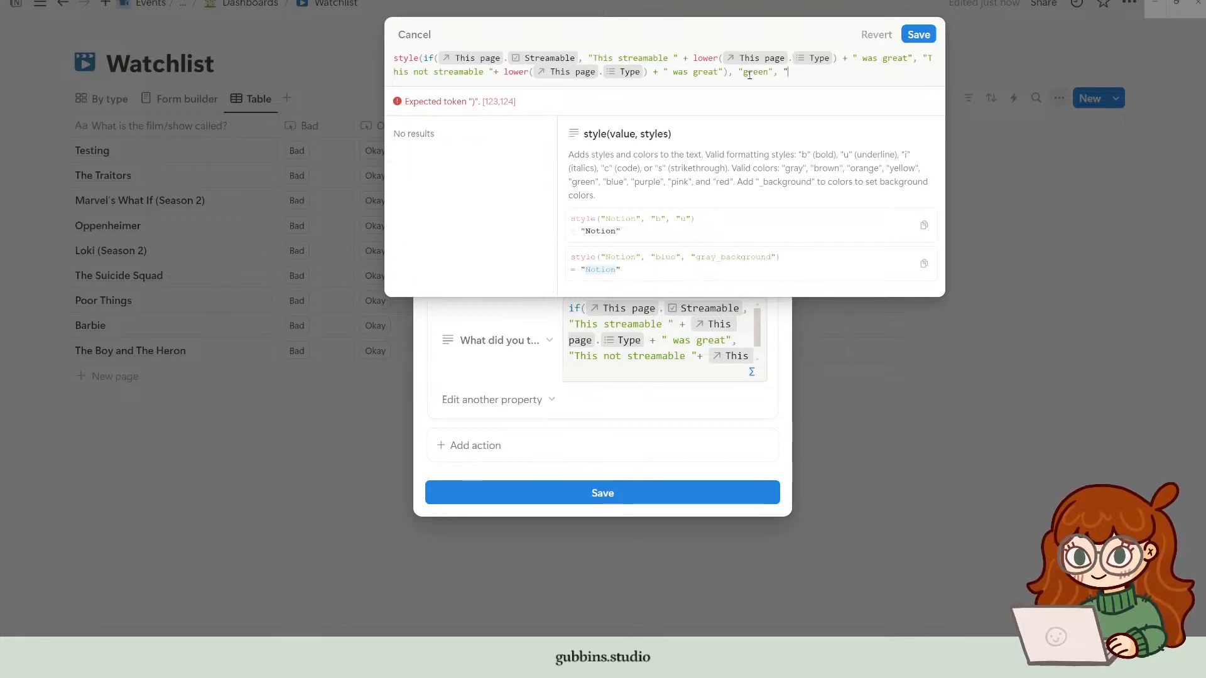
type("gree")
type("n_ba")
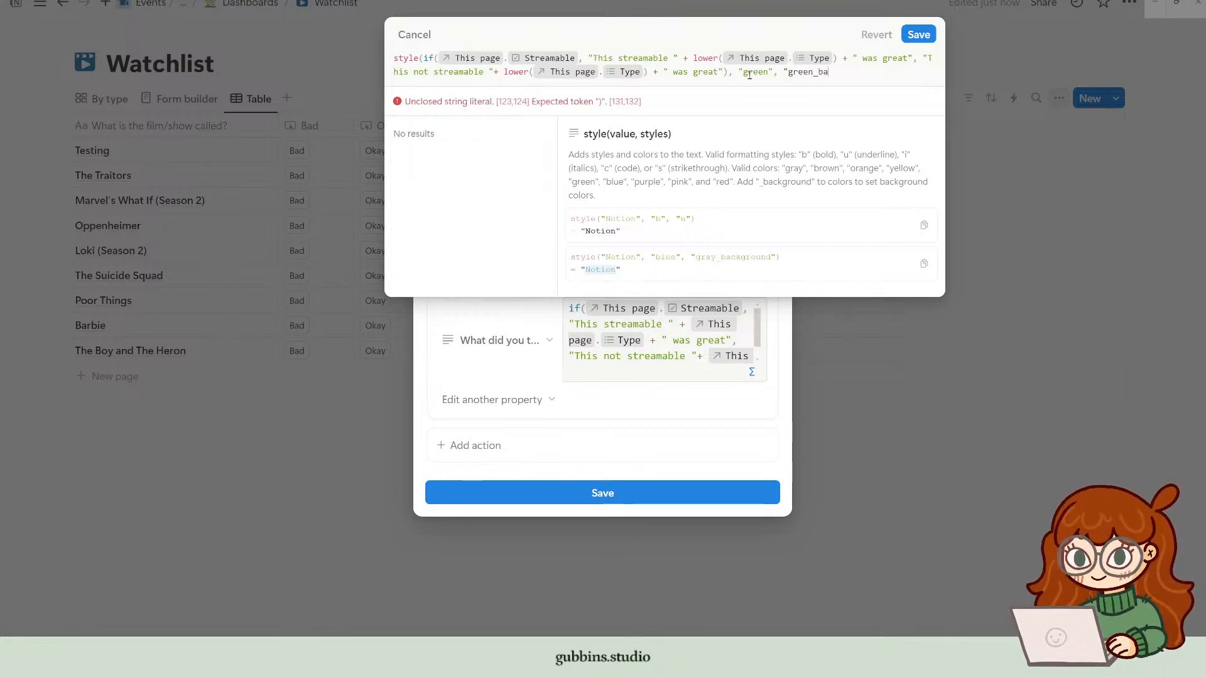
type("ckground\")")
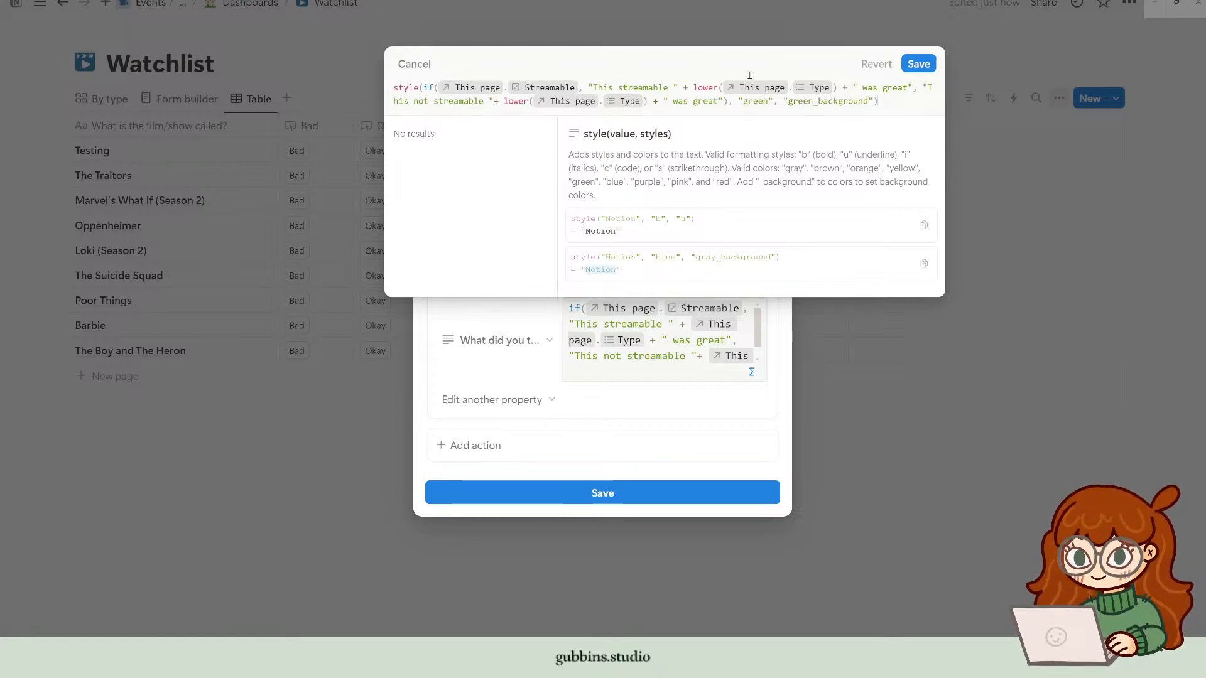
Step: Save the formula and the Great automation, and run the Great button for The Suicide Squad and Loki (Season 2)
left_click(909, 65)
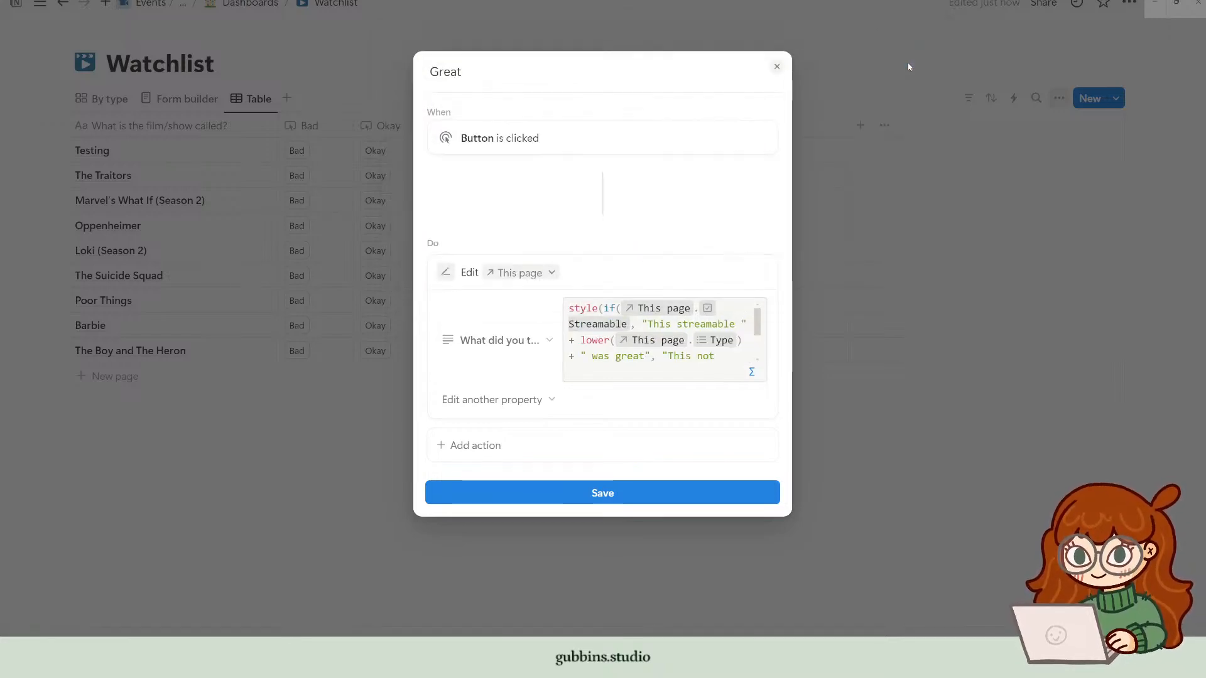
left_click(654, 490)
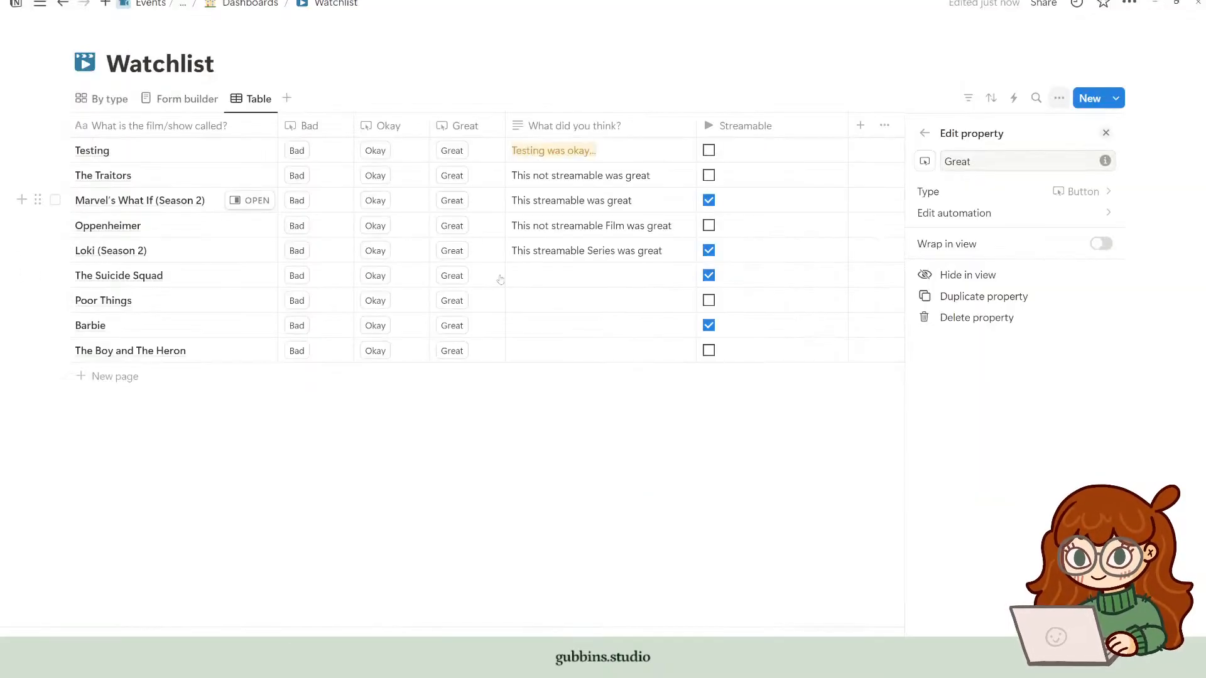
left_click(452, 276)
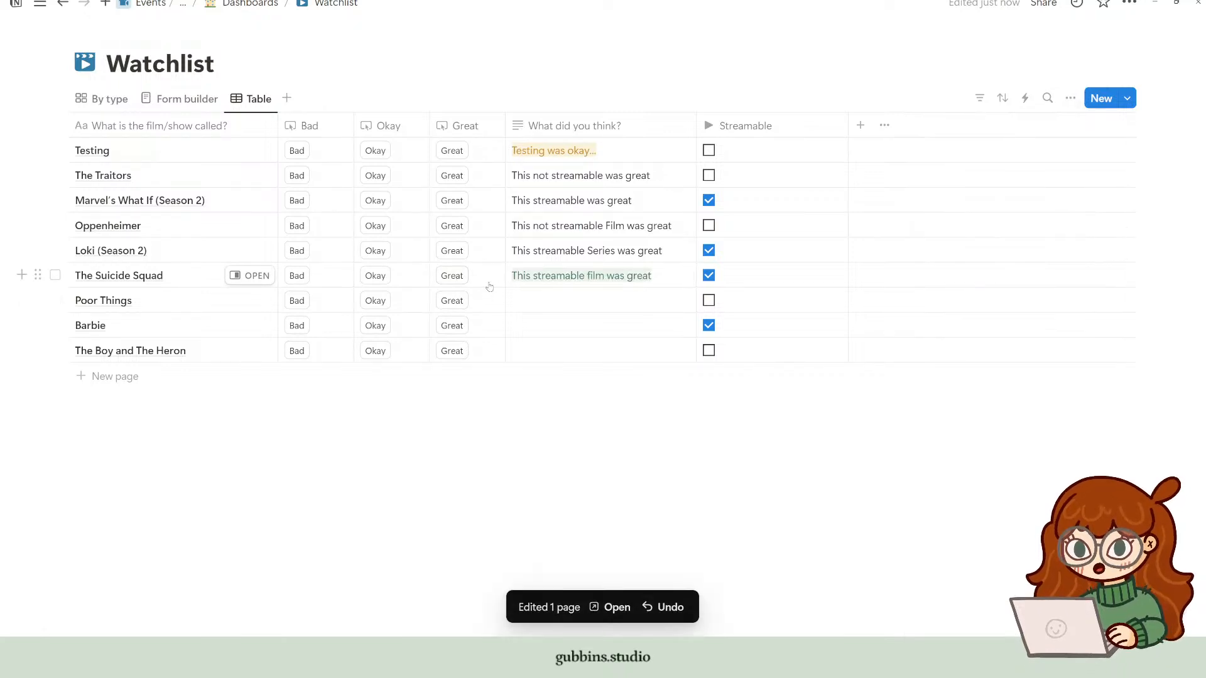
left_click(452, 251)
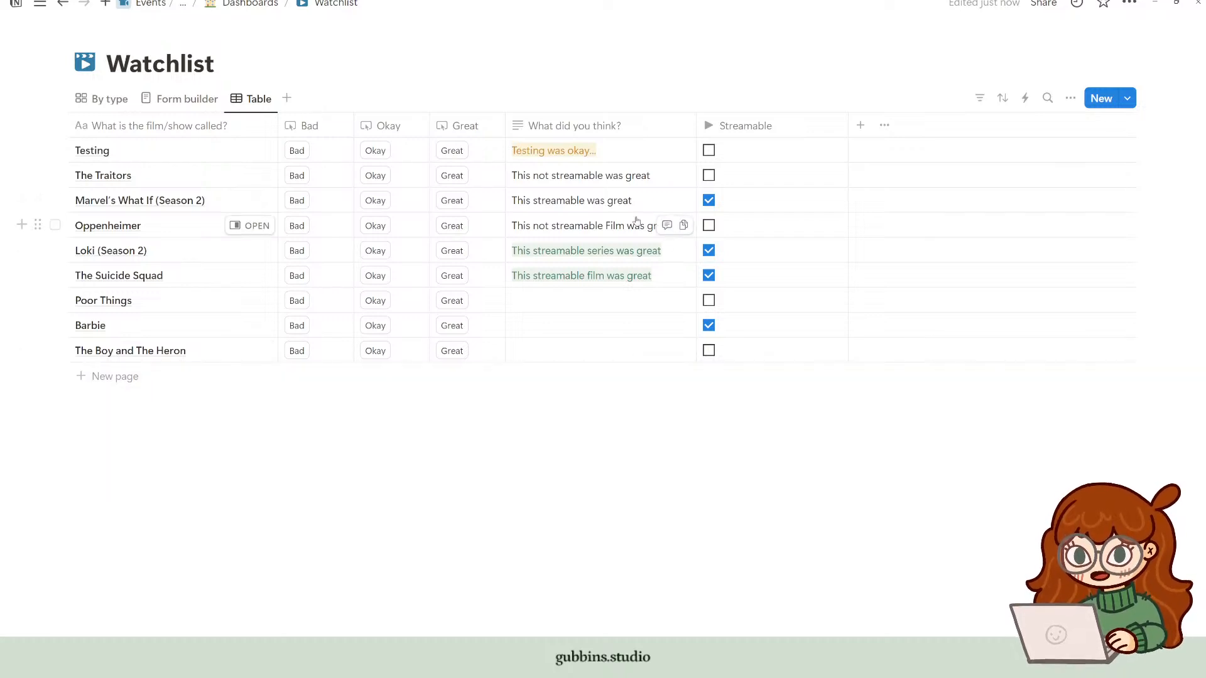
Step: Open the Bad button's automation and add a Define variables action to it
left_click(327, 128)
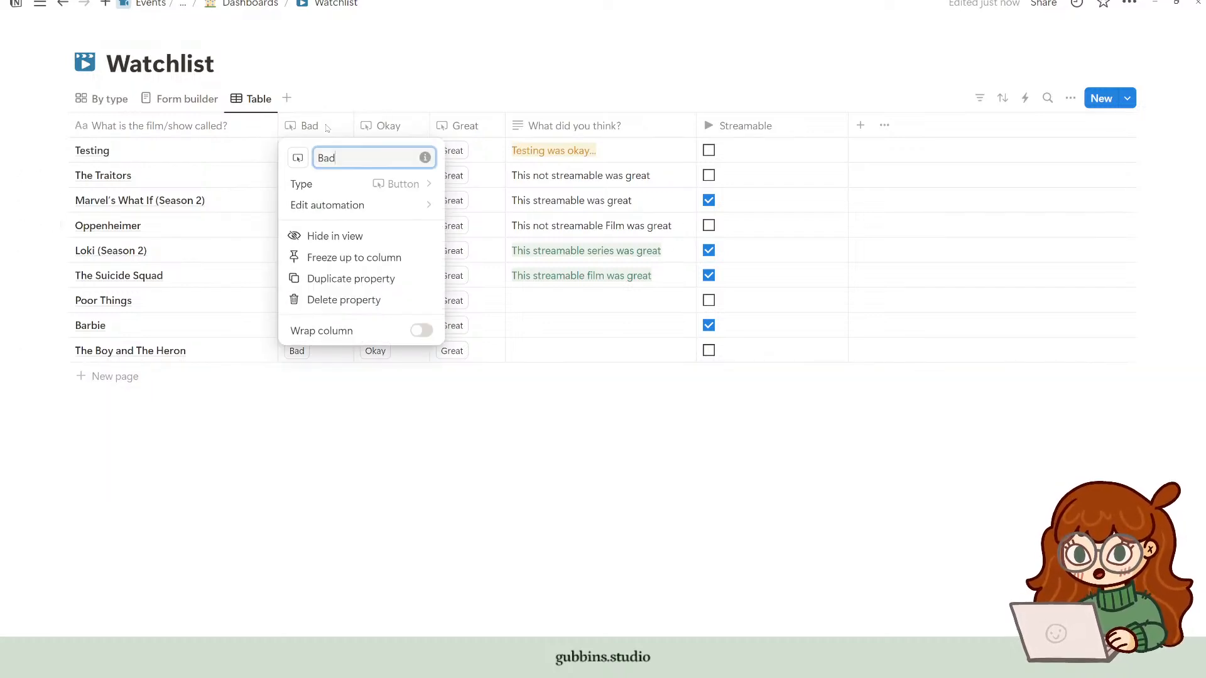
left_click(404, 205)
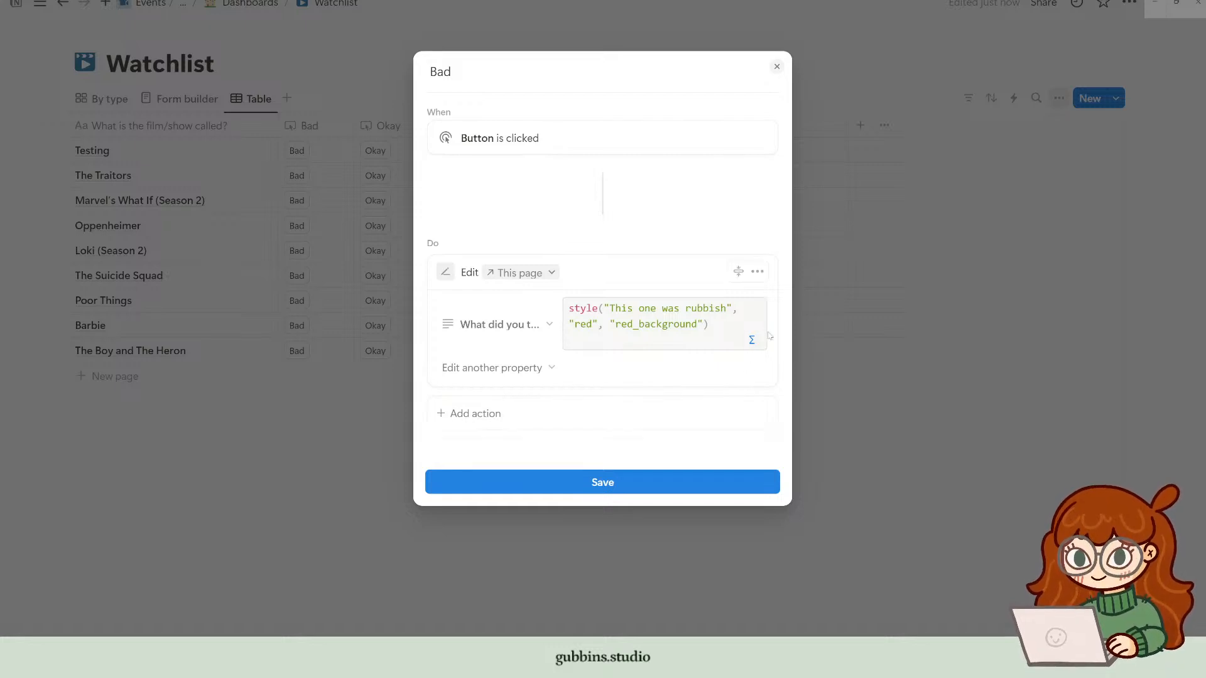
left_click(450, 409)
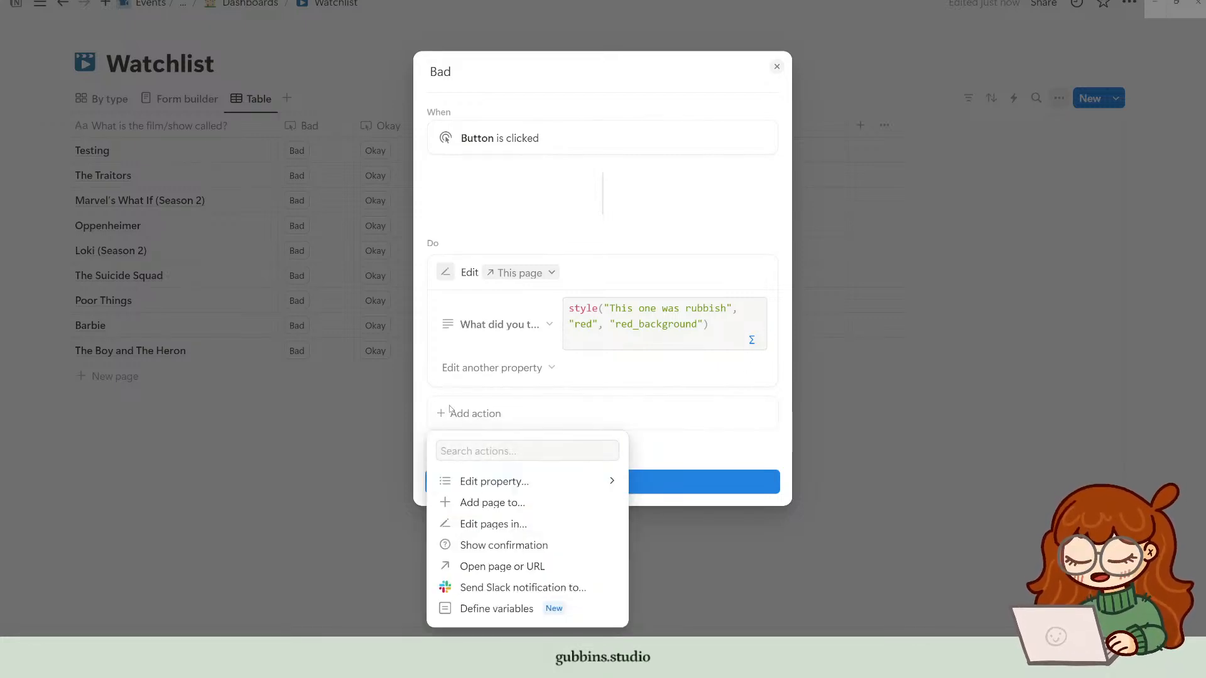
left_click(520, 612)
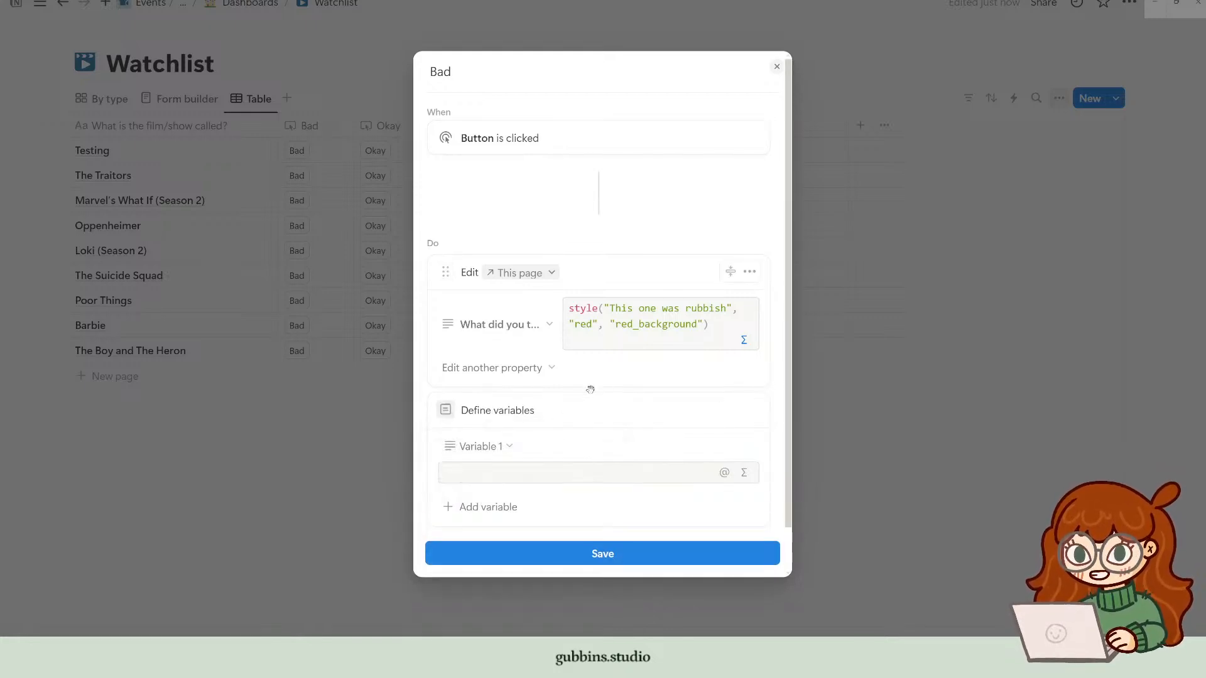
left_click(506, 452)
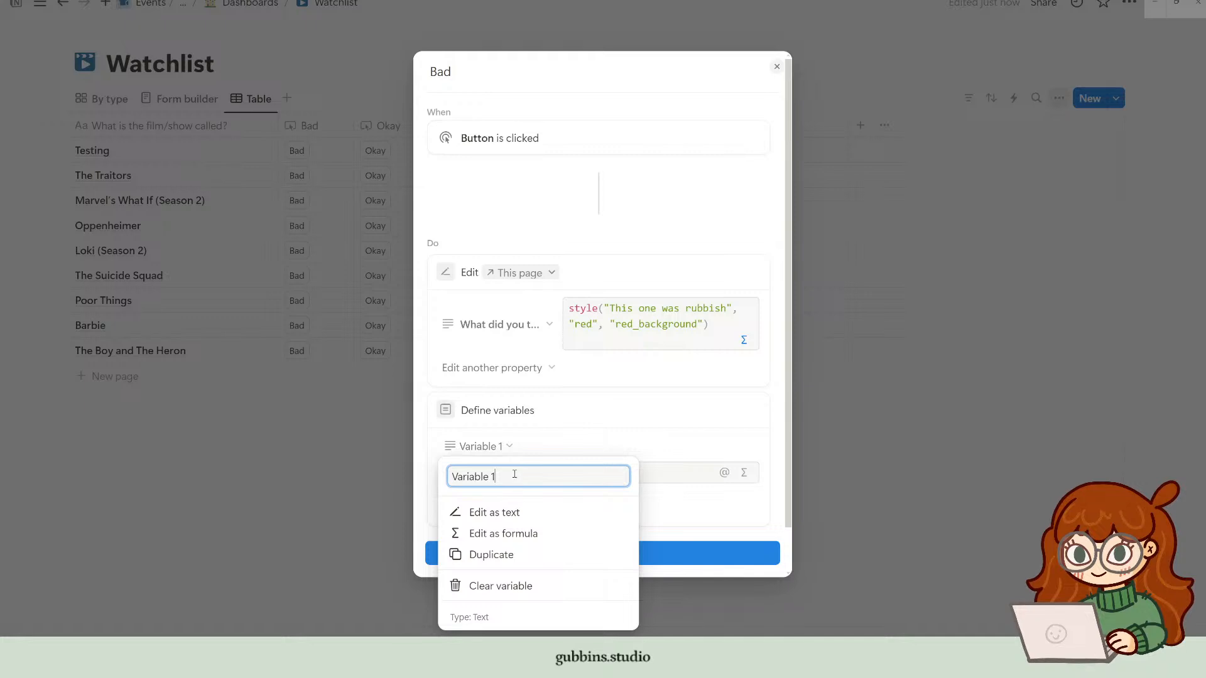
left_click_drag(510, 477, 438, 477)
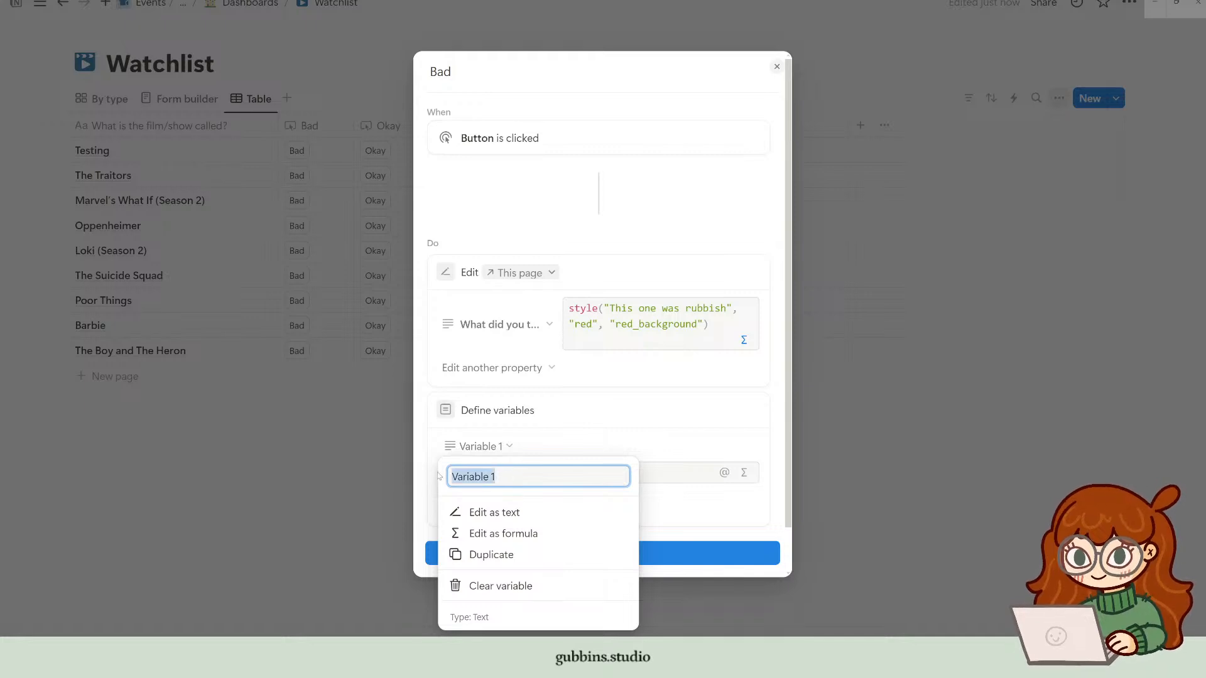
left_click(708, 481)
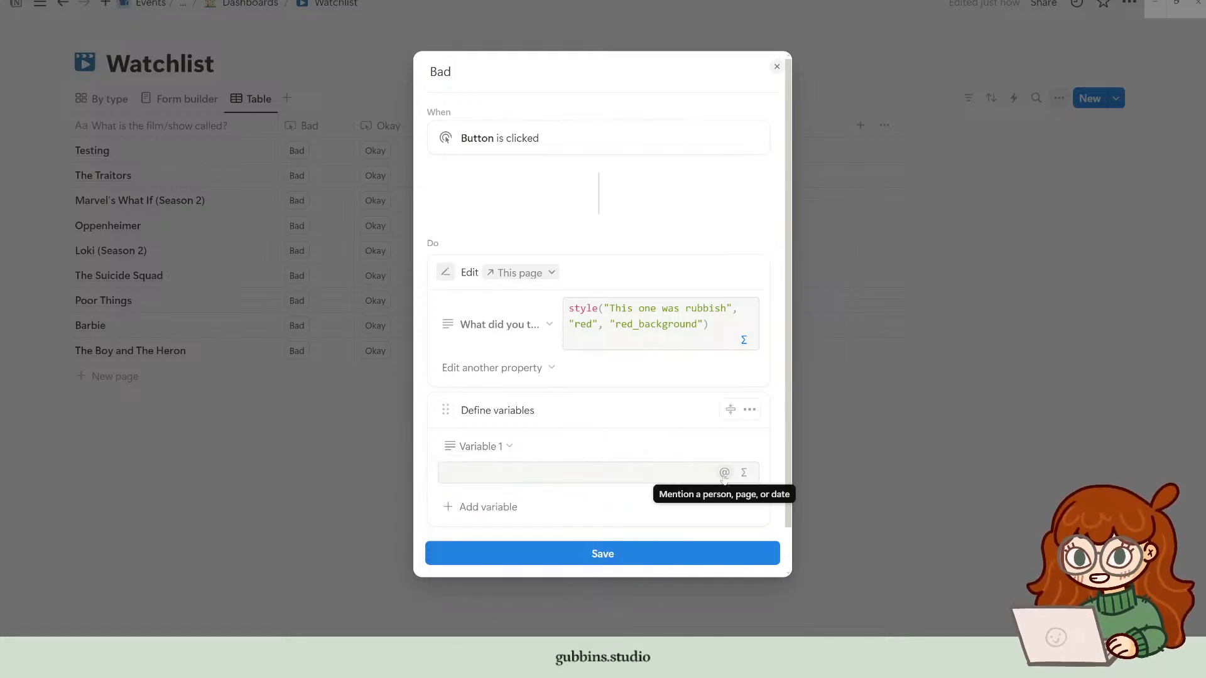
Step: Try to mention the Oppenheimer page as Variable 1's value, and clear the search text
left_click(515, 473)
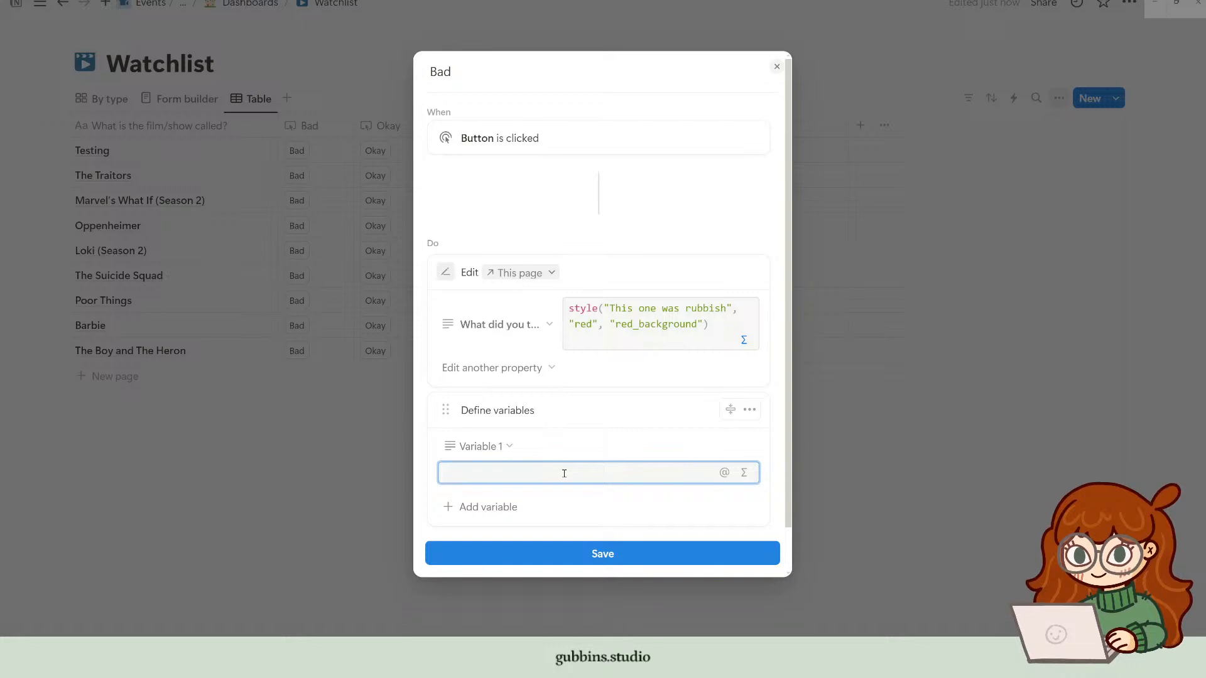
type("@Oppen")
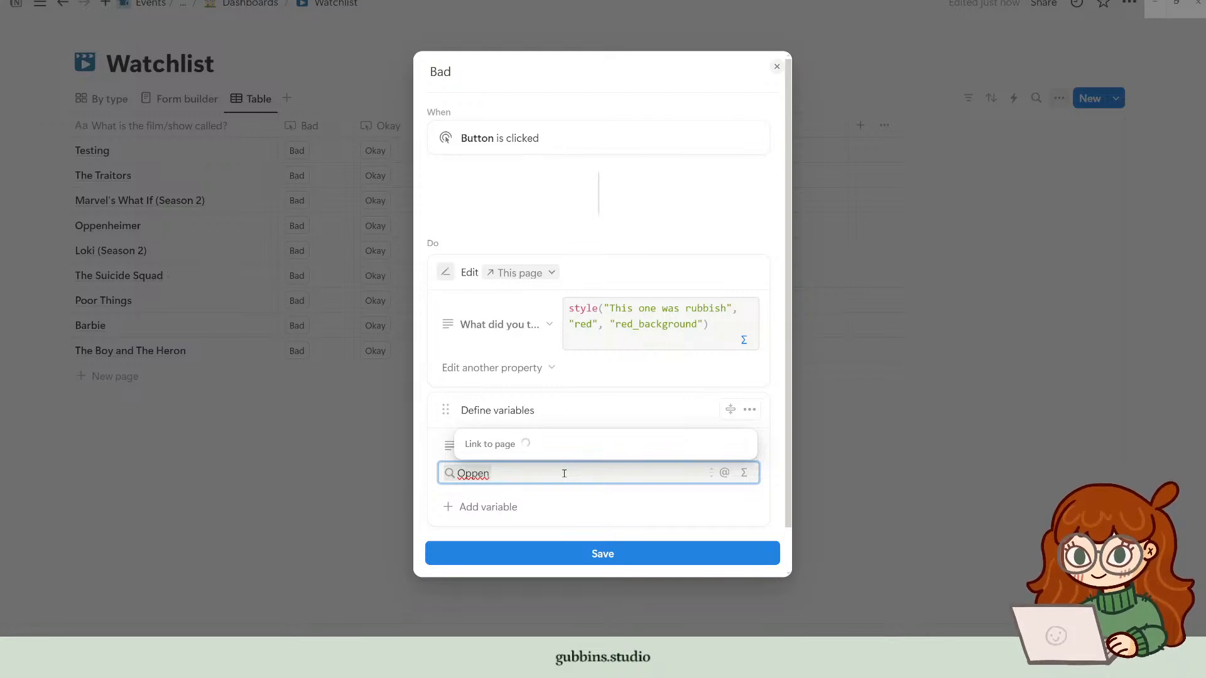
type("heie")
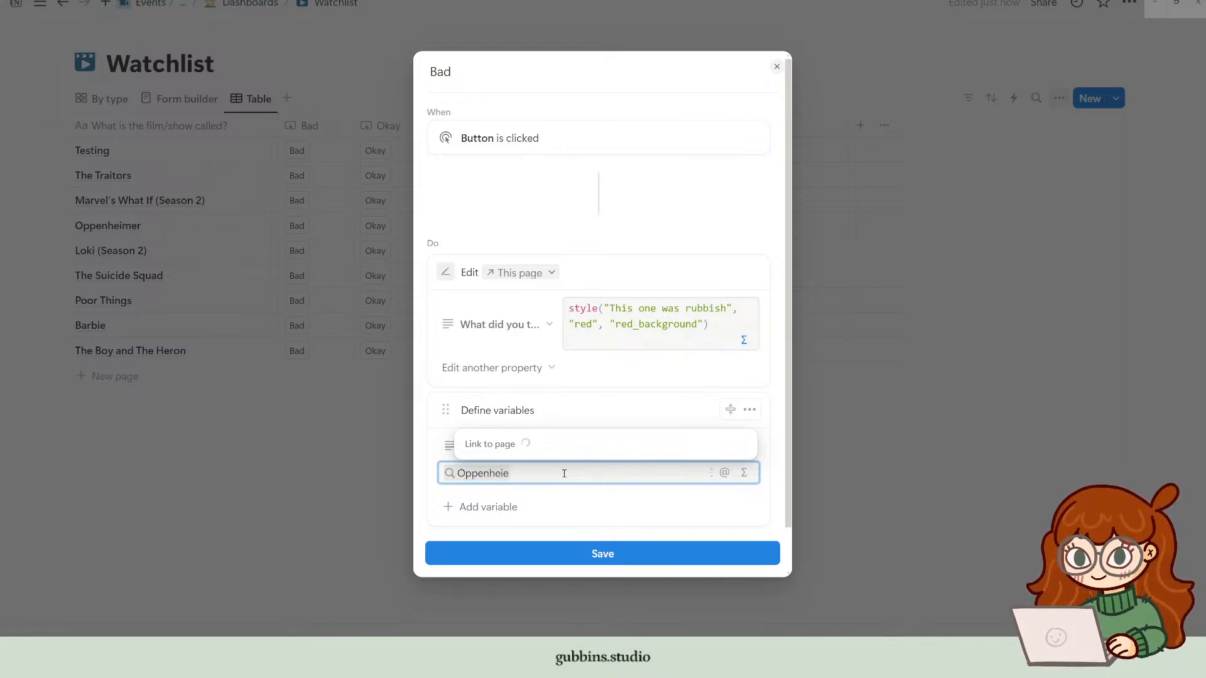
key("BackSpace")
type("mer")
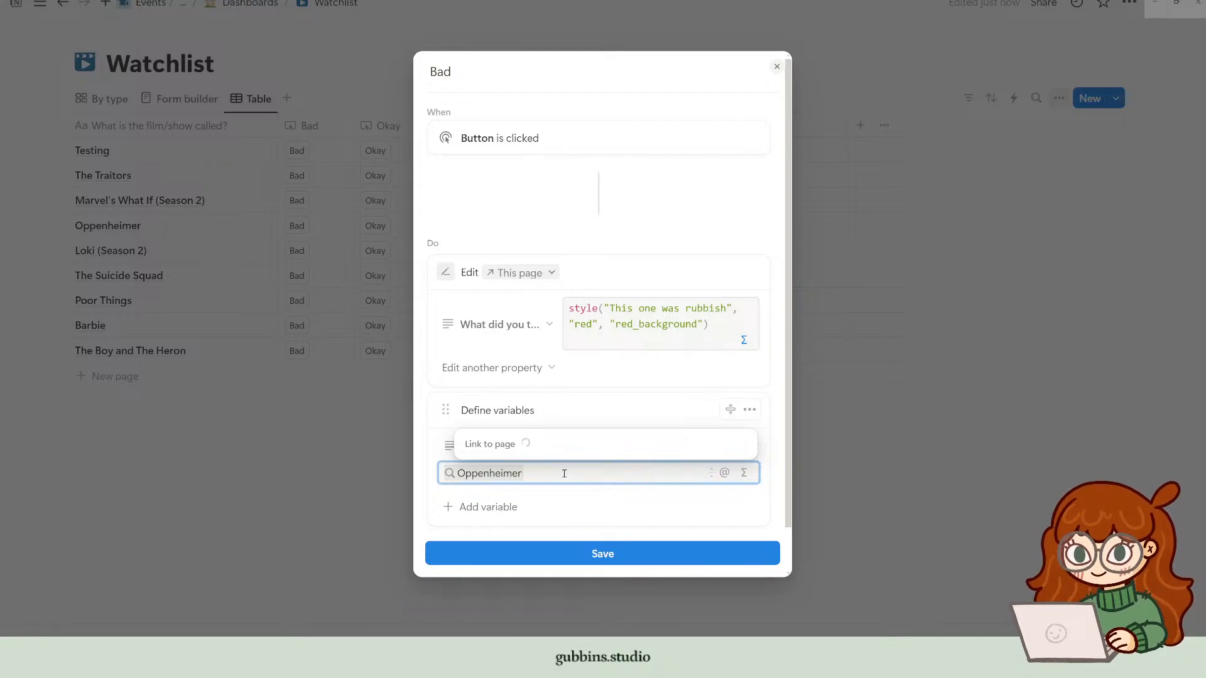
key("ctrl+a")
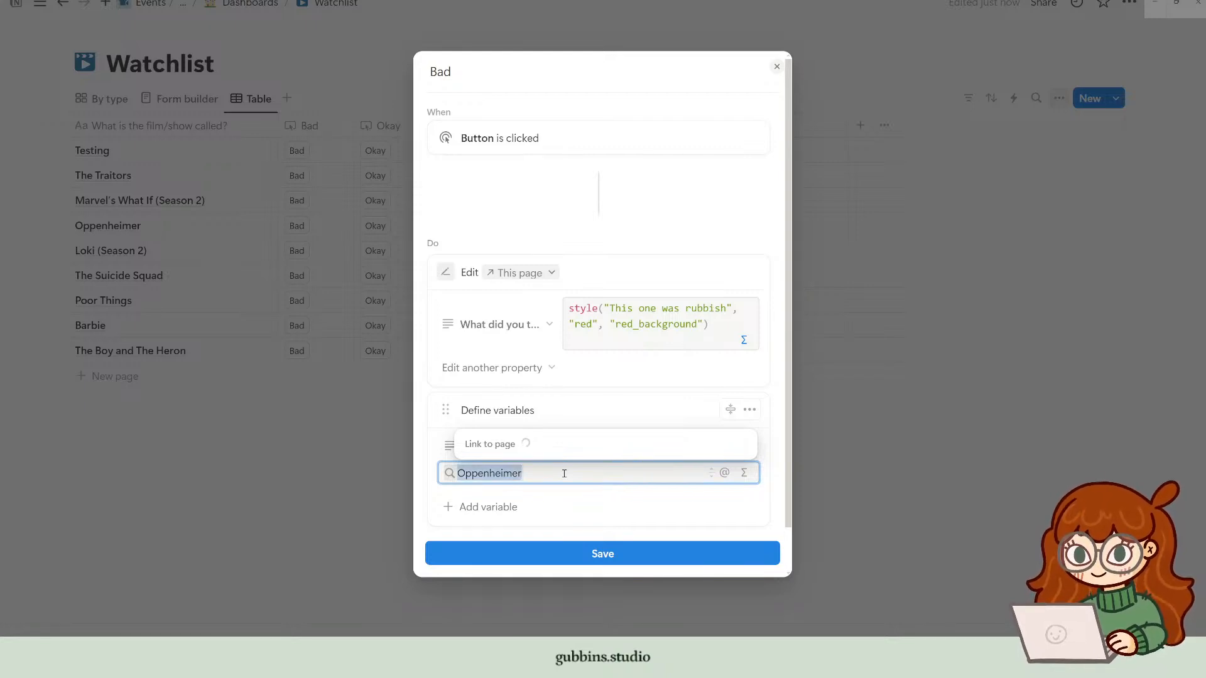
key("BackSpace")
key("Escape")
Step: View the properties and functions available to Variable 1 as a formula, and delete the Define variables action from the Bad automation
left_click(509, 446)
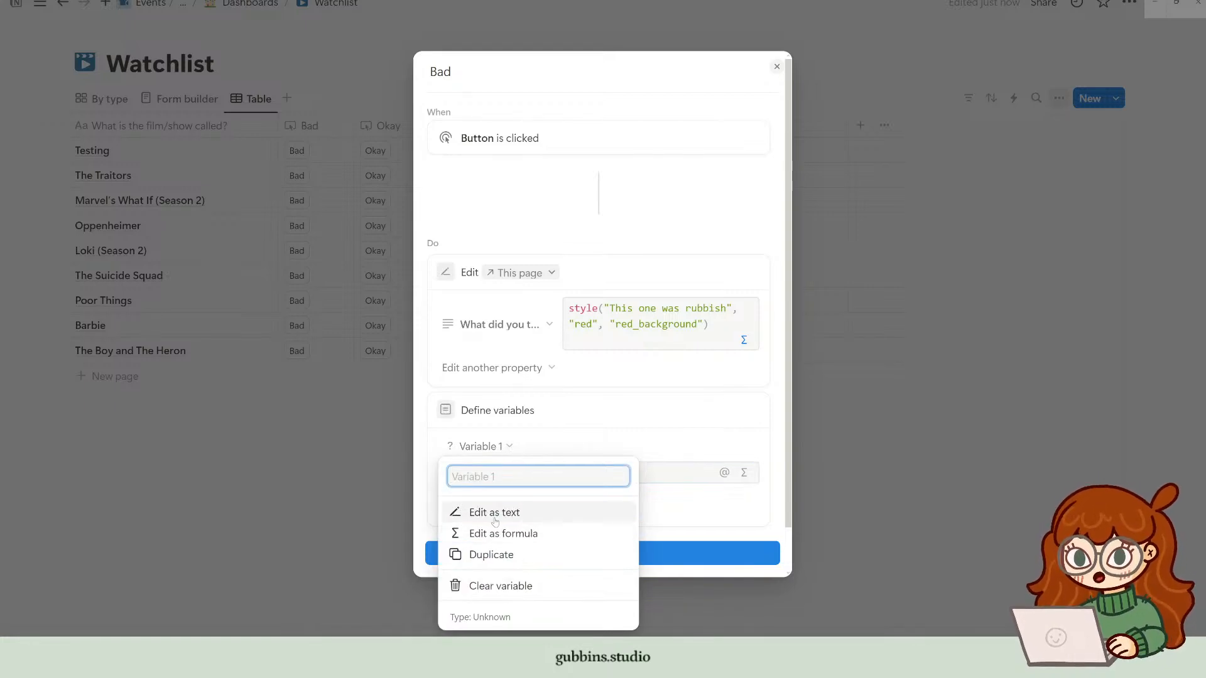
left_click(496, 533)
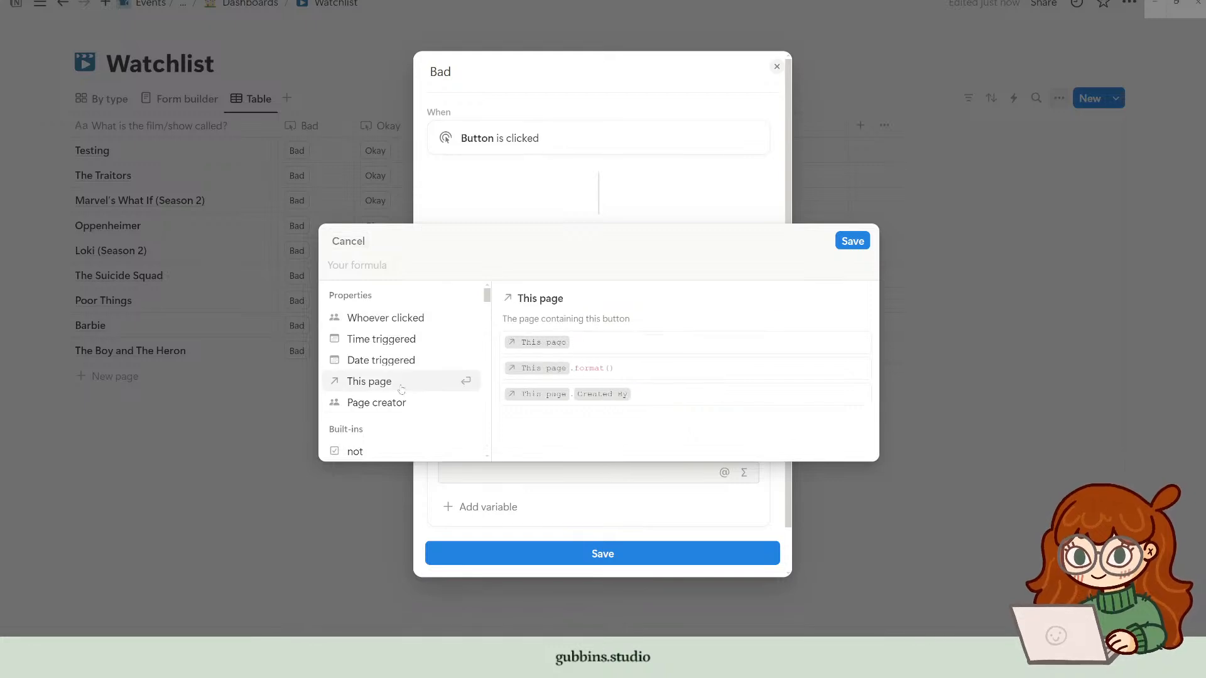
scroll(409, 386, "down", 3)
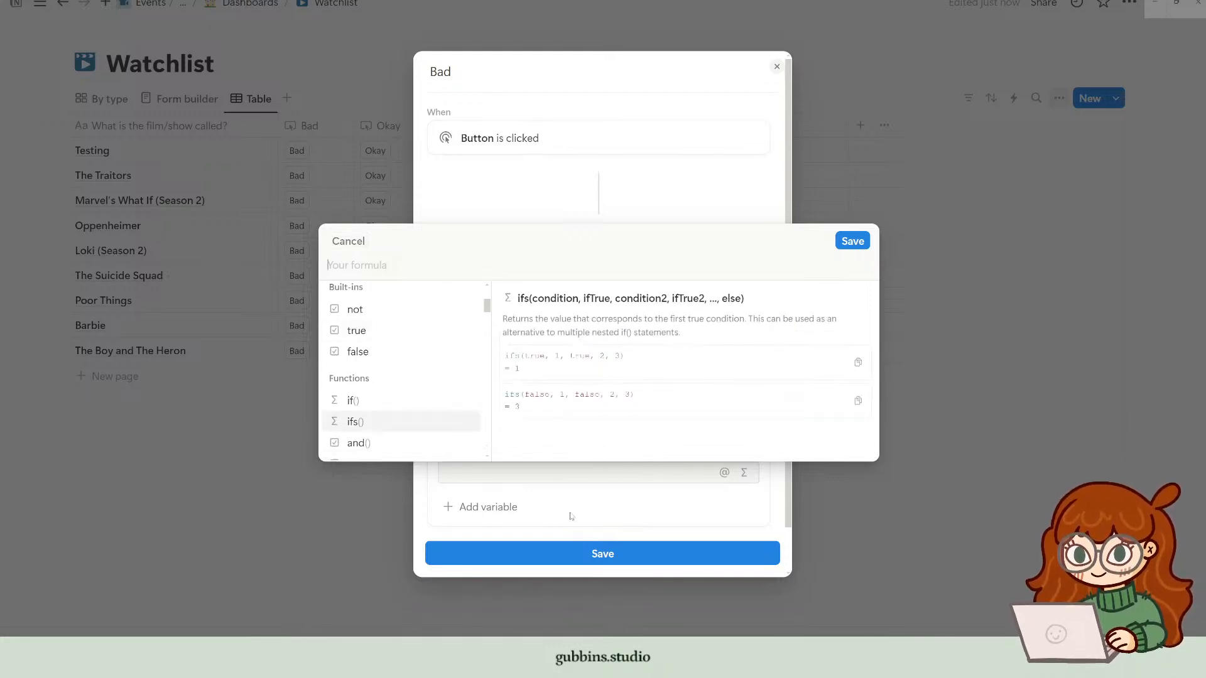
left_click(602, 490)
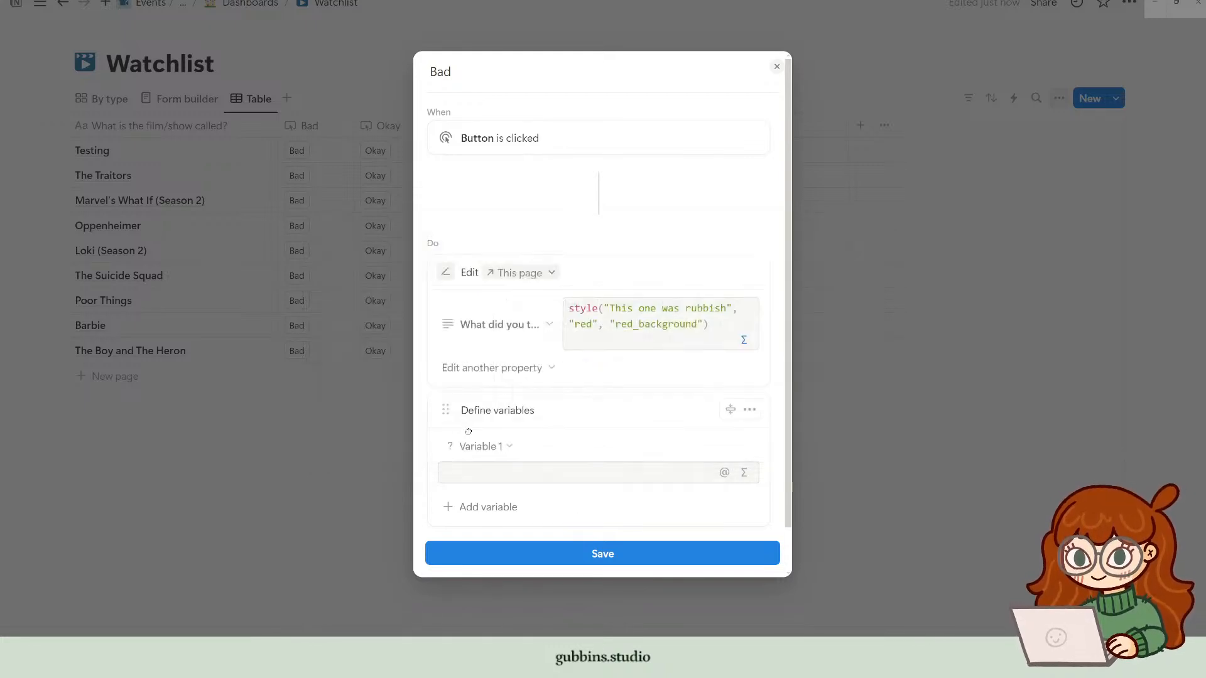
left_click(754, 411)
left_click(724, 571)
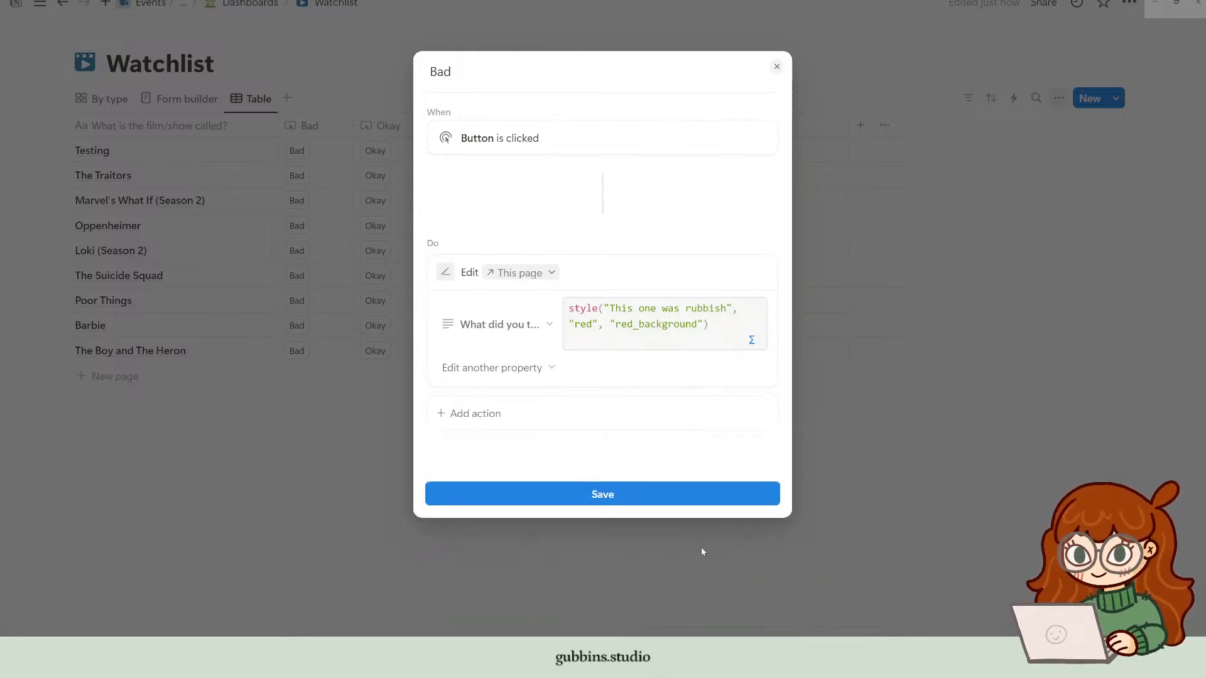
Step: Add an Edit pages action for the Watchlist database to the Bad automation
left_click(471, 414)
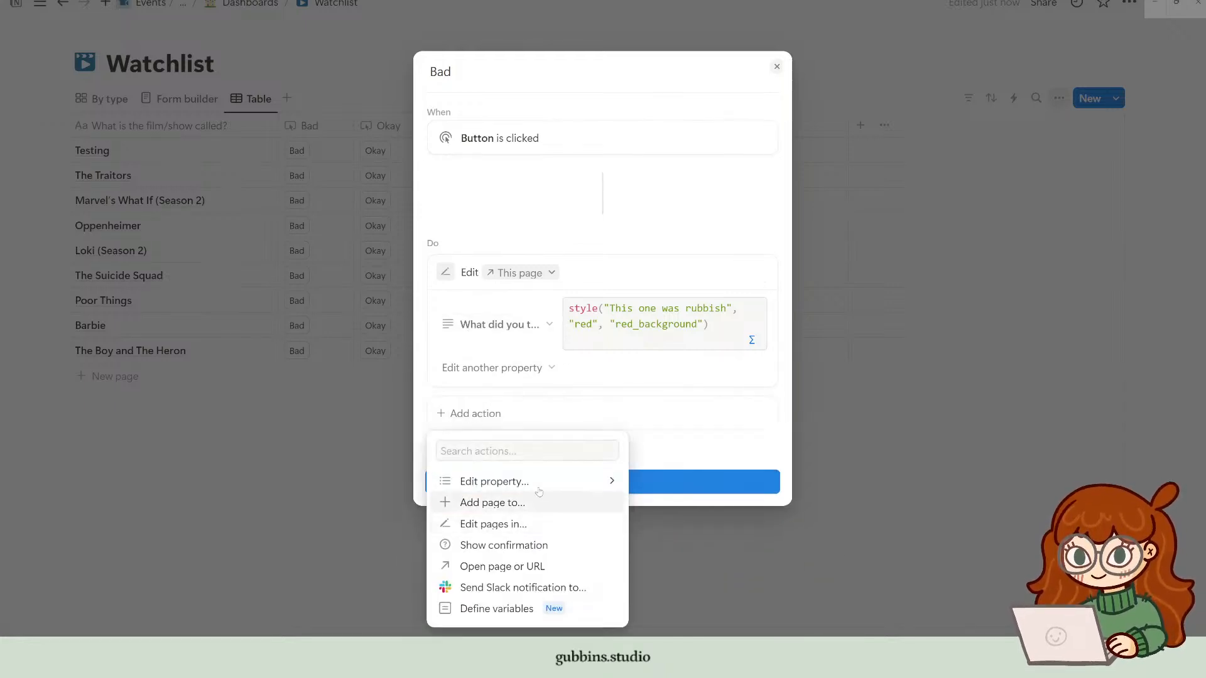
left_click(520, 526)
left_click(545, 412)
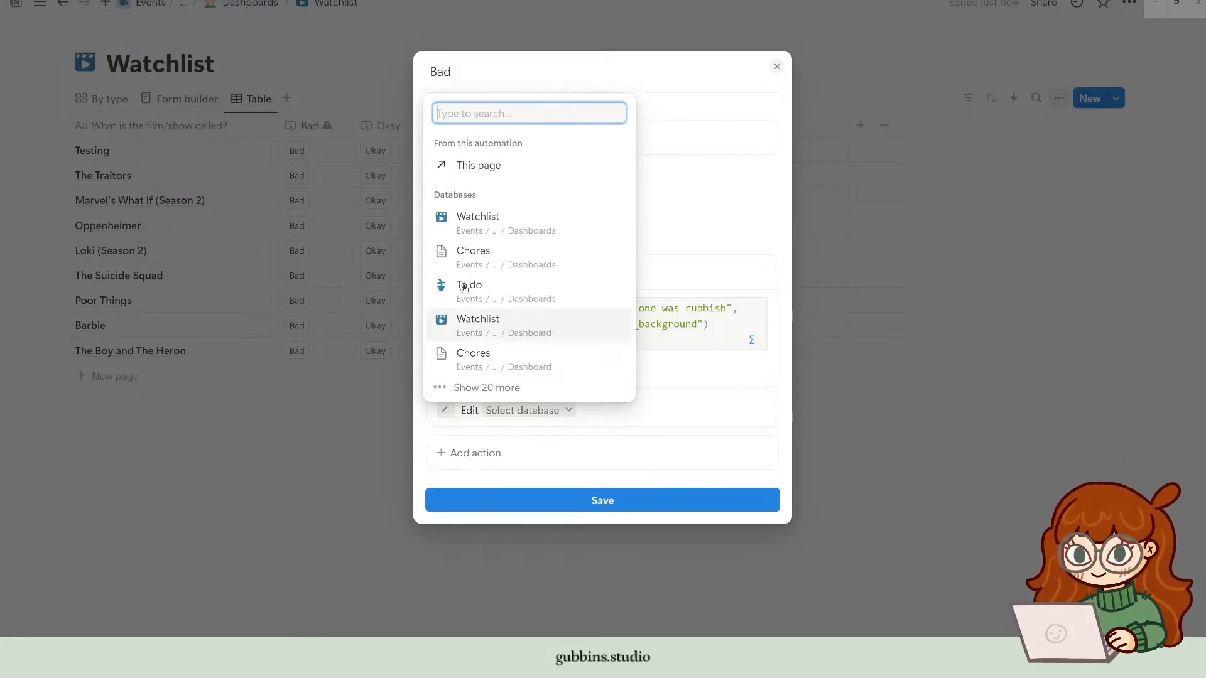
left_click(495, 218)
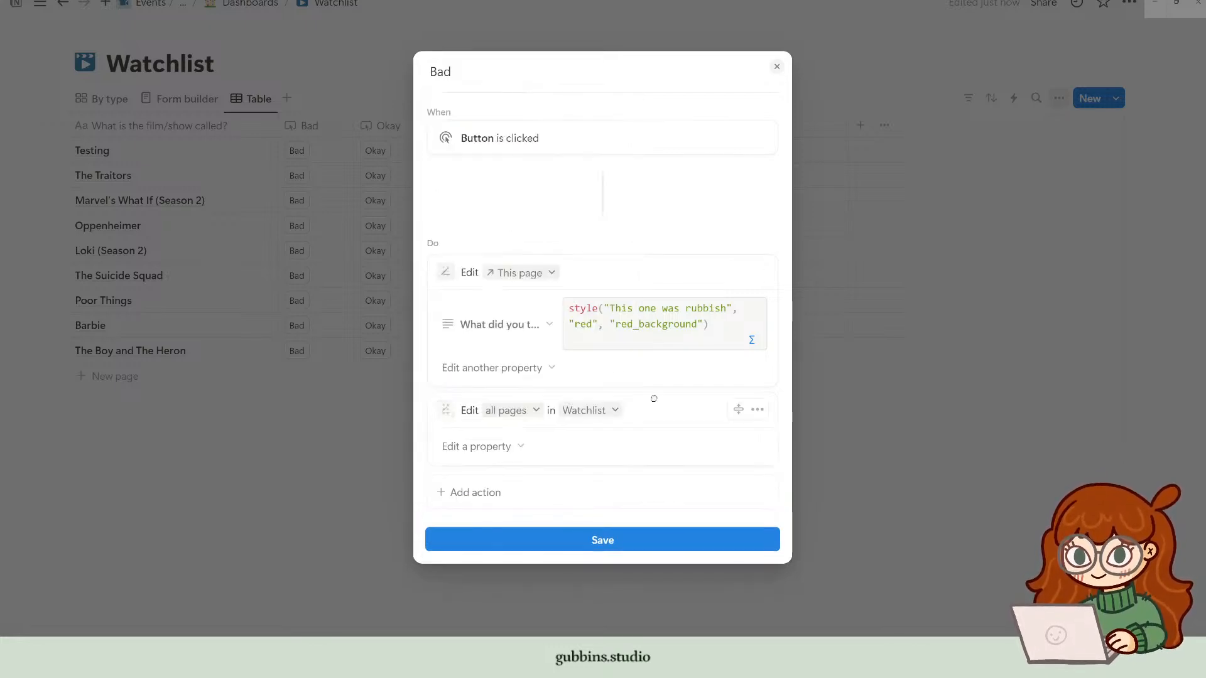
Step: Start a What is the film/show called? Contains filter for the pages being edited, and close the Bad automation and its property settings without saving
left_click(536, 413)
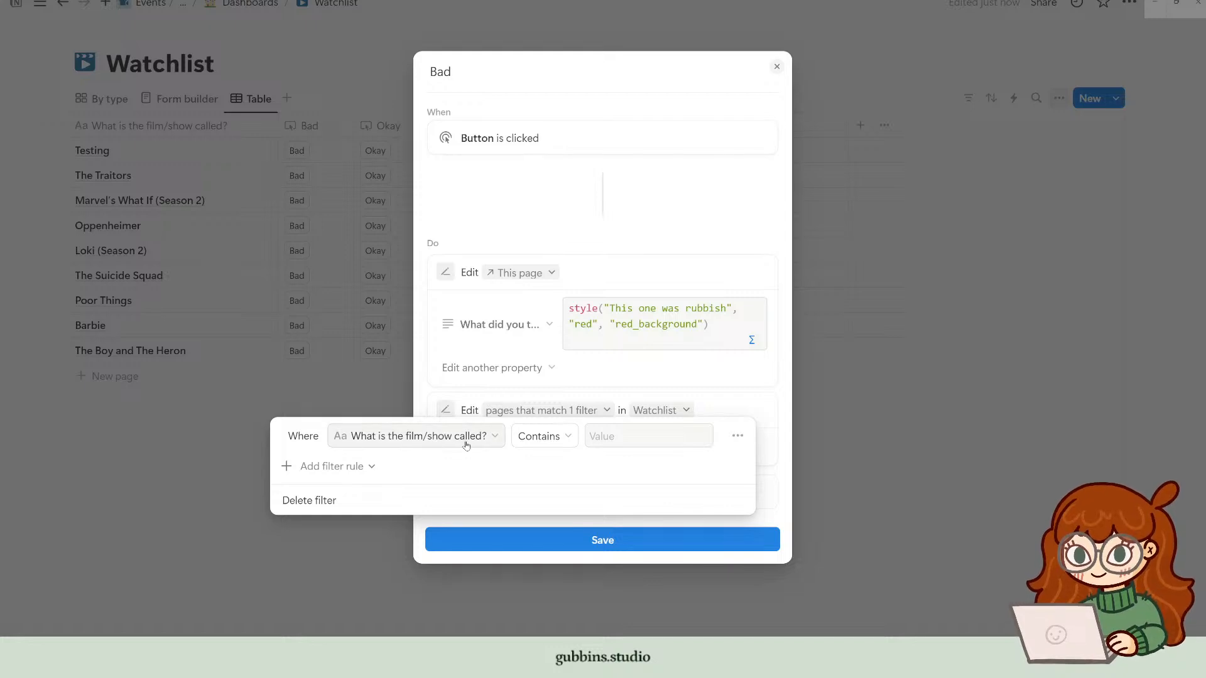
left_click(647, 439)
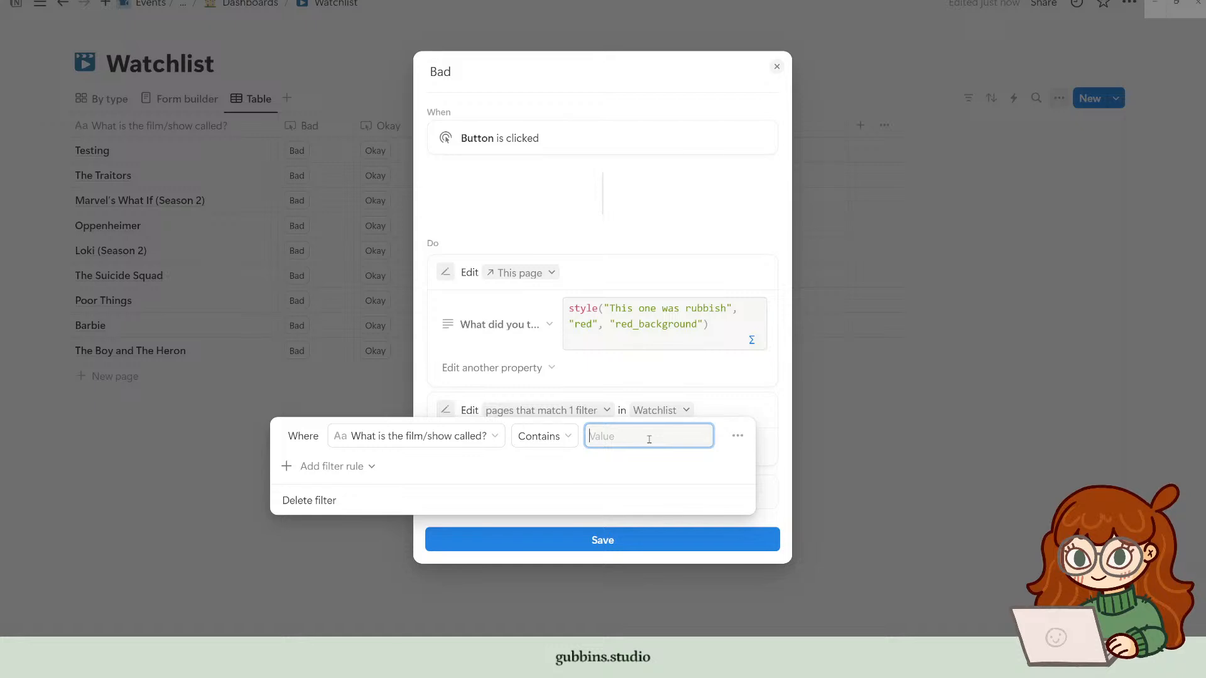
left_click(444, 442)
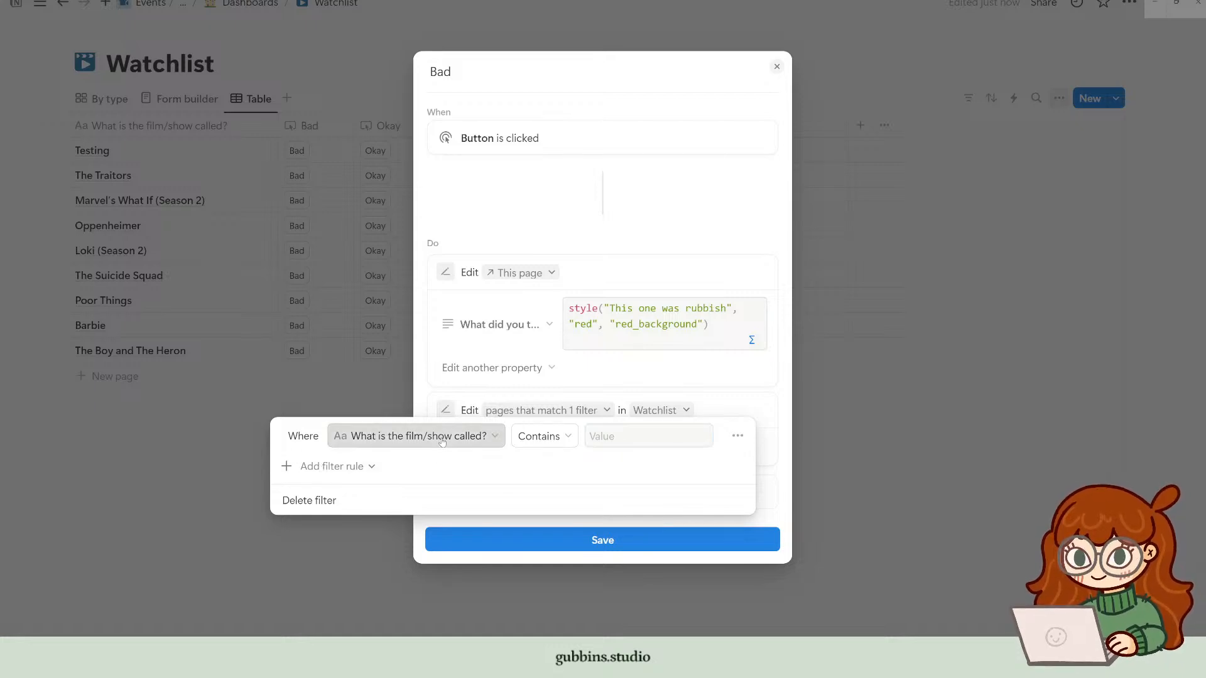
left_click(448, 441)
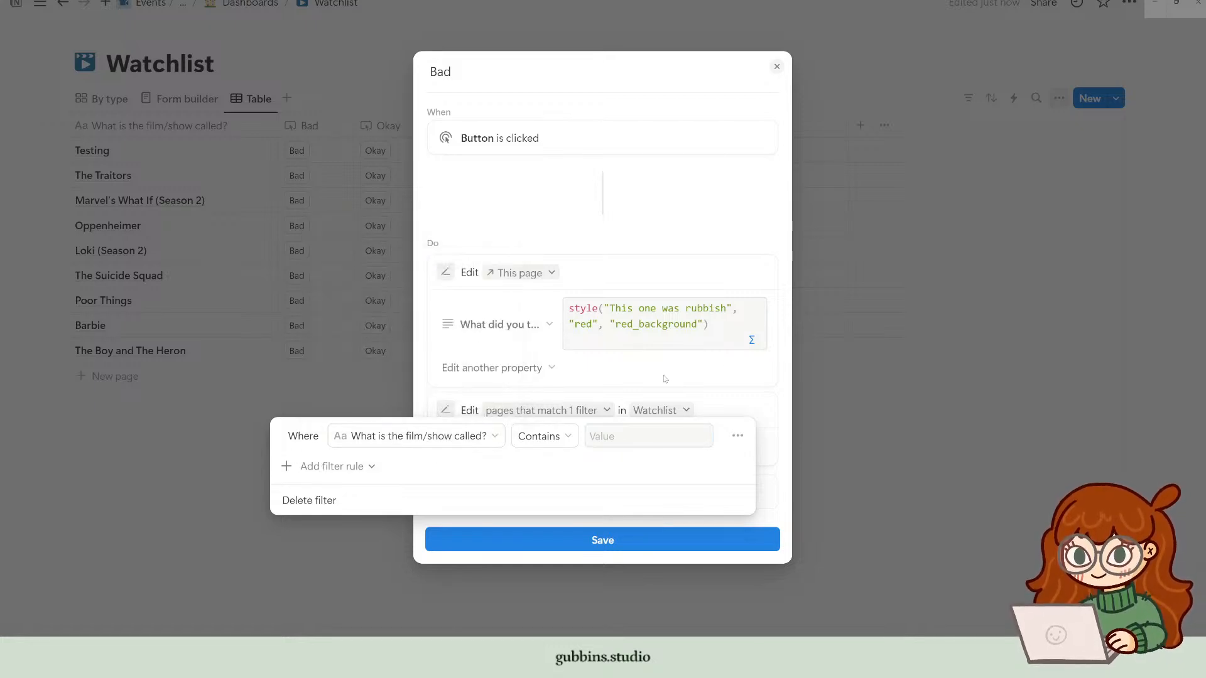
left_click(741, 409)
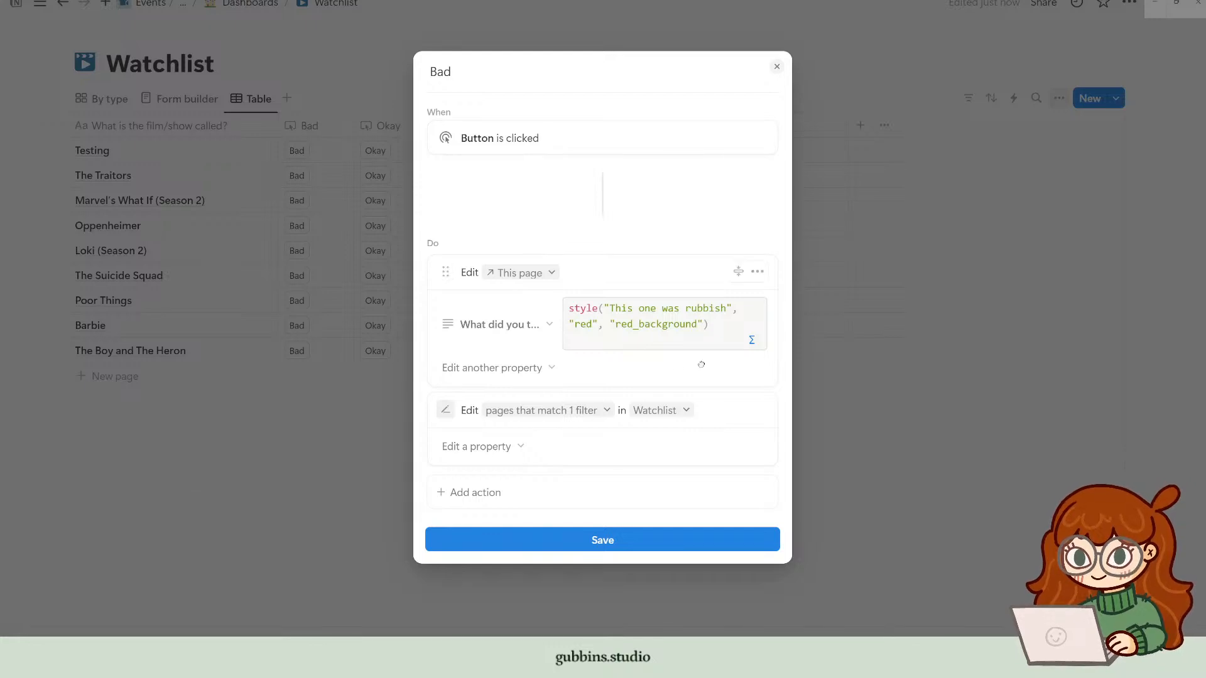
left_click(253, 506)
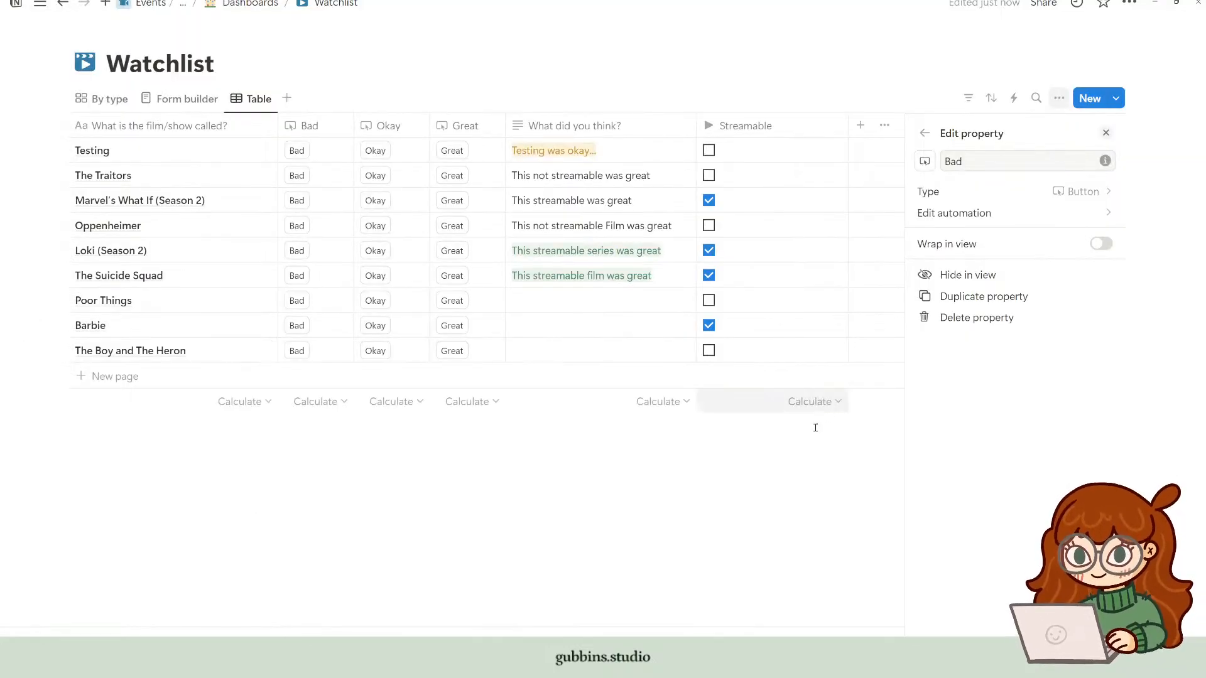
left_click(765, 484)
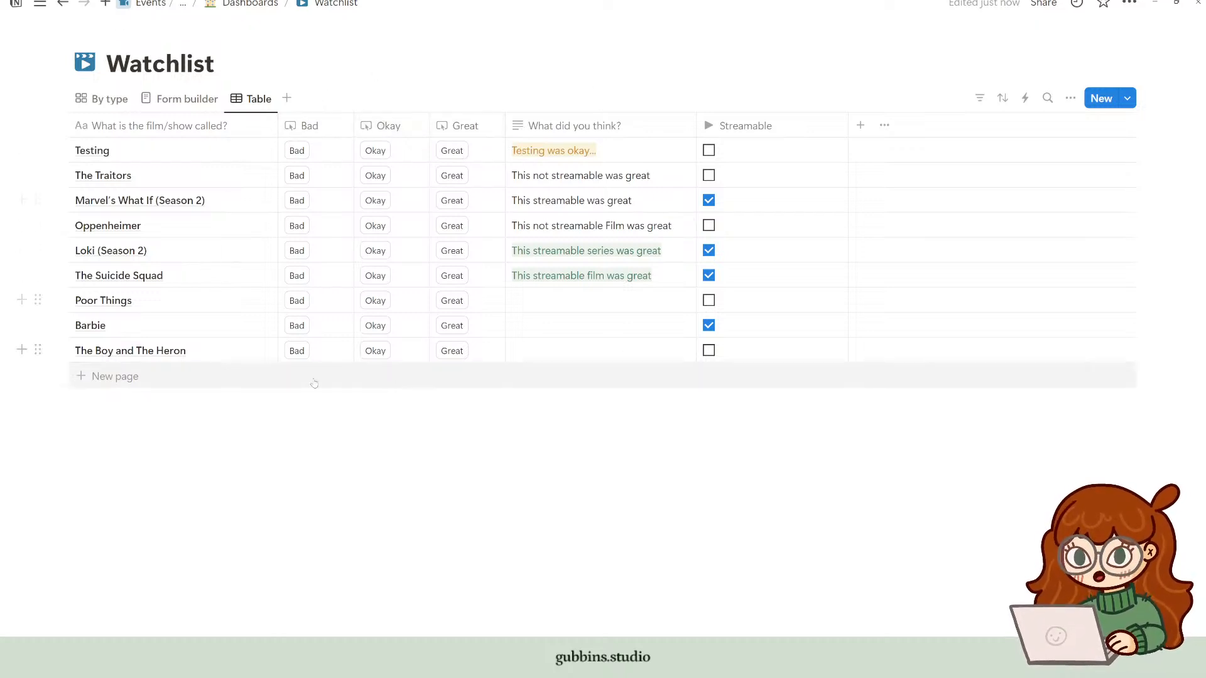
Step: Run the Great, Okay and Bad buttons in turn for The Boy and The Heron
left_click(459, 353)
left_click(367, 353)
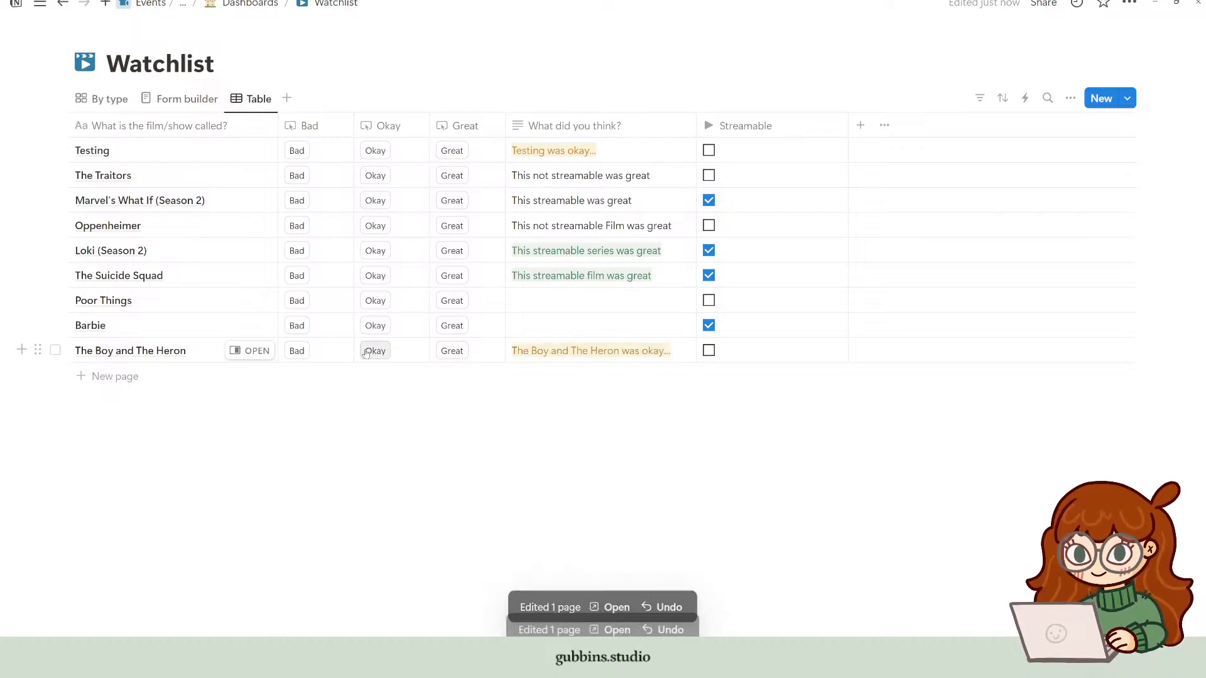
left_click(299, 354)
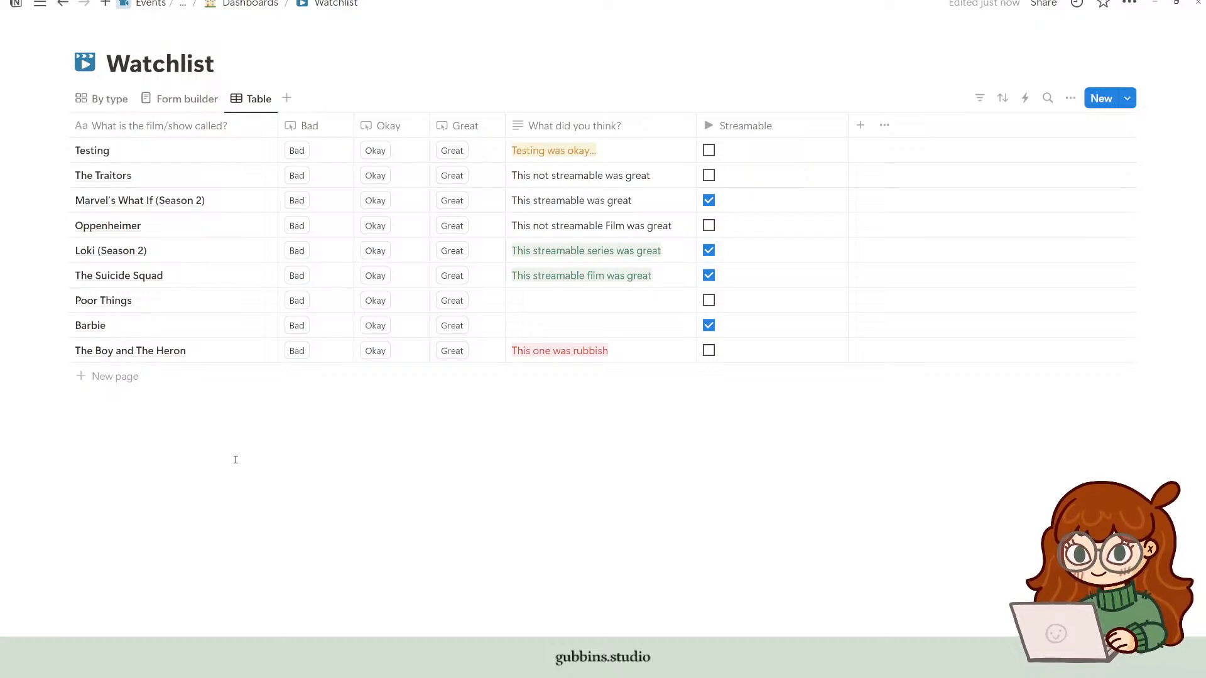
Step: Go to the Dashboards page and insert a button block between the My tasks callout and the chores callout
left_click(254, 4)
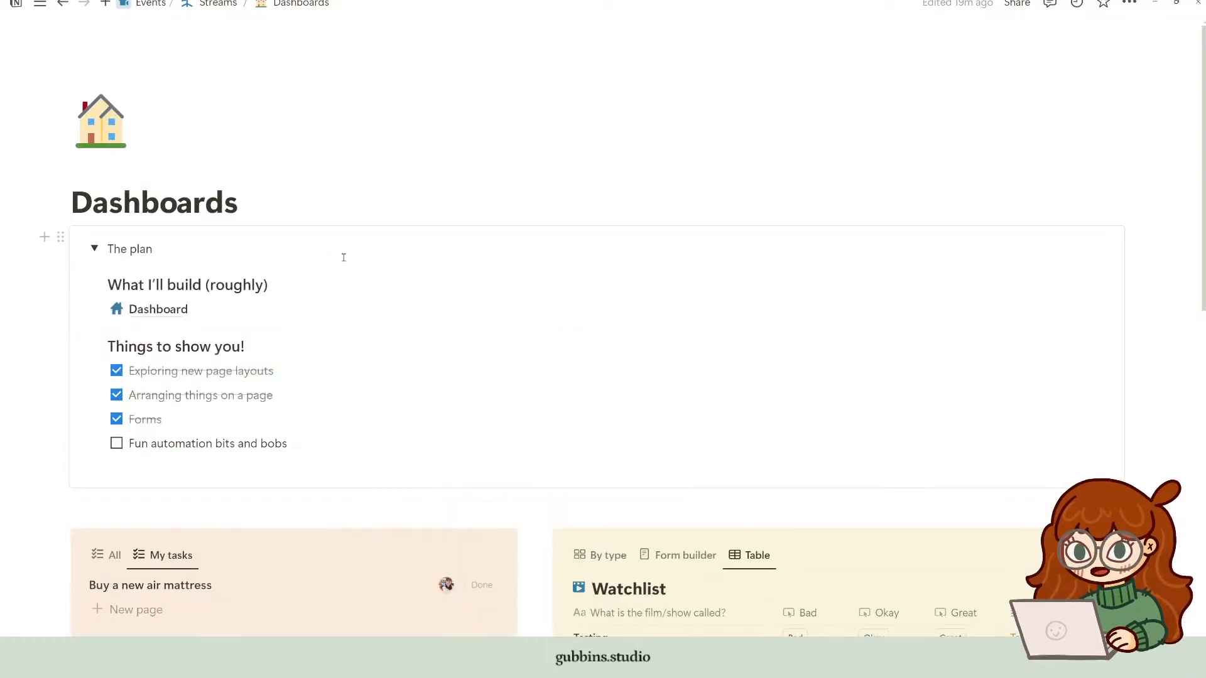
scroll(283, 326, "down", 5)
left_click(121, 334)
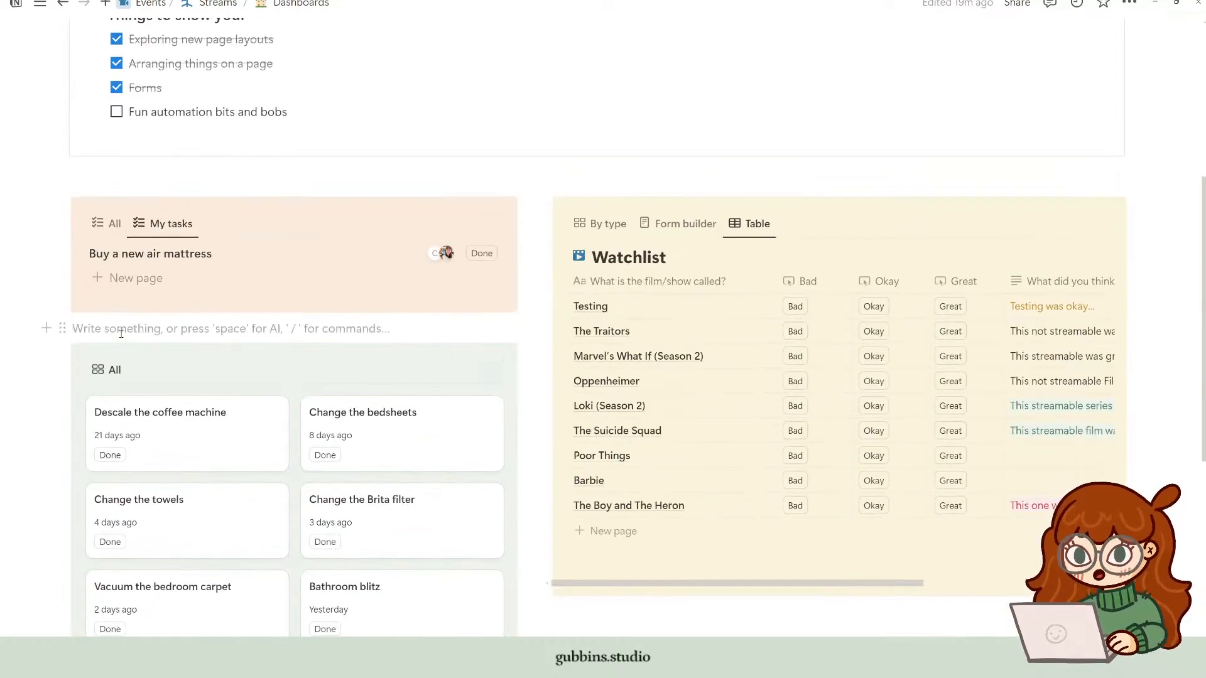
key("Return")
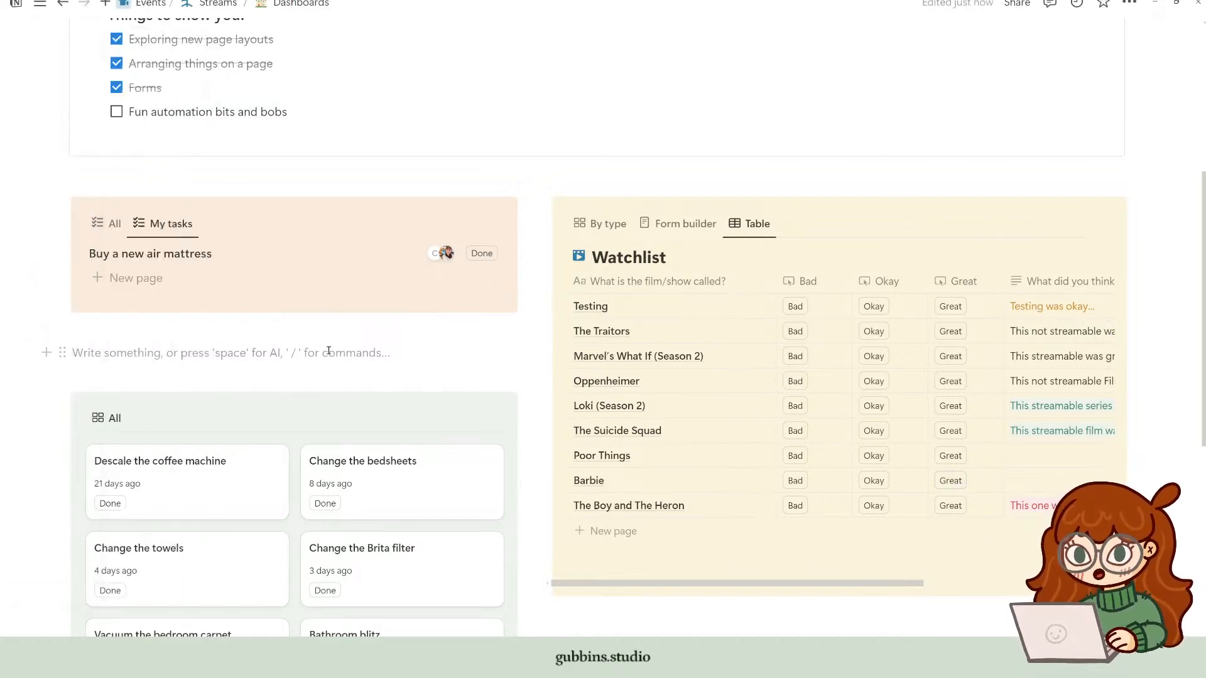
type("/button")
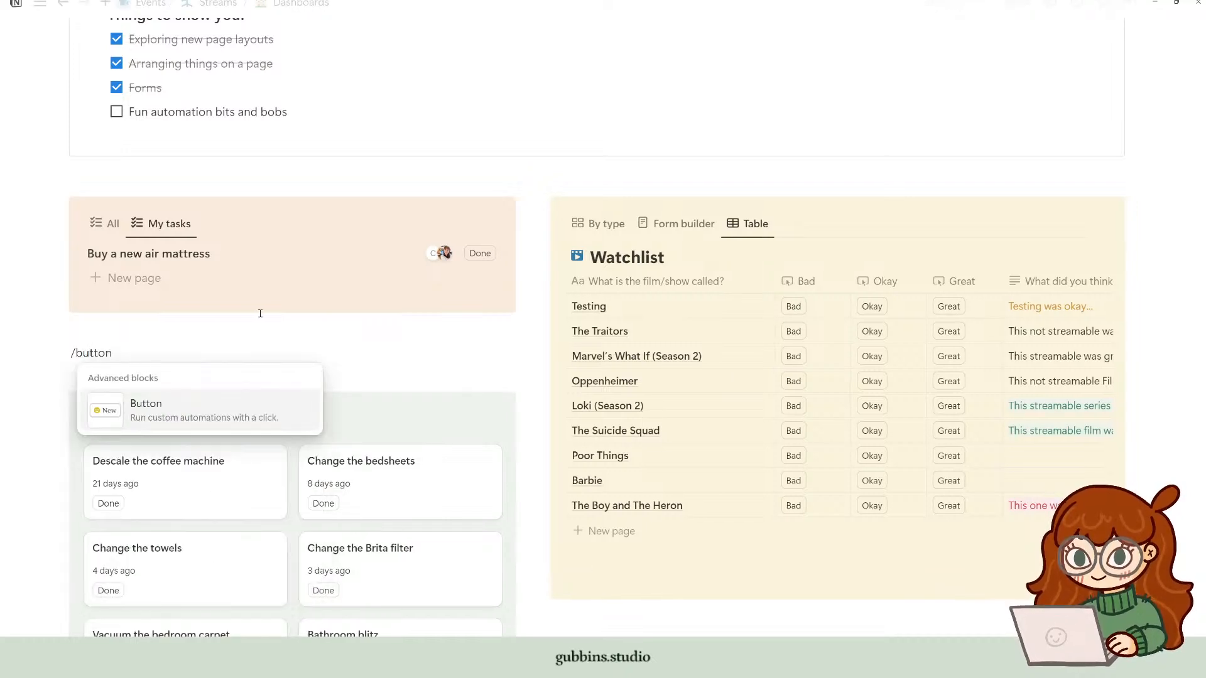
left_click(202, 417)
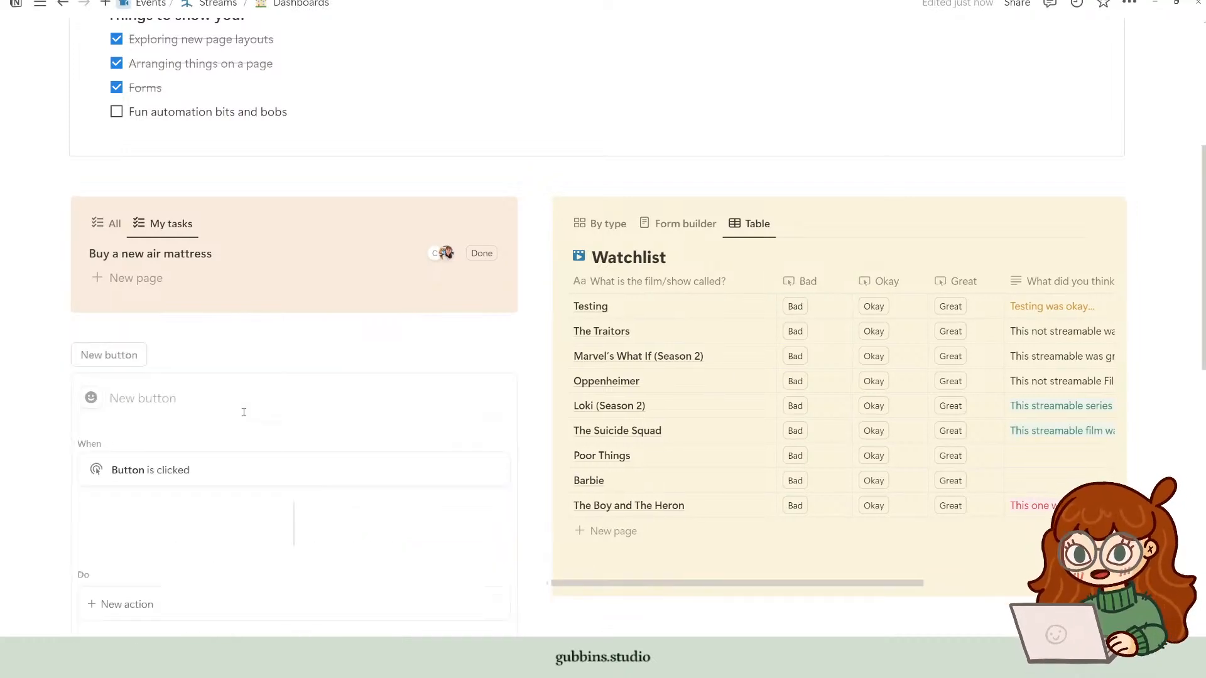
Step: Give the new button an Add page action that targets the Watchlist database in Dashboards
scroll(327, 423, "down", 1)
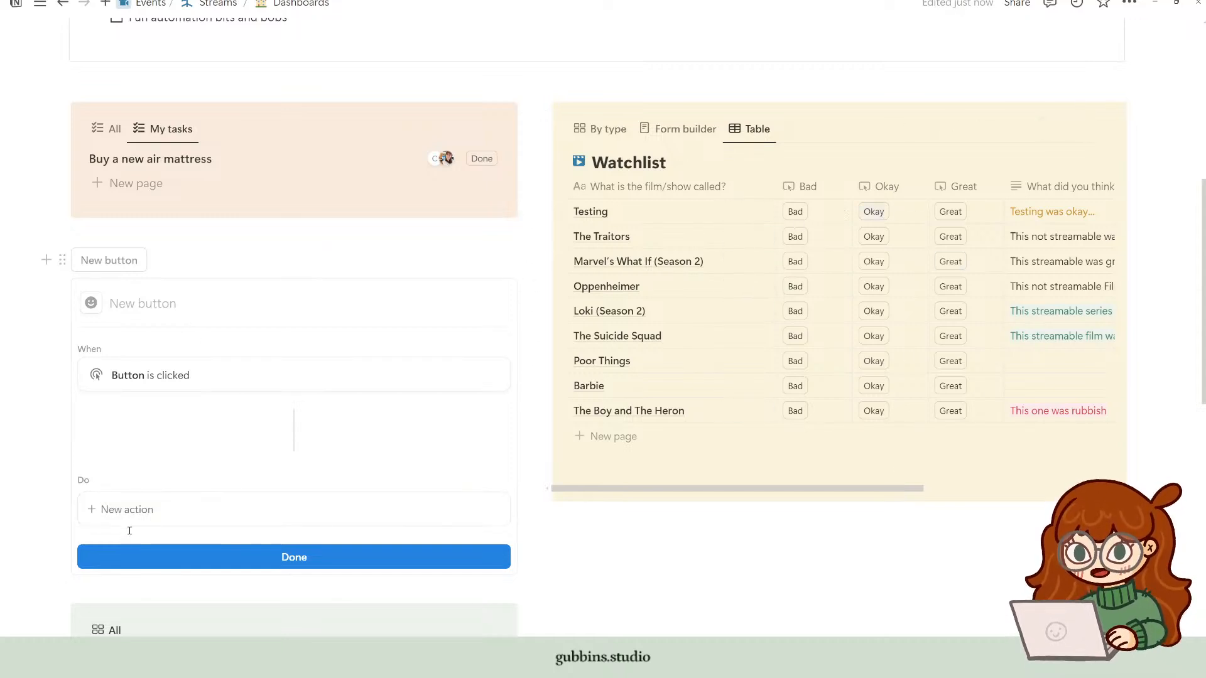
left_click(130, 509)
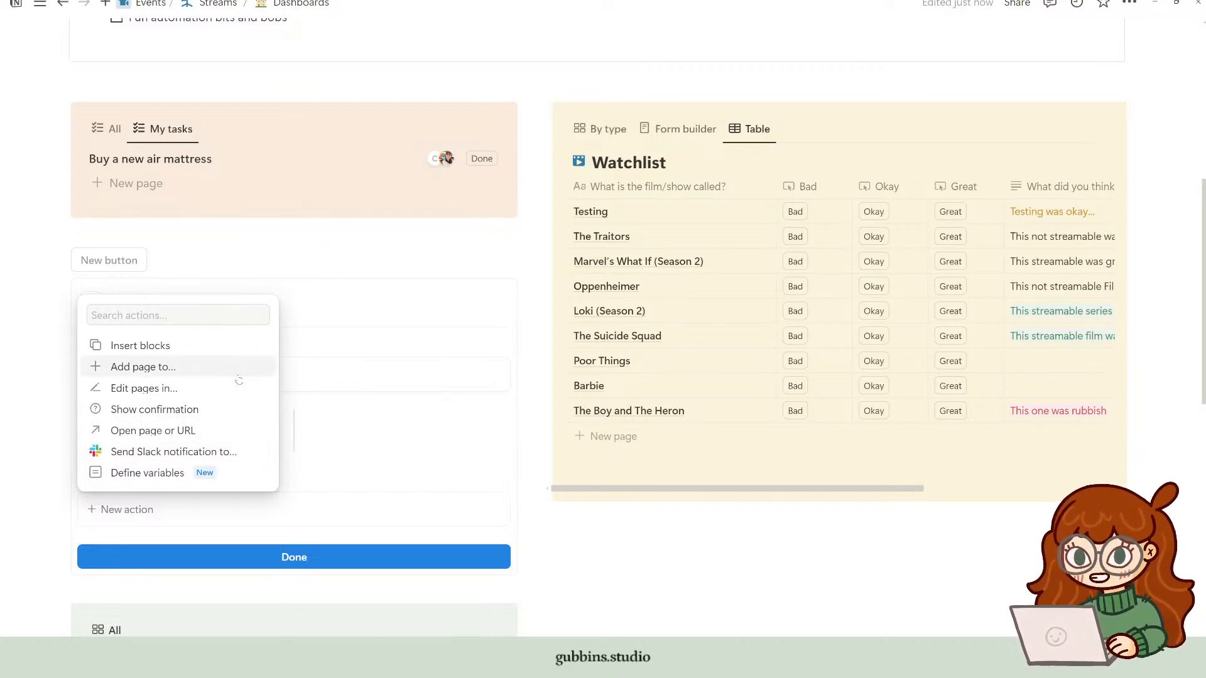
left_click(174, 373)
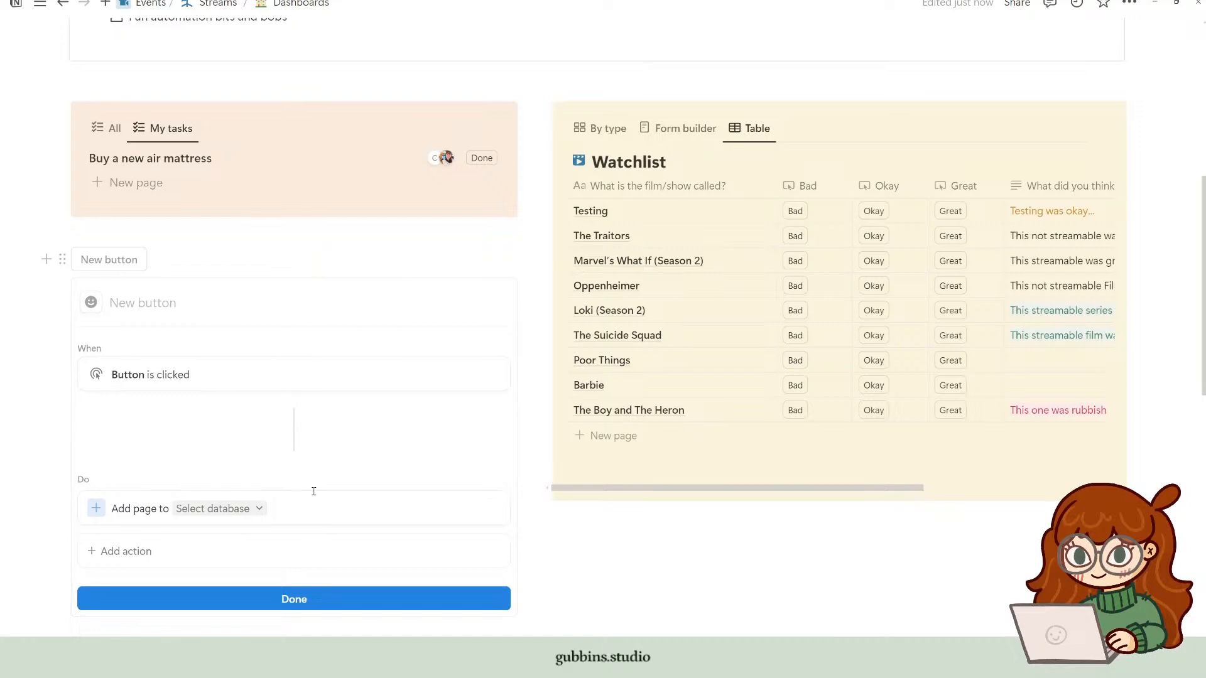
scroll(314, 490, "down", 5)
scroll(252, 465, "up", 6)
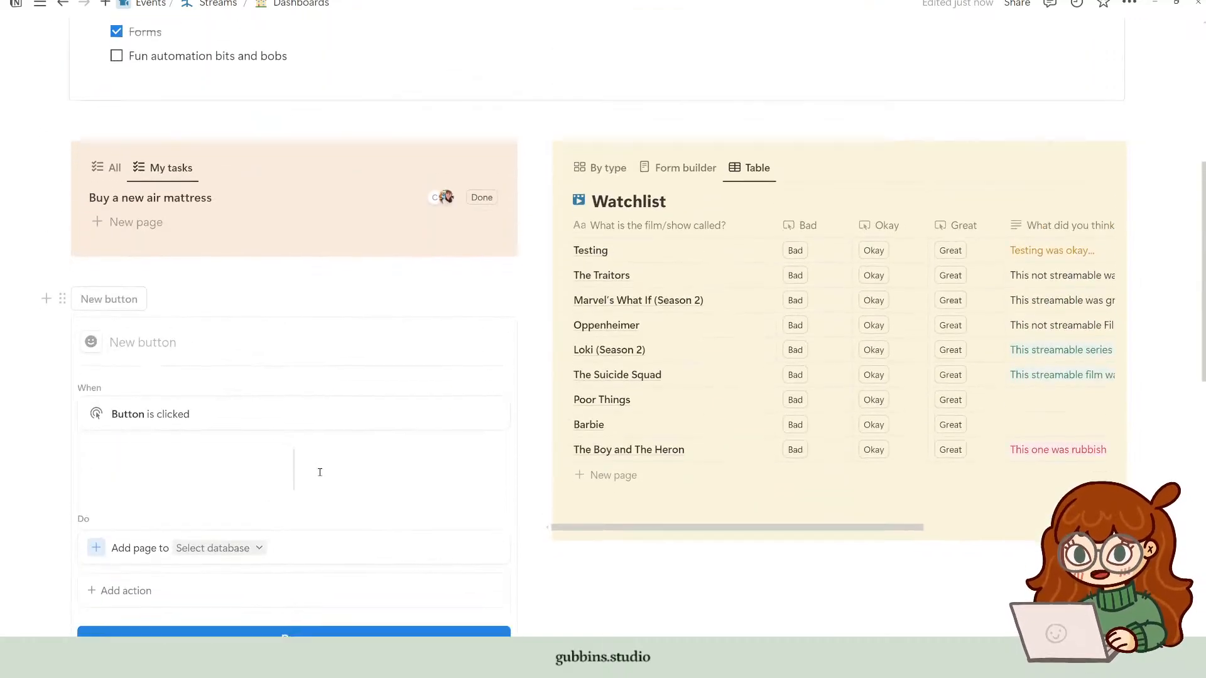
scroll(204, 451, "down", 1)
left_click(214, 462)
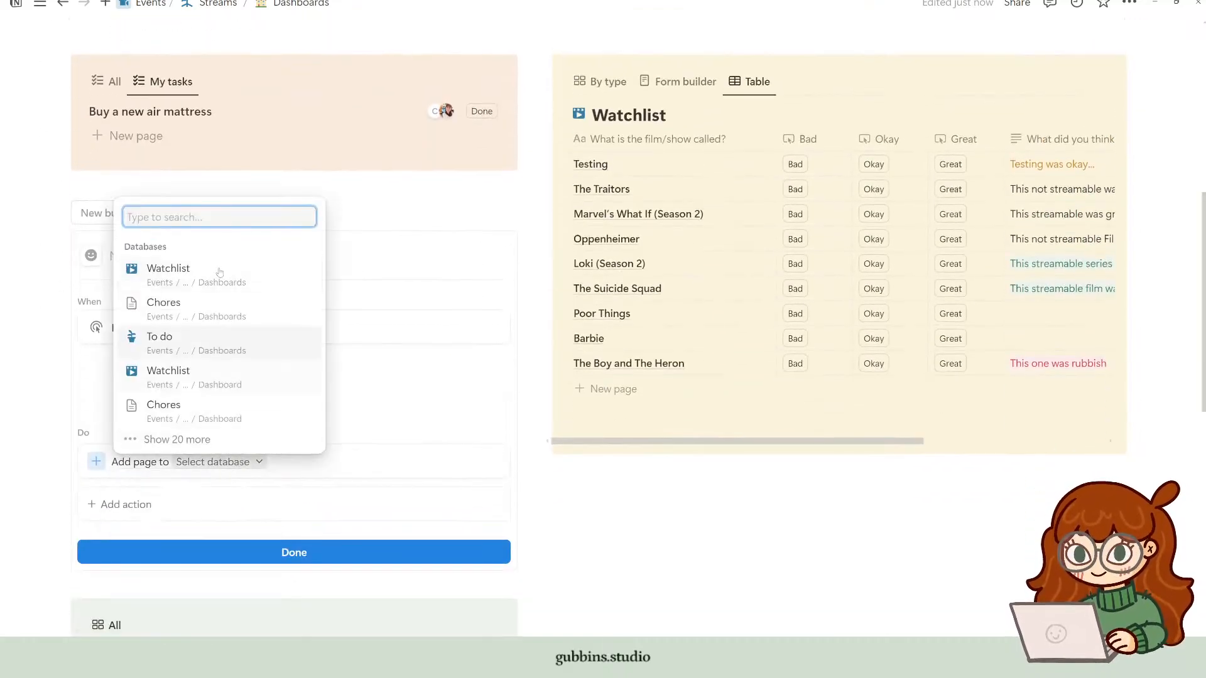
left_click(211, 276)
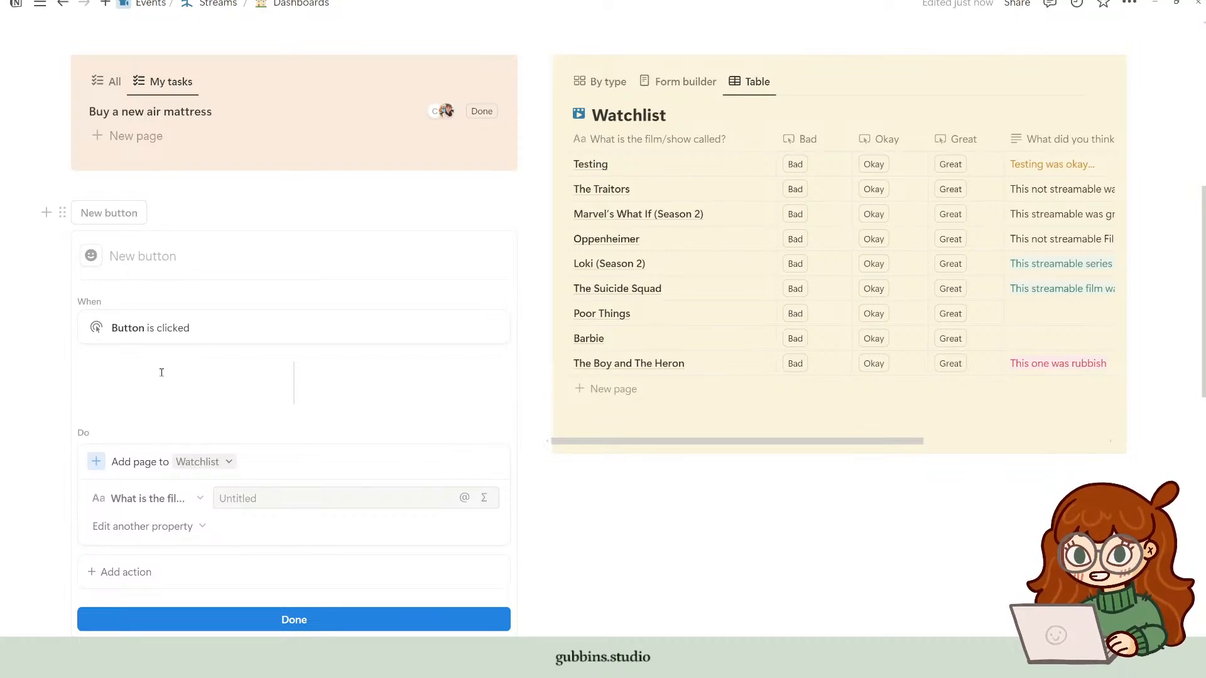
Step: Add a Define variables action below the new button's Add page action, and delete it
left_click(125, 572)
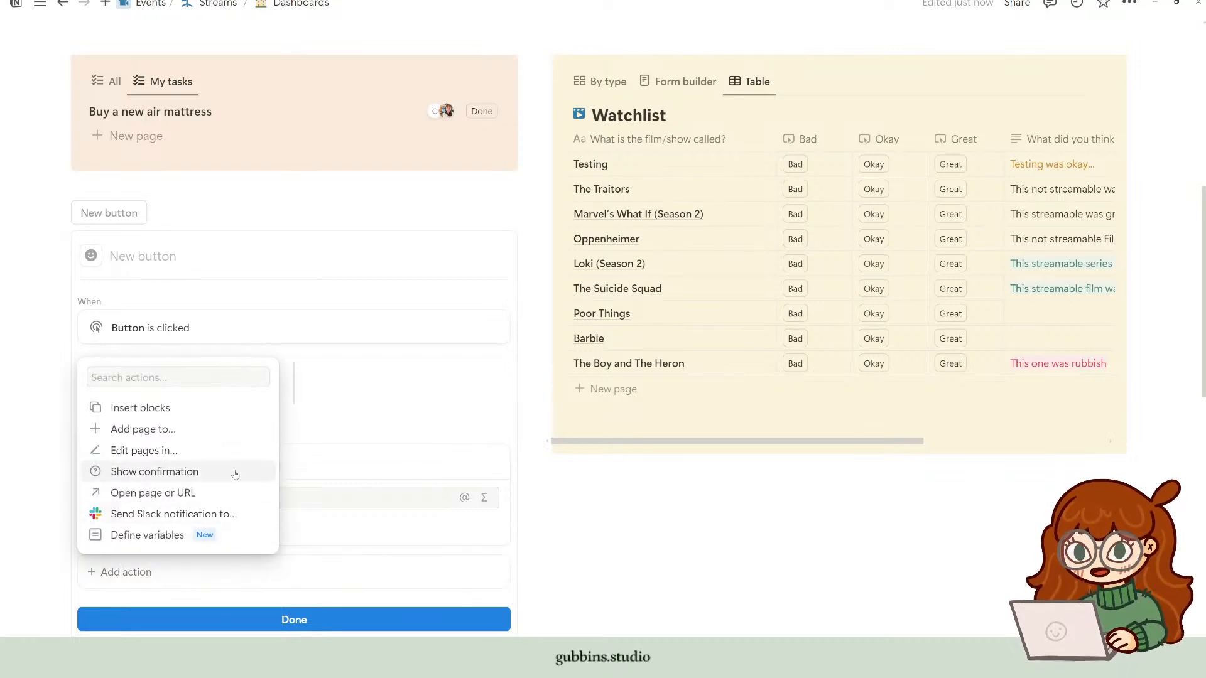
left_click(154, 536)
scroll(336, 449, "down", 3)
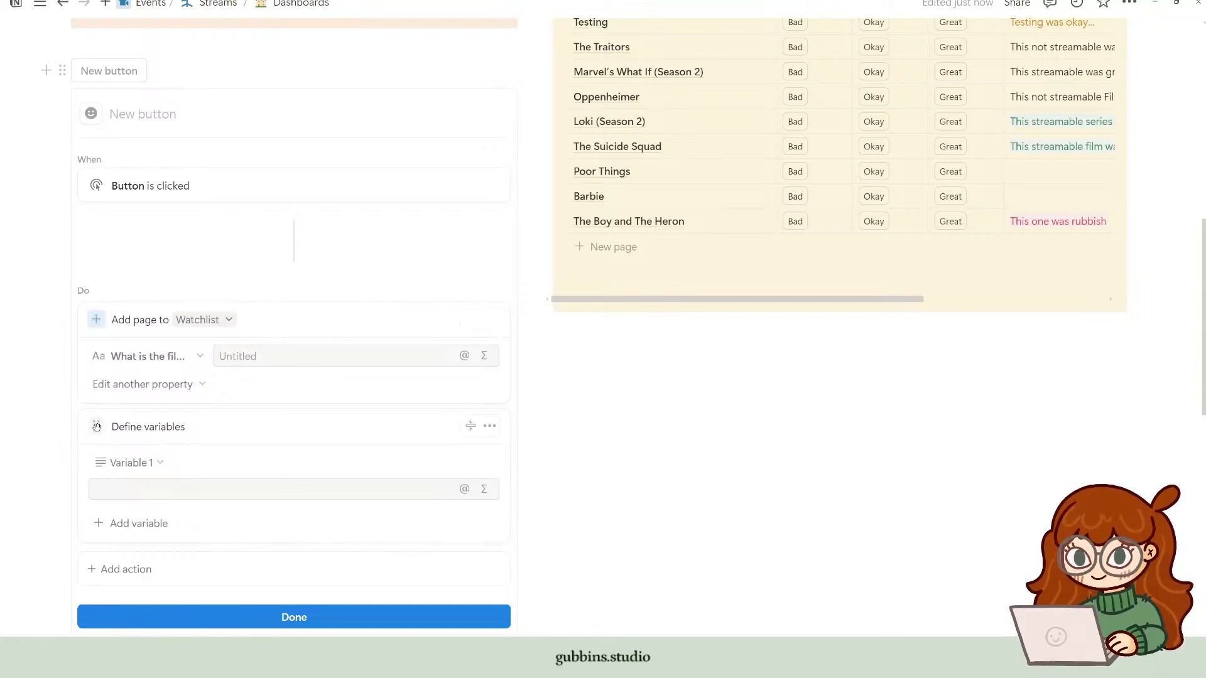
left_click(366, 426)
left_click(489, 426)
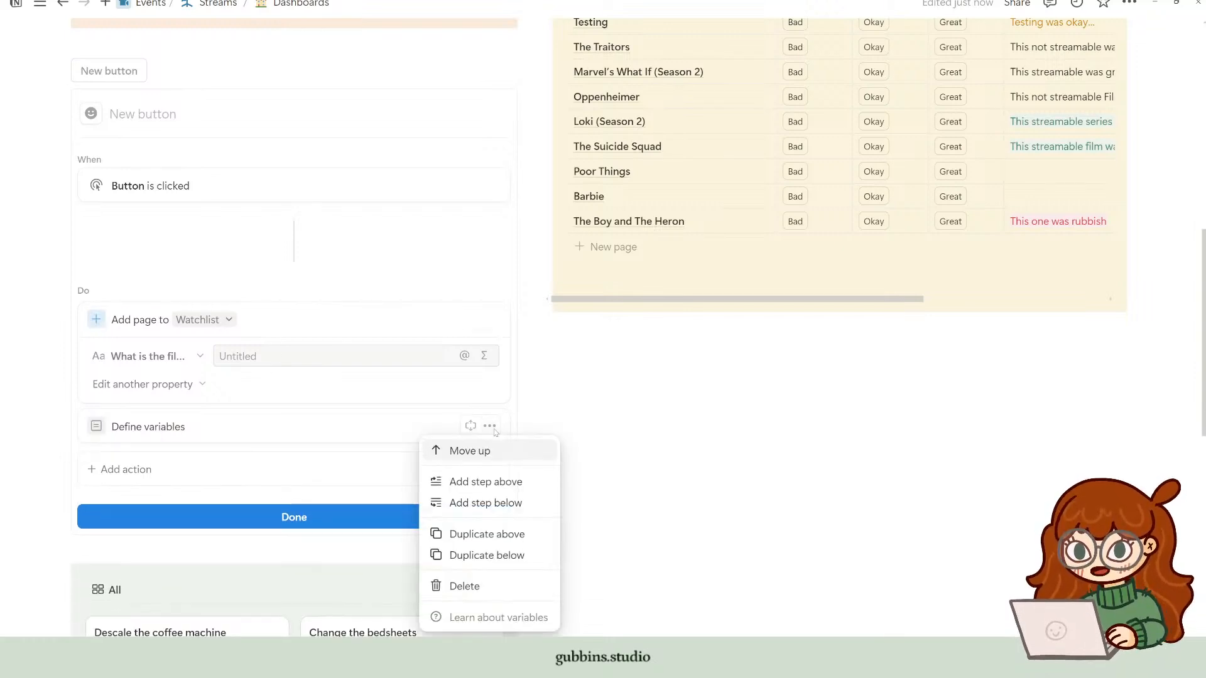
left_click(499, 588)
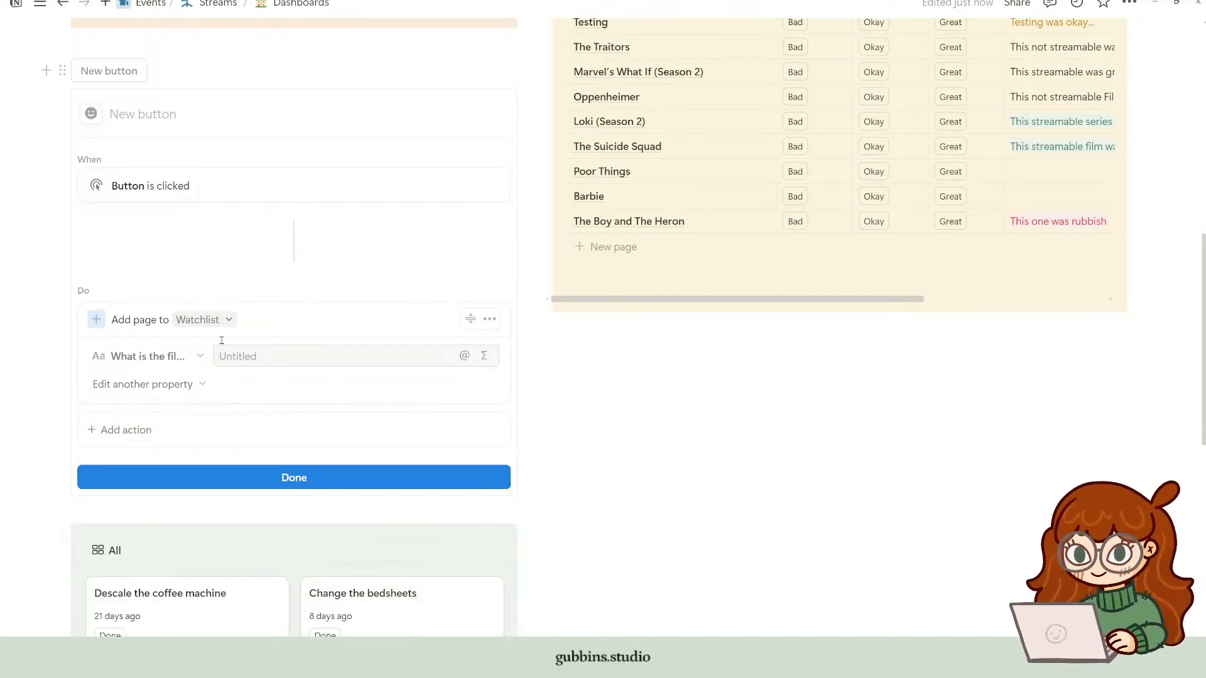
Step: Set the title of the page added to Watchlist to the formula formatDate(now(), "D MMMM") and save it
left_click(488, 358)
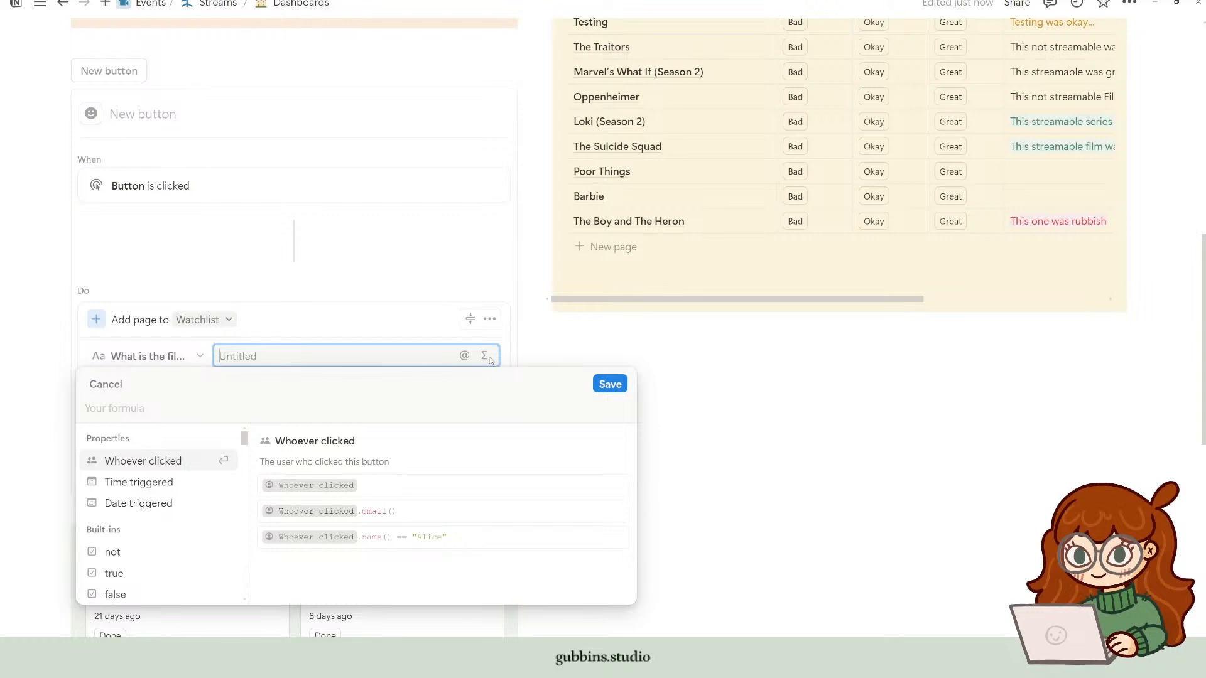
left_click(176, 412)
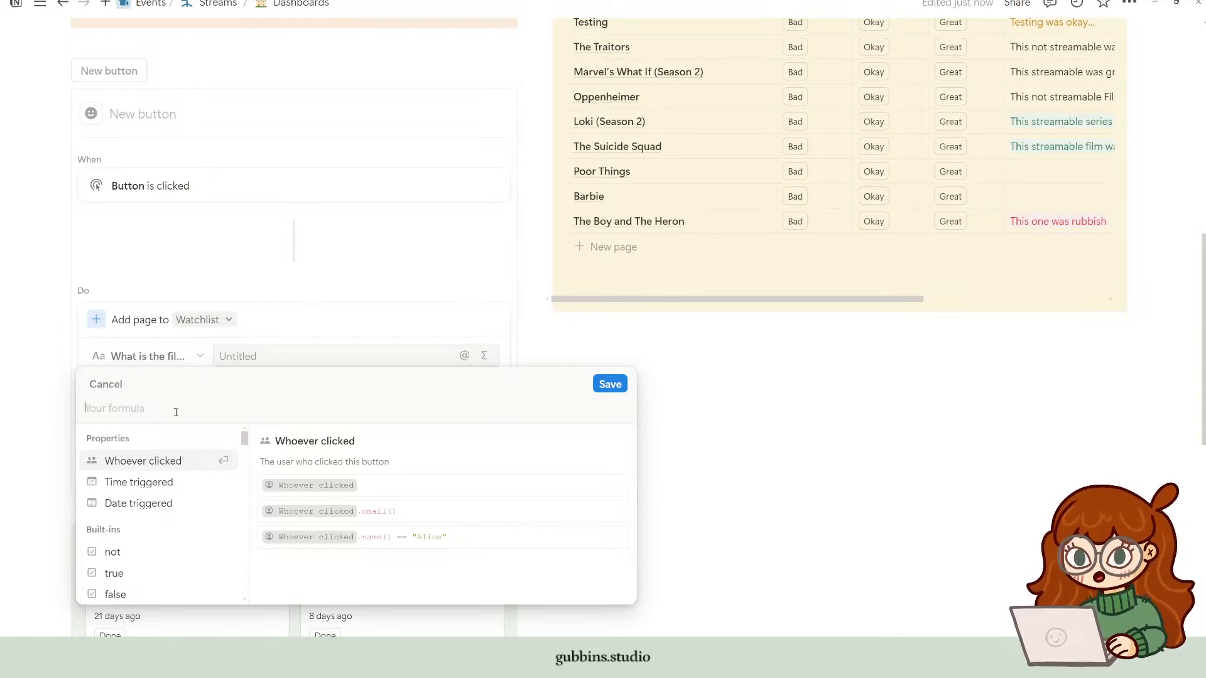
type("formatDate")
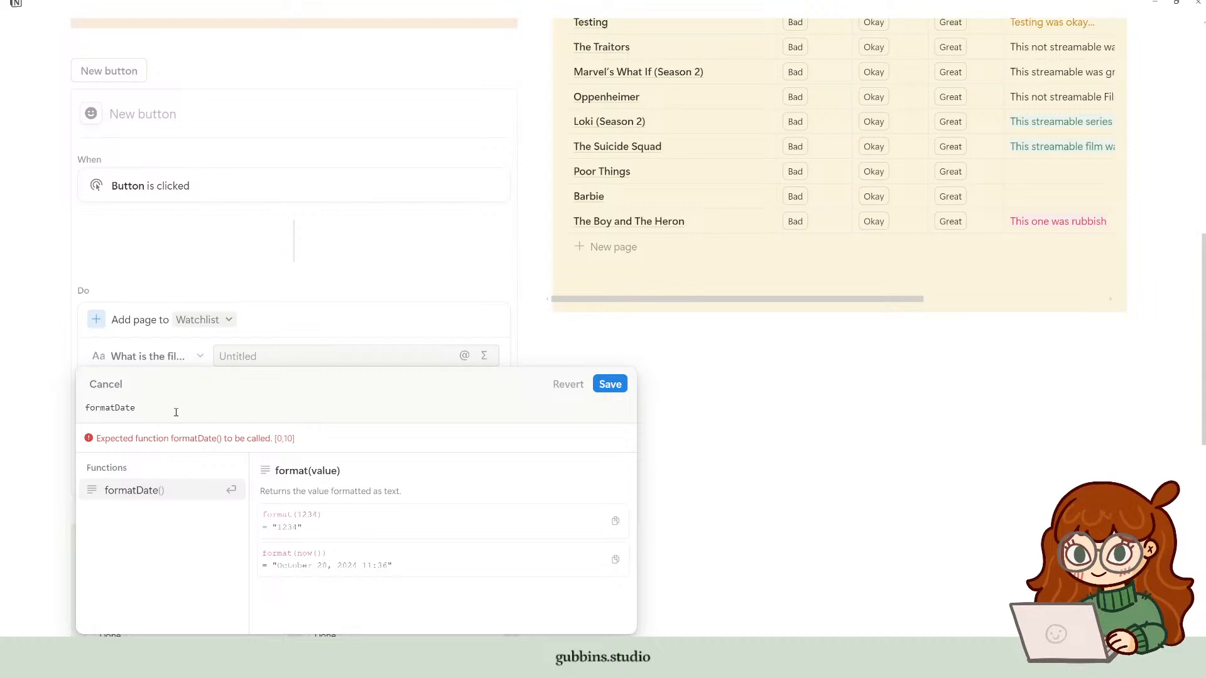
key("Return")
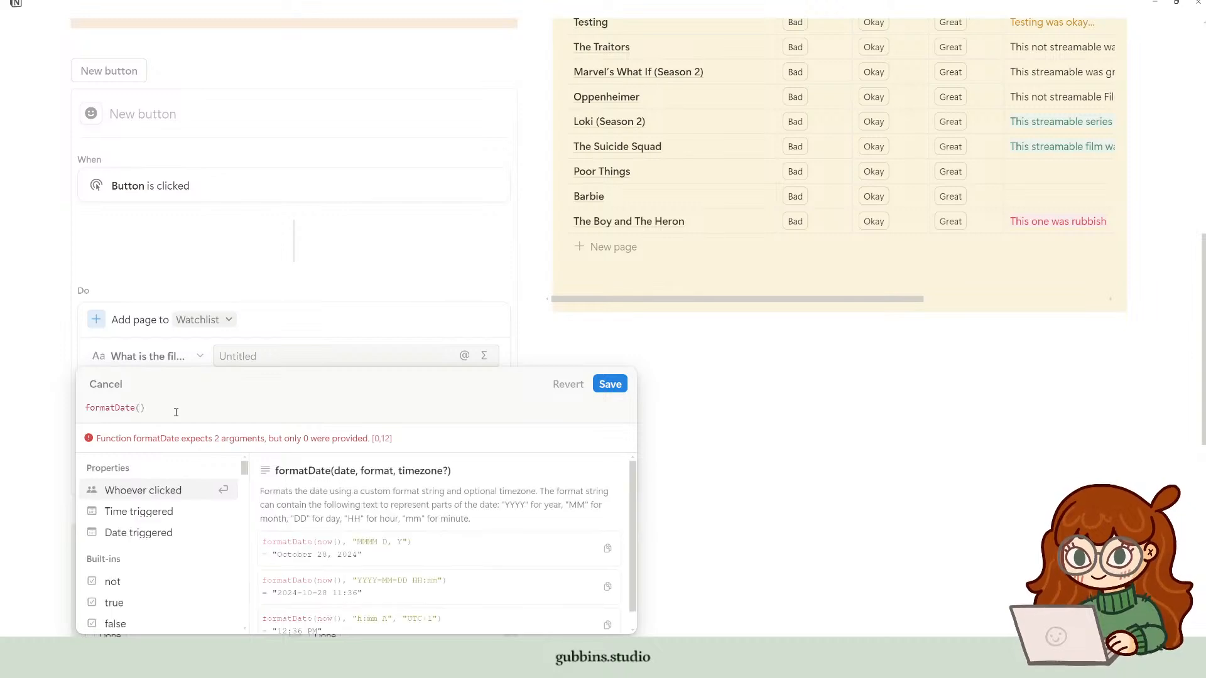
type("now")
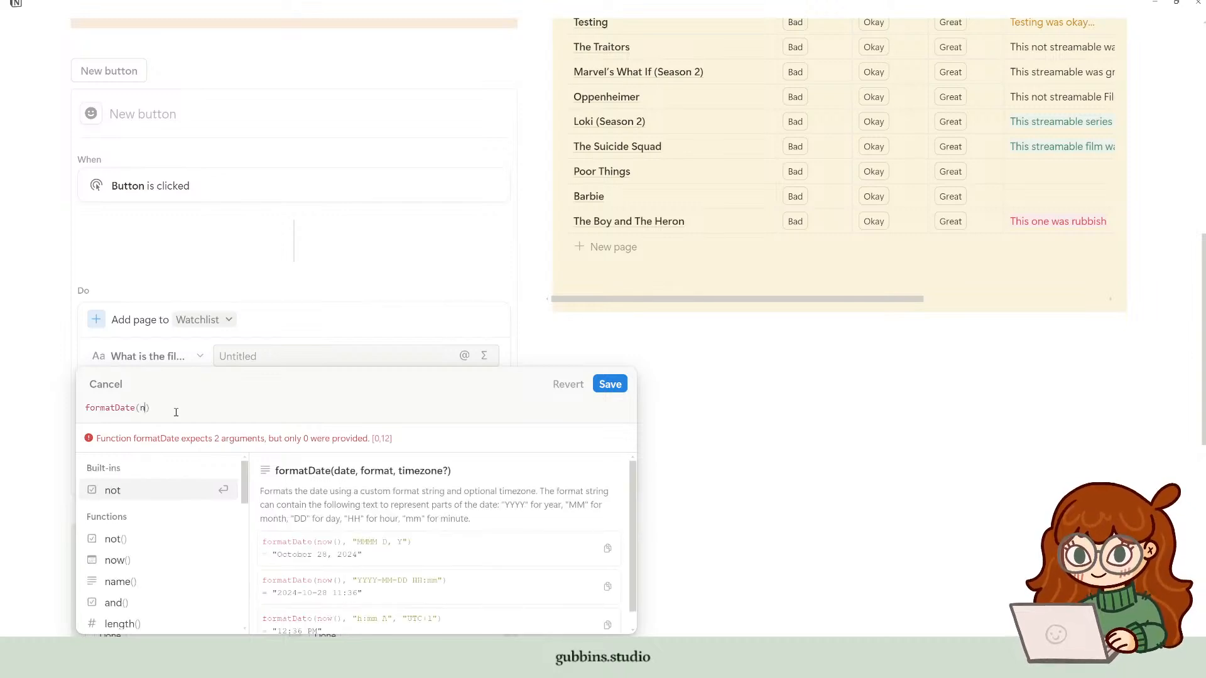
key("Return")
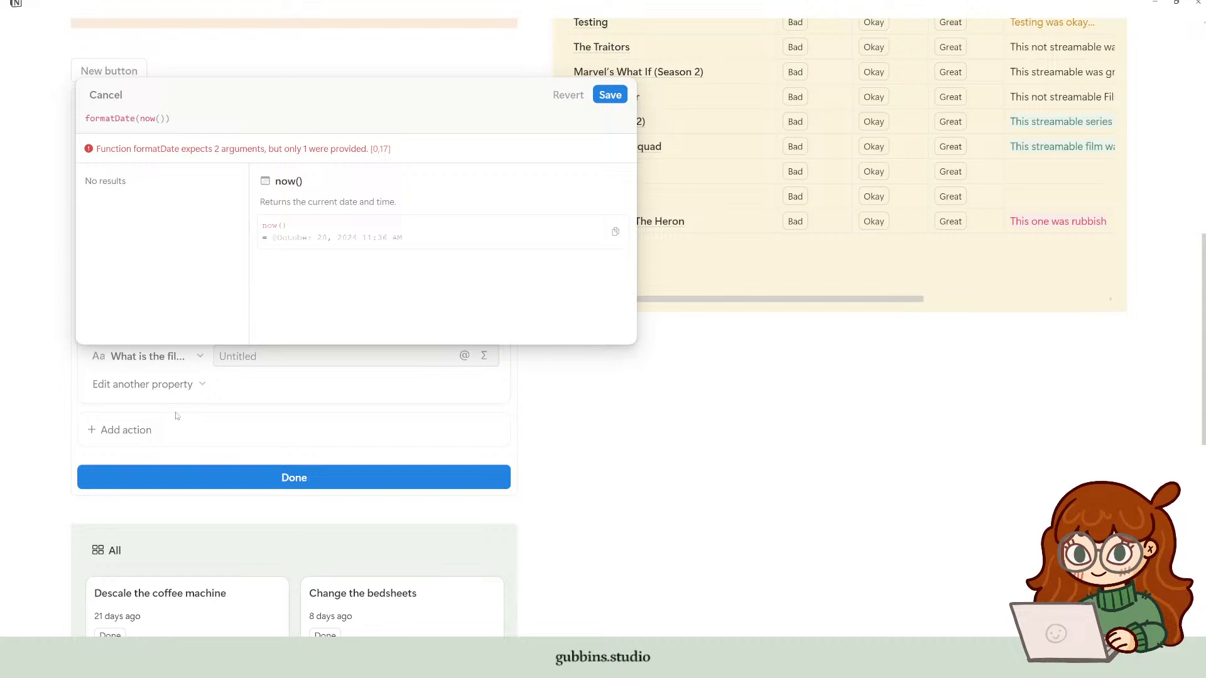
type(",")
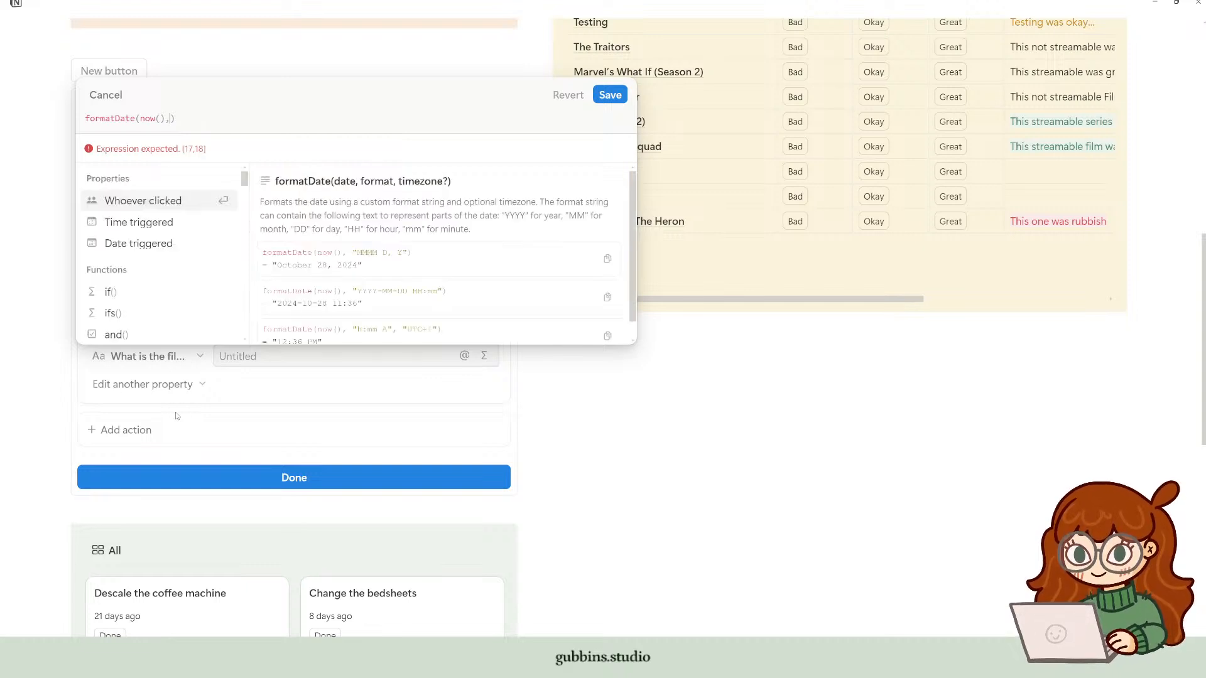
type(" \"")
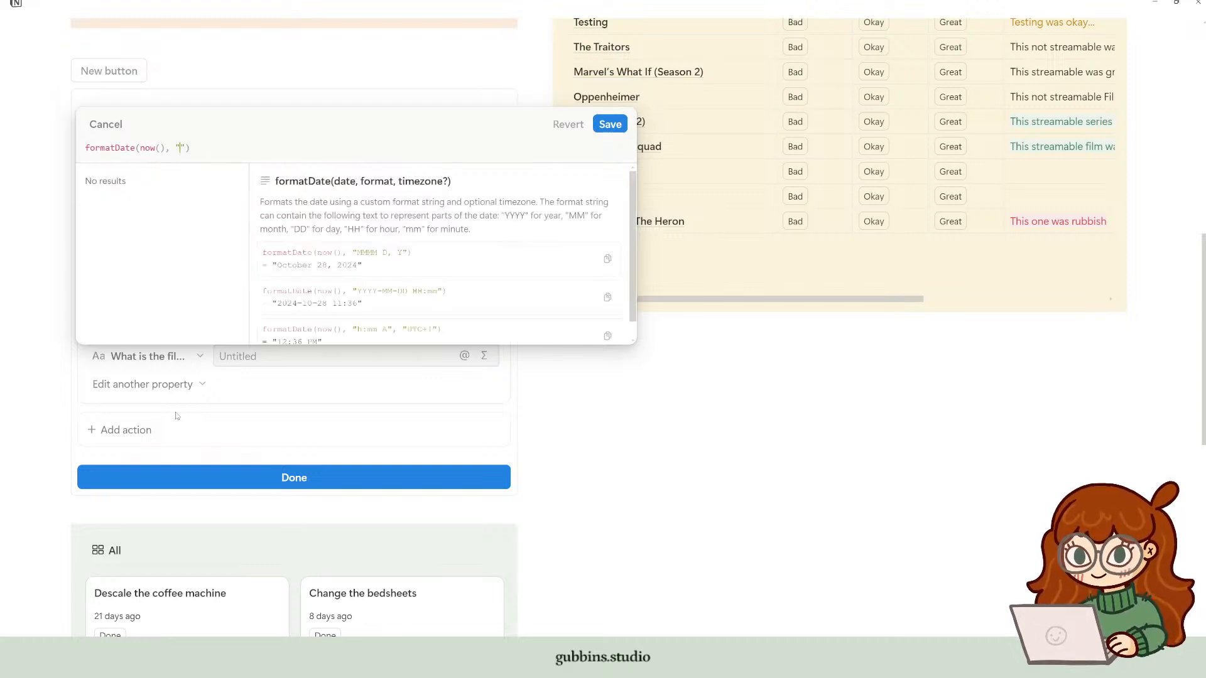
type("D MMMM")
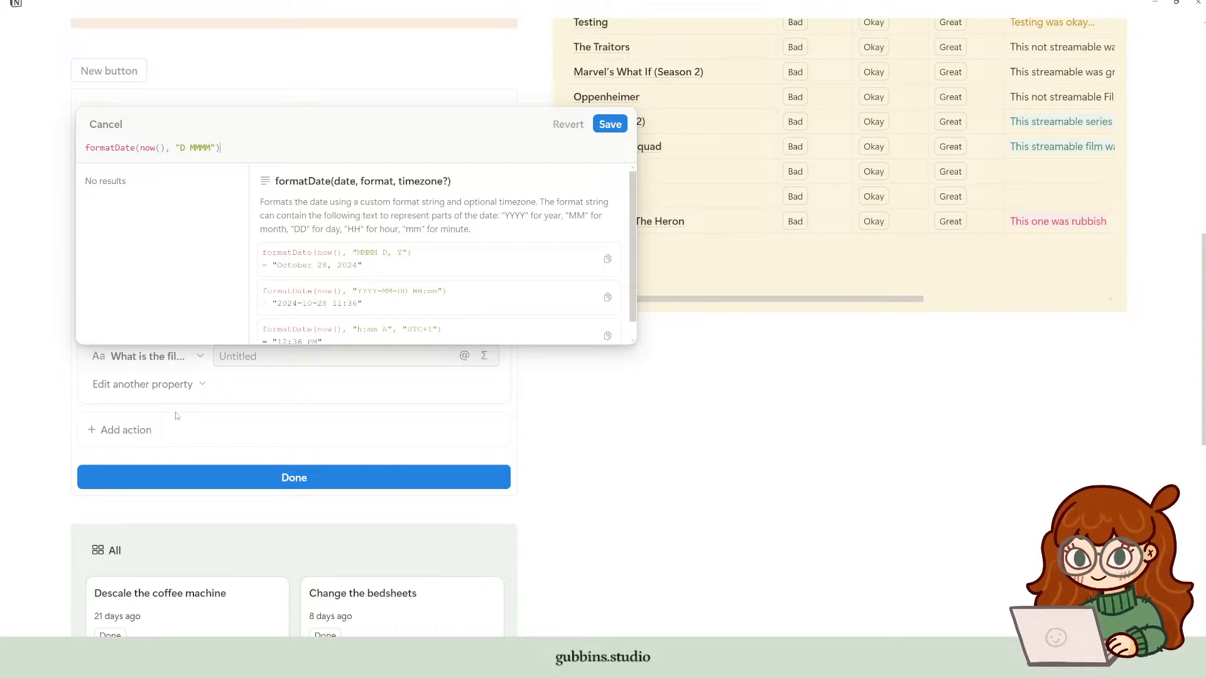
left_click(610, 124)
Step: Finish editing the new button and run it once to add a page to the Watchlist
scroll(394, 425, "up", 3)
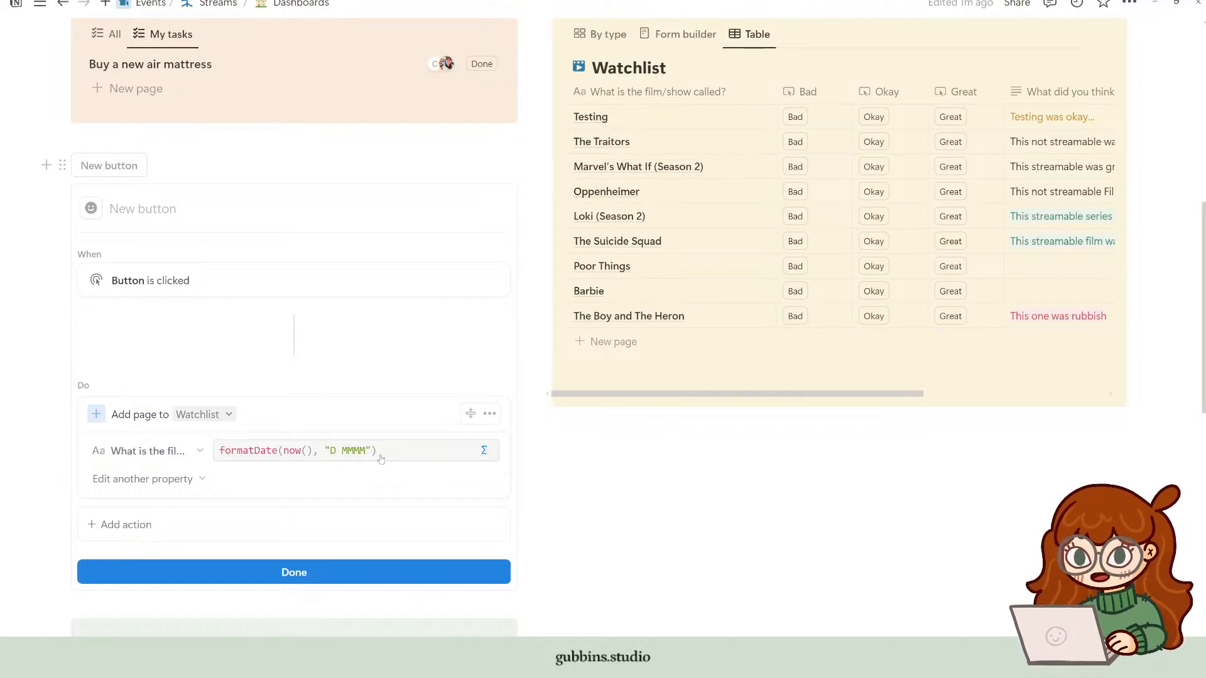
left_click(330, 579)
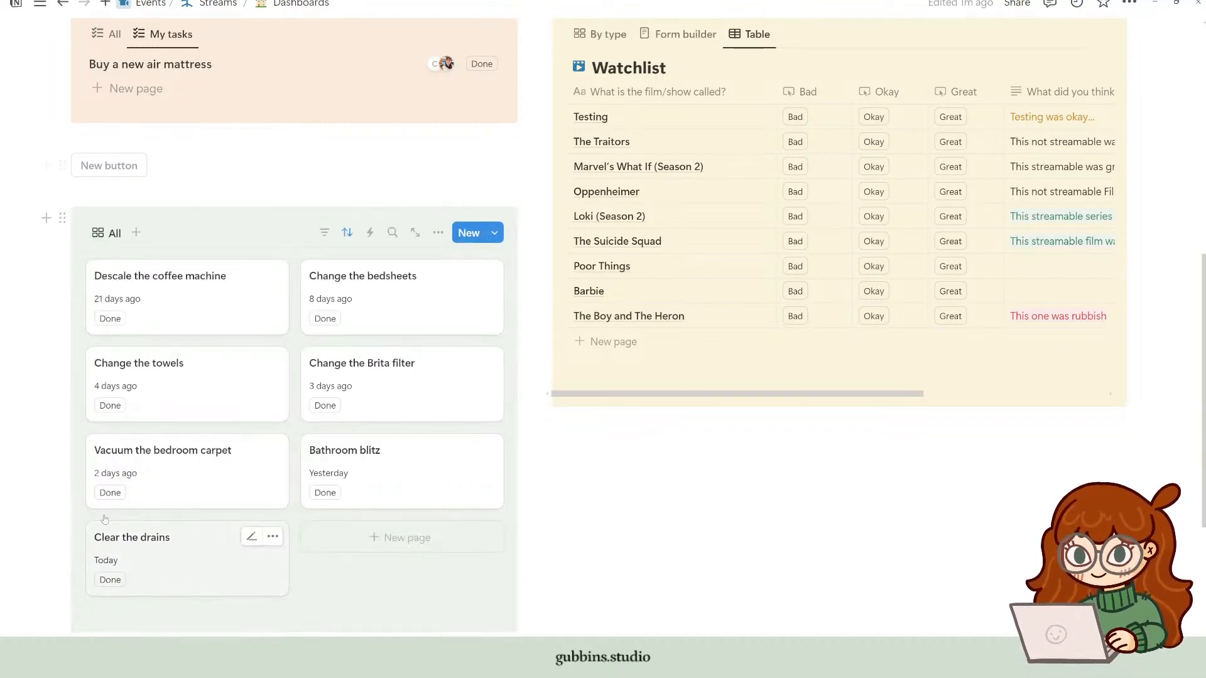
scroll(245, 446, "up", 2)
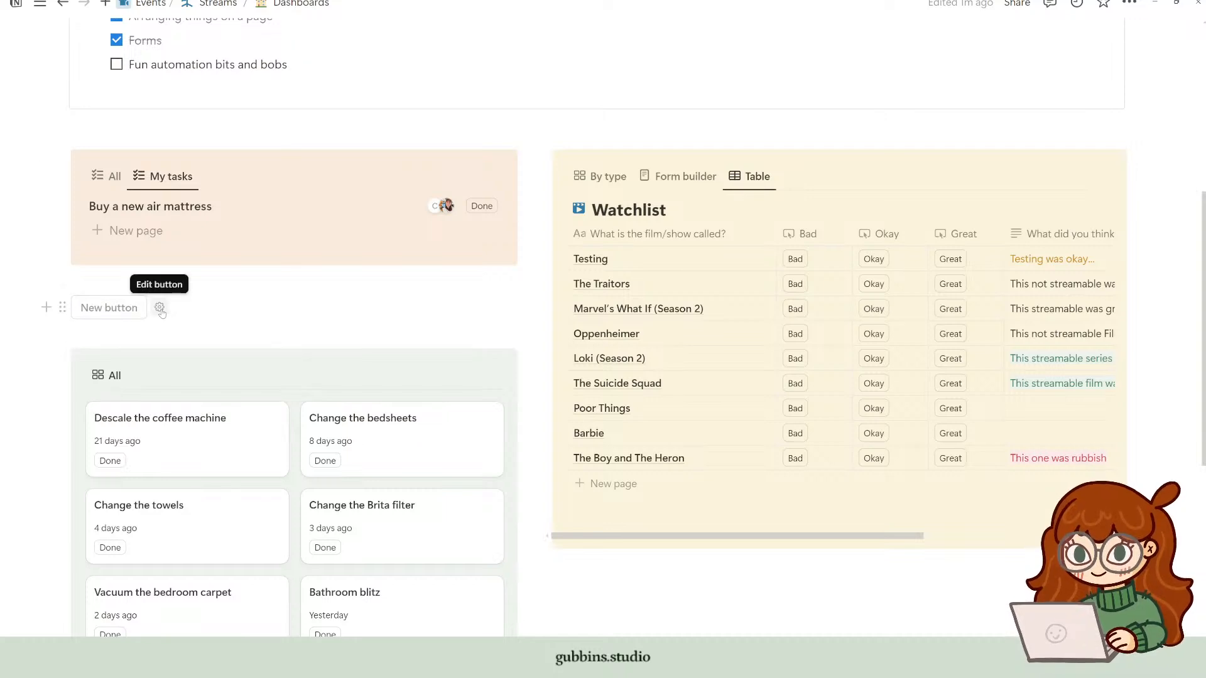
left_click(109, 307)
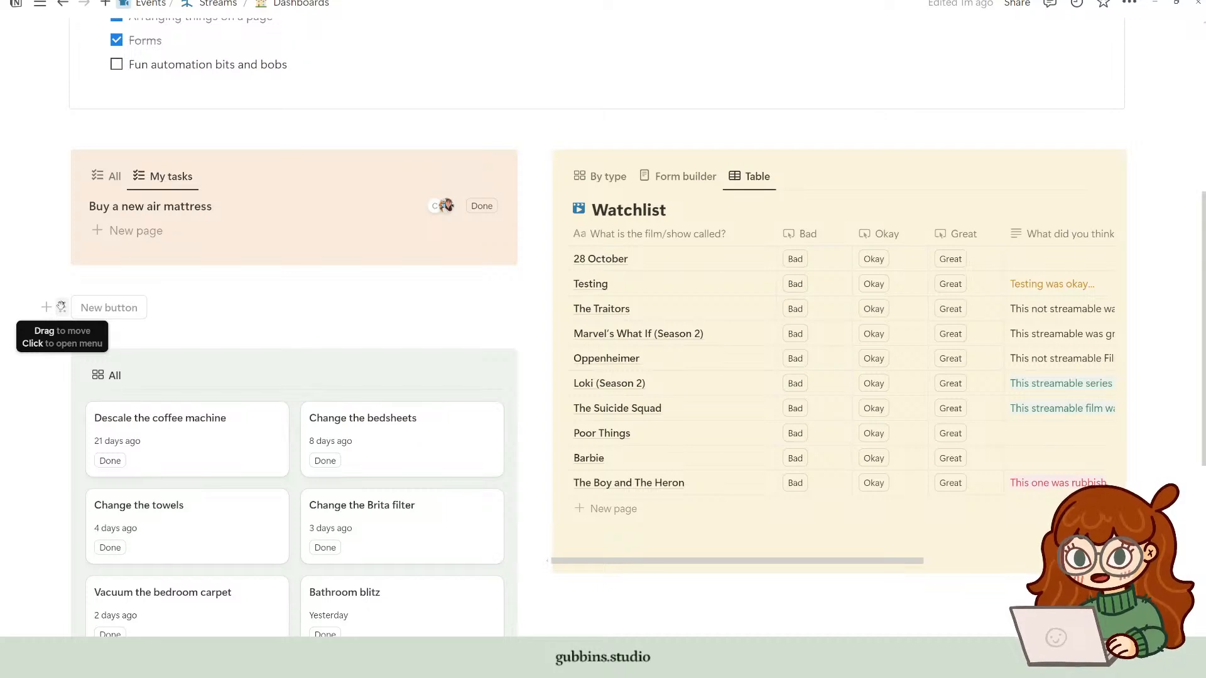
Step: Reopen the new button's settings, examine its Add page formula and the available action types, and close the settings without changes
scroll(62, 314, "up", 3)
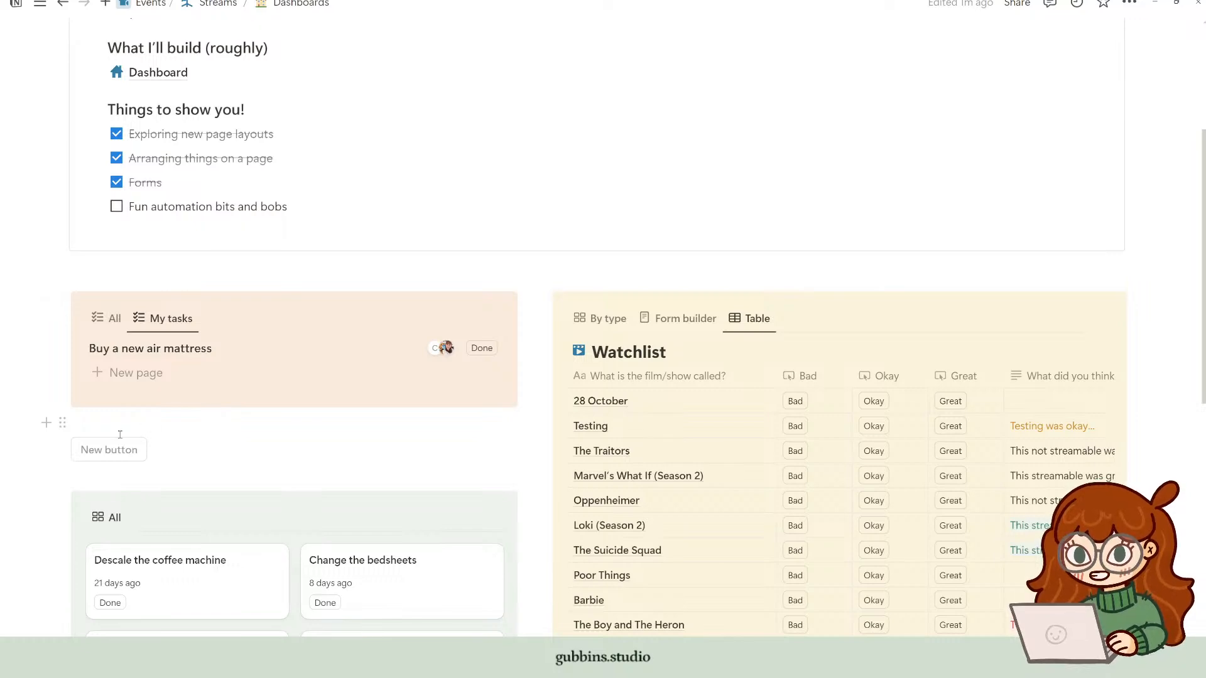
left_click(159, 450)
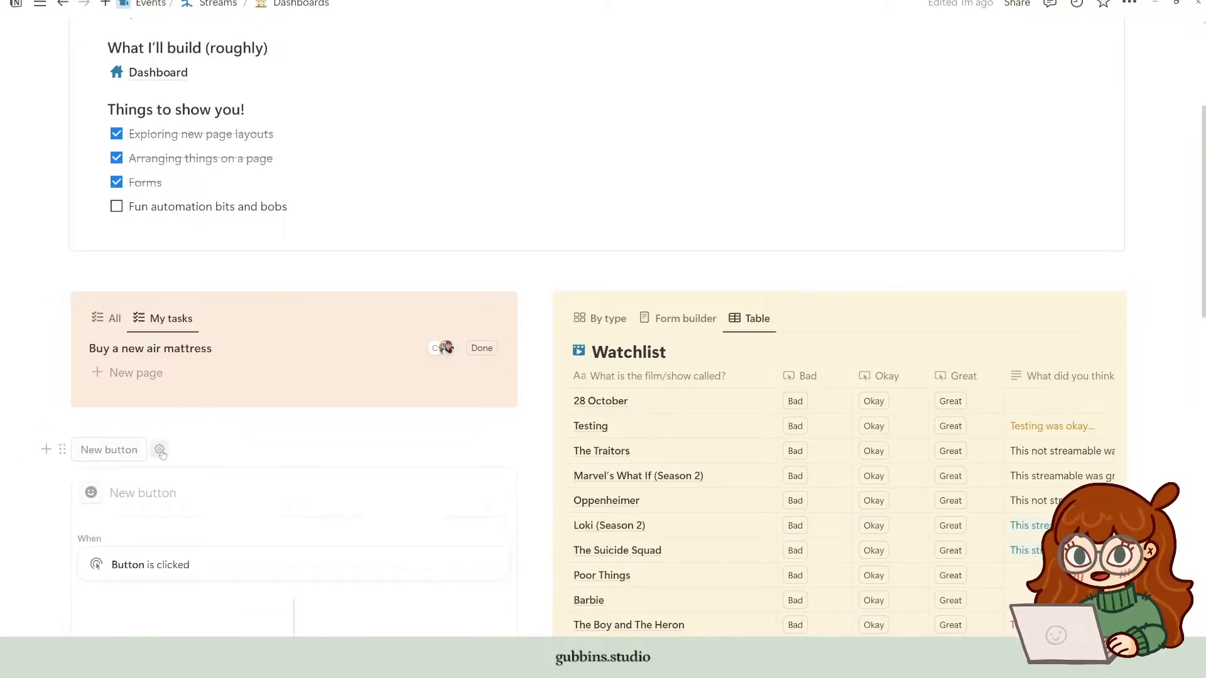
scroll(160, 455, "down", 3)
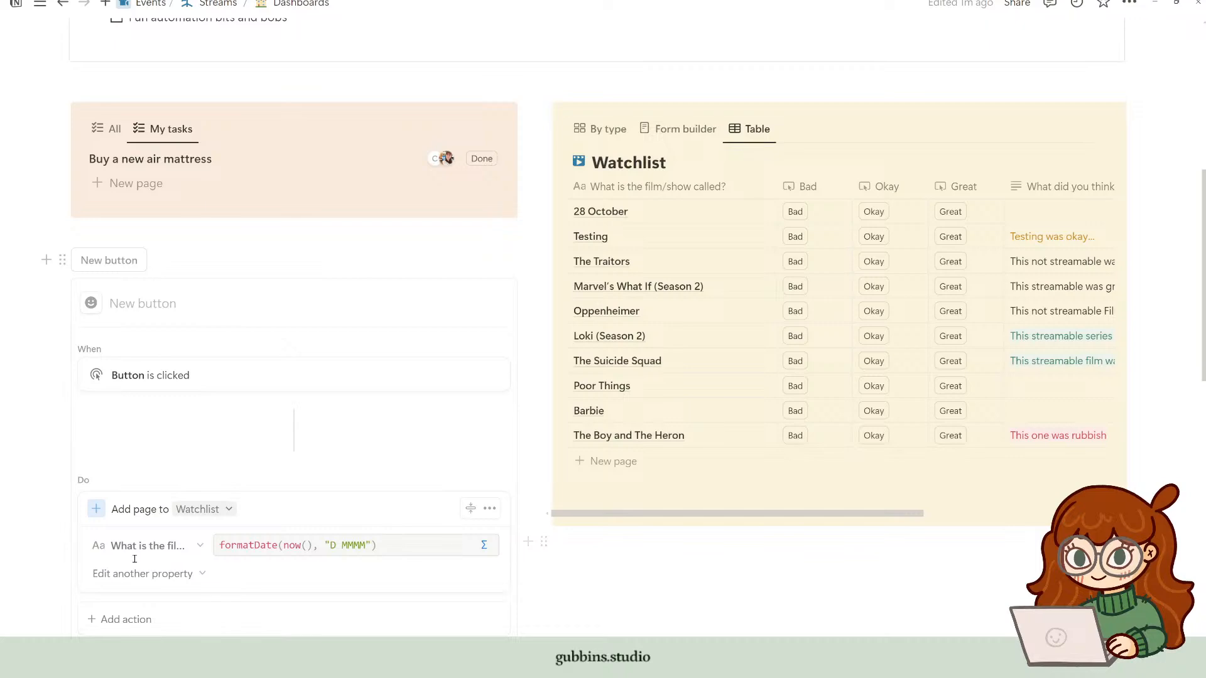
scroll(296, 440, "down", 3)
left_click(291, 414)
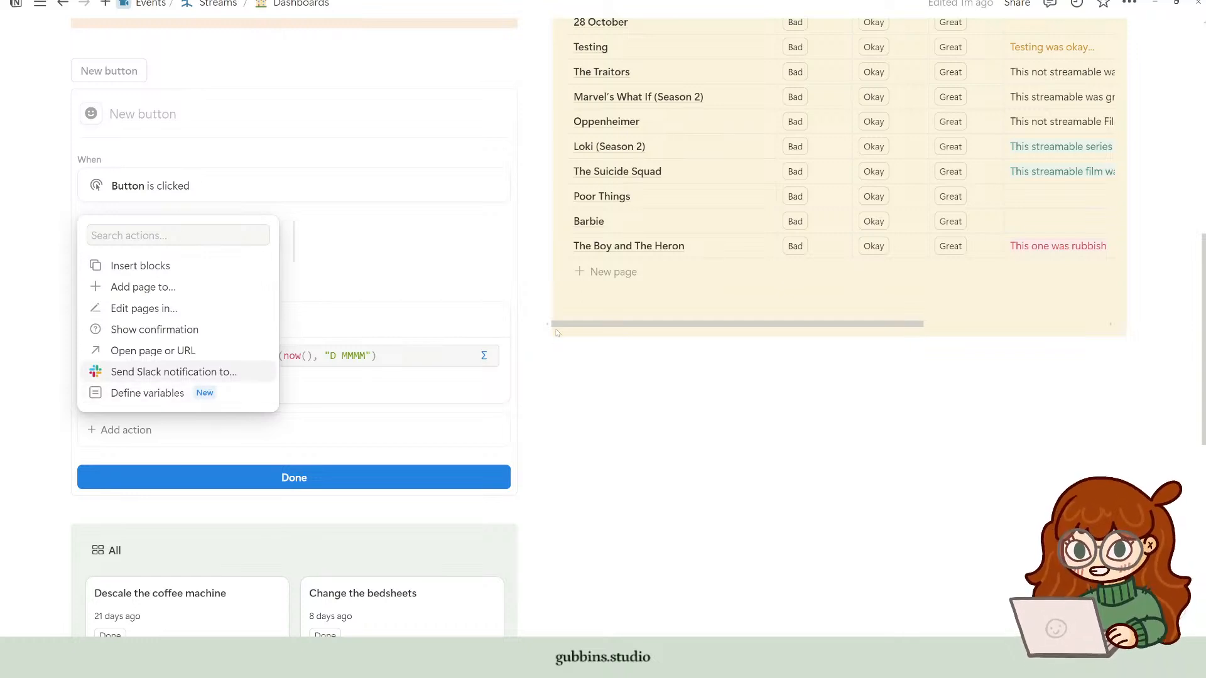
left_click(59, 377)
scroll(260, 332, "up", 2)
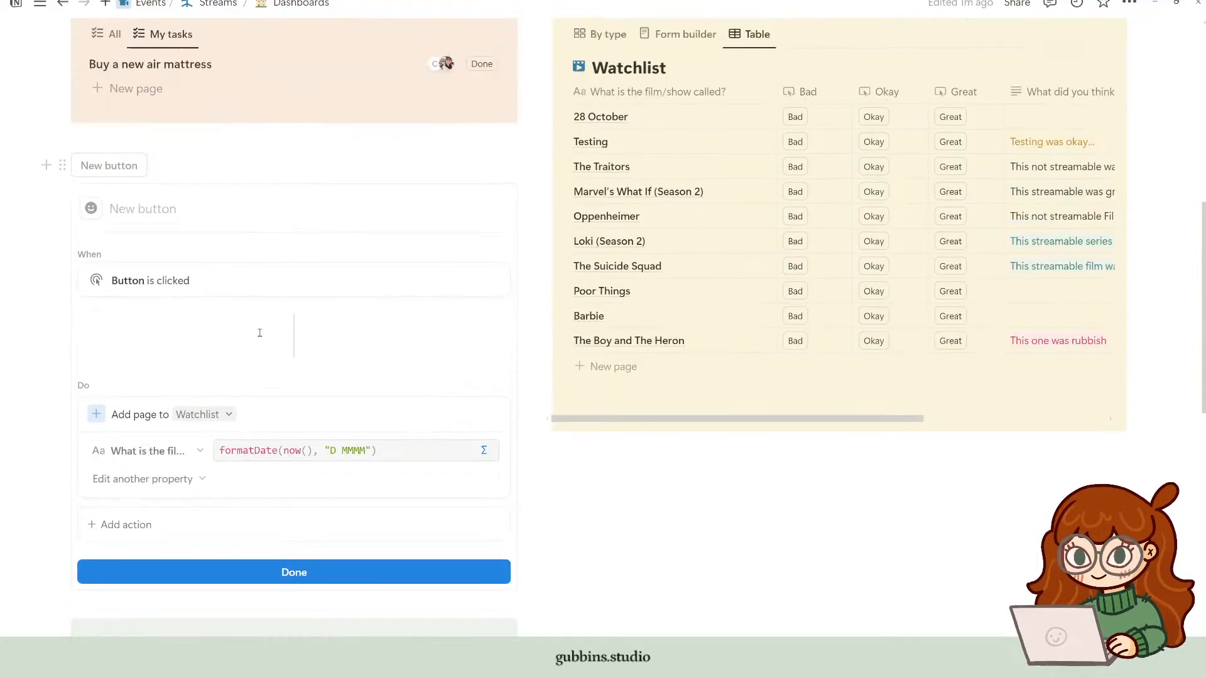
left_click(63, 165)
left_click(627, 525)
scroll(252, 284, "up", 3)
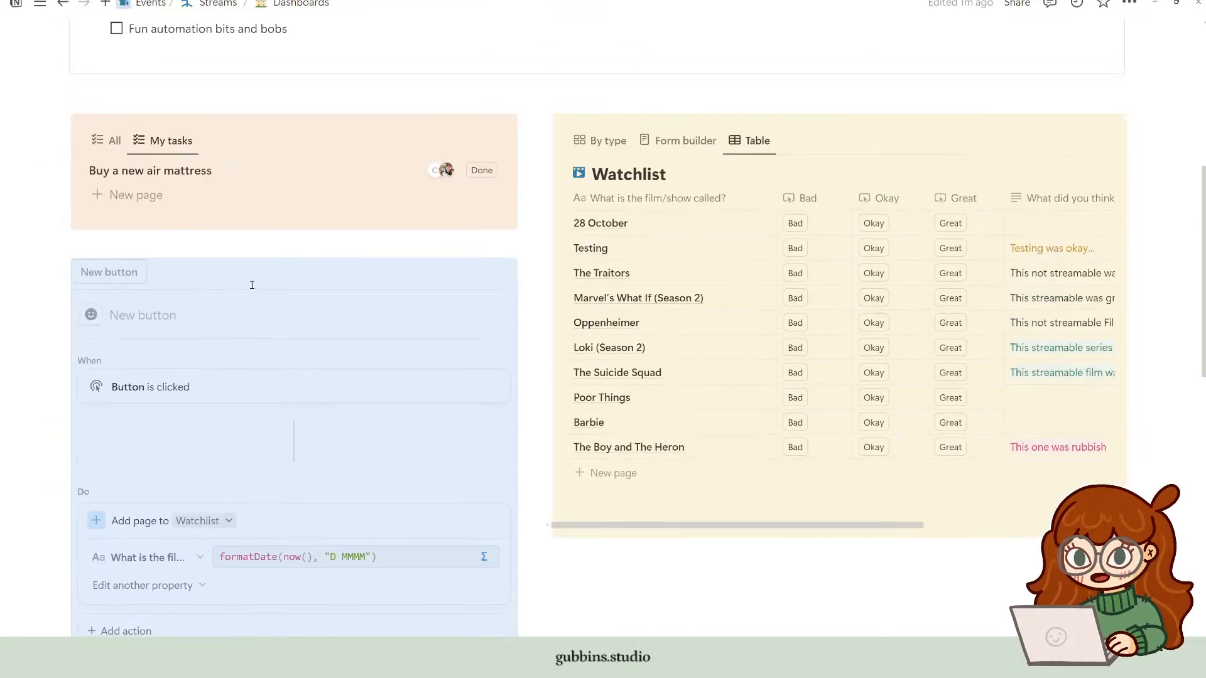
left_click(158, 310)
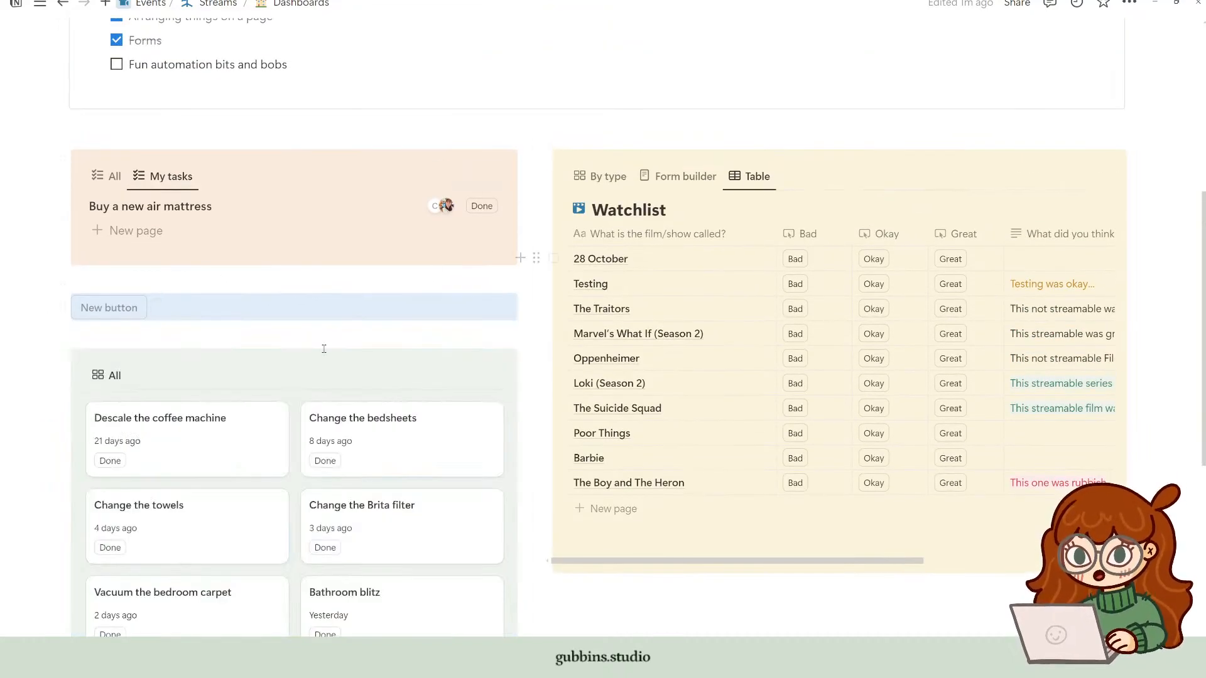
left_click(348, 334)
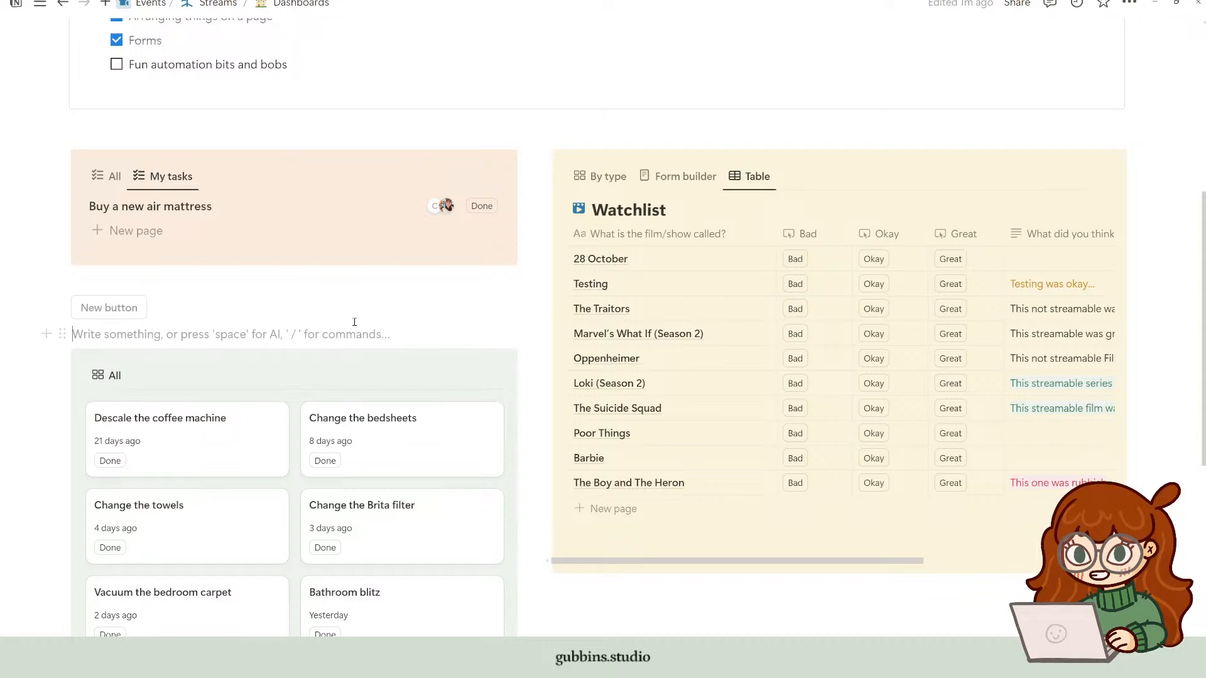
scroll(437, 260, "up", 2)
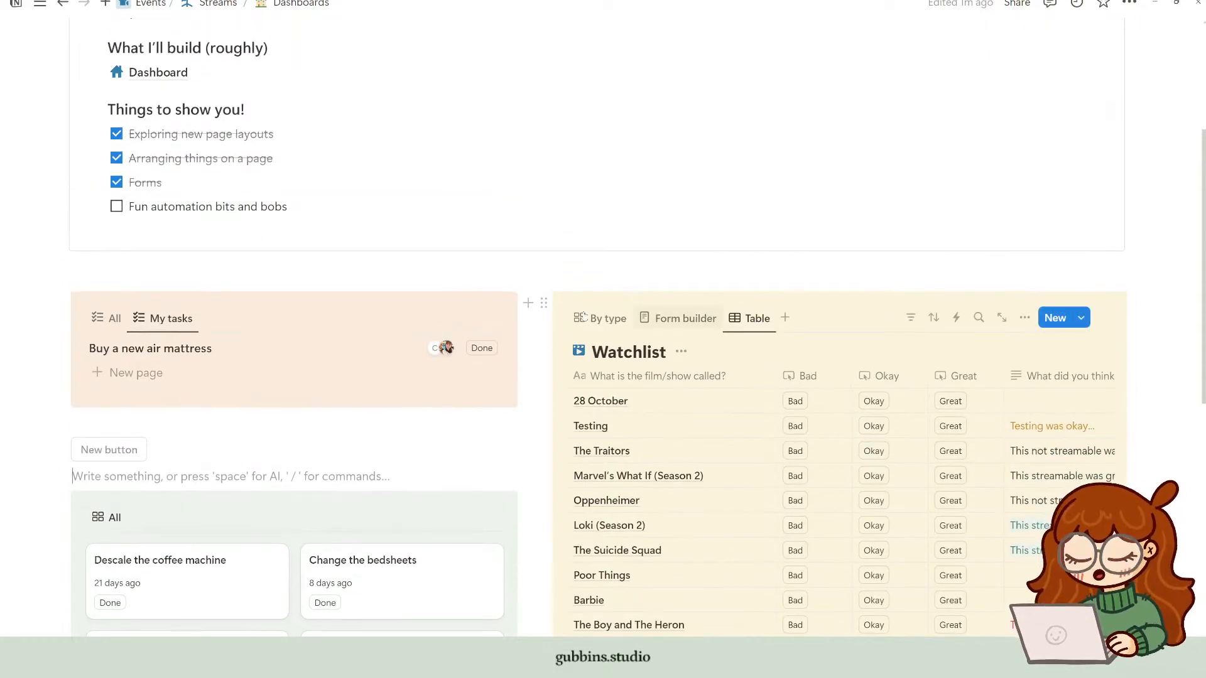
scroll(717, 214, "down", 3)
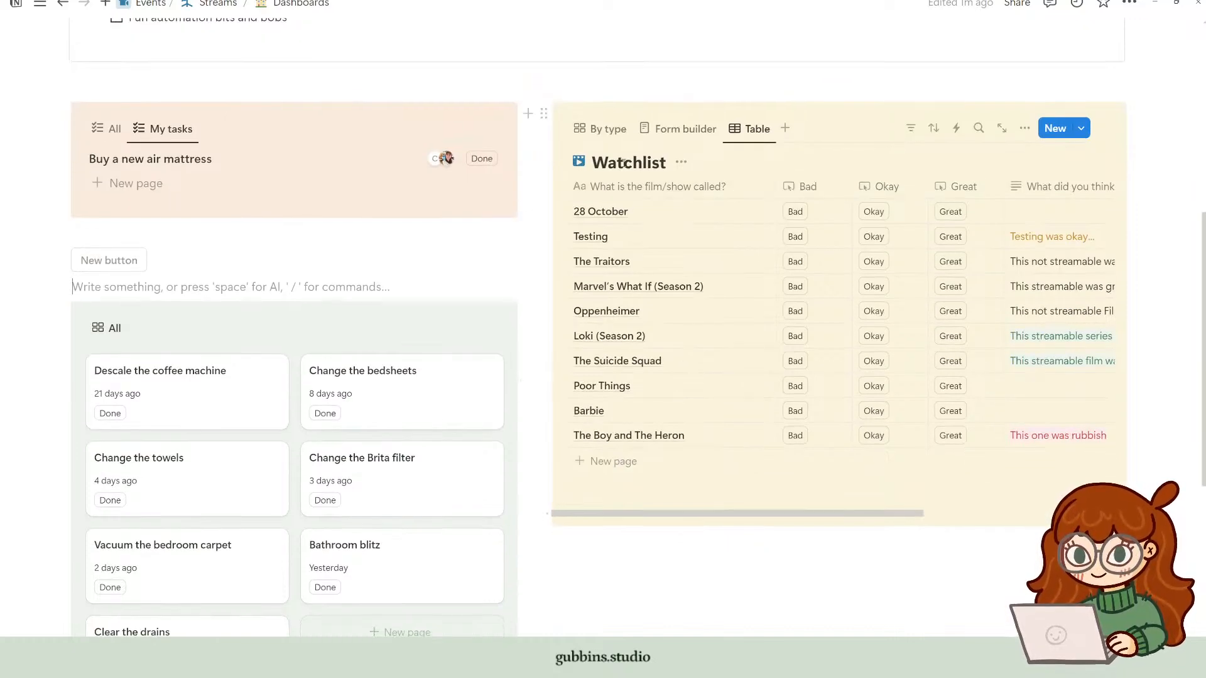
Step: Check the Watchlist table's remaining columns and open the Watchlist database as a full page
left_click(723, 189)
left_click(761, 189)
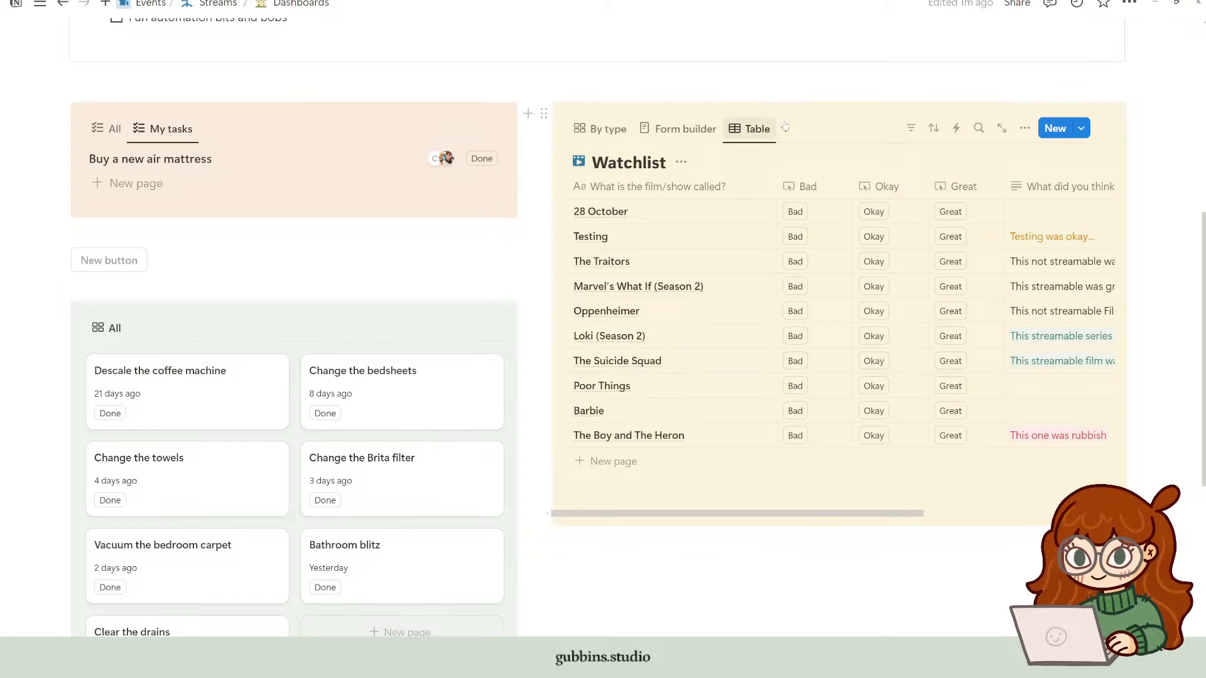
left_click_drag(864, 515, 958, 514)
left_click(1003, 129)
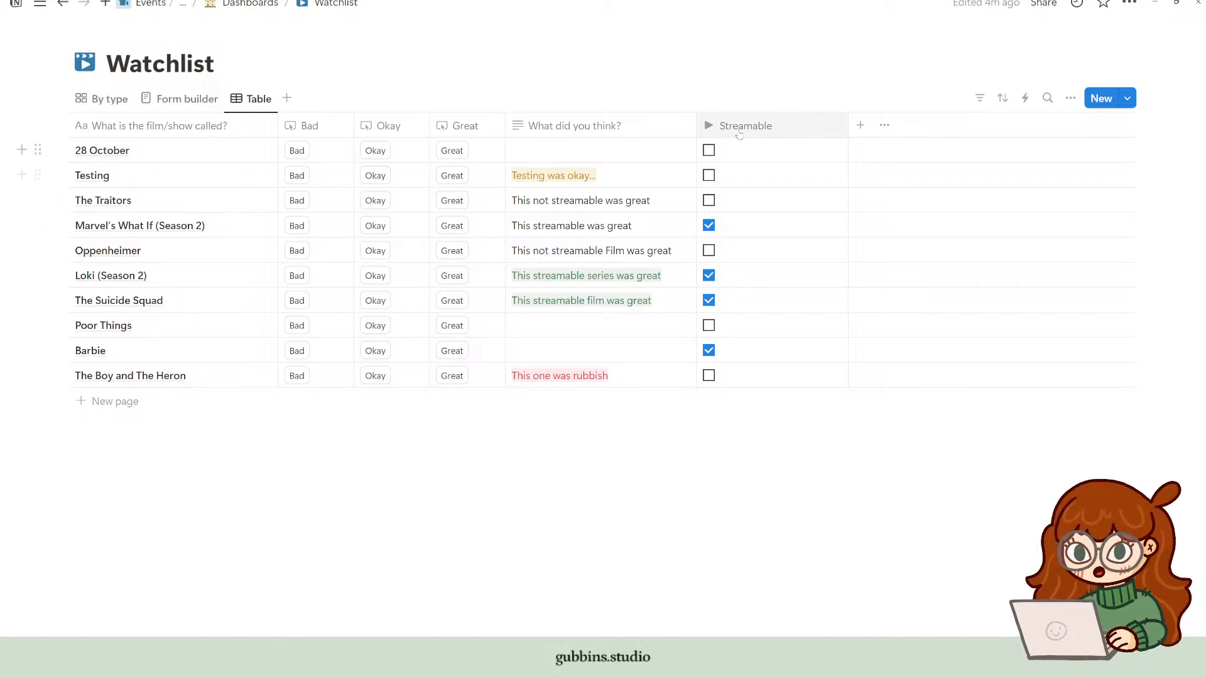
Step: Add a Number property named "How many times have we watched this?" and move it directly after the film/show title column
left_click(860, 125)
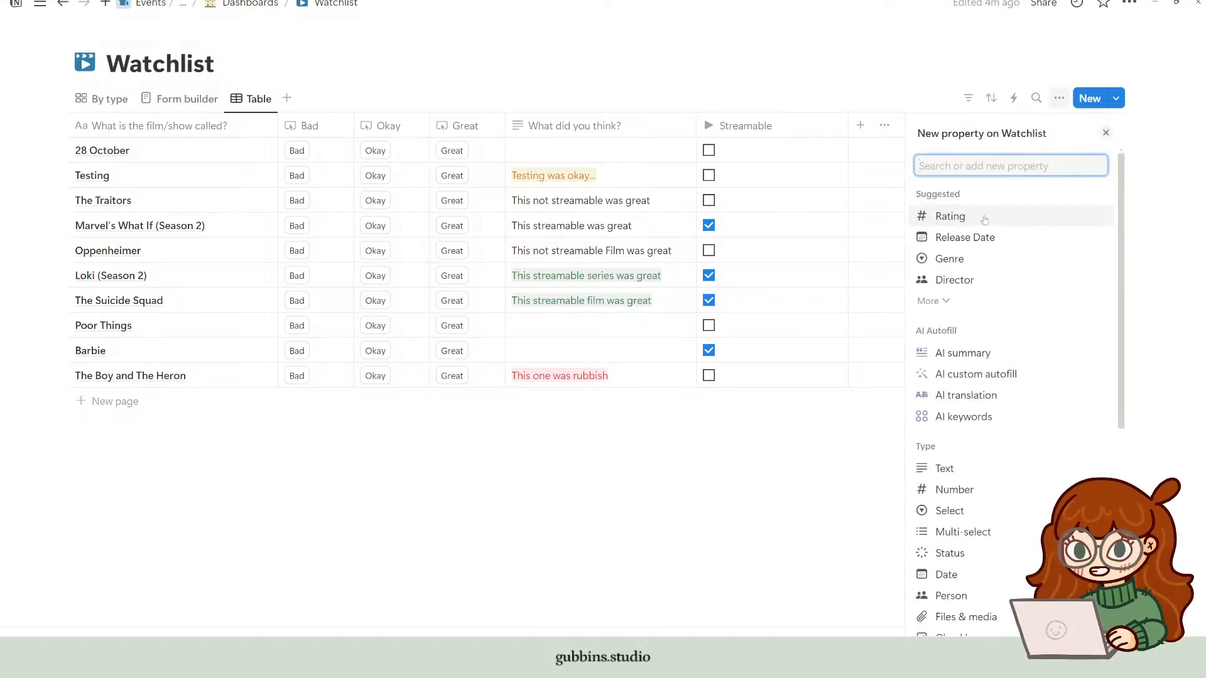
left_click(970, 495)
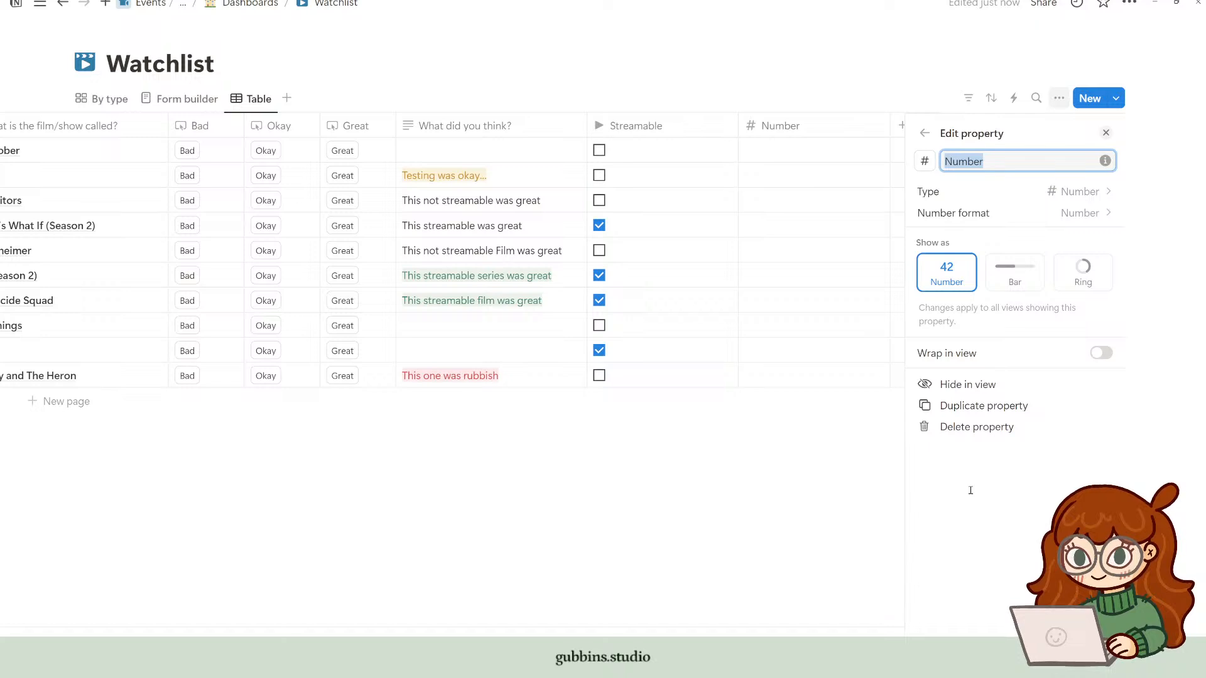
type("How many ti")
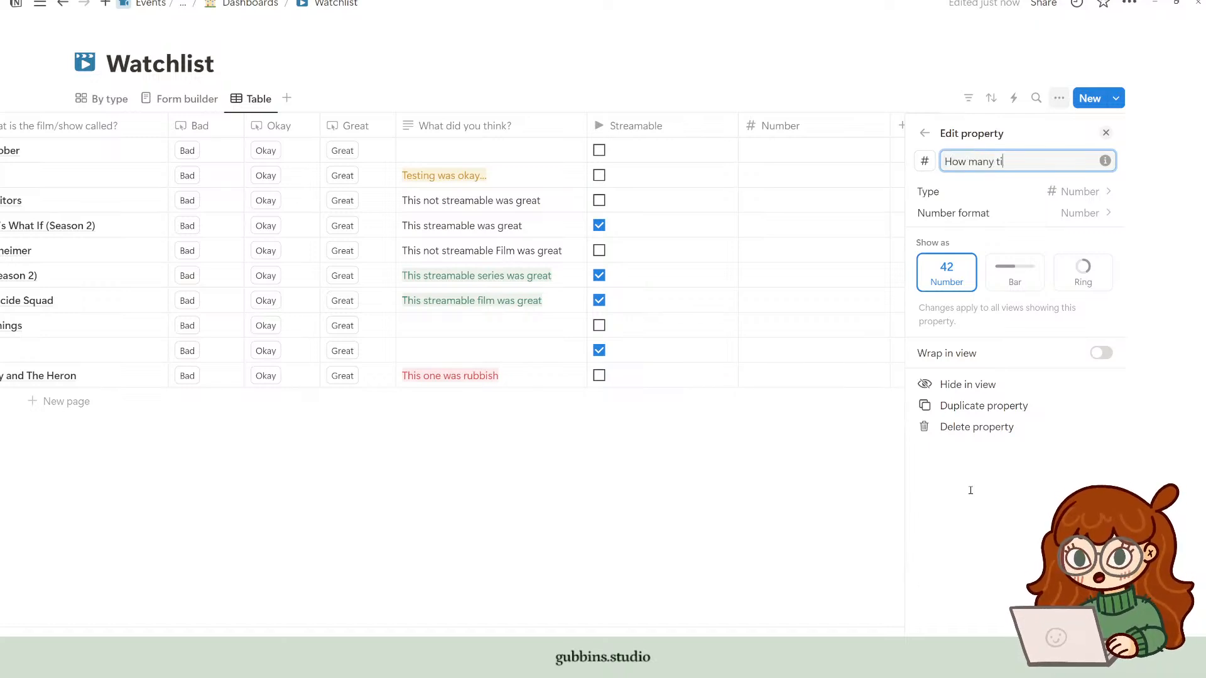
type("mes have we wathe")
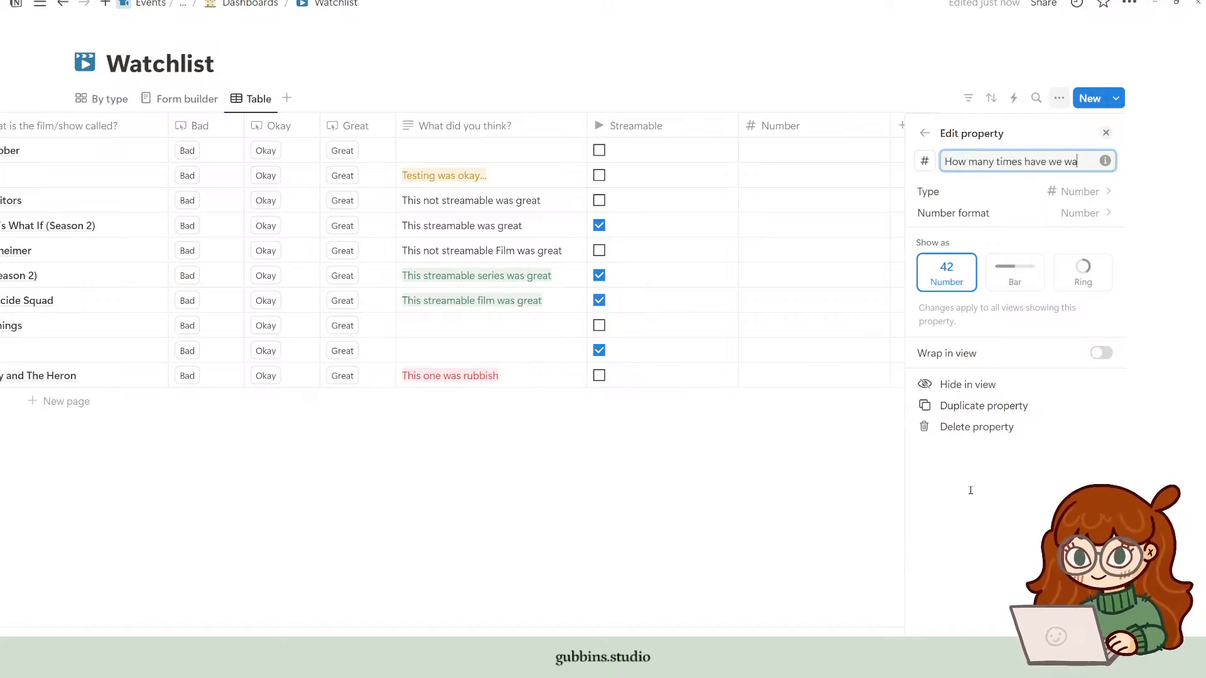
key("BackSpace")
key("BackSpace")
type("ched this")
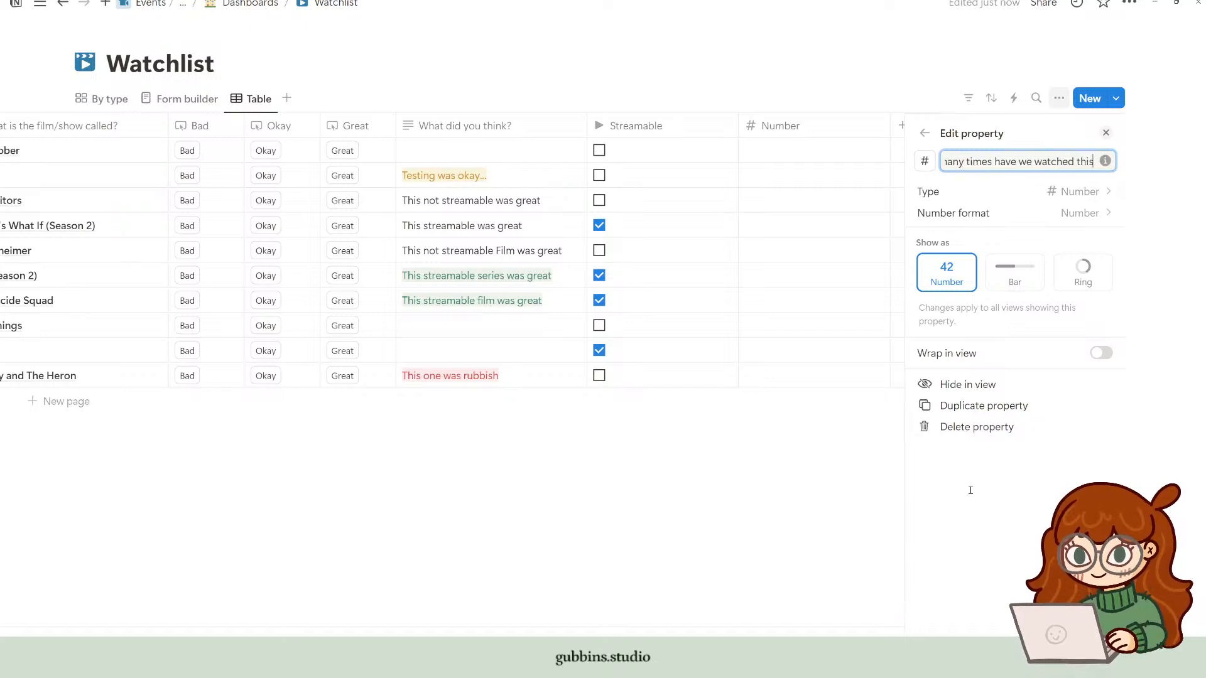
type("?")
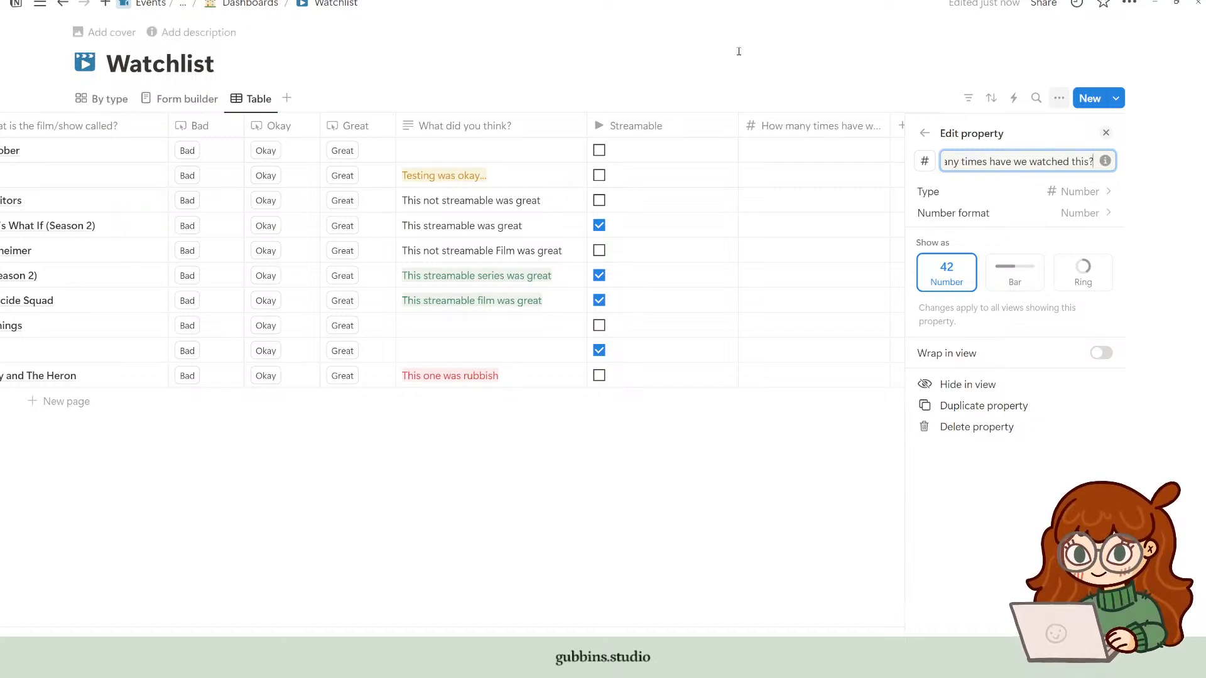
left_click_drag(806, 123, 390, 126)
left_click(1106, 133)
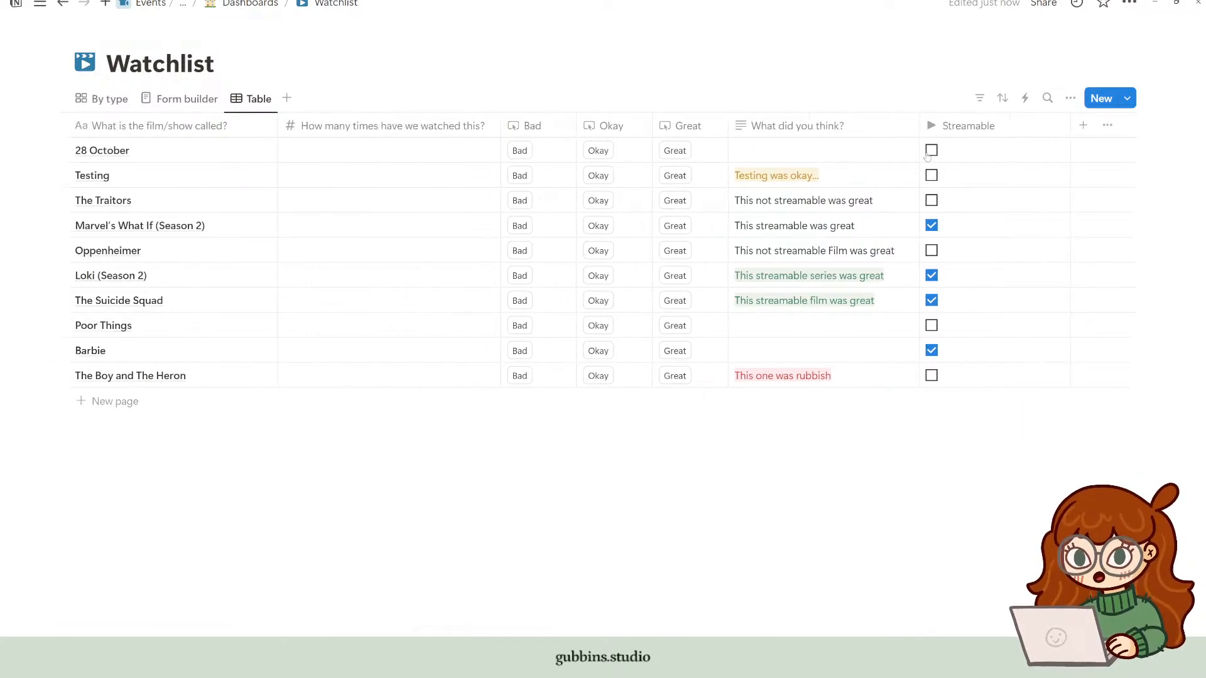
Step: Add a new Button property to the Watchlist database
left_click(1083, 125)
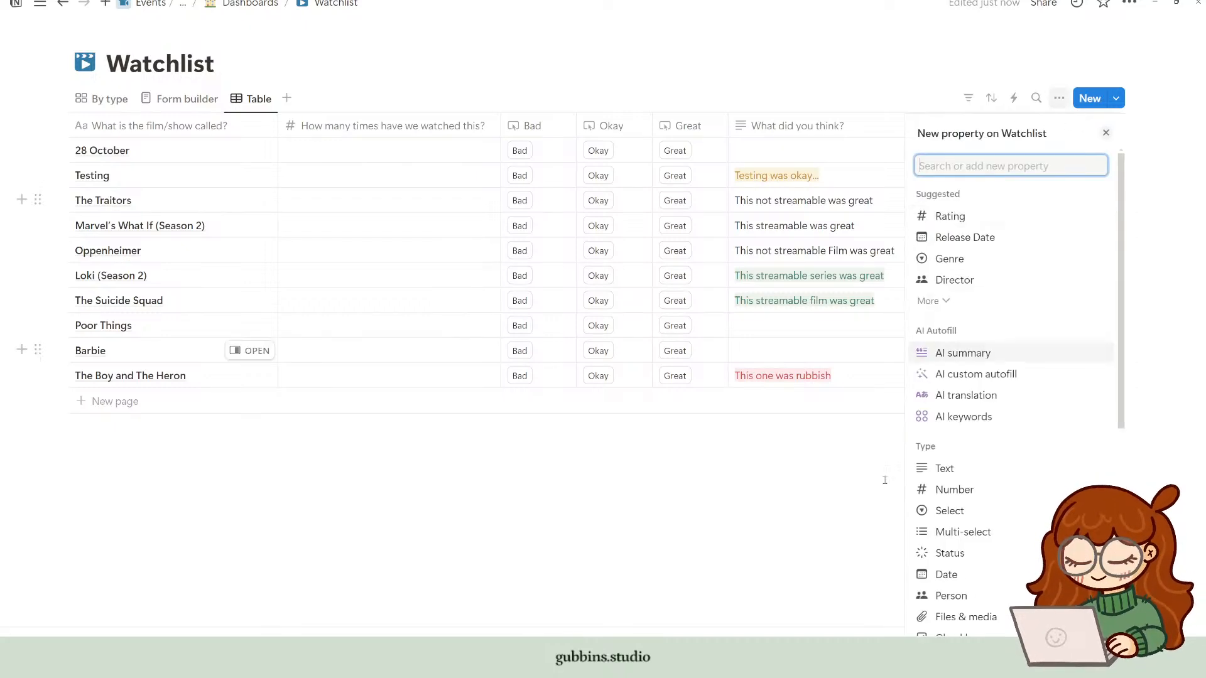
scroll(980, 552, "down", 2)
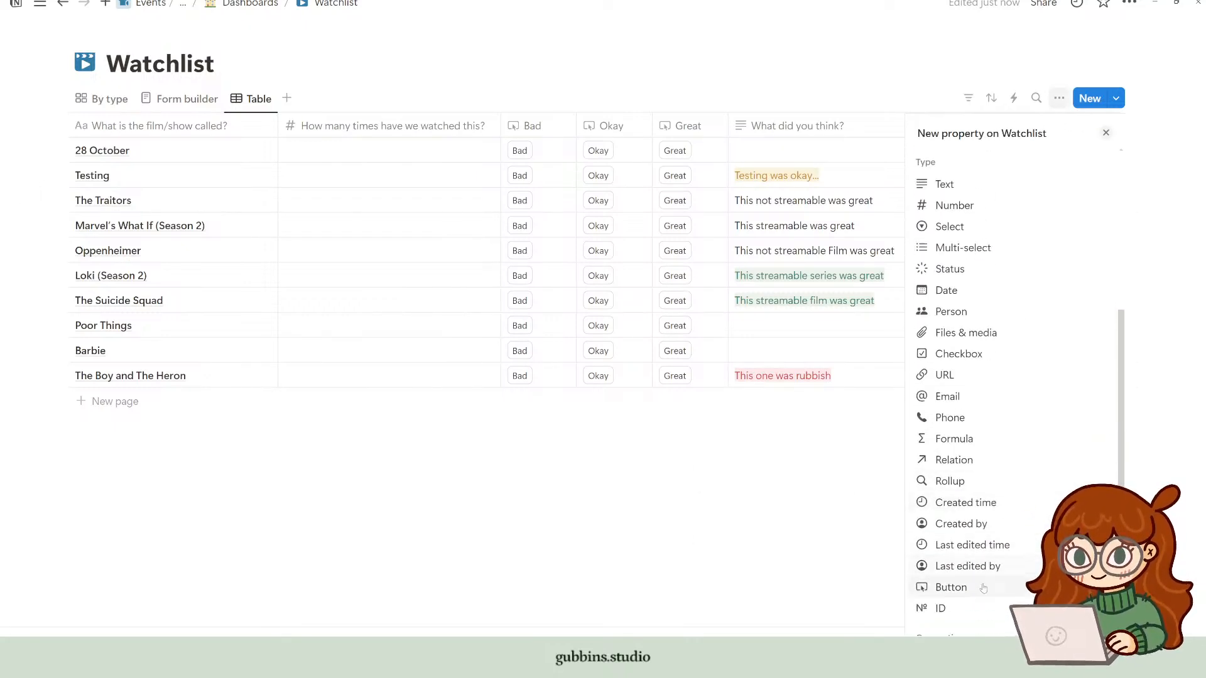
left_click(949, 588)
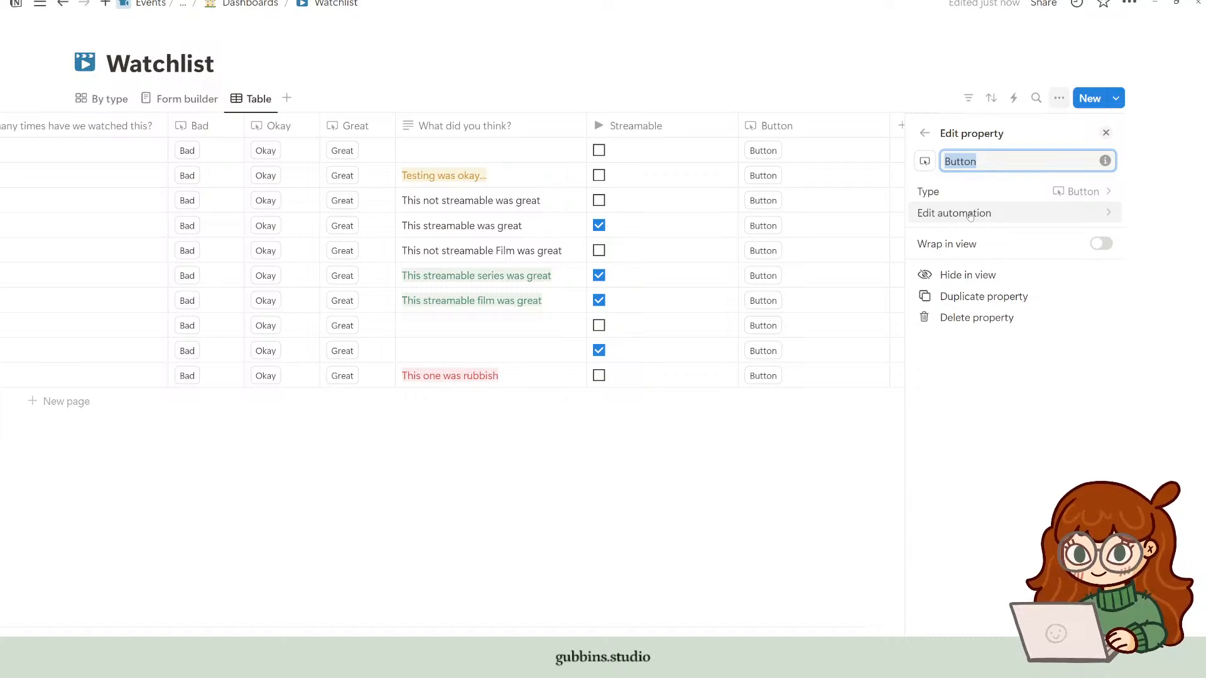
Step: Rename the new button property "I watched this again" and move its column directly after "How many times have we watched this?"
type("I watched t")
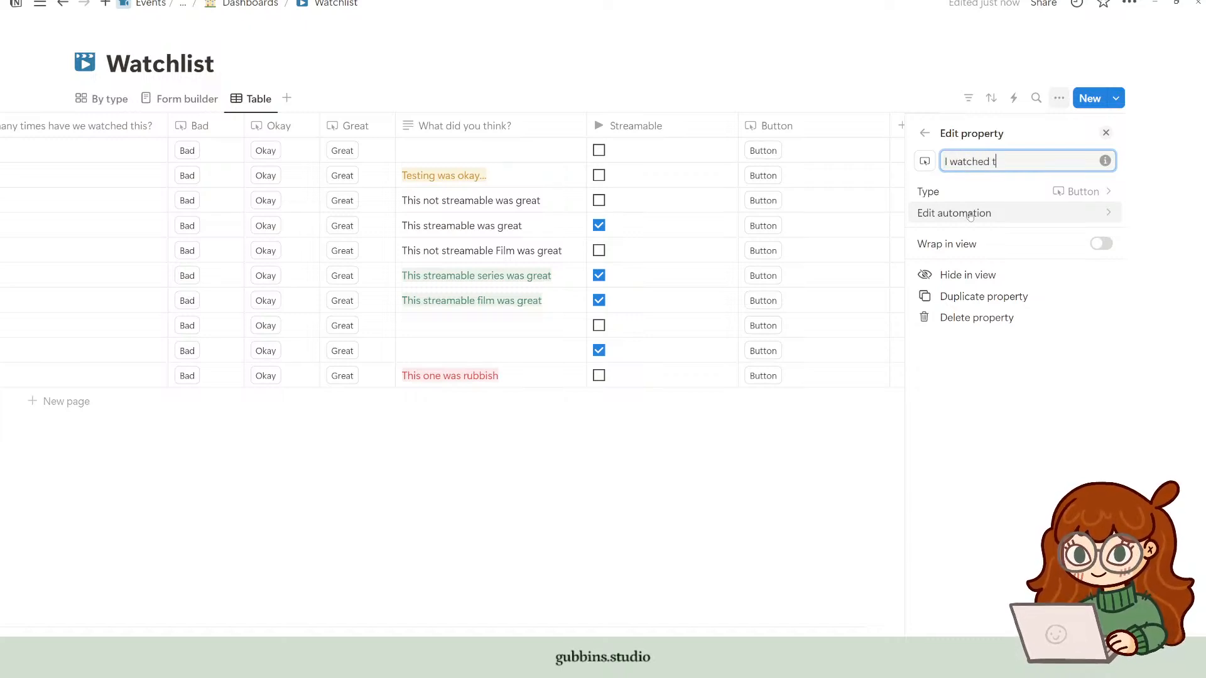
type("his again")
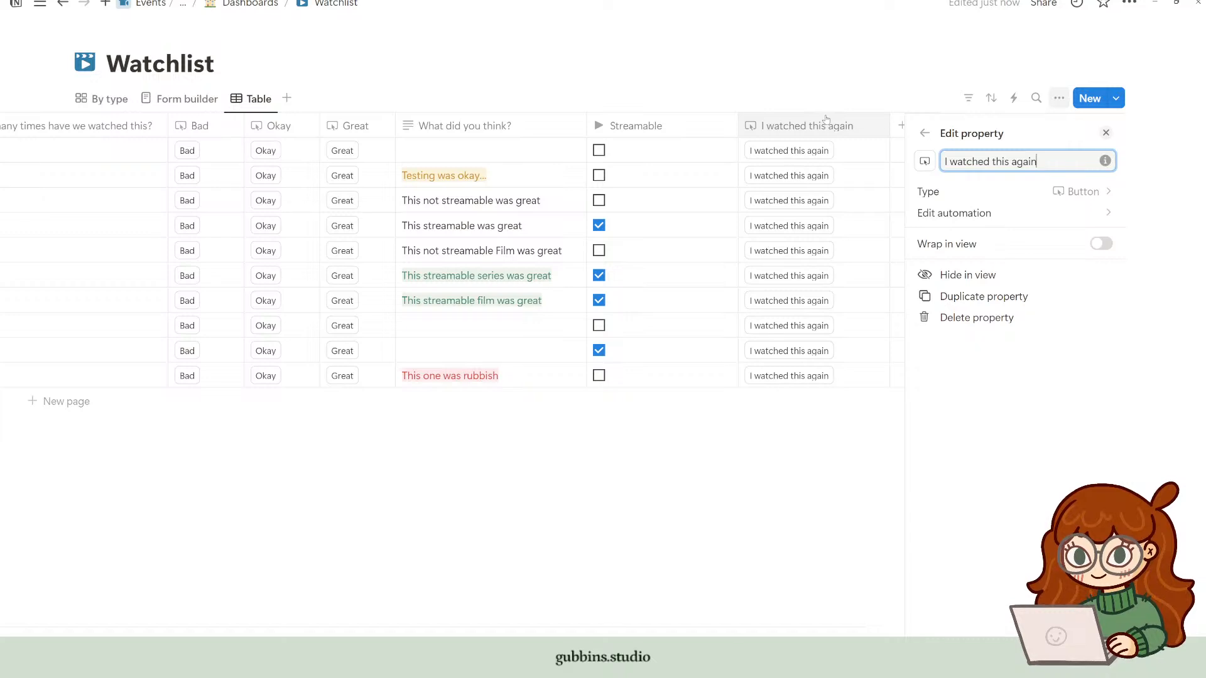
left_click_drag(826, 119, 245, 126)
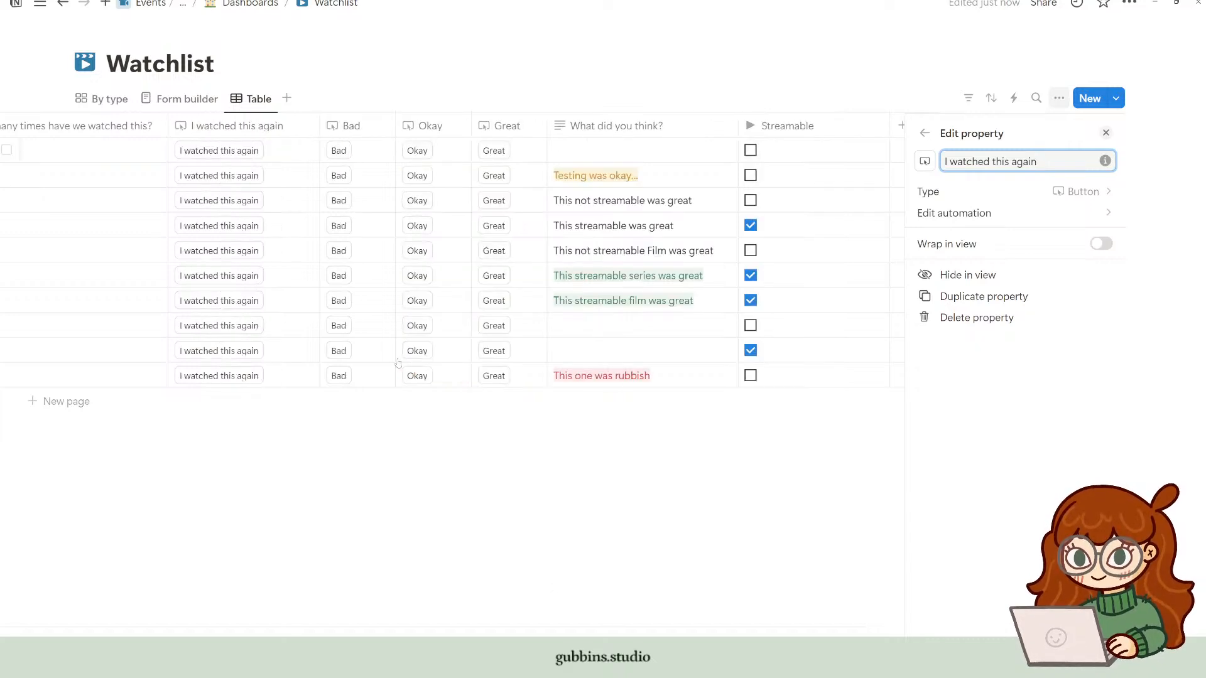
scroll(280, 329, "left", 4)
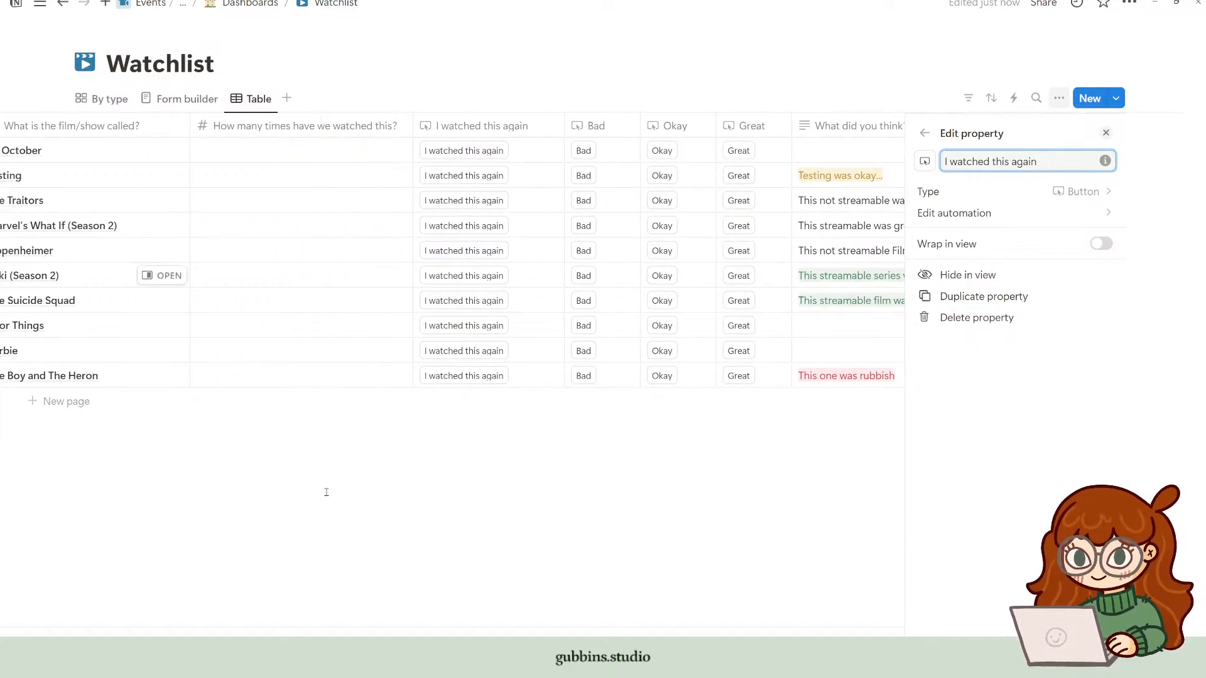
scroll(384, 440, "left", 2)
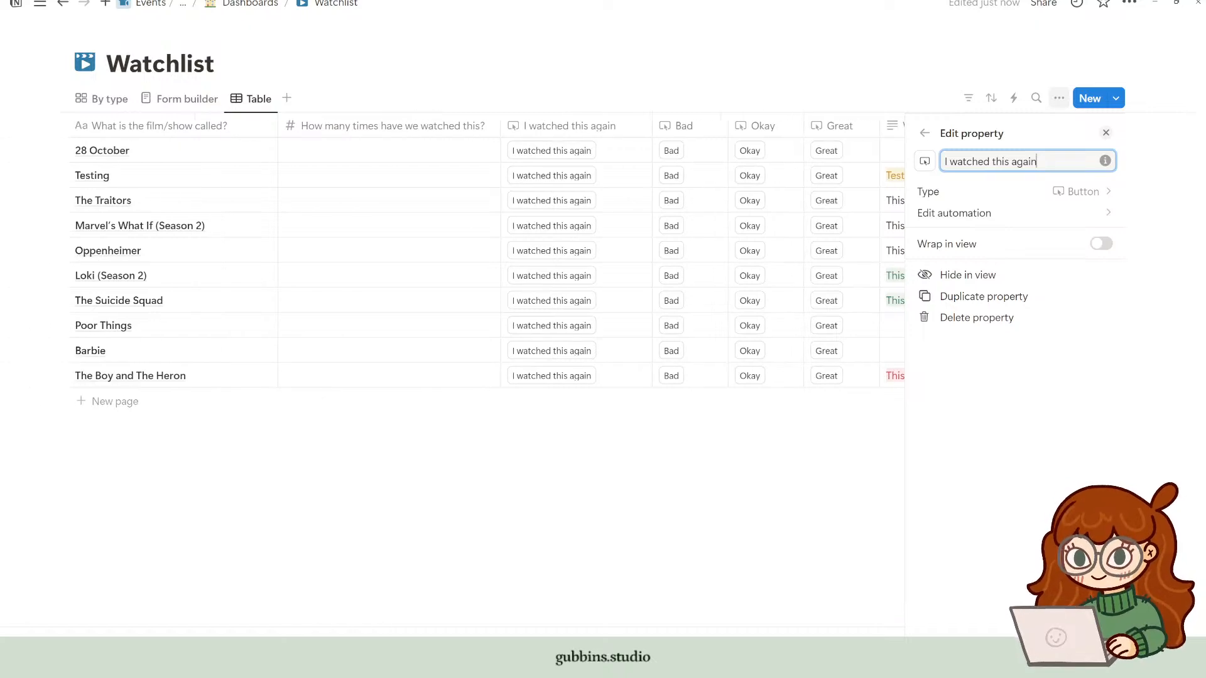
Step: Add an Edit property action to the "I watched this again" automation, targeting "How many times have we watched this?"
left_click(608, 128)
left_click(1041, 214)
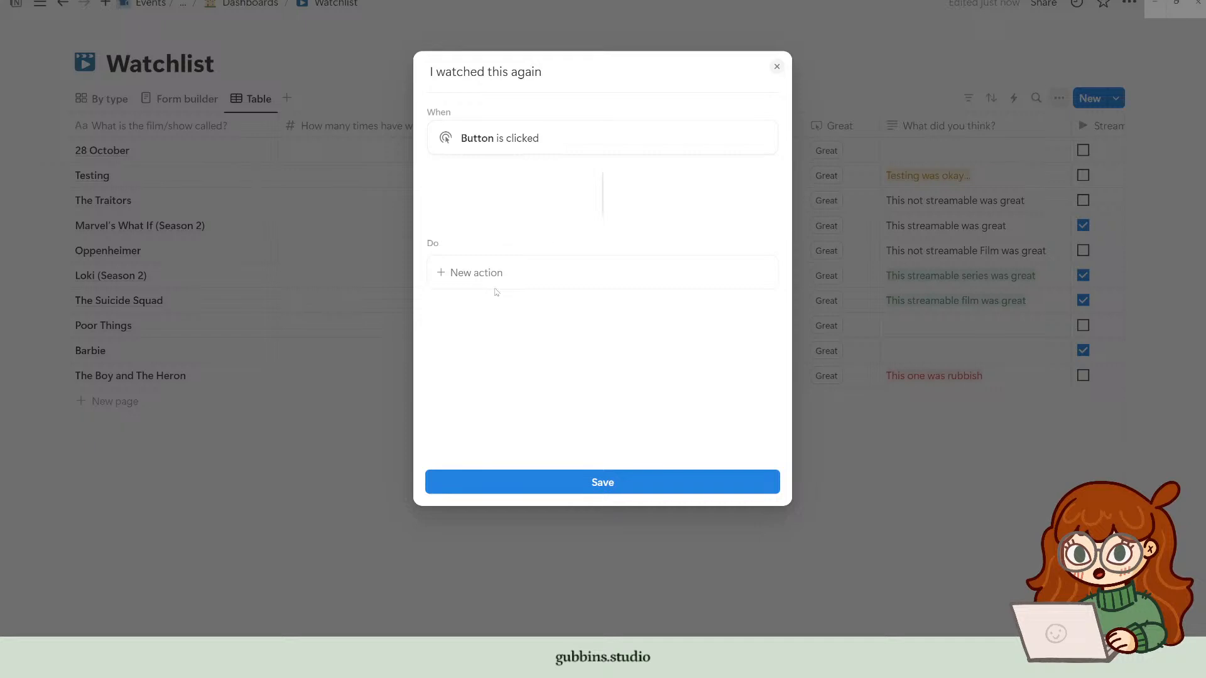
left_click(496, 284)
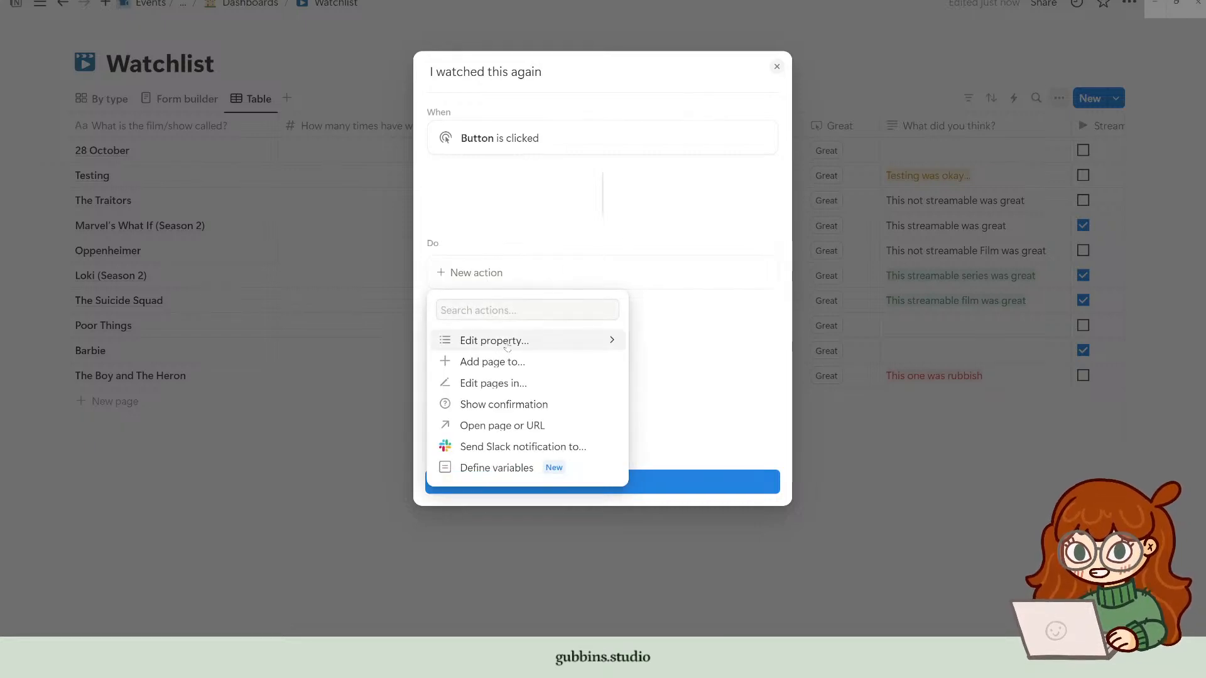
left_click(514, 344)
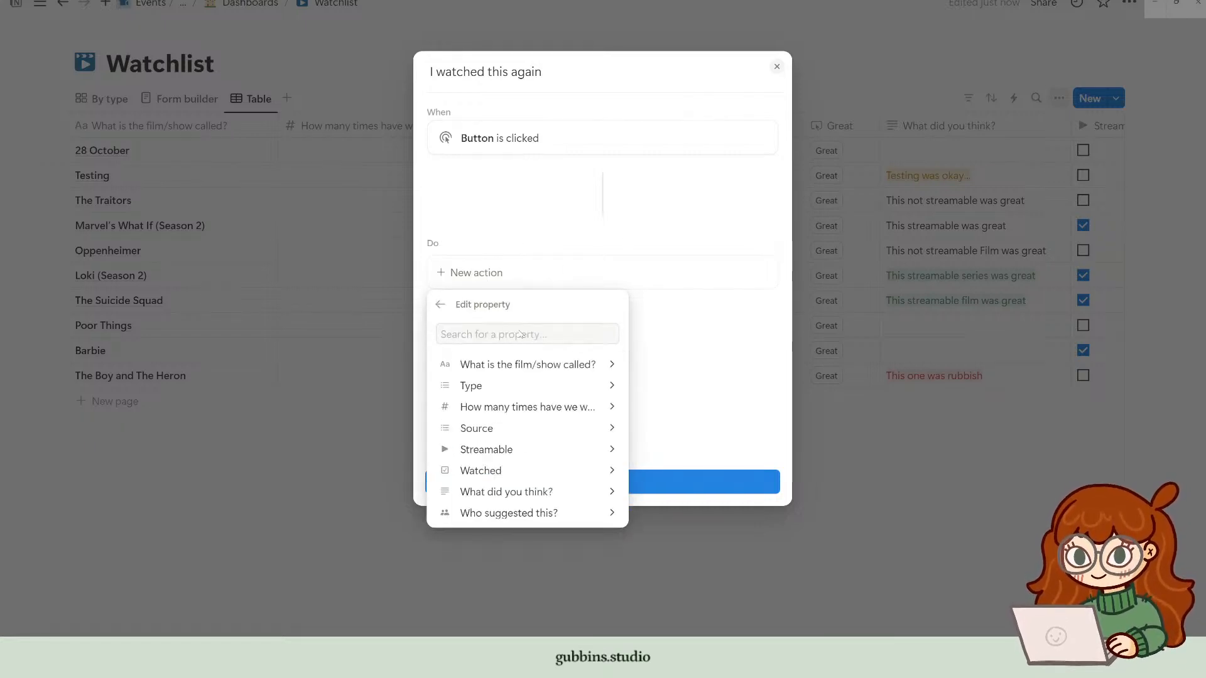
left_click(538, 407)
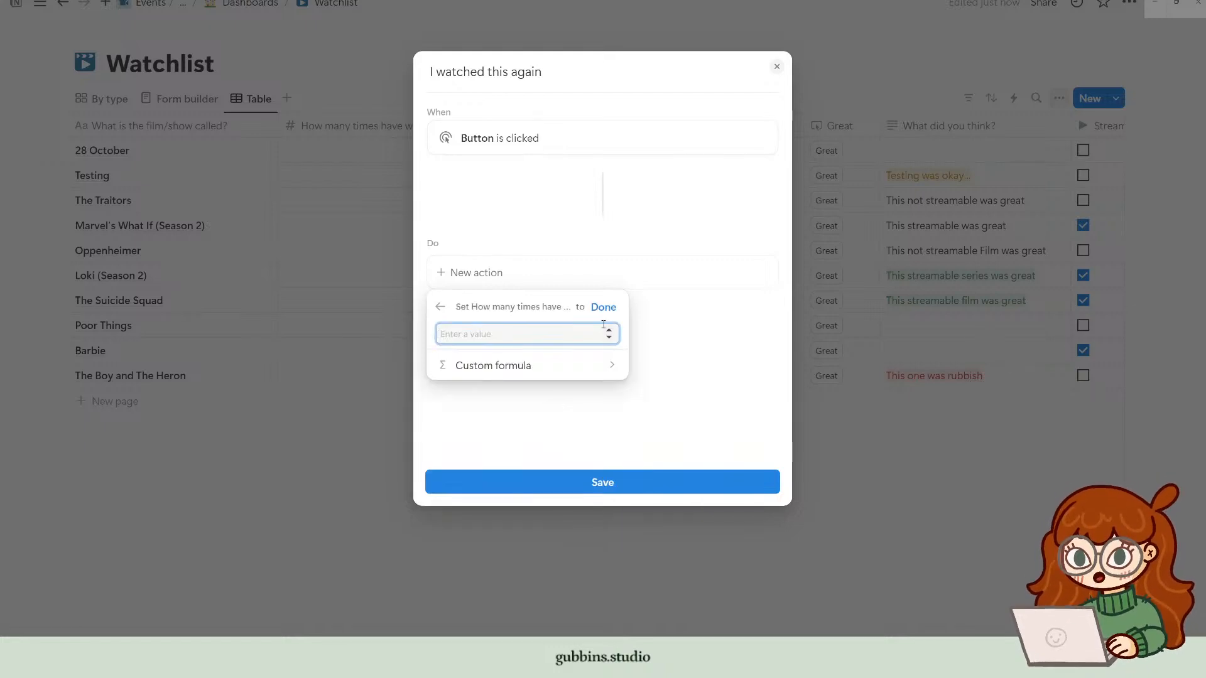
Step: Set the action's custom formula to This page.How many times have we watched this? + 1, and save the automation
left_click(534, 370)
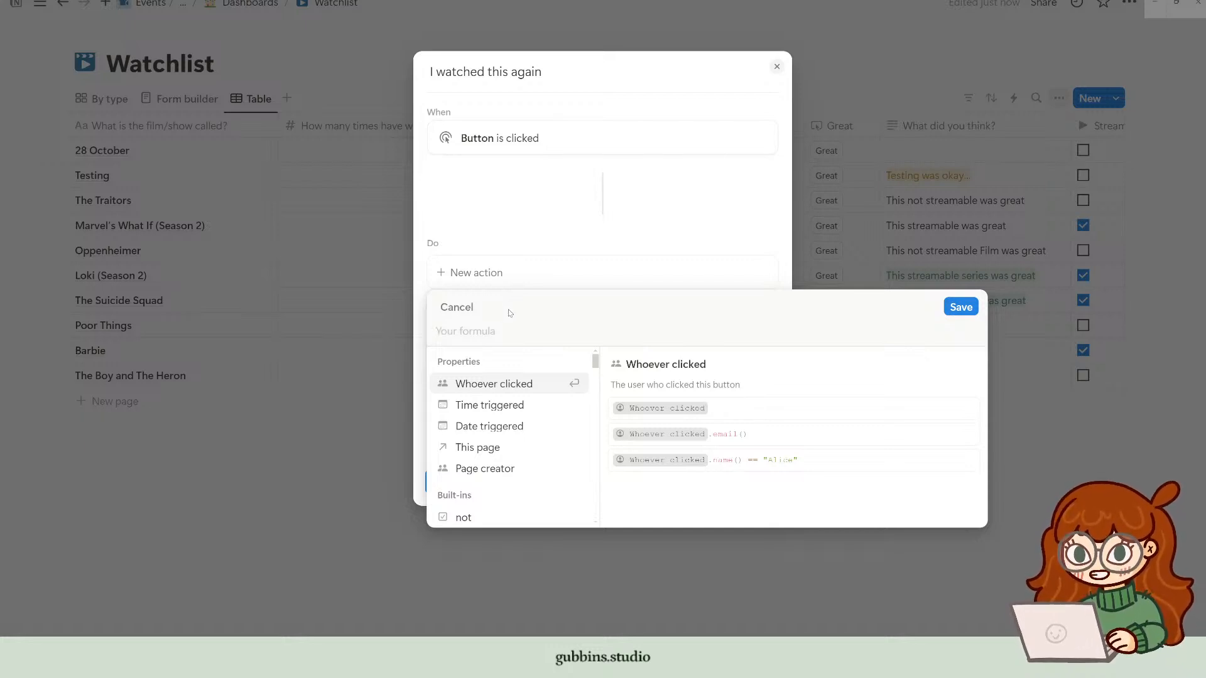
key("Down")
key("Down")
key("Down")
key("Return")
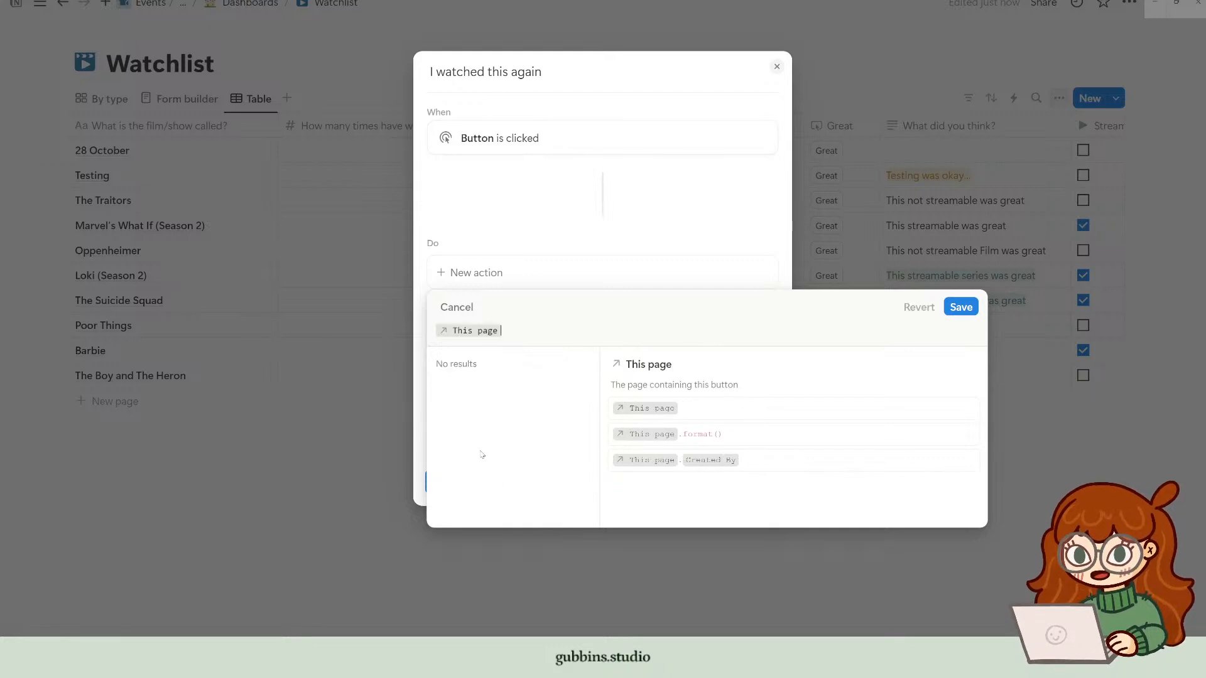
type(".")
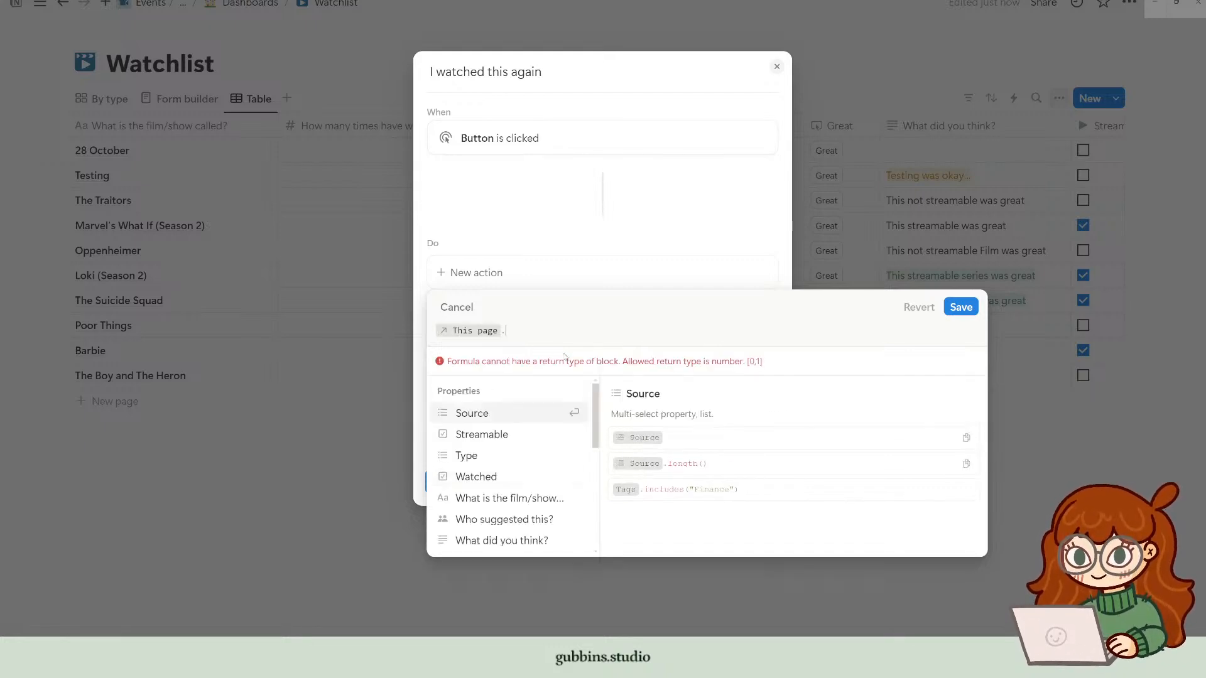
scroll(508, 500, "down", 1)
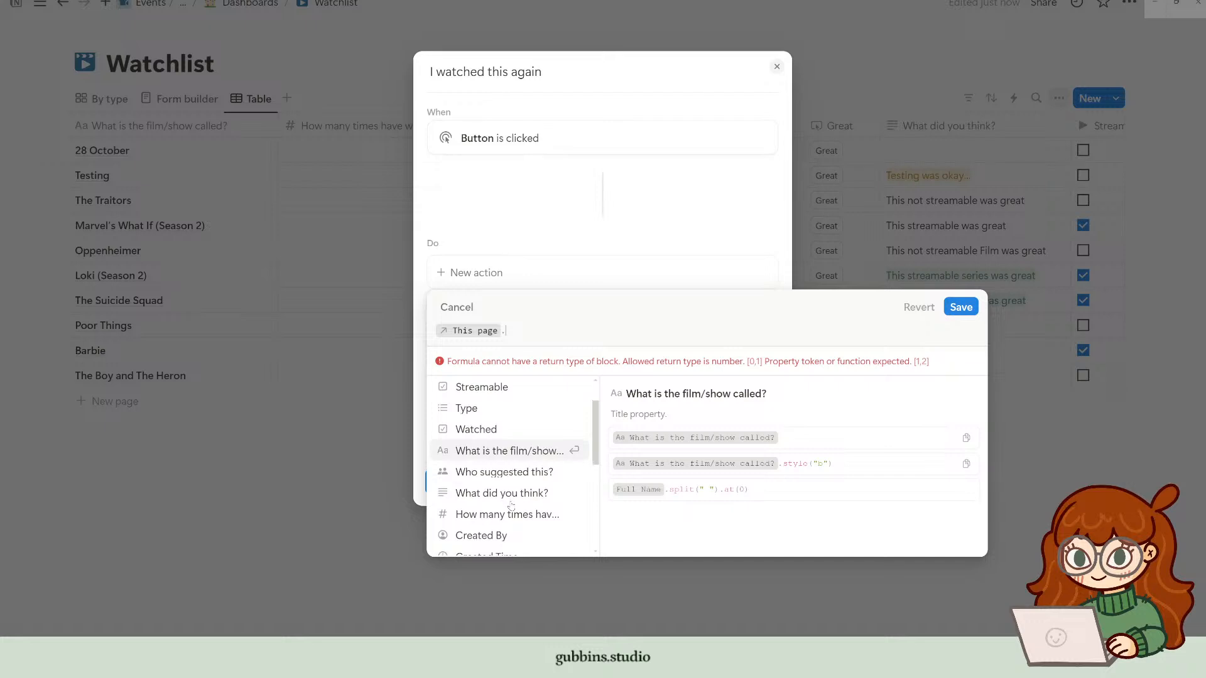
left_click(513, 517)
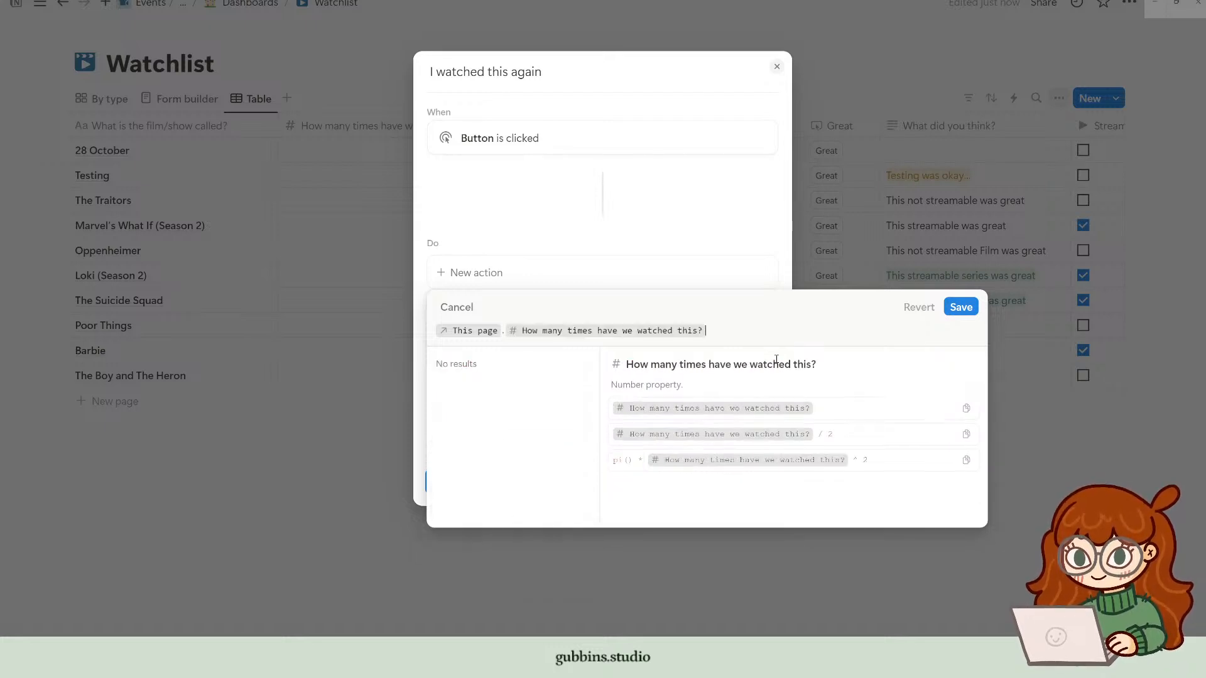
type("+ 1")
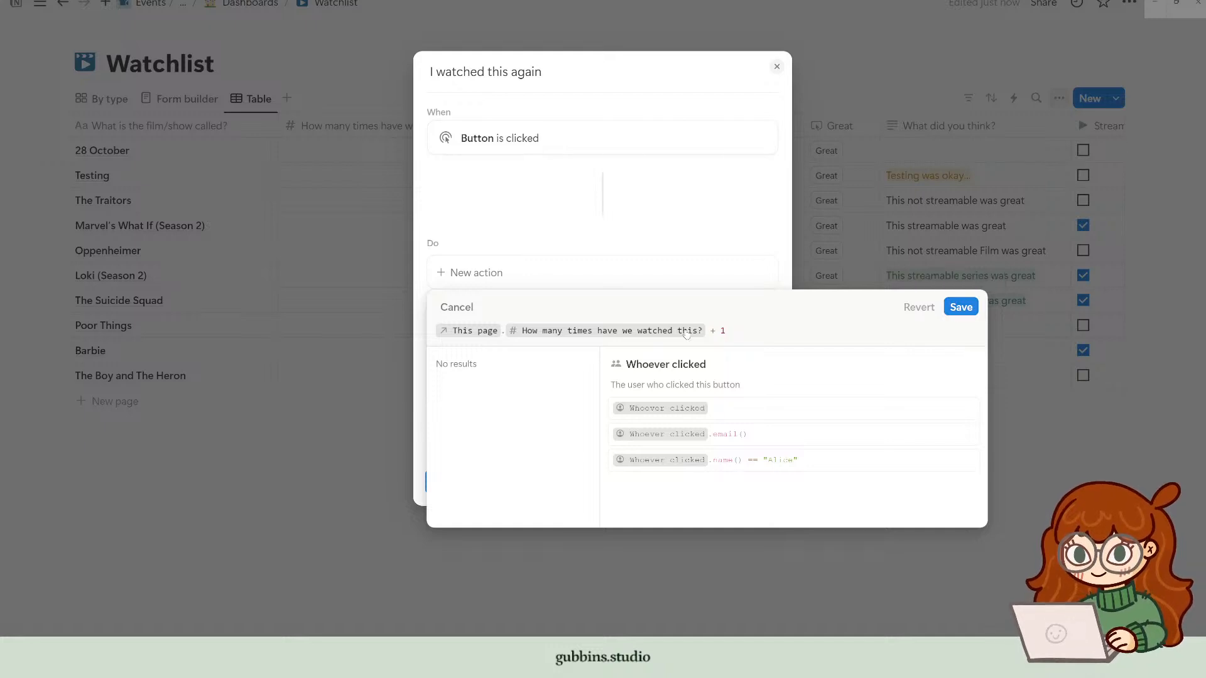
left_click(961, 308)
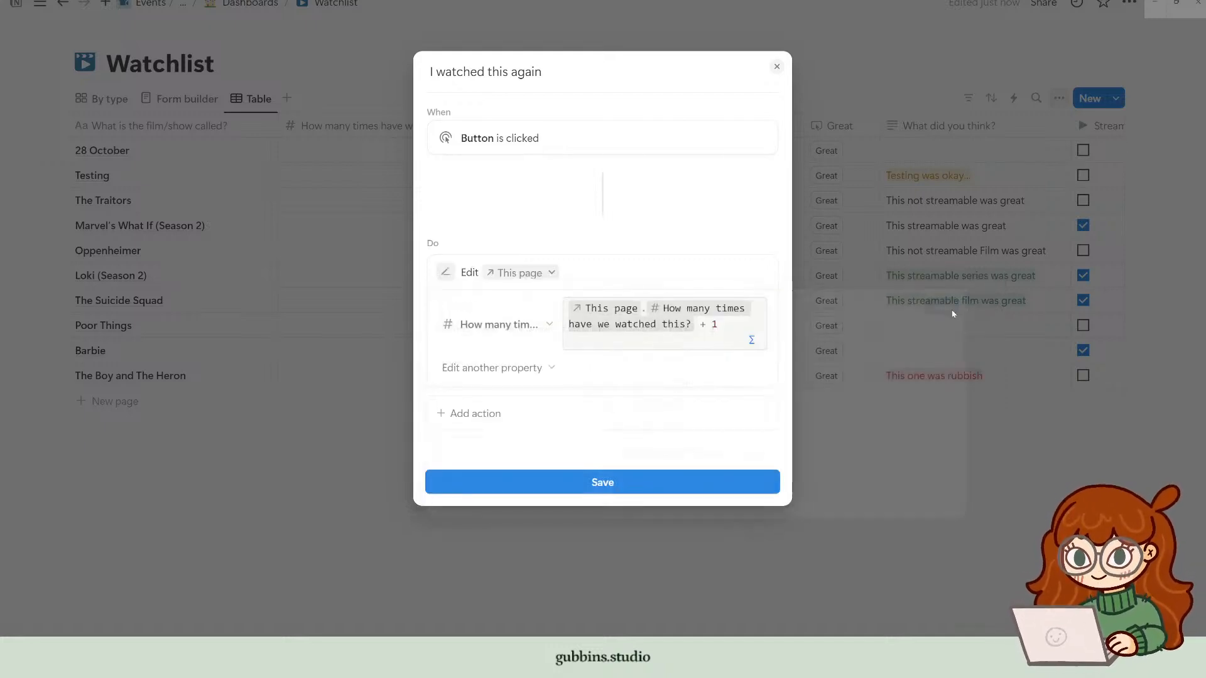
left_click(621, 483)
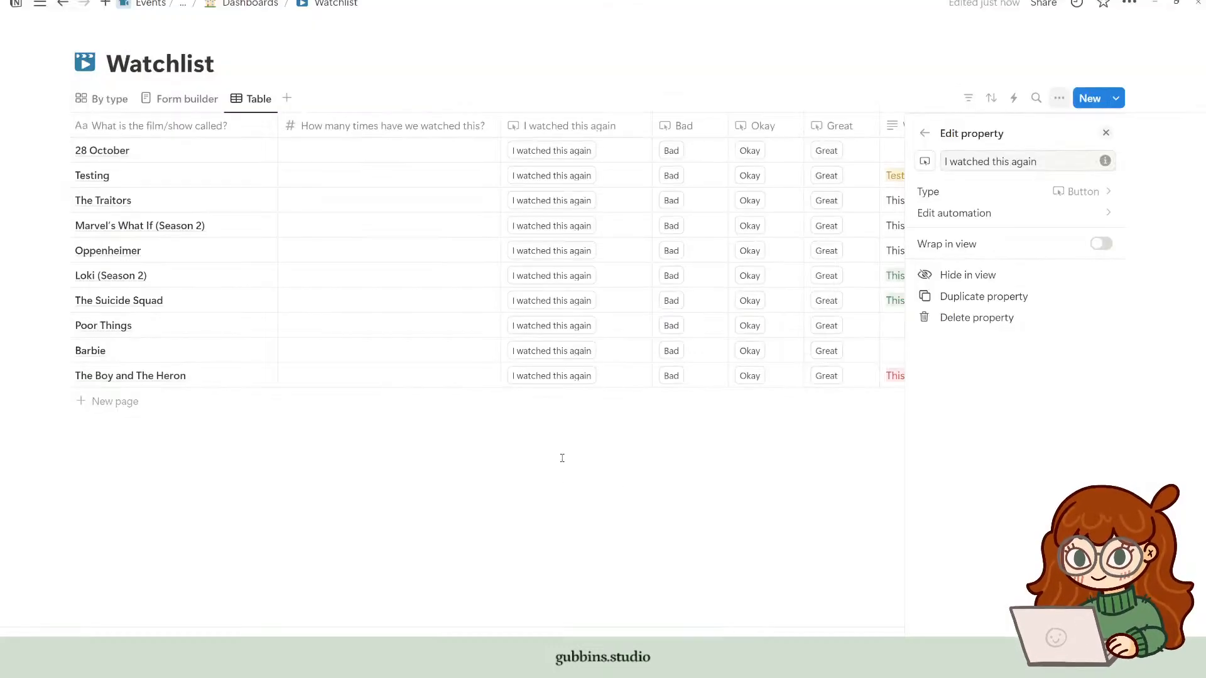
Step: Run "I watched this again" four times for 28 October and slightly widen the times-watched column
left_click(564, 152)
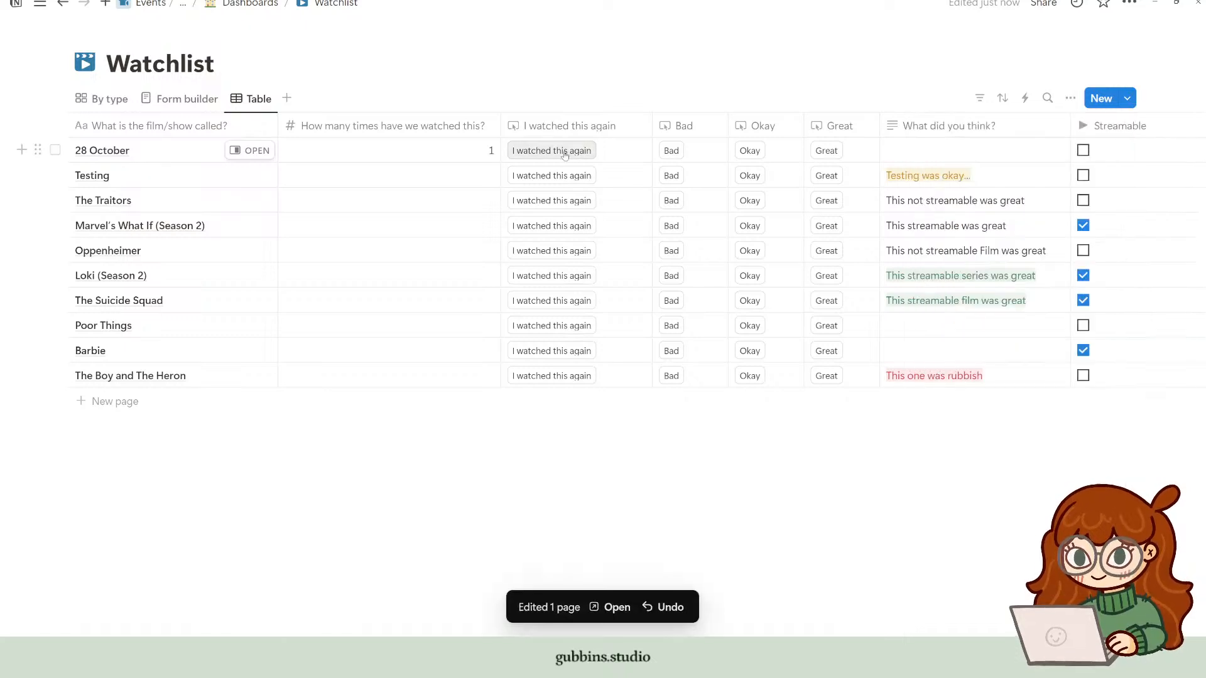
left_click(567, 152)
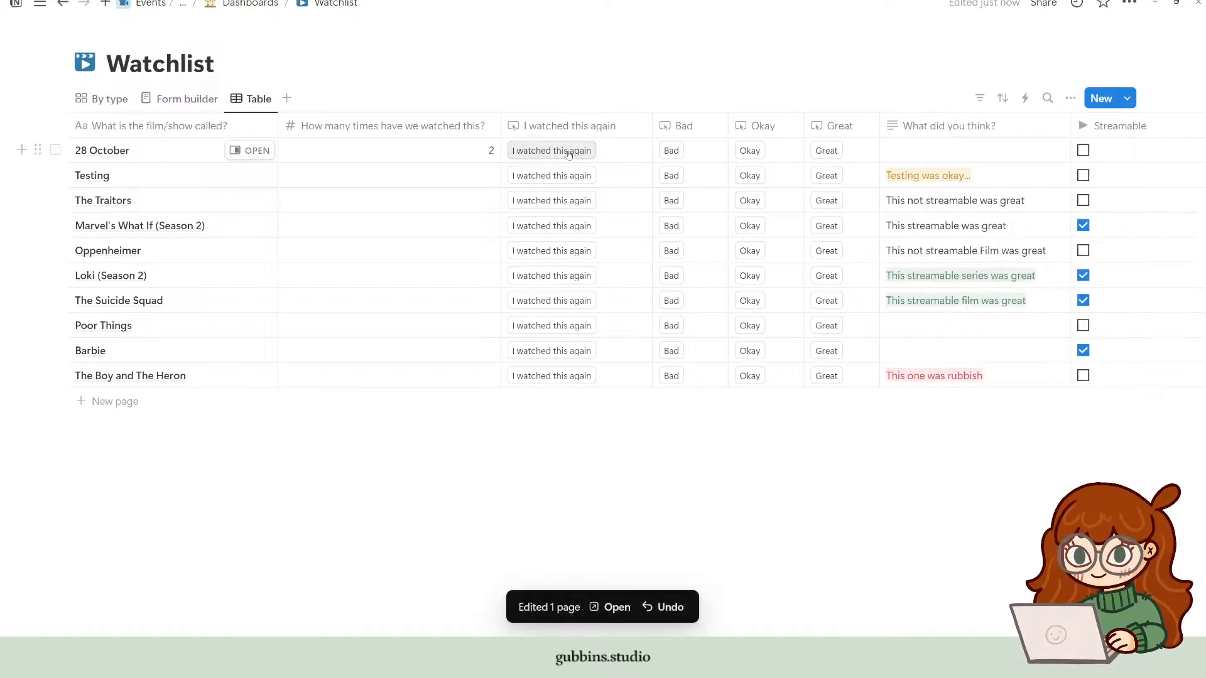
left_click(569, 153)
left_click(568, 153)
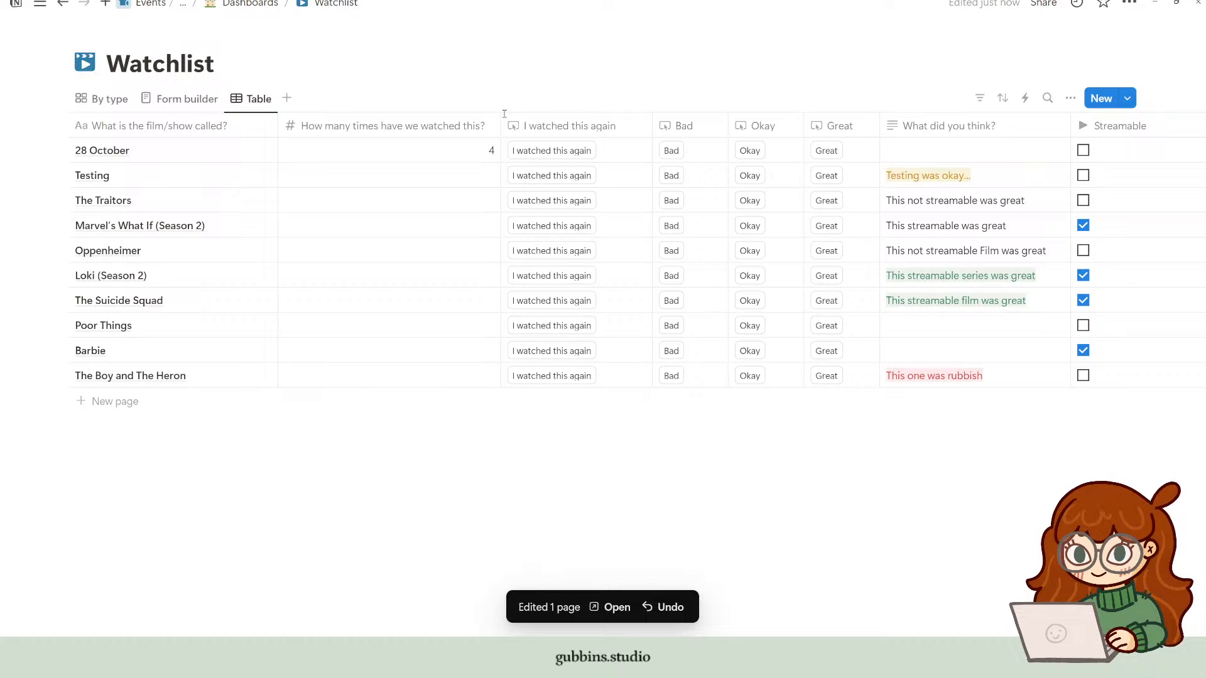
mouse_move(501, 124)
left_mouse_down()
mouse_move(312, 134)
mouse_move(504, 129)
left_mouse_up()
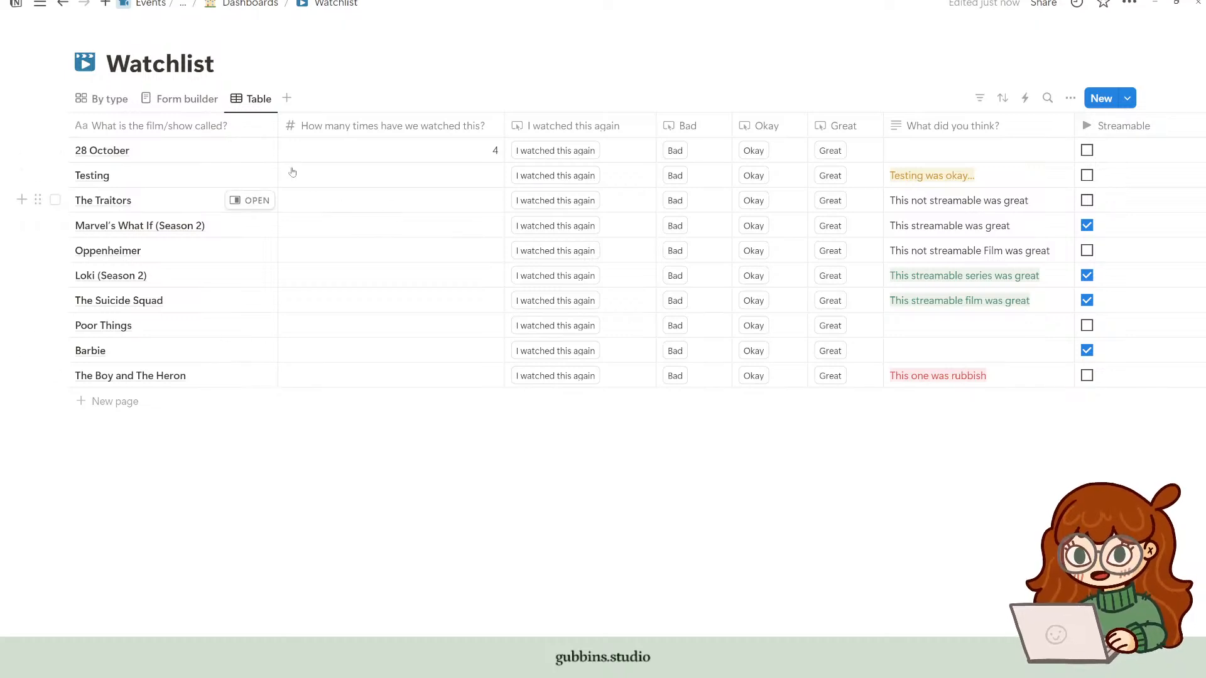
Step: Run "I watched this again" twice for 28 October, Marvel's What If and The Boy and The Heron, and once for Loki, The Traitors and Barbie
left_click(583, 152)
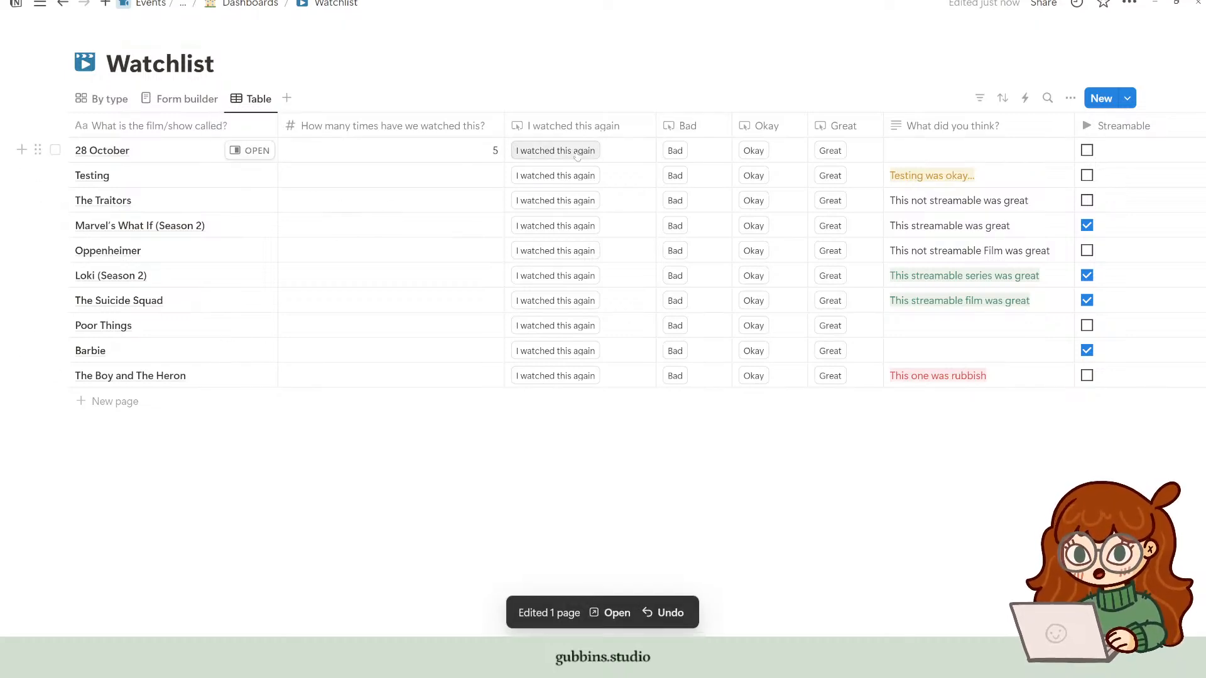
left_click(583, 152)
left_click(571, 275)
left_click(573, 309)
left_click(569, 207)
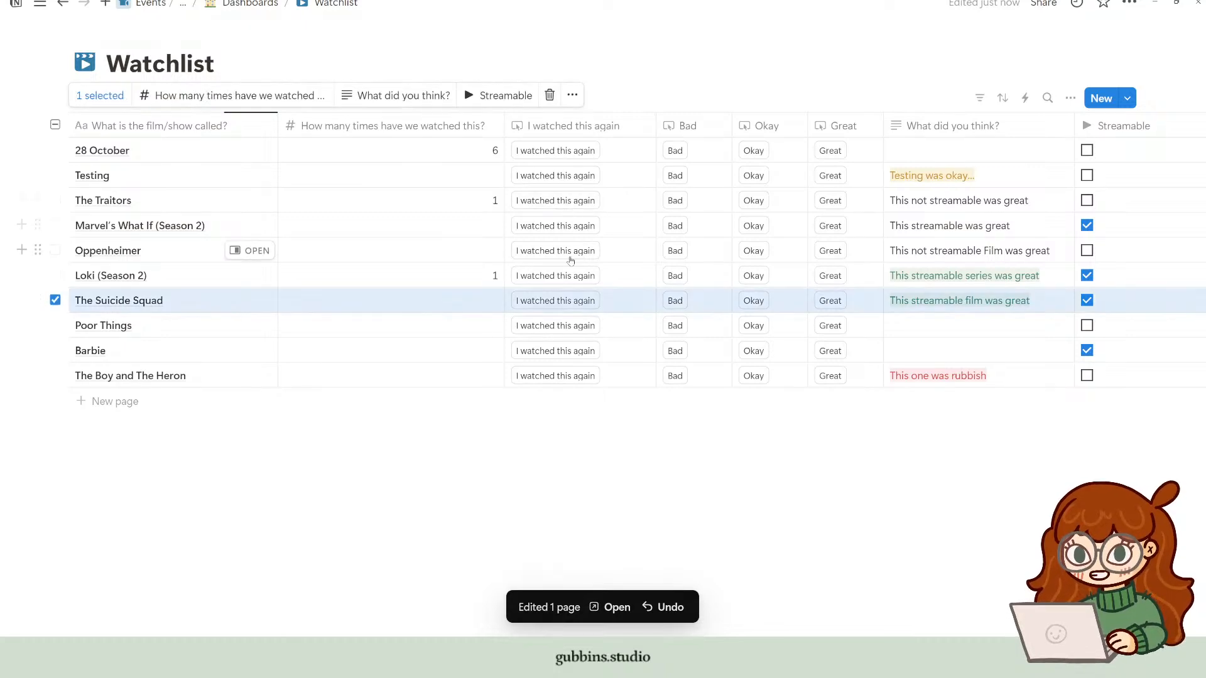
left_click(576, 229)
left_click(576, 230)
left_click(575, 351)
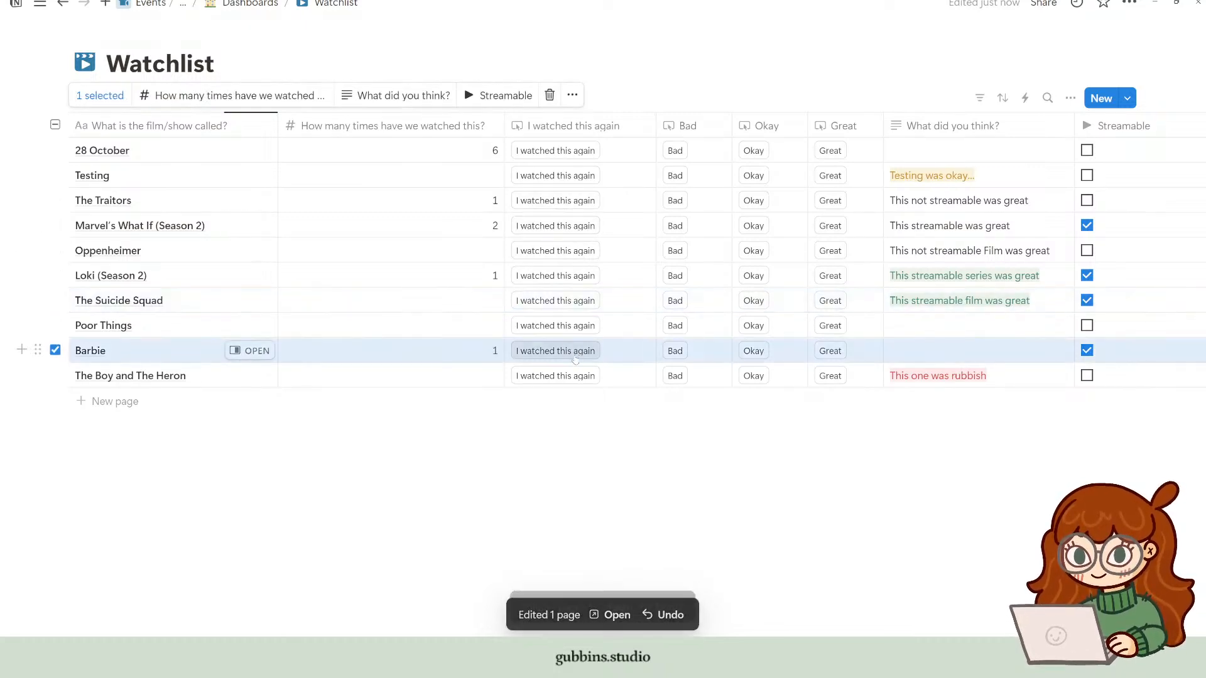
left_click(563, 375)
left_click(562, 375)
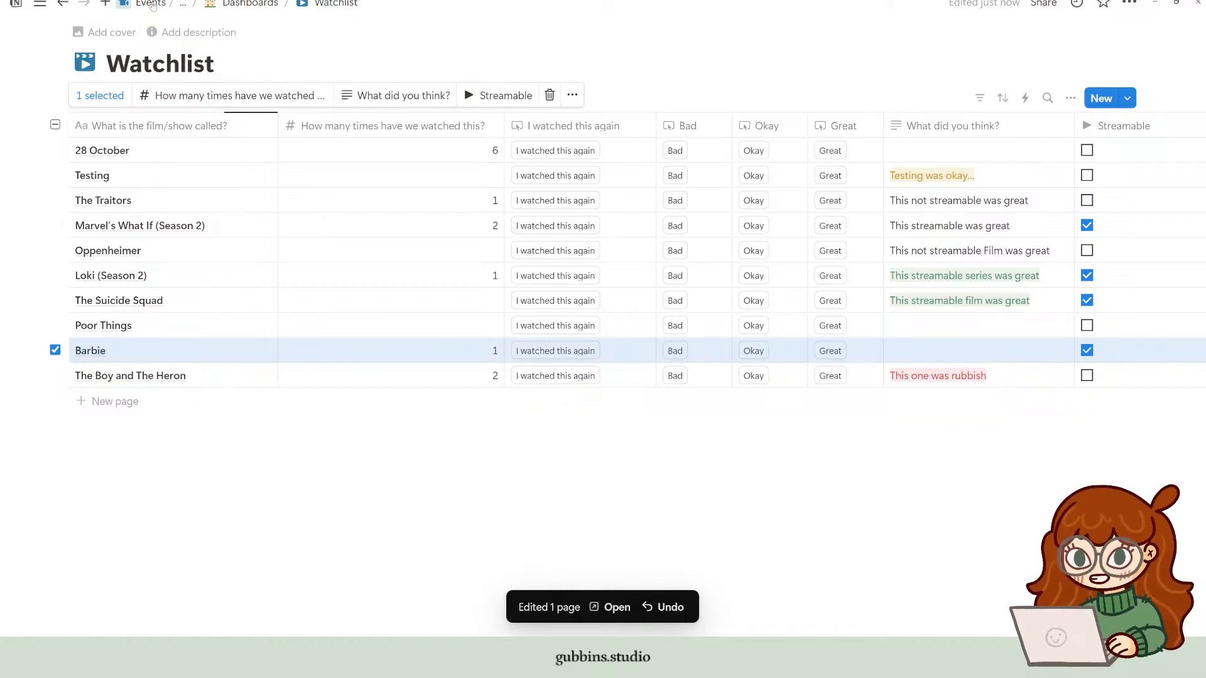
Step: On the Dashboards page, show "How many times have we watched this?" and "I watched this again" in the Watchlist's By type gallery
left_click(234, 4)
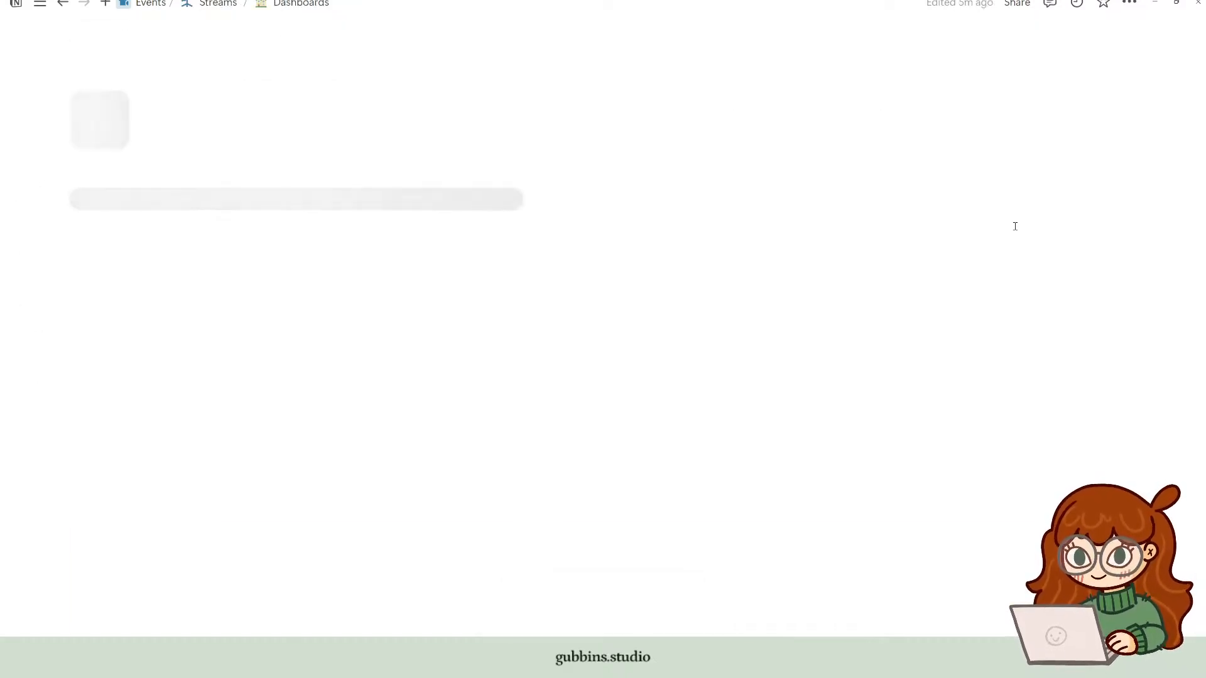
scroll(785, 352, "down", 5)
left_click(620, 227)
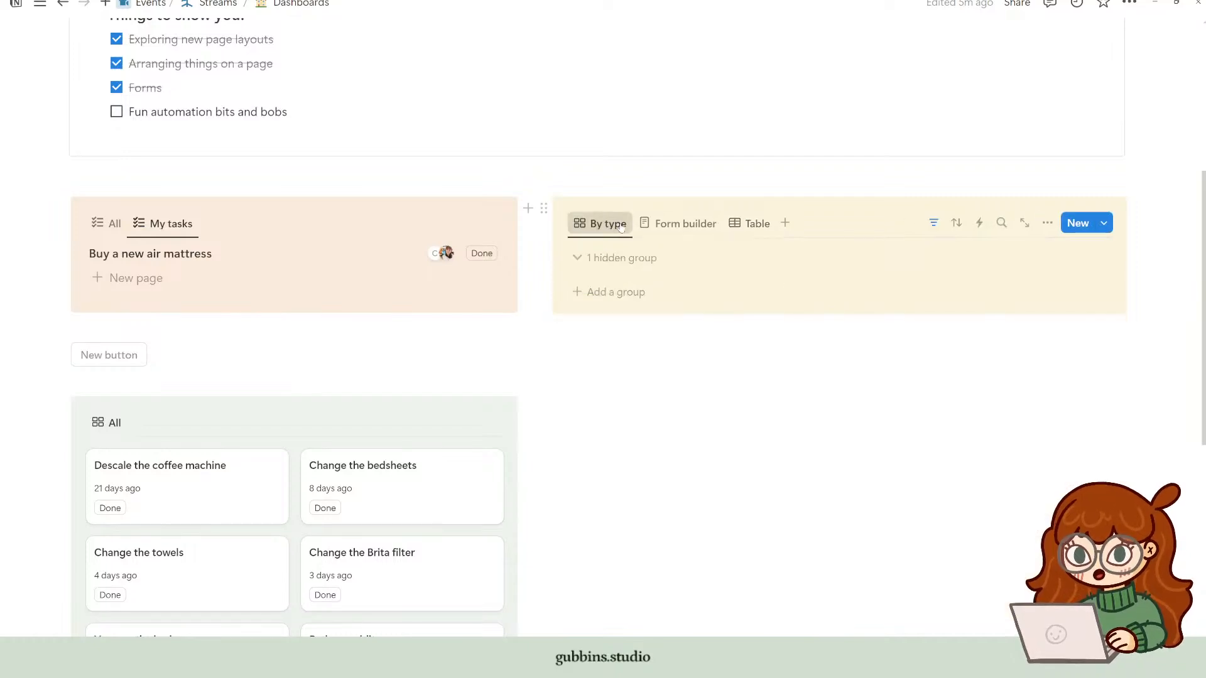
scroll(816, 314, "down", 2)
left_click(1045, 160)
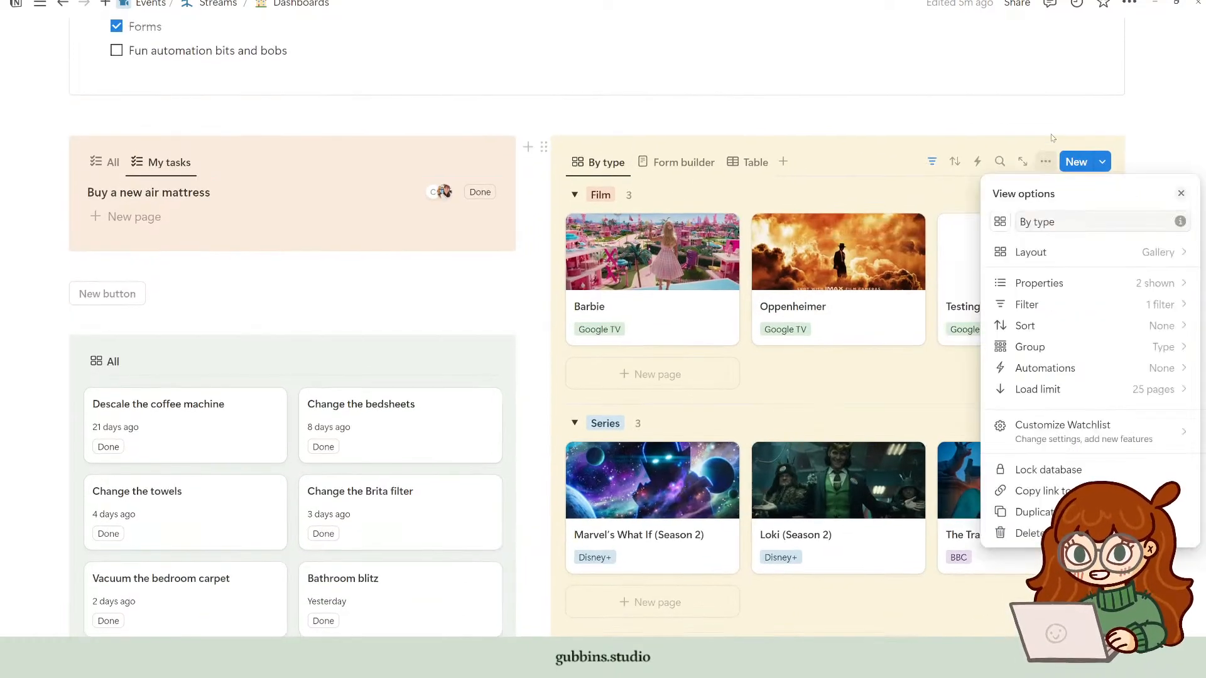
left_click(1080, 284)
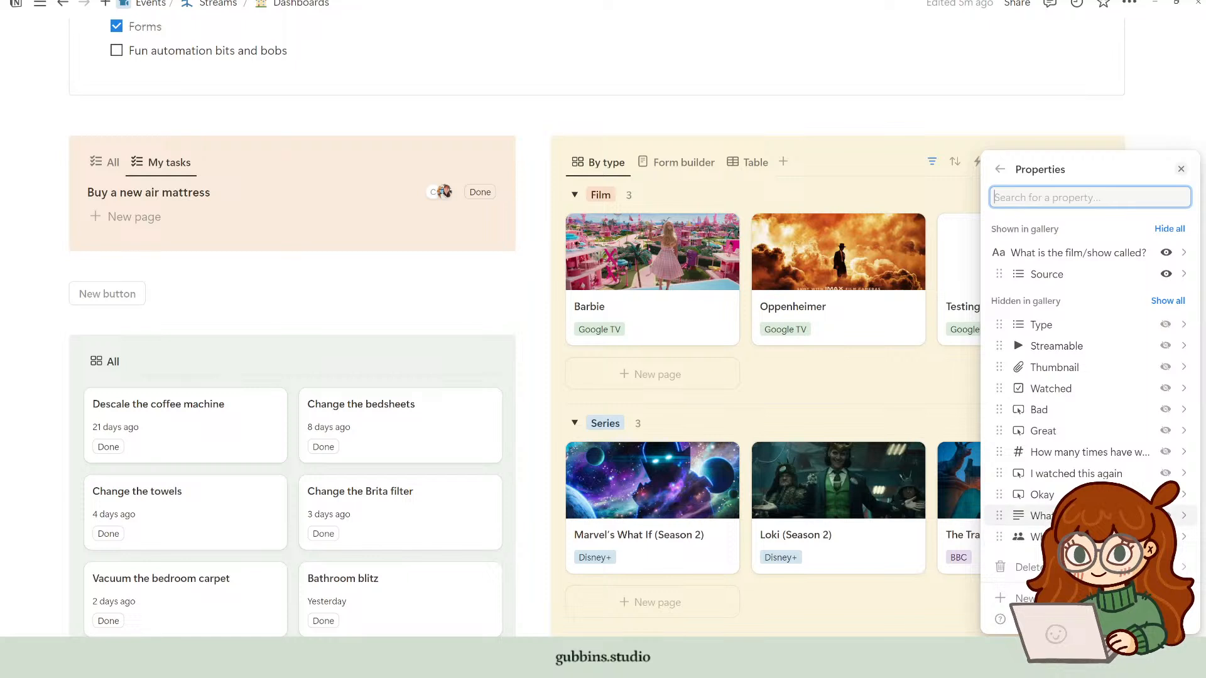
left_click(1165, 451)
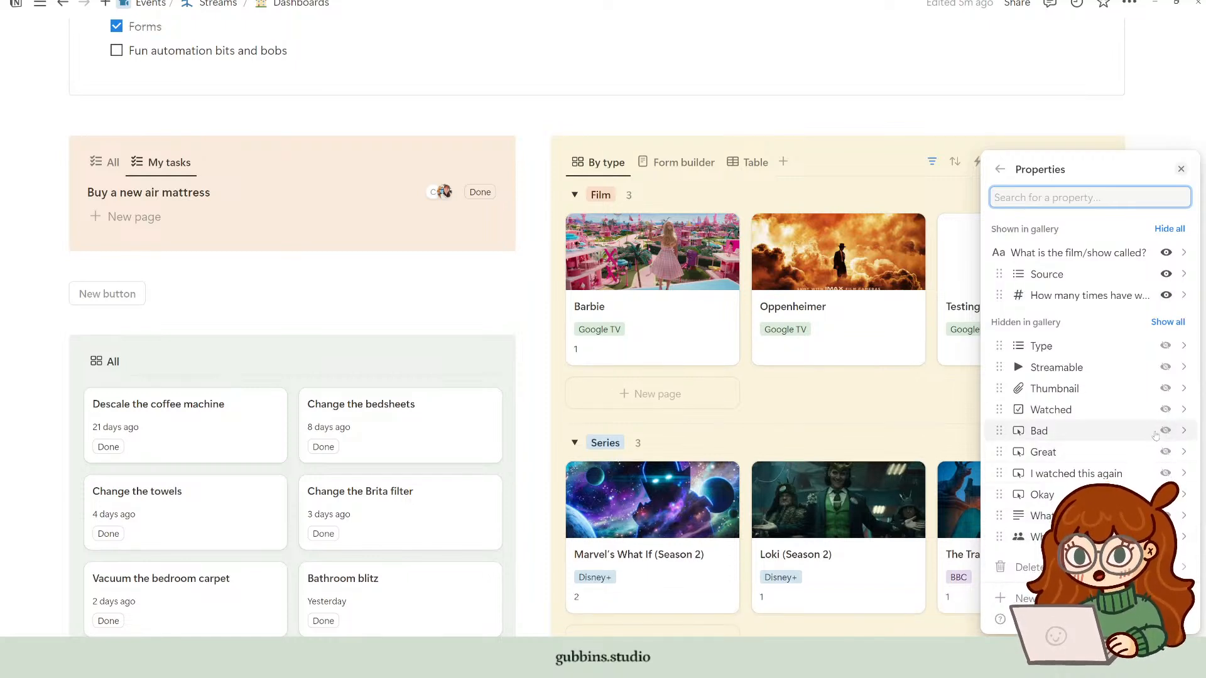
left_click(1165, 473)
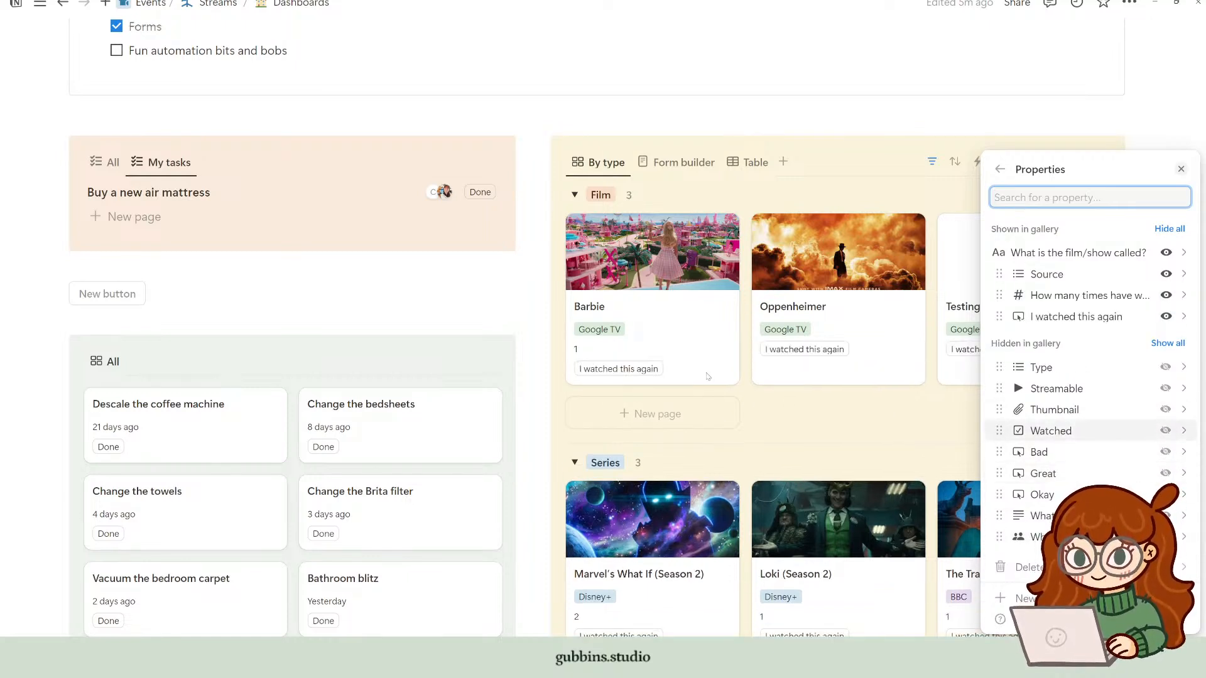
left_click(1181, 169)
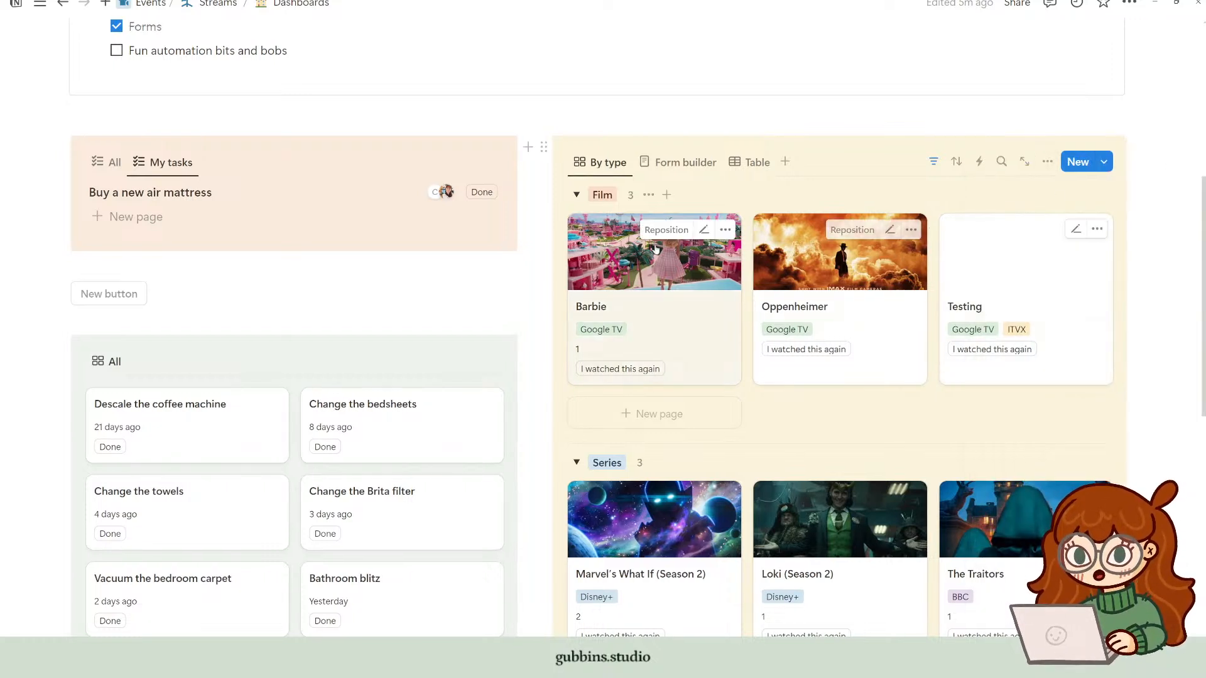
Step: Switch the Watchlist to its Table view, check the 28 October entry's page layout, and close the entry
left_click(733, 165)
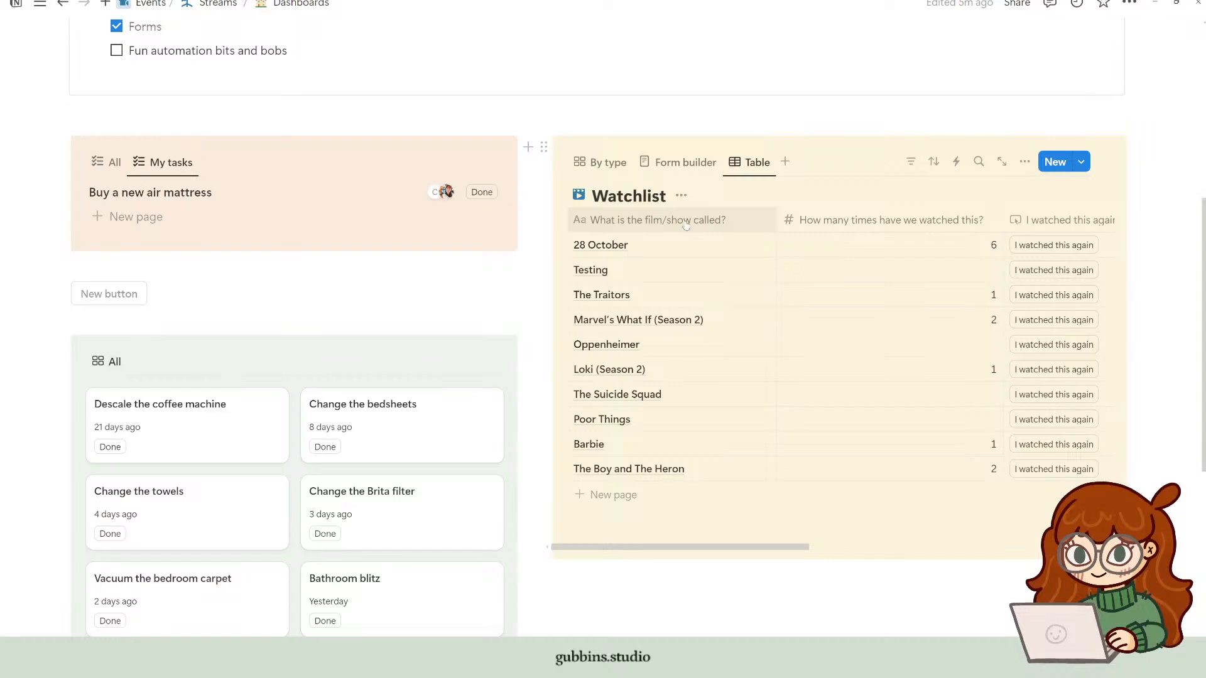
left_click(747, 244)
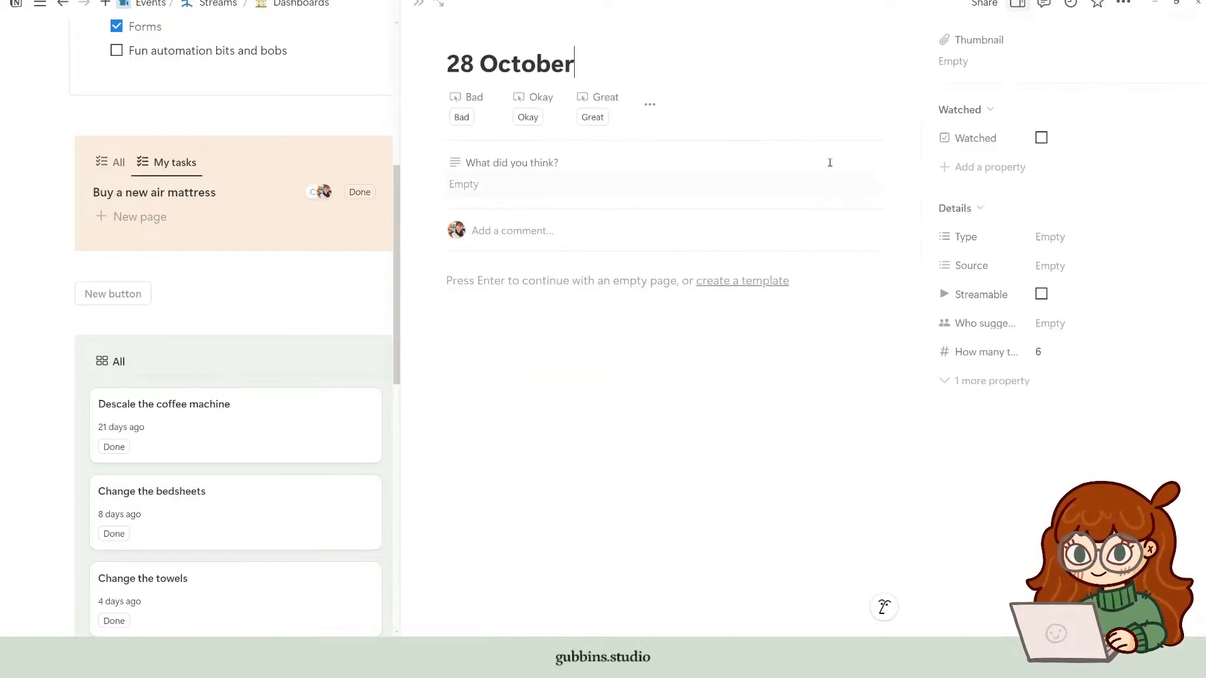
left_click(419, 6)
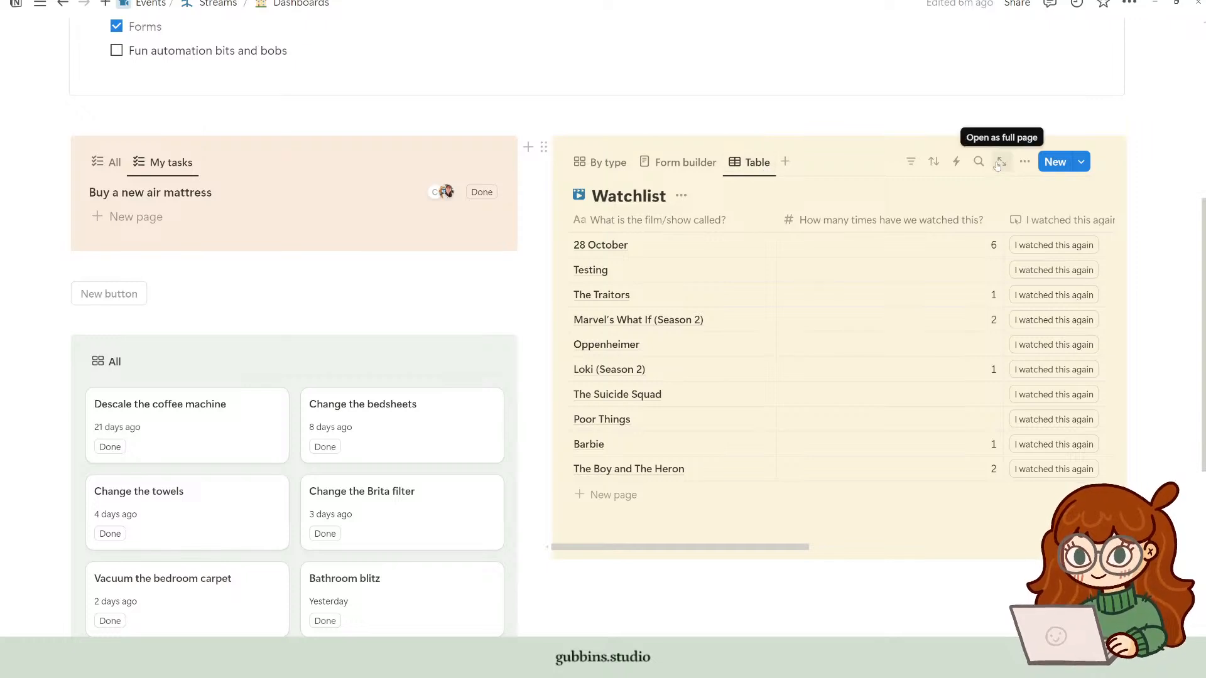
Step: Open the Watchlist as a full page and narrow the "How many times have we watched this?" column
left_click(1000, 162)
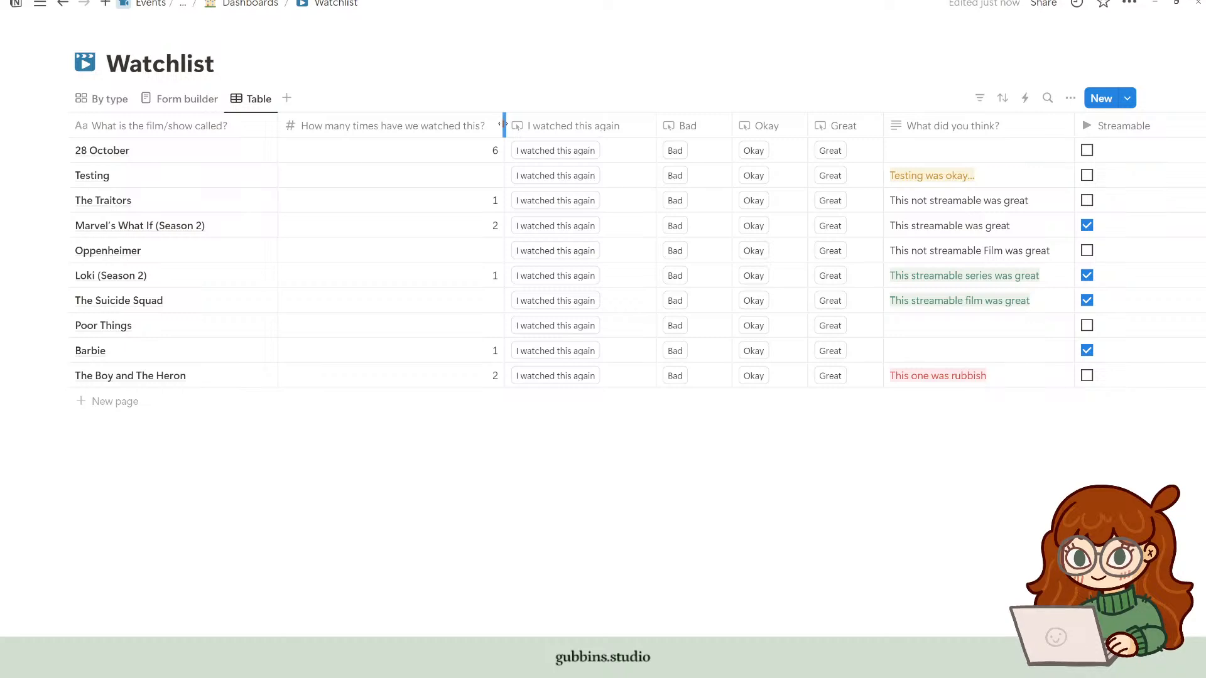
left_click_drag(503, 124, 372, 128)
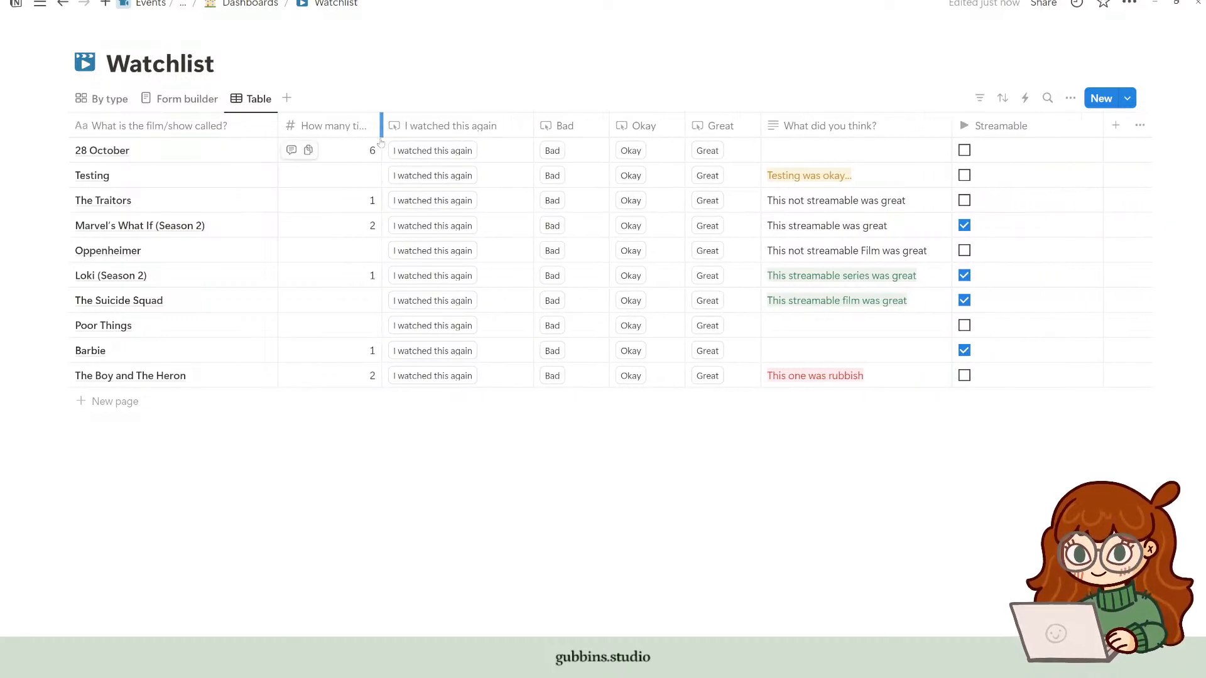
Step: In the "I watched this again" button's automation, add "I have watched this " + at the start of the times-watched formula
left_click(486, 133)
left_click(521, 202)
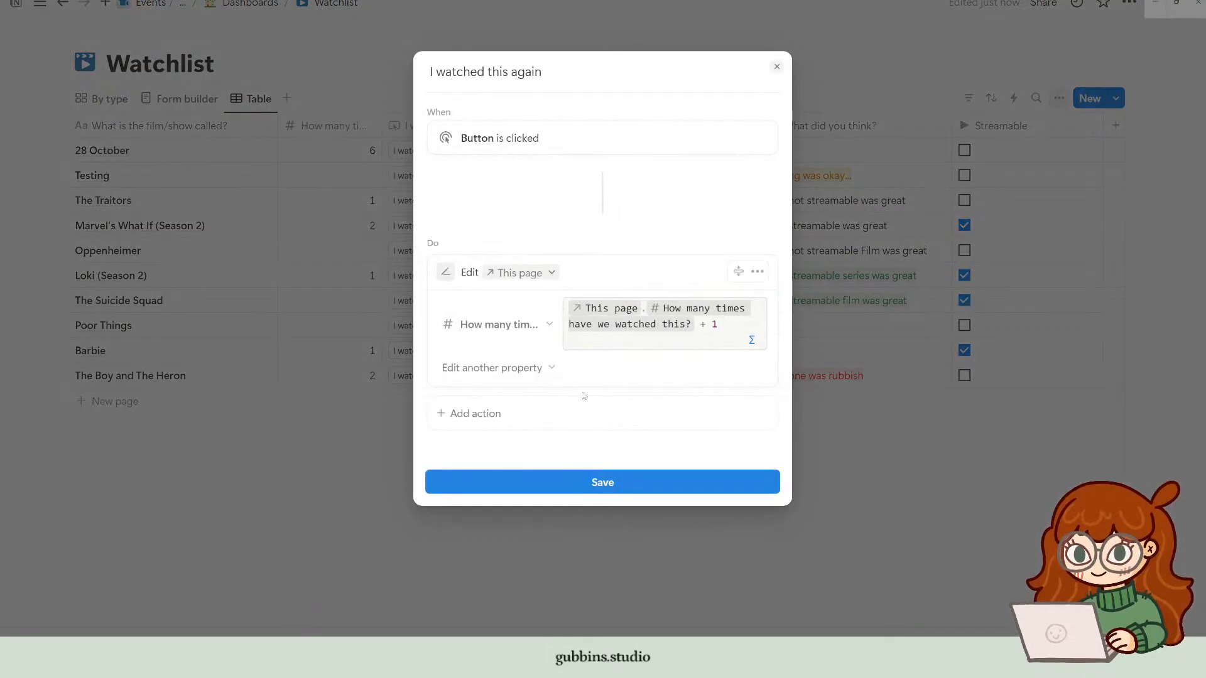
left_click(751, 340)
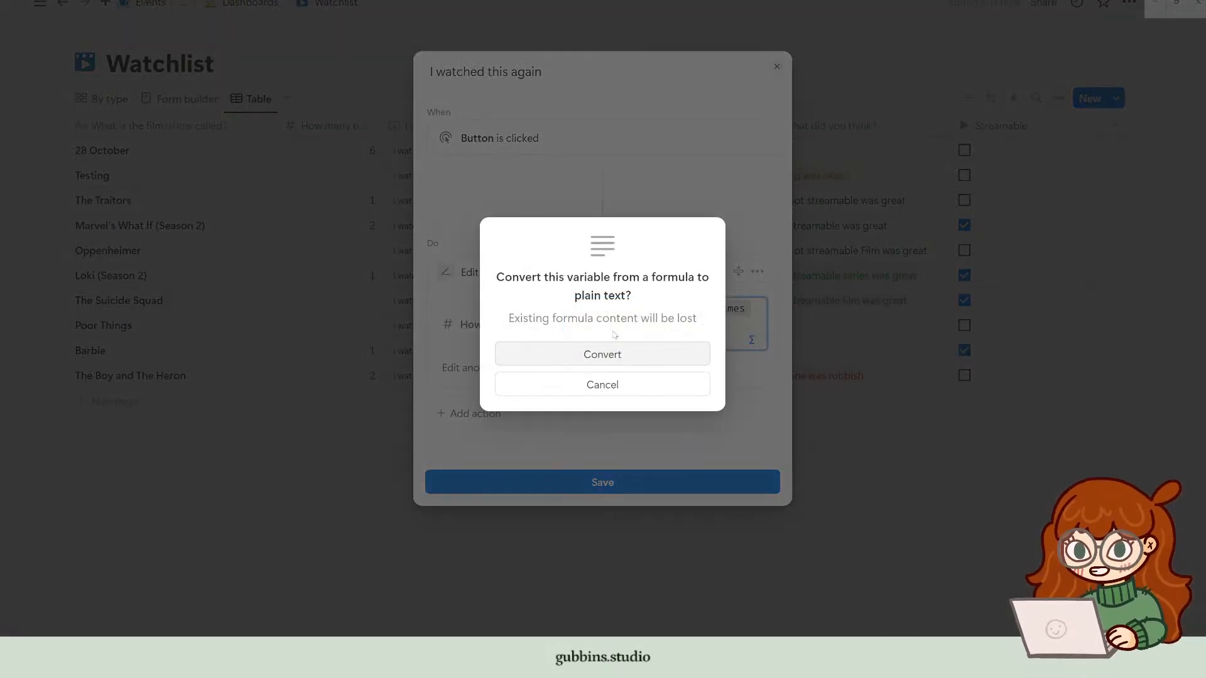
left_click(647, 385)
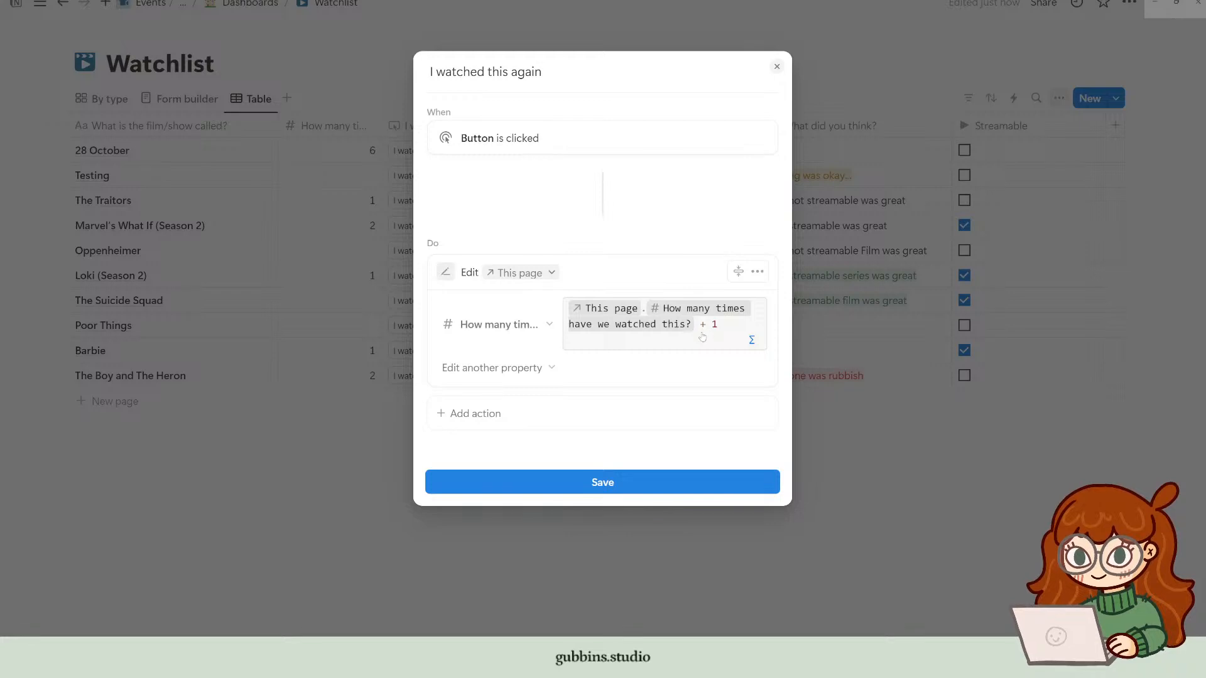
left_click(713, 331)
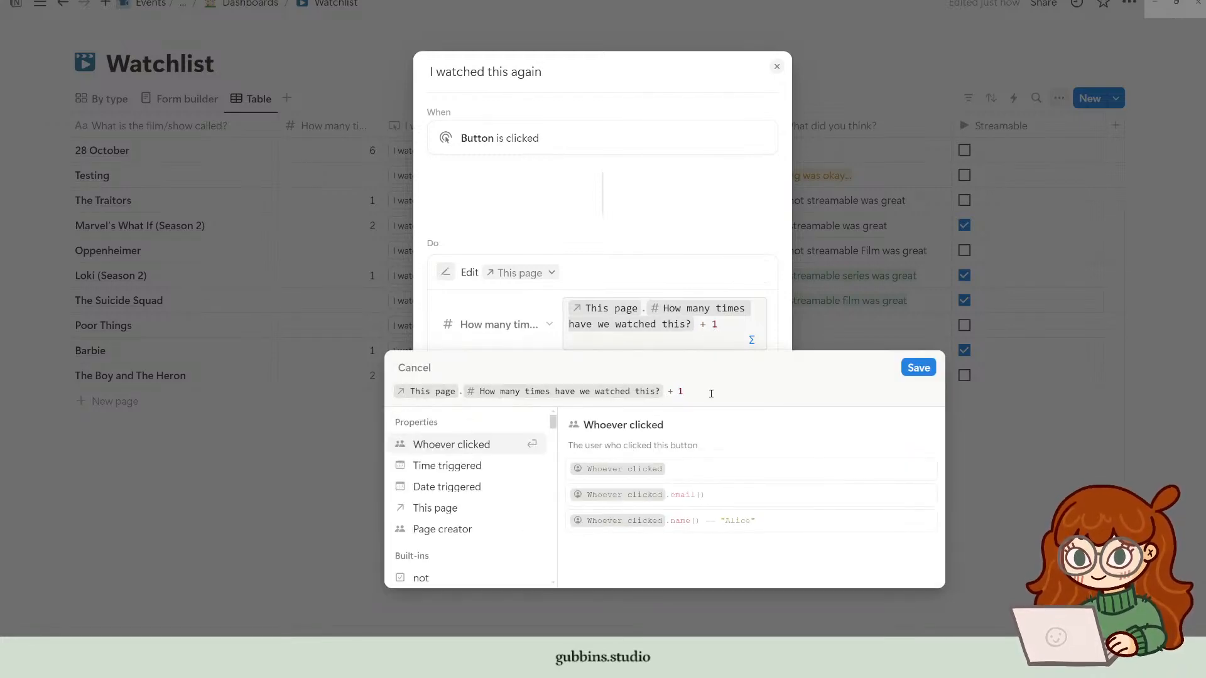
key("Home")
type("\"I have ")
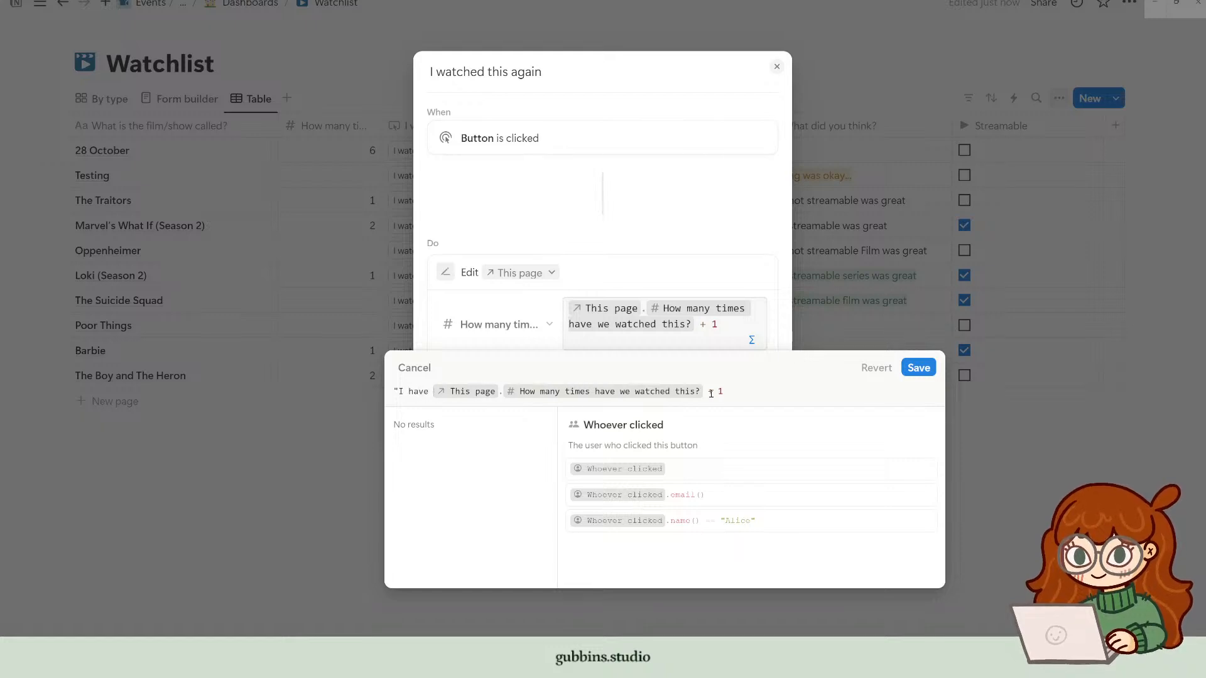
type("wat")
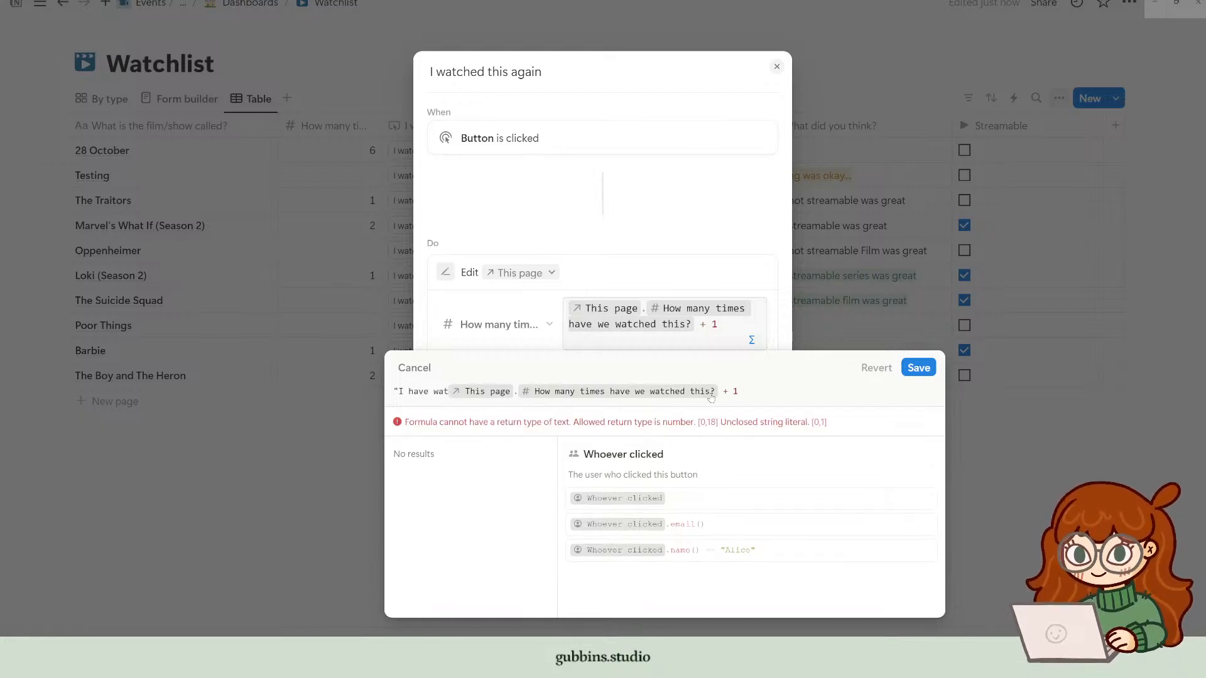
type("ched this\"")
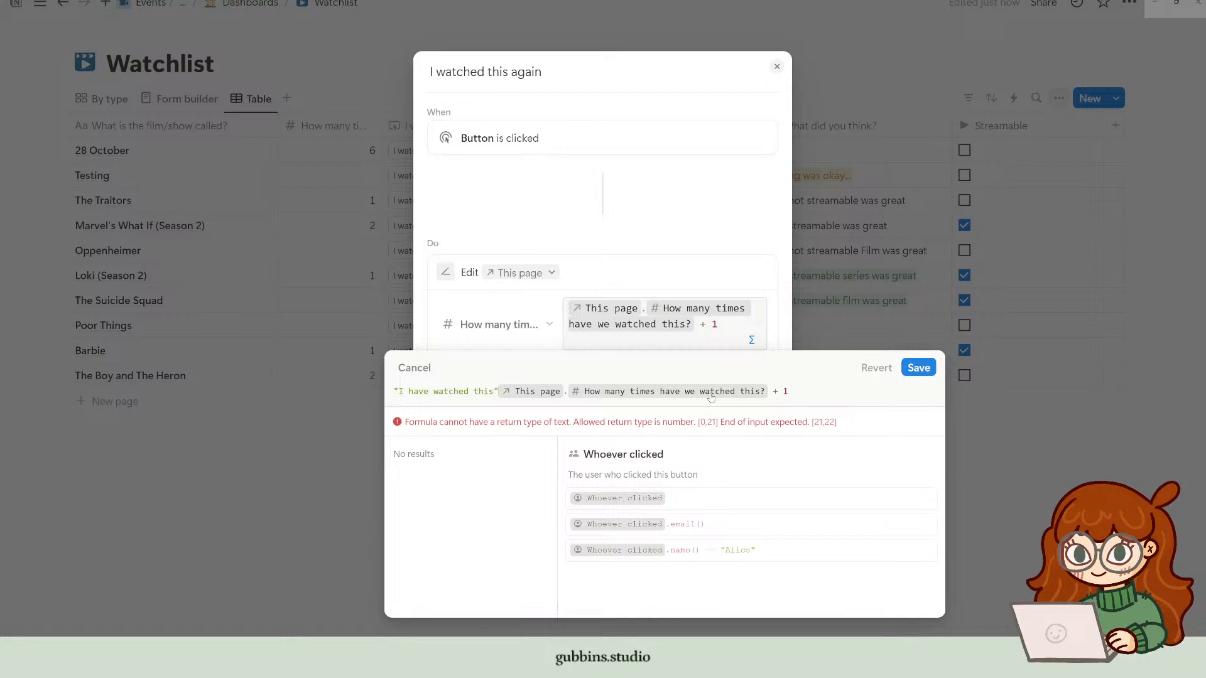
type(" \" +")
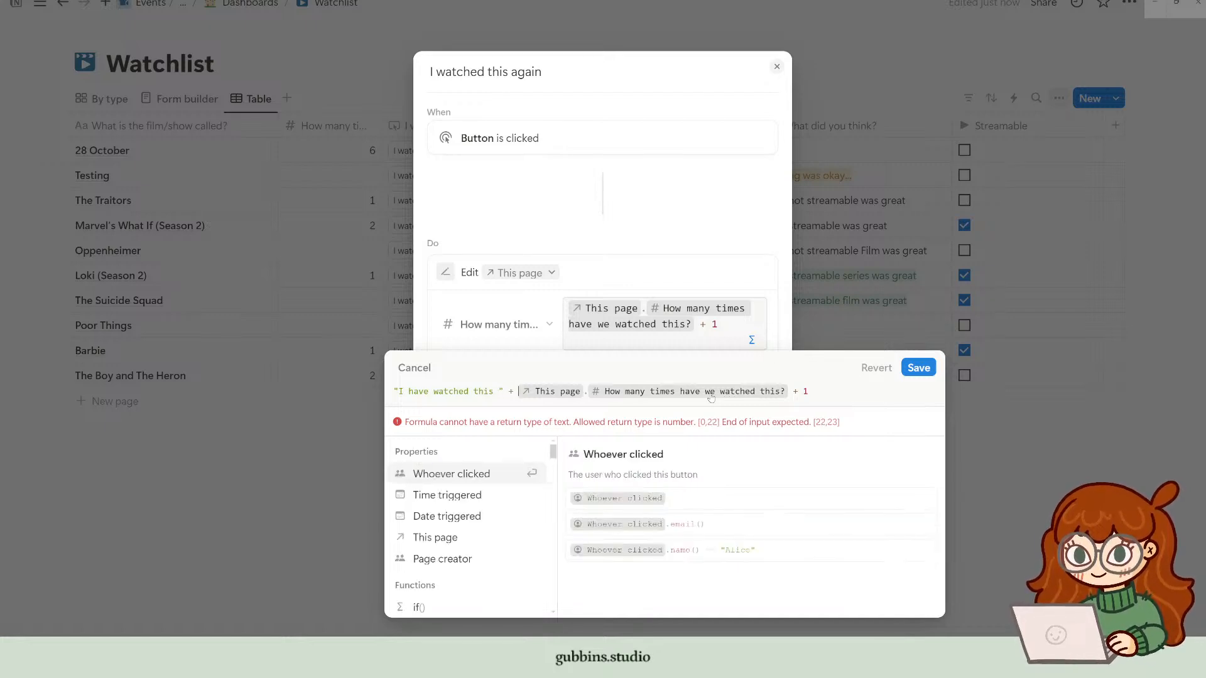
Step: Add the quoted text "time" after the + 1 at the end of the formula
left_click(838, 393)
type("\"")
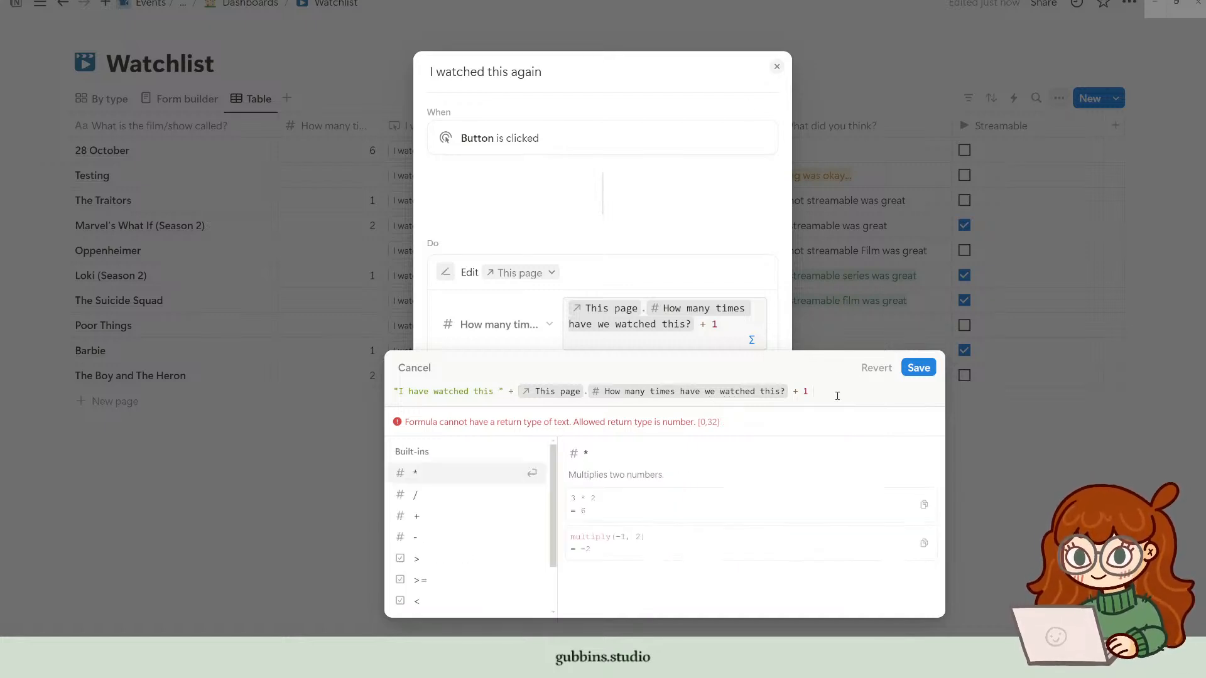
type("times\"")
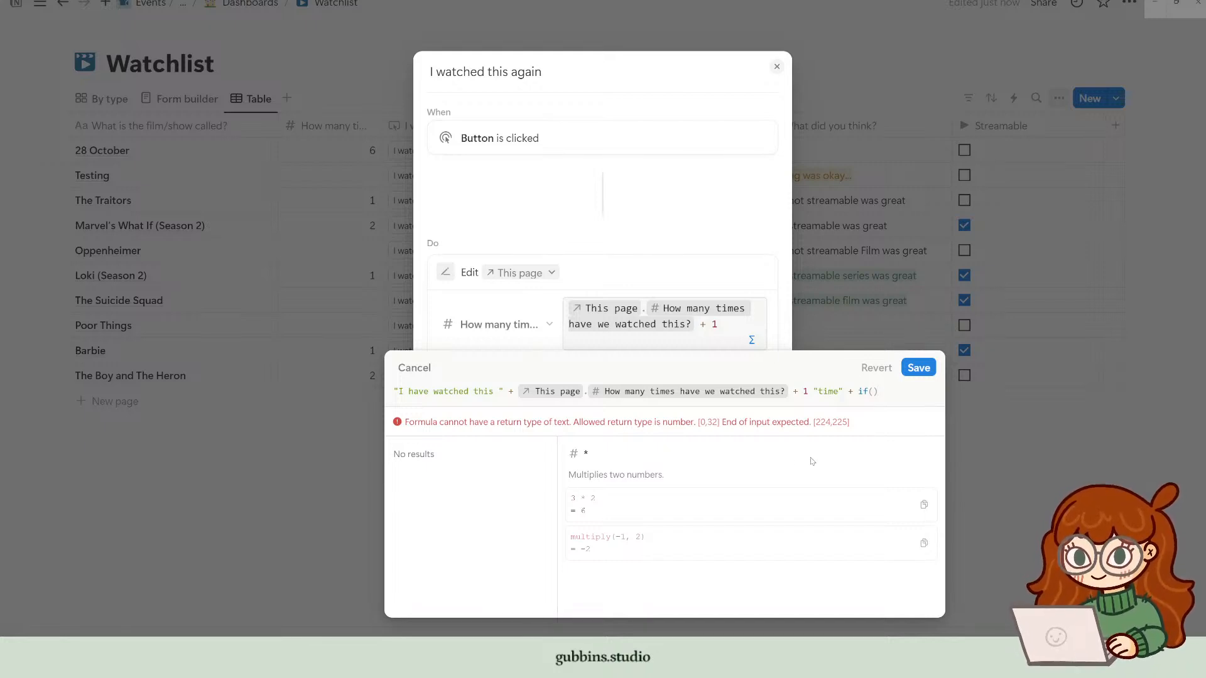
type("this")
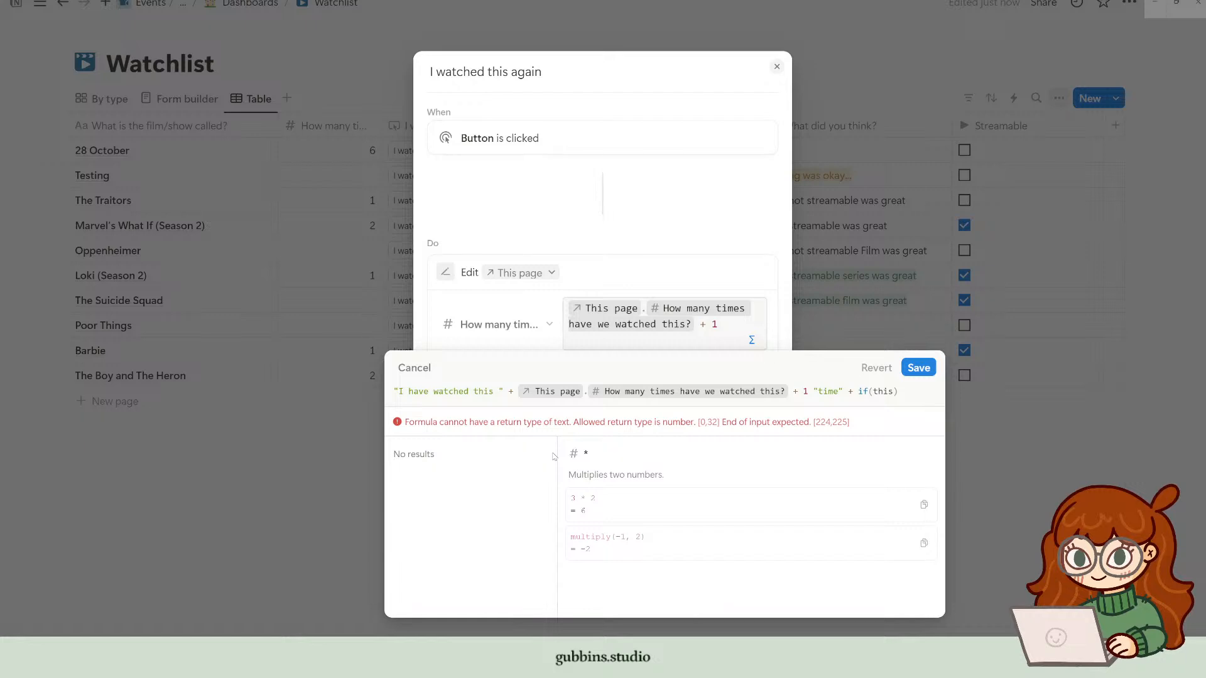
key("BackSpace")
key("BackSpace")
key("BackSpace")
key("BackSpace")
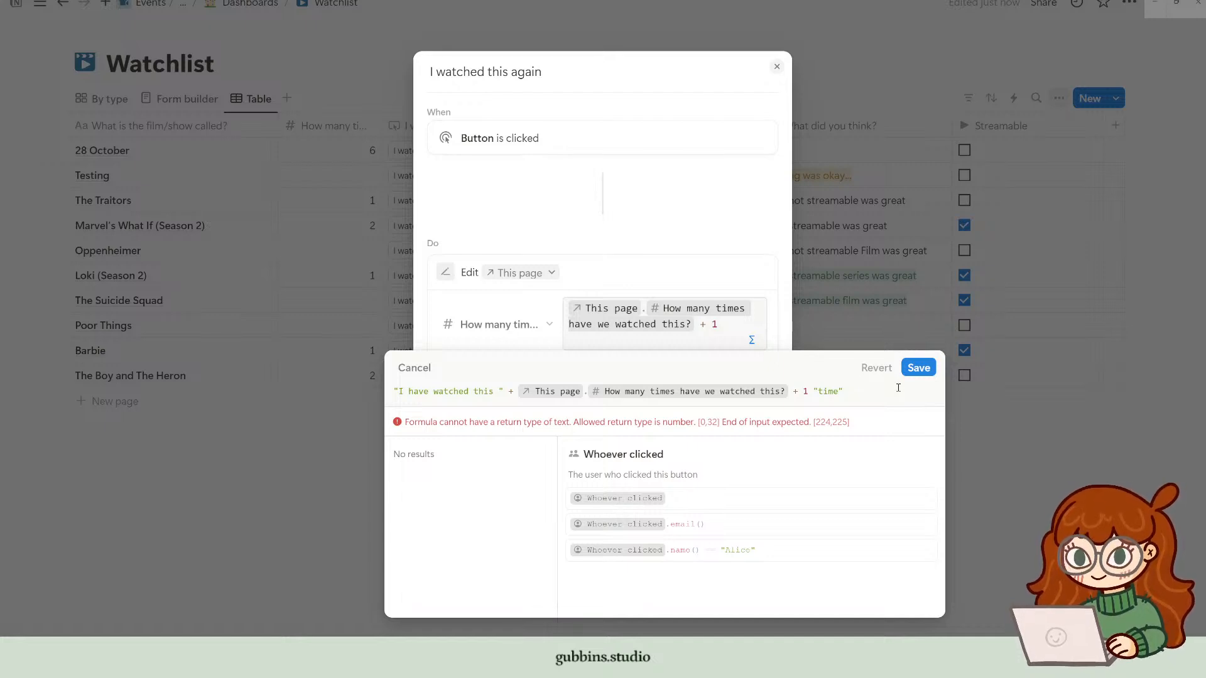
left_click(394, 390)
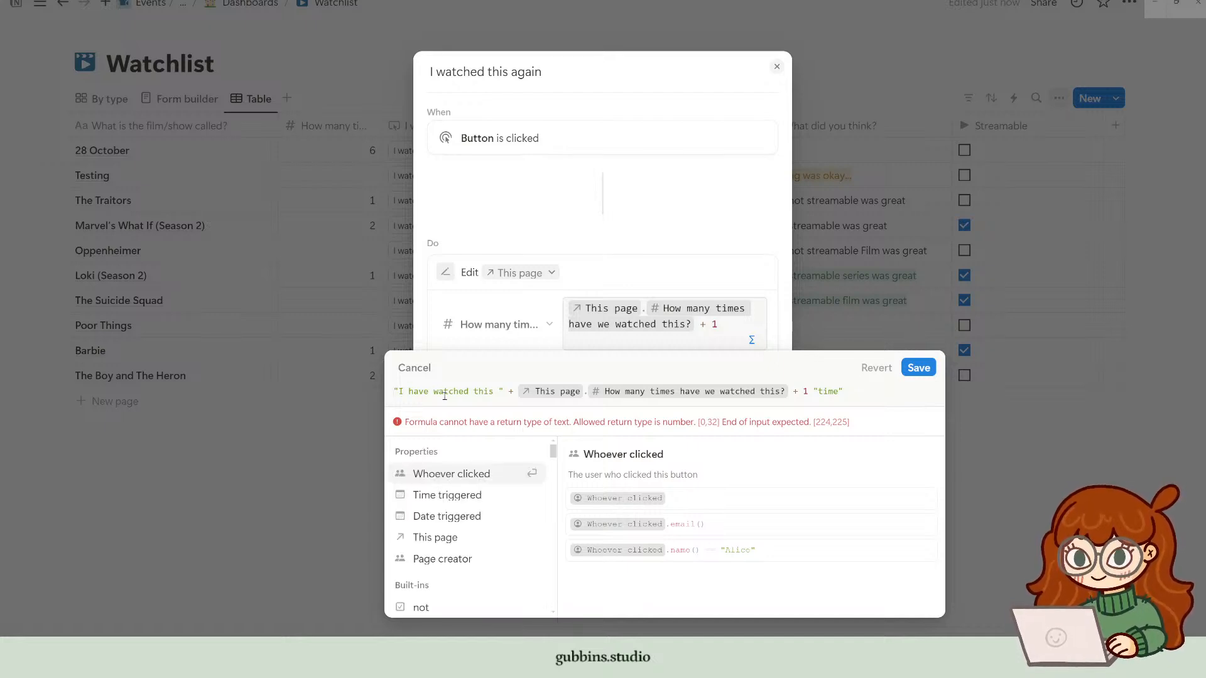
type("let")
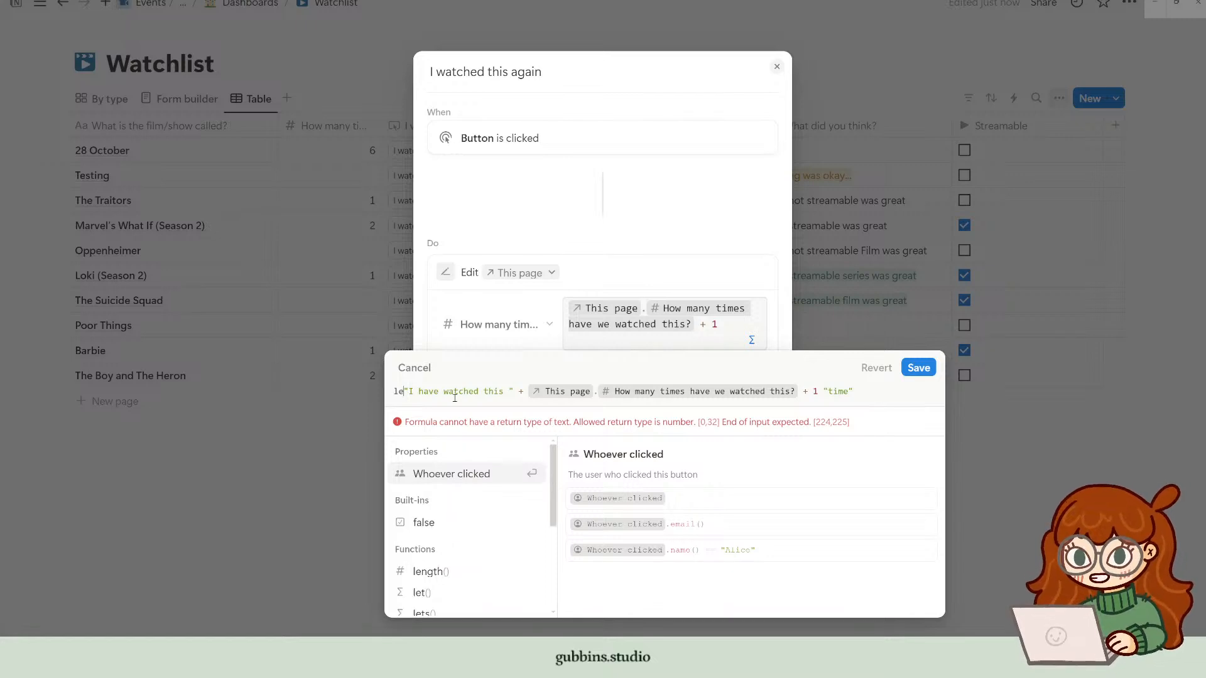
type("(")
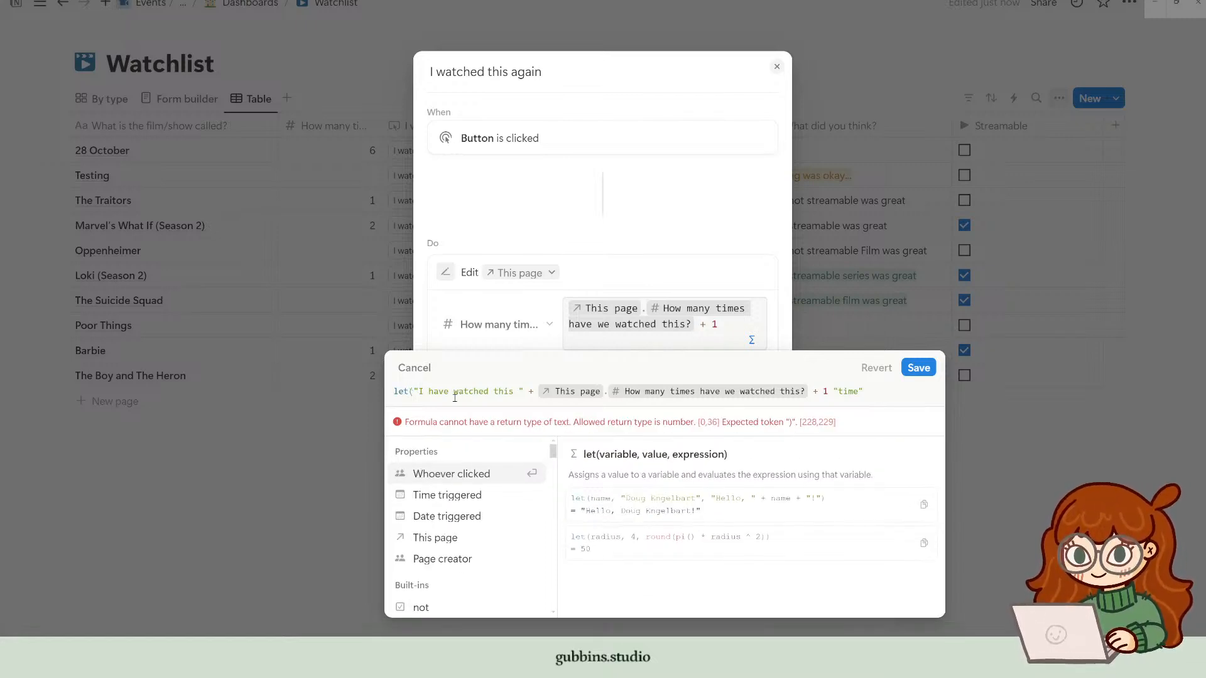
type("times")
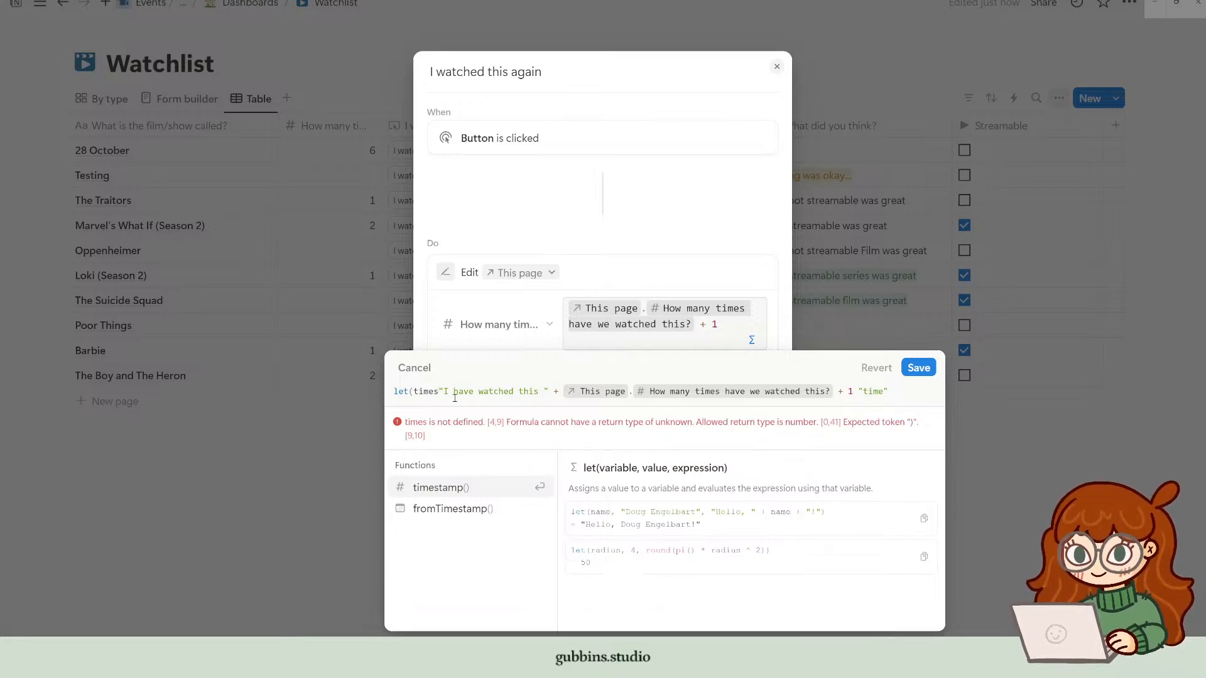
key("ctrl+shift+Left")
key("ctrl+shift+Left")
key("BackSpace")
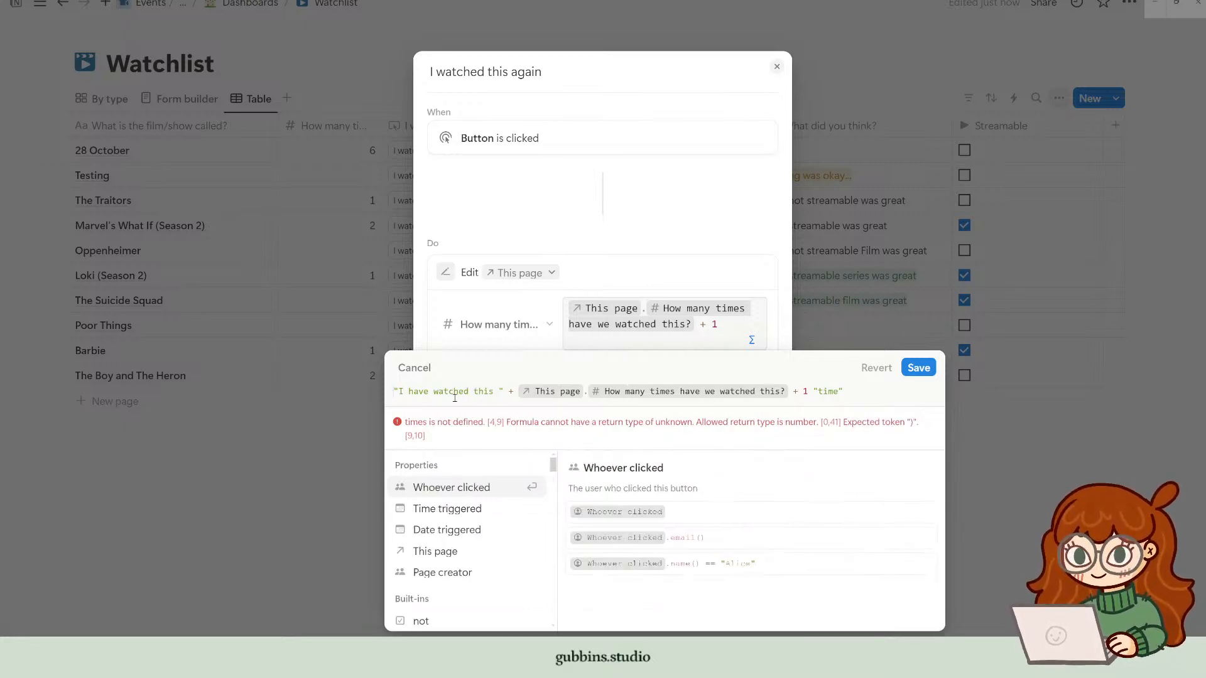
Step: Change the formula's closing text to "times" and join it to the preceding value with a plus sign
left_click(834, 390)
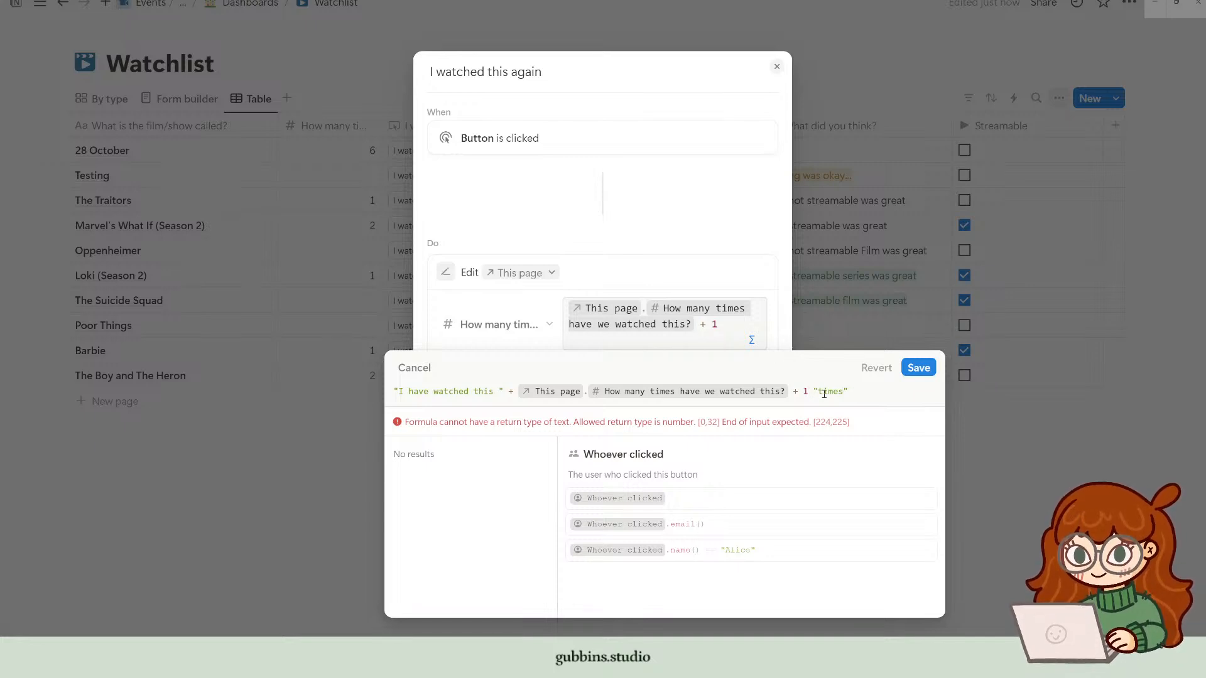
key("Left")
key("Left")
type("+")
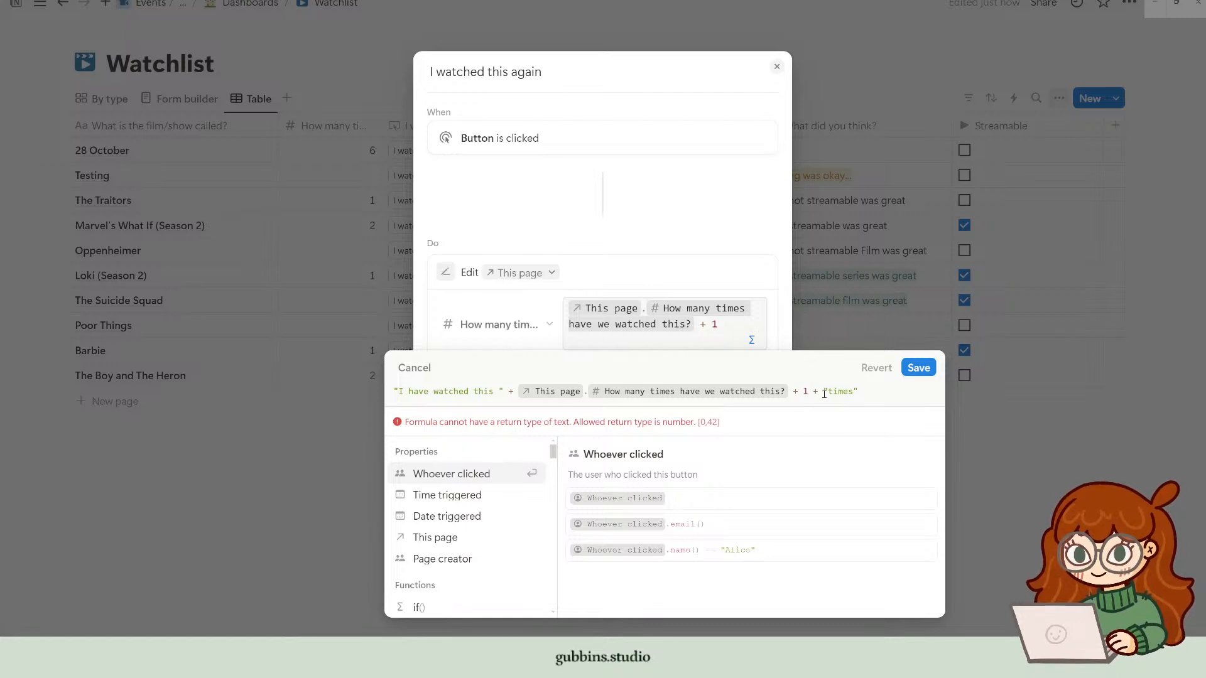
Step: Wrap the This page "How many times have we watched this?" + 1 expression in format()
key("Left")
key("Left")
key("Left")
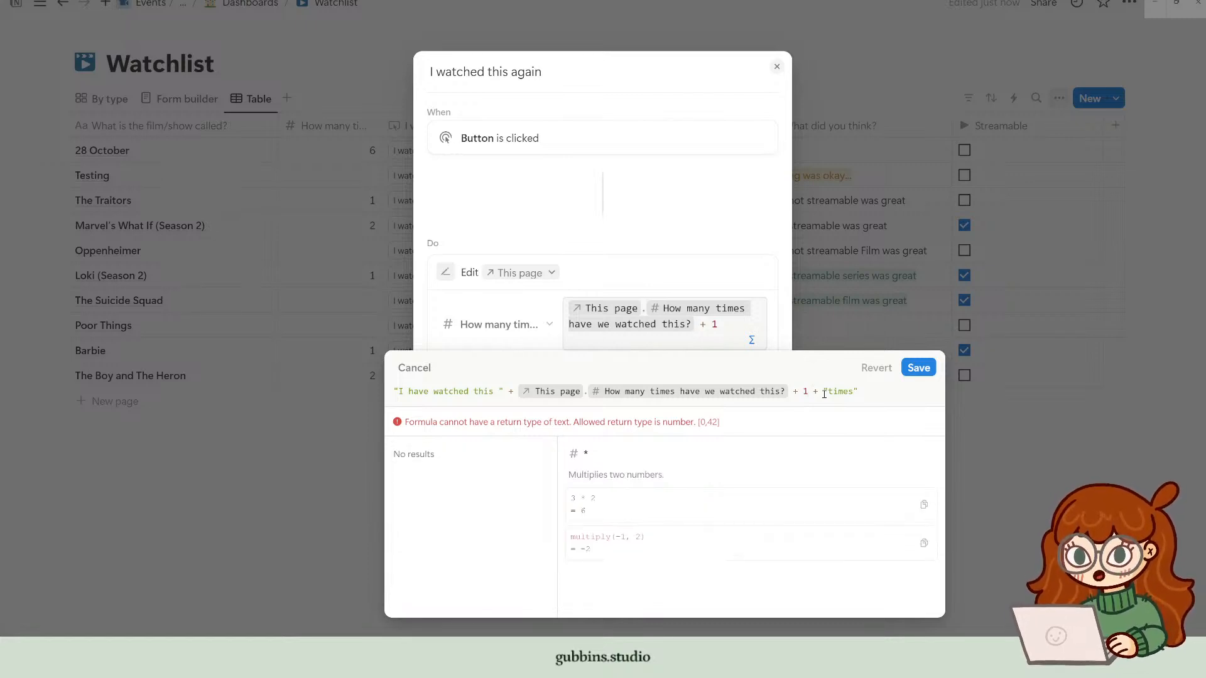
key("Left")
key("Left")
key("Left")
key("Left")
key("Left")
key("Left")
key("Left")
key("Left")
key("Left")
key("Left")
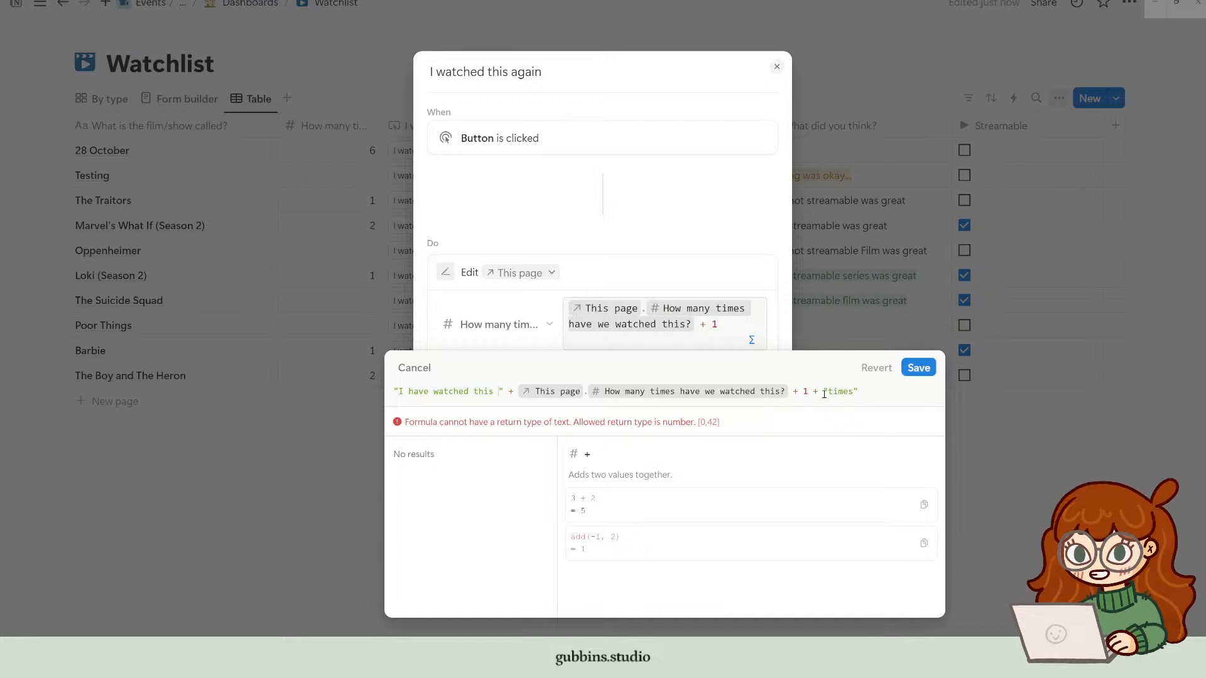
key("Right")
key("Right")
key("Right")
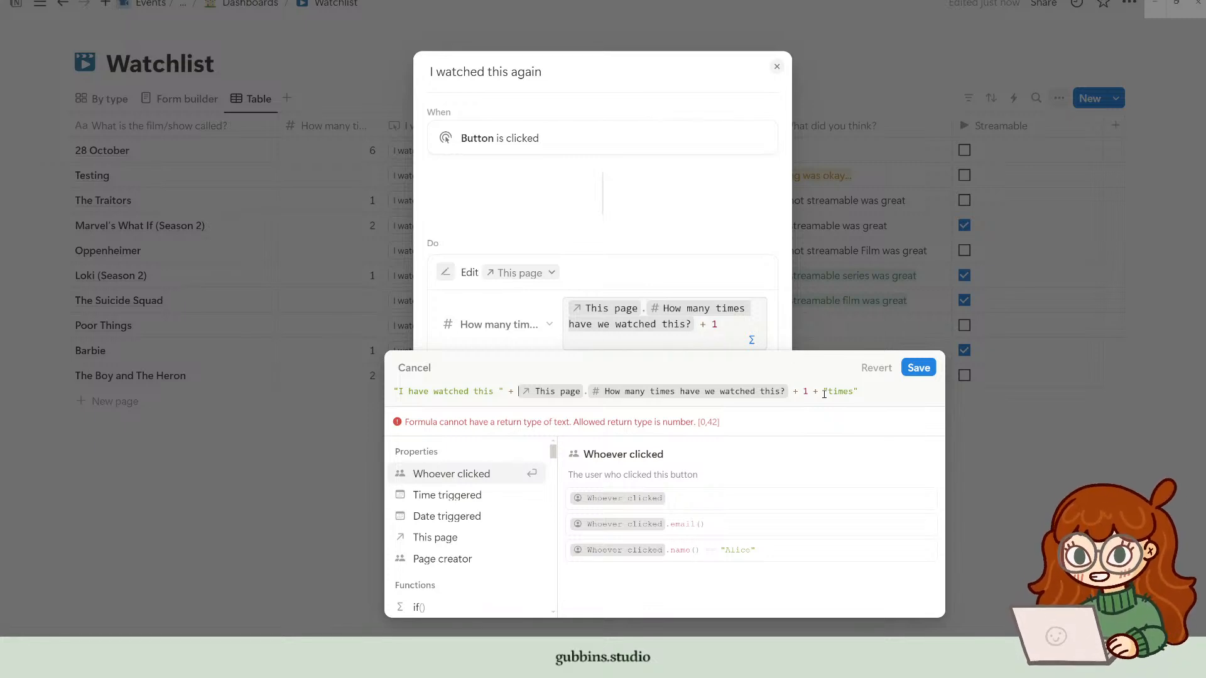
type("+ ")
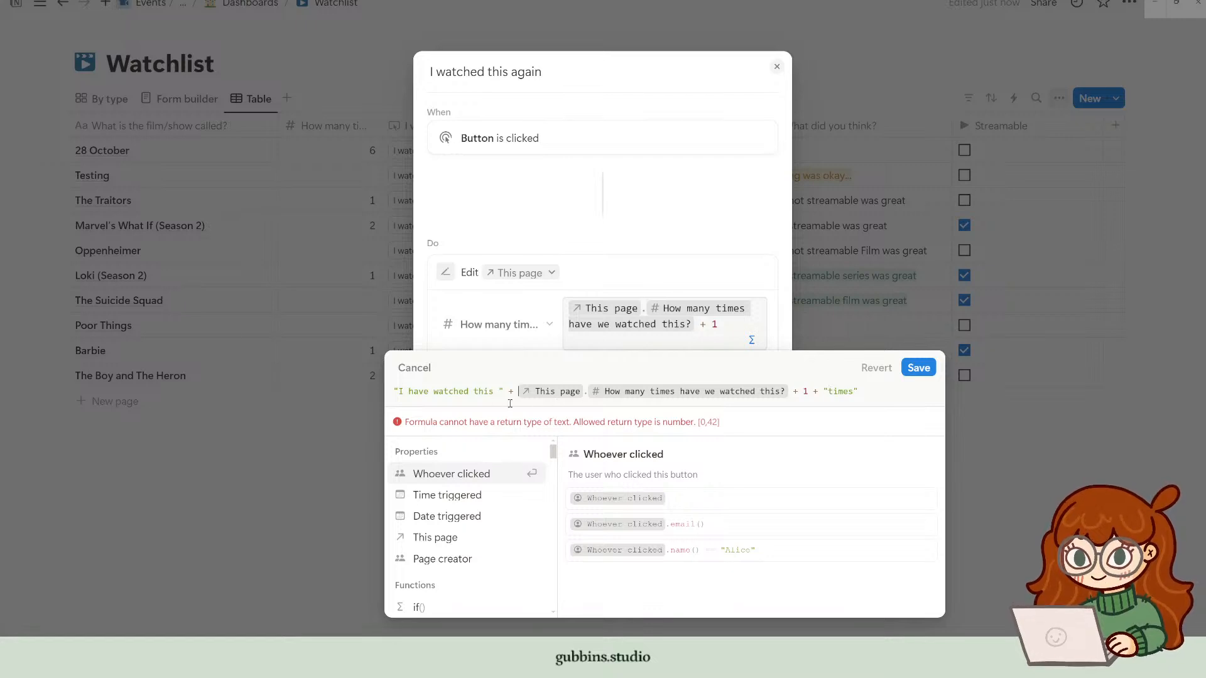
type("format")
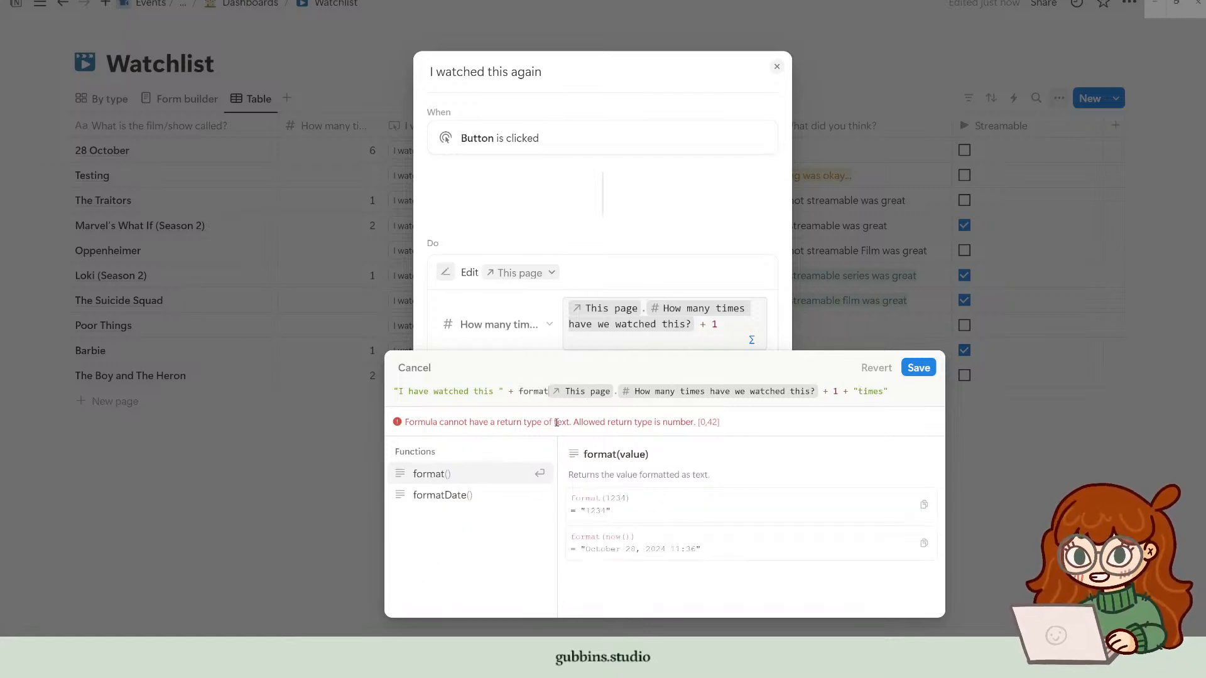
type("(")
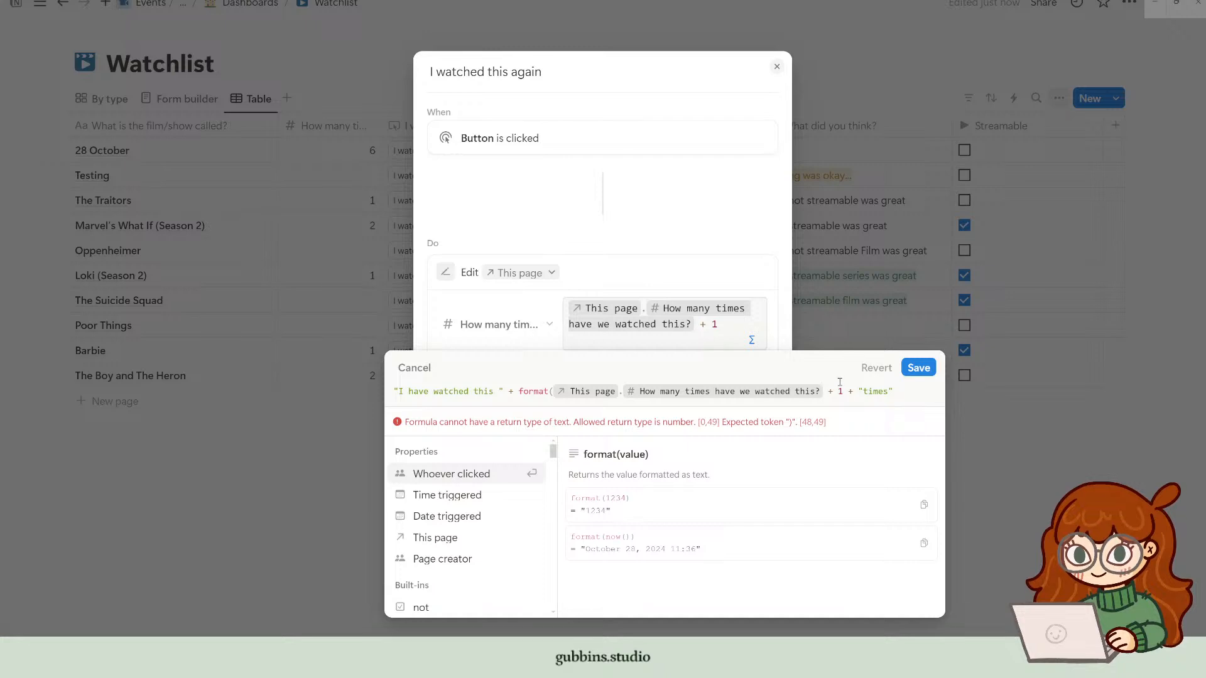
left_click(849, 393)
type(")")
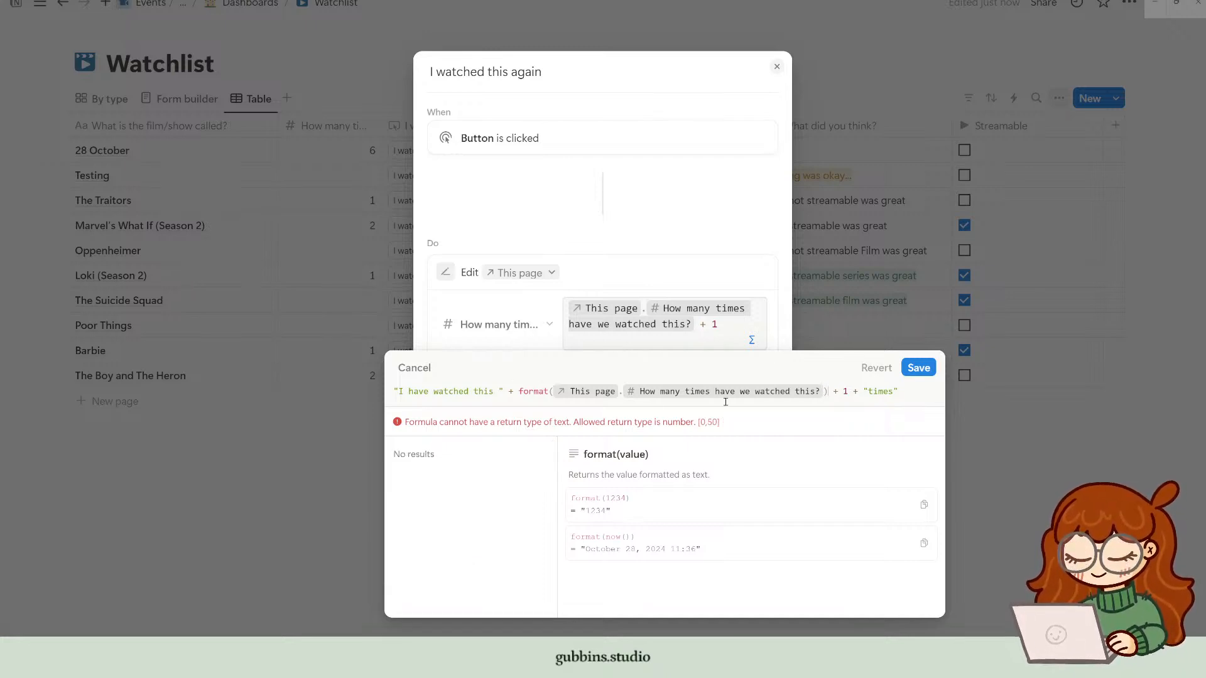
key("BackSpace")
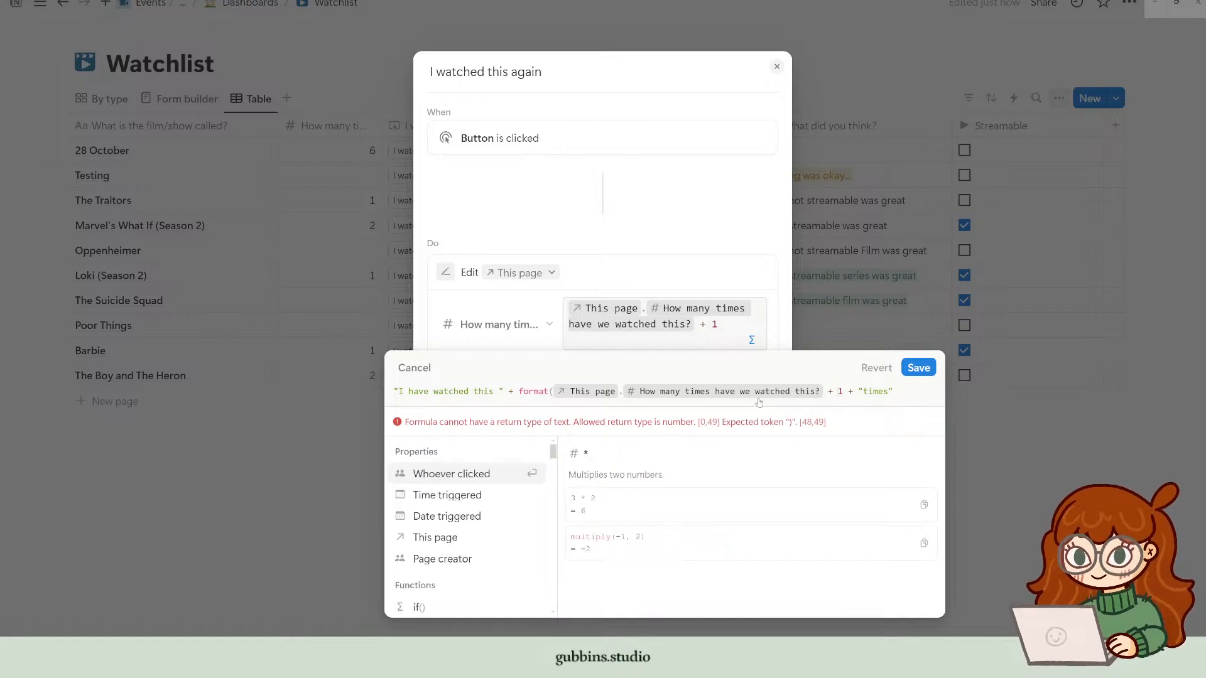
type(")")
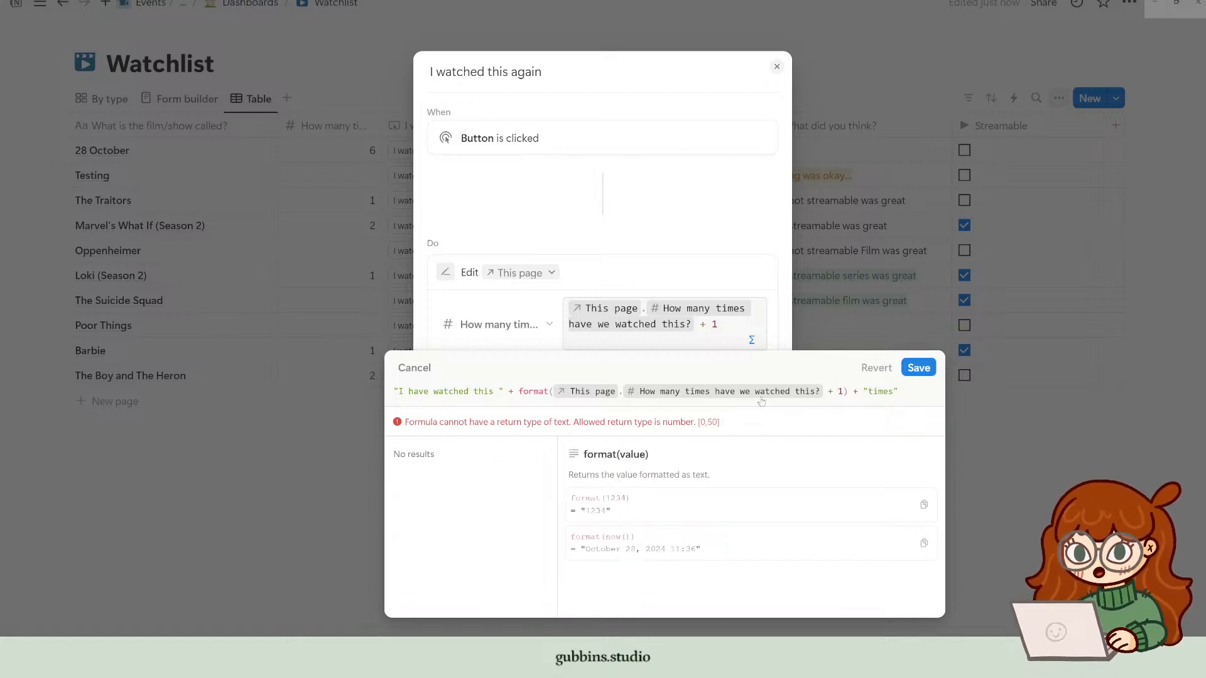
Step: Save the text formula, look through the properties the action can edit, and close the property list without changing it
left_click(535, 394)
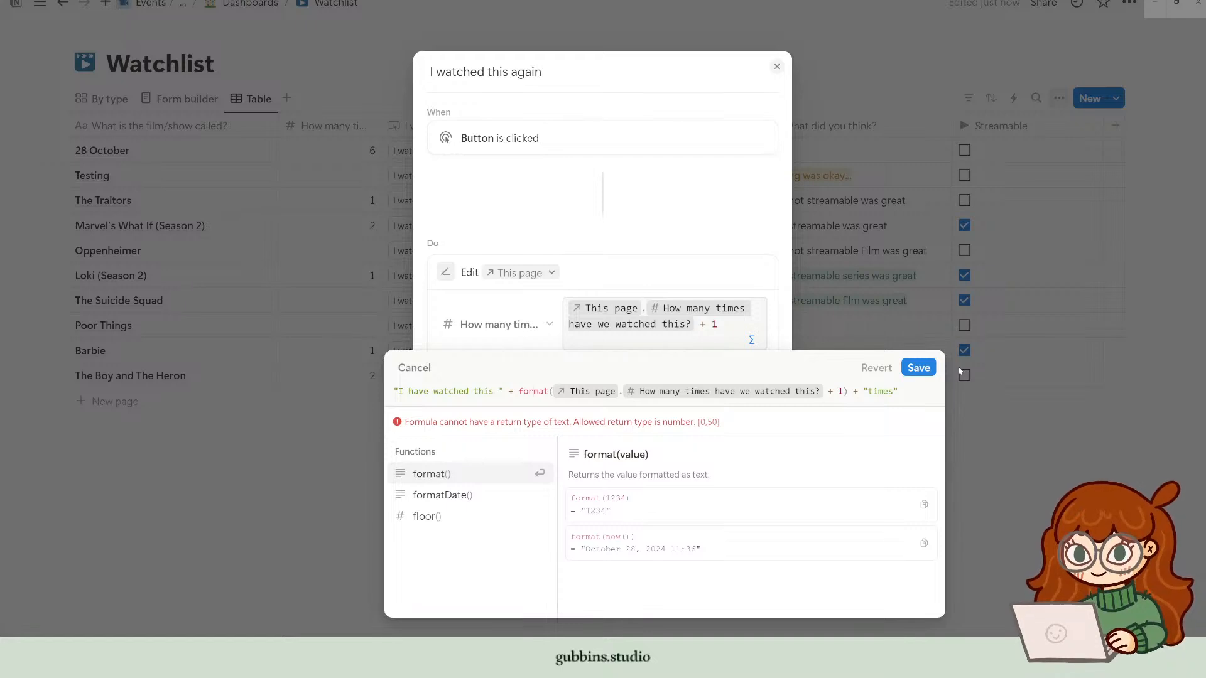
left_click(918, 368)
left_click(532, 355)
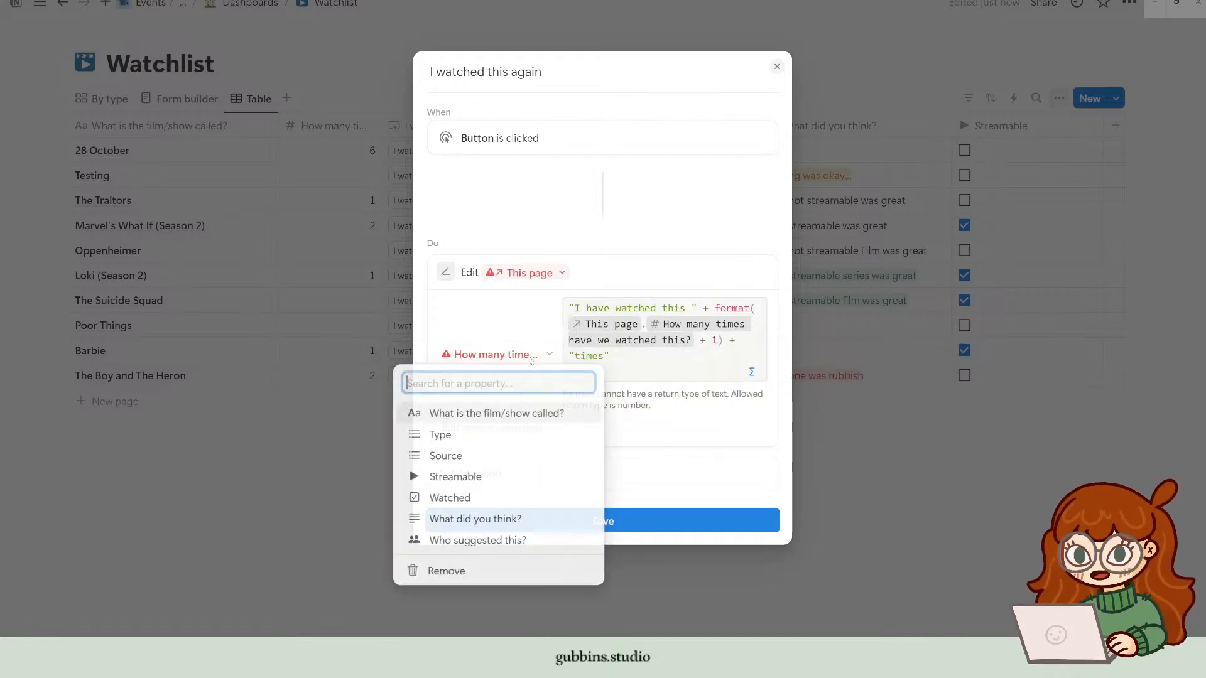
left_click(278, 496)
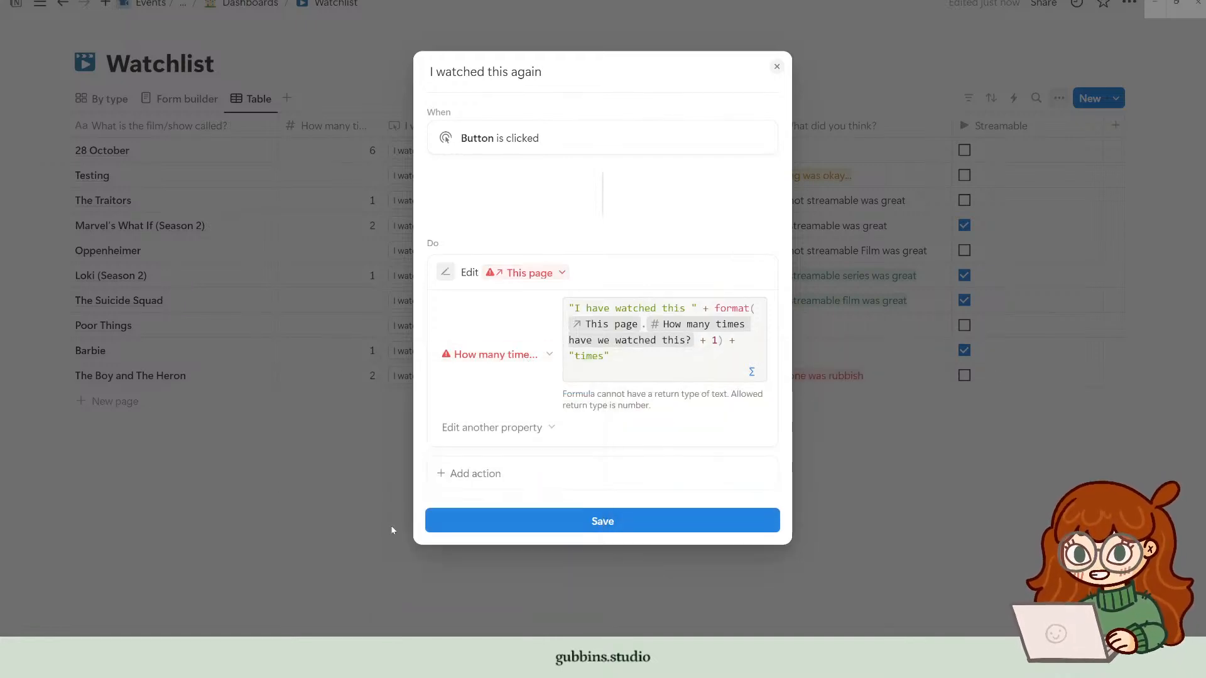
Step: Review the full text formula in the "I watched this again" button, save it and close the automation editor
left_click(649, 358)
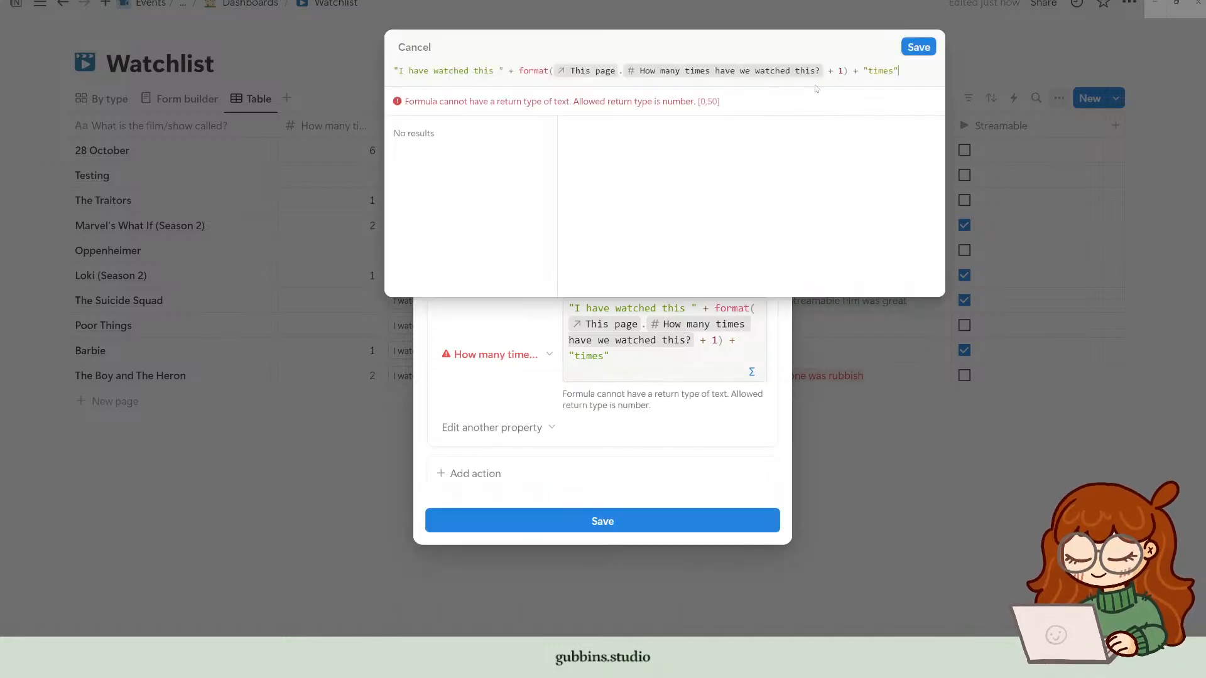
triple_click(883, 74)
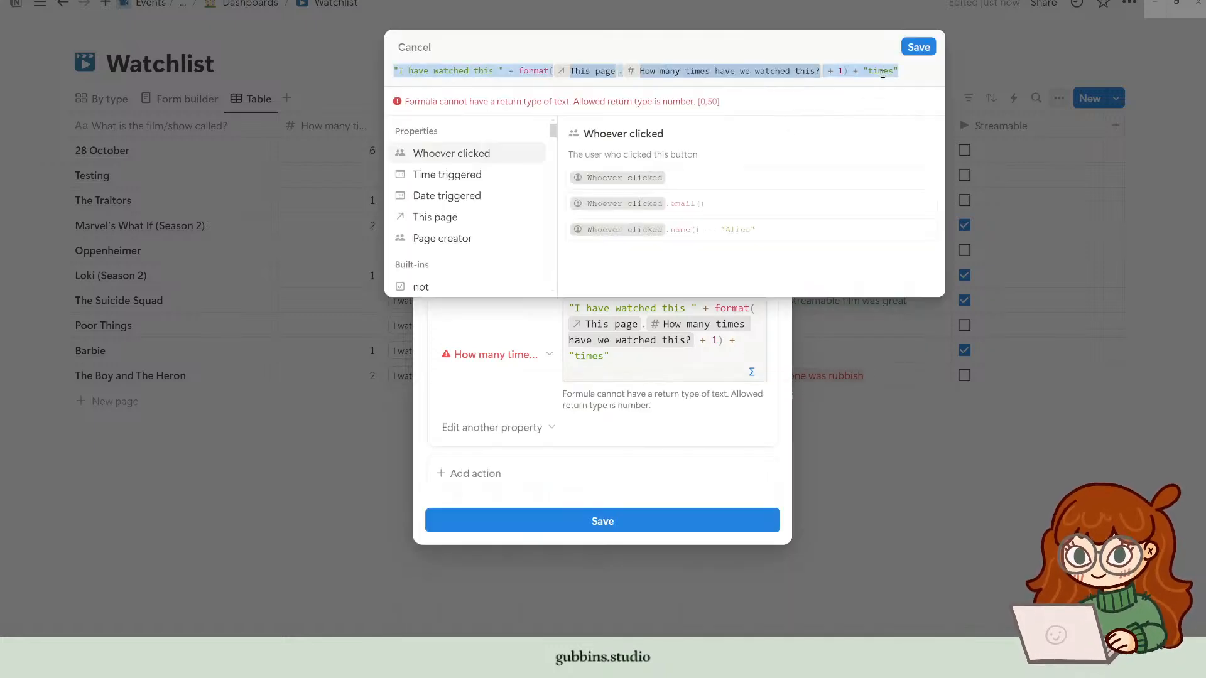
left_click(925, 47)
left_click(779, 66)
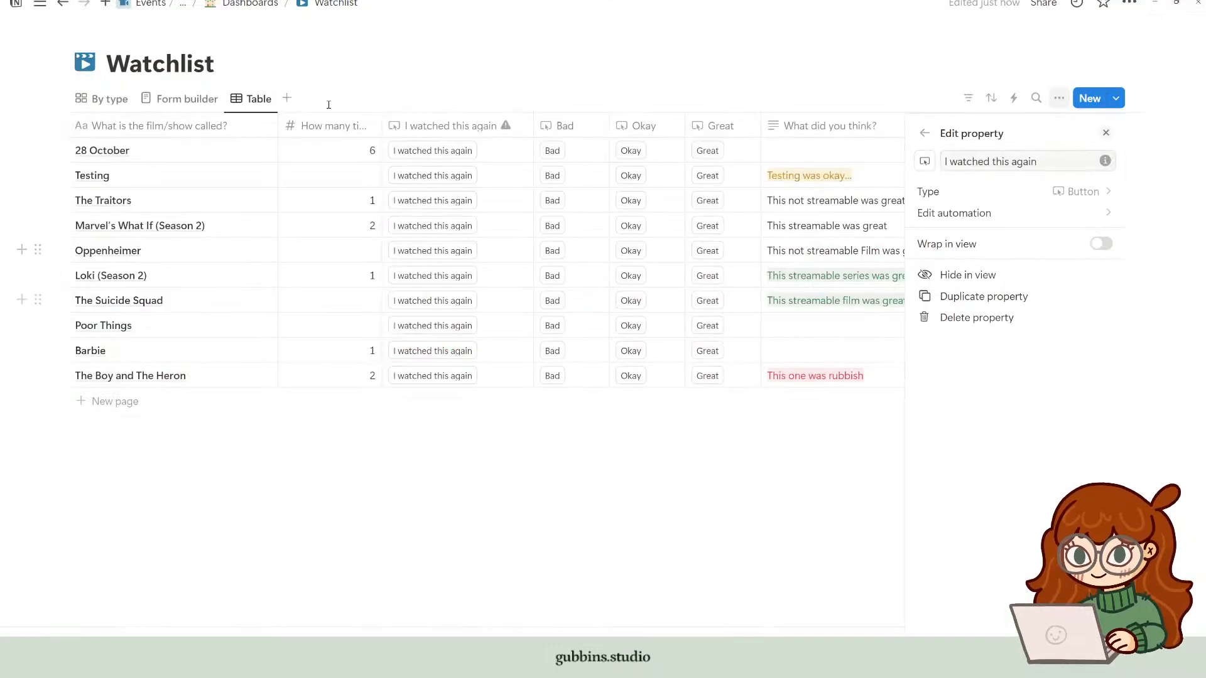
Step: Change the type of the "How many times have we watched this?" property from Number to Text
left_click(338, 126)
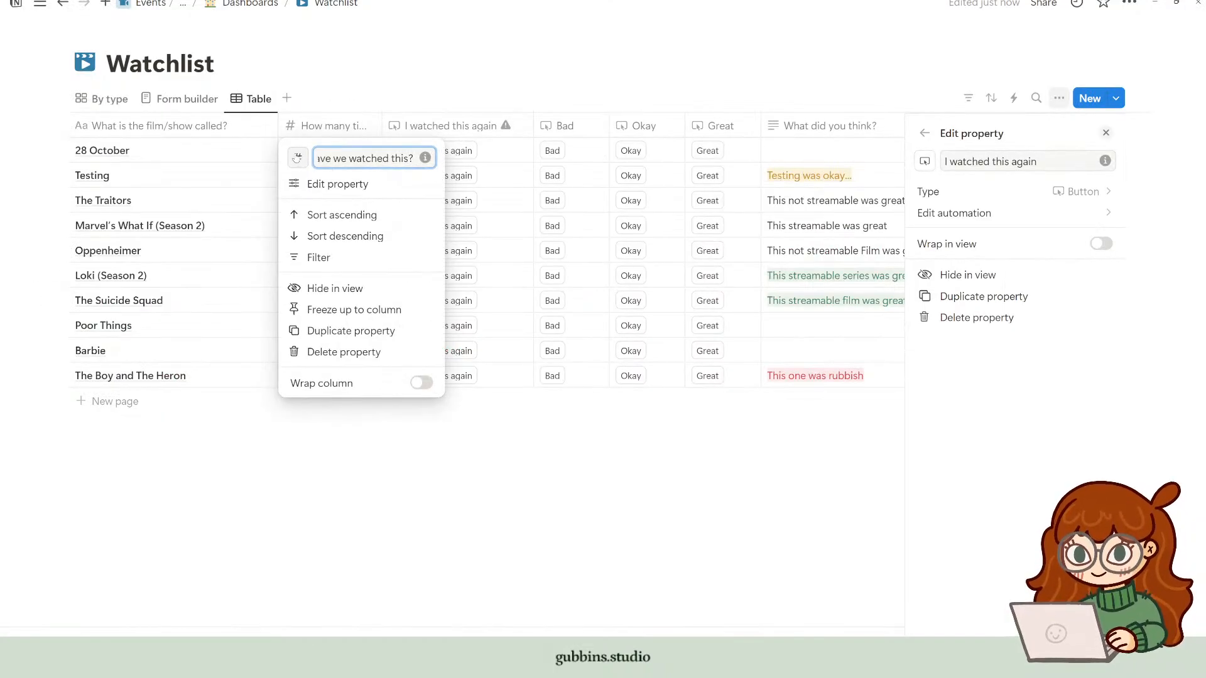
left_click(338, 184)
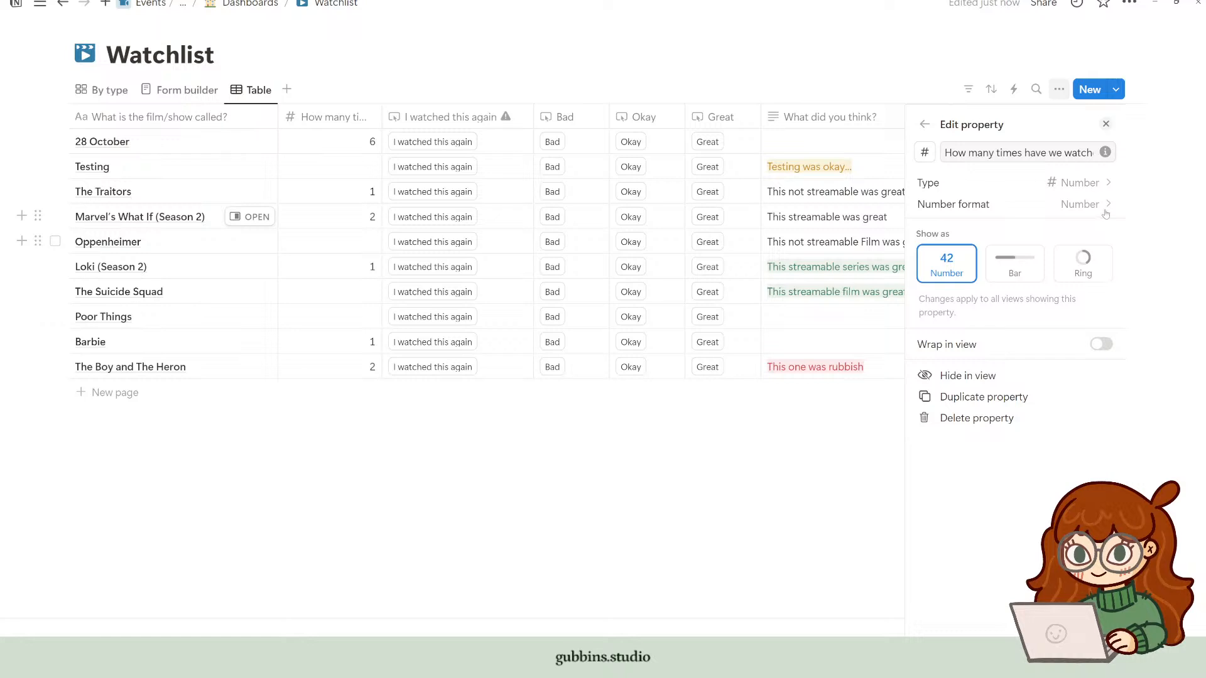
left_click(1018, 183)
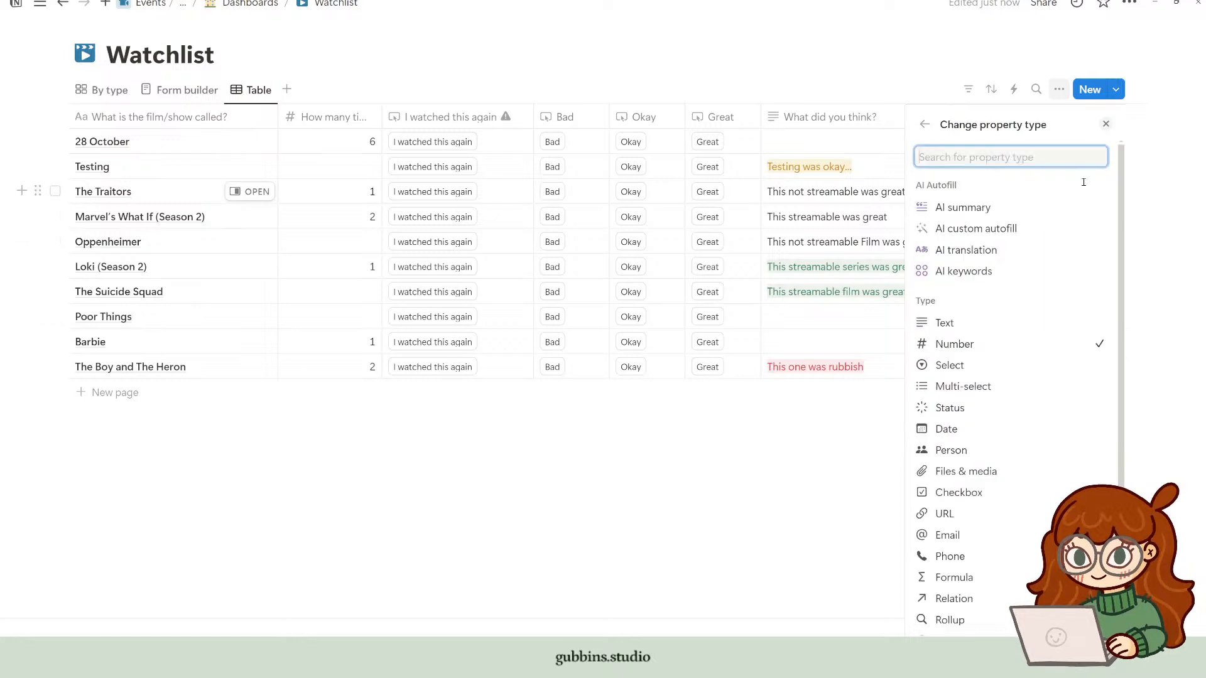
left_click(977, 322)
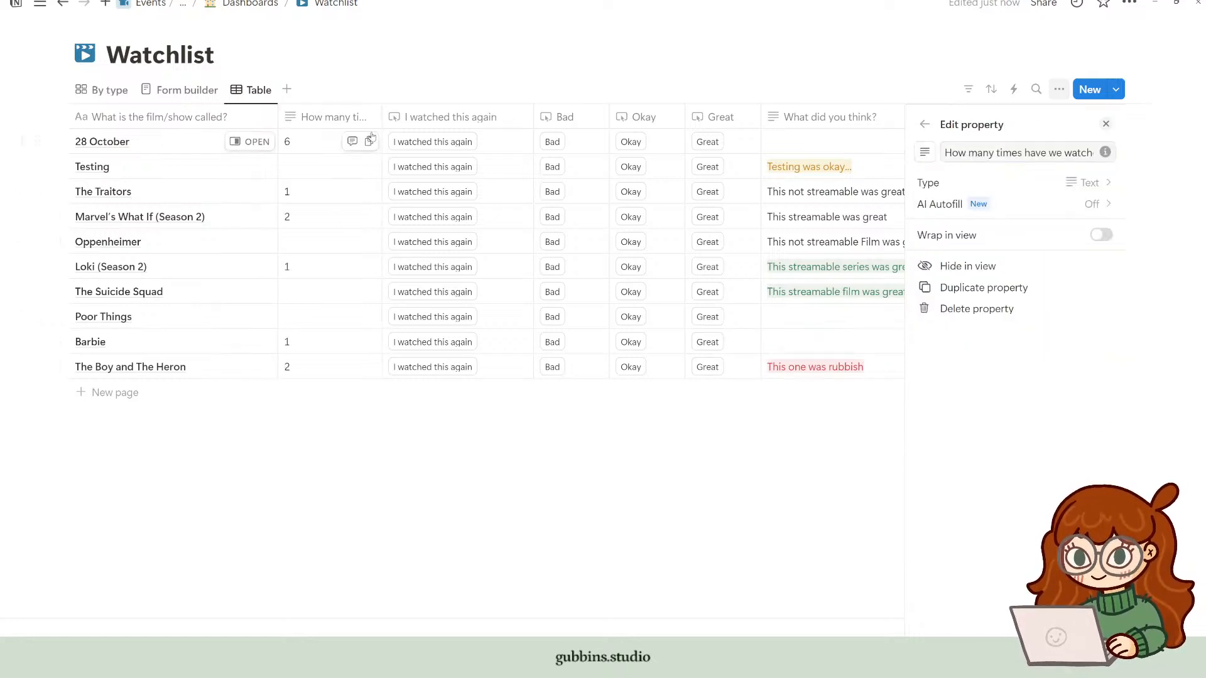
Step: Run "I watched this again" for 28 October and widen the "How many times have we watched this?" column to fit the sentence
left_click(448, 142)
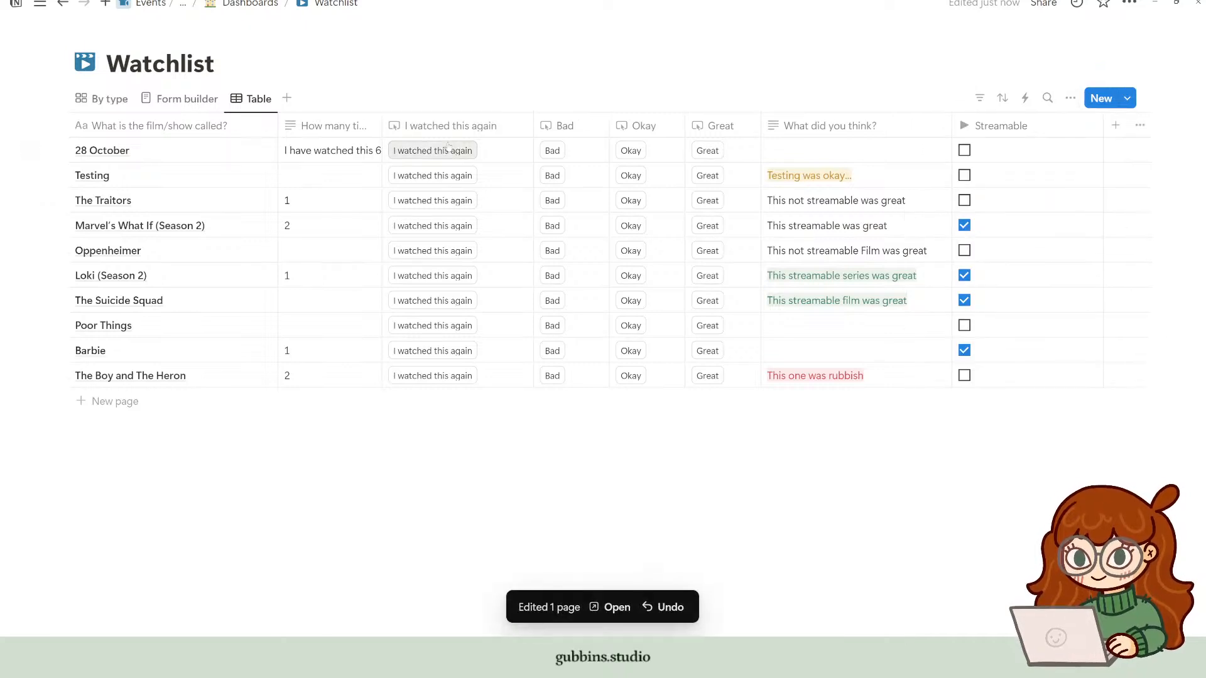
left_click_drag(382, 125, 491, 132)
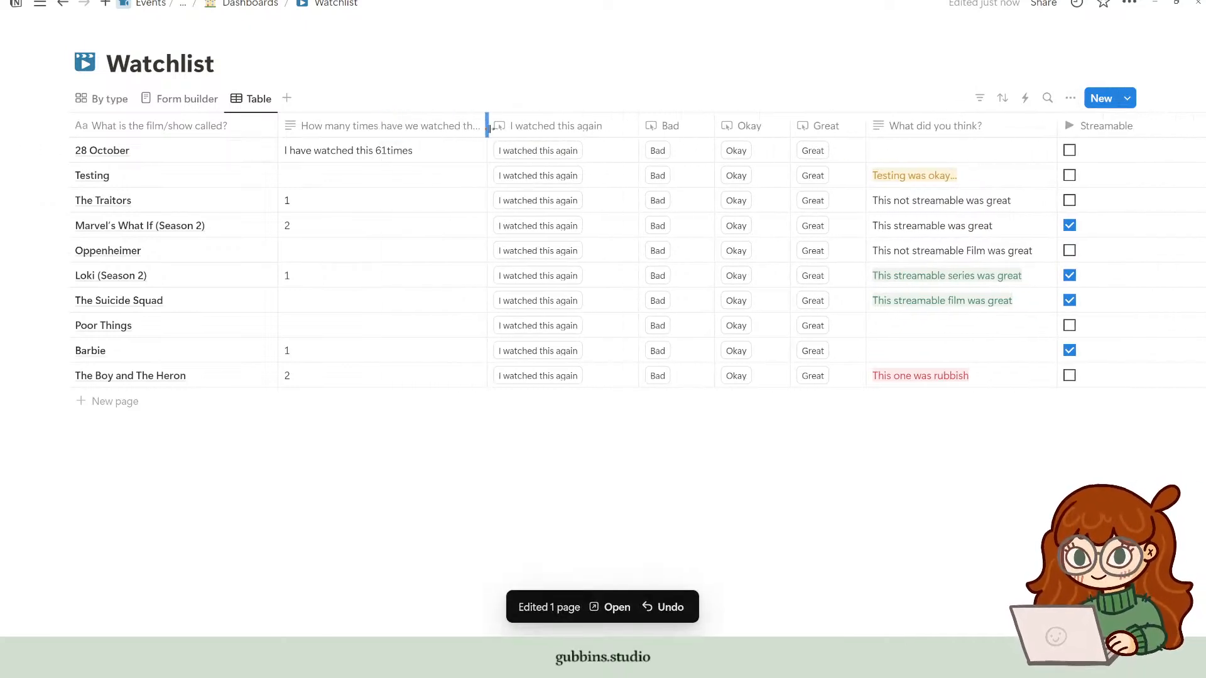
Step: Reopen the "I watched this again" button's formula and insert let(result, at its beginning
left_click(605, 132)
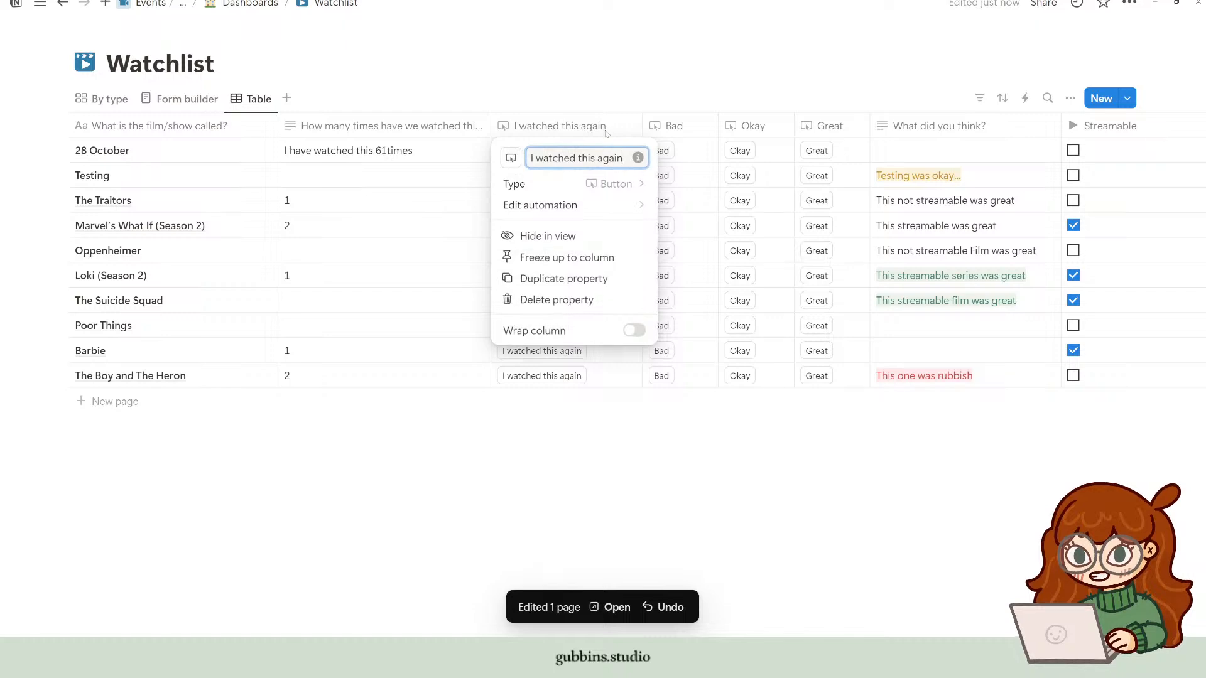
left_click(601, 202)
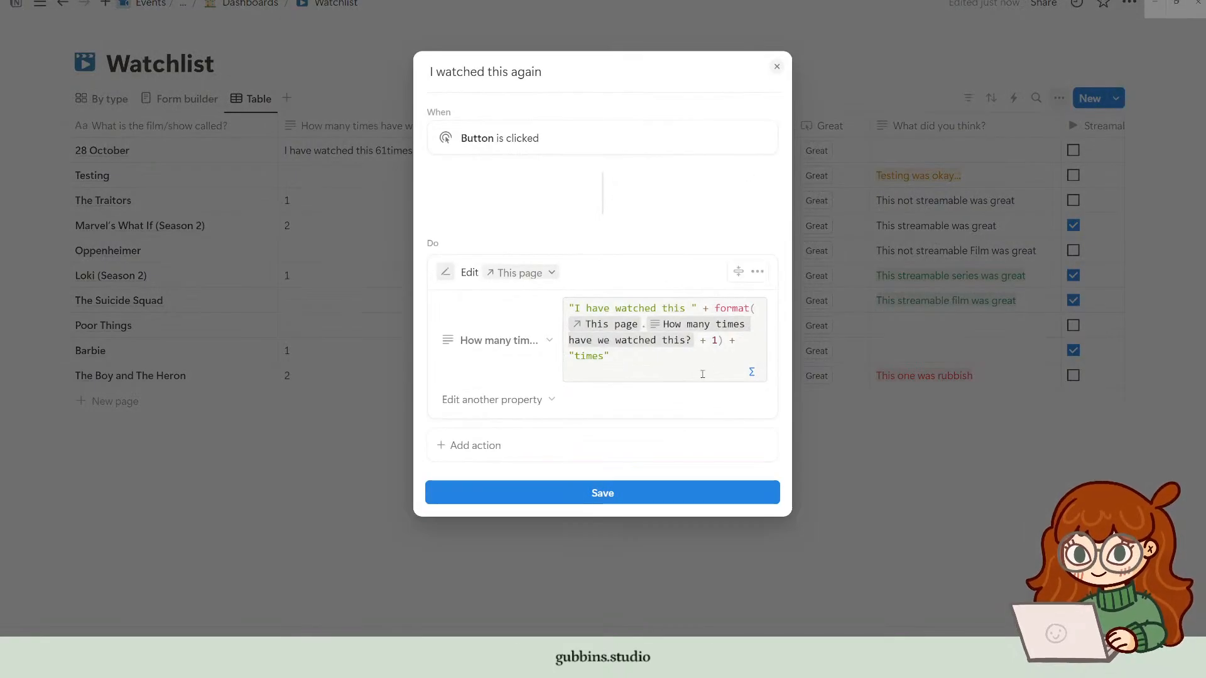
left_click(722, 353)
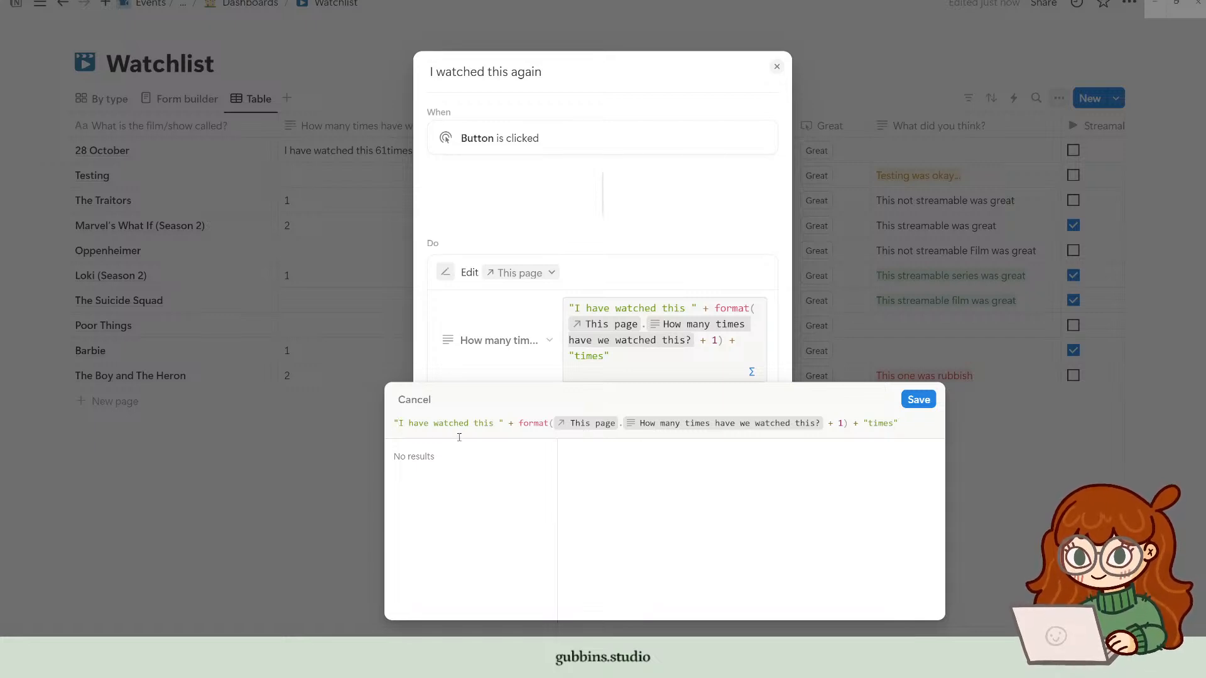
key("Home")
type("let")
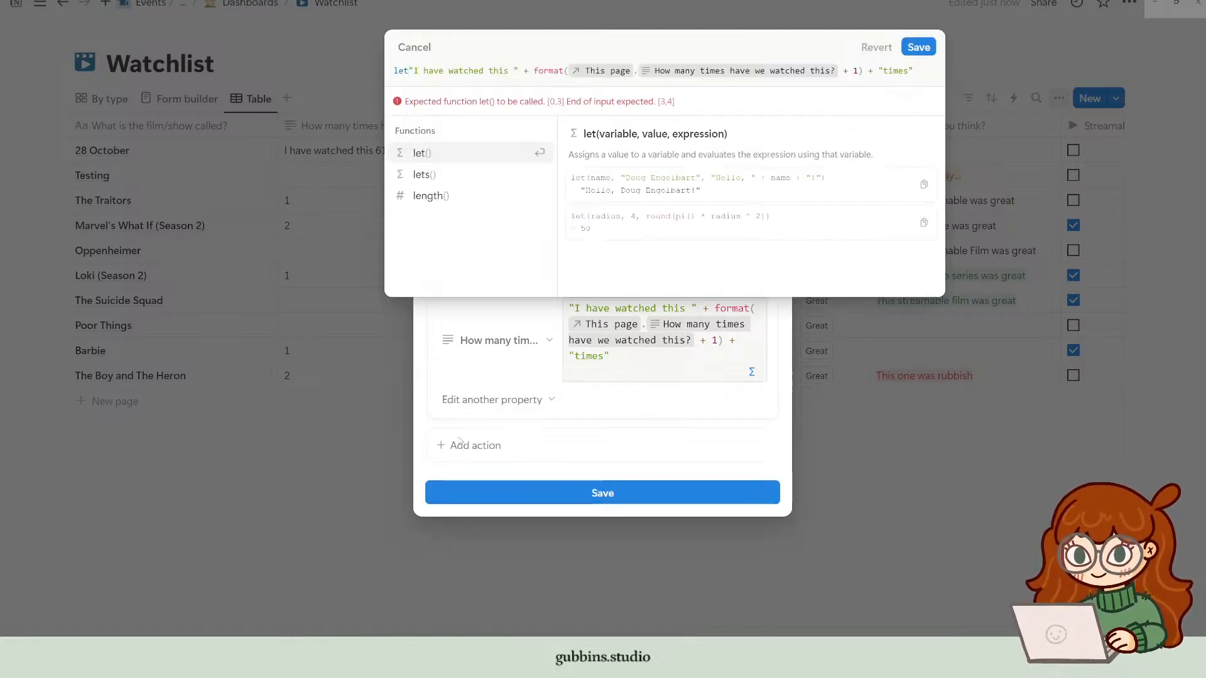
type("(")
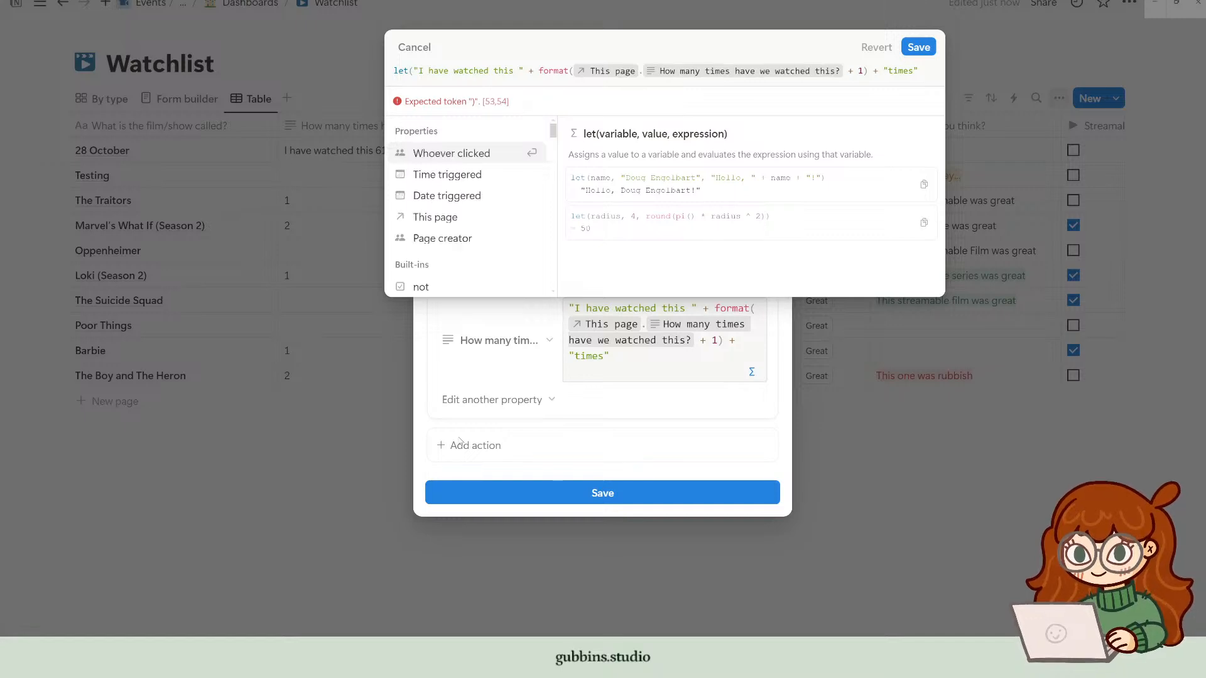
type("result")
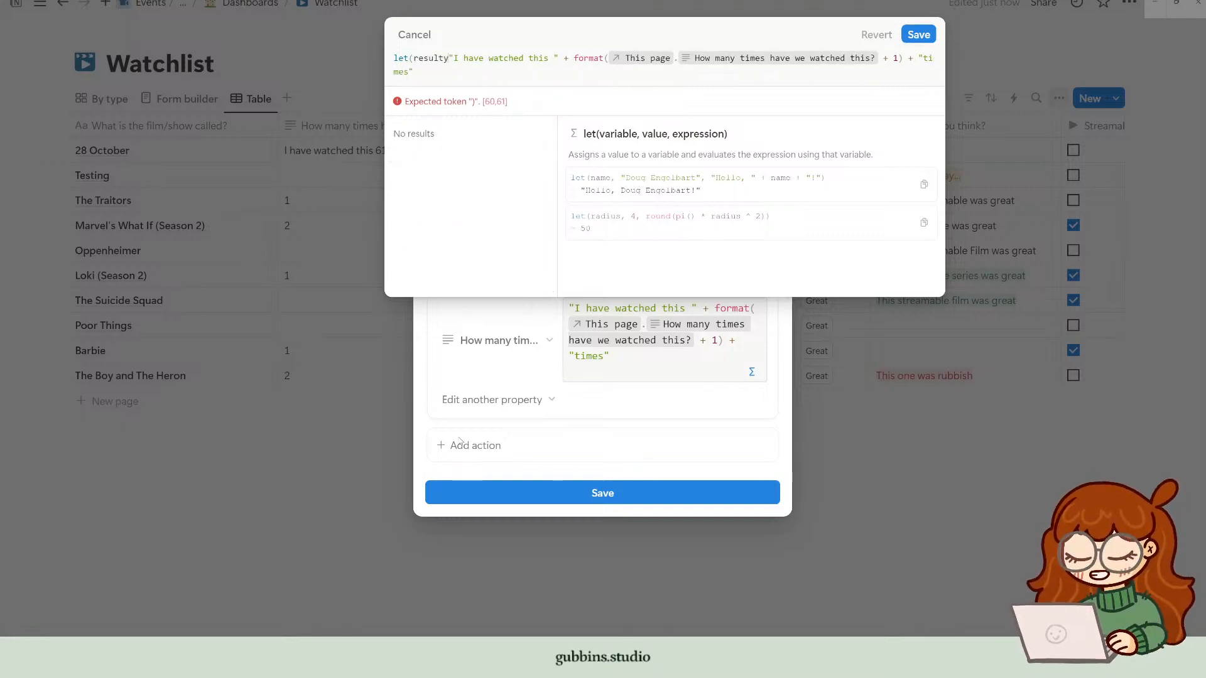
type(",")
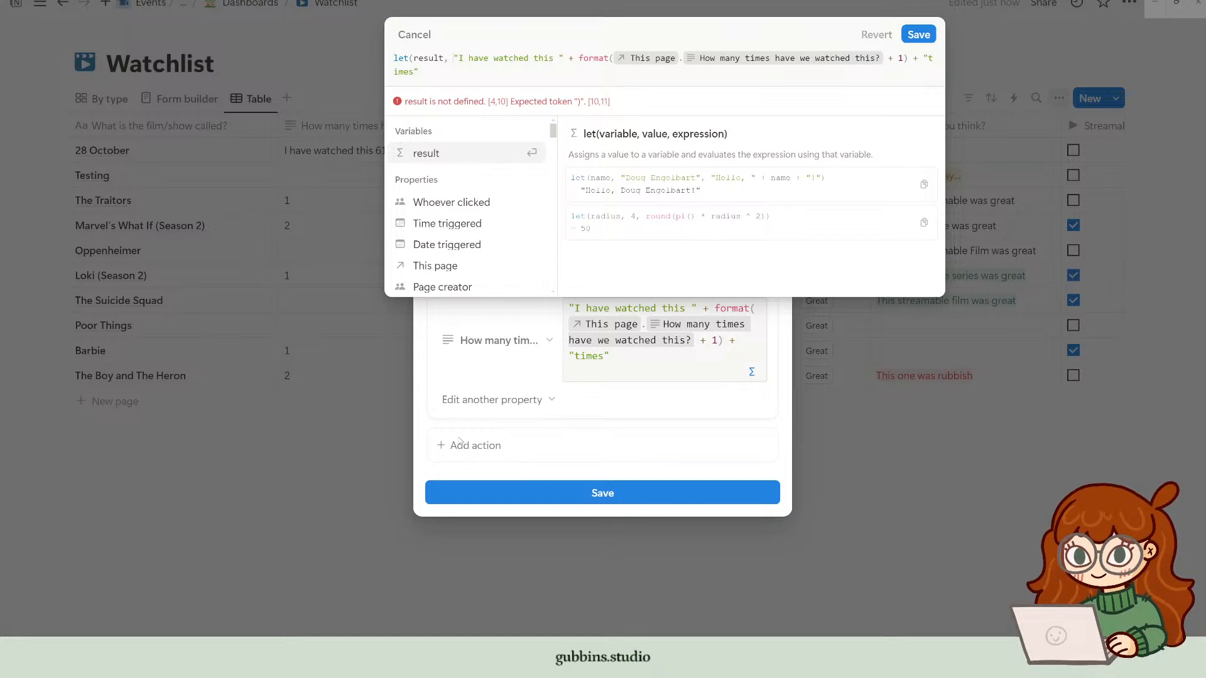
Step: Remove "I have watched this " + format( from in front of the This page reference in the formula
key("ctrl+shift+Right")
key("ctrl+shift+Right")
key("ctrl+shift+Right")
key("ctrl+shift+Right")
key("ctrl+shift+Right")
key("ctrl+shift+Right")
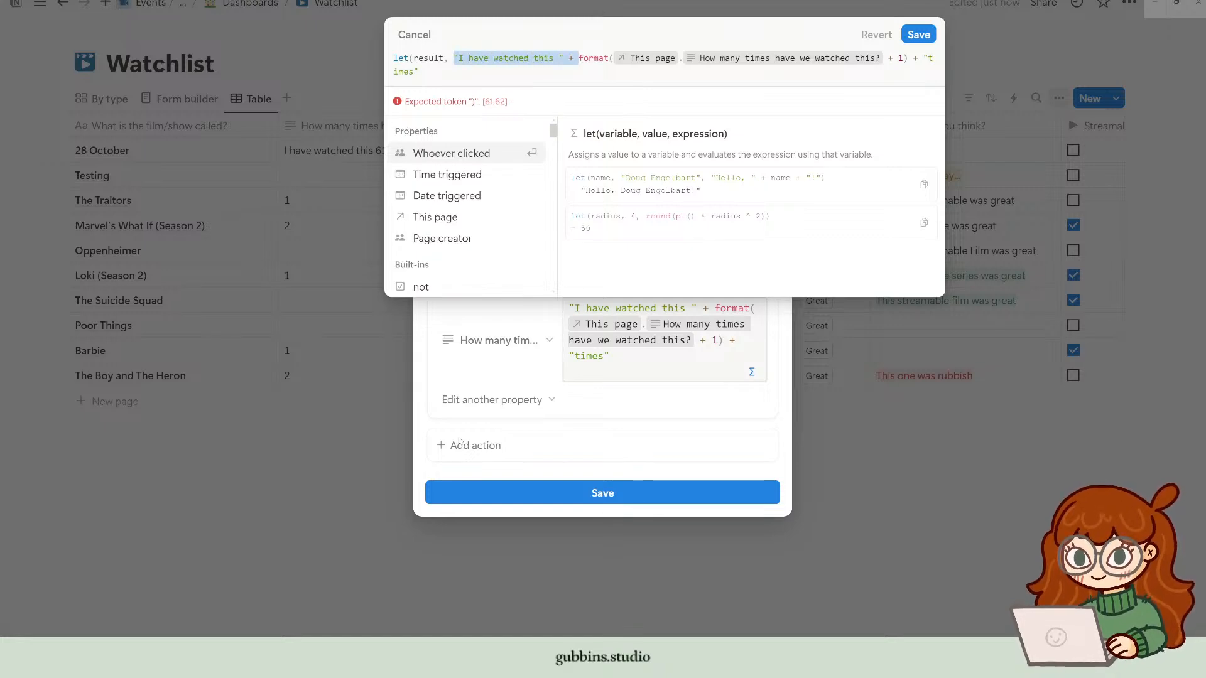
key("BackSpace")
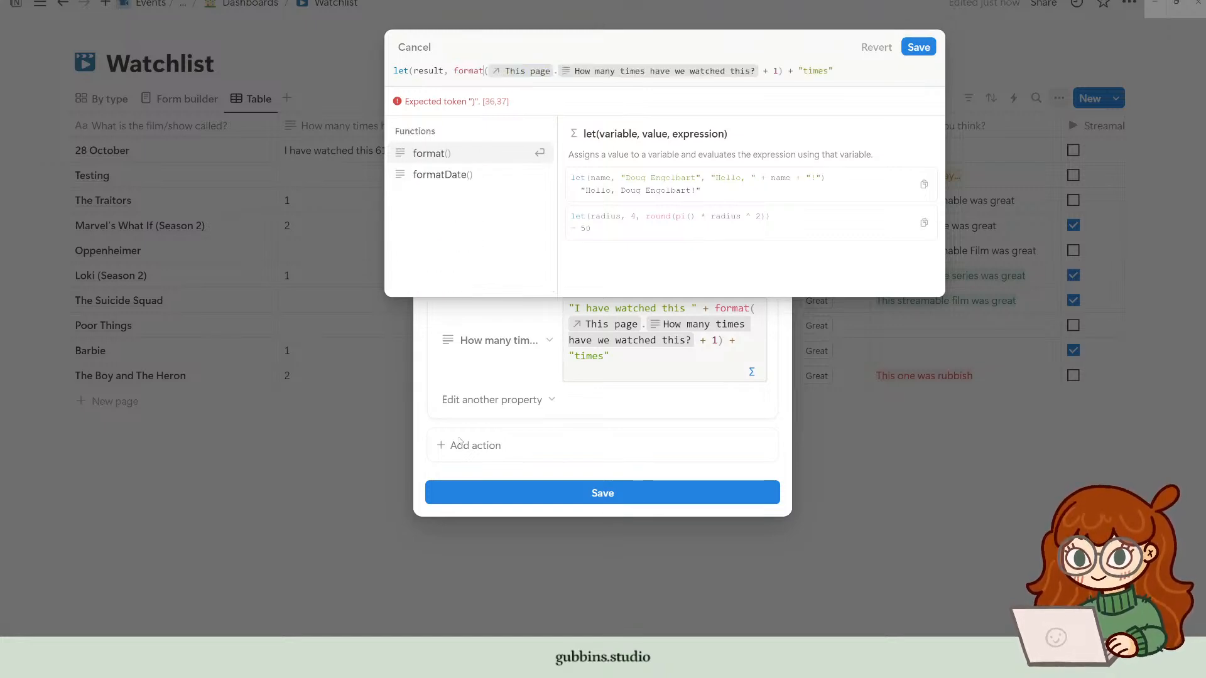
key("BackSpace")
key("BackSpace")
key("BackSpace")
key("BackSpace")
key("BackSpace")
key("BackSpace")
key("BackSpace")
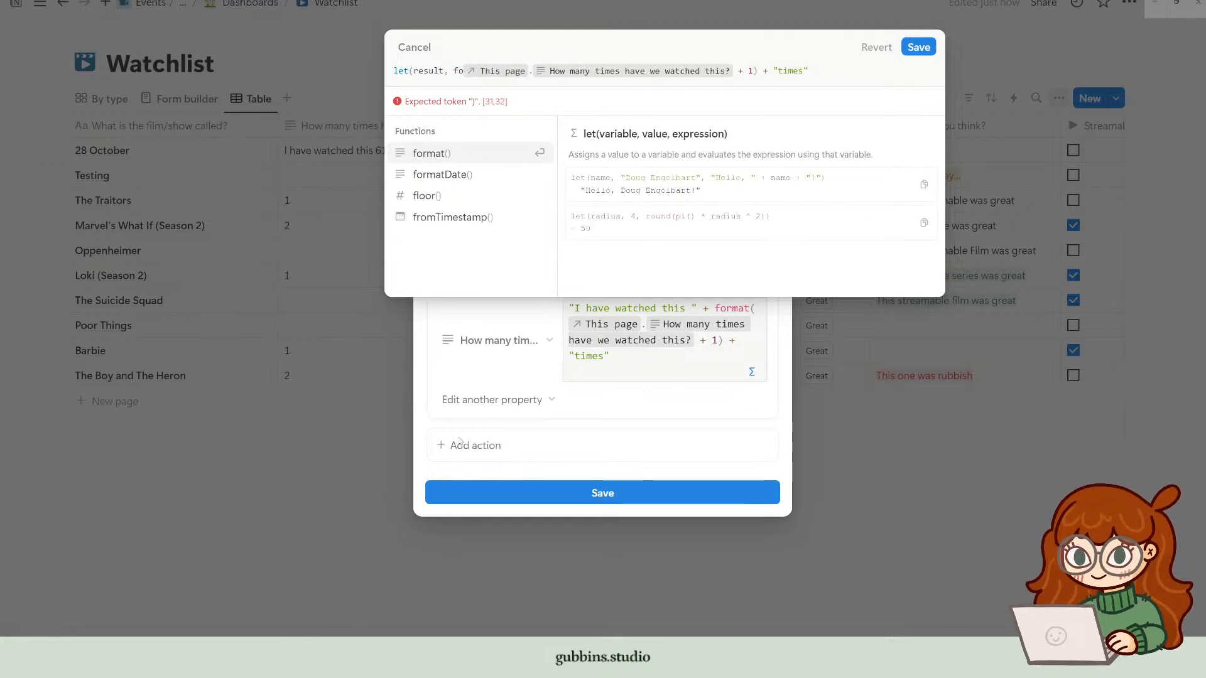
Step: Remove + 1) + "times" from after the "How many times have we watched this?" reference
key("ctrl+Right")
key("ctrl+Right")
key("ctrl+Right")
key("ctrl+Right")
key("ctrl+Right")
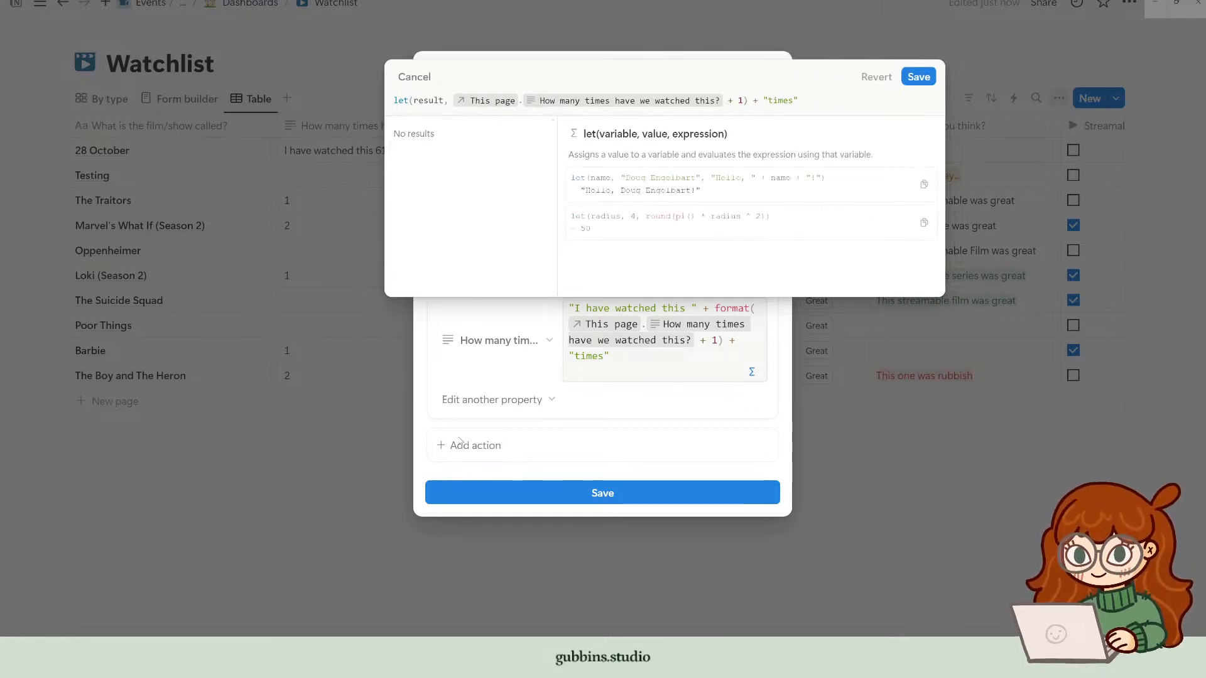
key("ctrl+Right")
key("ctrl+Right")
key("BackSpace")
key("BackSpace")
key("BackSpace")
key("BackSpace")
key("BackSpace")
key("BackSpace")
key("BackSpace")
key("BackSpace")
key("BackSpace")
key("BackSpace")
key("BackSpace")
key("BackSpace")
key("BackSpace")
key("BackSpace")
key("BackSpace")
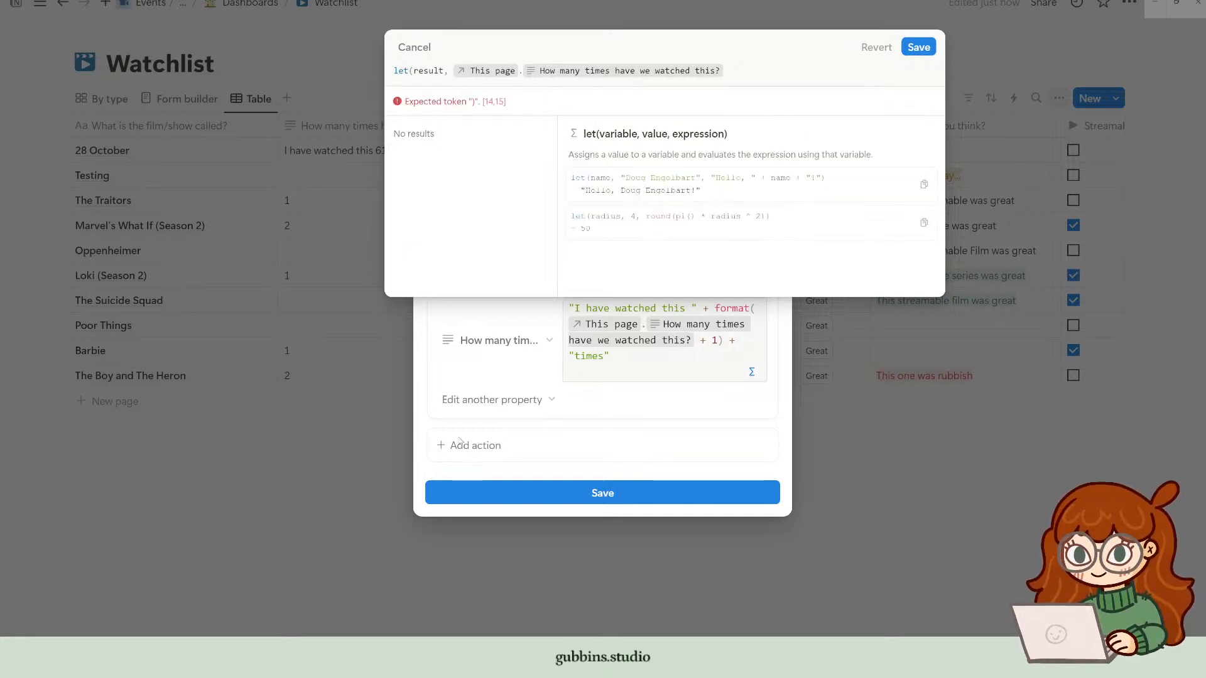
Step: Complete the let formula with , "I have watched this " + format(result) + " times") and save both the formula and the button automation
type(", \"I have watched this \" + ")
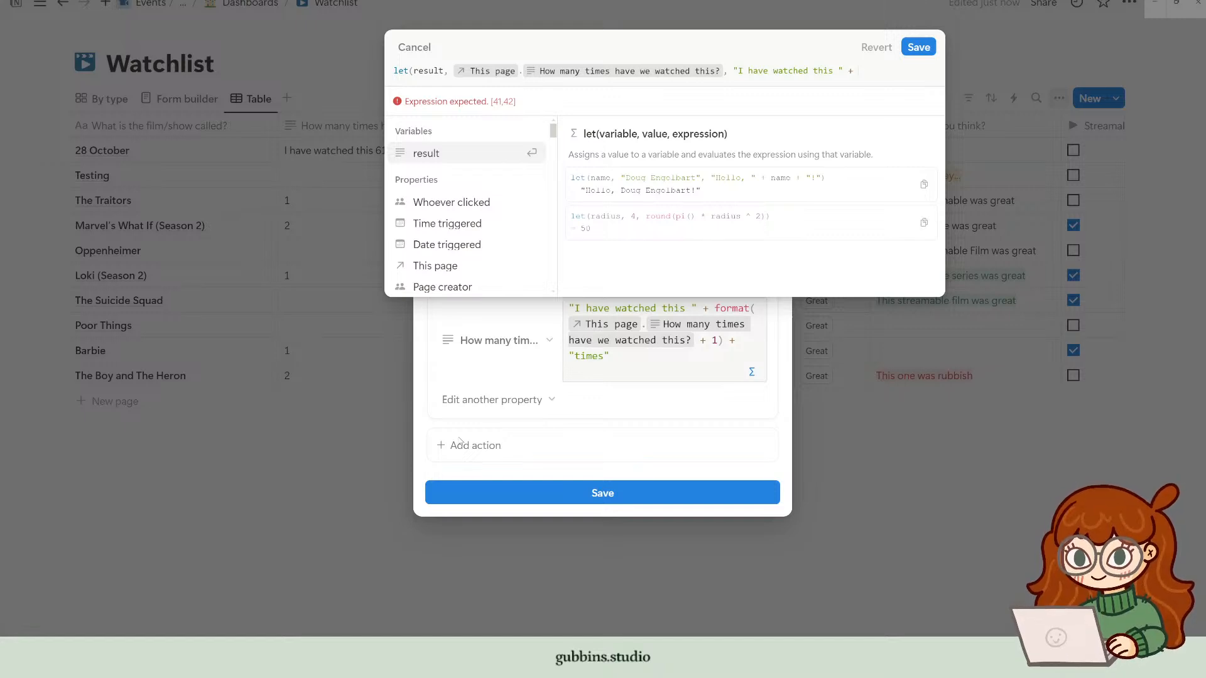
type("format(")
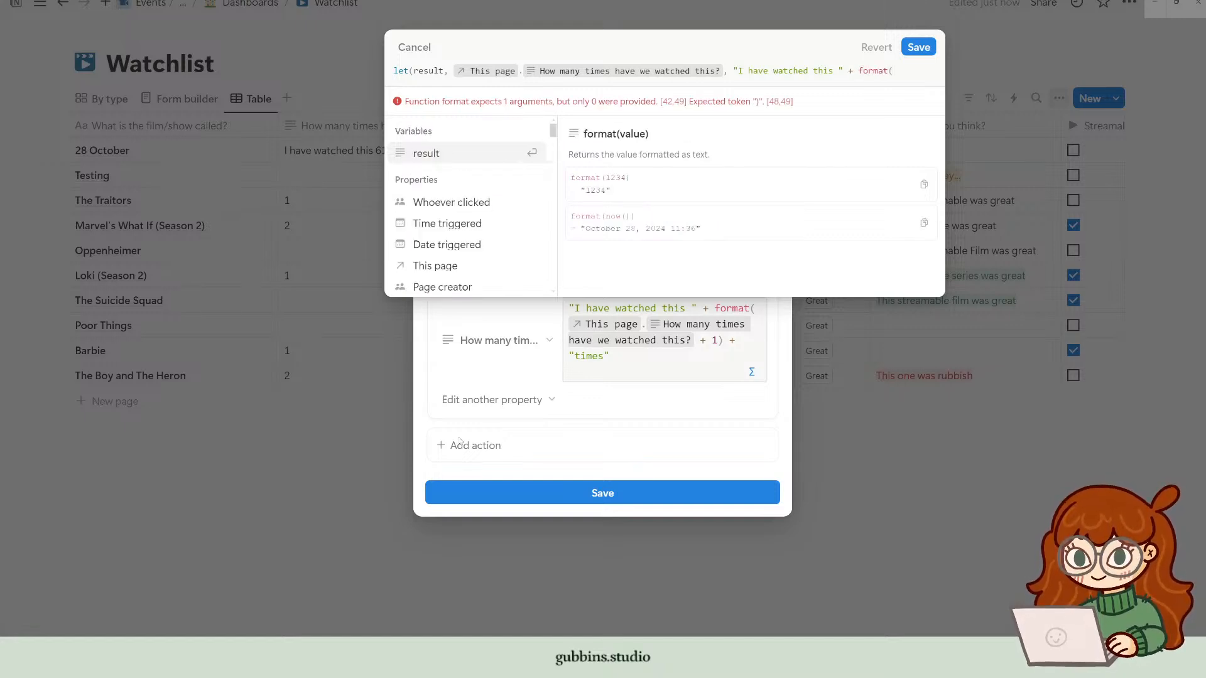
type("result")
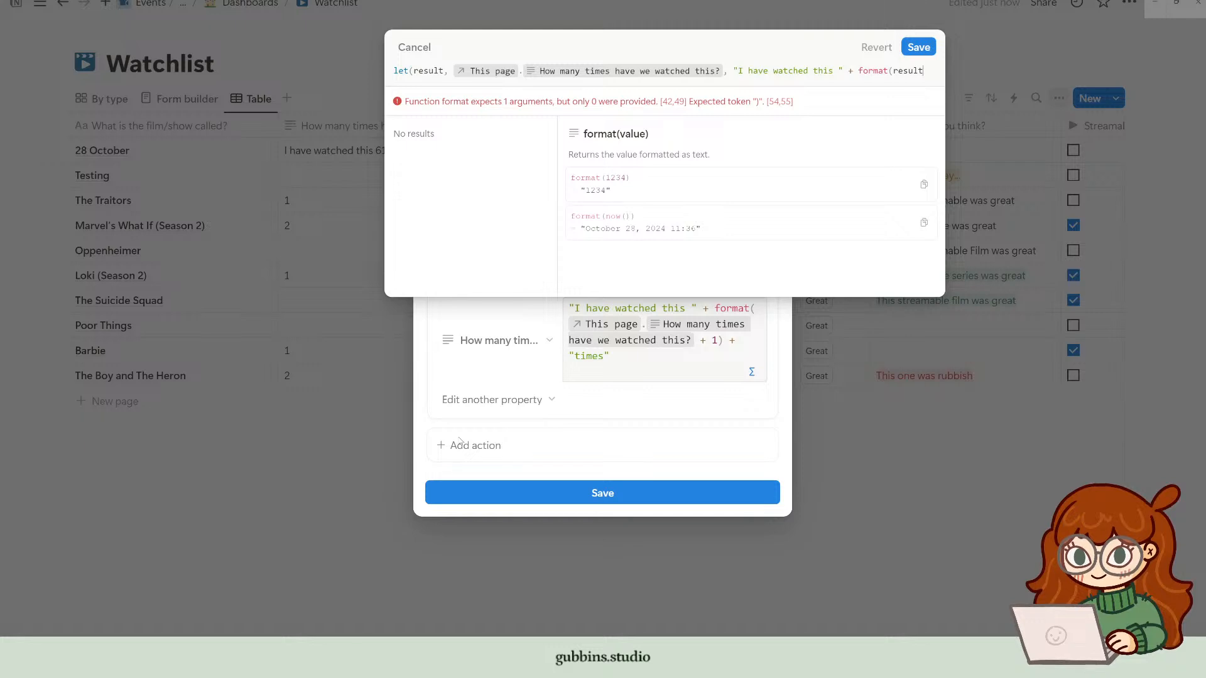
type("s) + ")
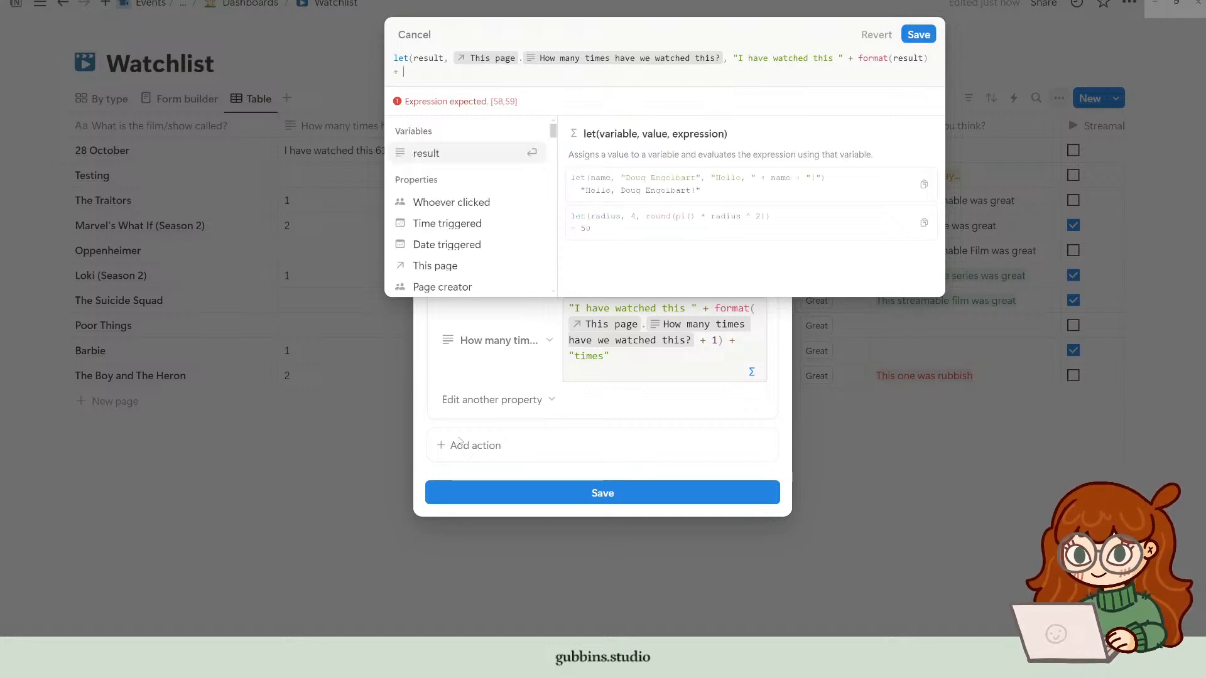
type("\" times\"")
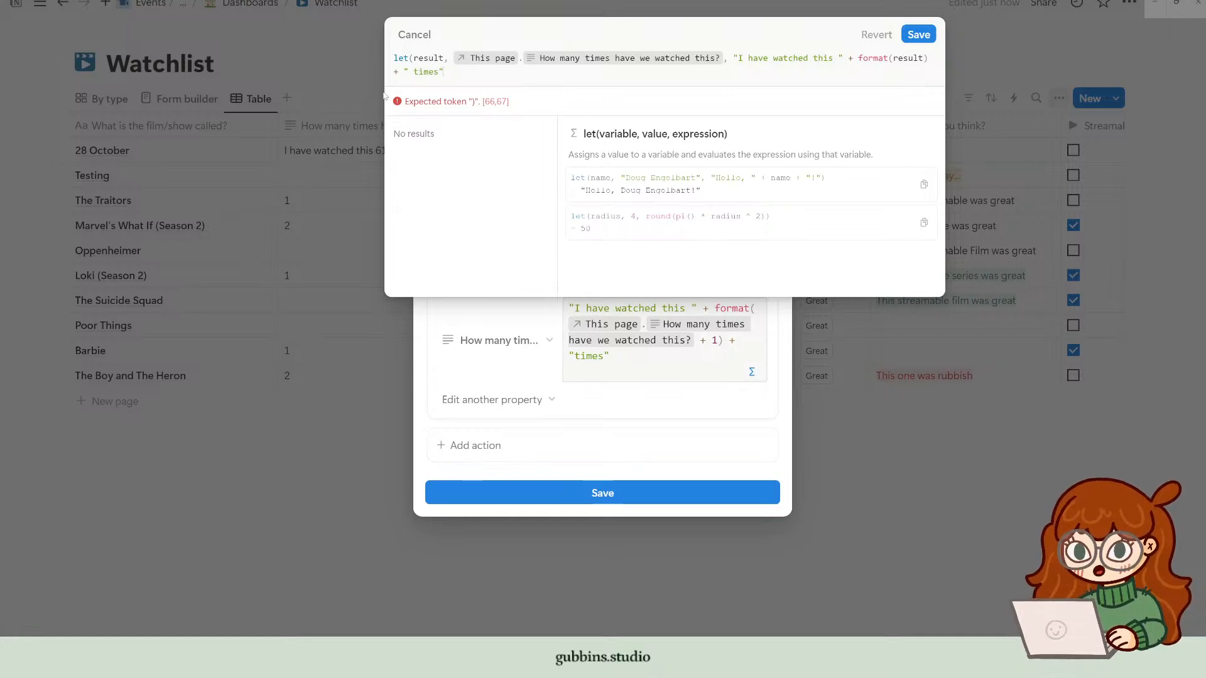
type(")")
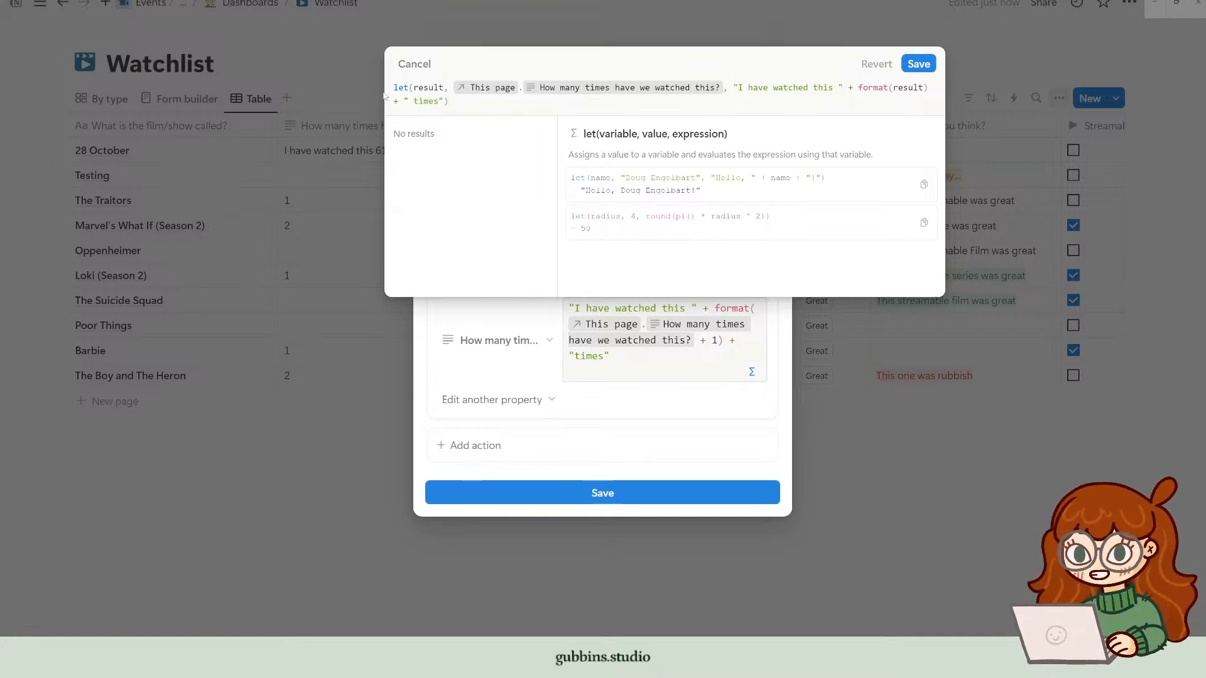
left_click(918, 63)
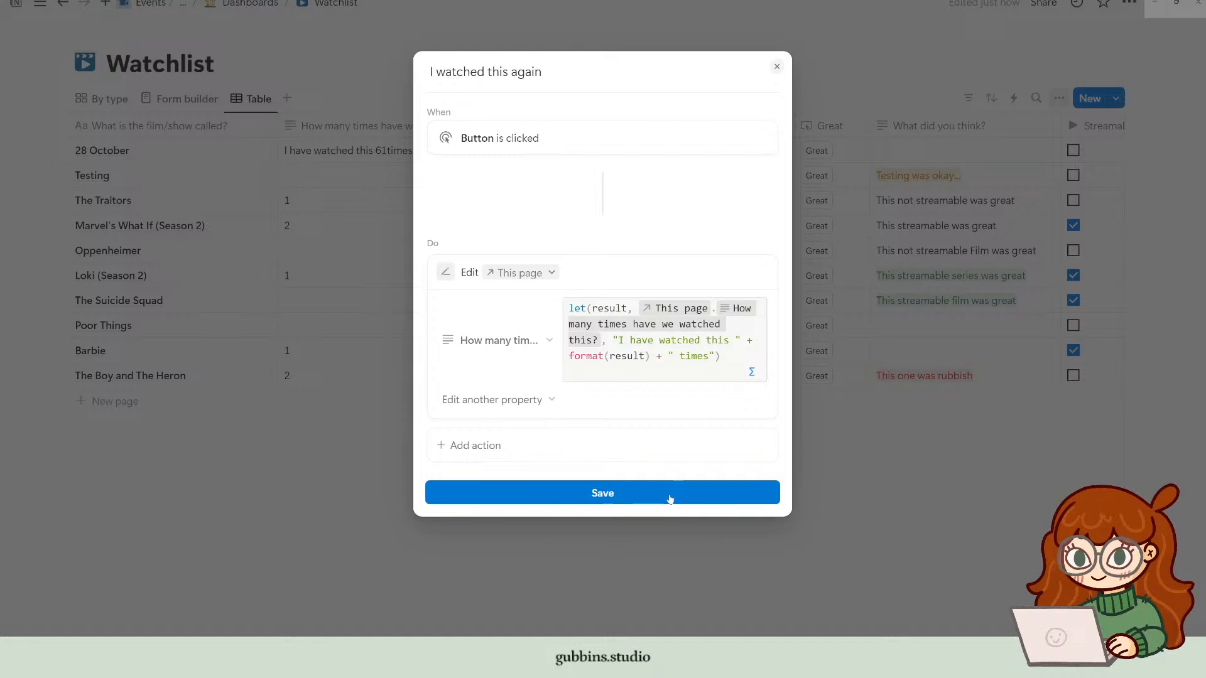
left_click(670, 495)
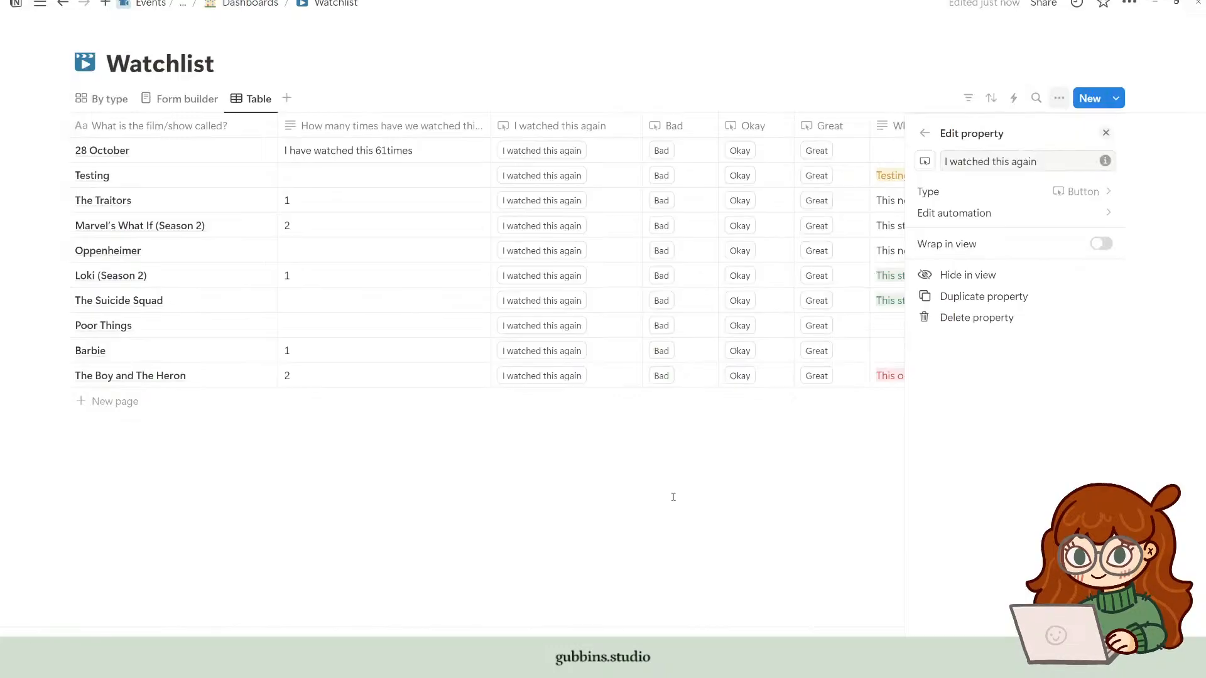
Step: Run "I watched this again" for The Traitors and narrow the "How many times have we watched this?" column
left_click(551, 200)
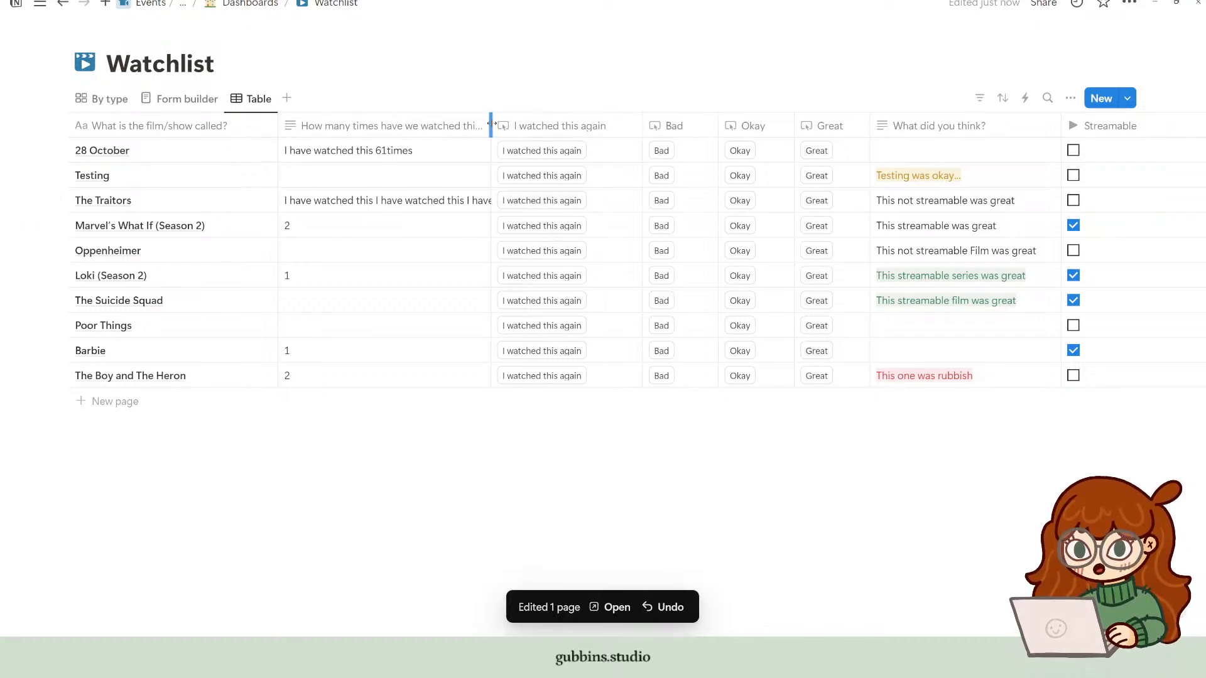
left_click_drag(491, 125, 439, 151)
Step: Delete the "How many times have we watched this?" property from the Watchlist and confirm its removal
left_click(328, 129)
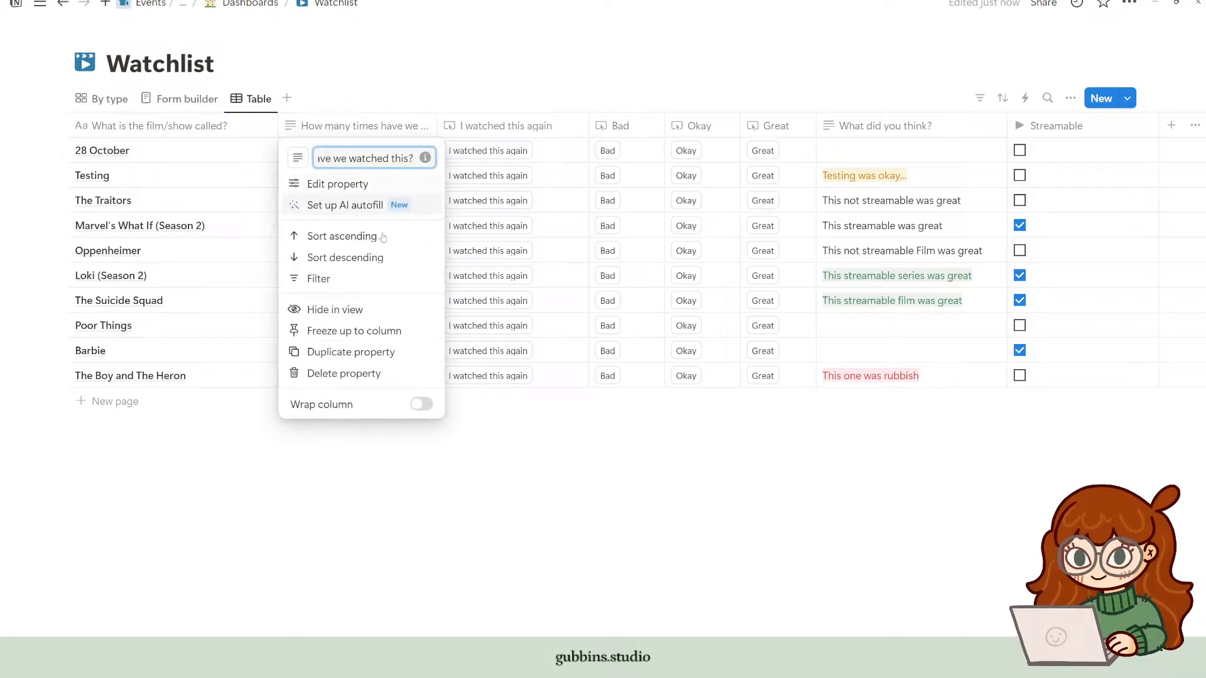
left_click(339, 374)
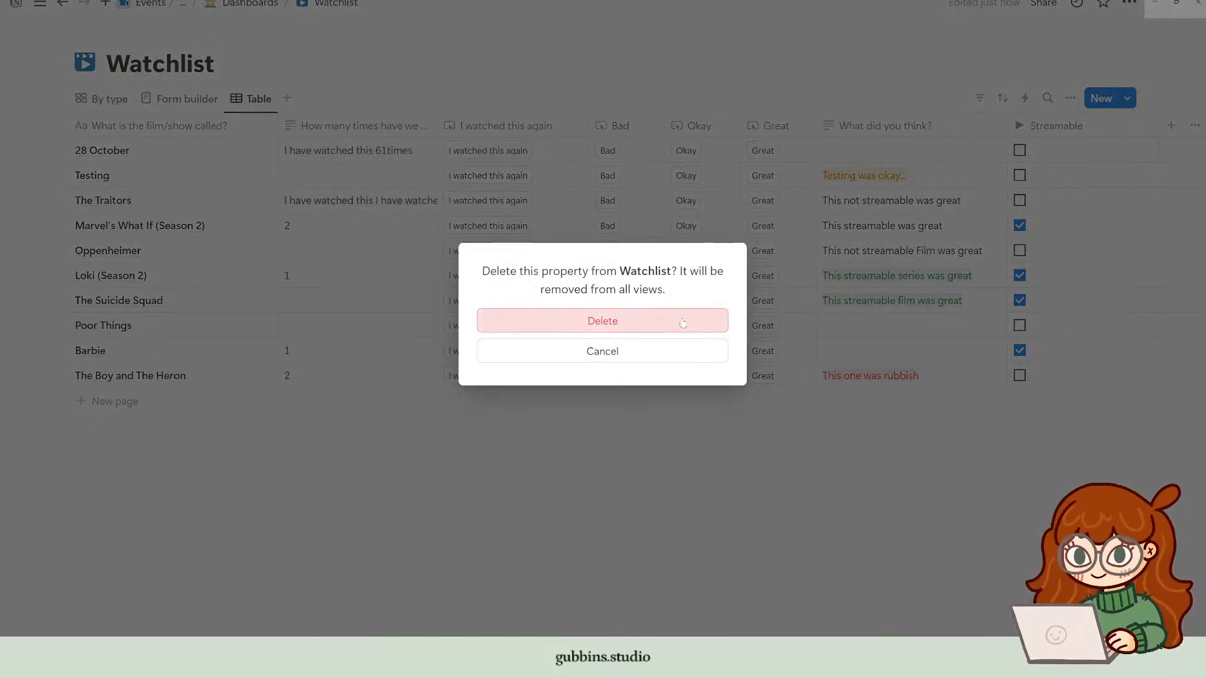
key("Return")
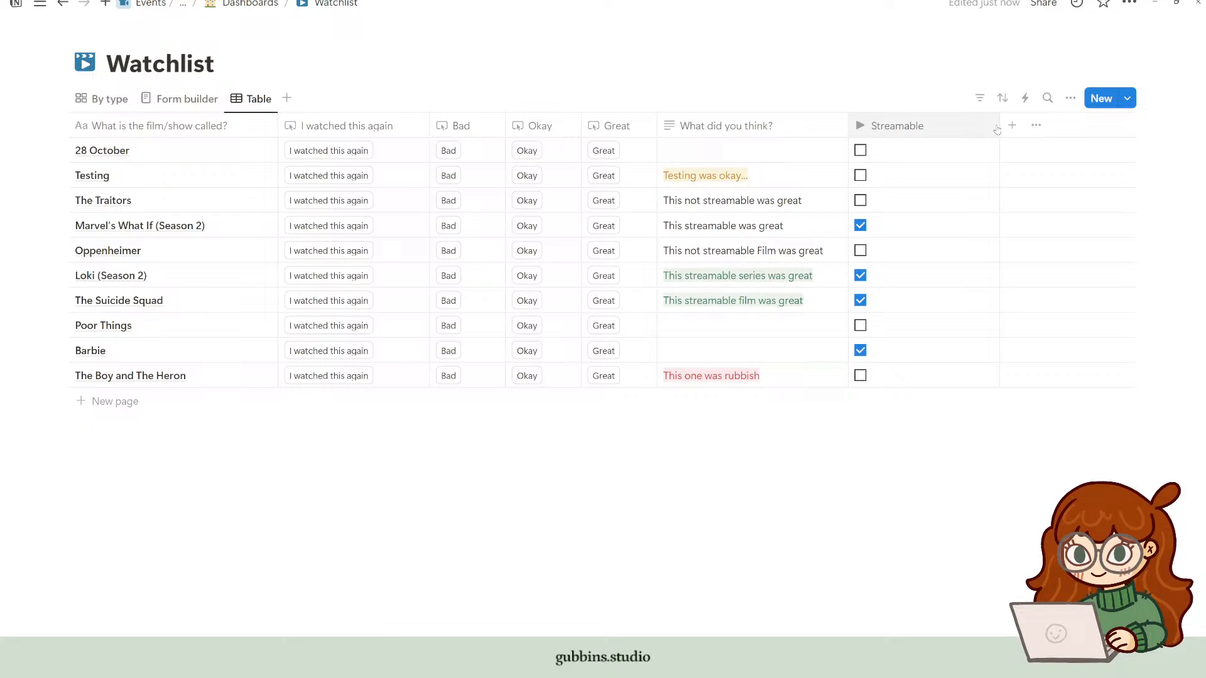
Step: Narrow the Streamable column down to its icon and add a new Number property to the Watchlist
left_click_drag(999, 125, 873, 125)
left_click(884, 125)
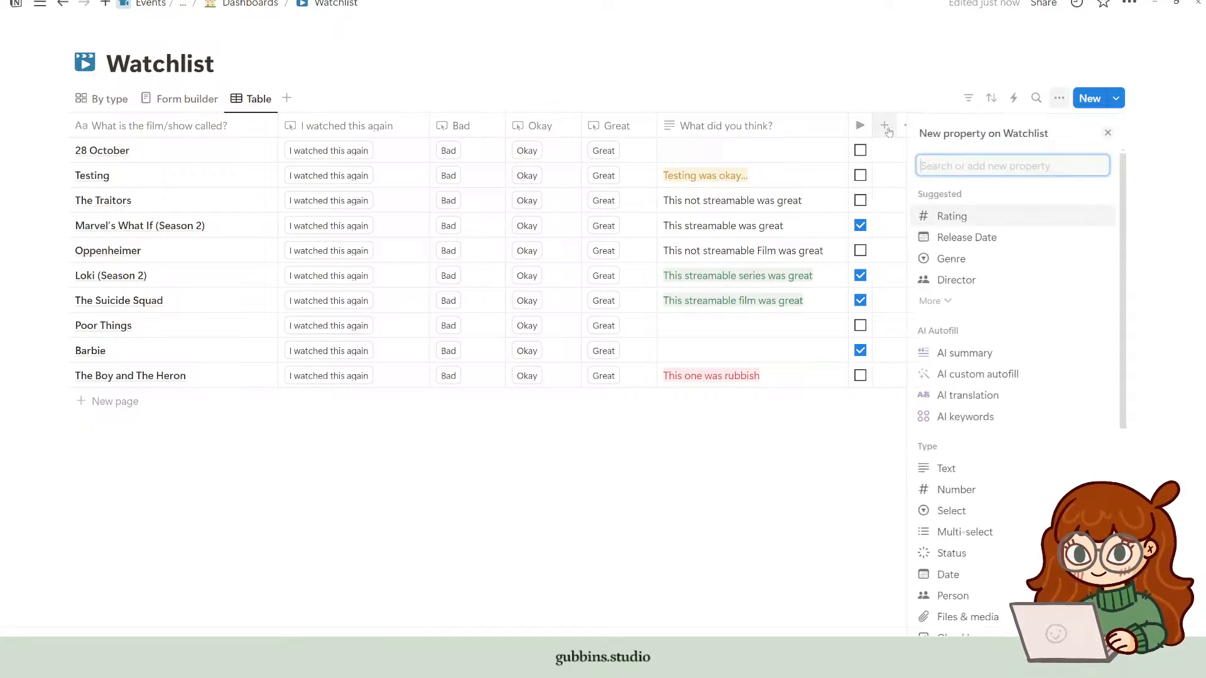
left_click(961, 489)
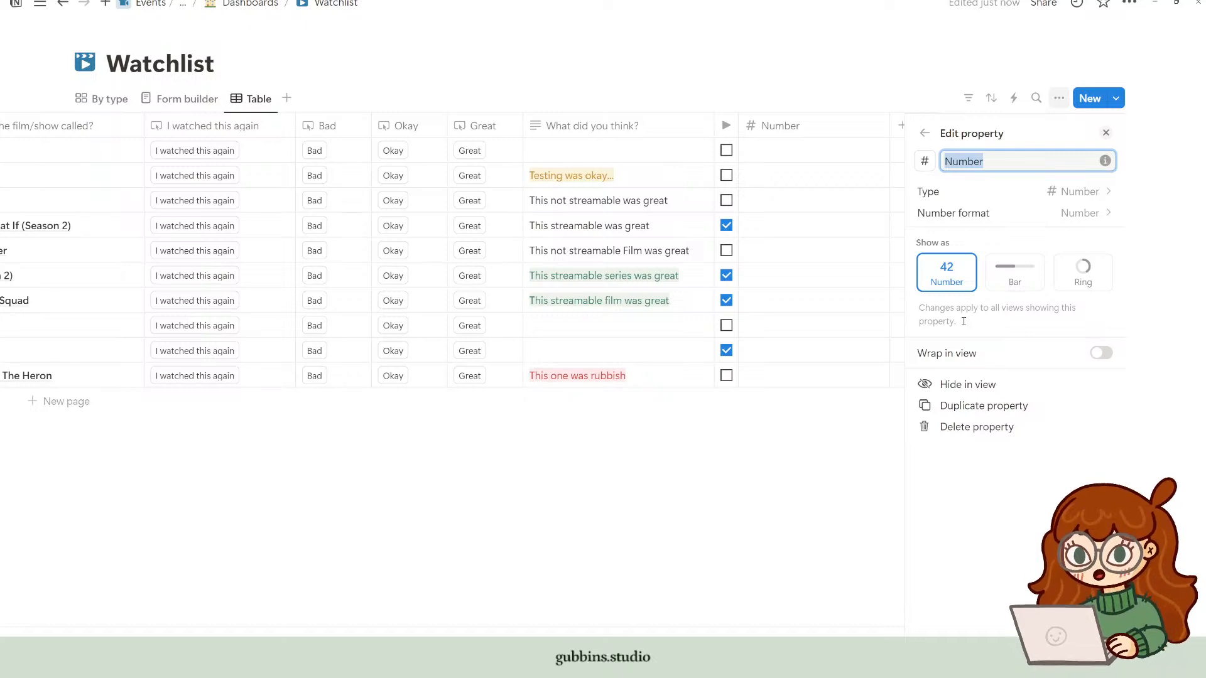
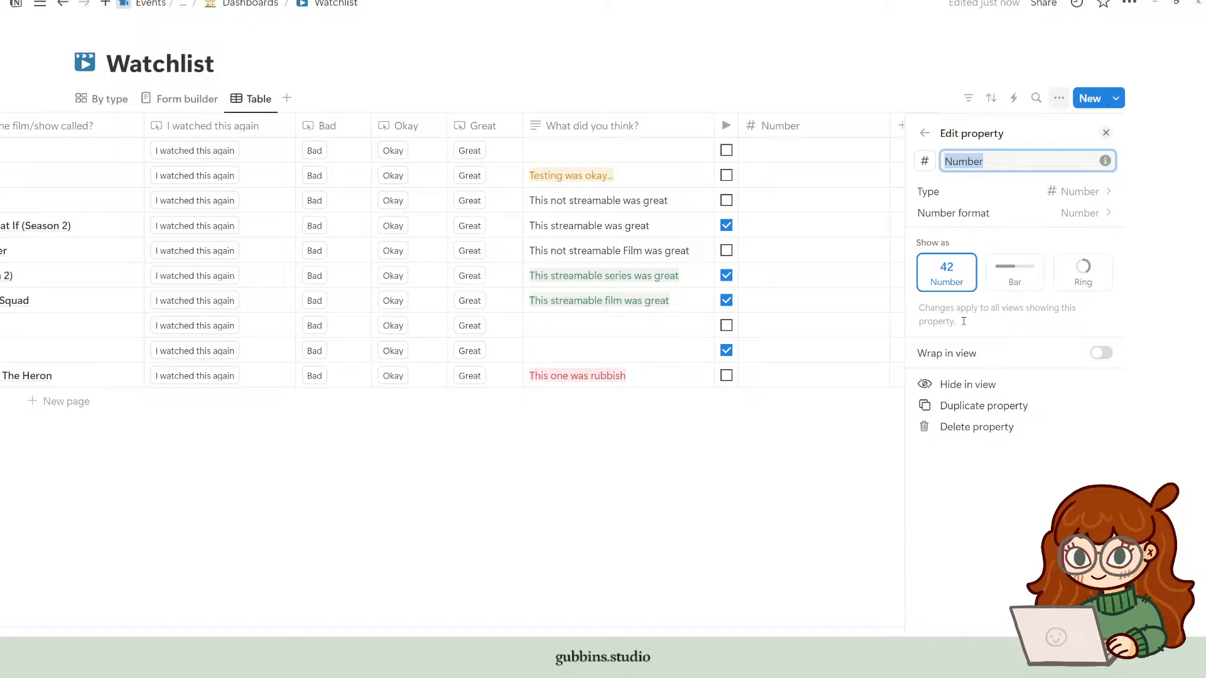
Step: Name the new Number property "Number of times watched"
type("Number of time")
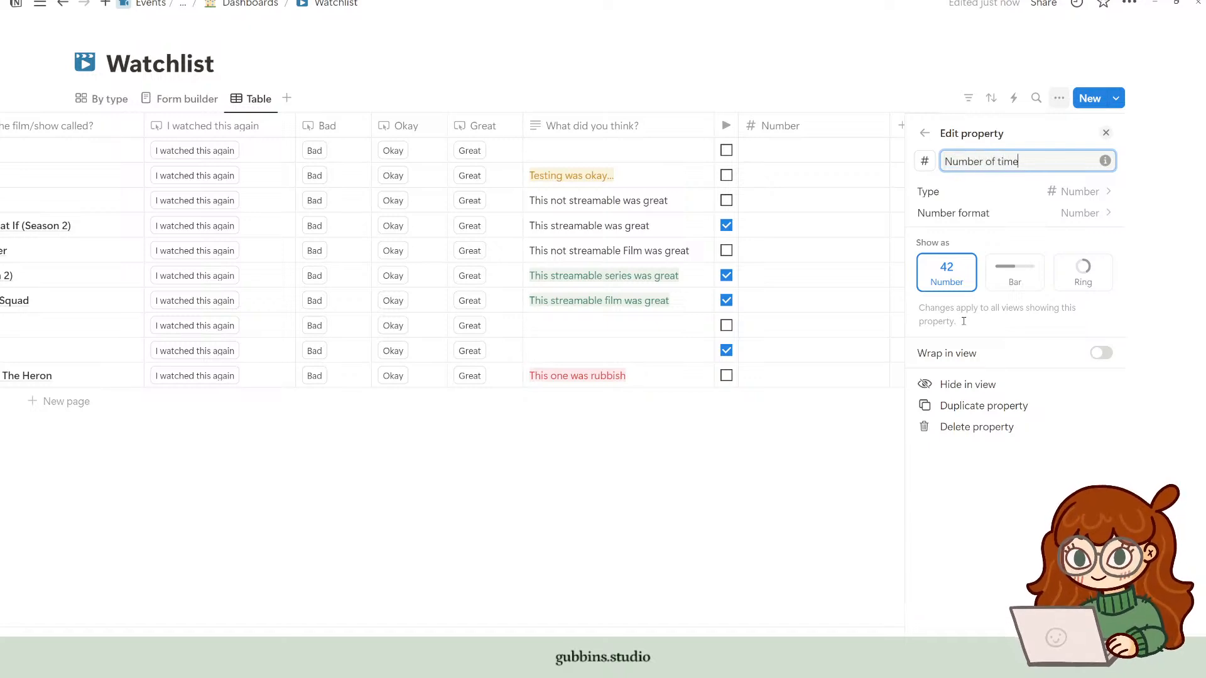
type("s watched")
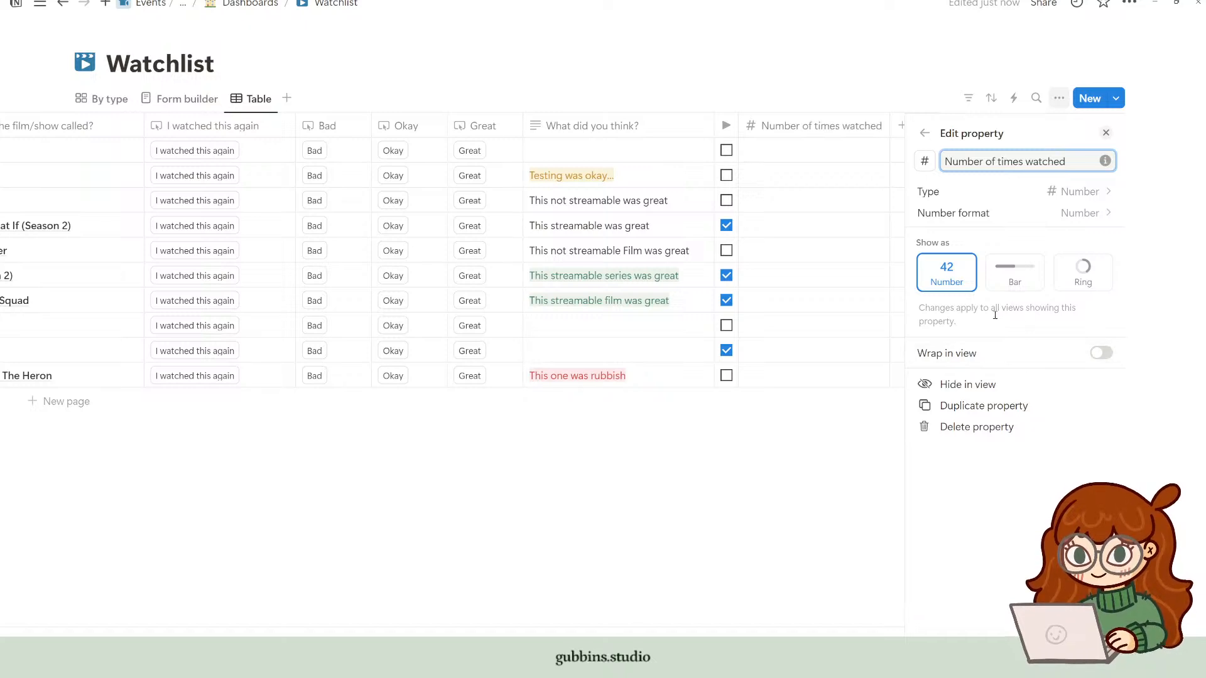
key("Return")
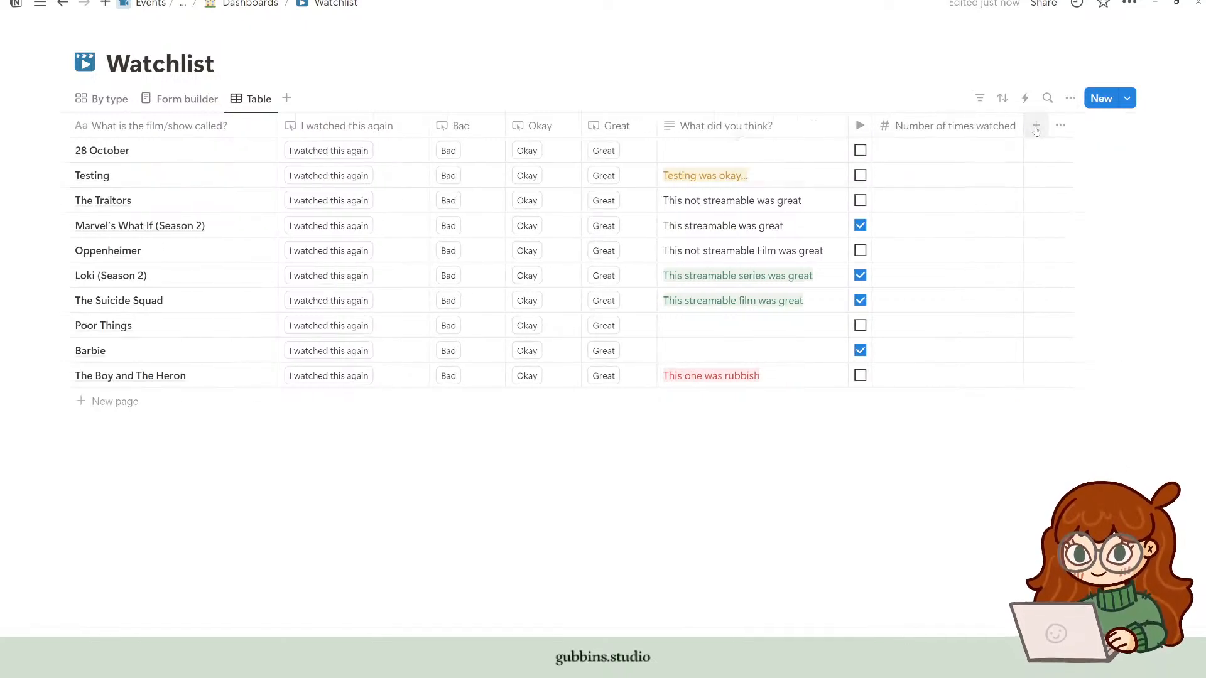
Step: Add a text property named "How many times?!" and move both new columns directly before "I watched this again"
left_click(1037, 125)
type("How many")
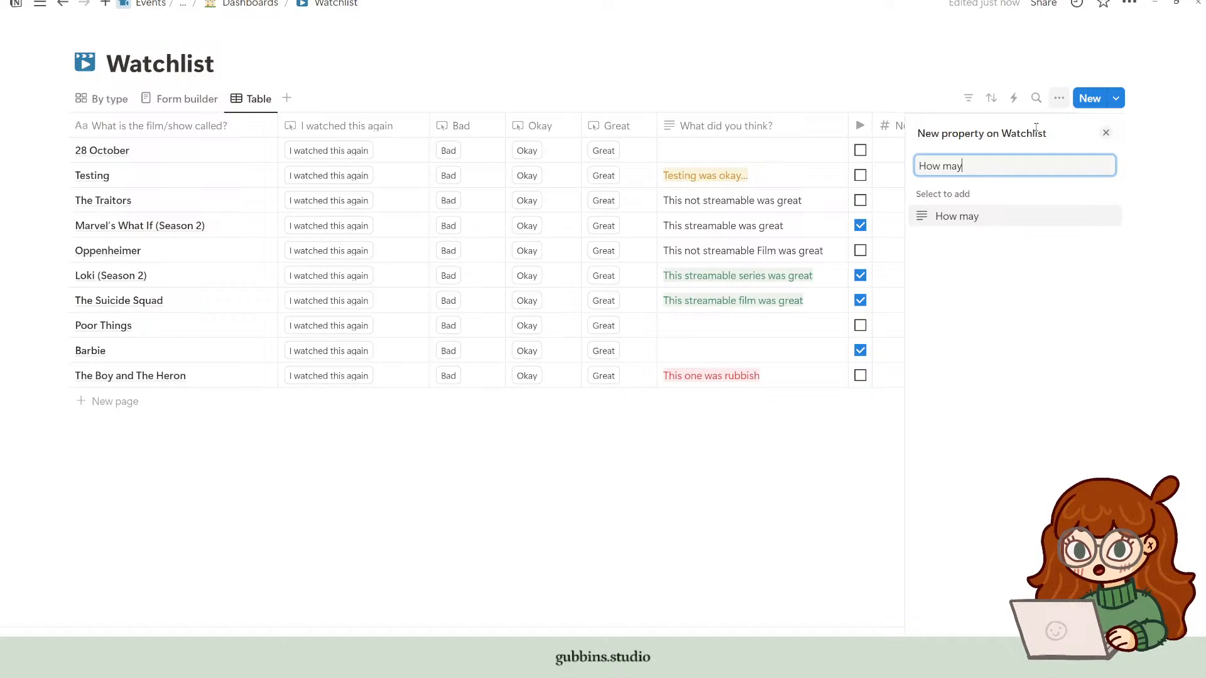
type(" times?!")
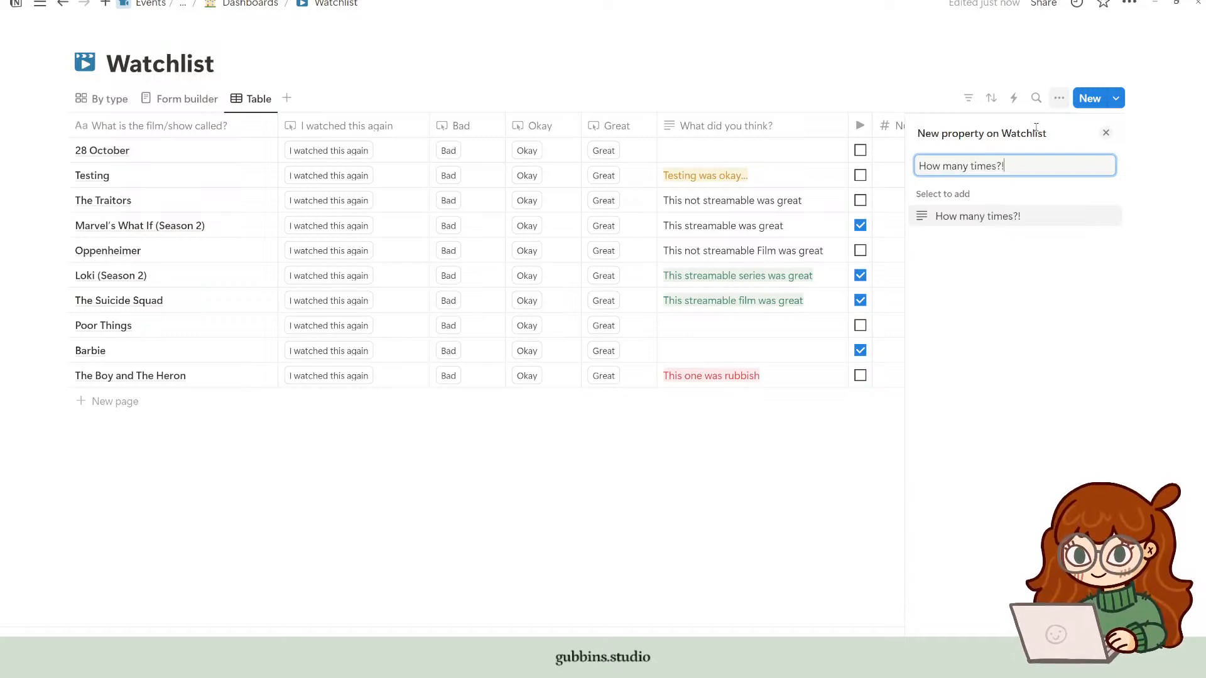
key("Return")
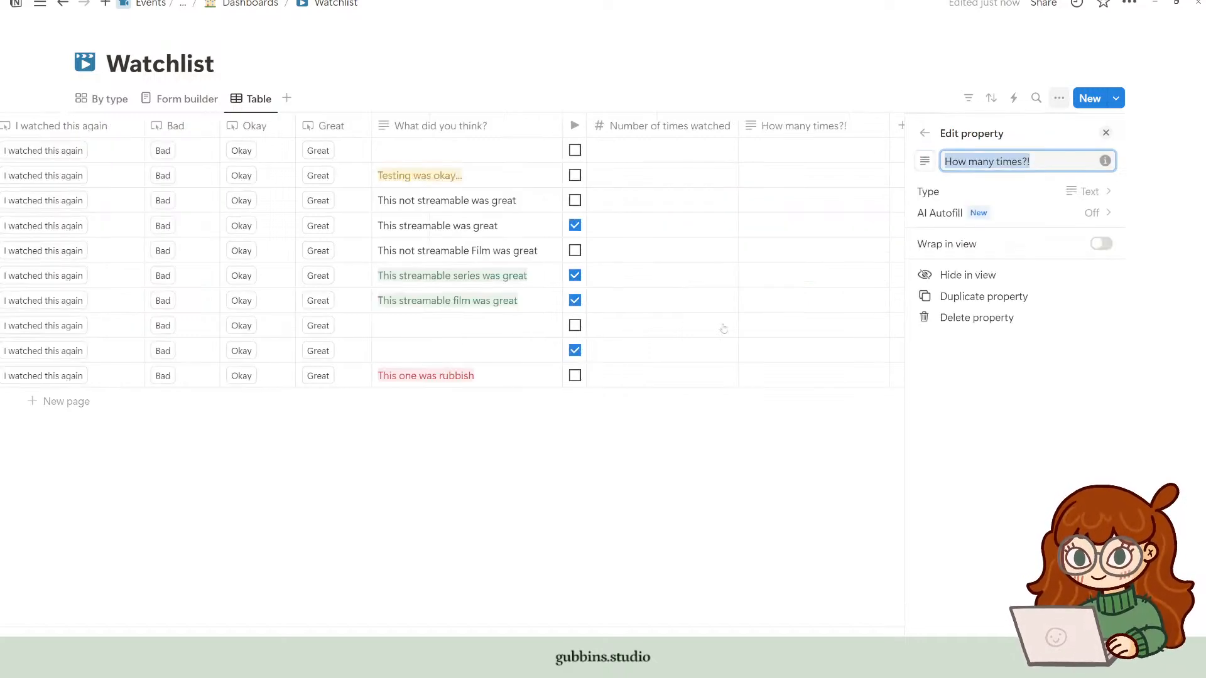
left_click(554, 544)
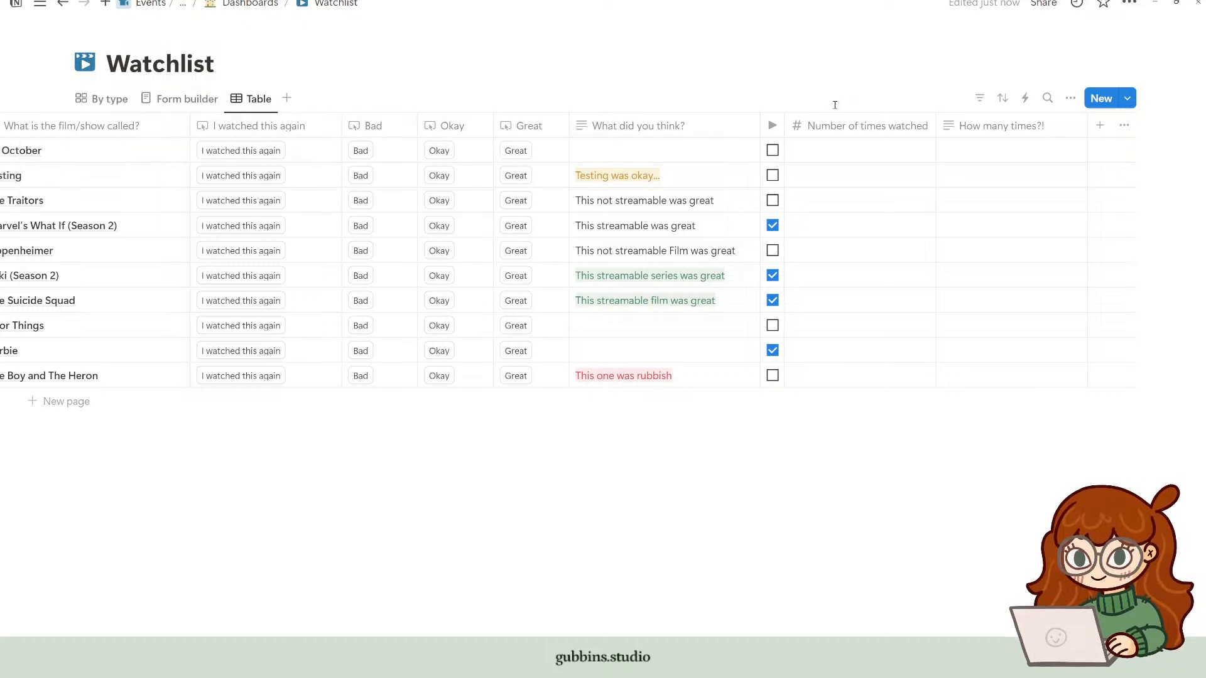
left_click_drag(849, 129, 258, 130)
left_click_drag(1041, 132, 251, 131)
Step: Open the "I watched this again" button automation and remove its edit of the deleted property
left_click(620, 131)
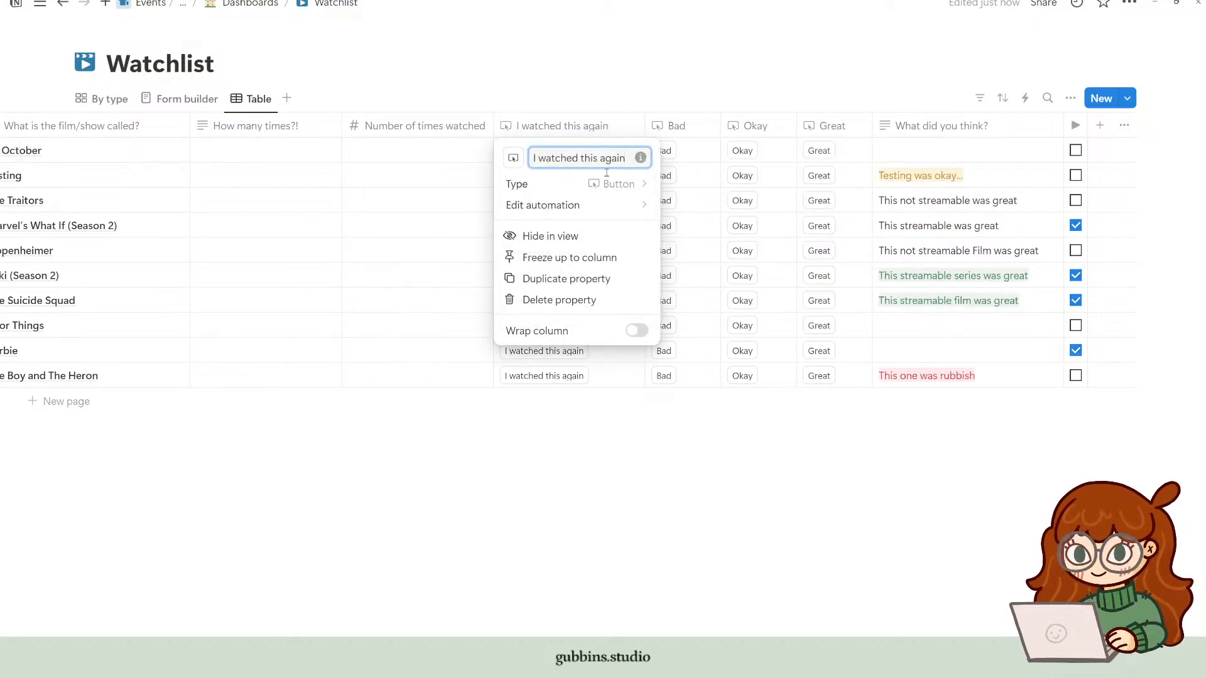
left_click(613, 201)
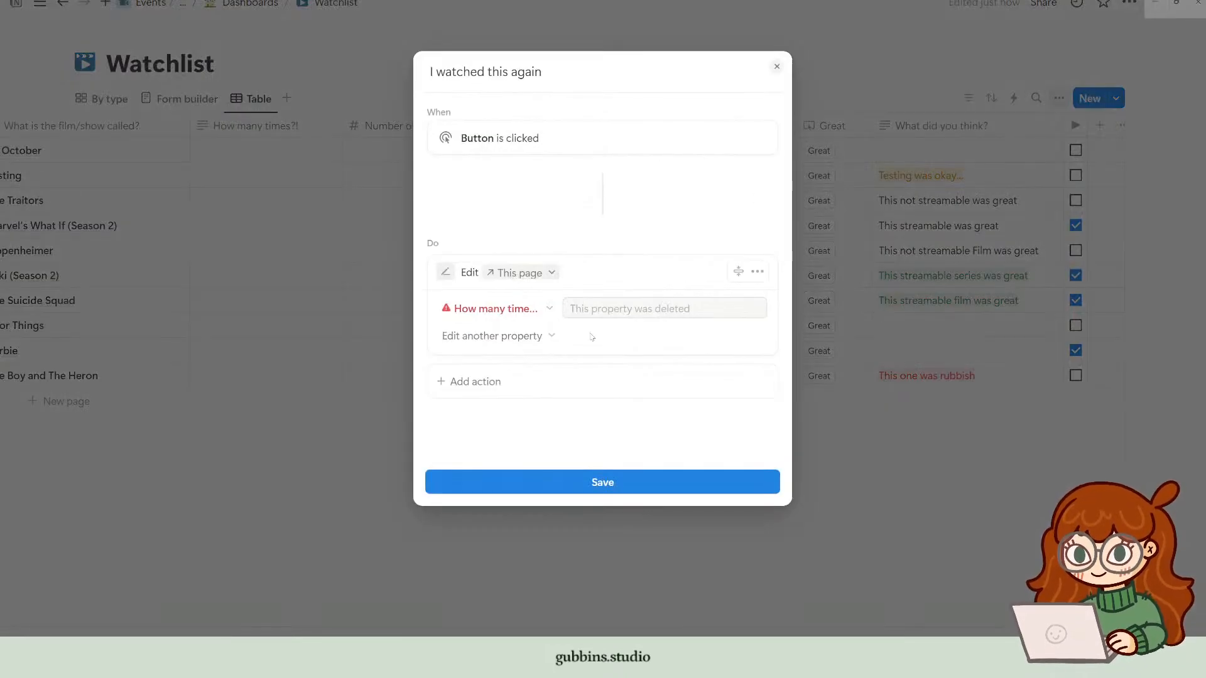
left_click(497, 308)
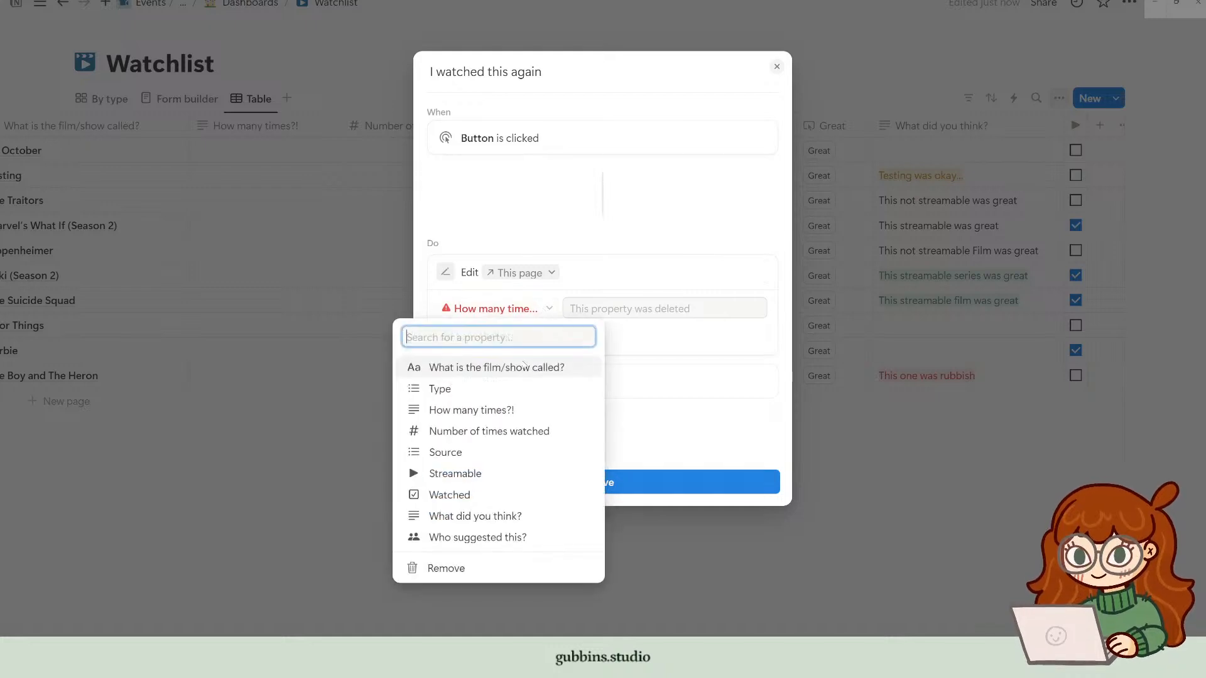
left_click(448, 569)
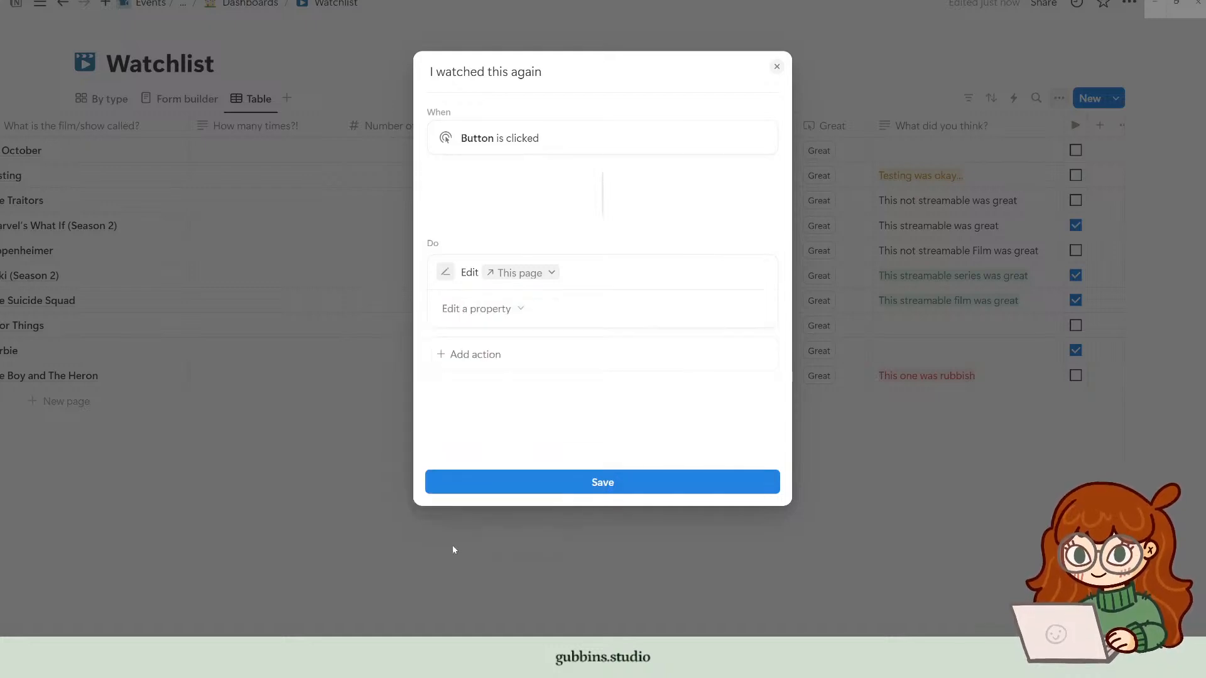
Step: Make the automation edit "Number of times watched" with the saved formula This page.Number of times watched + 1
left_click(480, 308)
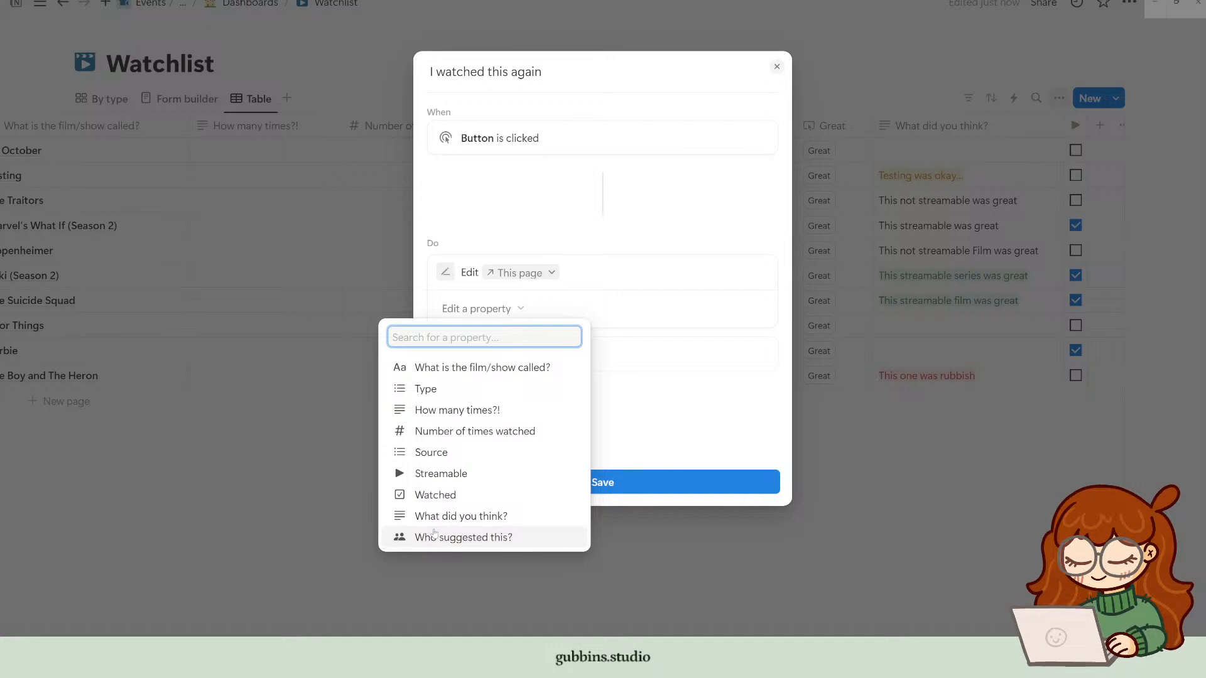
left_click(475, 431)
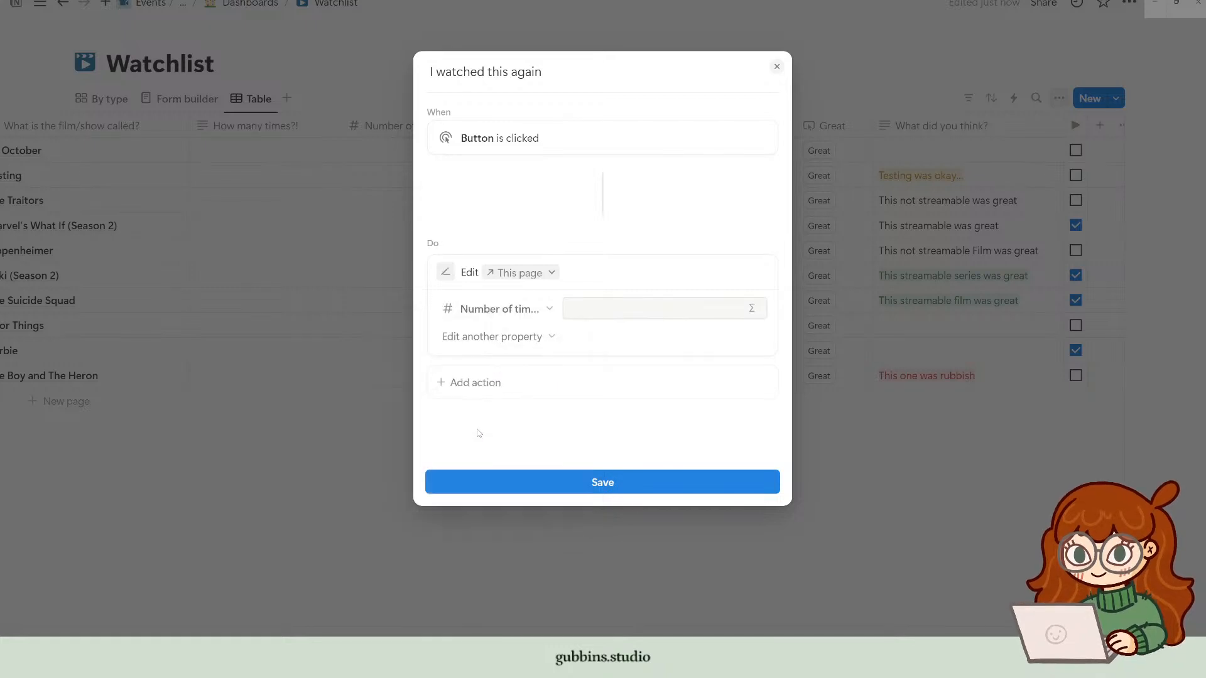
left_click(754, 308)
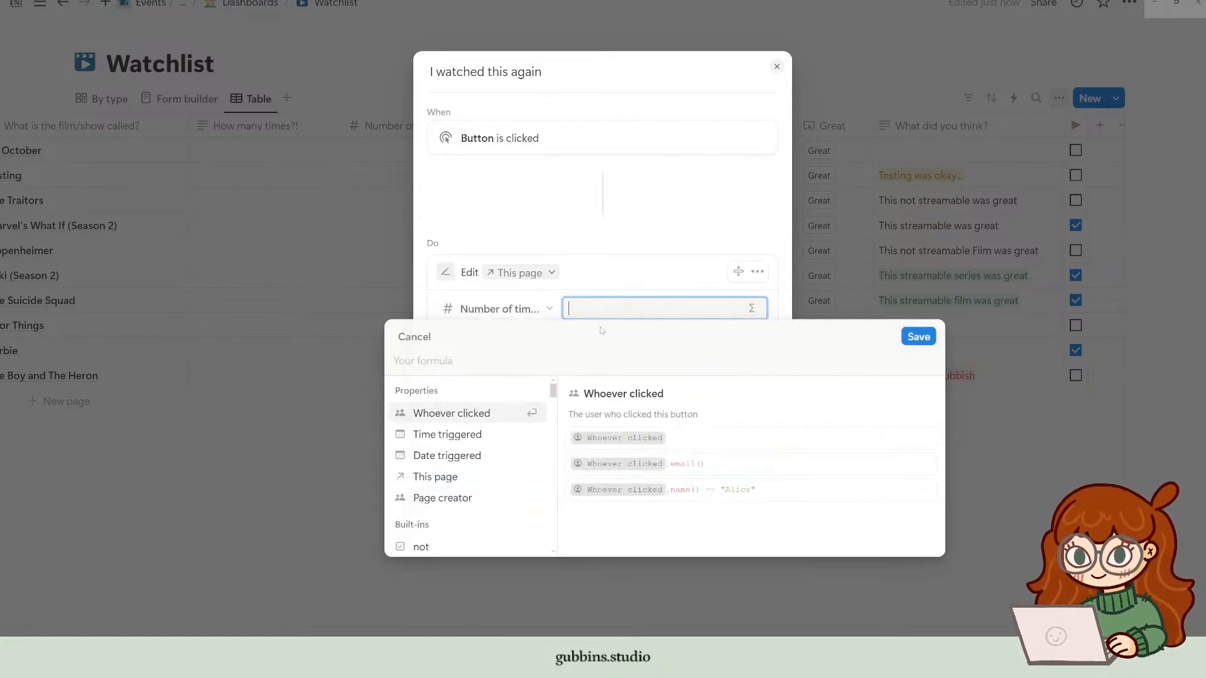
left_click(451, 484)
type(".num")
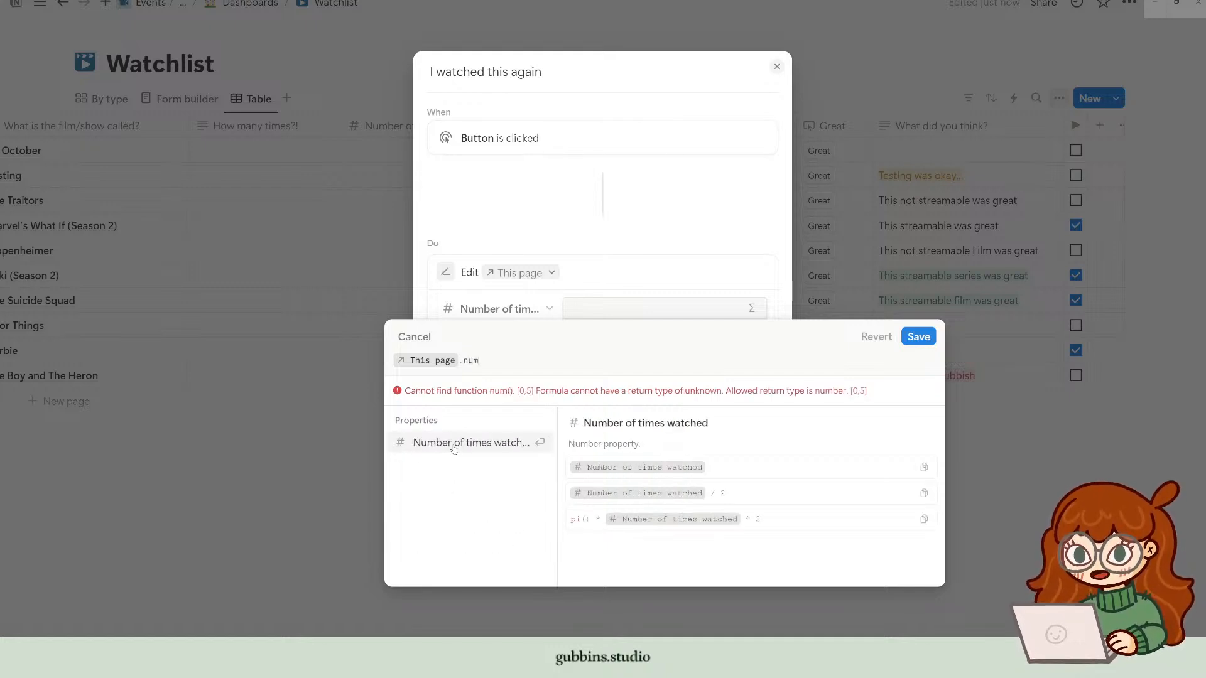
left_click(452, 447)
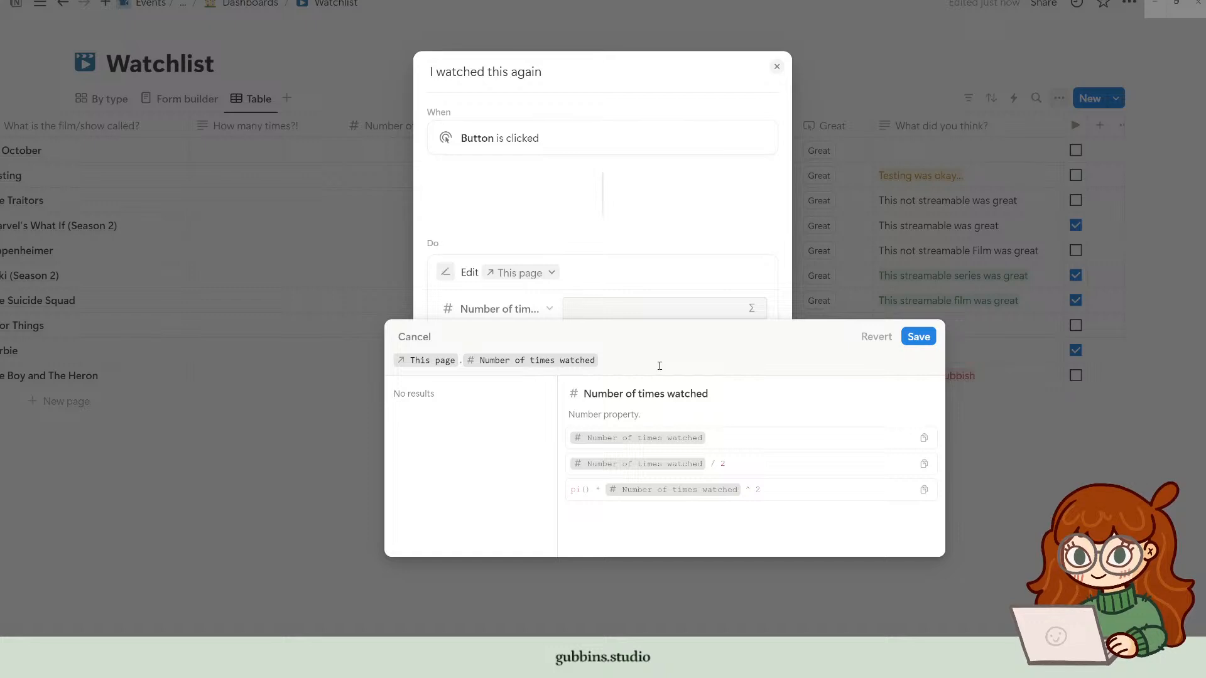
type("+ 1")
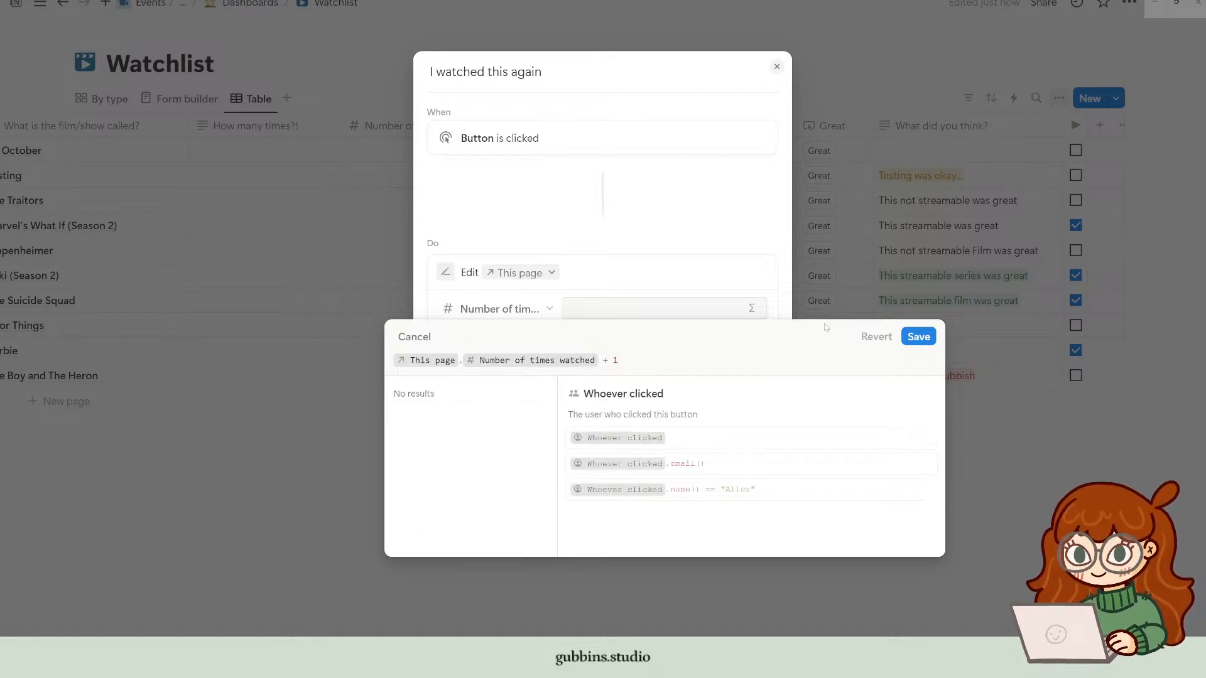
left_click(919, 337)
Step: Add "How many times?!" to the properties the automation edits and start its formula with "I have now watched this " +
left_click(522, 369)
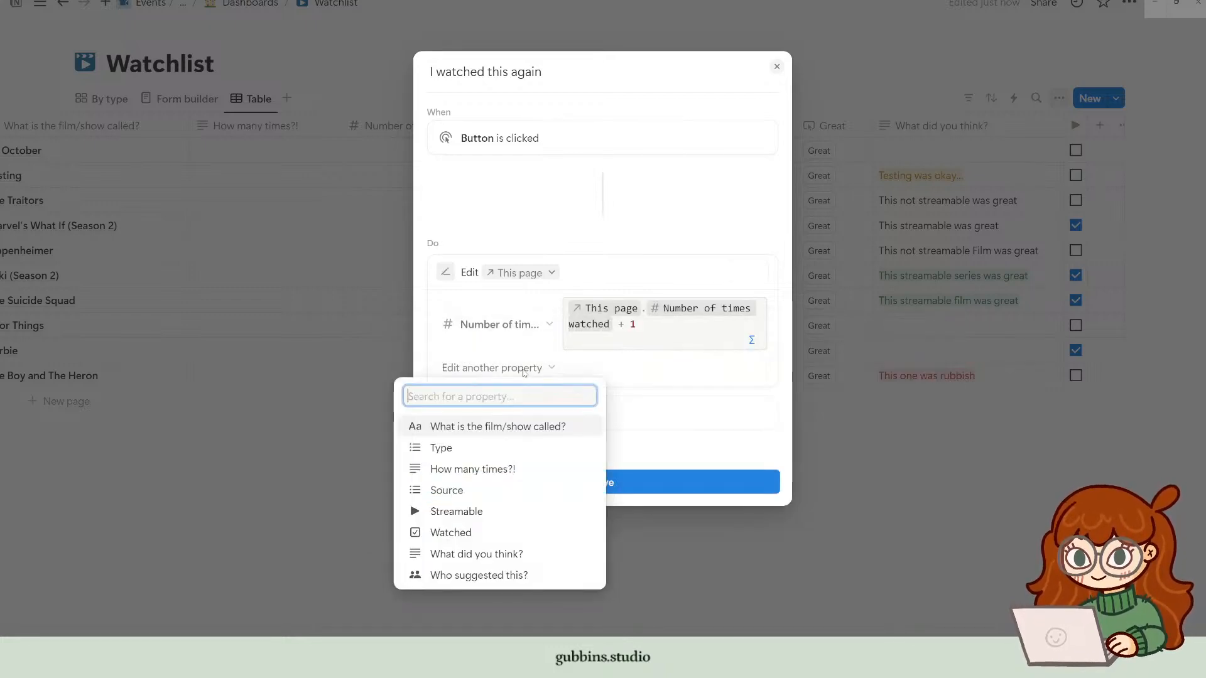
left_click(500, 470)
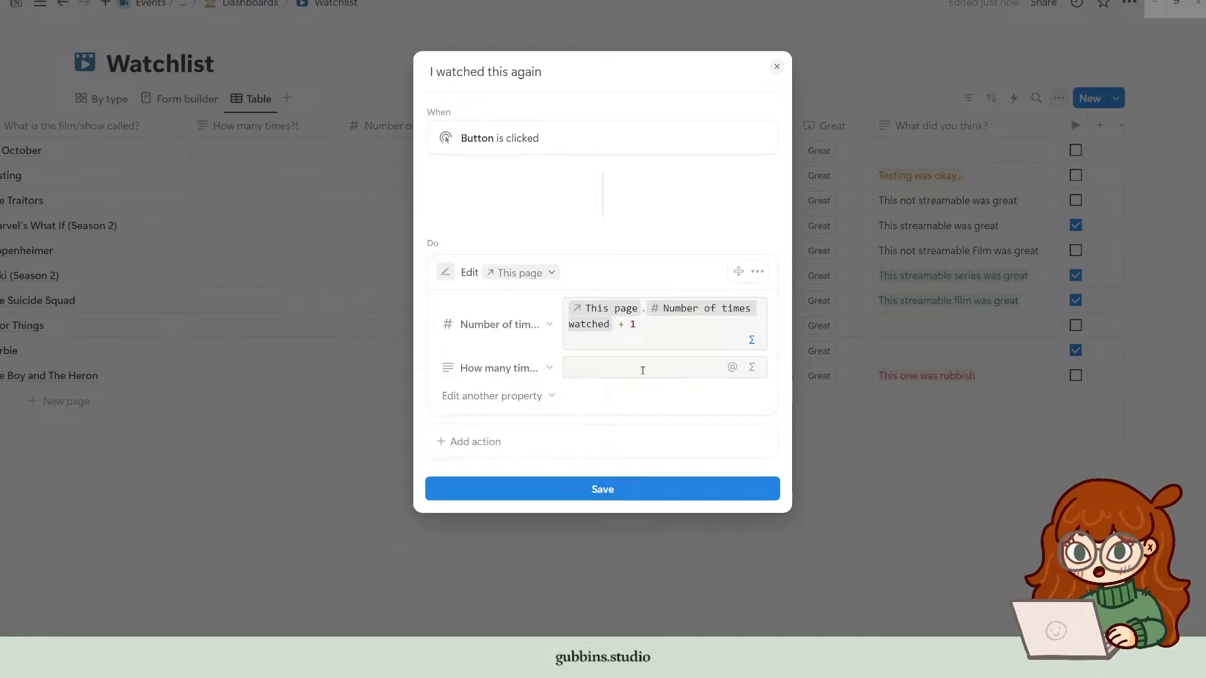
left_click(751, 370)
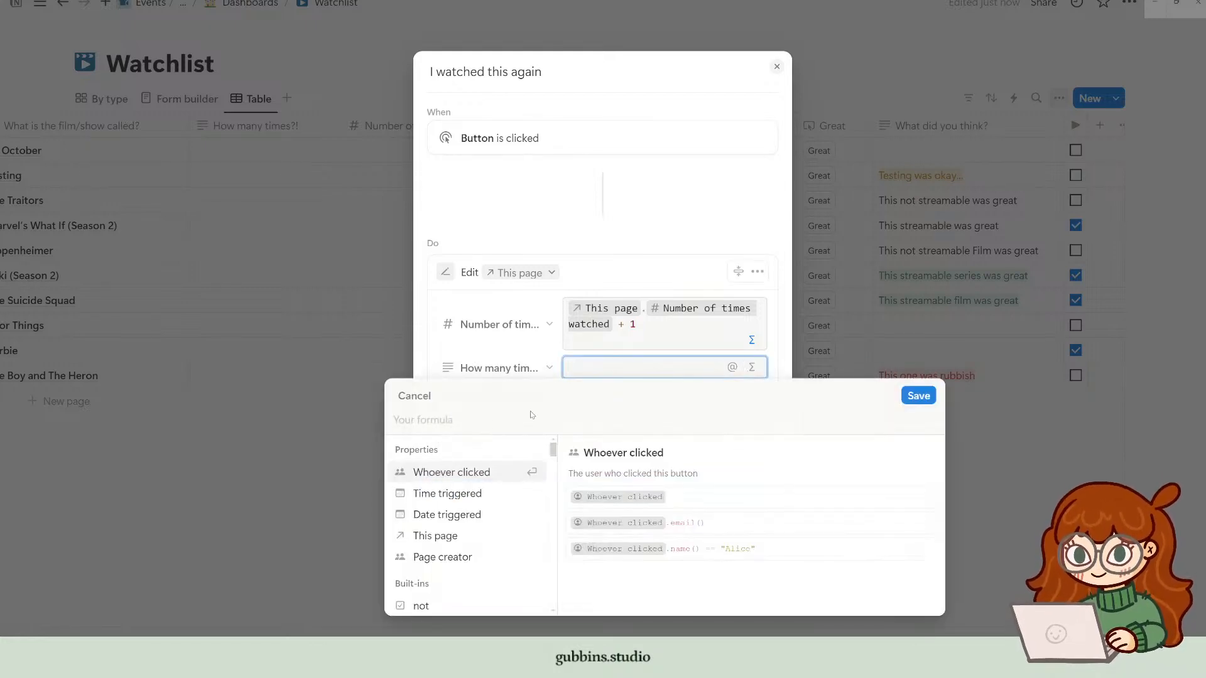
left_click(472, 421)
type("\"")
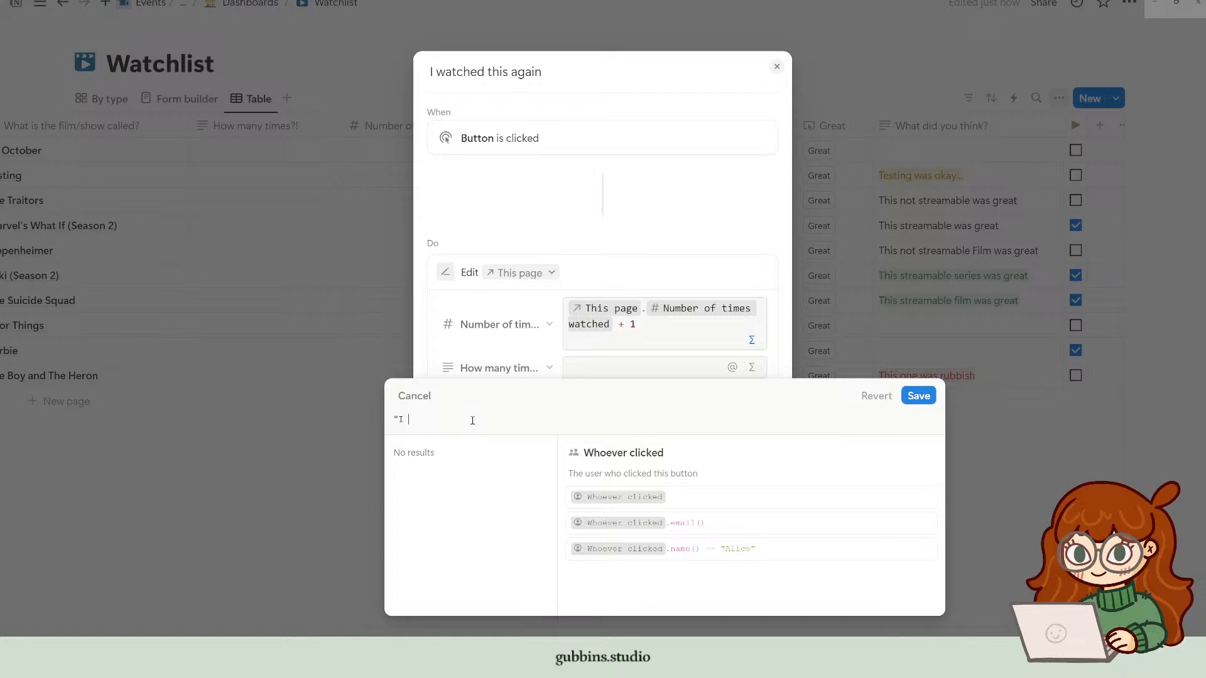
type("I have now w")
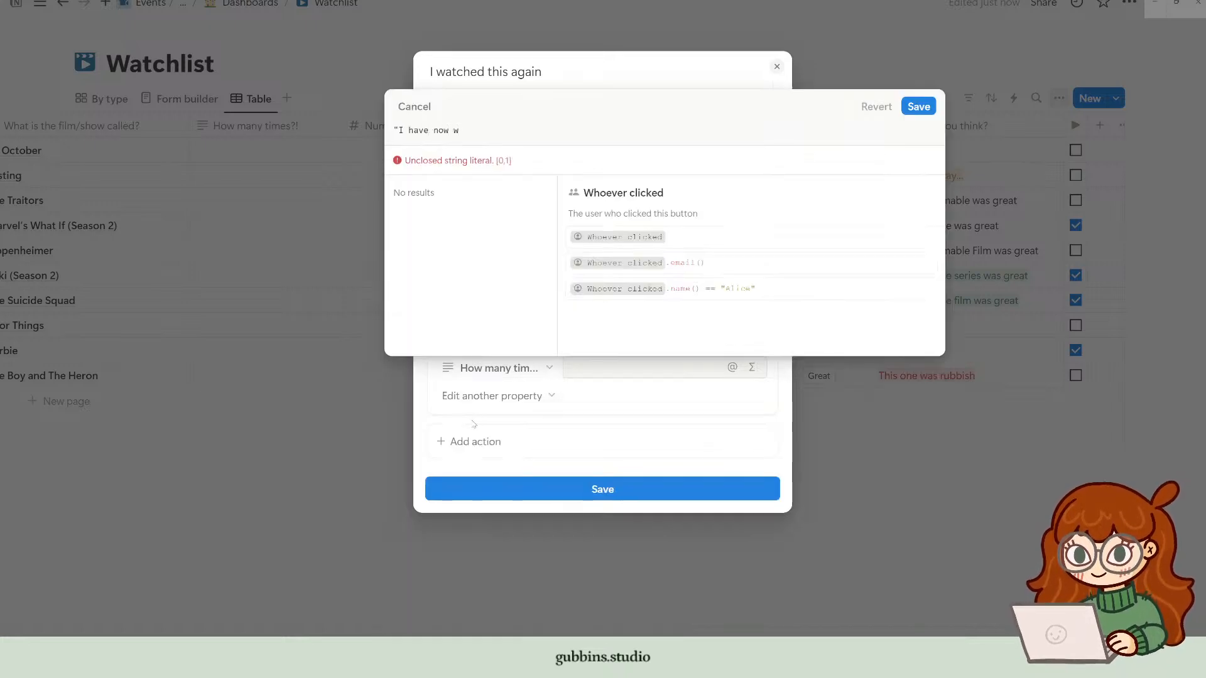
type("atched this")
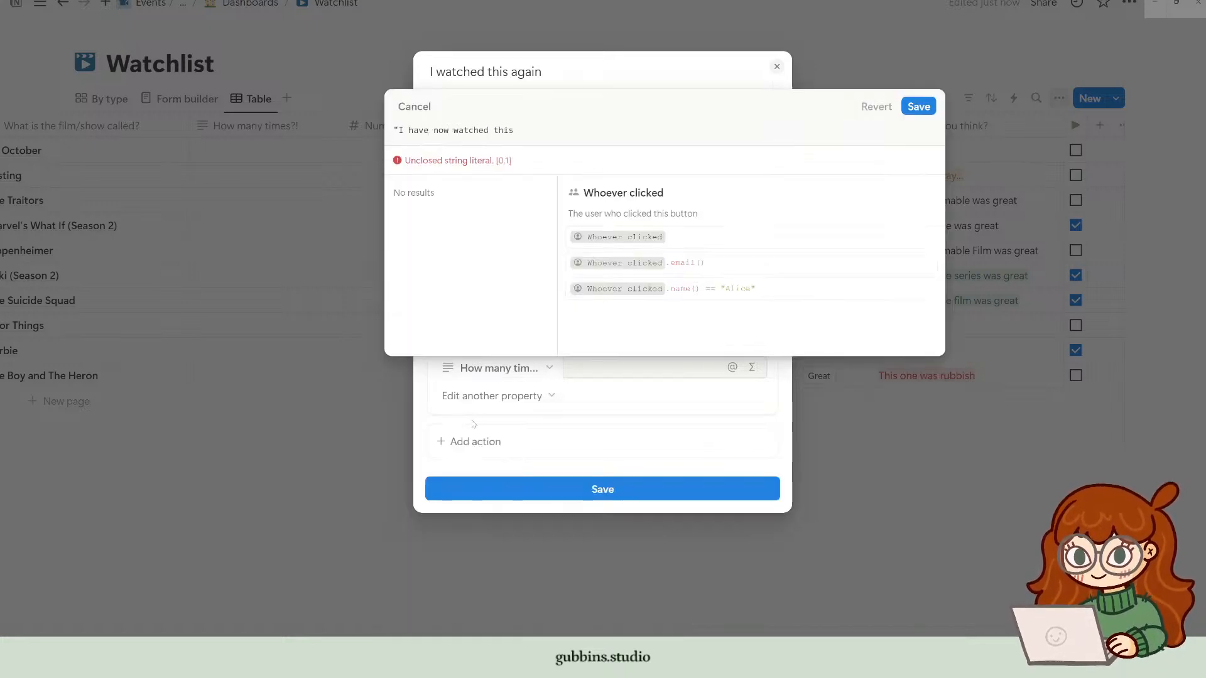
type(" \" +")
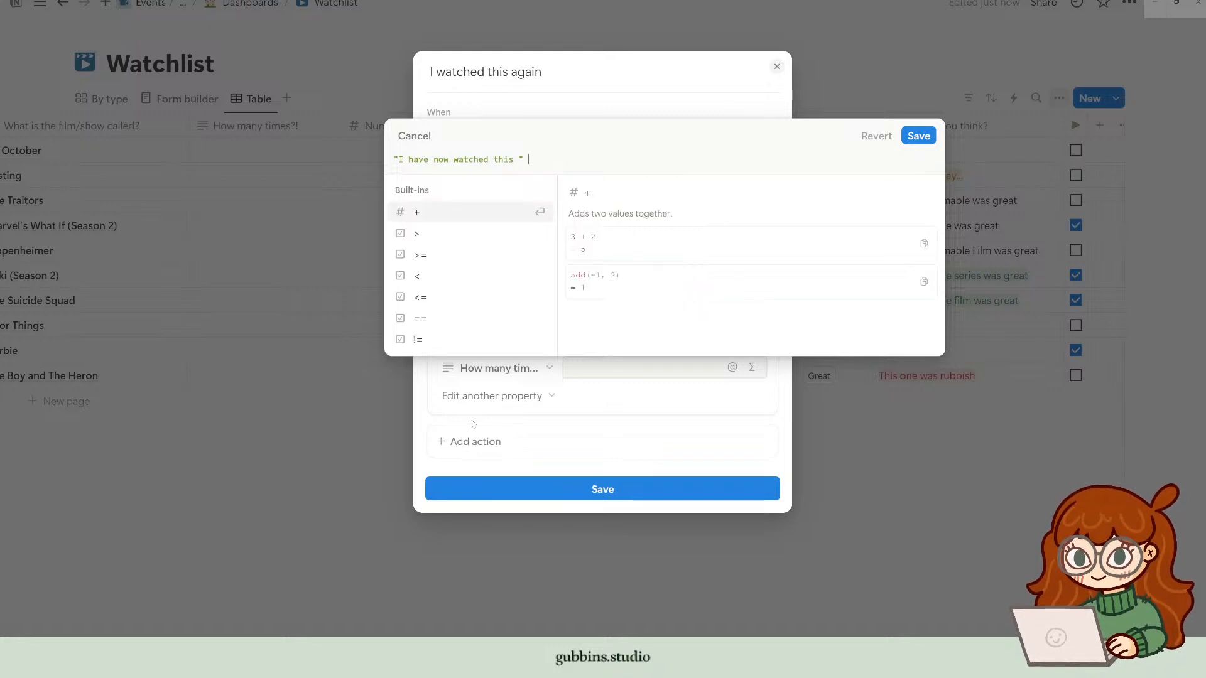
Step: Append This page.Number of times watched to the "How many times?!" formula
key("Down")
key("Down")
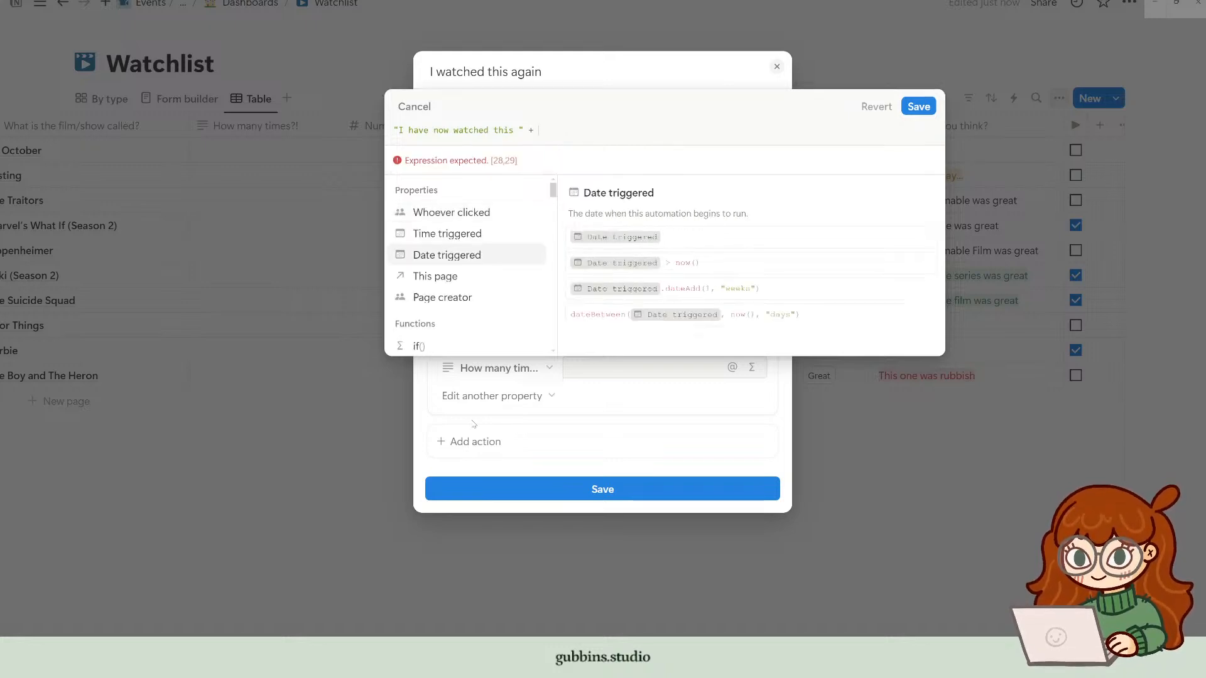
key("Down")
key("Down")
key("Up")
key("Return")
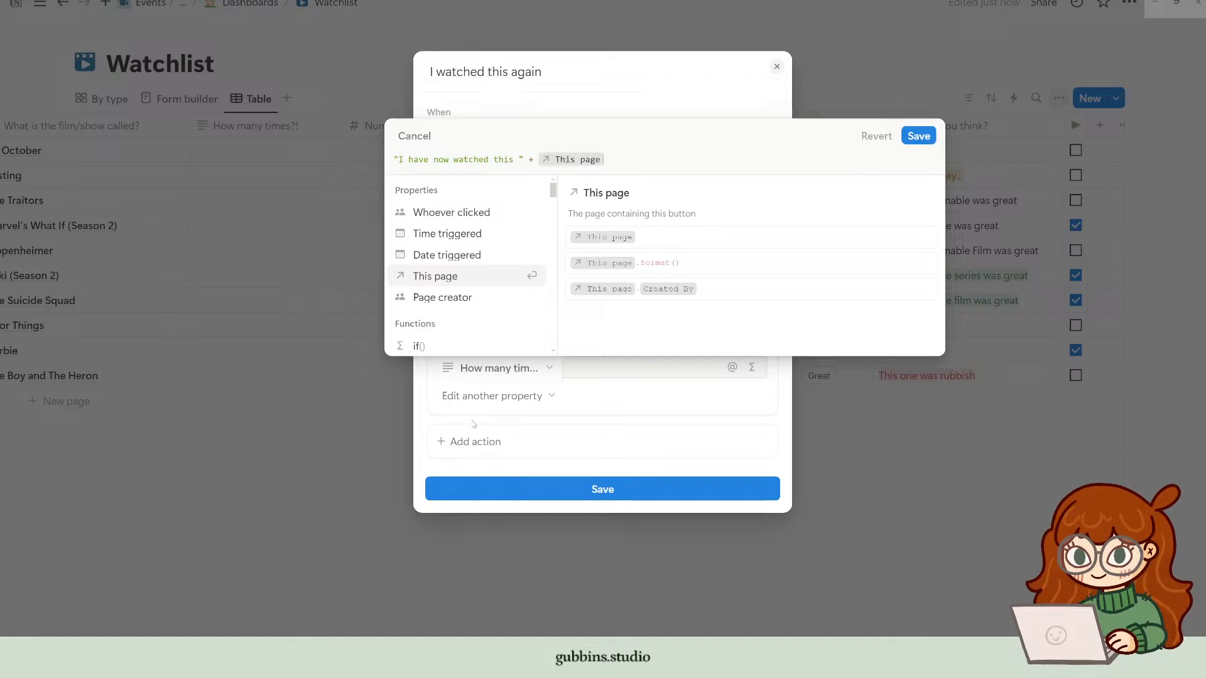
type(".")
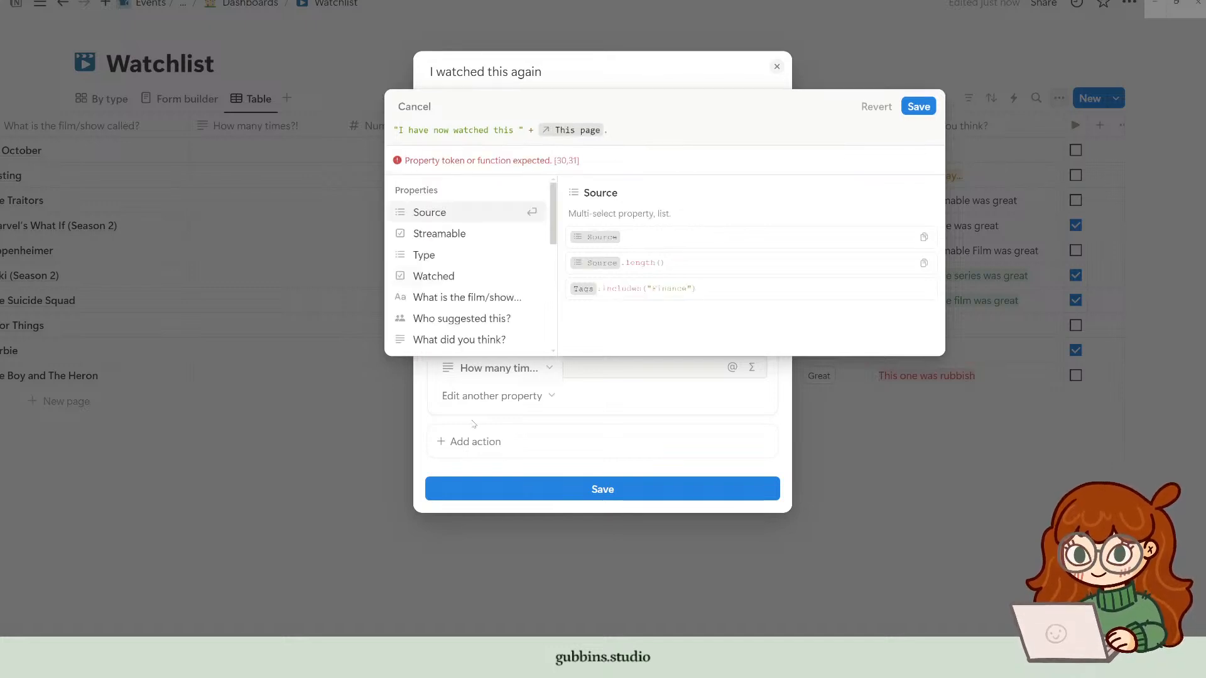
scroll(480, 280, "down", 2)
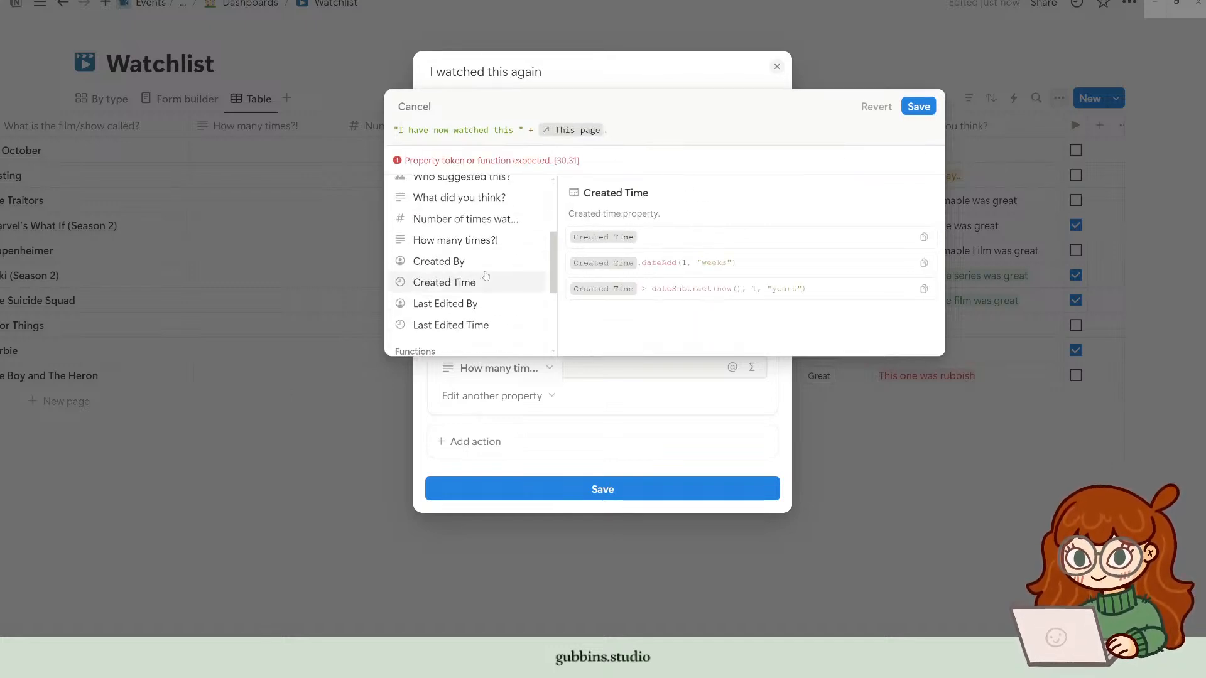
left_click(486, 219)
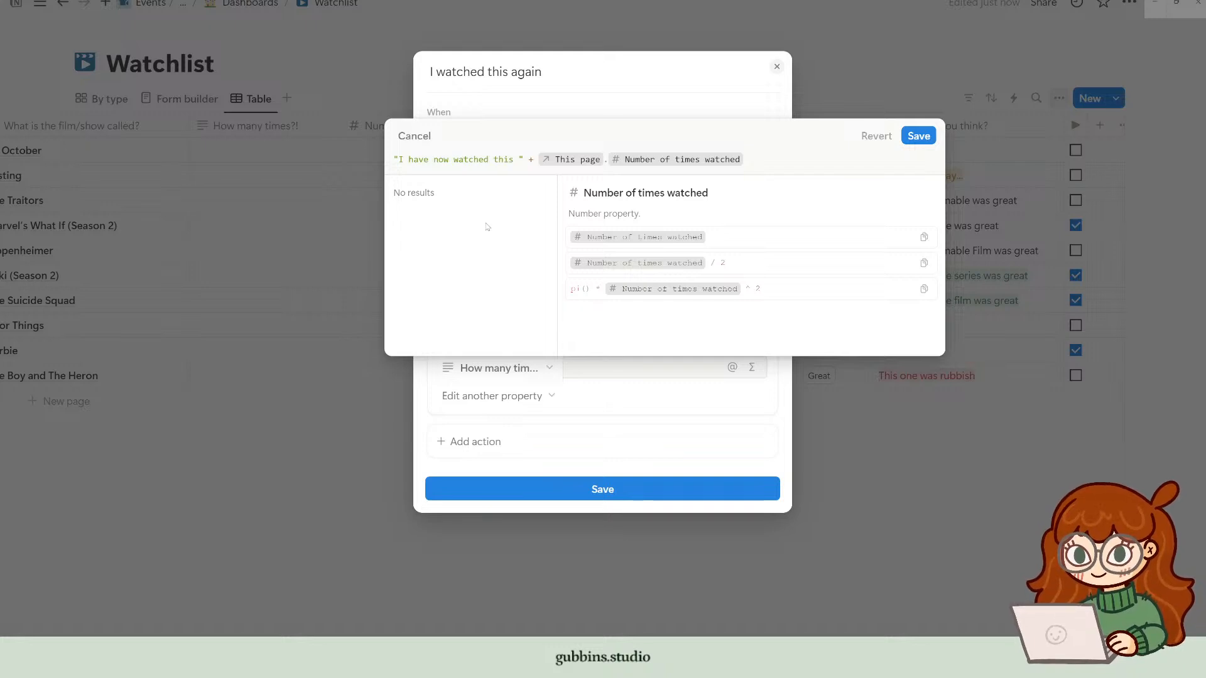
Step: Finish the "How many times?!" formula with + " times" and save both the formula and the button automation
type("+ \" ")
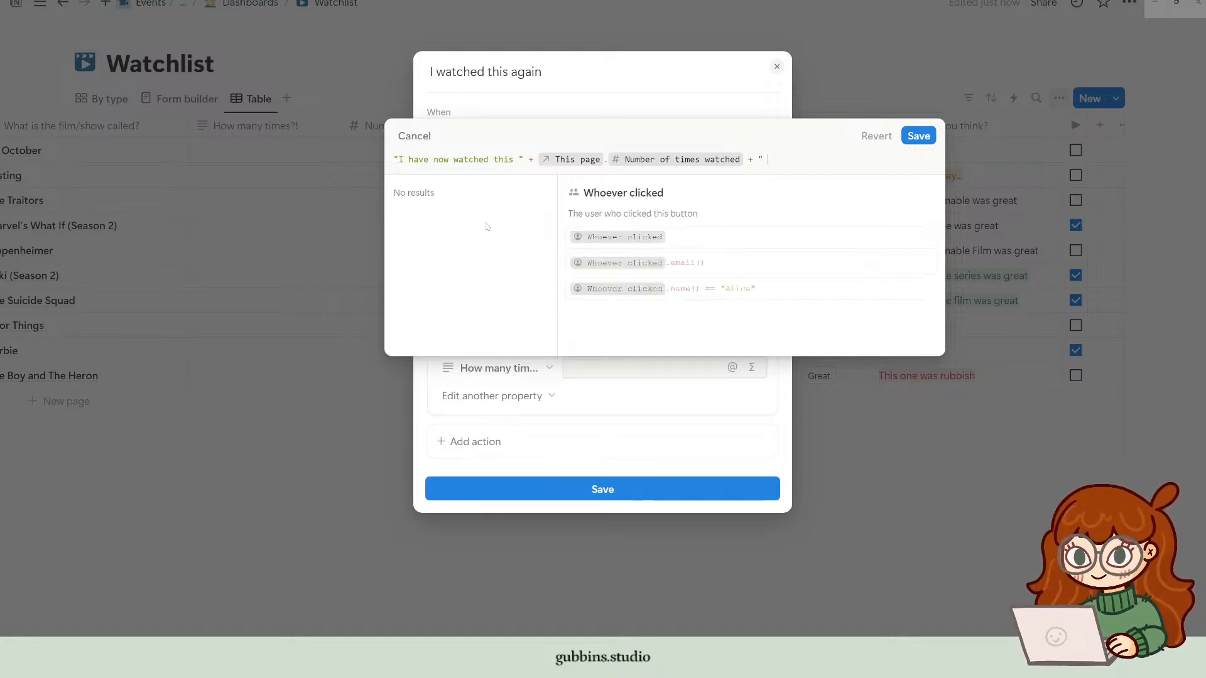
type("times\"")
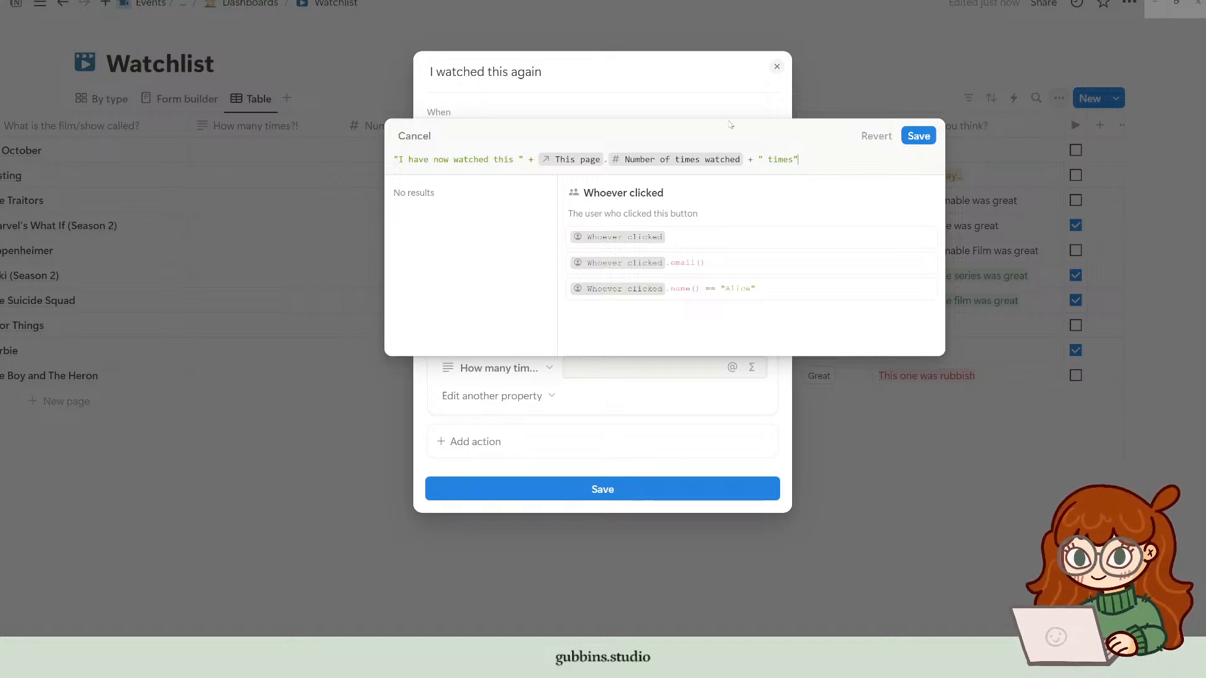
left_click(918, 136)
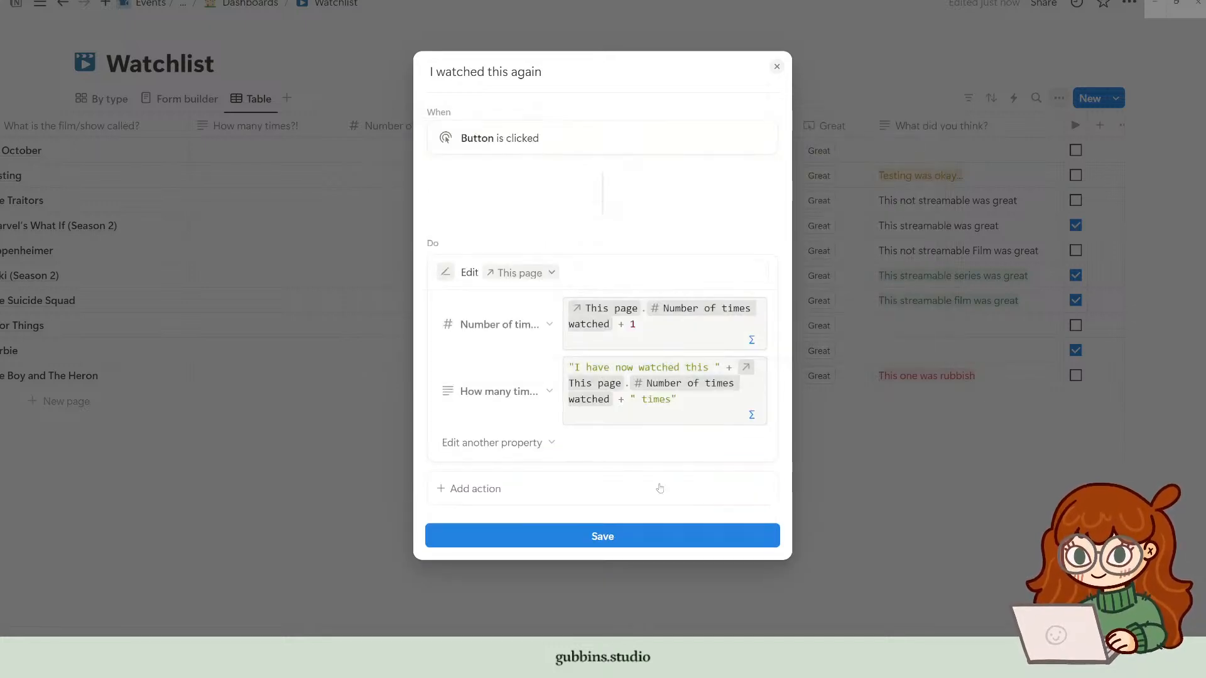
left_click(625, 536)
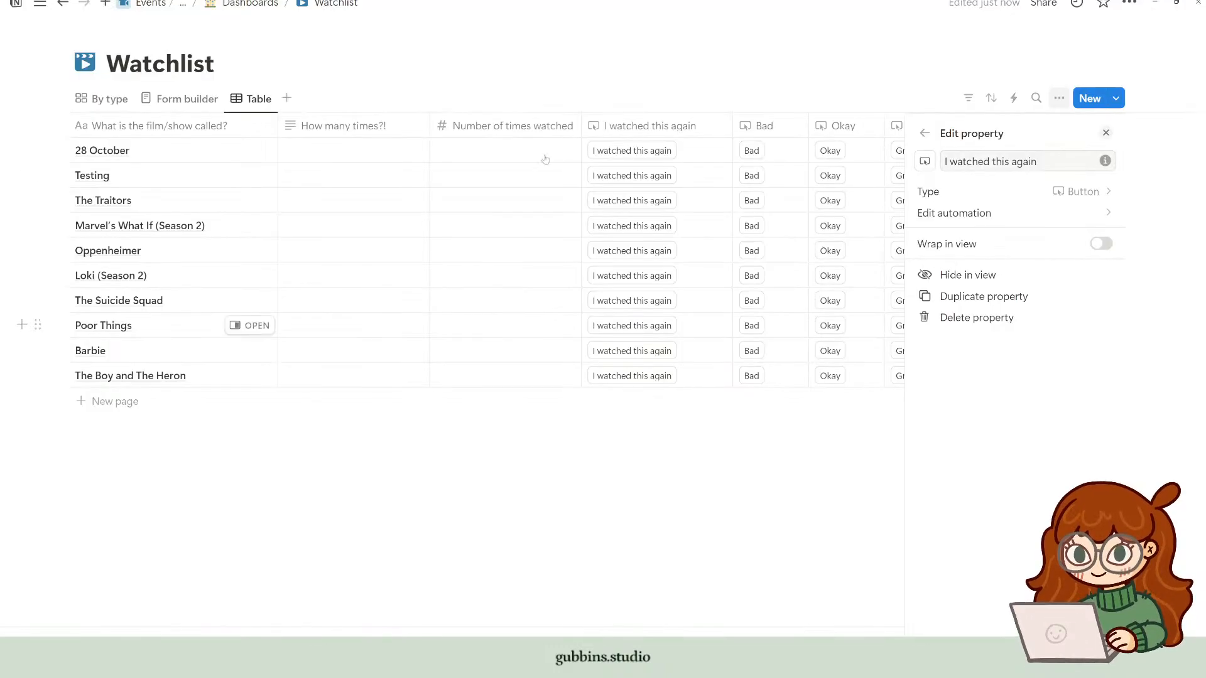
Step: Run "I watched this again" twice for the 28 October entry
left_click(644, 154)
left_click(644, 154)
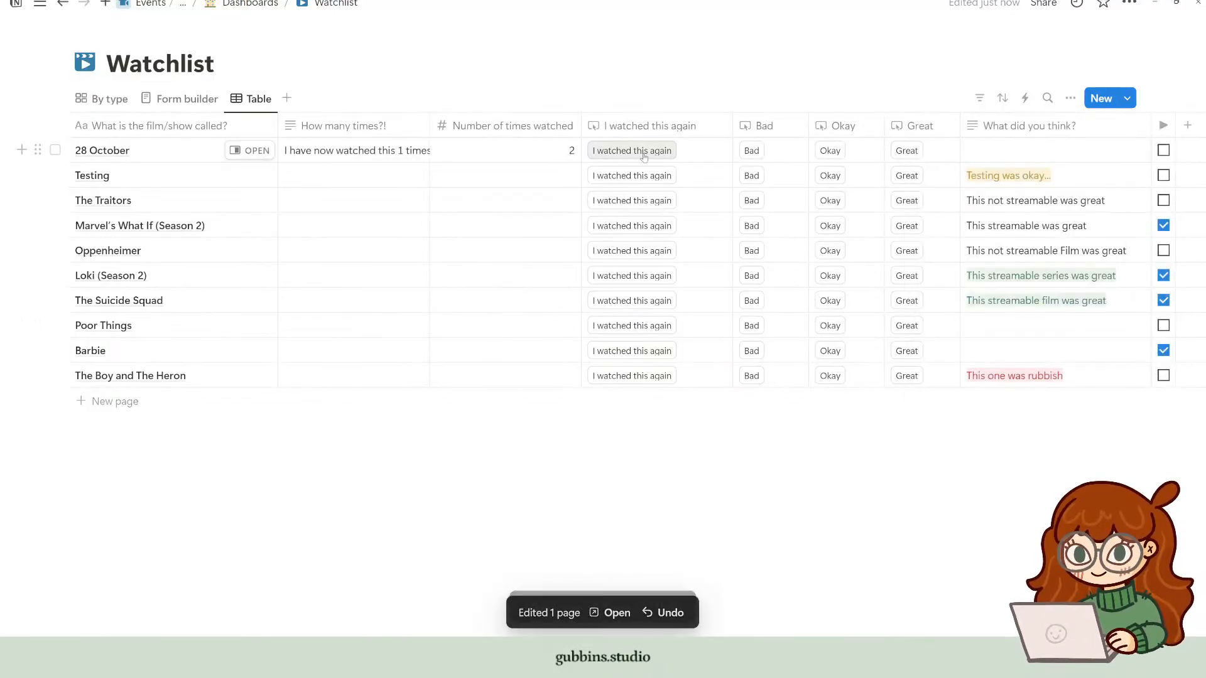
Step: Run "I watched this again" six more times for the 28 October entry
left_click(643, 153)
left_click(643, 154)
left_click(643, 154)
left_click(644, 154)
left_click(644, 154)
left_click(644, 154)
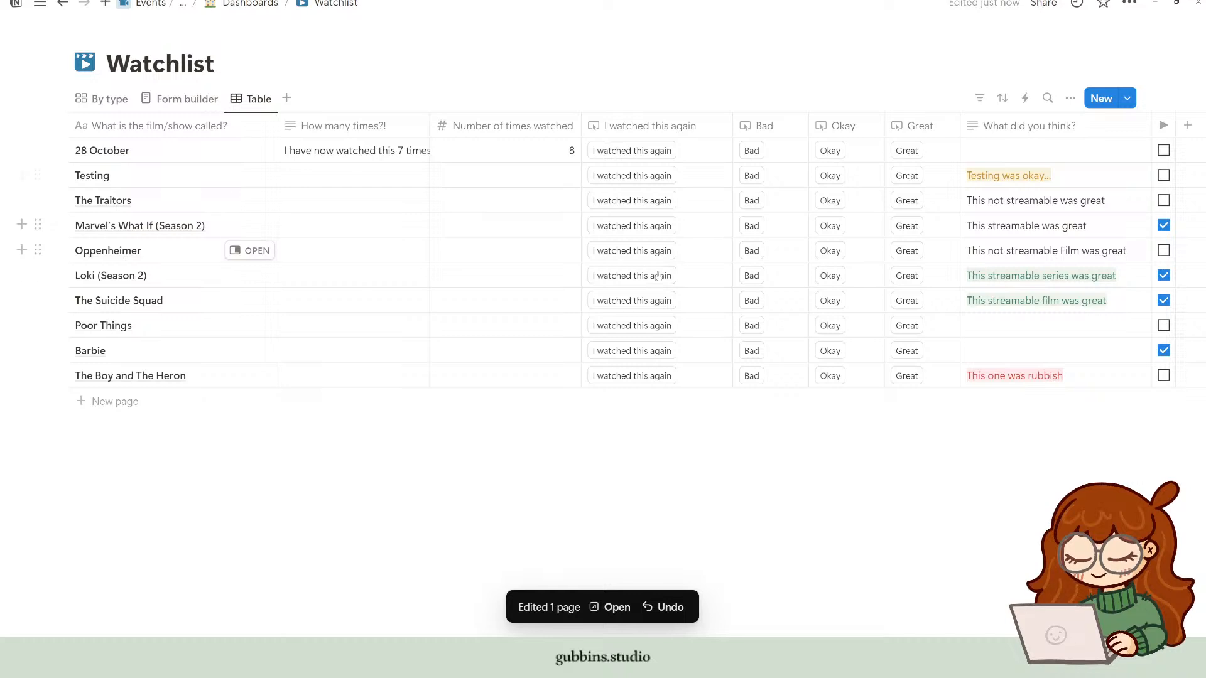
Step: Run "I watched this again" twice for Barbie and once each for The Suicide Squad, Poor Things and Oppenheimer
left_click(644, 351)
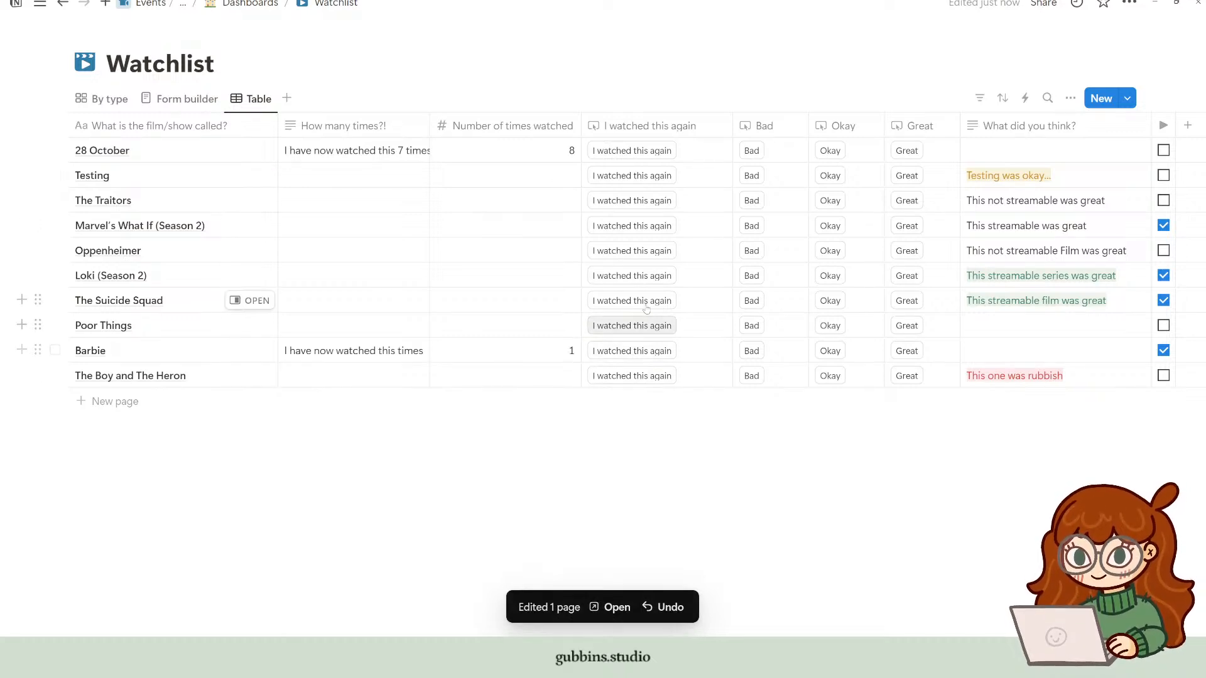
left_click(634, 300)
left_click(644, 351)
left_click(648, 330)
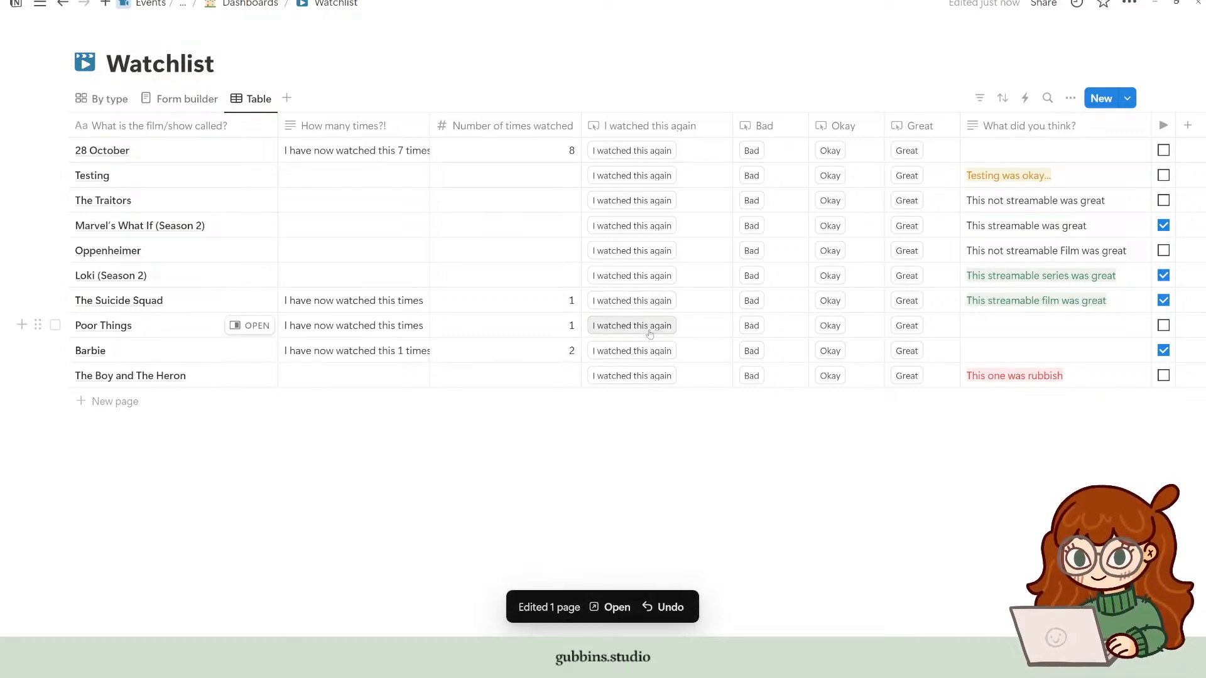
left_click(654, 255)
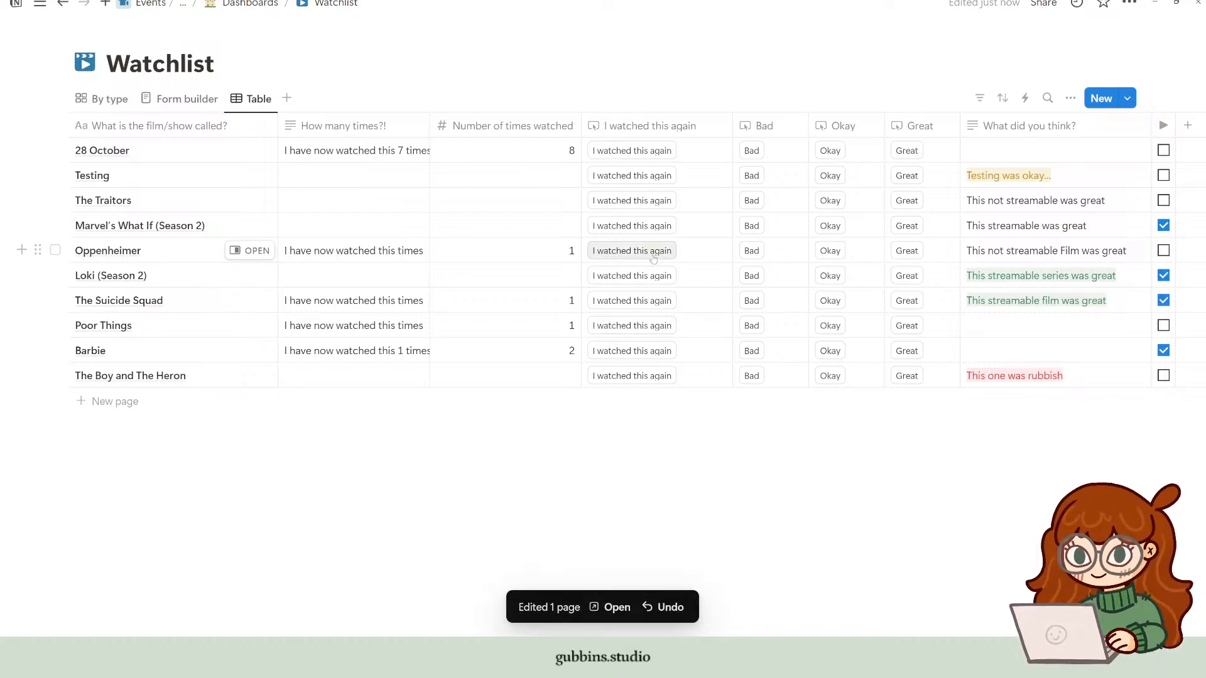
Step: Duplicate the Edit This page action below itself in the "I watched this again" button's automation
left_click(650, 125)
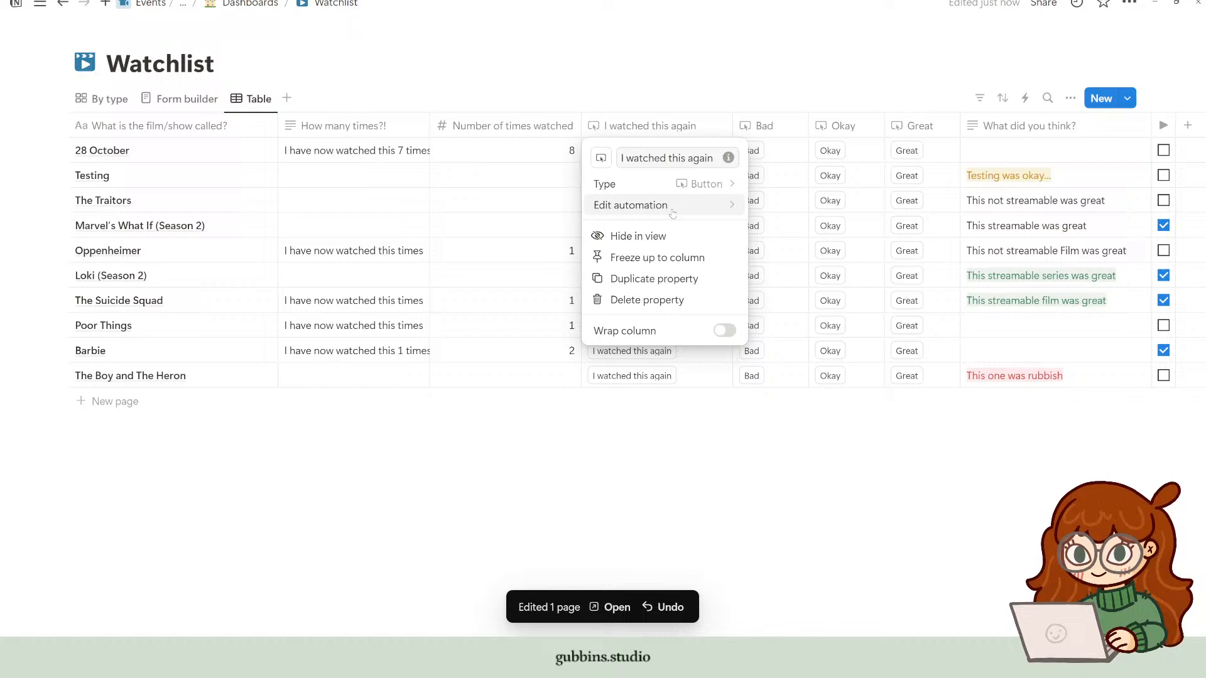
left_click(671, 206)
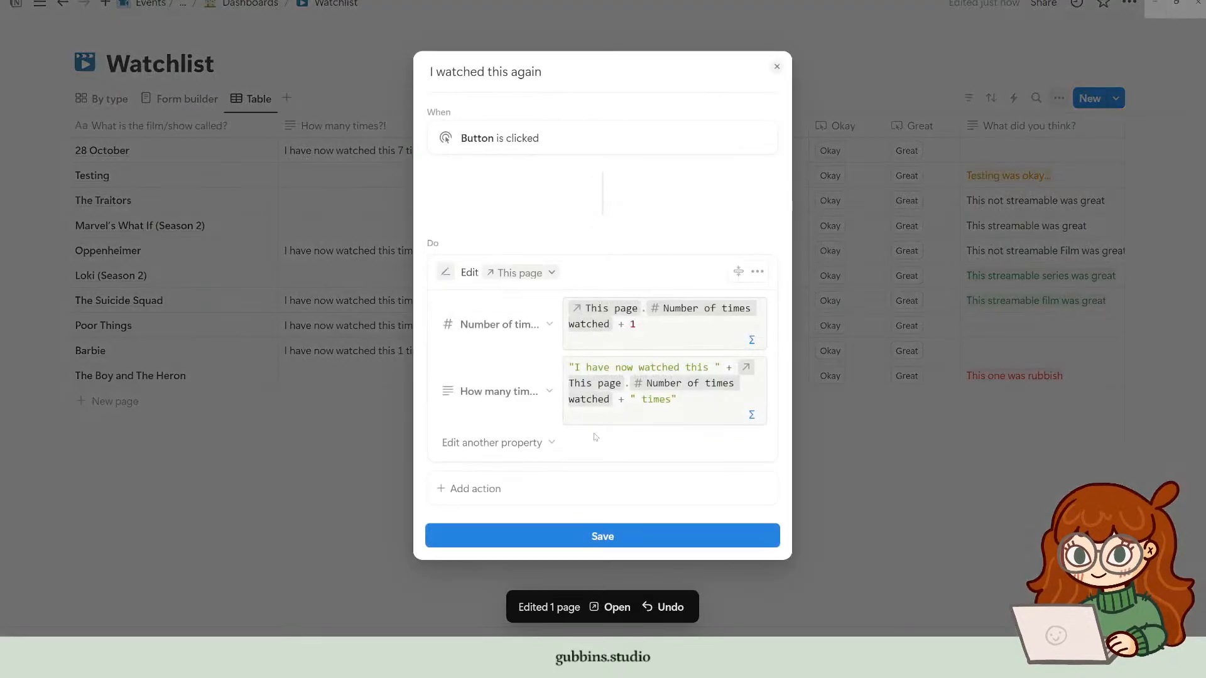
left_click(757, 272)
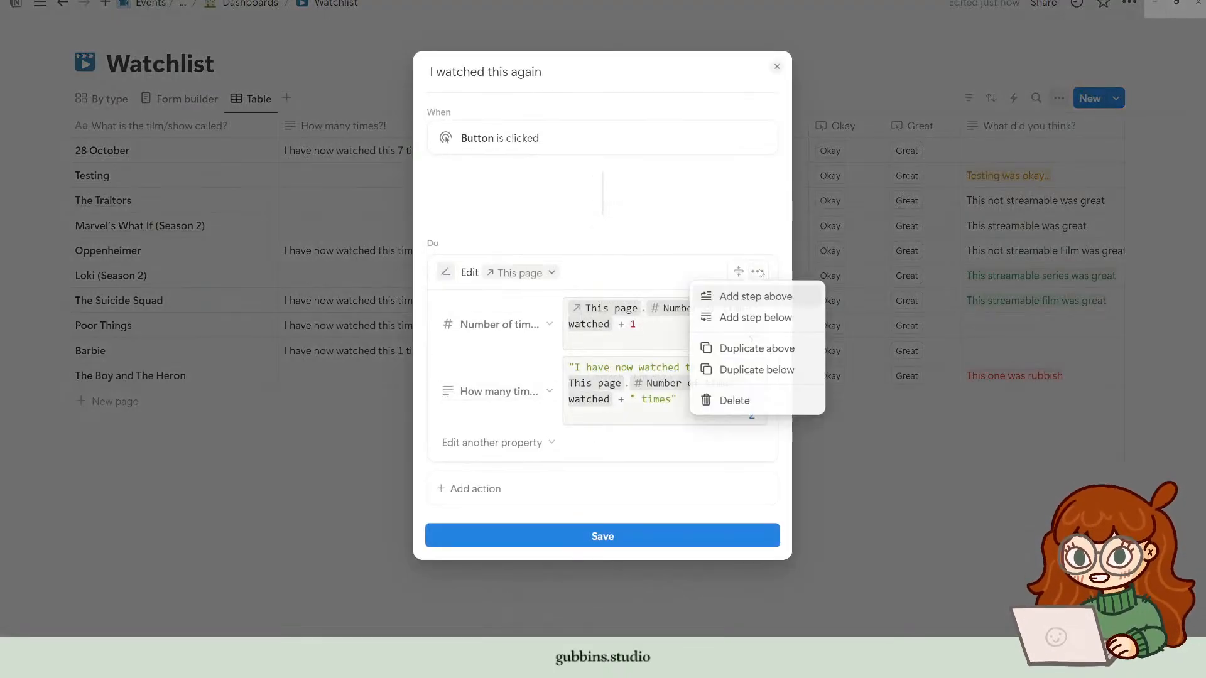
left_click(760, 369)
Step: Remove "How many times?!" from the first edit action and "Number of times watched" from the duplicated one
scroll(603, 314, "down", 3)
left_click(508, 250)
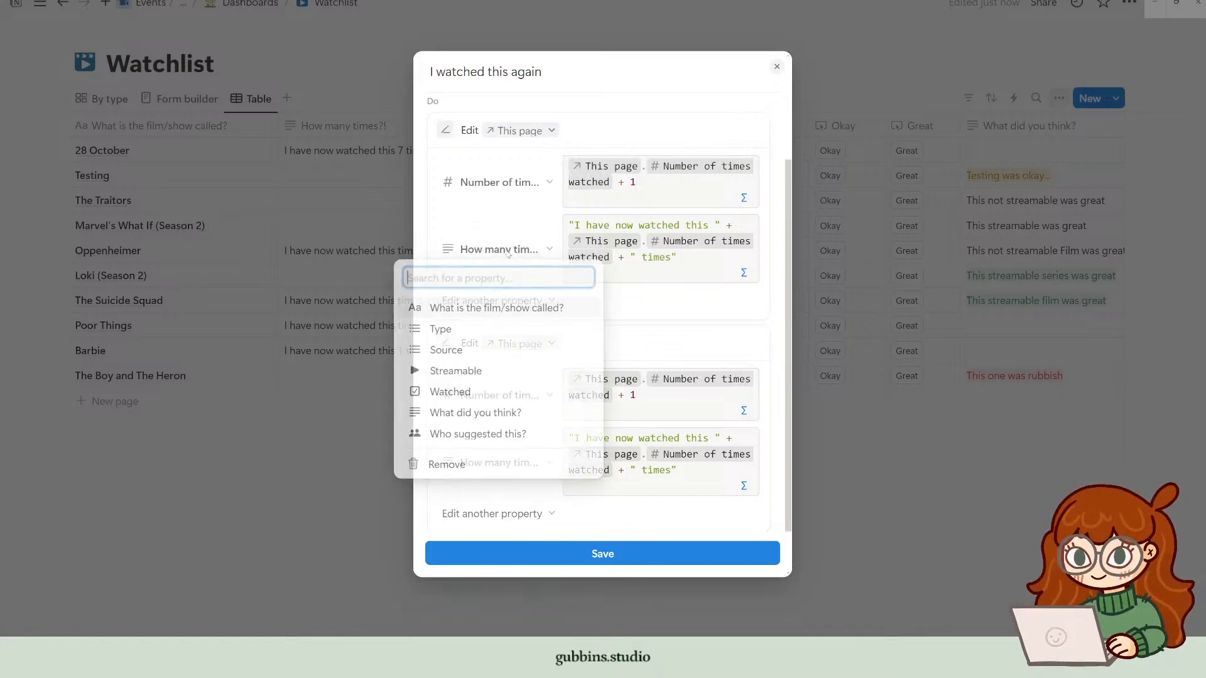
left_click(445, 463)
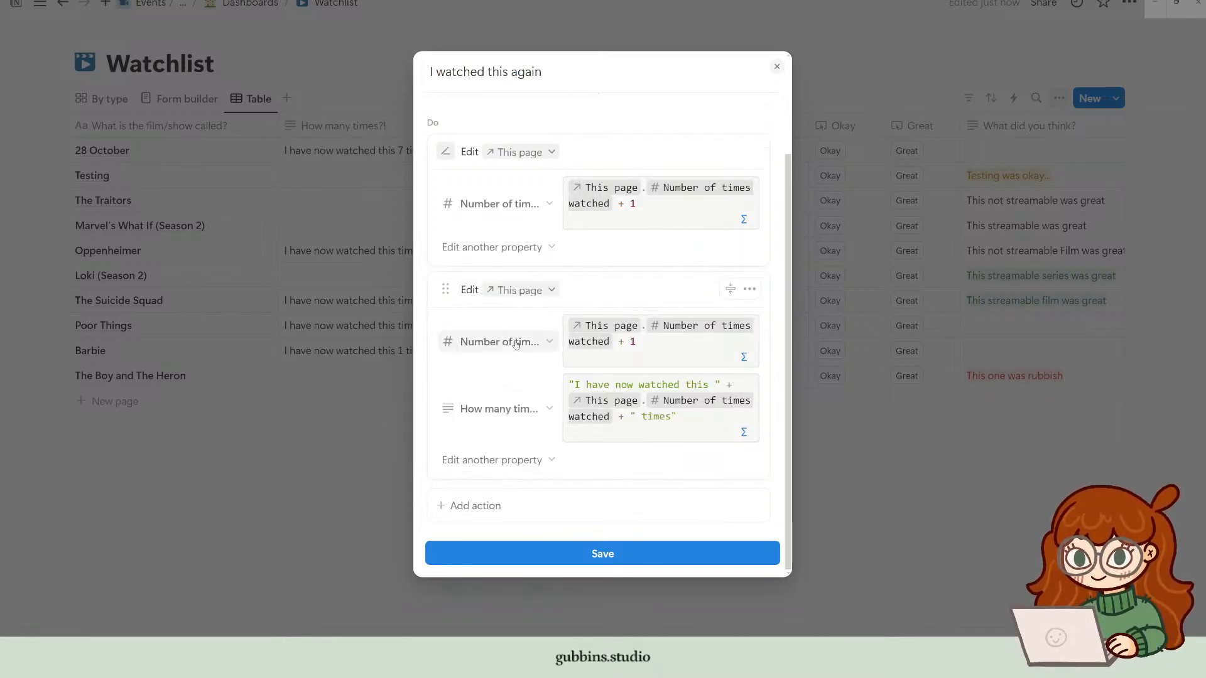
left_click(515, 343)
left_click(447, 559)
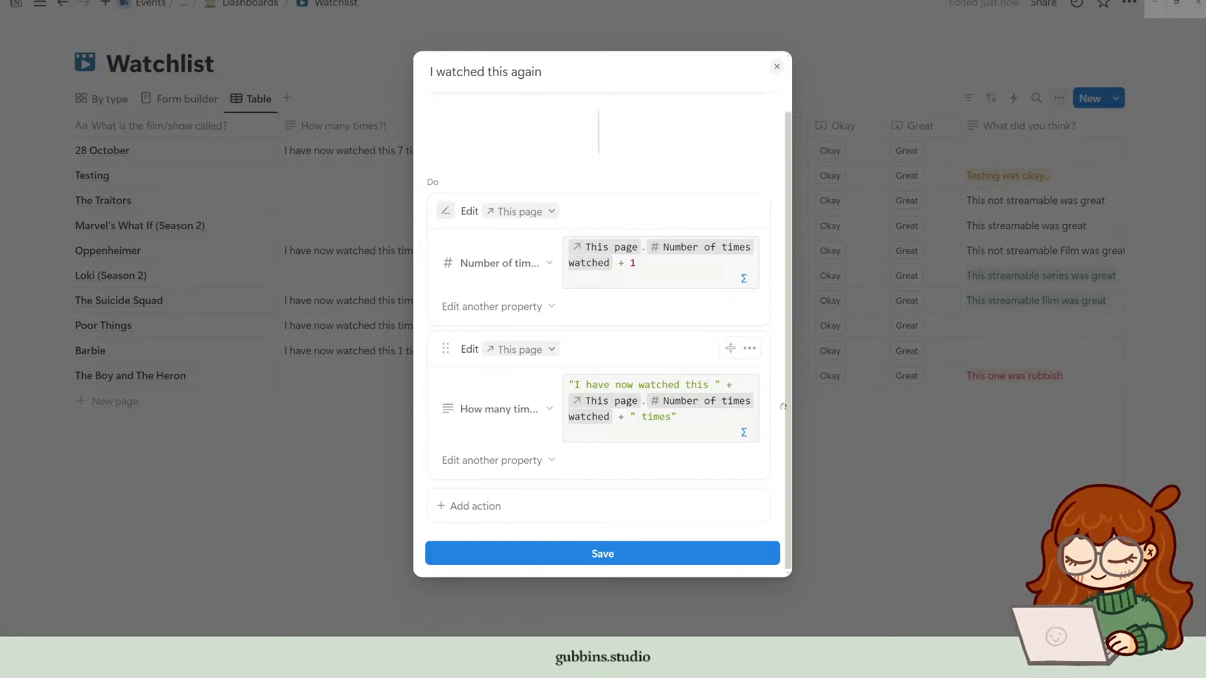
Step: Save the two-action automation and run "I watched this again" once for Loki (Season 2)
scroll(670, 445, "up", 1)
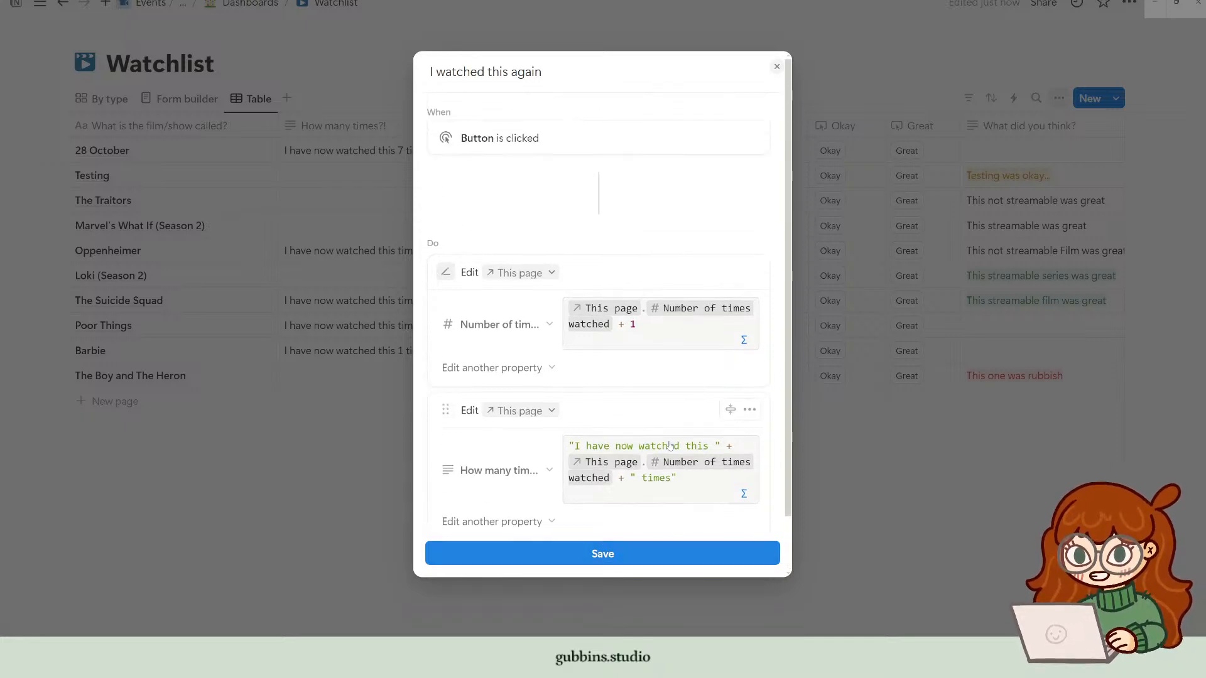
scroll(631, 439, "down", 1)
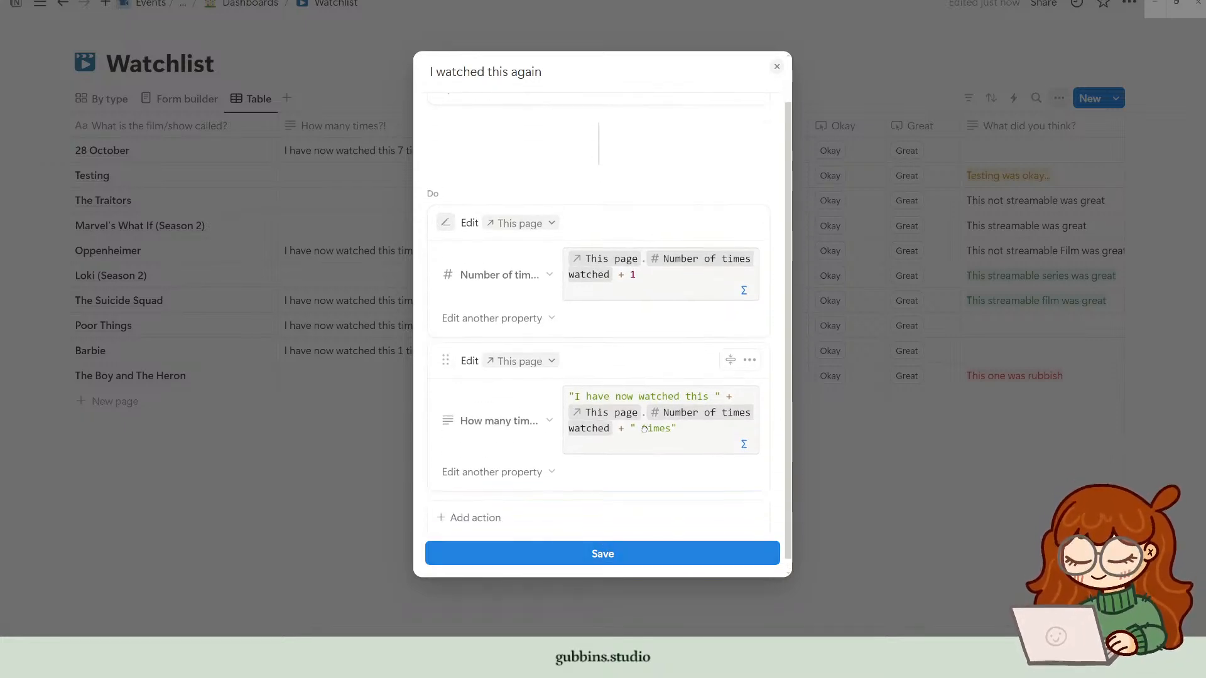
left_click(540, 558)
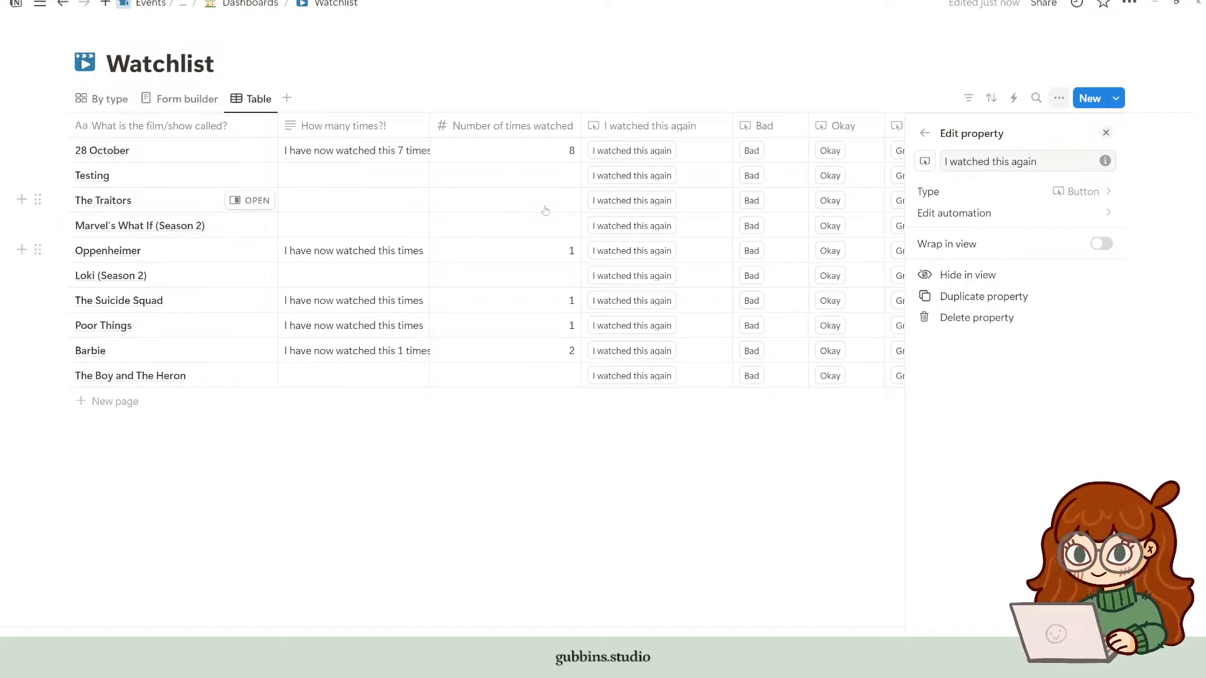
left_click(638, 276)
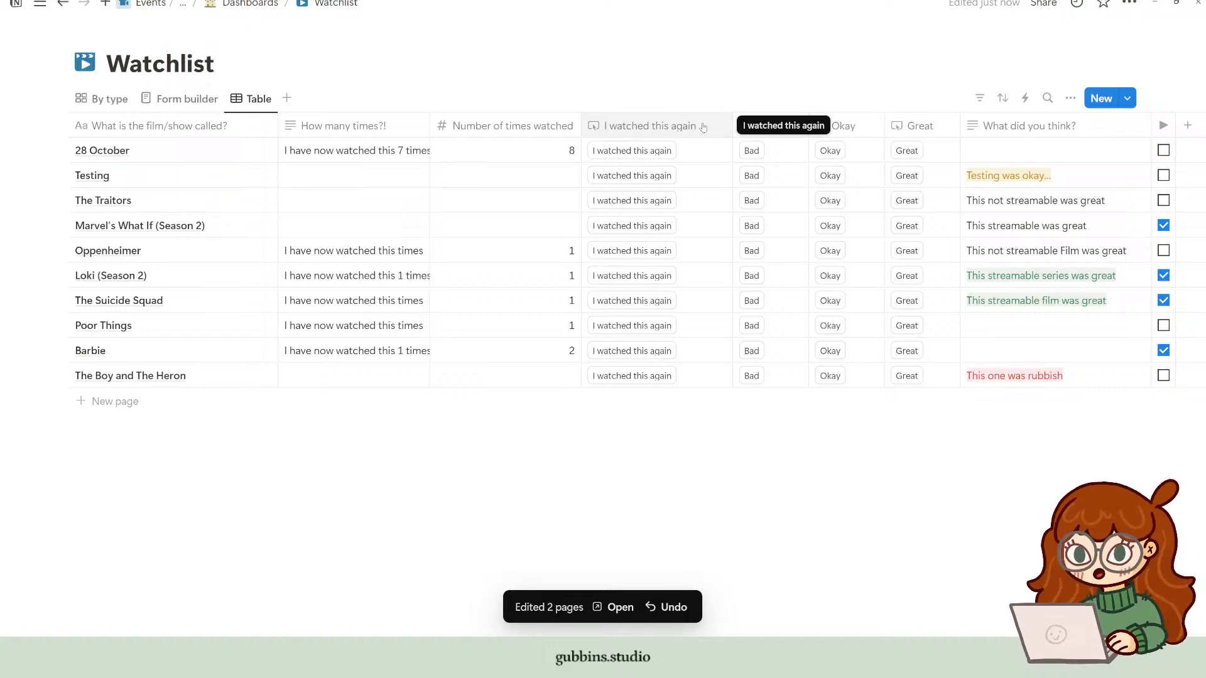
Step: Review the order of the two edit actions in the "I watched this again" automation, then save and close it
left_click(682, 129)
left_click(695, 207)
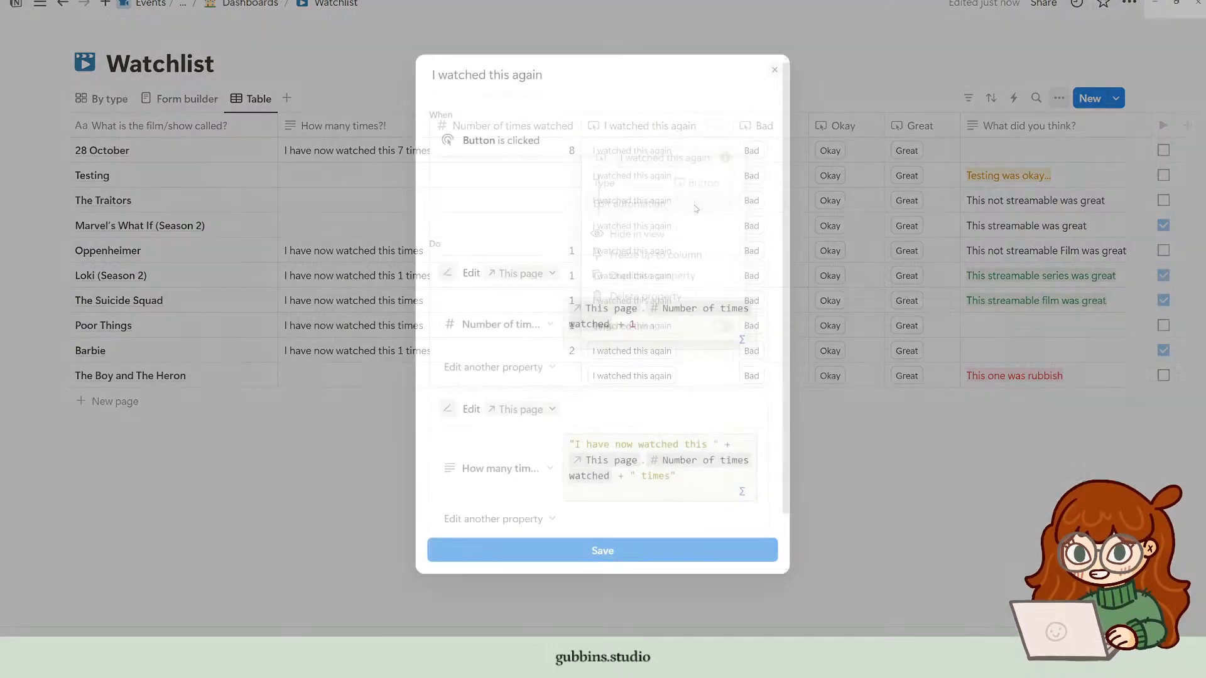
scroll(691, 289, "down", 2)
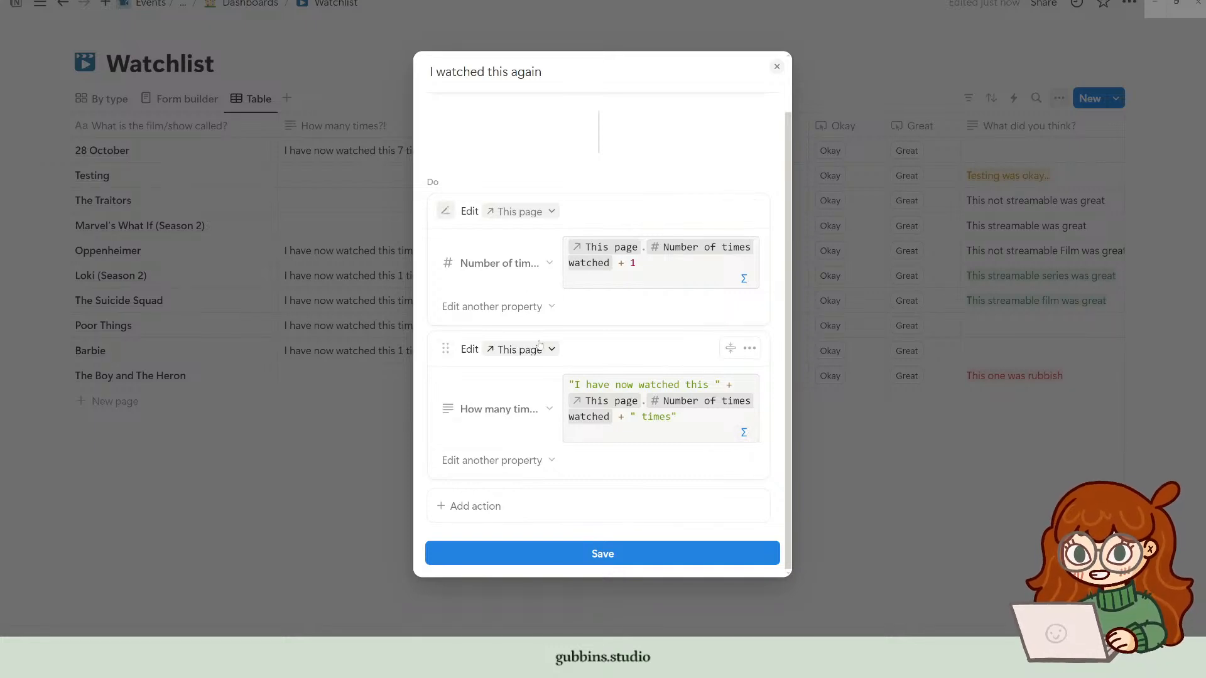
scroll(574, 350, "up", 1)
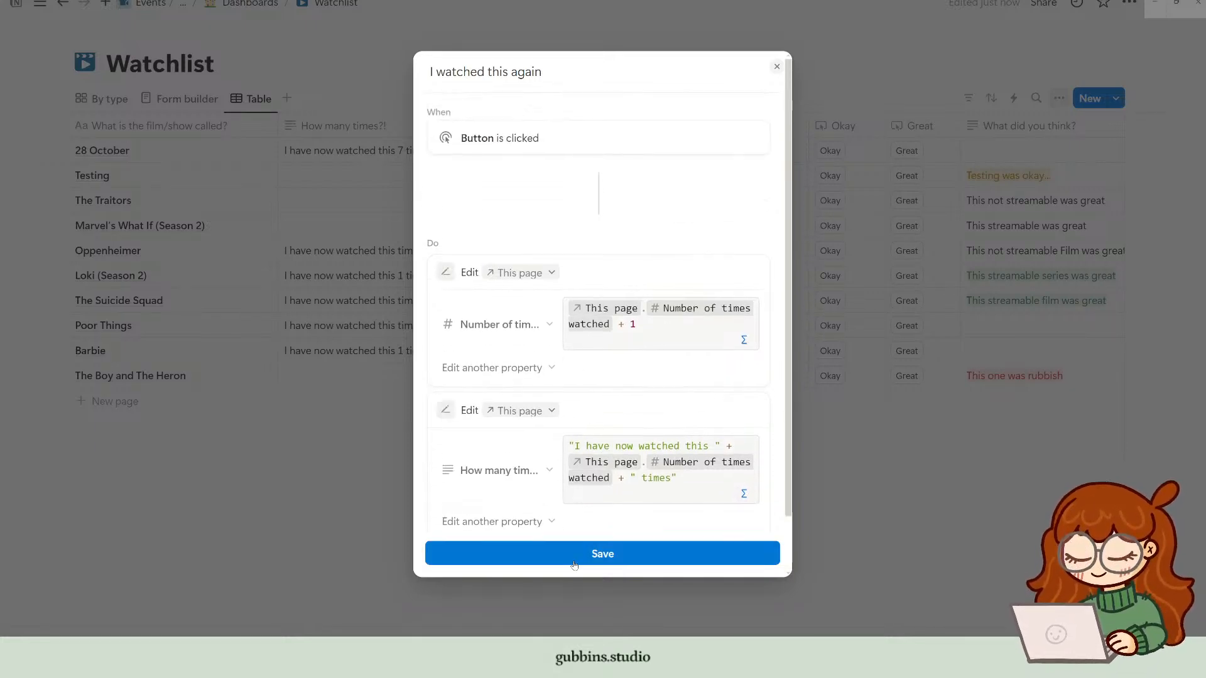
left_click(600, 554)
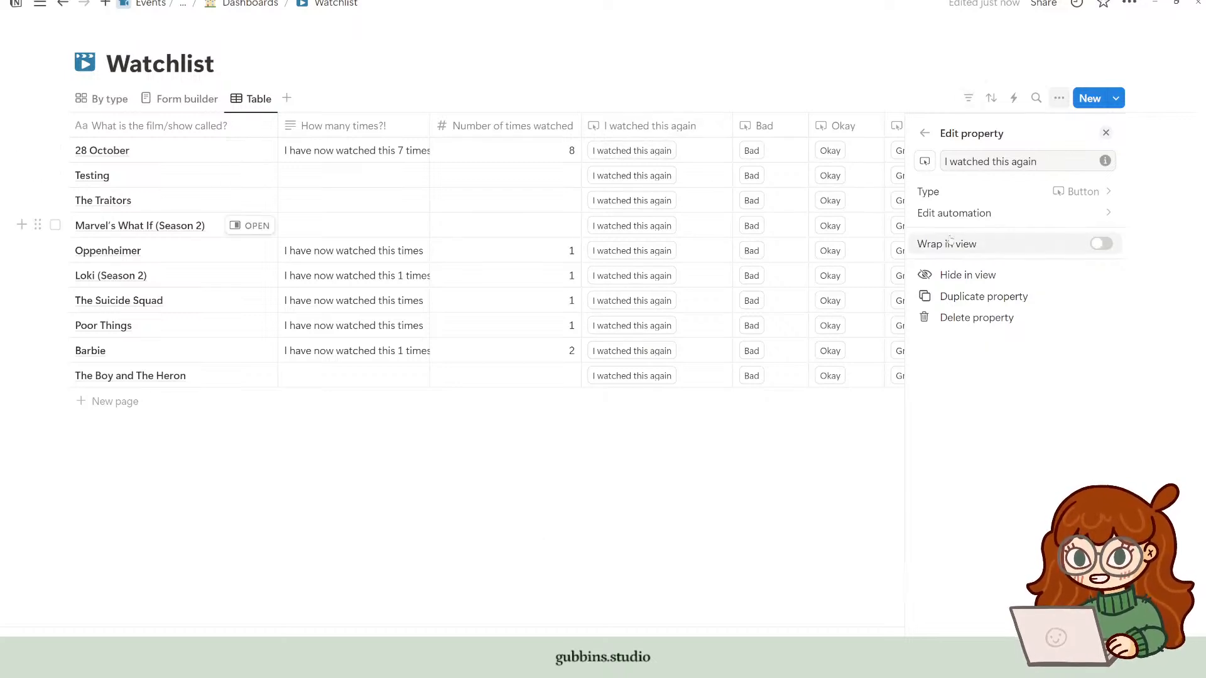
Step: Narrow the "Number of times watched" column and widen "How many times?!" so its sentences fit
left_click_drag(581, 125, 505, 125)
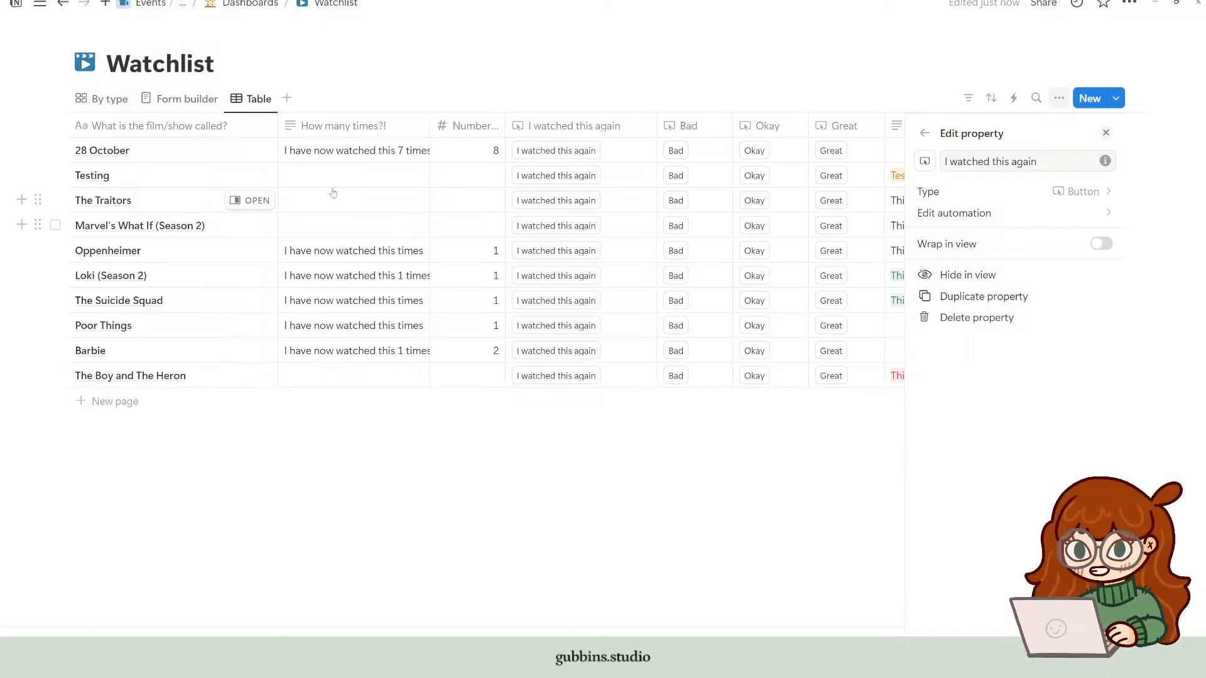
left_click_drag(429, 125, 478, 128)
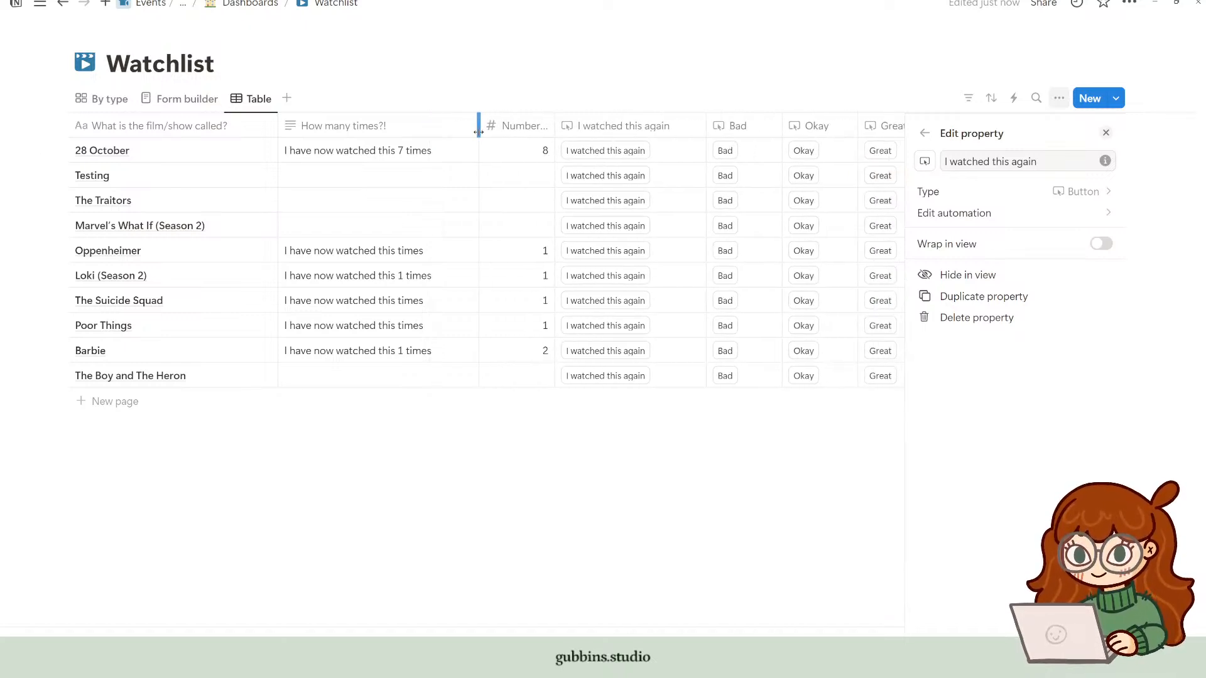
Step: On the Dashboards page, show "How many times?!" below "I watched this again" on the Watchlist's By type gallery cards
left_click(250, 3)
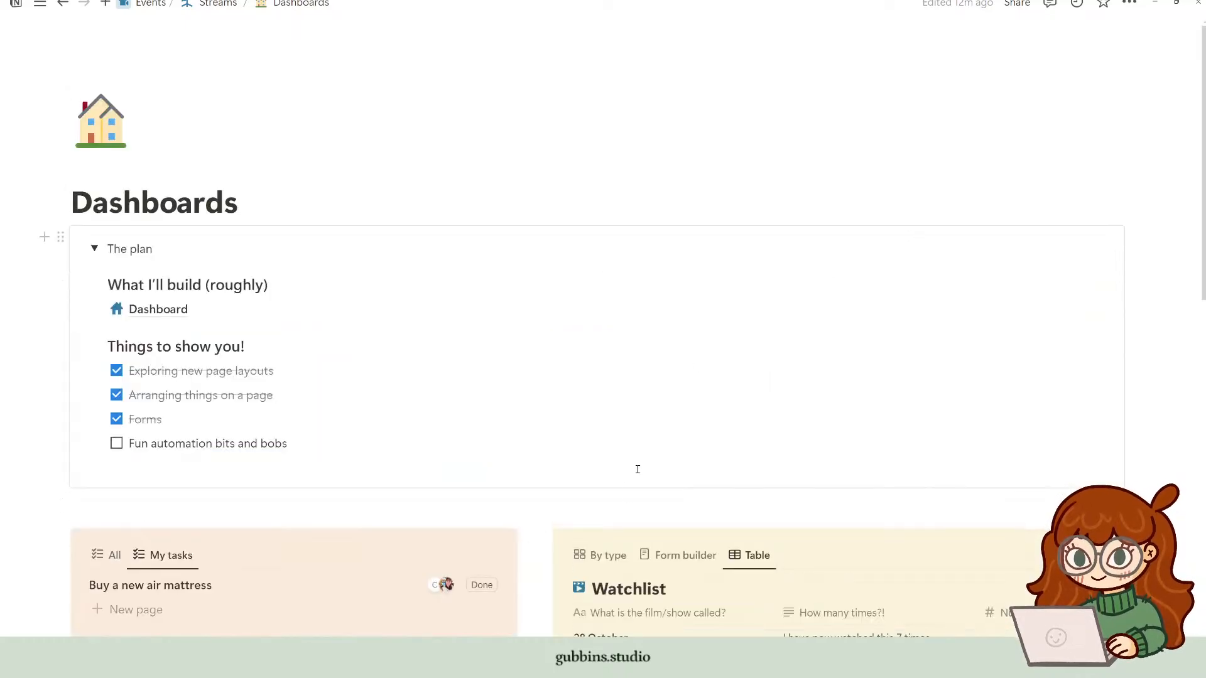
scroll(437, 383, "down", 4)
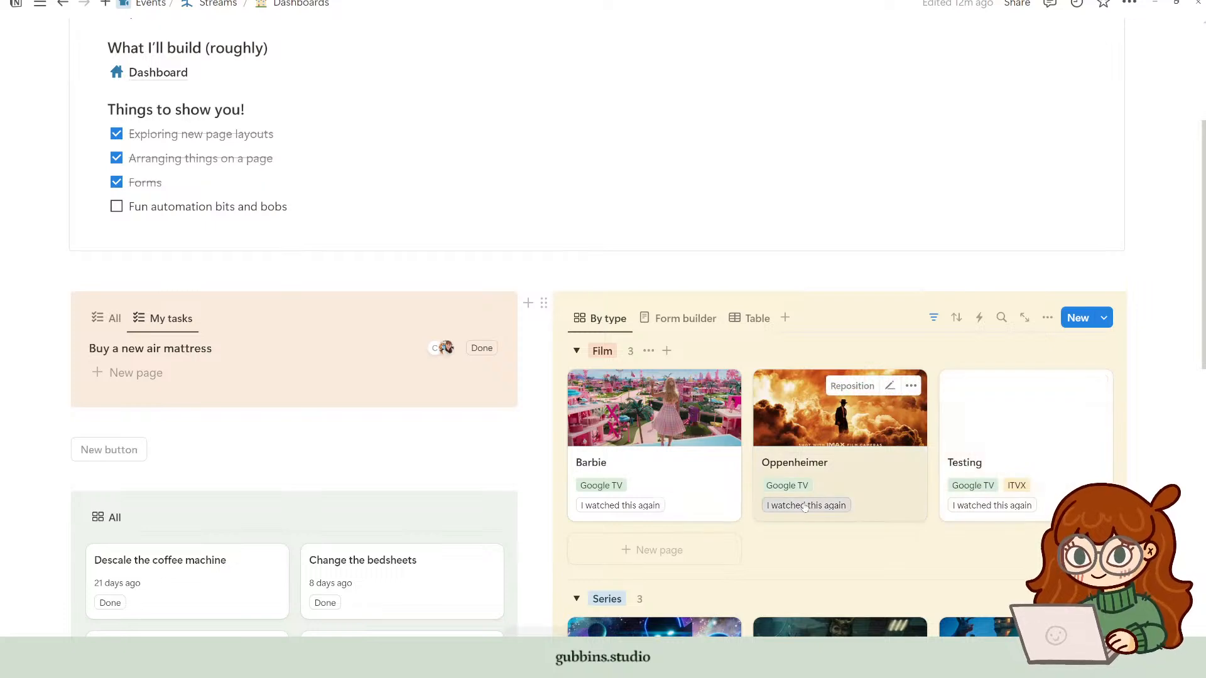
left_click(1047, 317)
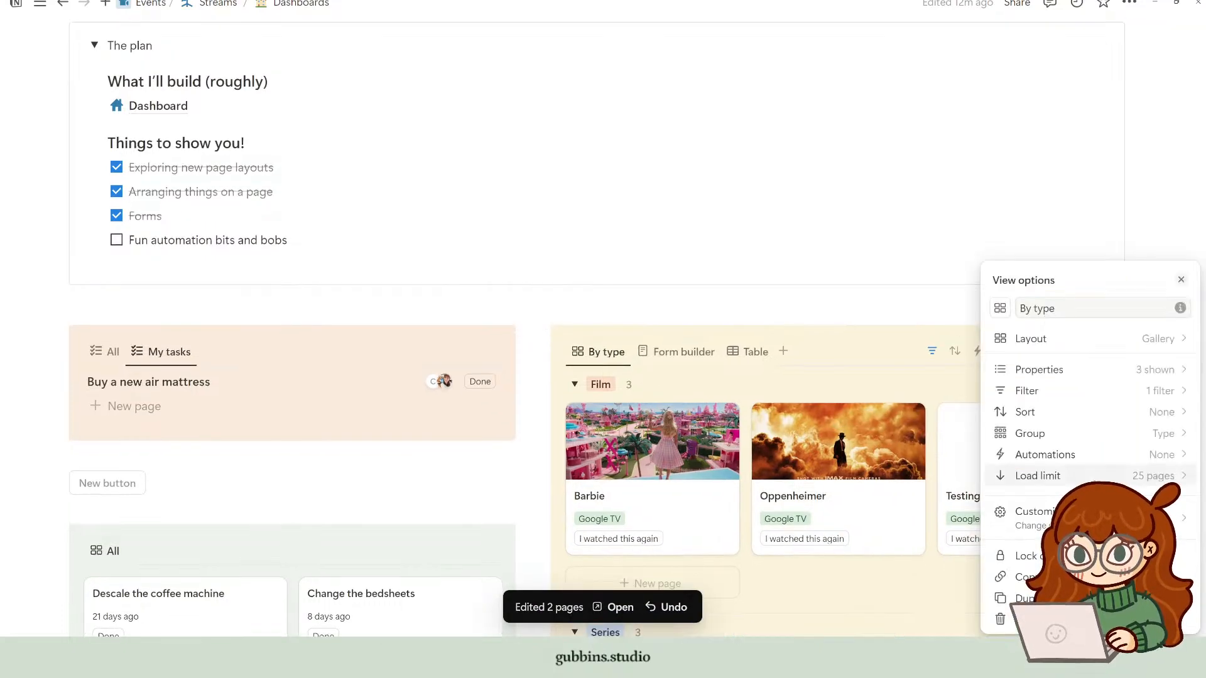
left_click(1039, 370)
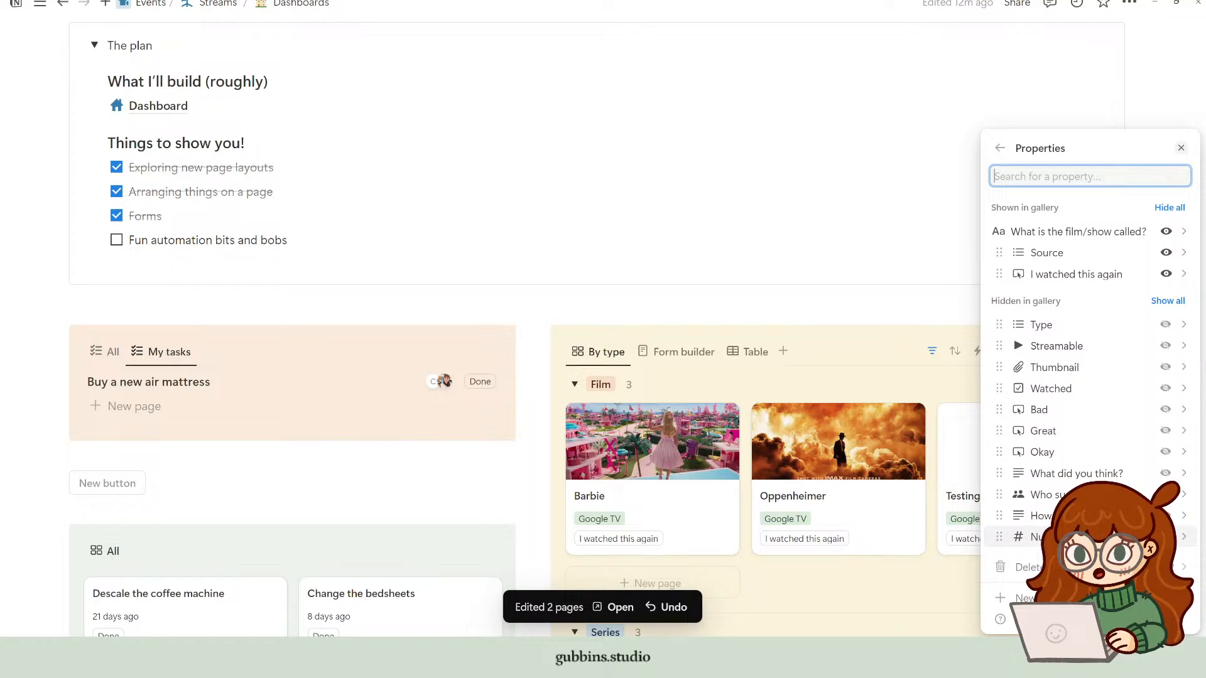
left_click_drag(999, 516, 980, 272)
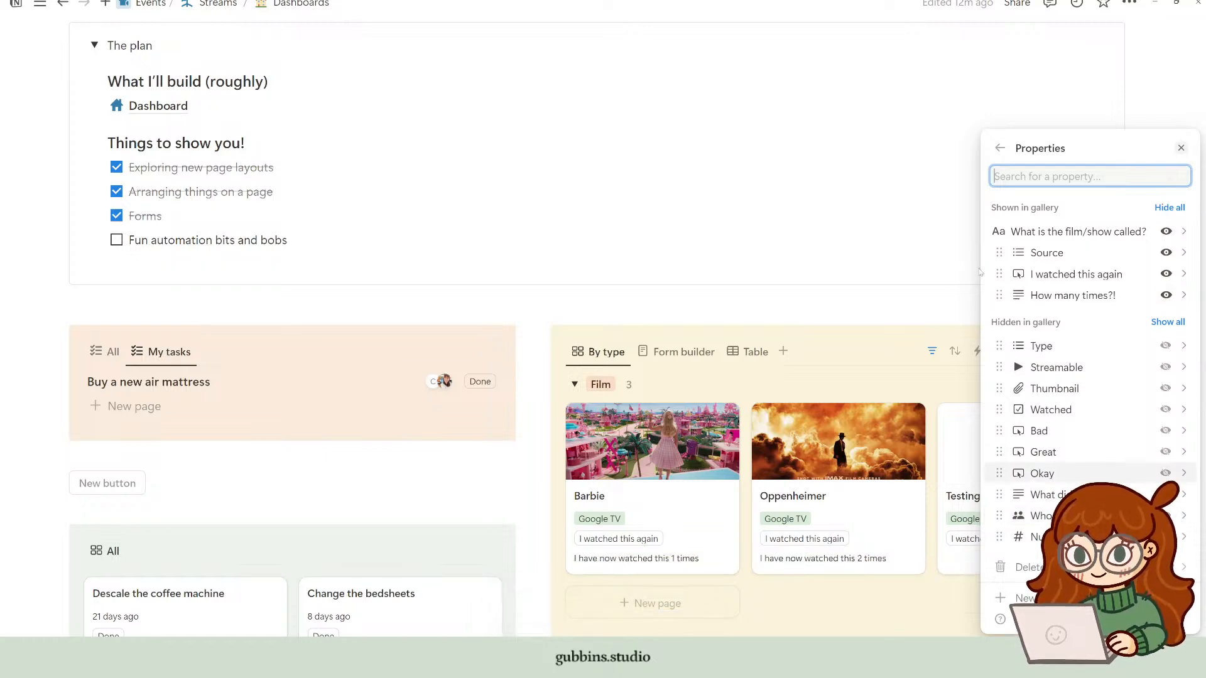
left_click(910, 239)
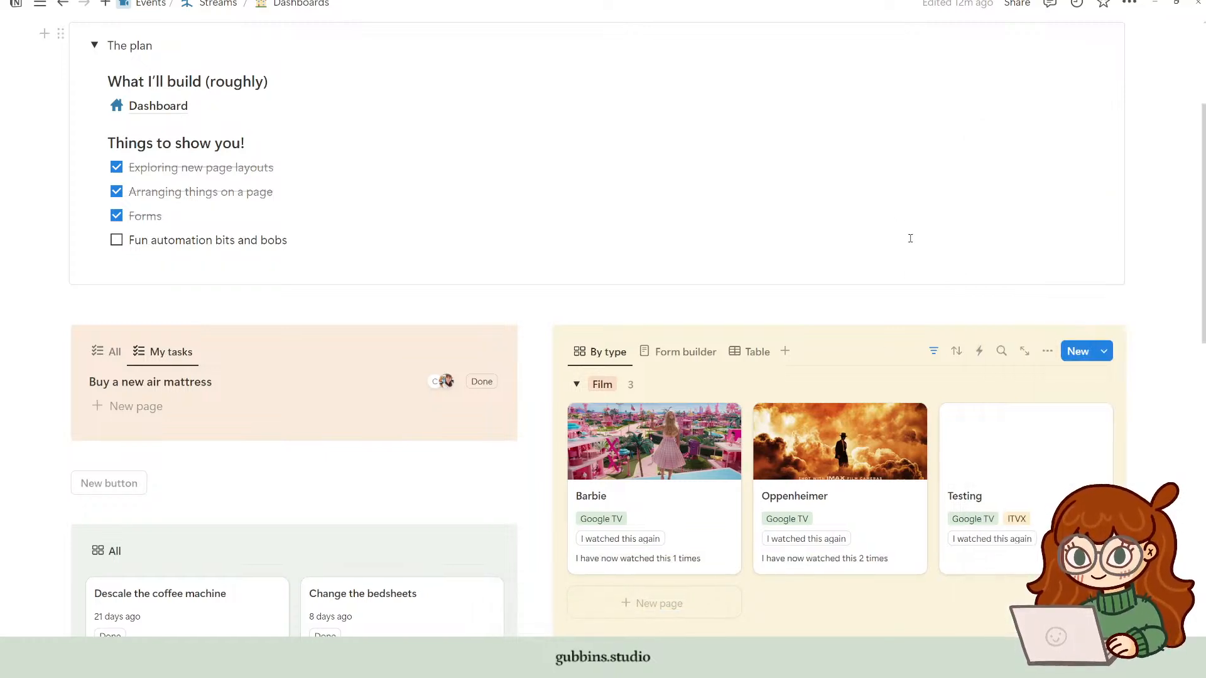
Step: Run "I watched this again" twice from the Testing card in the Film group
scroll(910, 238, "down", 4)
left_click(992, 304)
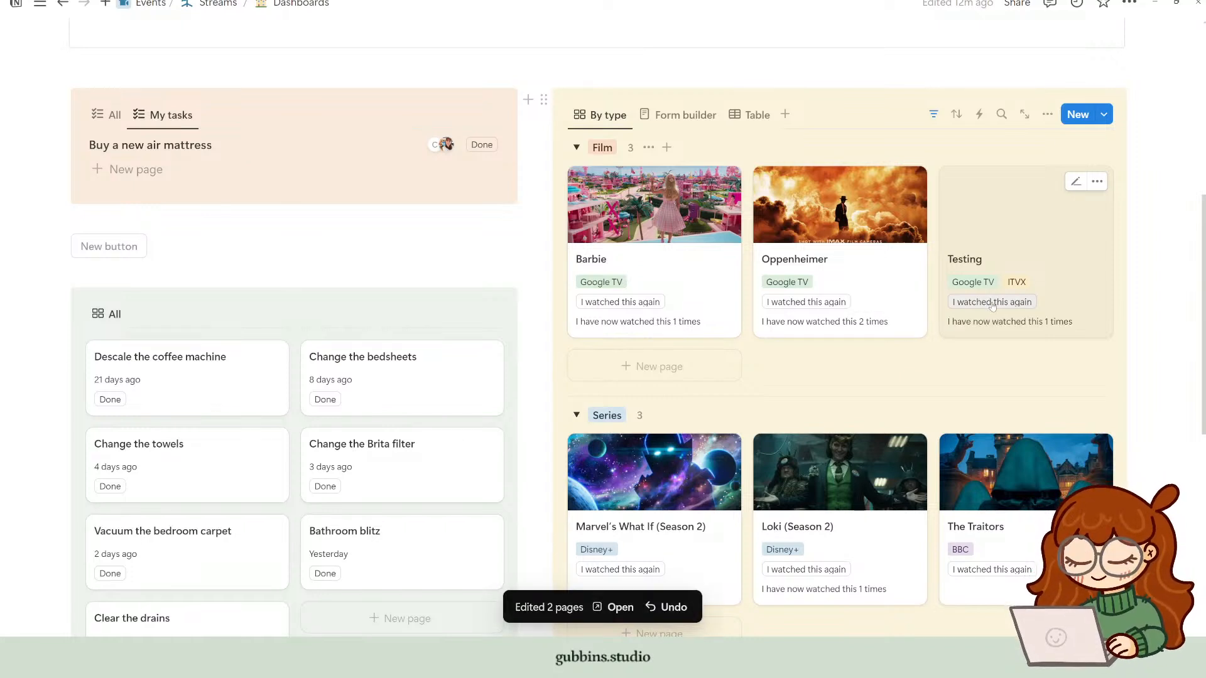
left_click(993, 306)
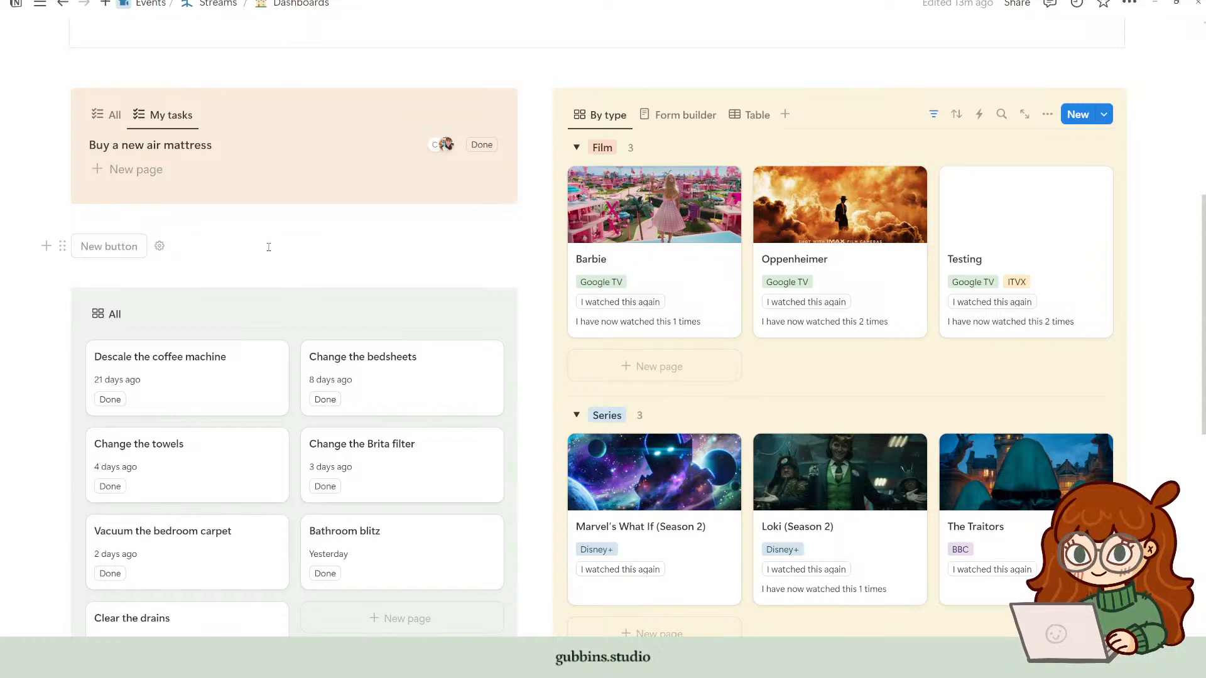
Step: Delete the unused New button block and the extra empty line beneath the My tasks callout
left_click(63, 245)
left_click(131, 207)
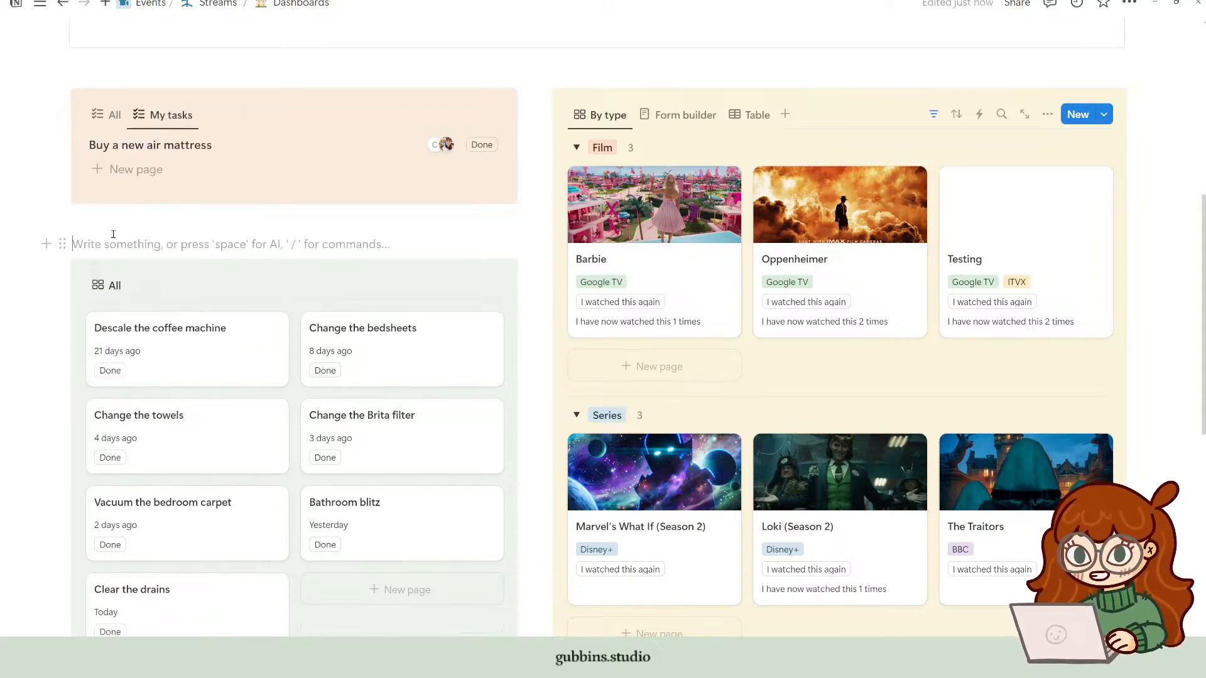
key("BackSpace")
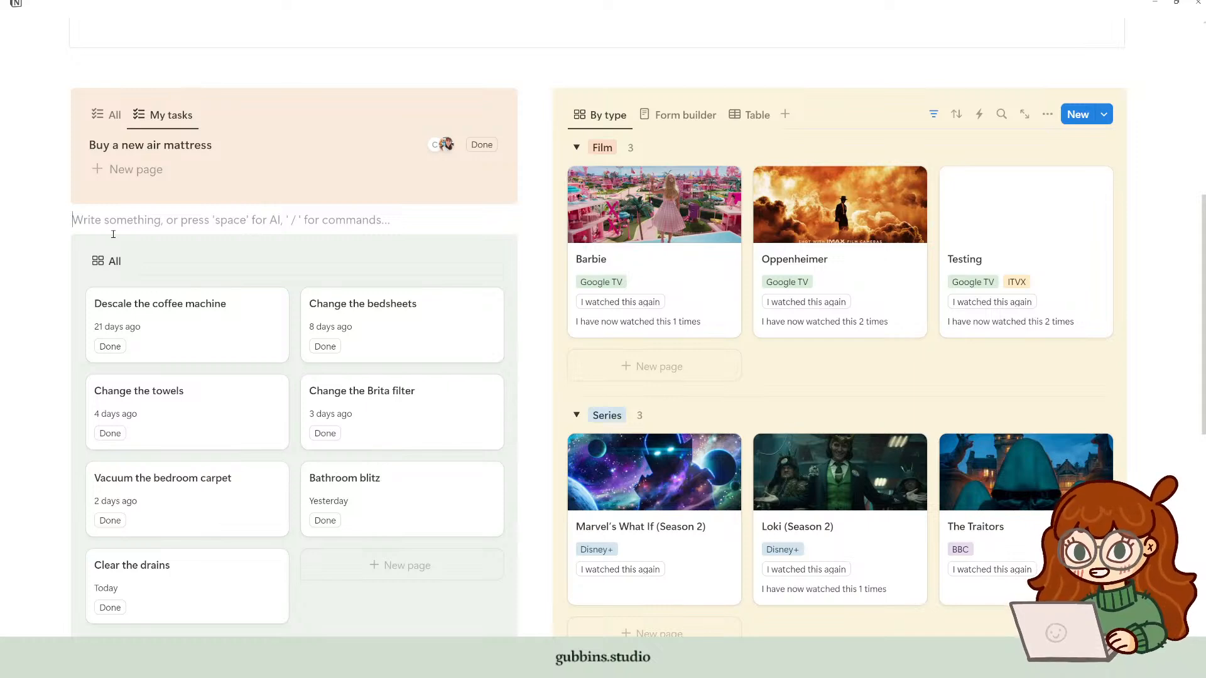
Step: Tick off "Fun automation bits and bobs", collapse The plan toggle and look over the dashboard
mouse_move(149, 98)
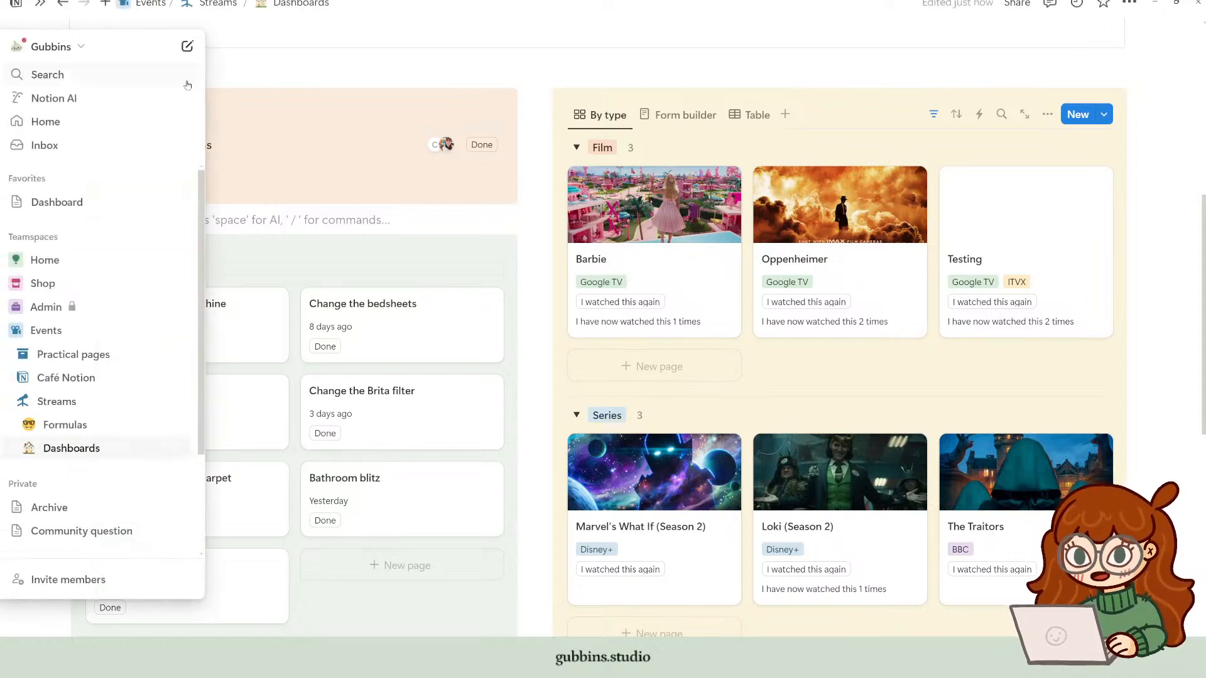
scroll(110, 426, "up", 7)
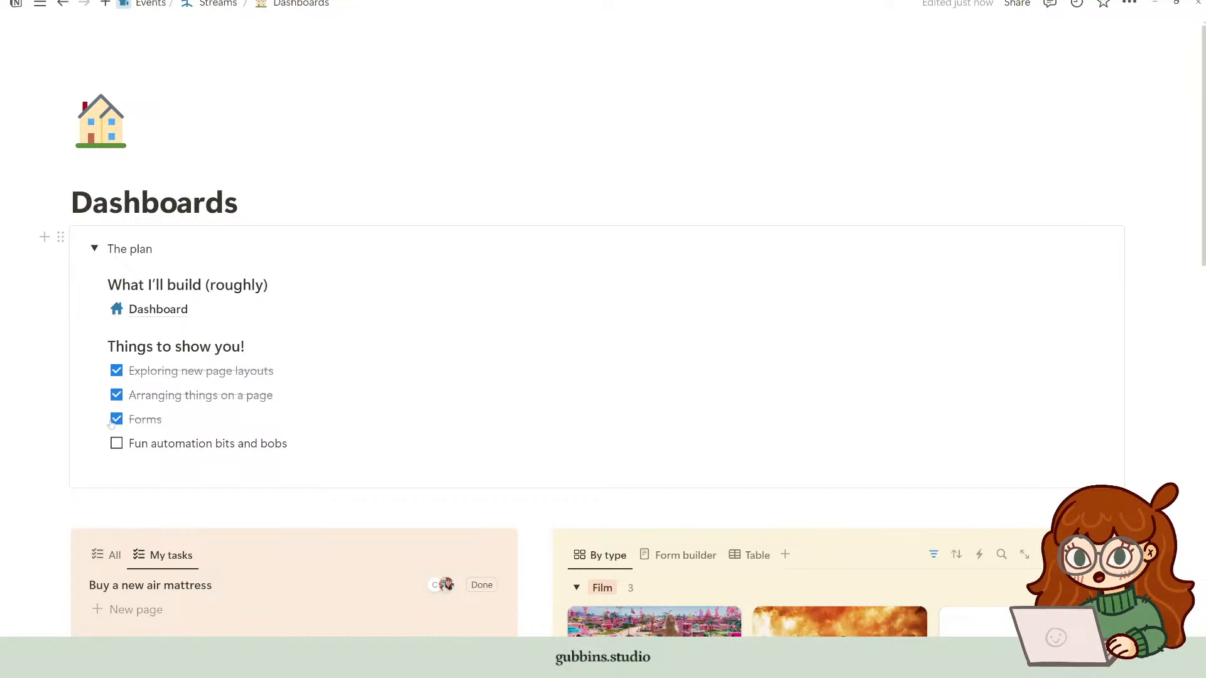
left_click(117, 444)
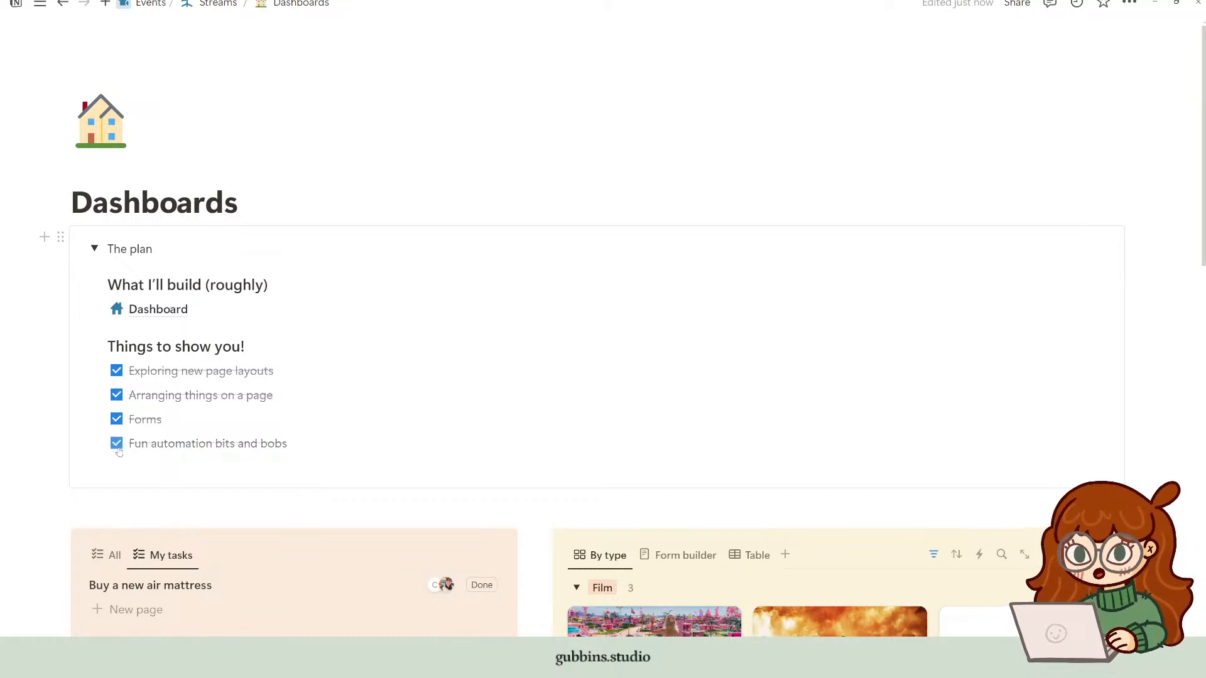
left_click(94, 250)
scroll(534, 321, "down", 10)
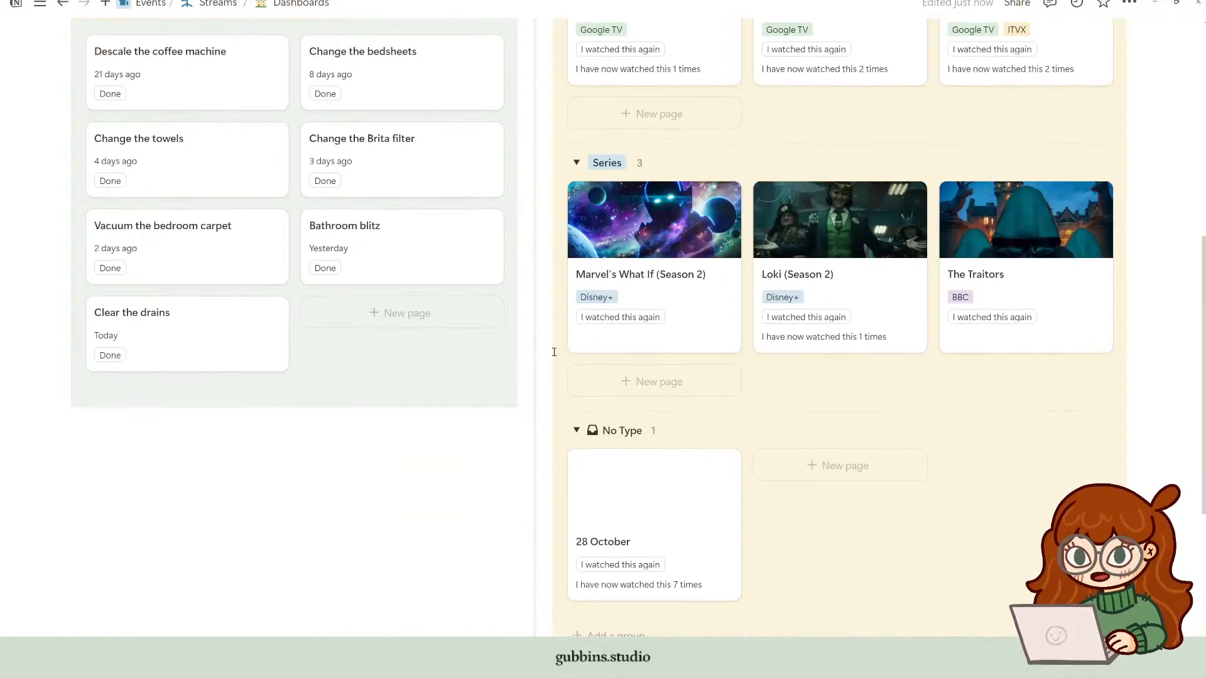
scroll(369, 411, "up", 10)
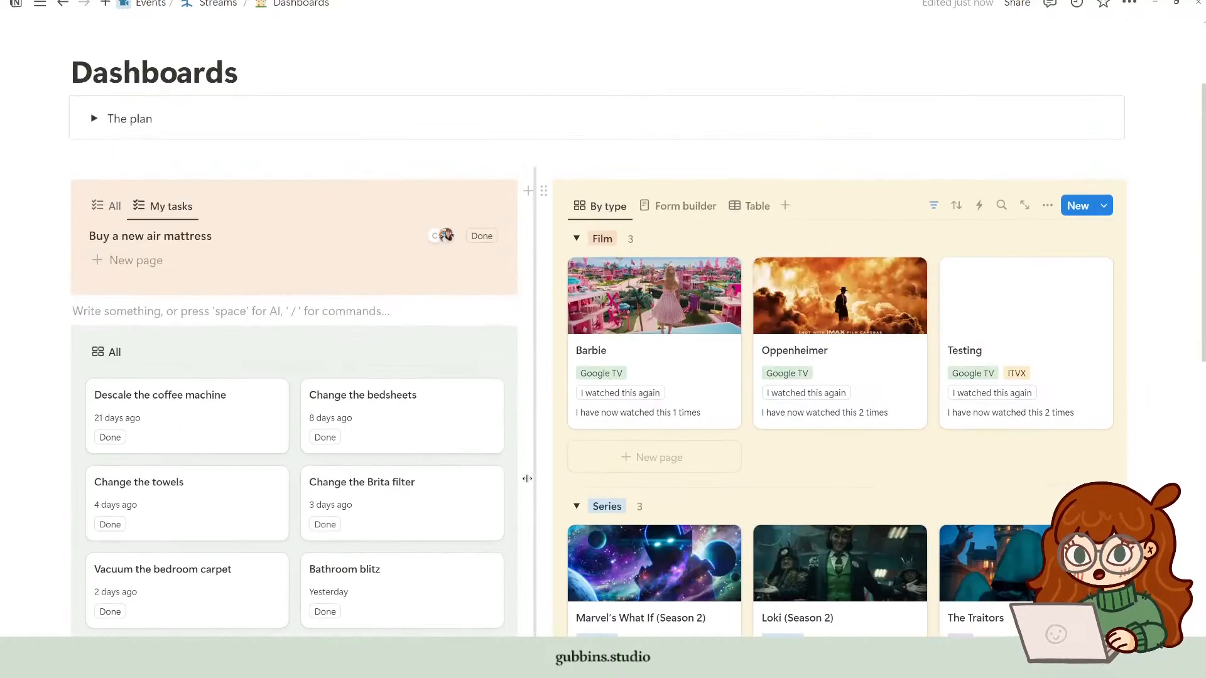